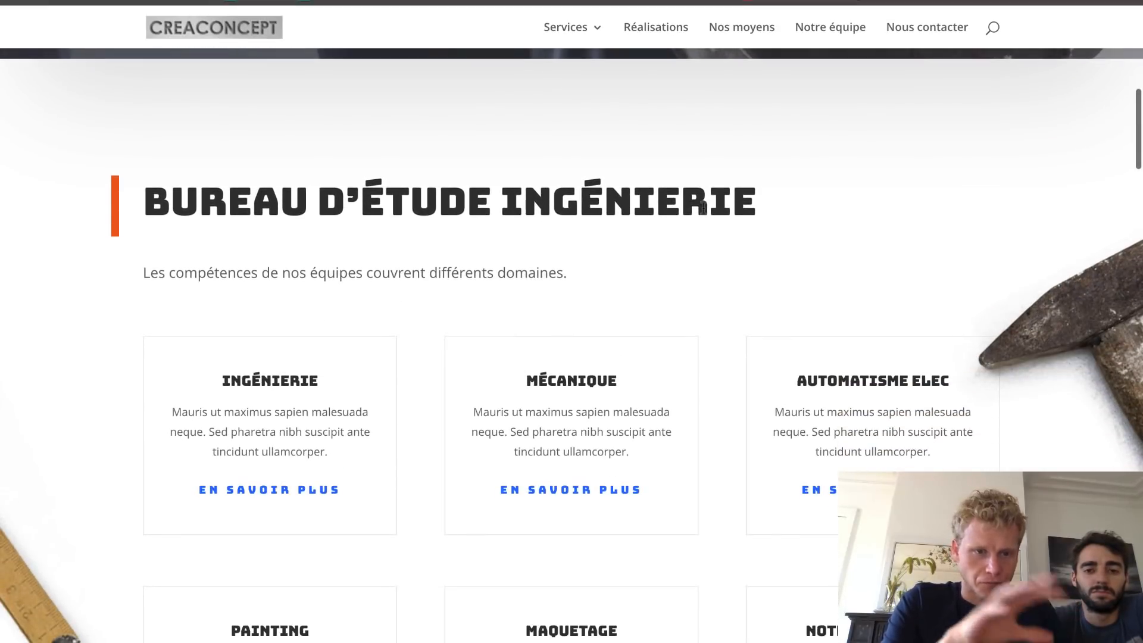
- Scroll the CreaConcept home page from the service cards past Pourquoi choisir, Témoignages and client logos
scroll(704, 208, down, 2)
scroll(703, 207, down, 2)
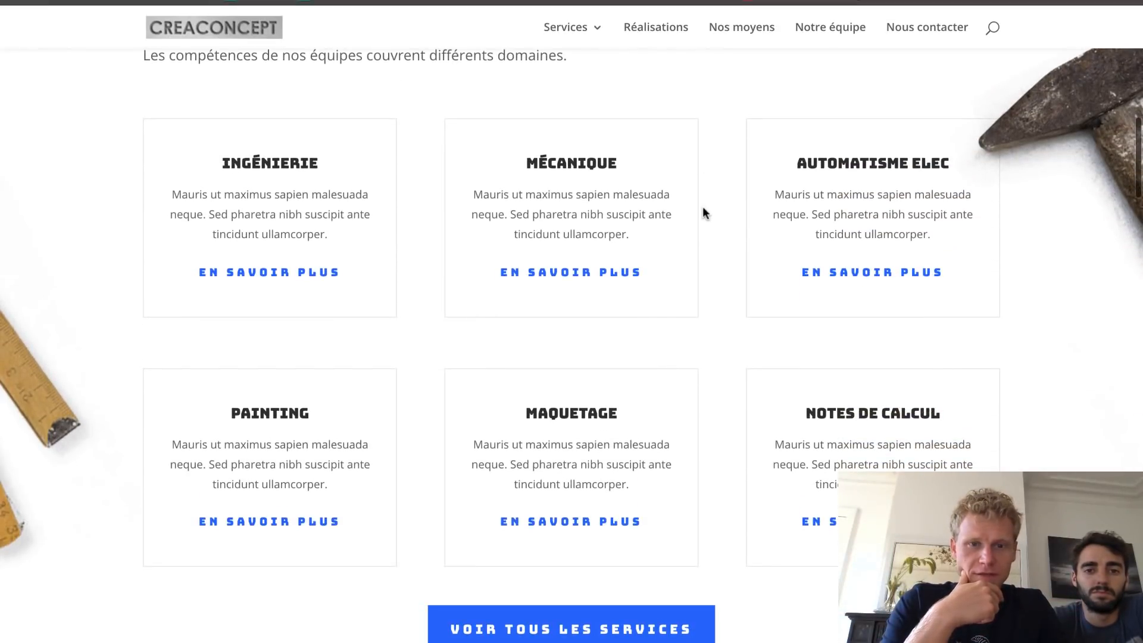
scroll(480, 376, down, 1)
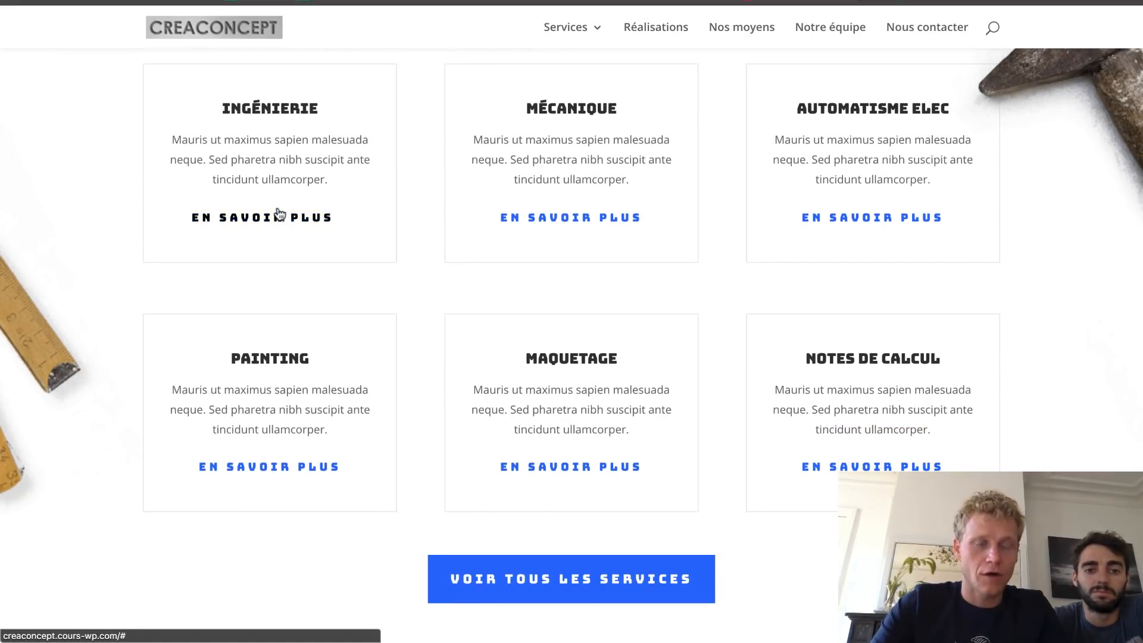
scroll(280, 215, down, 1)
scroll(279, 214, down, 8)
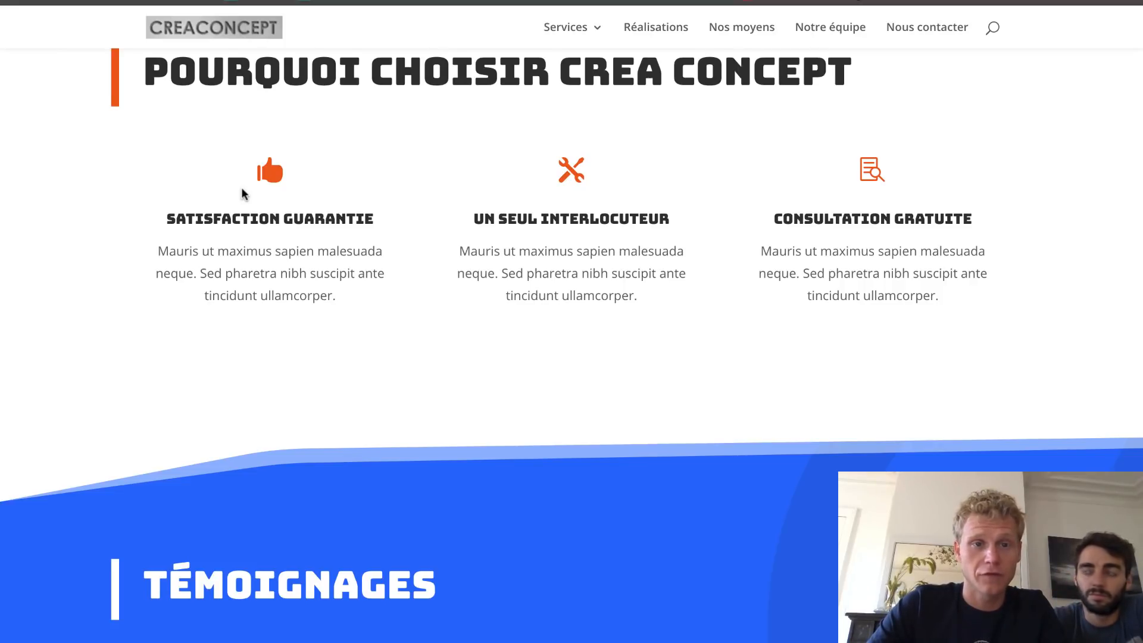
scroll(241, 187, down, 7)
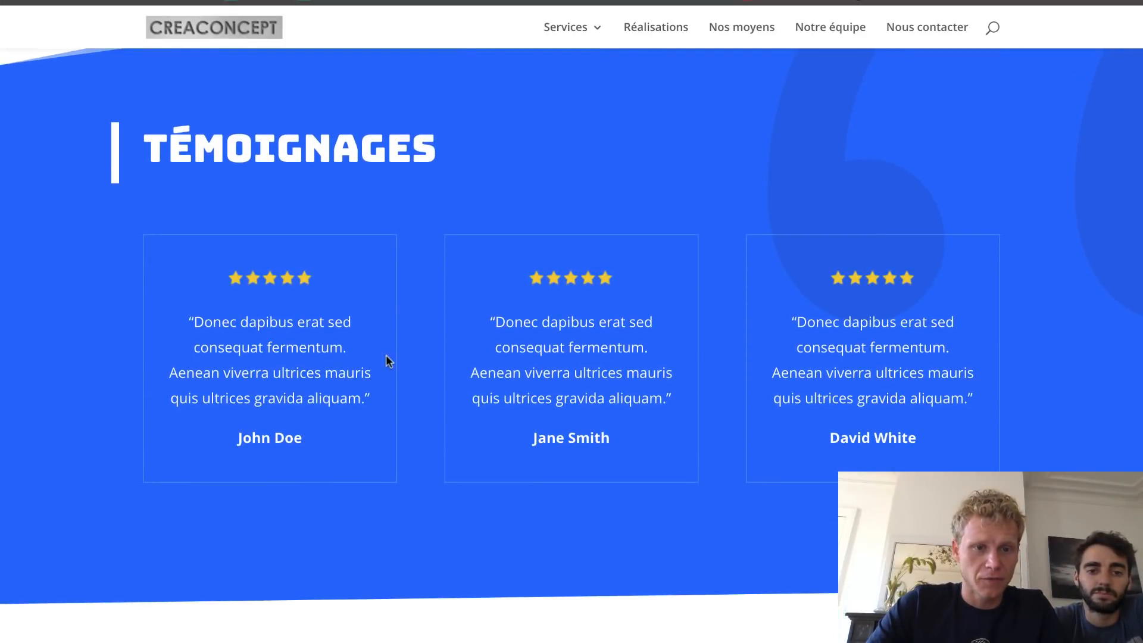
scroll(387, 358, down, 7)
scroll(387, 358, down, 2)
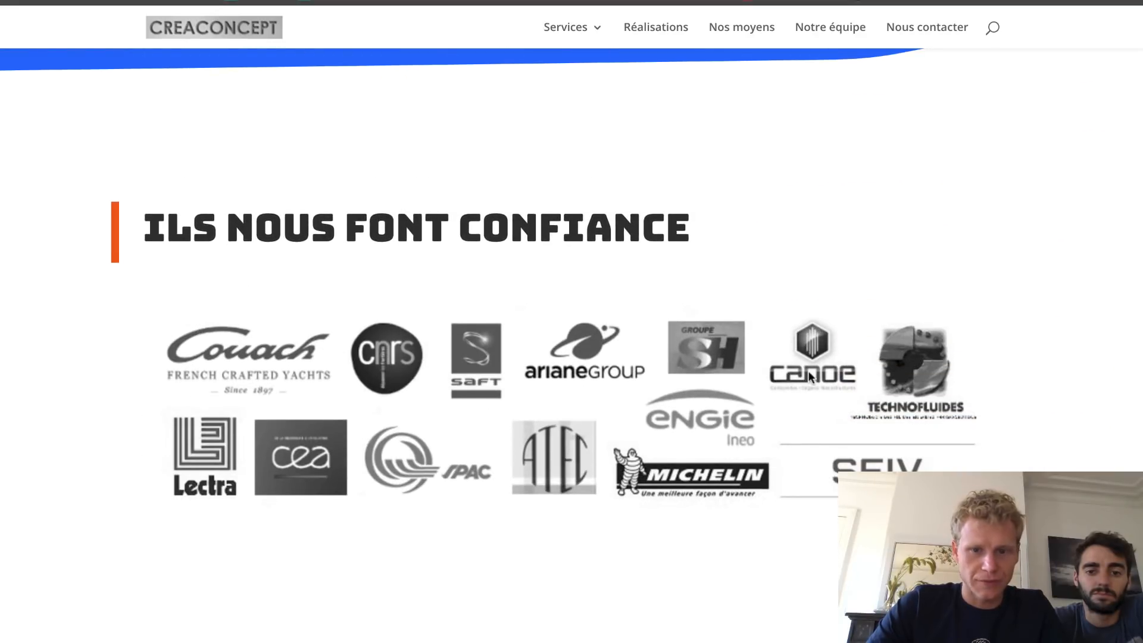
scroll(783, 440, down, 1)
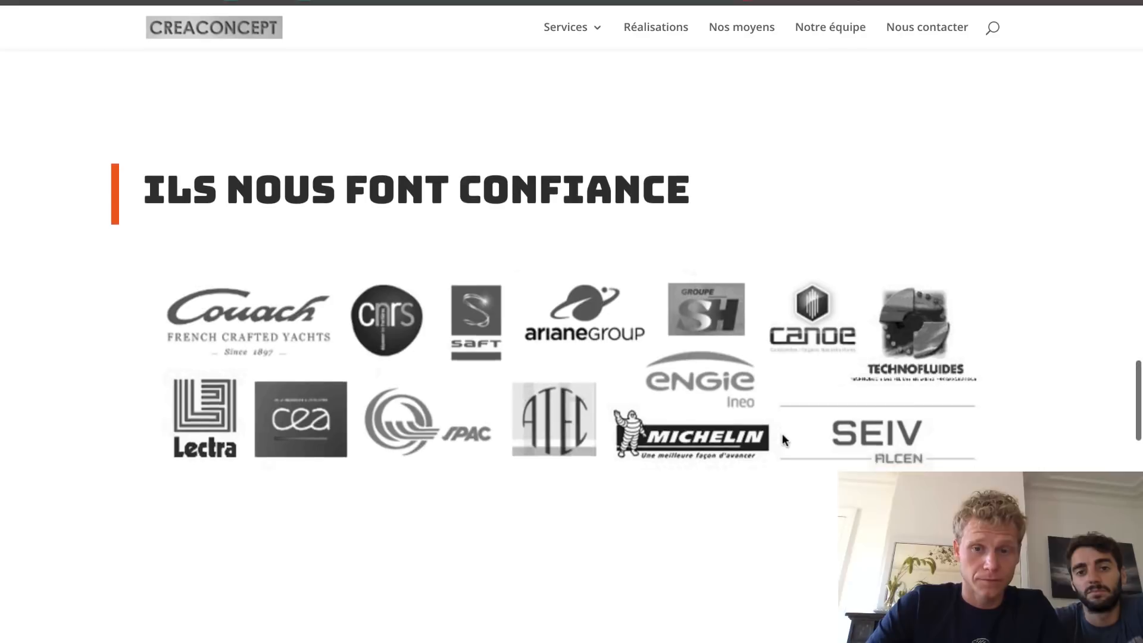
scroll(783, 441, down, 1)
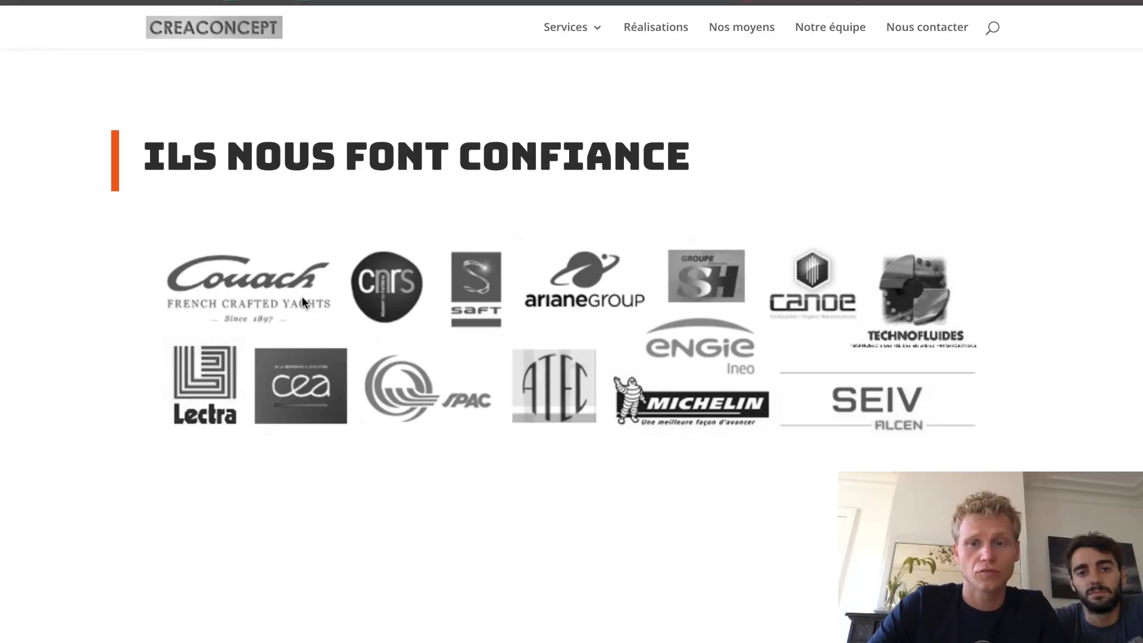
scroll(301, 295, down, 1)
- Expand the Sed porttitor, Vivamus magna, Vehicula elementum and Accumsan FAQ answers
scroll(713, 363, down, 5)
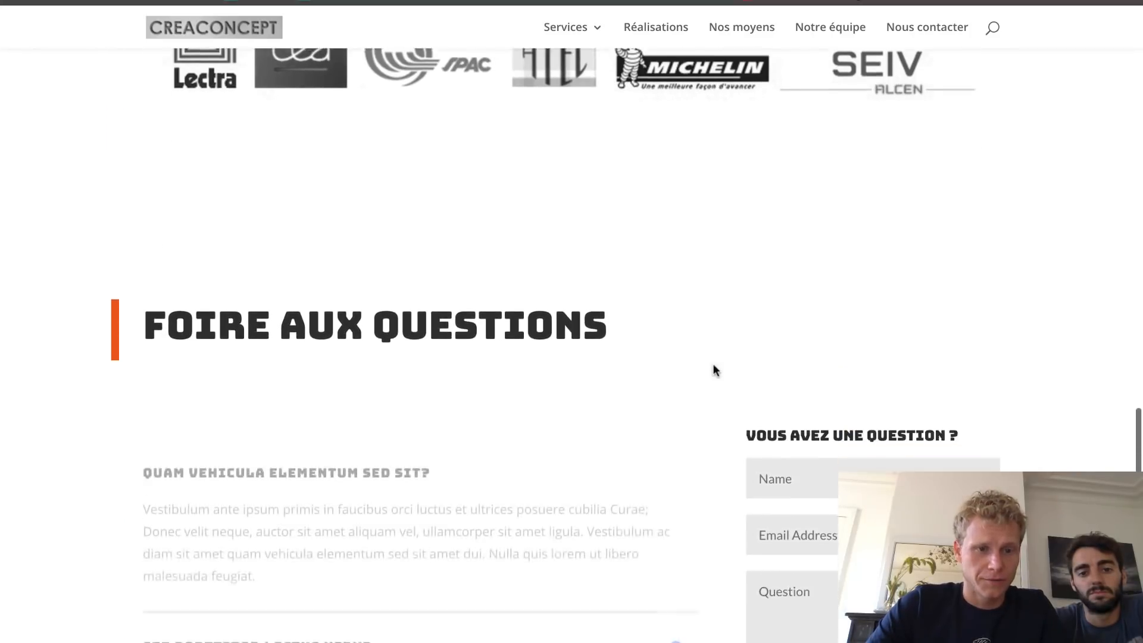
scroll(345, 277, down, 2)
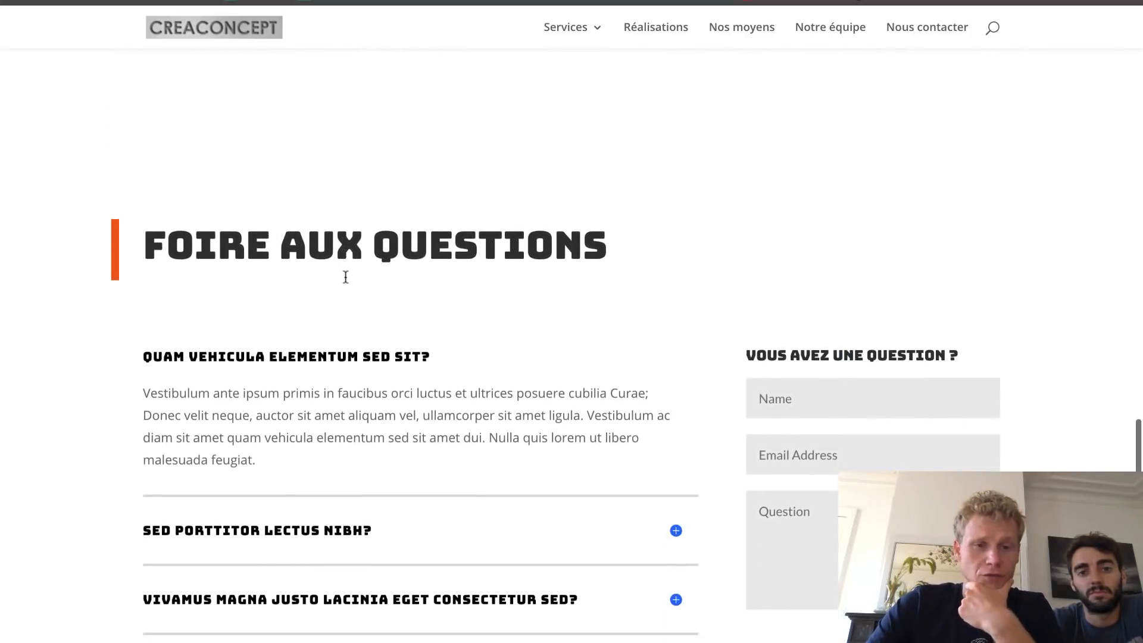
scroll(556, 265, down, 3)
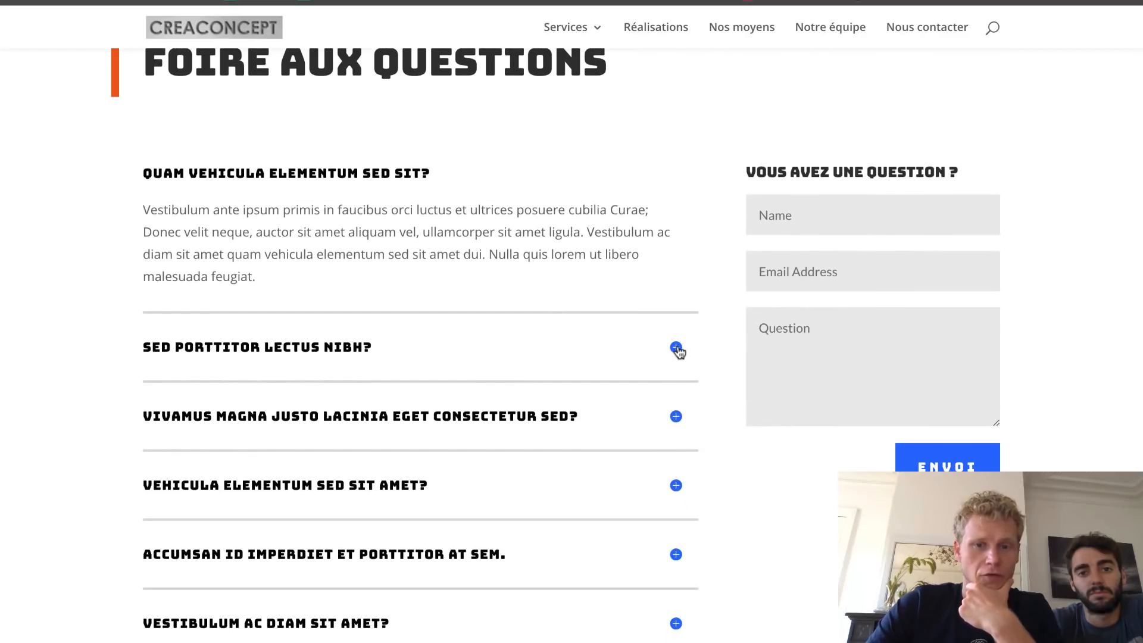
click(676, 348)
click(676, 416)
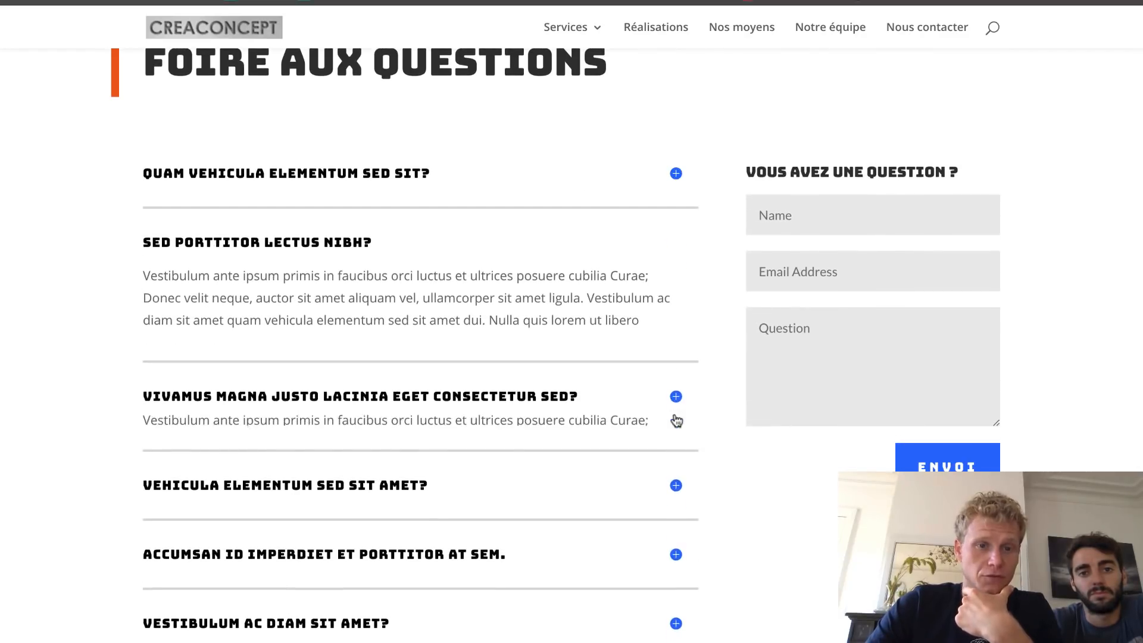
click(677, 479)
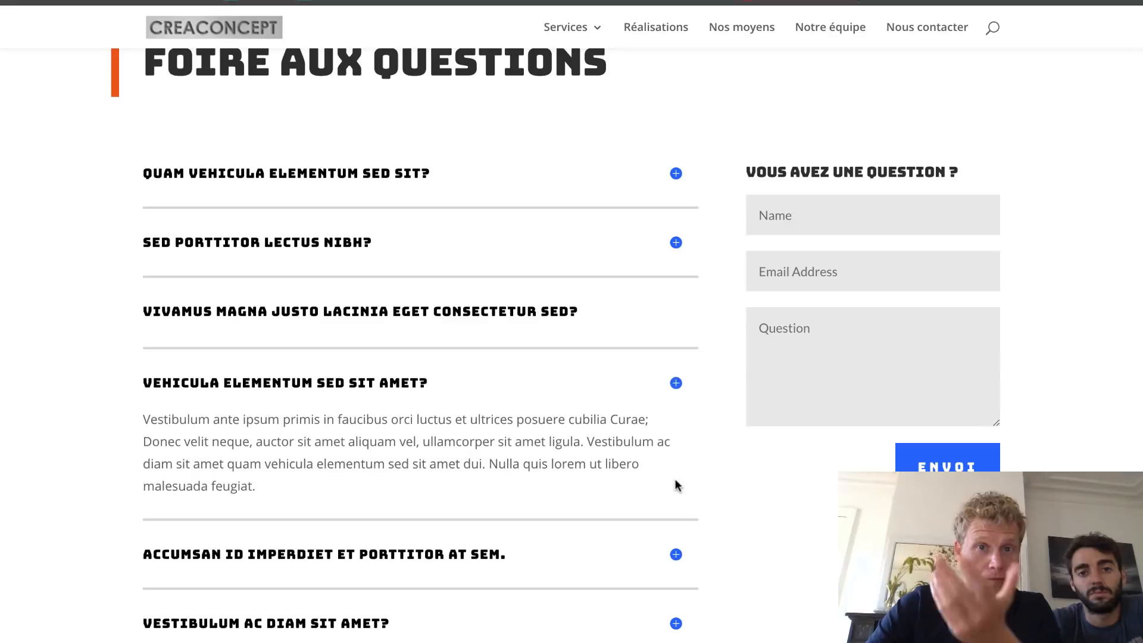
triple_click(370, 380)
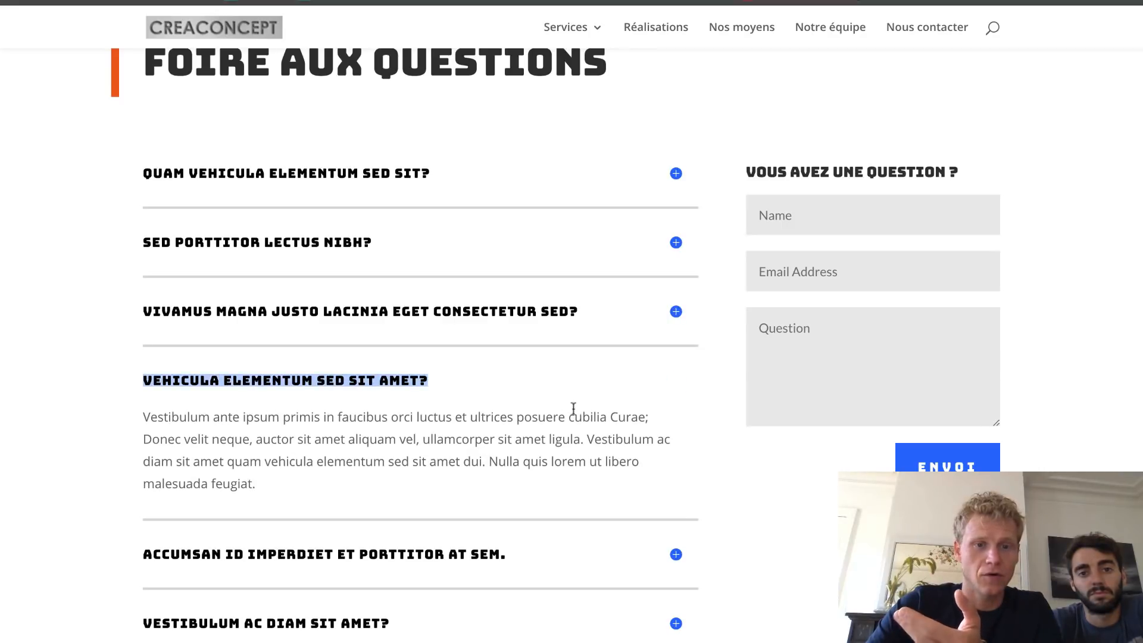
scroll(388, 456, down, 2)
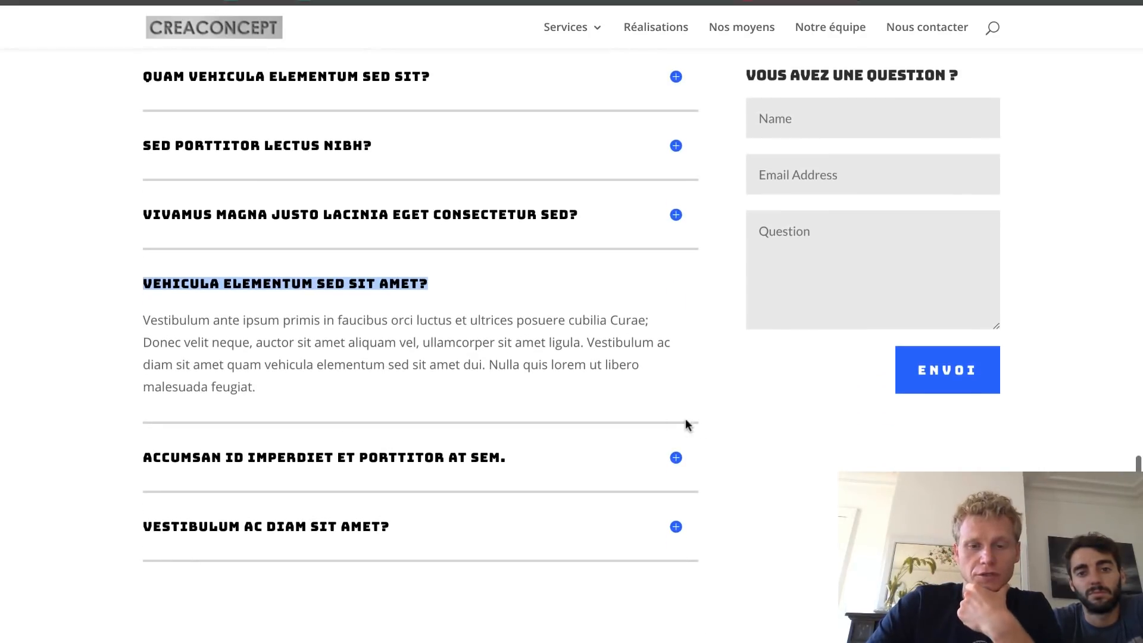
click(677, 459)
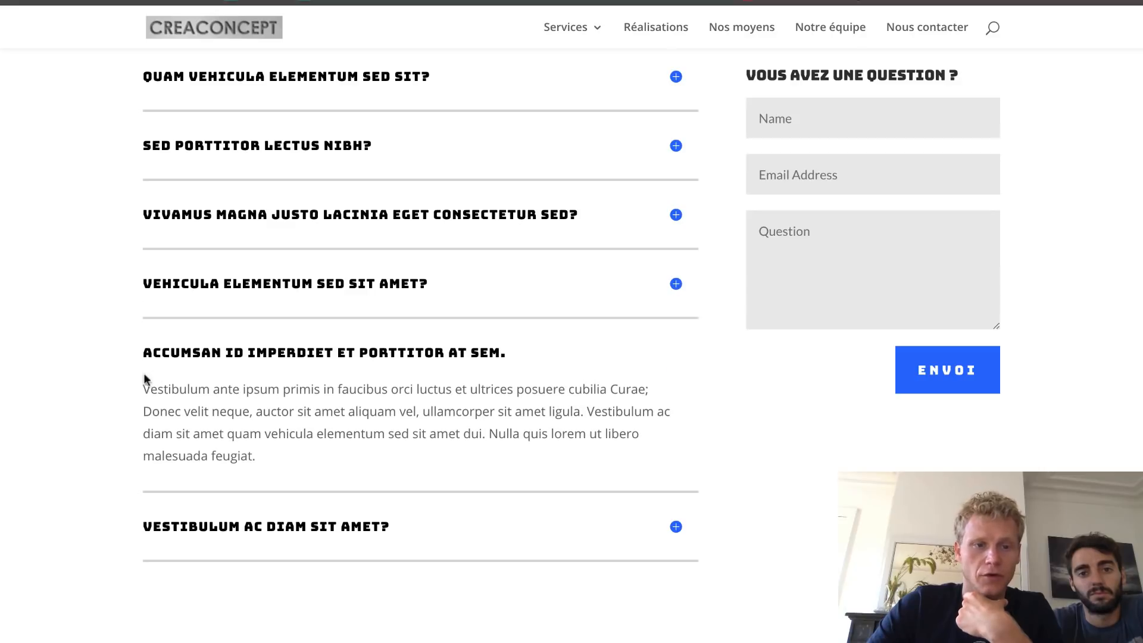
scroll(750, 357, up, 1)
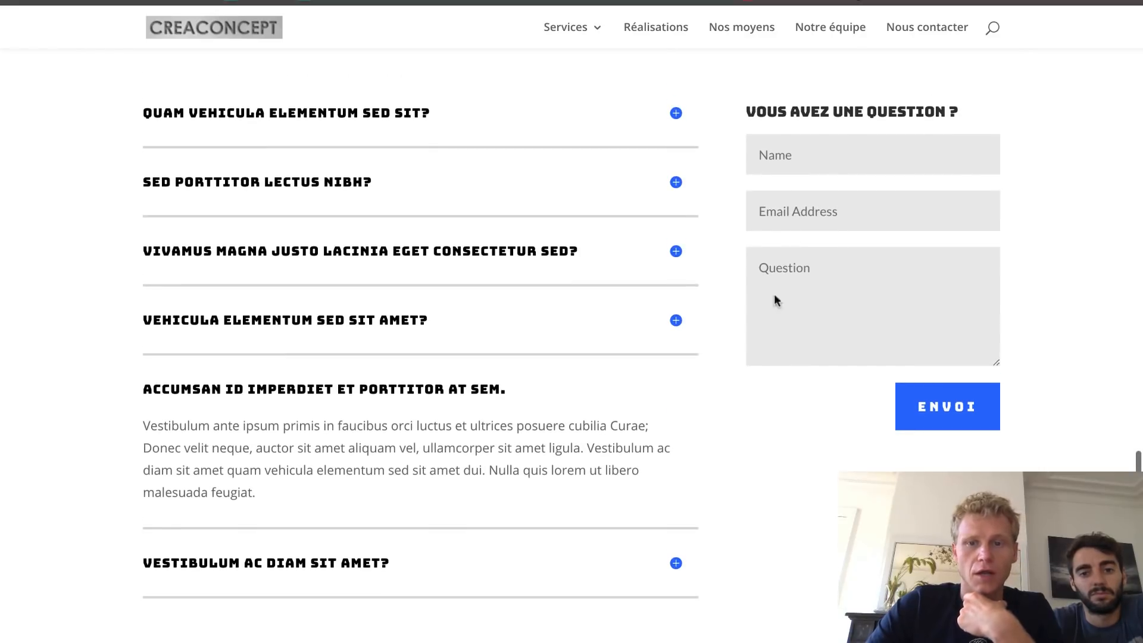
- Try the Name and Email fields, then write 'Pourquoi il est si beau votre site ?' in the Question box
click(776, 158)
click(1005, 170)
click(902, 203)
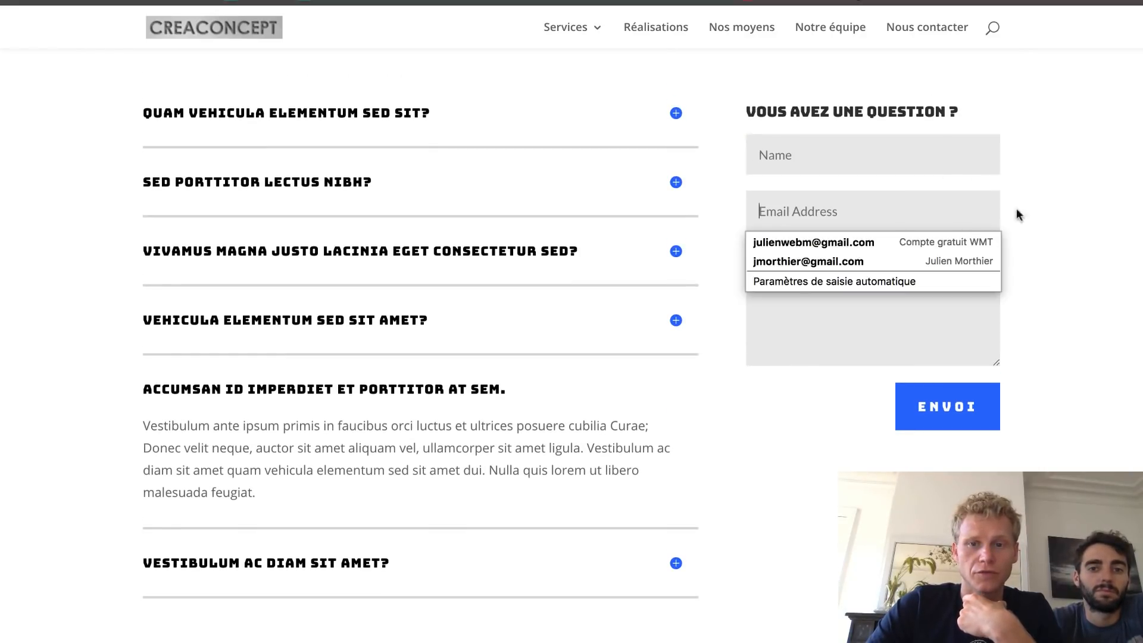
click(1048, 221)
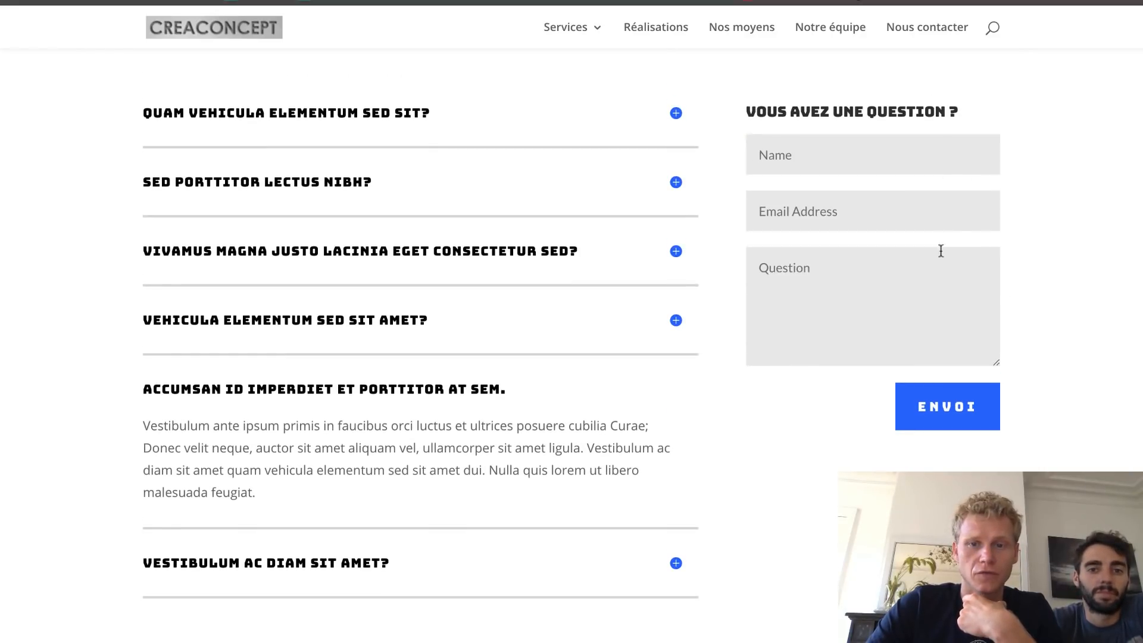
click(873, 308)
text(P)
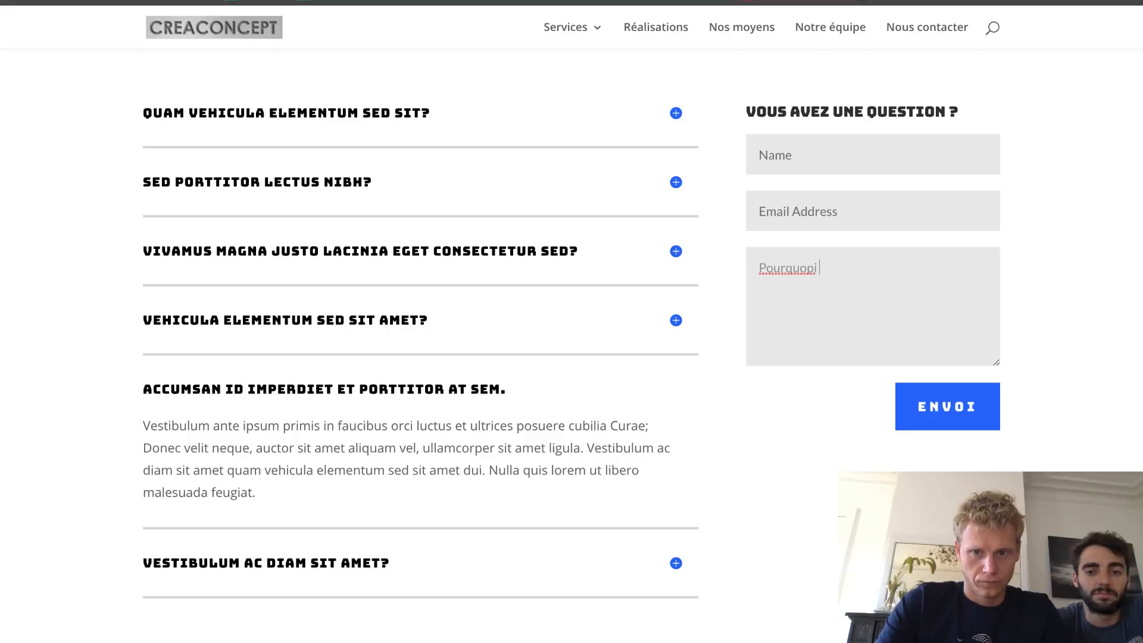
text(ourquopi)
key(BackSpace)
key(BackSpace)
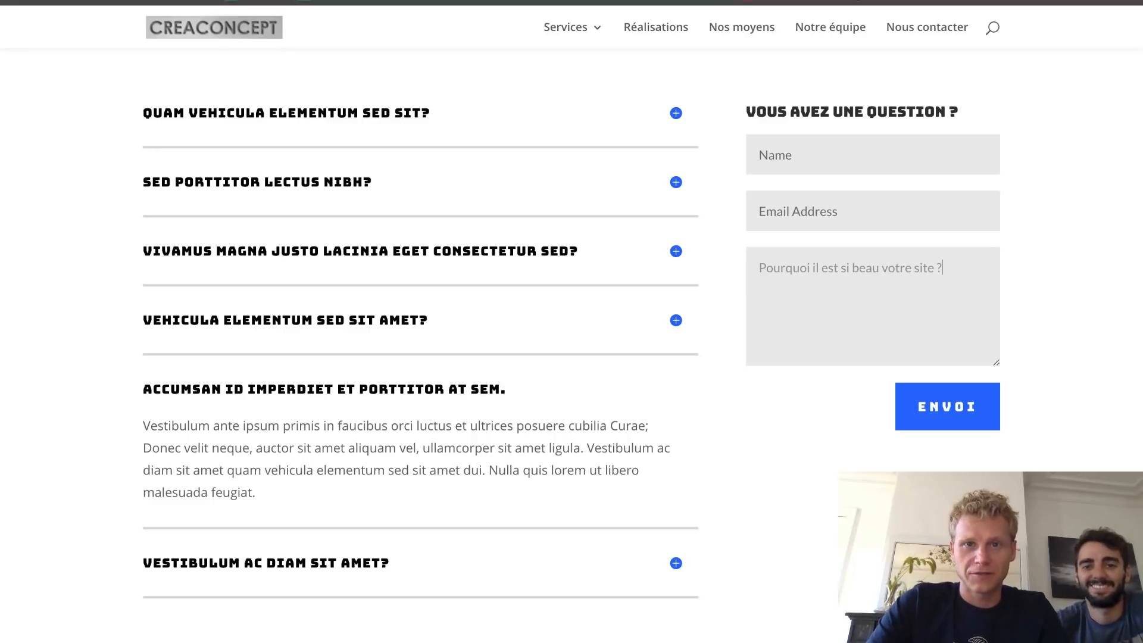
scroll(768, 339, down, 10)
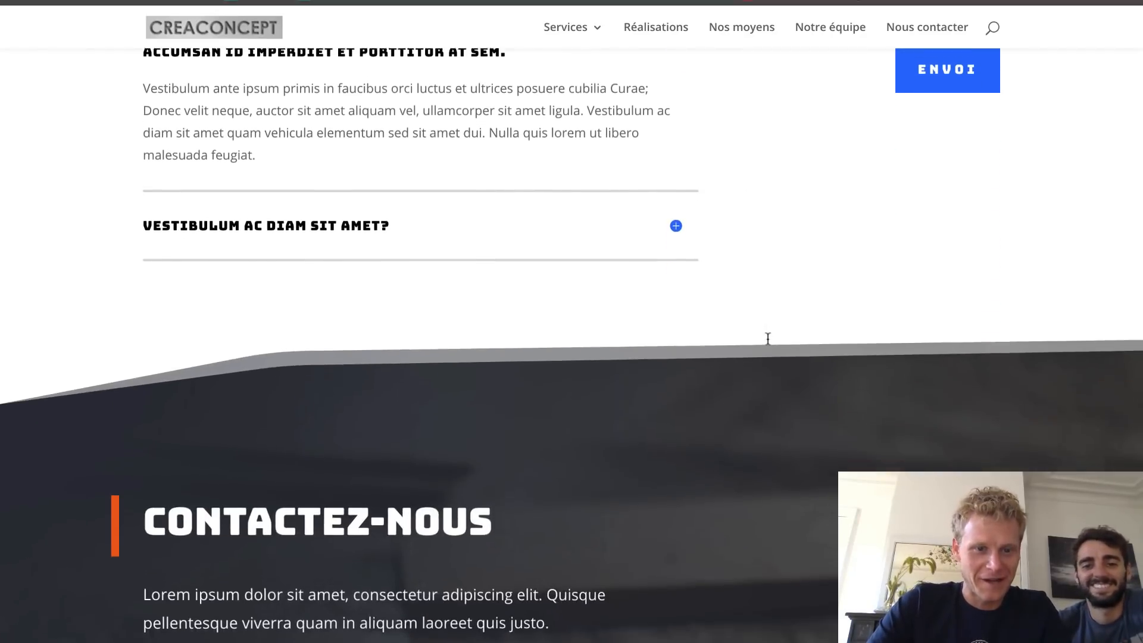
- Check the Contactez-nous form and footer, then go back up and open Voir tous les services
scroll(769, 341, down, 1)
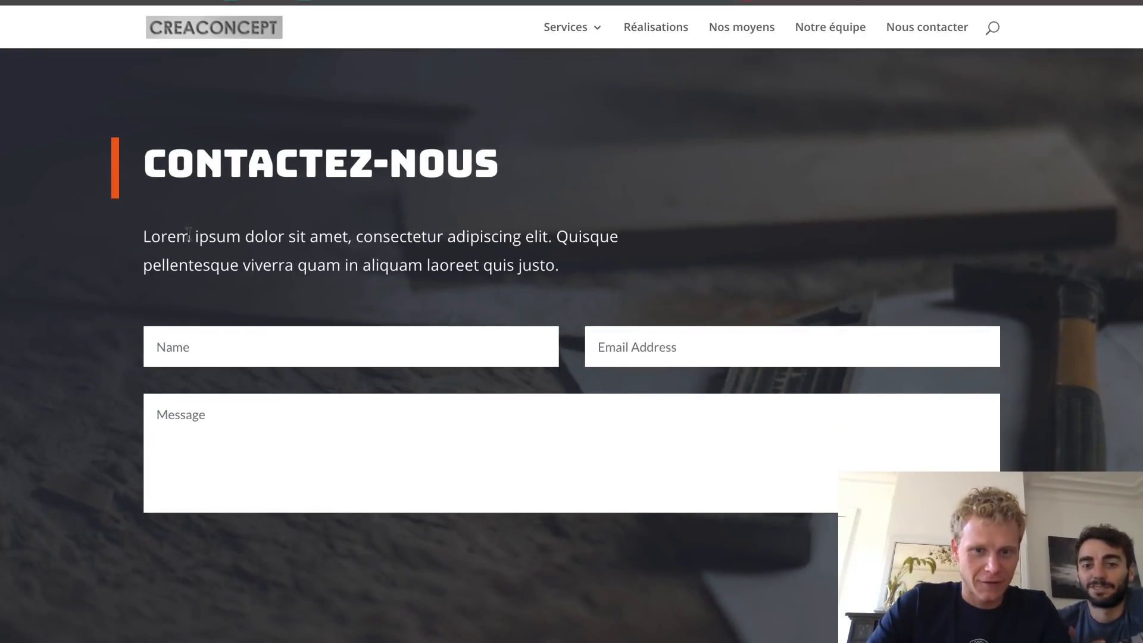
scroll(383, 200, down, 3)
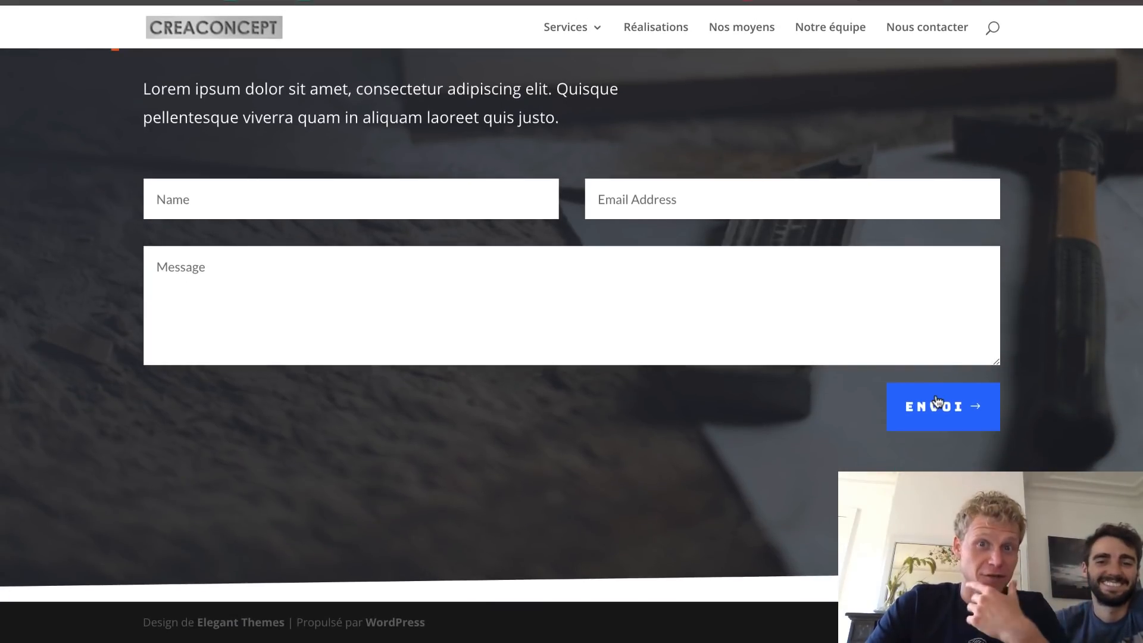
scroll(760, 265, up, 1)
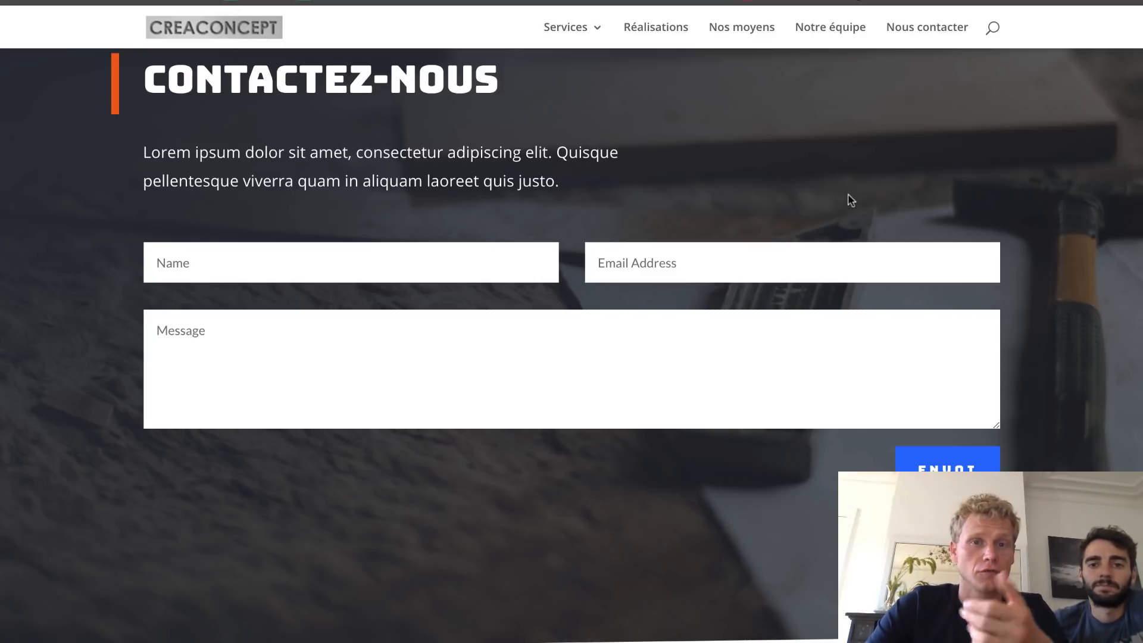
scroll(851, 200, up, 15)
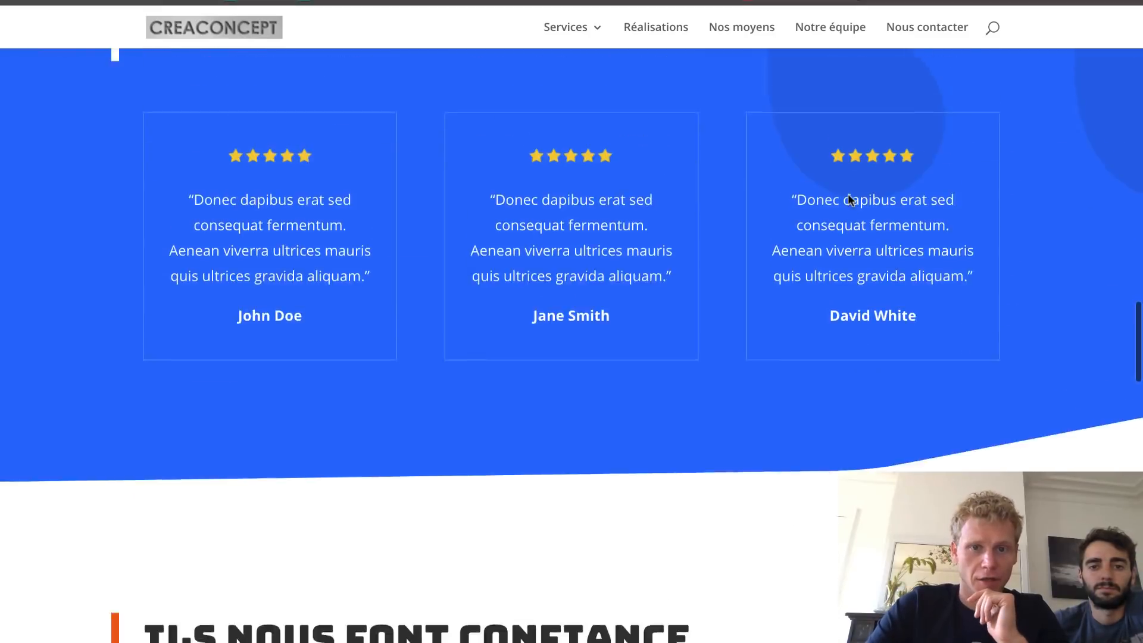
scroll(850, 200, up, 15)
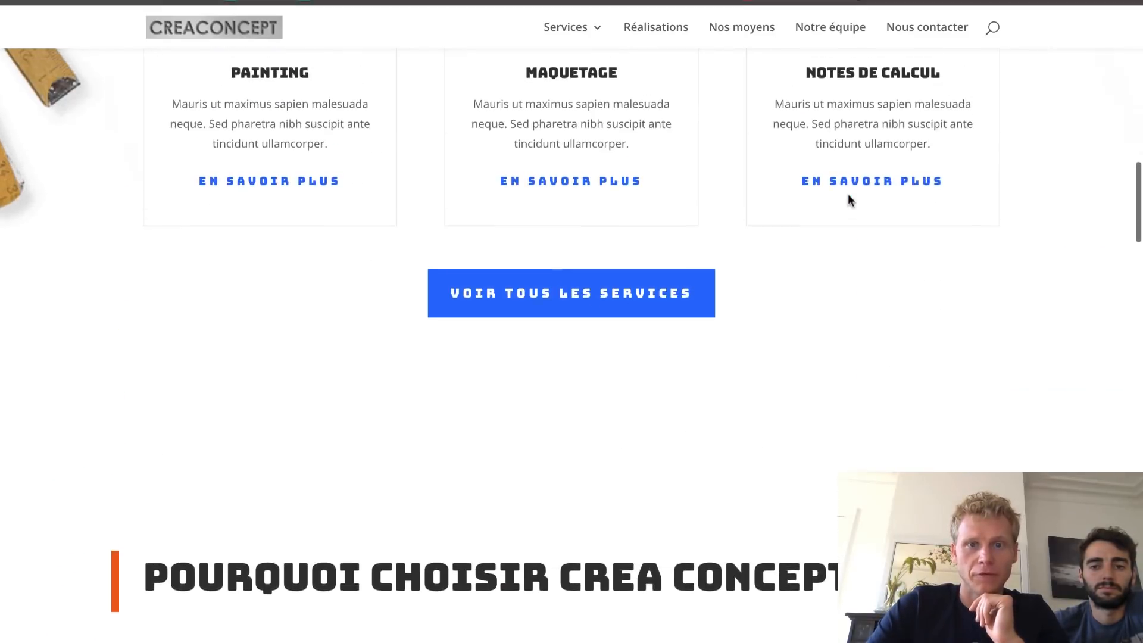
scroll(848, 194, up, 2)
scroll(552, 335, up, 1)
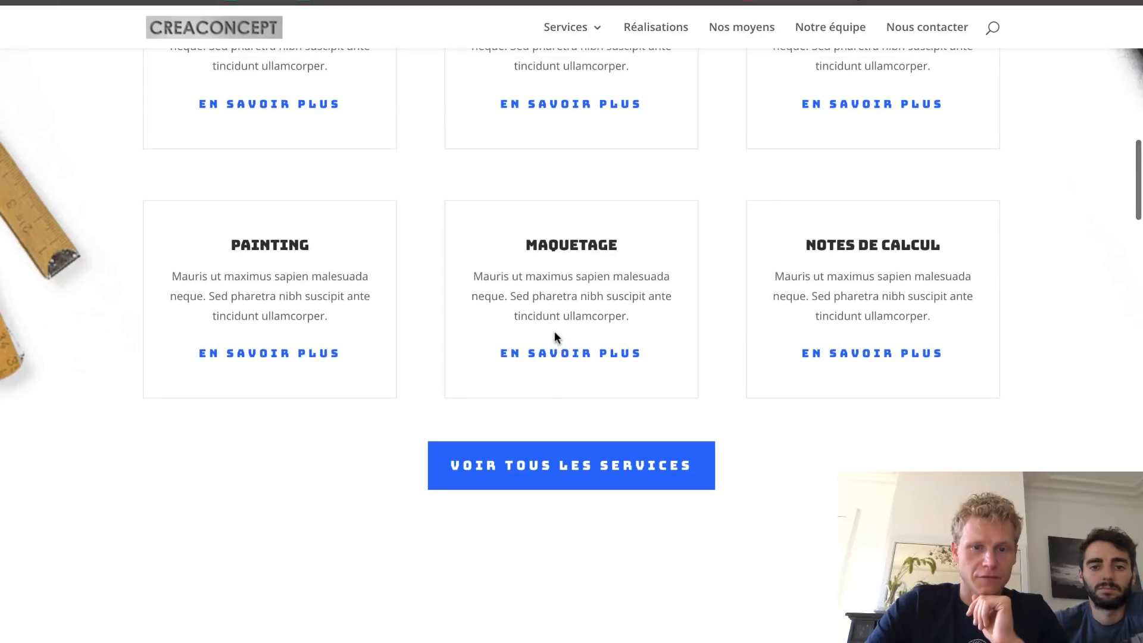
click(539, 456)
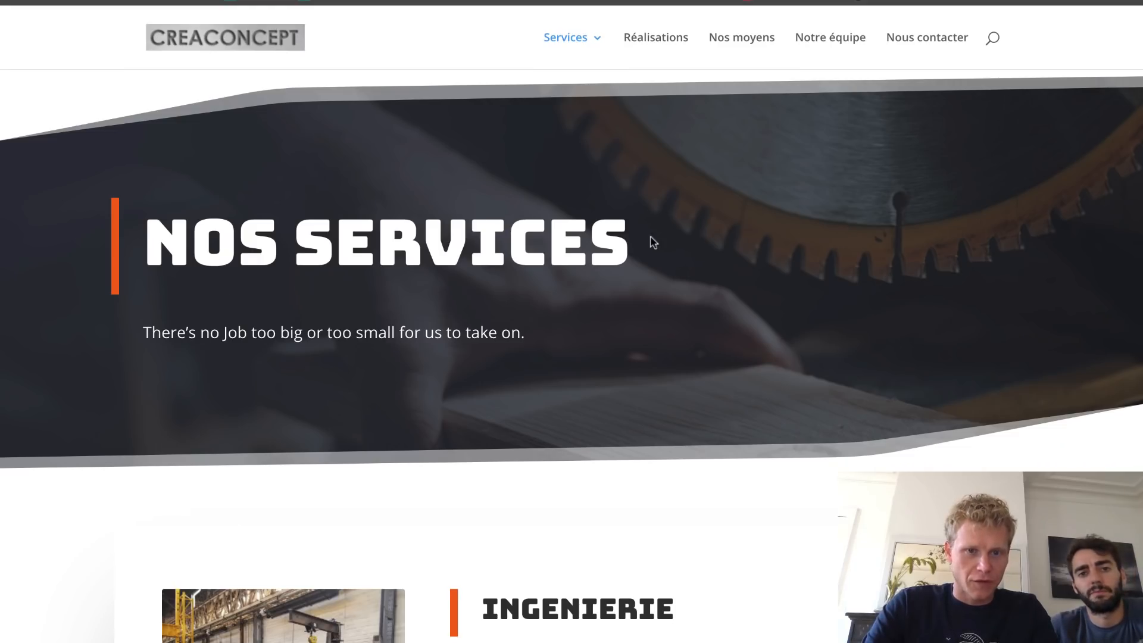
- On the Nos services page, expand Assistance technique and then Conseils techniques in the Ingenierie section
scroll(650, 241, down, 5)
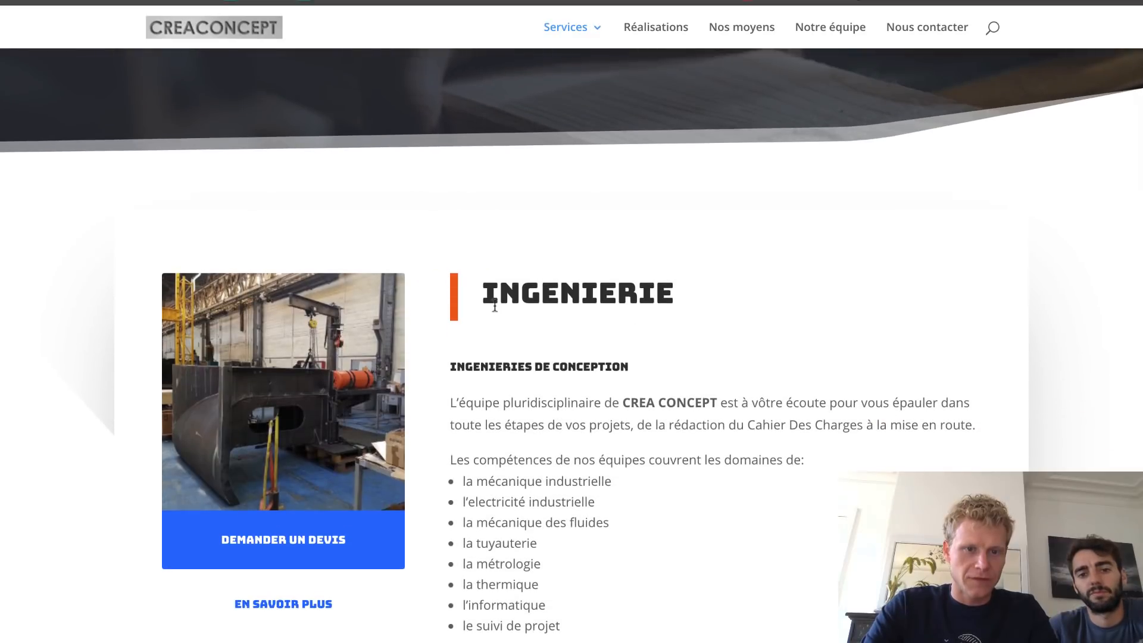
scroll(496, 305, down, 3)
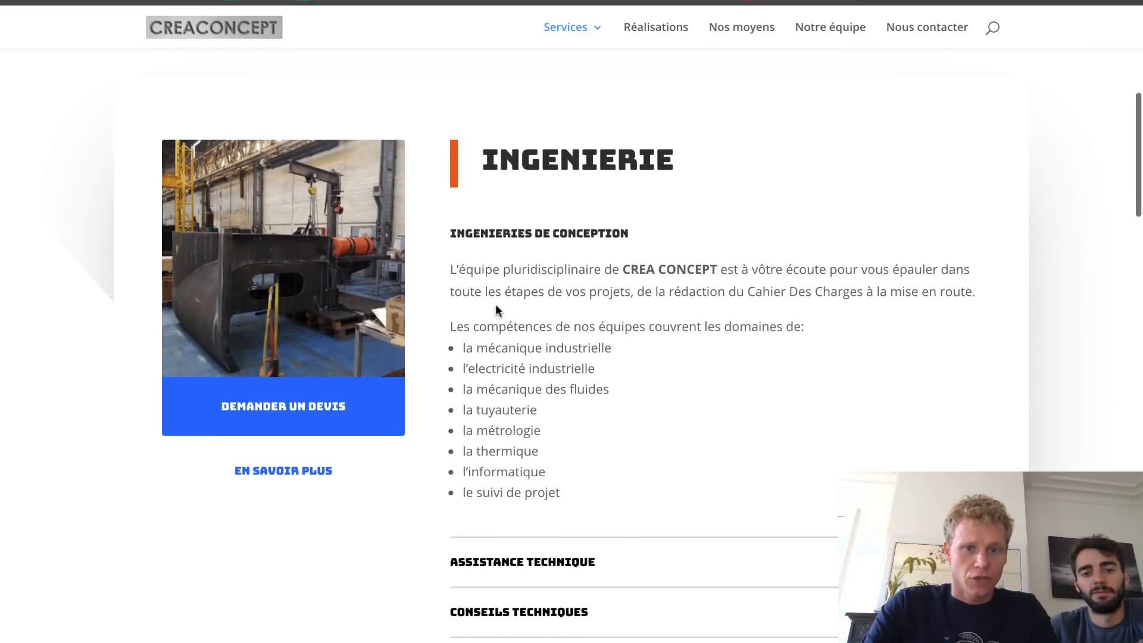
scroll(496, 305, down, 1)
scroll(496, 305, down, 6)
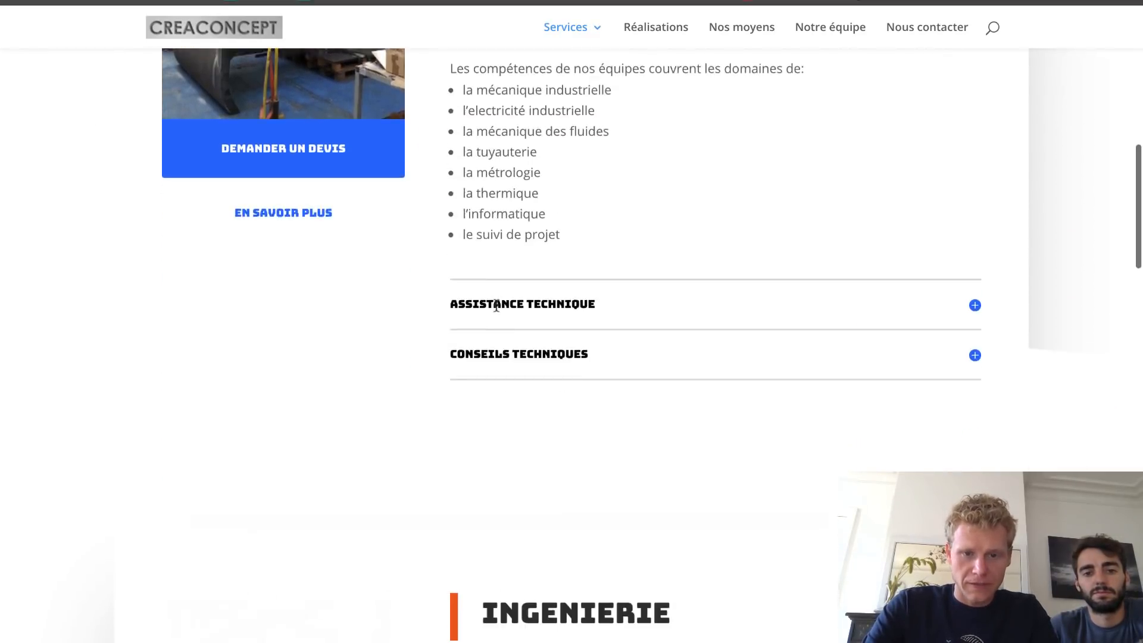
scroll(496, 305, down, 8)
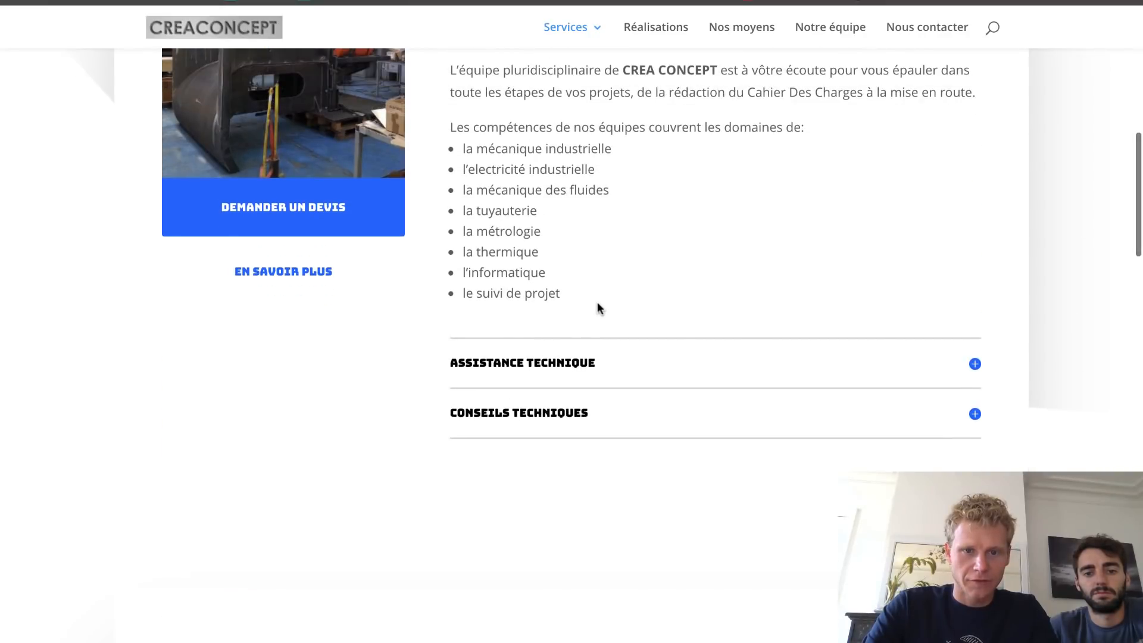
scroll(598, 306, up, 2)
click(546, 467)
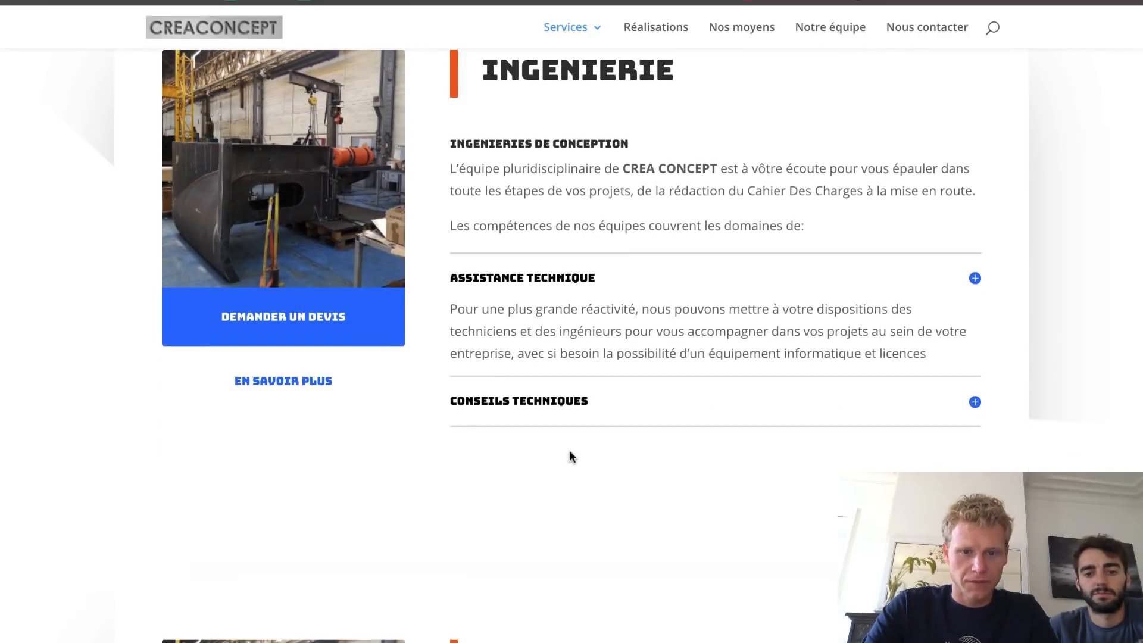
click(588, 350)
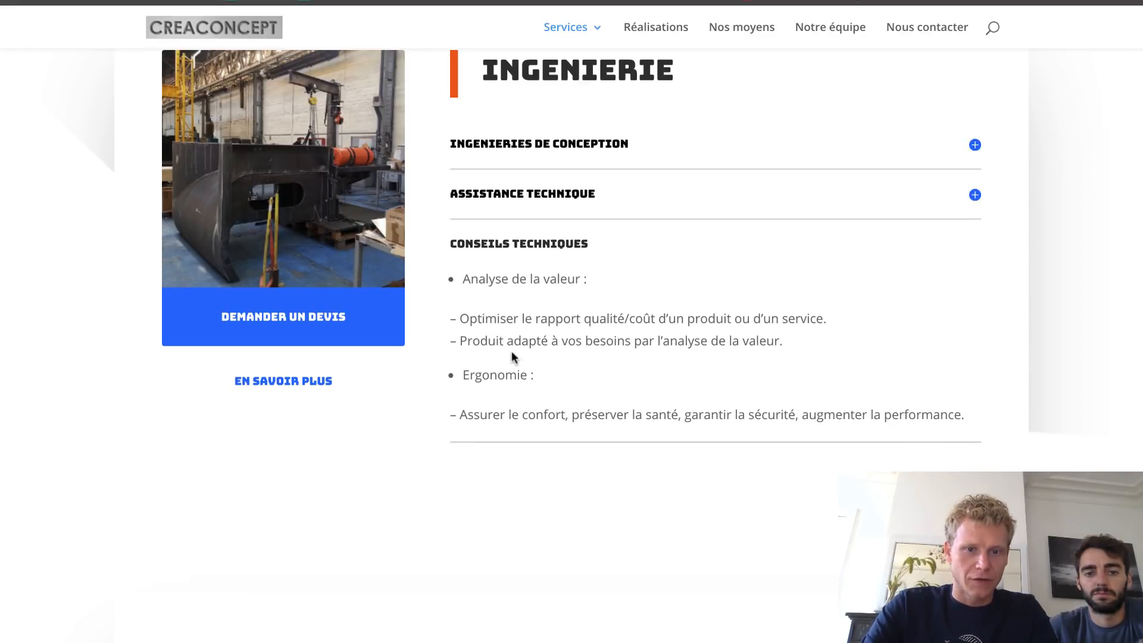
scroll(475, 382, up, 2)
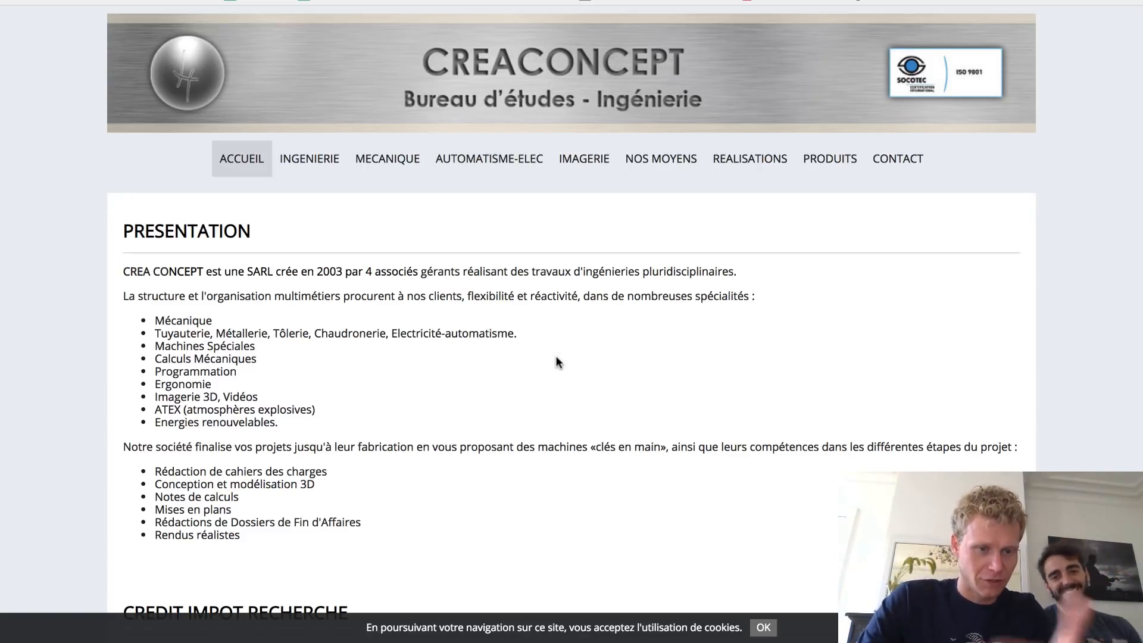
- Scroll the old CREACONCEPT home page, then open and scroll its INGENIERIE page
scroll(556, 358, down, 2)
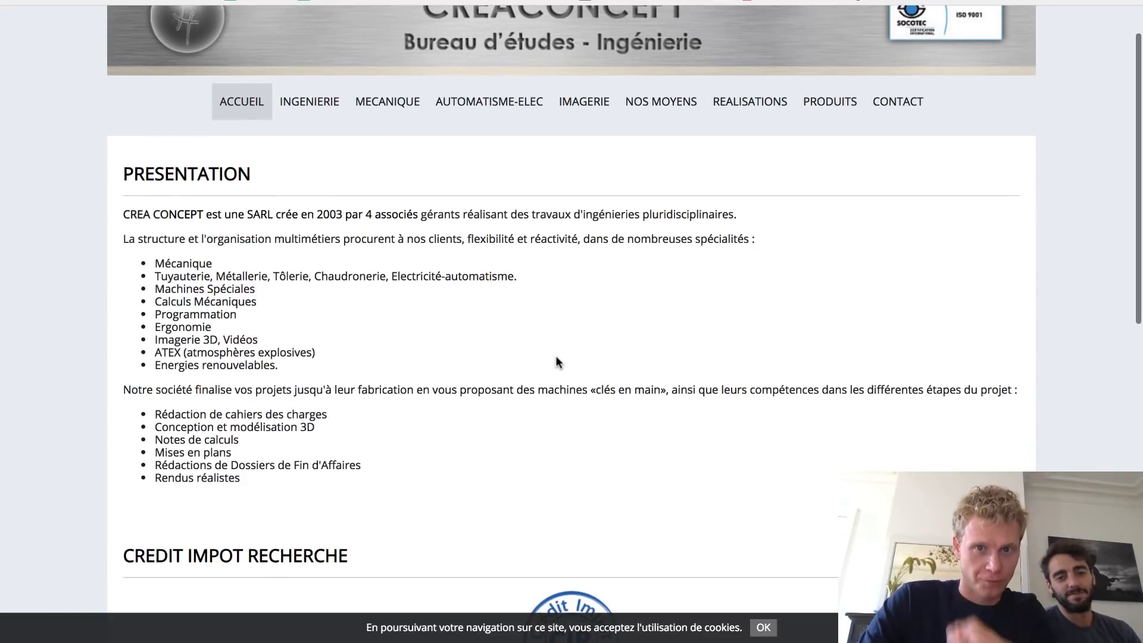
scroll(557, 359, down, 2)
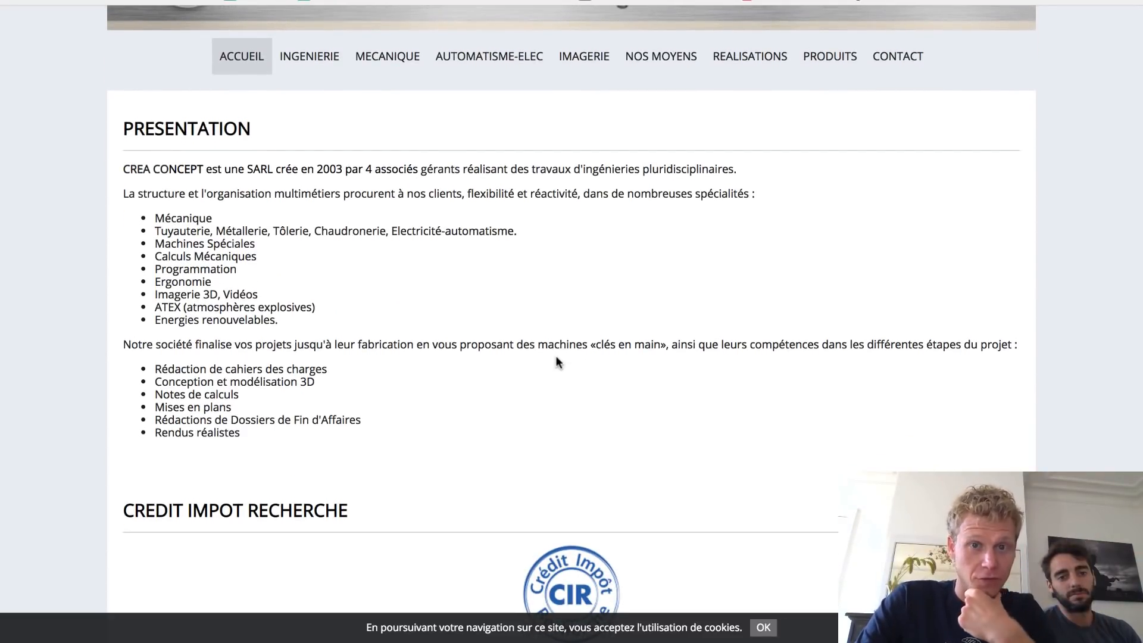
scroll(556, 355, down, 3)
scroll(555, 355, up, 5)
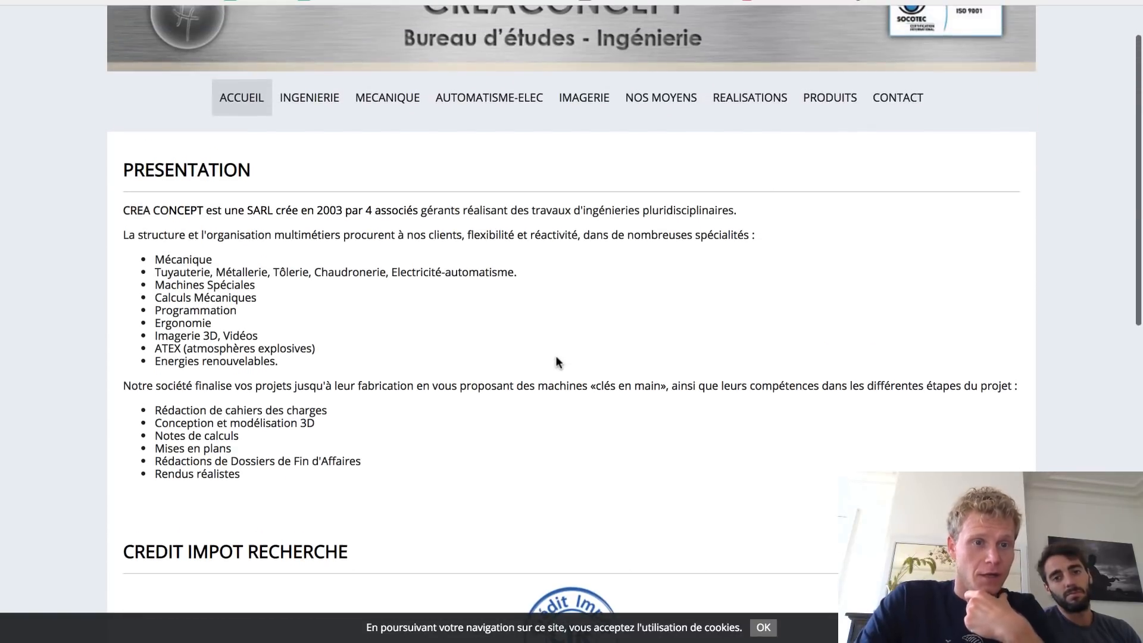
scroll(405, 291, down, 10)
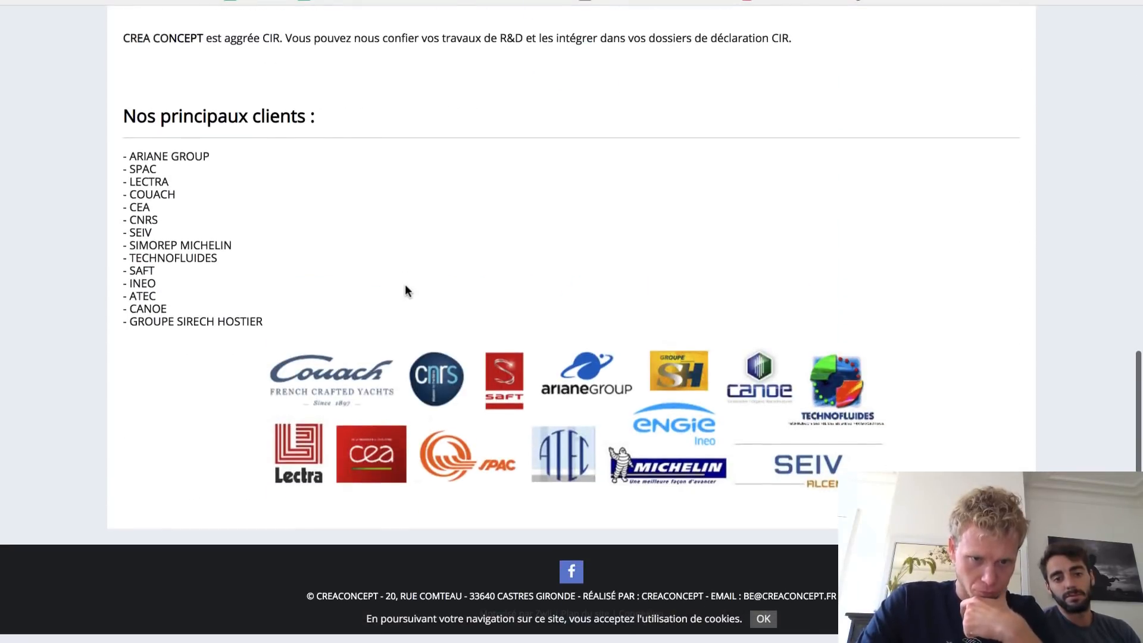
scroll(405, 290, up, 12)
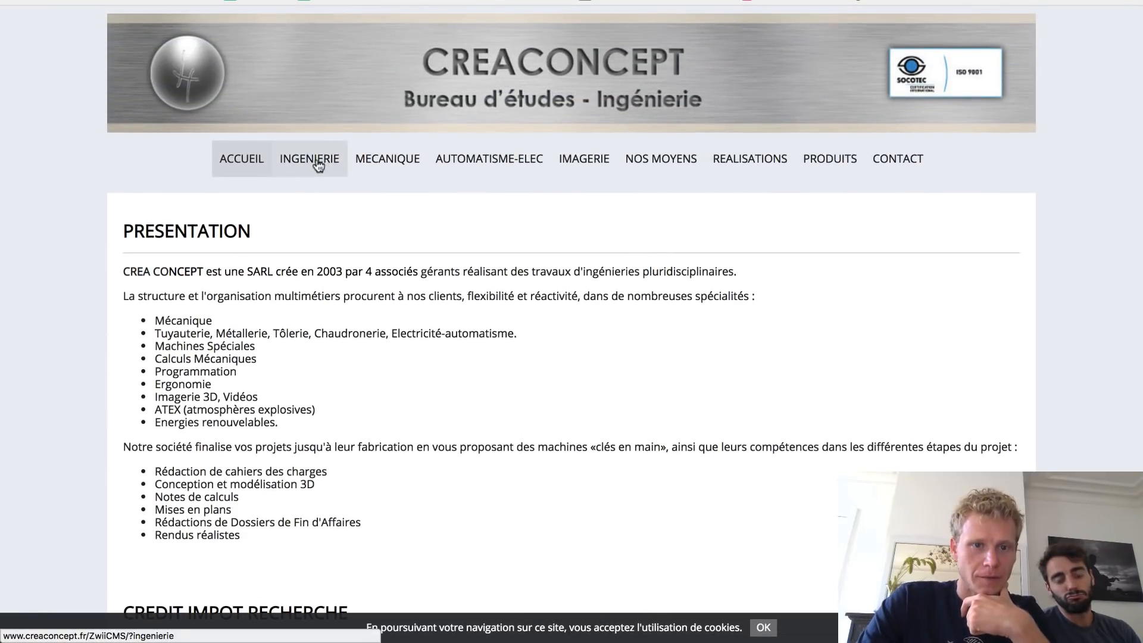
click(319, 166)
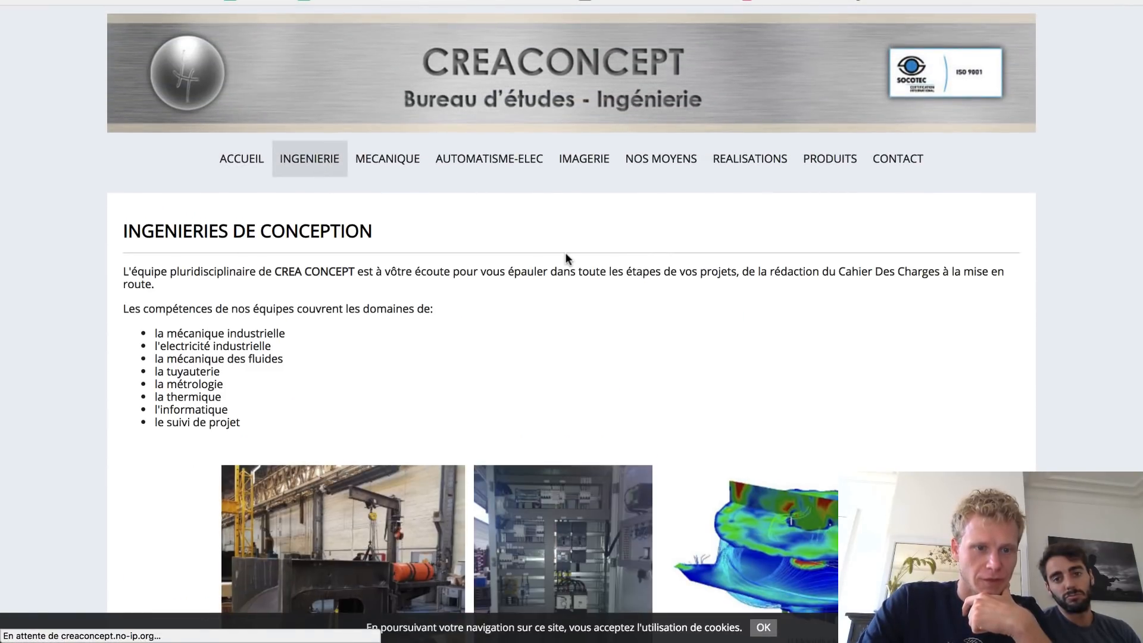
scroll(564, 337, down, 20)
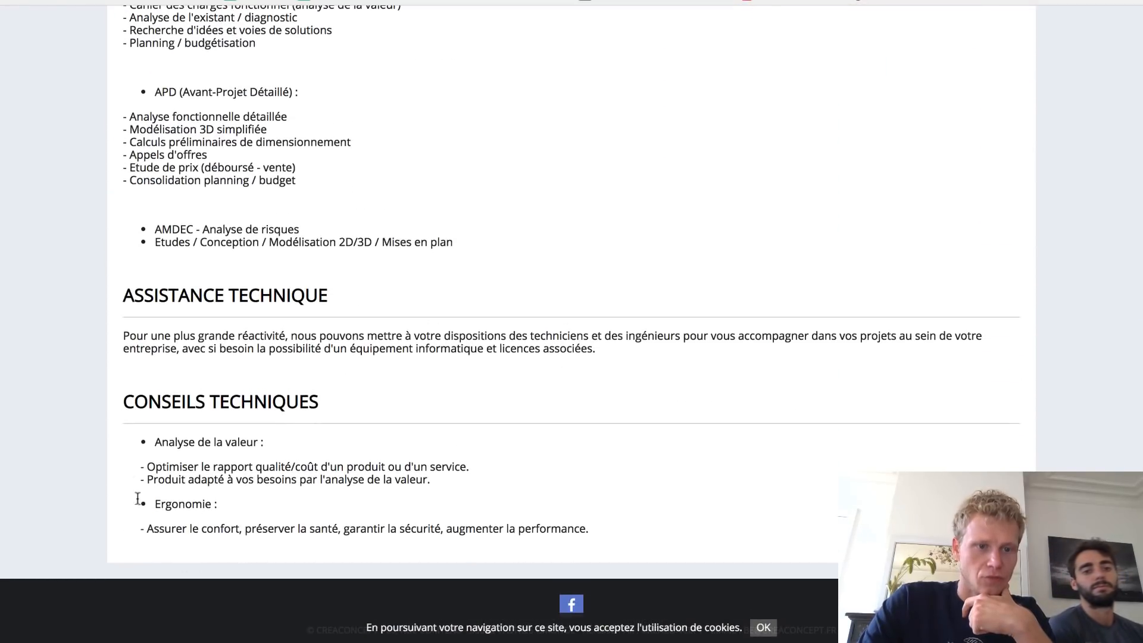
scroll(255, 440, up, 20)
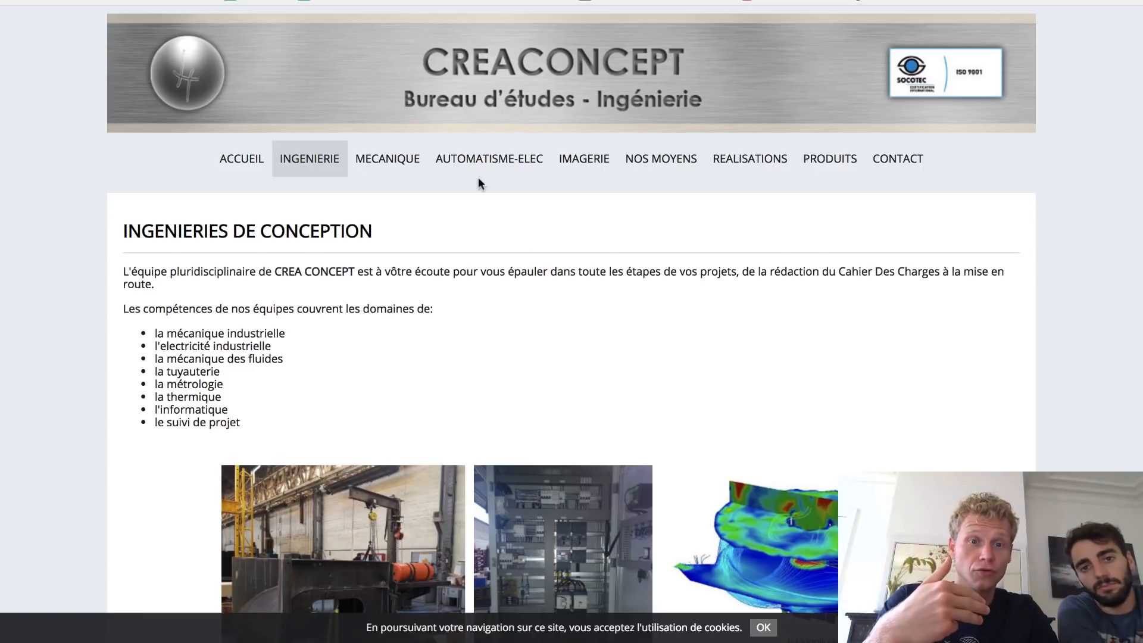
- Open the old site's MECANIQUE page and scroll through it
click(388, 160)
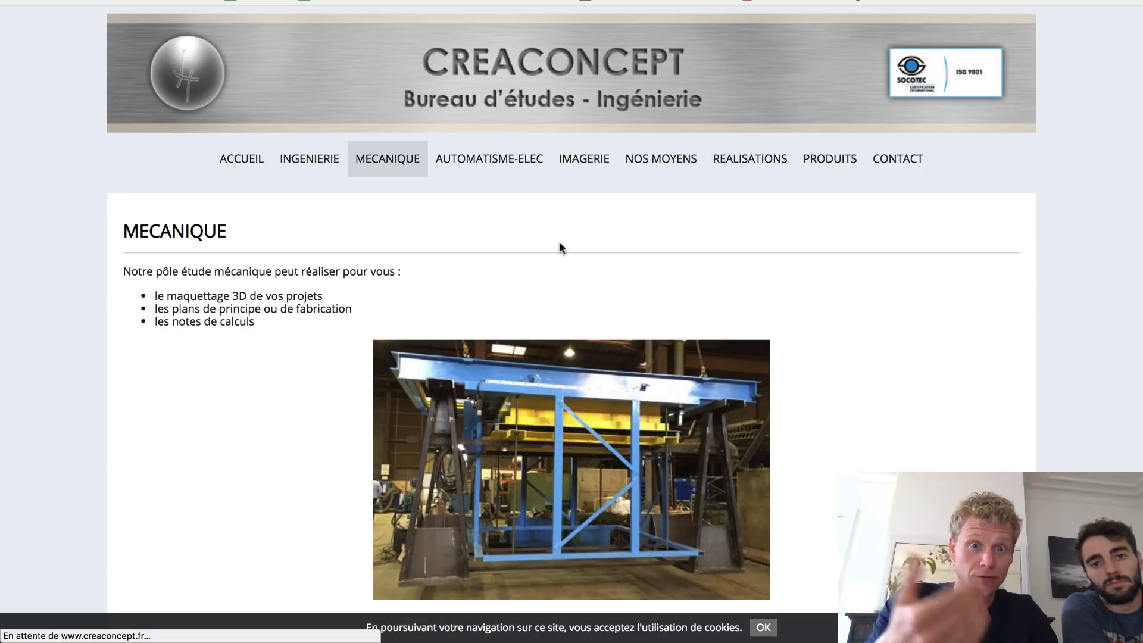
scroll(559, 241, down, 9)
scroll(559, 244, down, 3)
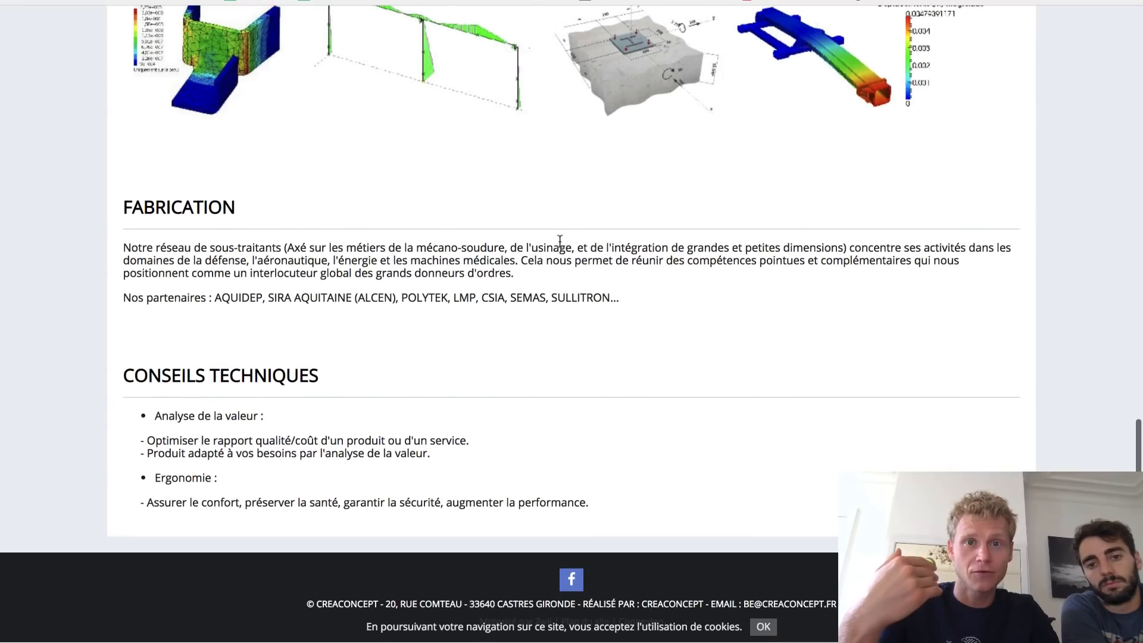
scroll(559, 241, up, 12)
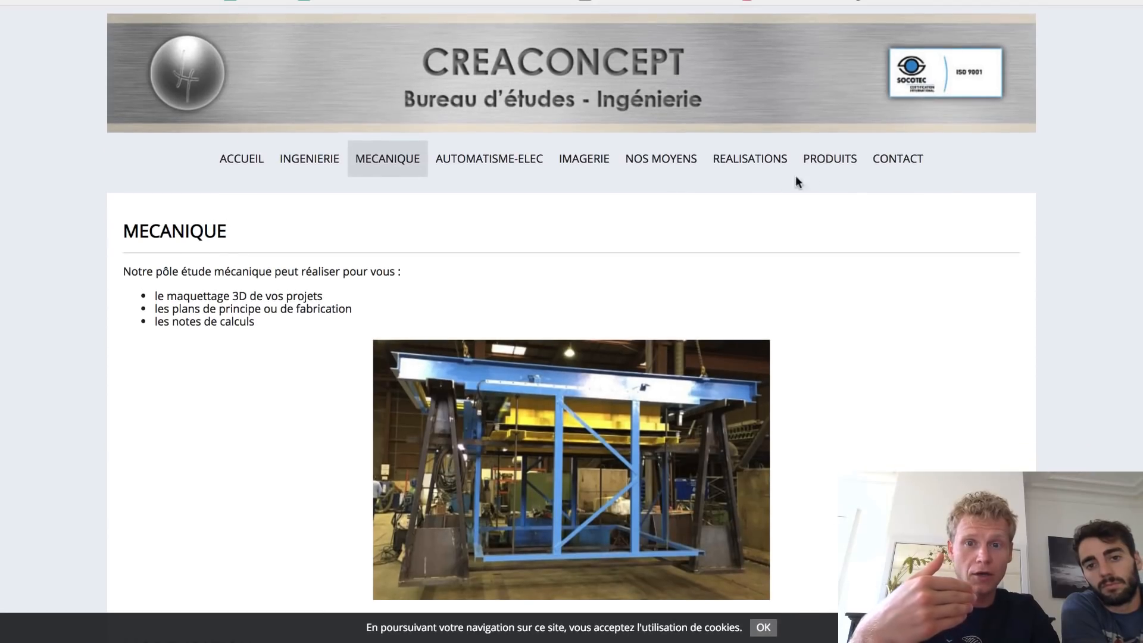
- Open the old site's CONTACT page and scroll down to its map and back
click(890, 161)
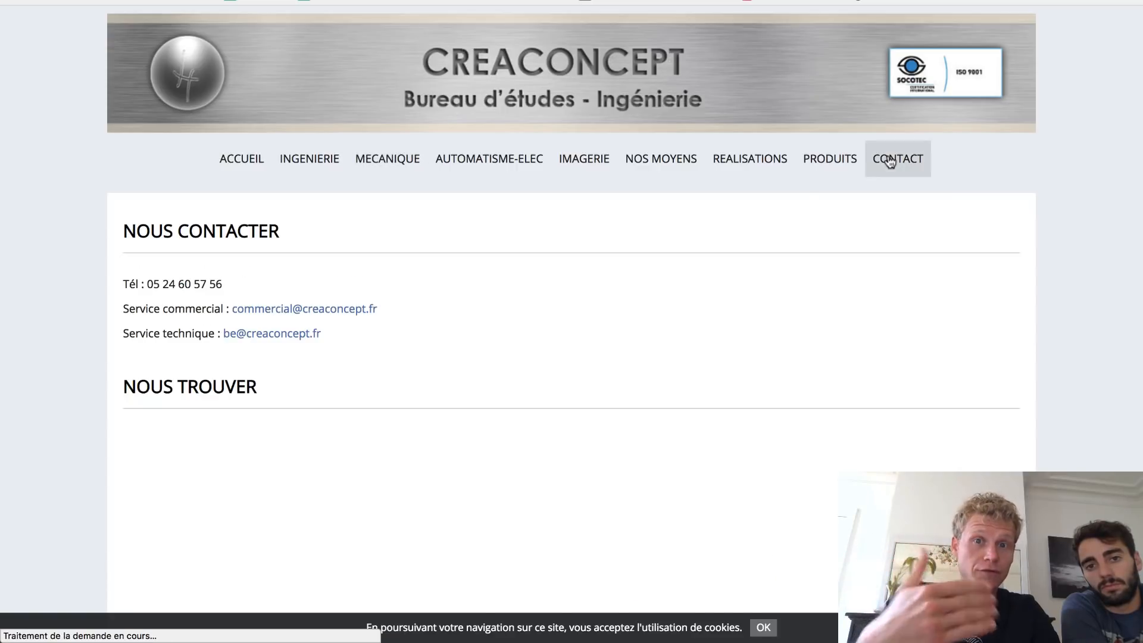
scroll(566, 344, down, 1)
scroll(566, 344, down, 10)
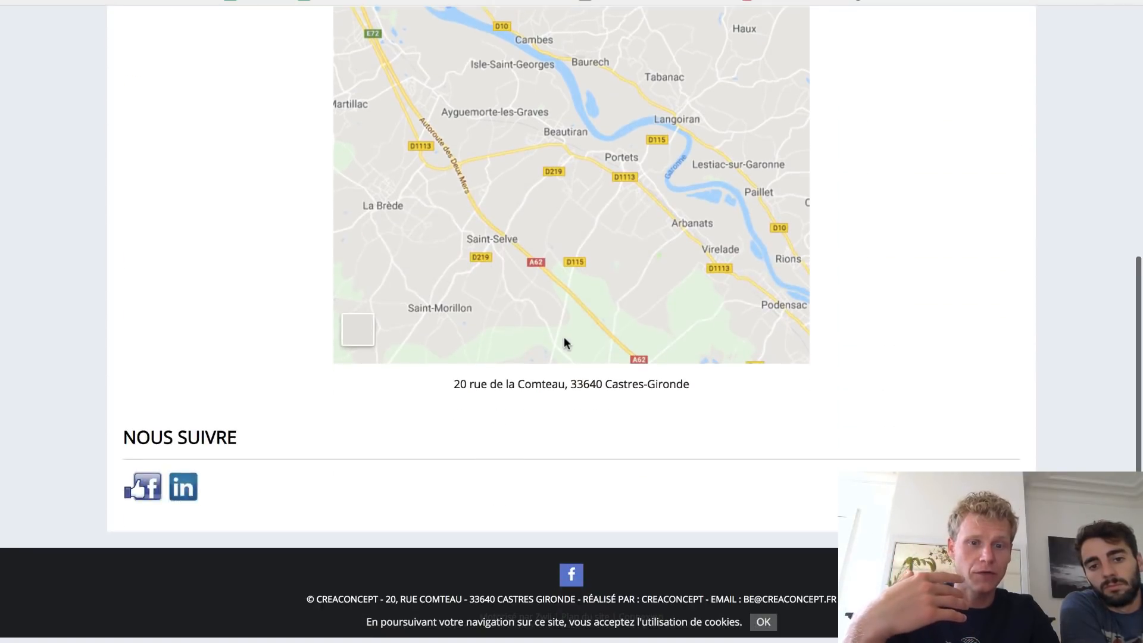
scroll(287, 304, up, 12)
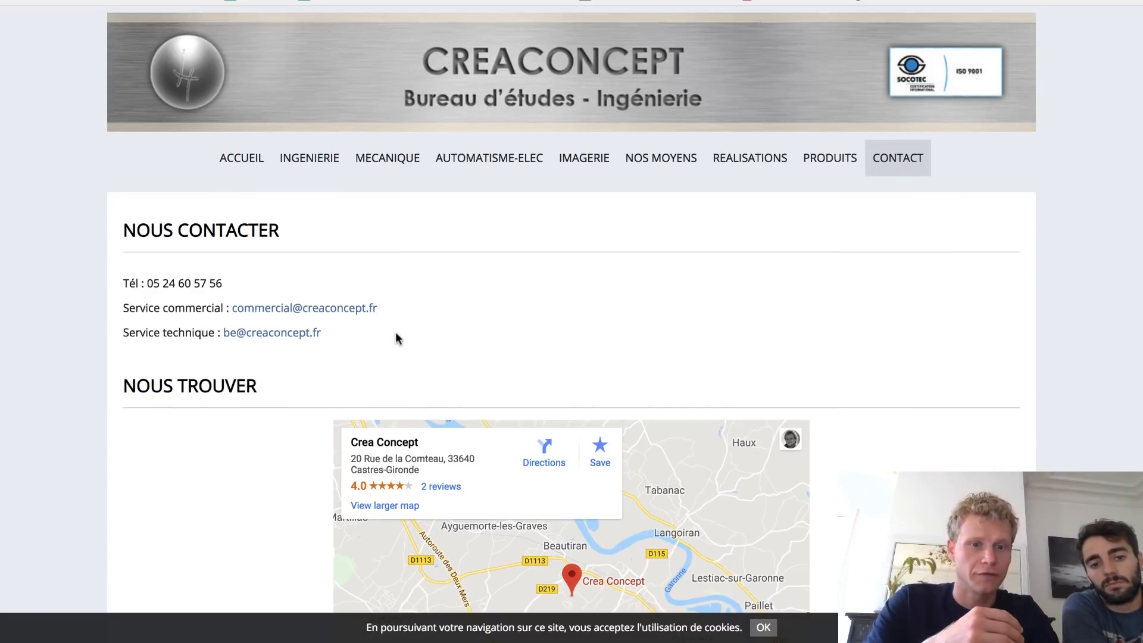
scroll(397, 335, down, 1)
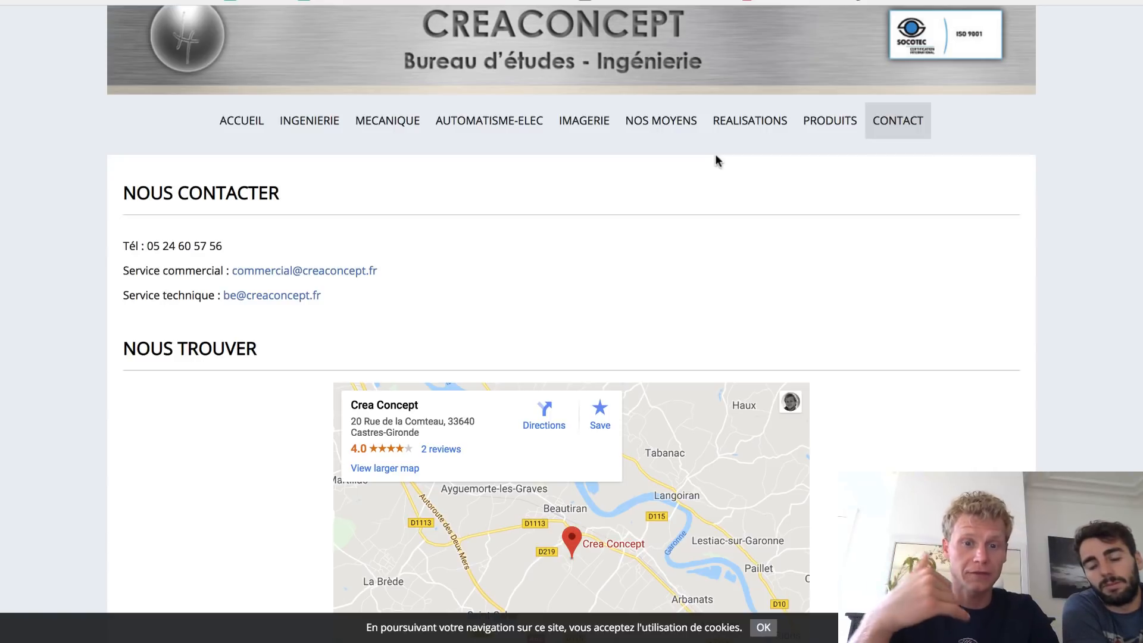
scroll(365, 334, down, 3)
scroll(134, 257, down, 5)
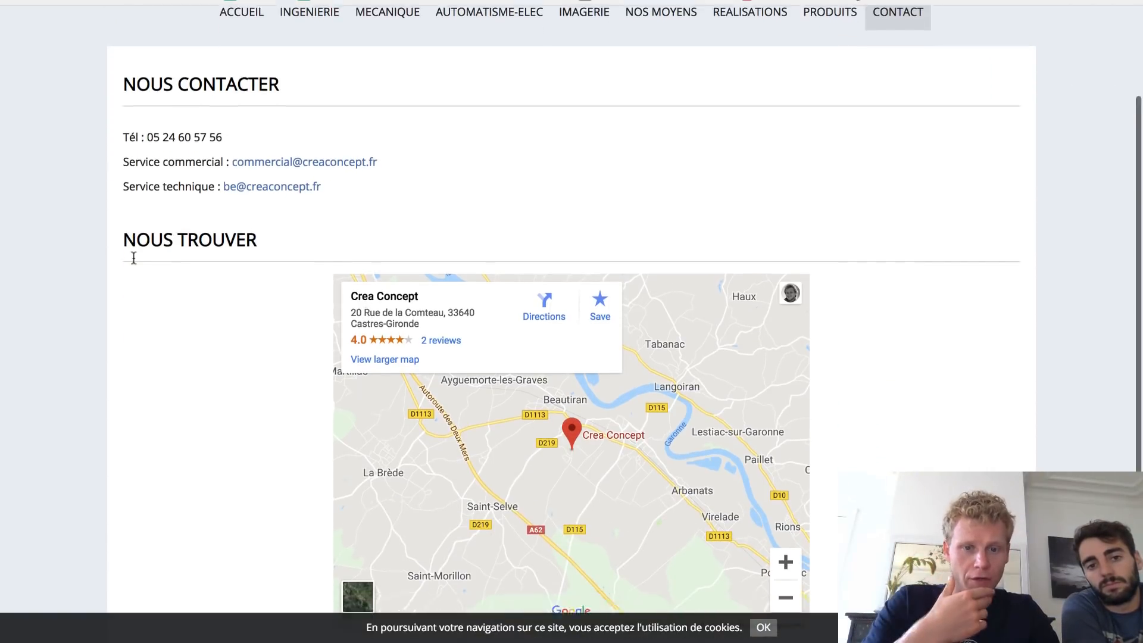
scroll(133, 255, up, 5)
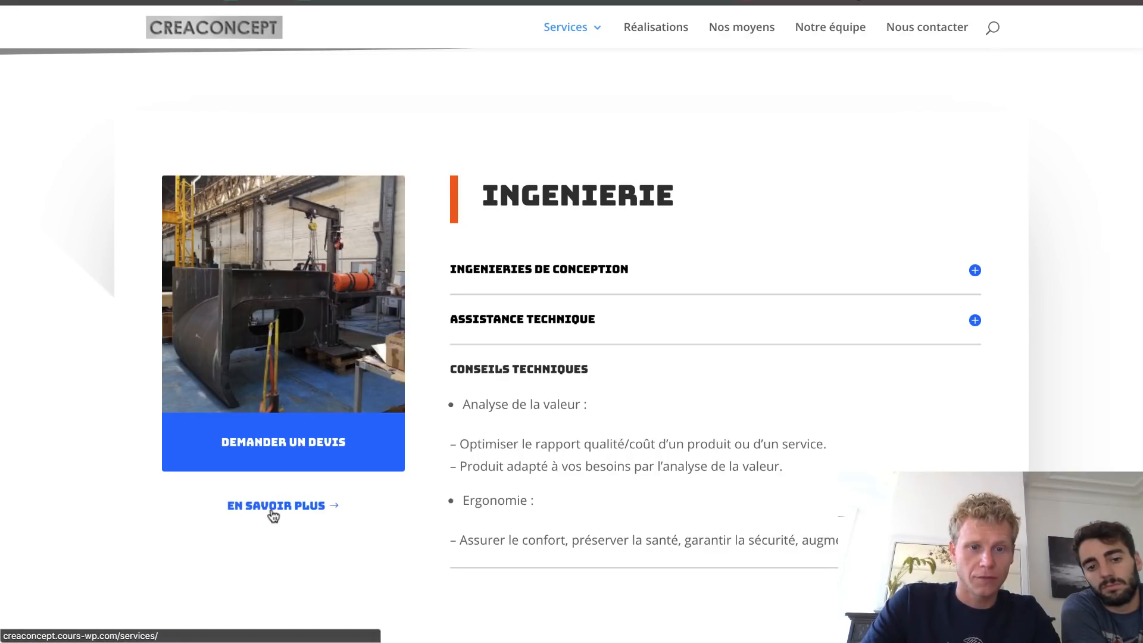
- Open the new site's Nous contacter page, follow the ask-the-engineers link, and try the Name field
click(893, 28)
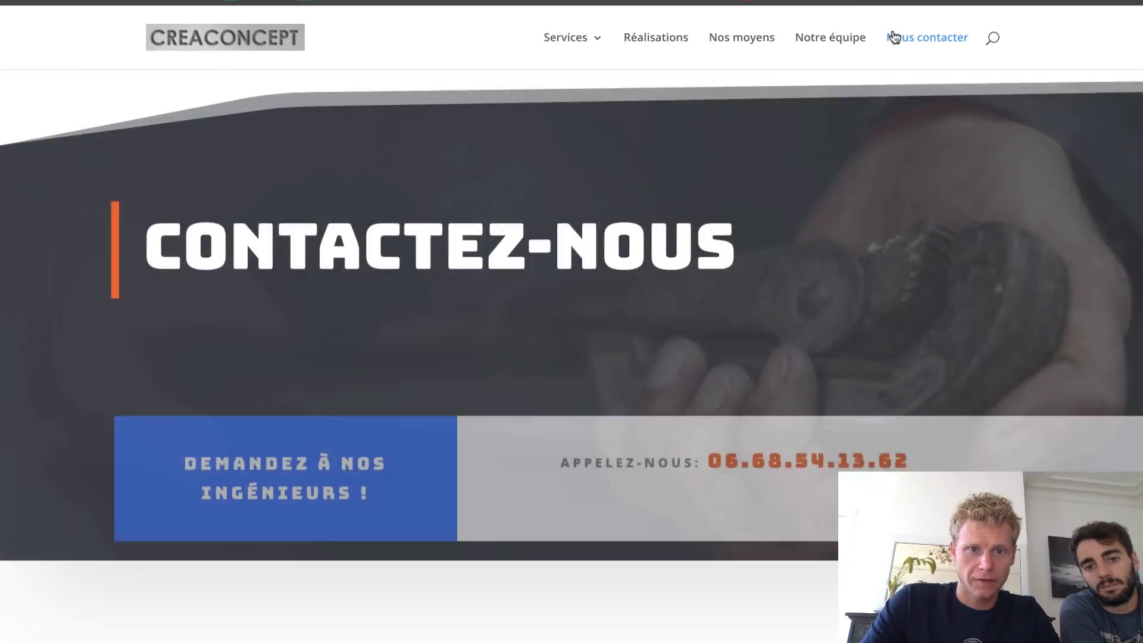
scroll(782, 219, down, 1)
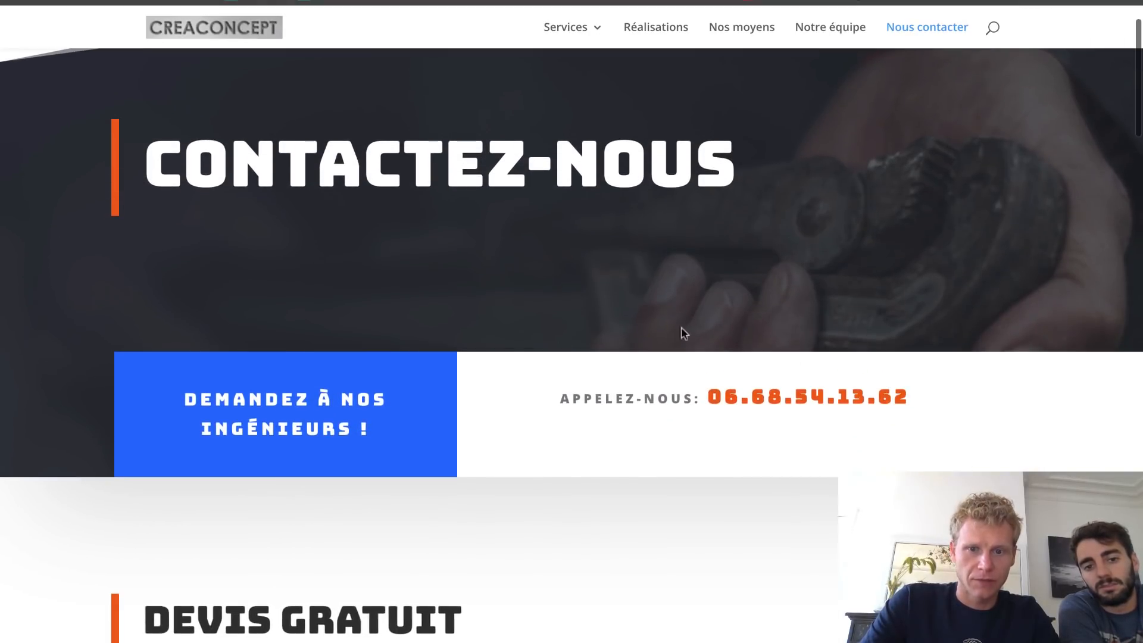
scroll(780, 381, down, 1)
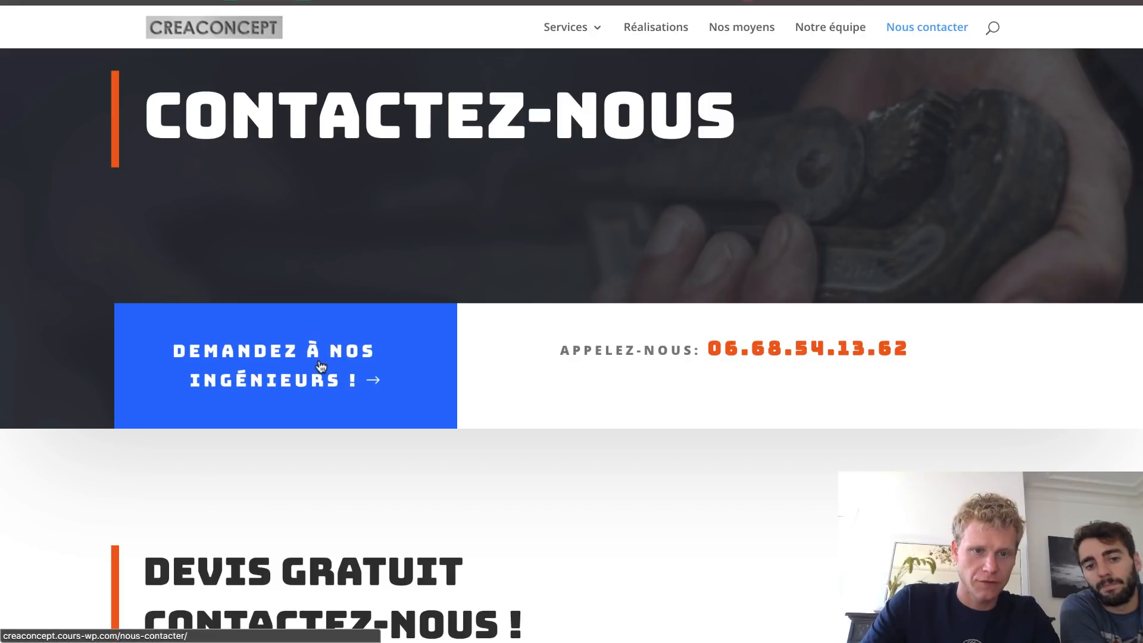
click(360, 354)
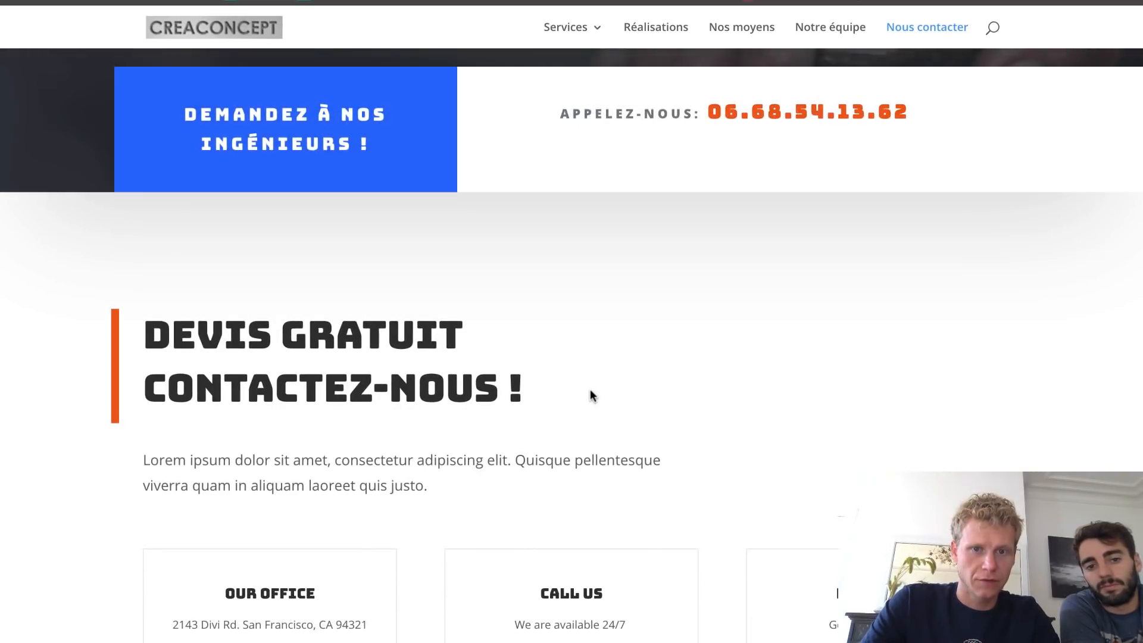
scroll(590, 390, down, 6)
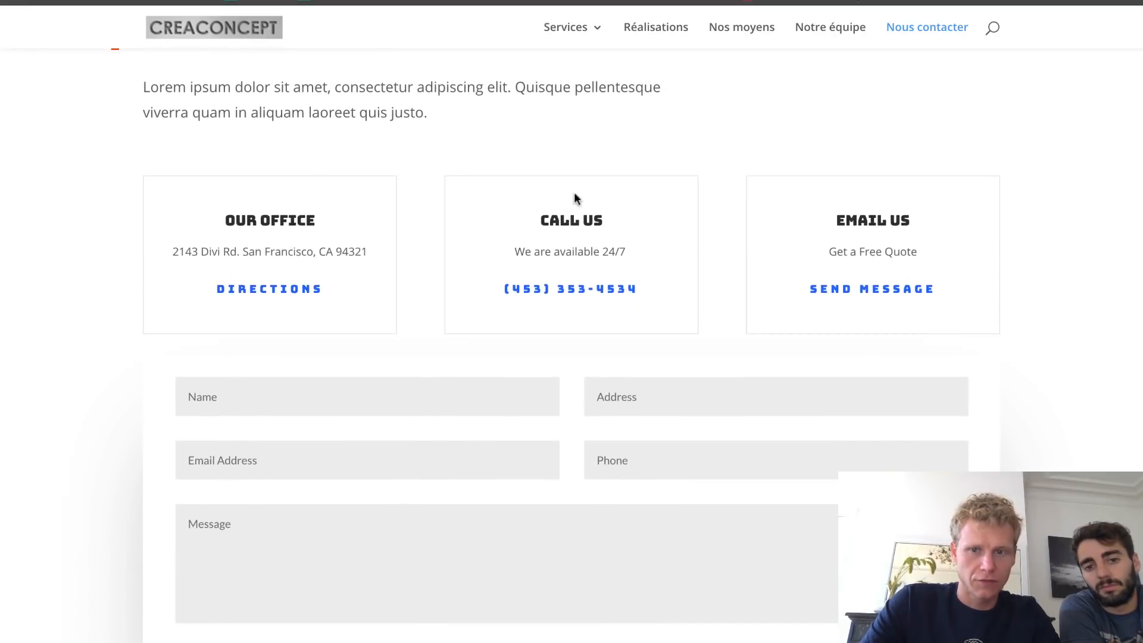
scroll(493, 216, up, 4)
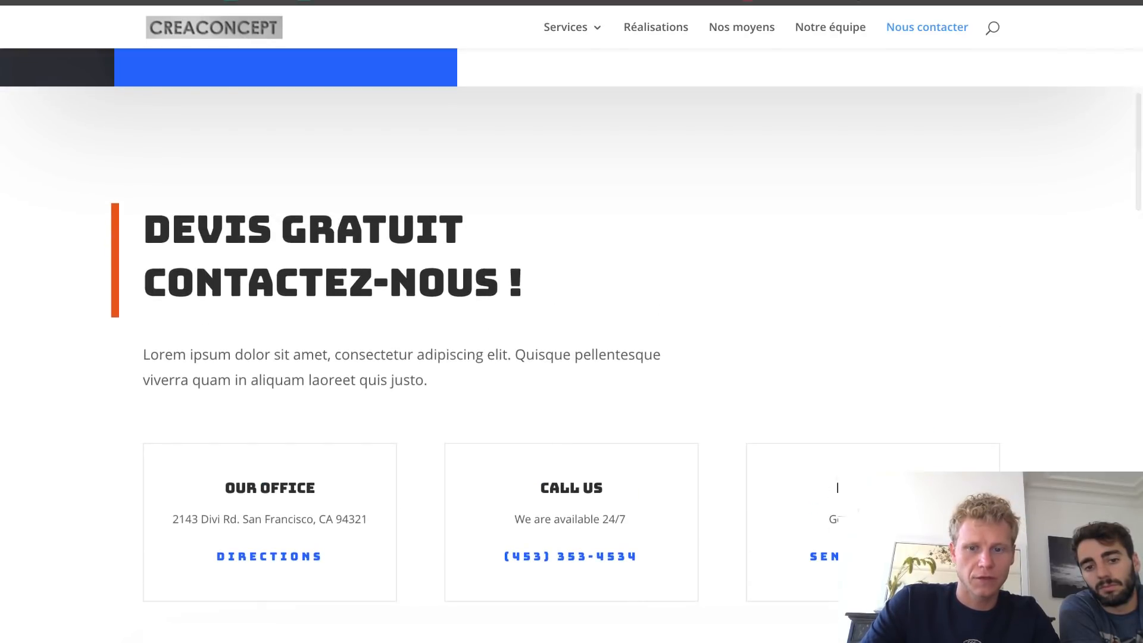
scroll(818, 513, down, 8)
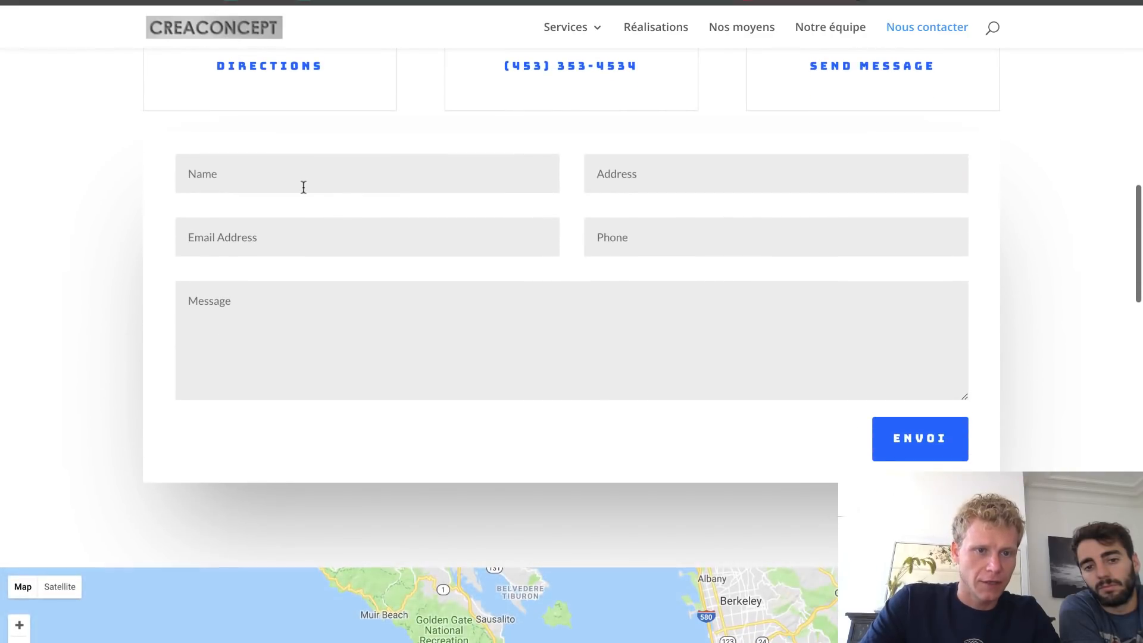
click(302, 179)
click(1024, 146)
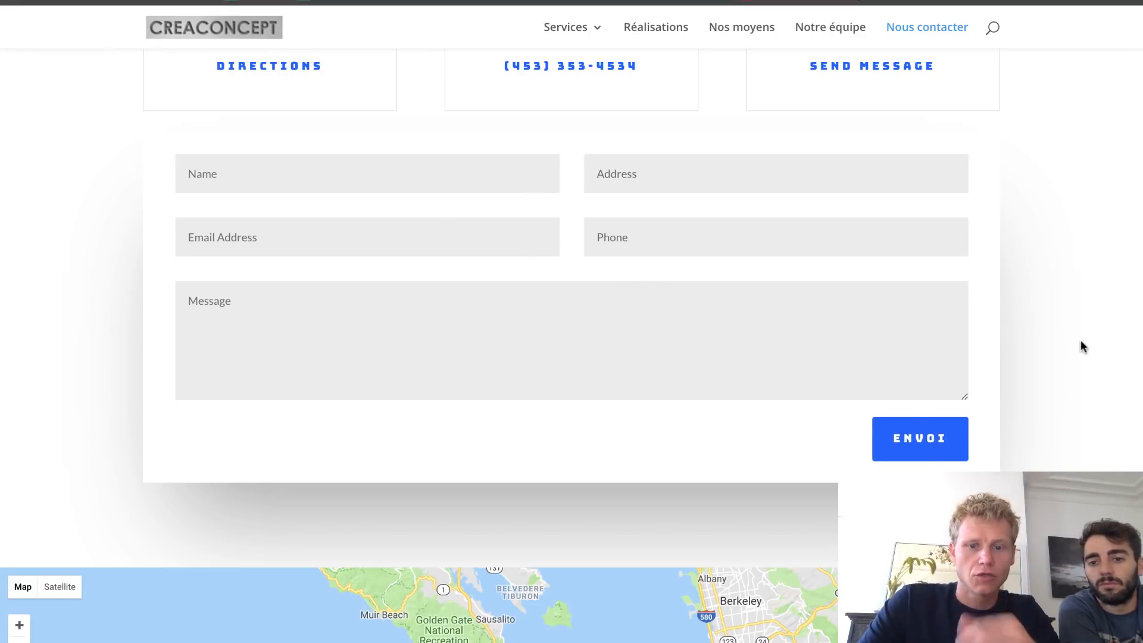
- Scroll to the Google Map and pan the San Francisco map slightly left
scroll(1080, 343, down, 7)
scroll(651, 290, down, 1)
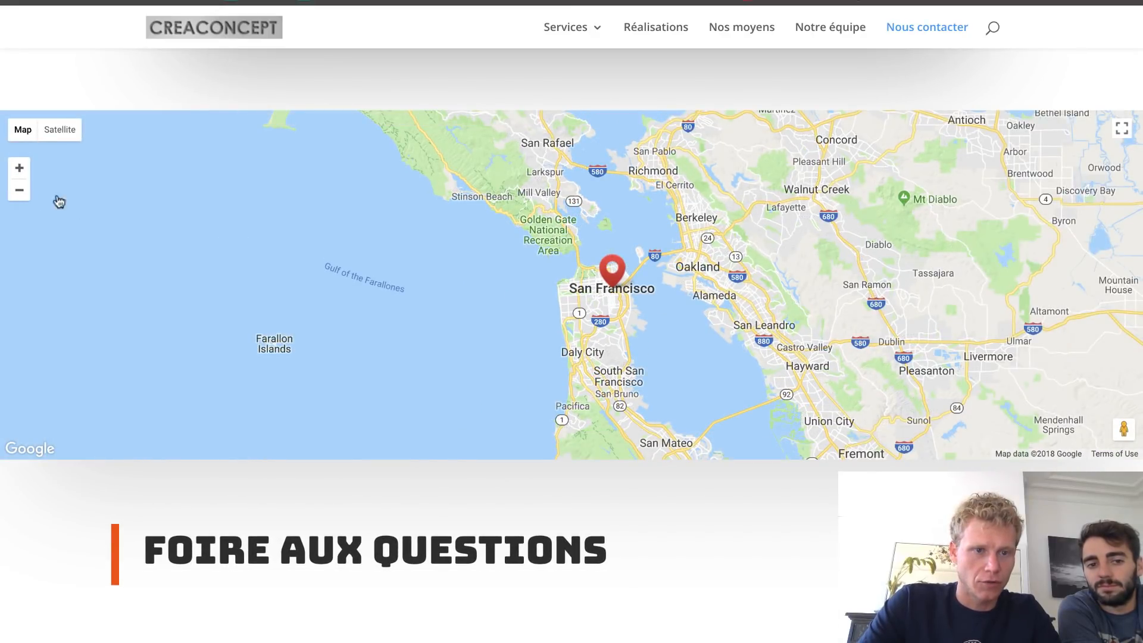
scroll(609, 289, up, 1)
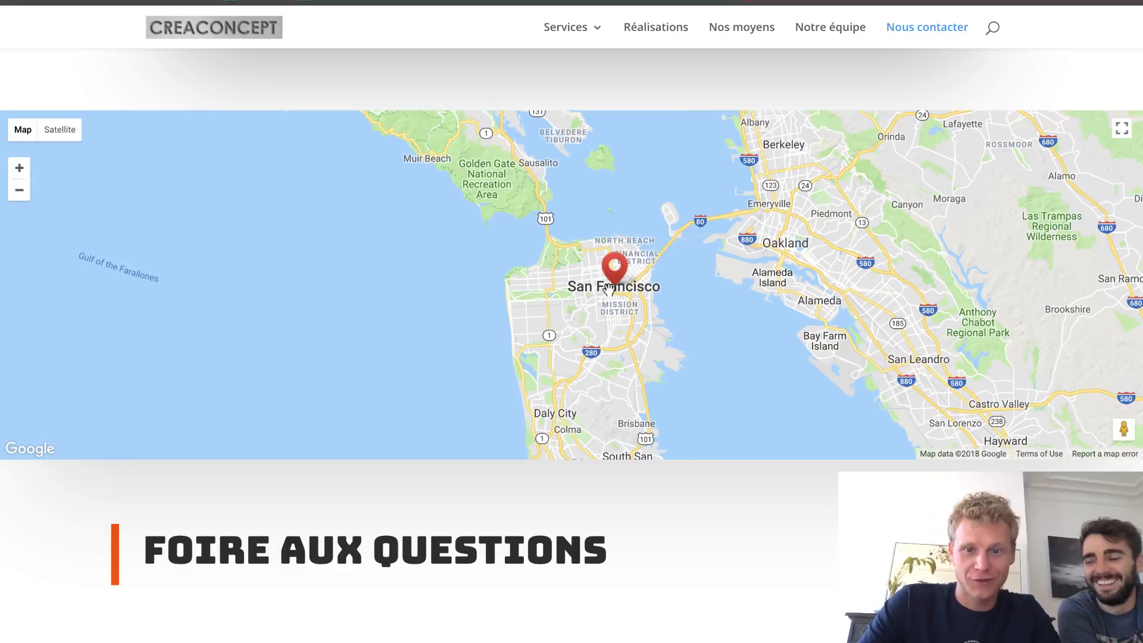
scroll(608, 290, up, 1)
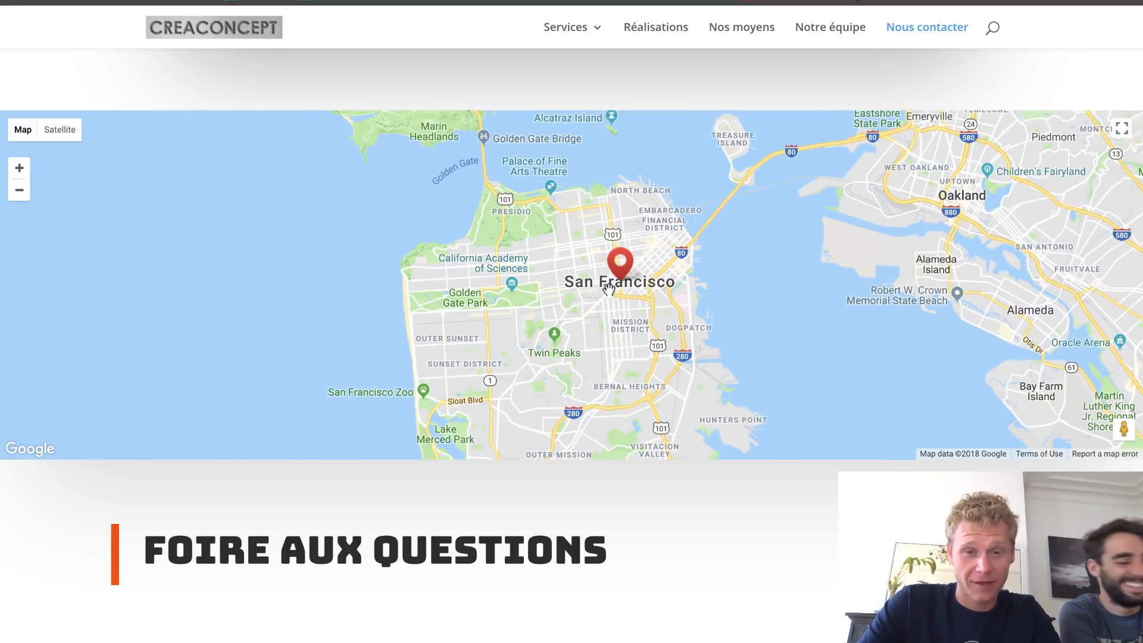
scroll(609, 289, up, 1)
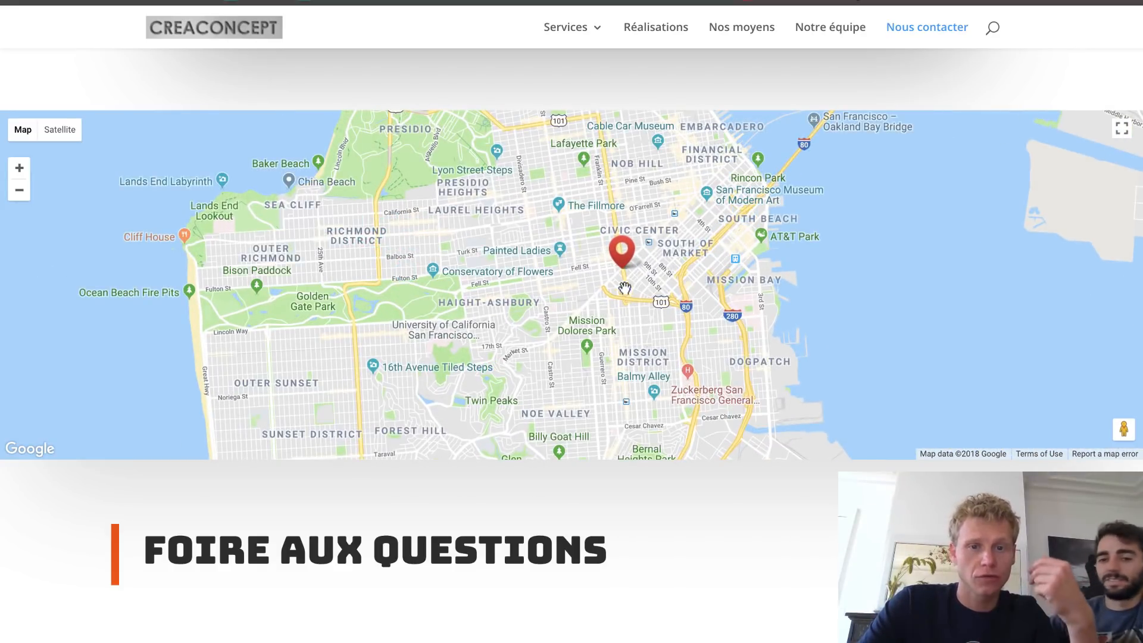
drag(633, 287, 597, 286)
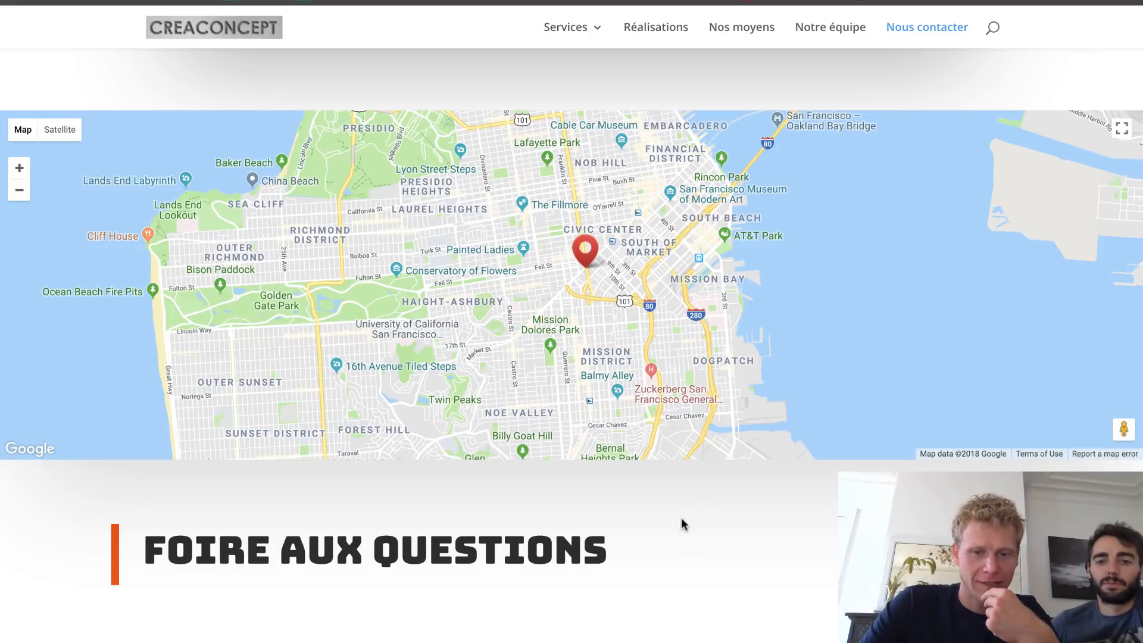
- Scroll down through the FAQ and quote form, then back up
scroll(683, 524, down, 6)
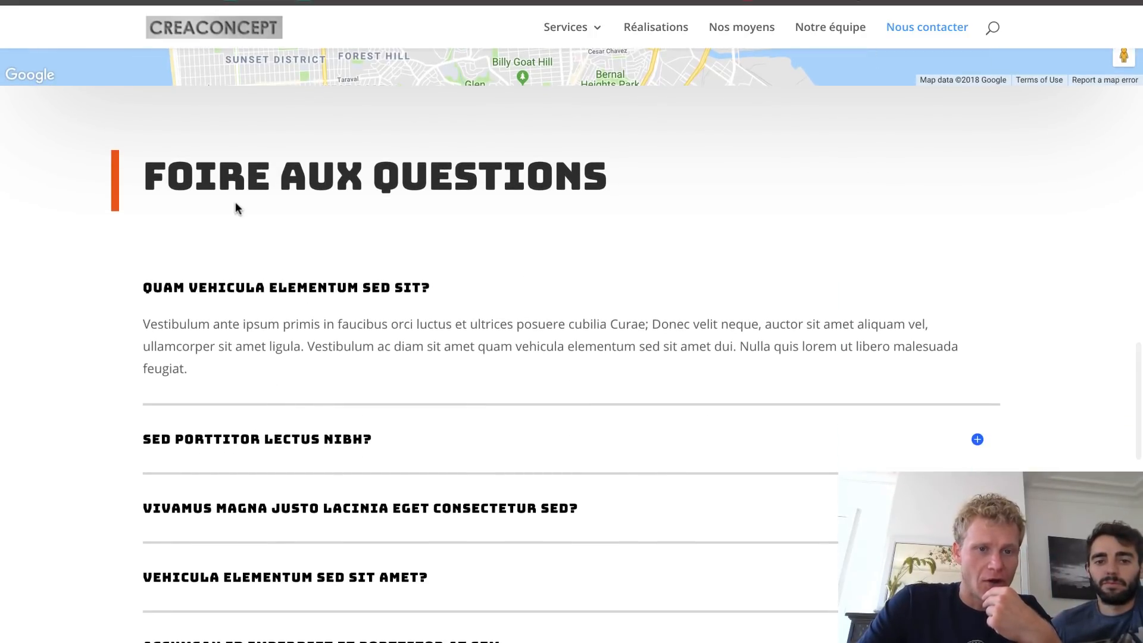
scroll(642, 391, down, 8)
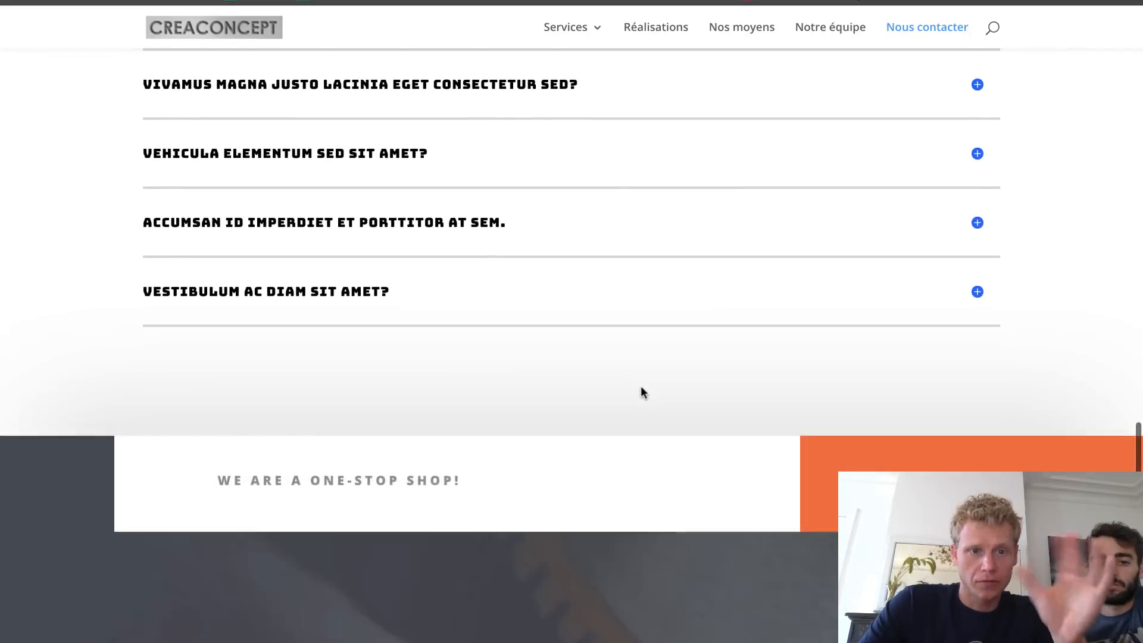
scroll(642, 392, down, 7)
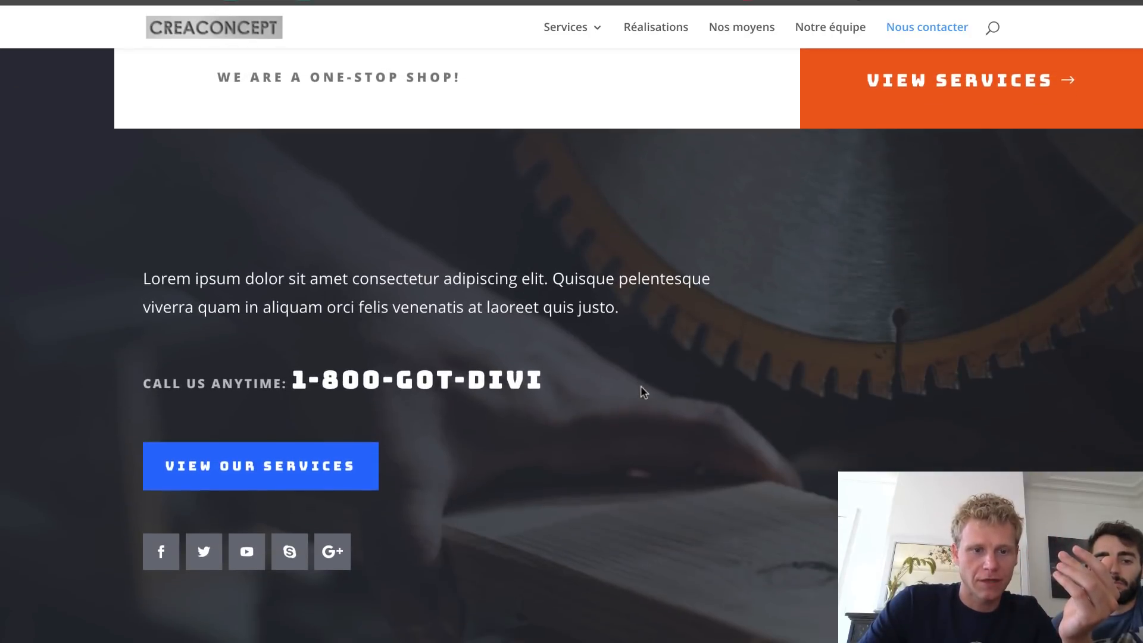
scroll(807, 148, up, 7)
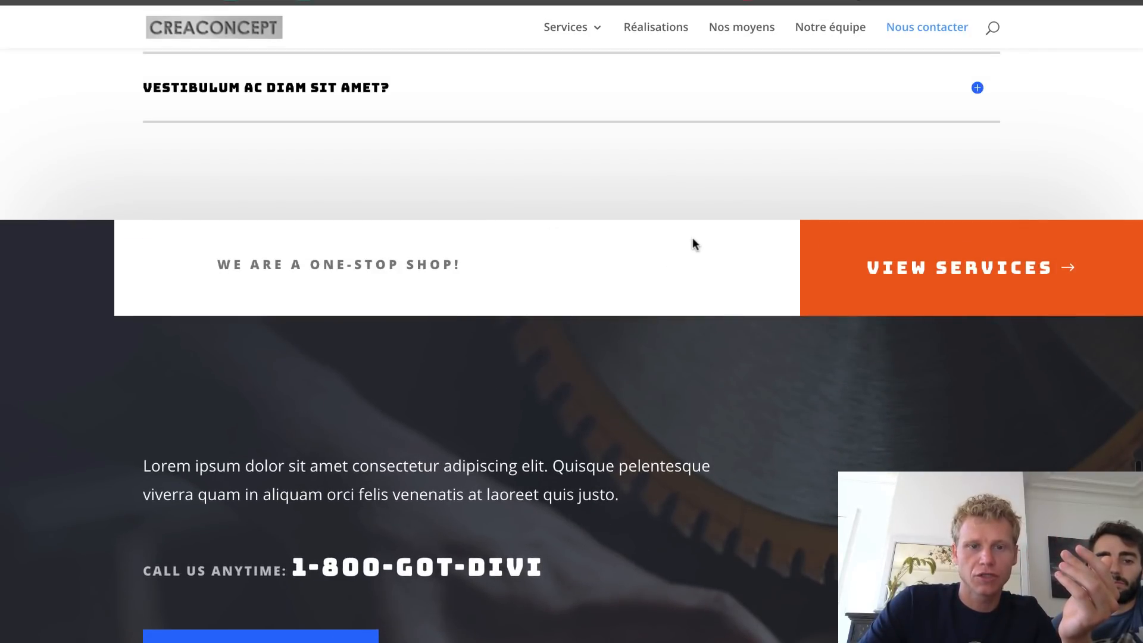
scroll(692, 243, up, 8)
scroll(692, 241, up, 6)
scroll(692, 242, down, 5)
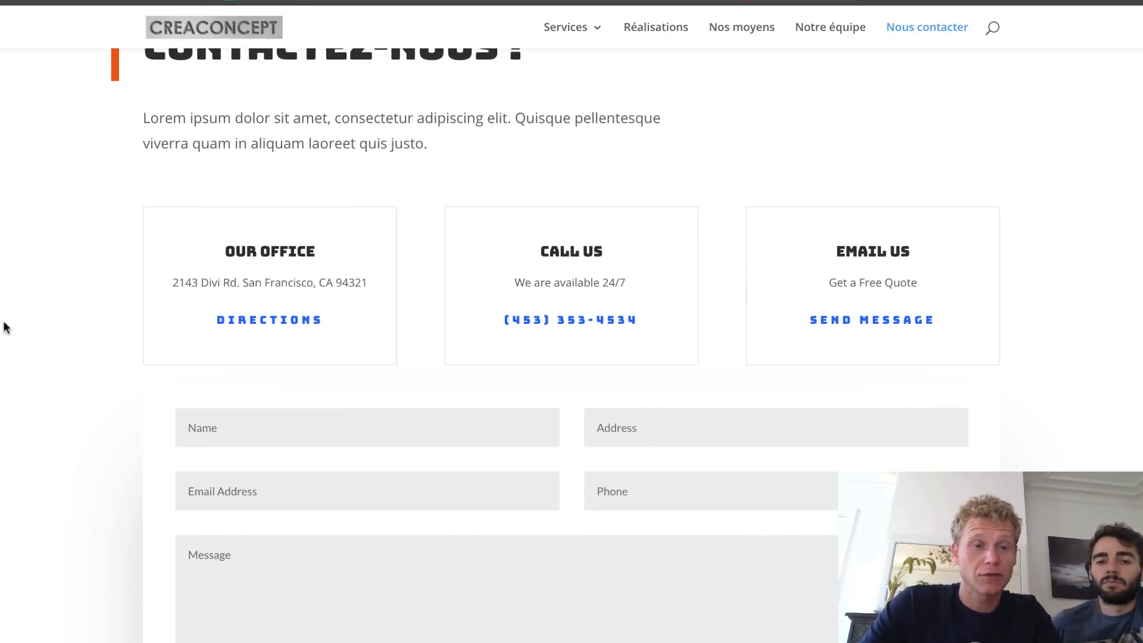
scroll(707, 384, up, 7)
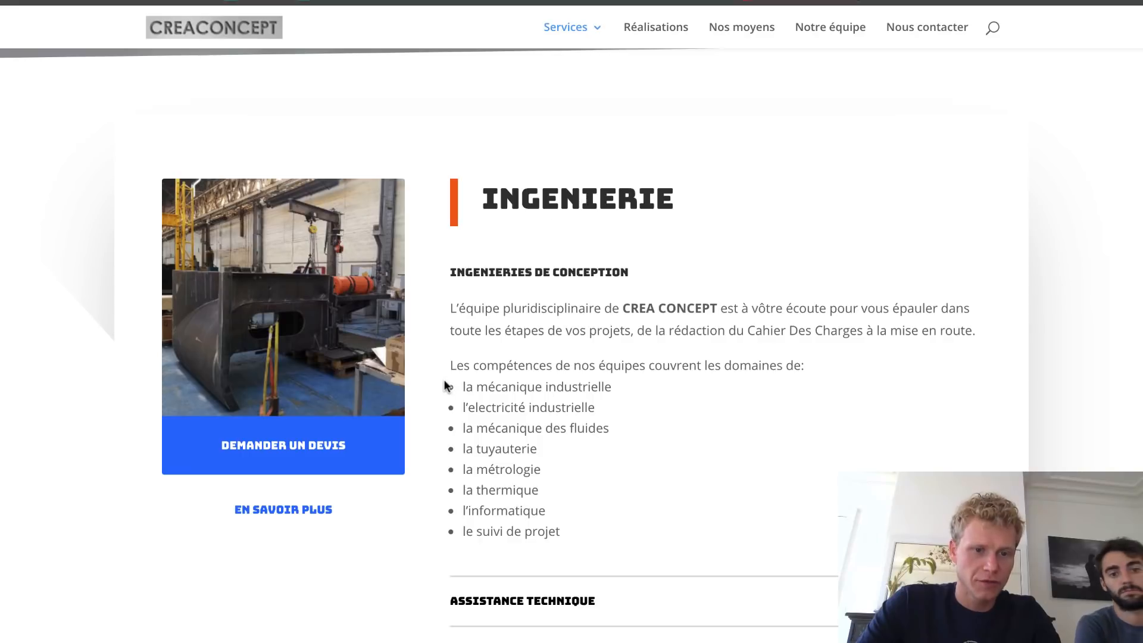
- Open the Ingenieries page via En savoir plus and scroll through its service cards and contact form
click(280, 511)
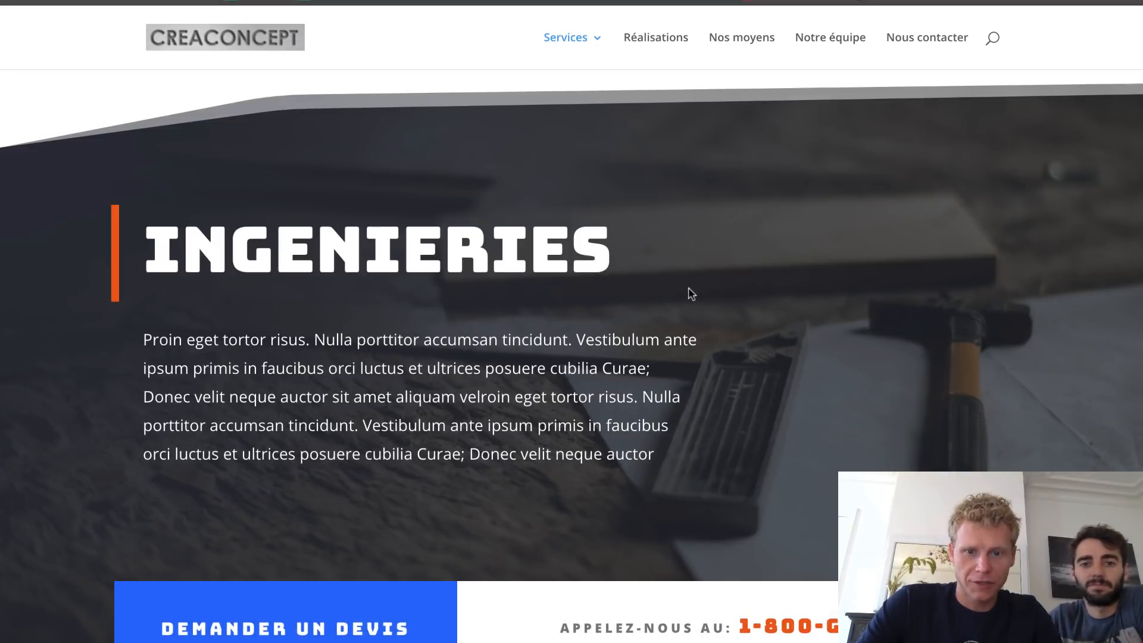
scroll(690, 294, down, 2)
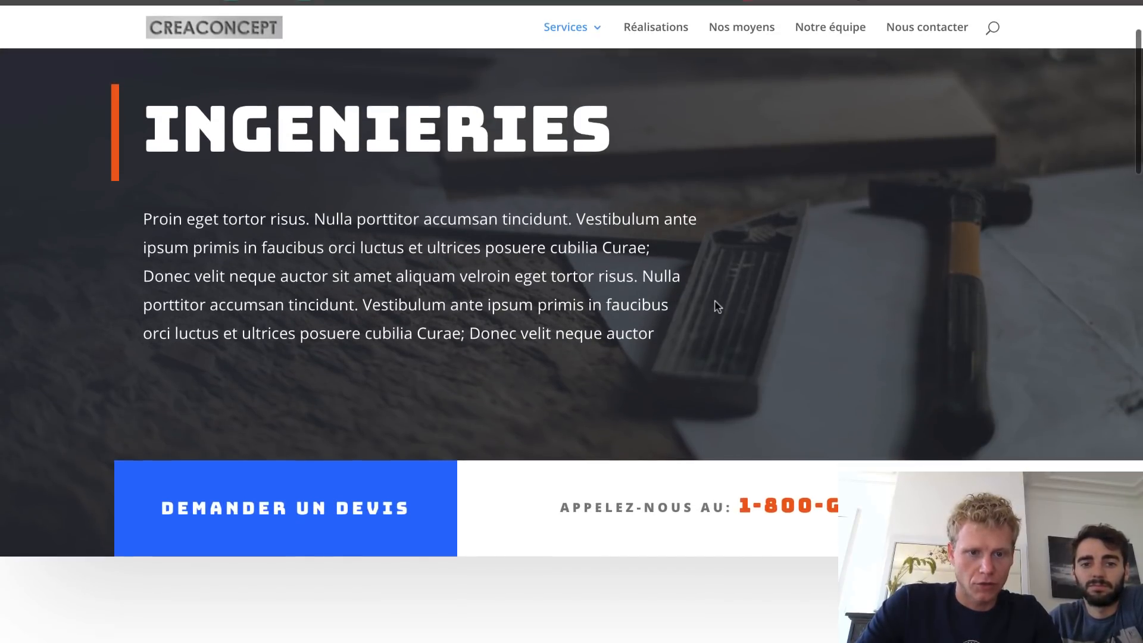
scroll(717, 307, down, 1)
scroll(765, 417, down, 7)
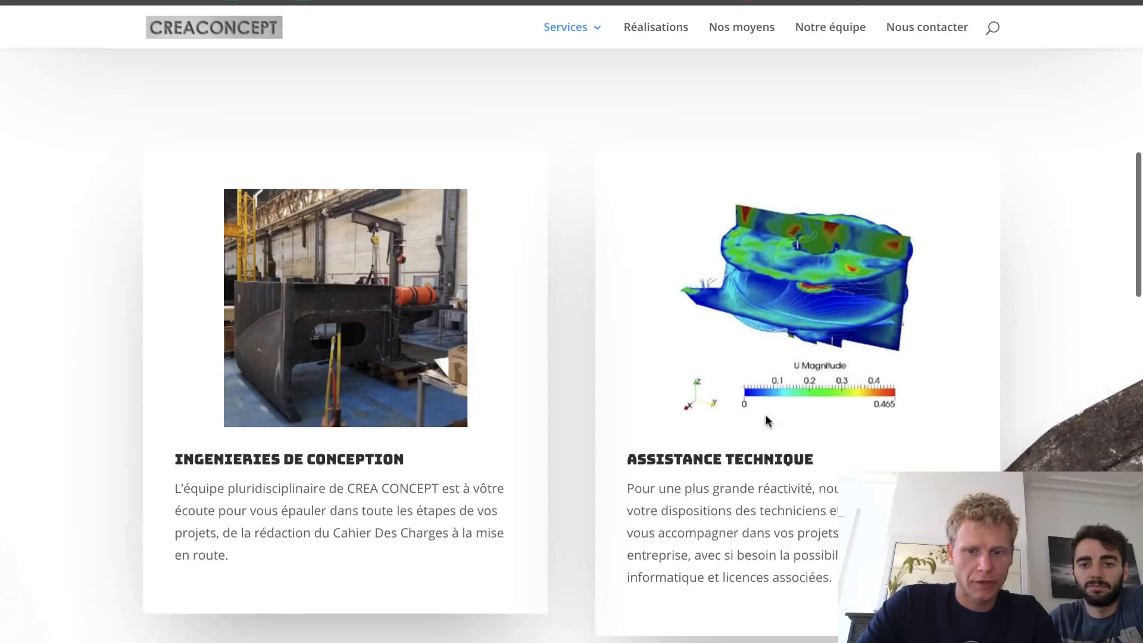
scroll(737, 351, down, 4)
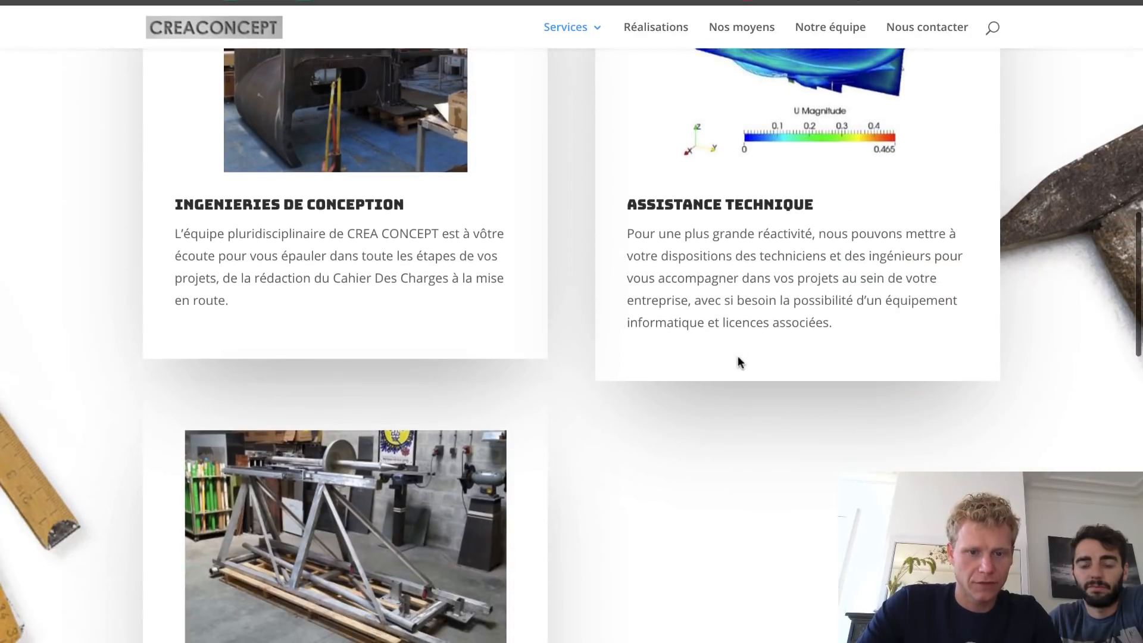
scroll(737, 361, down, 5)
scroll(578, 256, up, 6)
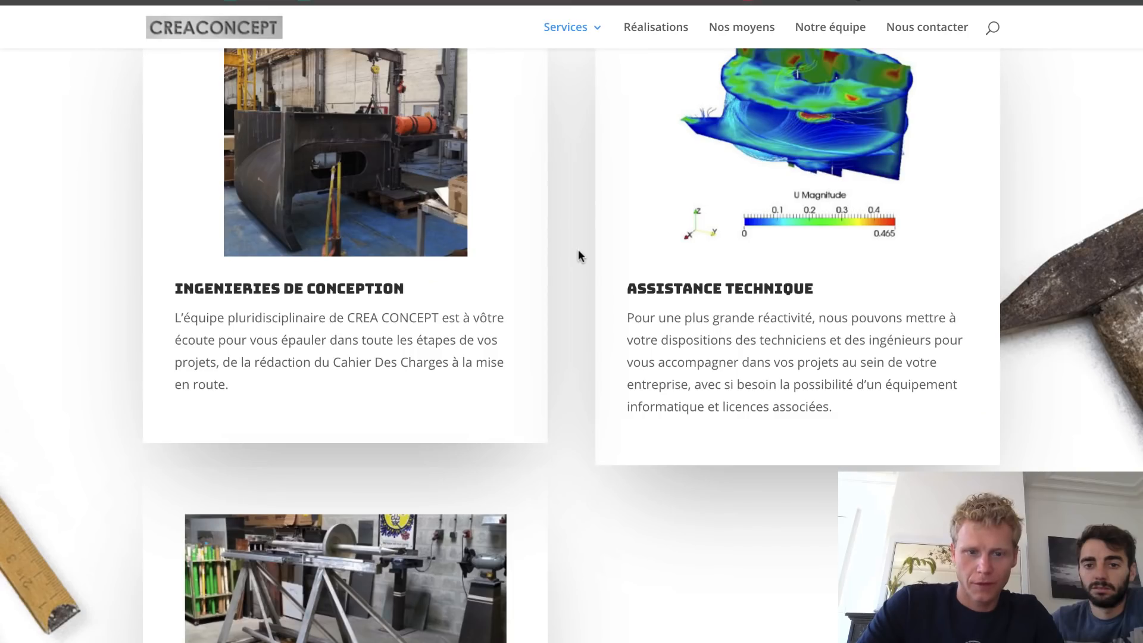
scroll(578, 250, down, 15)
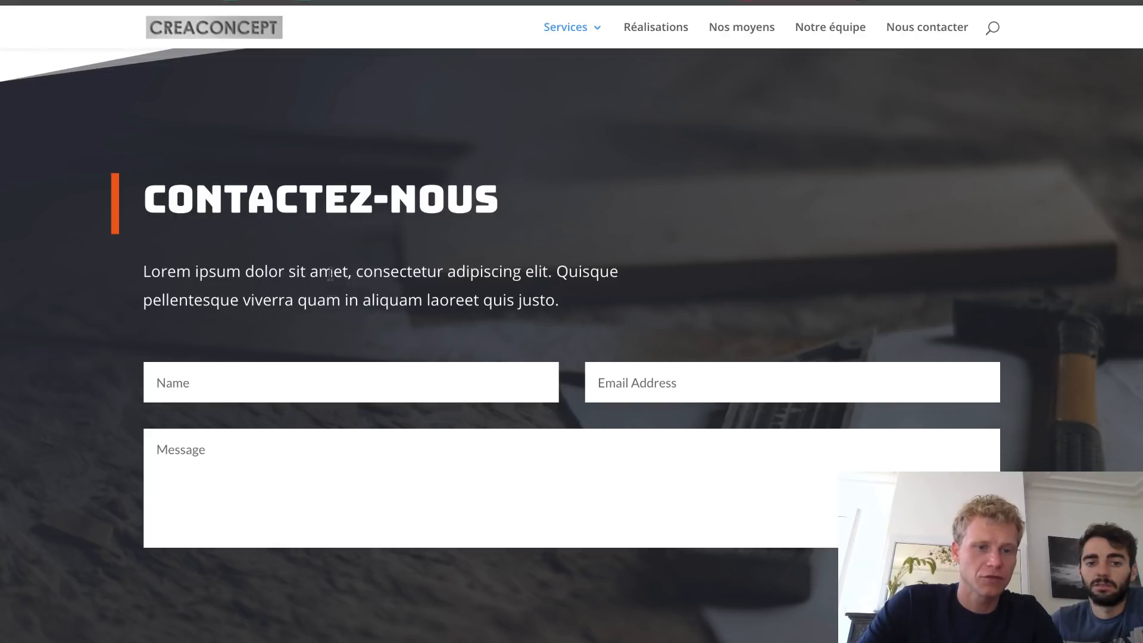
scroll(700, 246, down, 3)
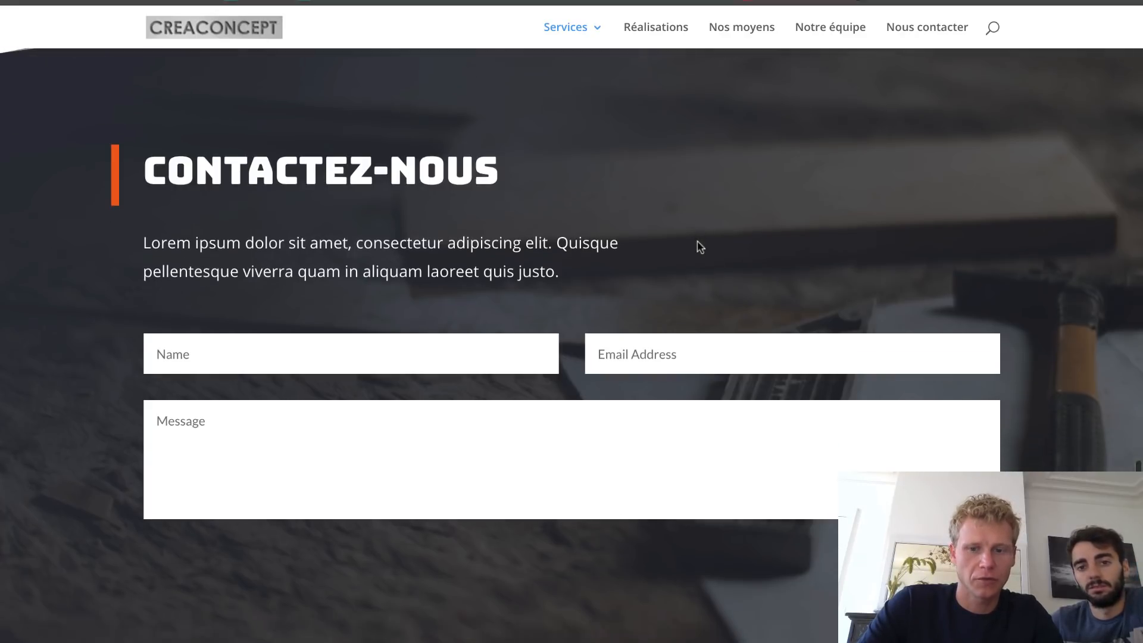
scroll(700, 246, up, 10)
scroll(697, 240, up, 10)
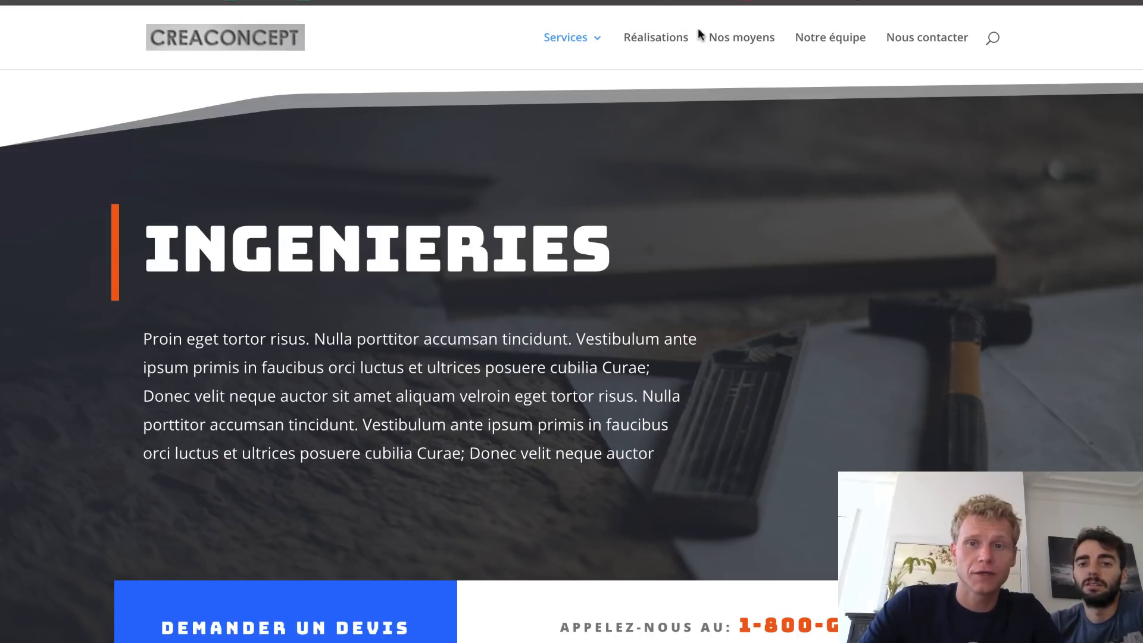
- Open the Galerie page and enlarge the sableuse photo
click(656, 42)
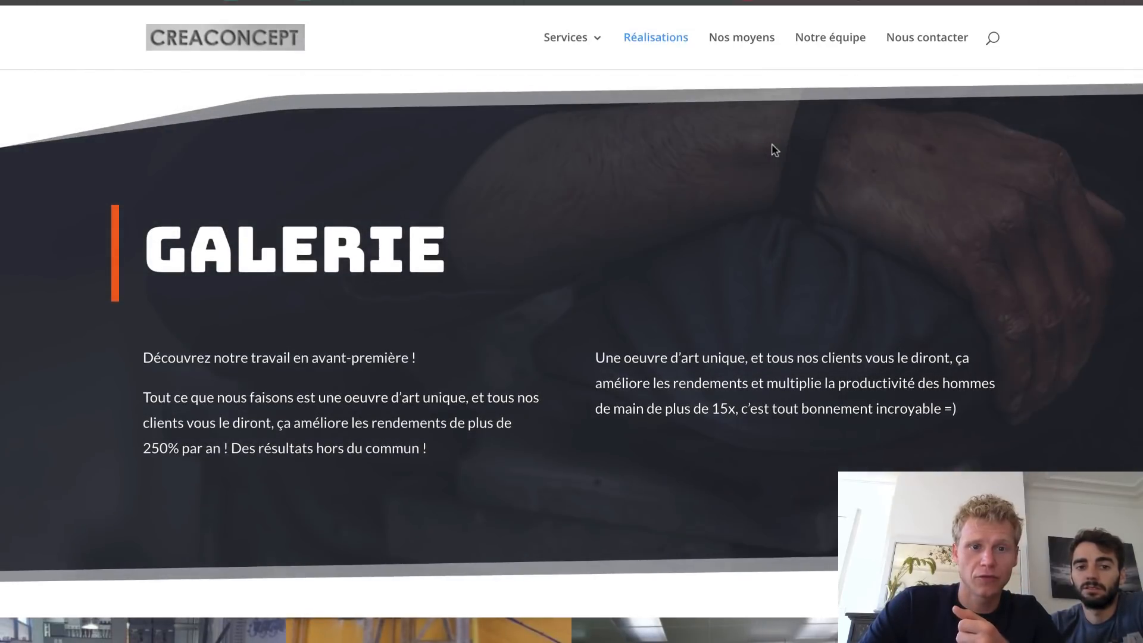
scroll(216, 310, down, 3)
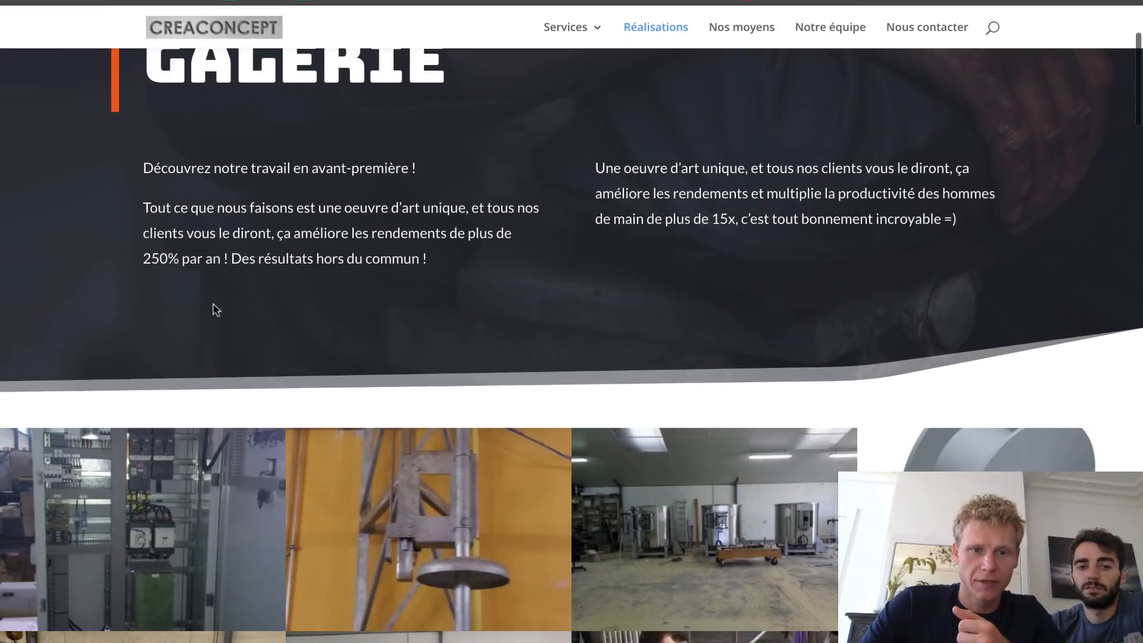
scroll(455, 277, down, 4)
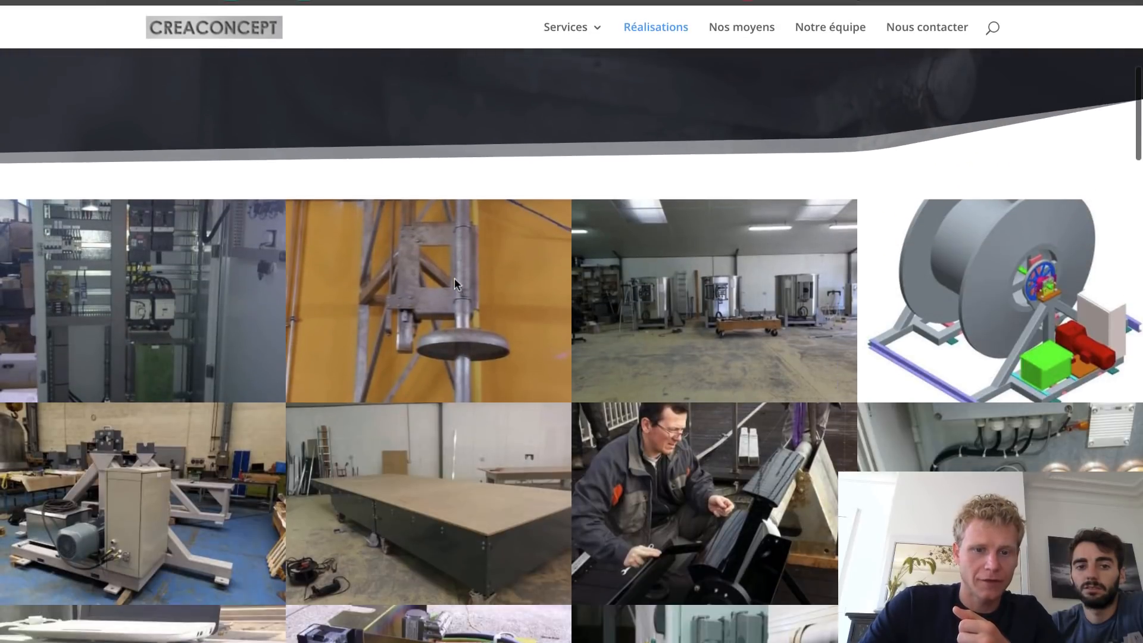
scroll(503, 270, down, 6)
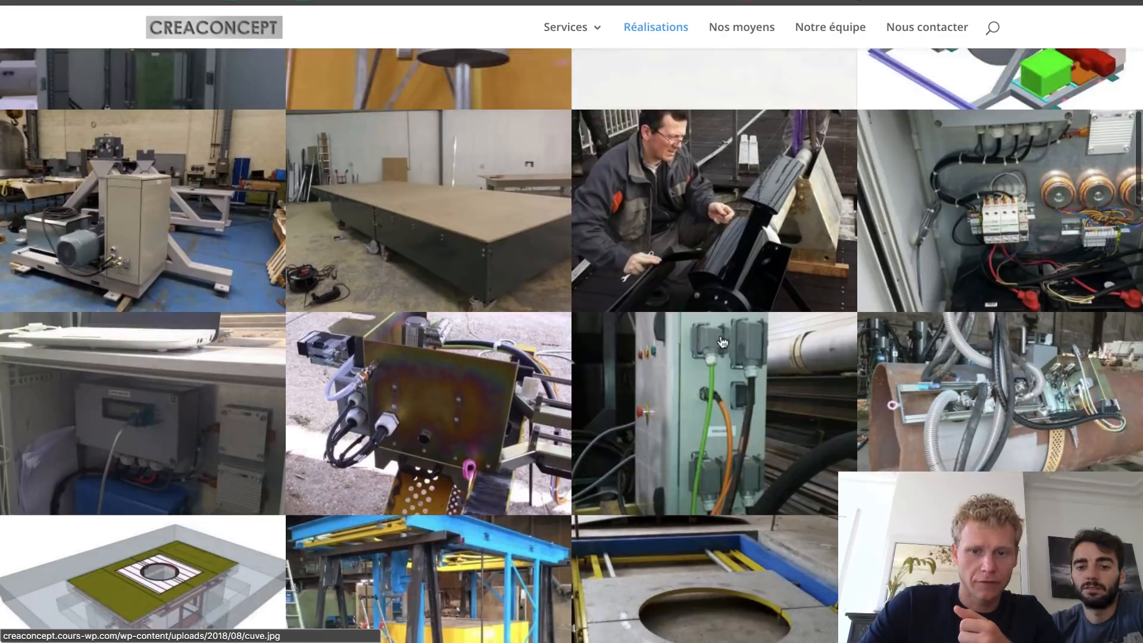
click(503, 271)
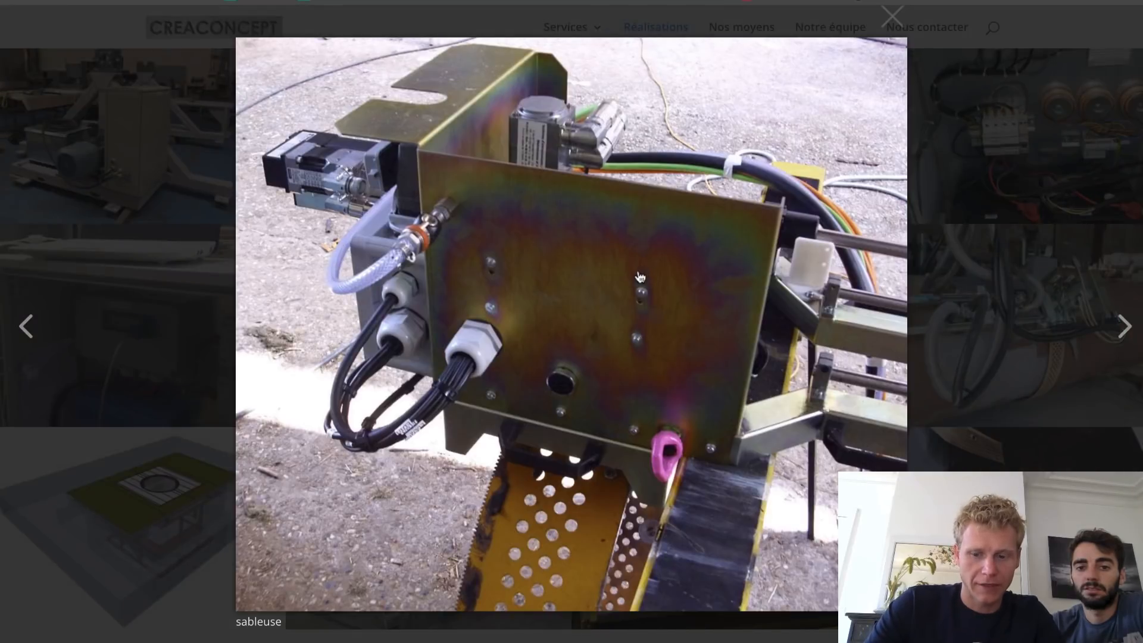
click(640, 277)
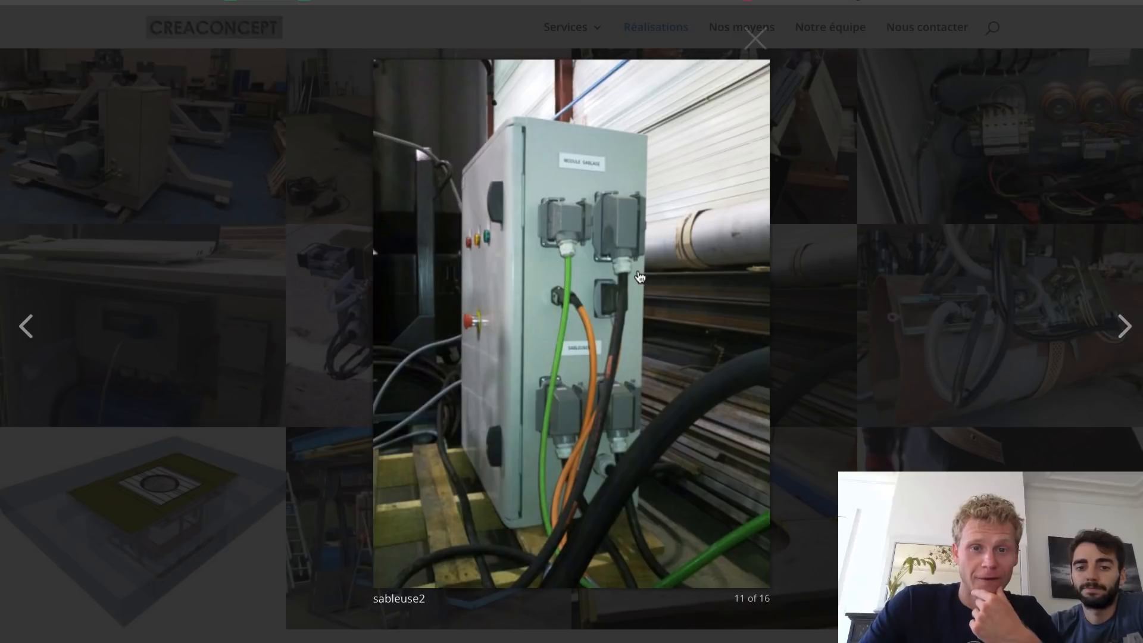
click(640, 277)
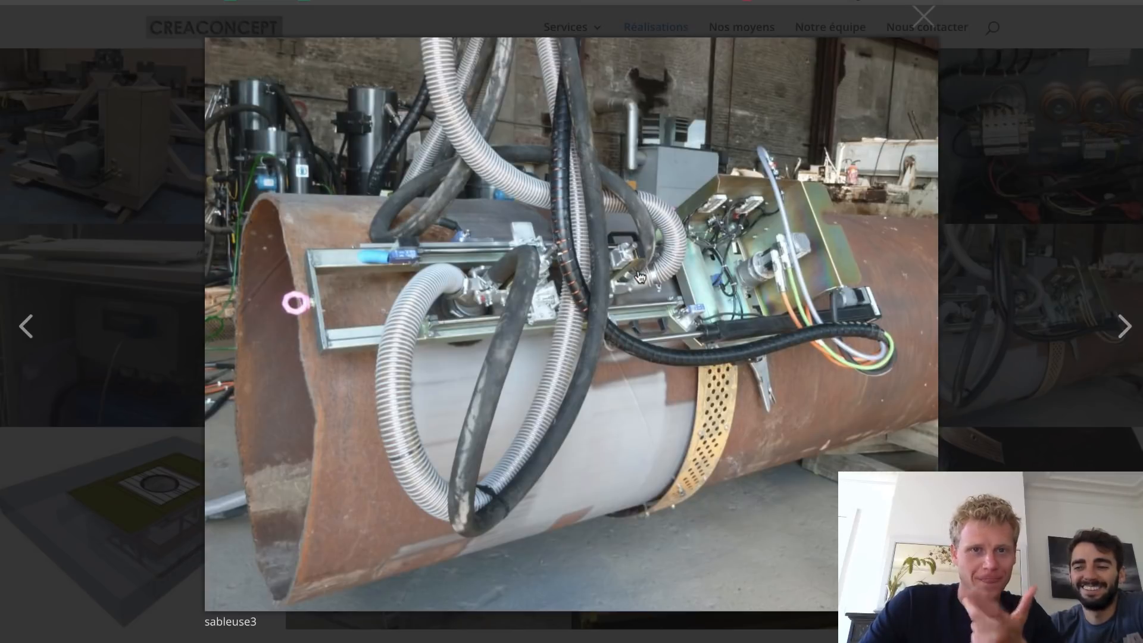
click(640, 276)
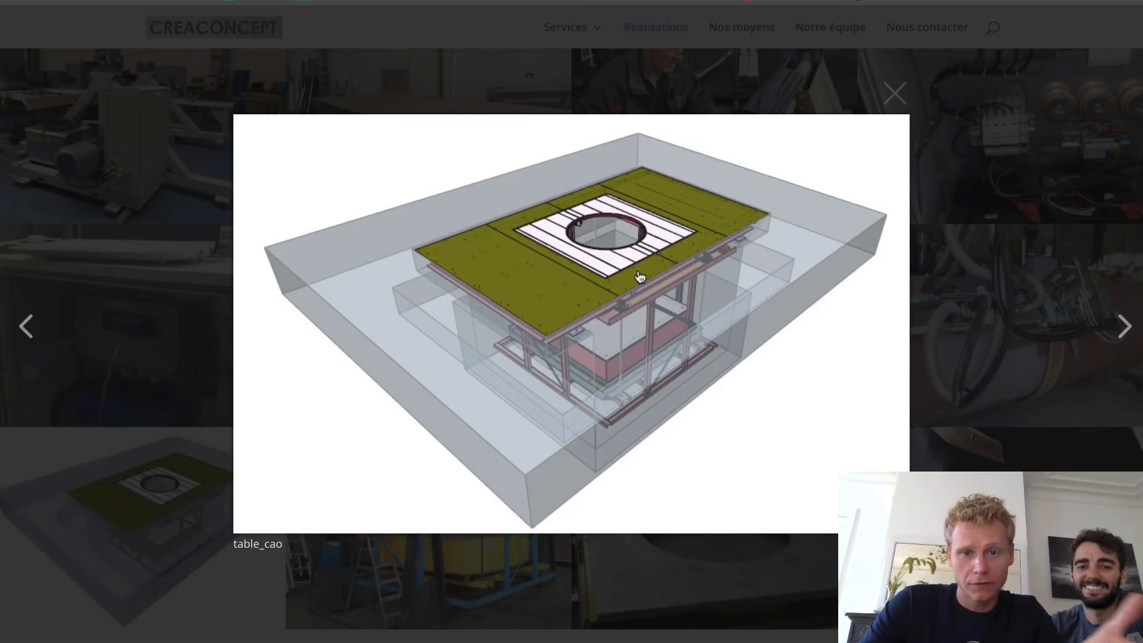
click(640, 276)
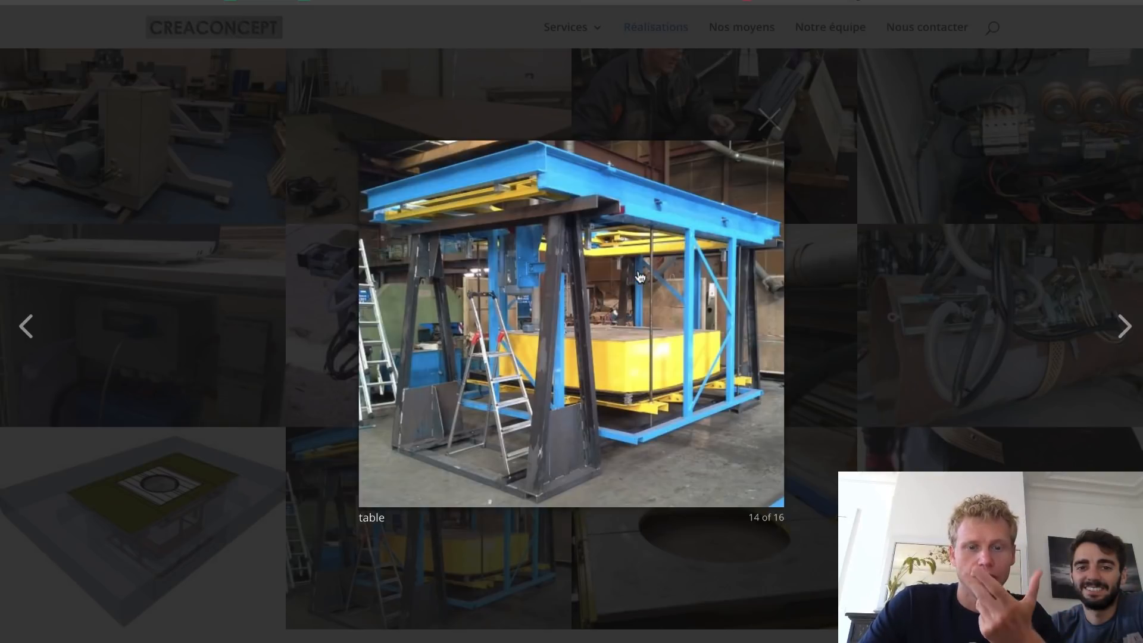
click(640, 277)
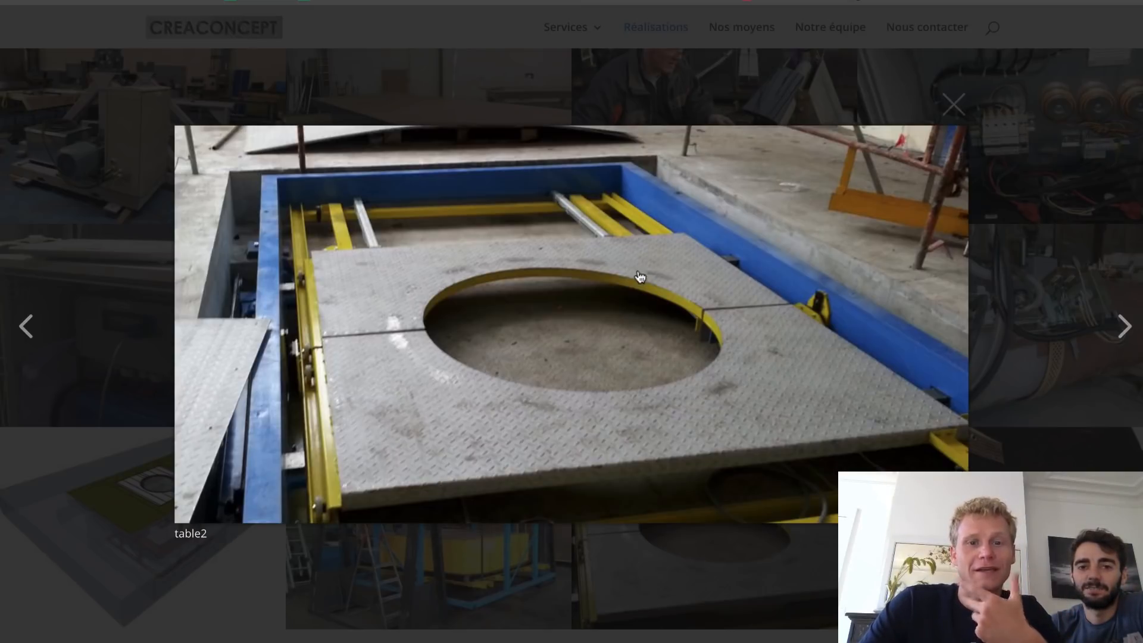
click(640, 276)
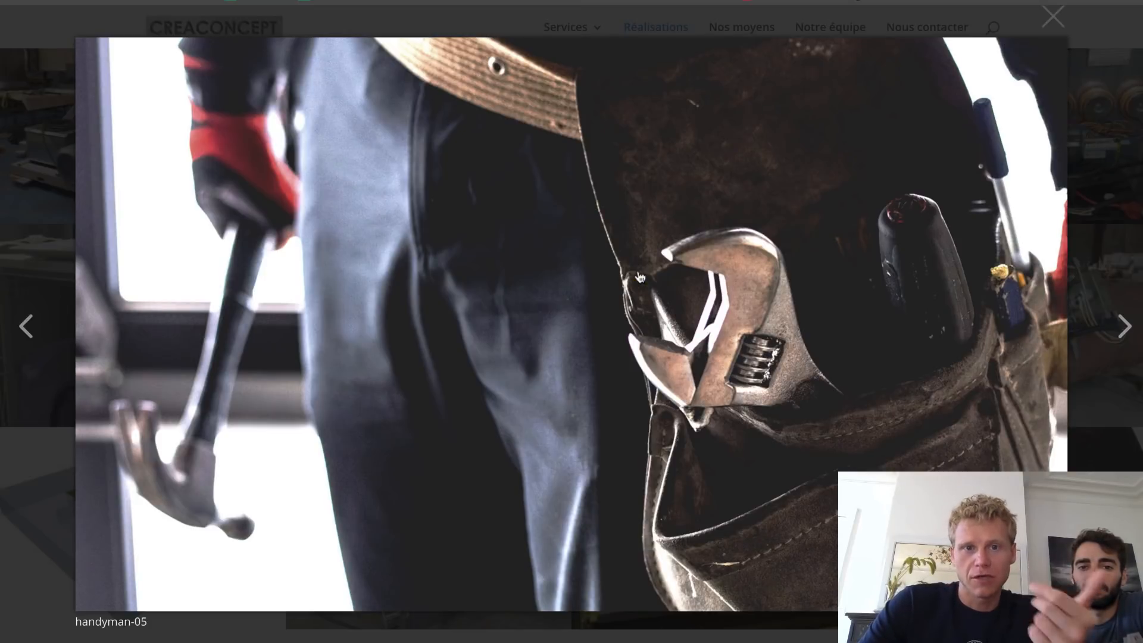
click(640, 277)
click(640, 277)
click(640, 277)
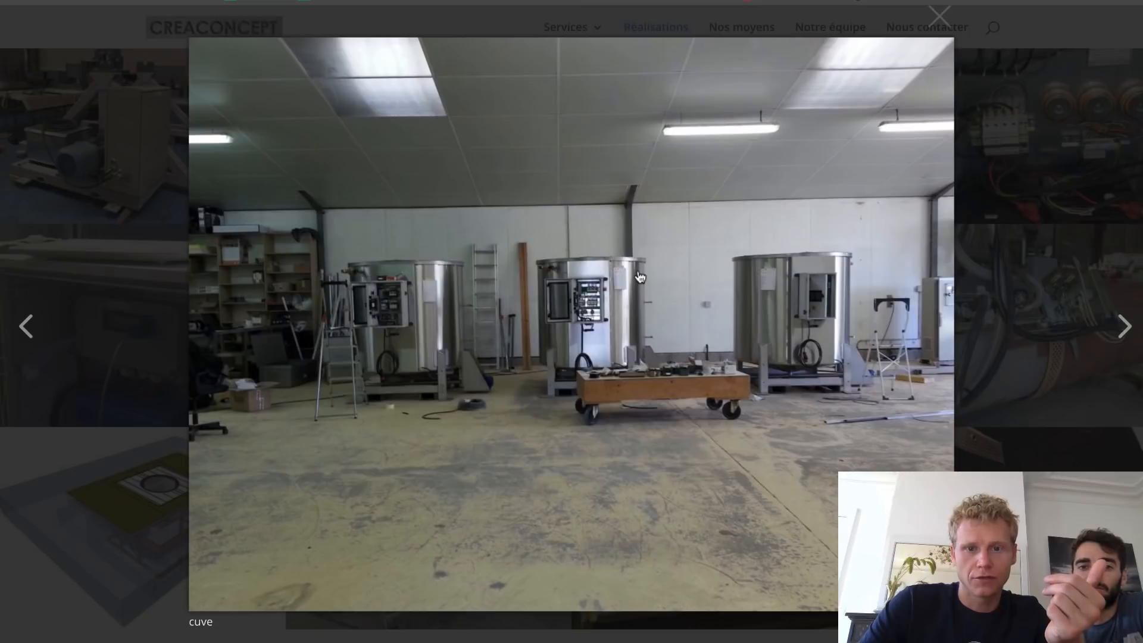
click(639, 277)
click(640, 277)
key(Left)
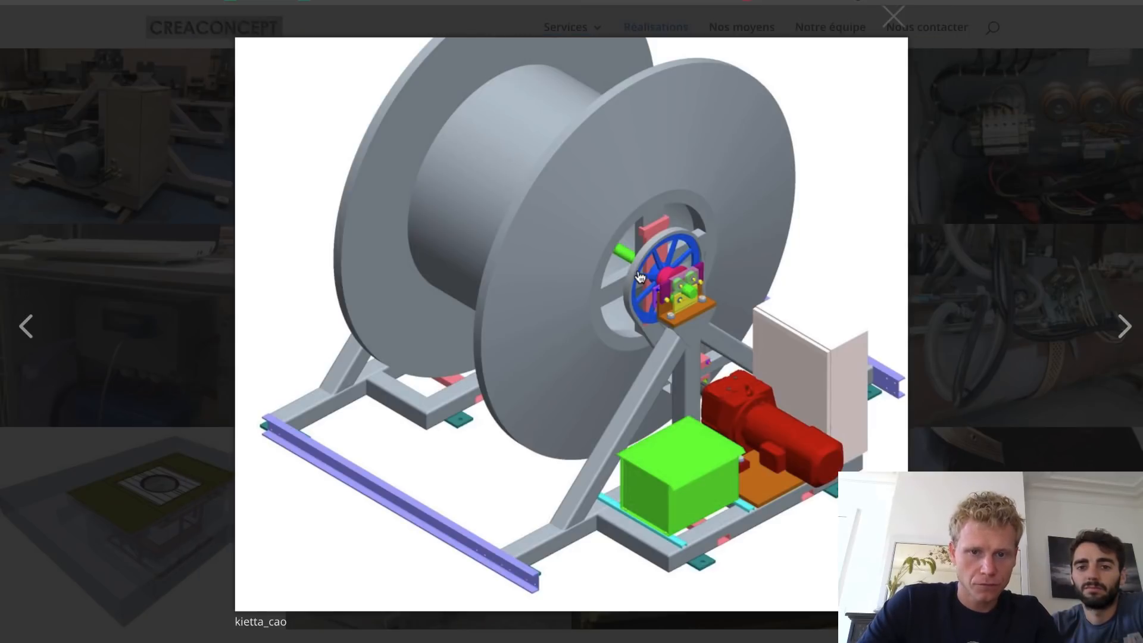
key(Escape)
- Scroll down the Réalisations page and play the embedded Divi demo video
scroll(712, 437, down, 7)
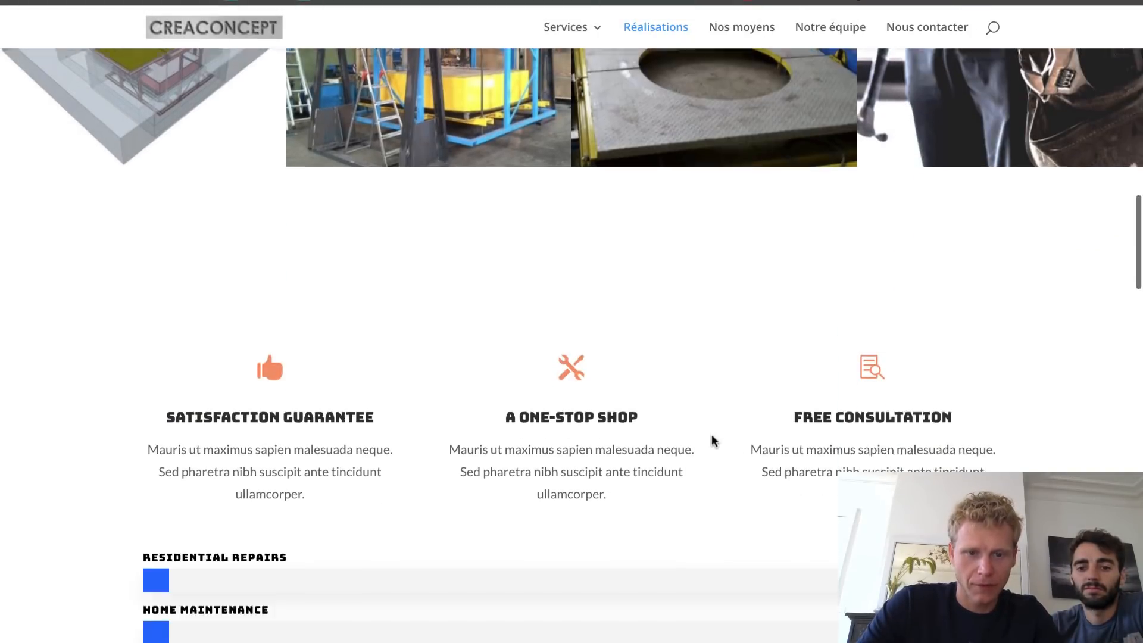
scroll(712, 441, down, 2)
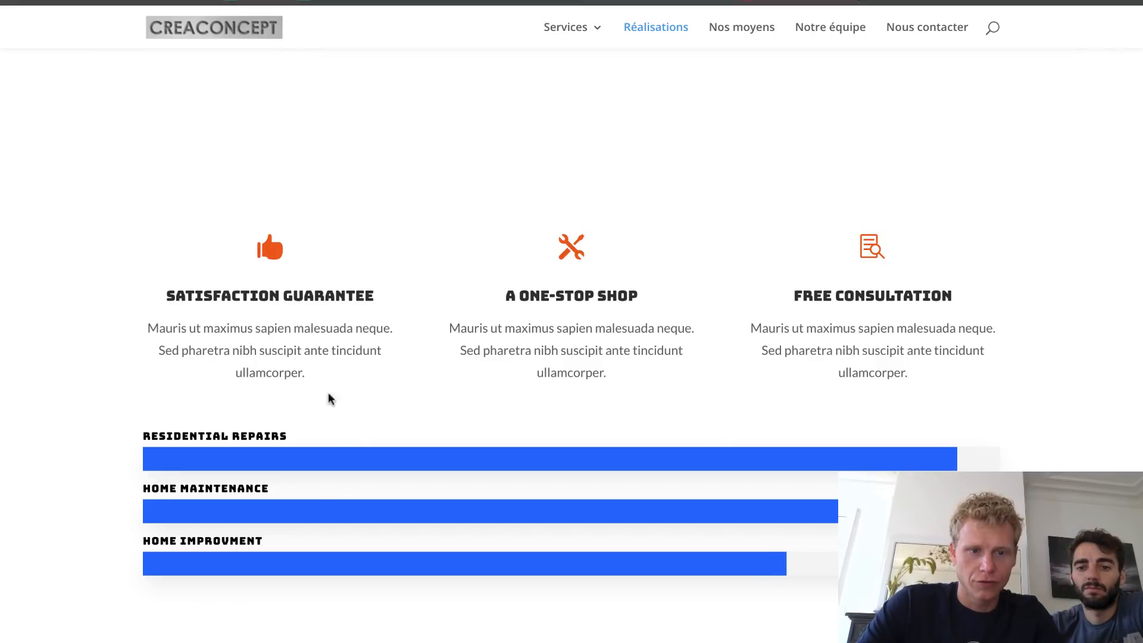
scroll(349, 421, down, 2)
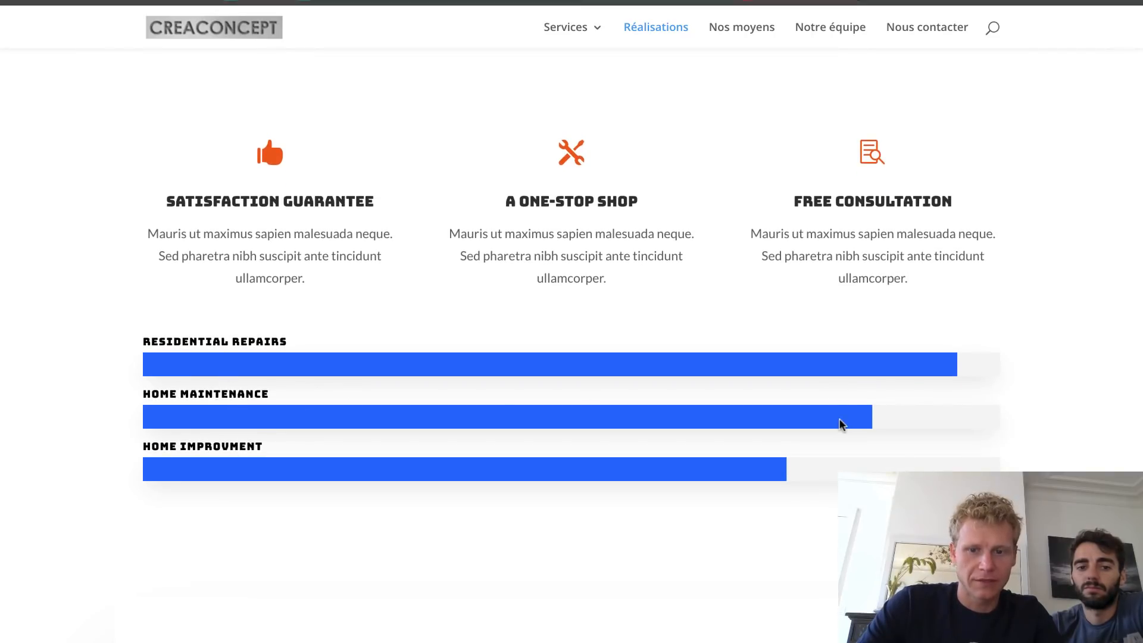
scroll(841, 424, down, 10)
scroll(750, 456, up, 3)
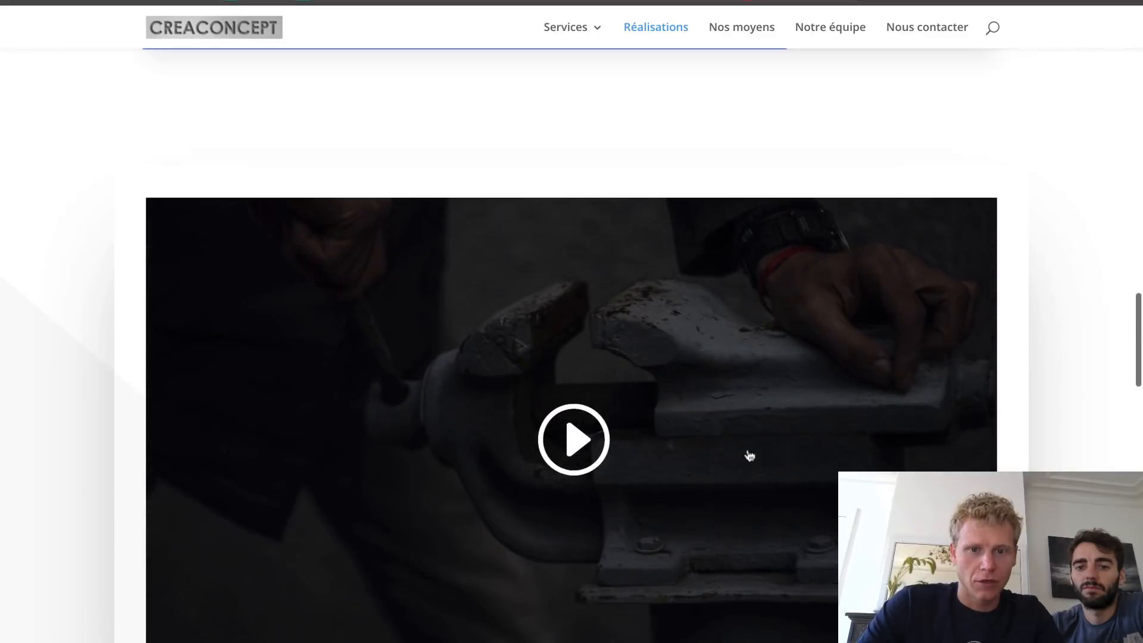
click(574, 439)
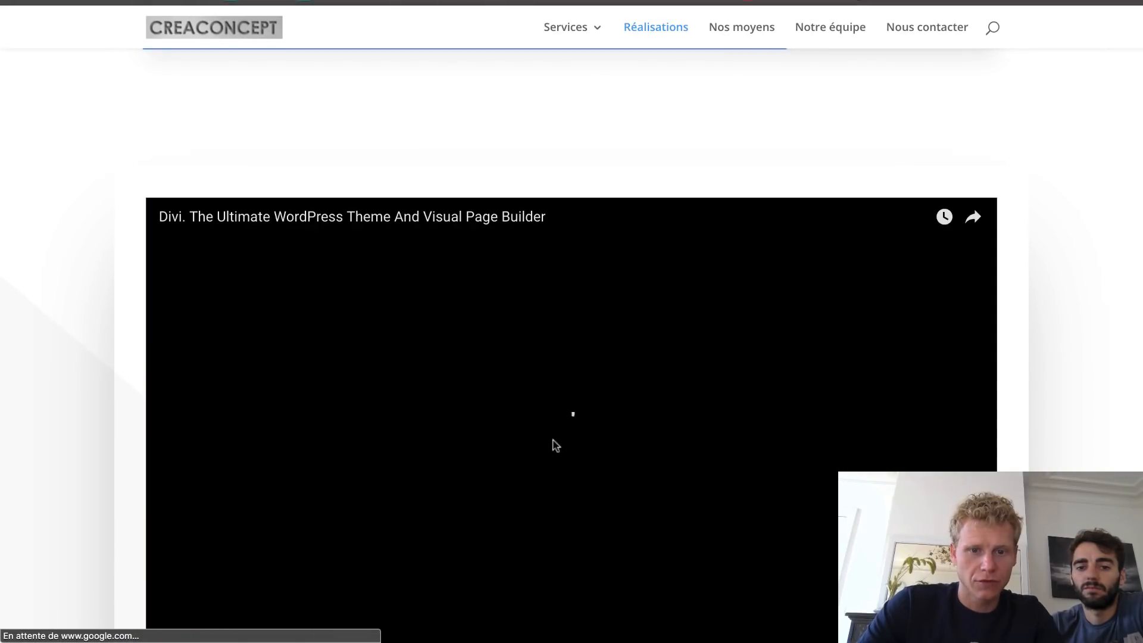
- Scroll through Our Team down to the Call us anytime banner
scroll(684, 413, down, 10)
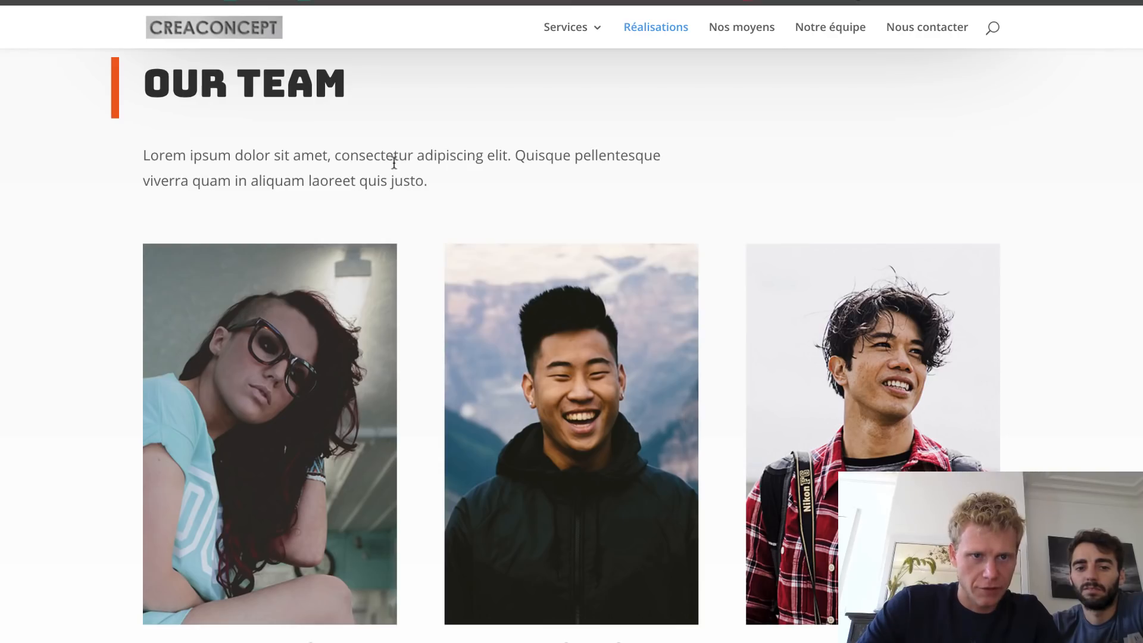
scroll(463, 301, down, 15)
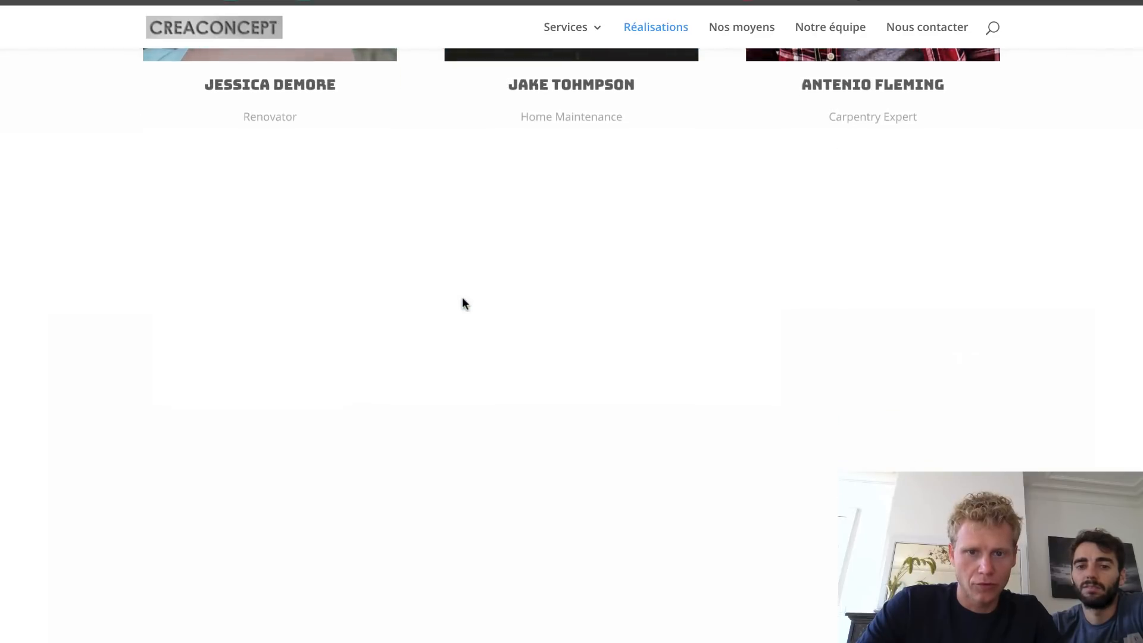
scroll(463, 302, down, 2)
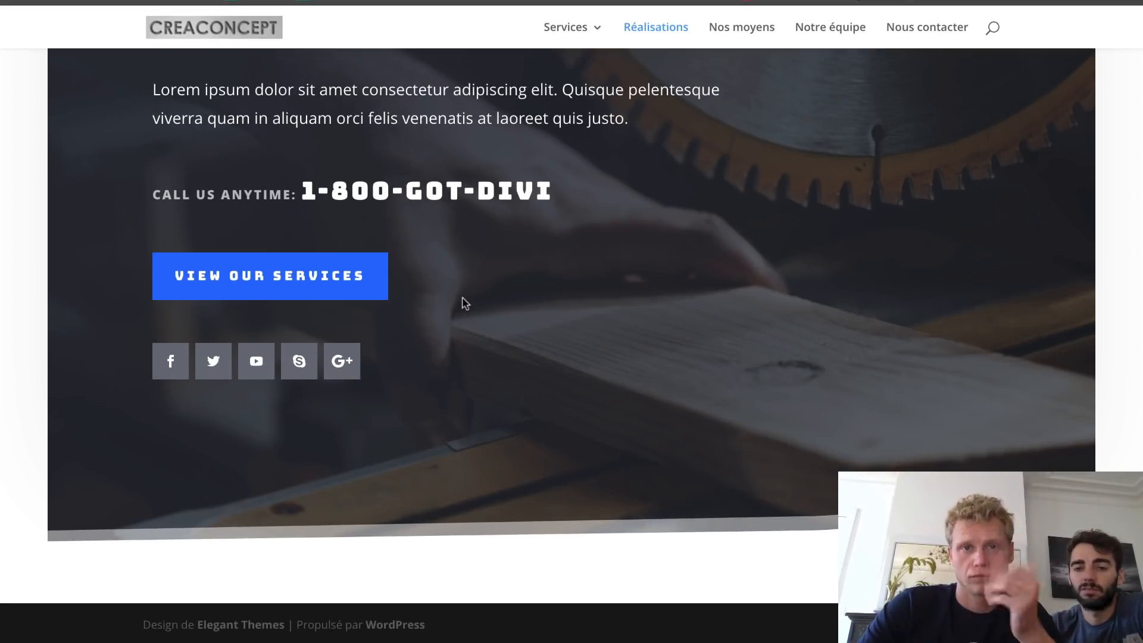
scroll(465, 303, up, 15)
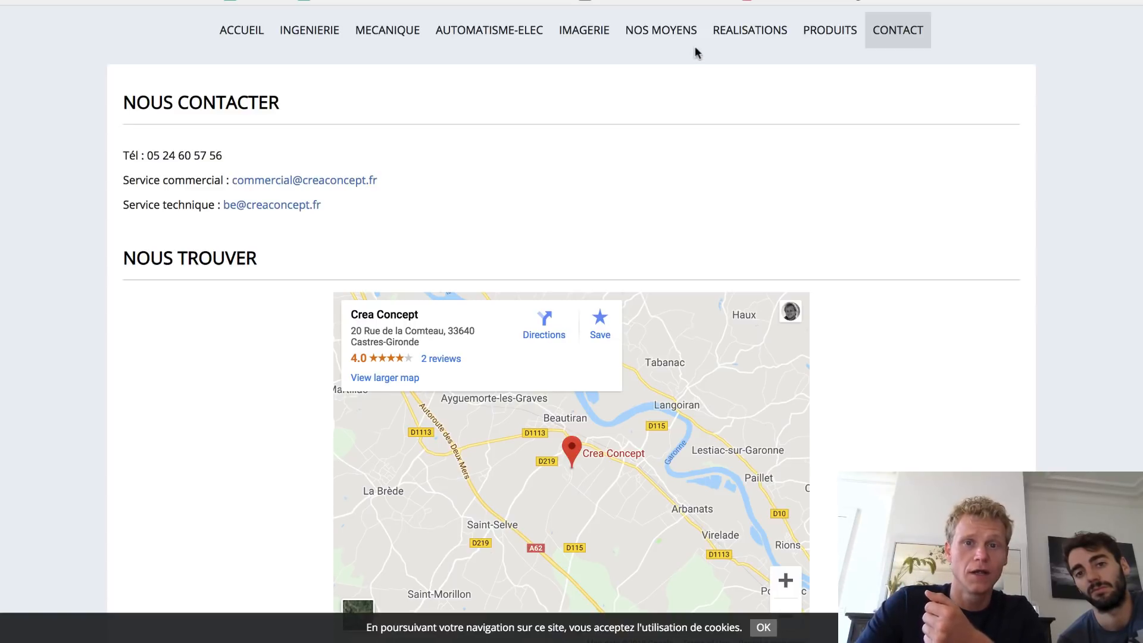
- Open the old CREACONCEPT site's Nos Moyens page and scroll through it
click(675, 40)
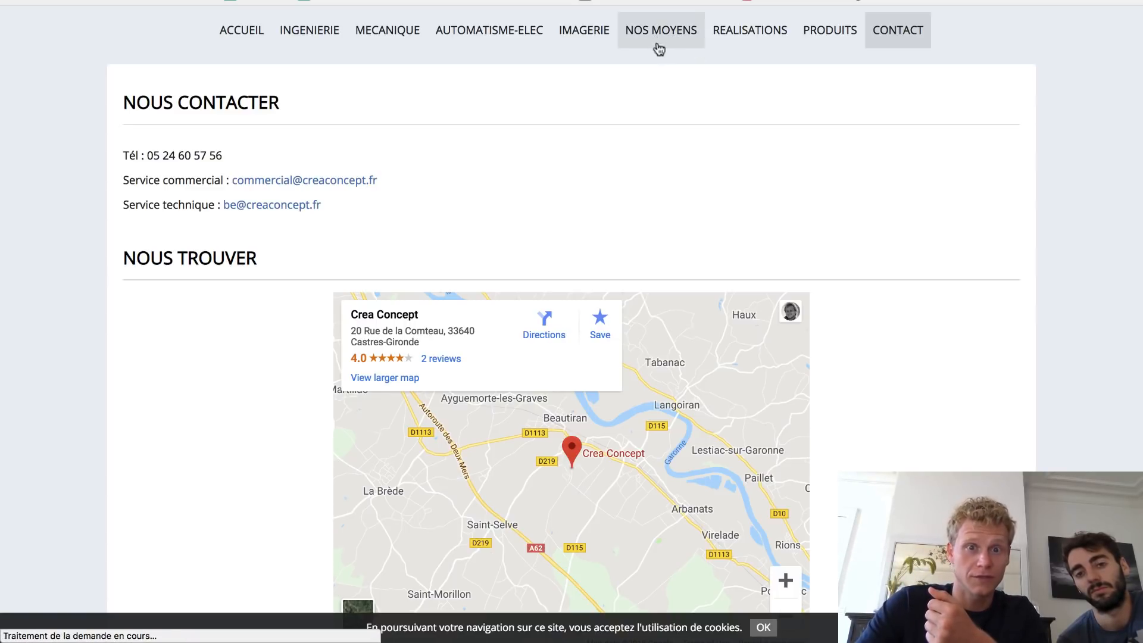
scroll(518, 335, down, 2)
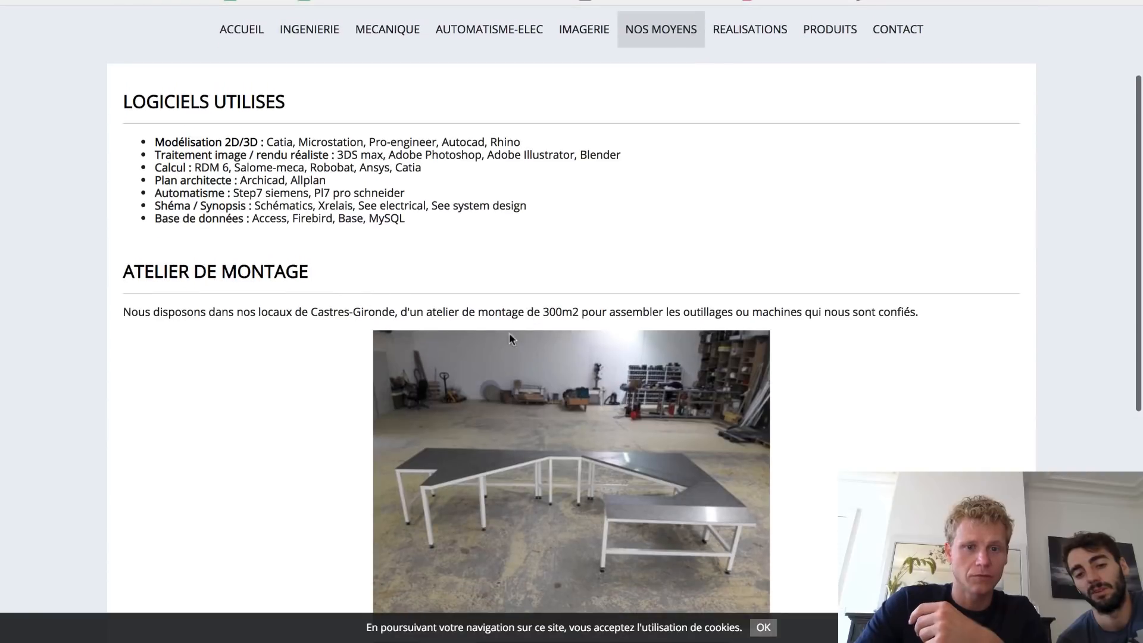
scroll(284, 357, down, 7)
scroll(559, 327, up, 9)
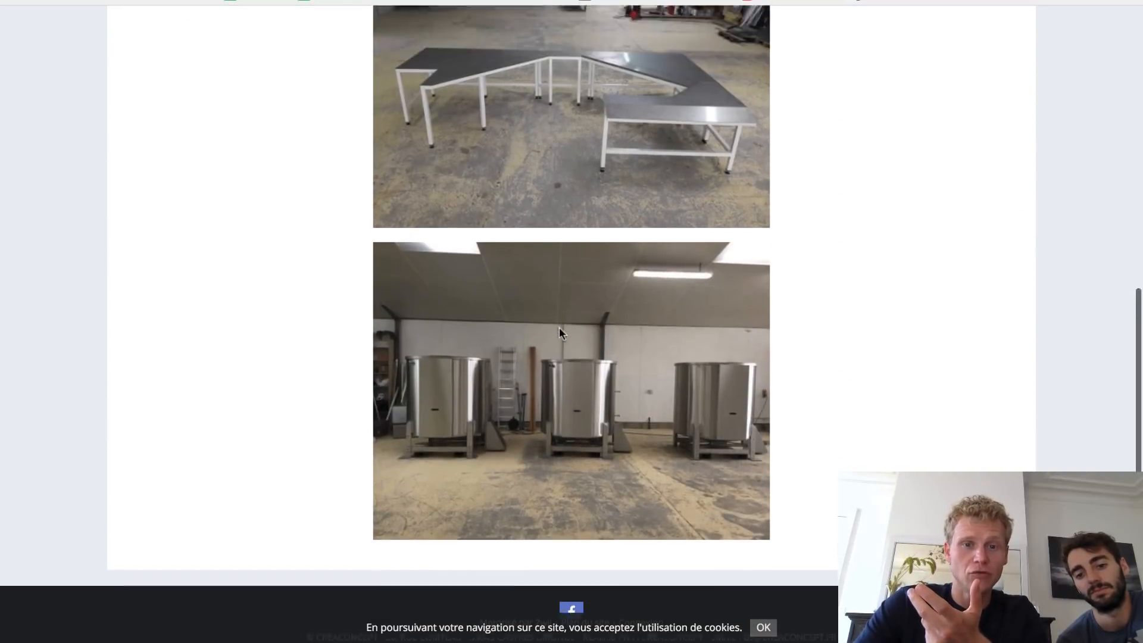
- Open the Ingenierie page and read through its 'Ingenieries de conception' skills list
click(322, 166)
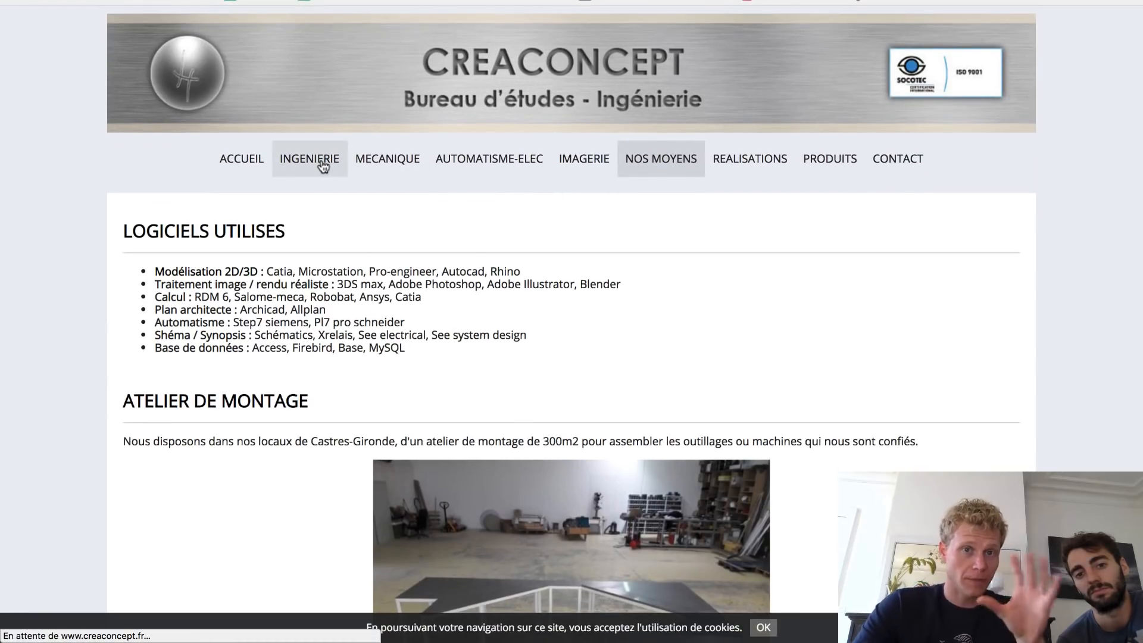
scroll(265, 327, down, 10)
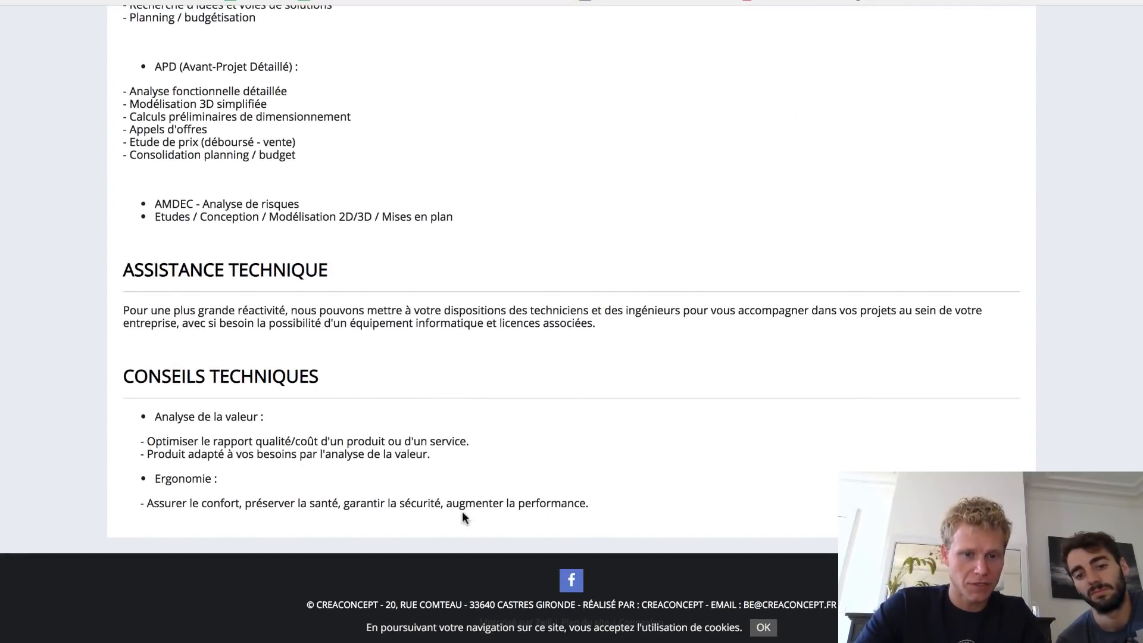
drag(460, 506, 589, 505)
click(390, 284)
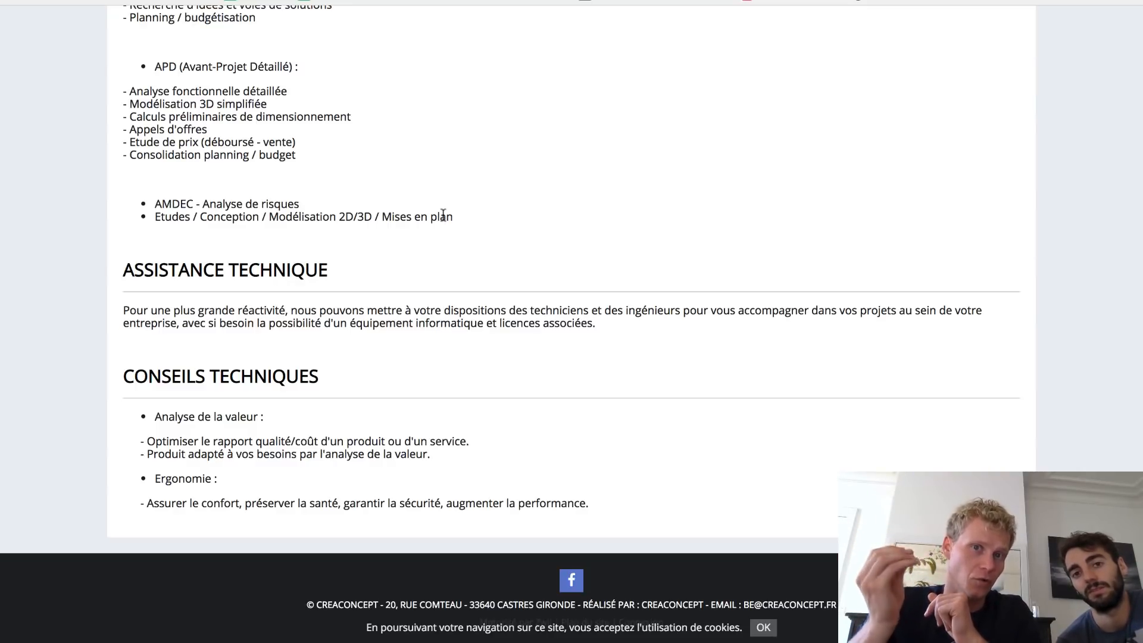
scroll(443, 214, up, 15)
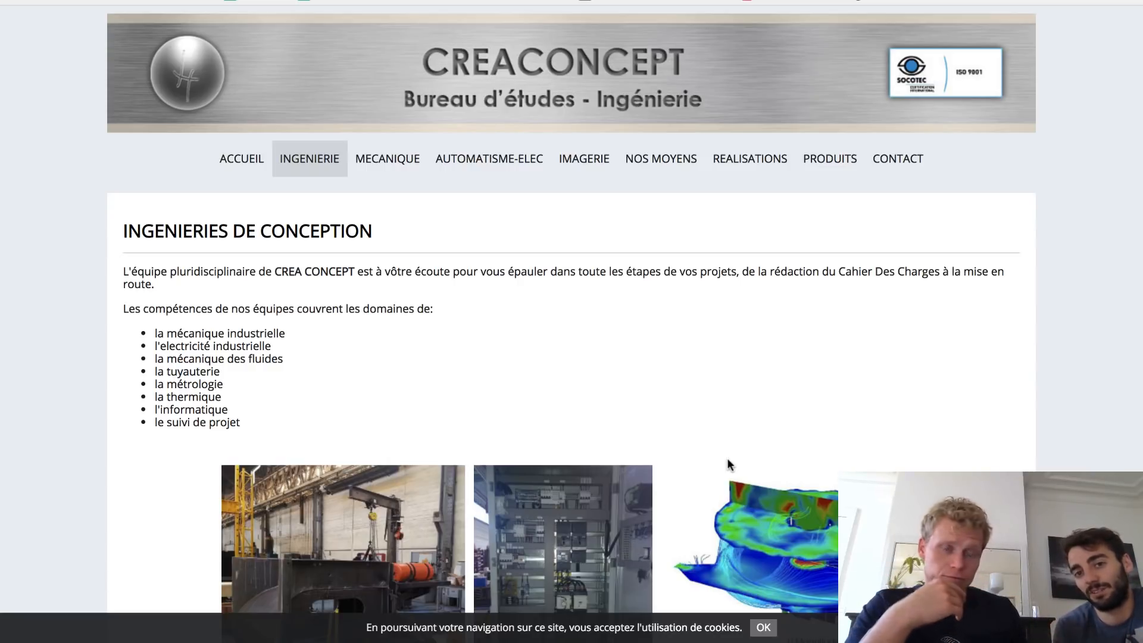
- Browse the Automatisme-Elec page up and down, then go to the Contact page
click(497, 162)
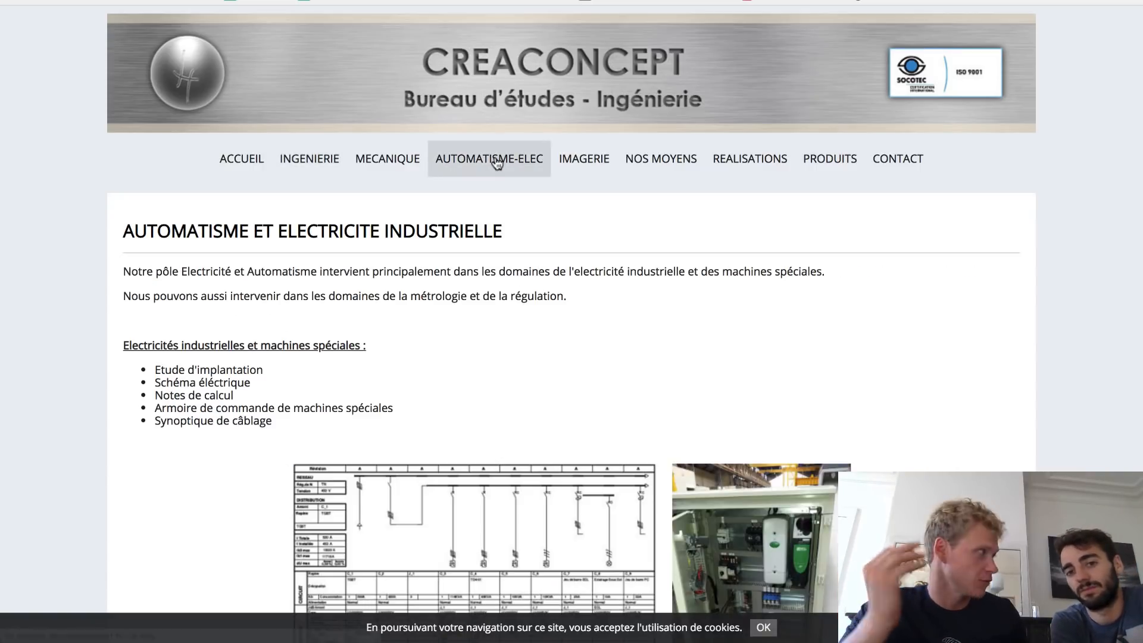
scroll(456, 379, down, 10)
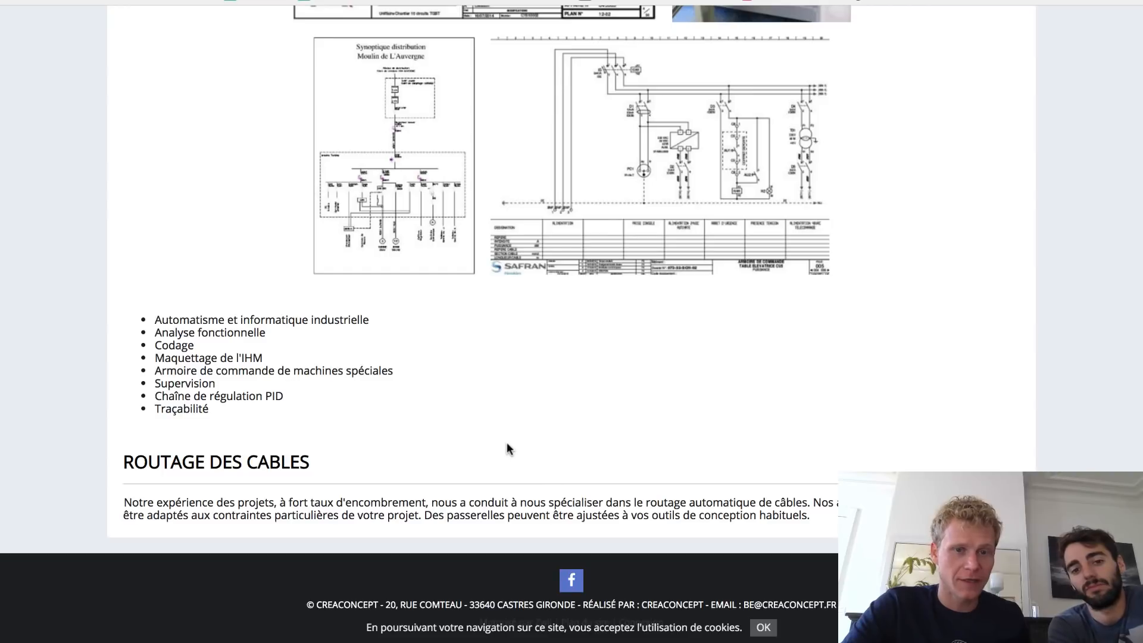
scroll(507, 444, up, 10)
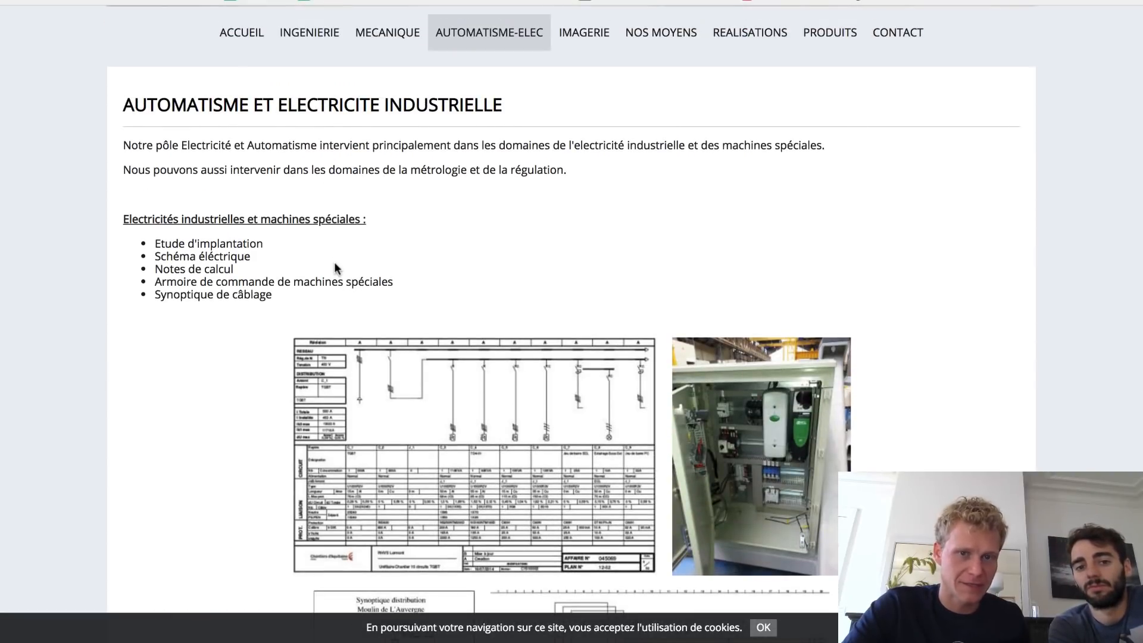
scroll(335, 268, down, 10)
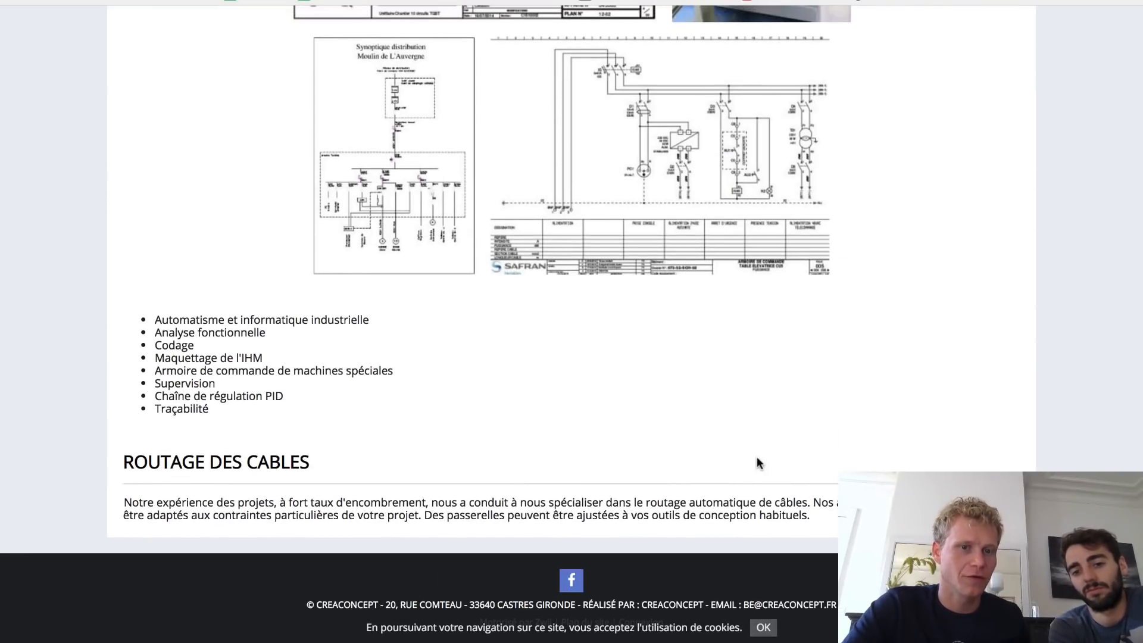
scroll(758, 463, up, 10)
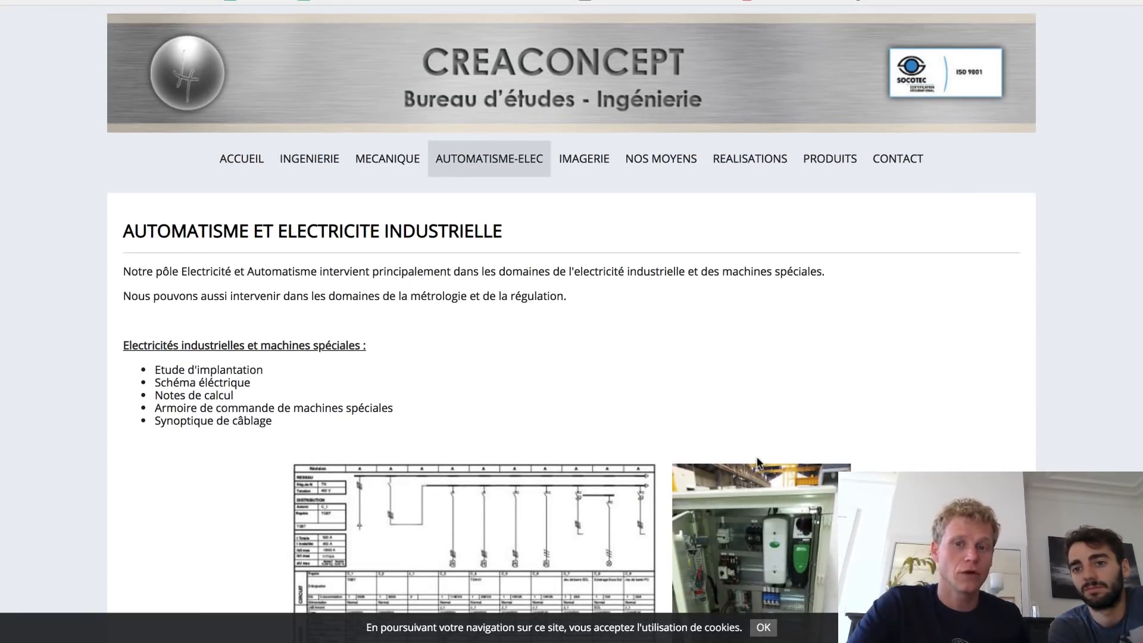
click(911, 171)
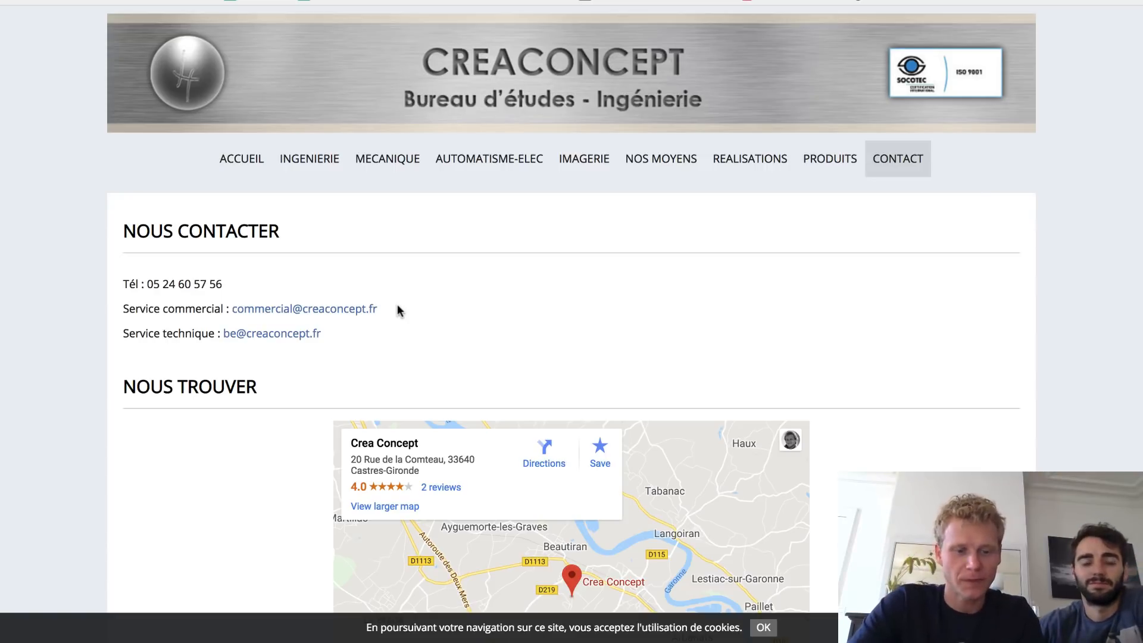
- Switch to the neighbouring full-screen window with Ctrl+Right
key(ctrl+Right)
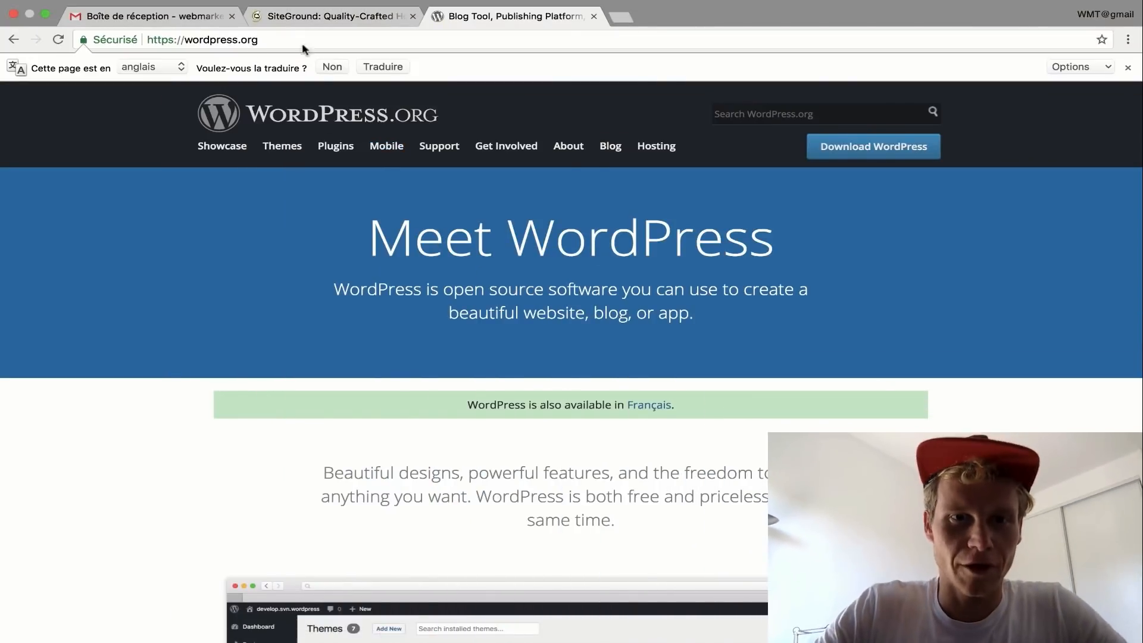
- Browse WordPress.org's Hosting page listing Bluehost, DreamHost and SiteGround, then switch to SiteGround
click(679, 154)
scroll(428, 334, down, 3)
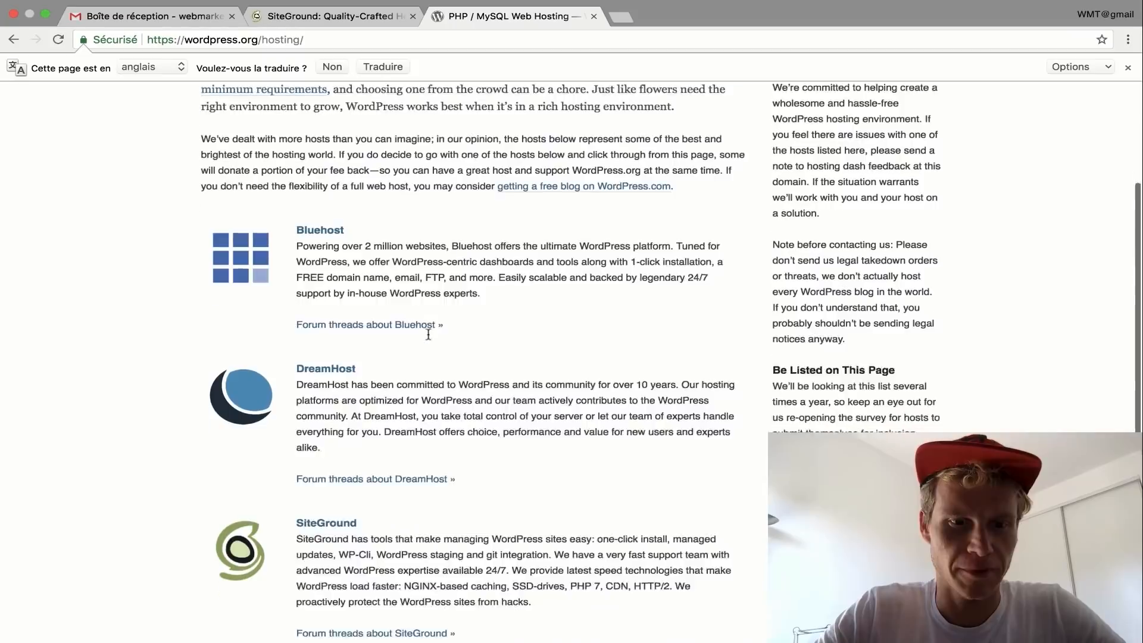
scroll(428, 334, down, 3)
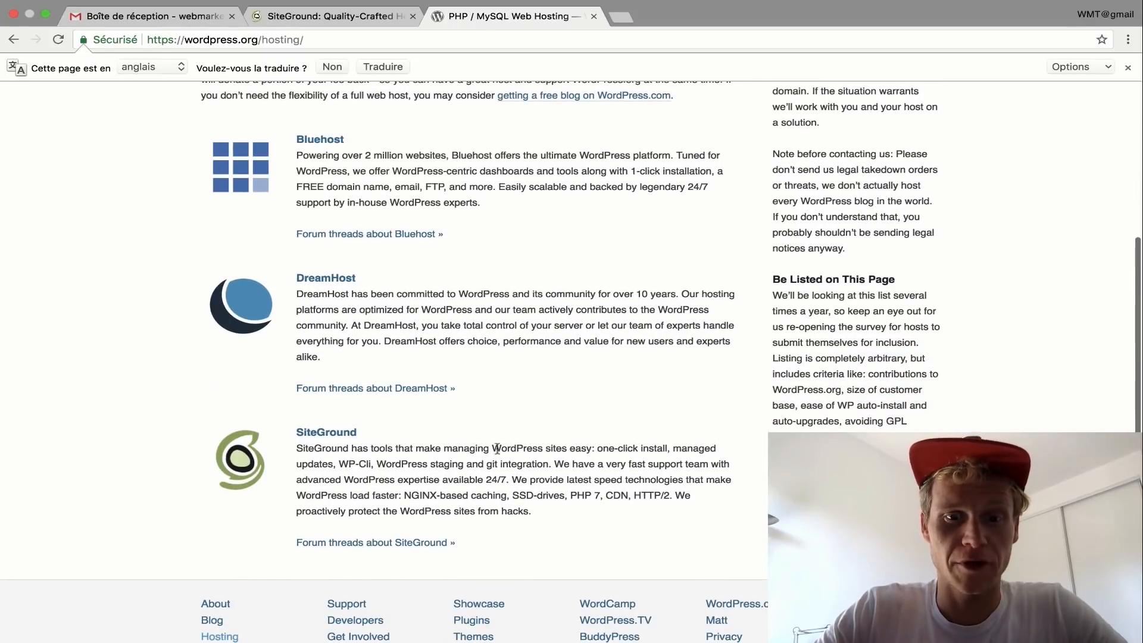
scroll(386, 231, up, 1)
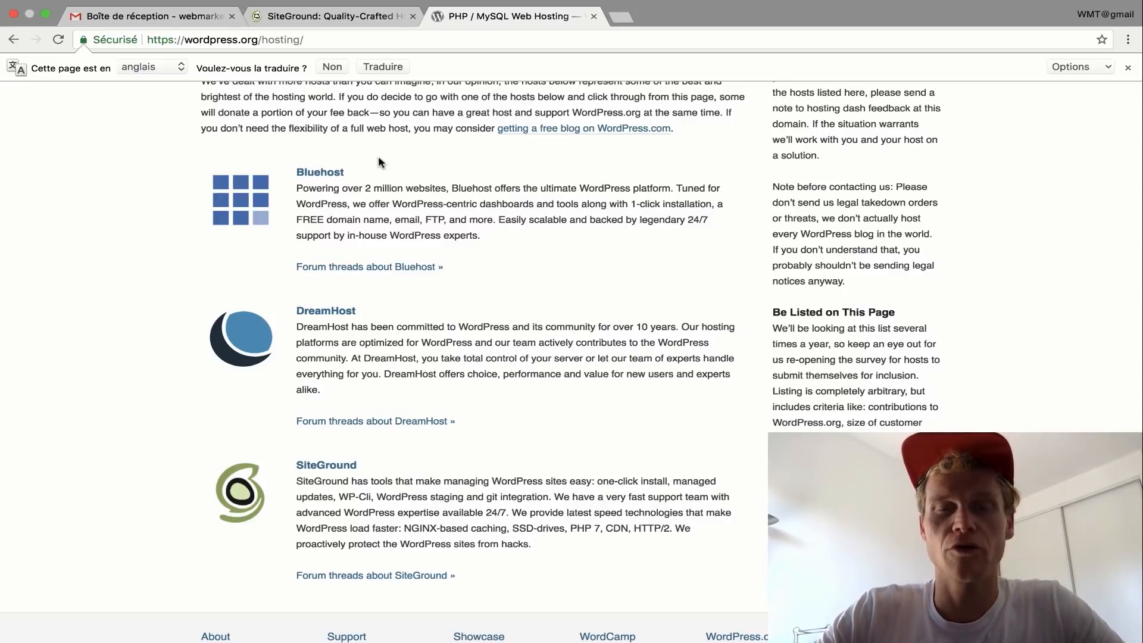
click(295, 19)
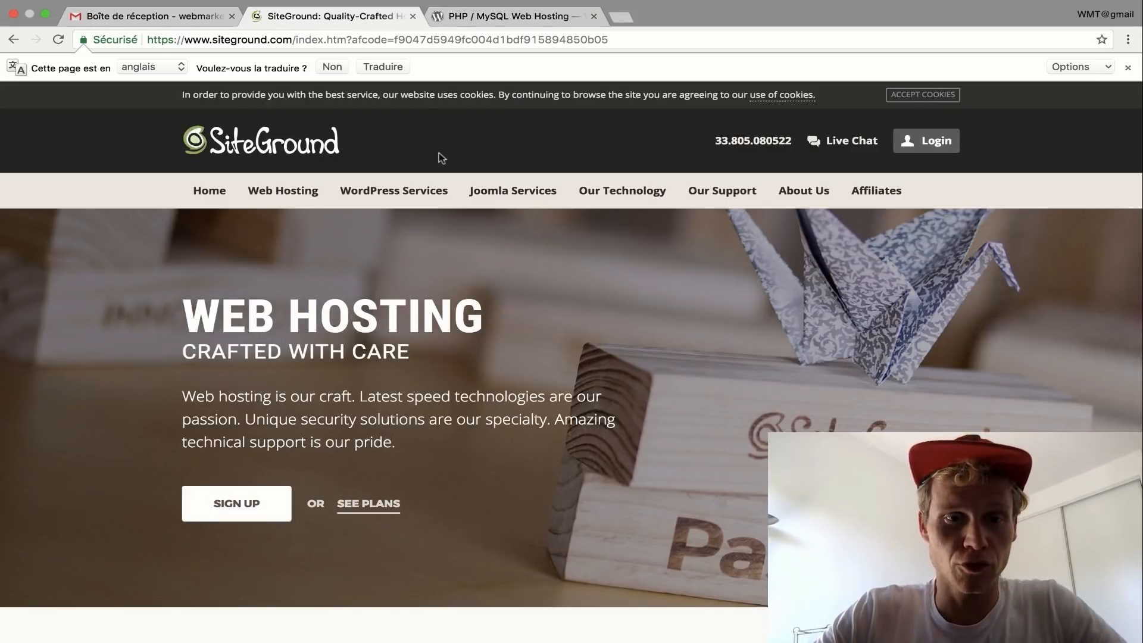
- Find Web Hosting at 3.95 €/mo. on SiteGround and open its plans, noting StartUp's 50% discount
scroll(439, 161, down, 2)
scroll(440, 172, down, 5)
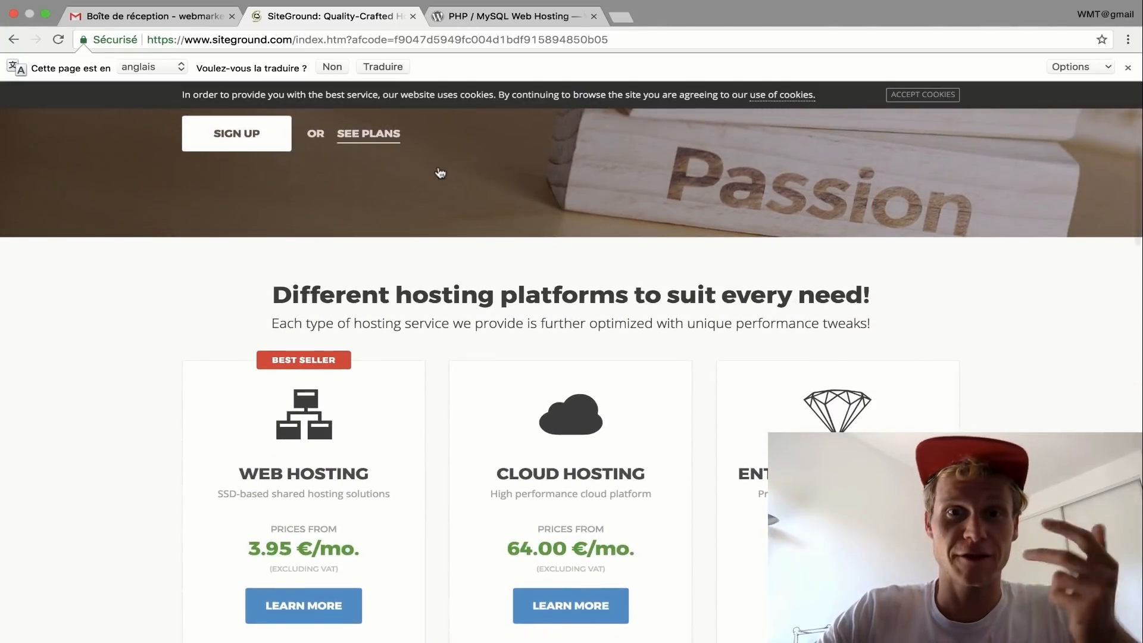
scroll(440, 173, down, 2)
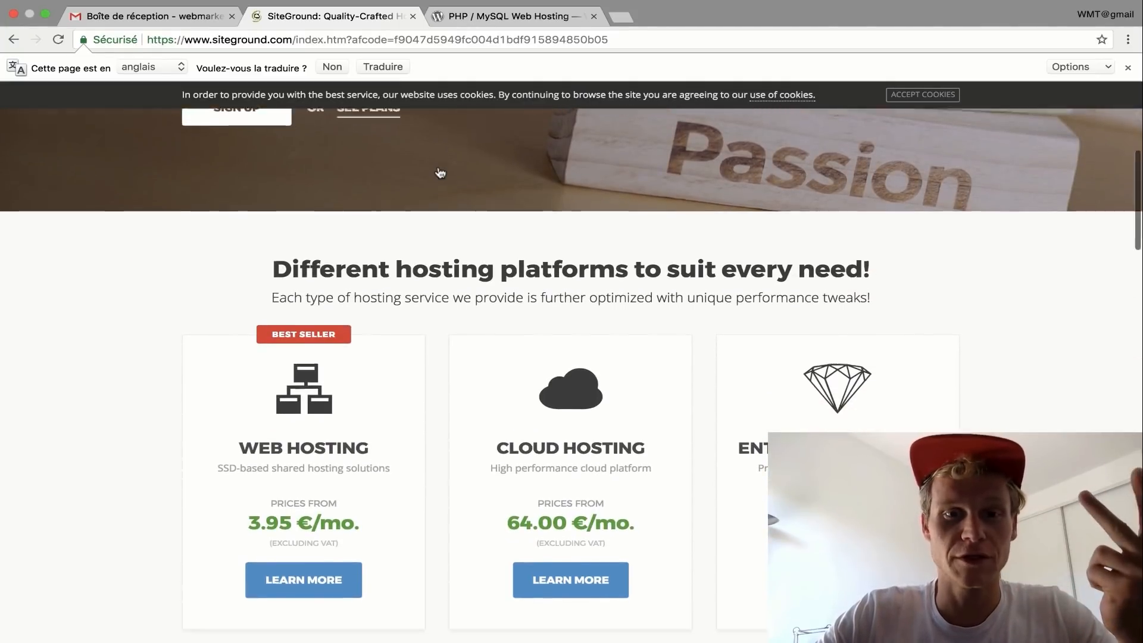
scroll(385, 430, down, 1)
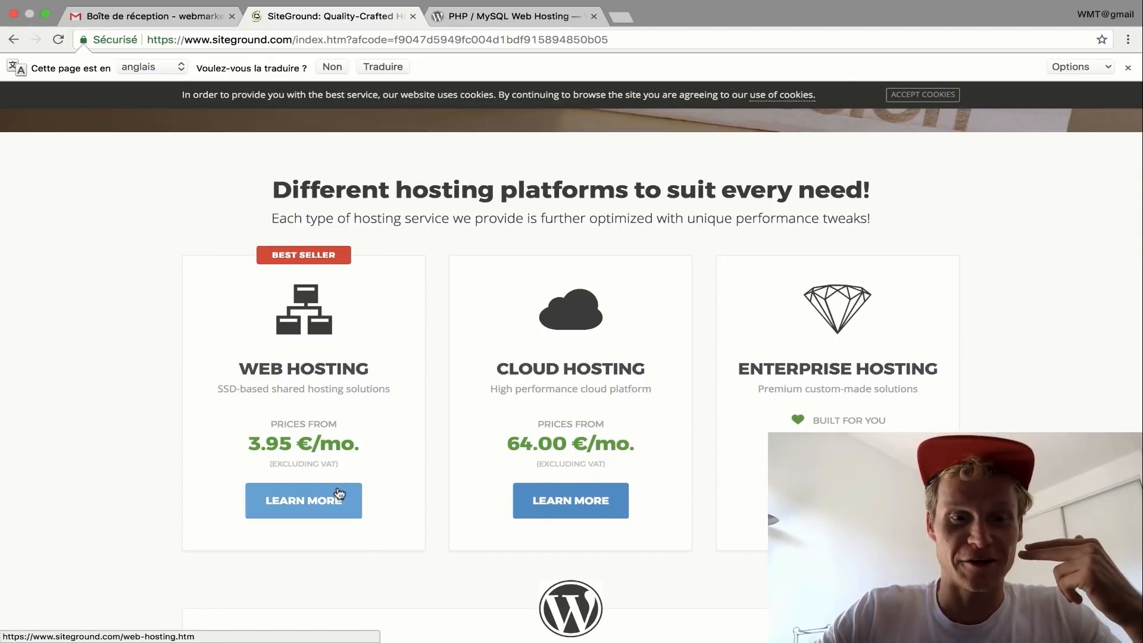
drag(361, 445, 247, 445)
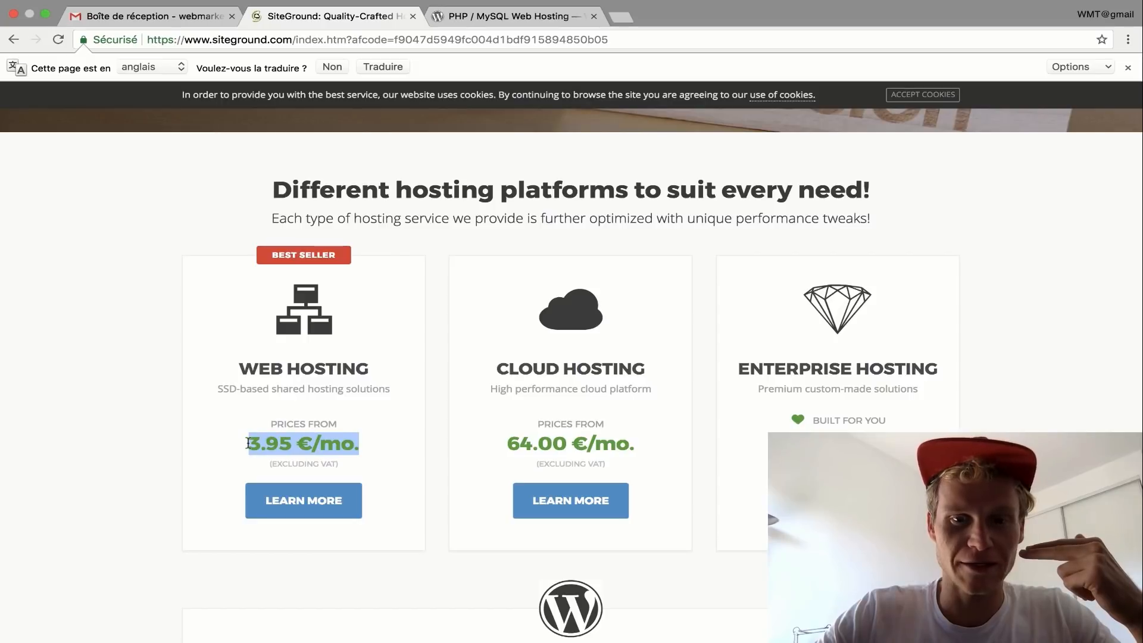
click(323, 500)
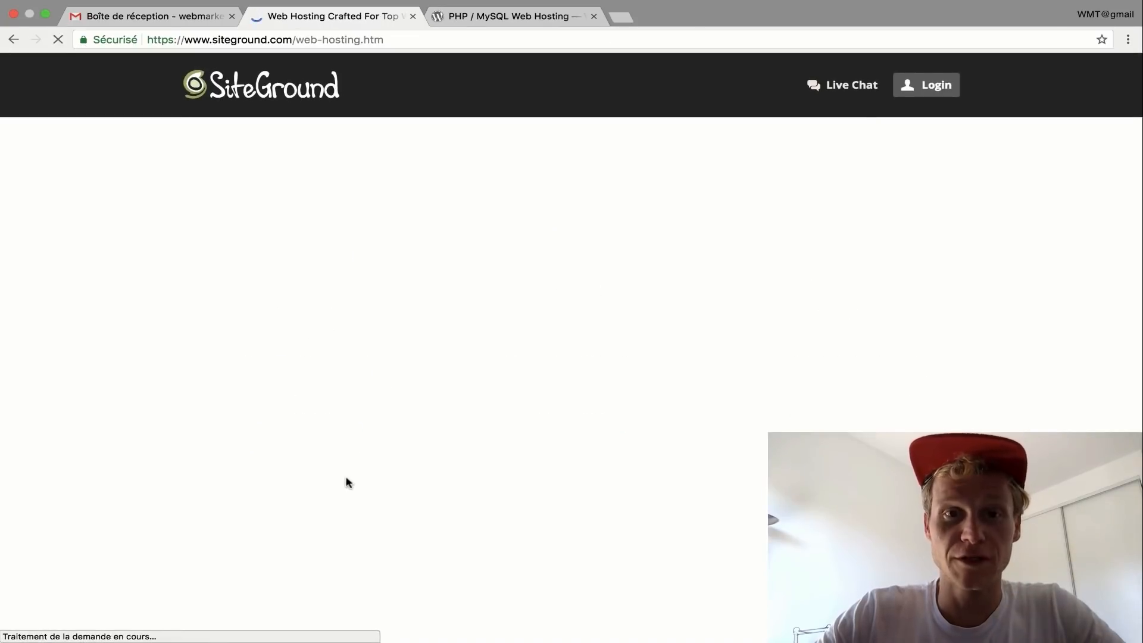
scroll(348, 481, down, 1)
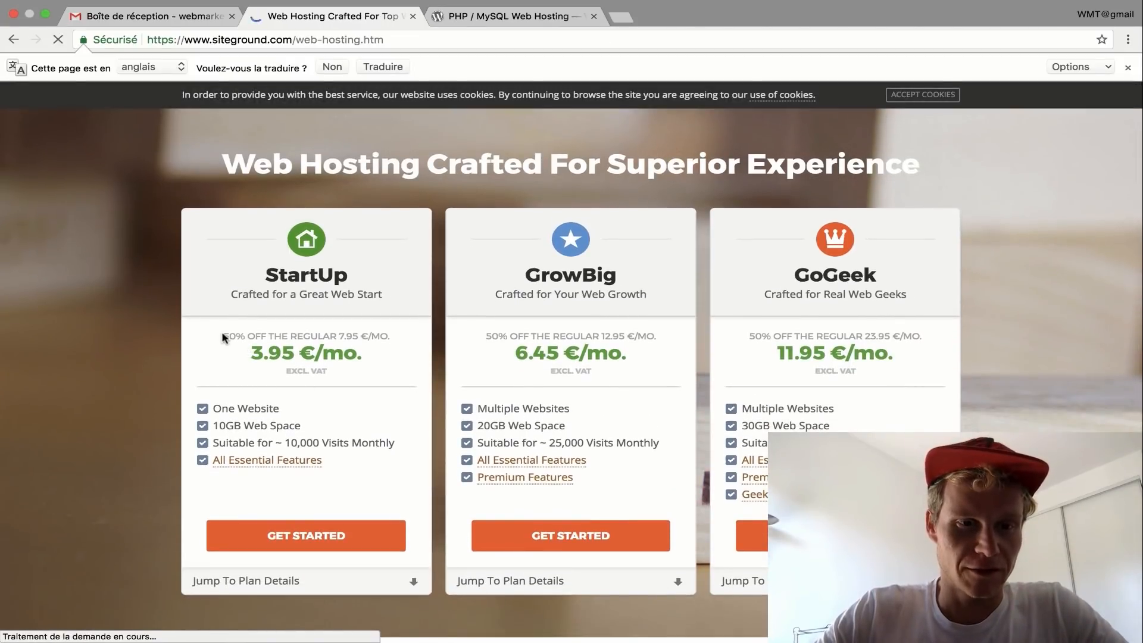
drag(221, 336, 390, 338)
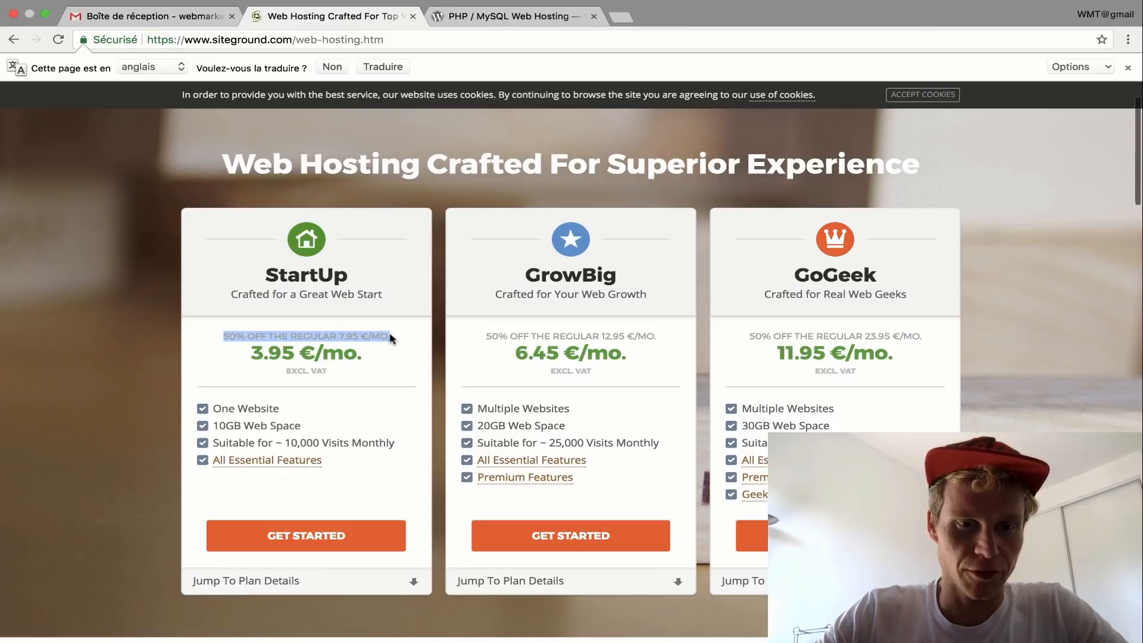
- Order the StartUp plan to reach the Choose Domain step
click(327, 534)
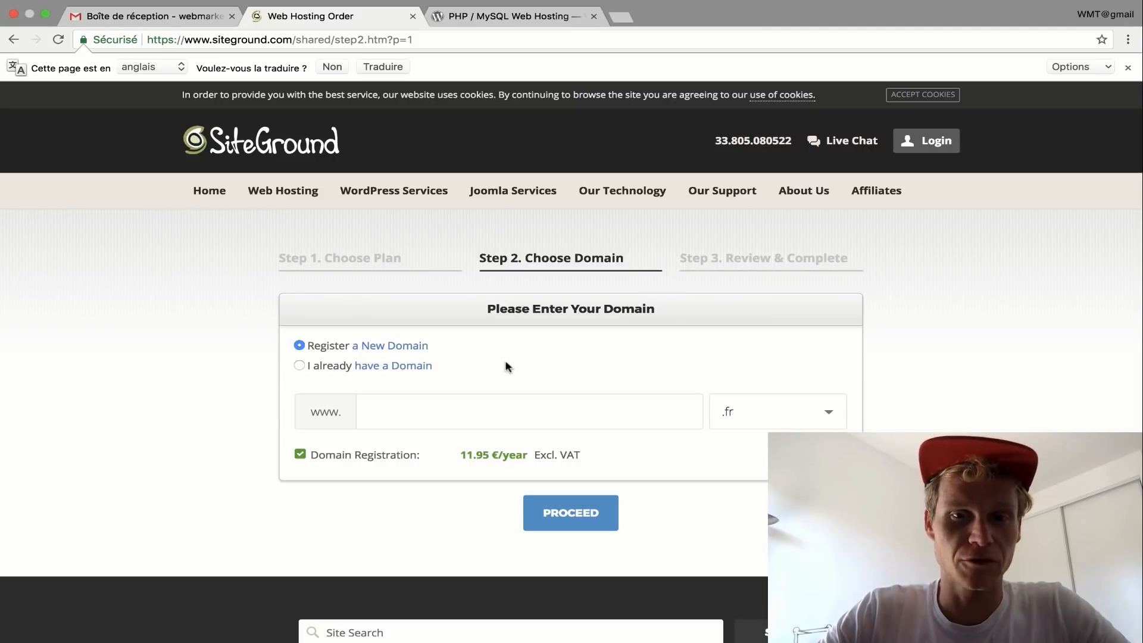
- Request the new domain cours-wordpress with the .com extension
click(446, 409)
text(cours)
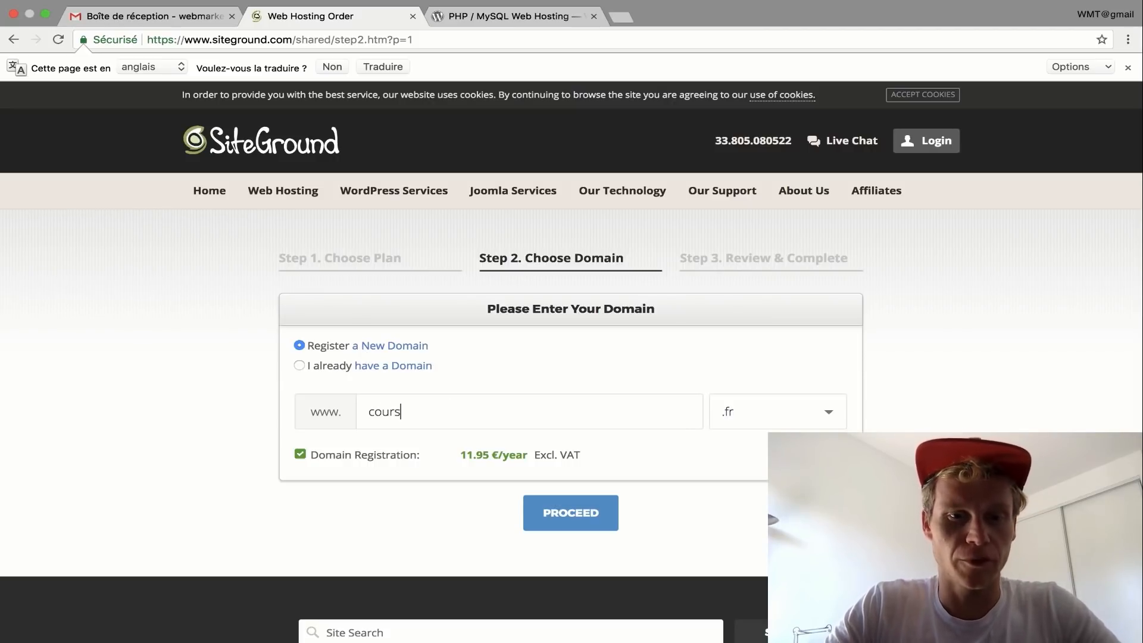
text(-wordpress.)
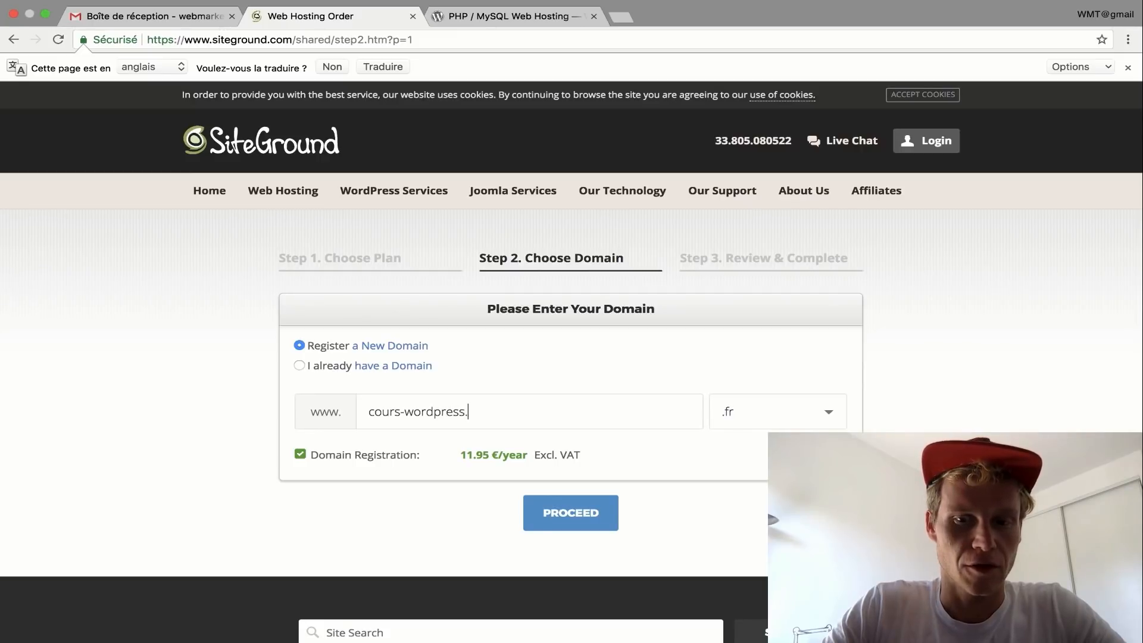
key(BackSpace)
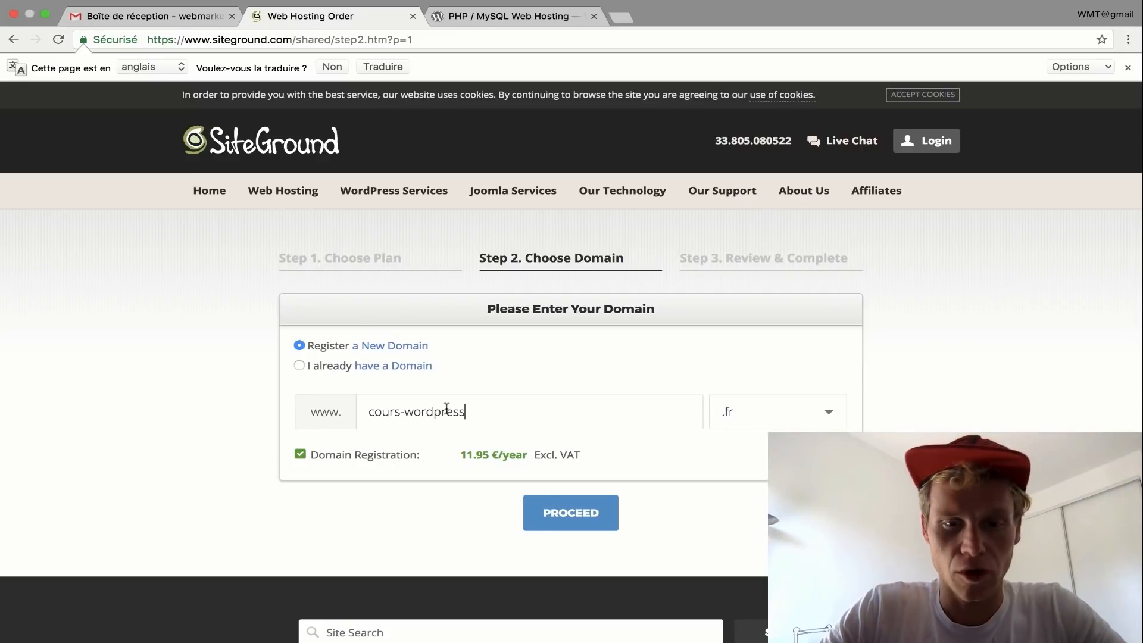
click(771, 423)
scroll(771, 424, down, 3)
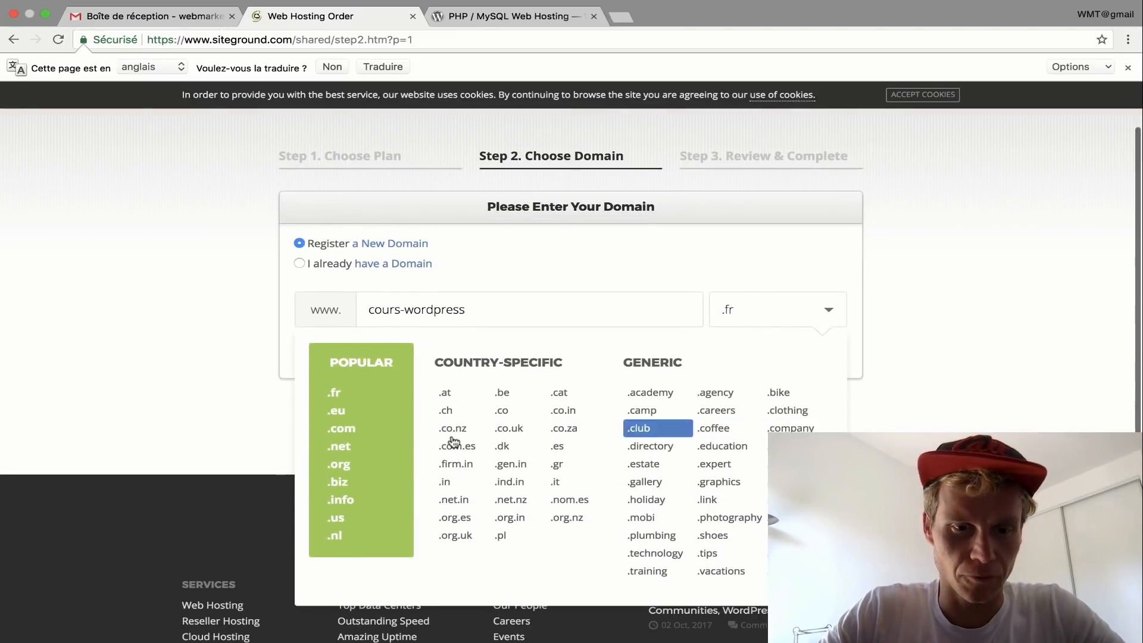
click(339, 433)
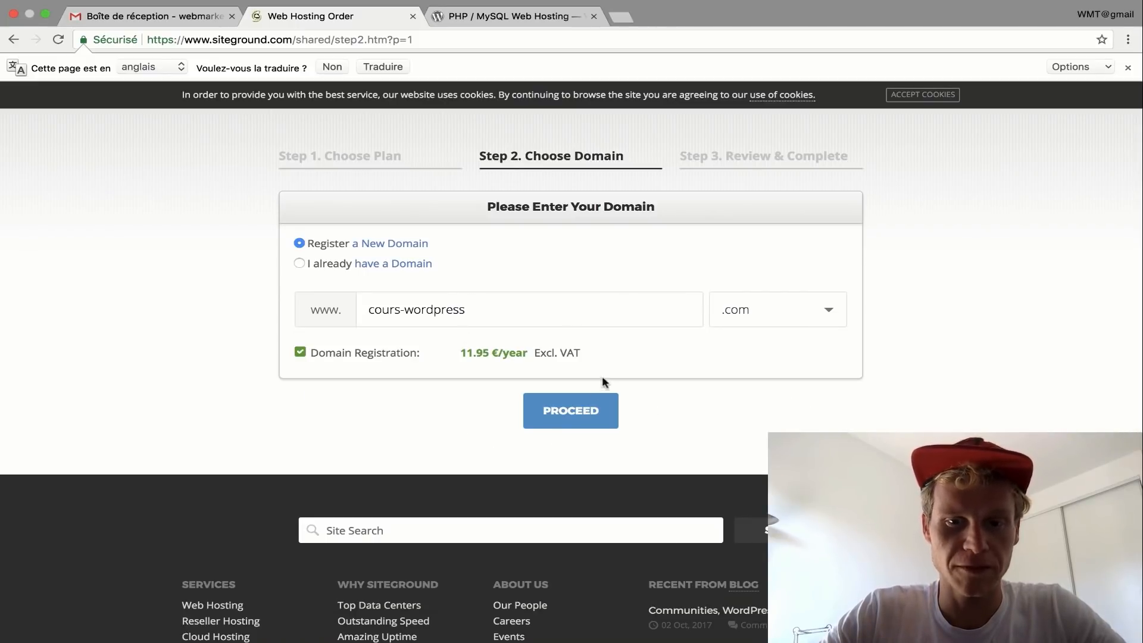
click(573, 409)
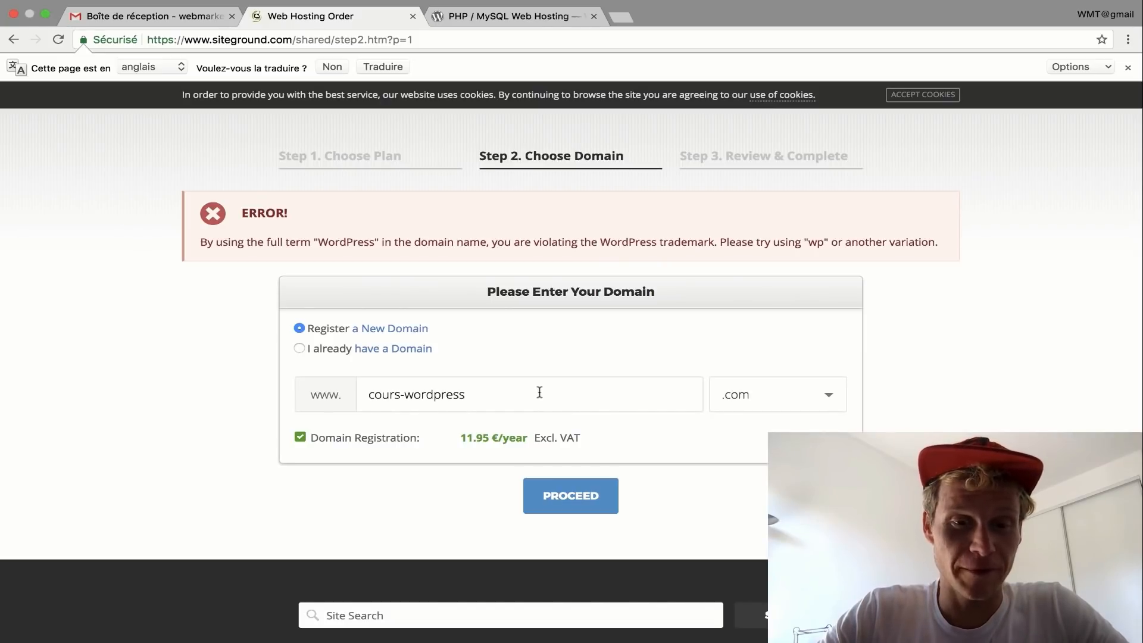
- Change the domain to cours-wp.com after the trademark error and proceed
drag(478, 395, 414, 395)
text(p)
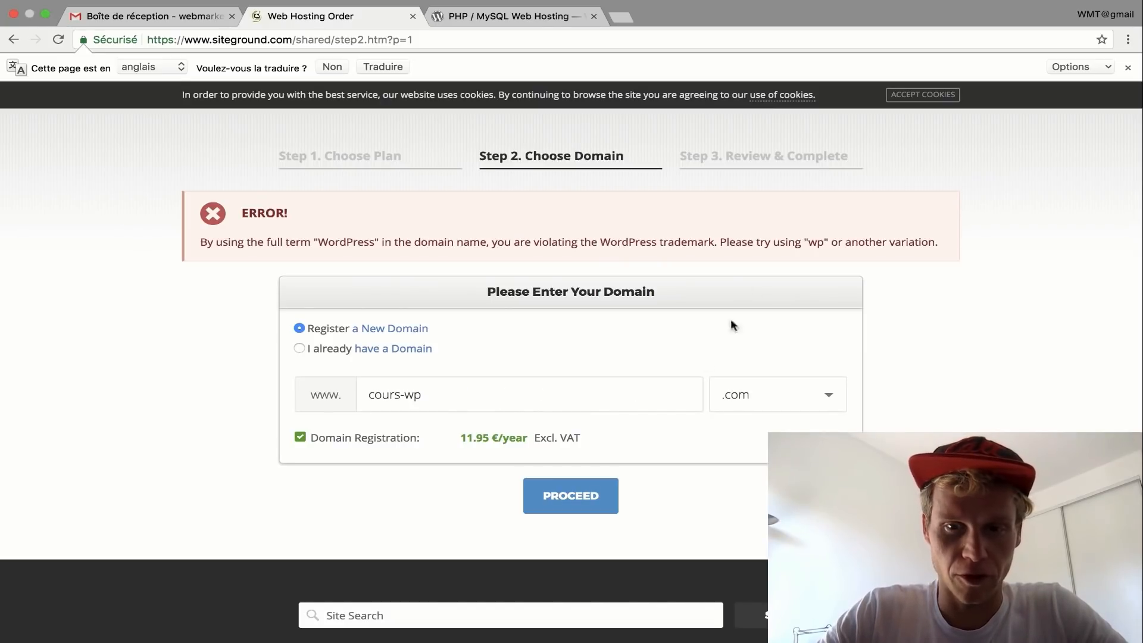
click(570, 511)
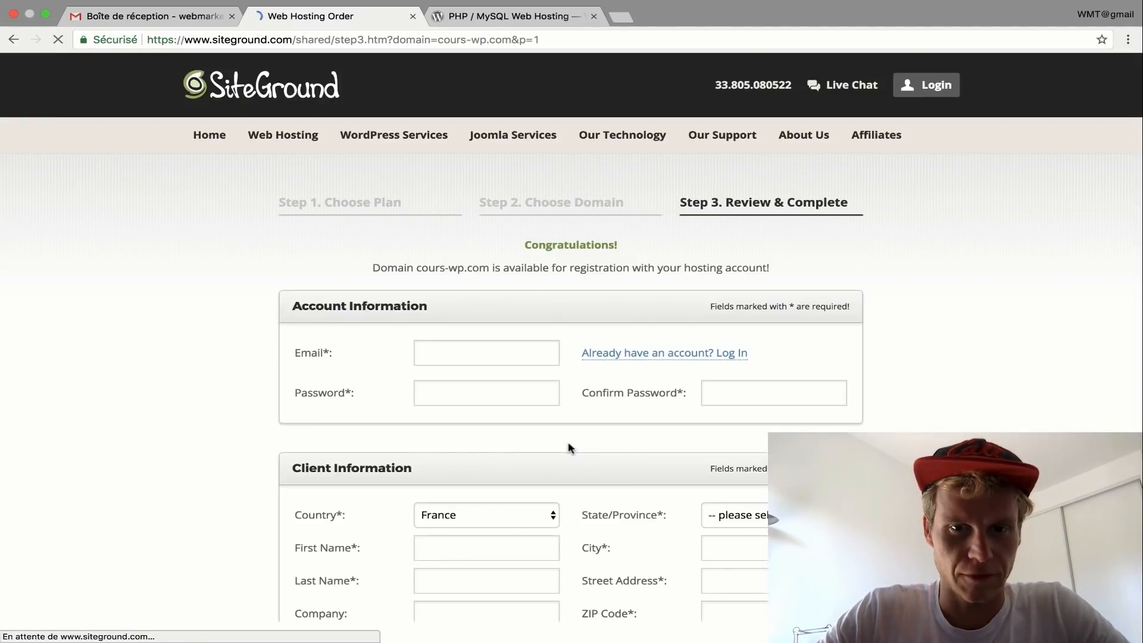
- Enter the account e-mail address in Account Information
scroll(553, 319, down, 3)
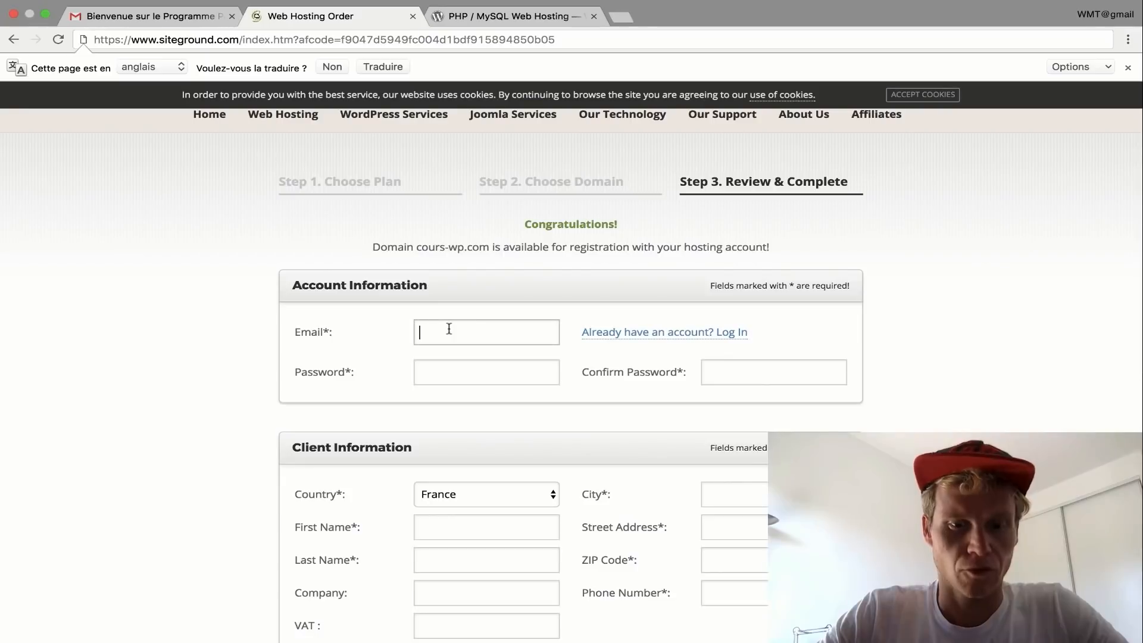
click(449, 330)
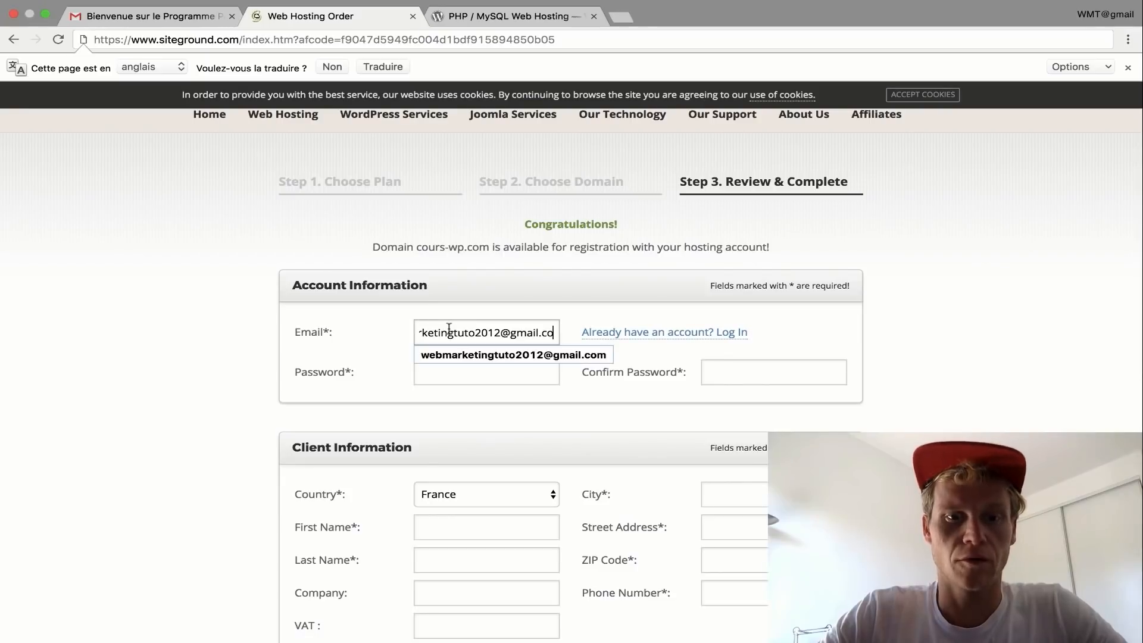
key(Tab)
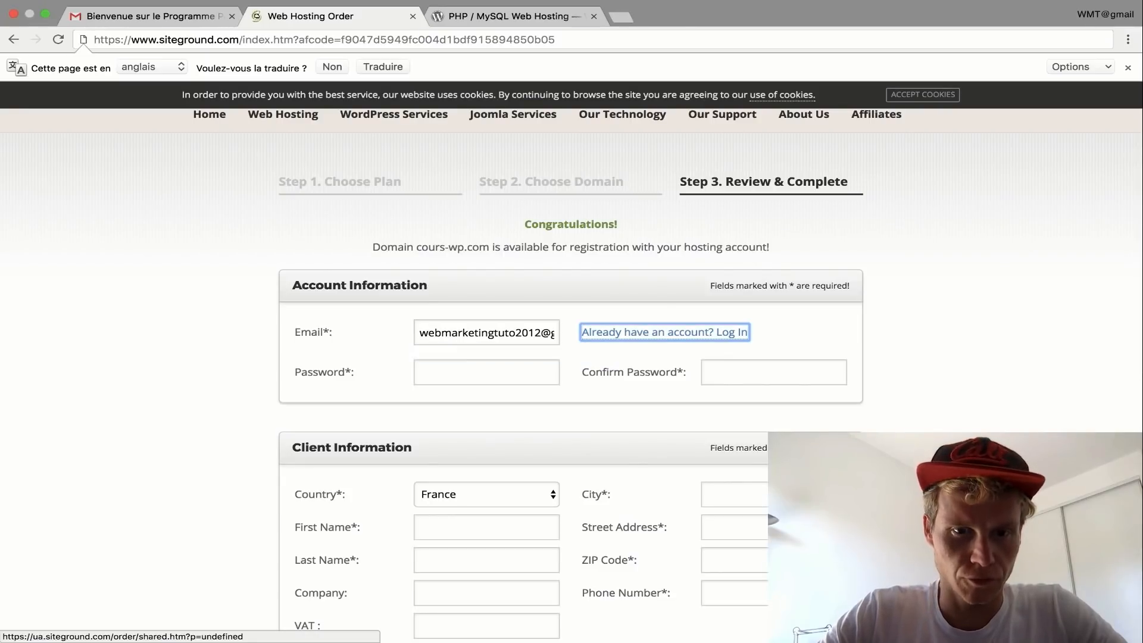
- Type the account password and confirm it
click(482, 365)
text(We)
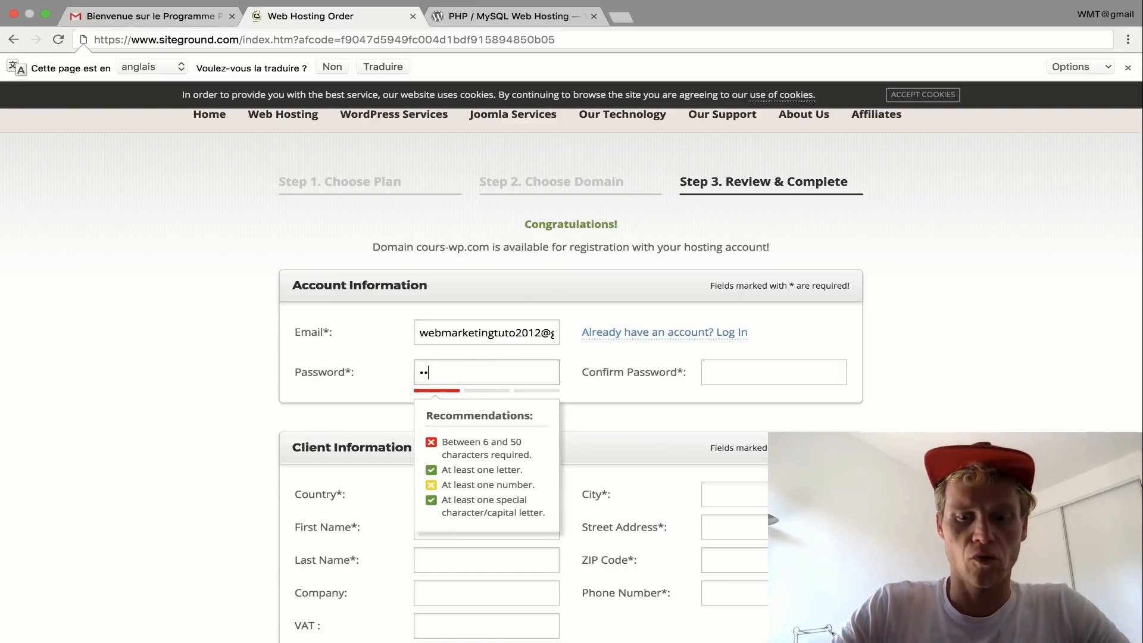
text(•••••••••••)
key(Tab)
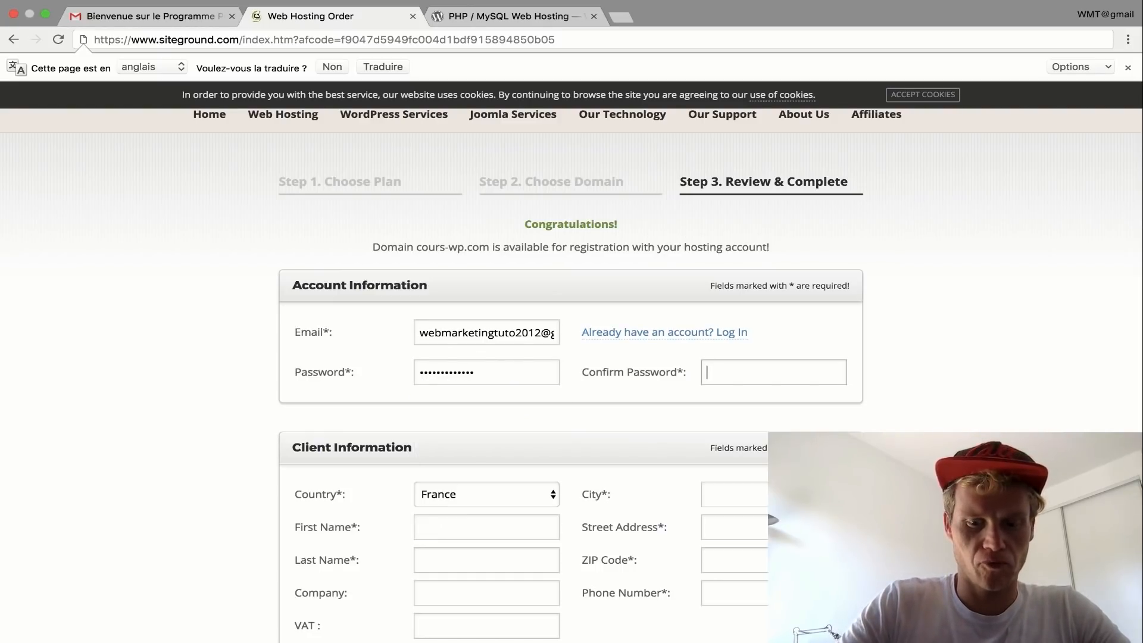
text(•••••••••••••)
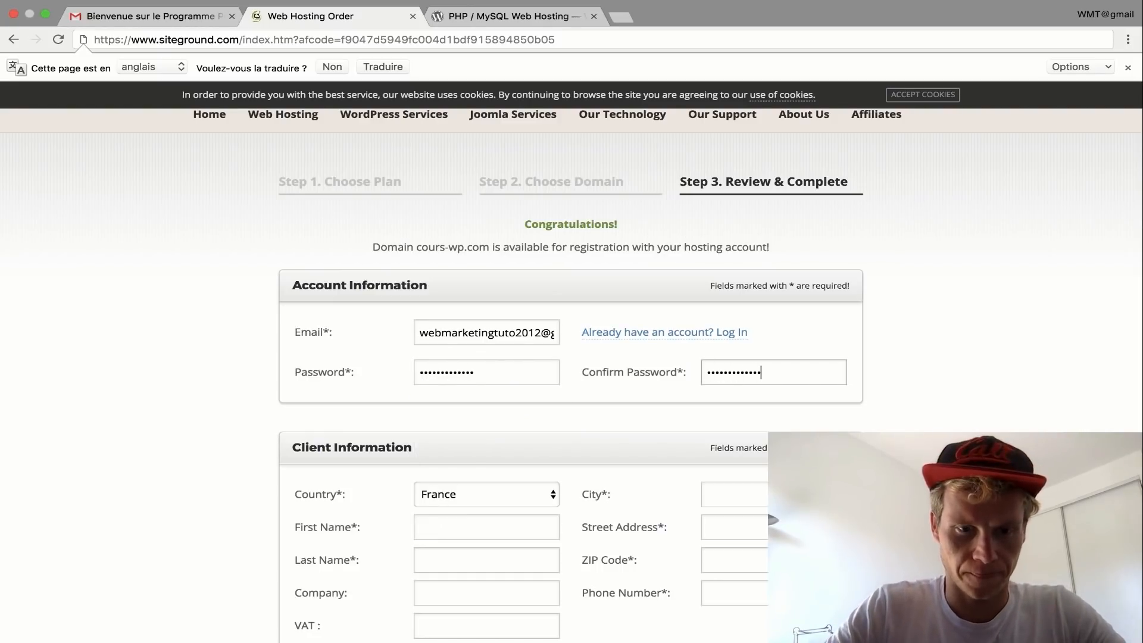
scroll(318, 298, down, 5)
- Fill in the client's first name, last name and city
click(421, 284)
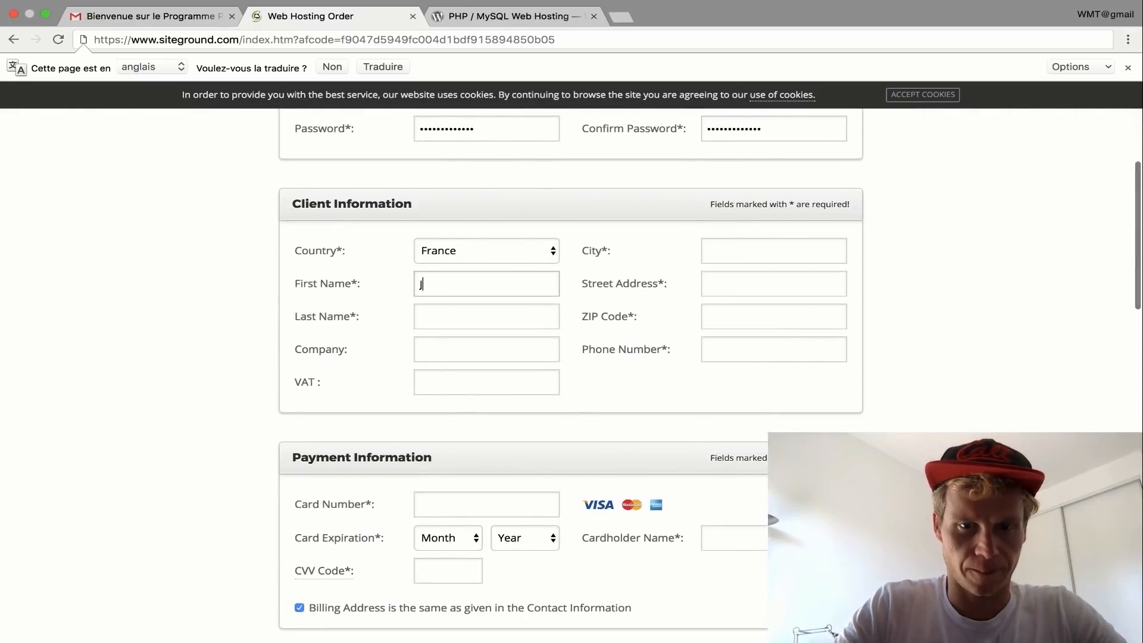
key(Tab)
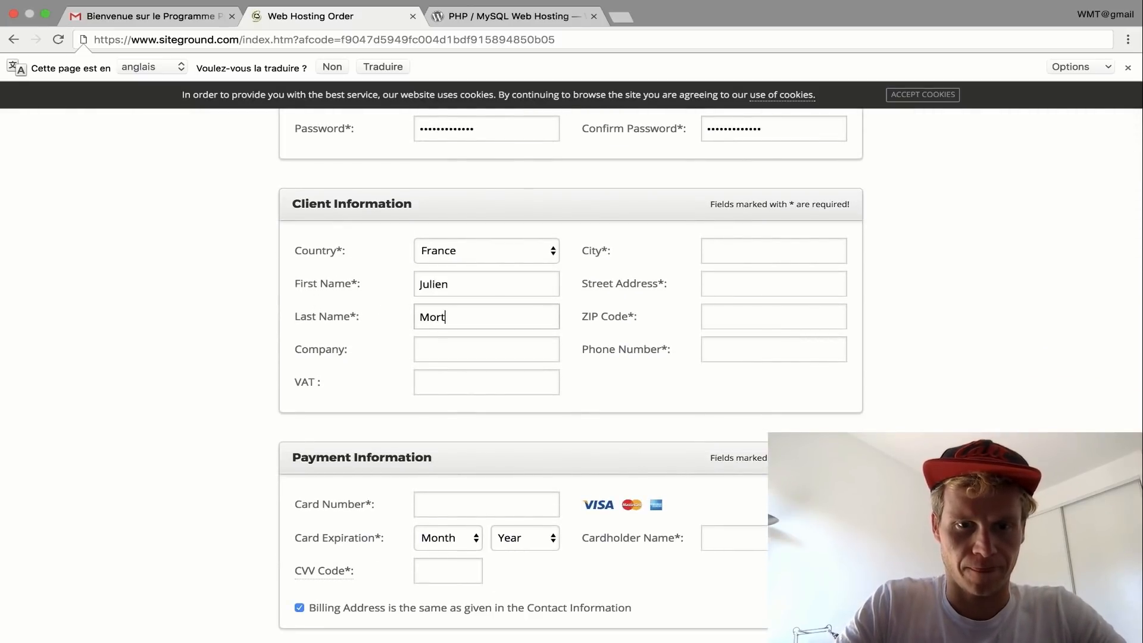
key(Tab)
key(Tab)
key(Tab)
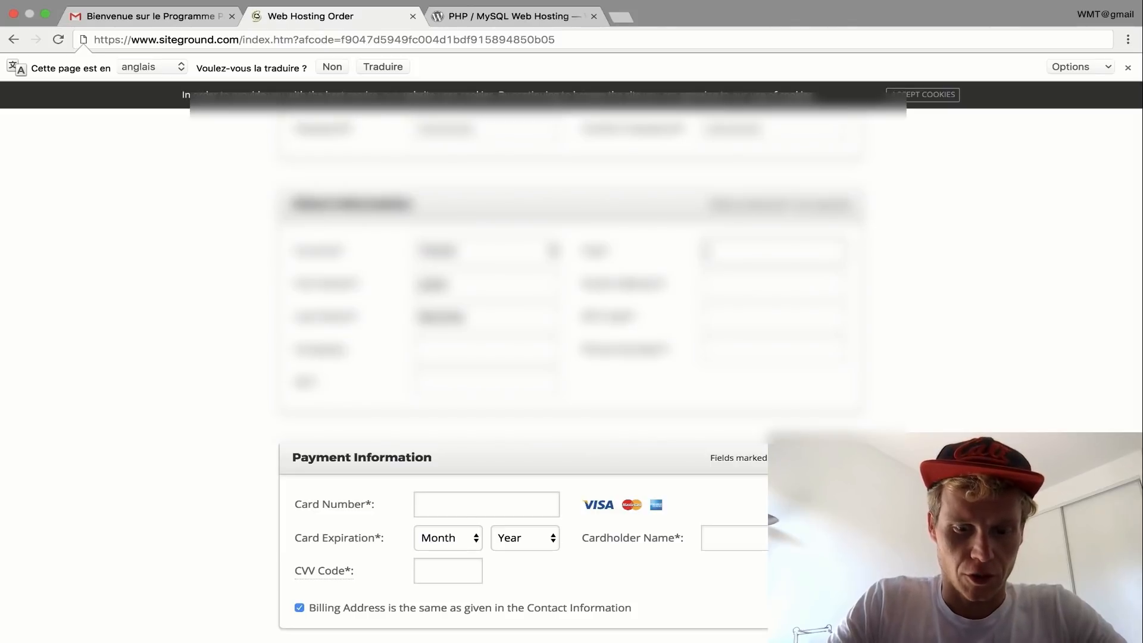
text(Bordeaux)
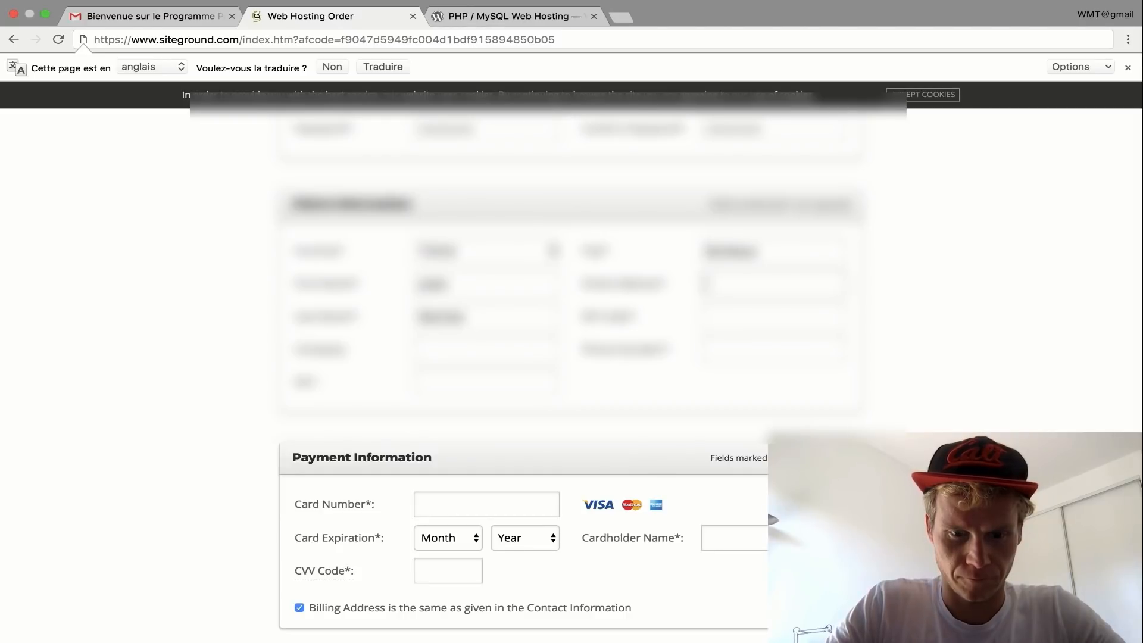
text([obscured])
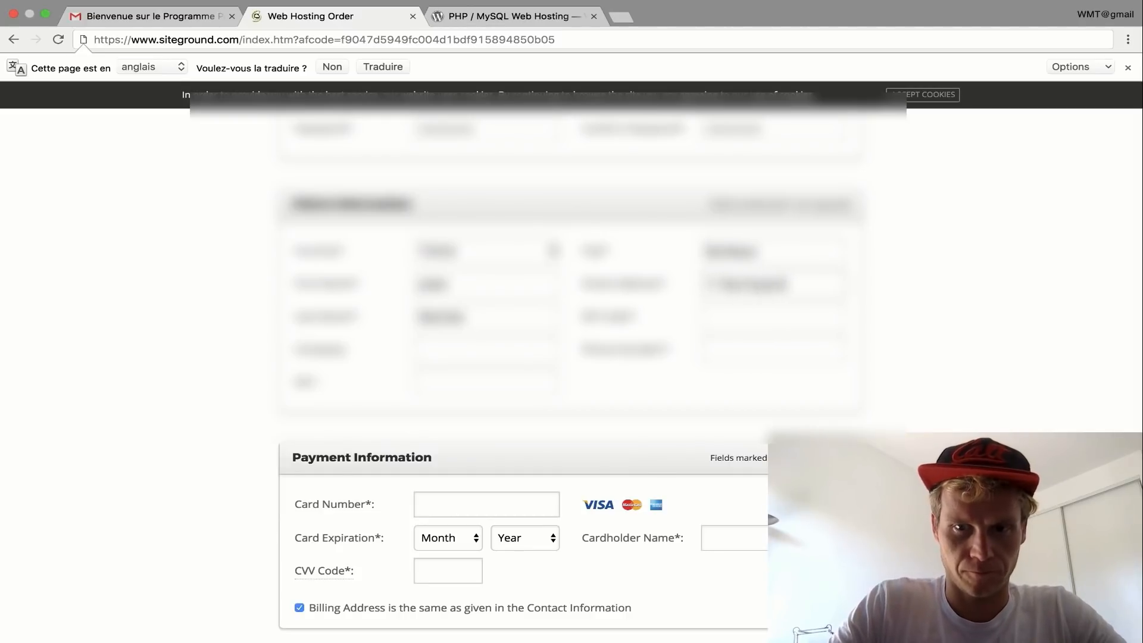
- Enter the client's ZIP code and phone number, then move on toward Payment Information
click(722, 324)
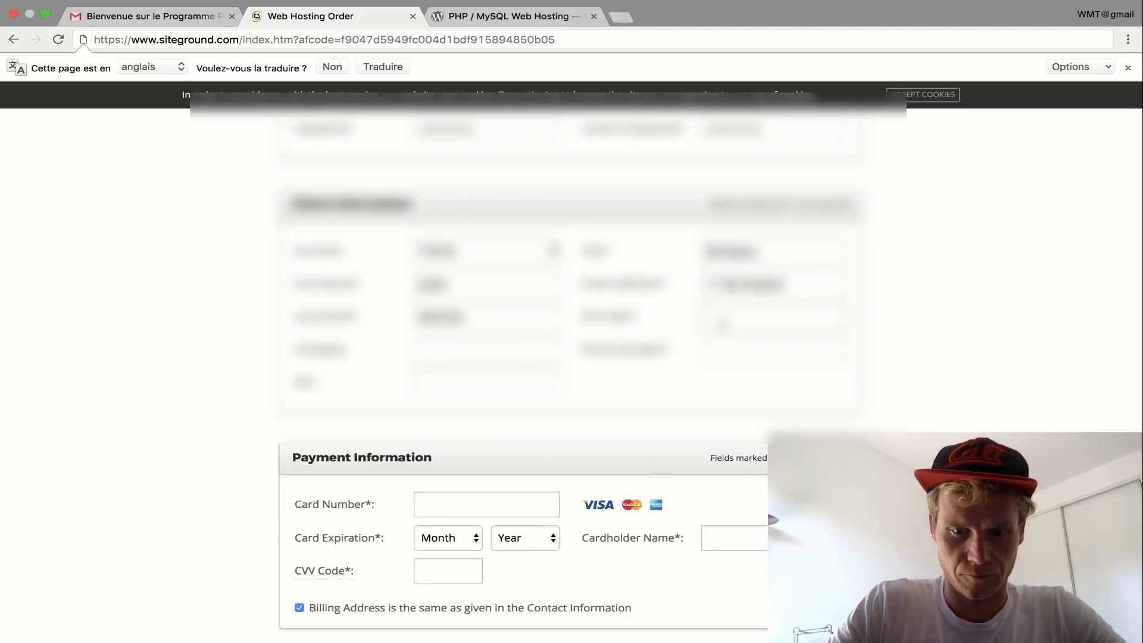
text([obscured])
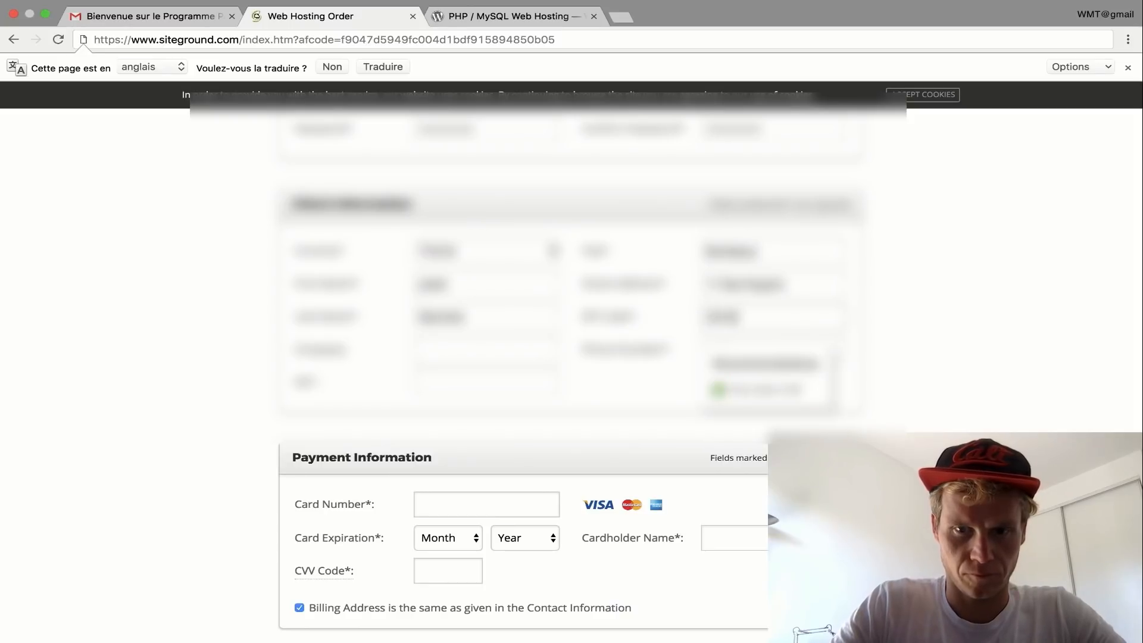
key(Tab)
text([obscured])
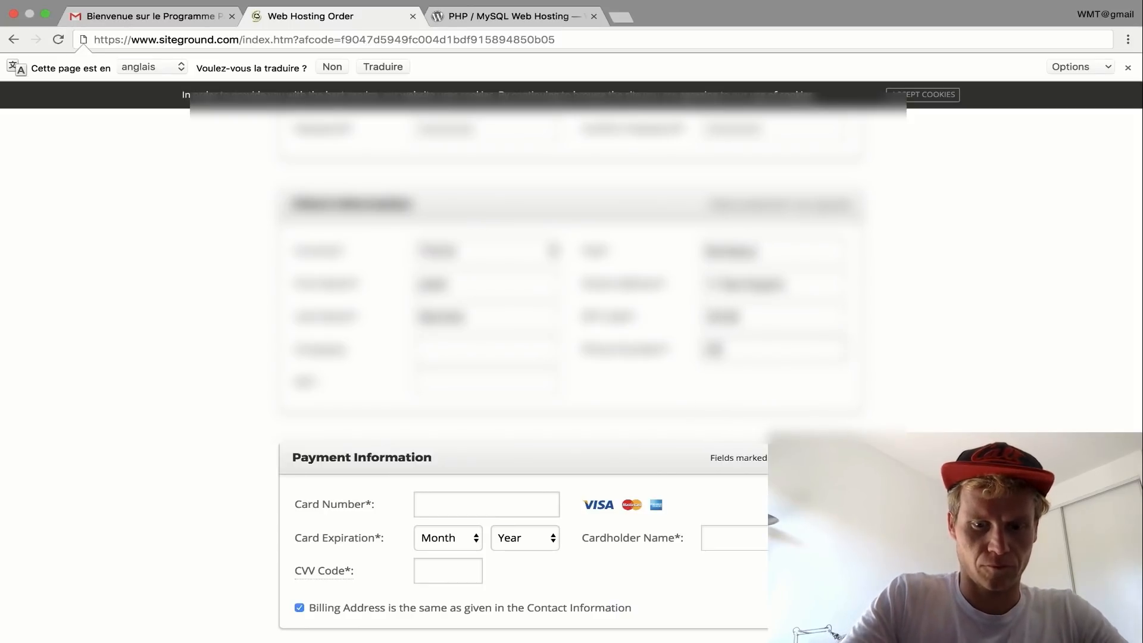
text([obscured])
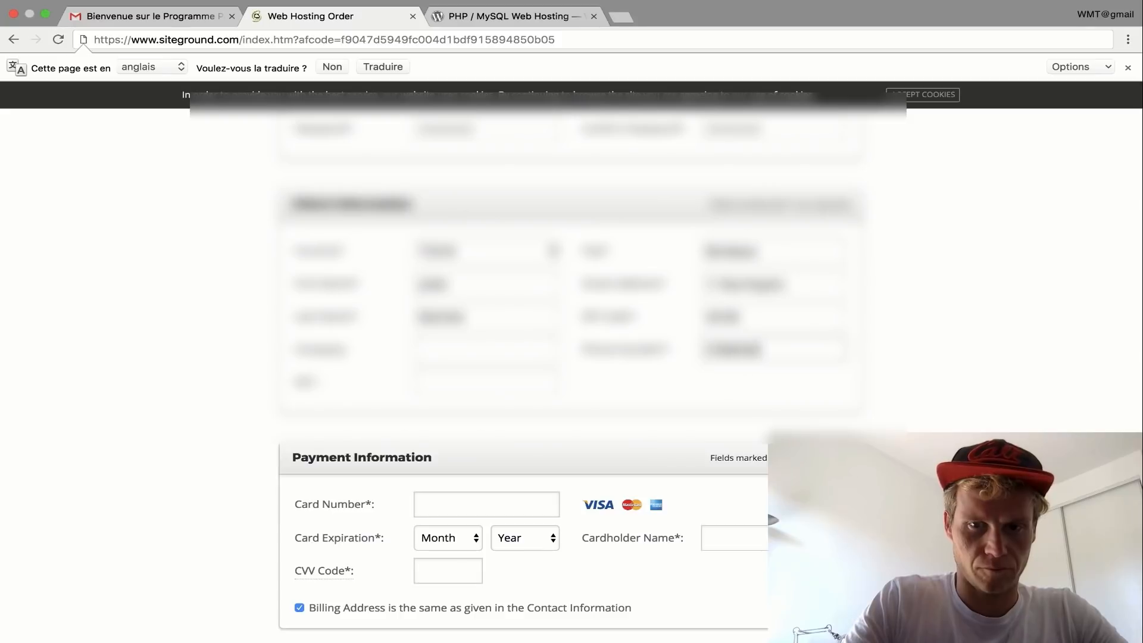
scroll(571, 357, down, 3)
scroll(697, 286, down, 5)
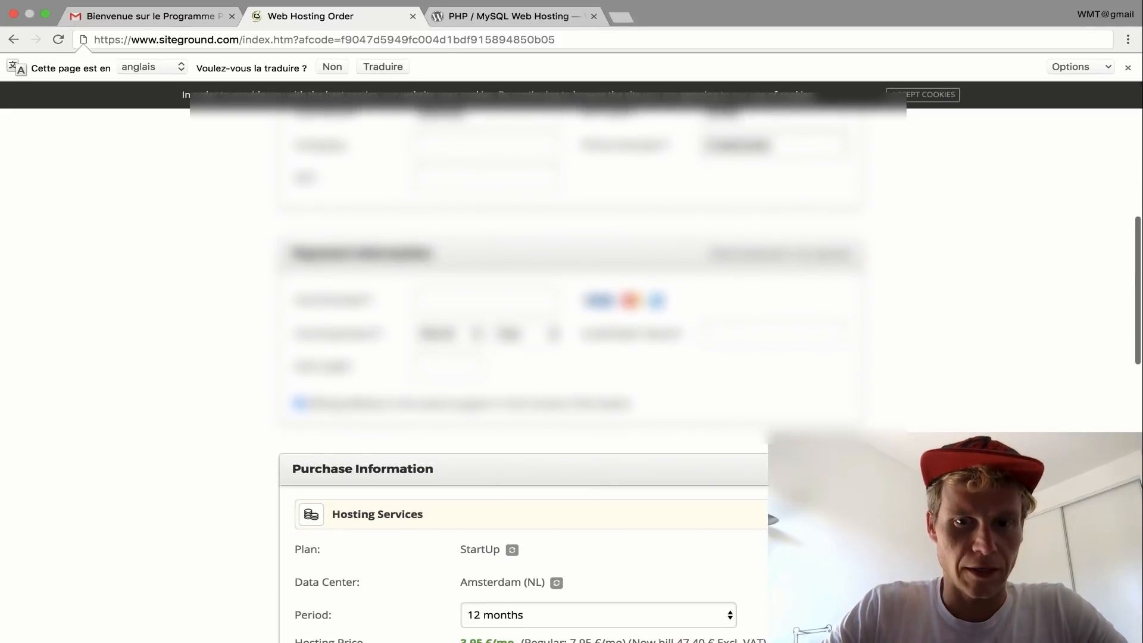
- Fill Payment Information with the card number, expiry month and year, CVV and cardholder name
scroll(697, 257, down, 1)
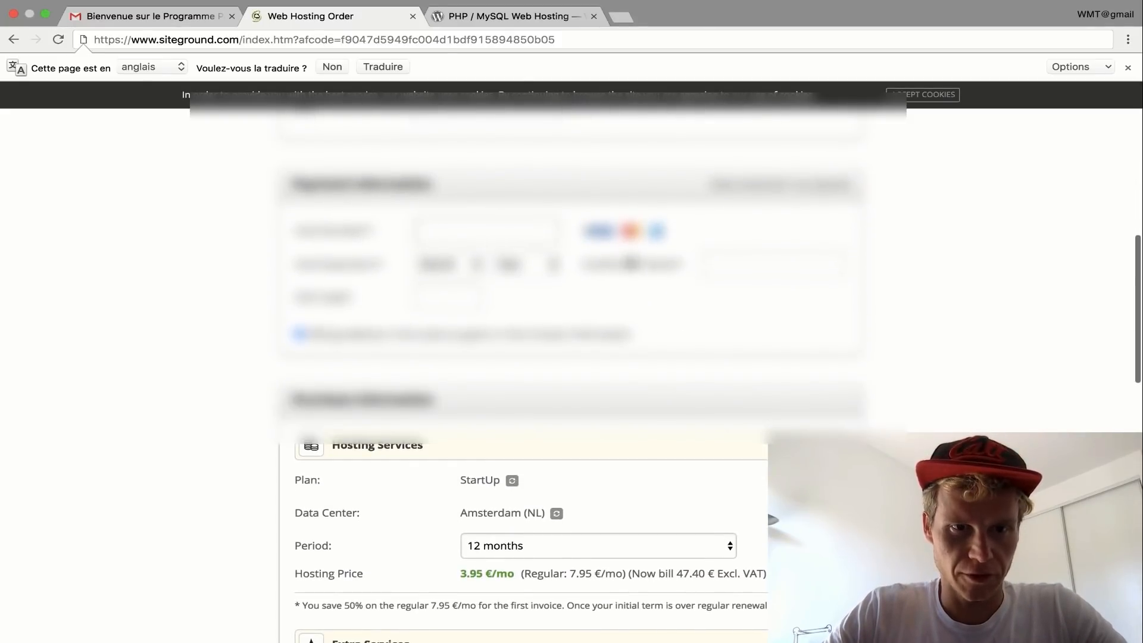
click(502, 231)
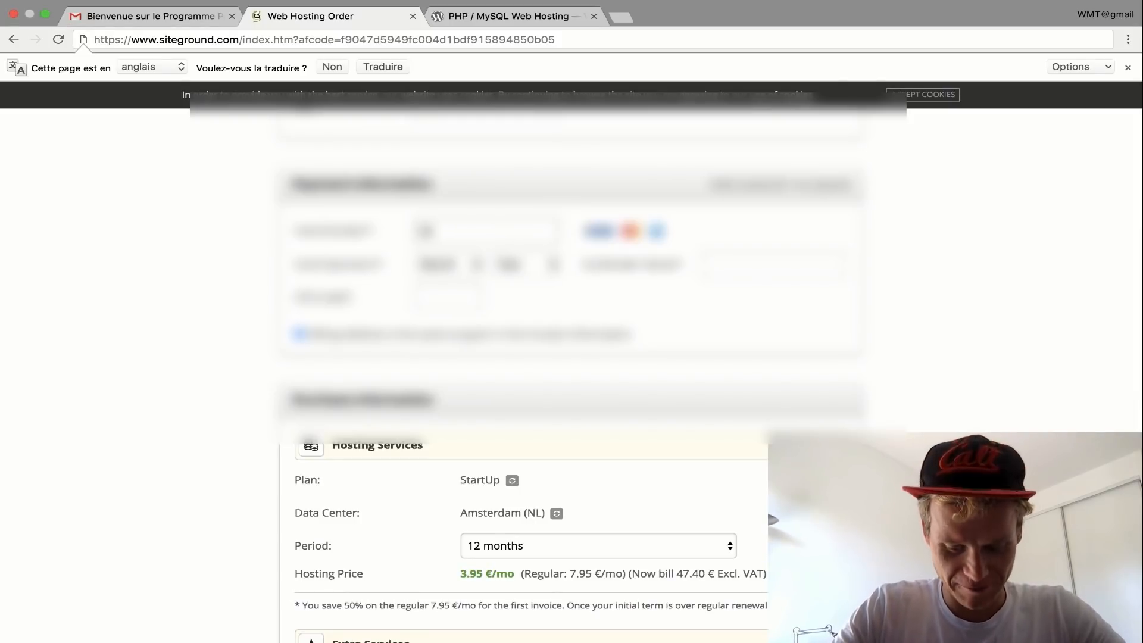
text(•••••••)
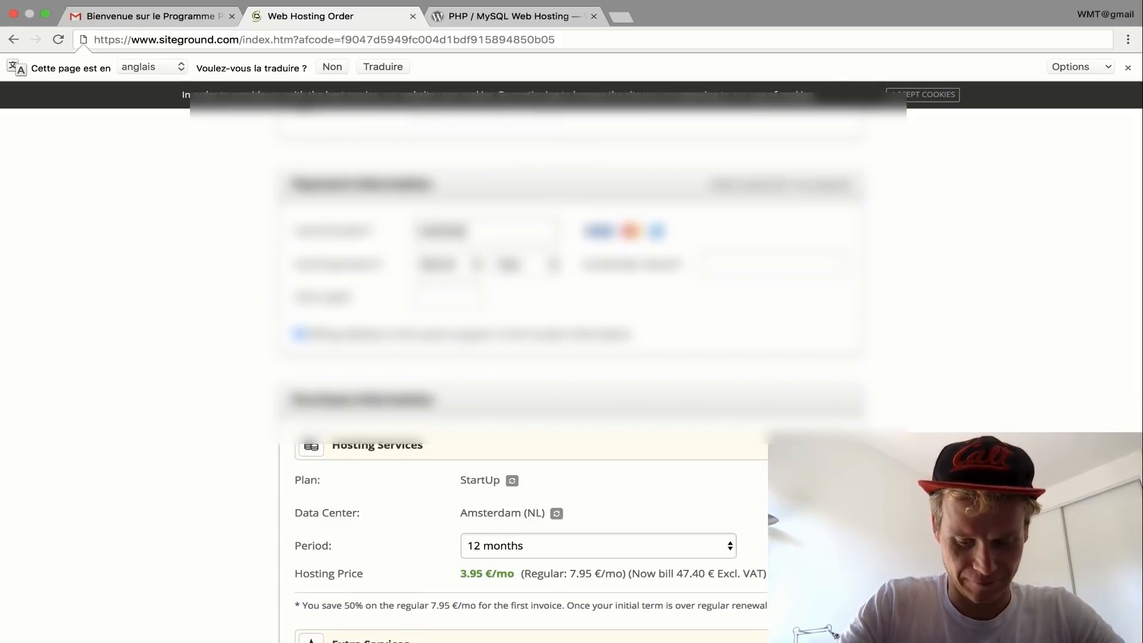
text(••••••)
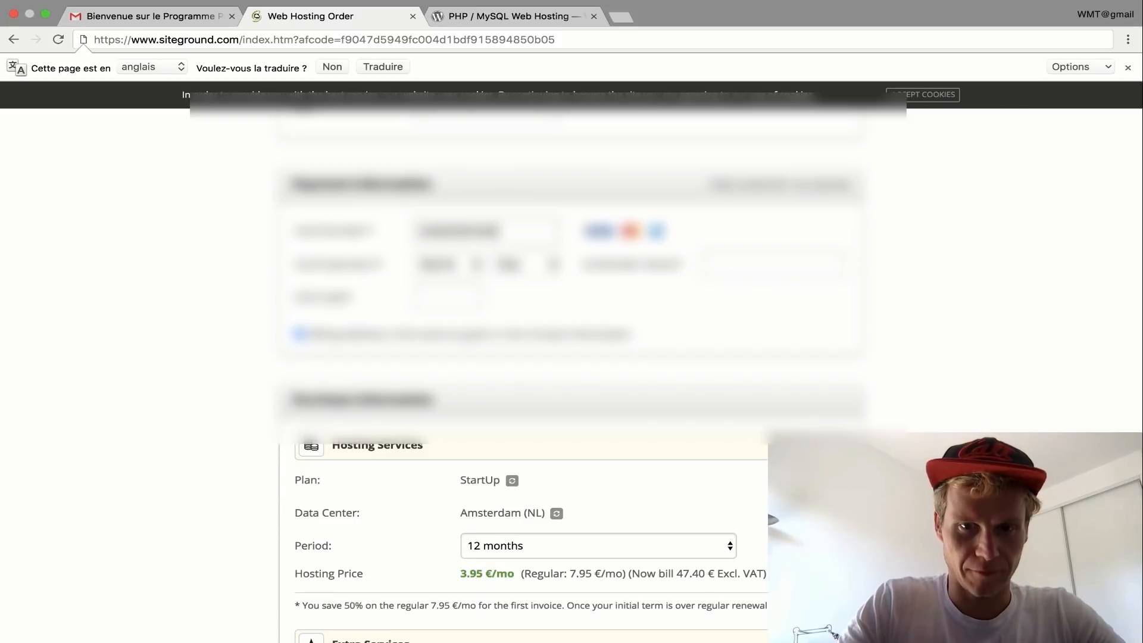
text(••••)
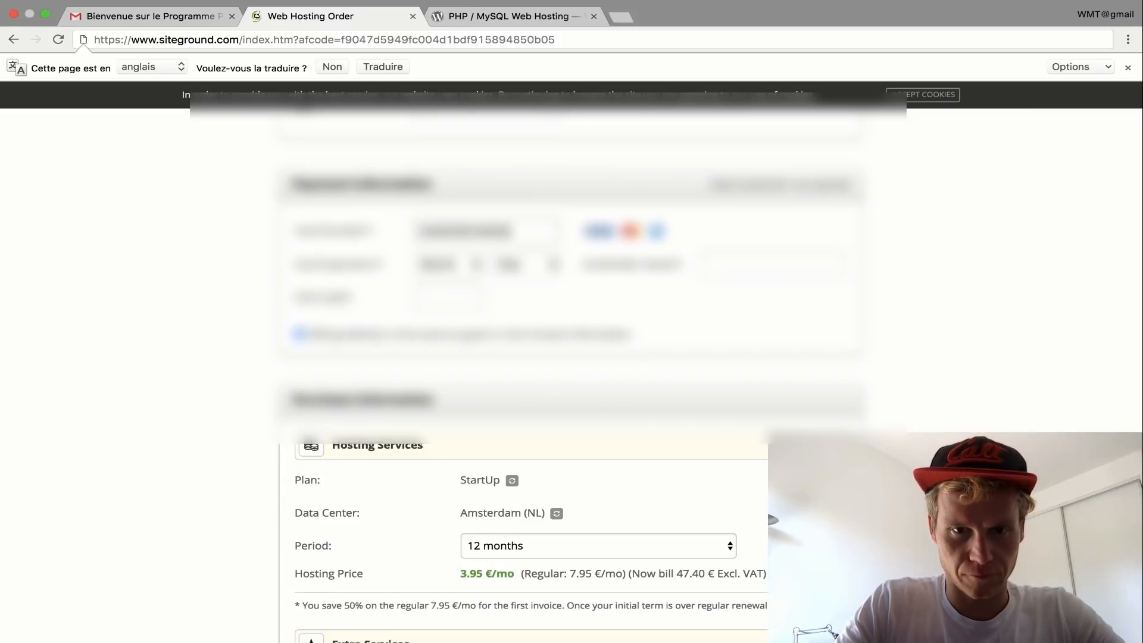
click(450, 268)
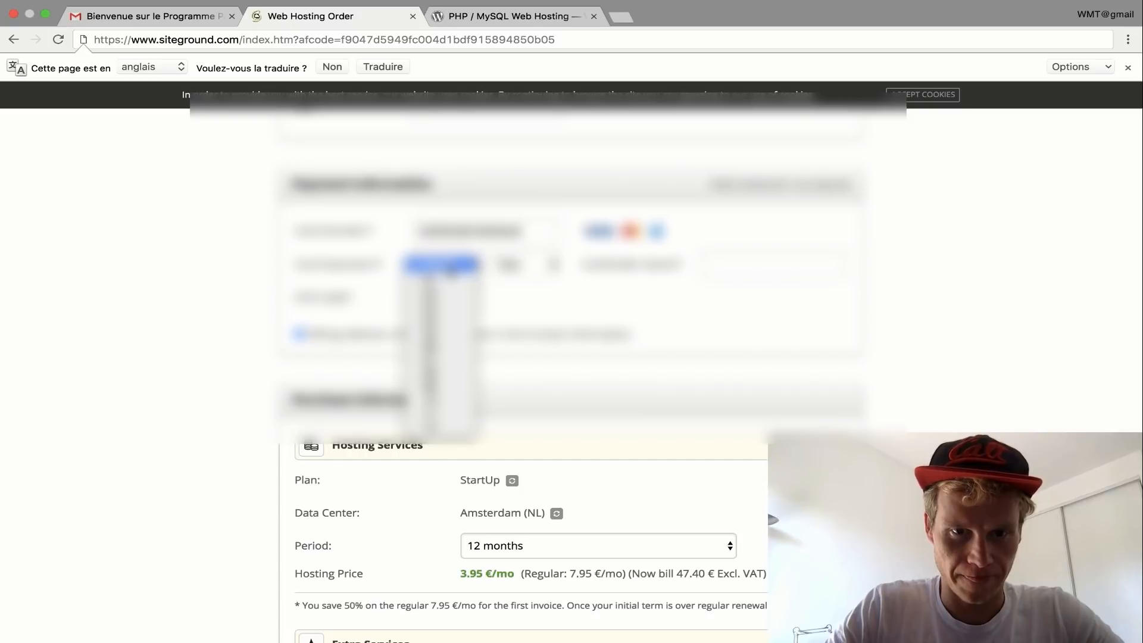
click(440, 387)
click(524, 264)
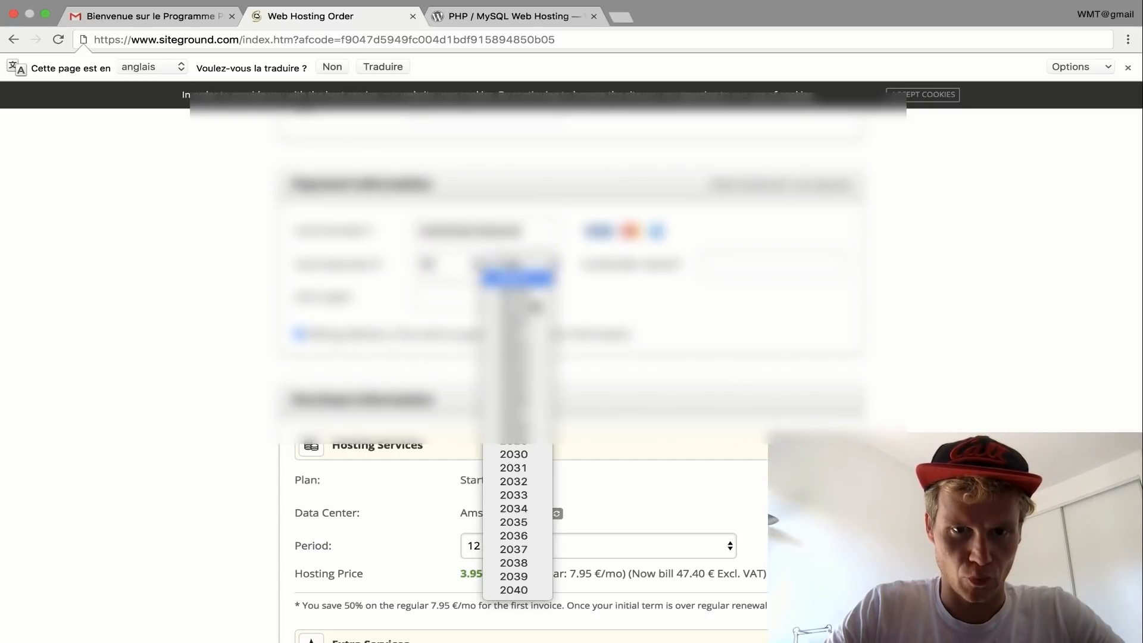
click(476, 322)
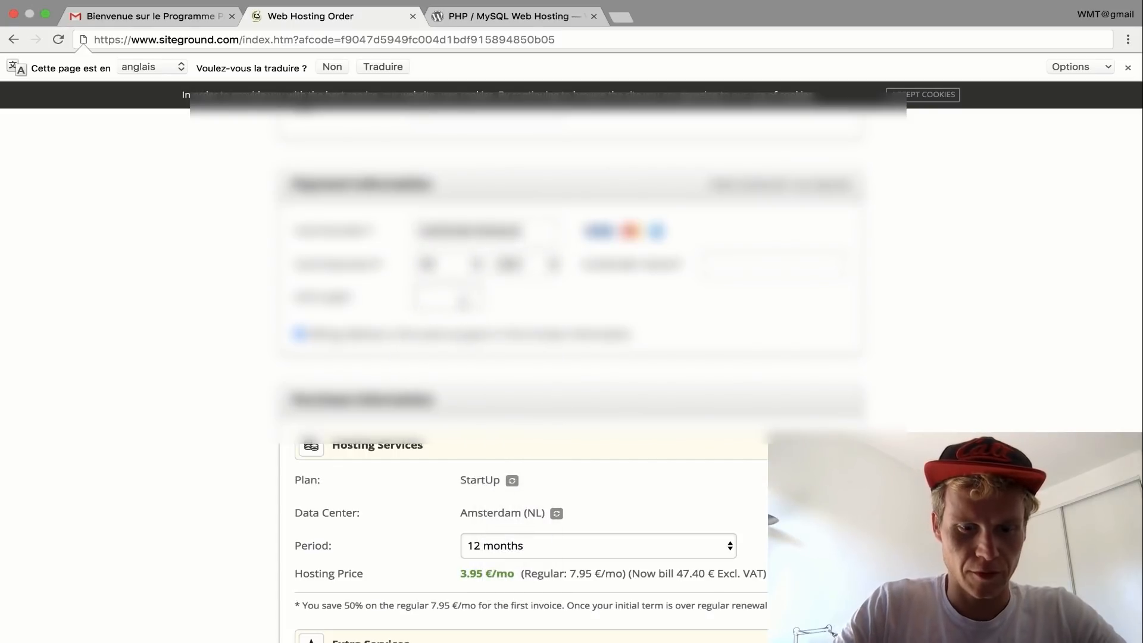
text(•••)
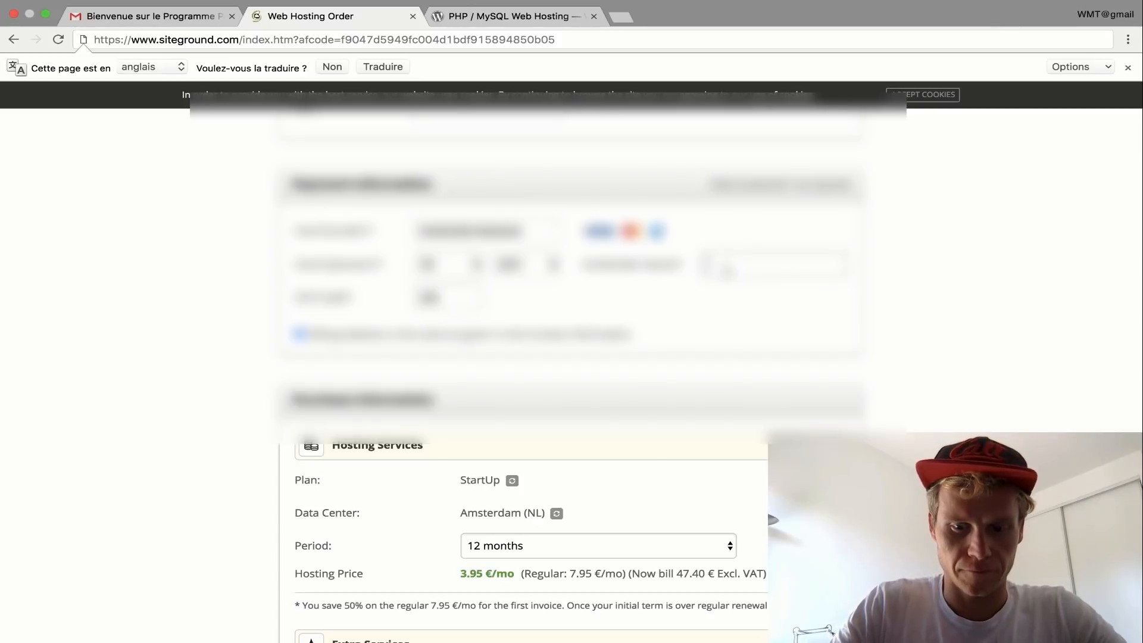
text(•••• •••••••)
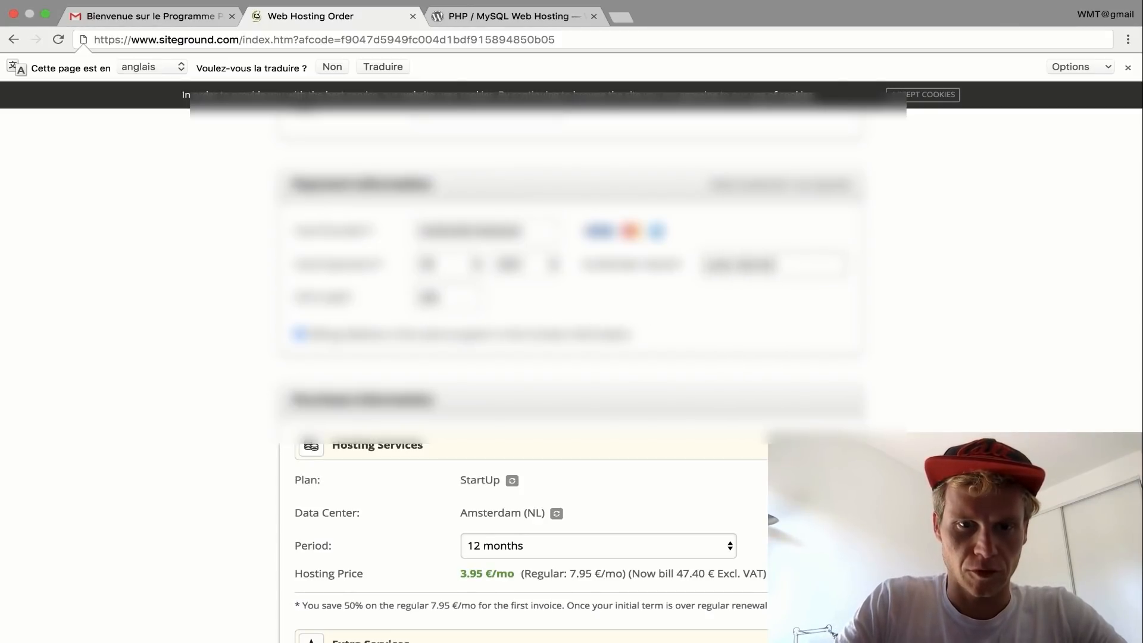
text(•)
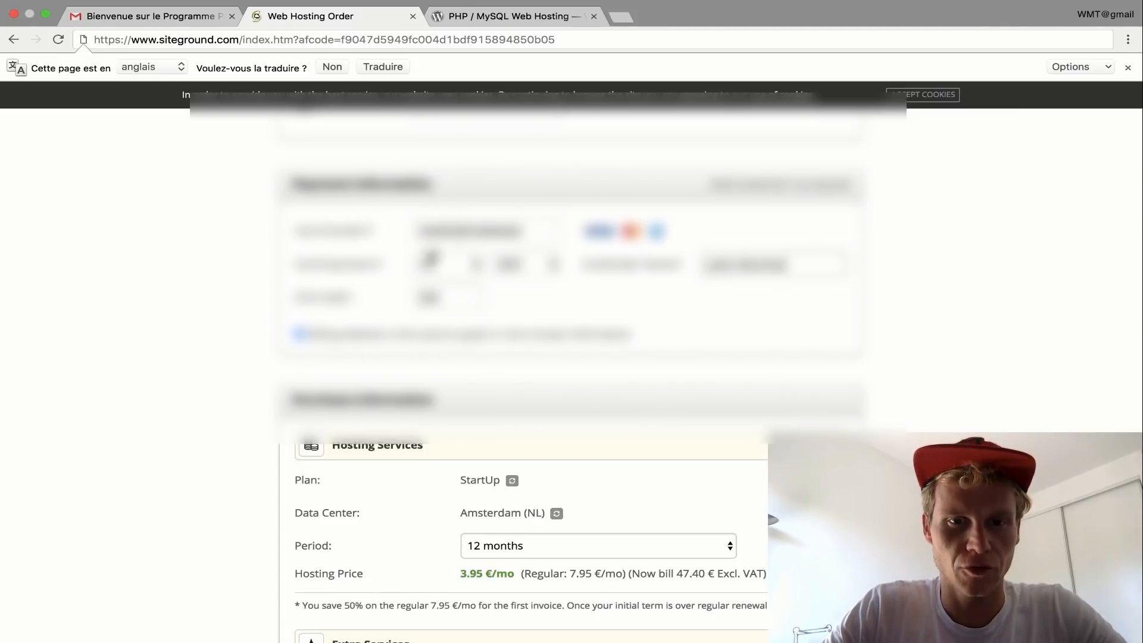
scroll(533, 279, down, 5)
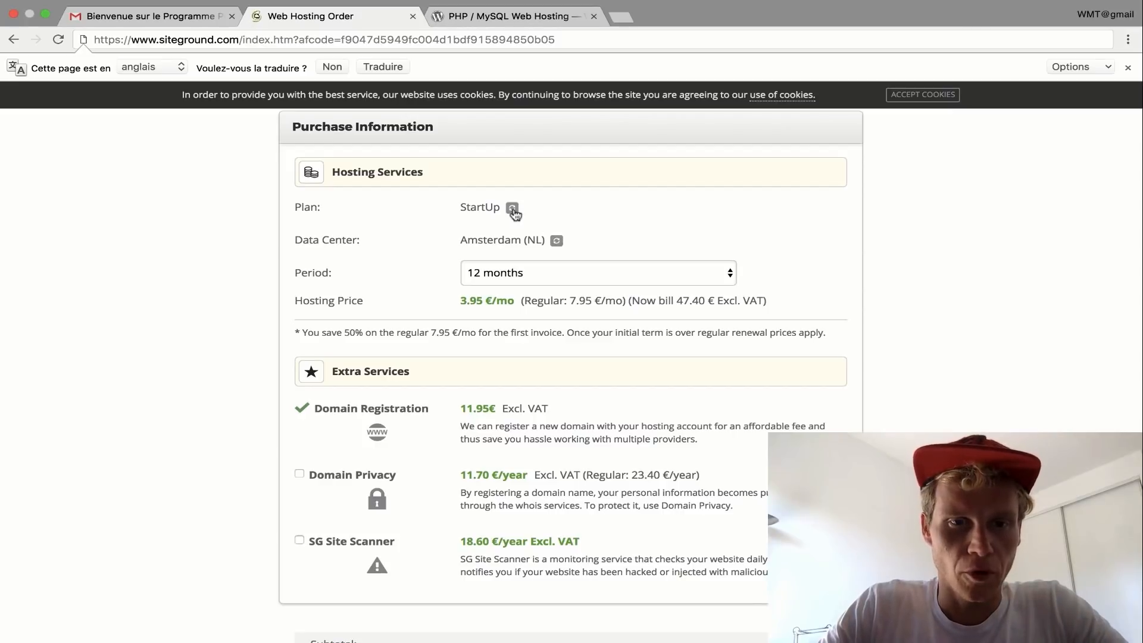
- Keep the 12-month billing period for the StartUp hosting plan
click(513, 272)
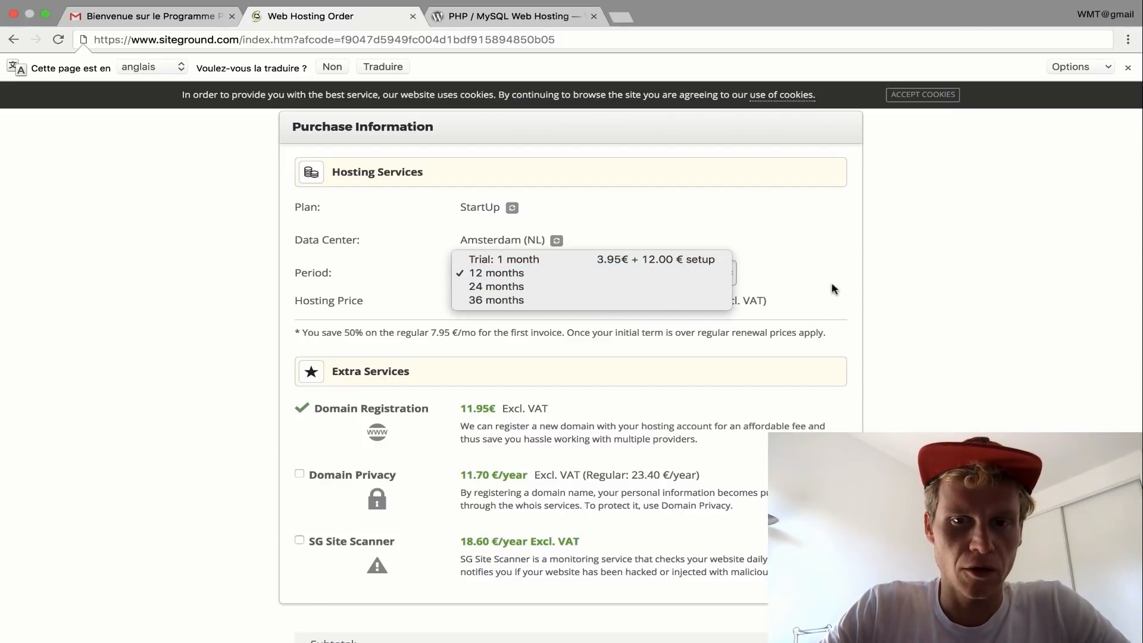
click(808, 264)
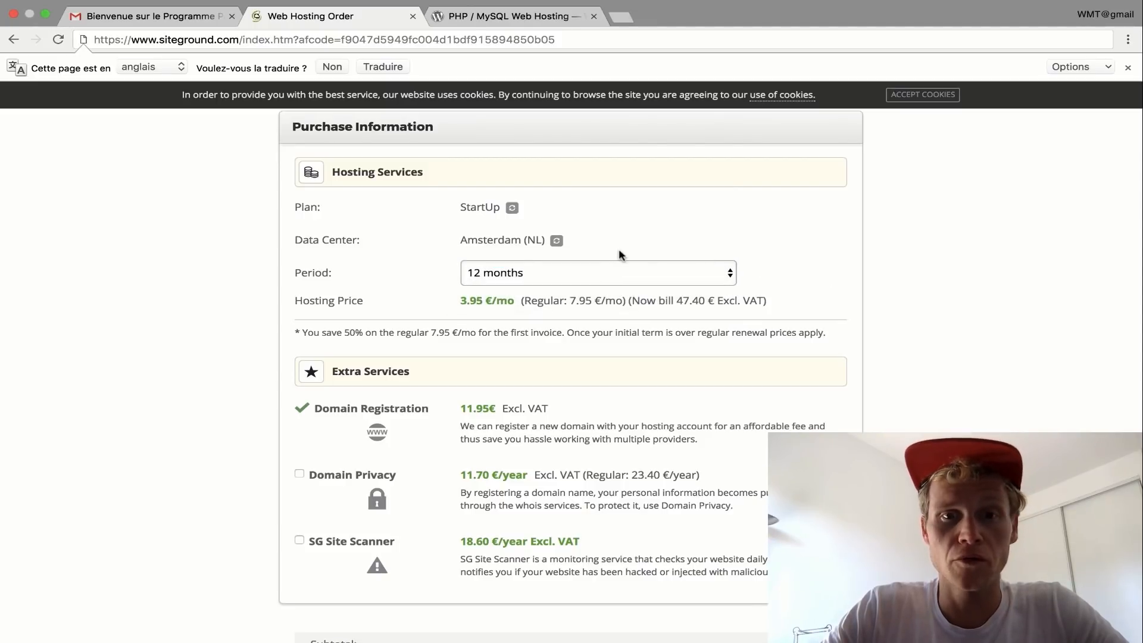
scroll(619, 255, down, 2)
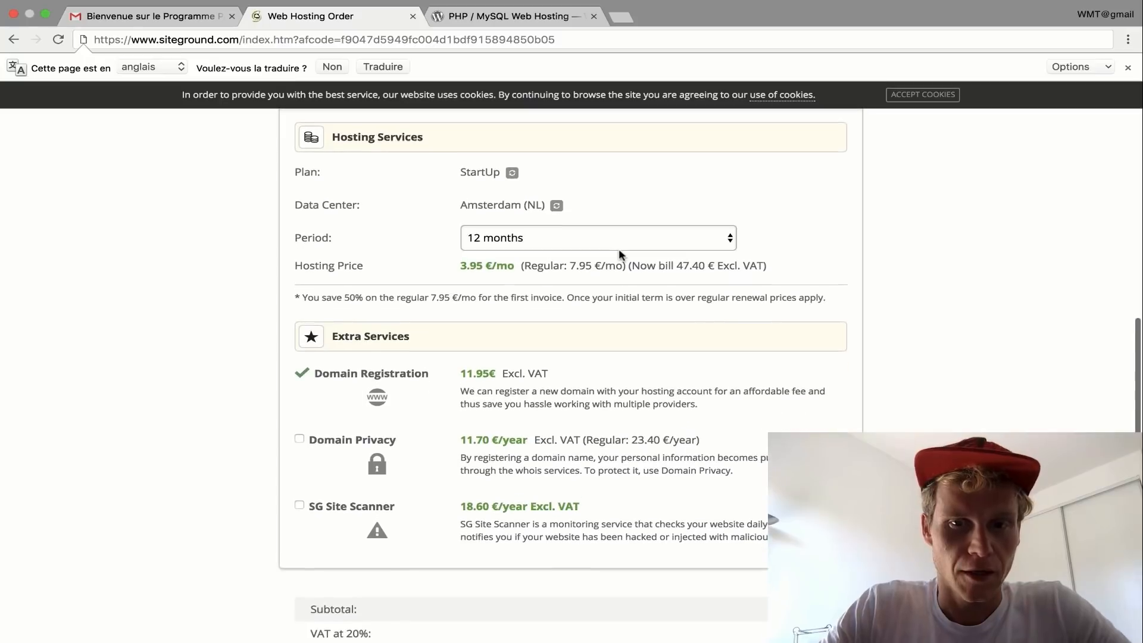
scroll(619, 250, up, 1)
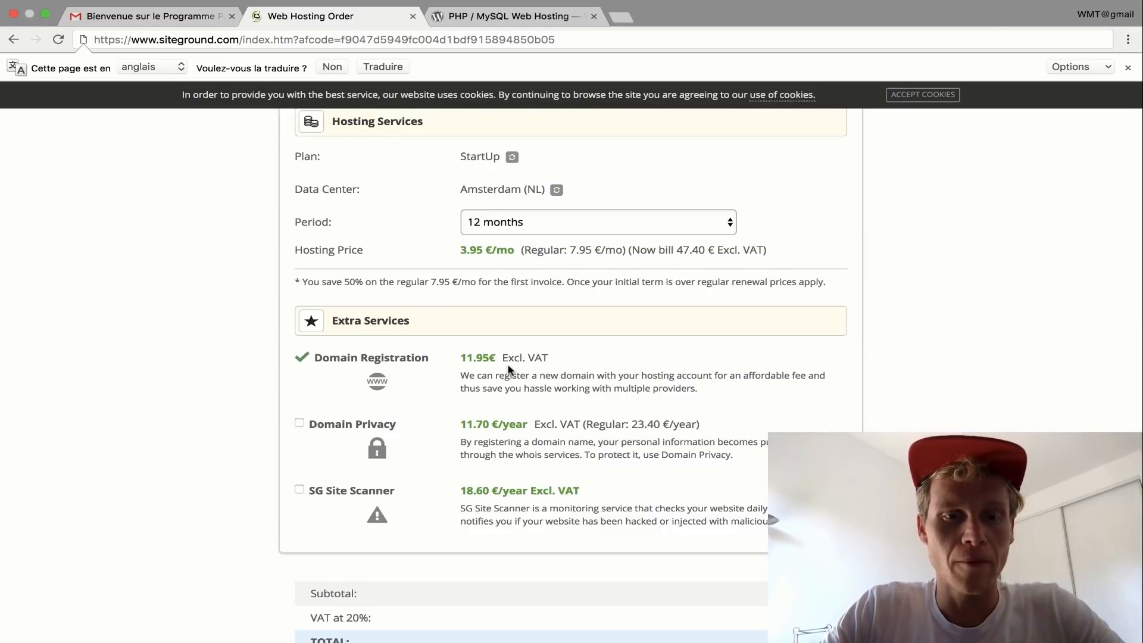
scroll(508, 369, down, 3)
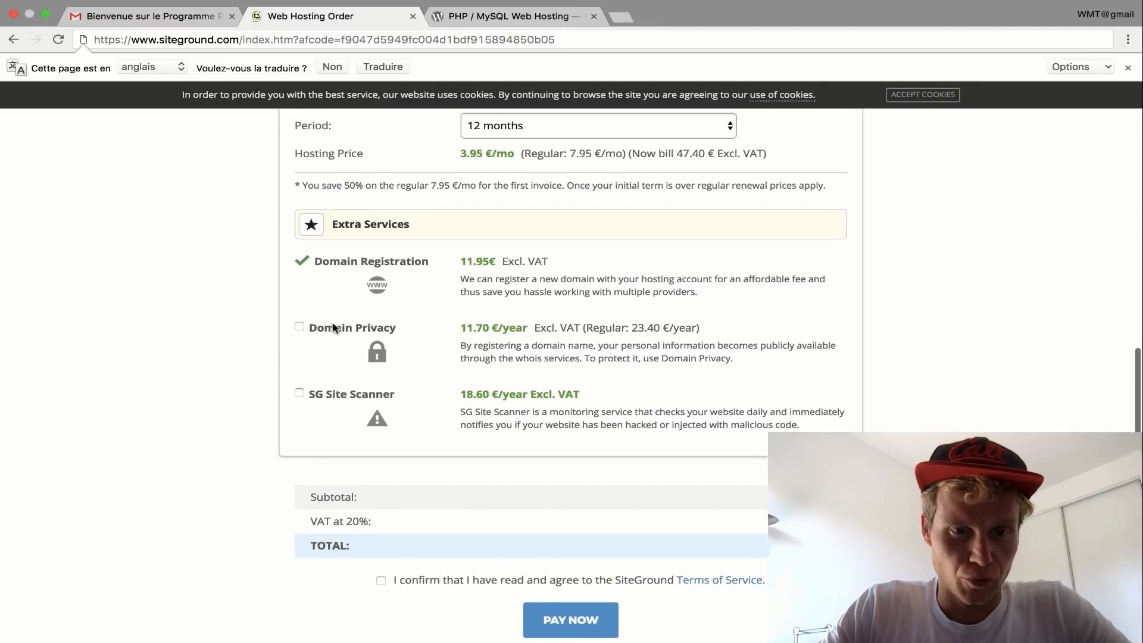
scroll(524, 391, down, 4)
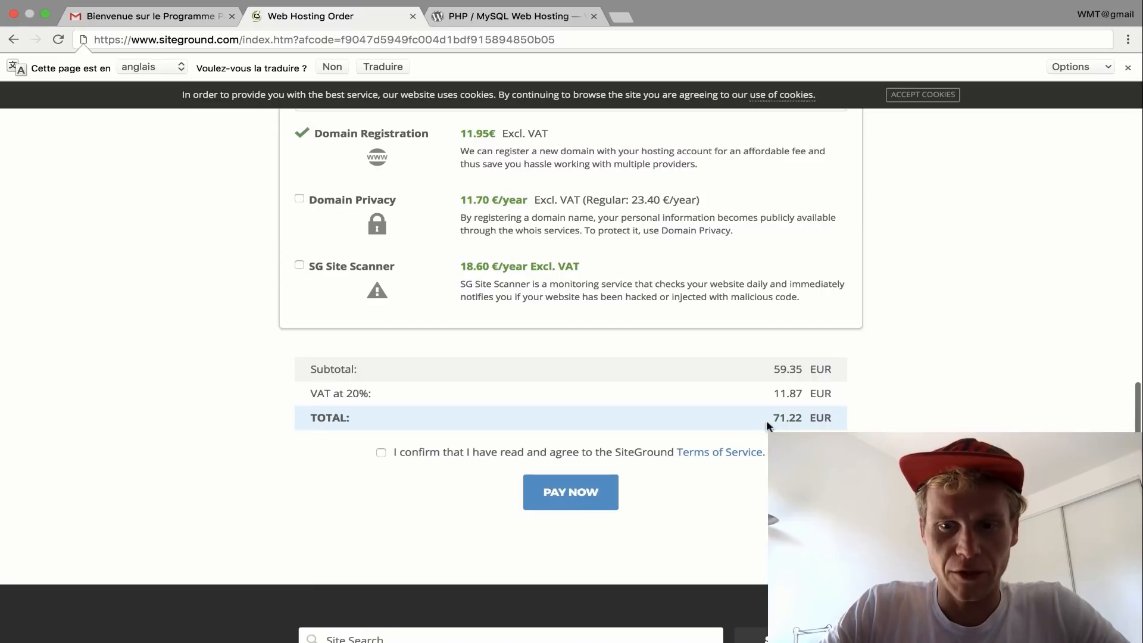
- Accept the Terms of Service and pay the 71.22 EUR hosting order
click(381, 453)
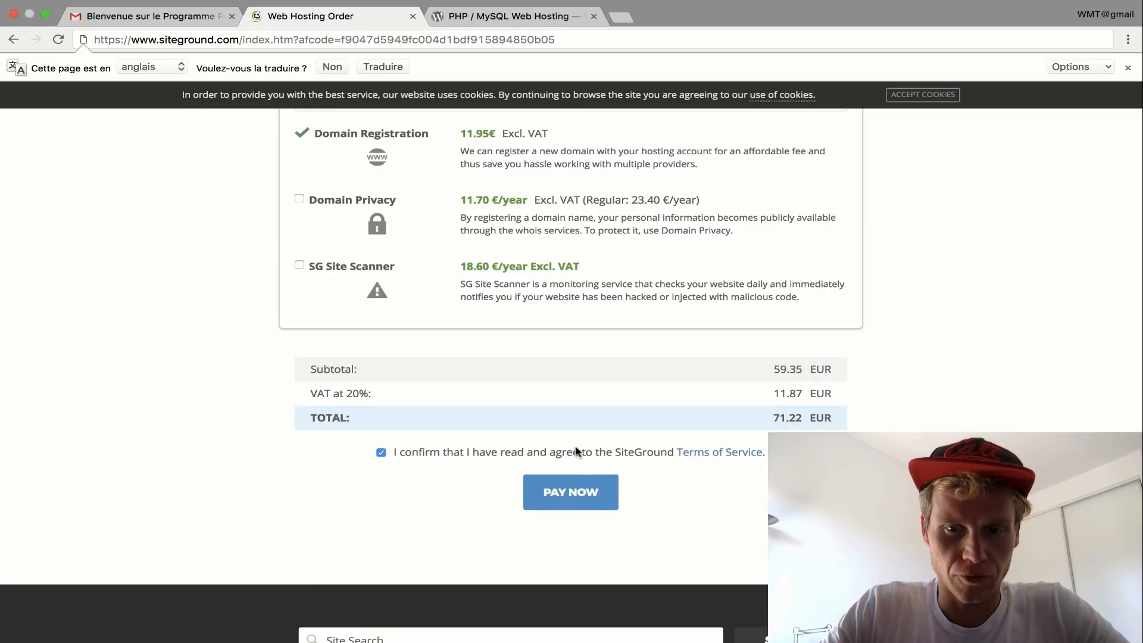
scroll(576, 453, up, 1)
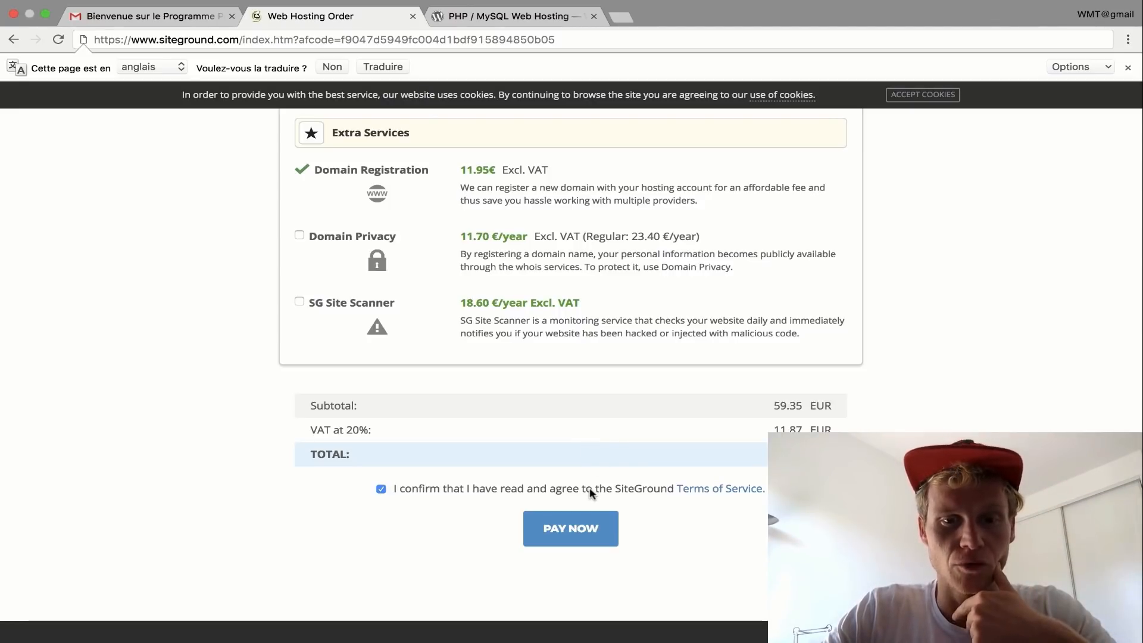
scroll(591, 493, down, 1)
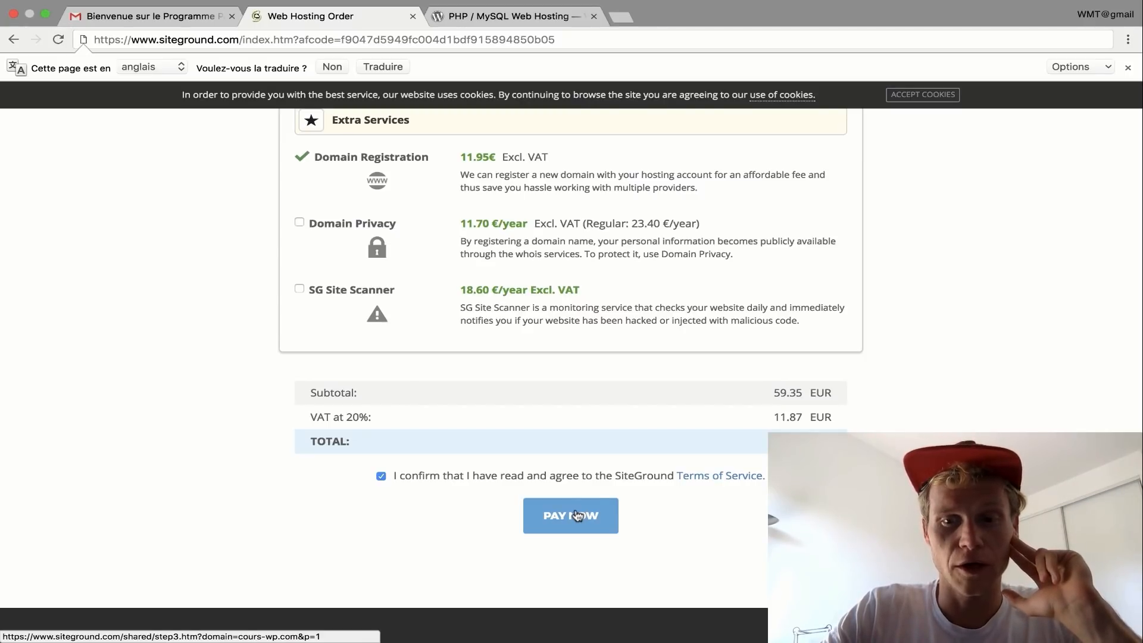
click(577, 514)
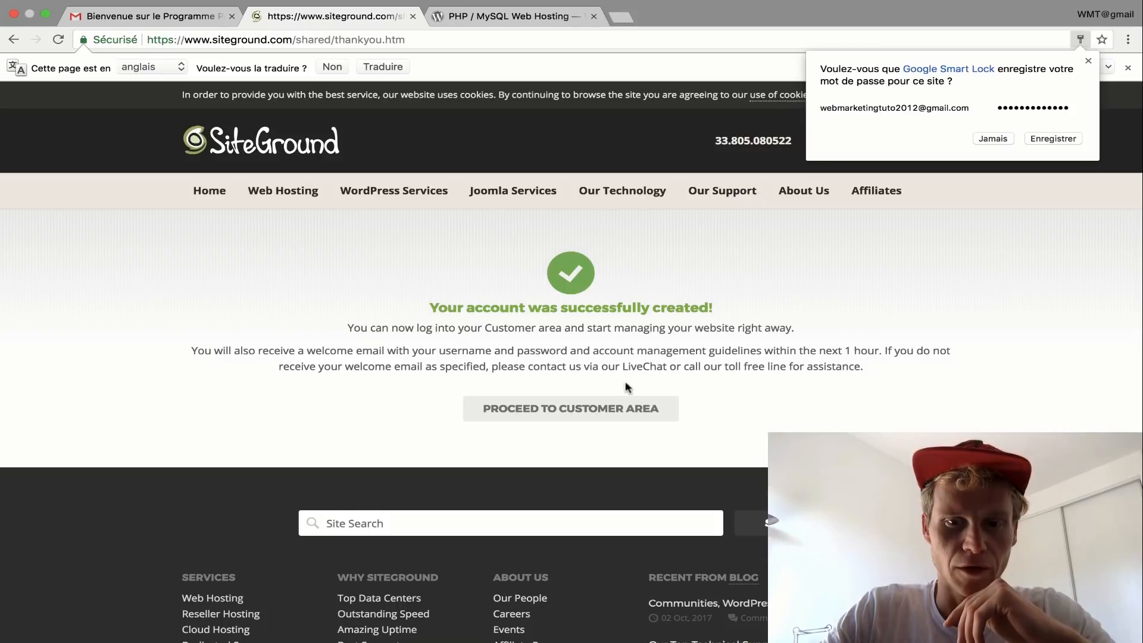
- Dismiss the save-password prompt, enter the customer area and start a new website at cours-wp.com
click(577, 413)
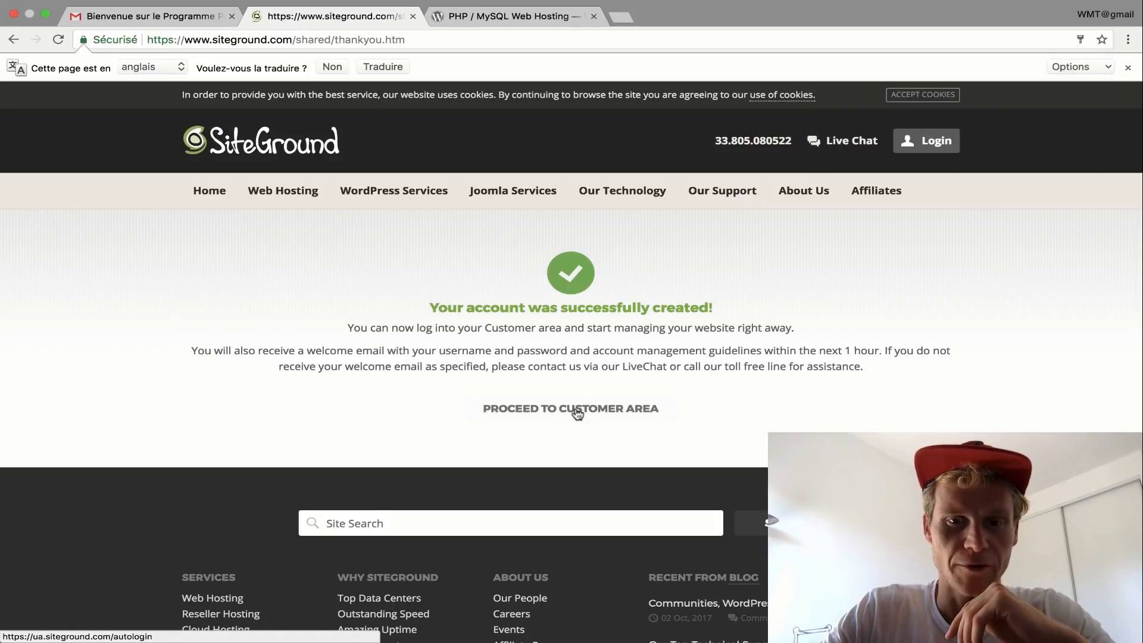
click(578, 413)
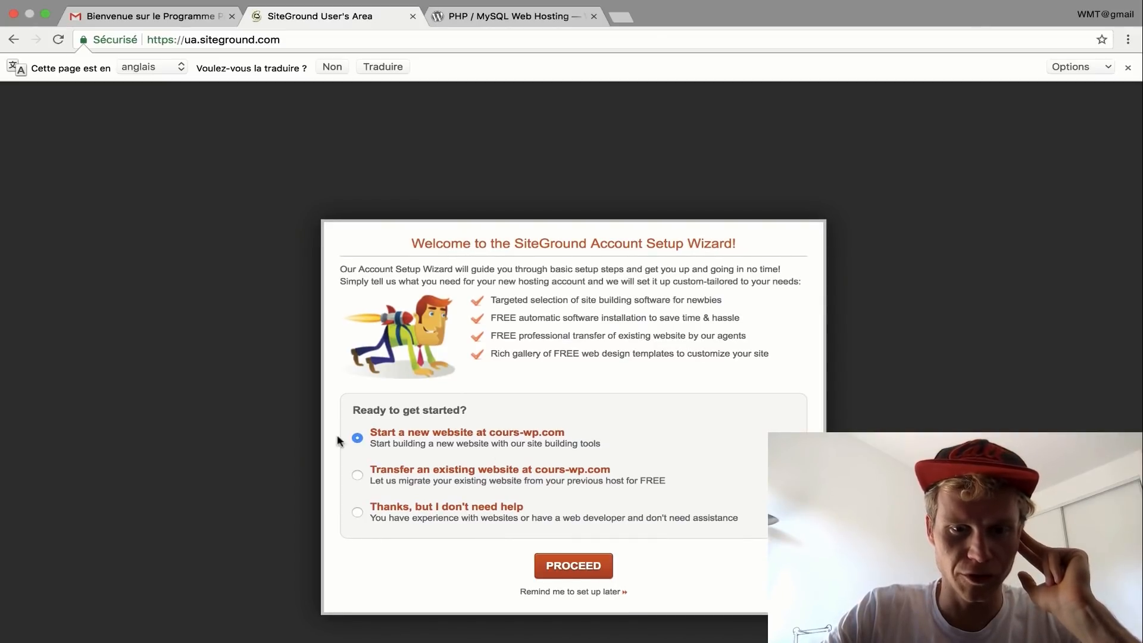
click(582, 564)
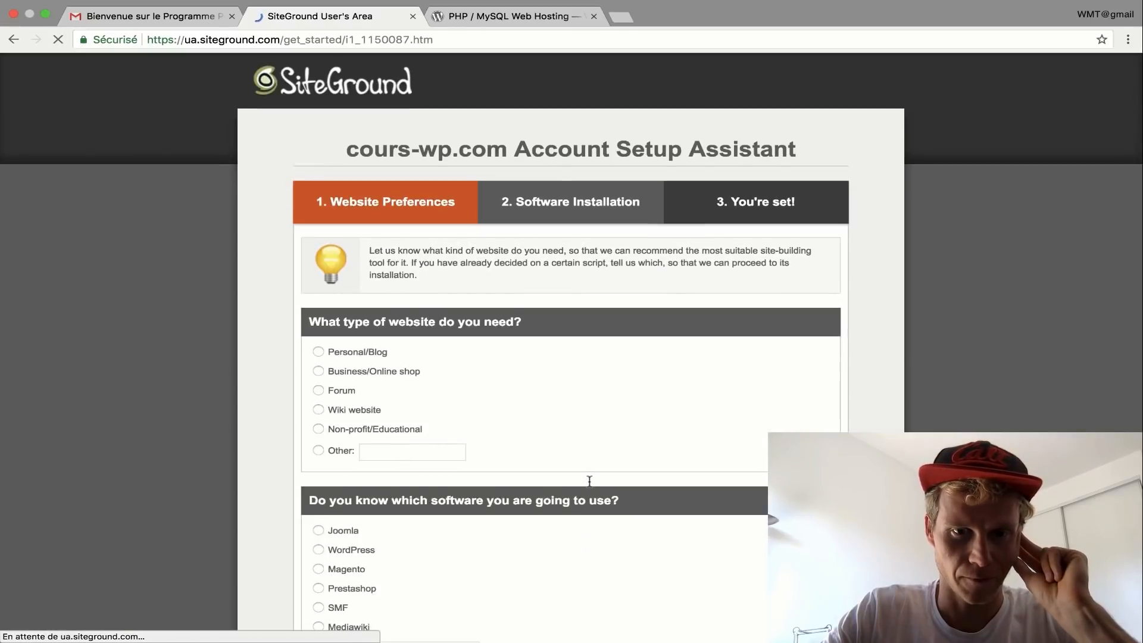
- Choose WordPress with a Business/Online shop site type and continue to Software Installation
scroll(589, 481, down, 2)
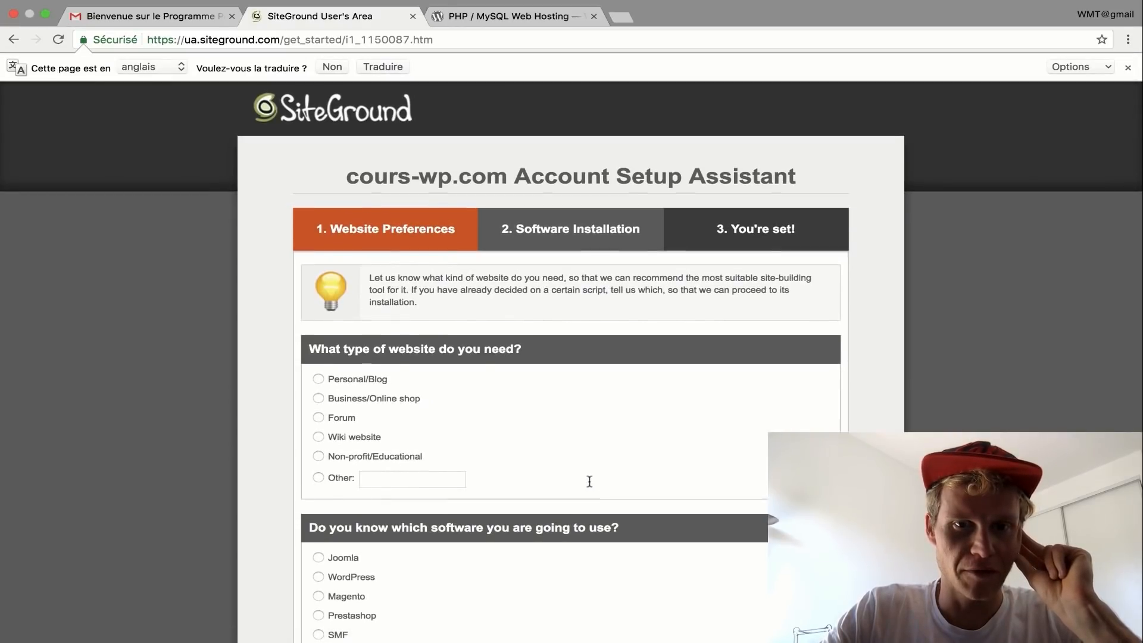
scroll(589, 481, down, 5)
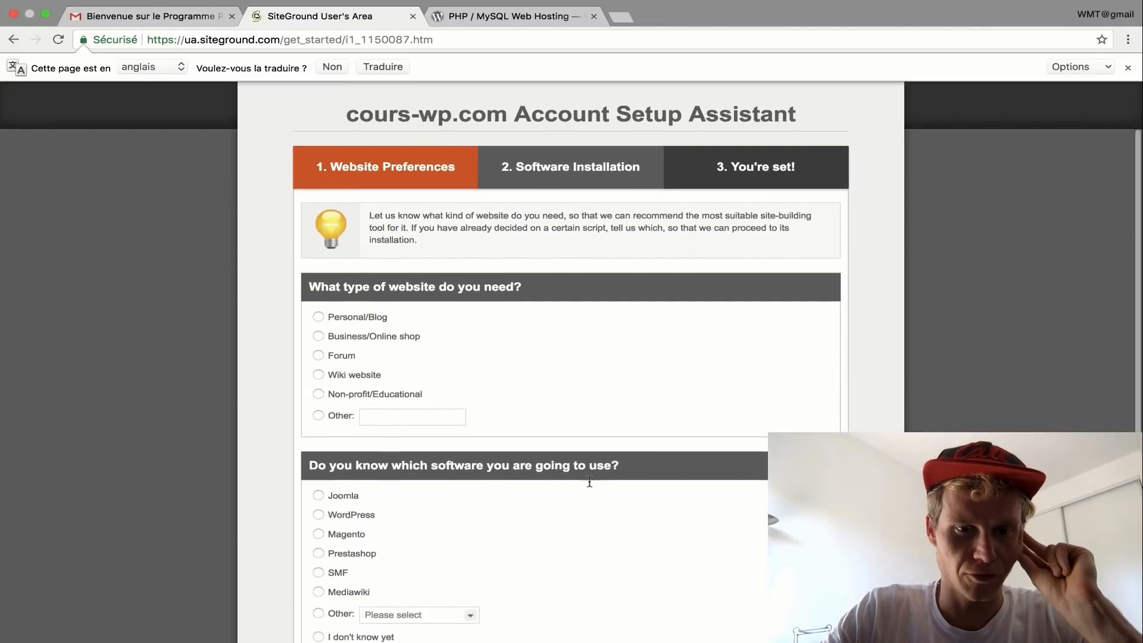
click(318, 386)
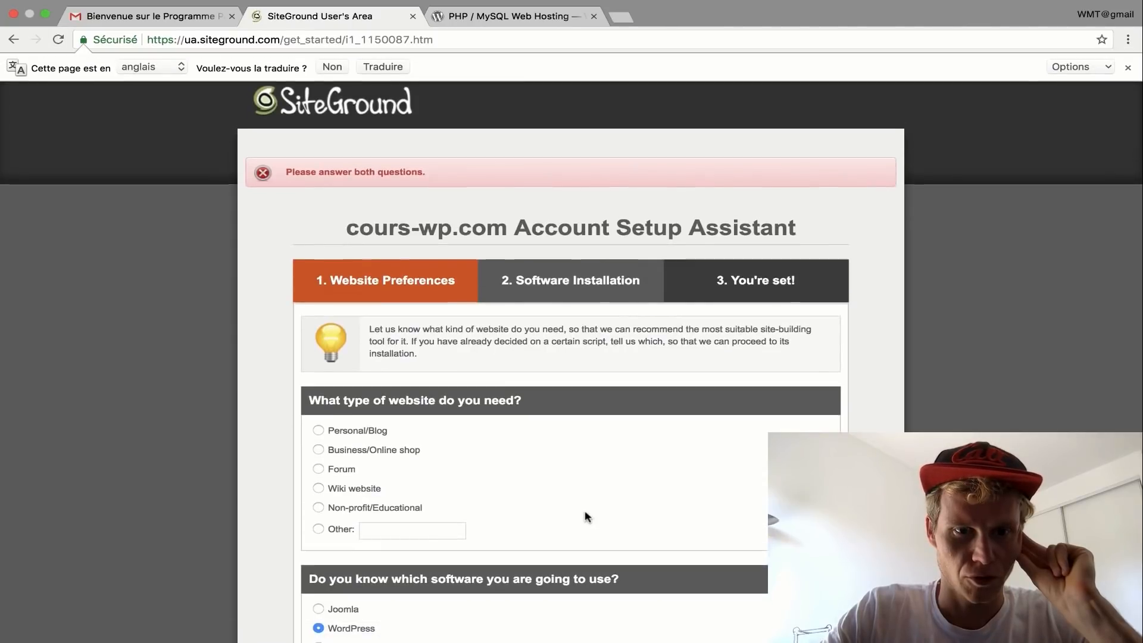
scroll(587, 517, down, 5)
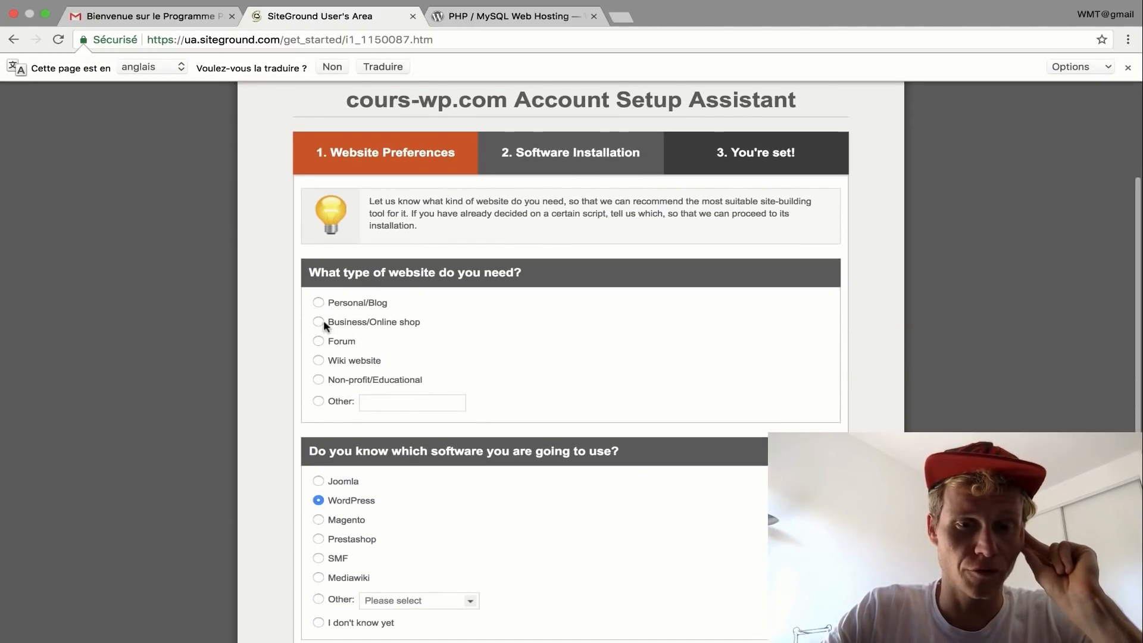
click(319, 322)
scroll(506, 362, down, 4)
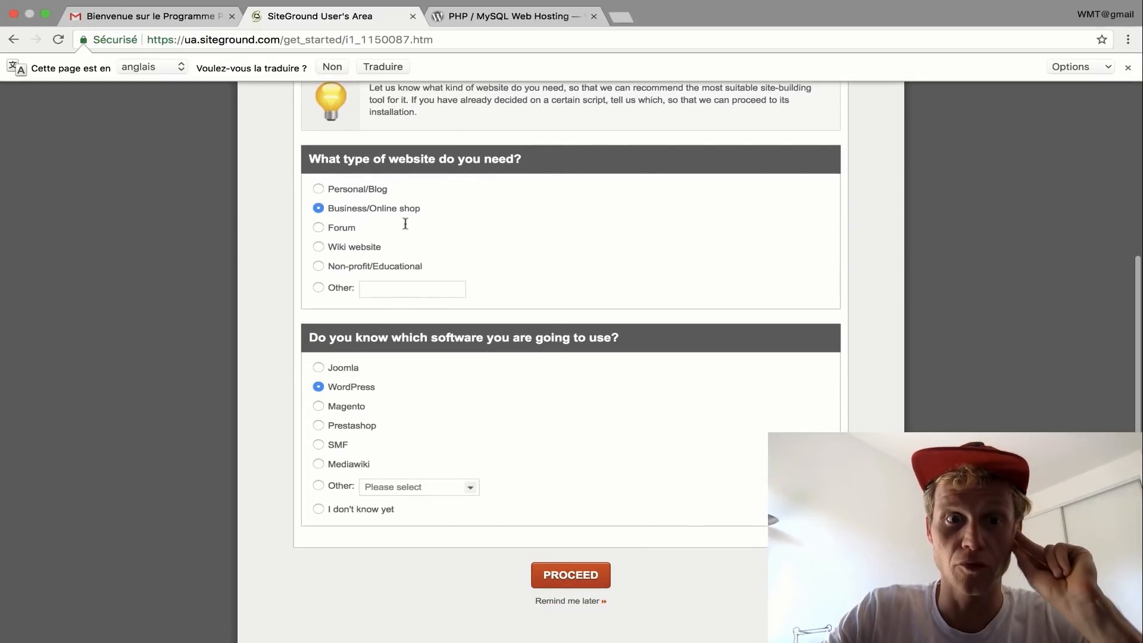
click(571, 573)
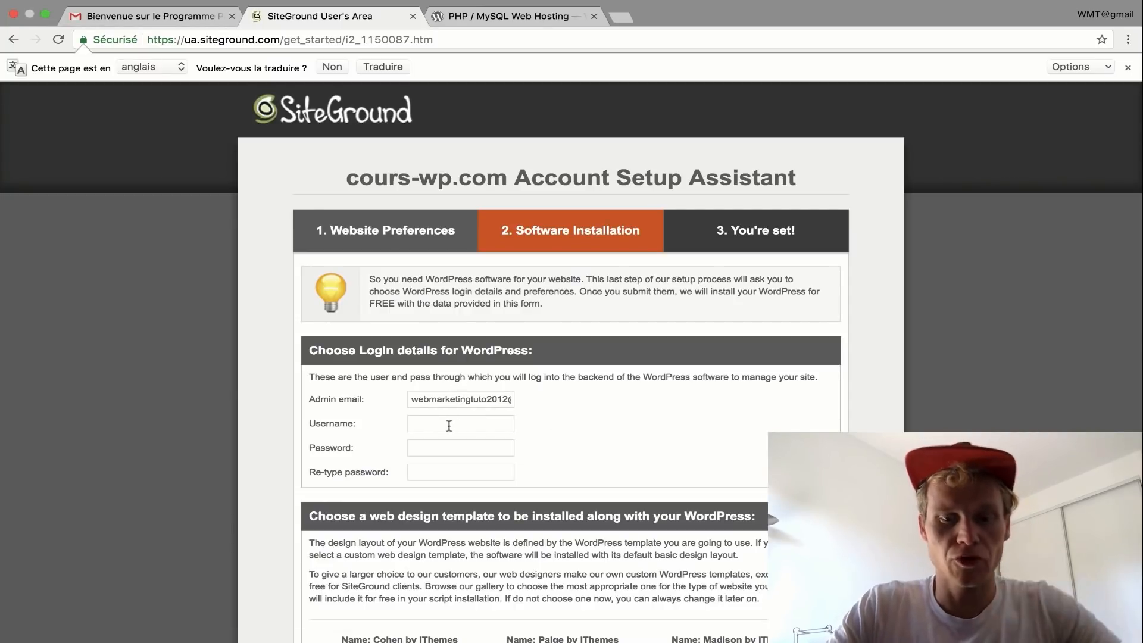
- Enter a WordPress admin username and password, confirm the password and submit
text(Julien)
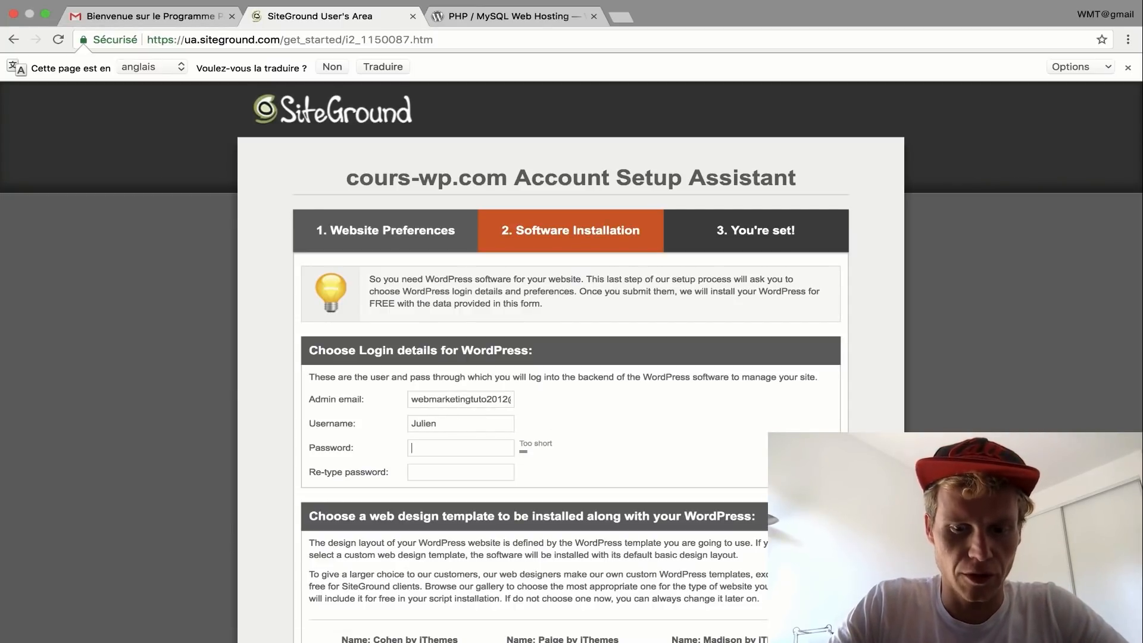
text(••••••••••••••)
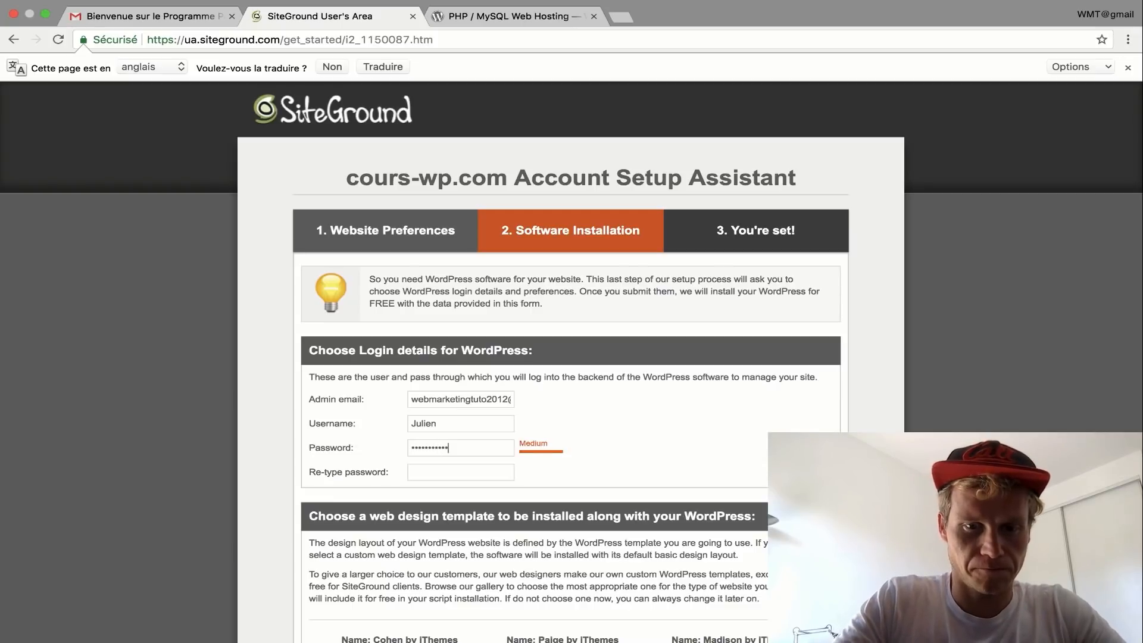
key(Tab)
text(••••••••••••••)
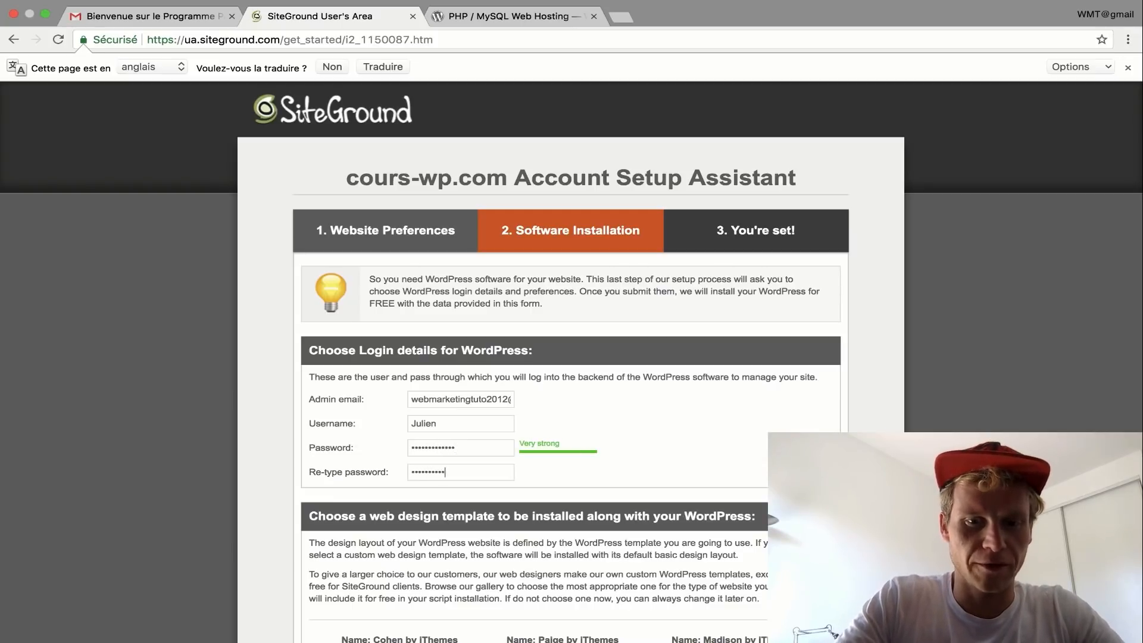
scroll(572, 357, down, 1)
scroll(535, 305, down, 4)
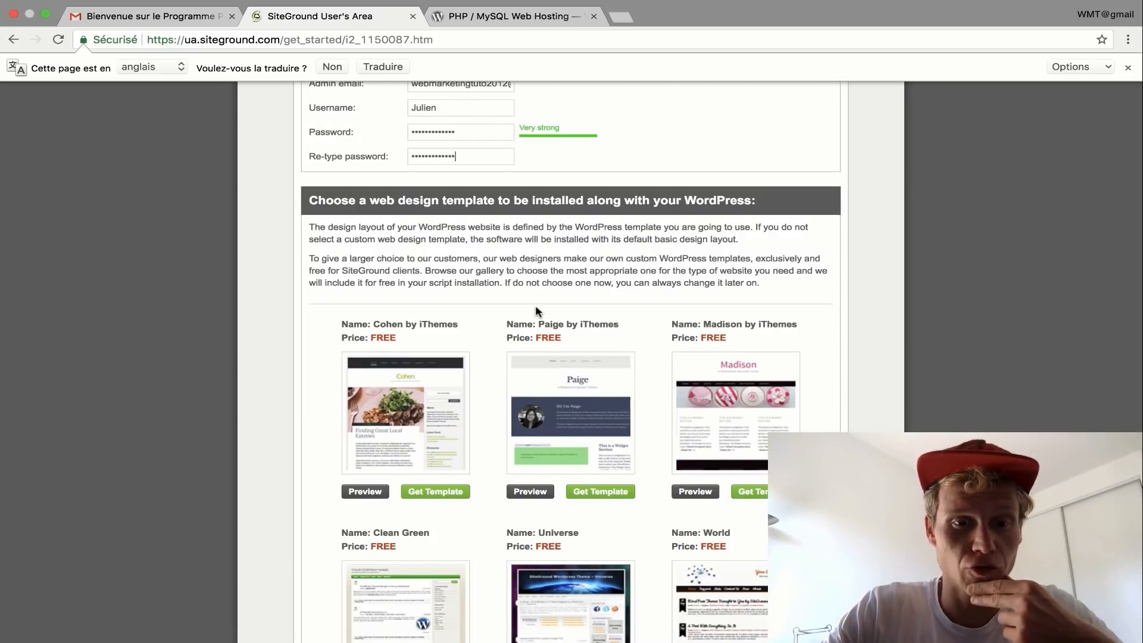
scroll(535, 309, down, 4)
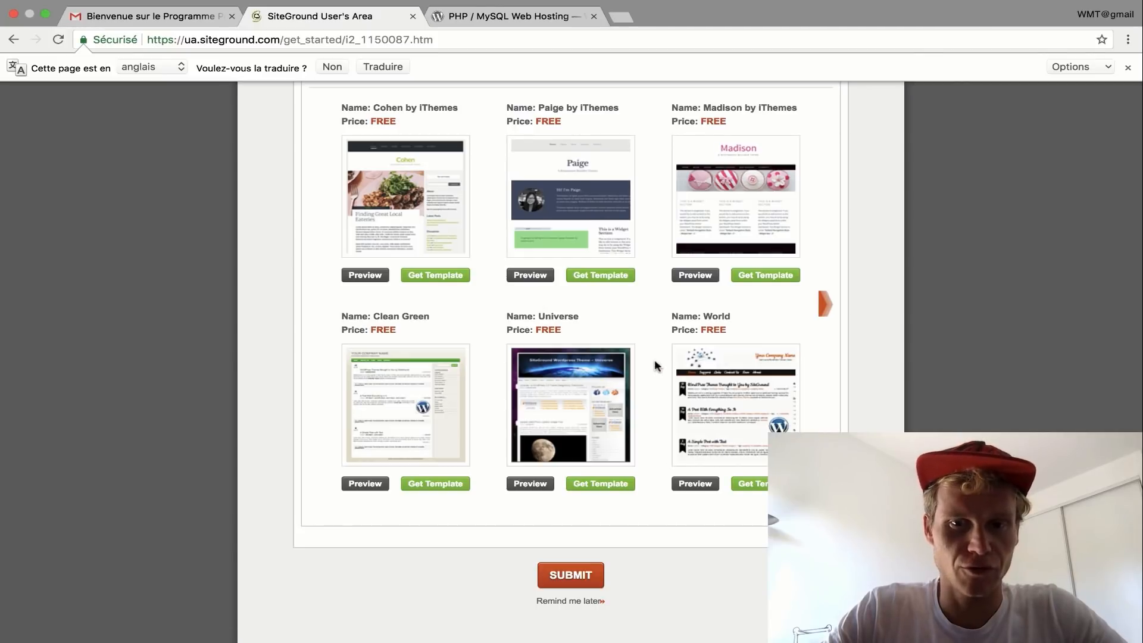
click(581, 575)
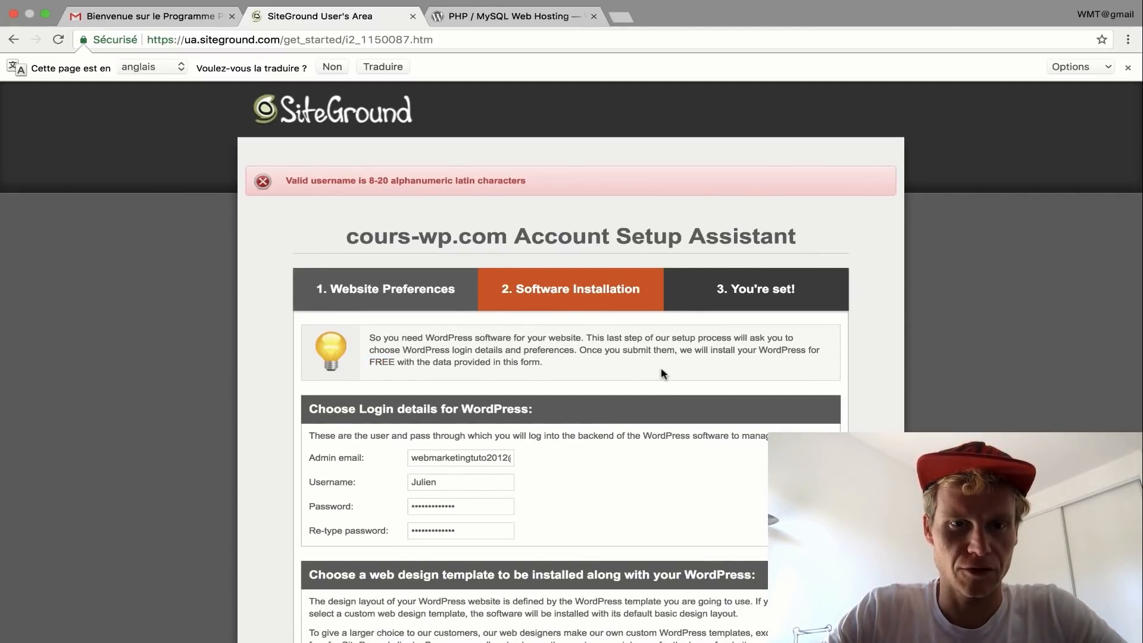
- Replace the too-short username with a longer one containing digits and resubmit
scroll(664, 374, down, 1)
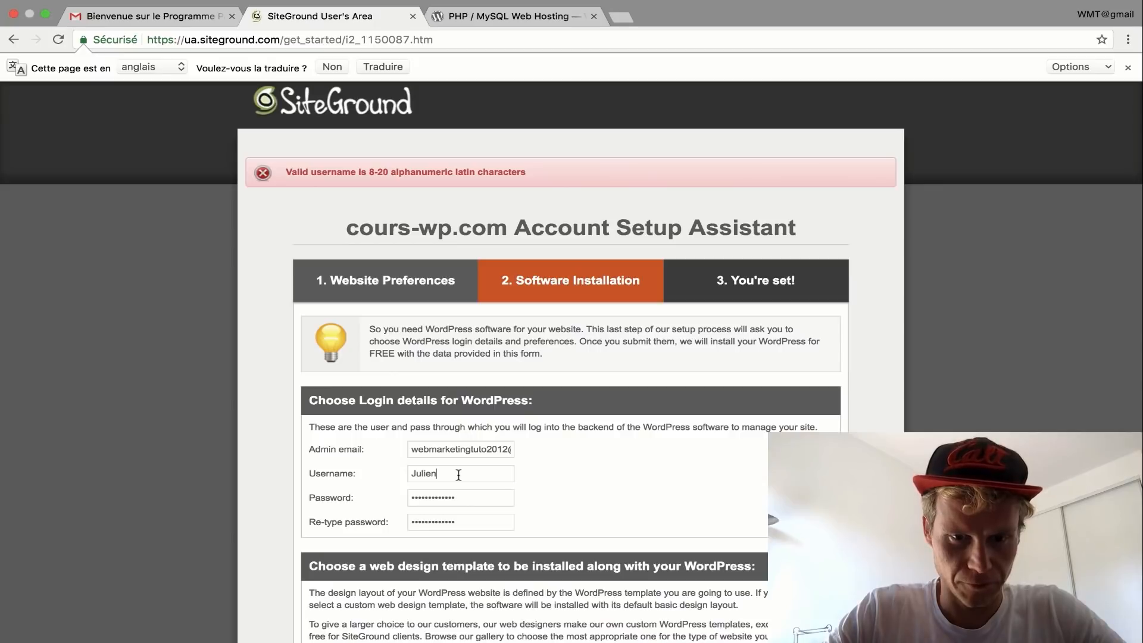
key(BackSpace)
key(BackSpace)
key(BackSpace)
key(BackSpace)
key(BackSpace)
key(BackSpace)
text(julien2012)
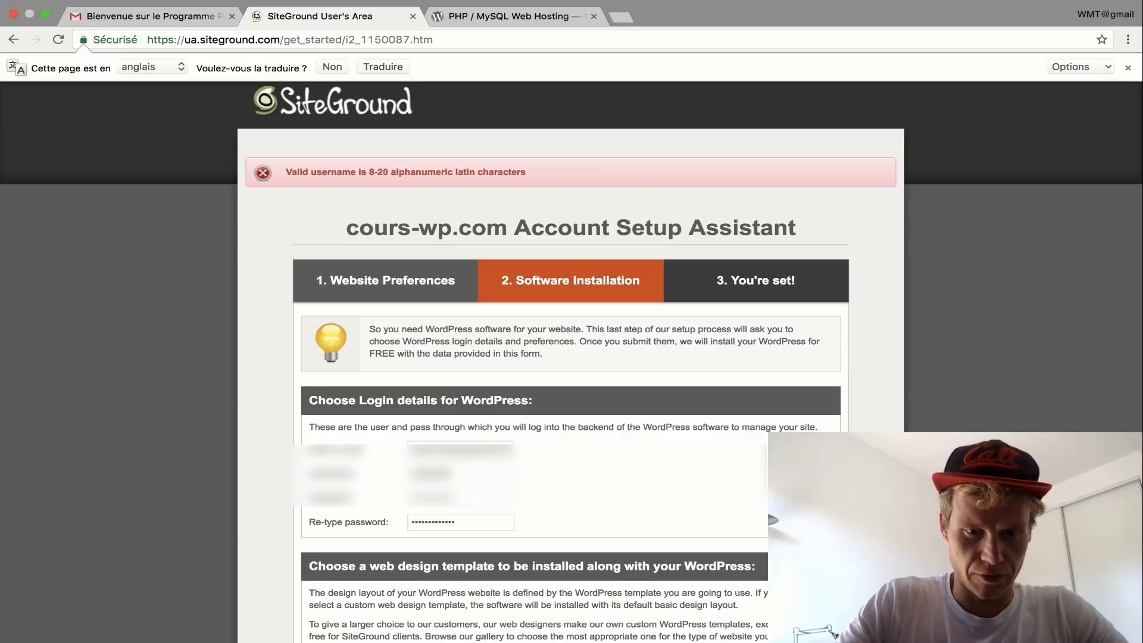
scroll(622, 476, down, 3)
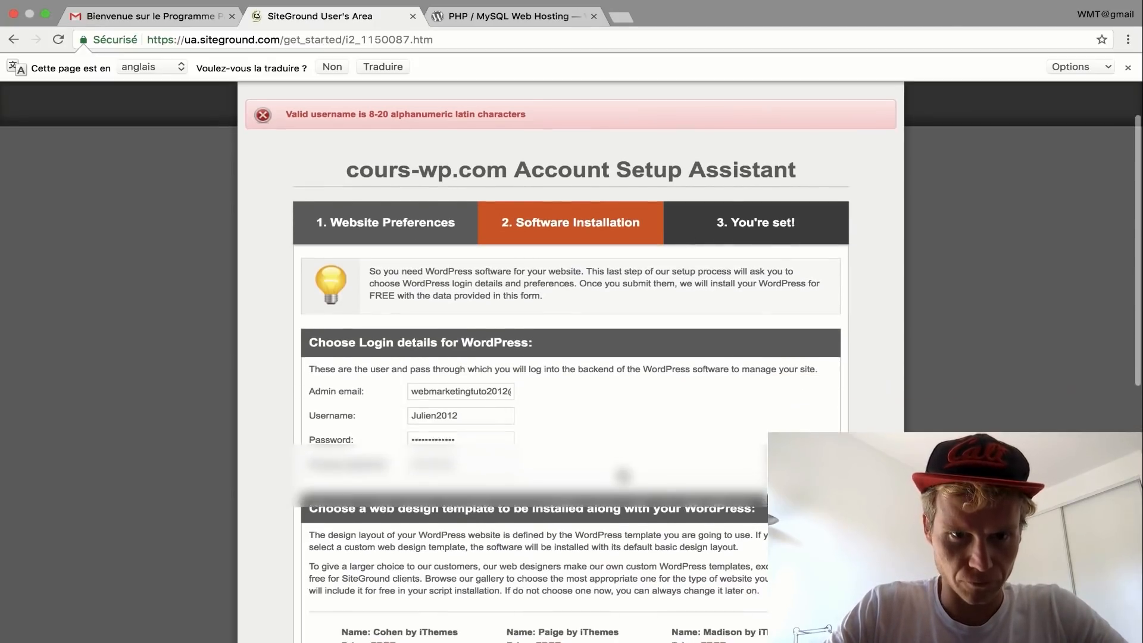
scroll(622, 475, down, 10)
click(583, 570)
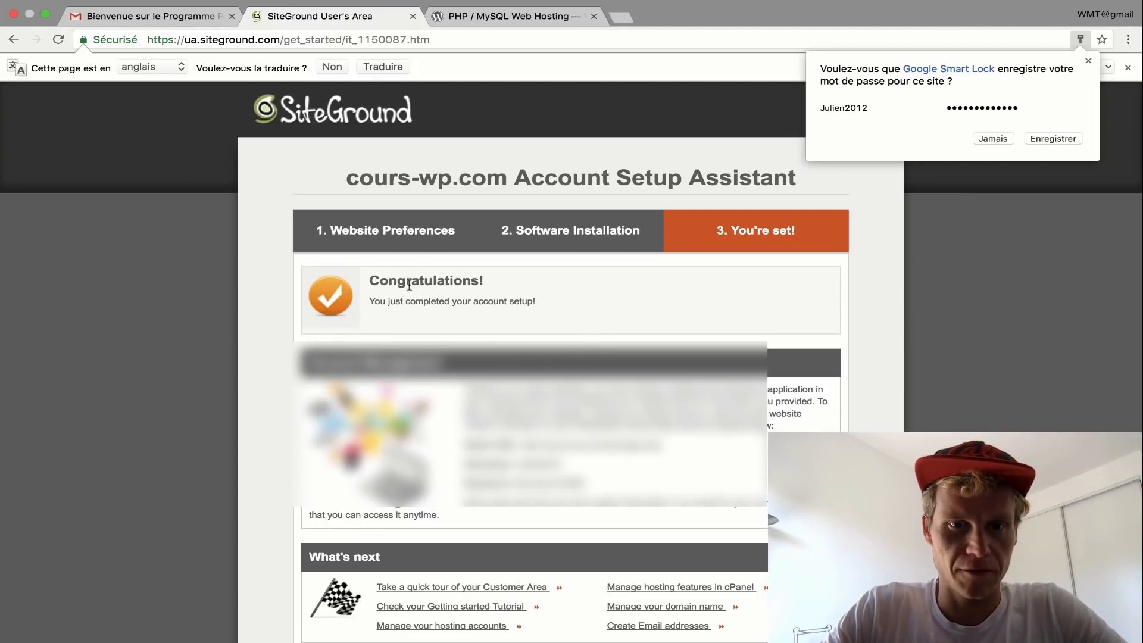
- Select the Admin URL and try pasting it into a new tab
scroll(567, 320, down, 5)
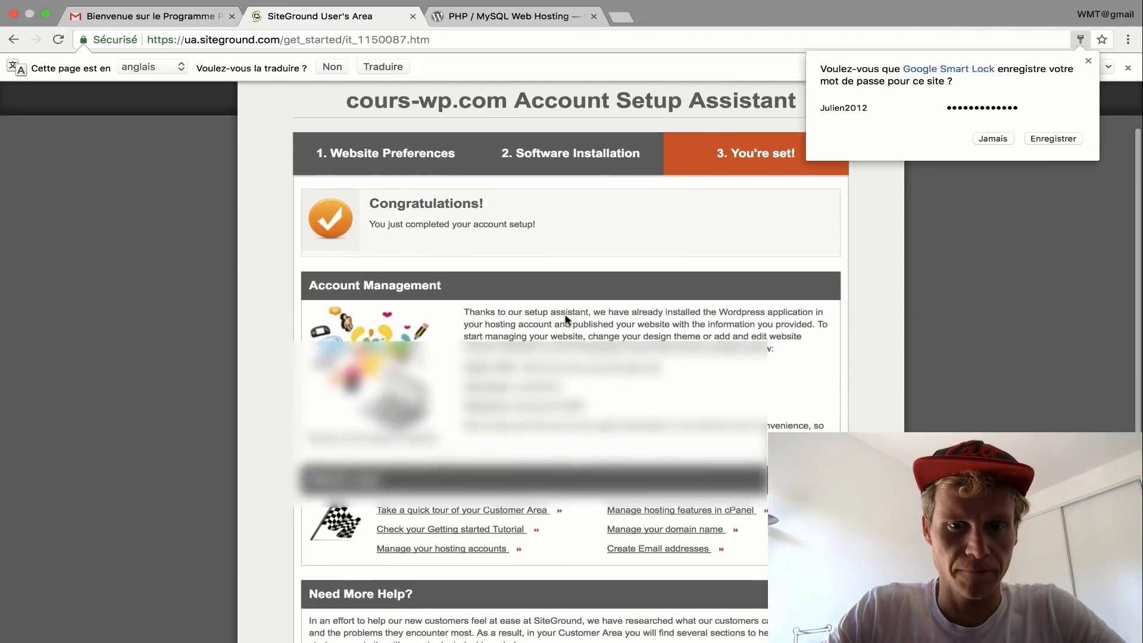
drag(662, 303, 521, 304)
key(ctrl+c)
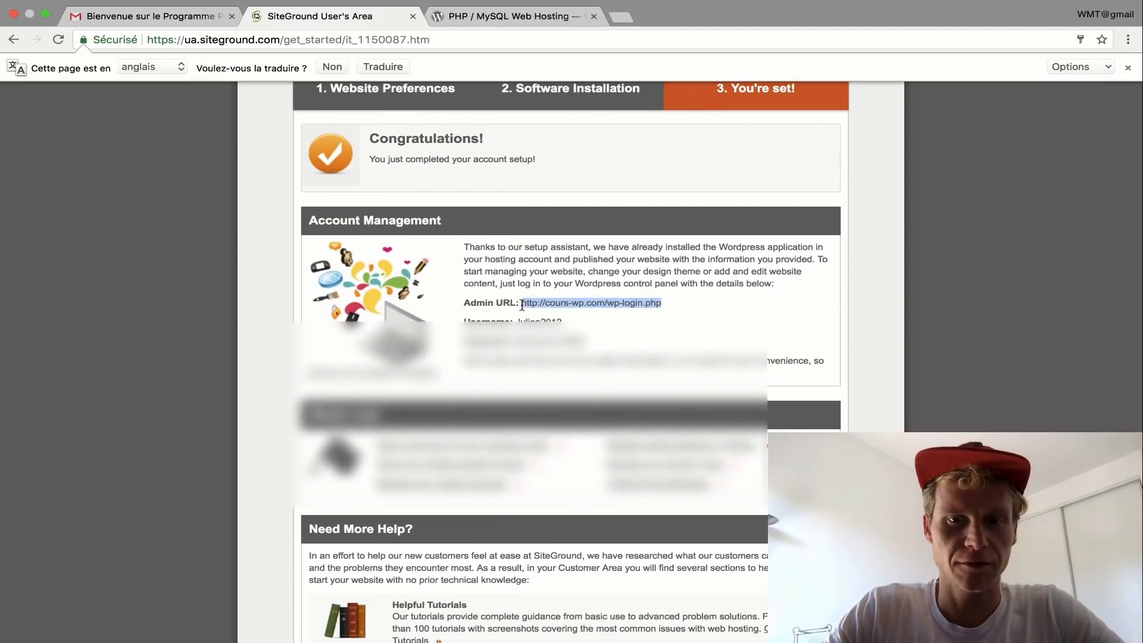
key(ctrl+t)
key(ctrl+v)
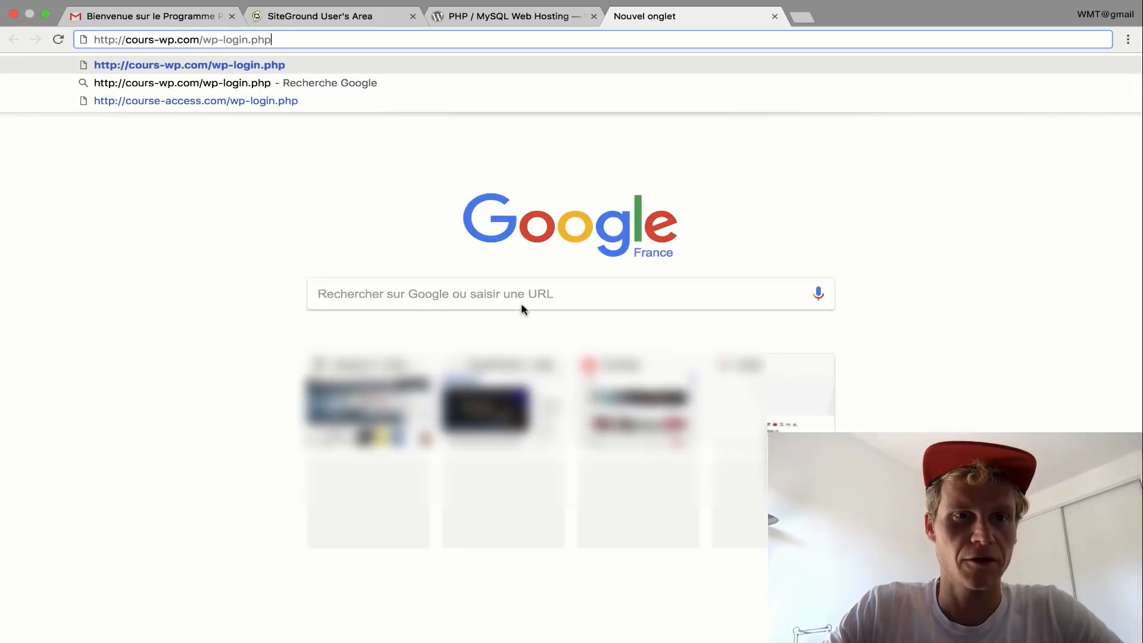
click(354, 13)
- Copy the Admin URL and load cours-wp.com/wp-login.php in a fresh tab
right_click(553, 302)
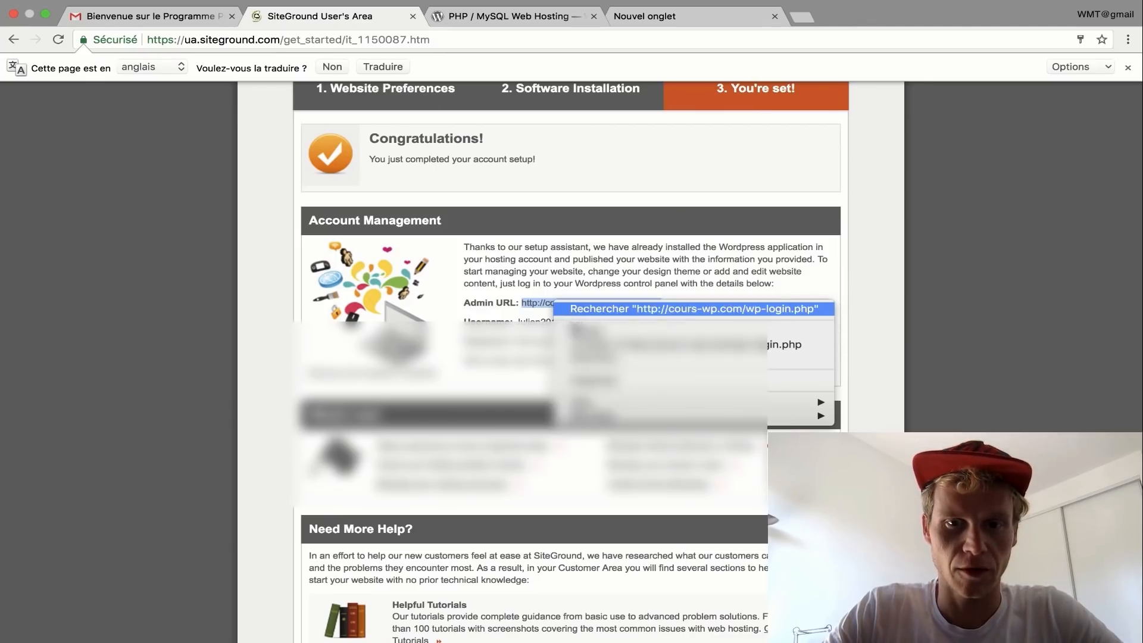
click(567, 333)
click(744, 21)
key(super+c)
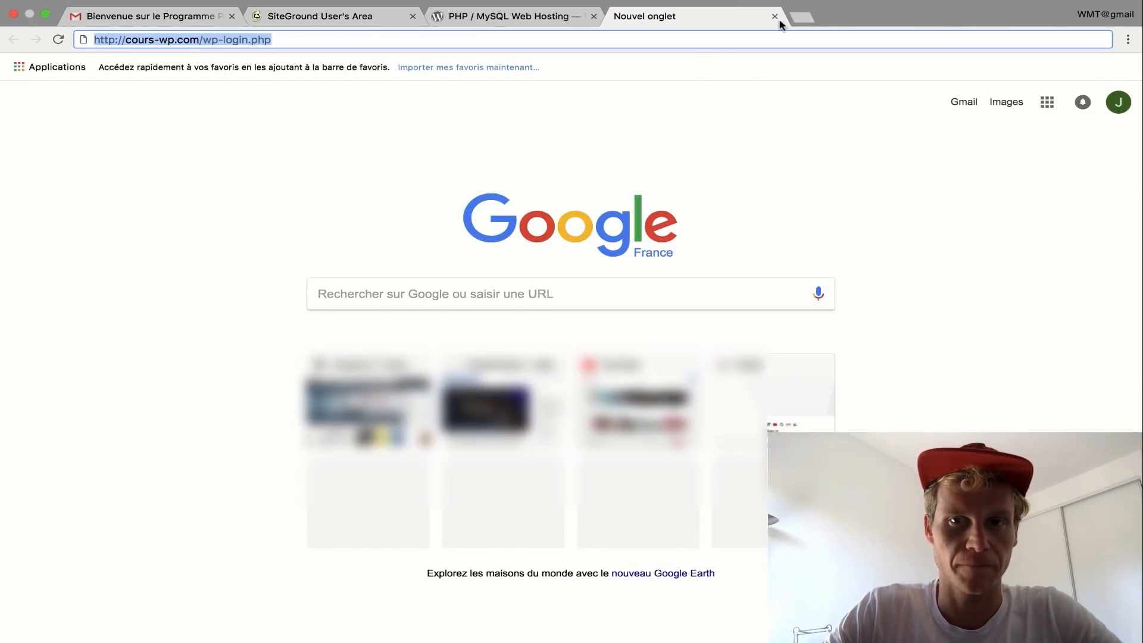
click(802, 18)
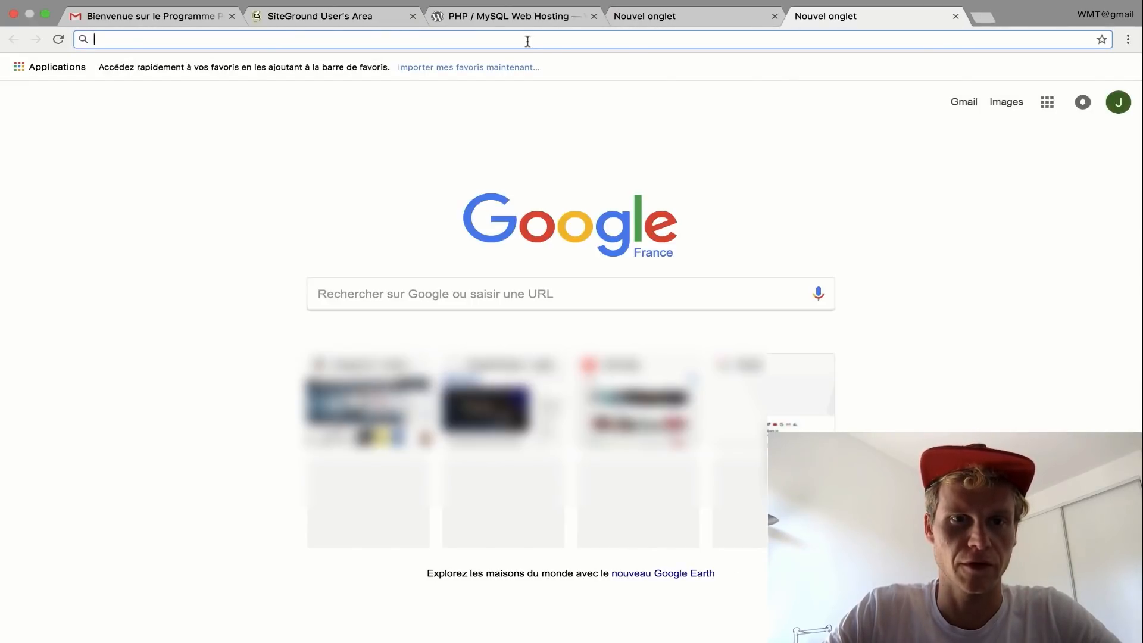
right_click(529, 40)
click(539, 76)
key(Return)
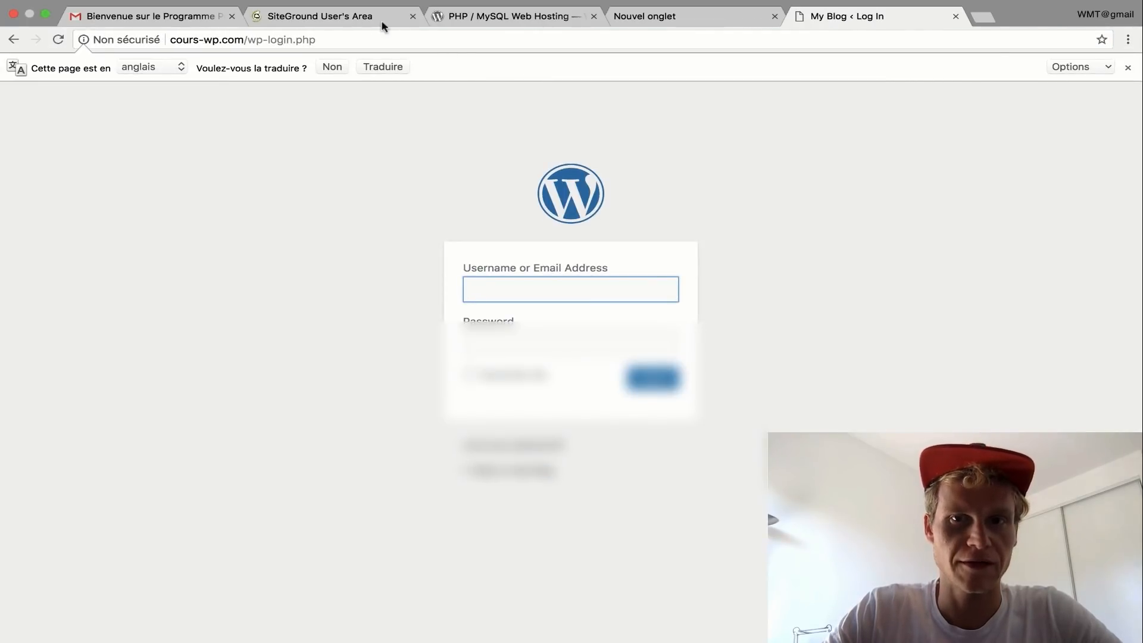
- Log in to the cours-wp.com WordPress admin with the new username and password
click(333, 19)
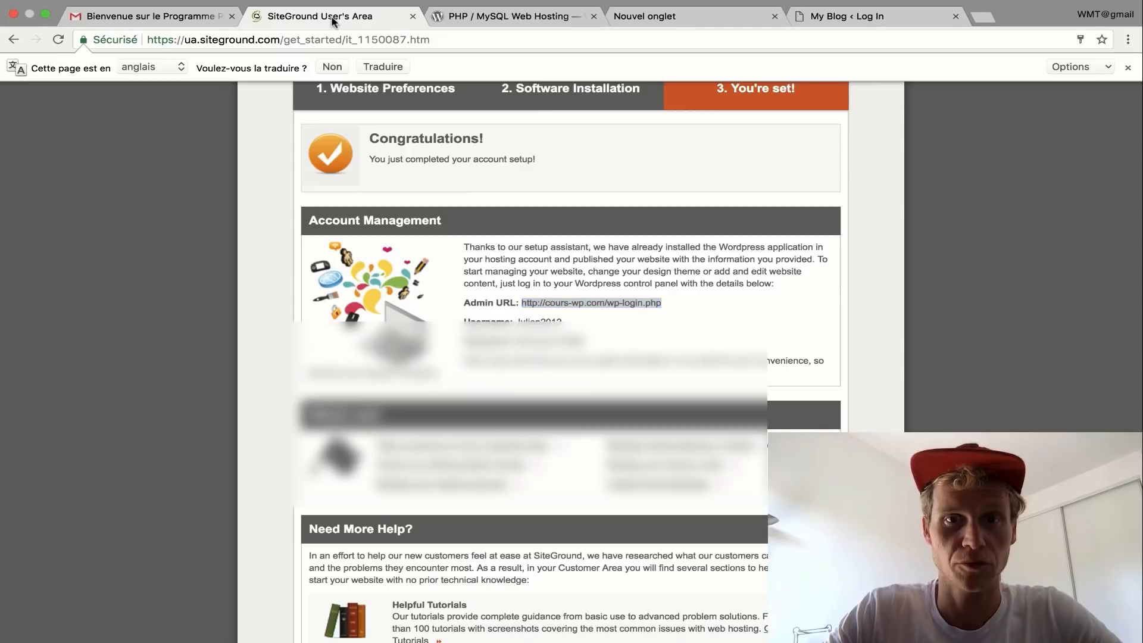
double_click(532, 320)
key(super+c)
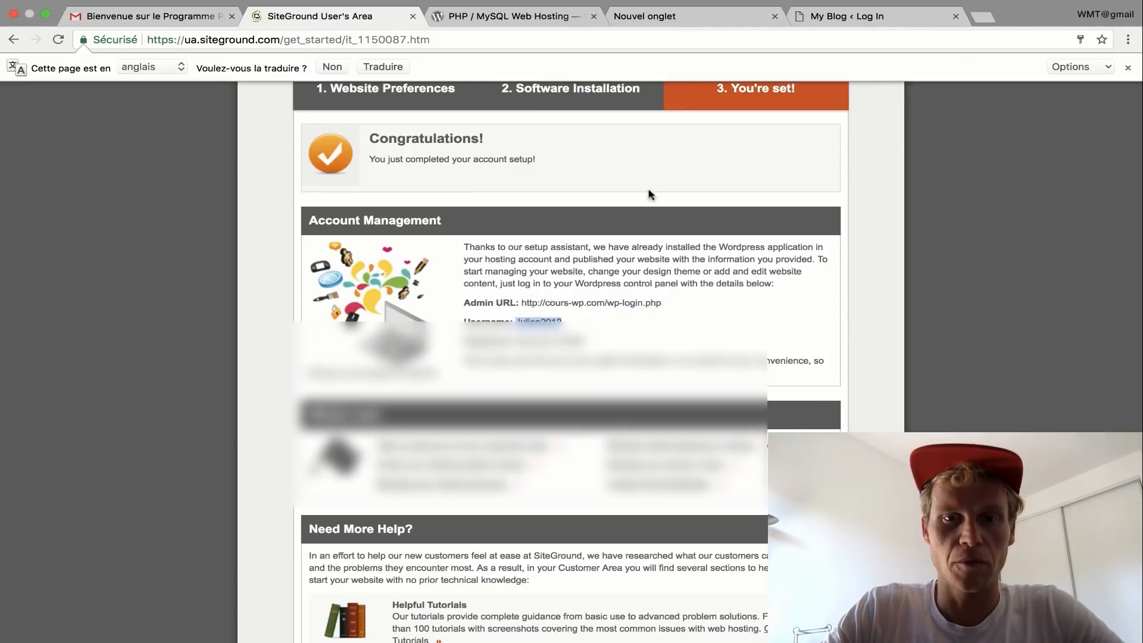
click(826, 19)
key(super+v)
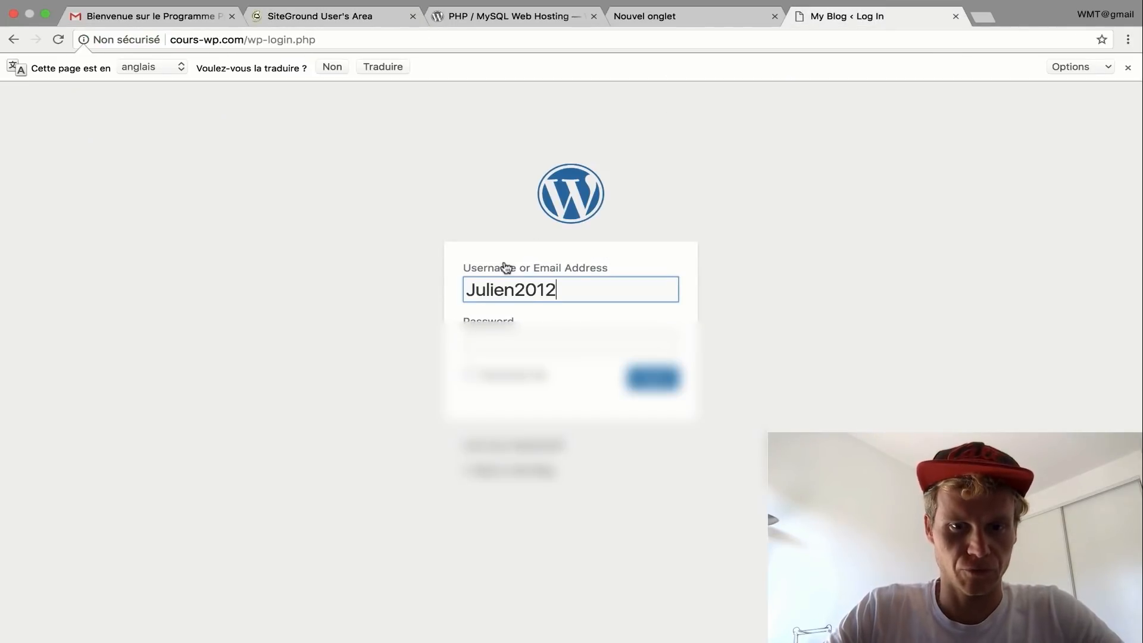
text(•••••••••••••••)
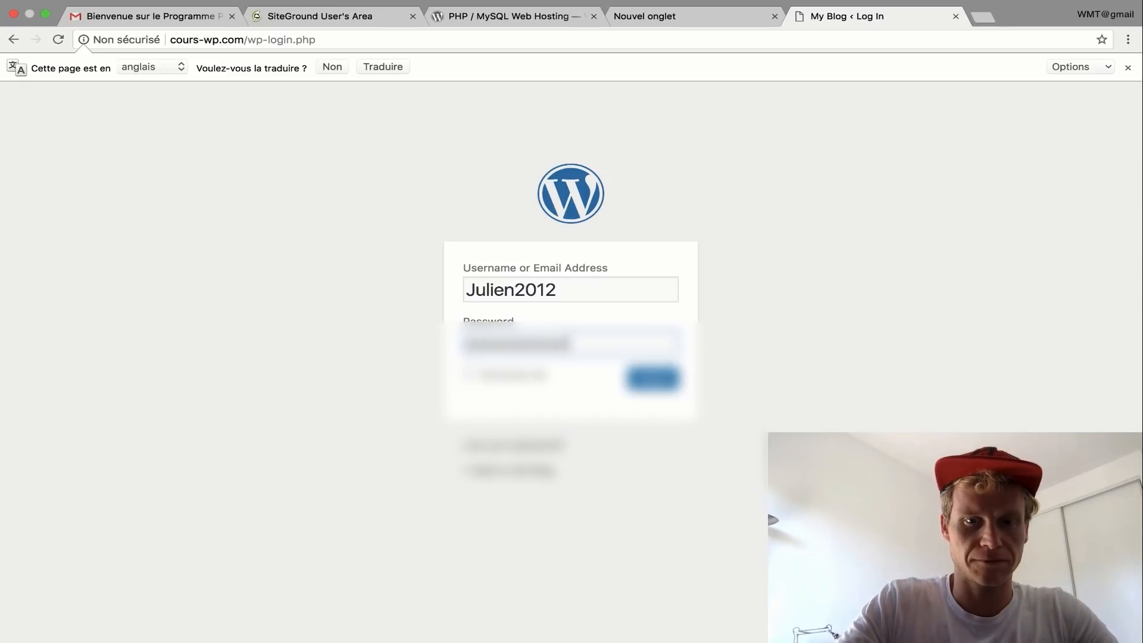
click(653, 381)
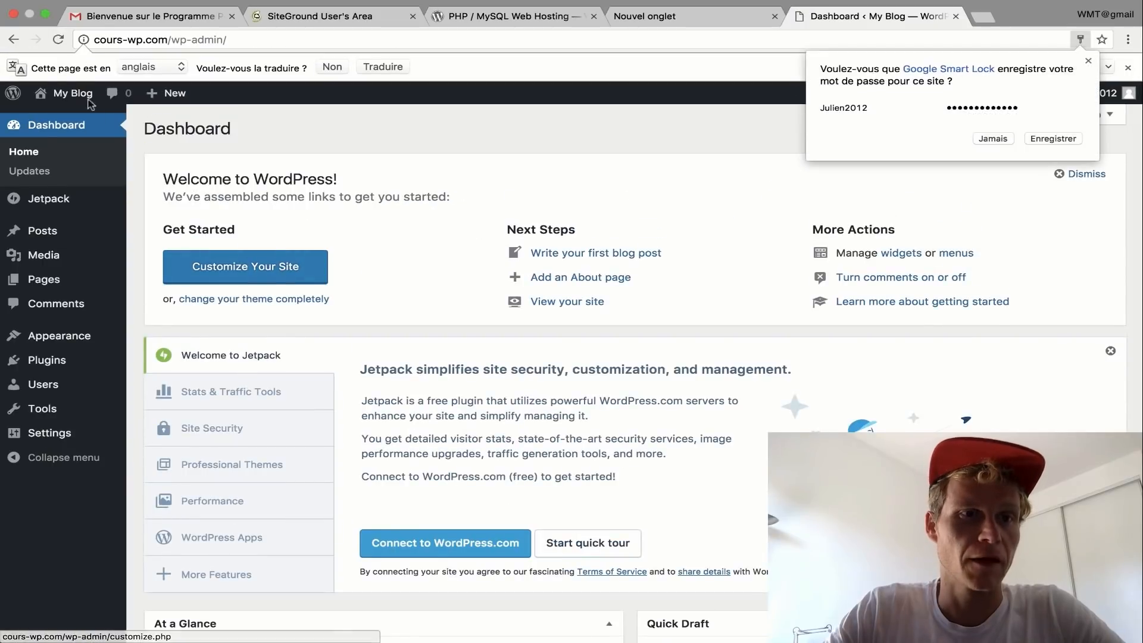
click(89, 100)
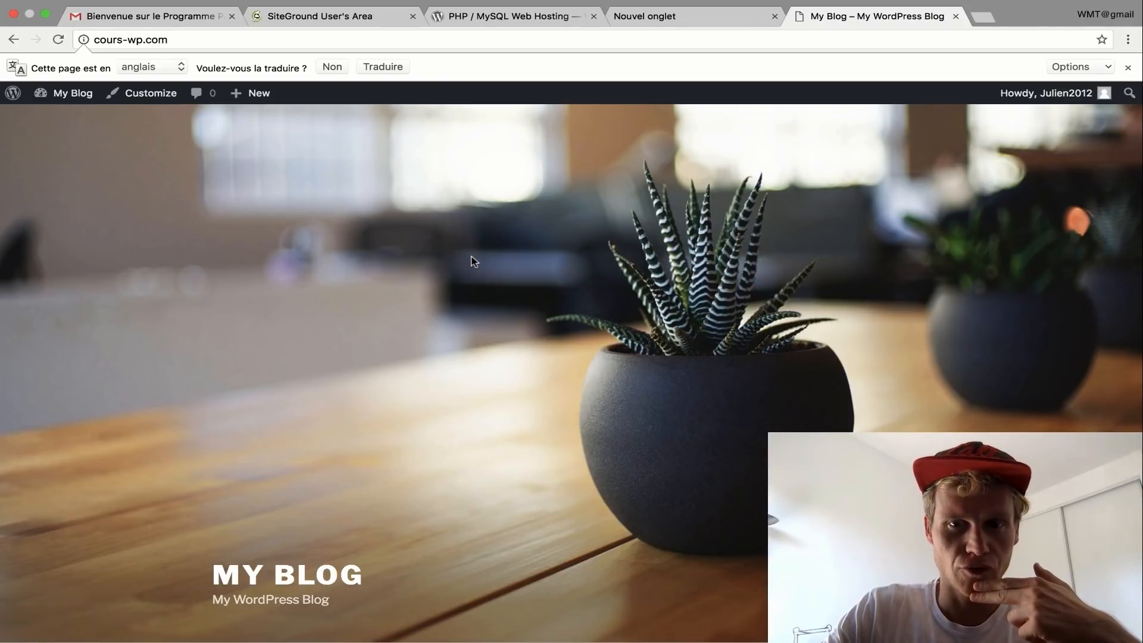
scroll(474, 260, down, 7)
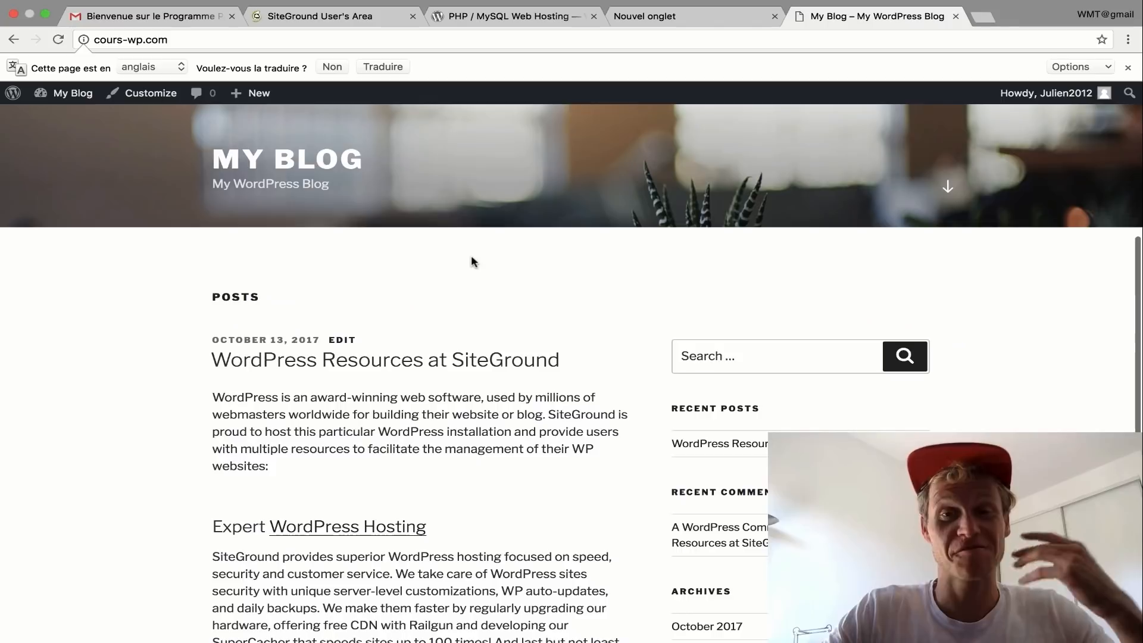
scroll(471, 258, down, 7)
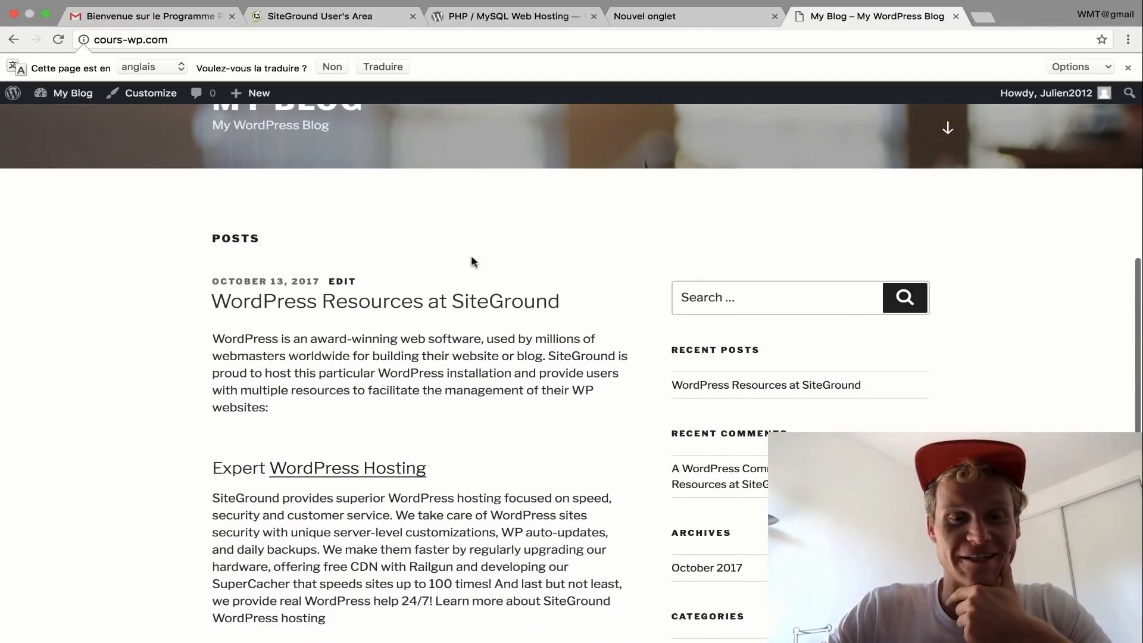
scroll(473, 261, down, 2)
scroll(472, 258, up, 17)
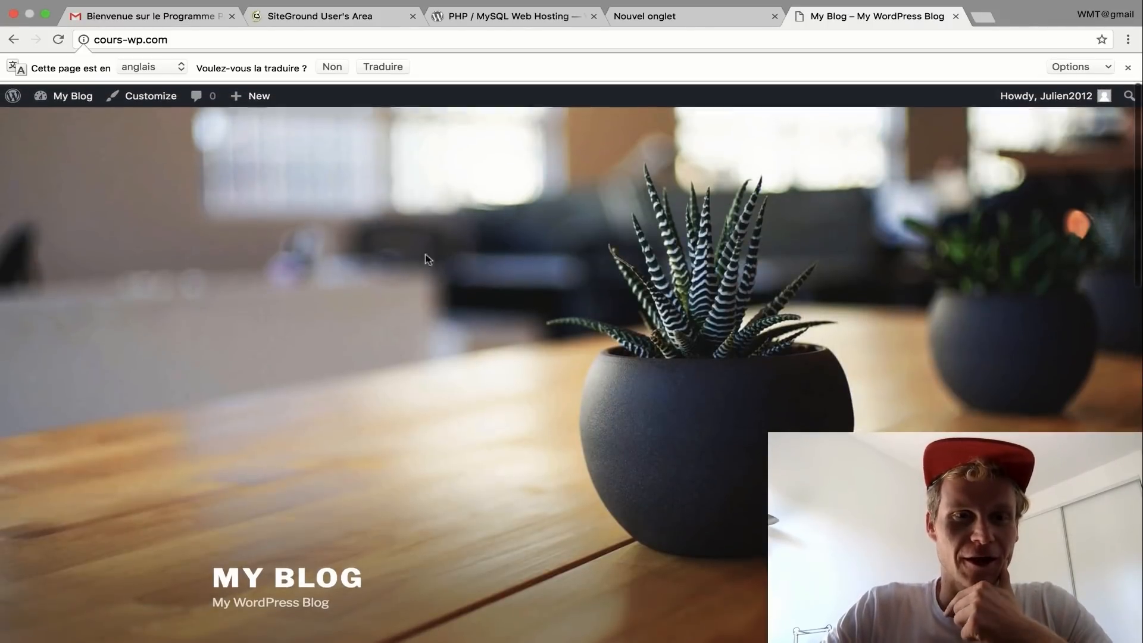
mouse_move(54, 100)
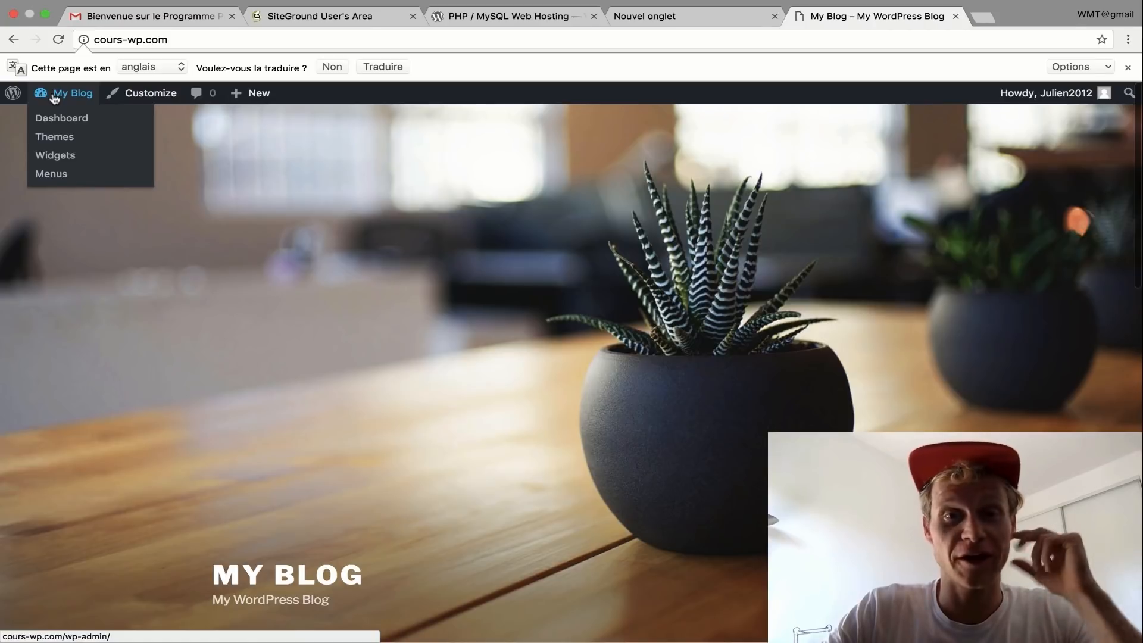
click(54, 98)
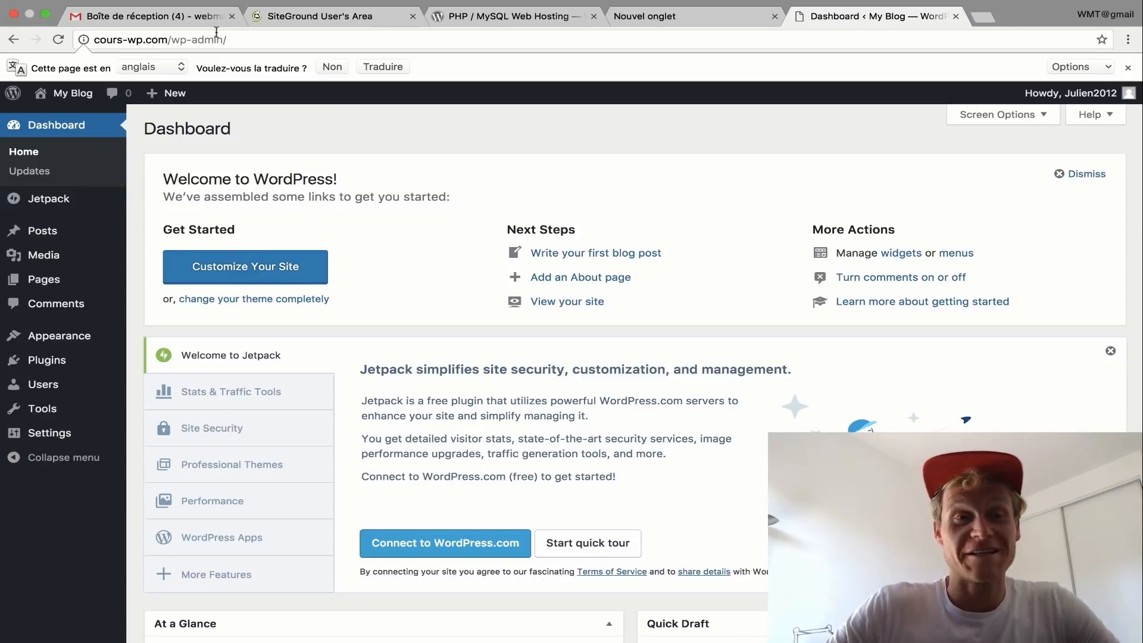
- Open SiteGround's 'VERIFICATION REQUIRED' email in Gmail and scroll to the verification link
click(198, 23)
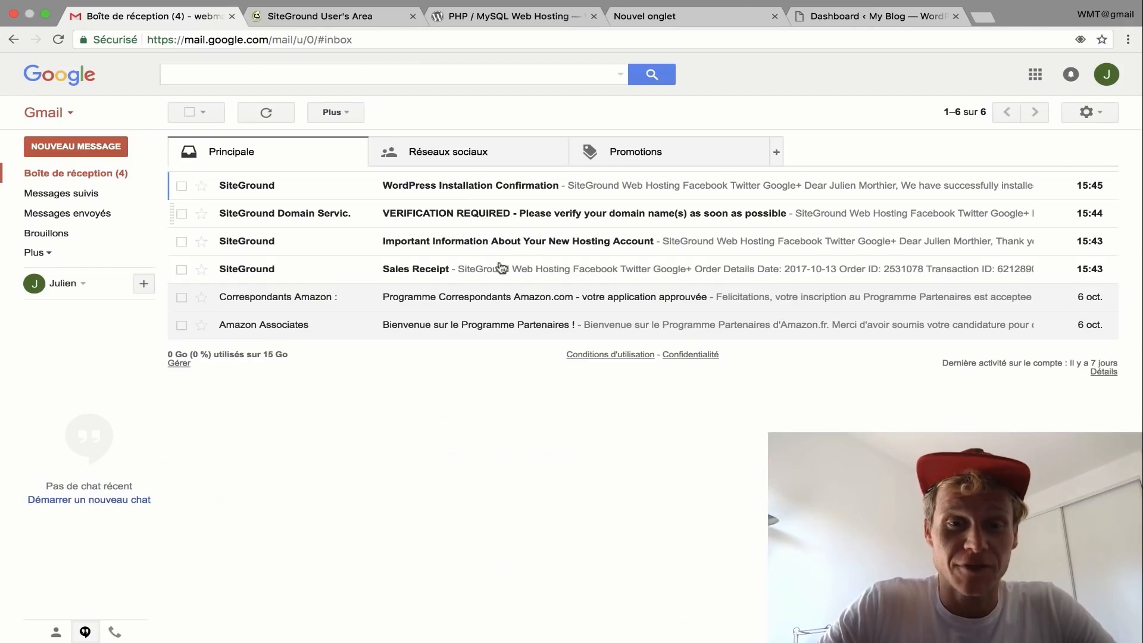
click(363, 220)
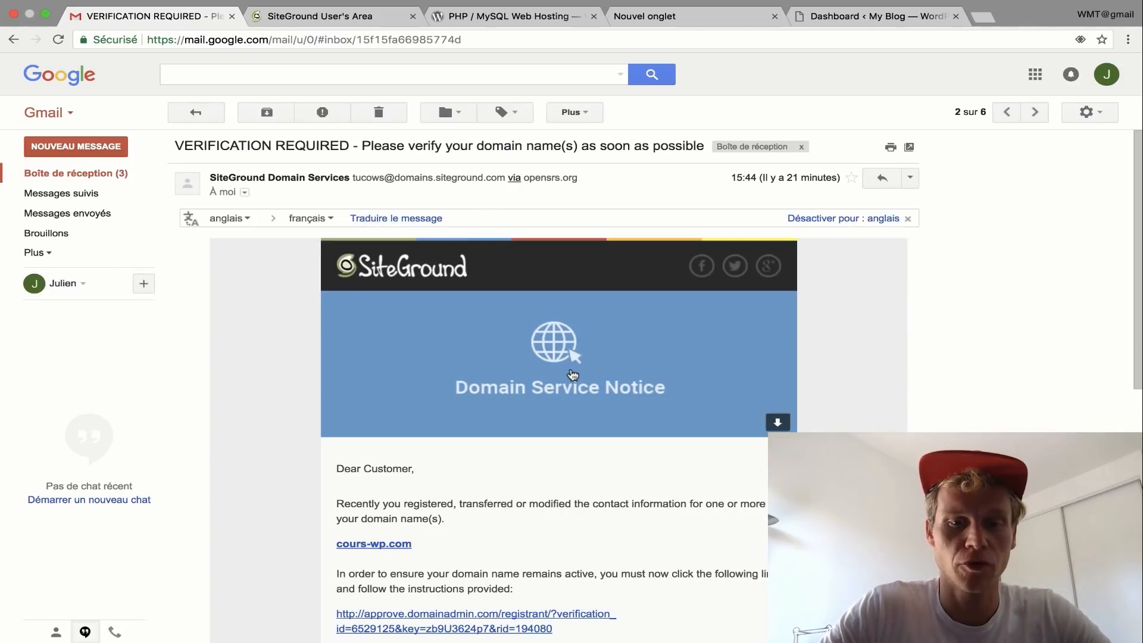
scroll(571, 373, down, 5)
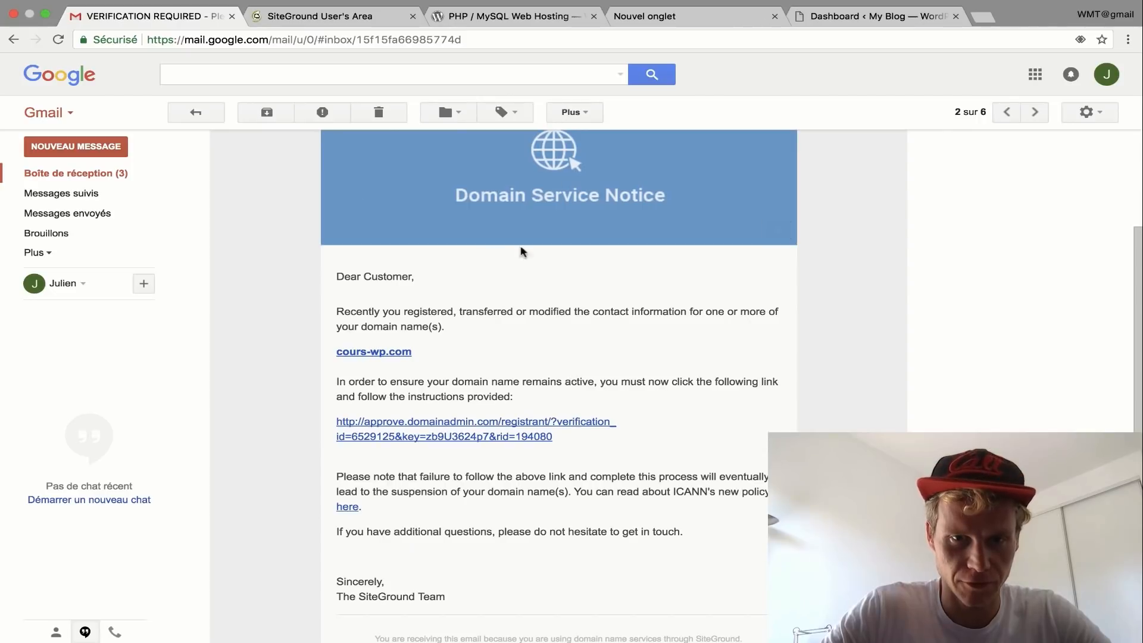
scroll(558, 267, down, 2)
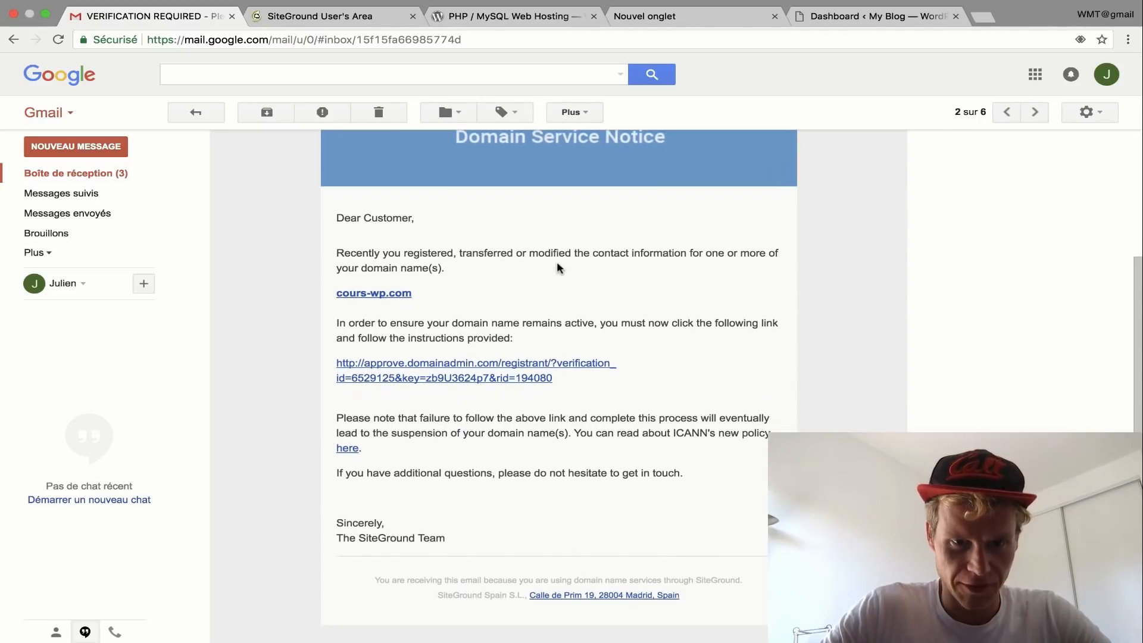
- Follow the email's verification link and confirm the cours-wp.com contact information
click(451, 364)
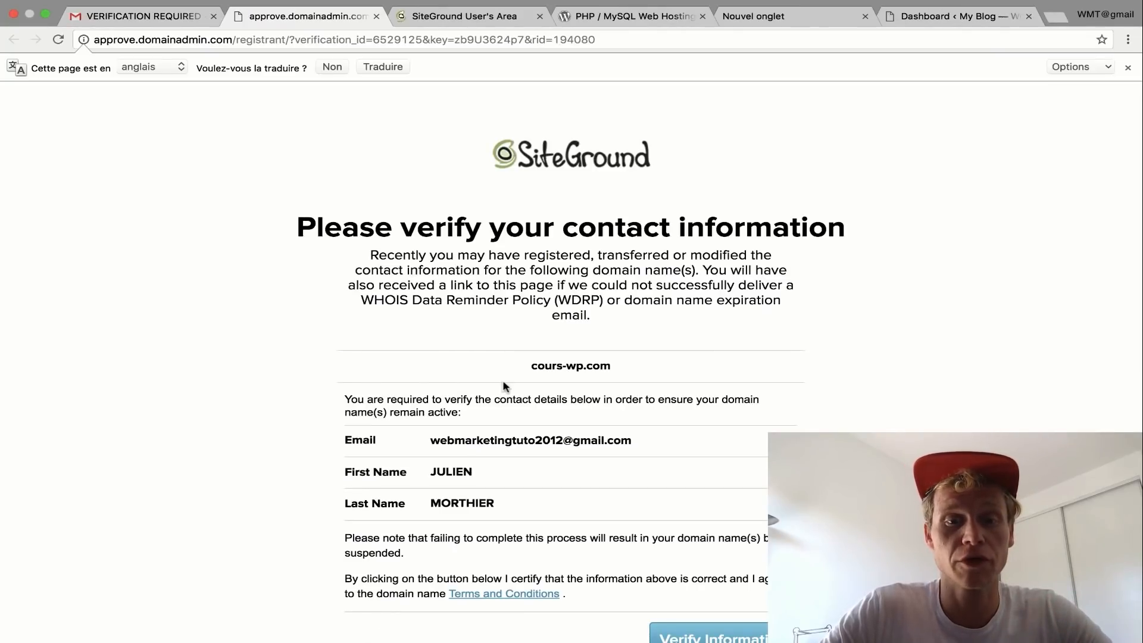
scroll(503, 386, down, 1)
scroll(504, 387, up, 1)
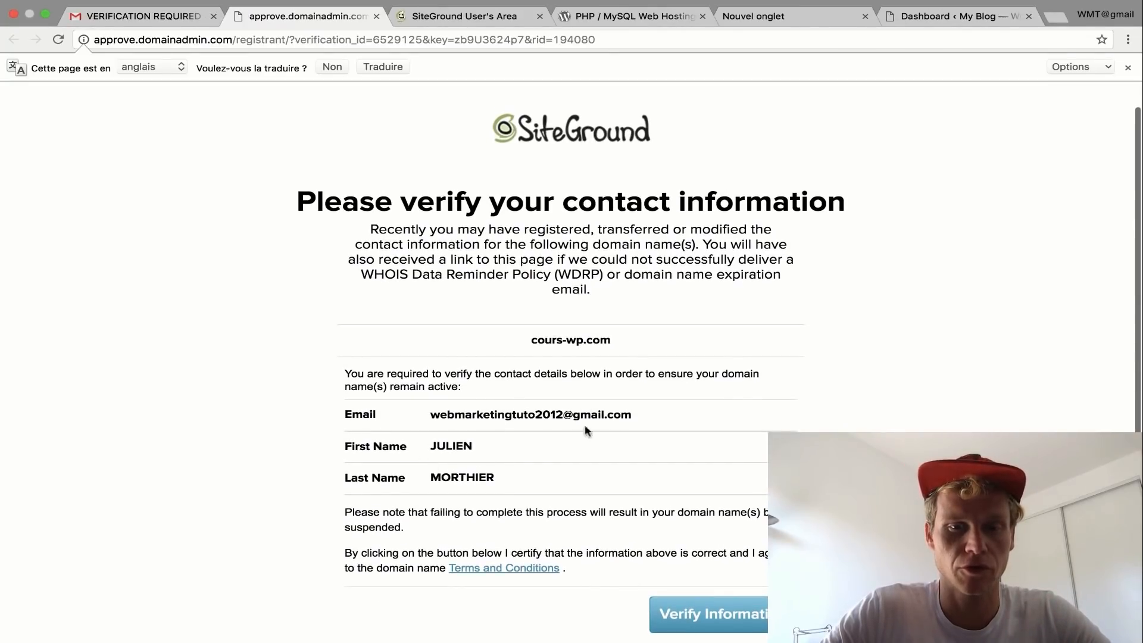
click(698, 619)
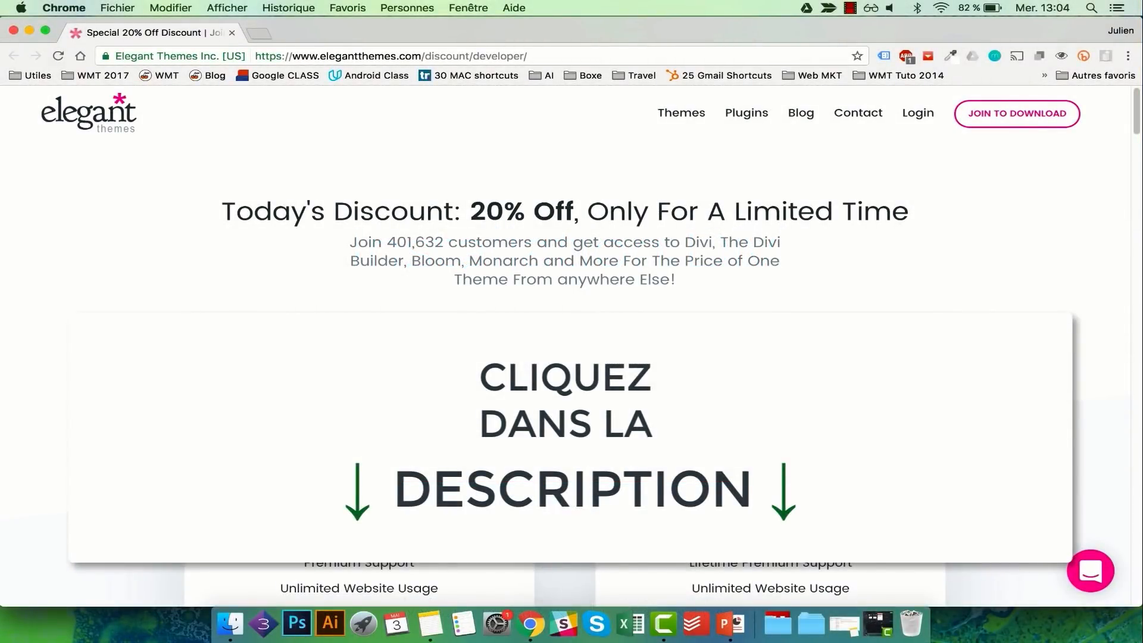
- Compare the Elegant Themes prices and sign up for the $70 Yearly Access plan
drag(350, 427, 440, 426)
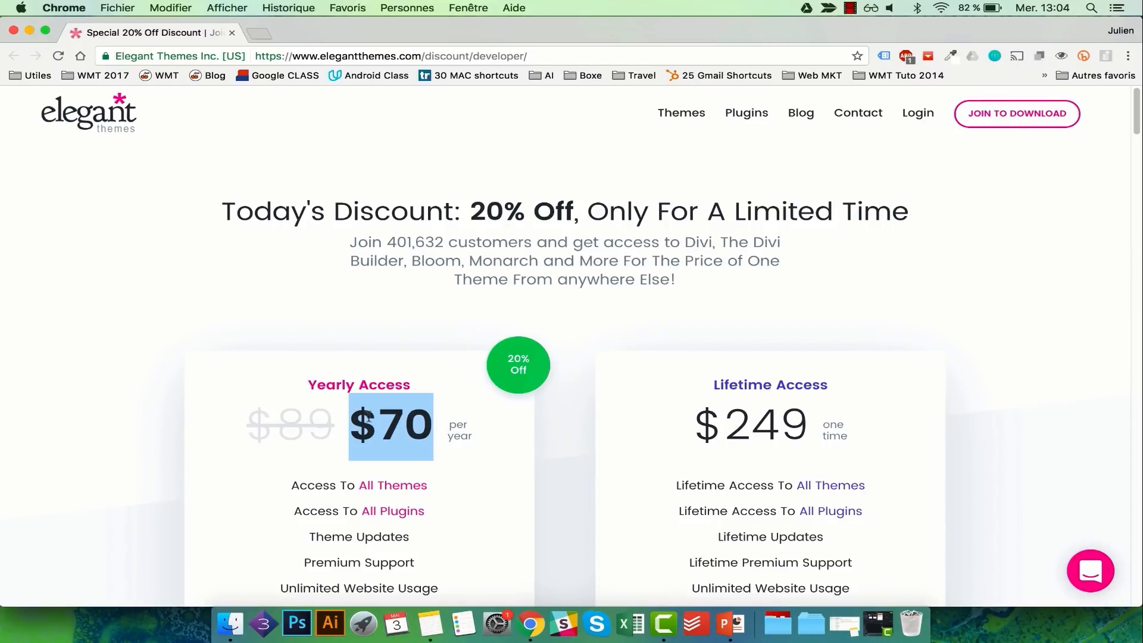
scroll(397, 403, down, 1)
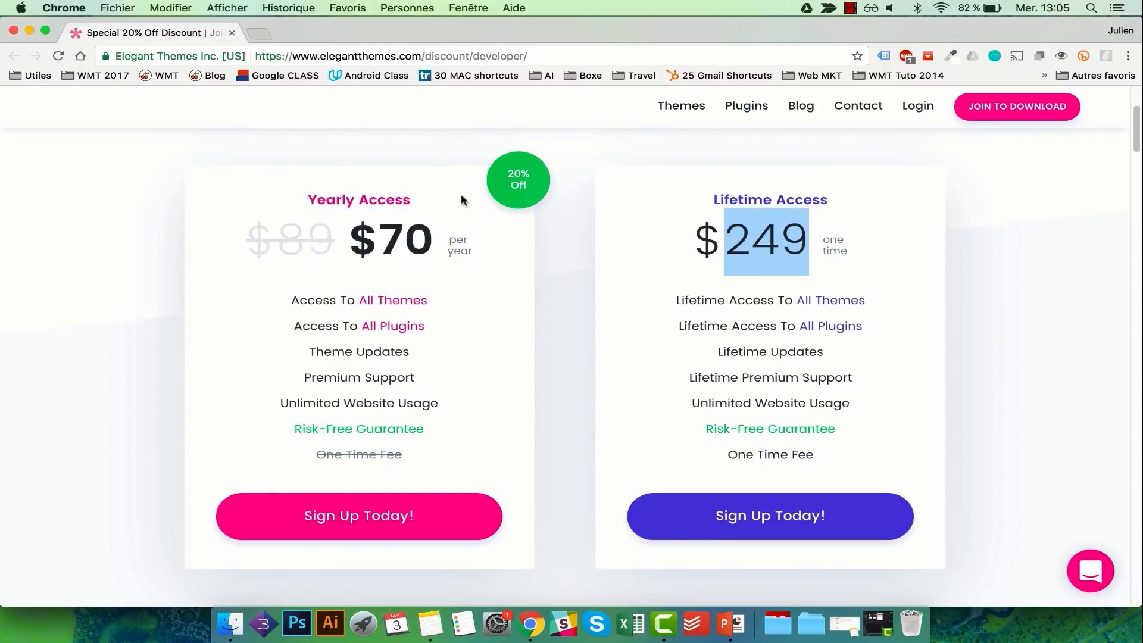
drag(427, 236, 381, 234)
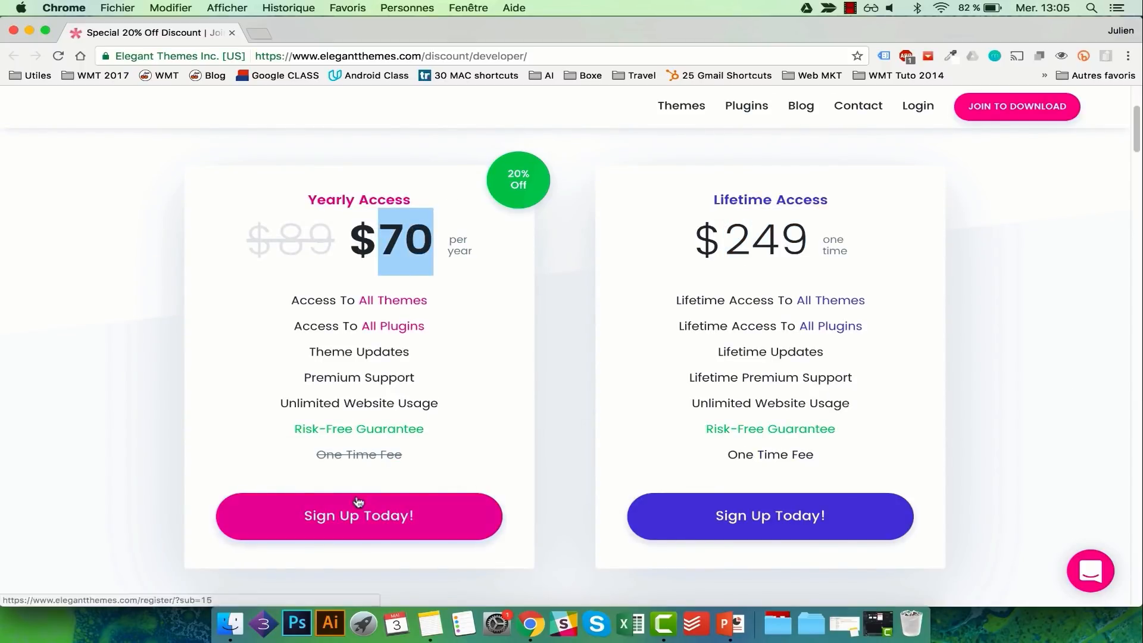
click(393, 515)
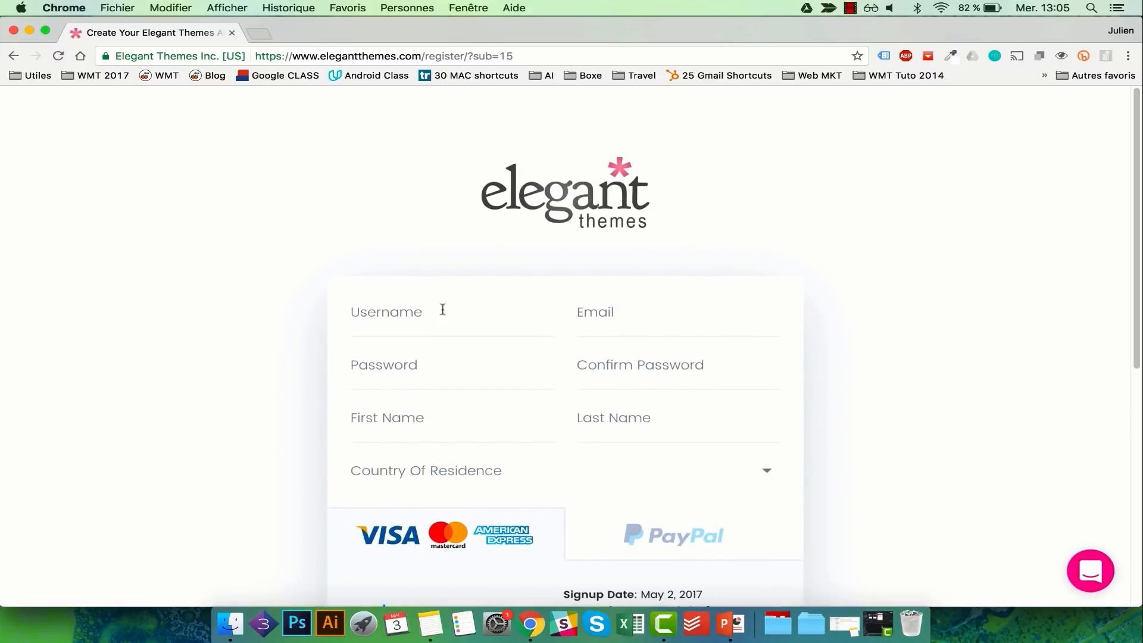
- Enter a username in the Elegant Themes signup form and begin the email field
click(432, 308)
text(Nosua)
key(Tab)
text(h)
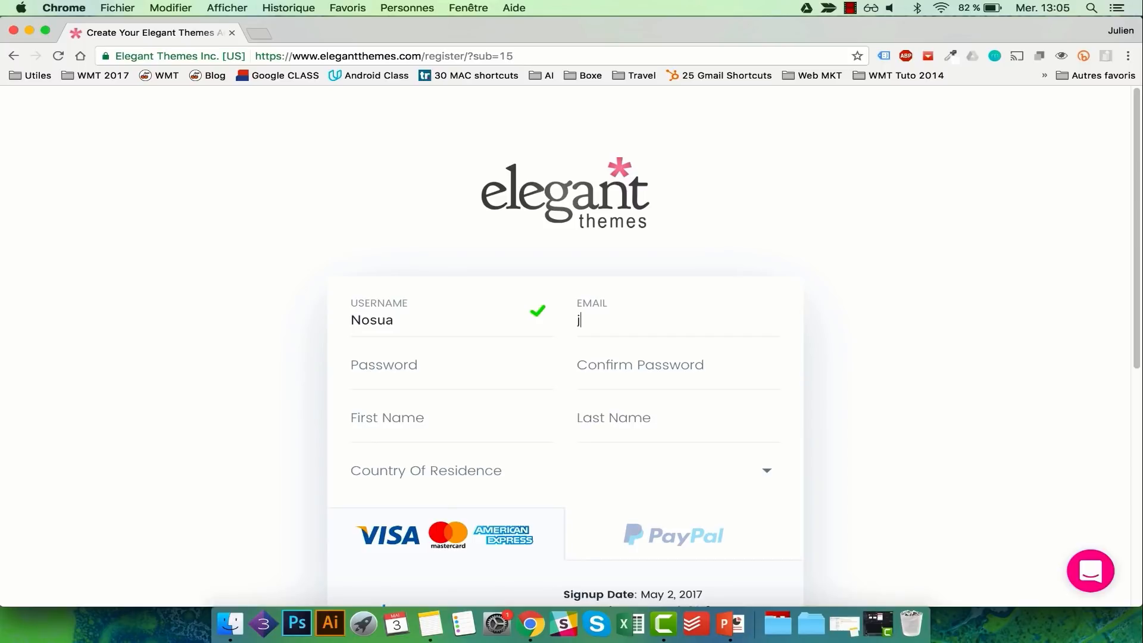
scroll(565, 345, down, 2)
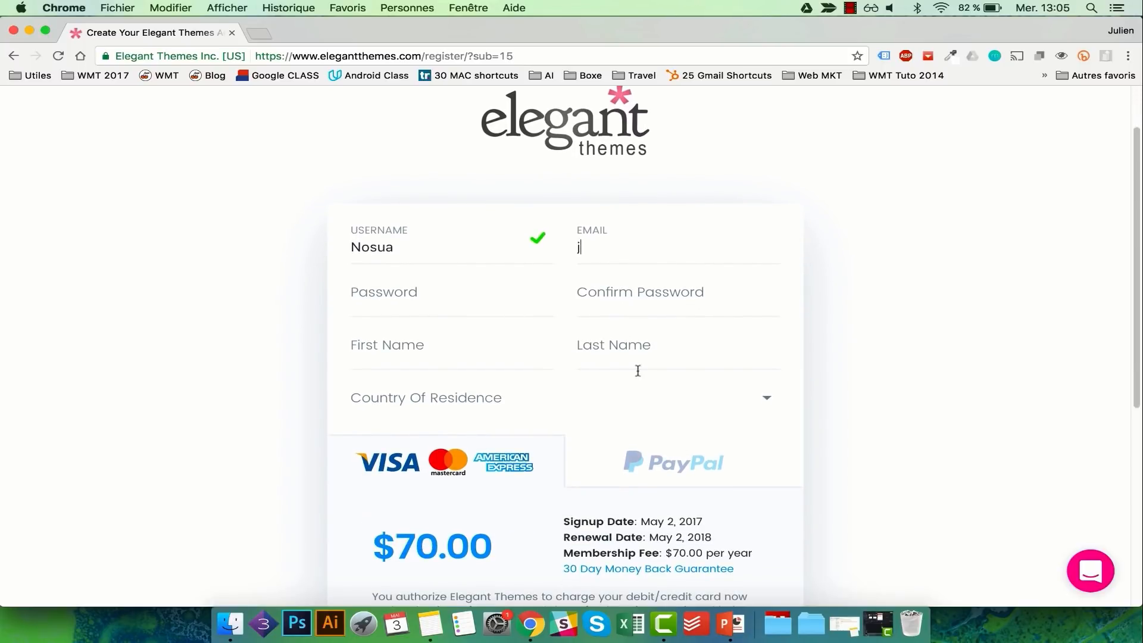
click(544, 353)
- Set the country of residence to Belgium and check the 14.70 VAT amount
click(477, 385)
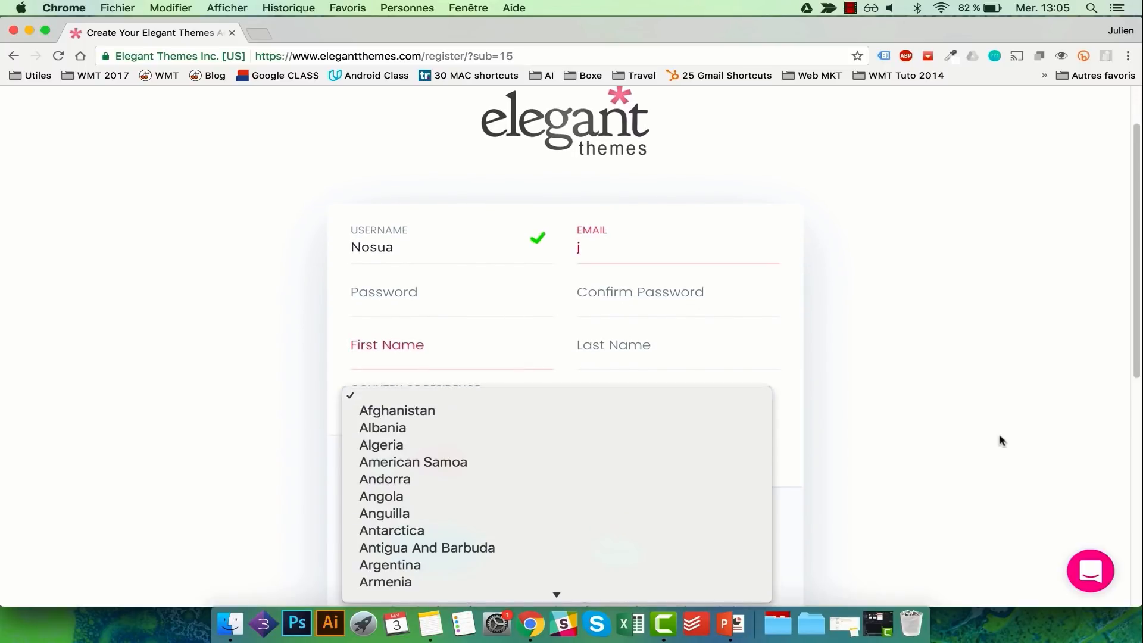
scroll(729, 461, down, 5)
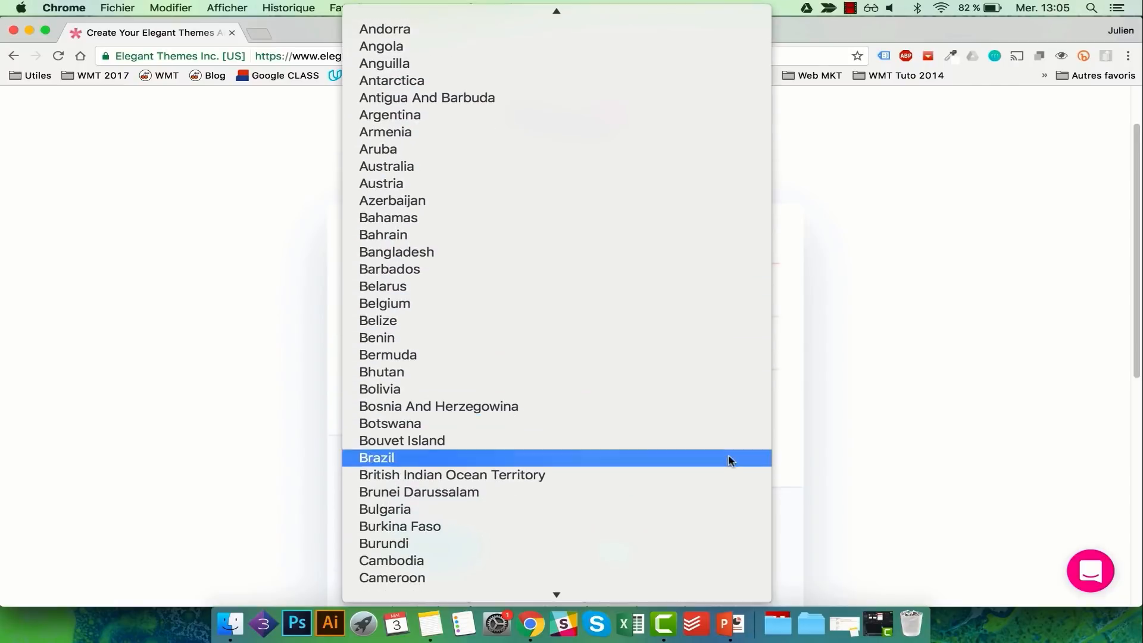
click(543, 302)
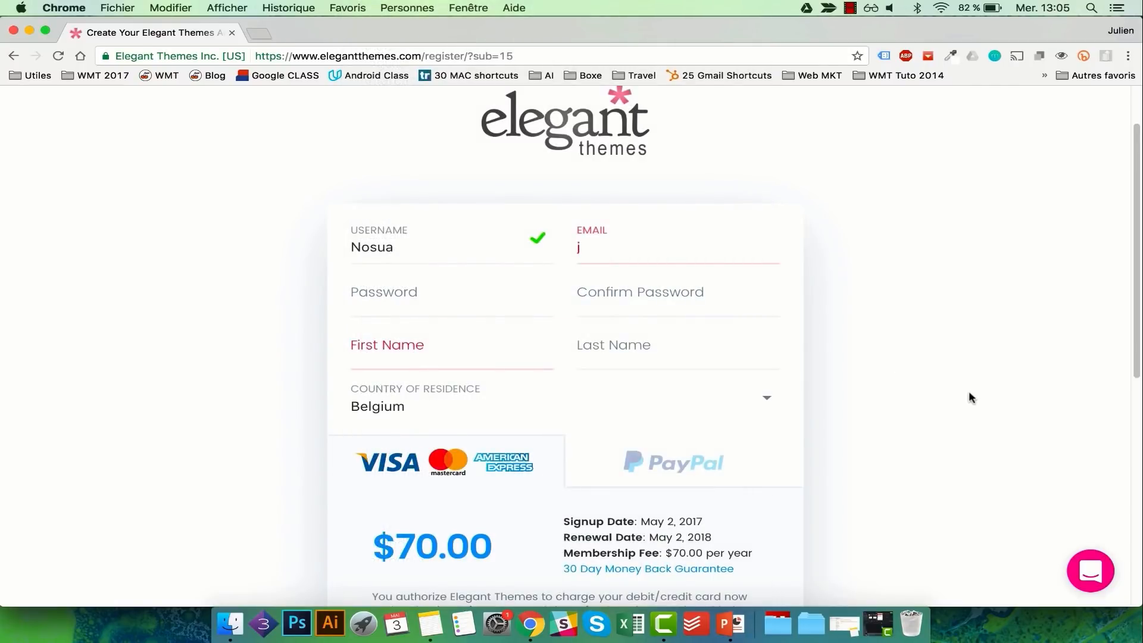
scroll(969, 393, down, 3)
scroll(969, 393, down, 2)
scroll(548, 488, down, 1)
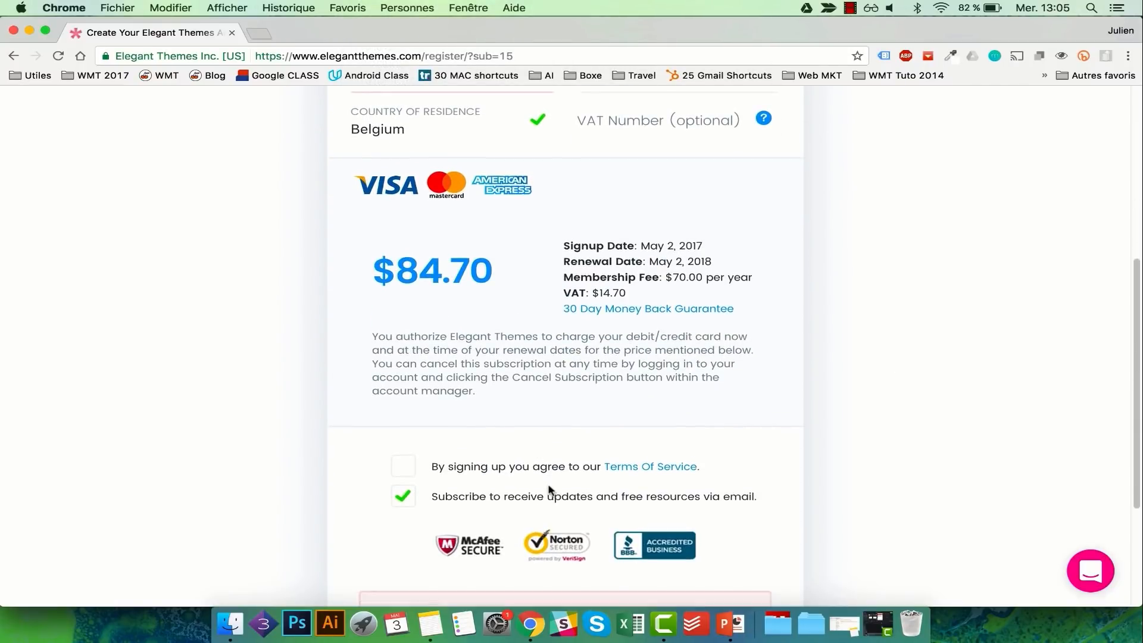
scroll(629, 381, down, 4)
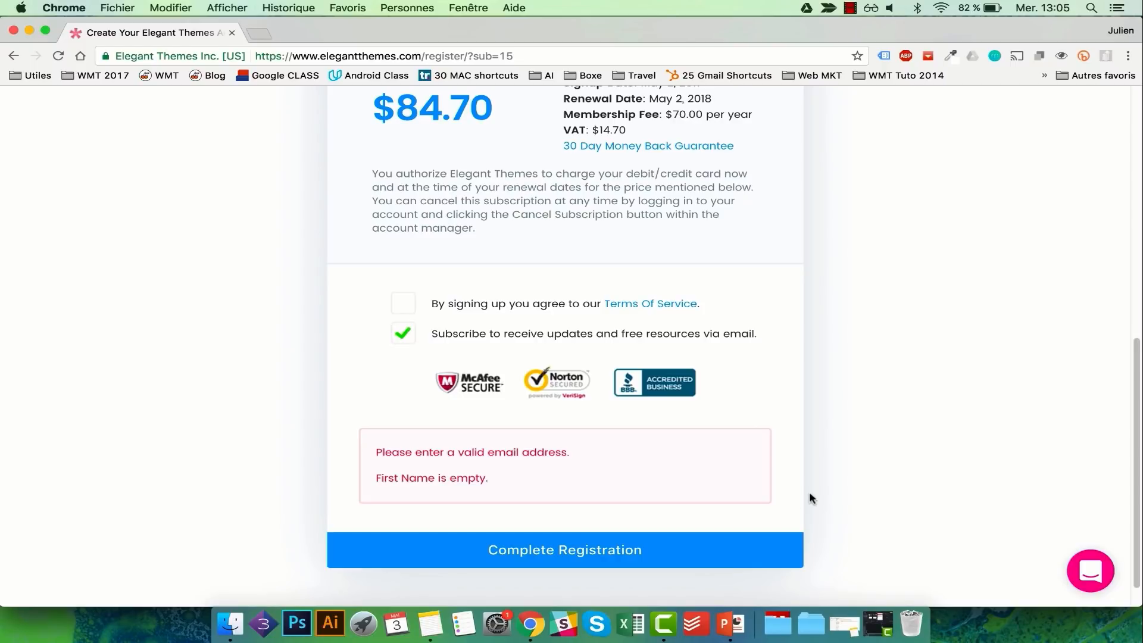
scroll(809, 494, down, 1)
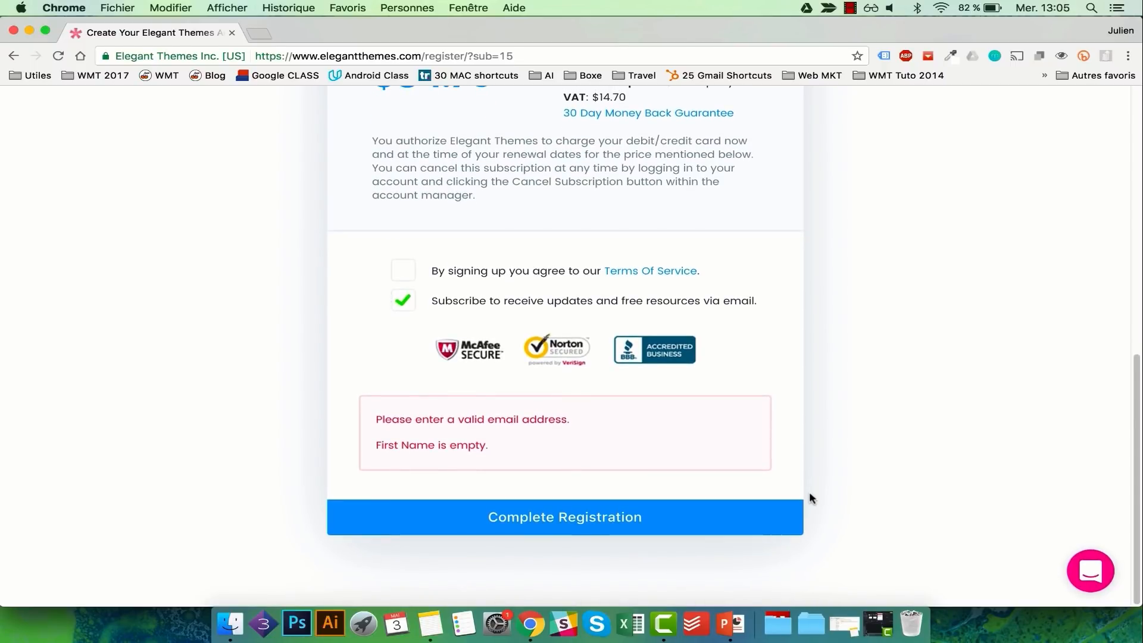
scroll(809, 498, up, 10)
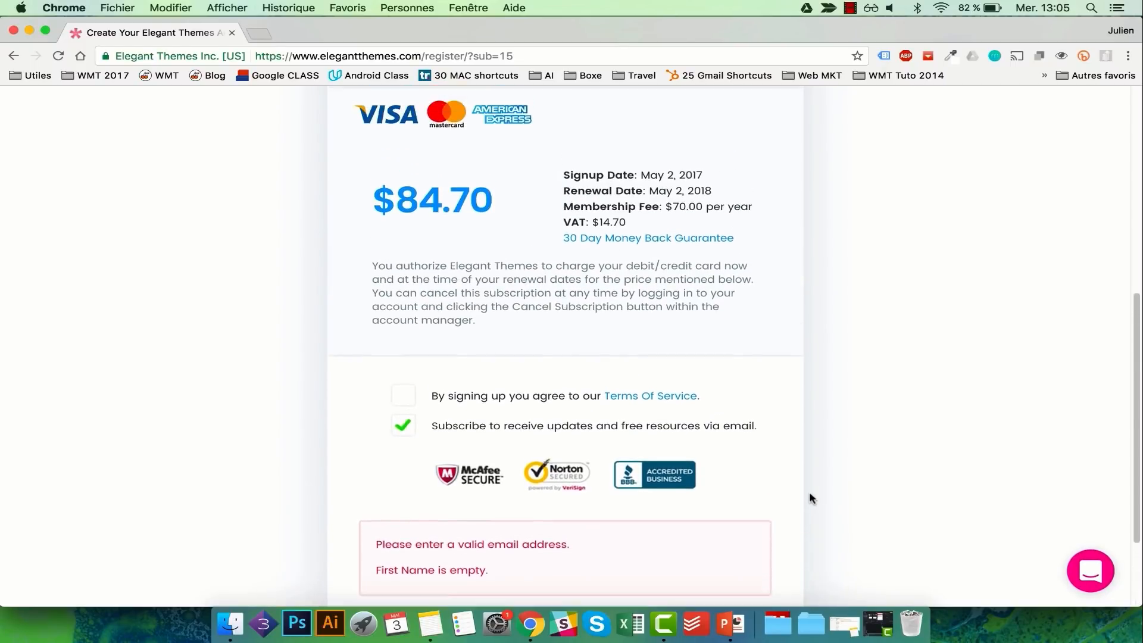
scroll(809, 497, down, 5)
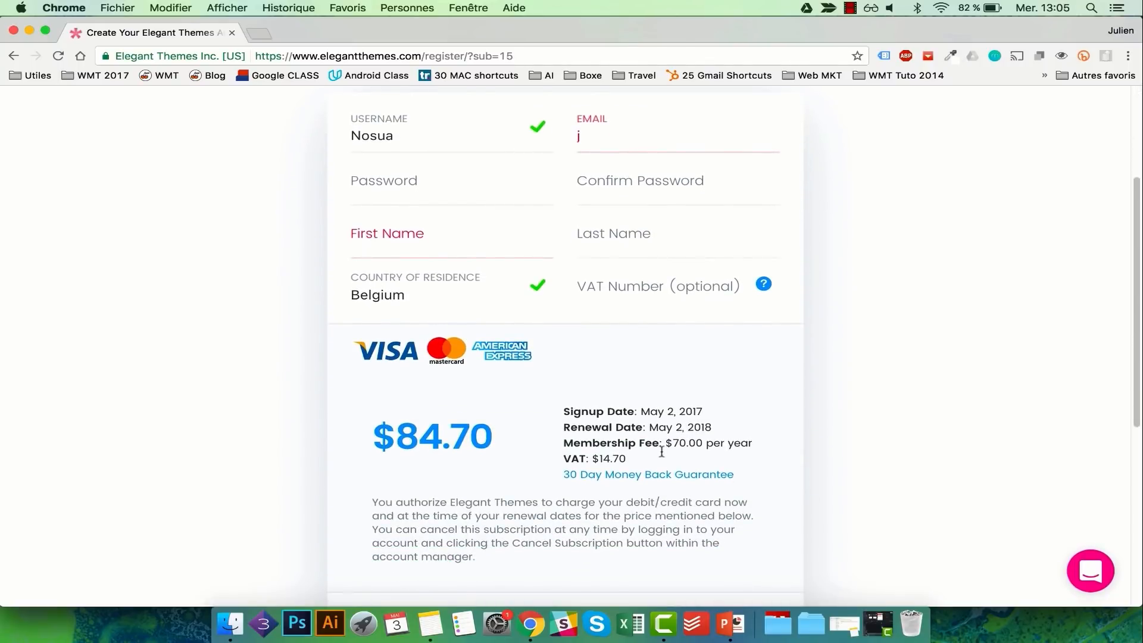
drag(628, 459, 598, 459)
- Change the country of residence to France, bringing the total to $84.00
click(486, 295)
key(f)
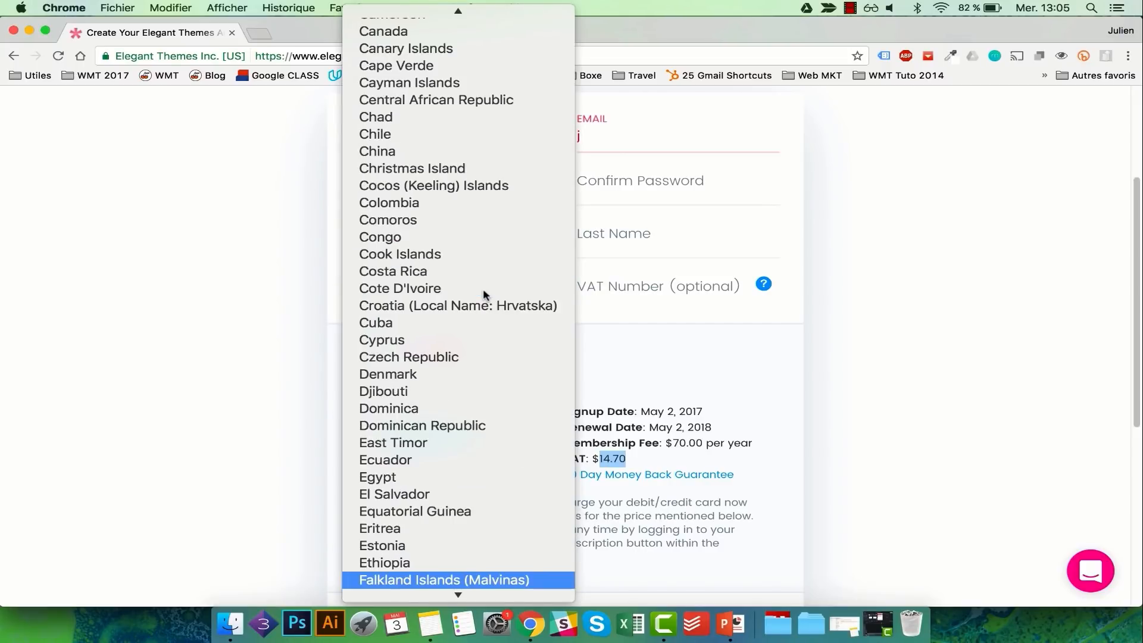
key(i)
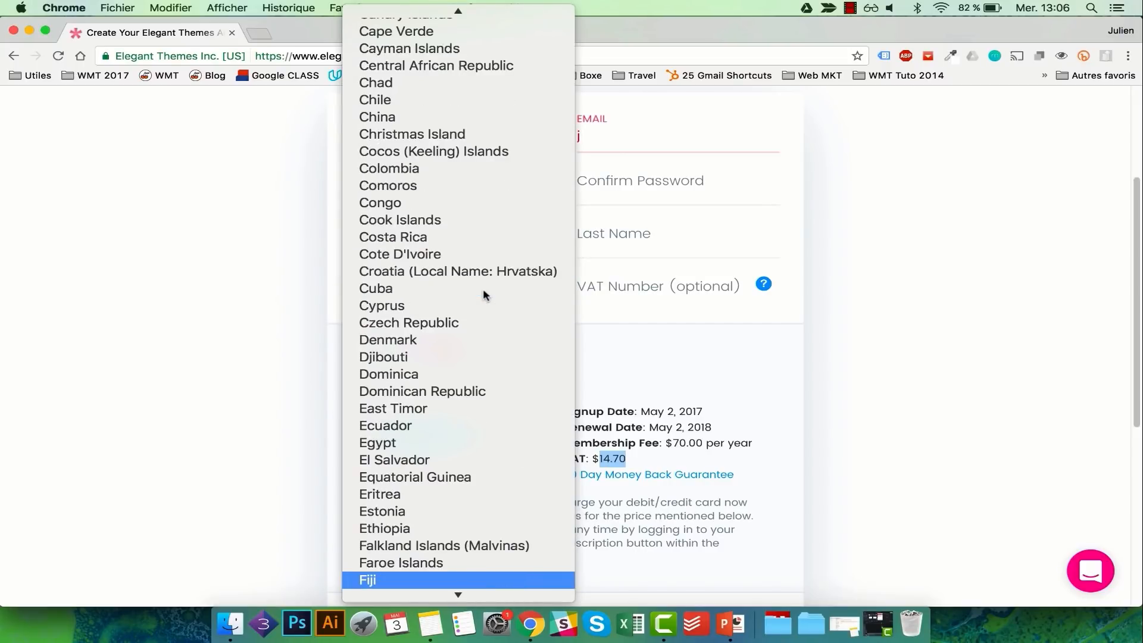
scroll(484, 294, down, 3)
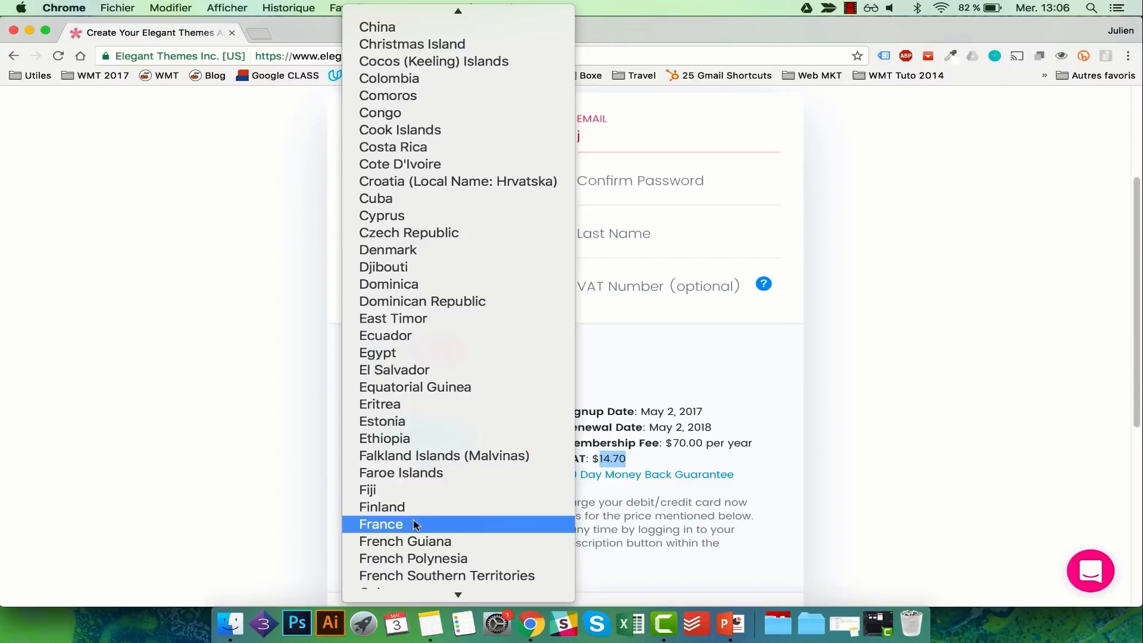
click(415, 525)
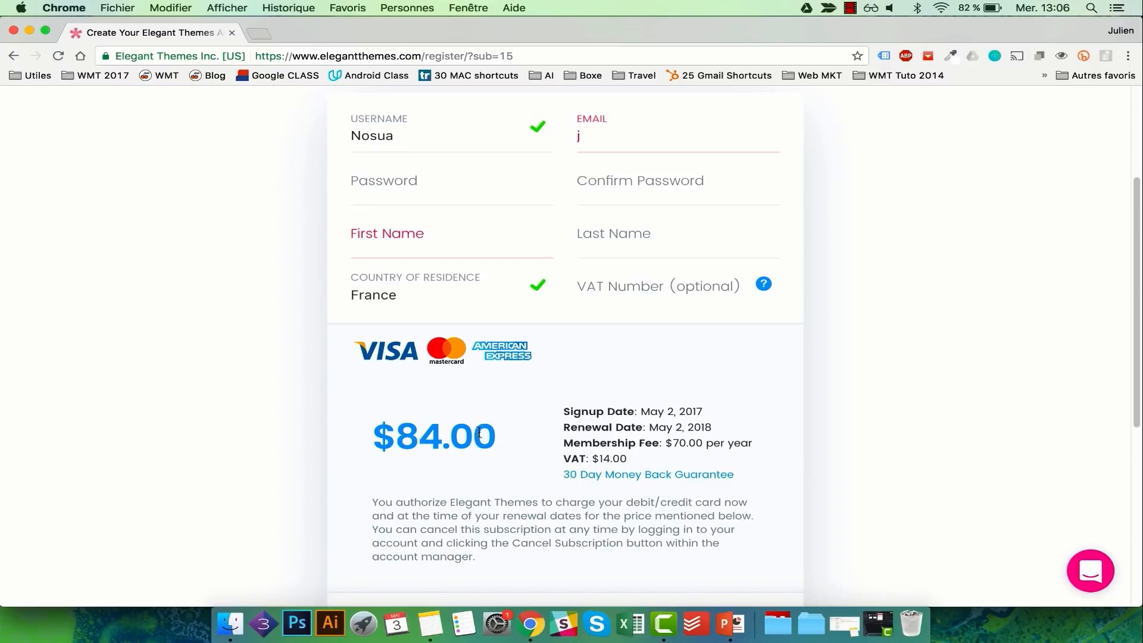
drag(479, 433, 405, 432)
scroll(641, 326, up, 2)
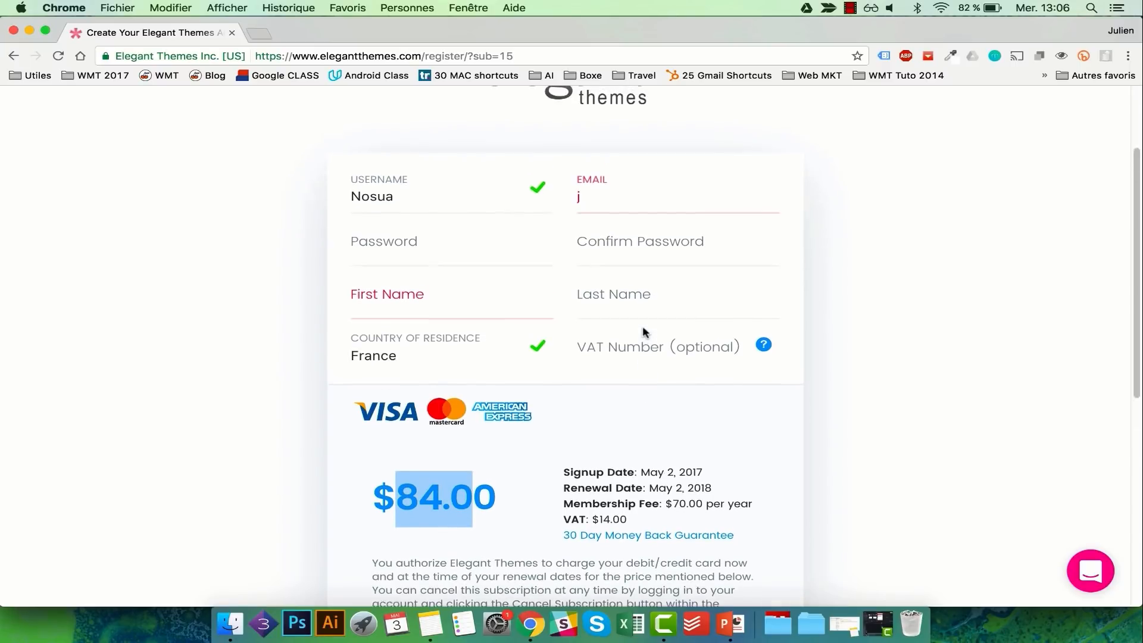
scroll(683, 274, up, 3)
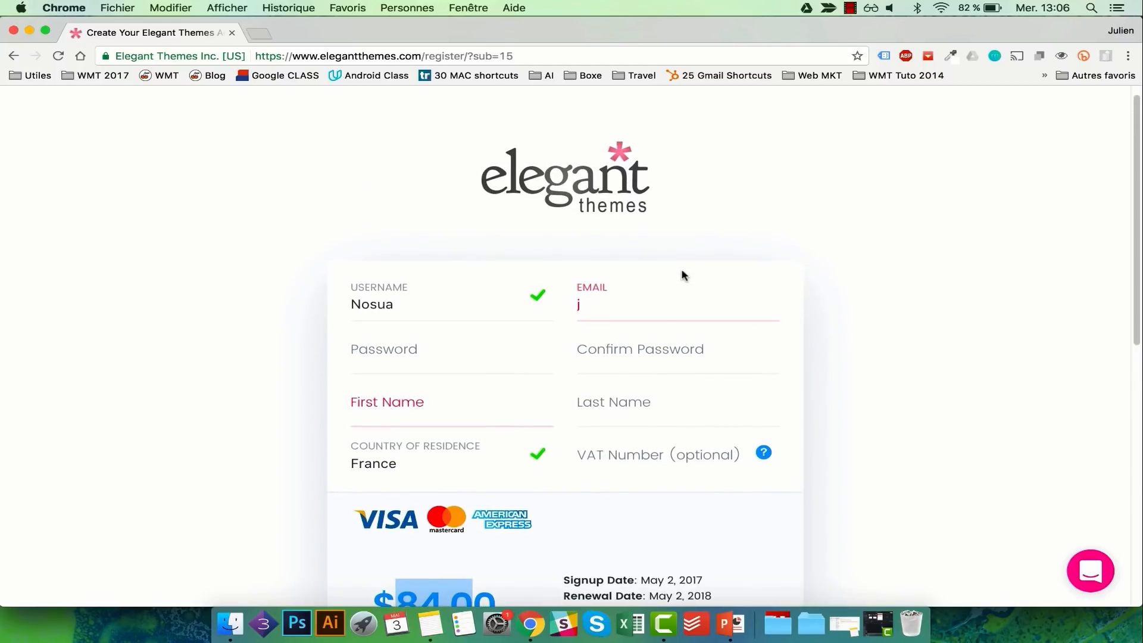
scroll(676, 397, down, 10)
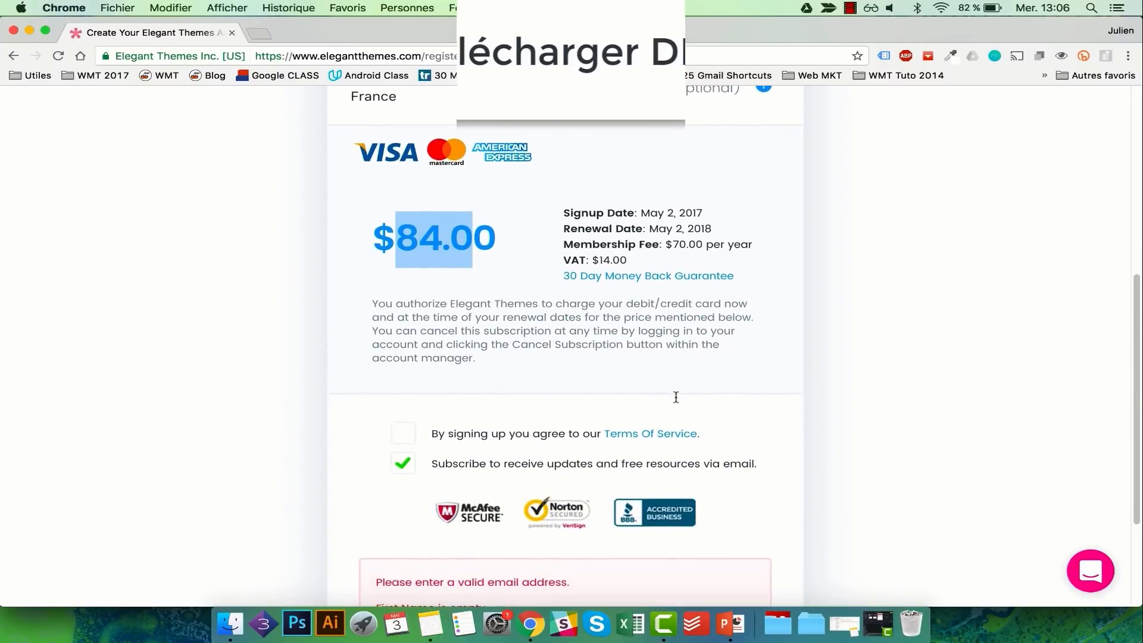
- Sign in to the Elegant Themes members area with the account username and password
scroll(676, 397, up, 10)
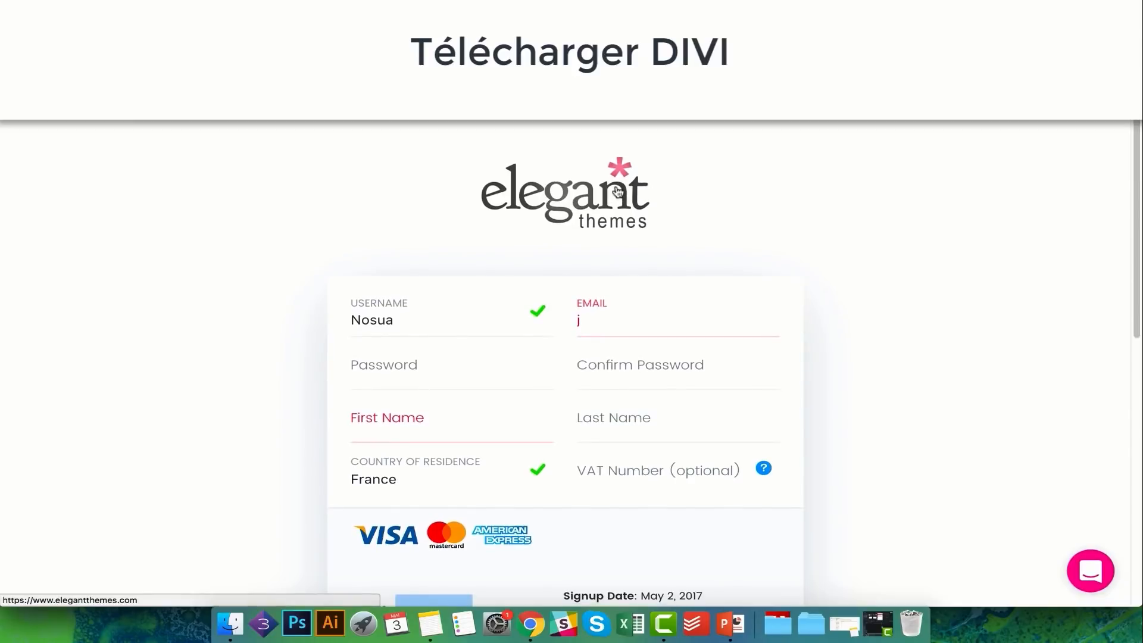
click(617, 192)
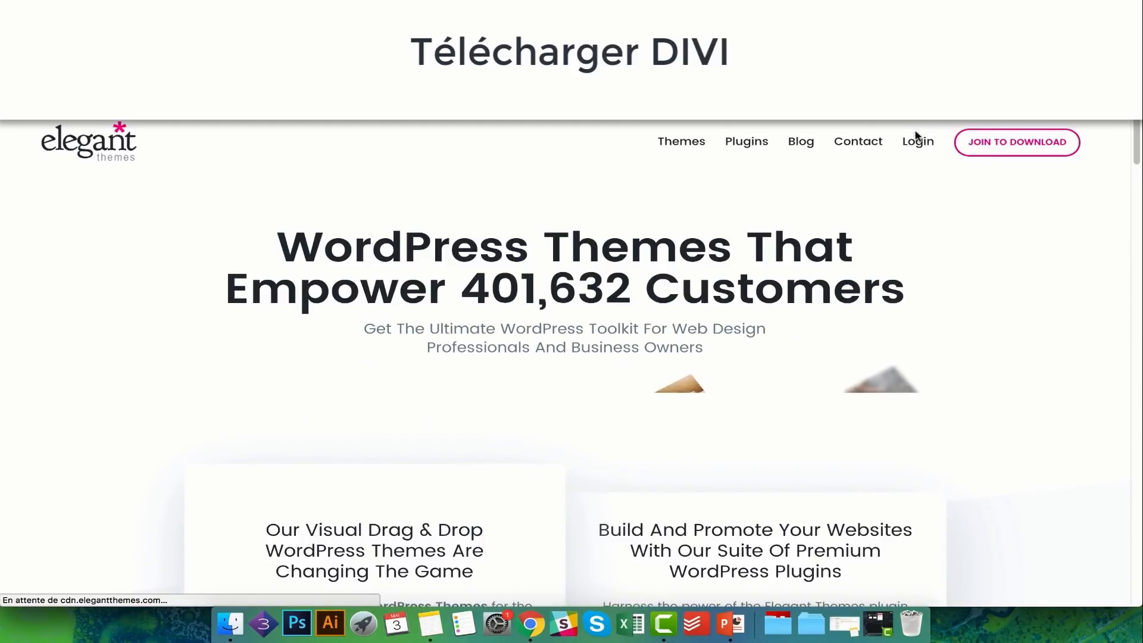
click(917, 142)
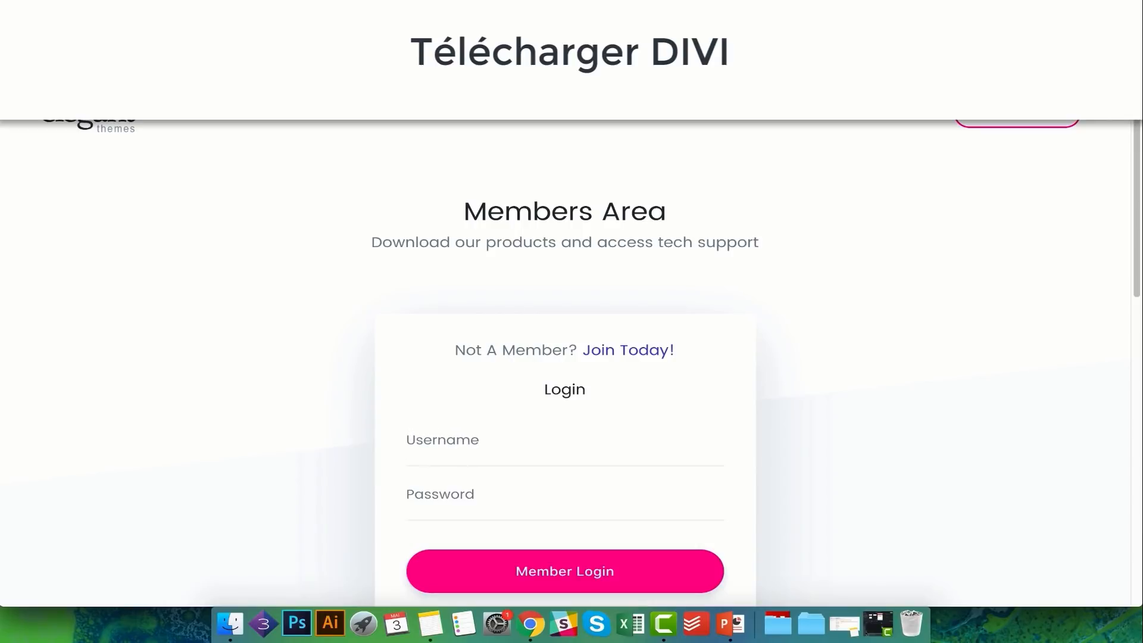
click(429, 462)
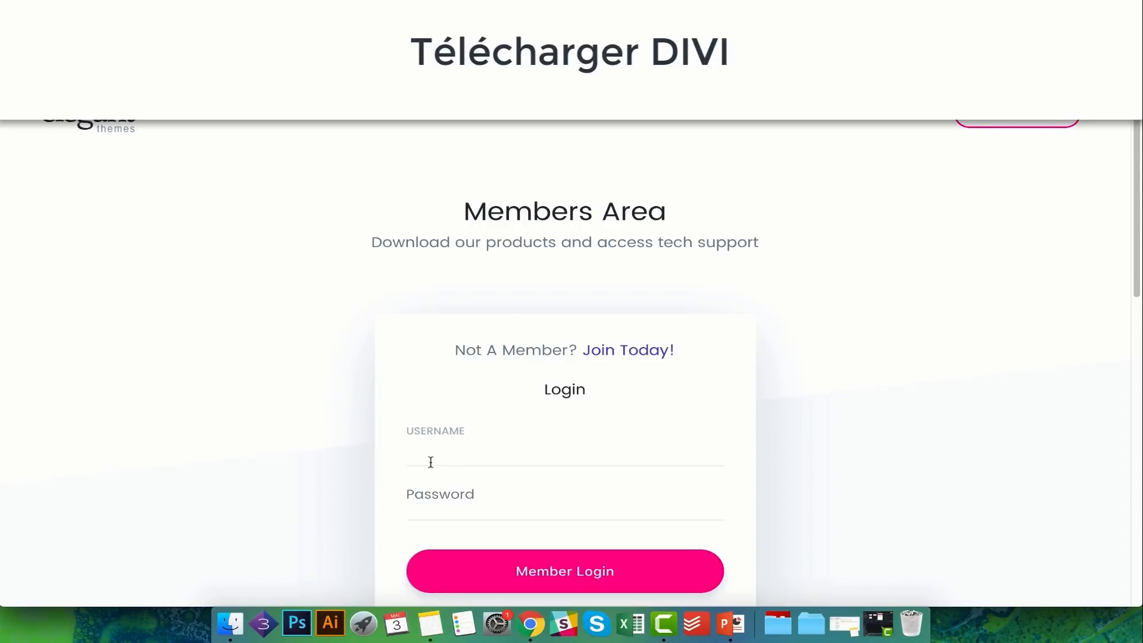
text(lem01)
key(Tab)
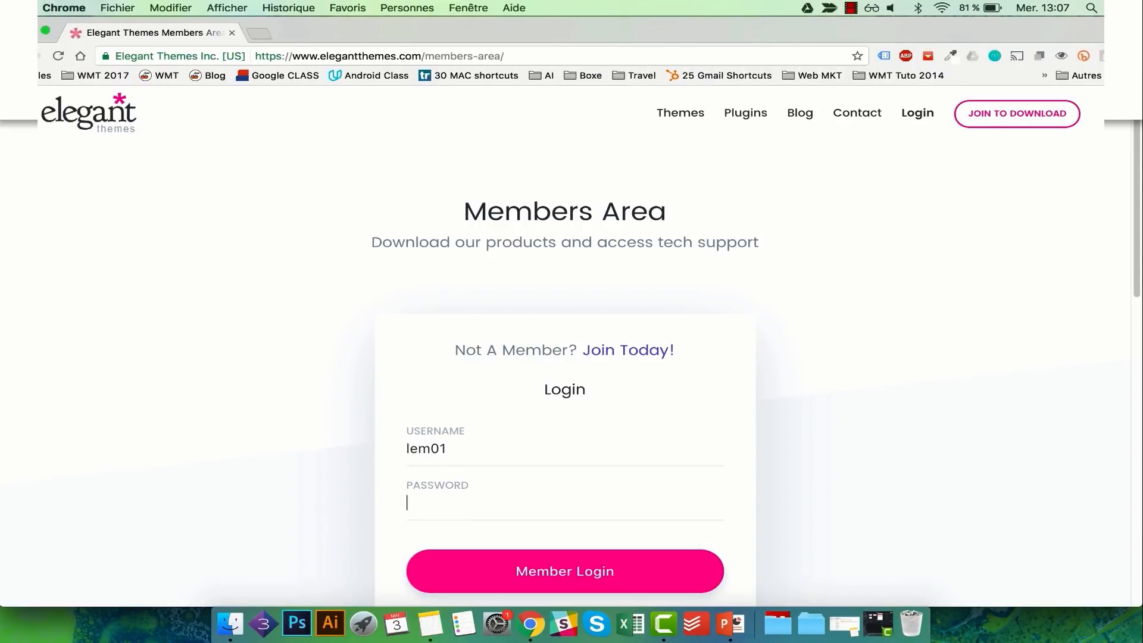
key(super+v)
click(529, 558)
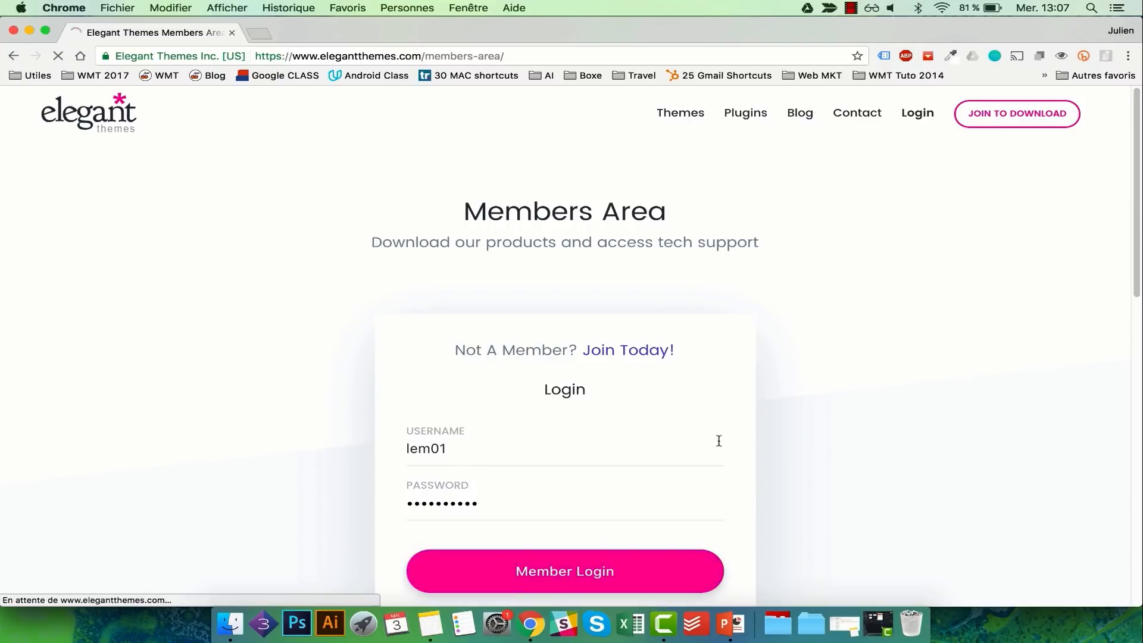
- Download the Divi theme as Divi.zip to the Bureau (desktop) folder
scroll(718, 441, down, 2)
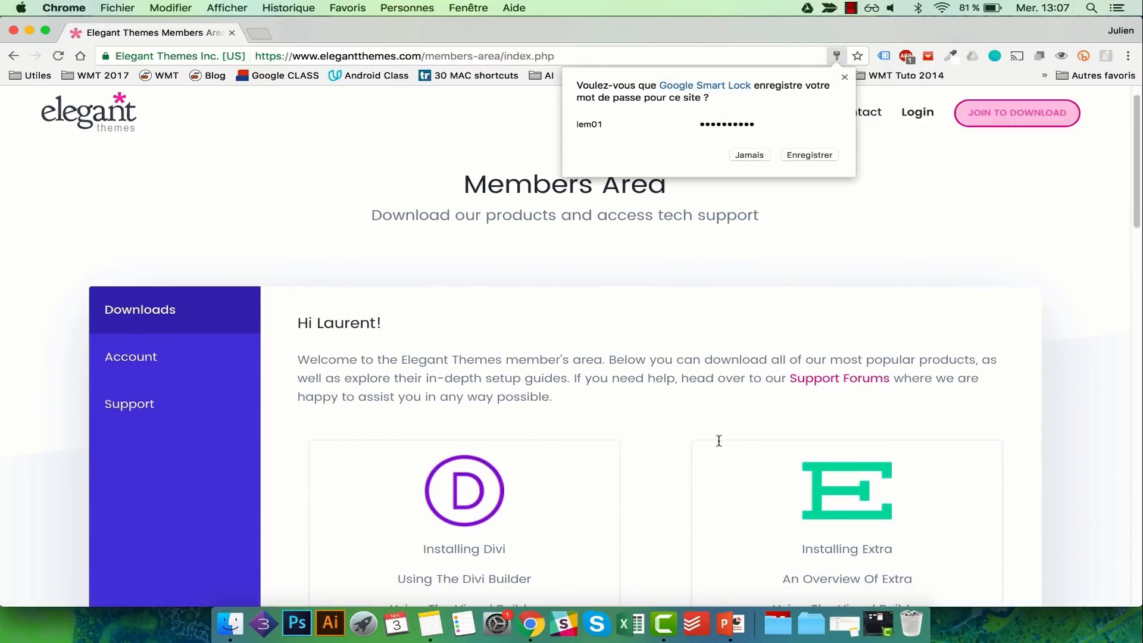
scroll(719, 440, up, 2)
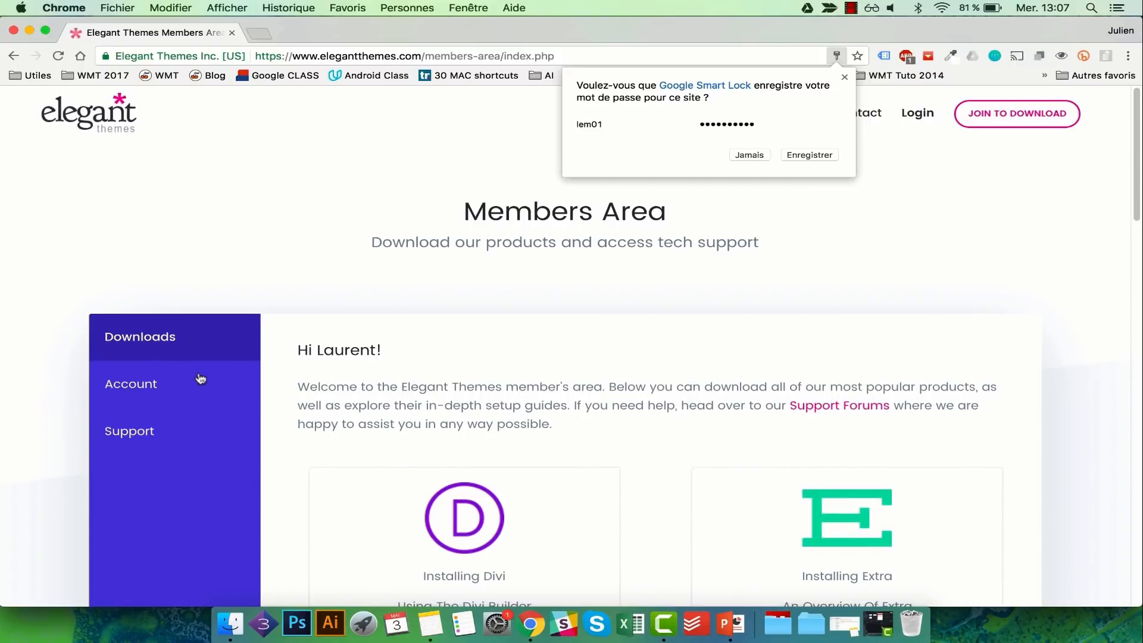
scroll(716, 437, down, 2)
scroll(716, 437, down, 5)
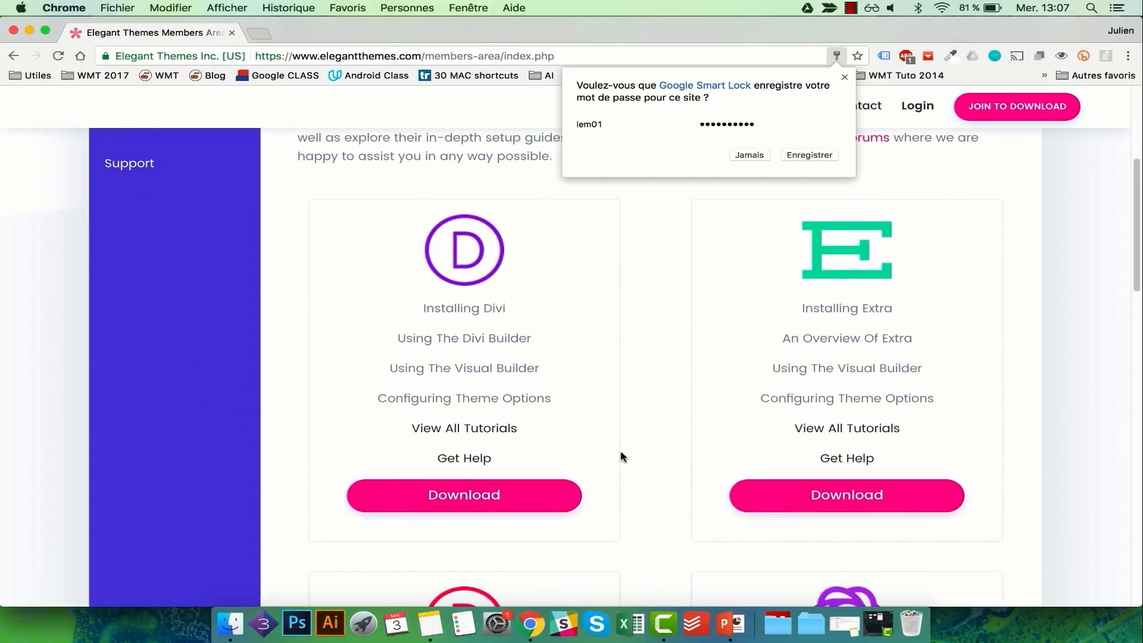
click(463, 492)
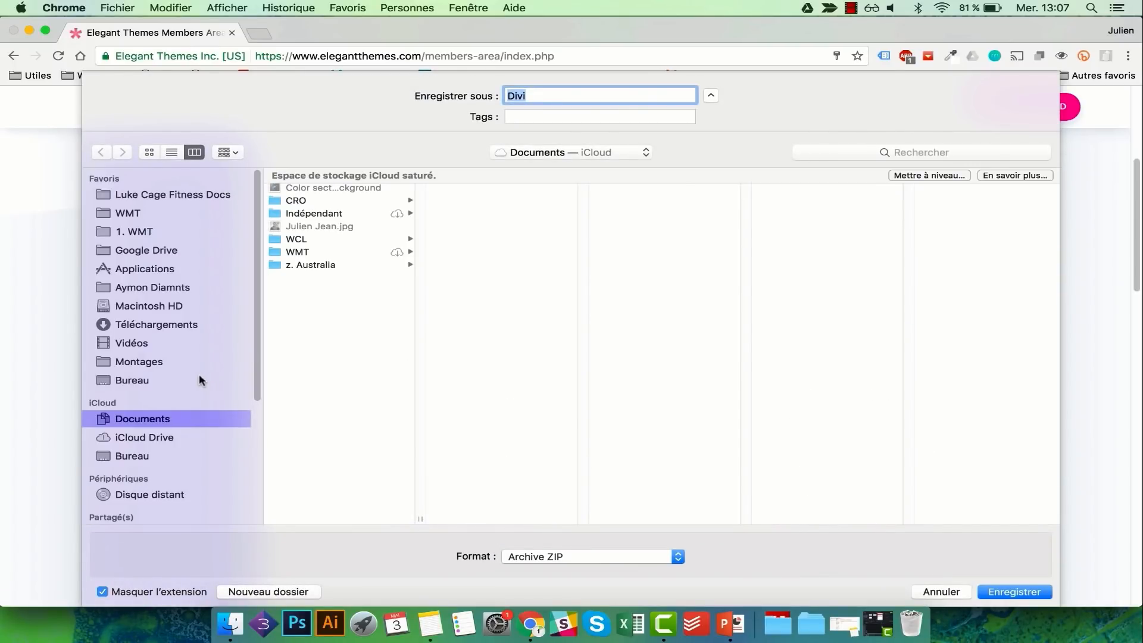
click(132, 380)
click(1014, 592)
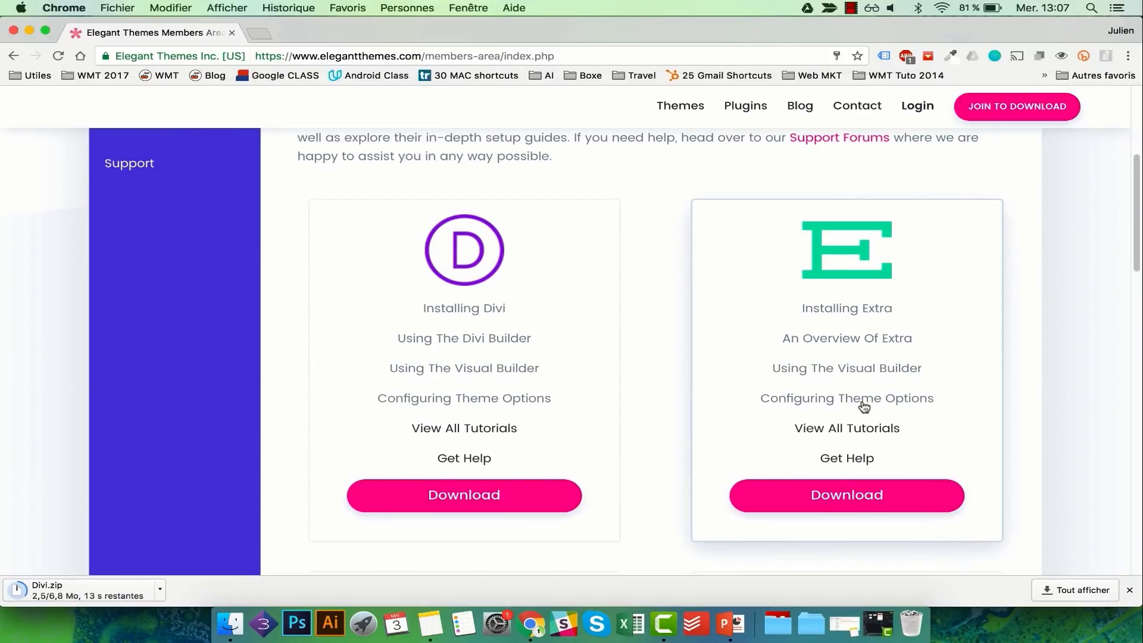
scroll(864, 404, up, 3)
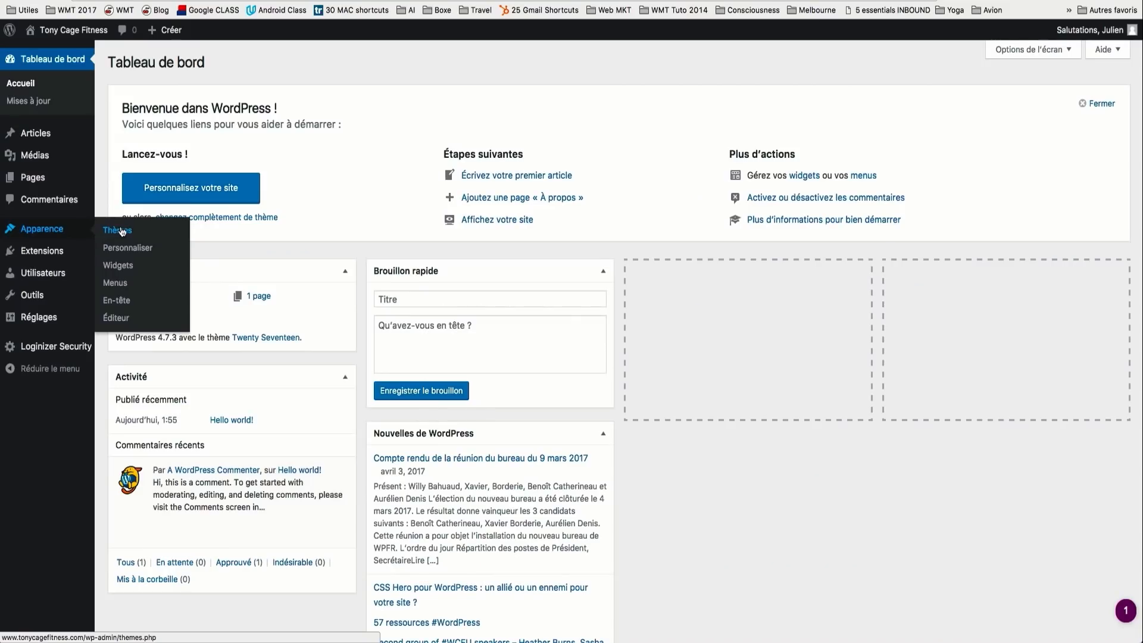
- Upload Divi.zip as a new theme, install and activate it, then view the site
click(122, 232)
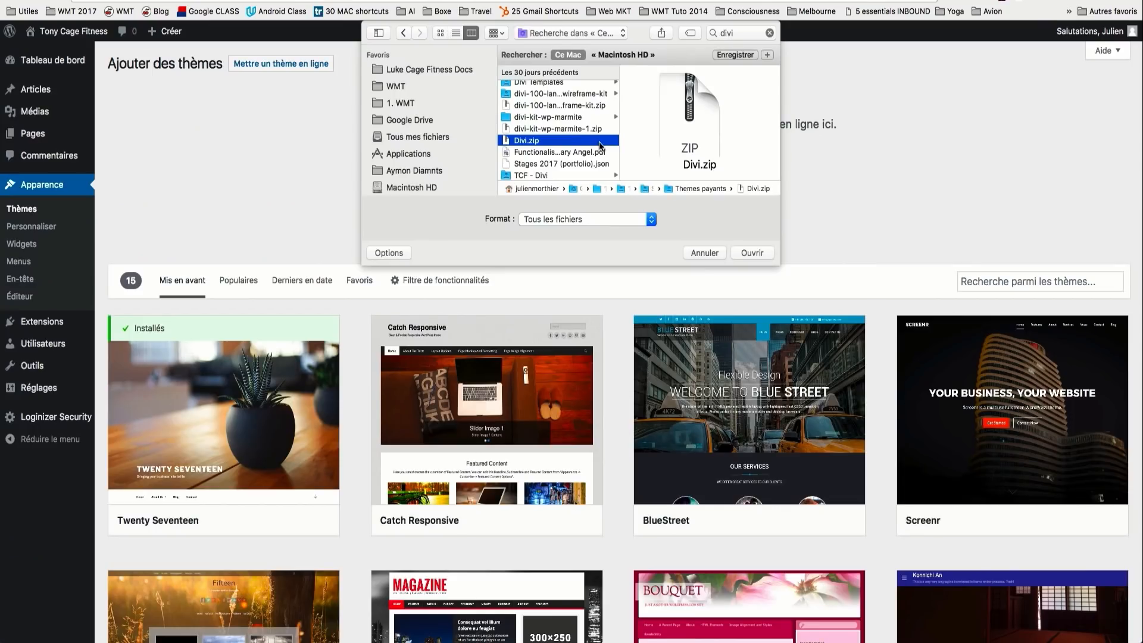
click(753, 252)
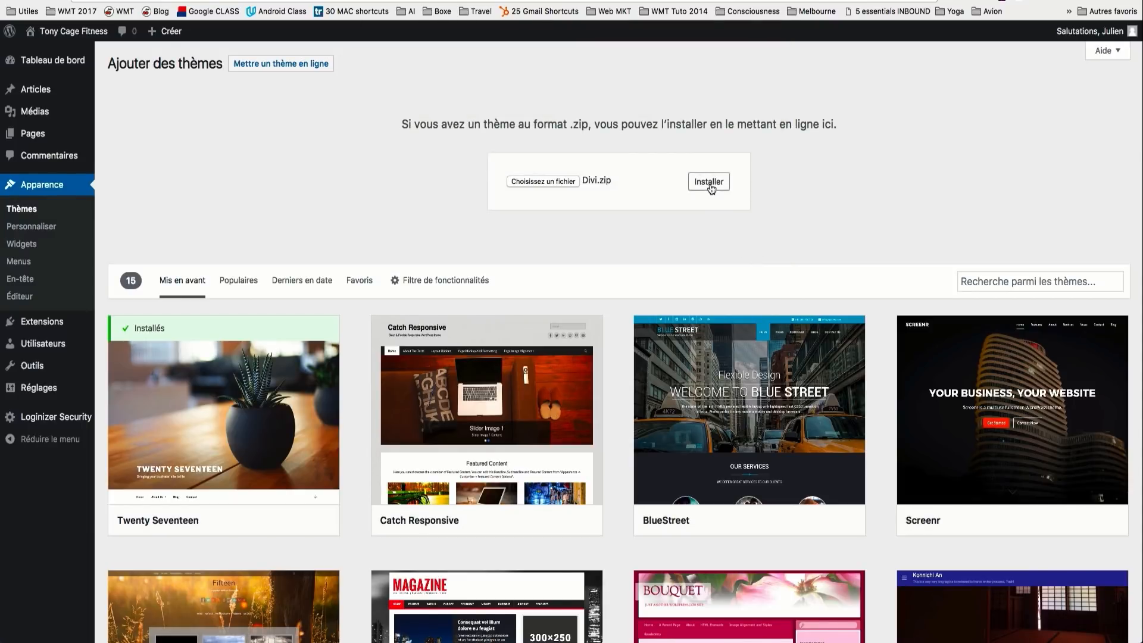
click(709, 185)
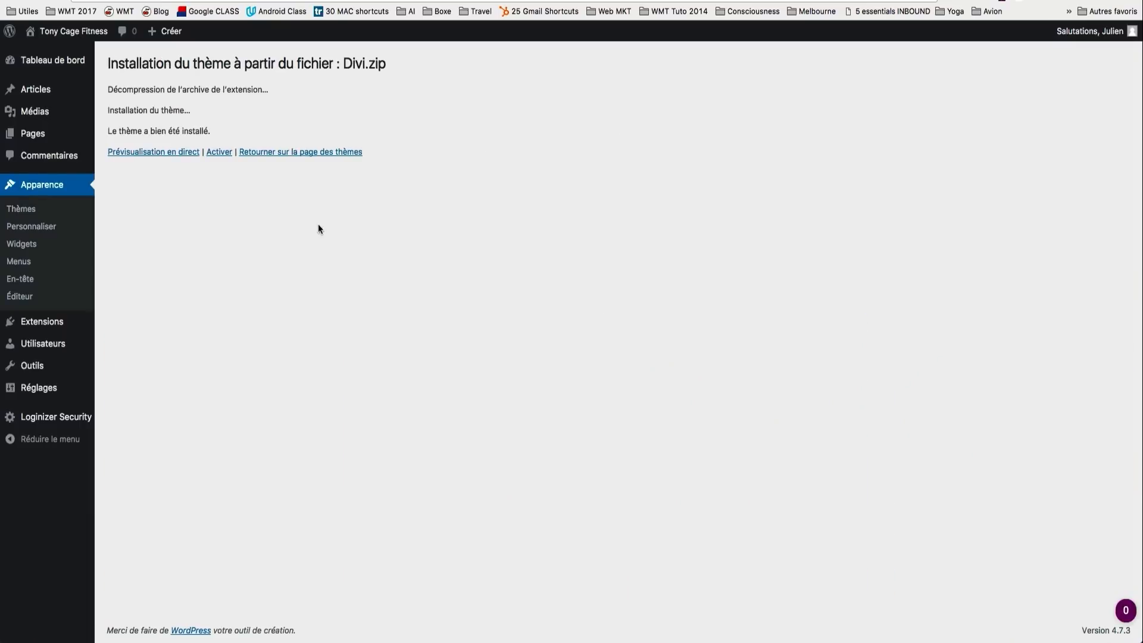
click(218, 154)
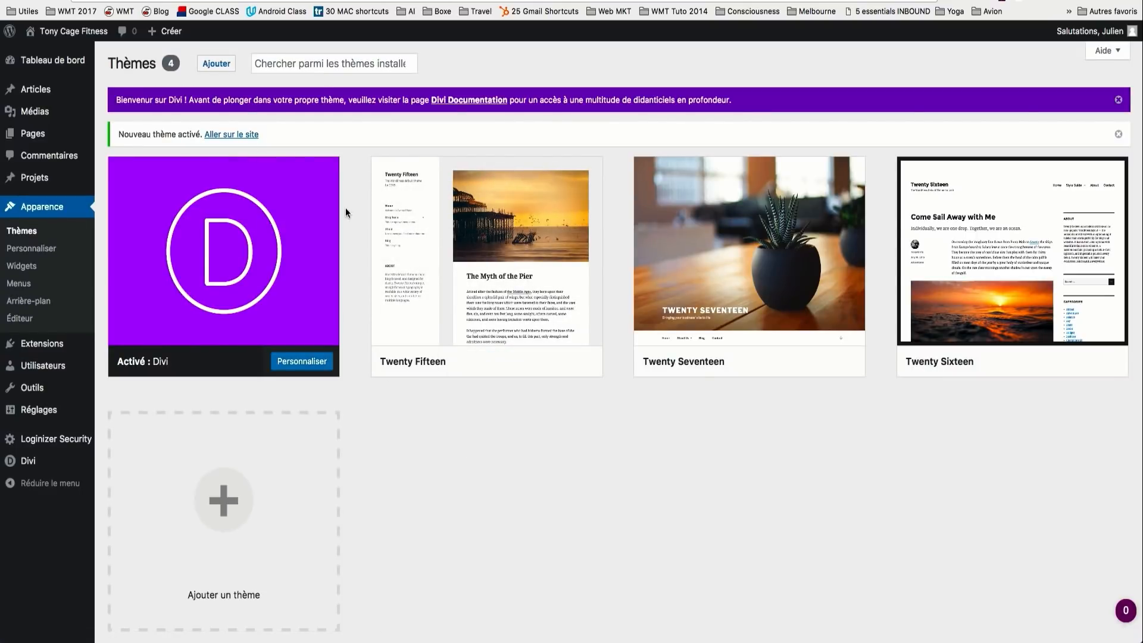
click(76, 32)
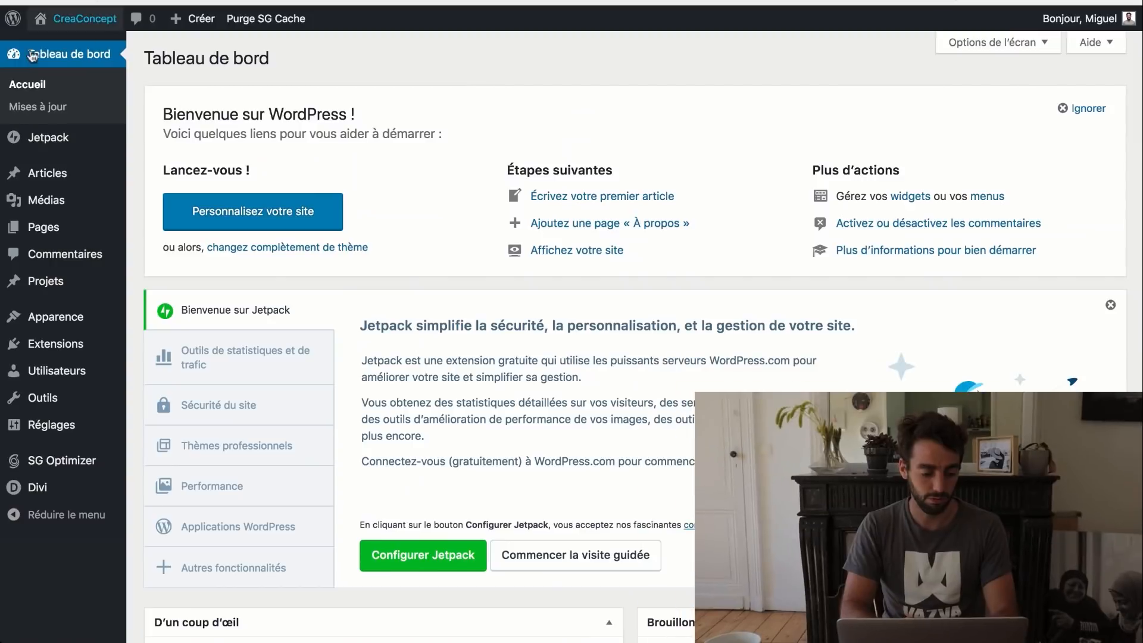
- Open Divi's Options du thème from the CreaConcept admin sidebar
mouse_move(87, 340)
mouse_move(54, 496)
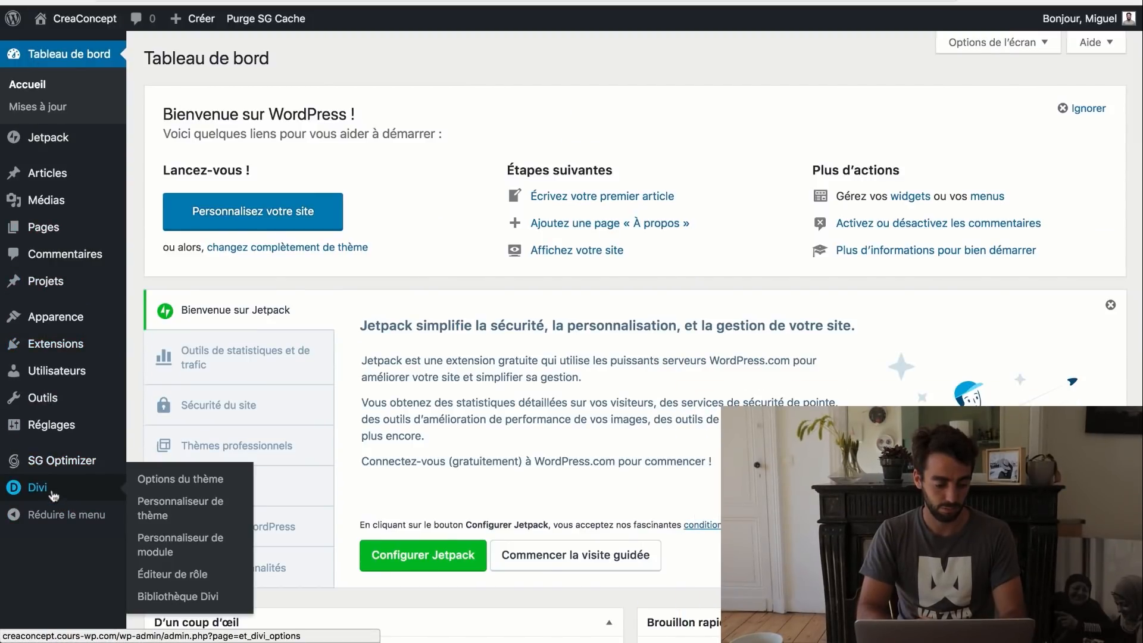
click(194, 483)
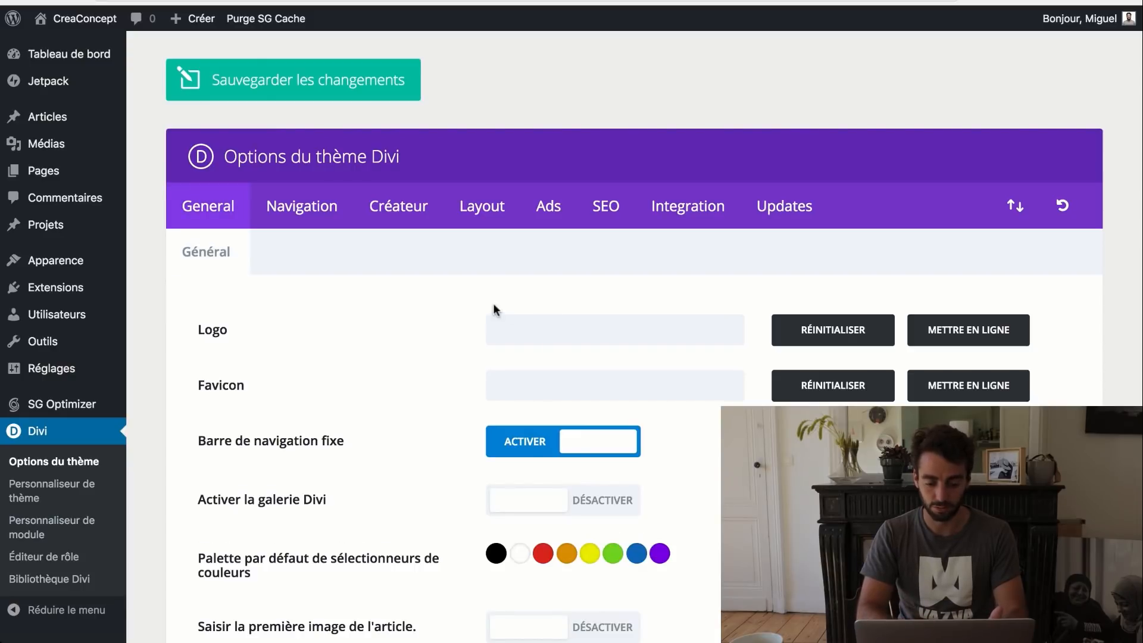
- Upload logos.jpg to the media library from the Logo field
click(954, 329)
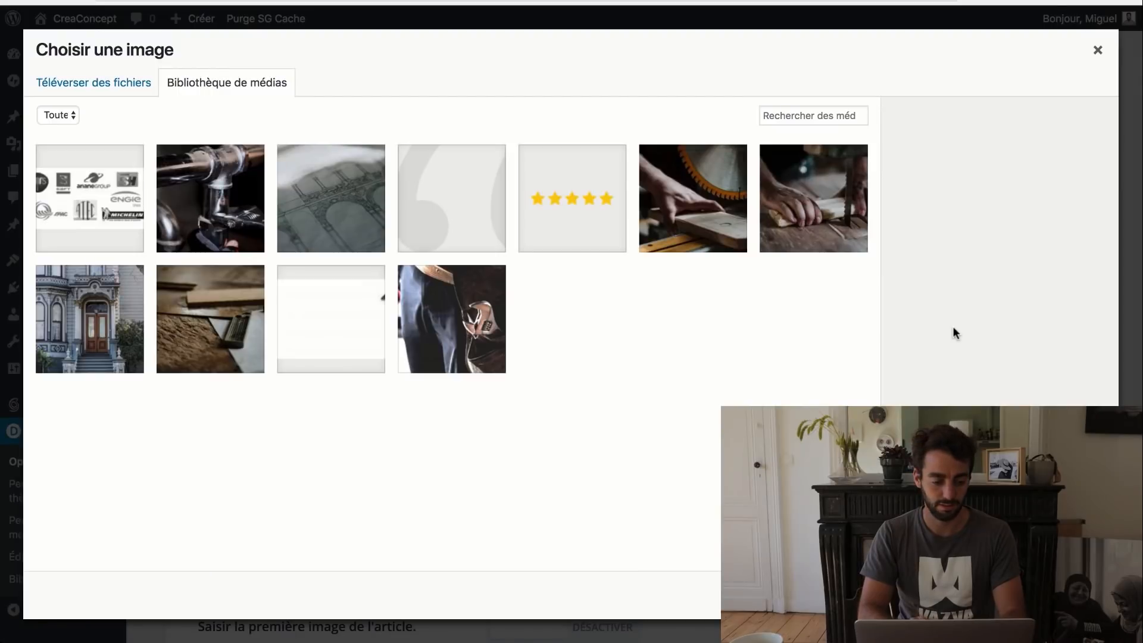
click(100, 87)
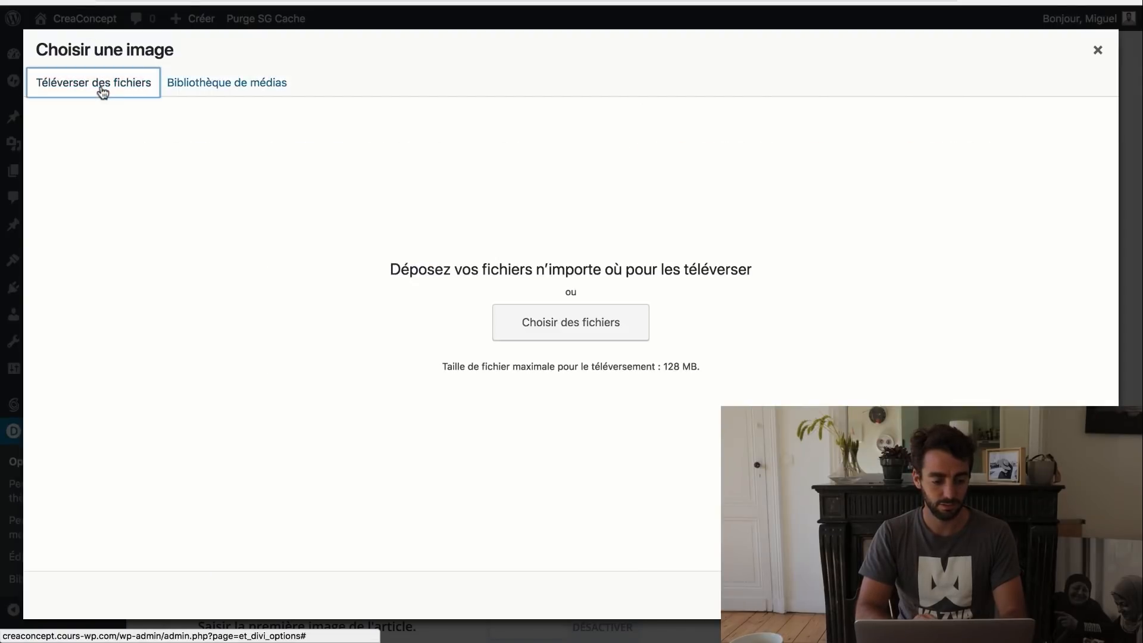
click(574, 324)
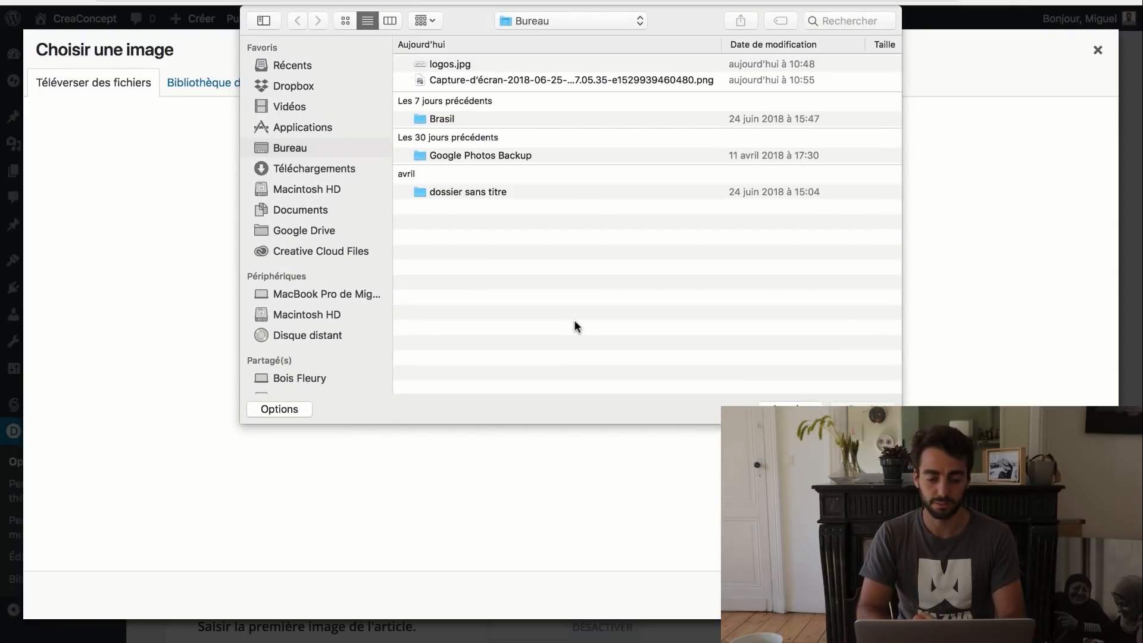
click(445, 60)
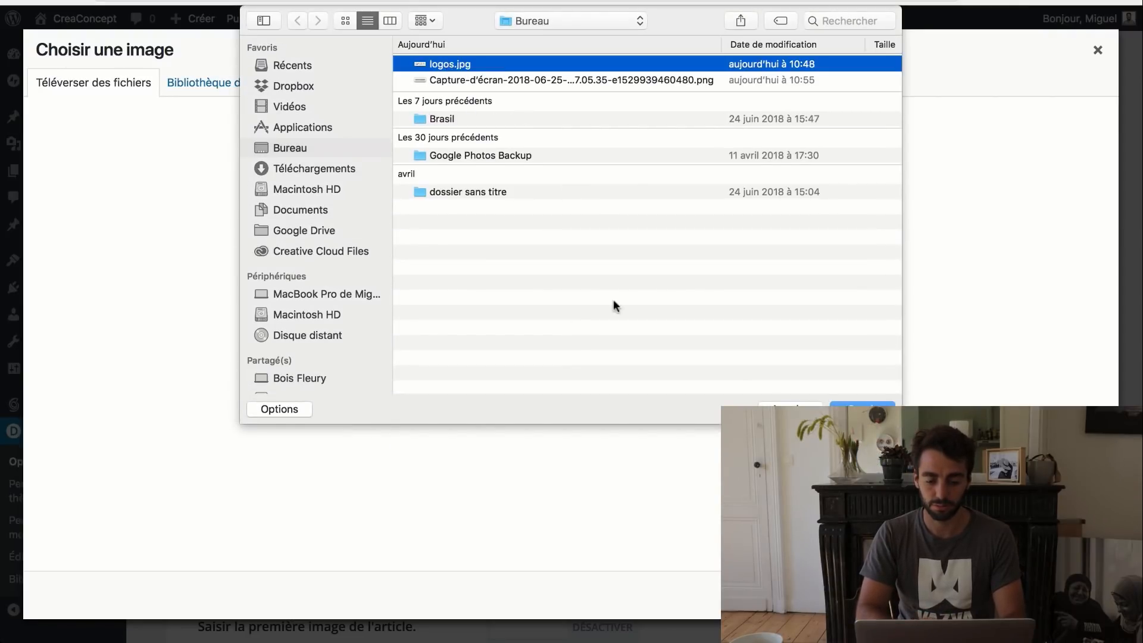
click(883, 405)
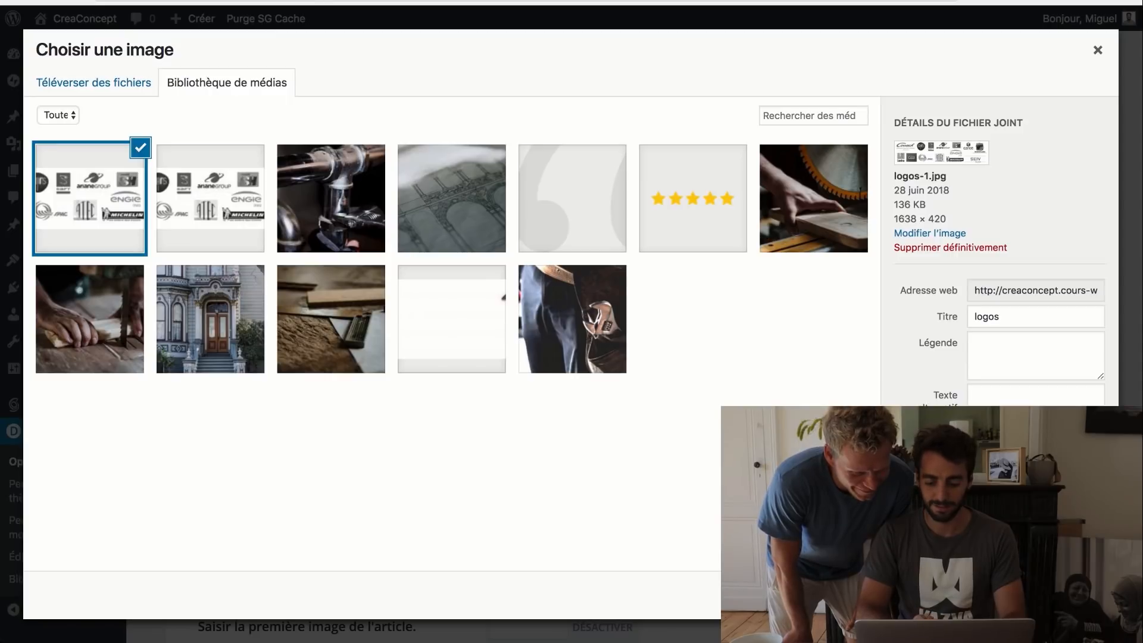
- Upload the CreaConcept screenshot image and use it as the Divi site logo
click(80, 83)
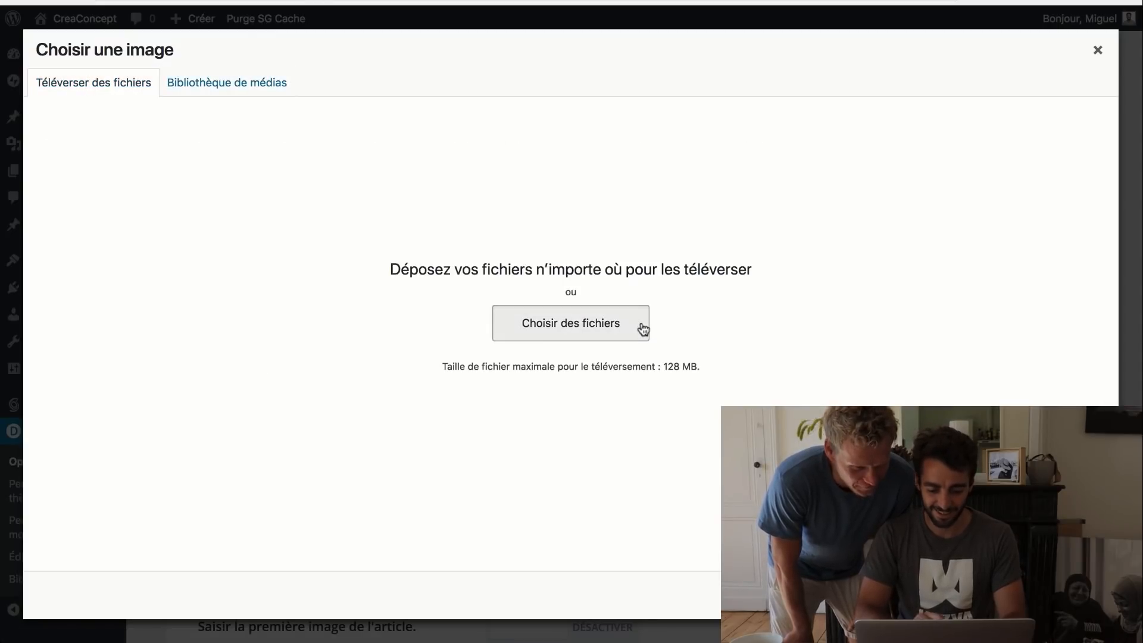
click(643, 329)
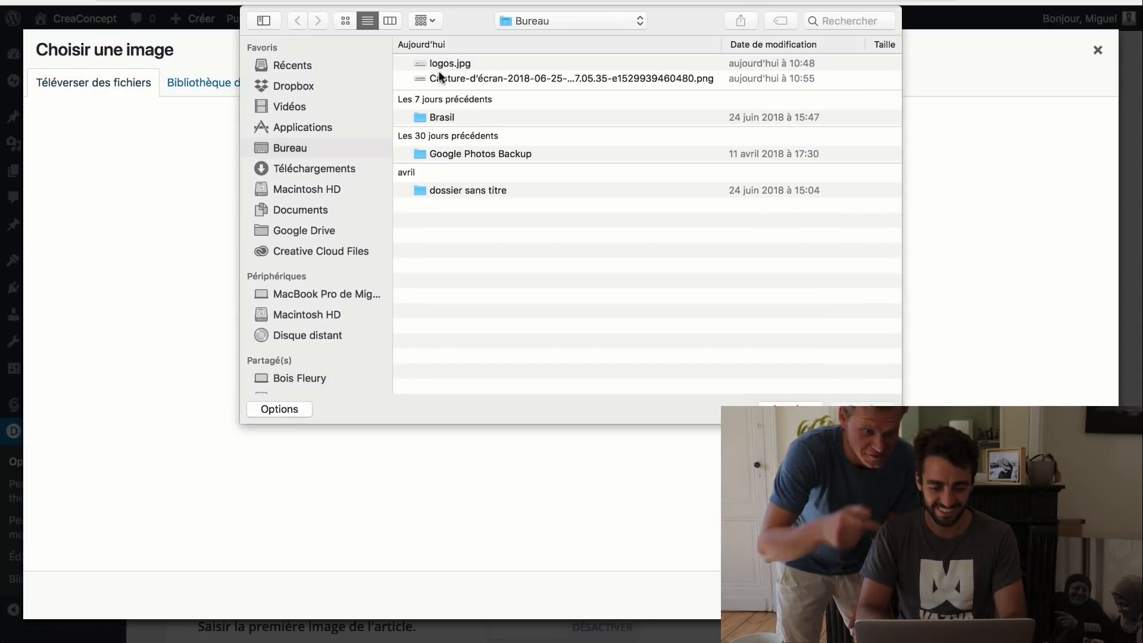
click(452, 80)
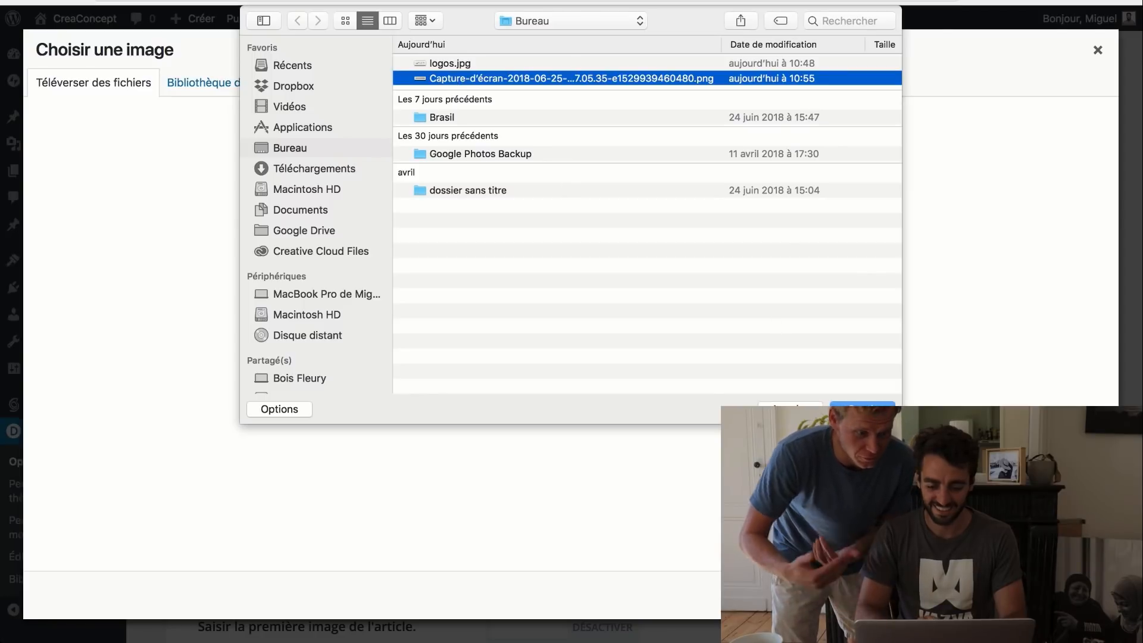
click(862, 409)
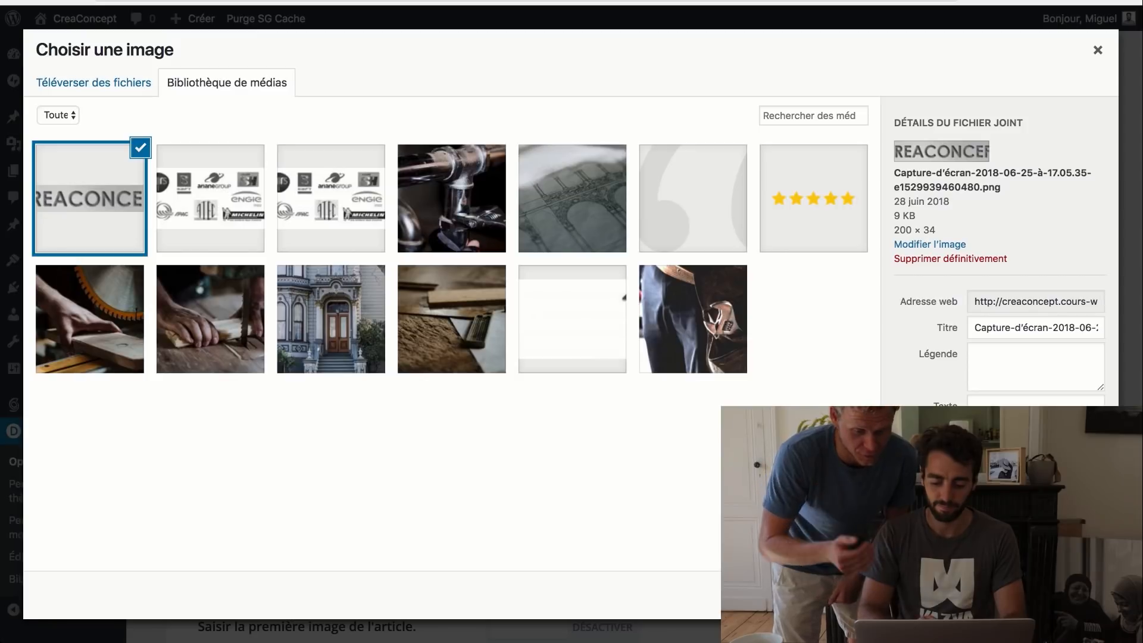
click(1057, 596)
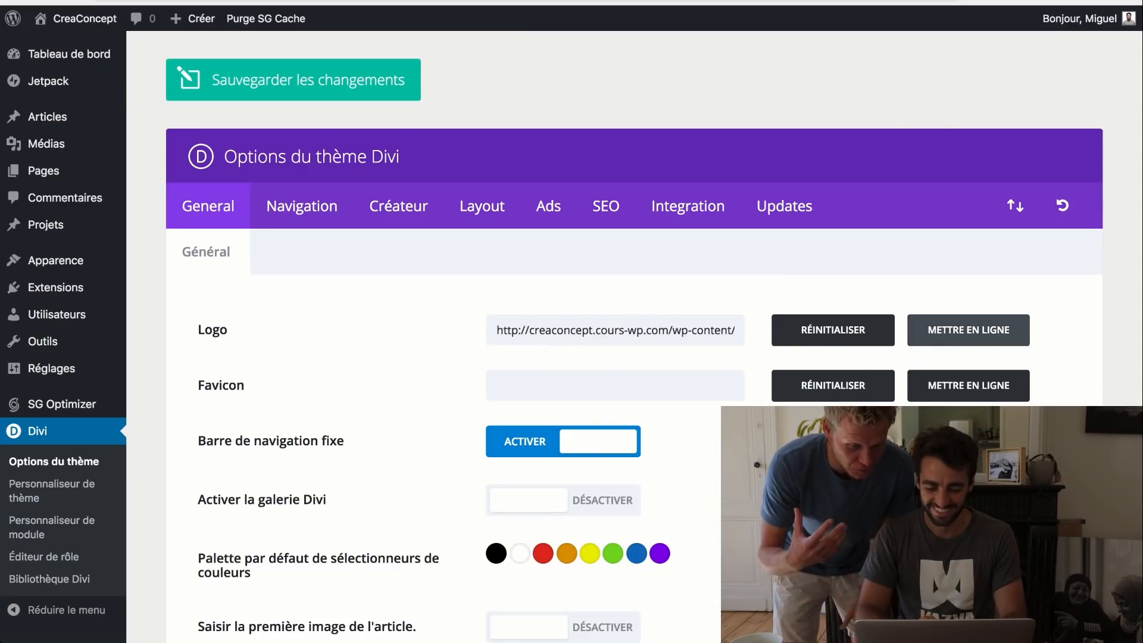
scroll(633, 337, down, 6)
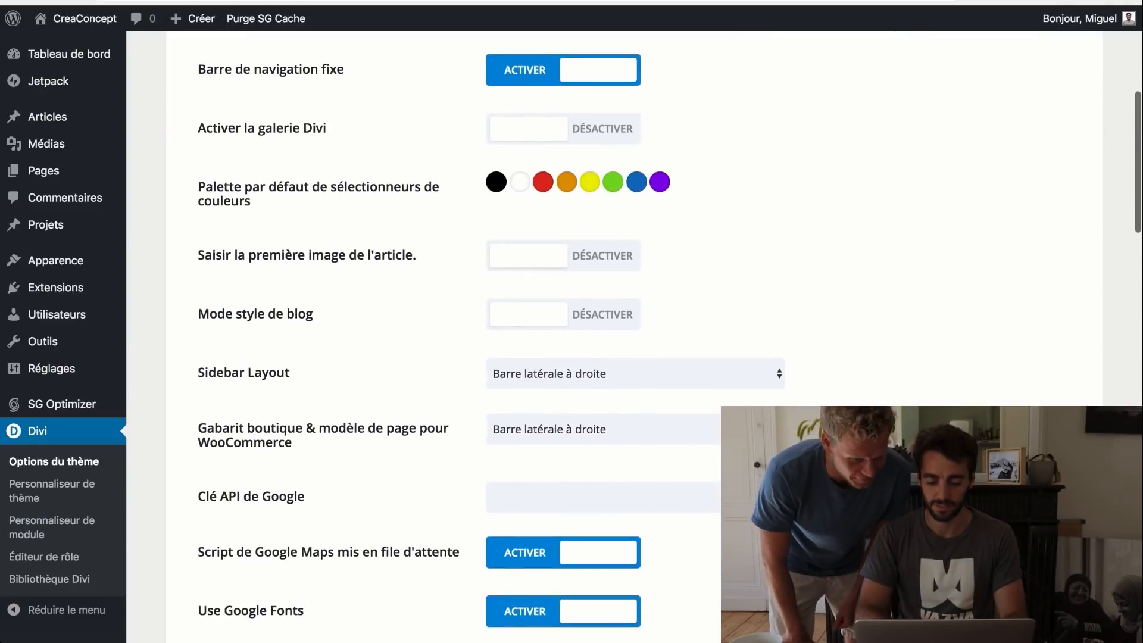
scroll(634, 337, up, 6)
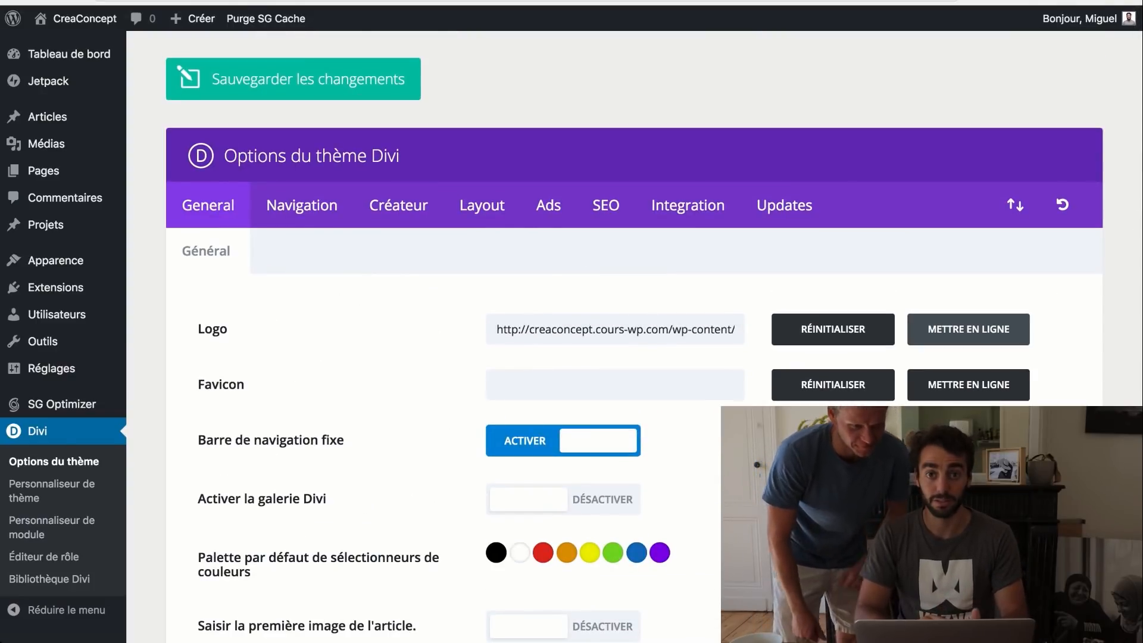
scroll(634, 337, down, 15)
mouse_move(83, 19)
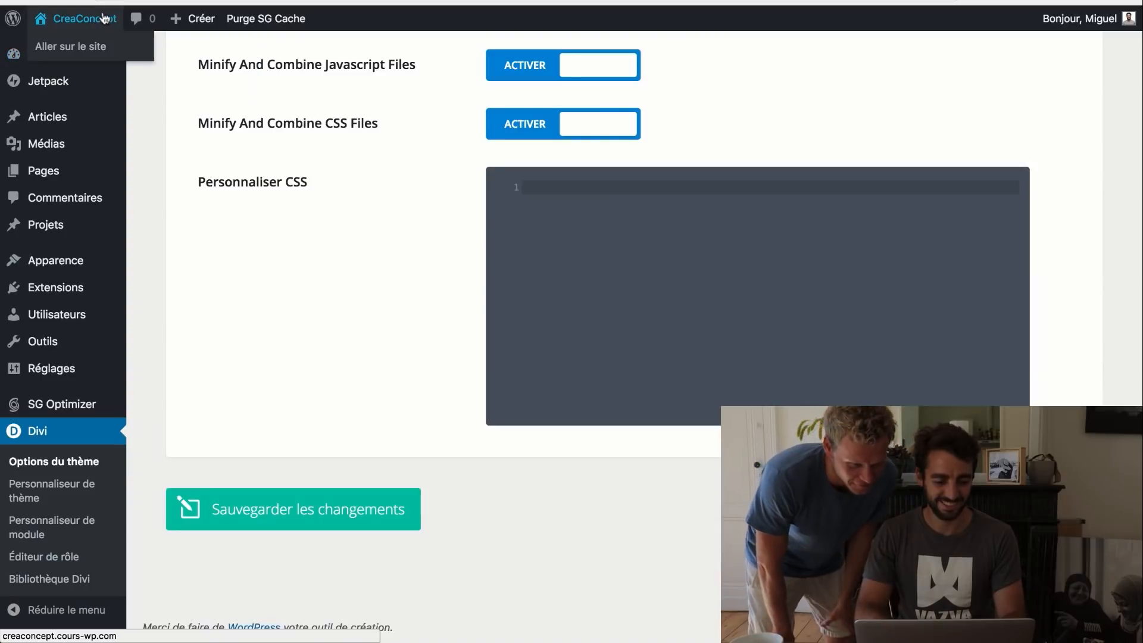
click(79, 53)
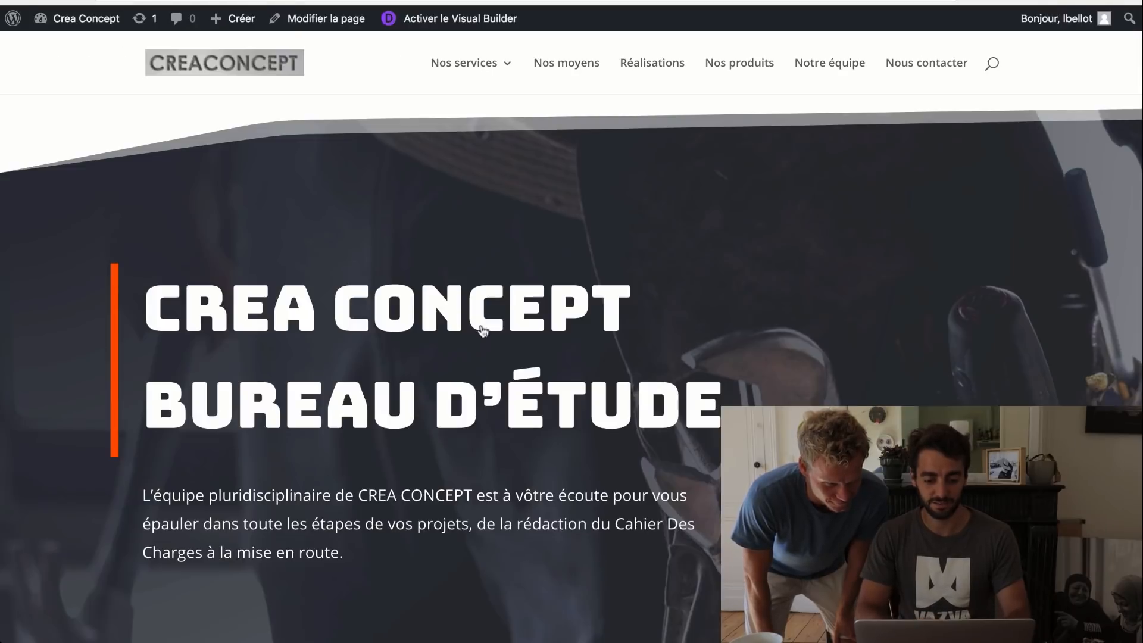
scroll(439, 405, down, 10)
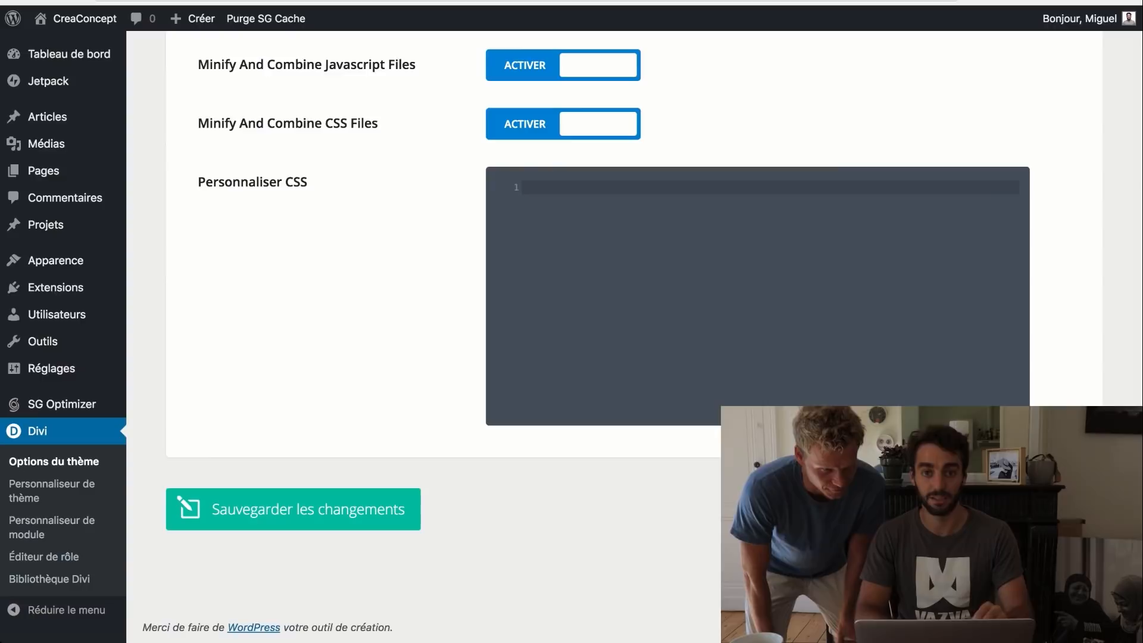
mouse_move(59, 118)
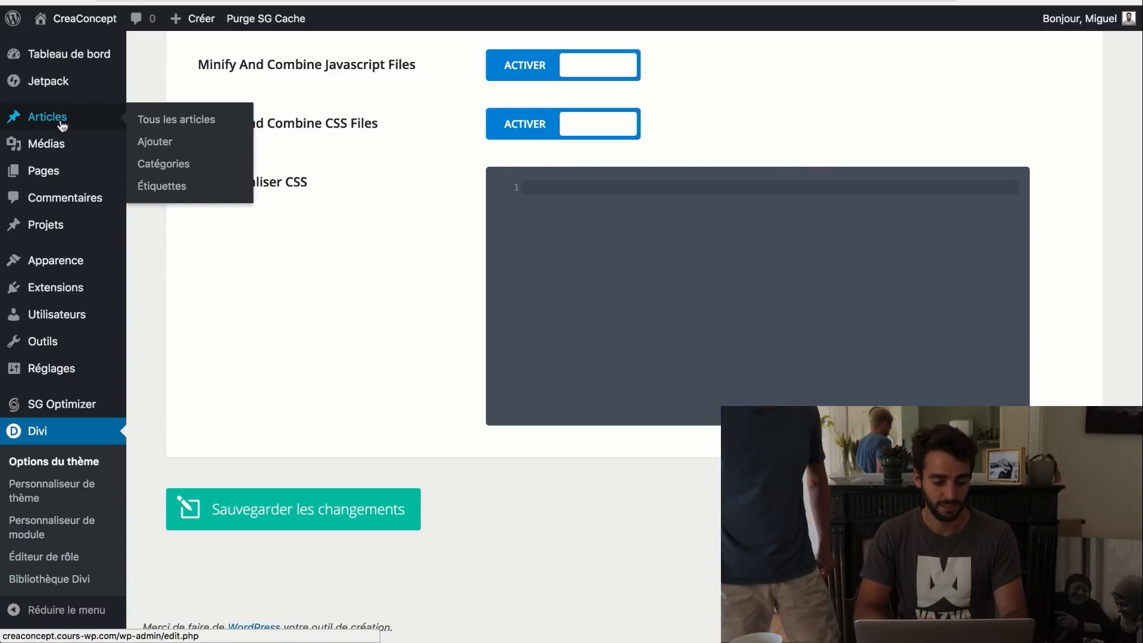
mouse_move(119, 171)
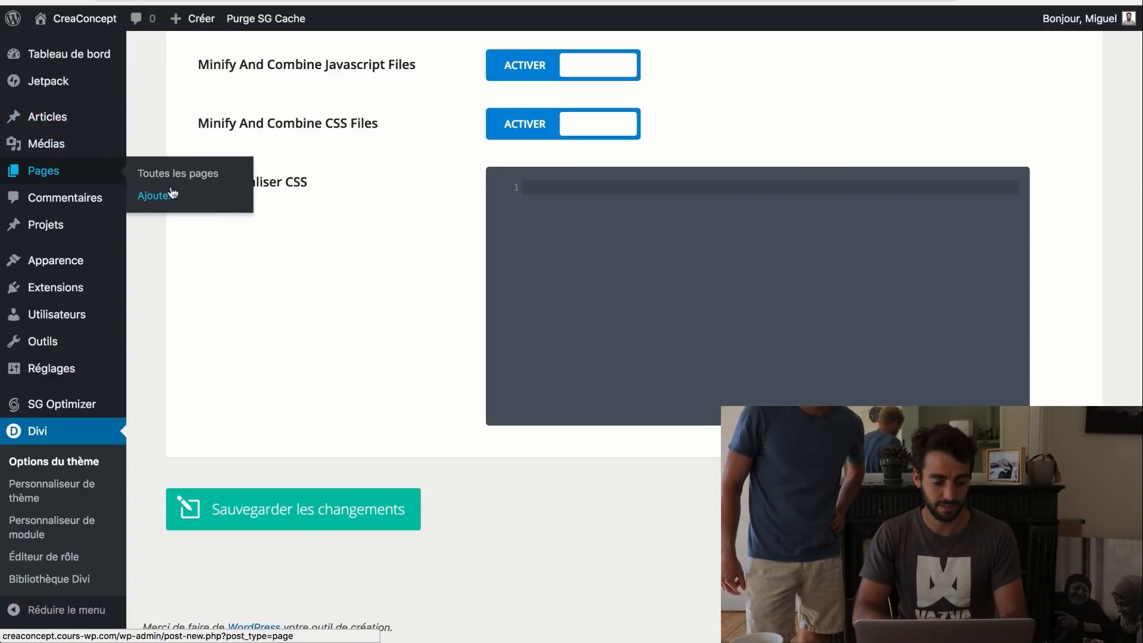
- Add a new page titled 'Page Accueil' and open it in Divi's Visual Builder
click(156, 197)
text(Page Accueil)
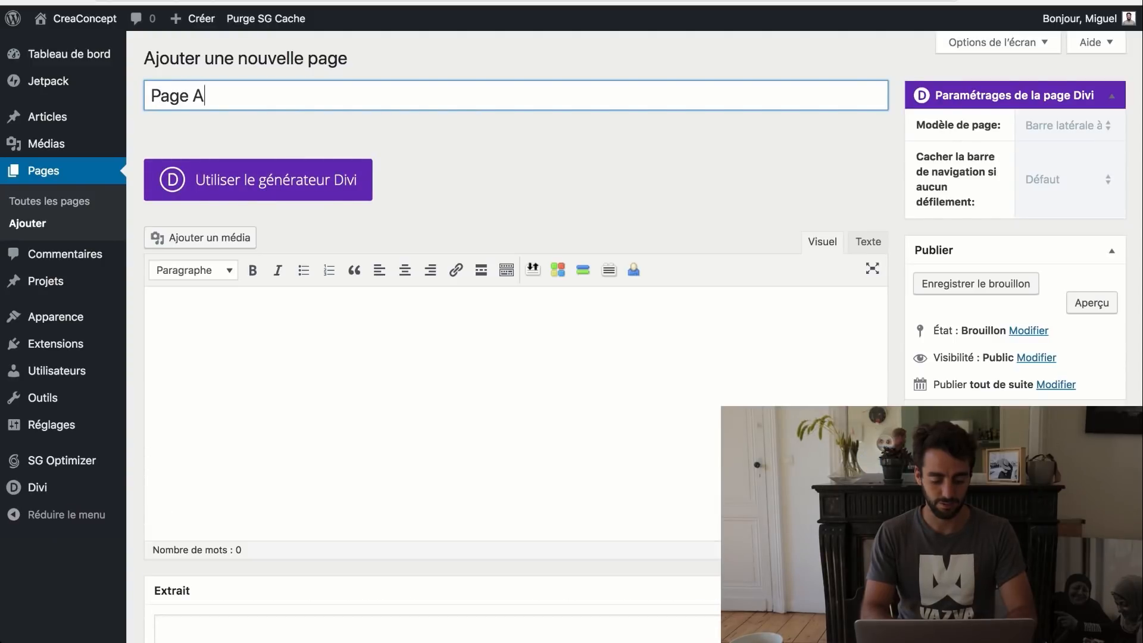
click(229, 184)
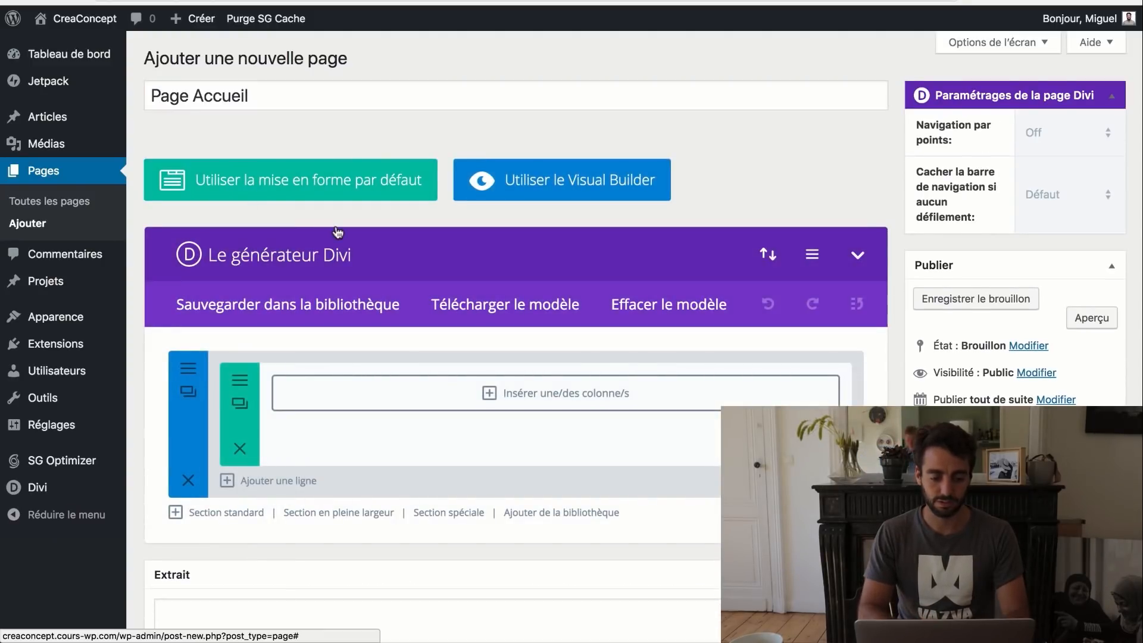
click(532, 186)
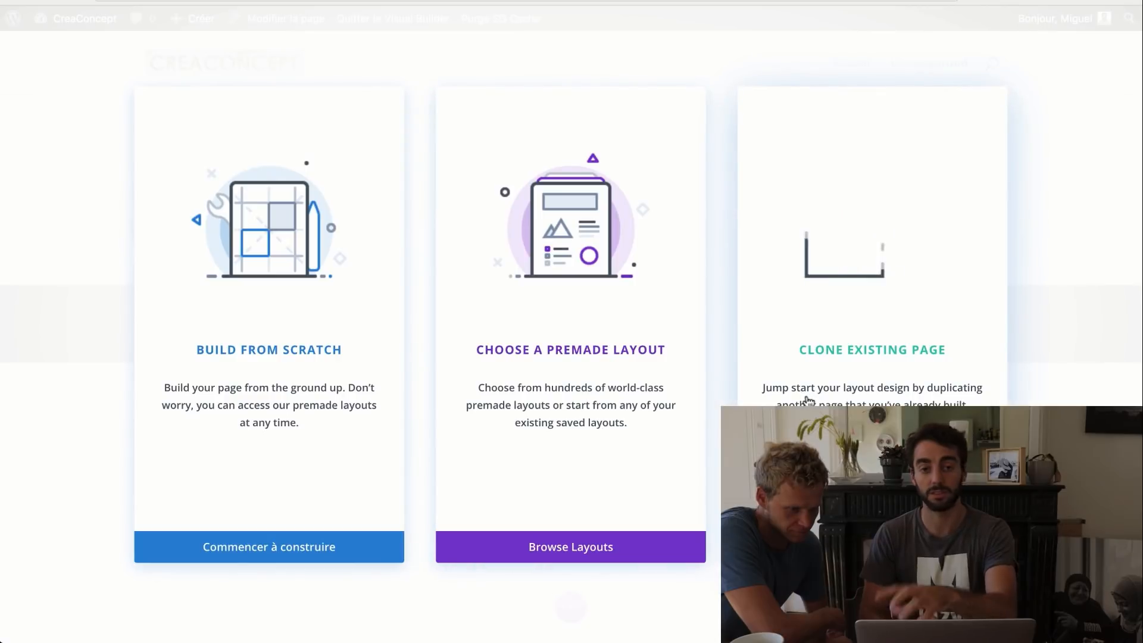
- Browse Divi's premade layouts down to the Handyman pack and open its details
click(556, 546)
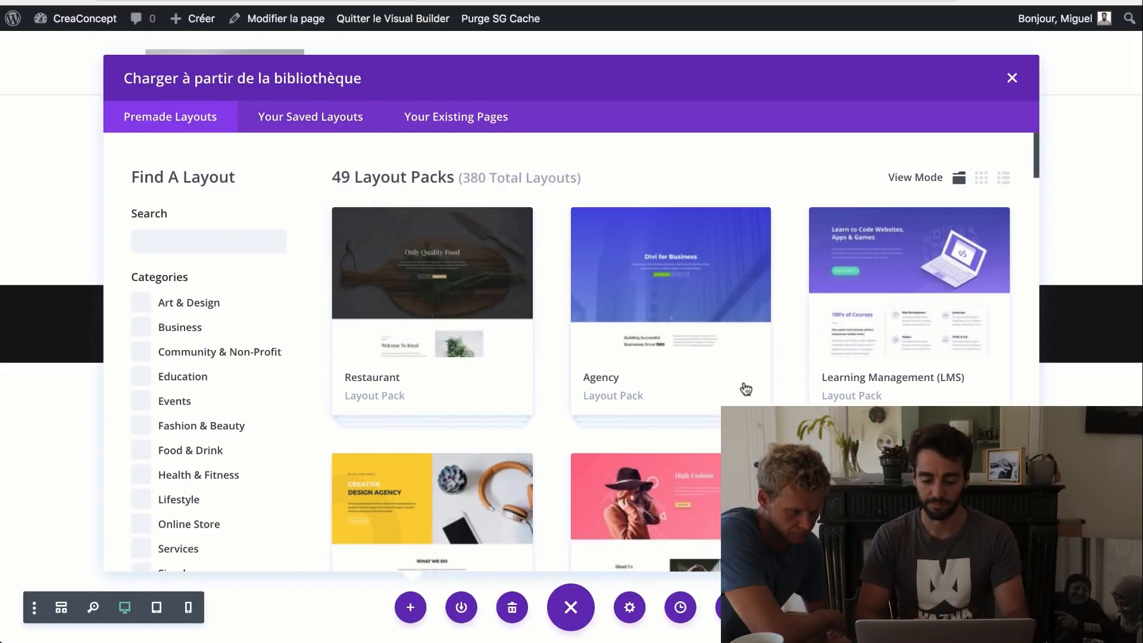
scroll(745, 388, down, 8)
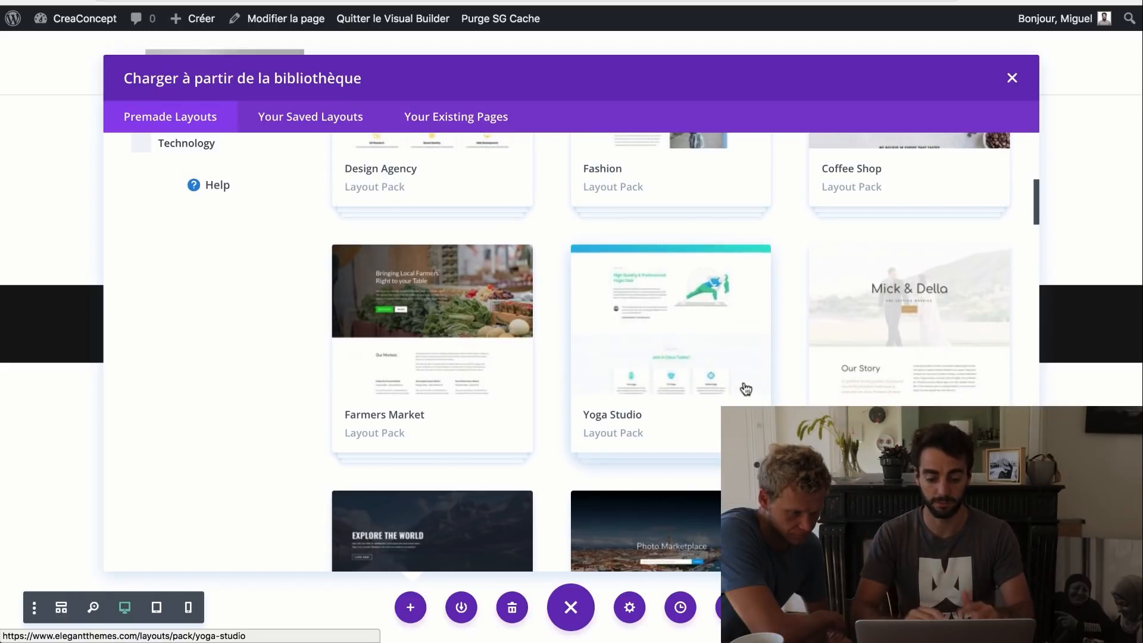
scroll(745, 389, down, 6)
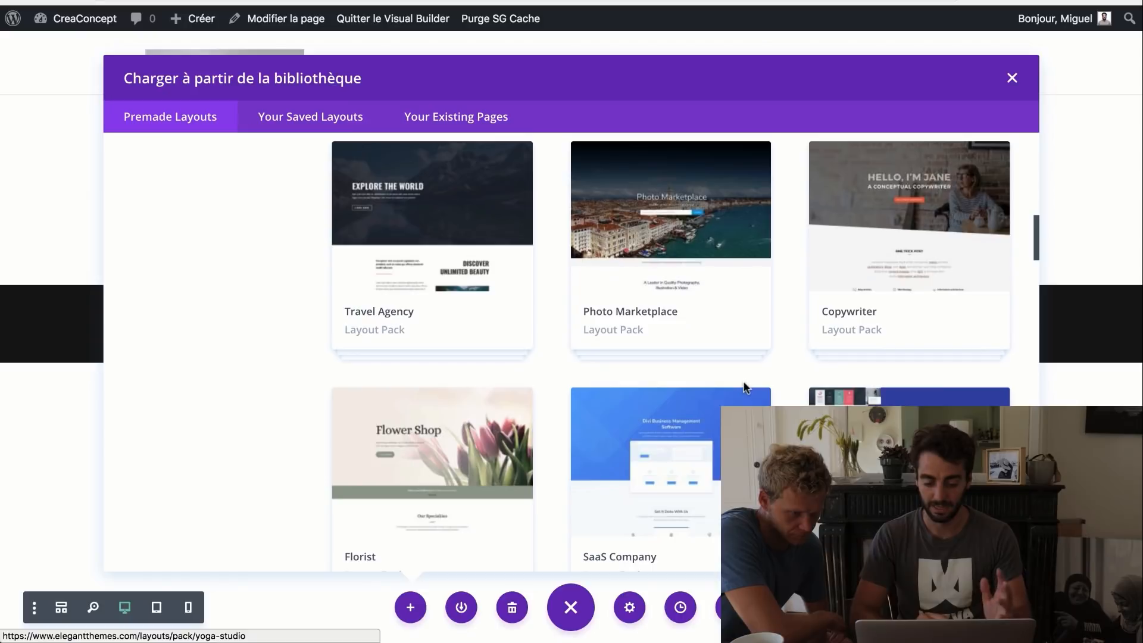
scroll(745, 389, down, 12)
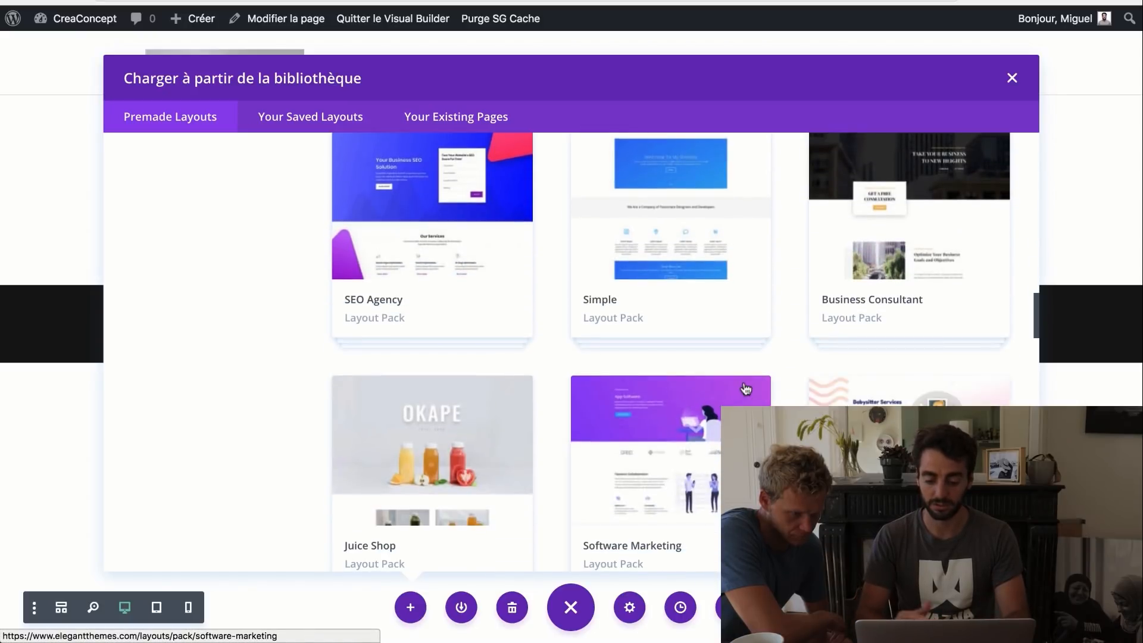
scroll(745, 389, down, 3)
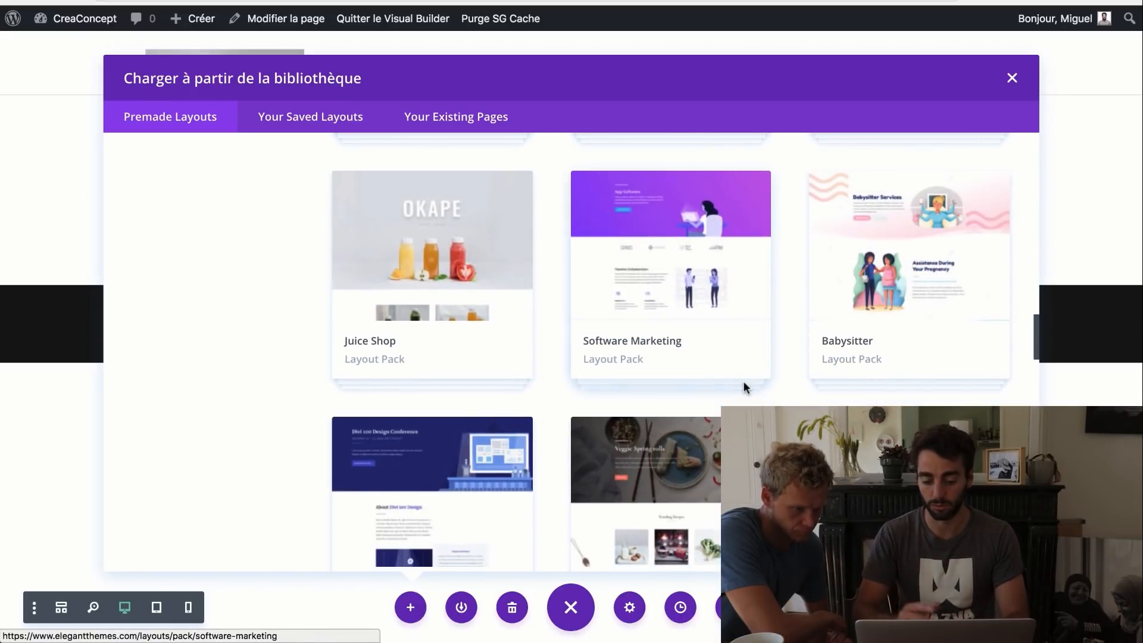
scroll(744, 387, down, 3)
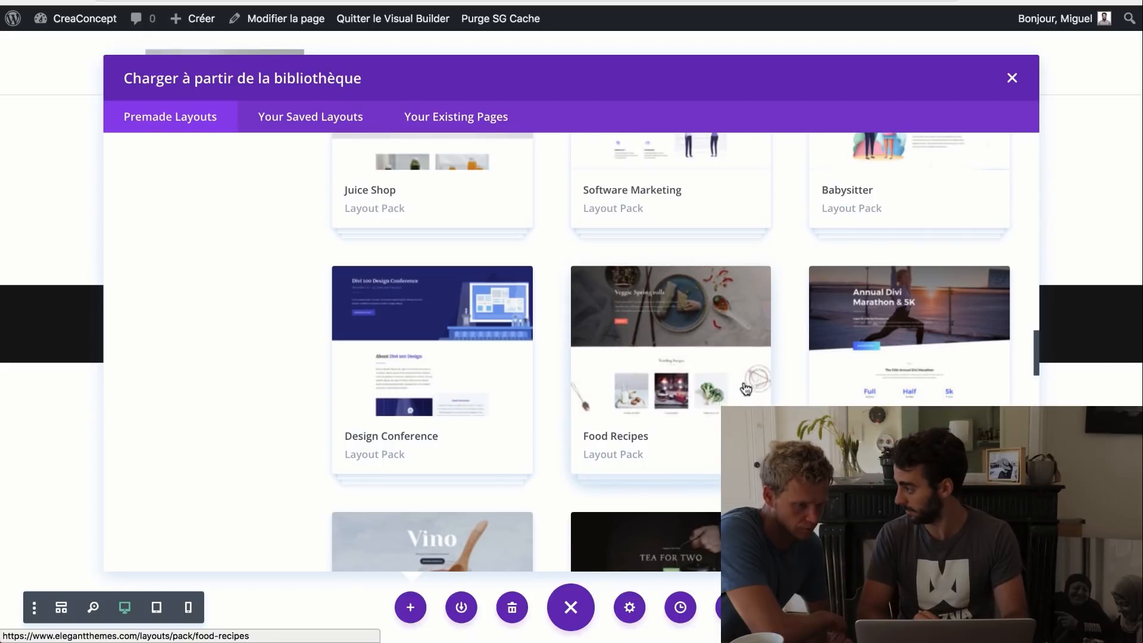
scroll(746, 388, down, 10)
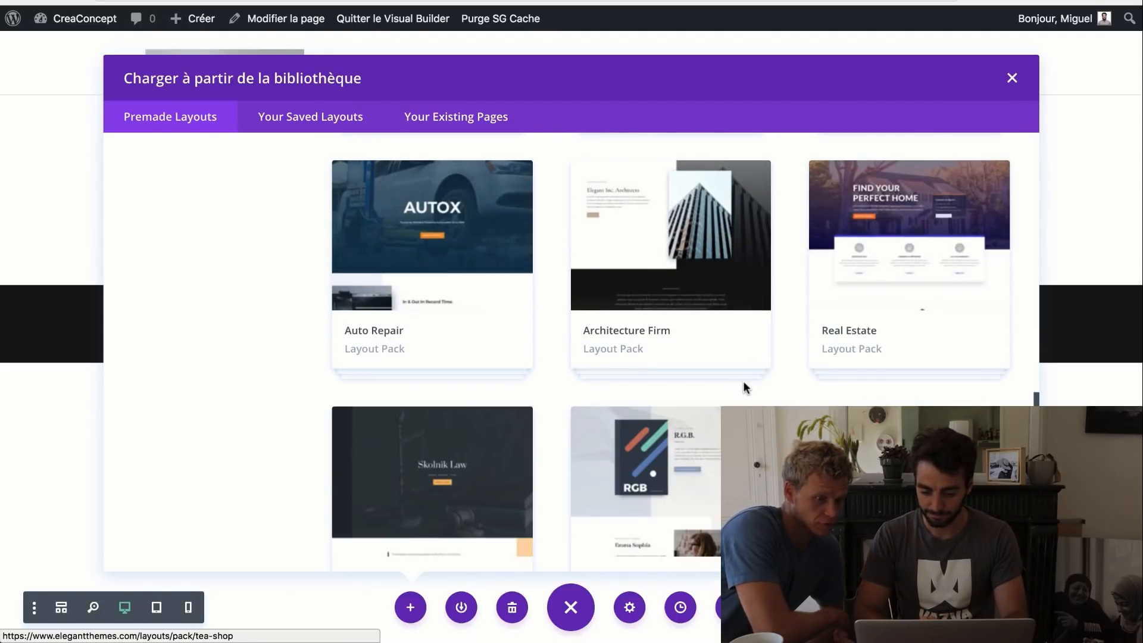
scroll(744, 386, down, 6)
scroll(745, 388, up, 4)
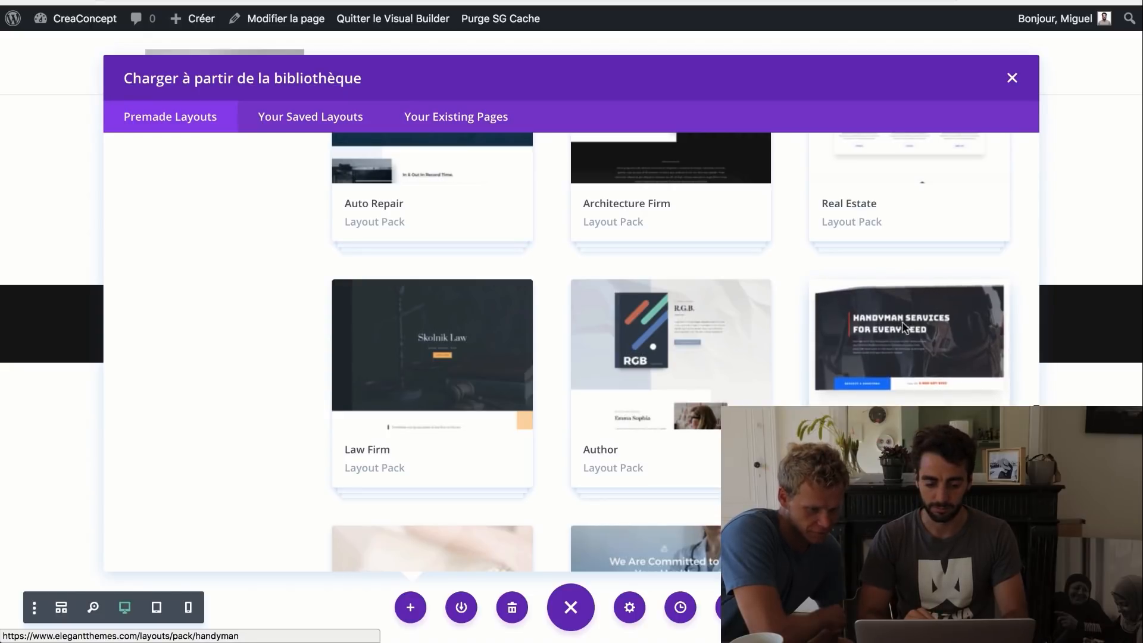
click(904, 327)
- Preview the Handyman Landing and About page layouts
scroll(744, 369, down, 1)
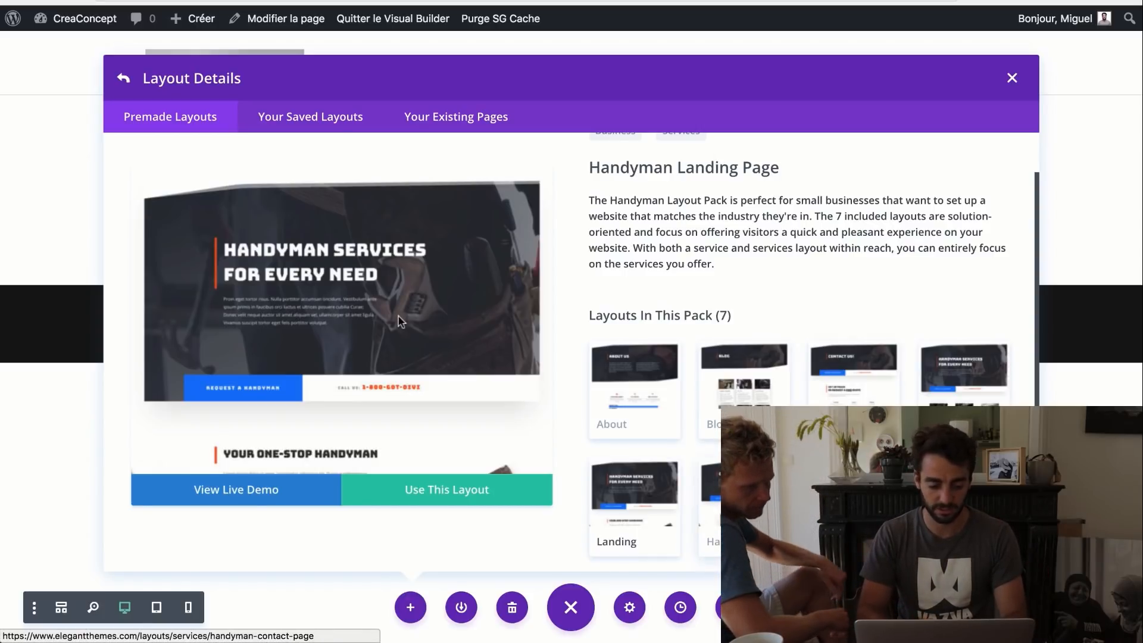
scroll(401, 322, down, 15)
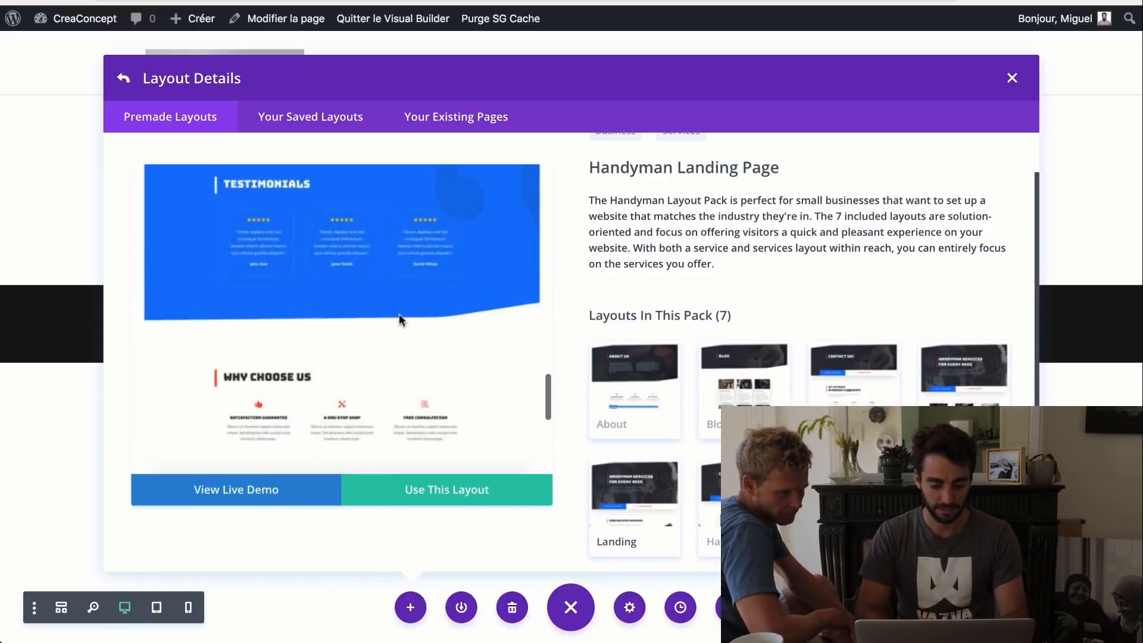
scroll(399, 320, down, 5)
scroll(433, 294, up, 8)
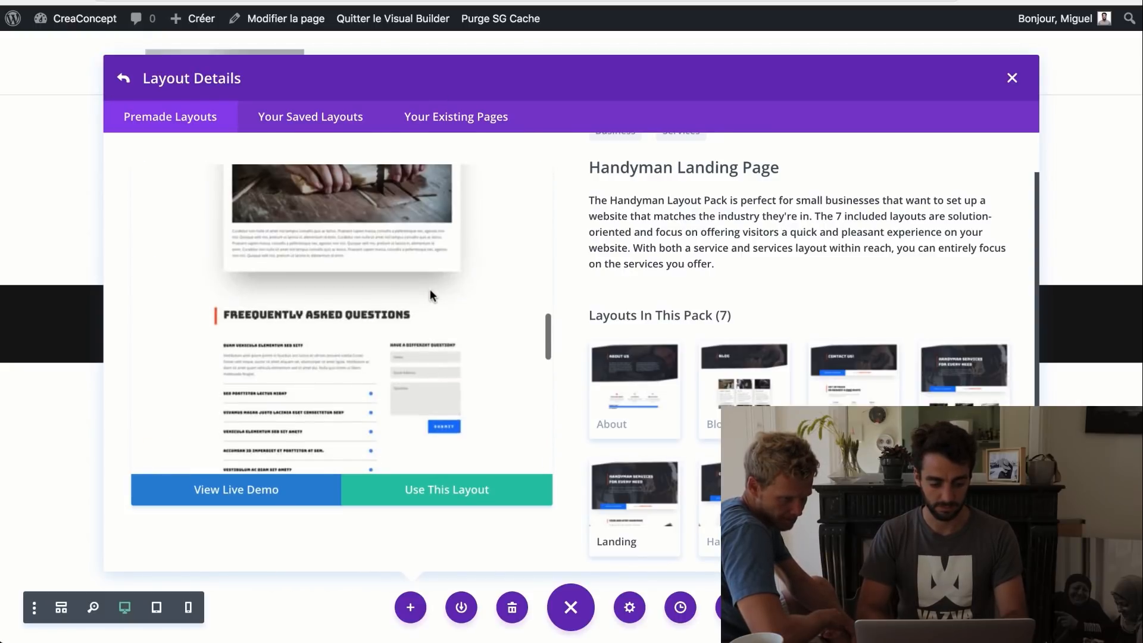
scroll(430, 288, up, 3)
scroll(430, 288, down, 8)
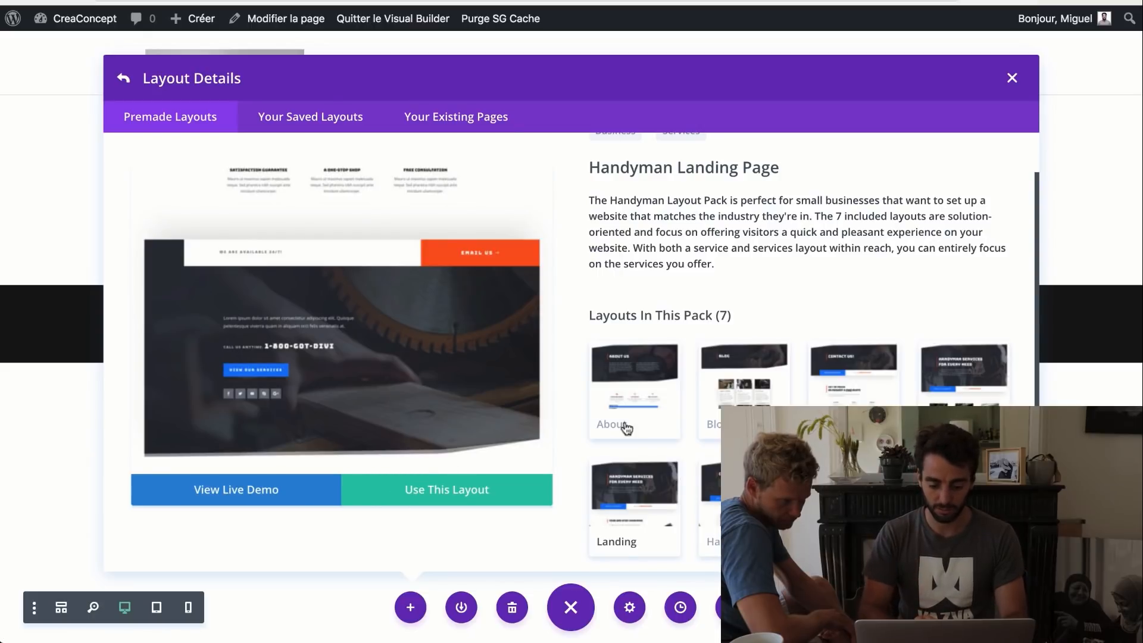
click(613, 481)
click(643, 430)
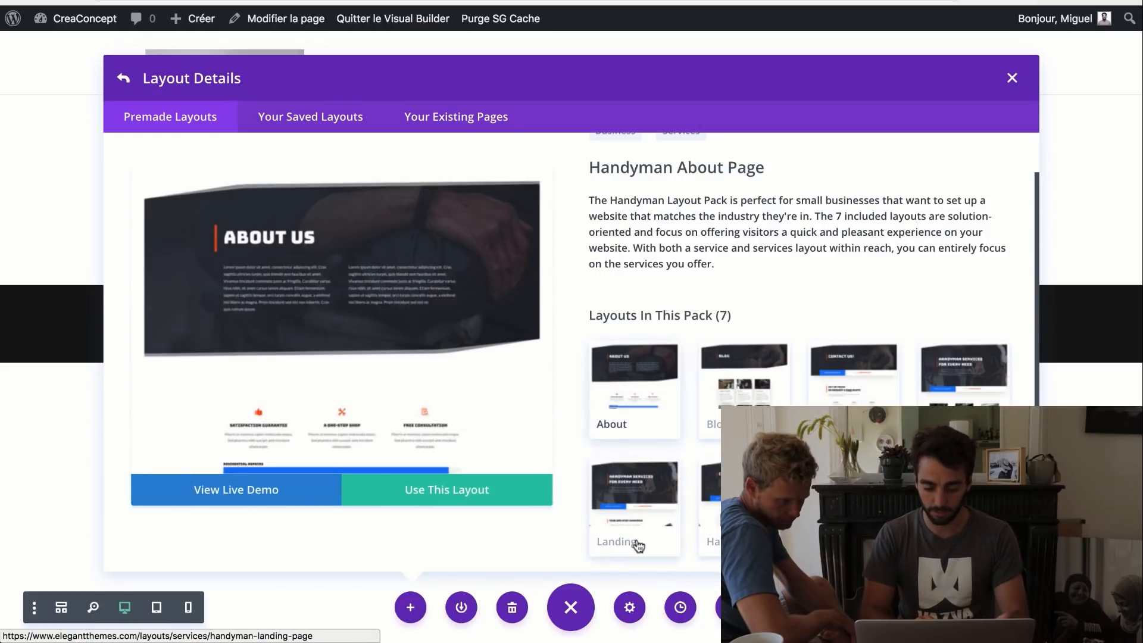
click(635, 512)
- Import the Handyman Landing Page layout into the page
scroll(440, 366, down, 5)
scroll(438, 364, down, 10)
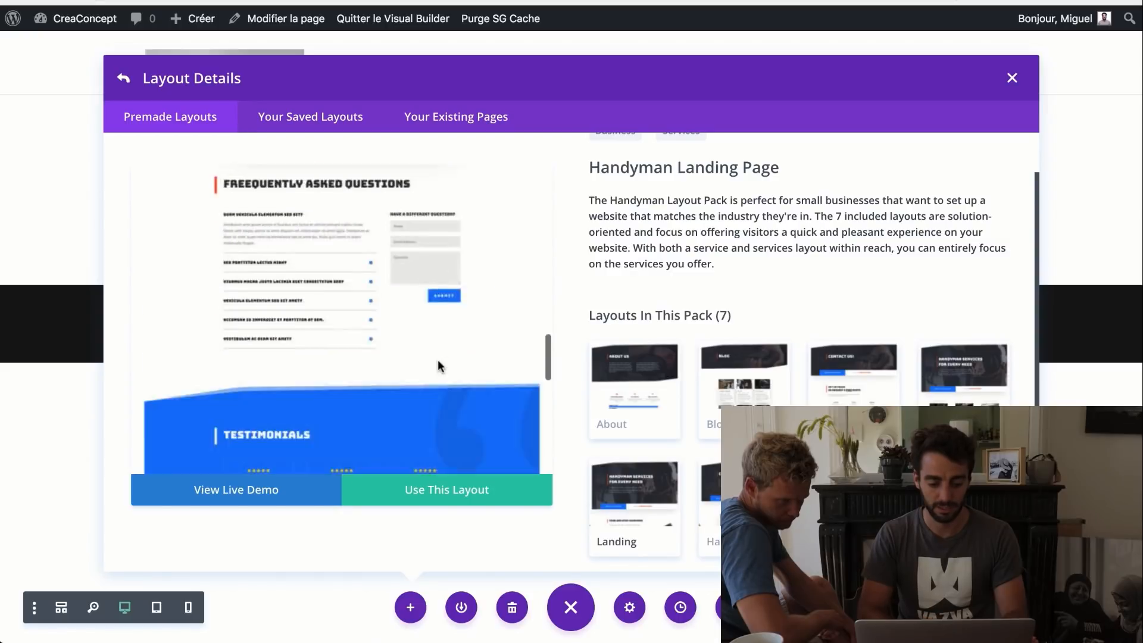
click(440, 497)
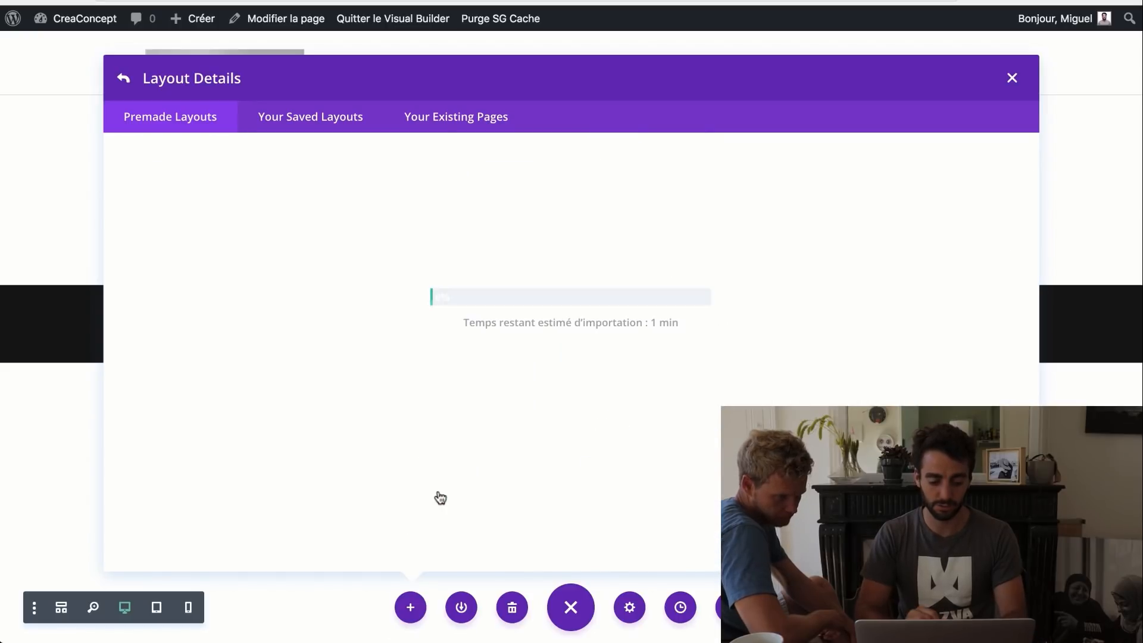
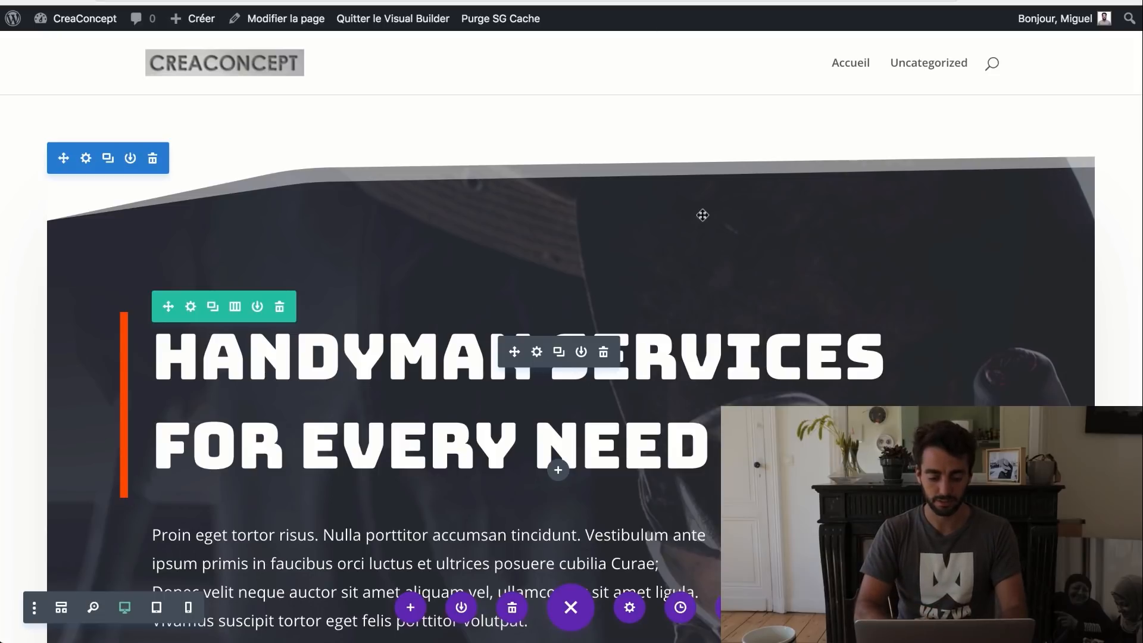
- Scroll down through the CreaConcept page to review the imported Handyman layout
scroll(622, 366, down, 10)
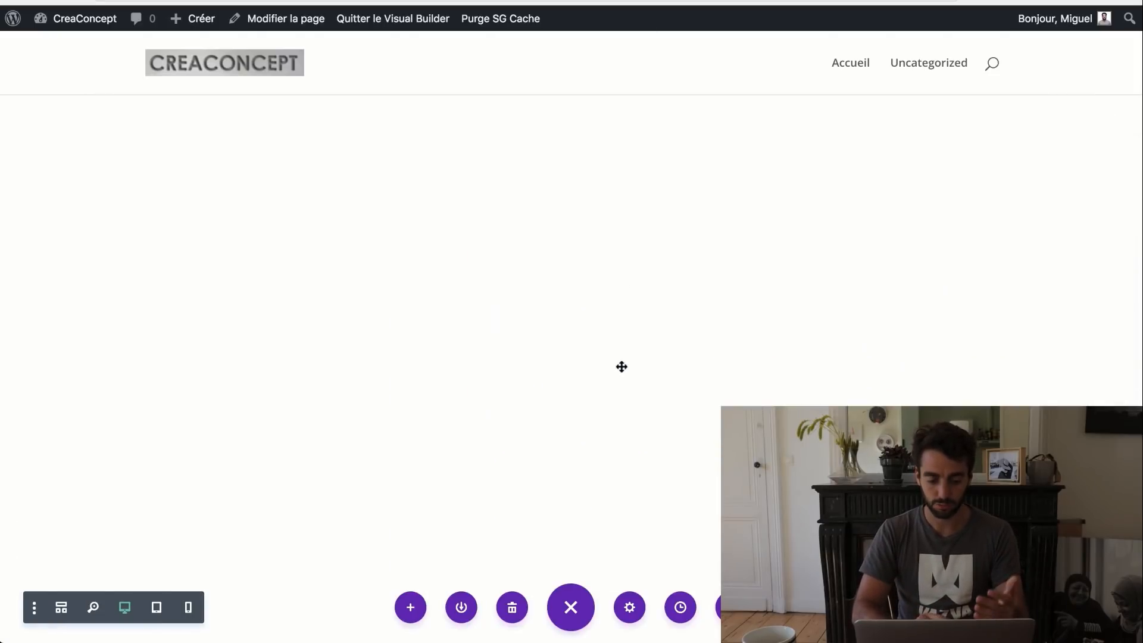
scroll(622, 366, down, 6)
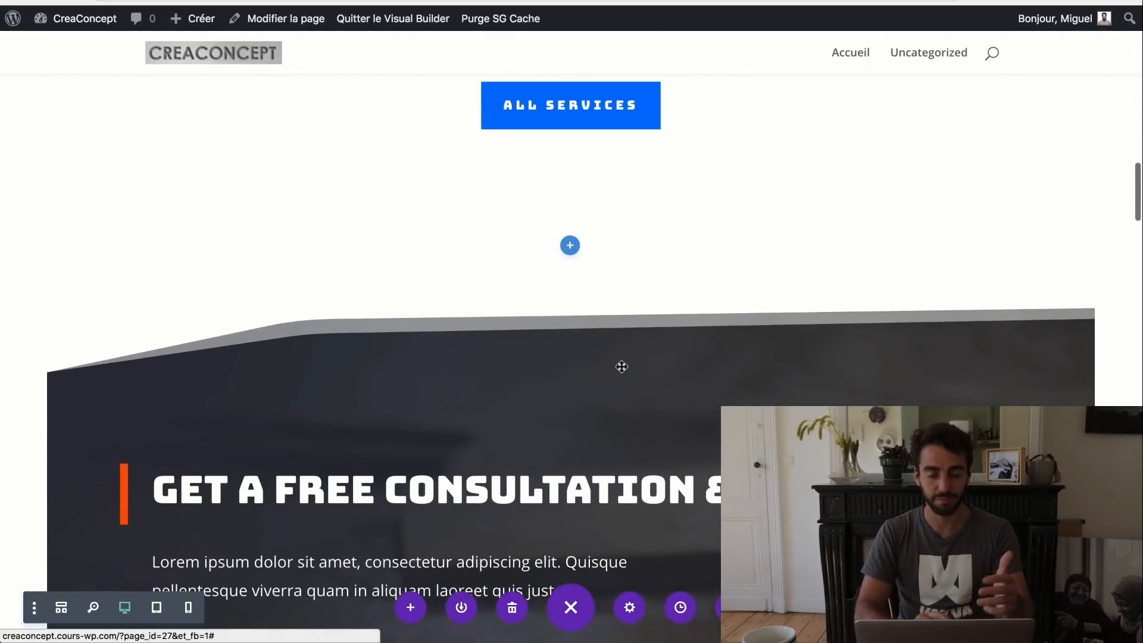
scroll(622, 366, down, 15)
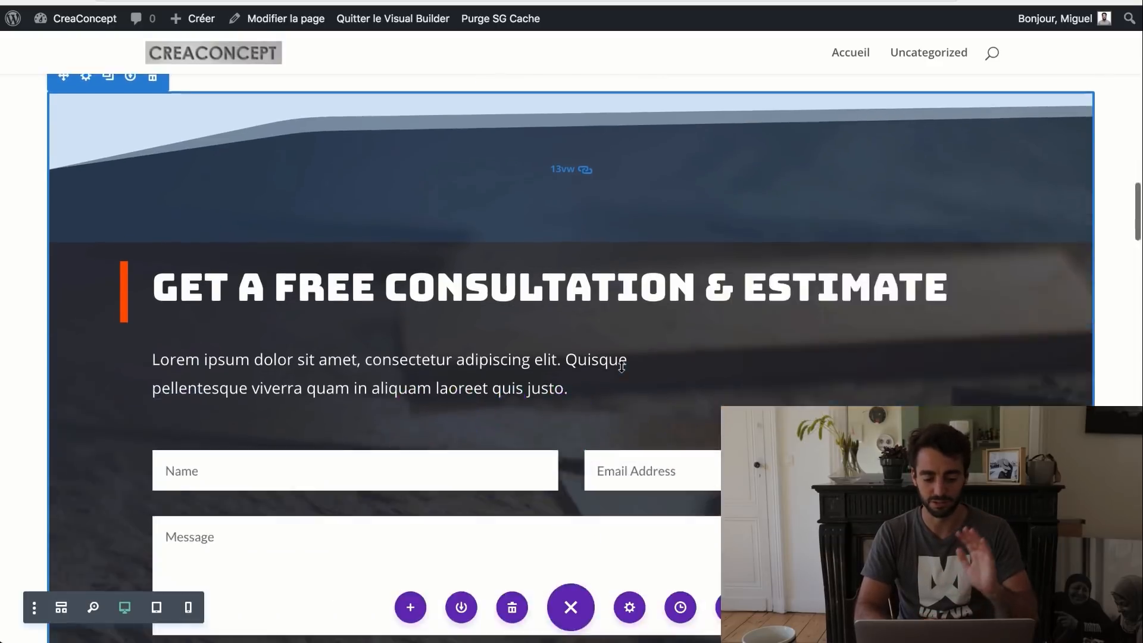
scroll(622, 366, down, 1)
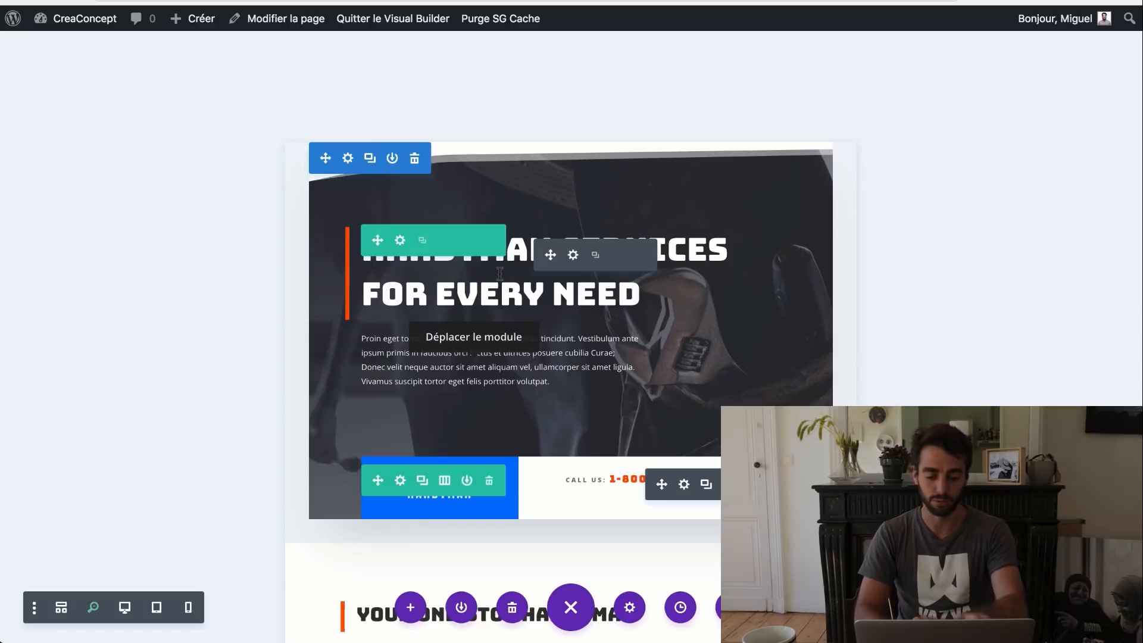
- Drag the free consultation section further down the page
scroll(599, 479, down, 3)
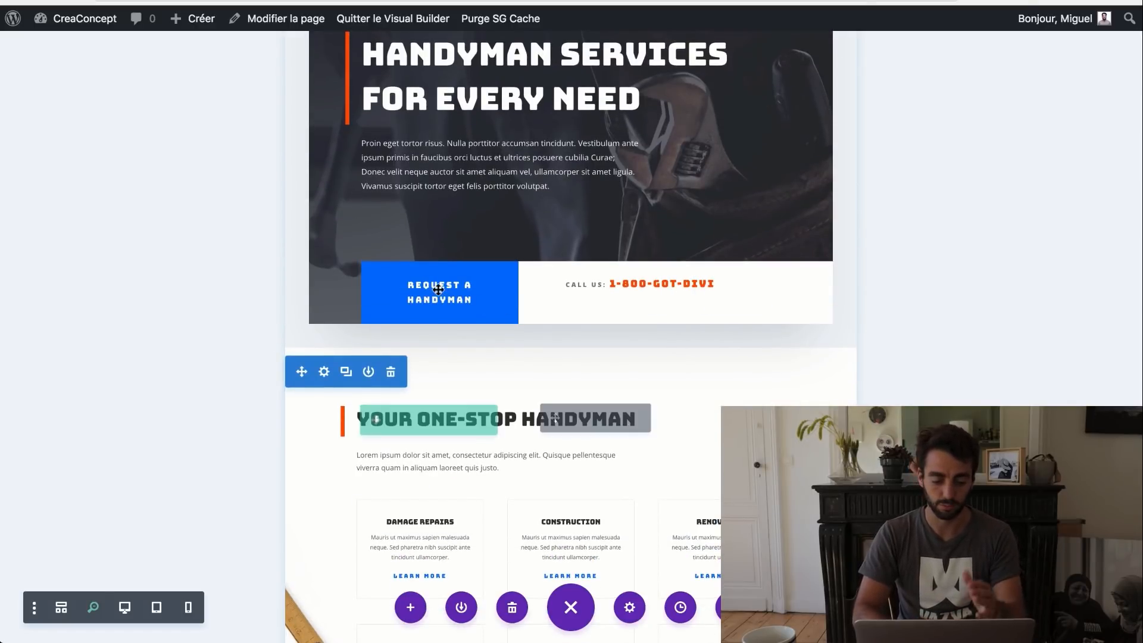
scroll(439, 294, down, 4)
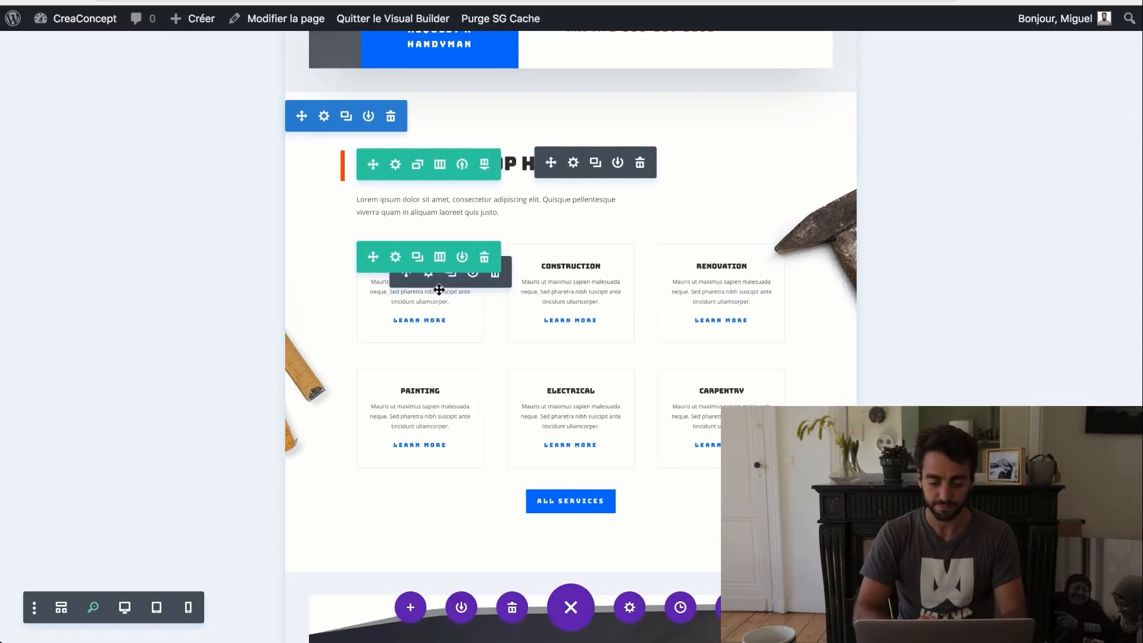
scroll(439, 290, down, 3)
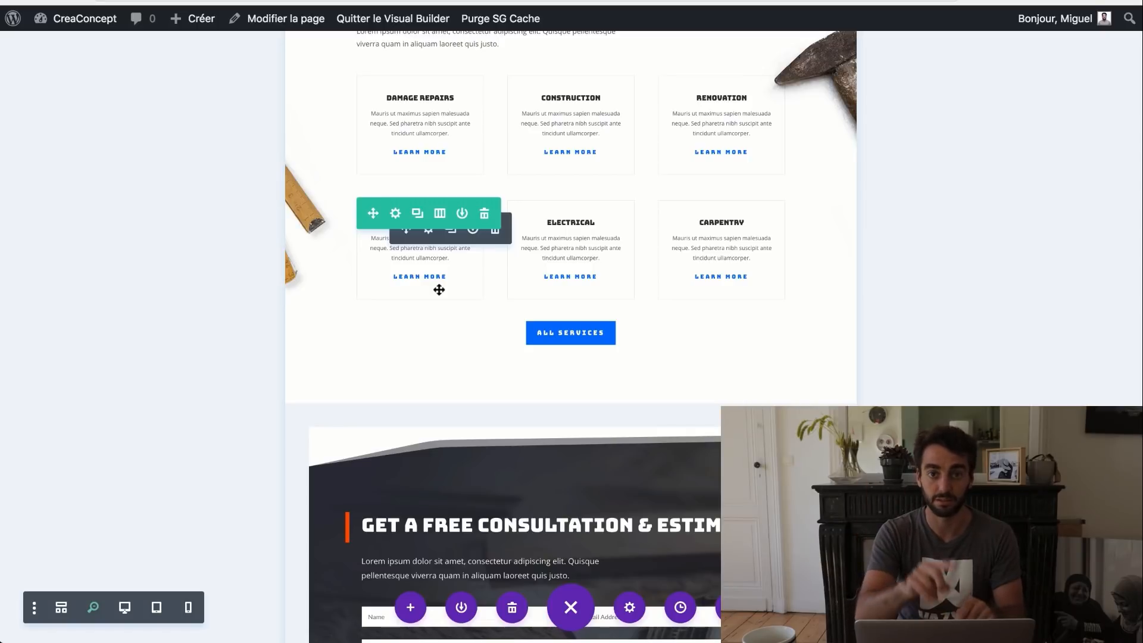
scroll(439, 290, down, 5)
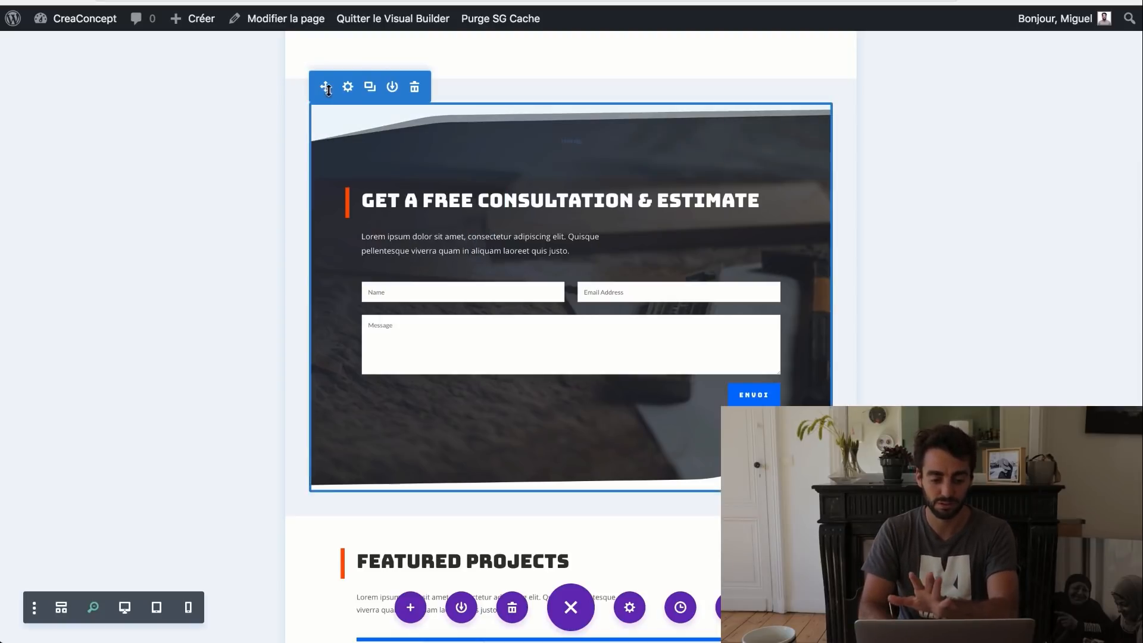
drag(340, 295, 486, 284)
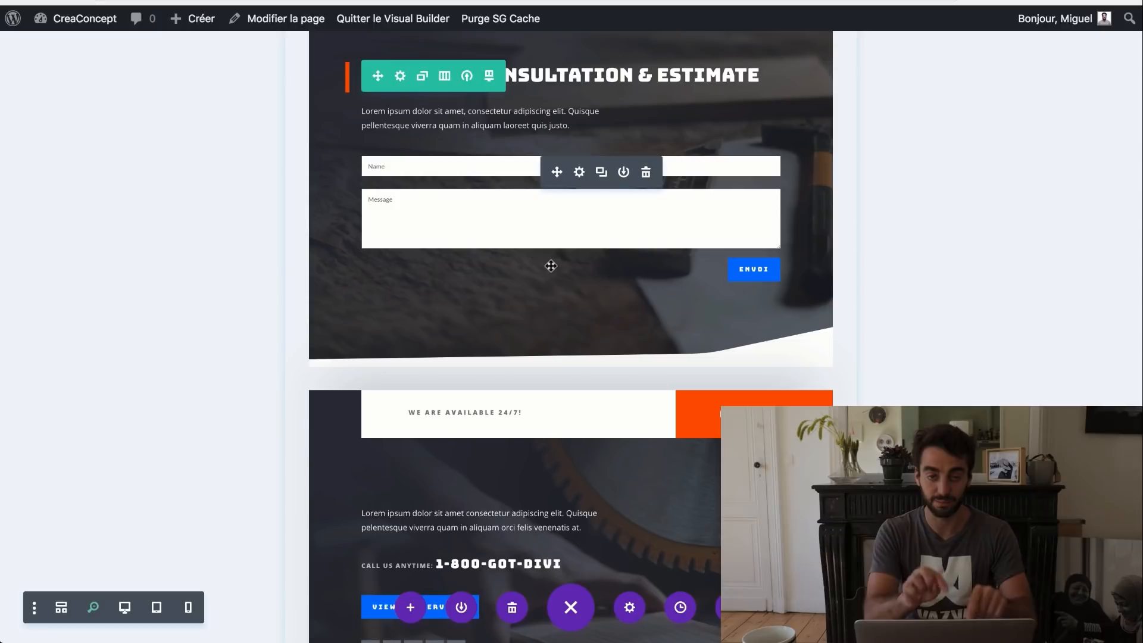
- Drag the FAQ section lower, below Testimonials and Why Choose Us
scroll(551, 266, up, 8)
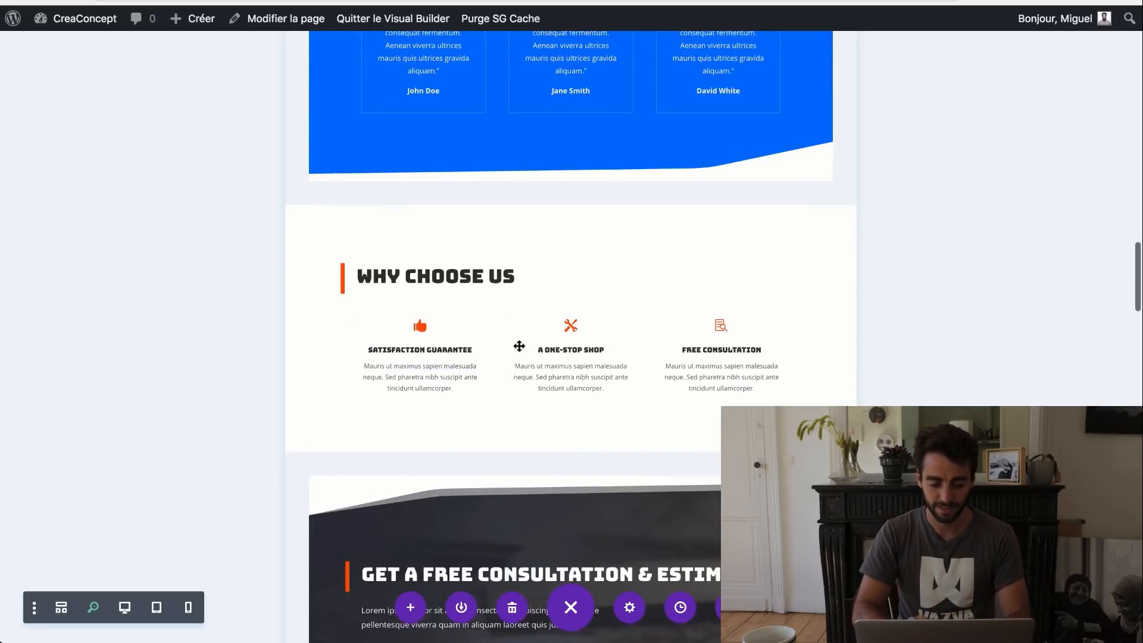
scroll(497, 343, up, 9)
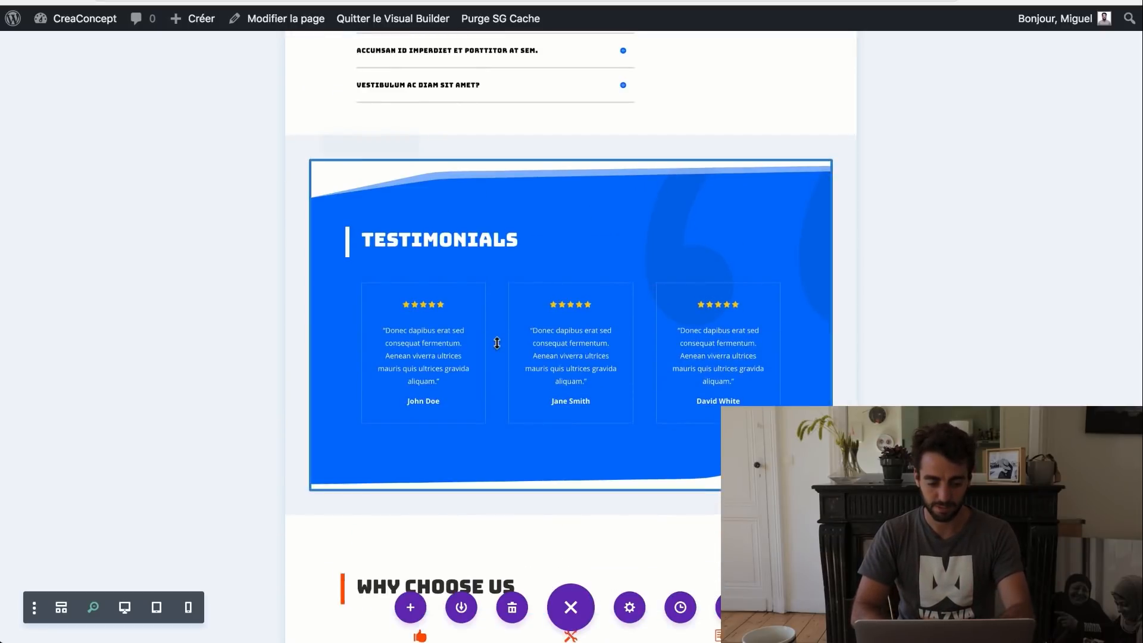
scroll(497, 343, up, 3)
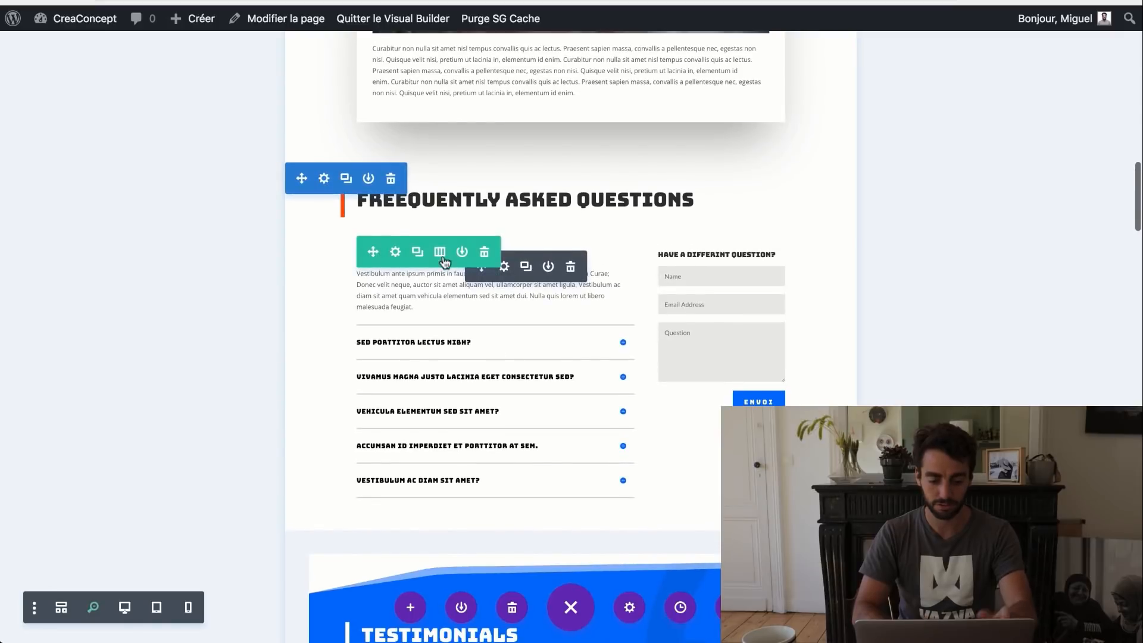
drag(315, 224, 372, 502)
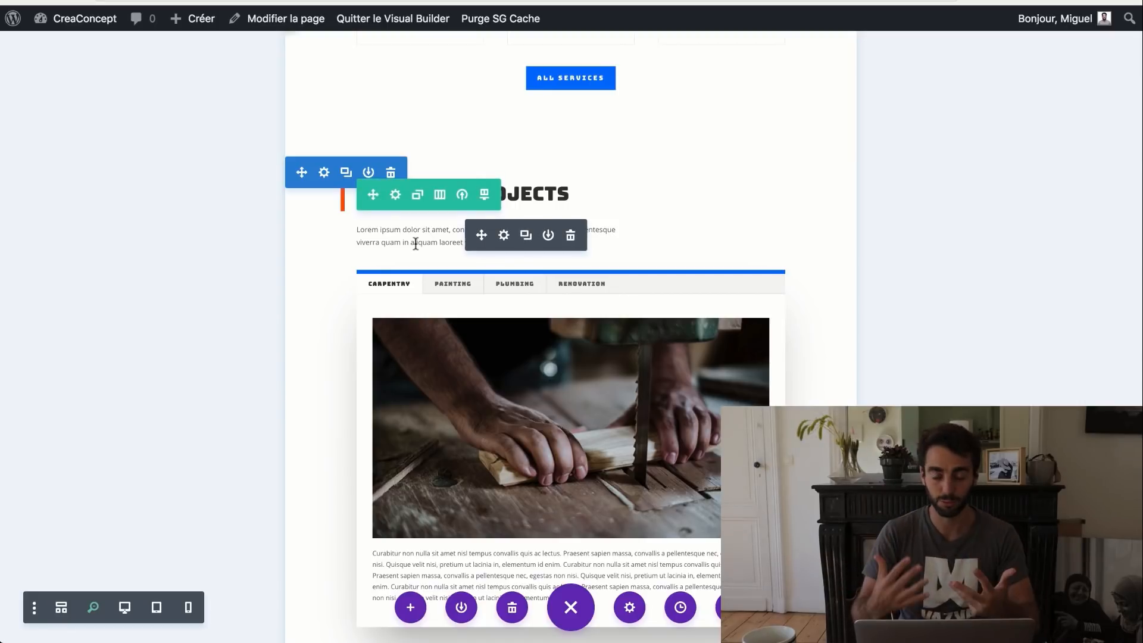
- Delete the Featured Projects section
click(391, 174)
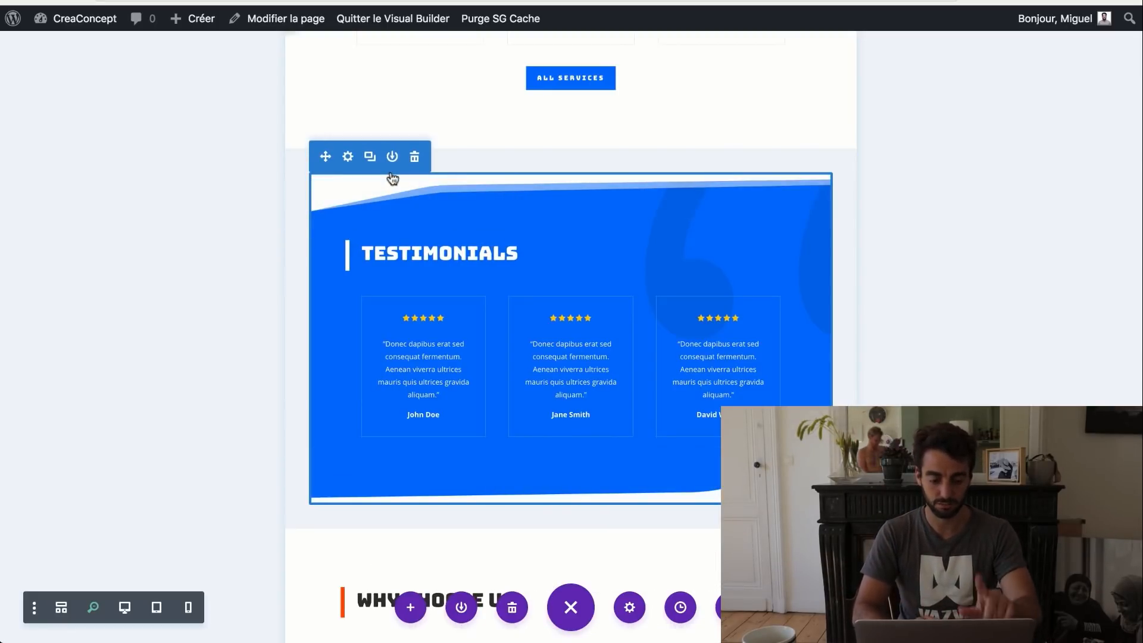
scroll(391, 175, up, 10)
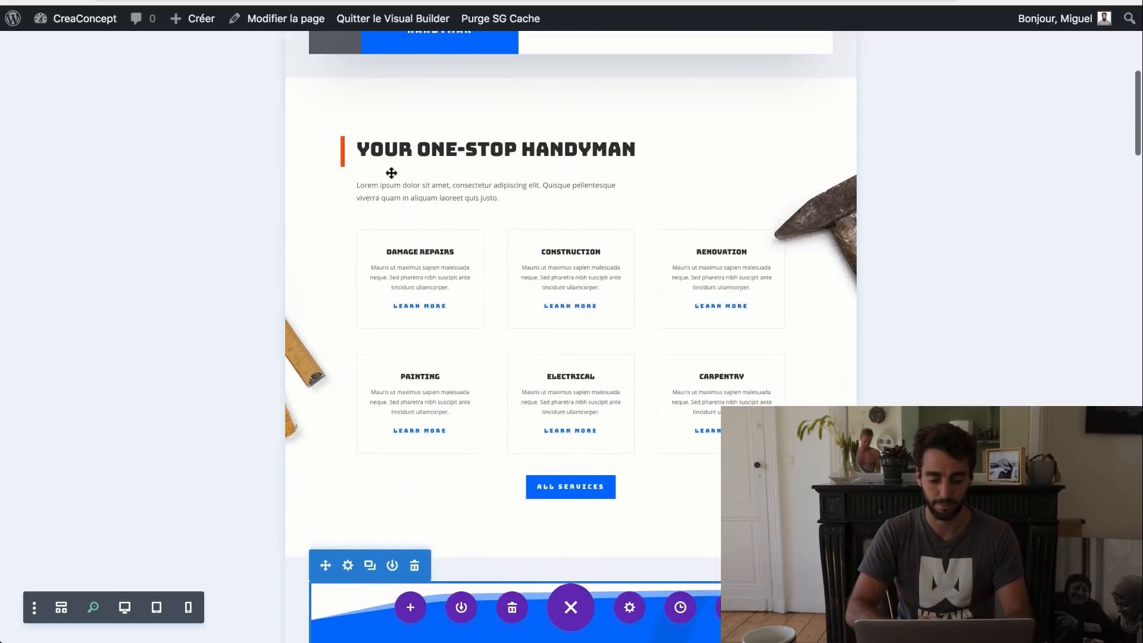
scroll(391, 174, down, 4)
scroll(391, 175, up, 7)
scroll(391, 178, down, 3)
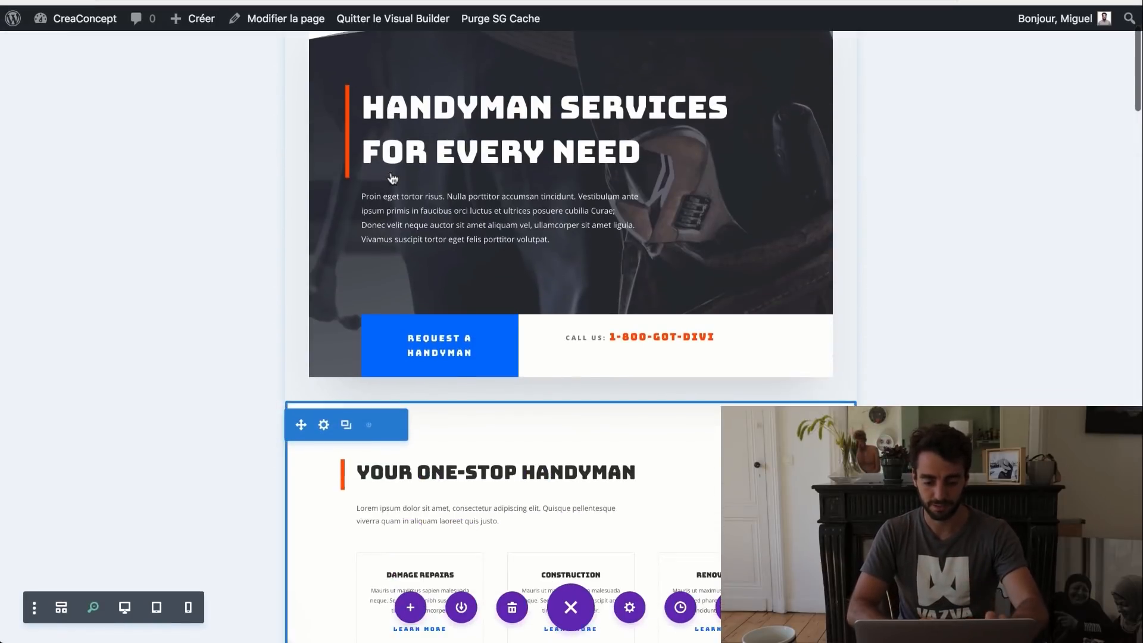
scroll(392, 177, up, 1)
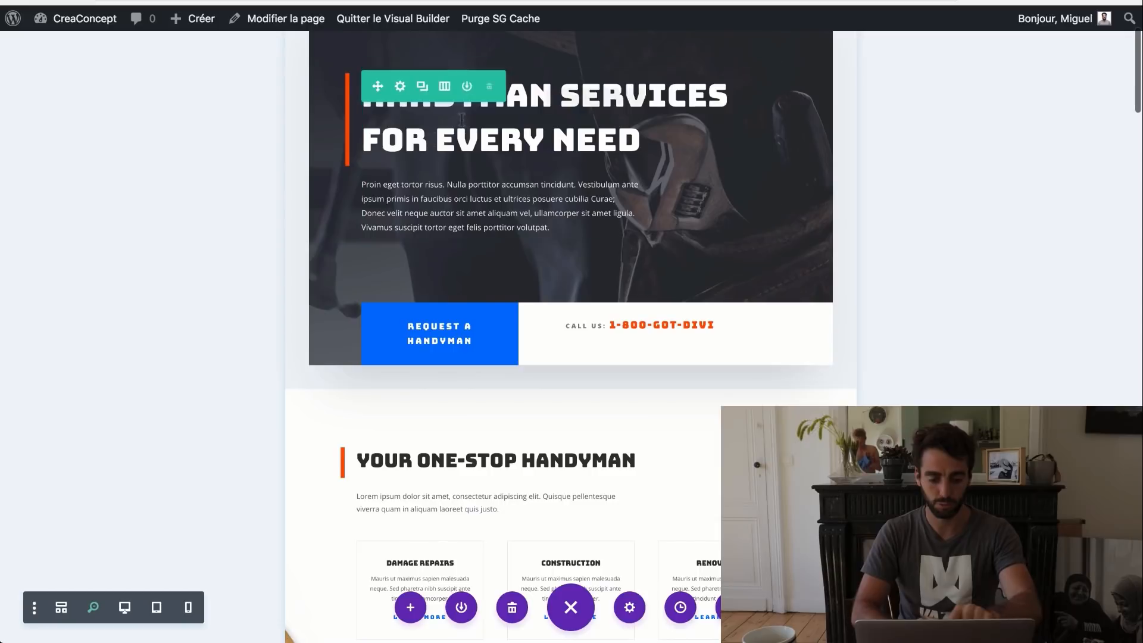
scroll(581, 324, down, 5)
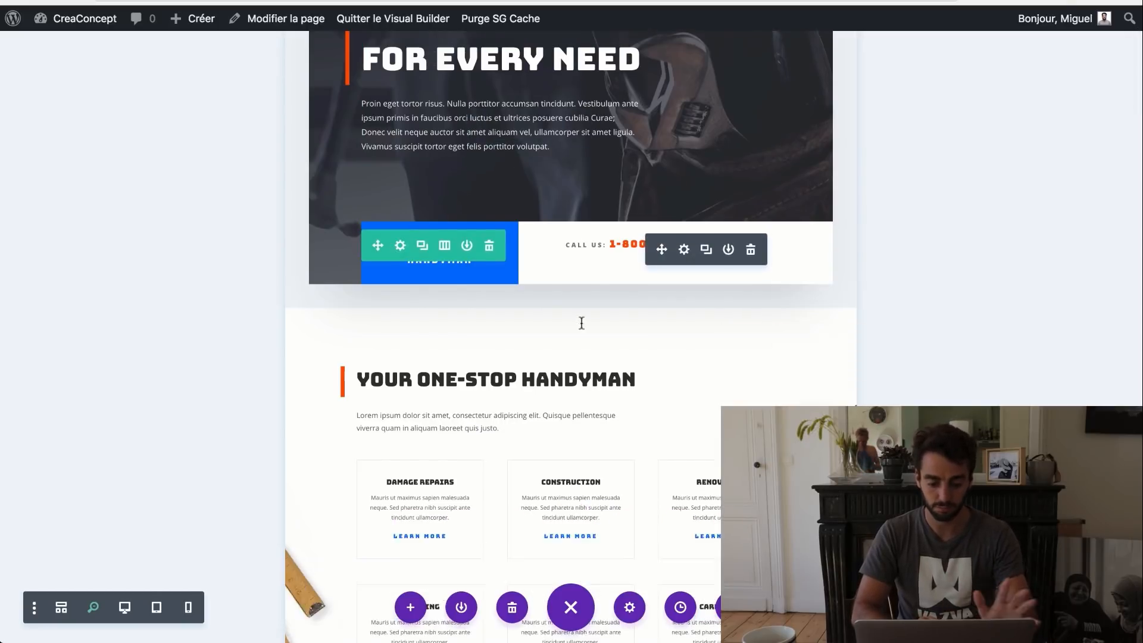
scroll(581, 323, down, 7)
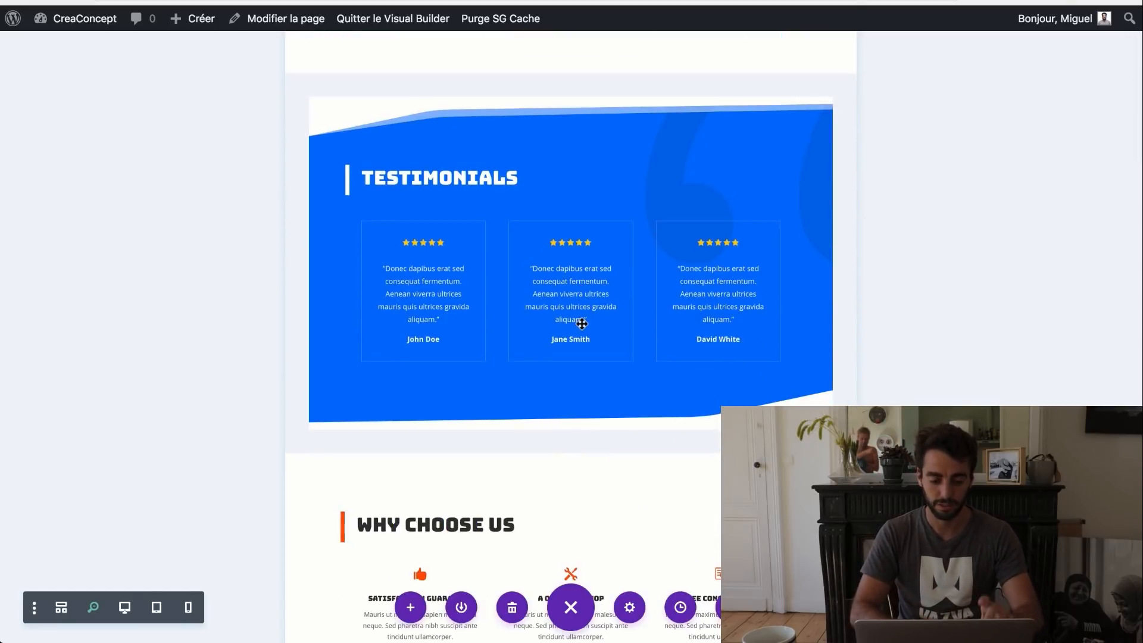
scroll(581, 323, down, 5)
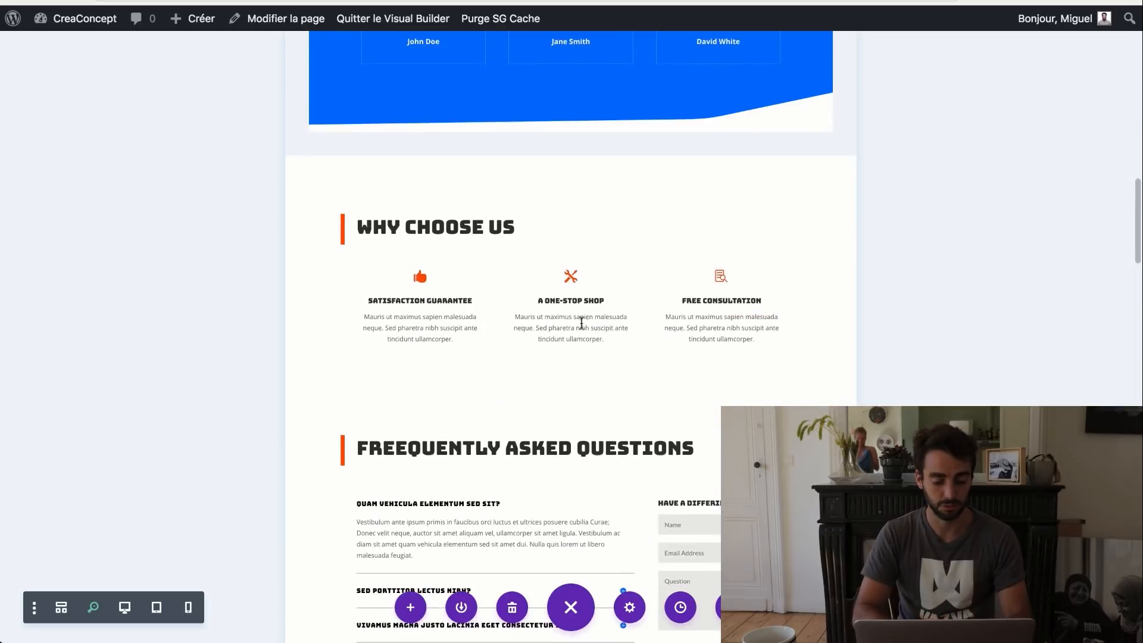
scroll(581, 324, down, 6)
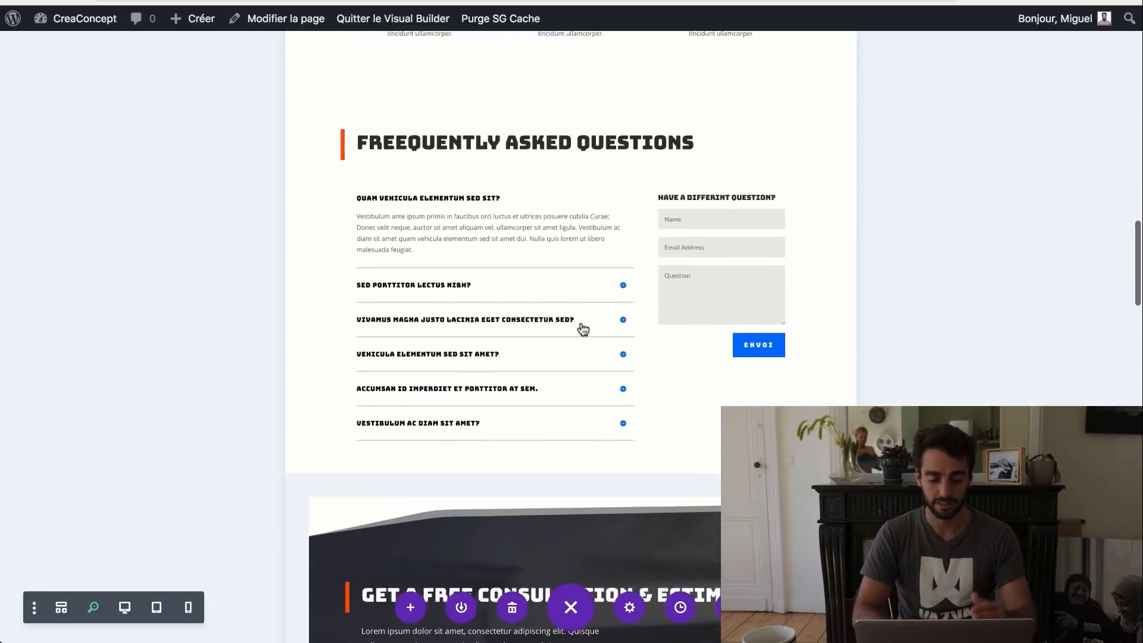
scroll(583, 329, down, 4)
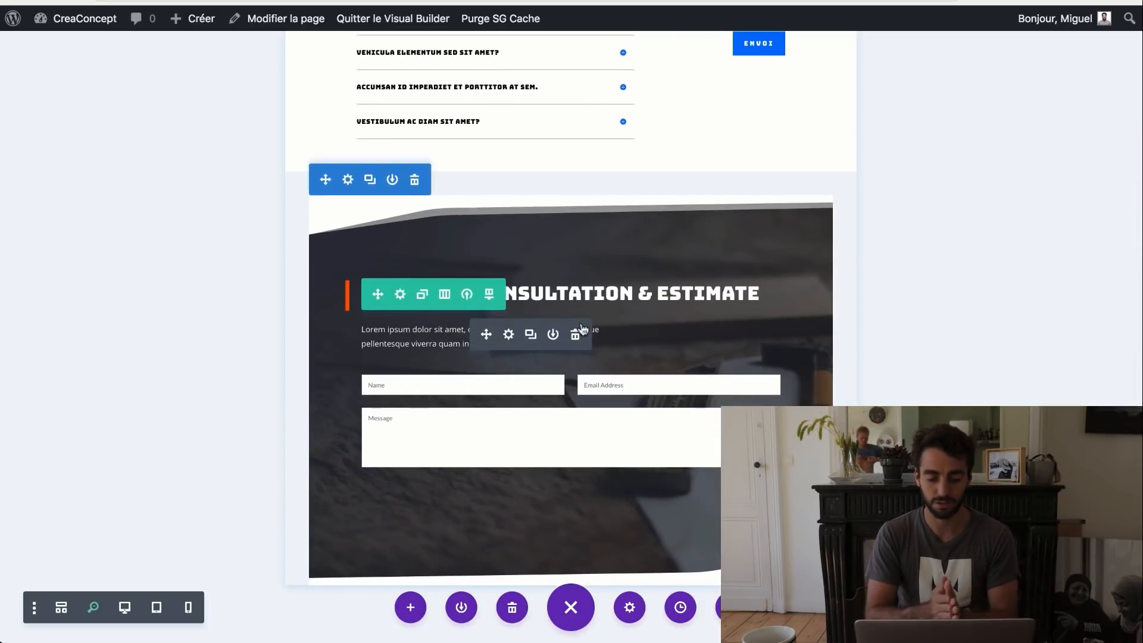
scroll(582, 328, up, 14)
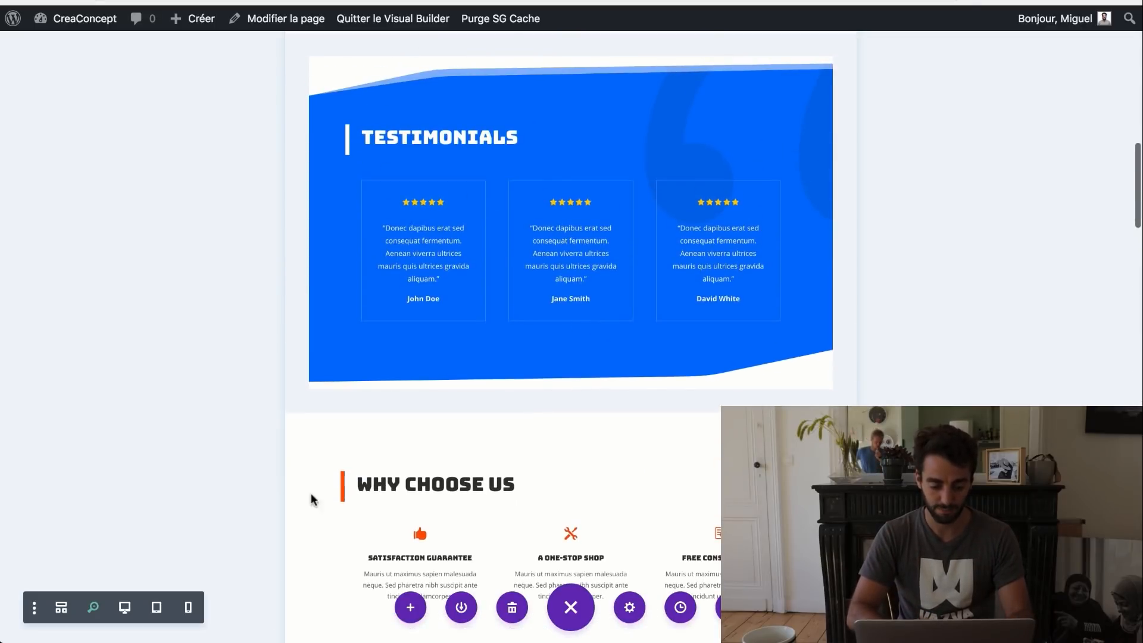
- Move the Why Choose Us section directly above Testimonials
mouse_move(395, 467)
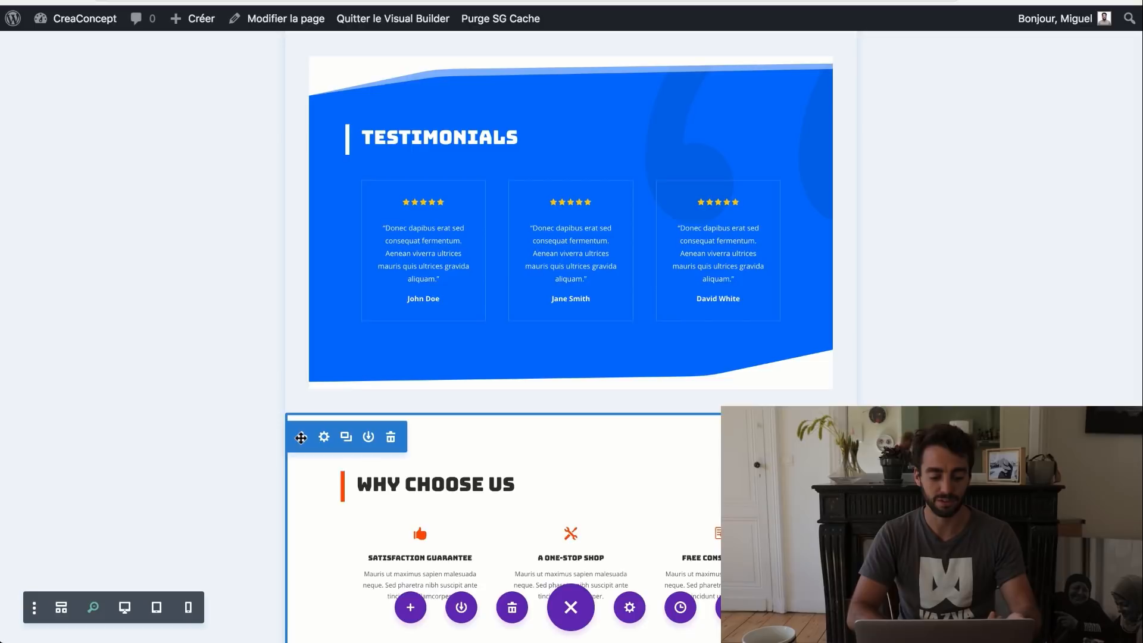
scroll(367, 544, down, 4)
scroll(368, 544, up, 2)
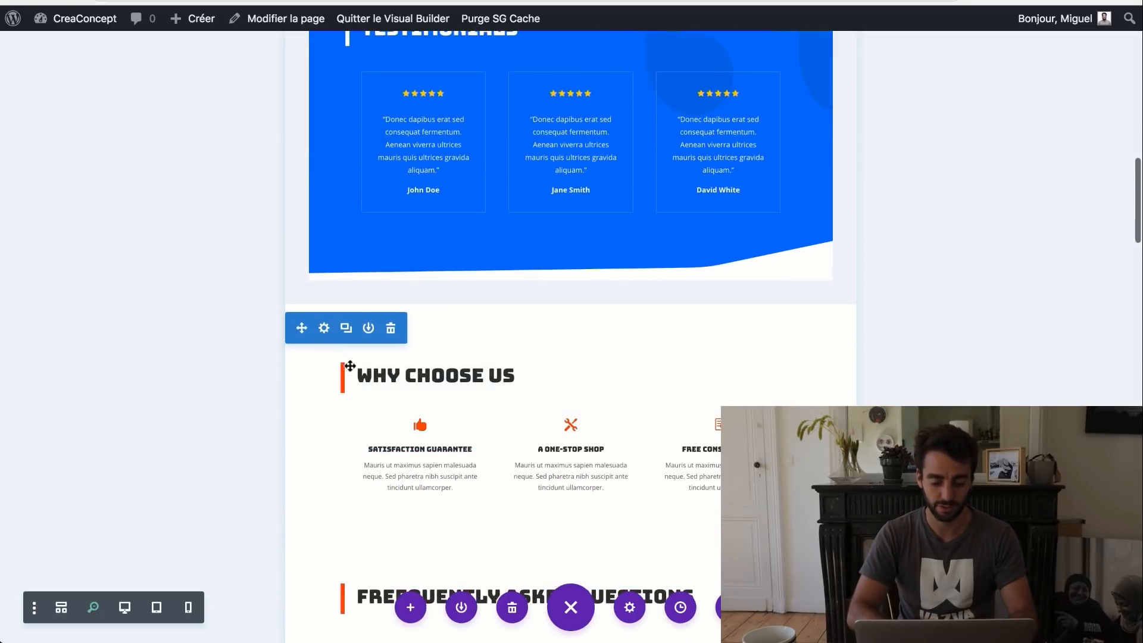
drag(300, 173, 300, 168)
scroll(529, 418, up, 10)
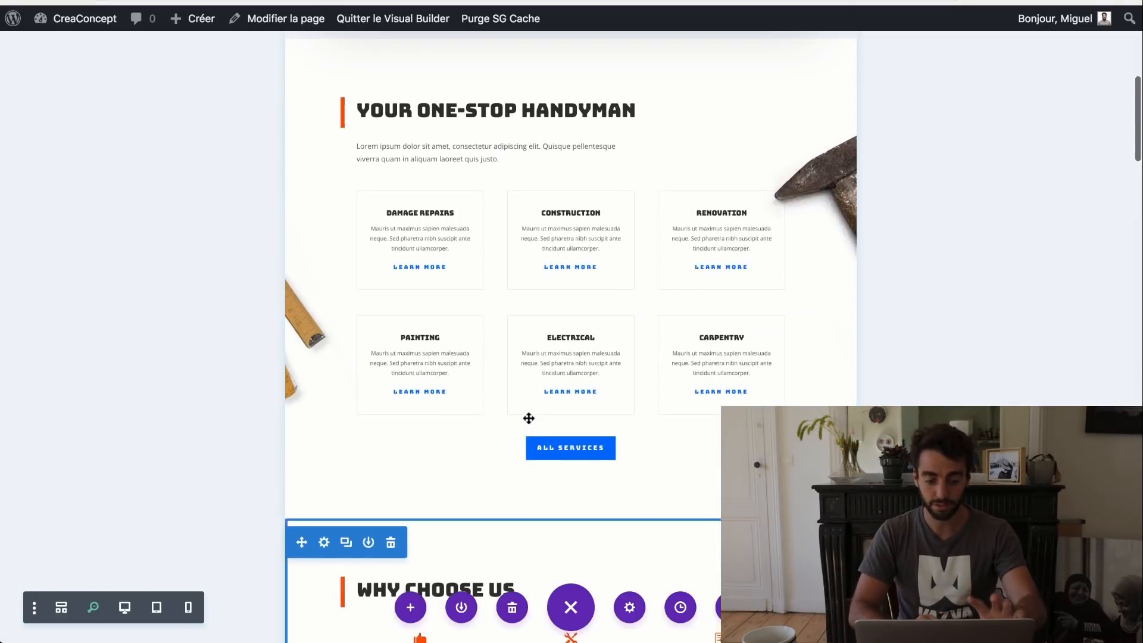
scroll(528, 418, down, 2)
scroll(529, 418, down, 10)
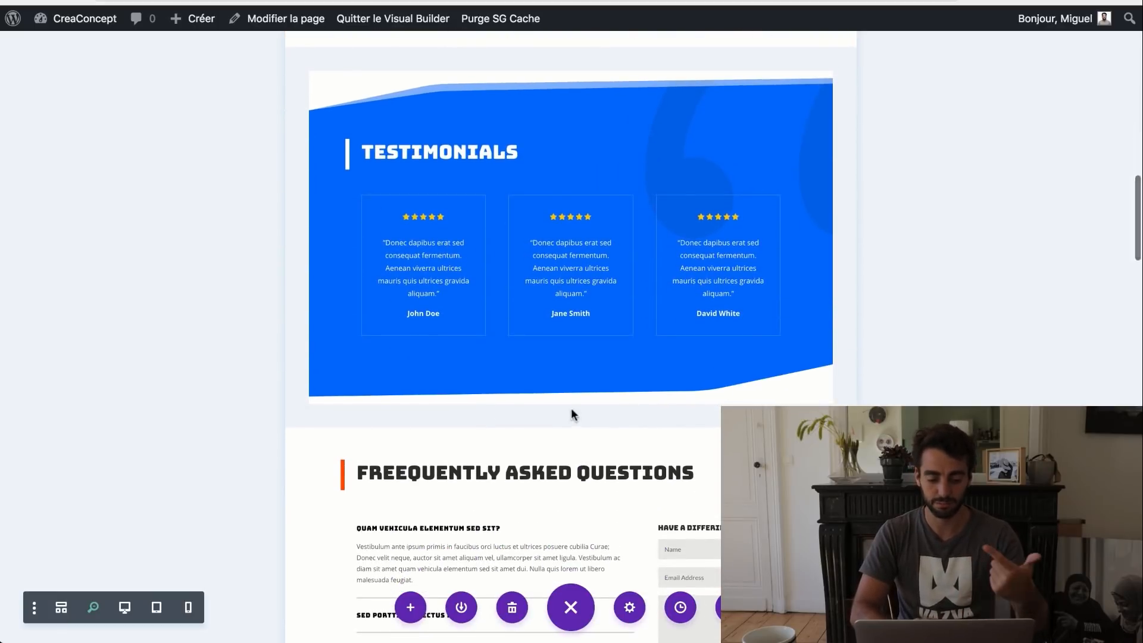
scroll(487, 262, up, 4)
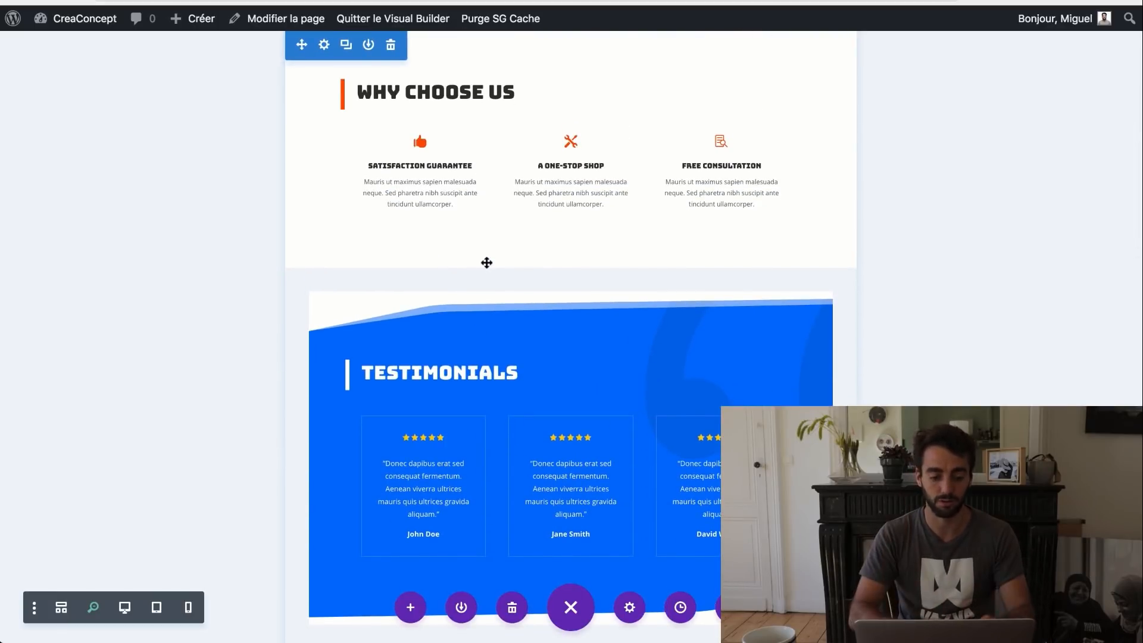
scroll(486, 263, up, 2)
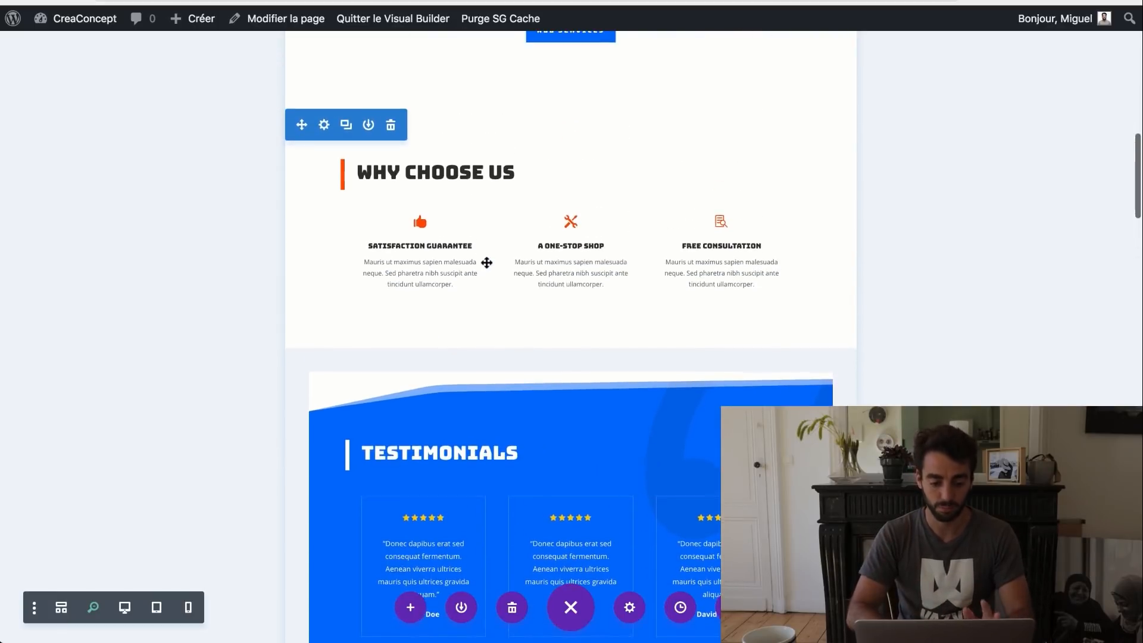
- Duplicate the Why Choose Us section and drag the copy below Testimonials
click(347, 127)
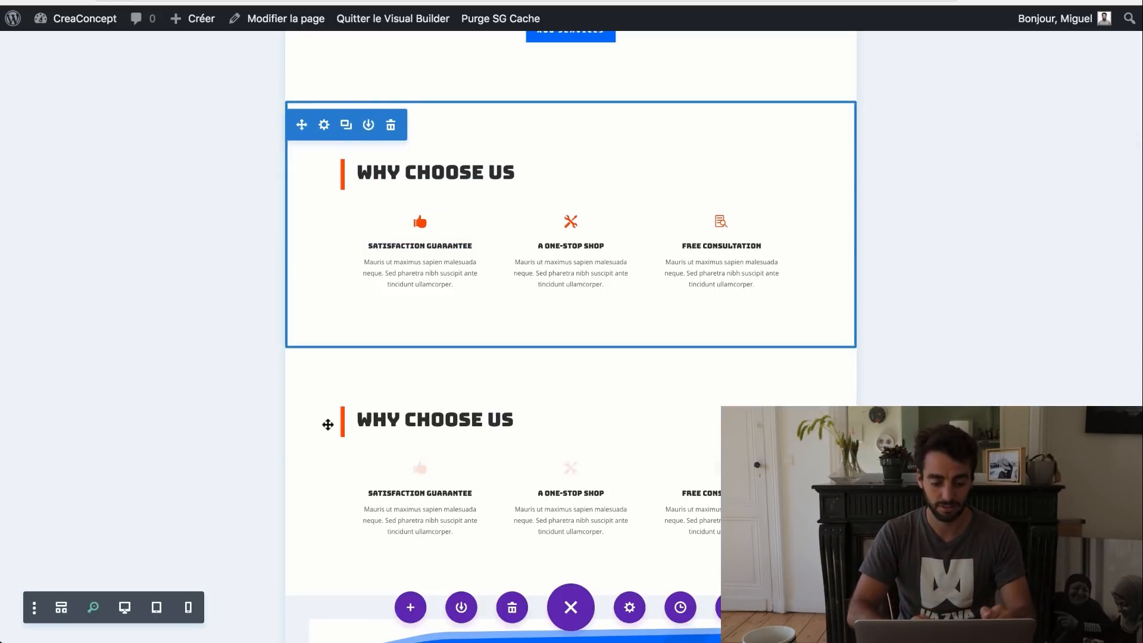
scroll(325, 357, down, 6)
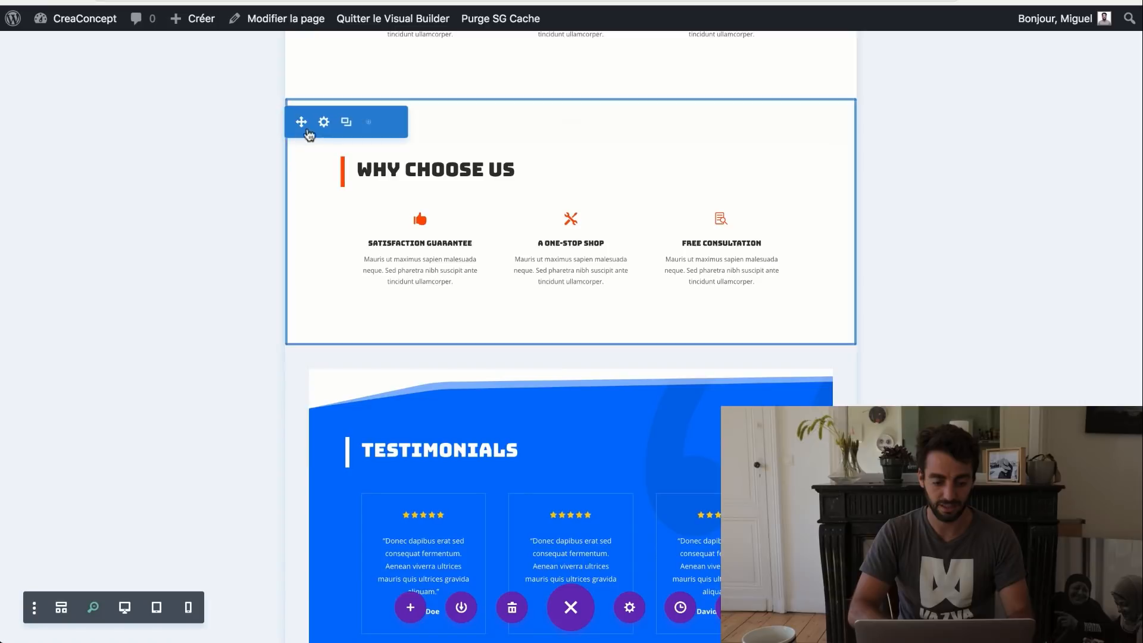
scroll(395, 357, down, 6)
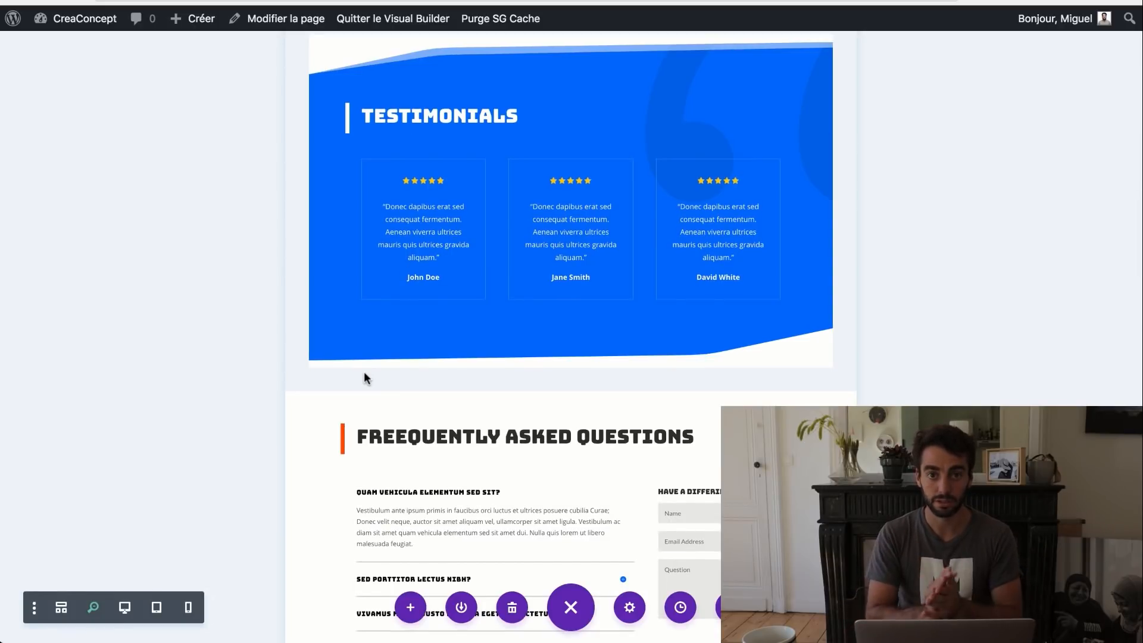
scroll(381, 417, down, 10)
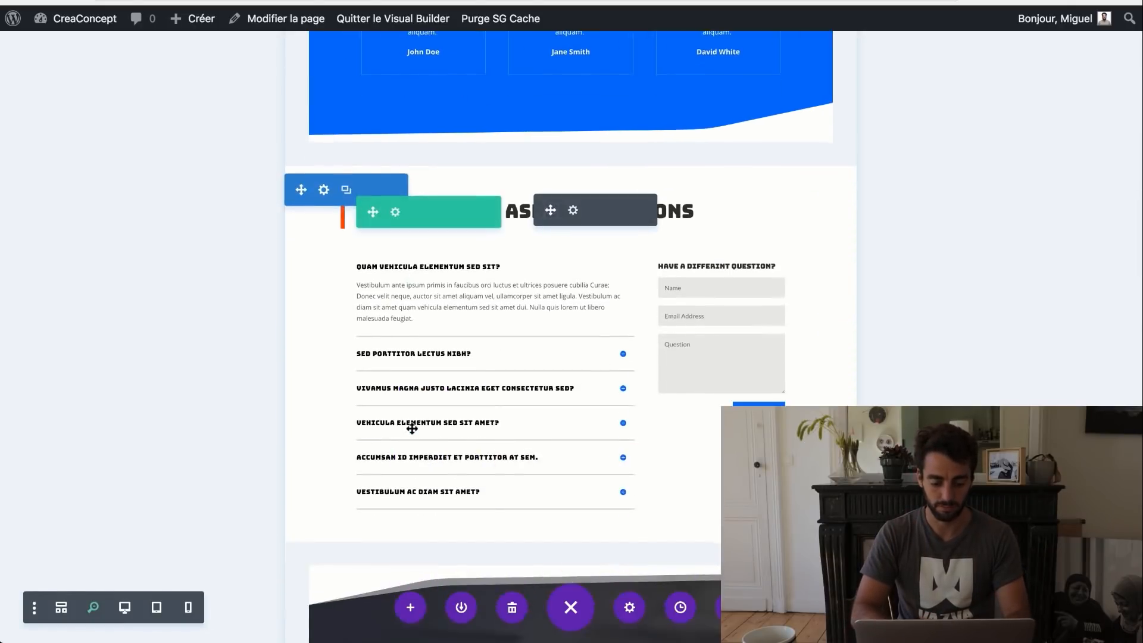
scroll(413, 433, up, 7)
scroll(413, 433, up, 10)
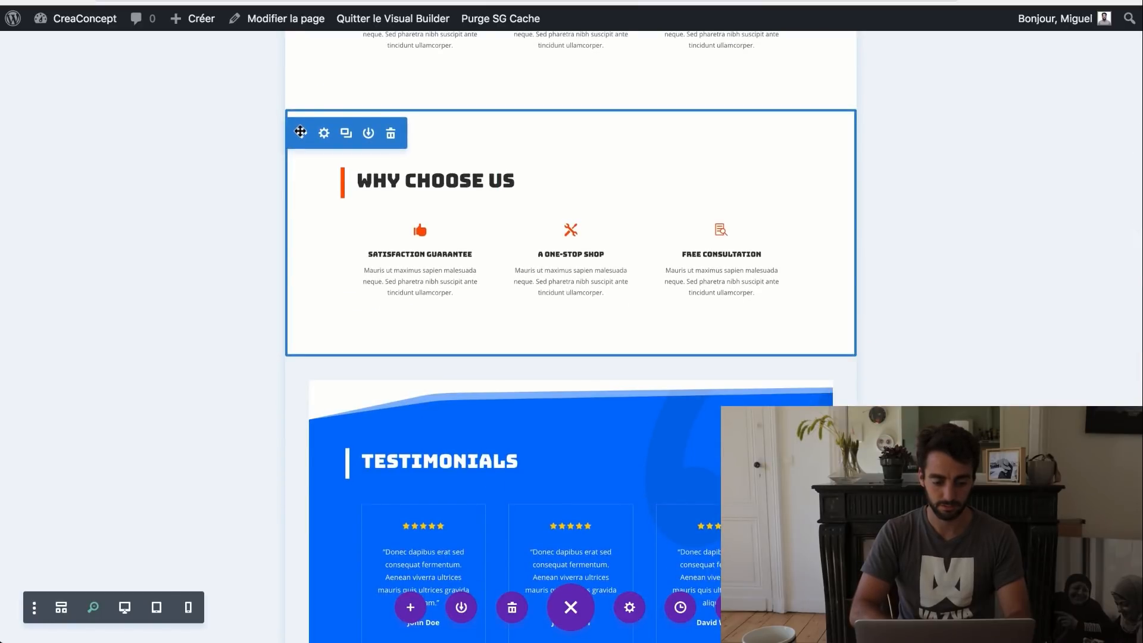
drag(301, 133, 298, 500)
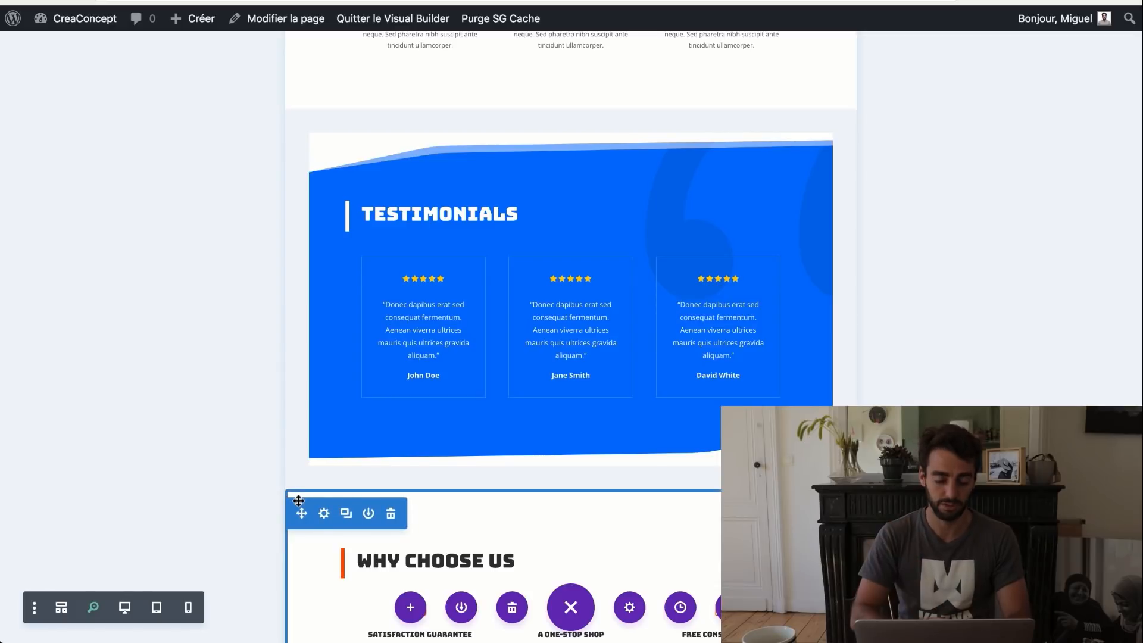
- Delete the copy's three feature columns row and return to the desktop view
scroll(298, 500, down, 5)
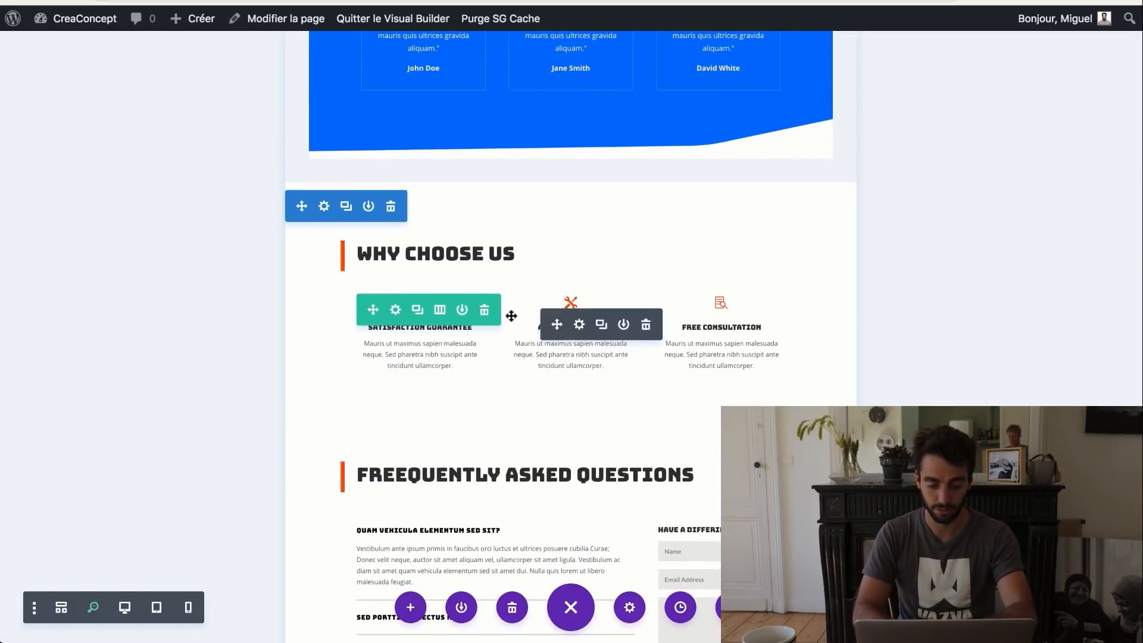
click(484, 310)
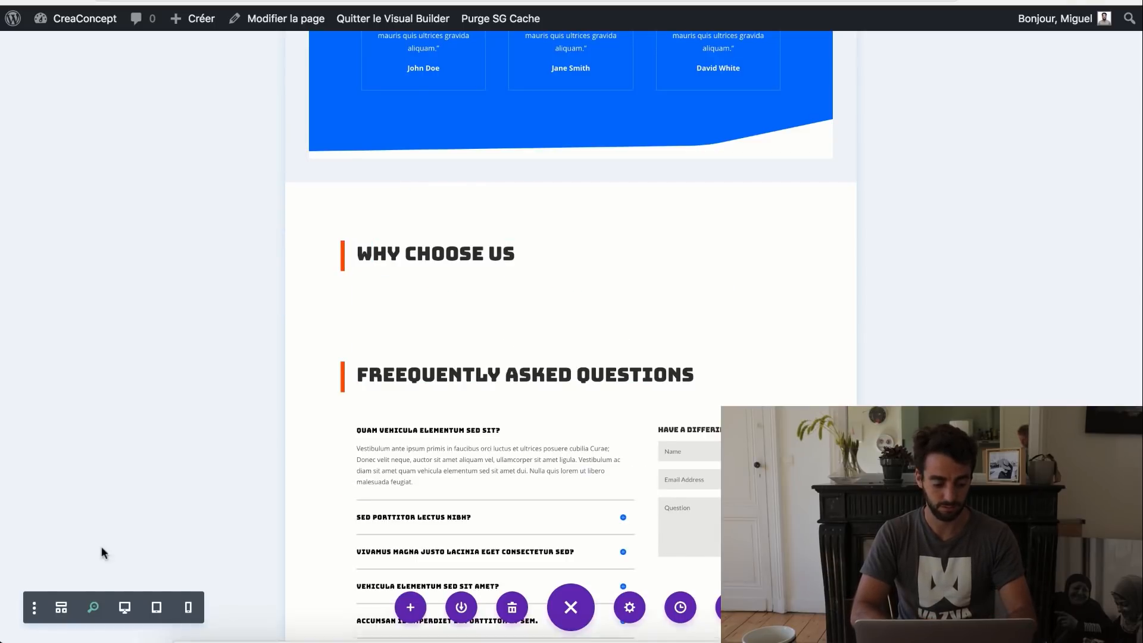
click(89, 608)
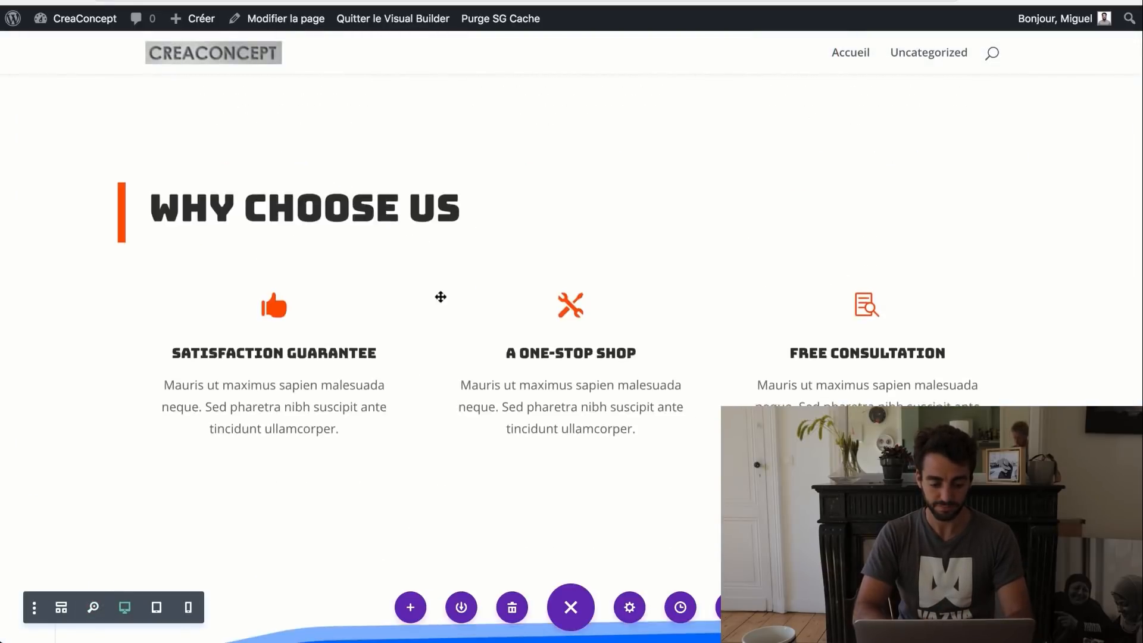
- Add a new row with an Image module under the Why Choose Us heading
scroll(440, 296, down, 15)
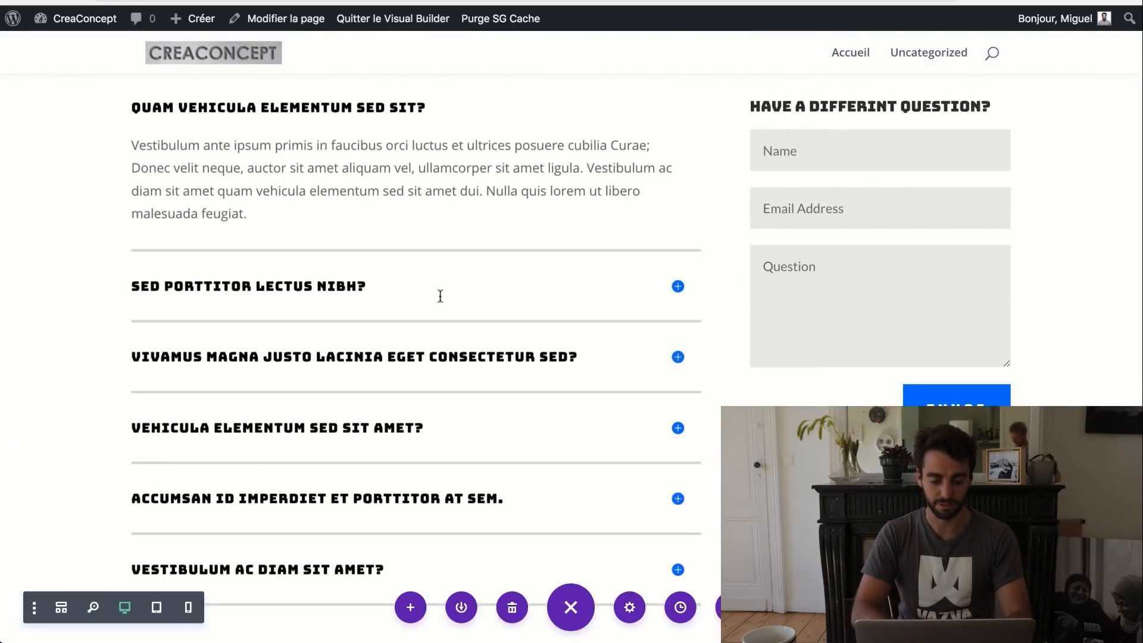
scroll(441, 297, up, 6)
scroll(439, 301, down, 2)
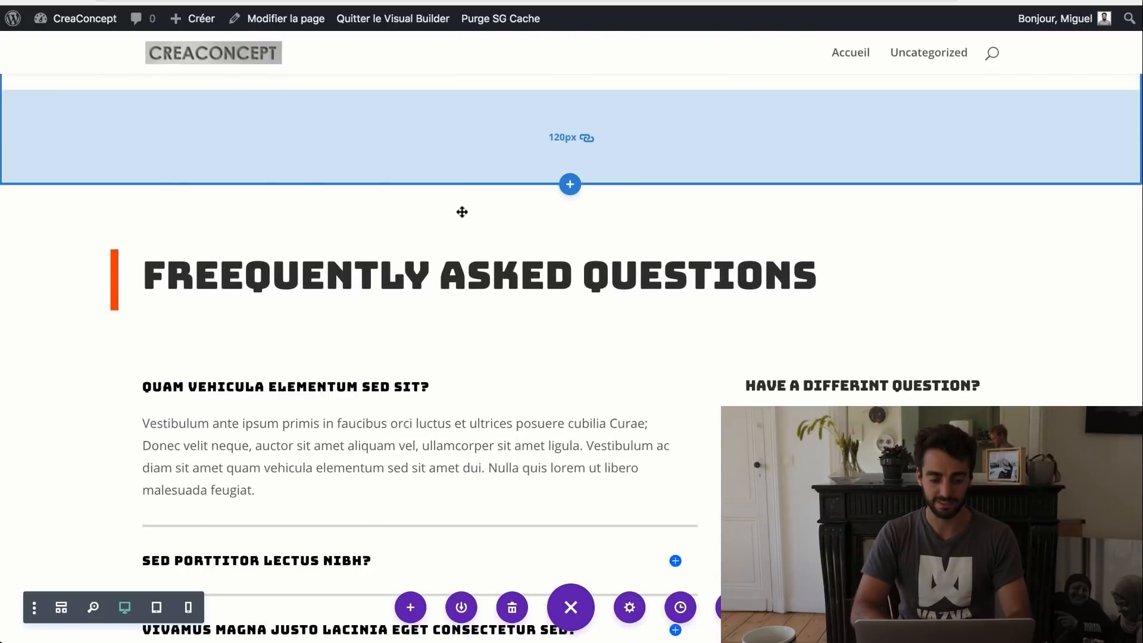
scroll(462, 212, up, 2)
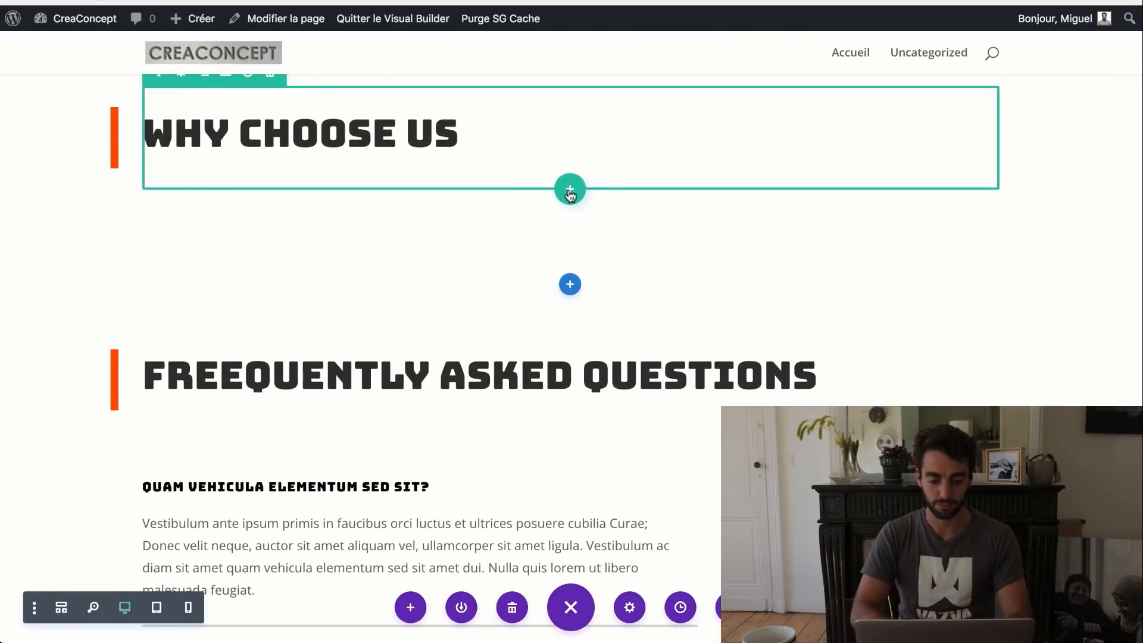
click(569, 190)
key(Escape)
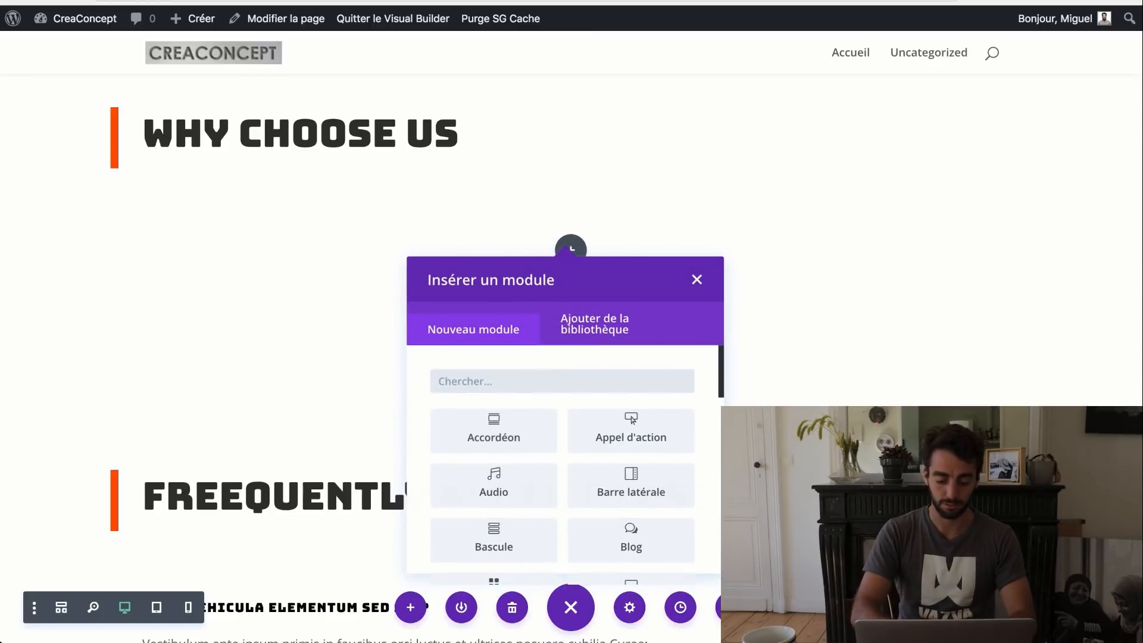
text(ima)
click(491, 424)
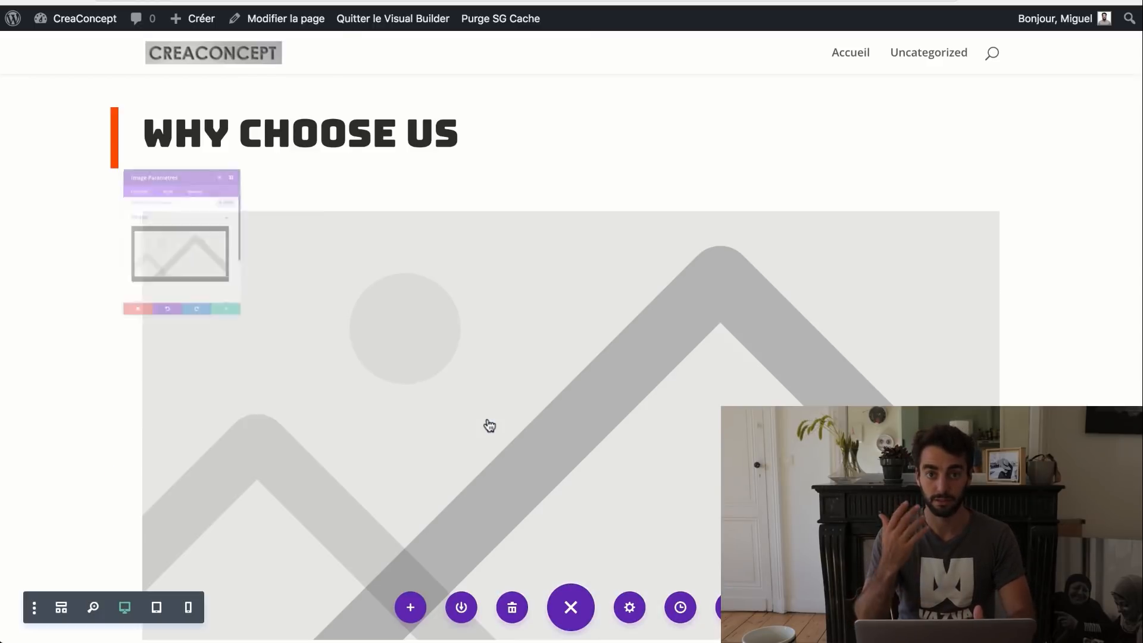
- Insert logos-1.jpg from the Media Library into the image module and save it
mouse_move(204, 228)
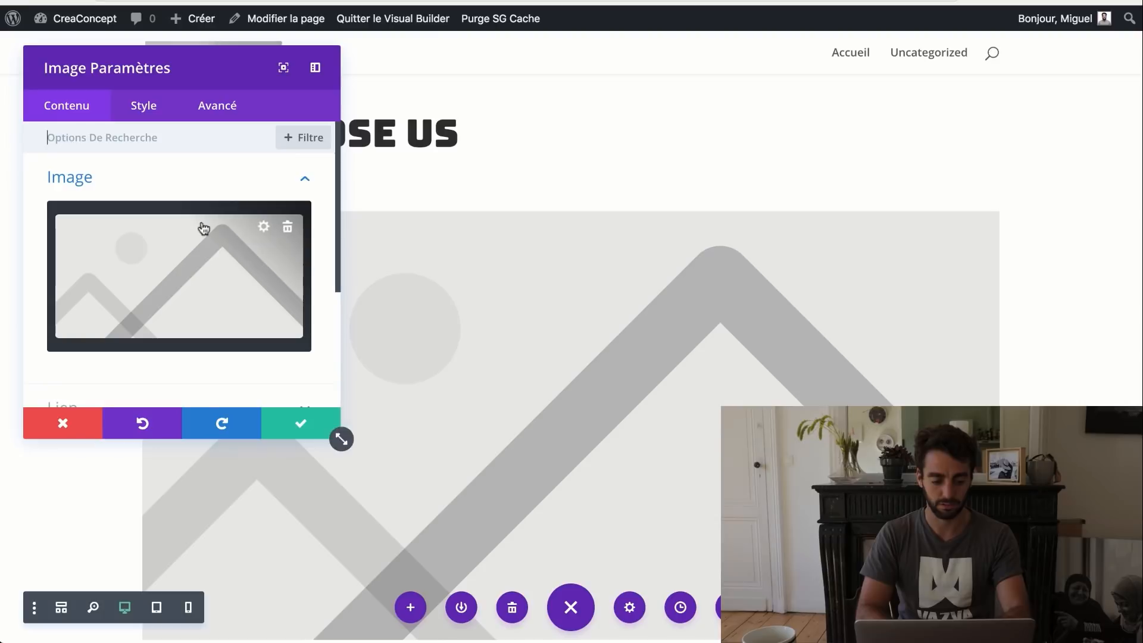
click(264, 227)
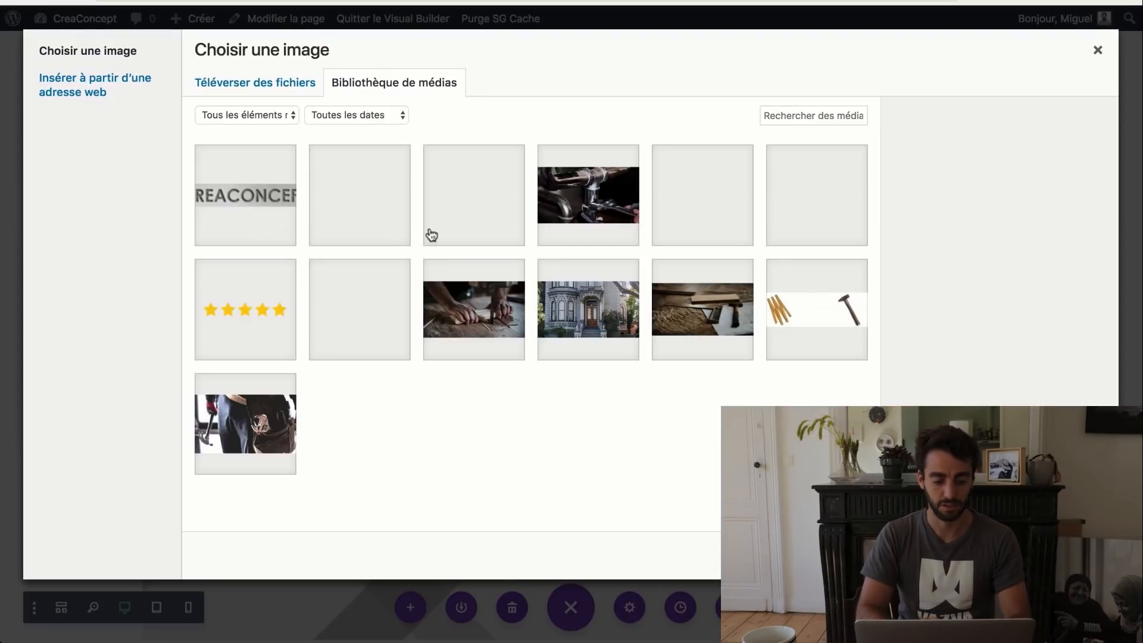
click(374, 202)
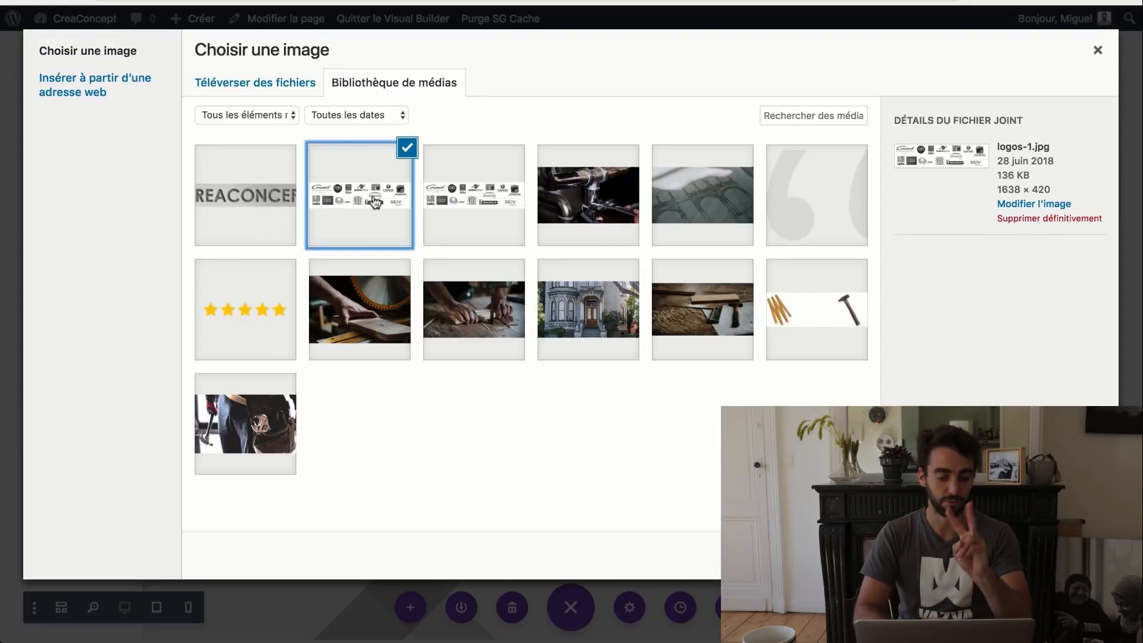
click(1055, 555)
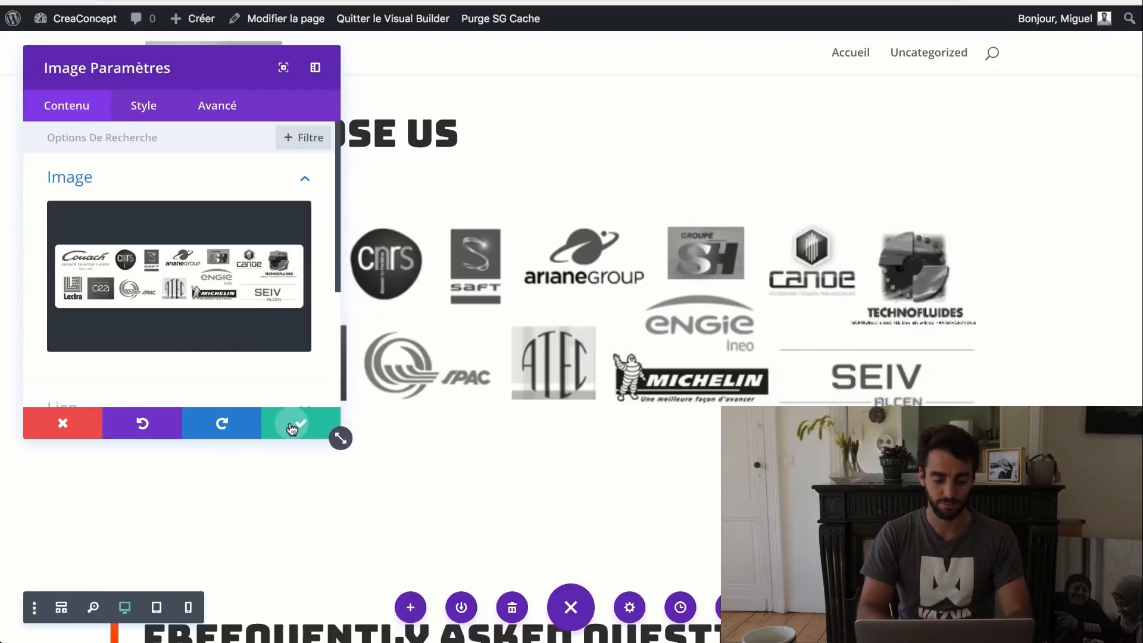
click(292, 426)
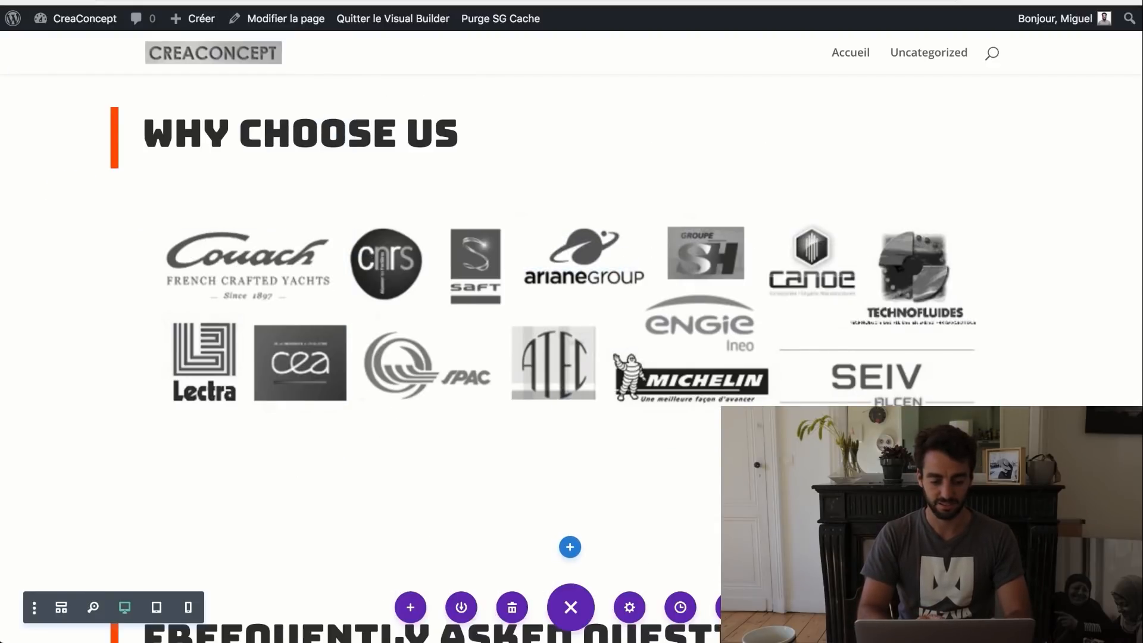
scroll(571, 358, down, 15)
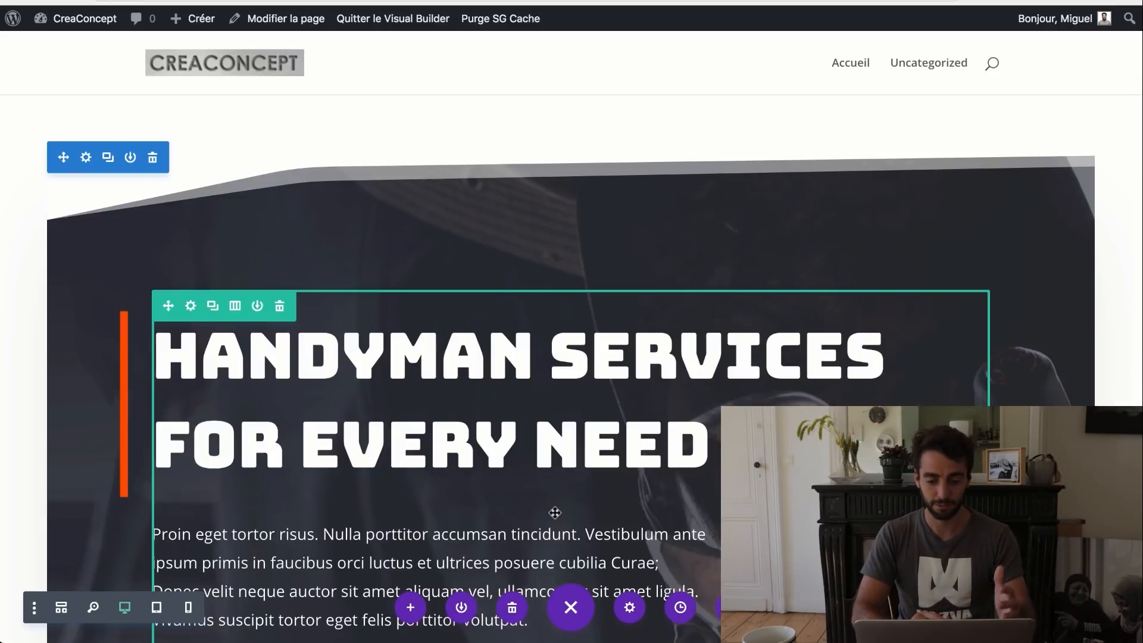
scroll(554, 512, down, 10)
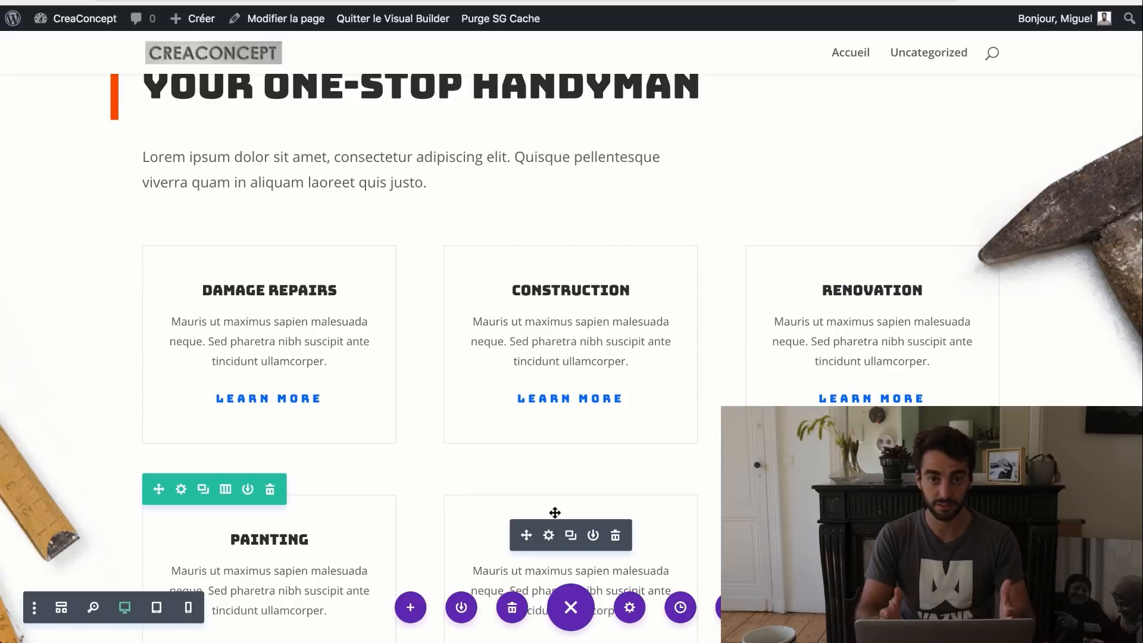
scroll(555, 512, down, 8)
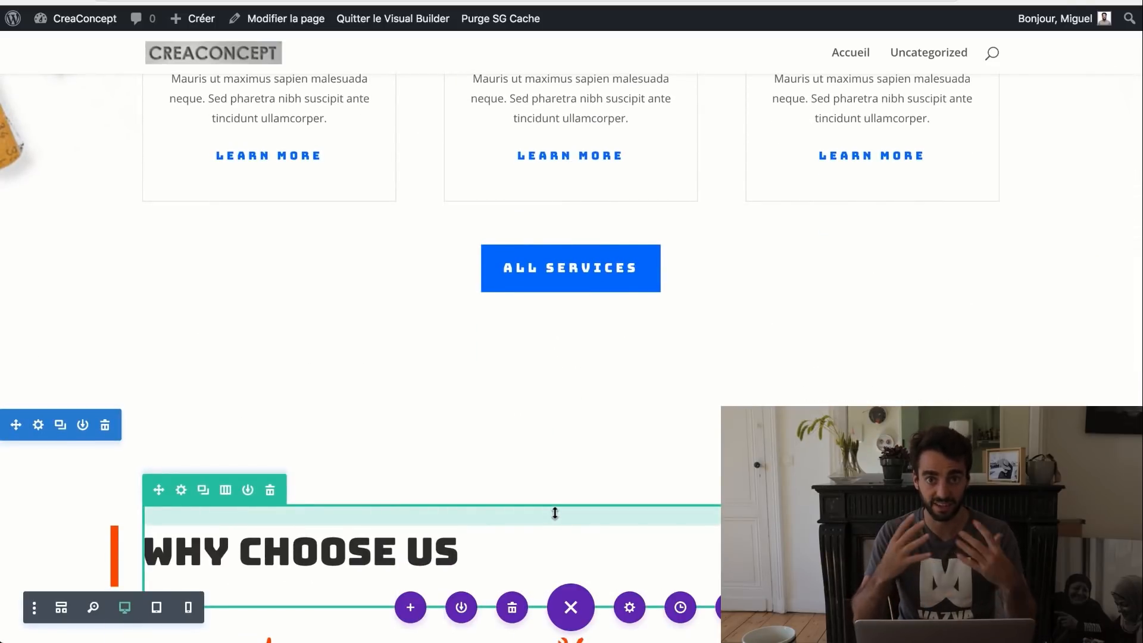
scroll(554, 513, down, 10)
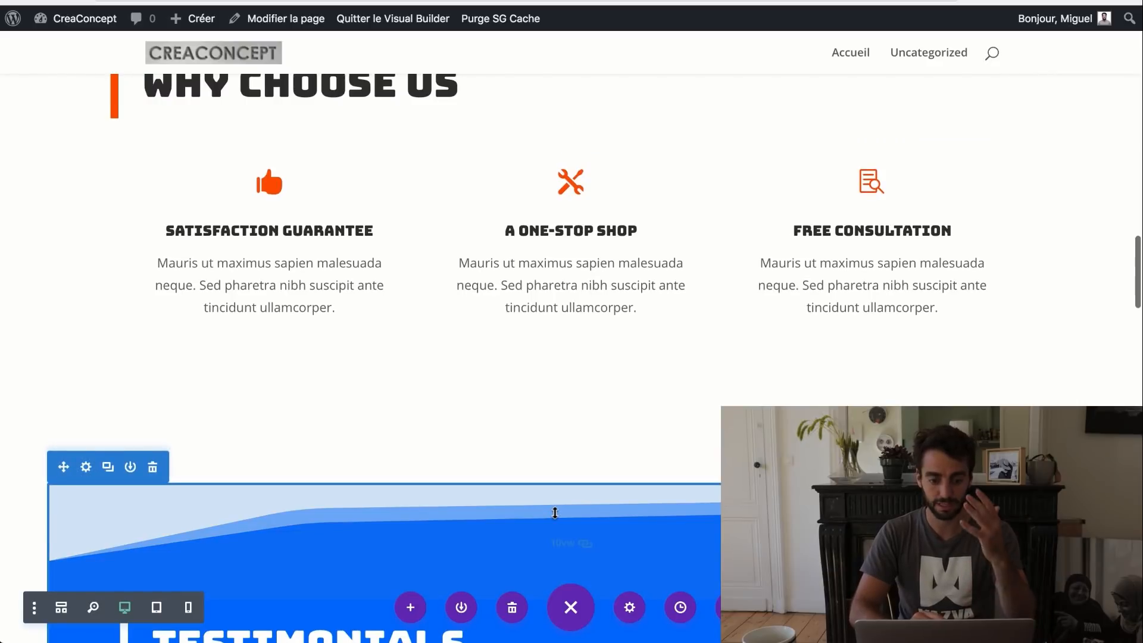
scroll(555, 512, down, 15)
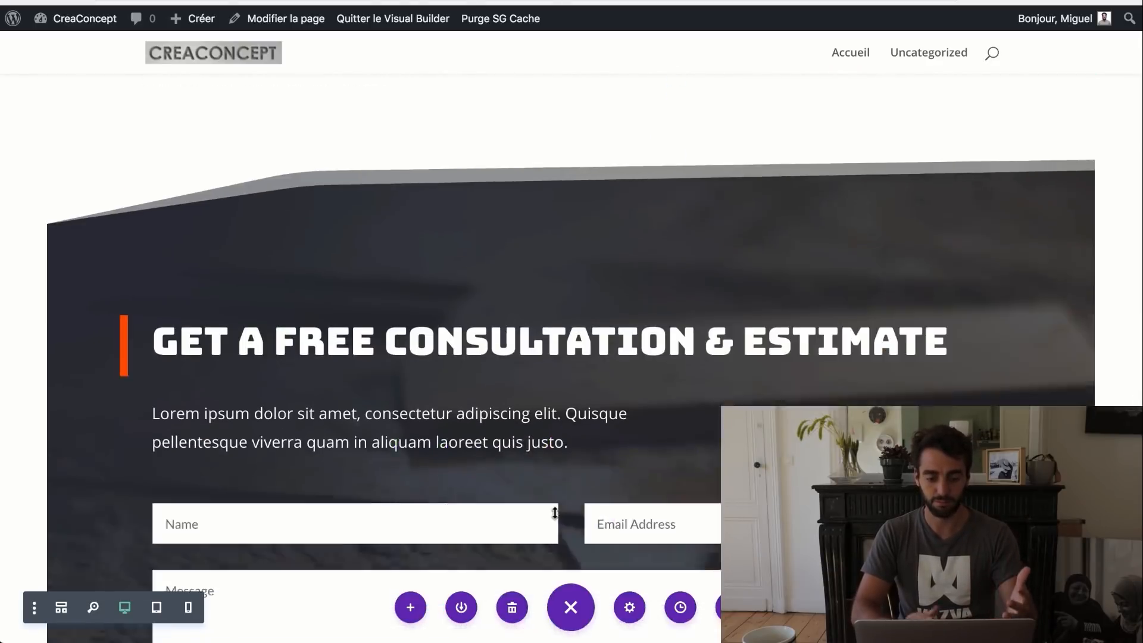
scroll(555, 512, down, 4)
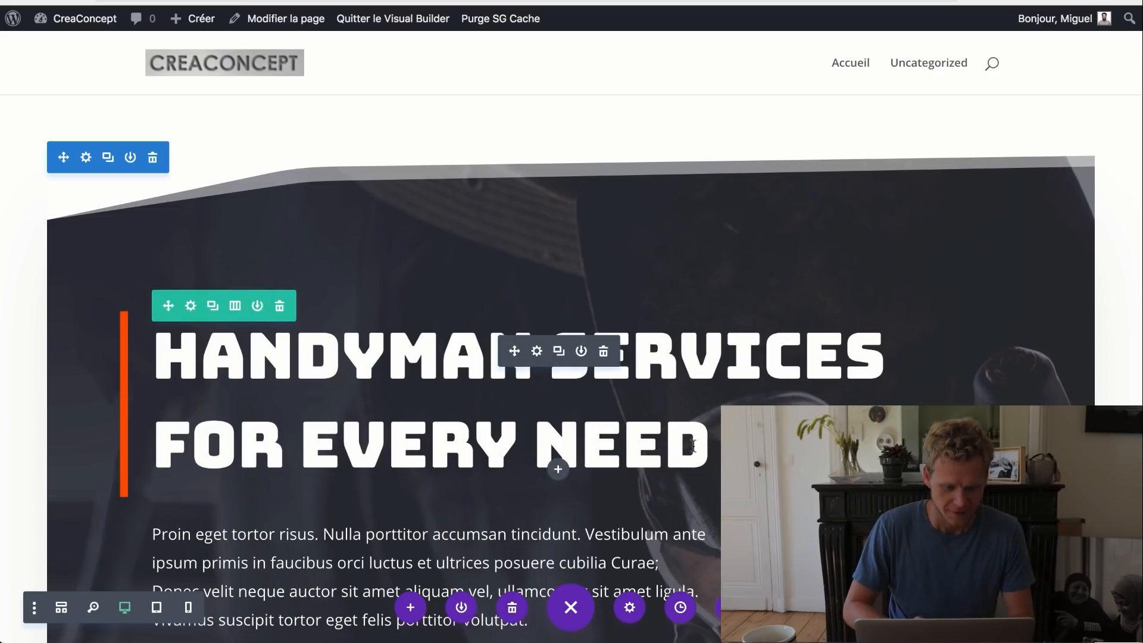
scroll(595, 357, down, 3)
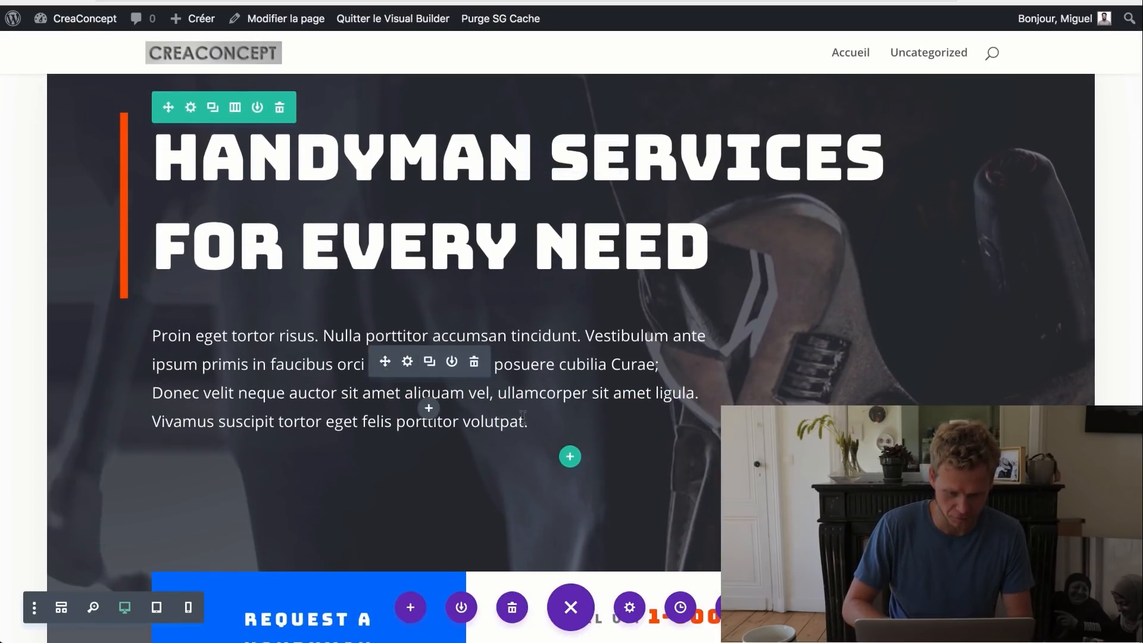
- Replace the hero paragraph with the pasted French description
drag(528, 423, 153, 320)
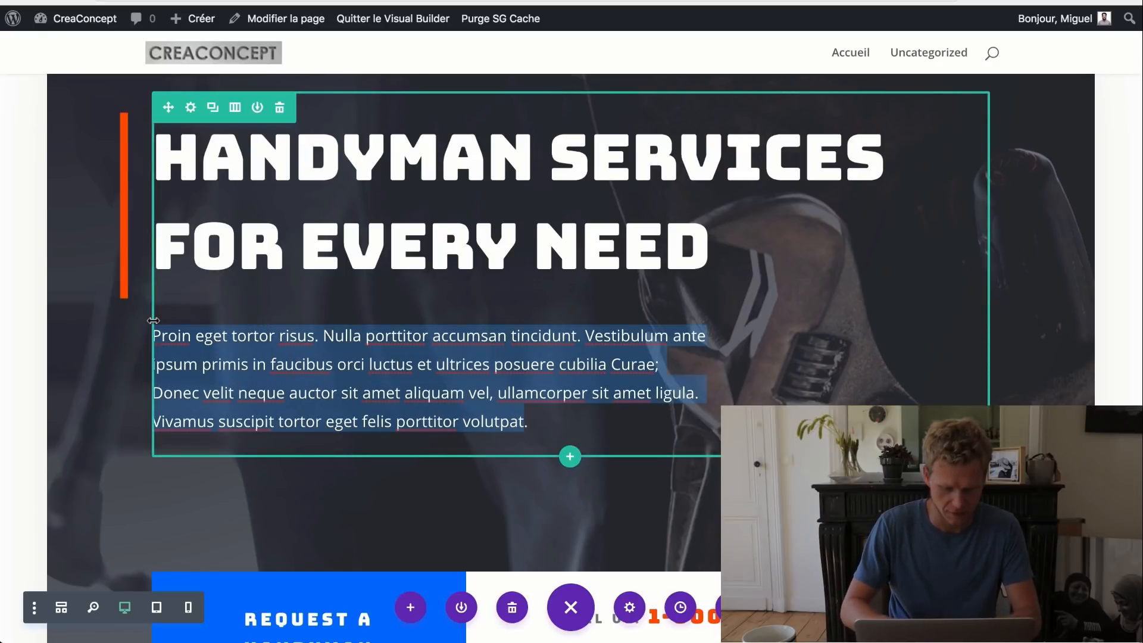
text(Ecrire ce que vous voulez .)
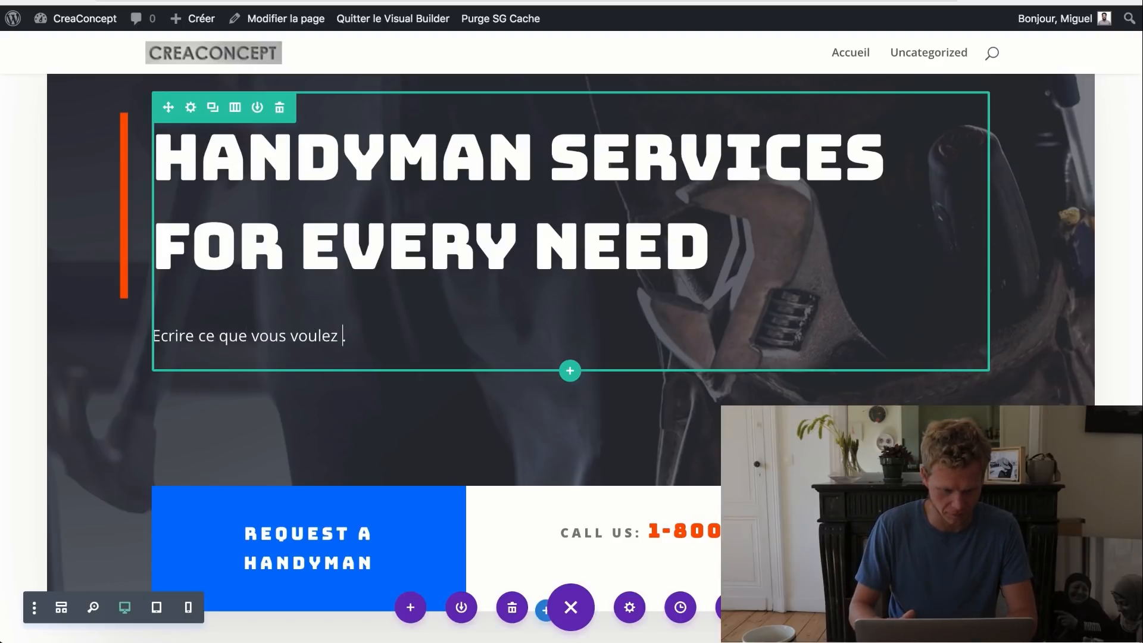
key(ctrl+a)
text(L’équipe pluridisciplinaire de CREA CONCEPT est à vôtre écoute pour vous épauler dans toute les étapes de vos projets, de la rédaction du Cahier Des Charges à la mise en route.)
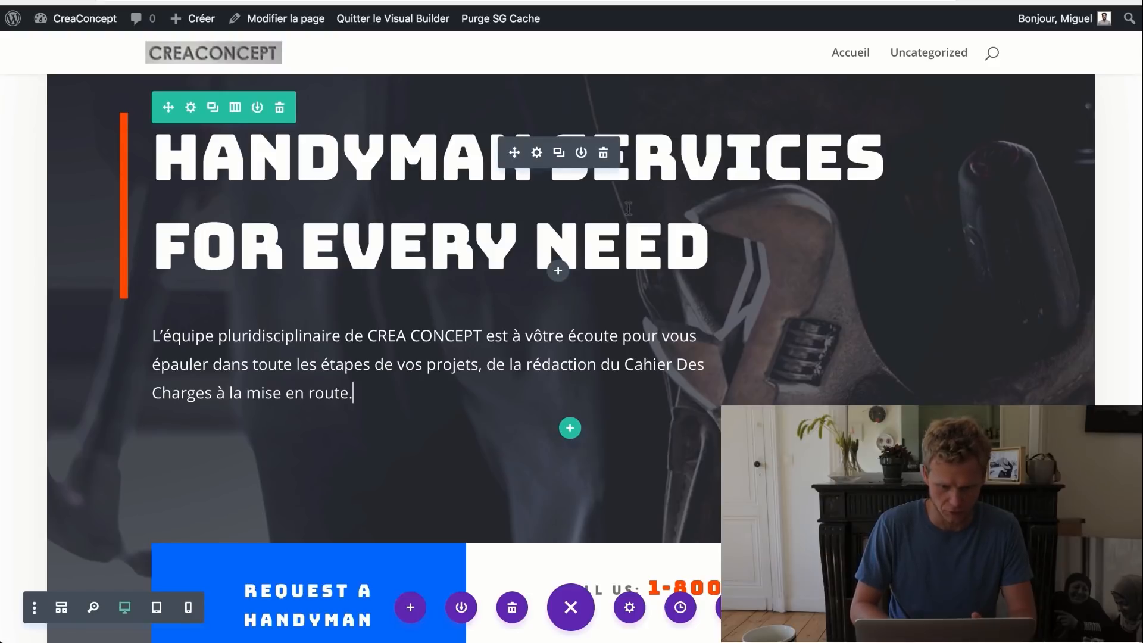
- Change the hero heading to BUREAU D'ÉTUDES, removing the leftover text
drag(332, 209, 165, 155)
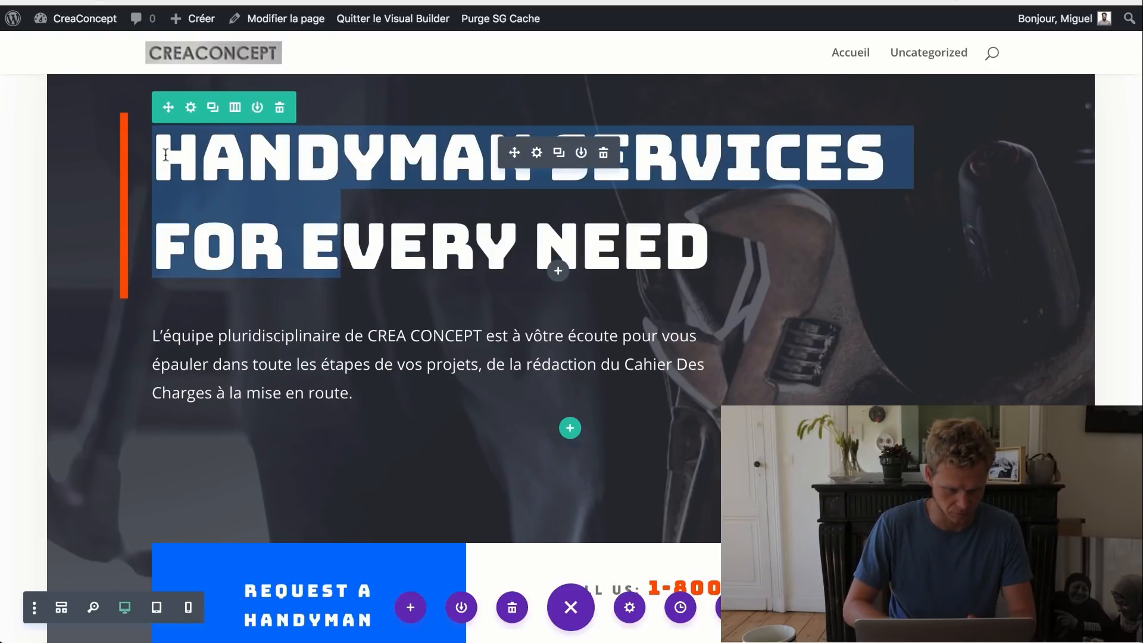
text(BUREAU D'É)
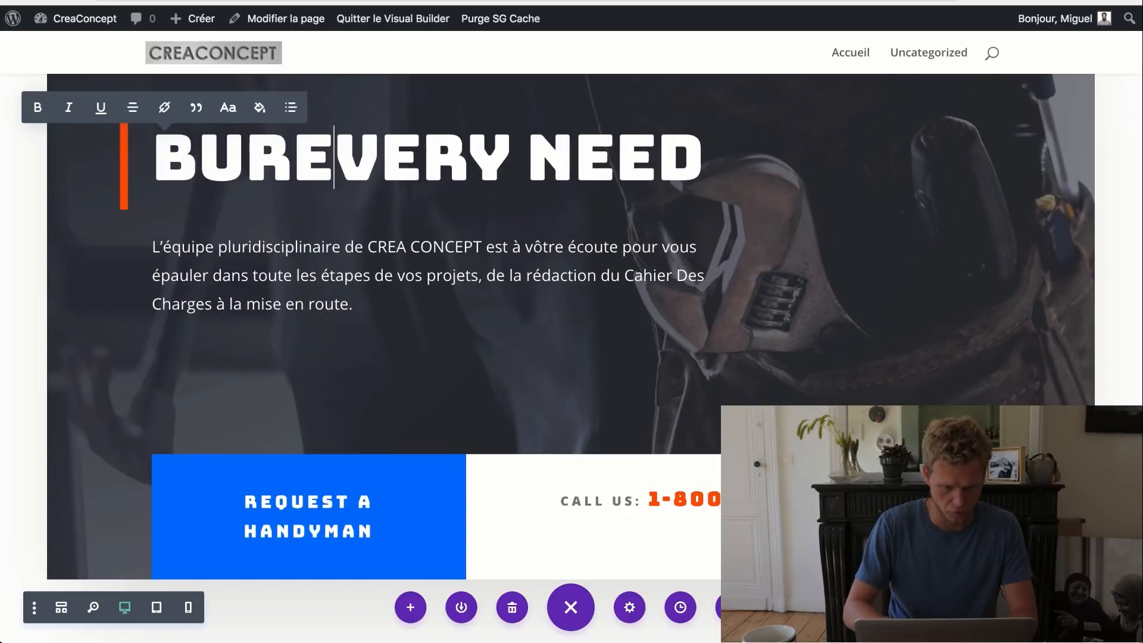
text(TUDES)
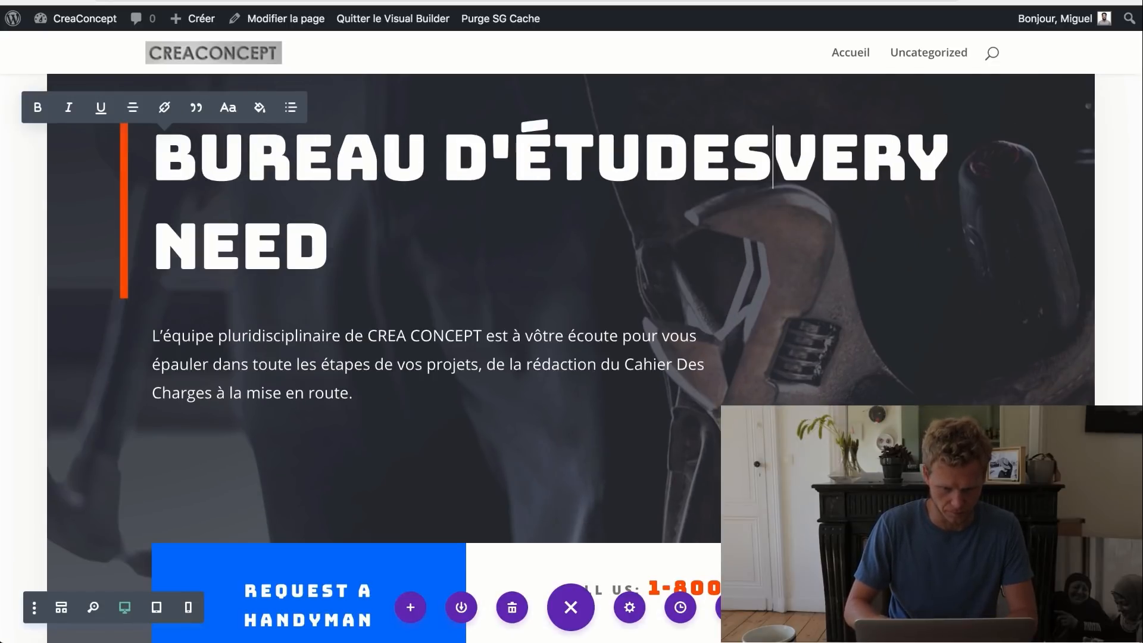
key(Delete)
key(Delete)
key(Delete)
key(Delete)
key(Delete)
key(Delete)
key(Delete)
key(Delete)
key(Delete)
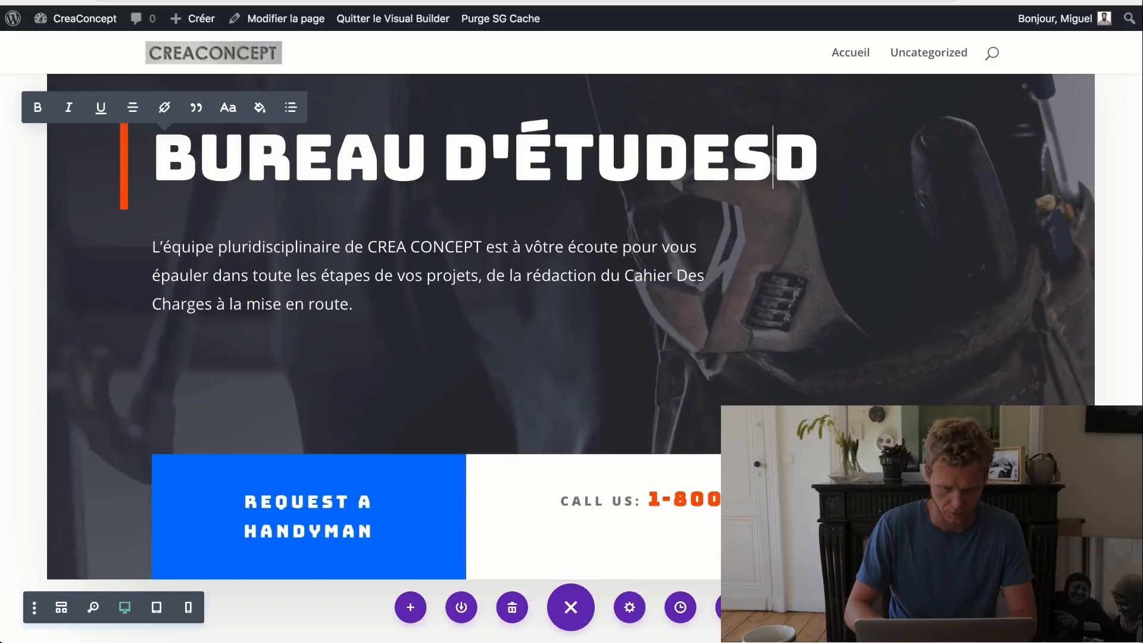
scroll(103, 213, up, 5)
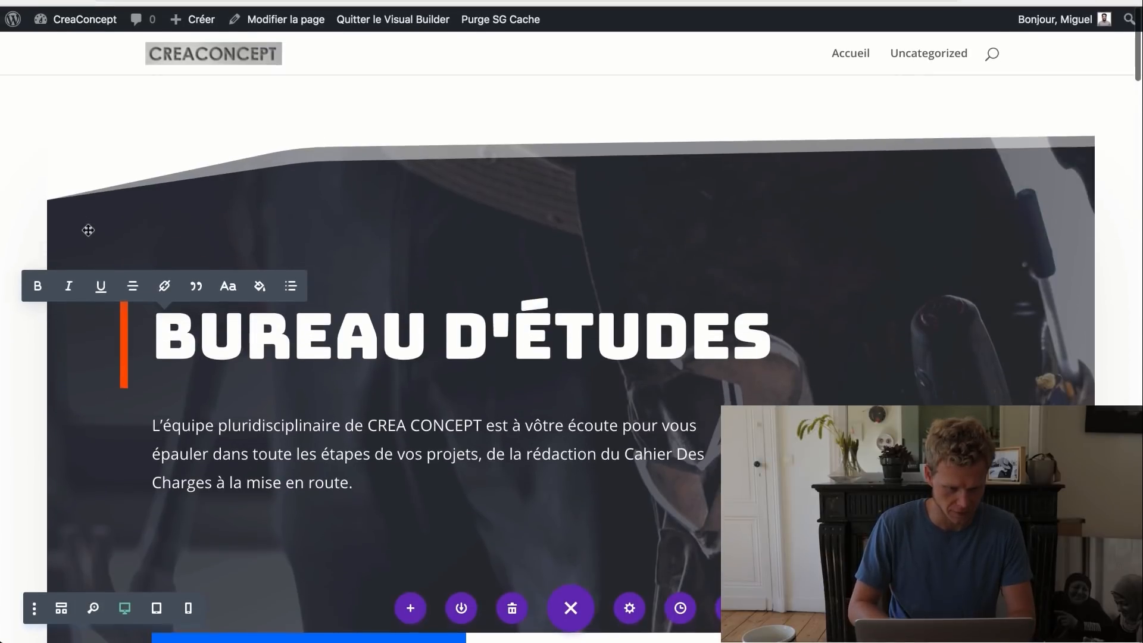
click(385, 221)
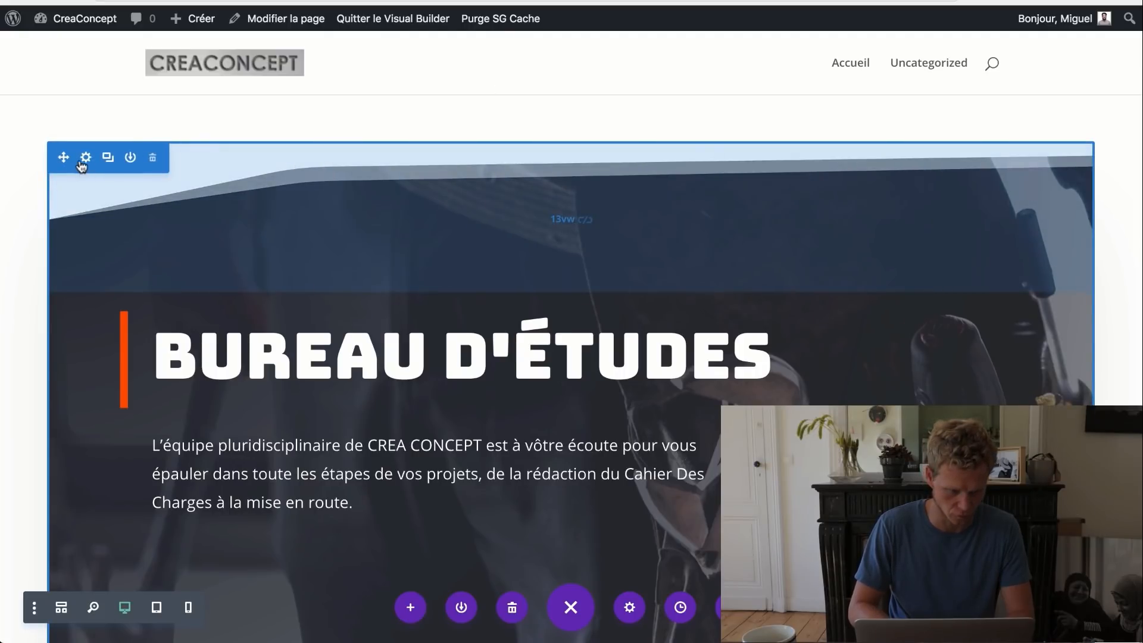
- Clear the hero section's 60px margins and padding values and save
click(84, 159)
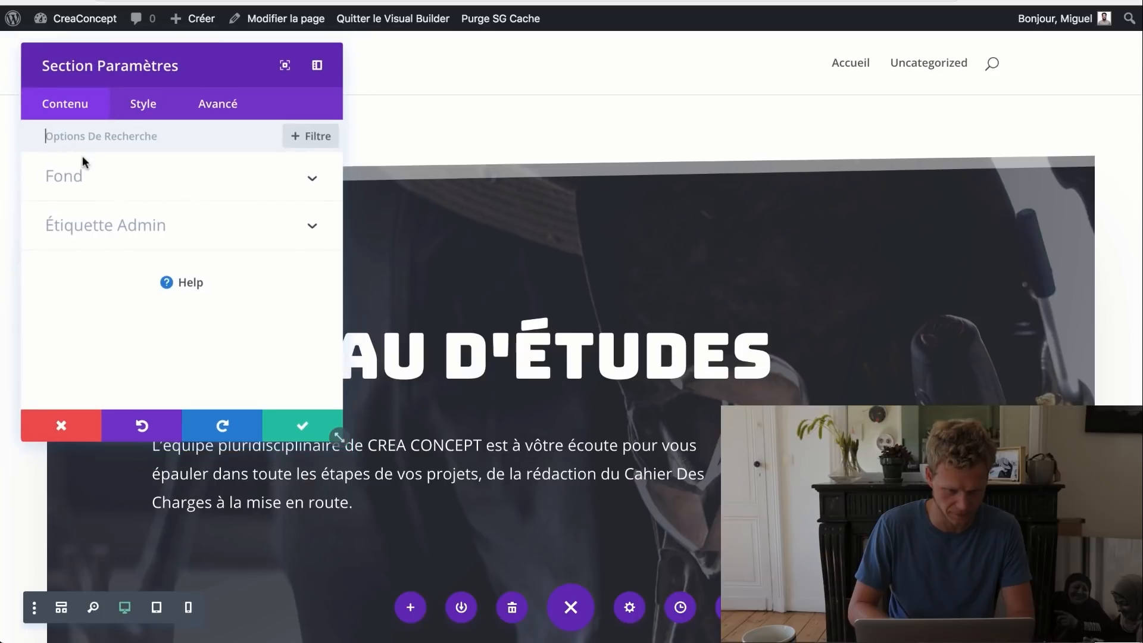
click(145, 119)
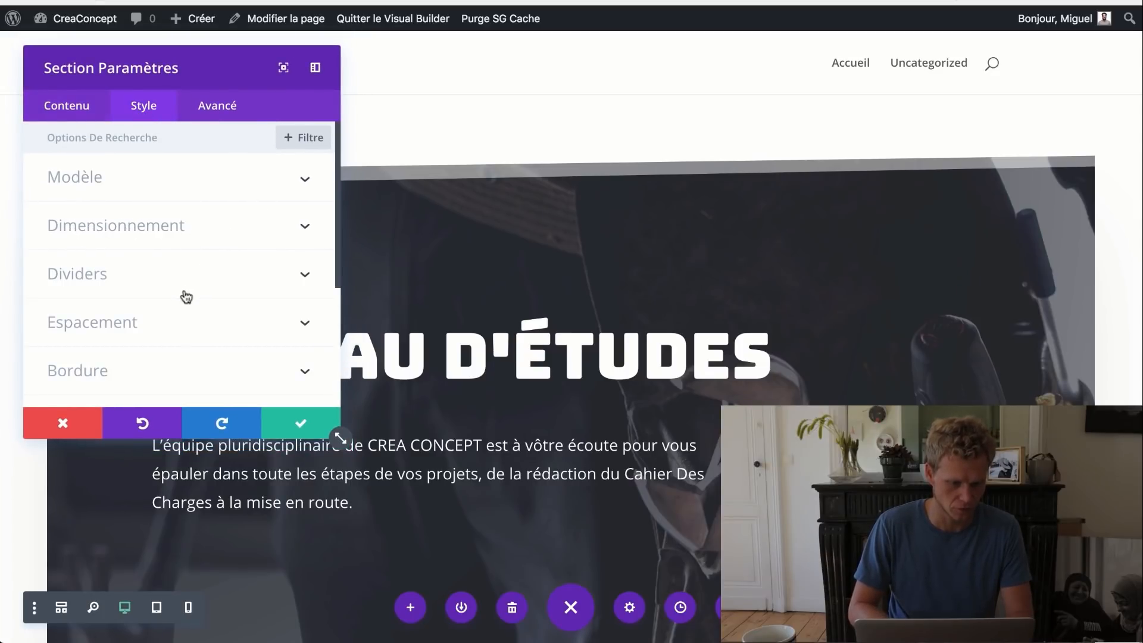
click(168, 333)
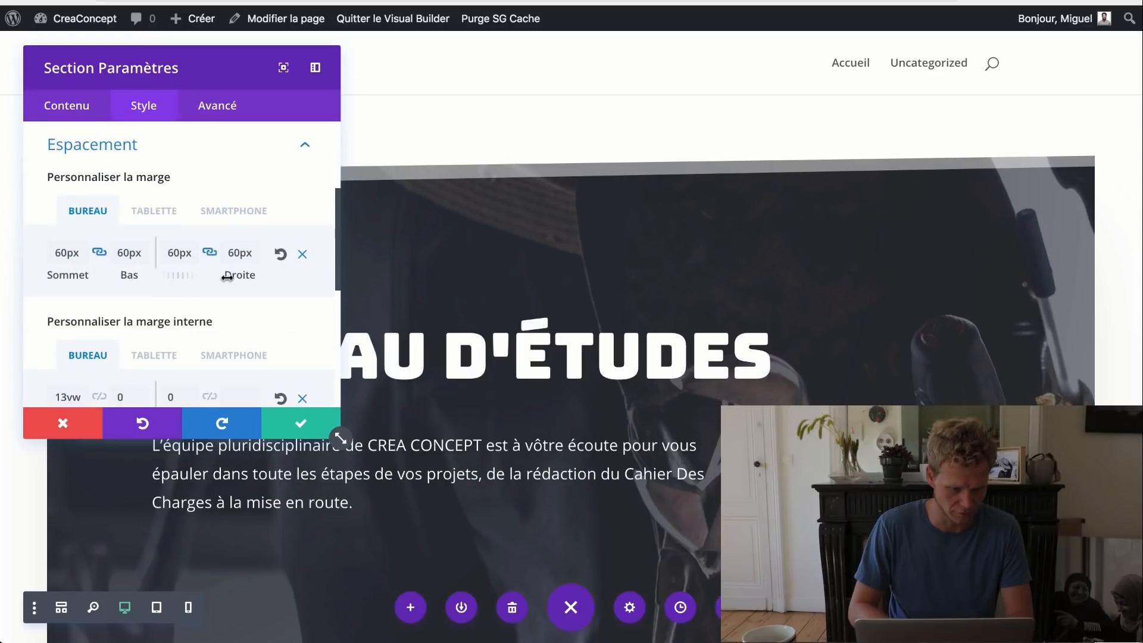
scroll(227, 278, down, 1)
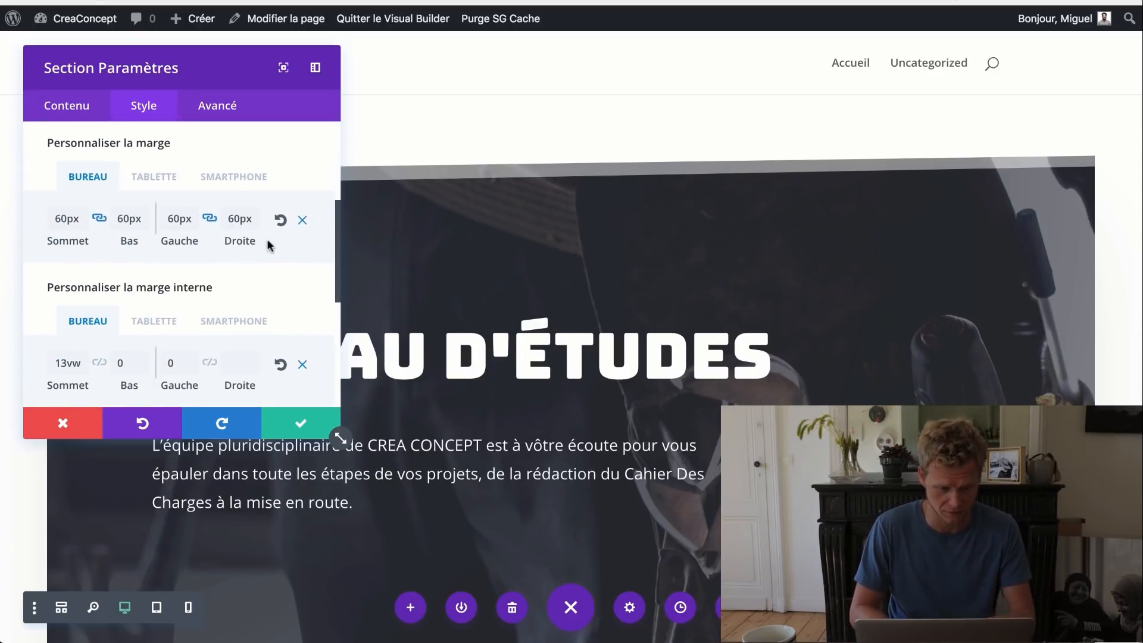
click(302, 224)
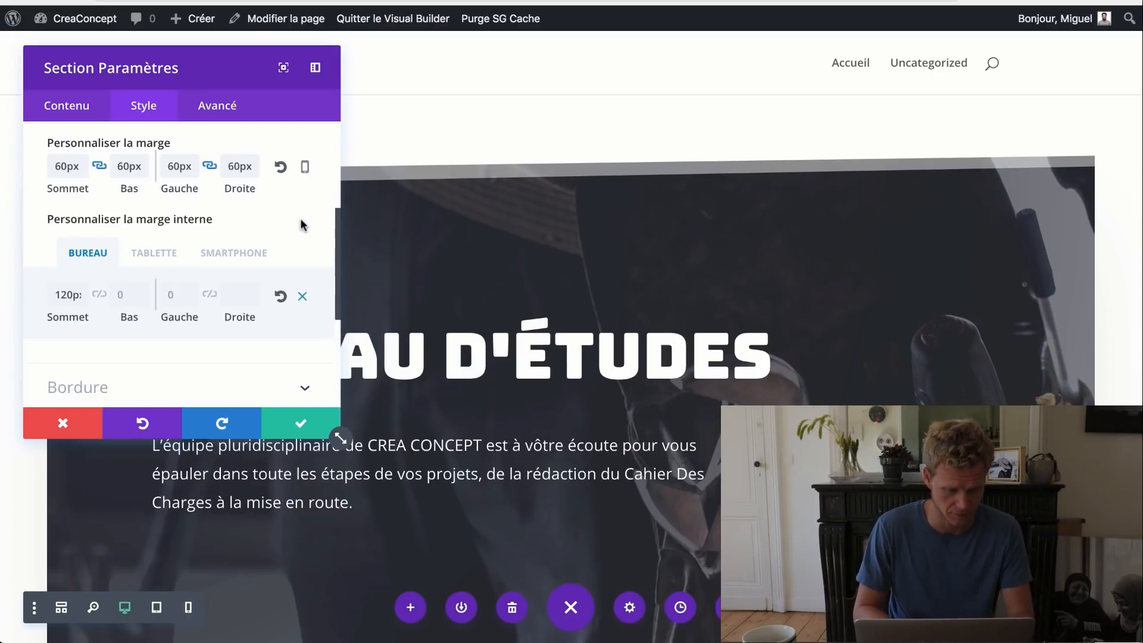
click(282, 167)
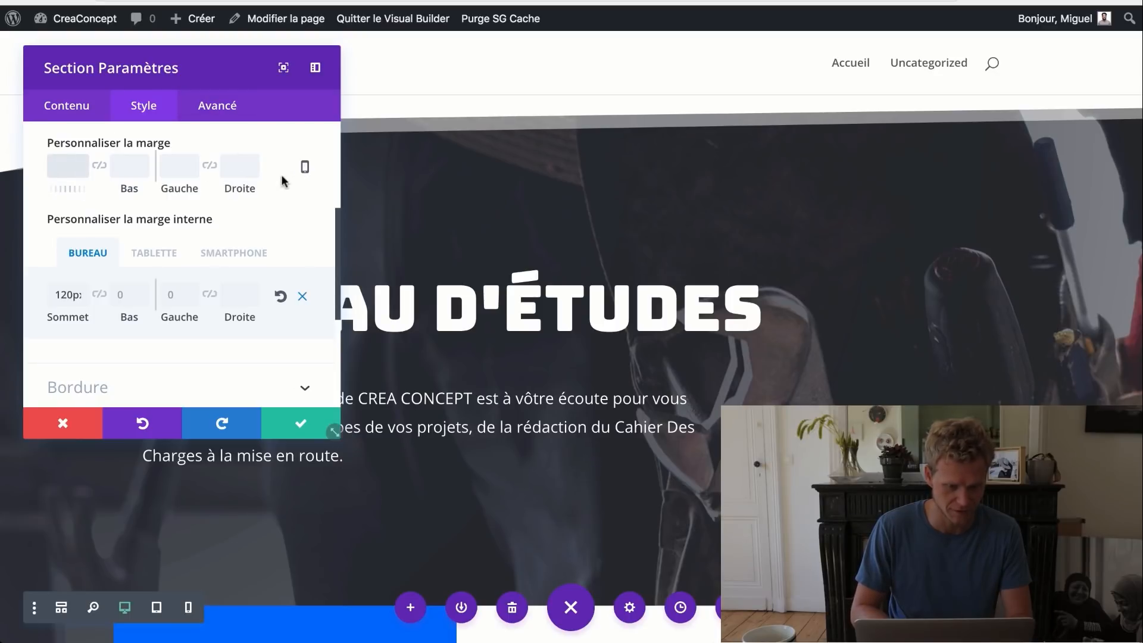
click(282, 305)
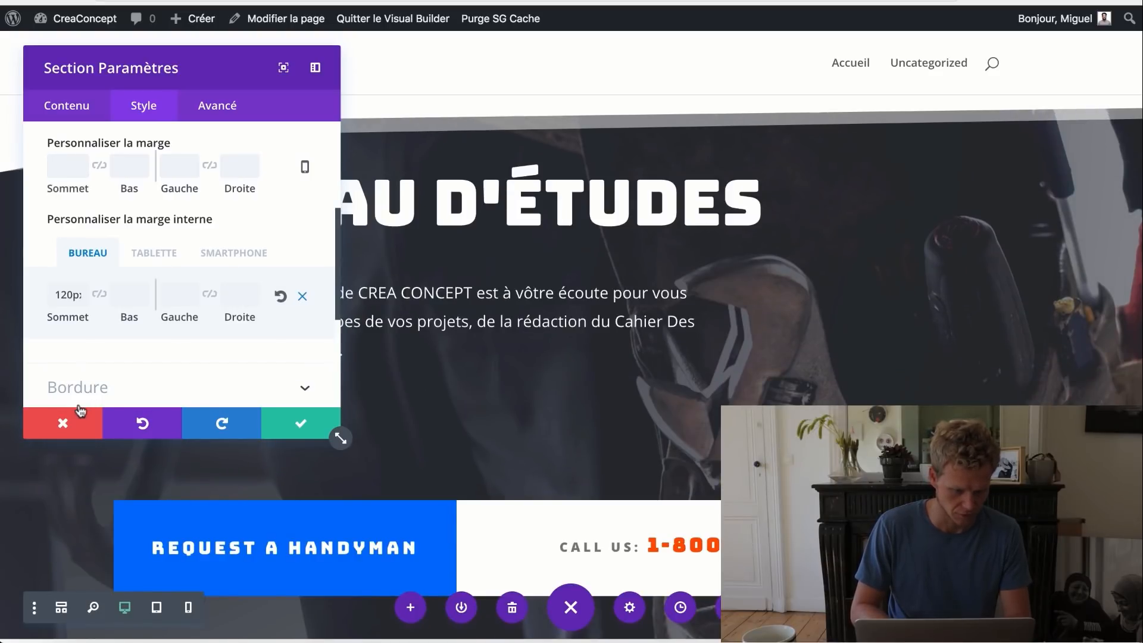
click(295, 425)
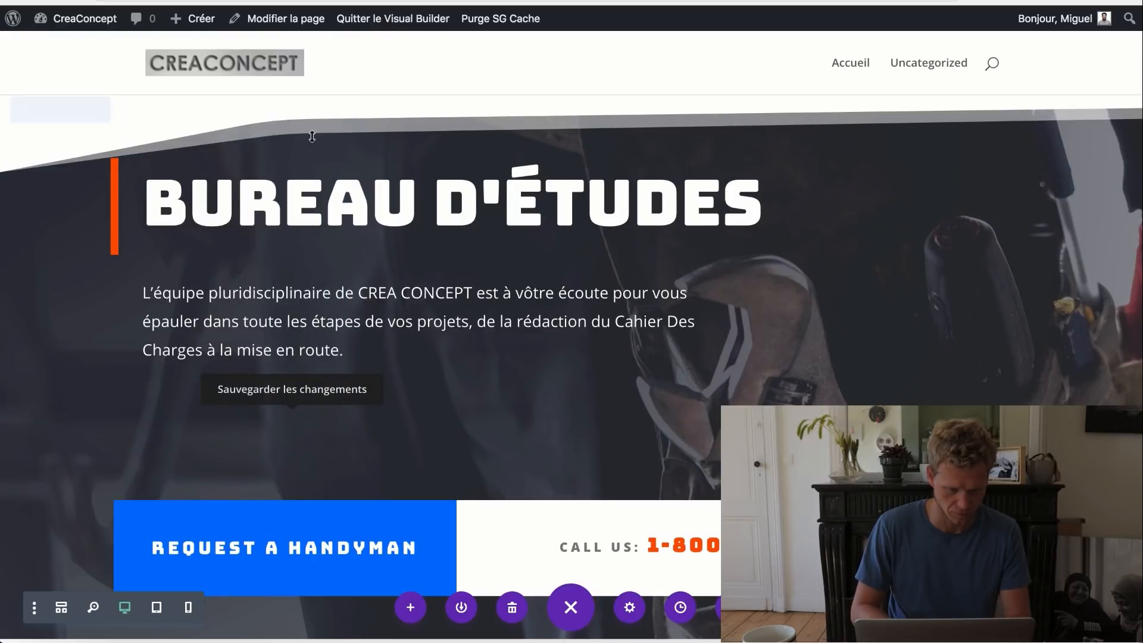
- Remove the hero section's slanted top divider and save
mouse_move(340, 118)
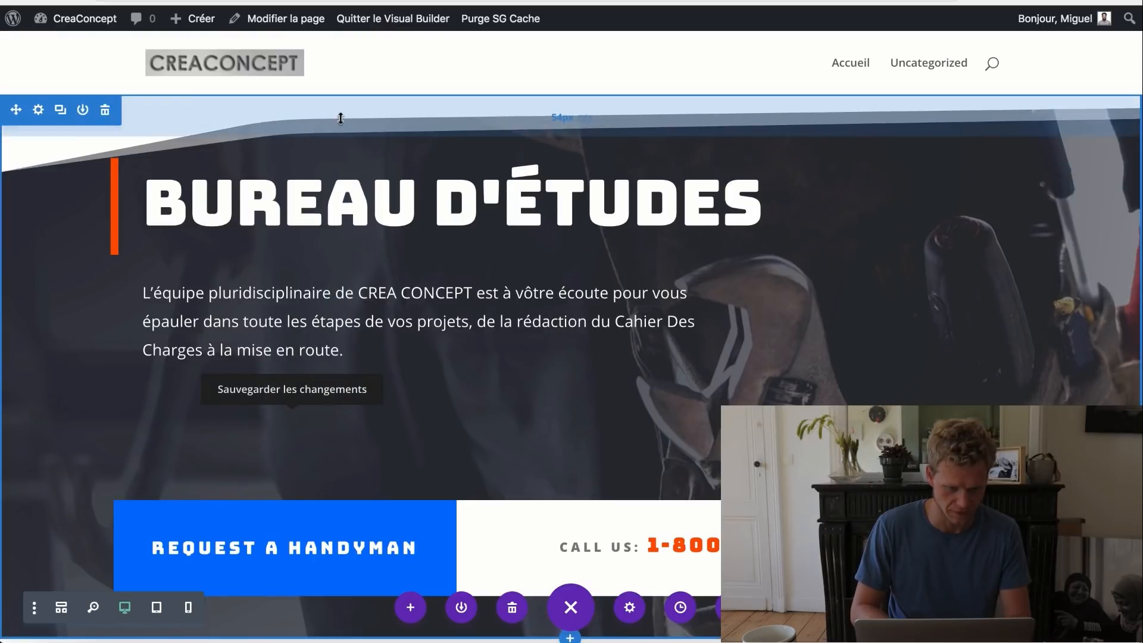
click(38, 111)
click(139, 102)
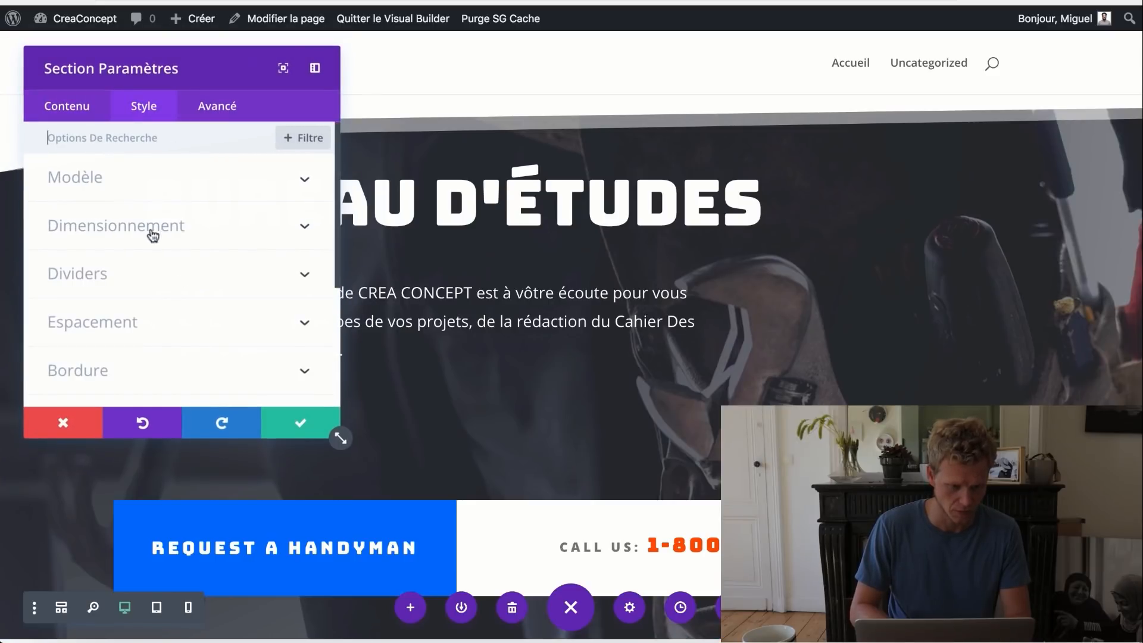
click(123, 279)
scroll(194, 304, down, 5)
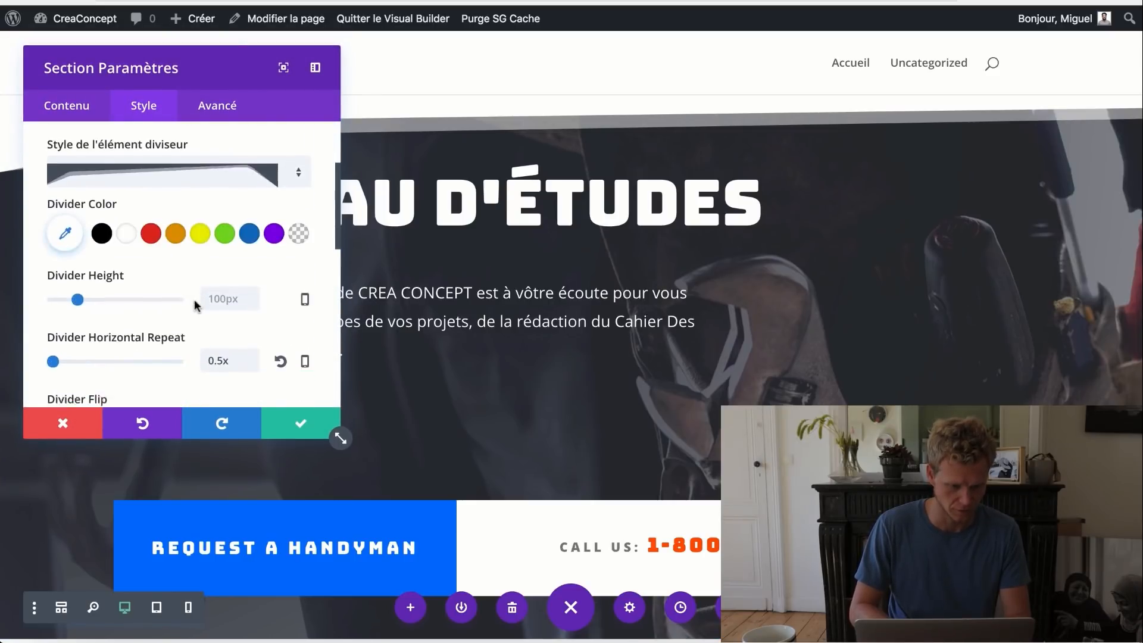
scroll(194, 303, up, 3)
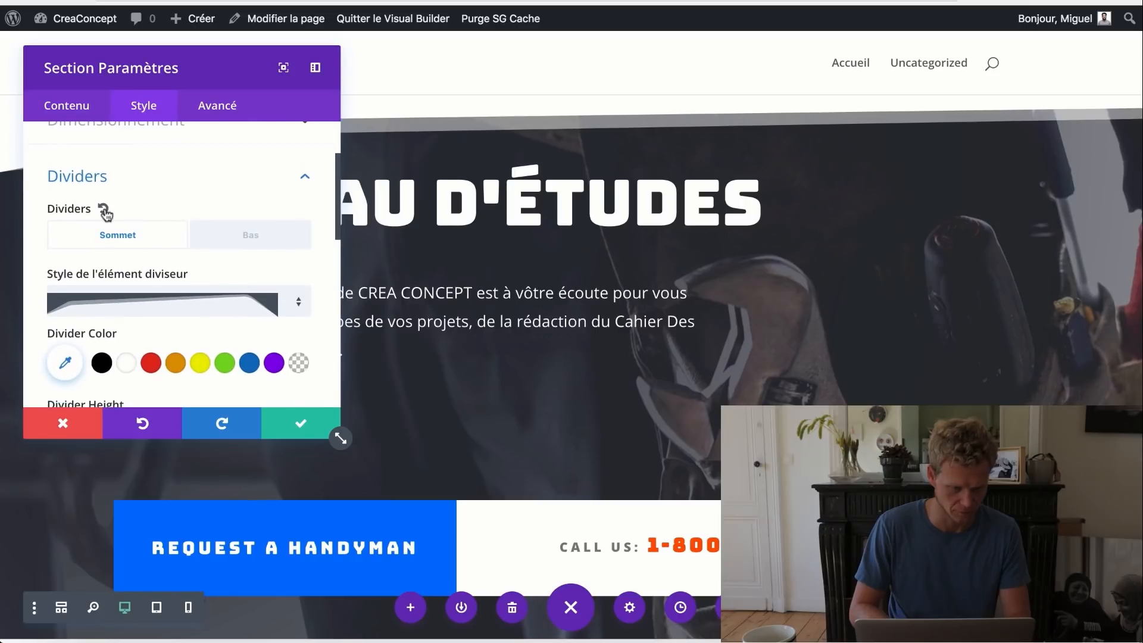
click(104, 210)
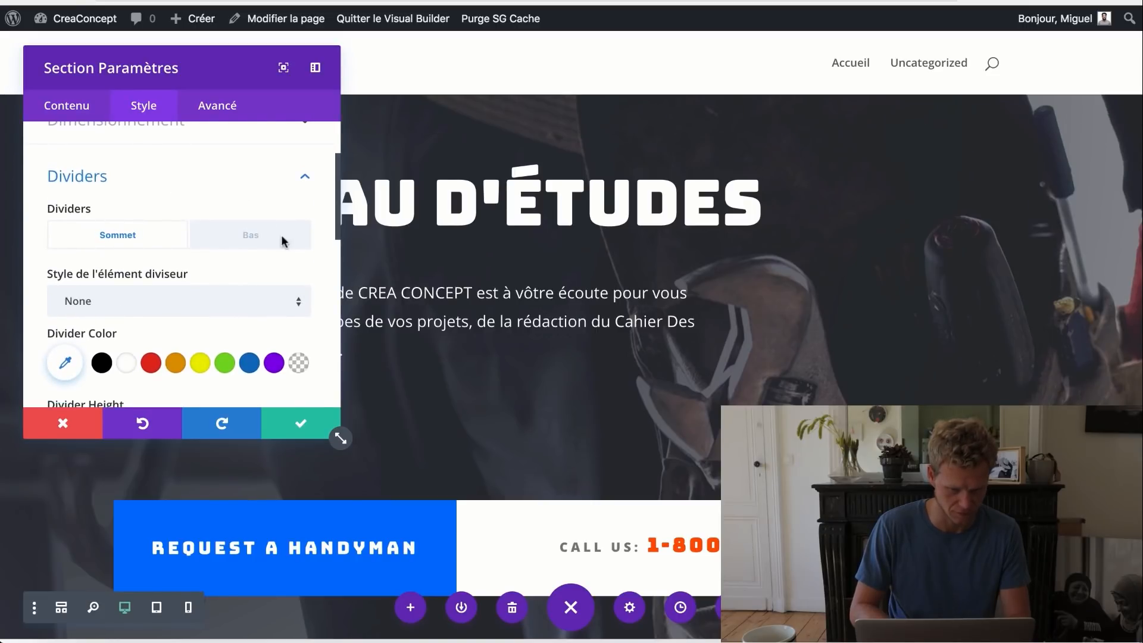
click(300, 422)
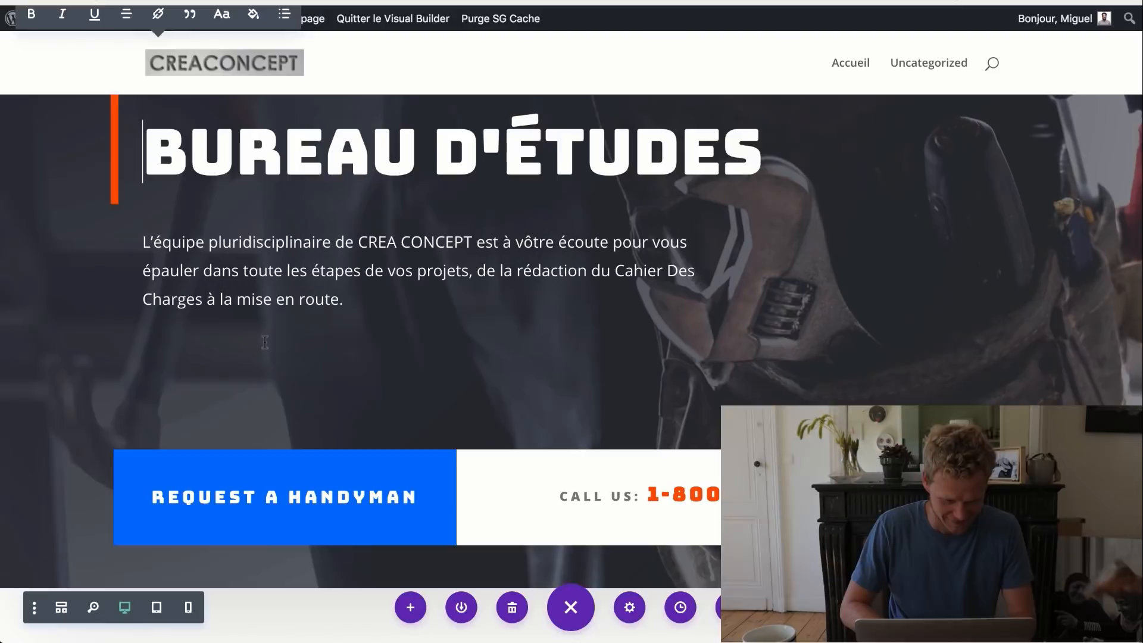
scroll(386, 510, down, 1)
- Set the hero button text to 'Demande de devis'
mouse_move(322, 467)
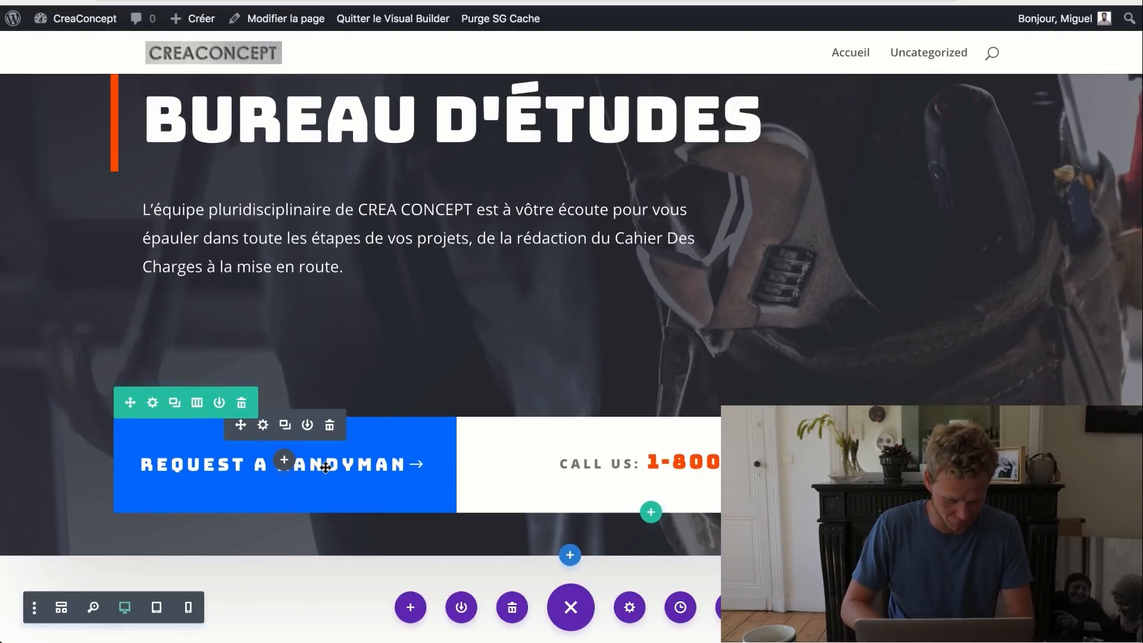
click(262, 427)
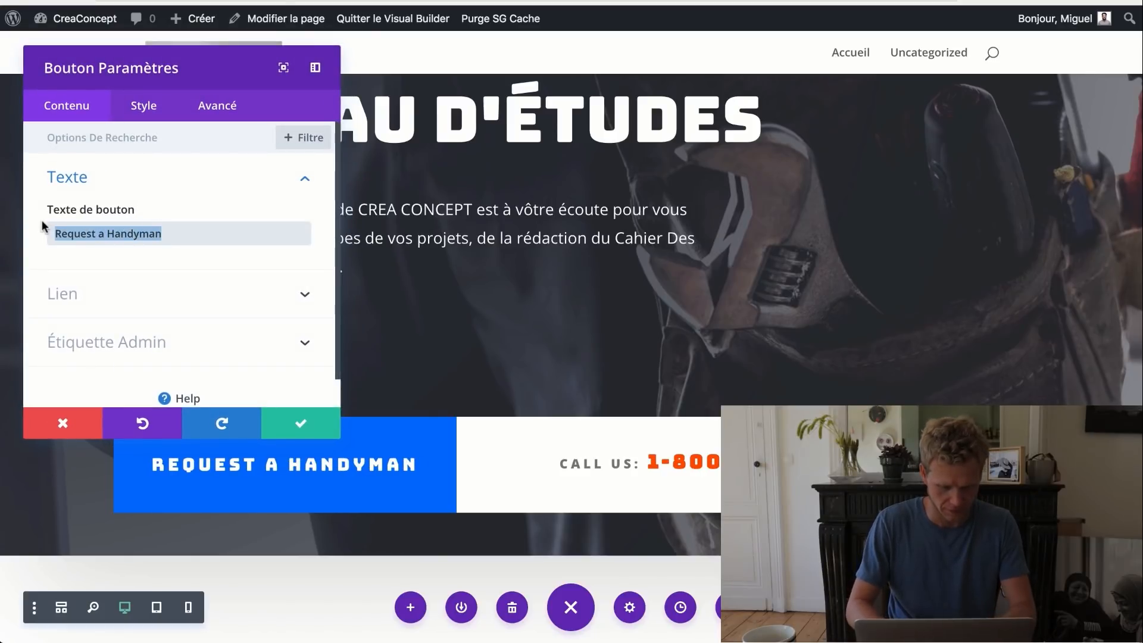
text(Demande de devis)
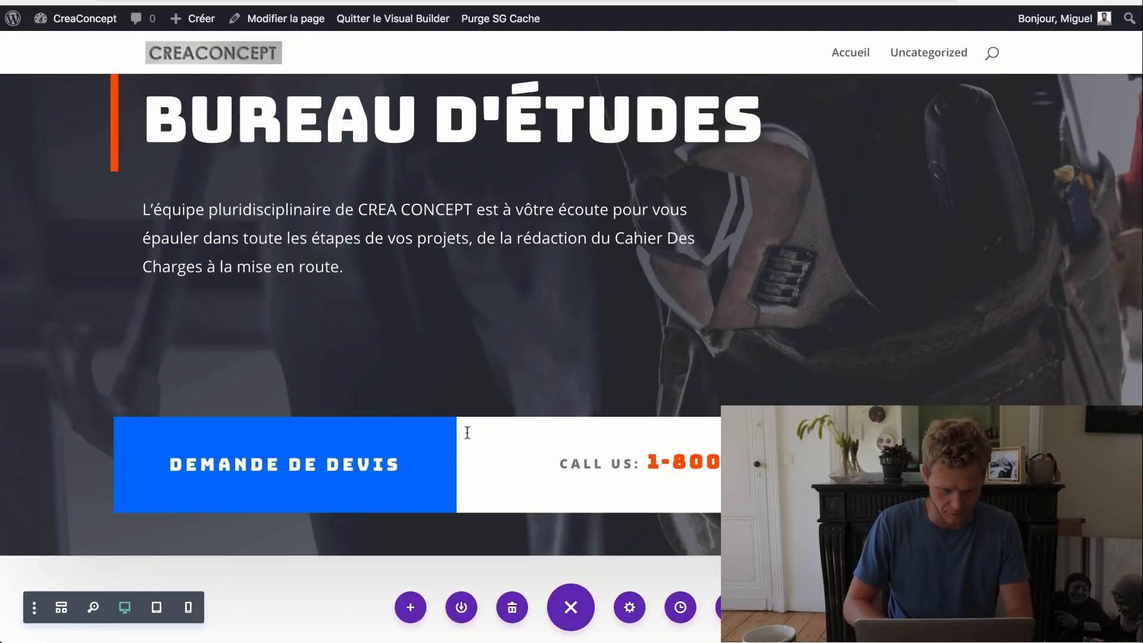
- Change the CALL US label to APPELEZ-NOUS and replace the phone number with the company's
double_click(575, 464)
drag(633, 465, 546, 462)
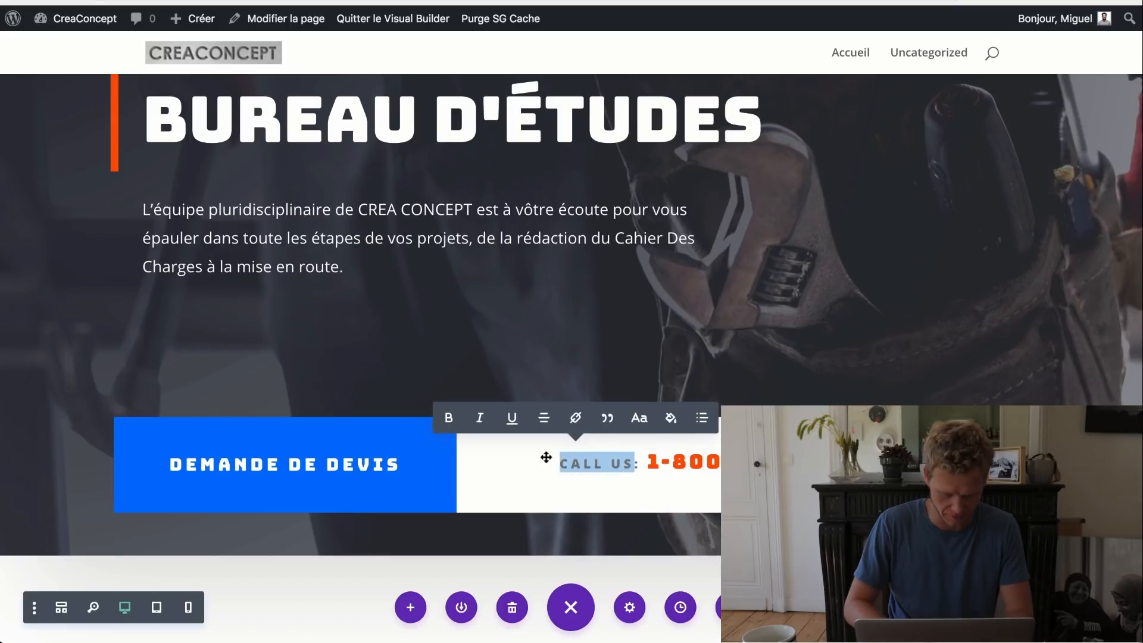
text(APPLEZ)
key(BackSpace)
key(BackSpace)
key(BackSpace)
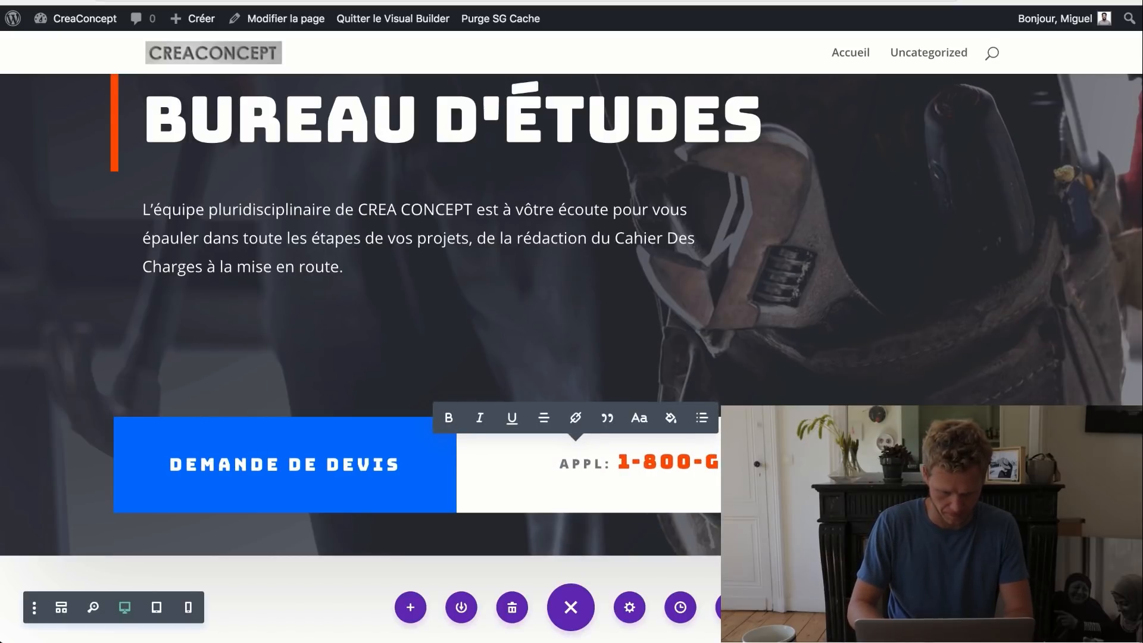
text(ELEZ-NOUS)
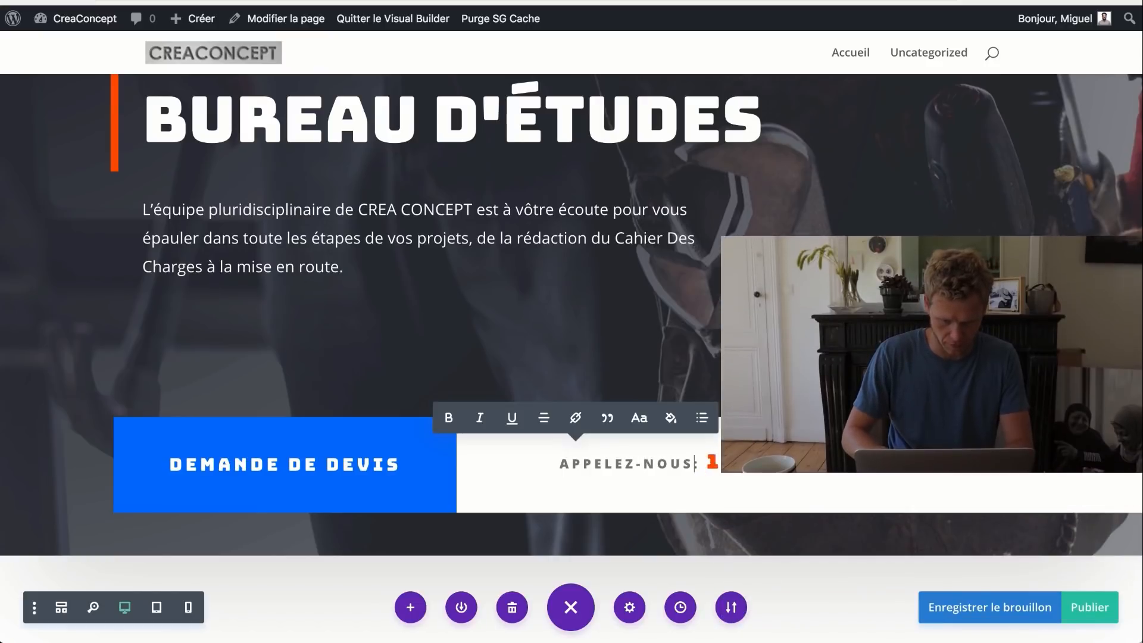
drag(714, 465, 922, 467)
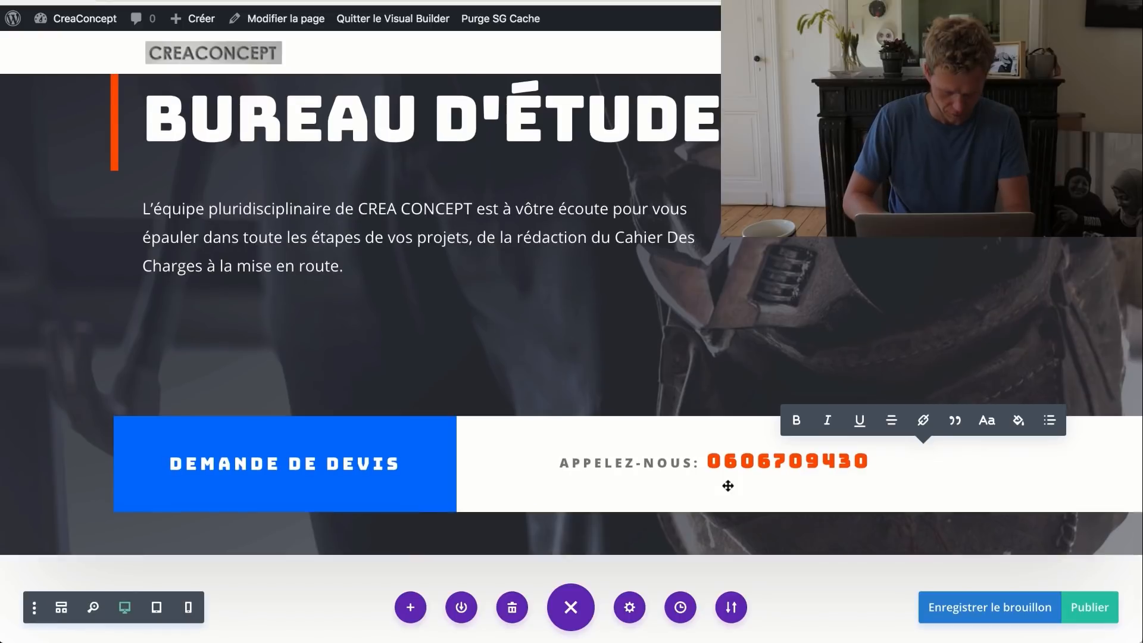
scroll(728, 485, down, 6)
scroll(728, 485, down, 3)
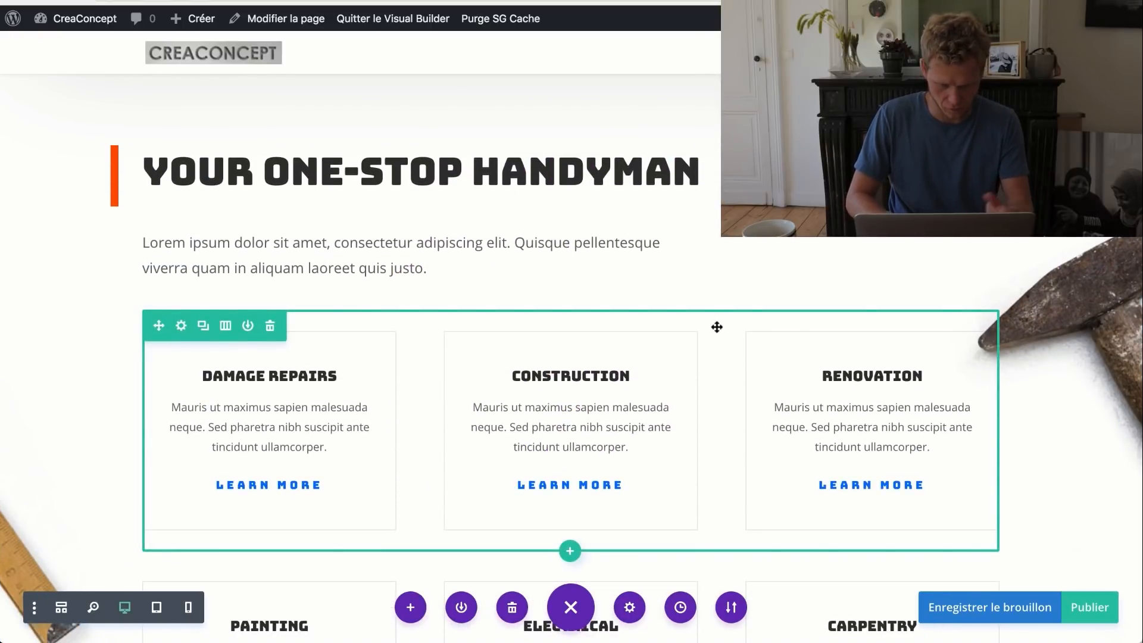
- Paste the French title 'Bureau d'étude' over the services heading and the French sentence over Lorem ipsum
scroll(717, 327, down, 1)
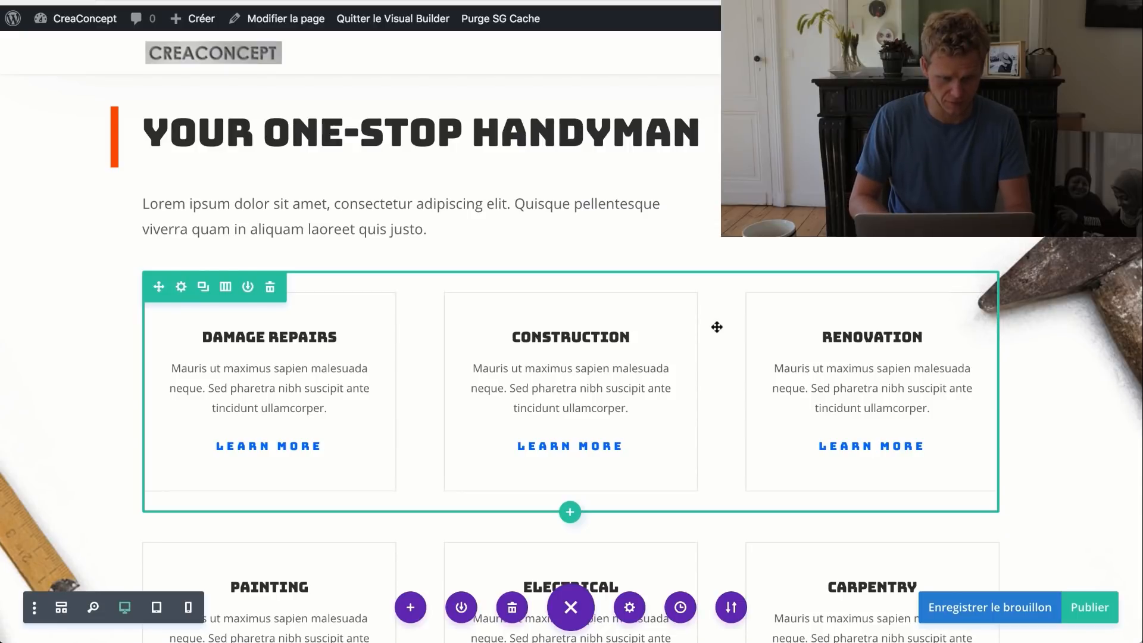
triple_click(410, 145)
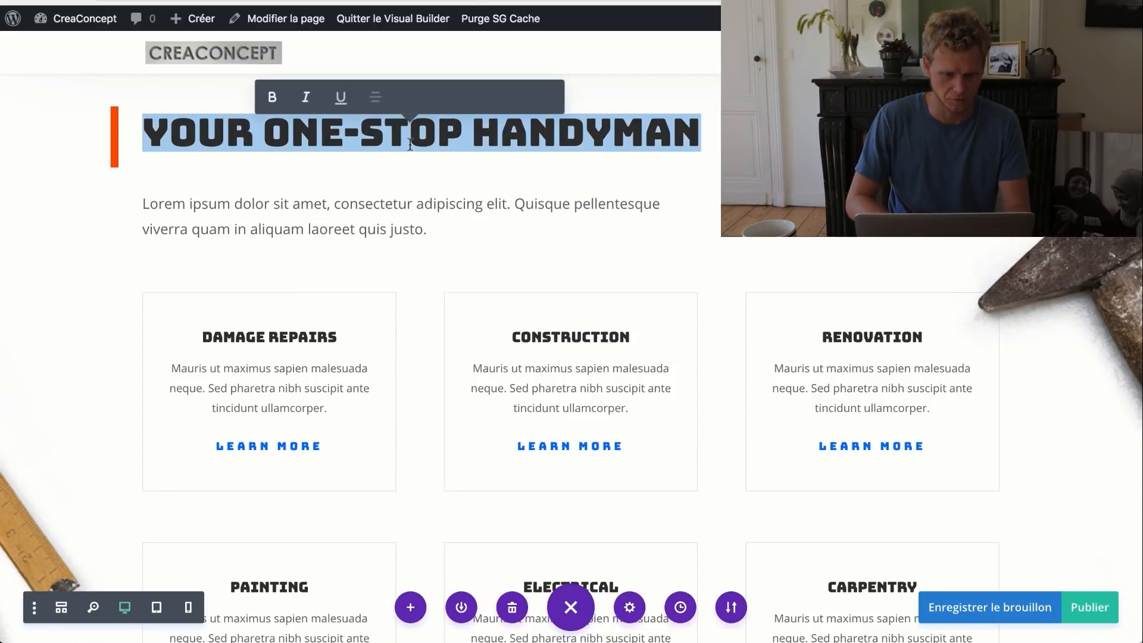
key(ctrl+v)
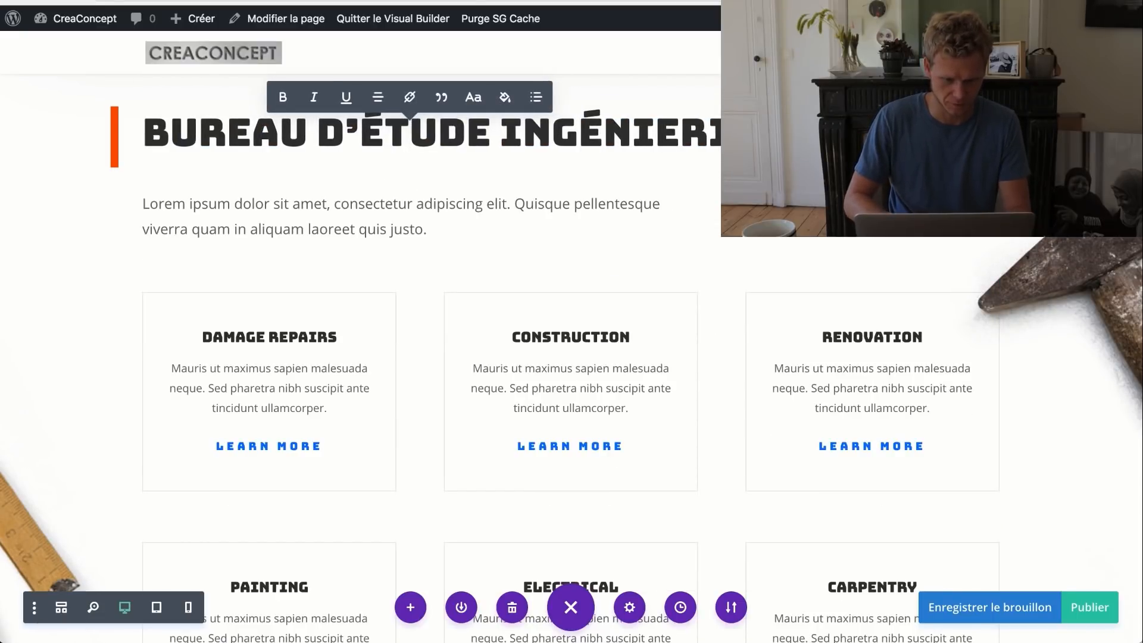
triple_click(352, 224)
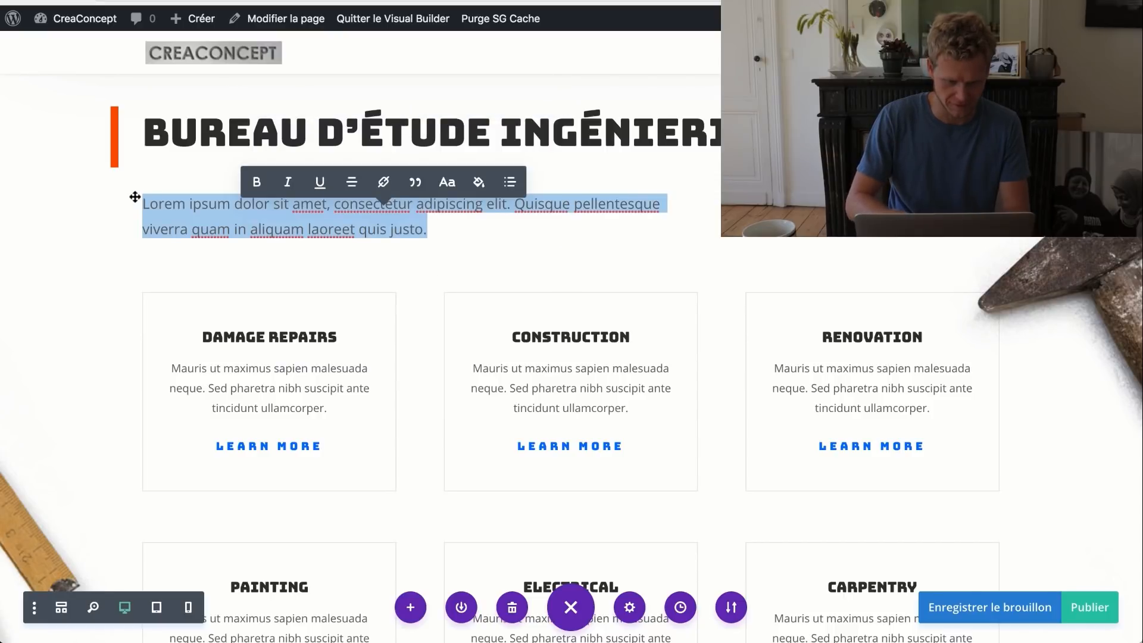
text(Les compétences de nos équipes couvrent différents domaines)
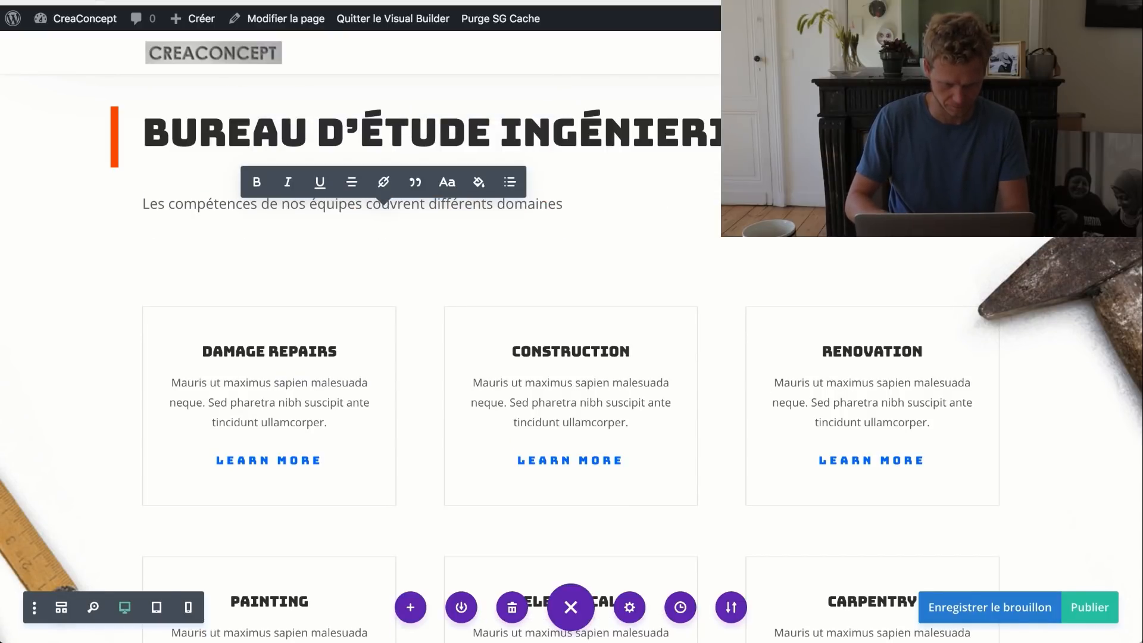
key(BackSpace)
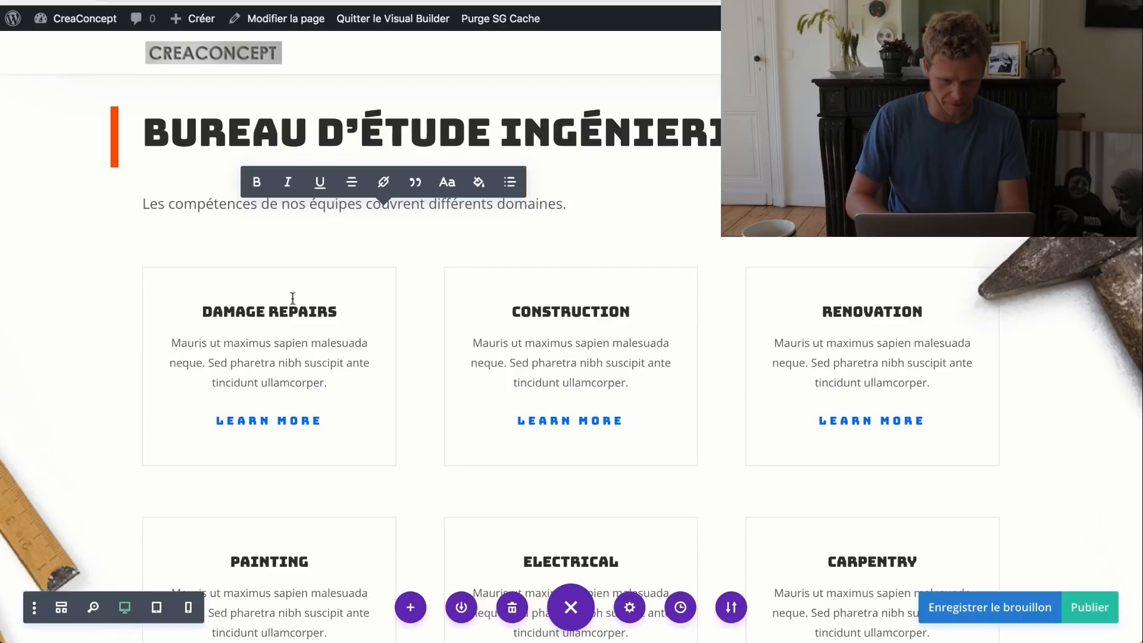
scroll(470, 346, down, 4)
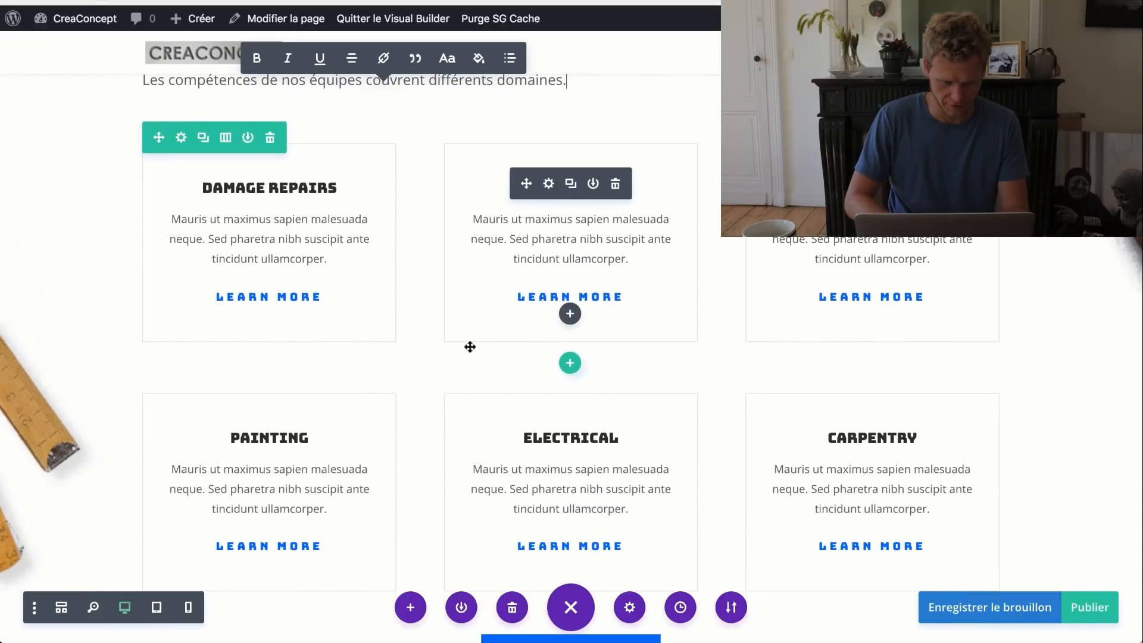
- Retitle the Damage Repairs card to Ingénierie and Construction to Mécanique
scroll(470, 347, down, 1)
click(326, 136)
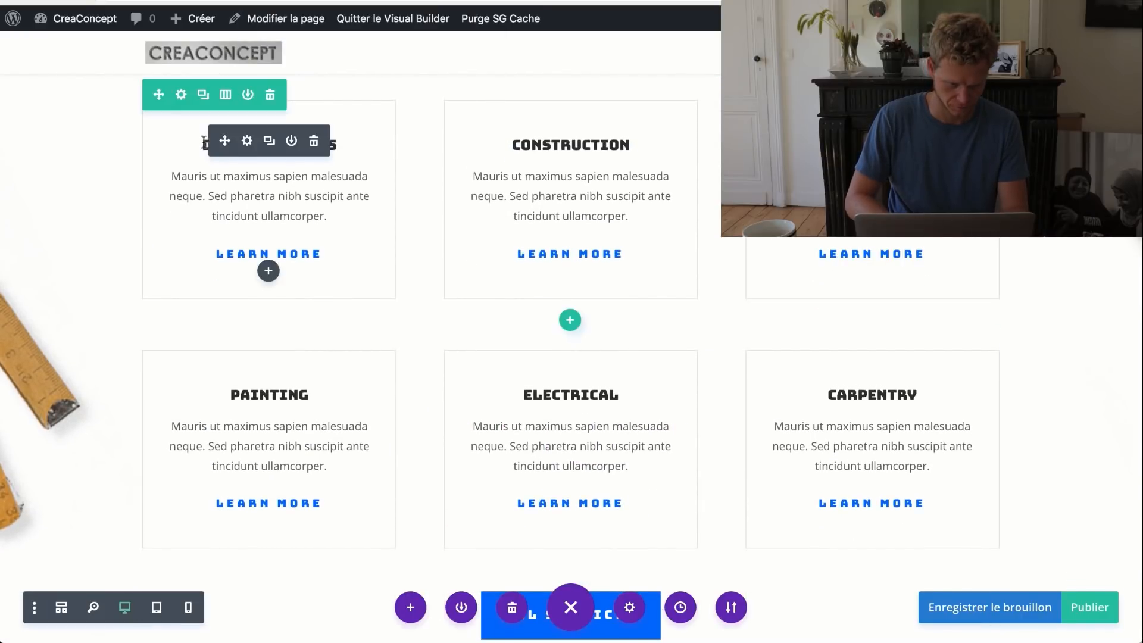
shift+click(339, 138)
text(I)
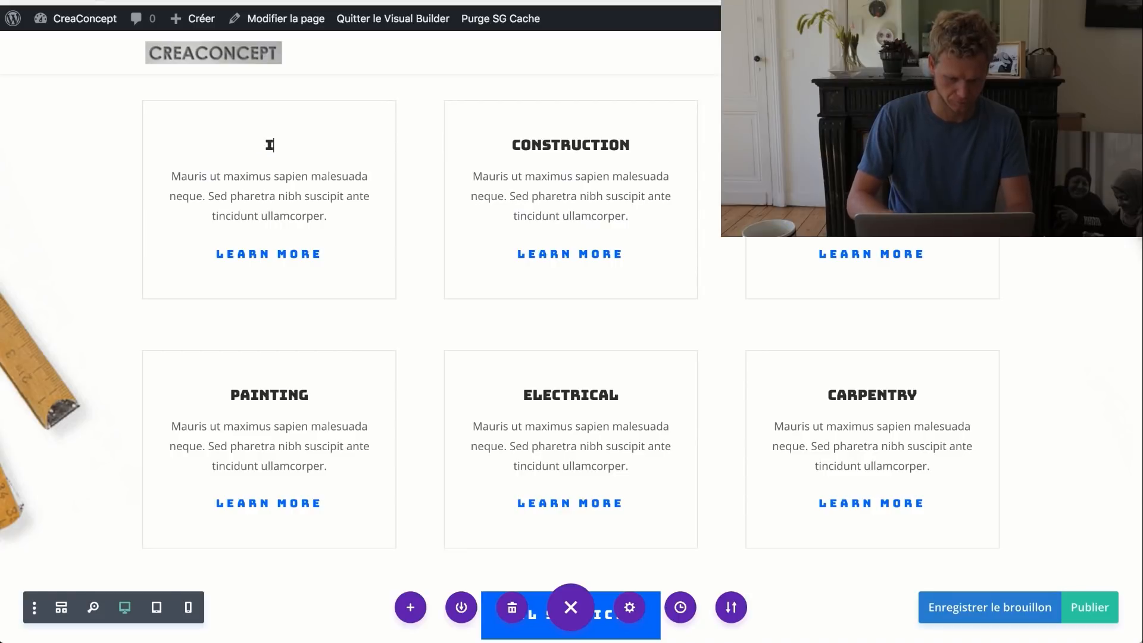
text(ngénierie)
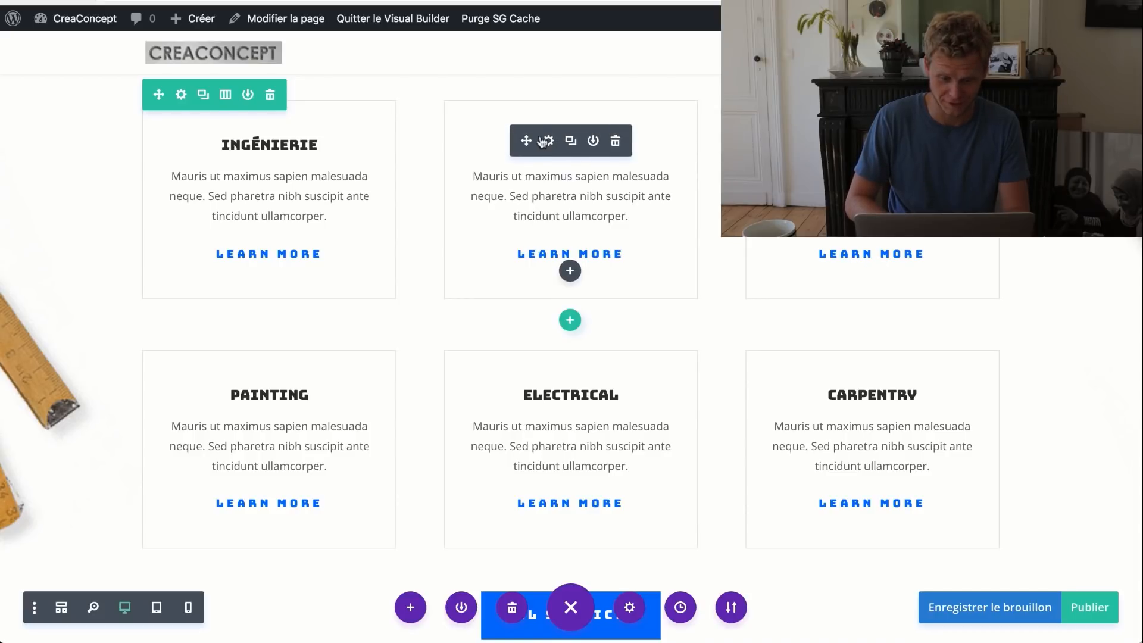
click(542, 141)
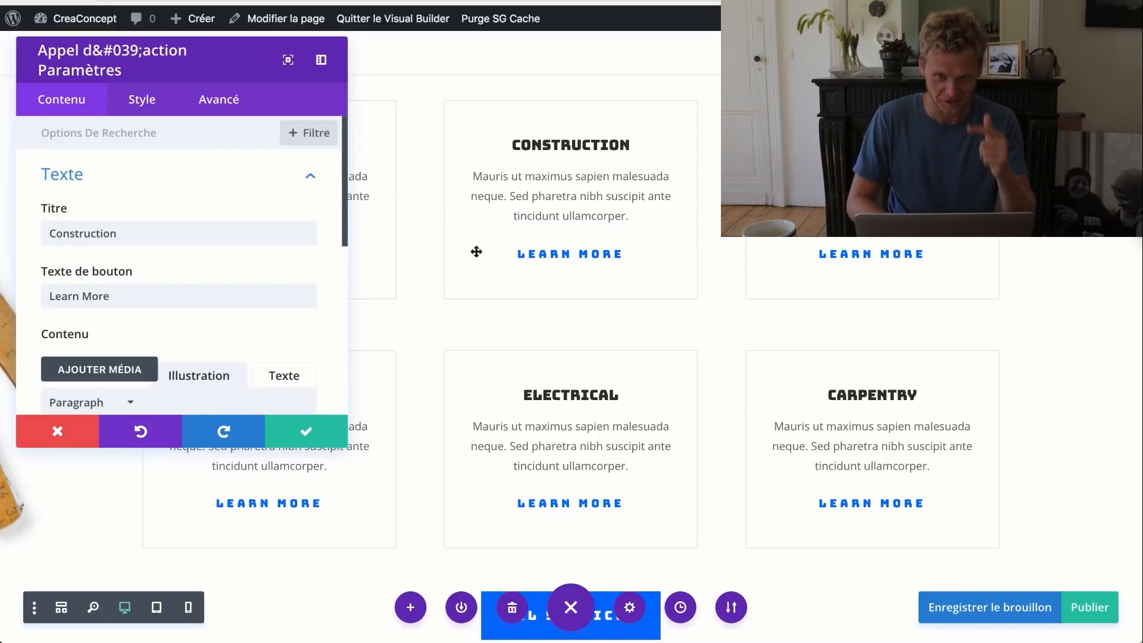
click(189, 233)
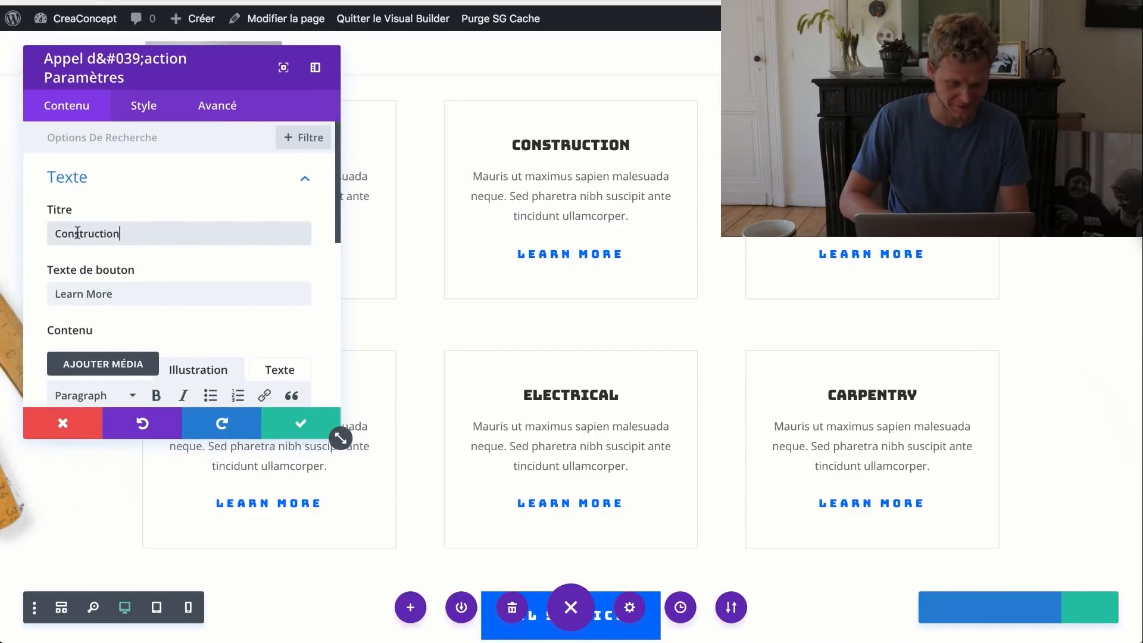
double_click(77, 233)
text(Mé)
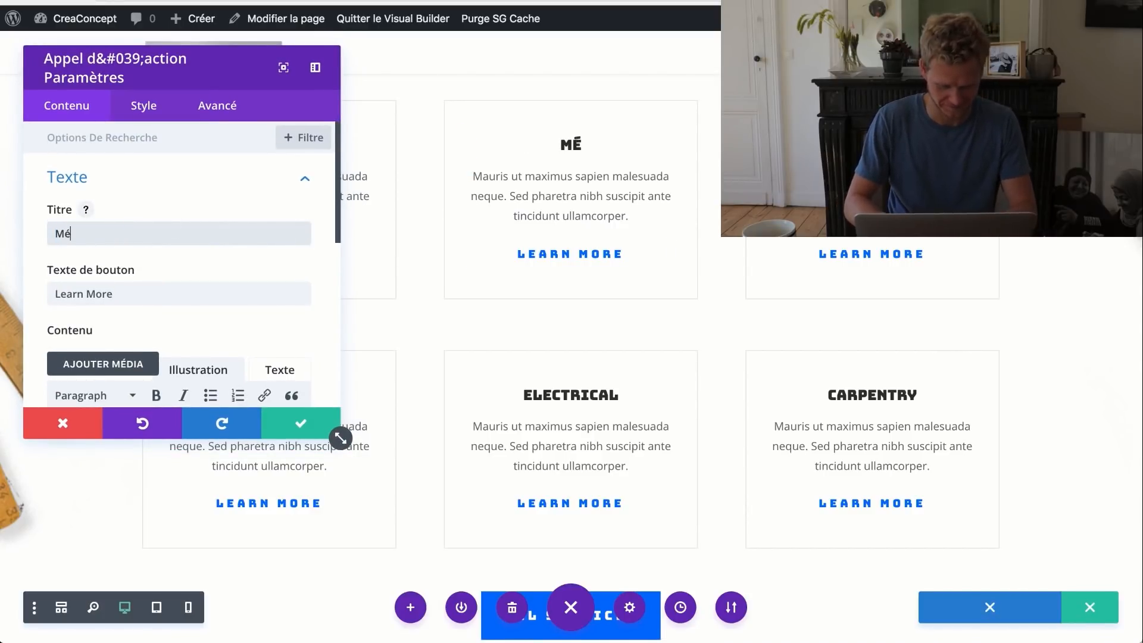
text(canique)
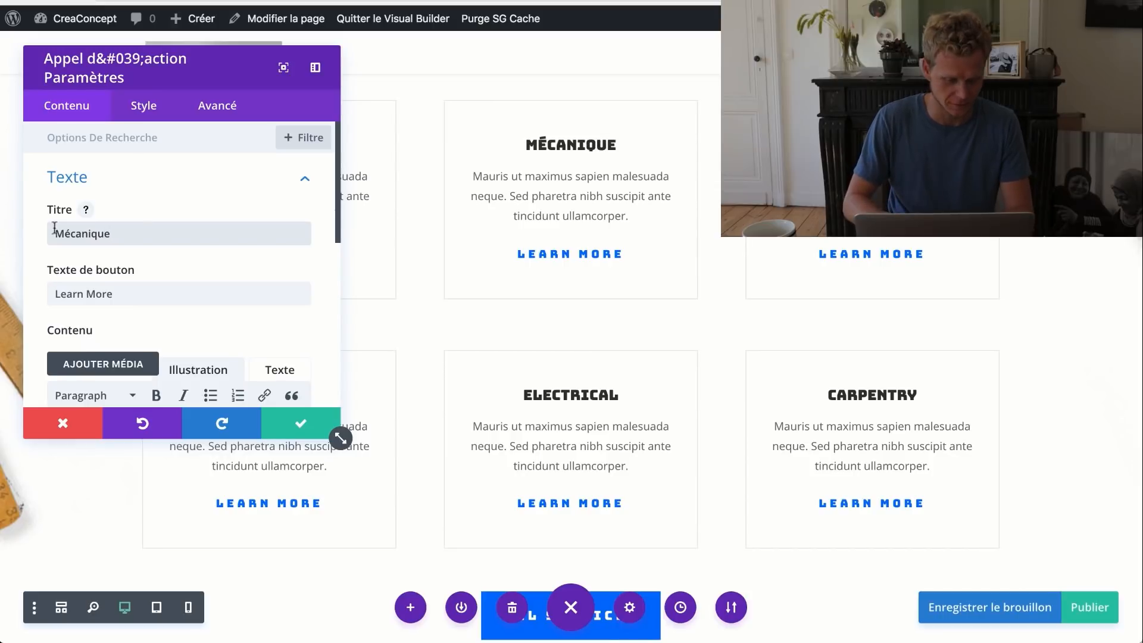
click(517, 302)
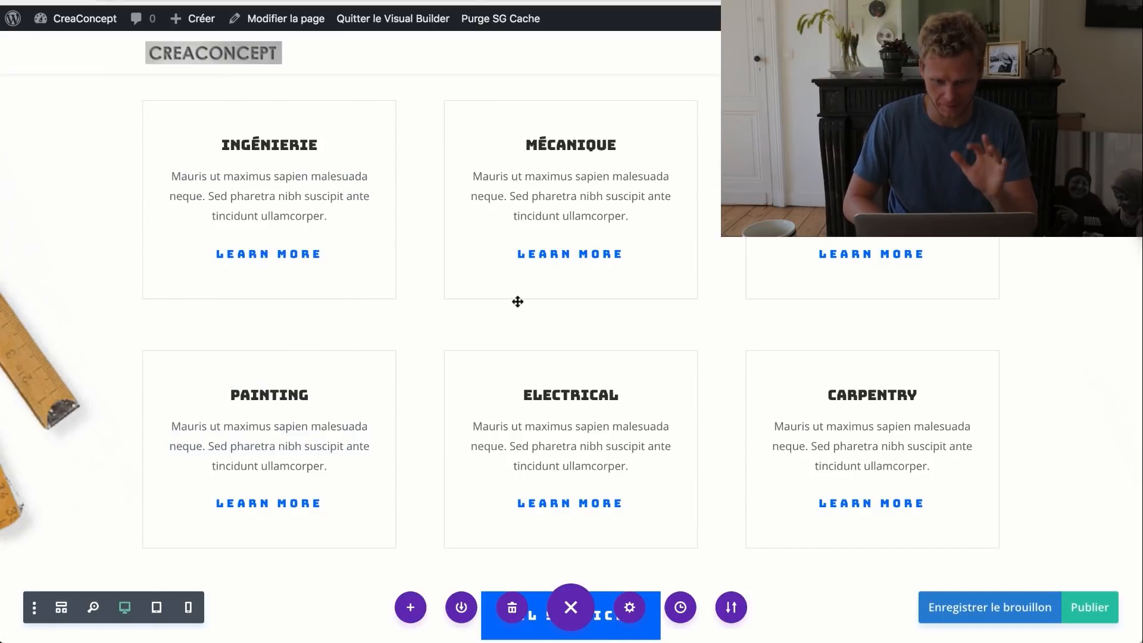
- Retitle the Renovation card to Automatisme Elec
mouse_move(866, 262)
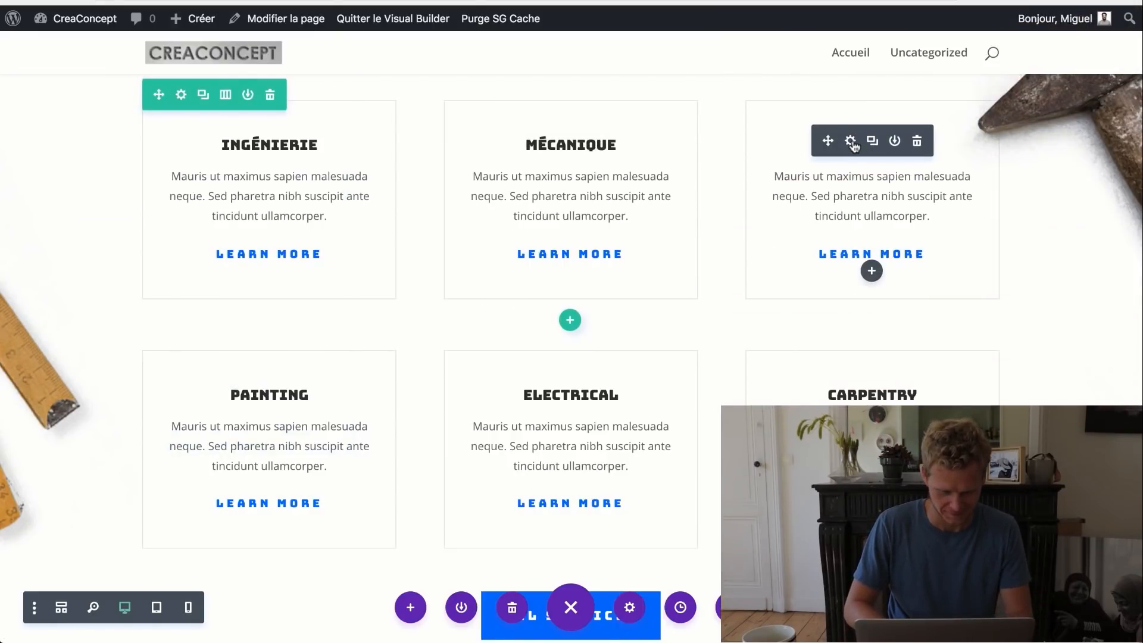
click(852, 145)
double_click(228, 235)
text(A)
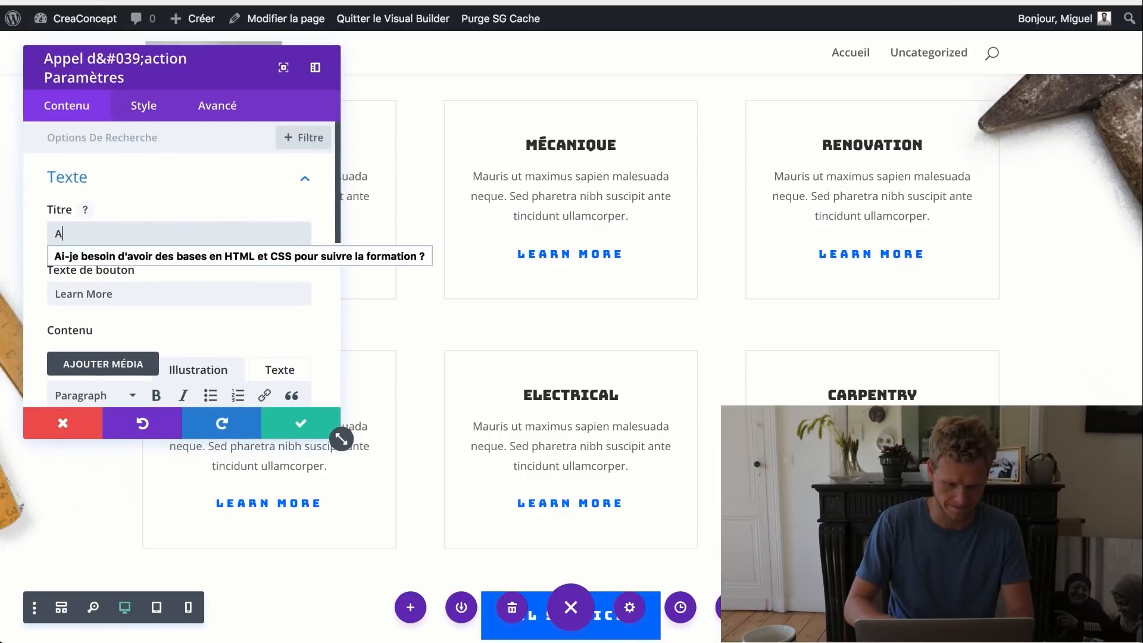
text(utomatis)
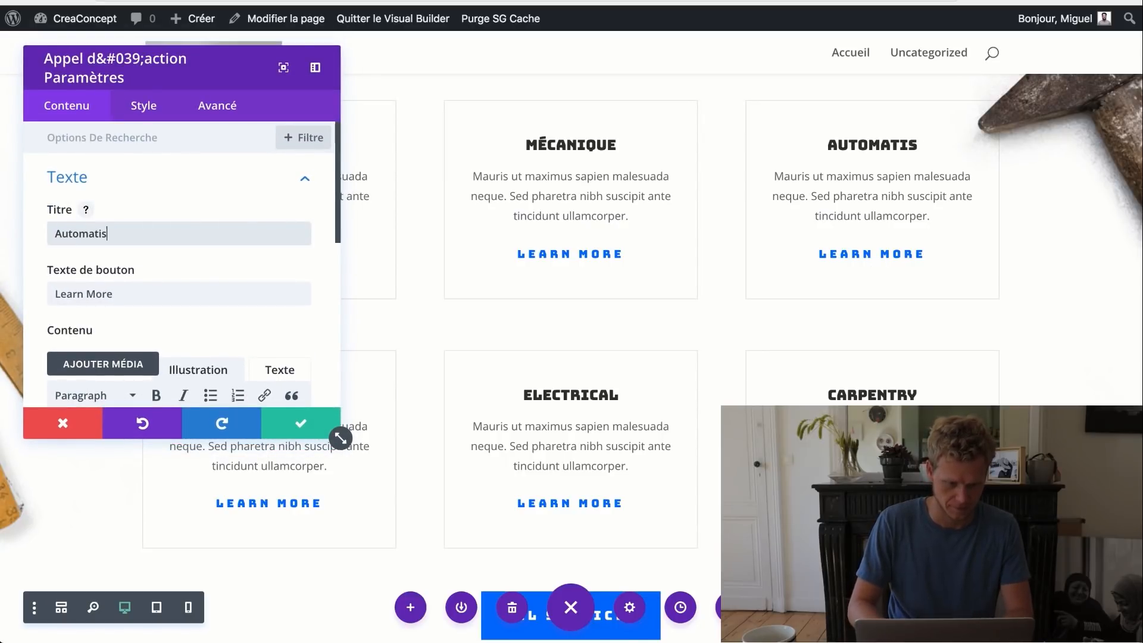
text(me Elec)
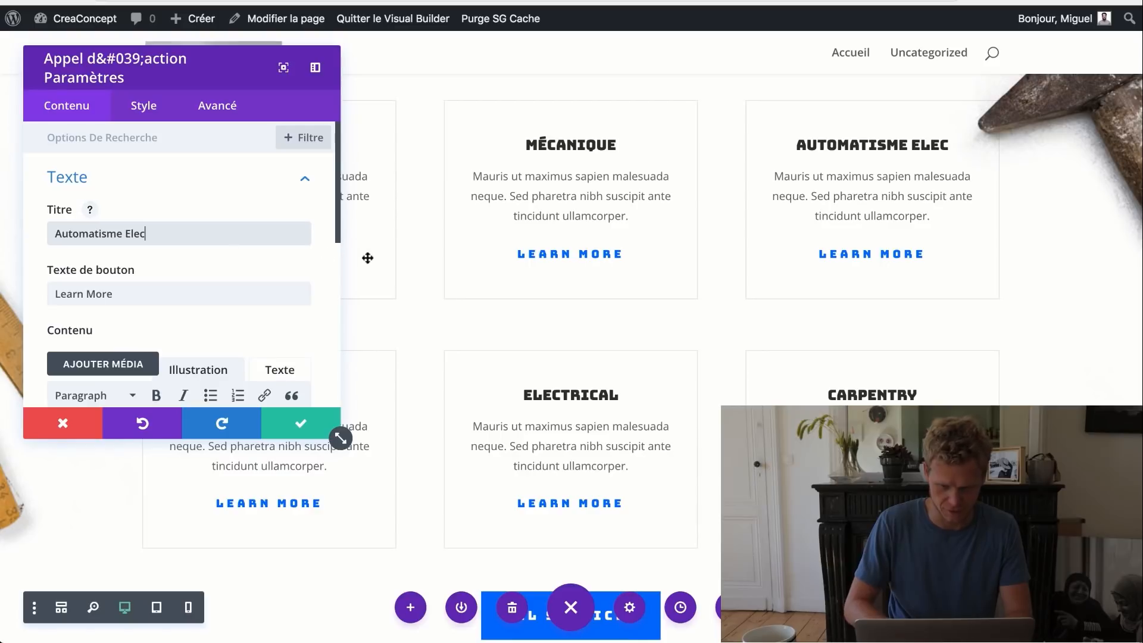
click(297, 428)
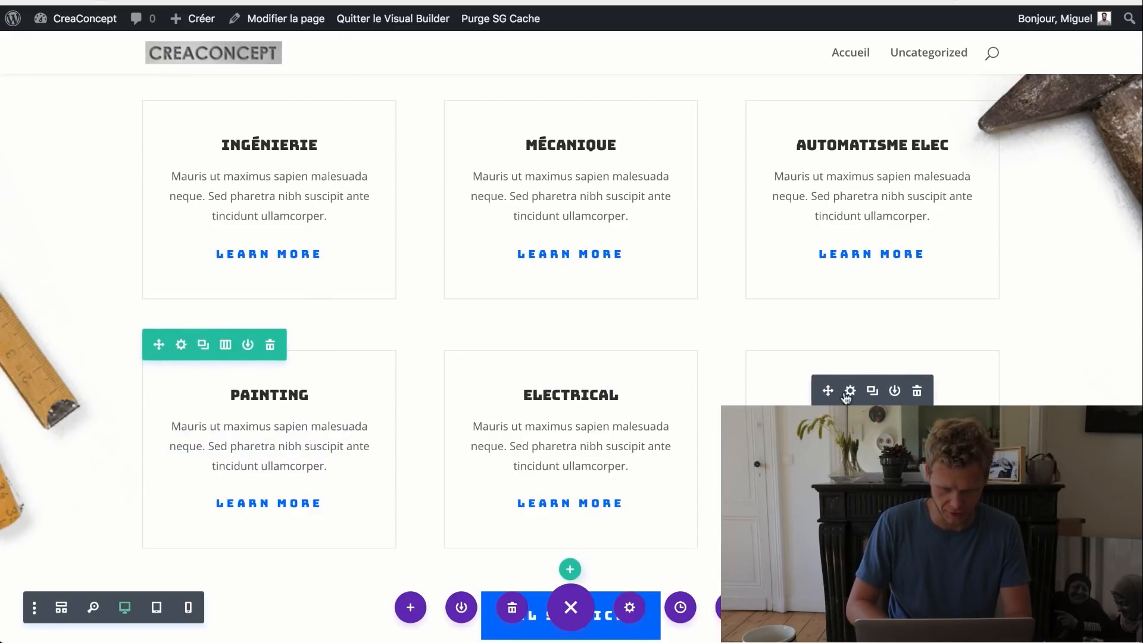
- Change the Call To Action titles: Carpentry to 'Notes de calcul' and Electrical to 'Maquetage'
click(852, 392)
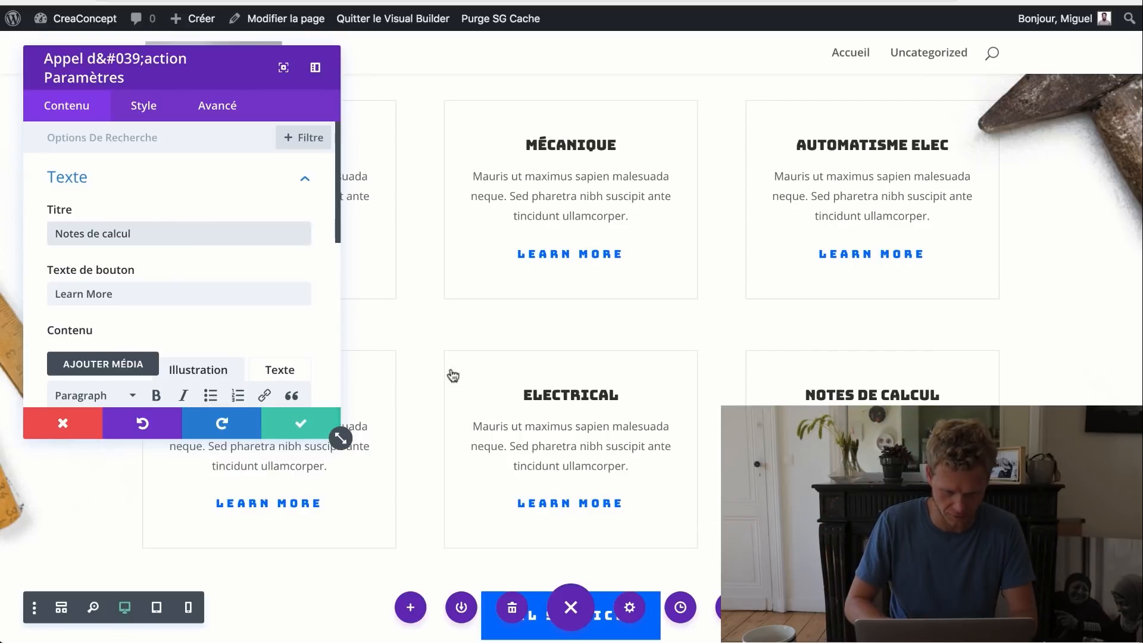
key(Return)
click(548, 390)
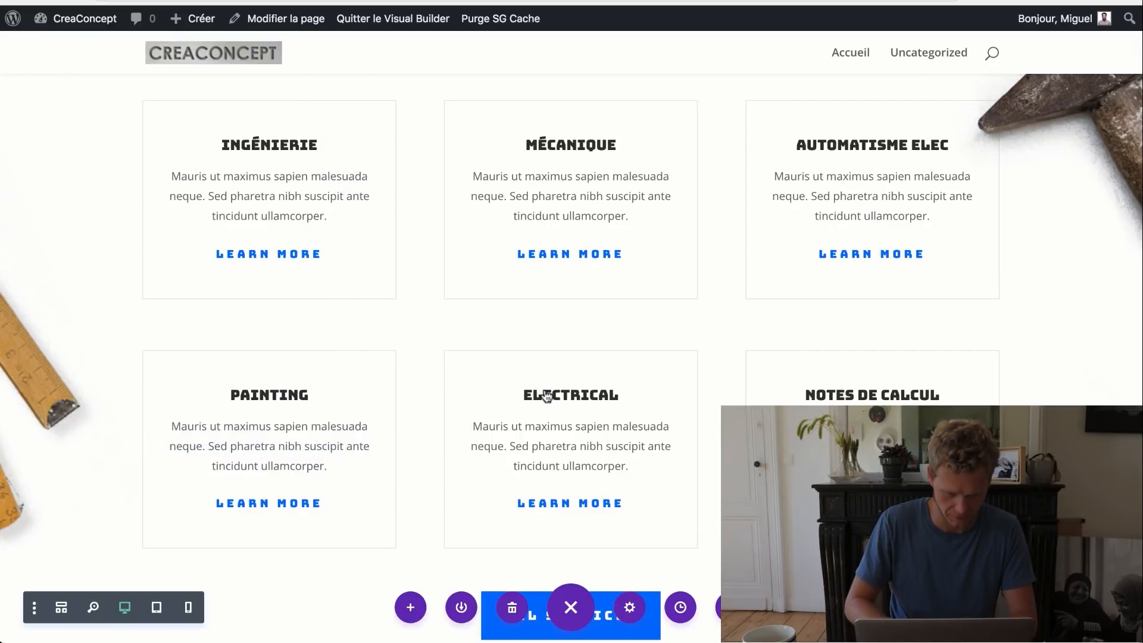
double_click(215, 231)
text(M)
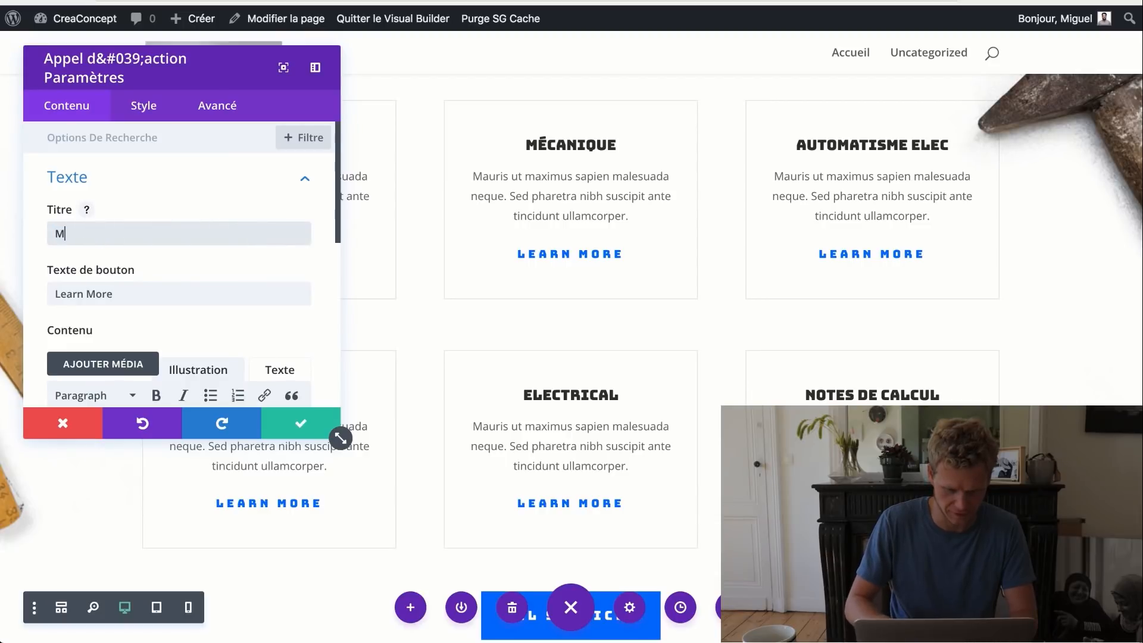
text(aquea)
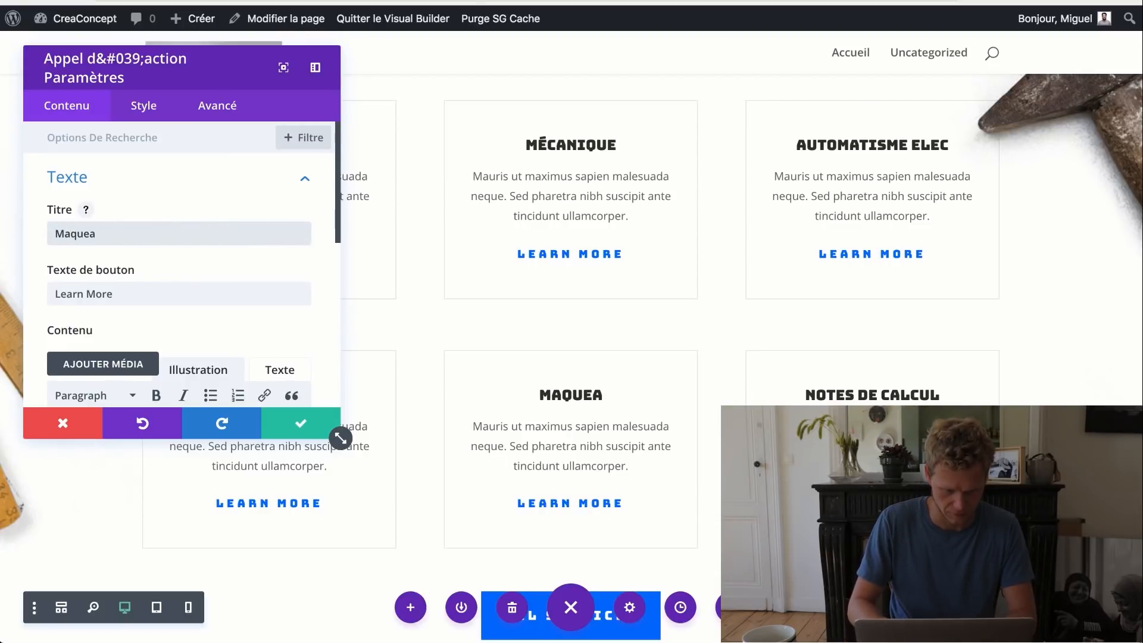
key(BackSpace)
text(ta)
key(BackSpace)
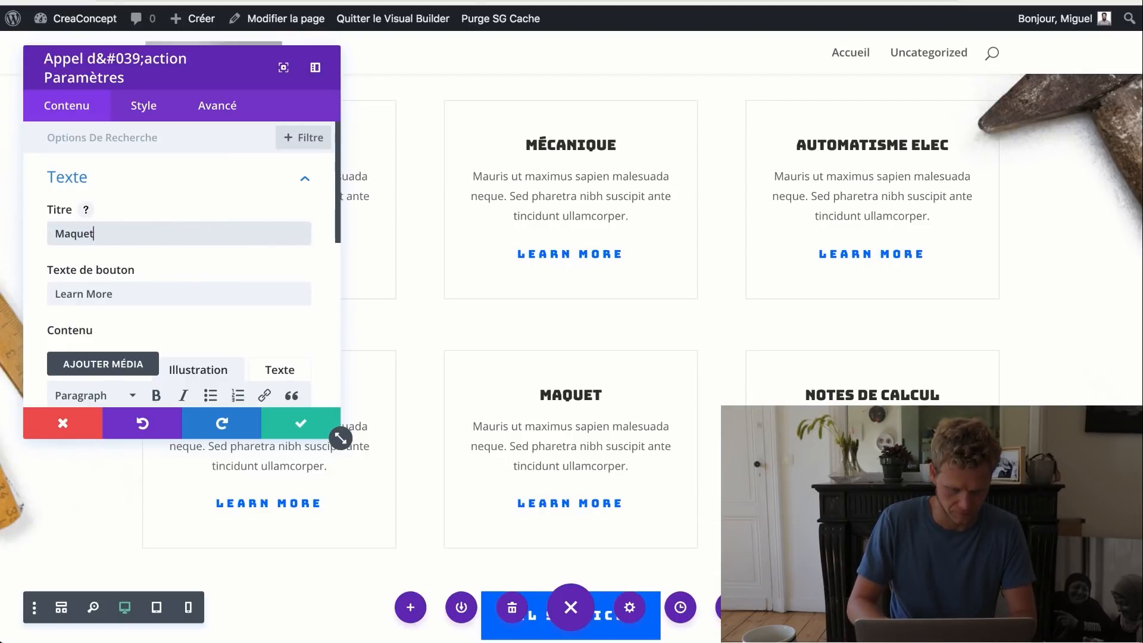
text(age)
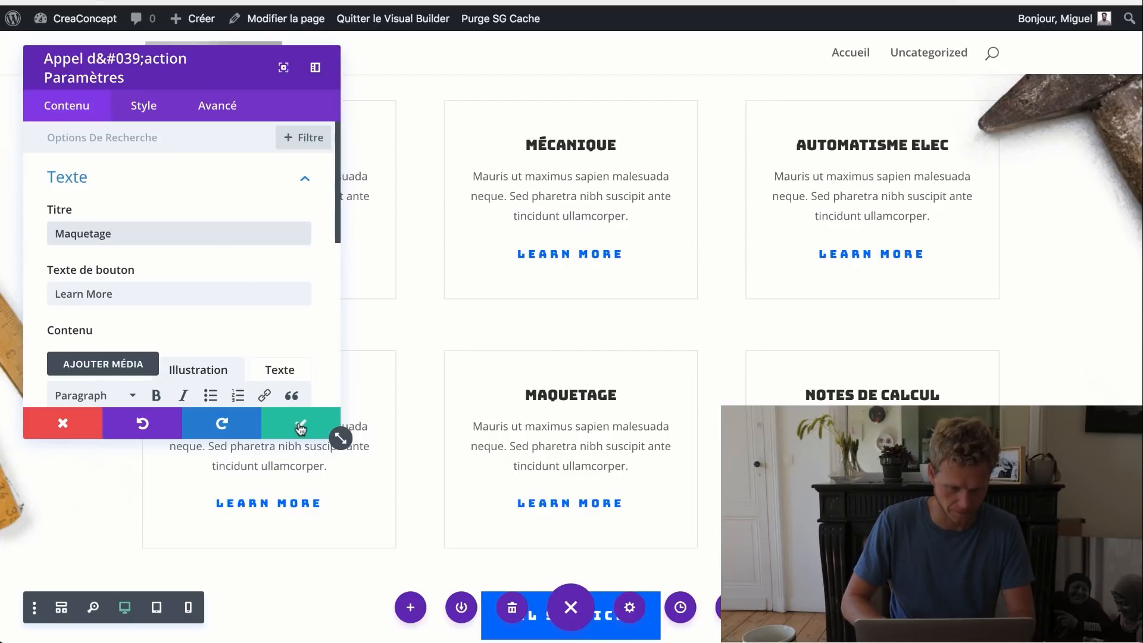
click(299, 421)
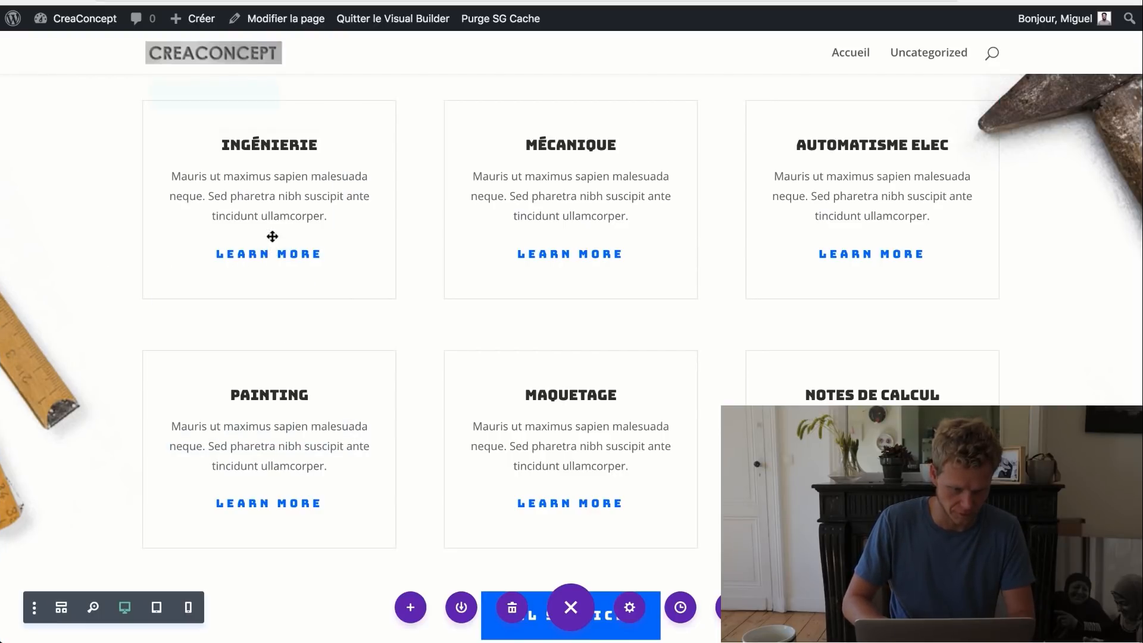
- Change the Ingénierie card's Learn More button label to 'En savoir plus'
mouse_move(274, 253)
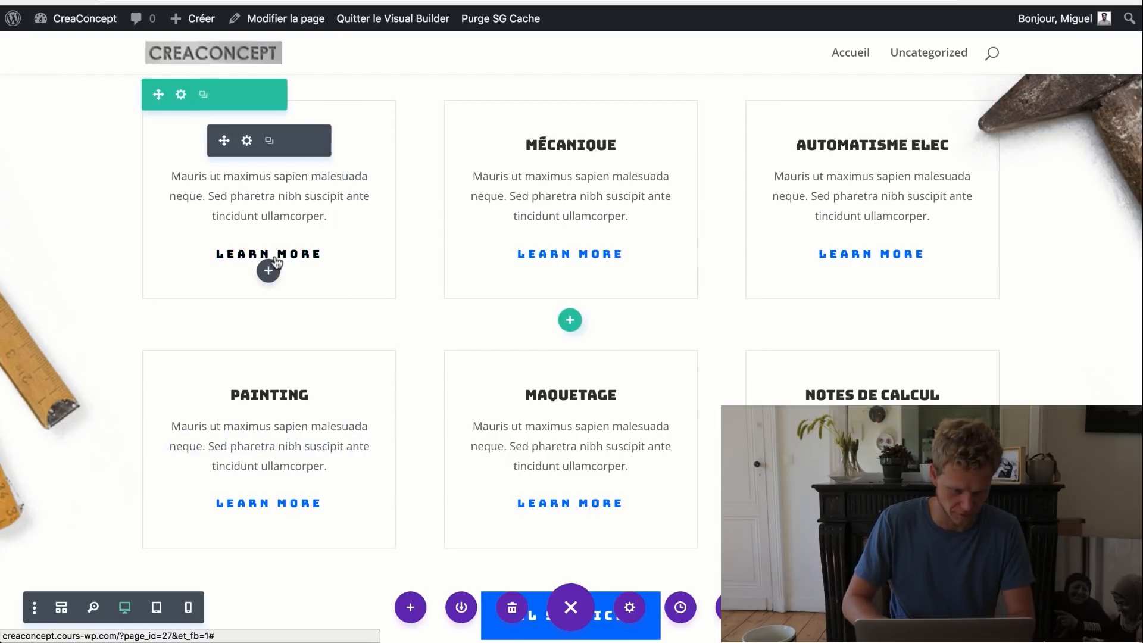
click(247, 142)
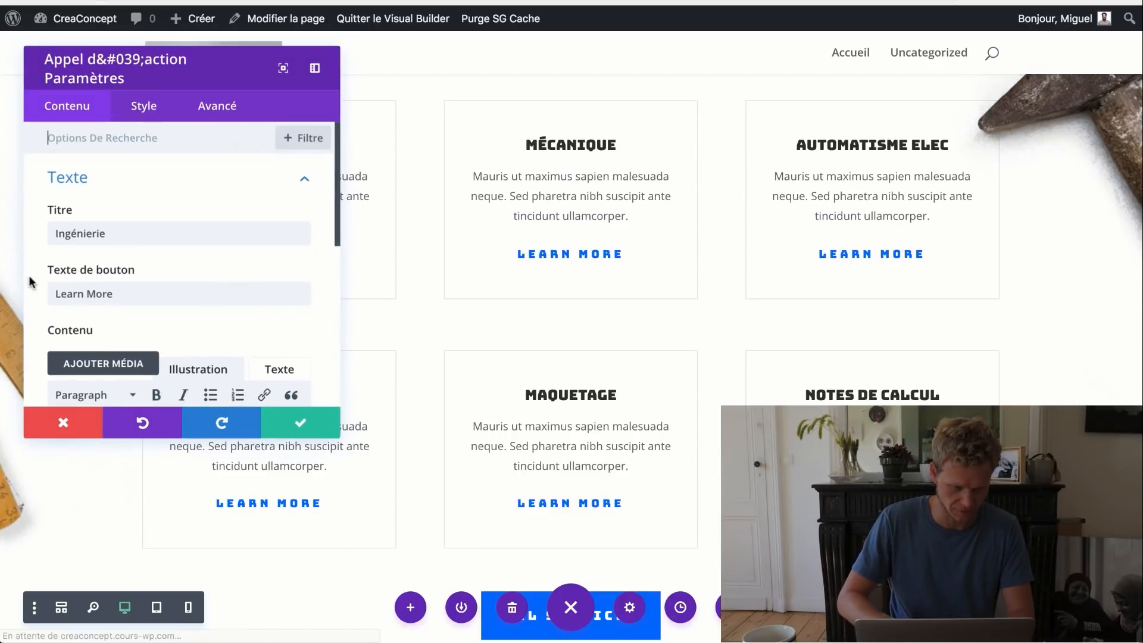
drag(119, 294, 31, 282)
text(En savoir)
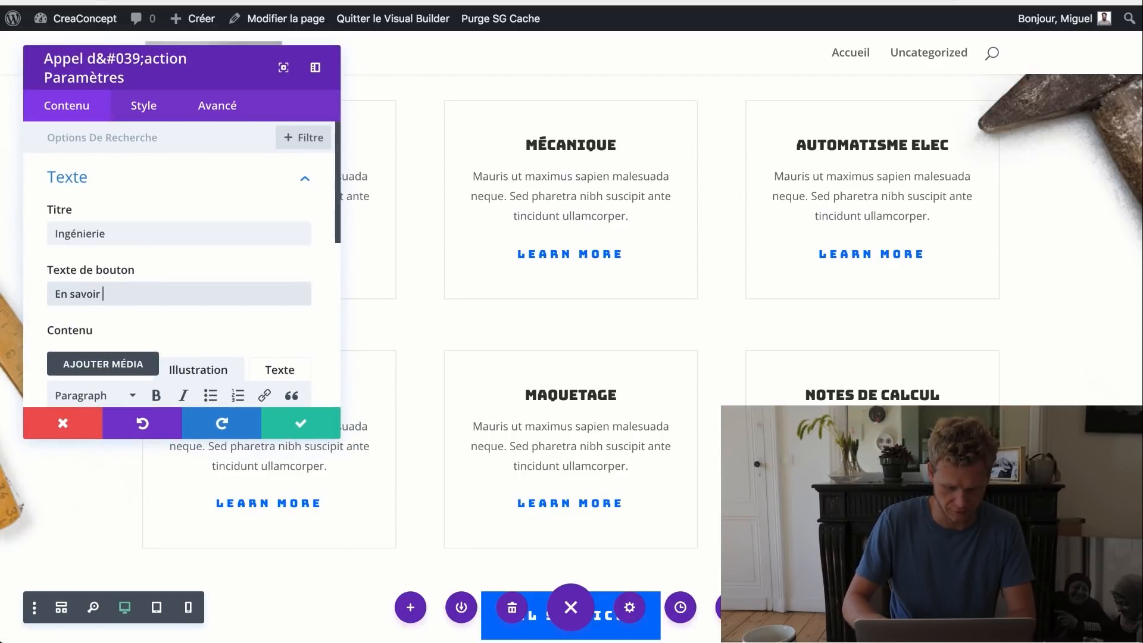
text( plus)
key(ctrl+a)
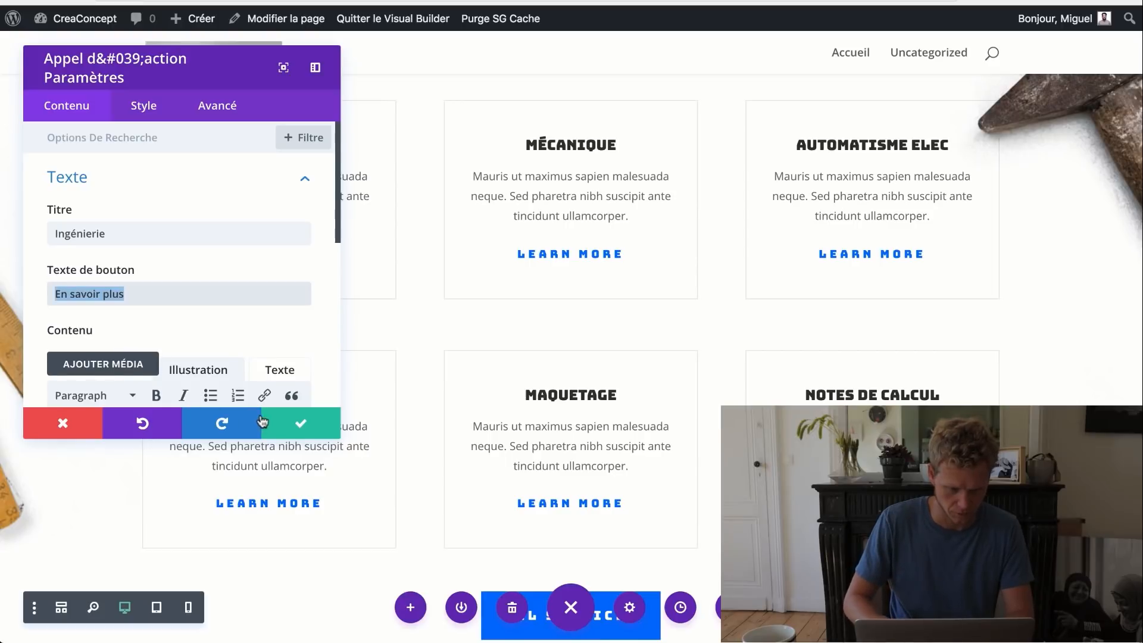
click(295, 423)
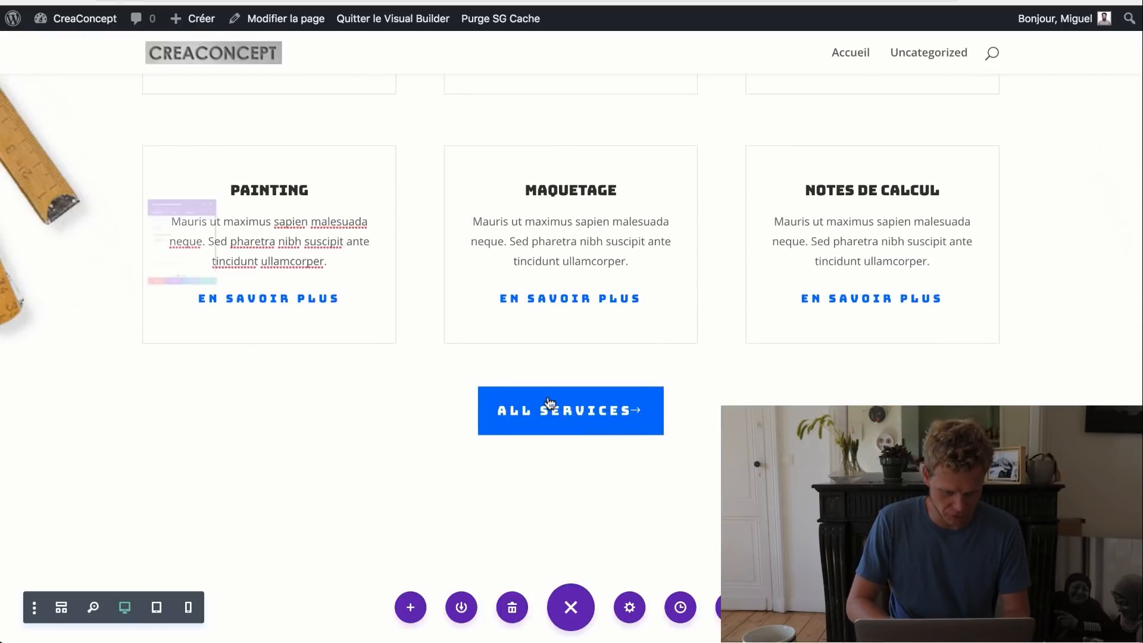
- Relabel the All Services button 'Voir tous les services' and save it
click(549, 395)
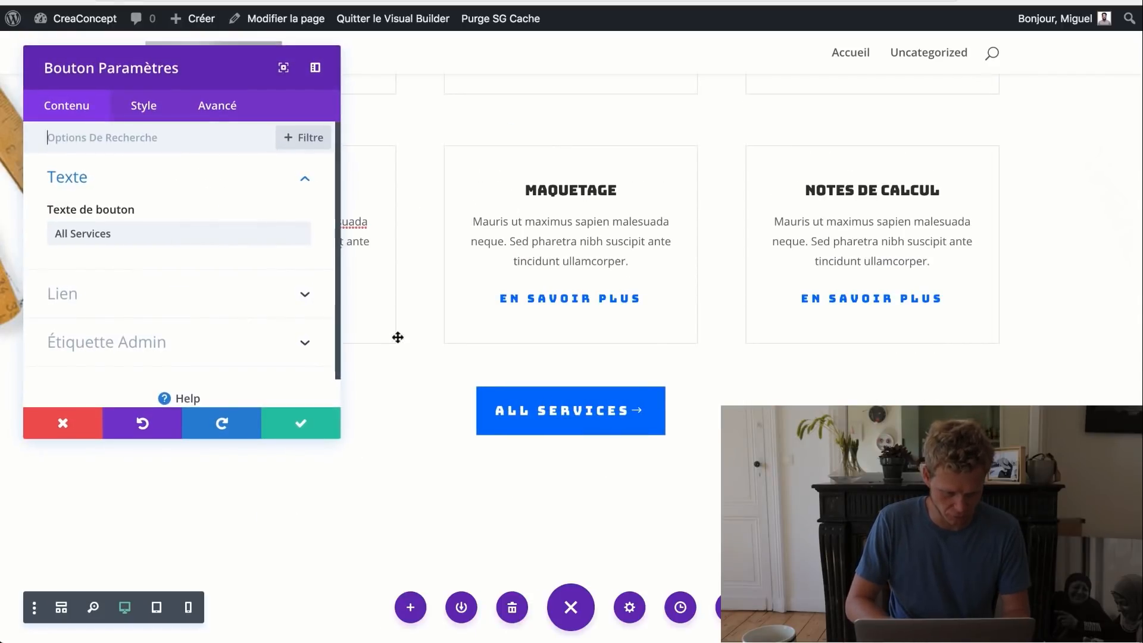
click(140, 235)
key(ctrl+a)
text(Vo)
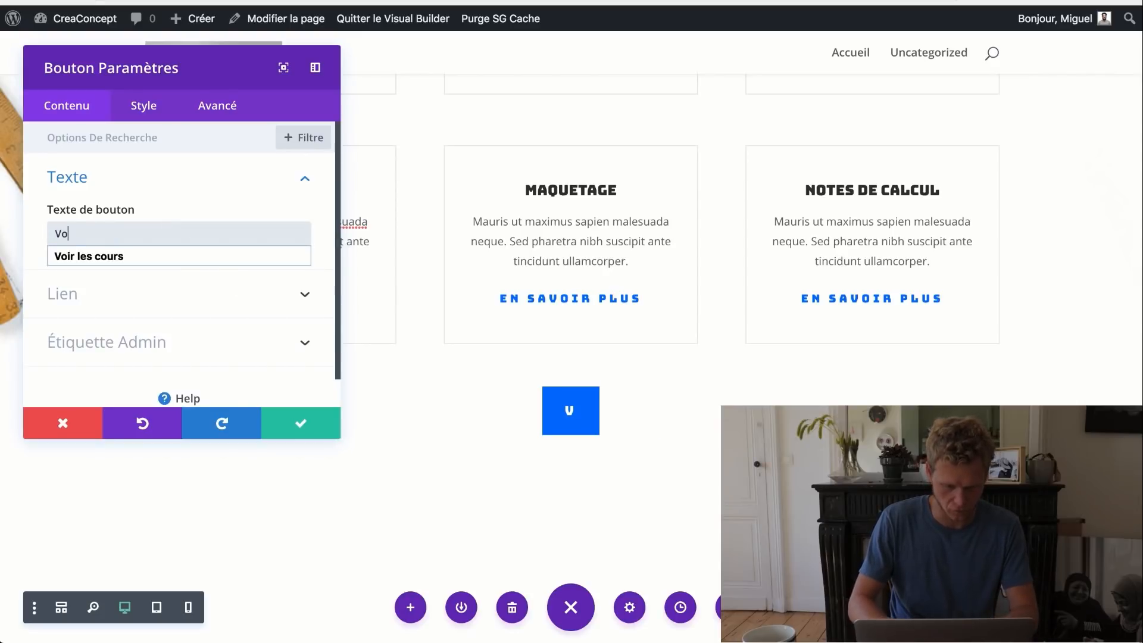
text(ir tous les serices)
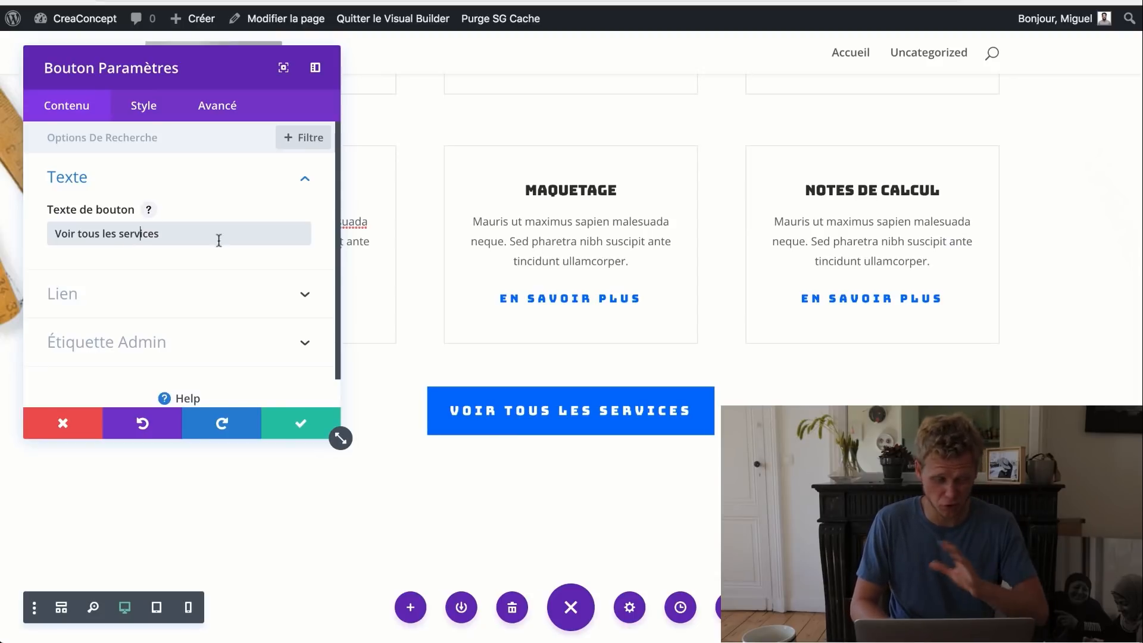
click(308, 415)
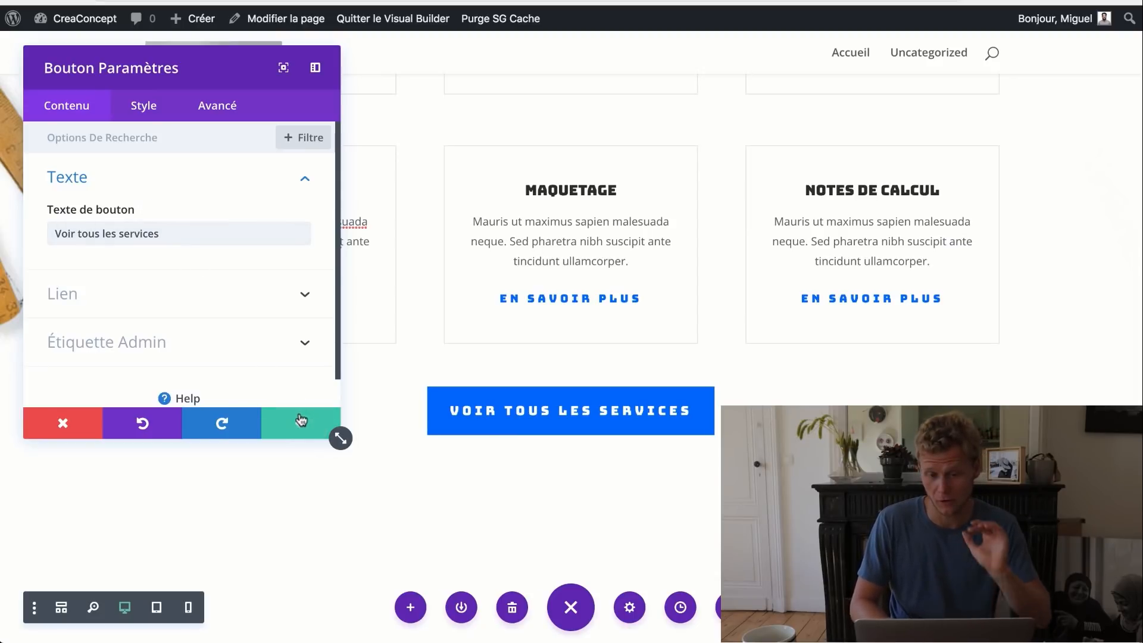
scroll(468, 394, down, 6)
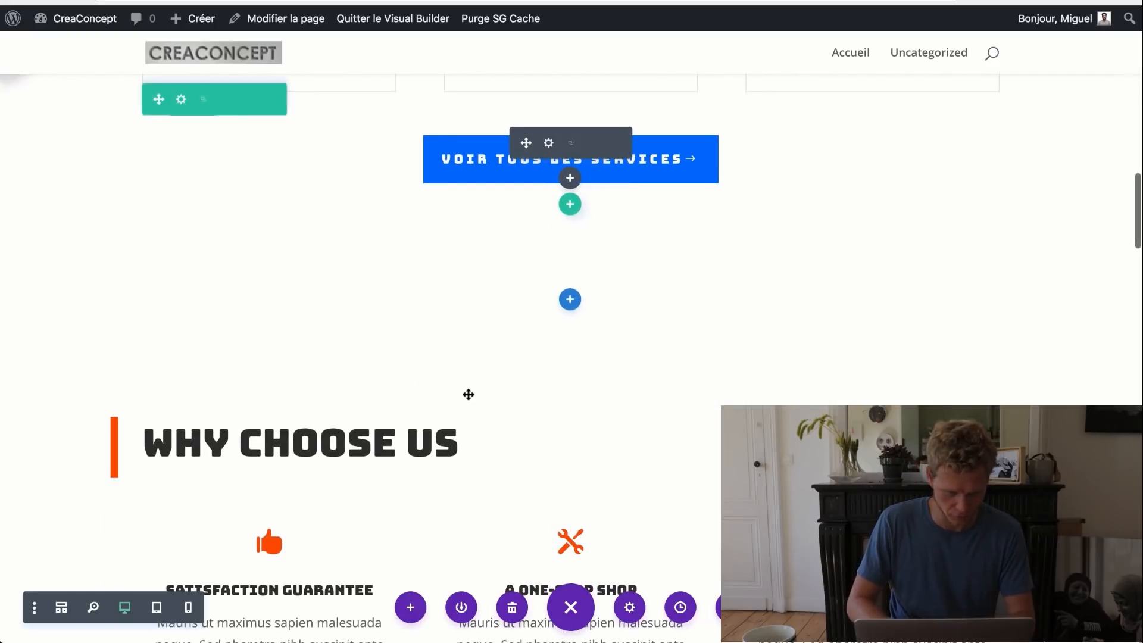
- Type 'Partenariats' into a heading and retitle the first feature block 'Satisfaction Garantie'
scroll(469, 394, down, 2)
text(Parten)
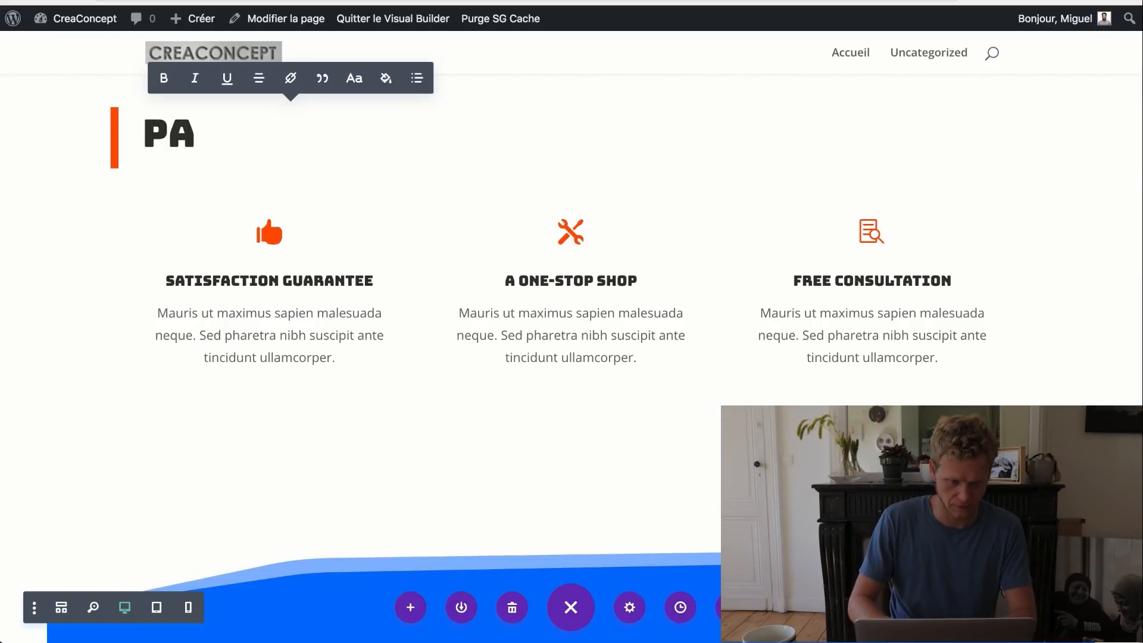
text(aria)
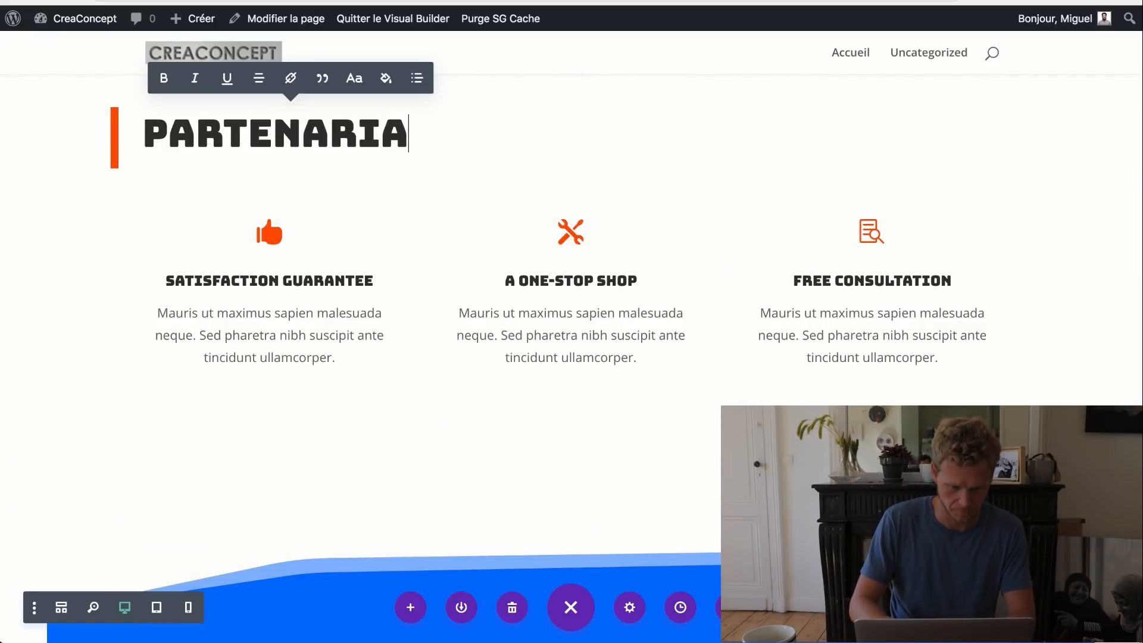
text(ts)
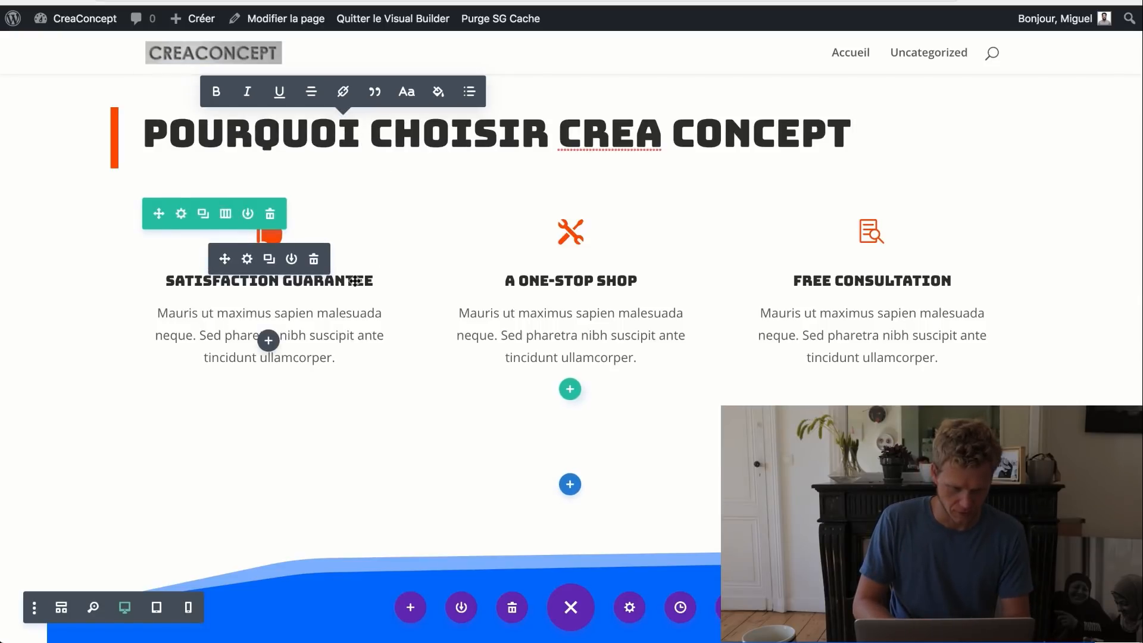
click(248, 259)
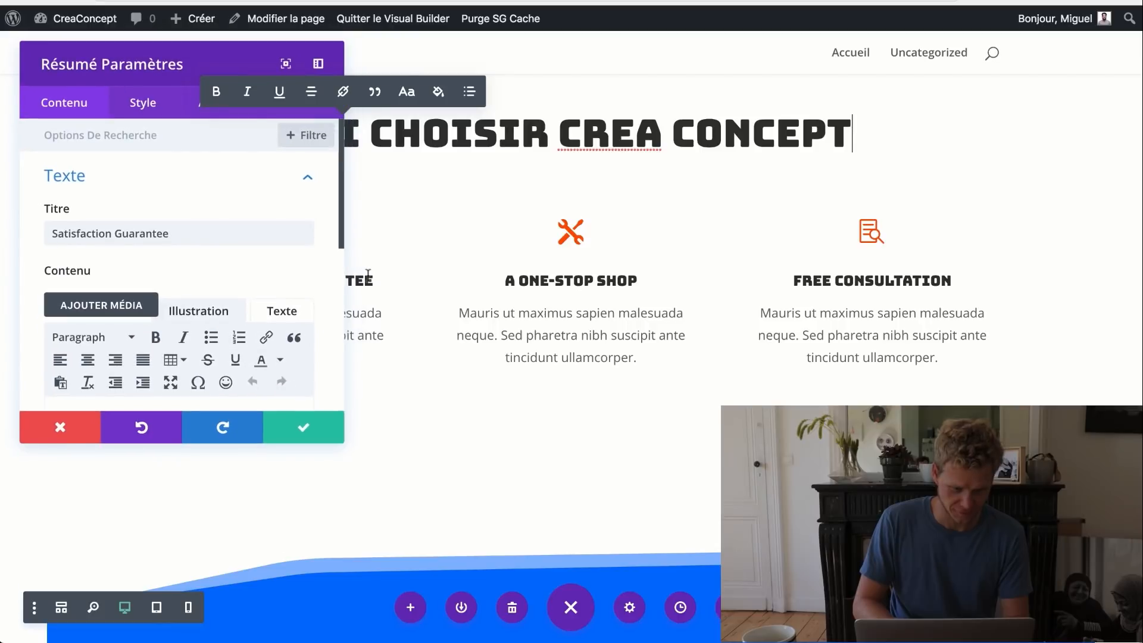
click(231, 239)
key(BackSpace)
key(BackSpace)
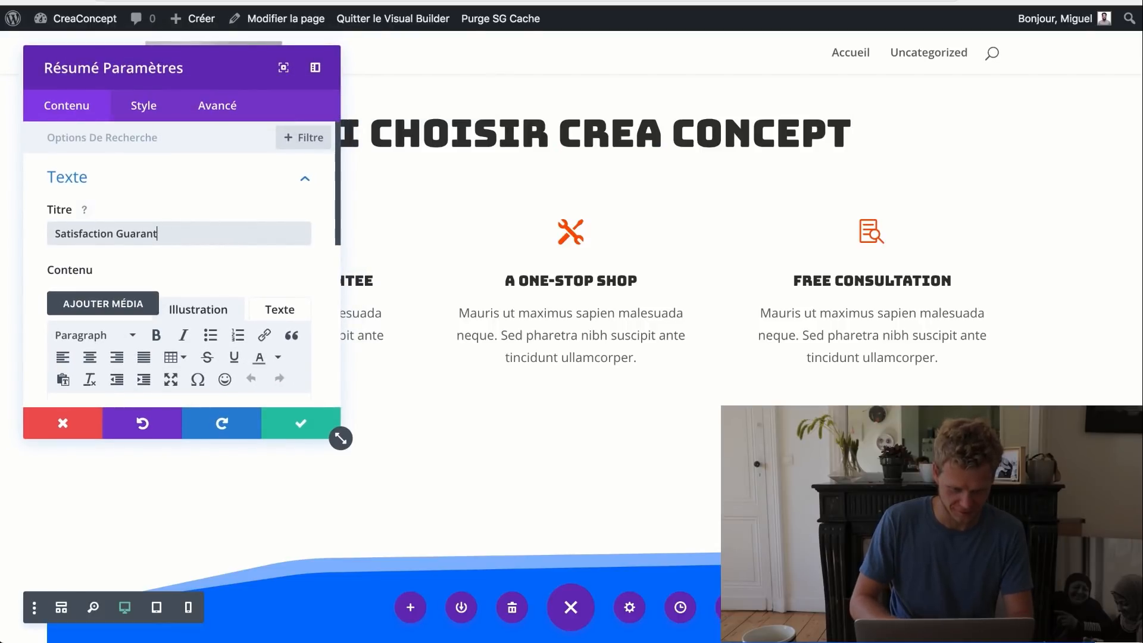
click(318, 416)
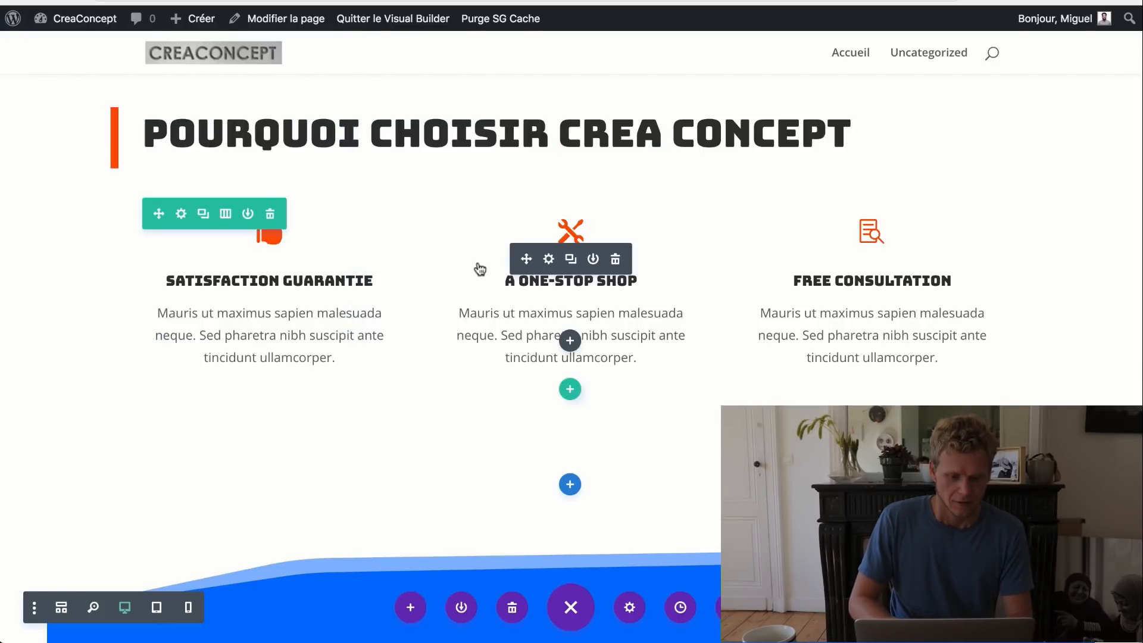
- Retitle the next feature blocks 'Un seul interlocuteur' and 'Consultation gratuite'
drag(141, 233, 50, 229)
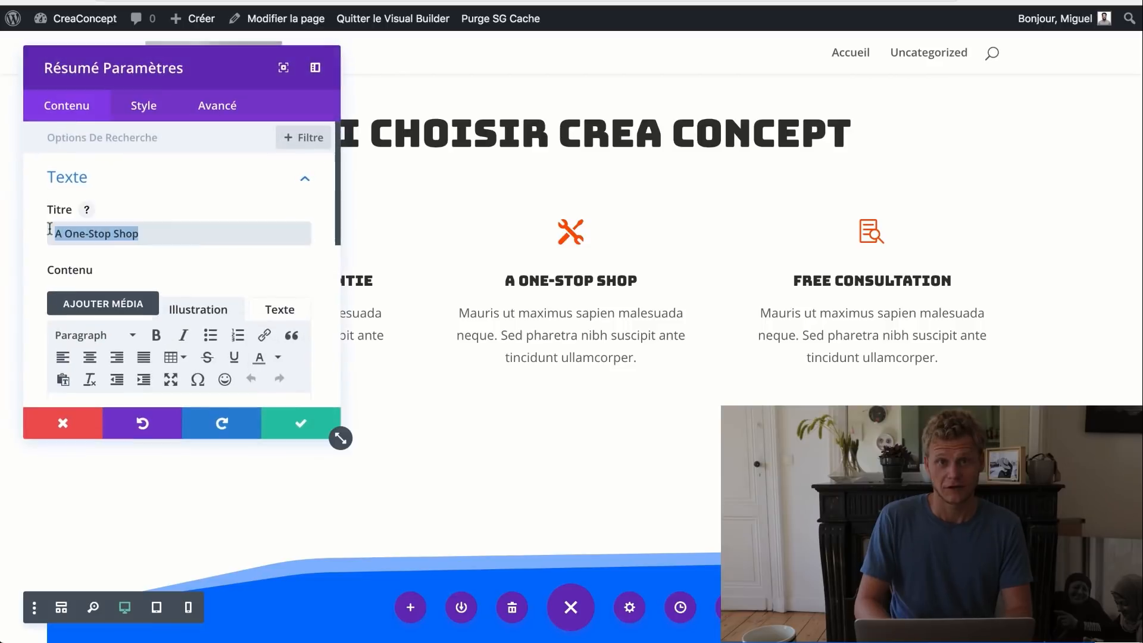
text(Un seul interlocut)
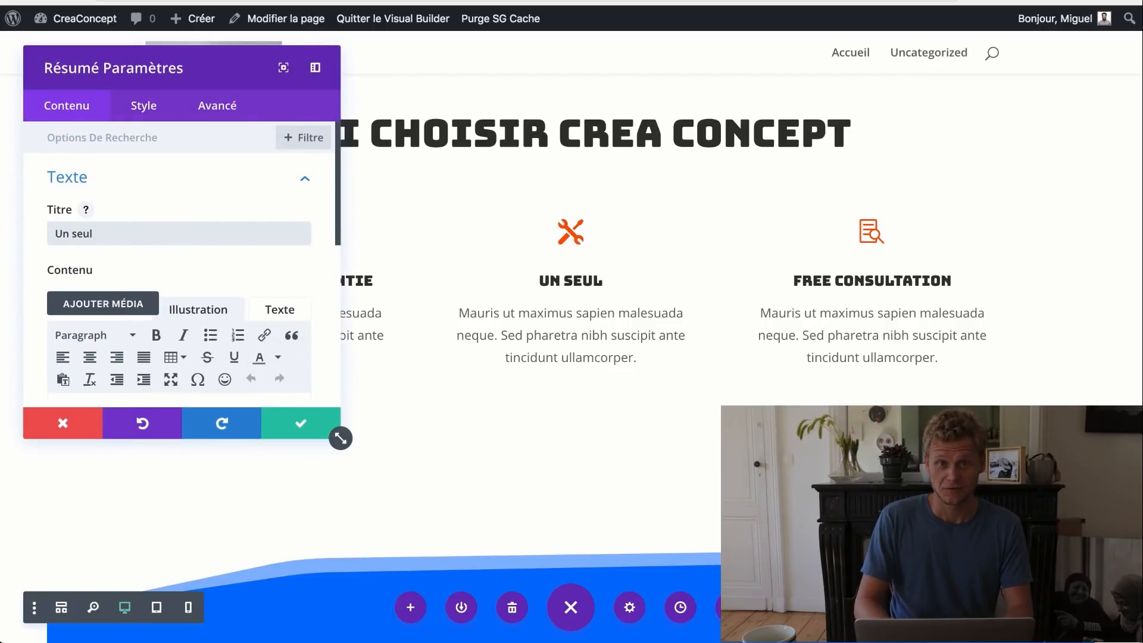
text(eur)
click(300, 422)
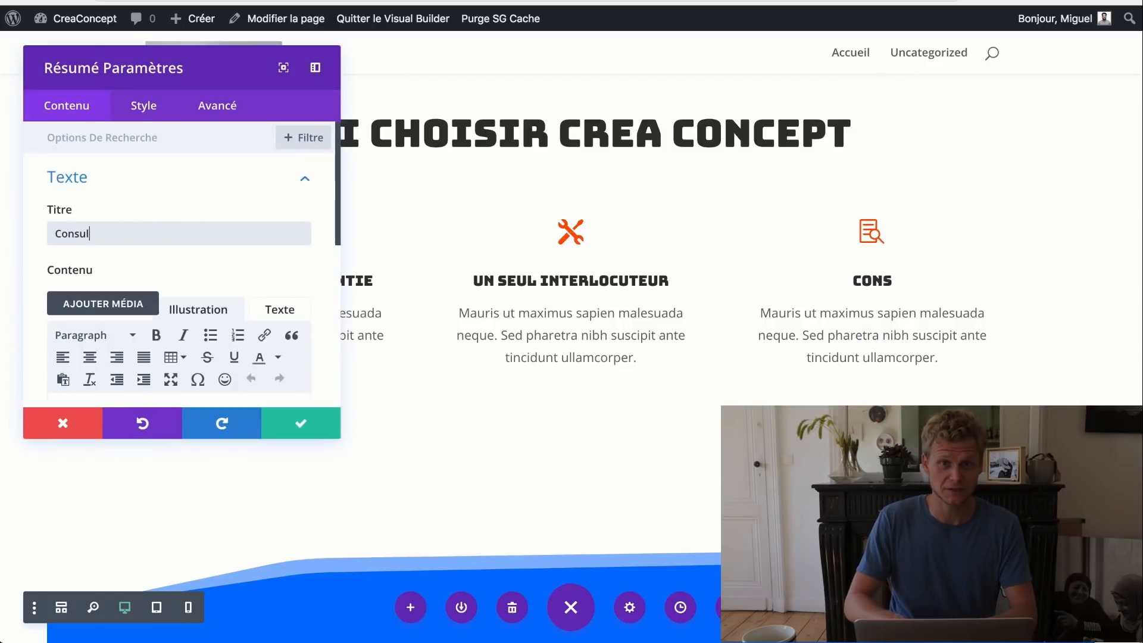
text(tation gratuite,p)
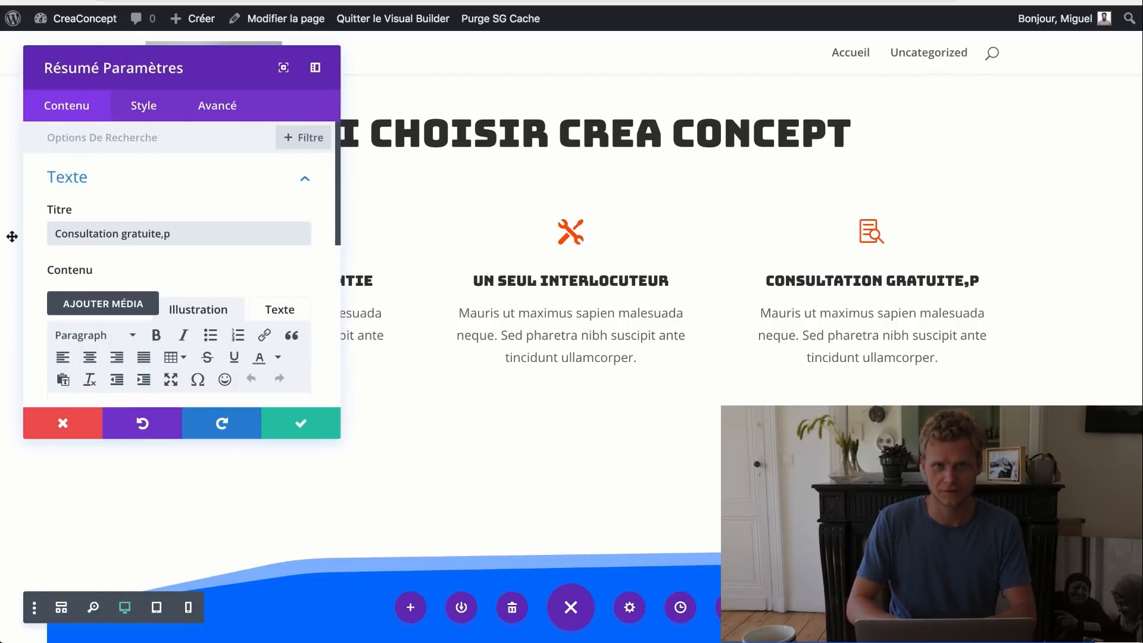
key(BackSpace)
key(BackSpace)
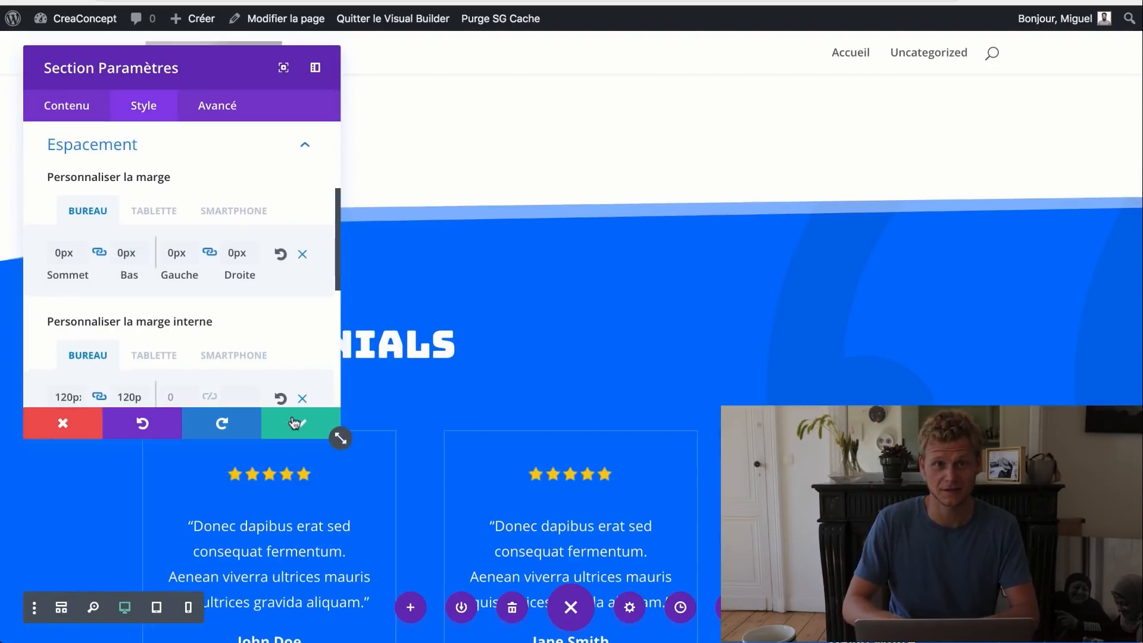
click(295, 423)
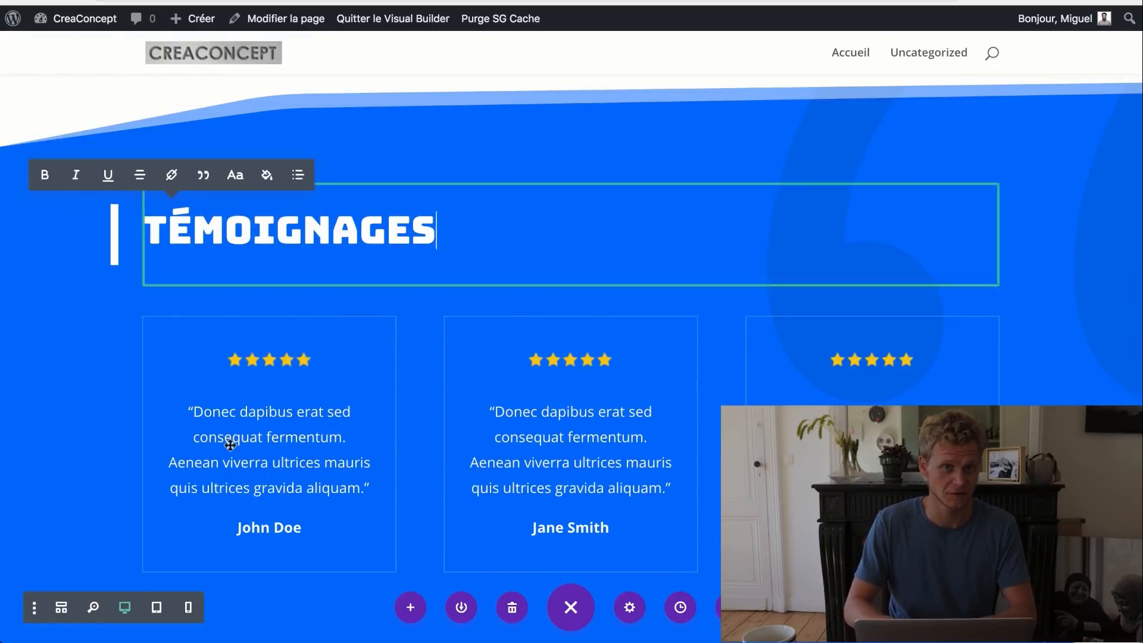
- Retype the client-logos heading as 'ILS NOUS FONT CONFIANCE'
scroll(314, 481, down, 7)
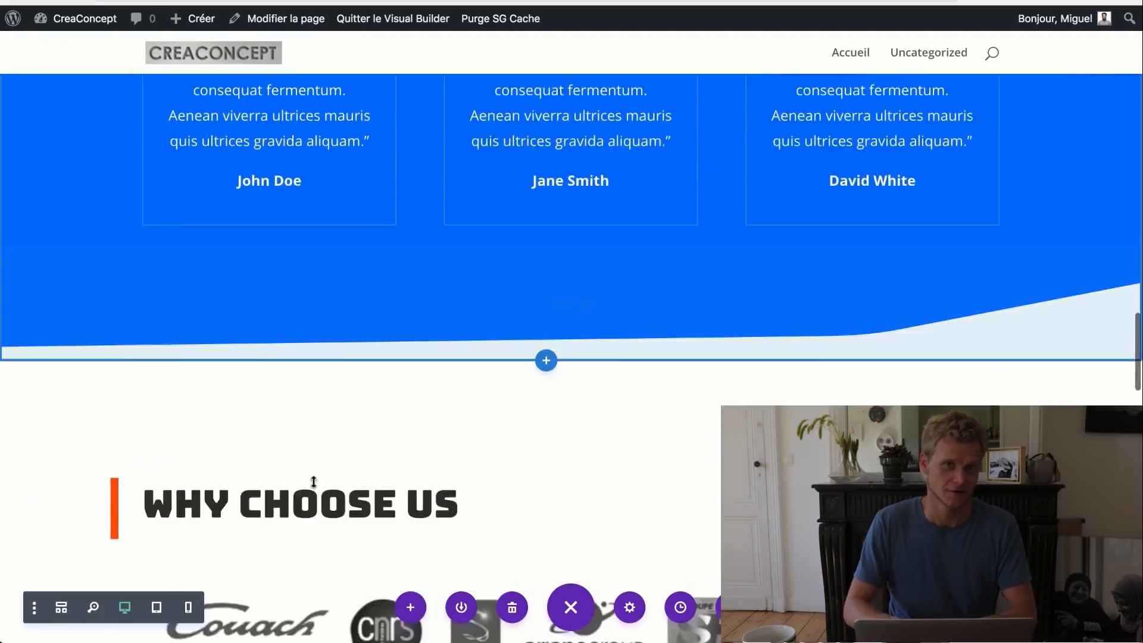
scroll(314, 480, down, 5)
triple_click(301, 166)
text(ILS NOUS FONT CONFIANCACACAZEFZKLEFN)
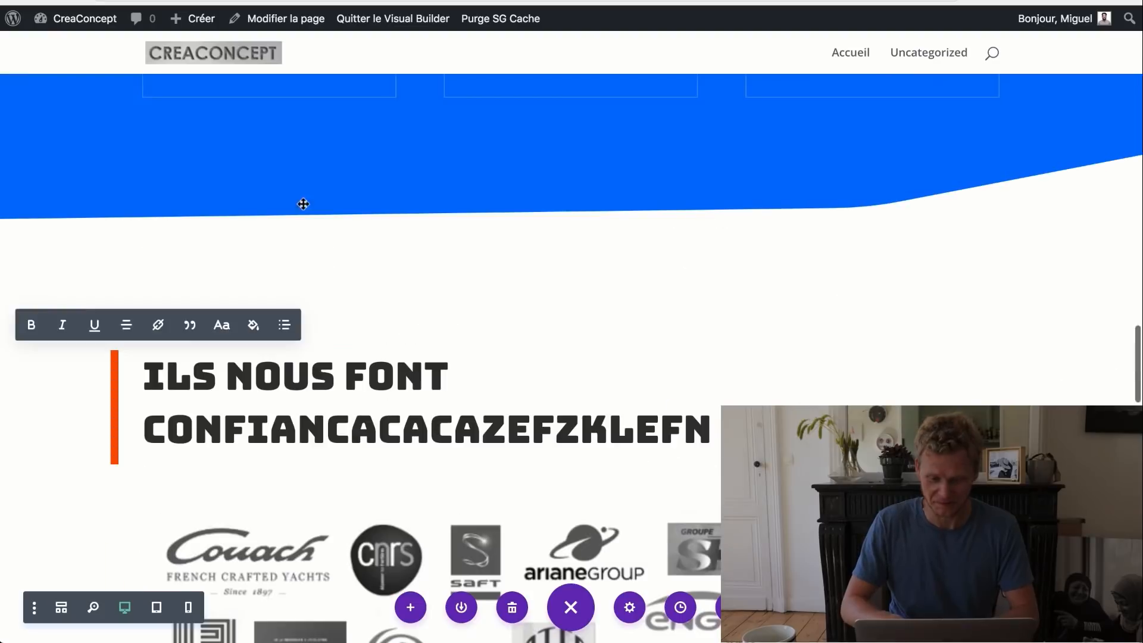
key(BackSpace)
key(BackSpace)
key(BackSpace)
key(BackSpace)
key(BackSpace)
key(BackSpace)
key(BackSpace)
key(BackSpace)
key(BackSpace)
key(BackSpace)
key(BackSpace)
key(BackSpace)
key(BackSpace)
key(BackSpace)
text(E)
- Change the FAQ sidebar heading to 'VOUS AVEZ UNE QUESTION ?'
scroll(581, 331, down, 10)
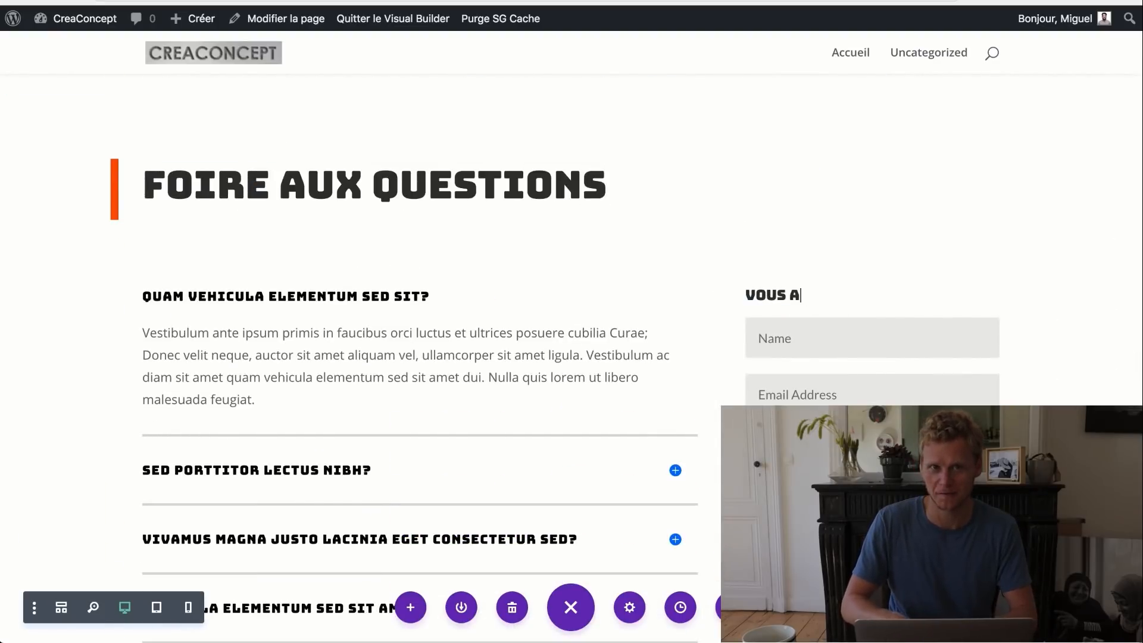
text(VEZ UNE QUESTION ?)
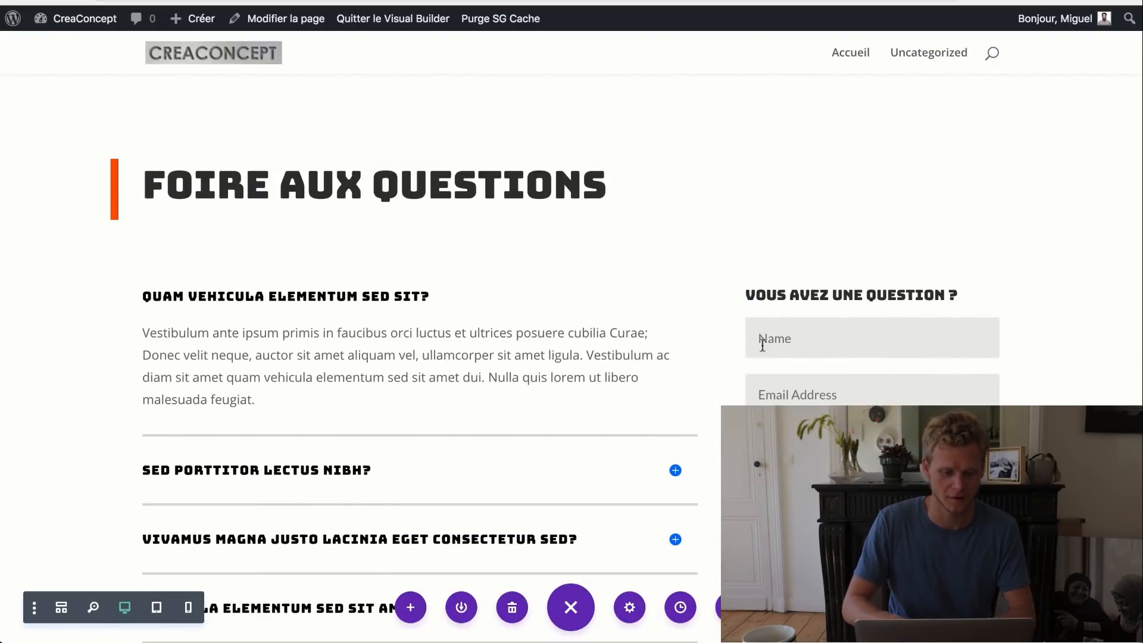
scroll(771, 339, down, 10)
click(188, 217)
click(303, 420)
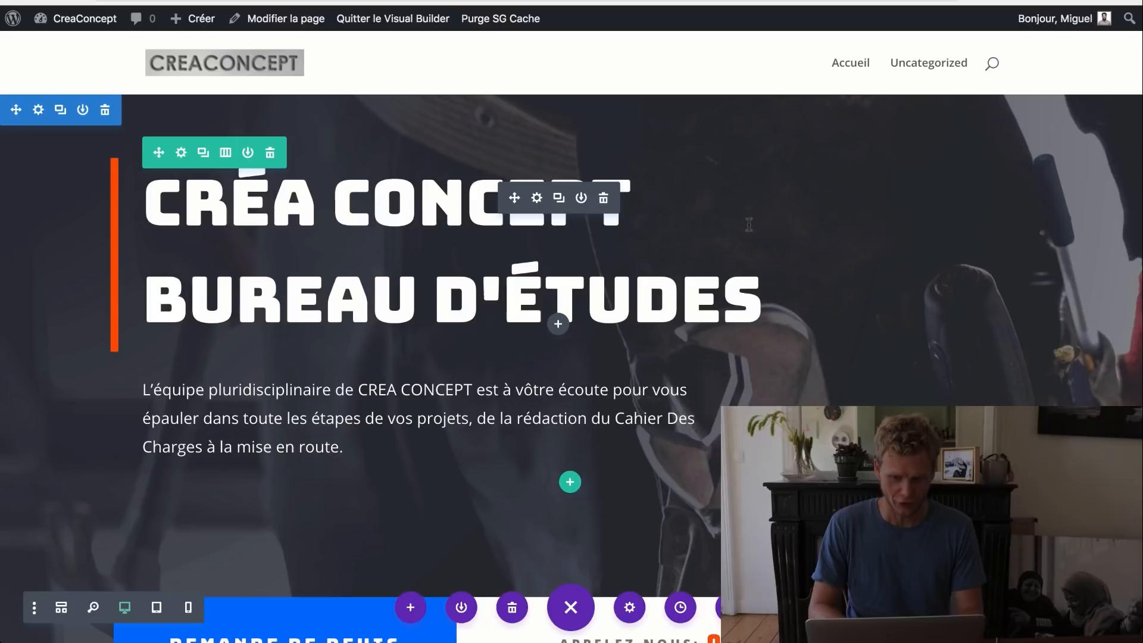
mouse_move(82, 33)
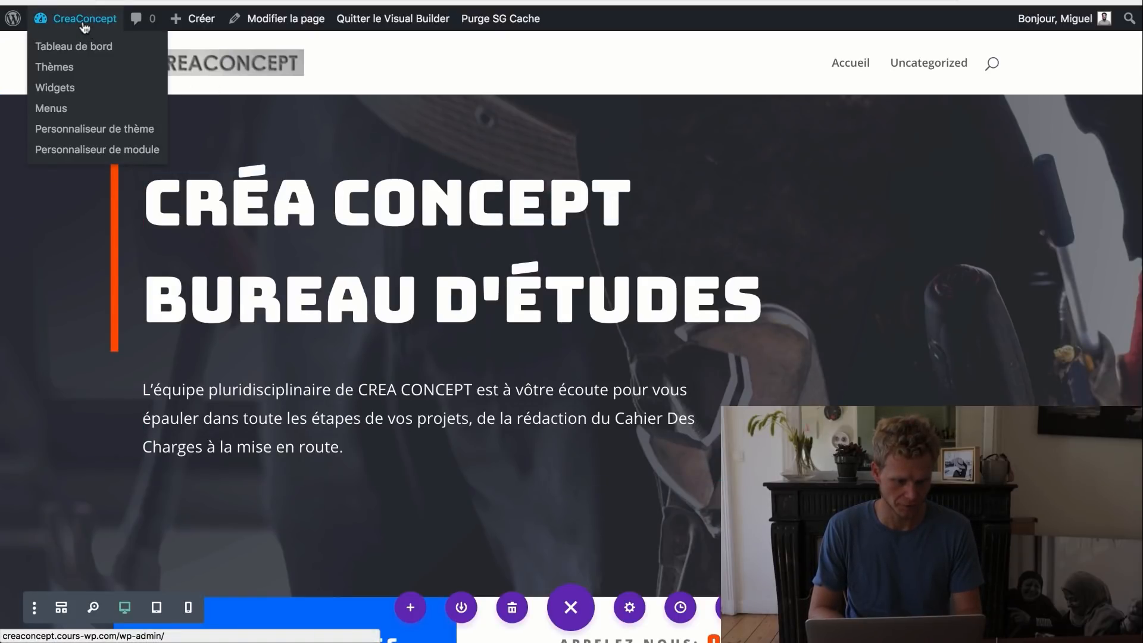
- Create a new menu named 'Menu Principal' in Apparence > Menus
click(84, 27)
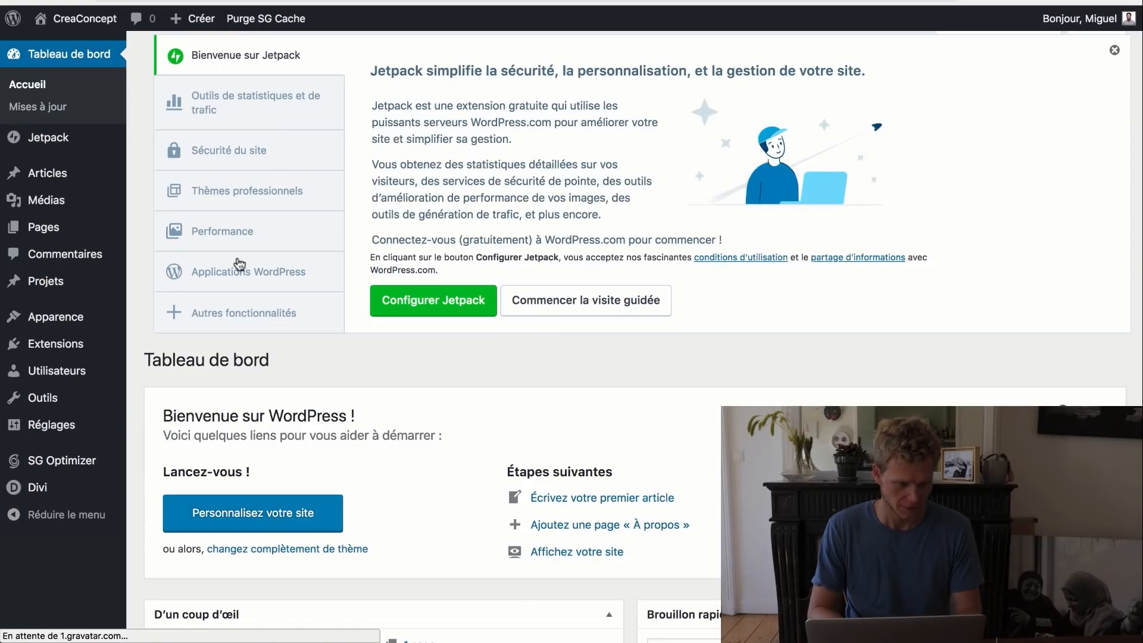
mouse_move(75, 324)
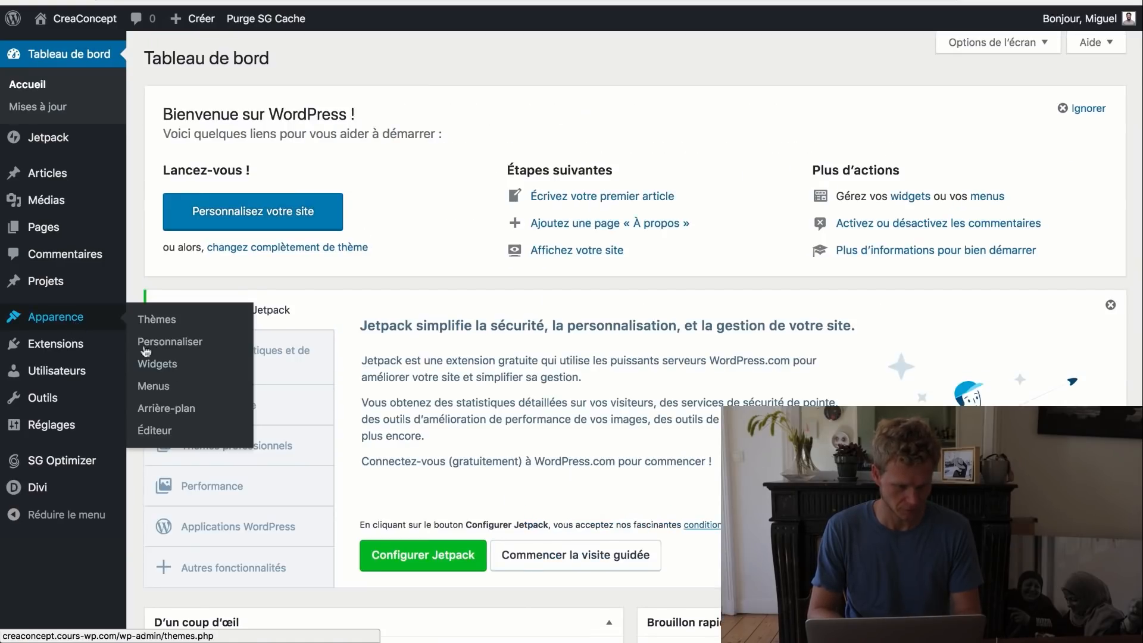
click(154, 387)
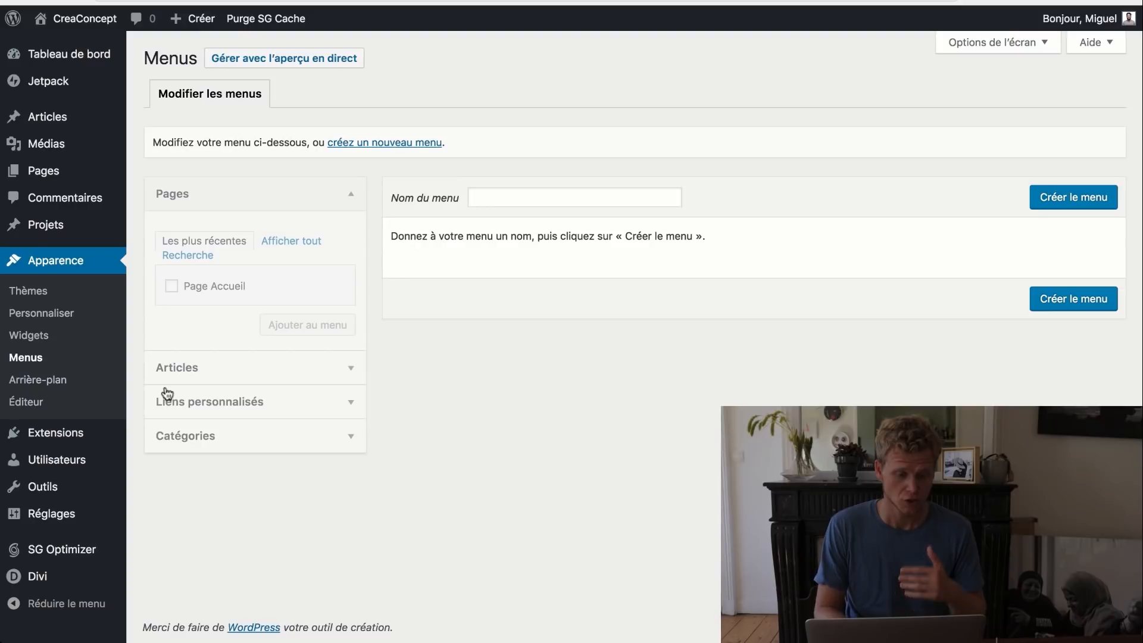
click(224, 402)
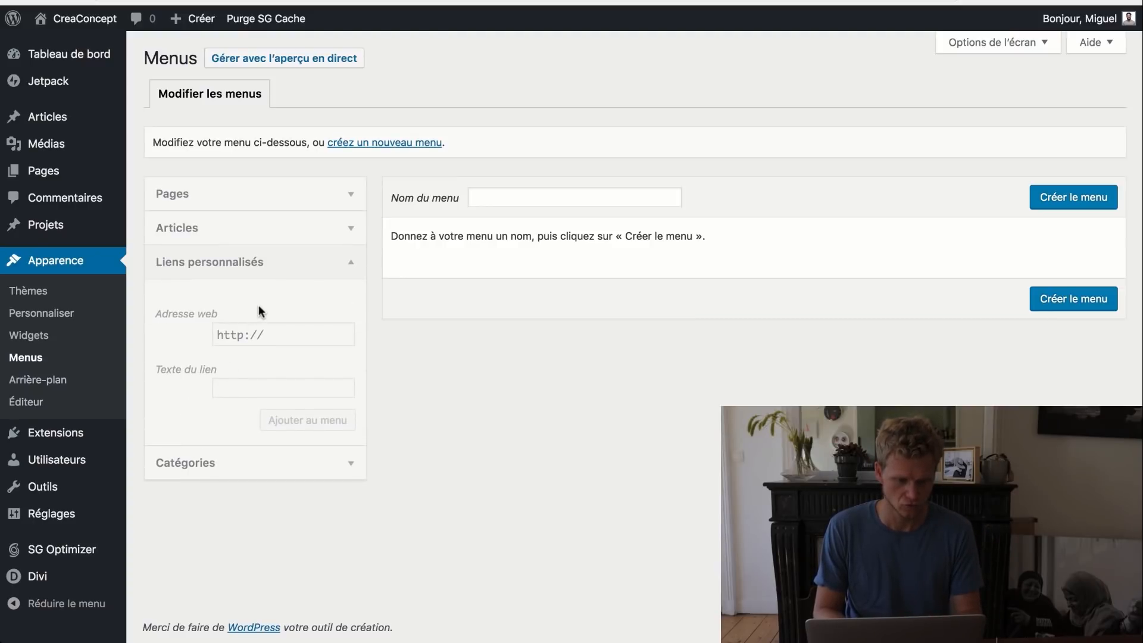
click(387, 150)
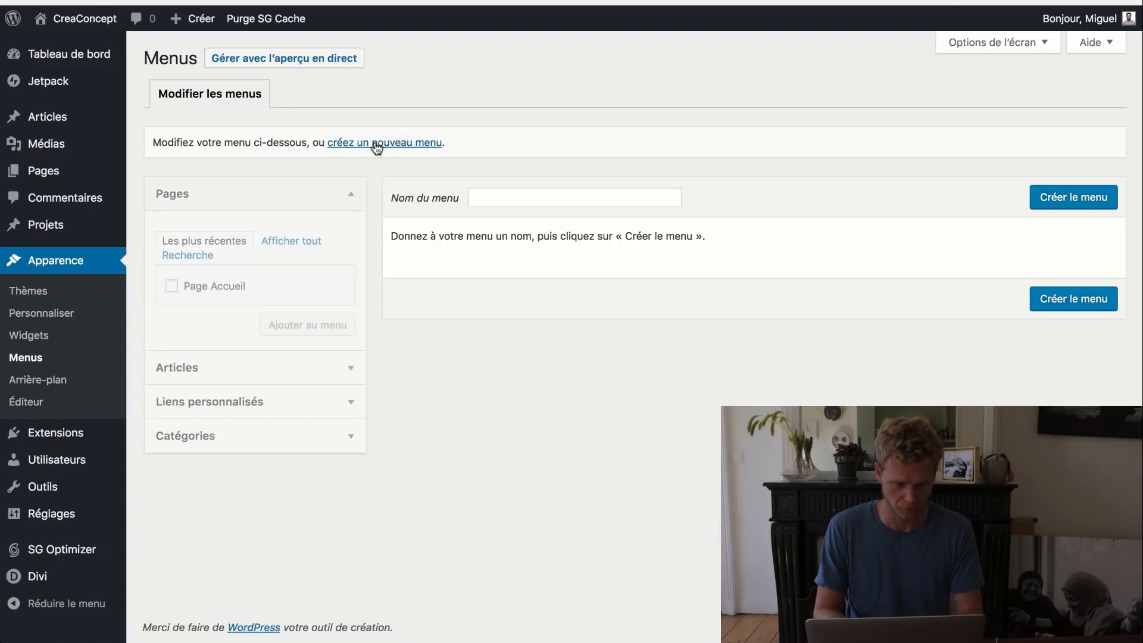
click(515, 200)
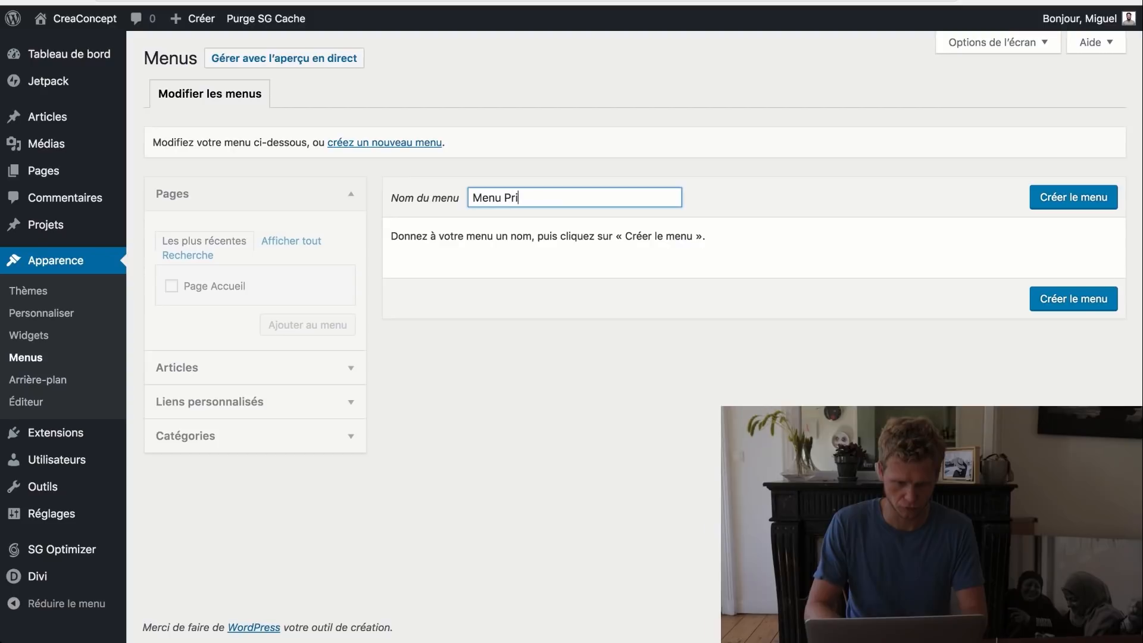
click(1037, 196)
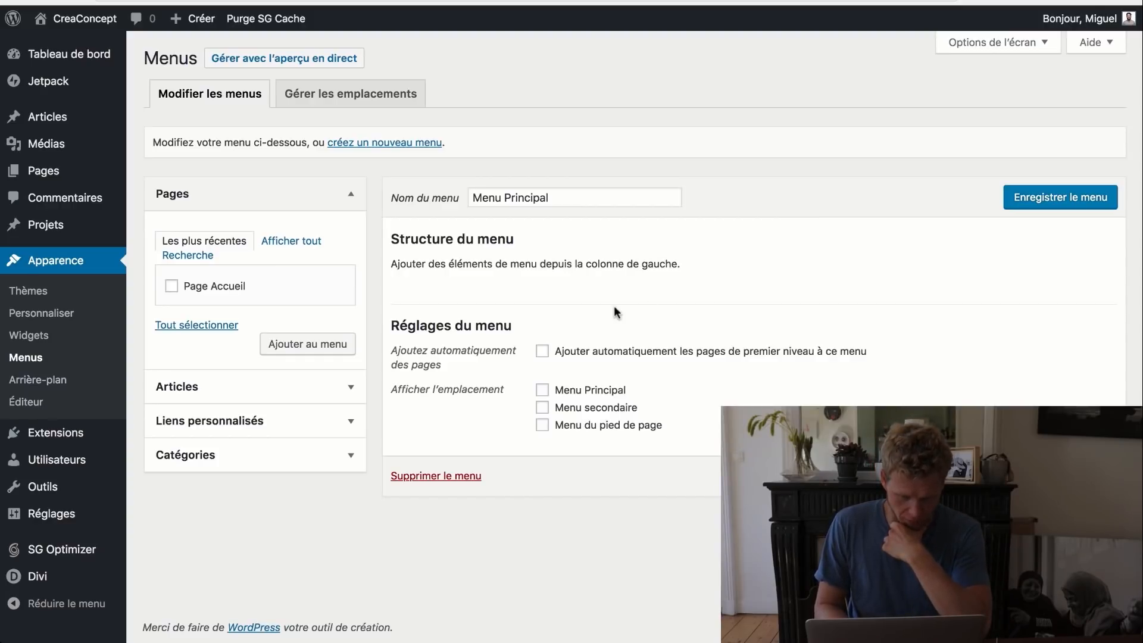
- Assign Menu Principal to the main menu location, add Page Accueil, and save
click(542, 391)
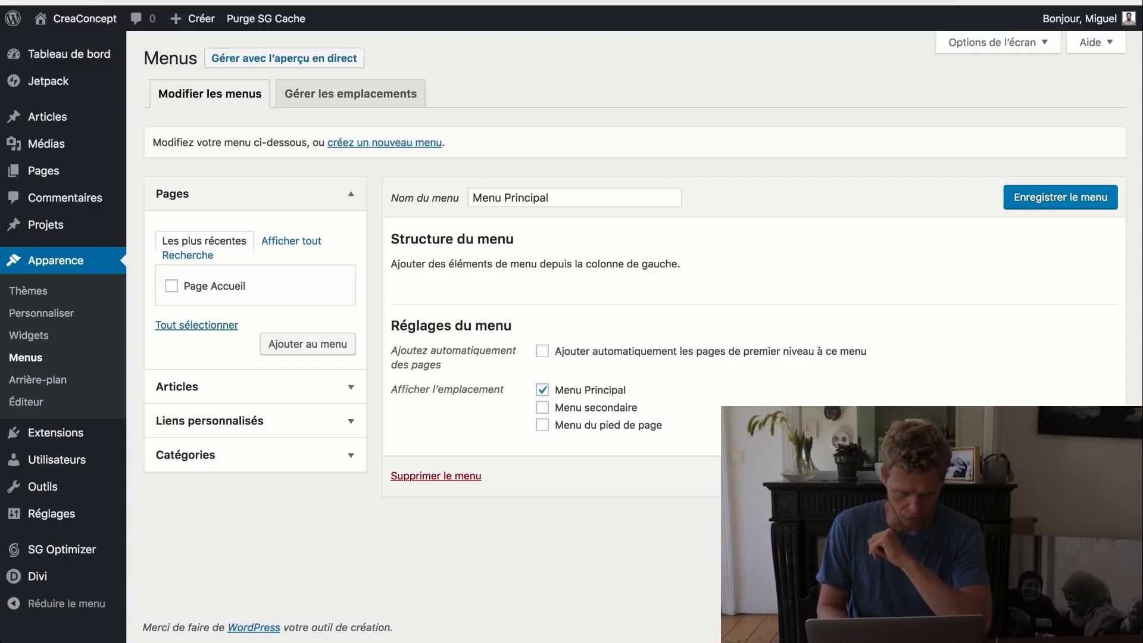
click(1061, 475)
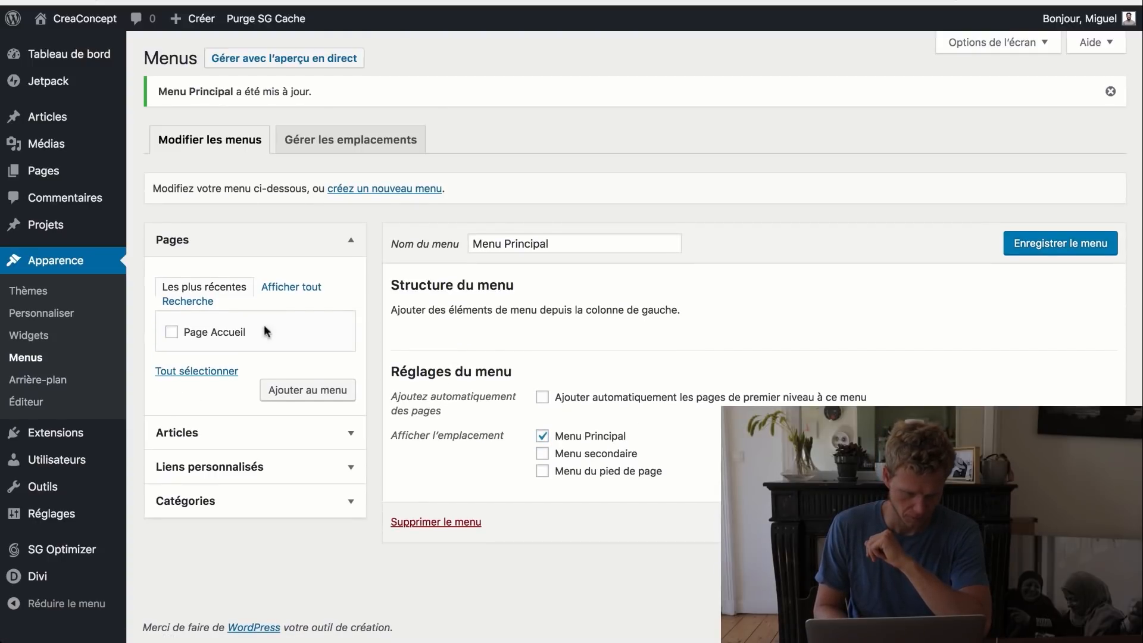
click(306, 390)
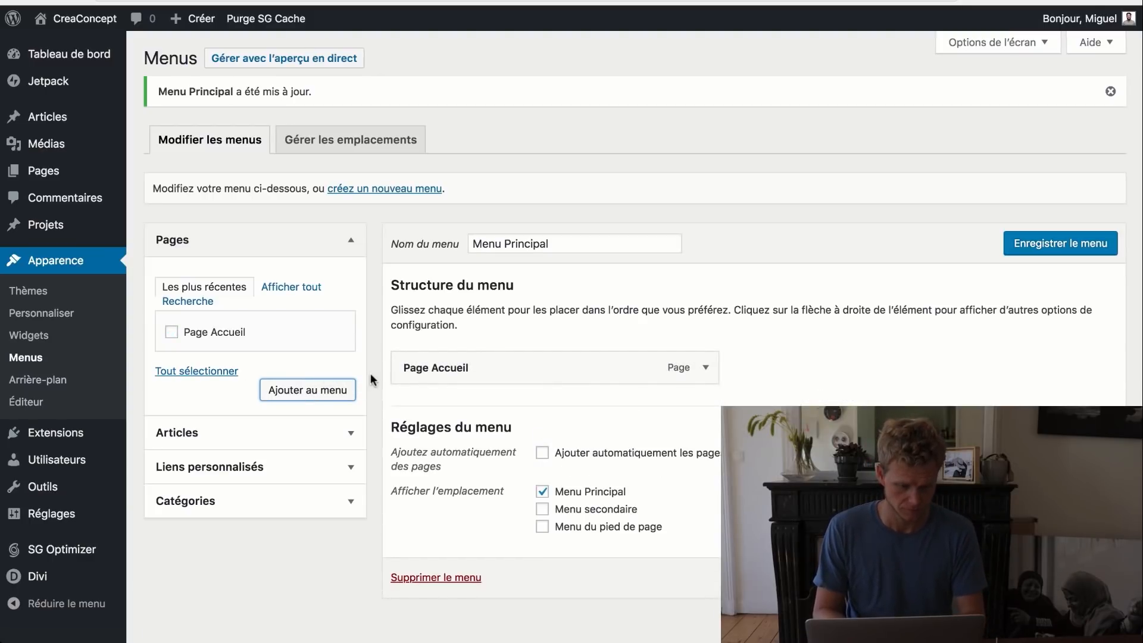
click(1022, 247)
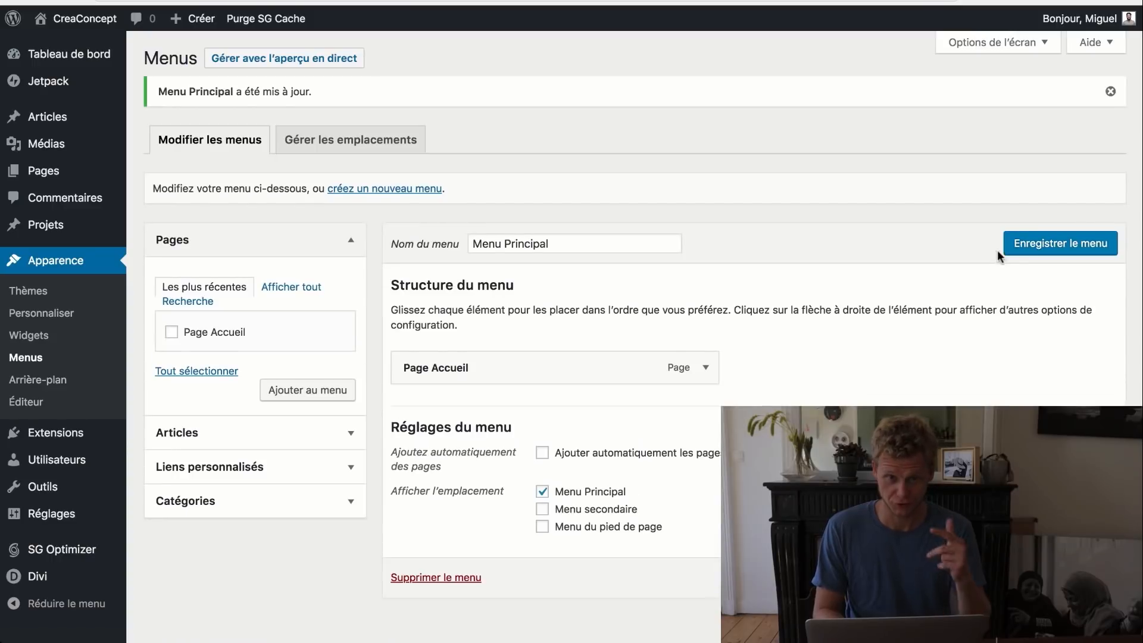
mouse_move(78, 172)
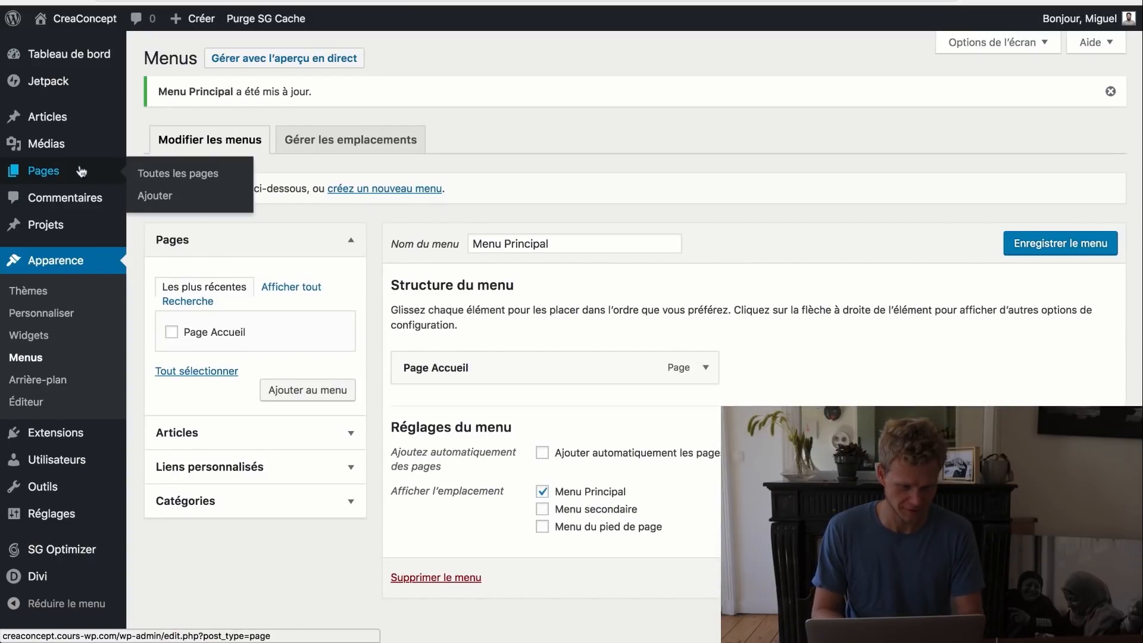
- Create and publish the Services and Imagerie pages
click(161, 195)
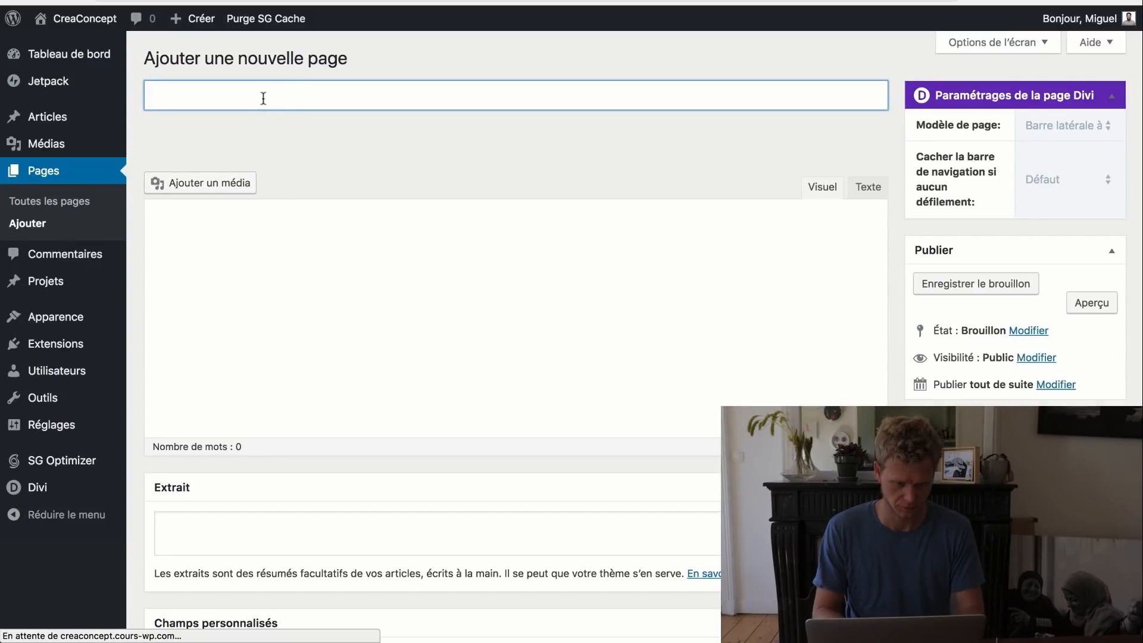
text(Services)
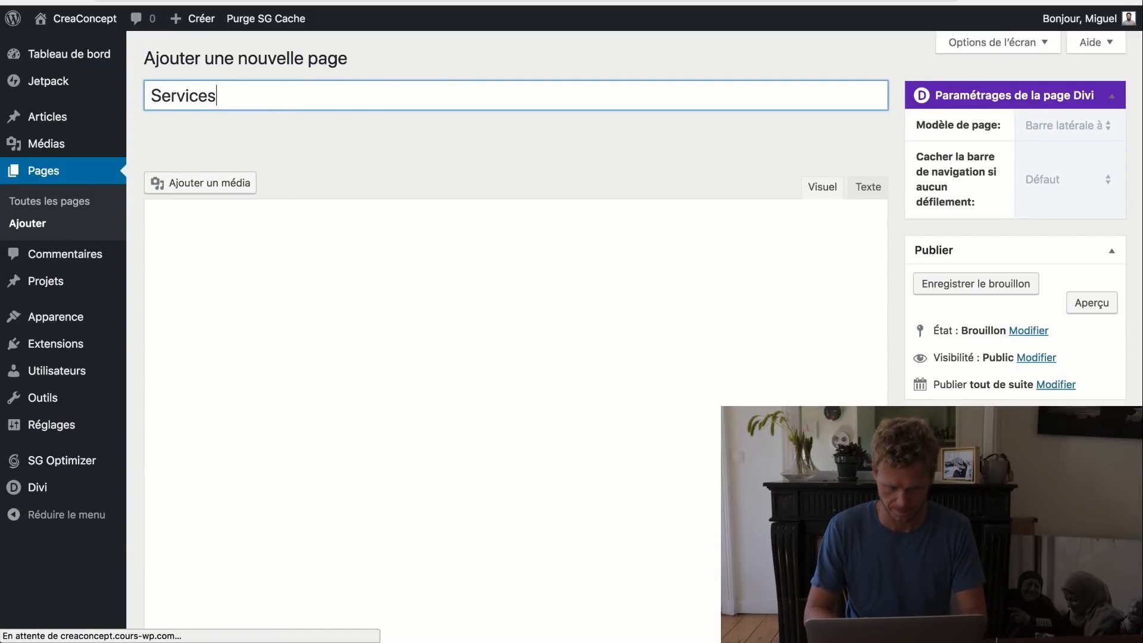
click(676, 154)
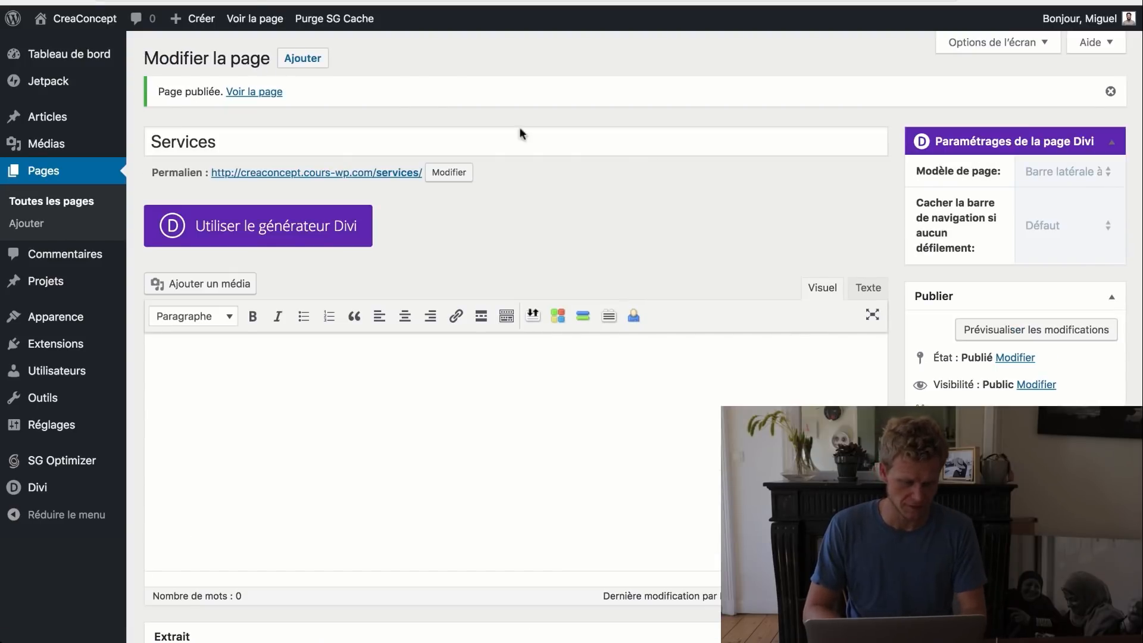
click(318, 62)
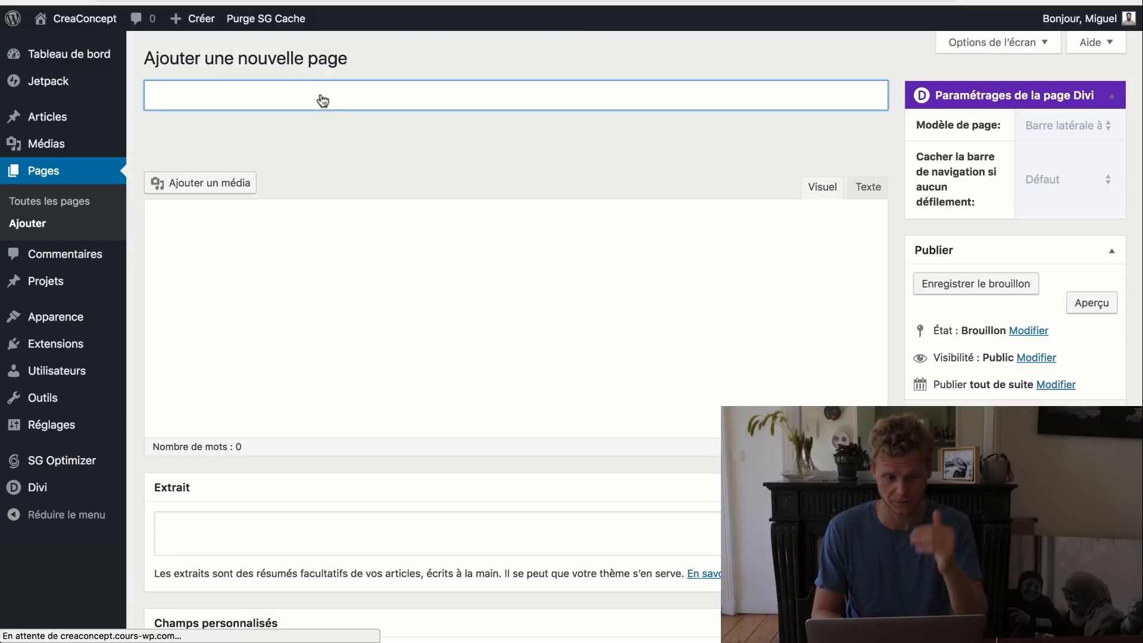
text(Ima)
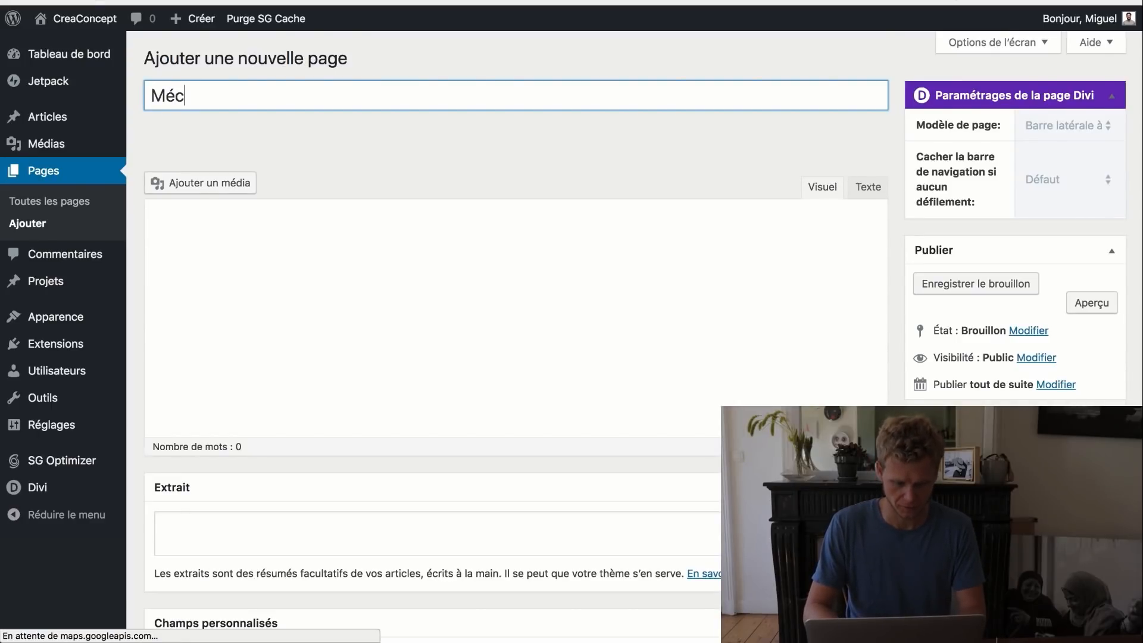
- Publish Mécanique and Automatisme-elec as child pages of Services
text(anique)
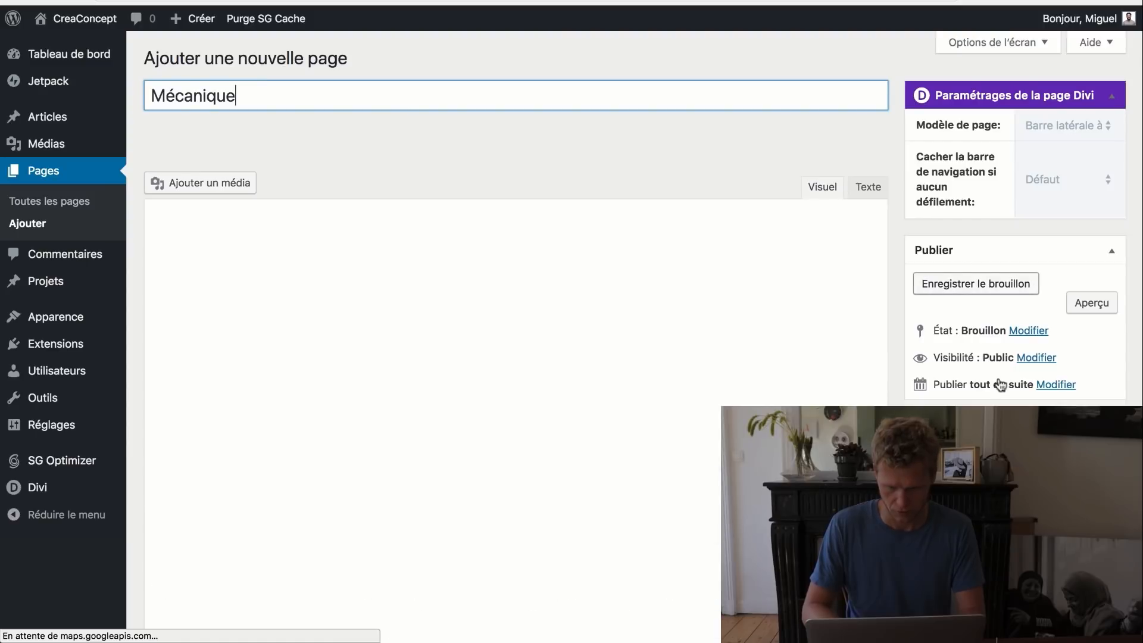
click(971, 524)
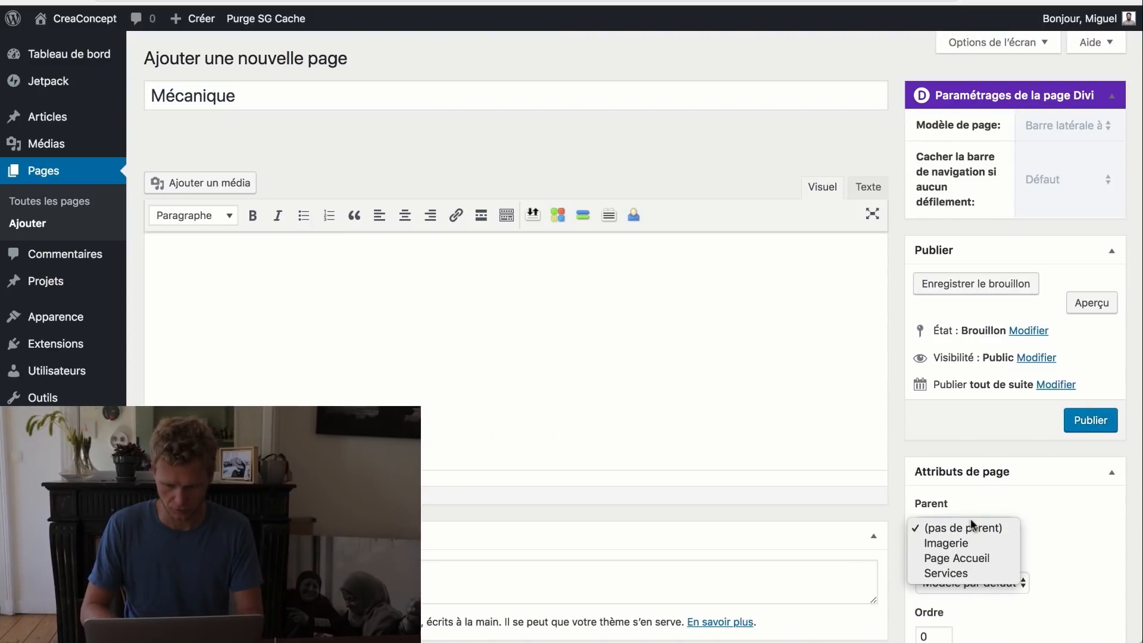
click(985, 571)
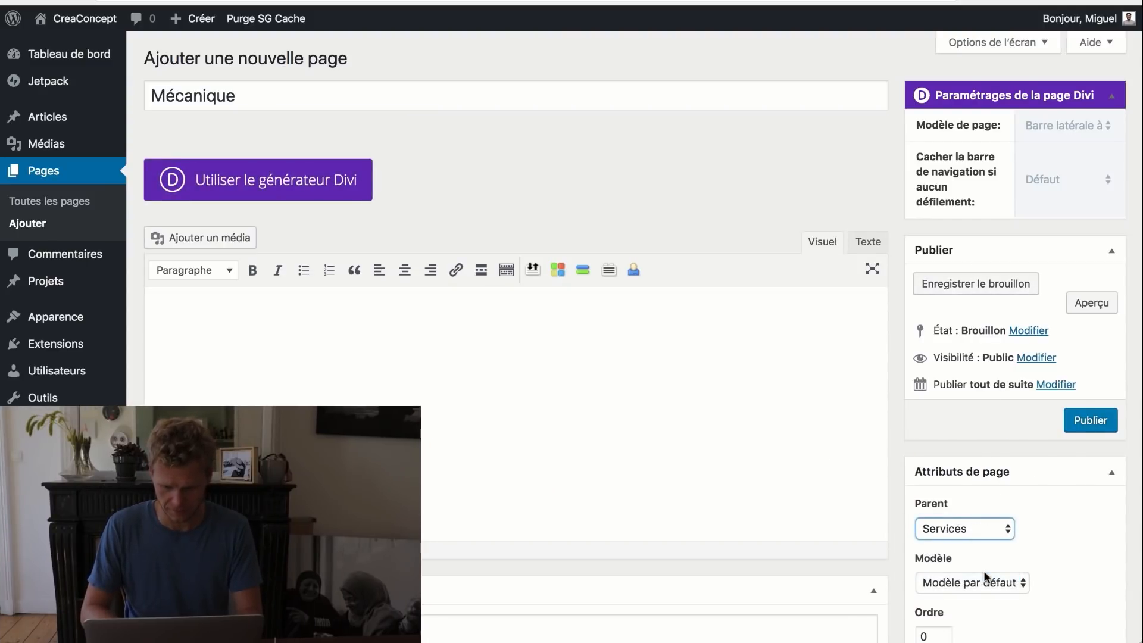
click(1087, 423)
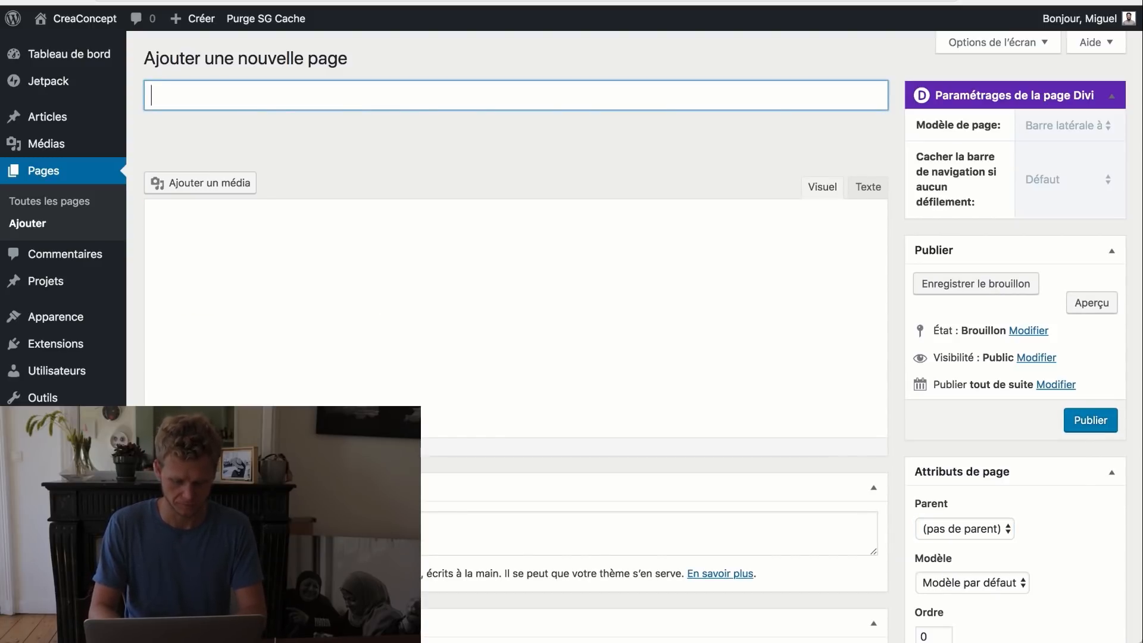
text(Automatisme-elec)
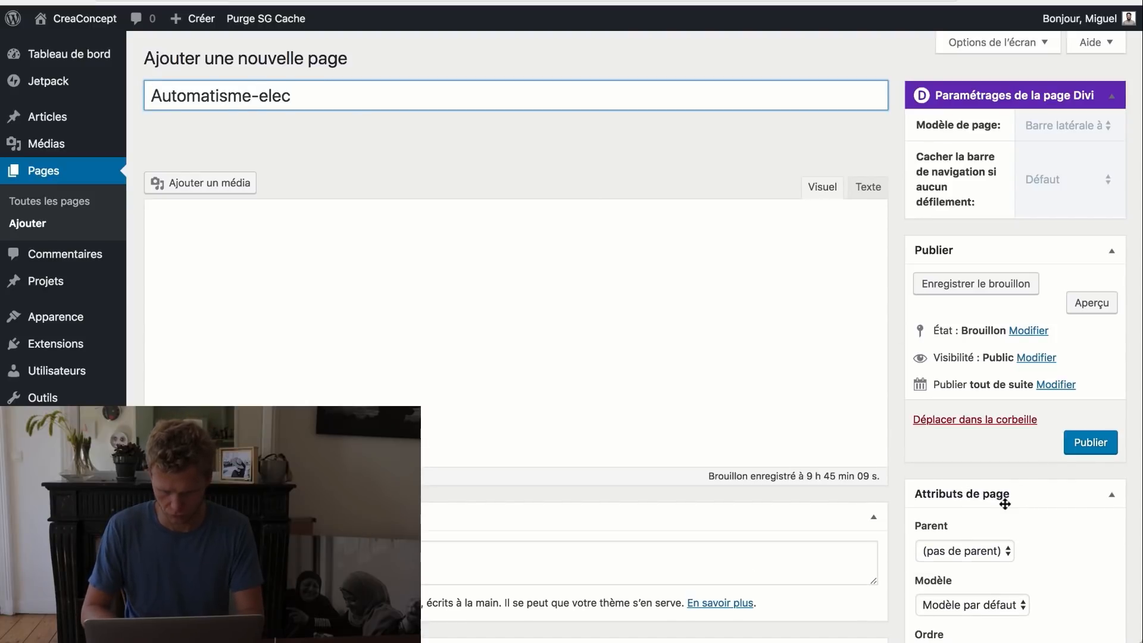
click(962, 551)
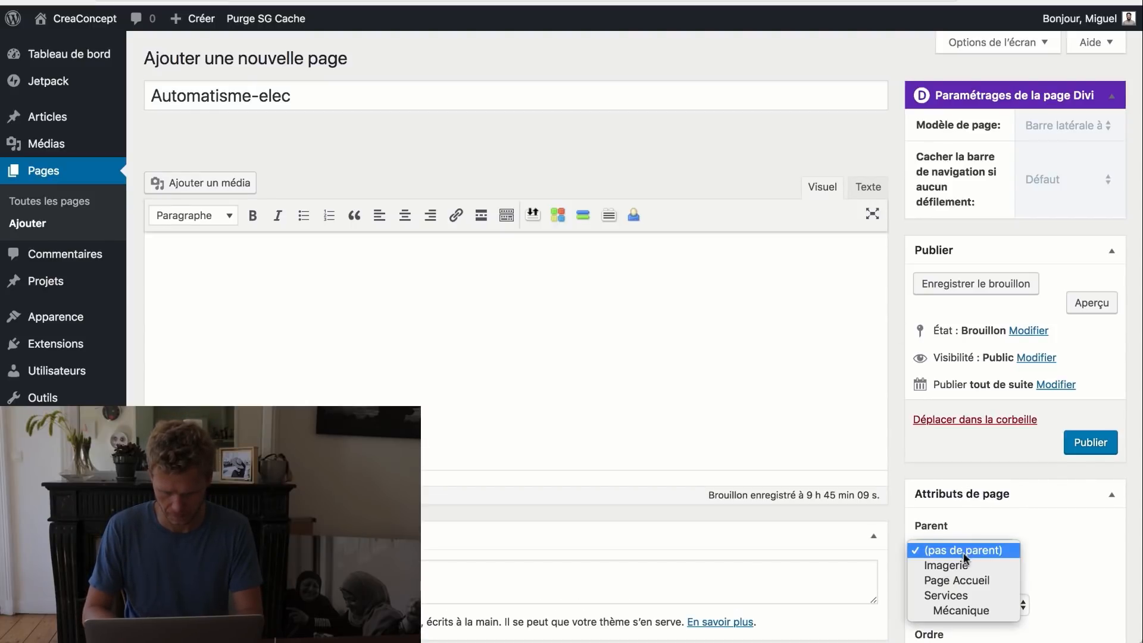
click(968, 595)
click(1080, 451)
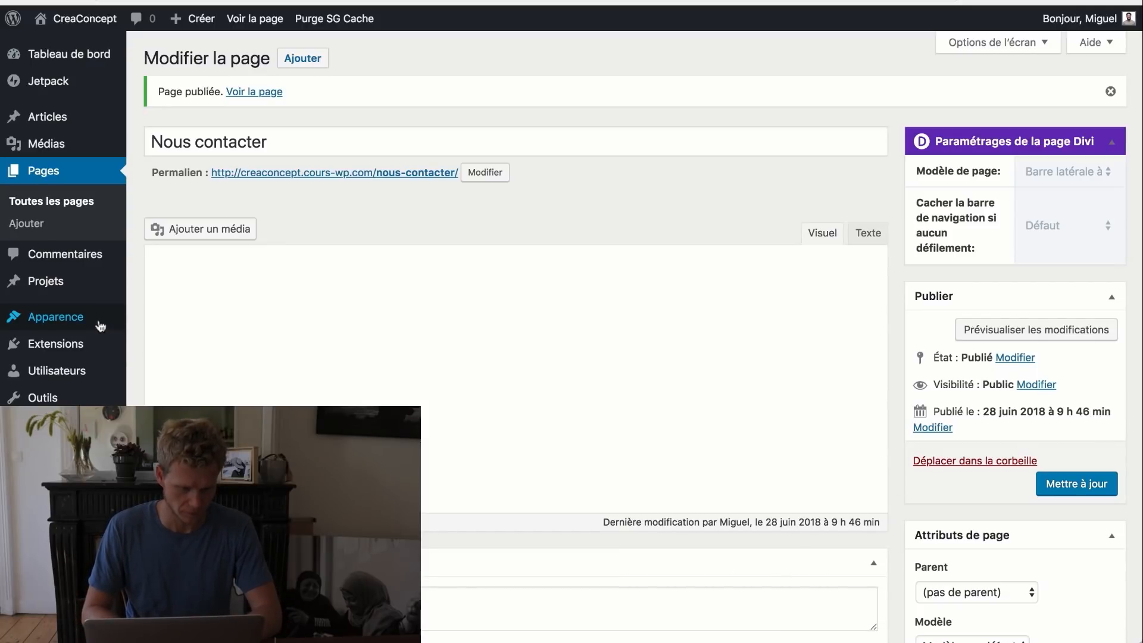
mouse_move(82, 313)
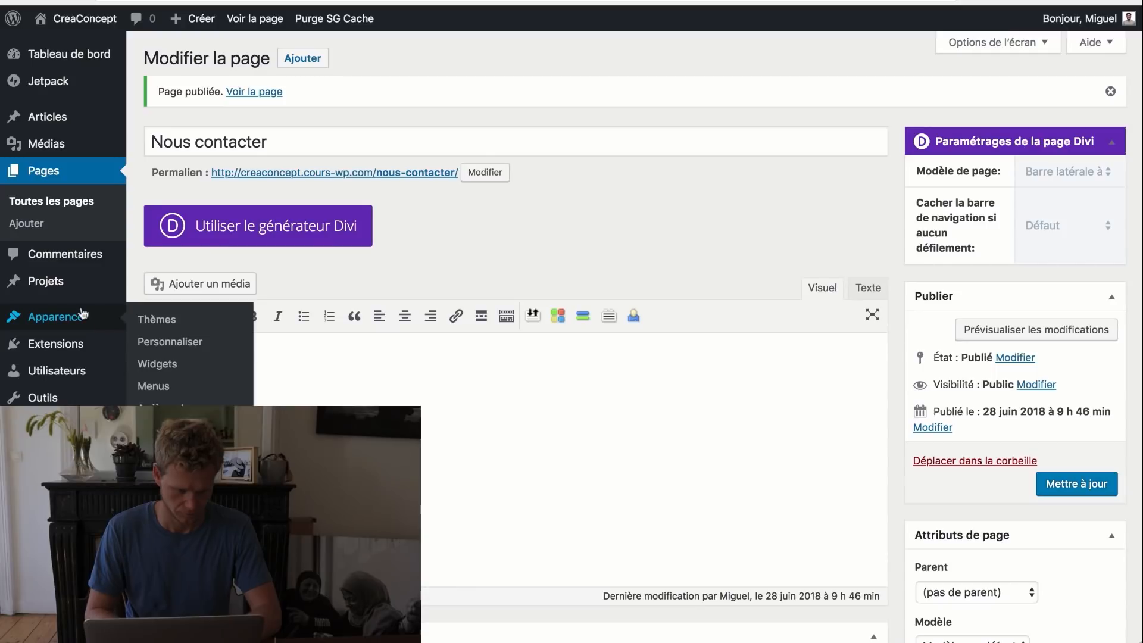
- Add the new pages to Menu Principal and rename Page Accueil to 'Accueil'
click(173, 390)
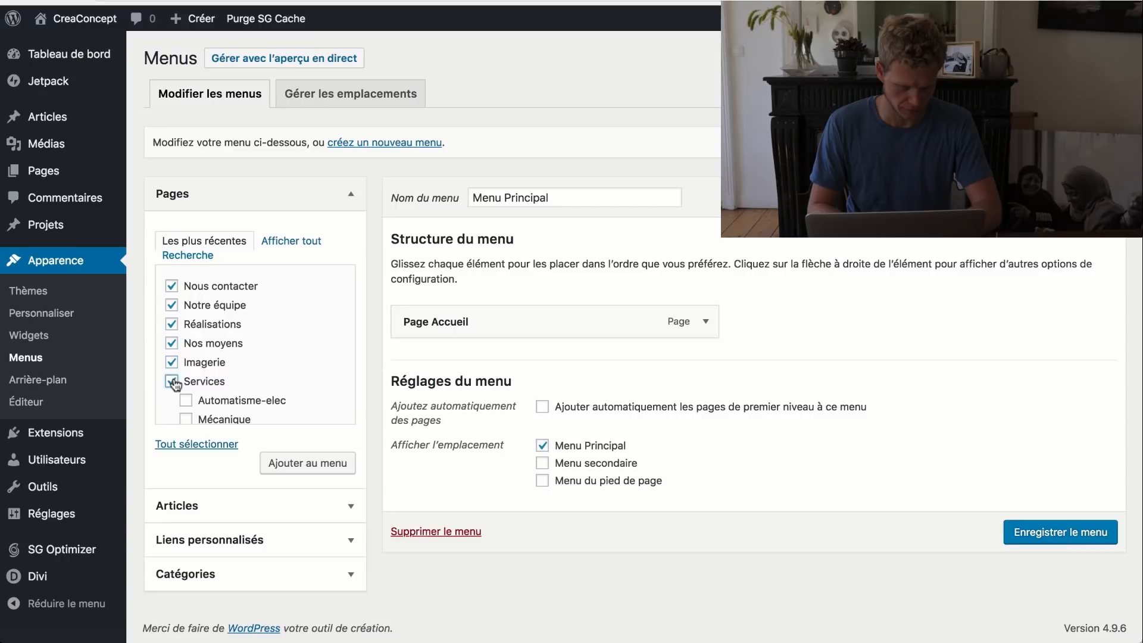
scroll(176, 382, down, 1)
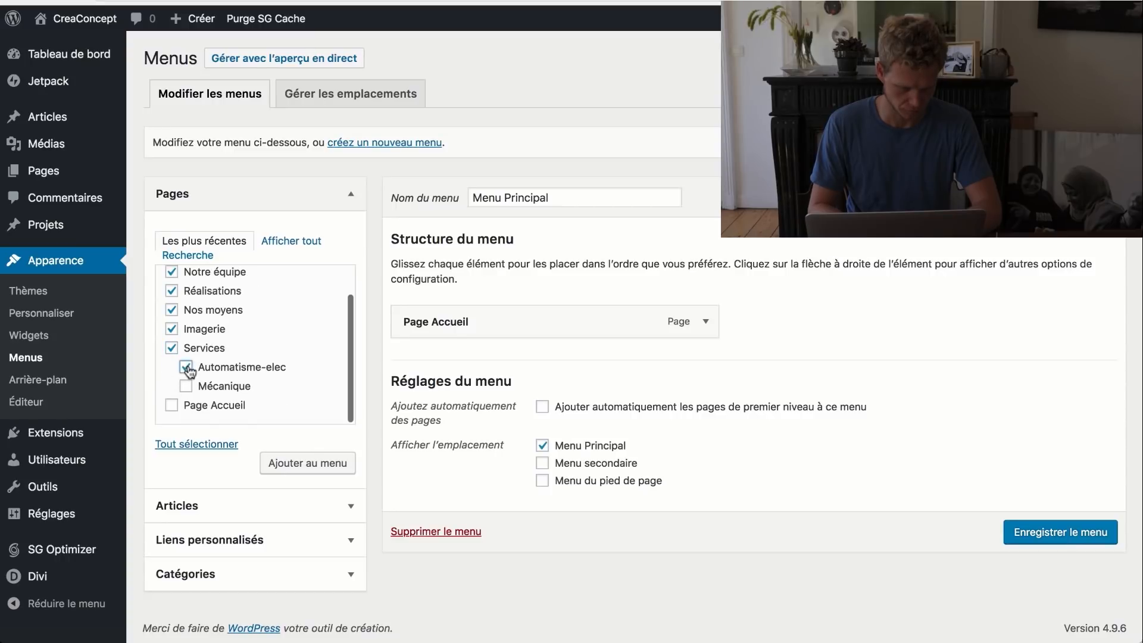
click(186, 386)
click(299, 462)
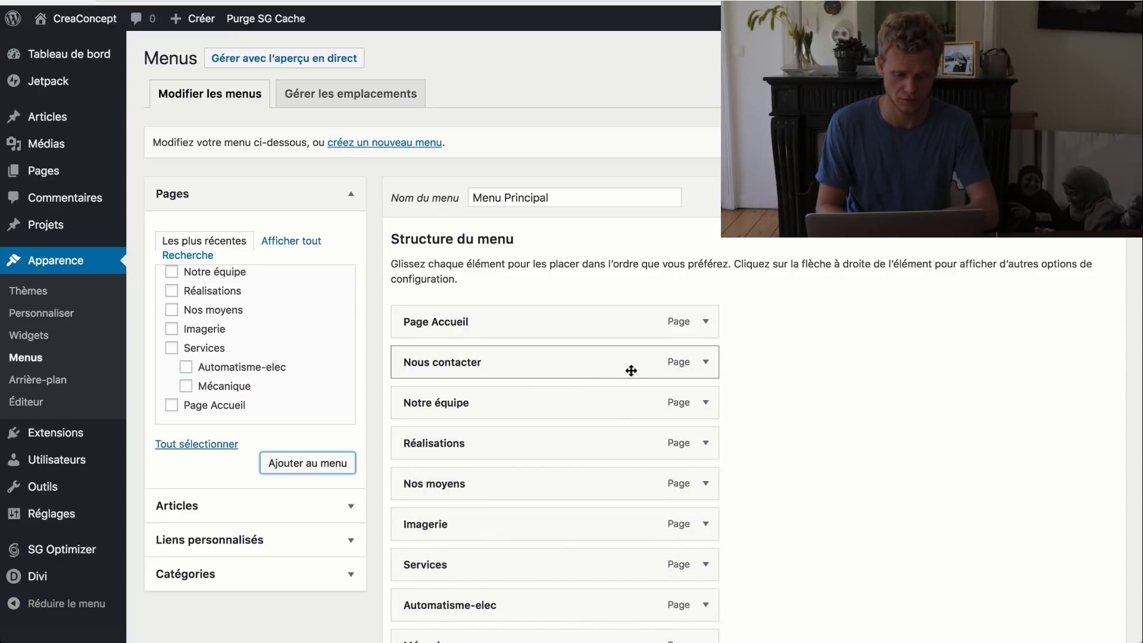
click(708, 335)
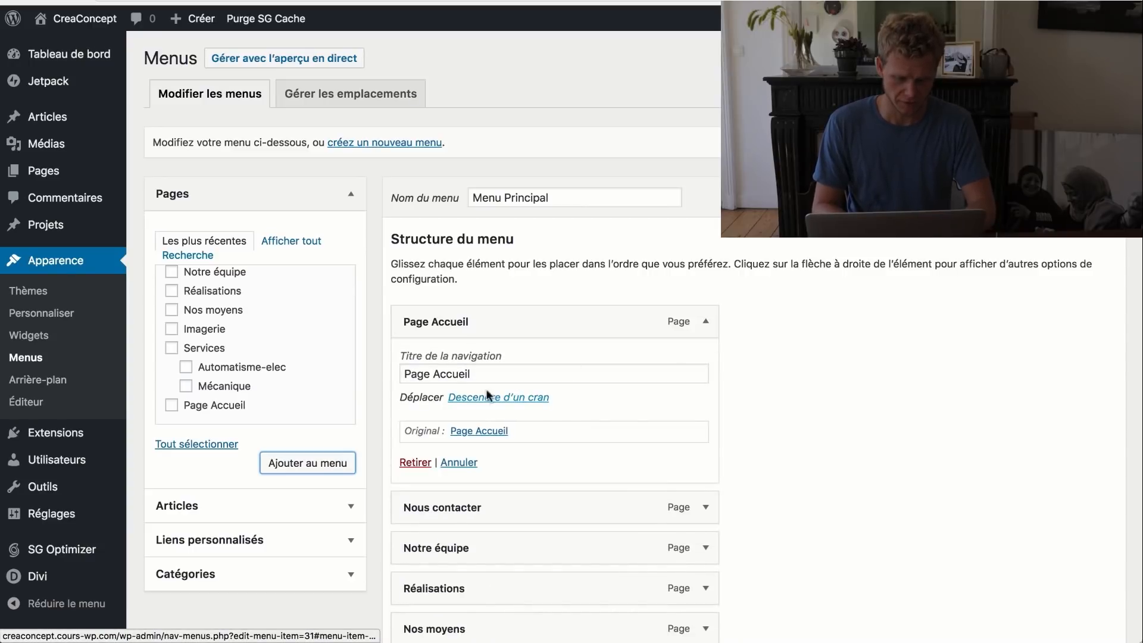
drag(435, 372, 402, 373)
key(BackSpace)
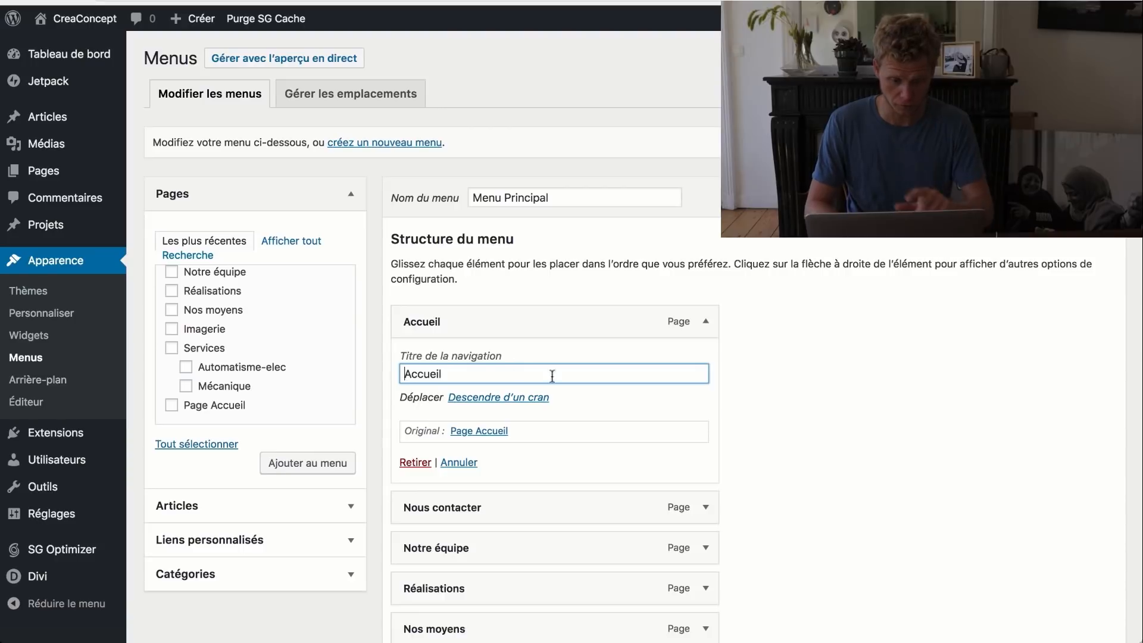
- Reorder the menu, nesting Mécanique, Automatisme-elec and Imagerie under Services, and save
scroll(602, 374, down, 3)
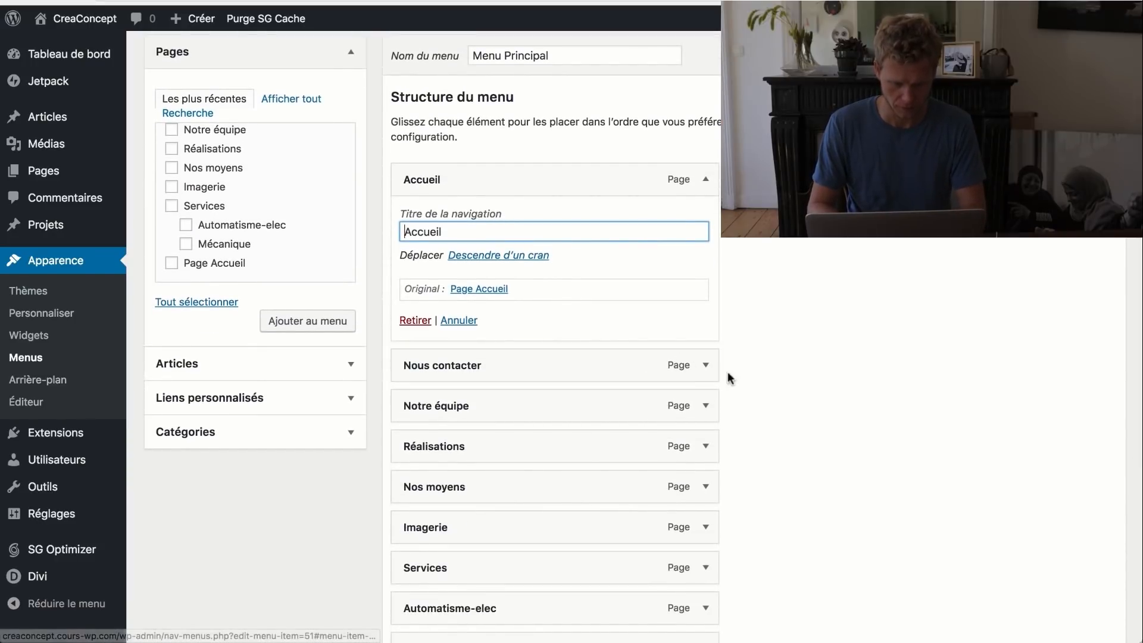
scroll(589, 365, down, 3)
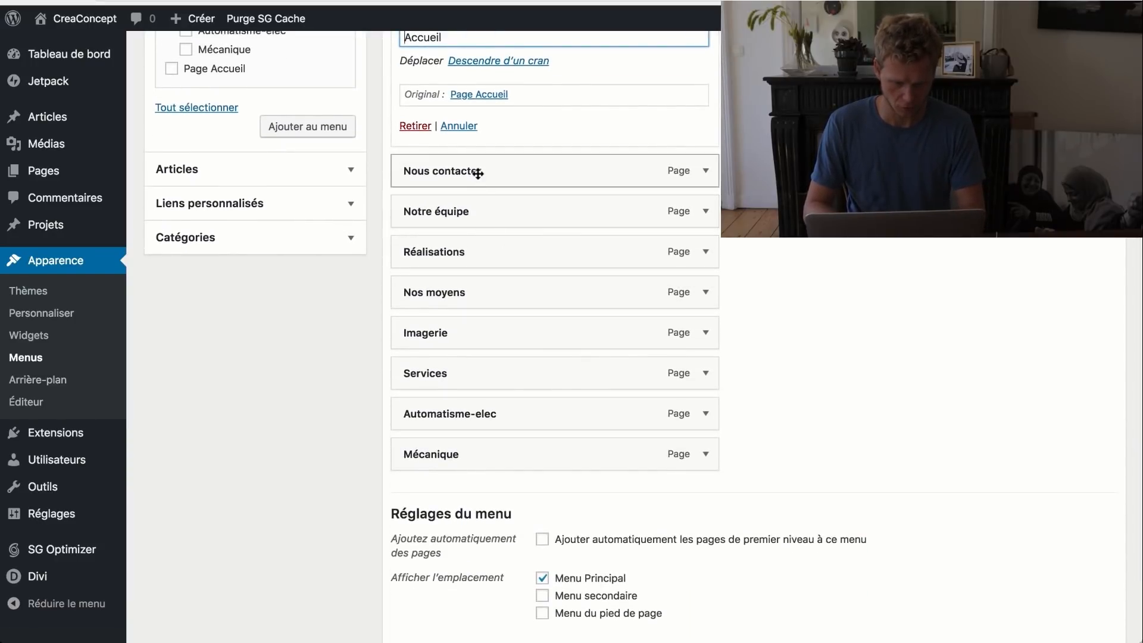
drag(479, 174, 483, 461)
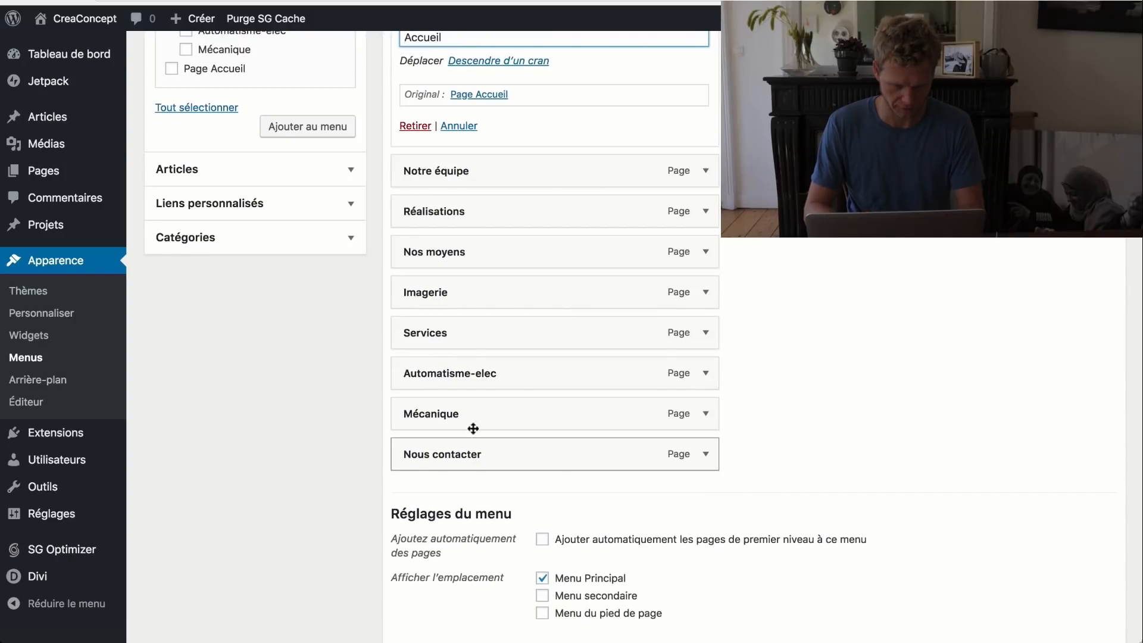
drag(473, 373, 507, 372)
drag(466, 407, 510, 407)
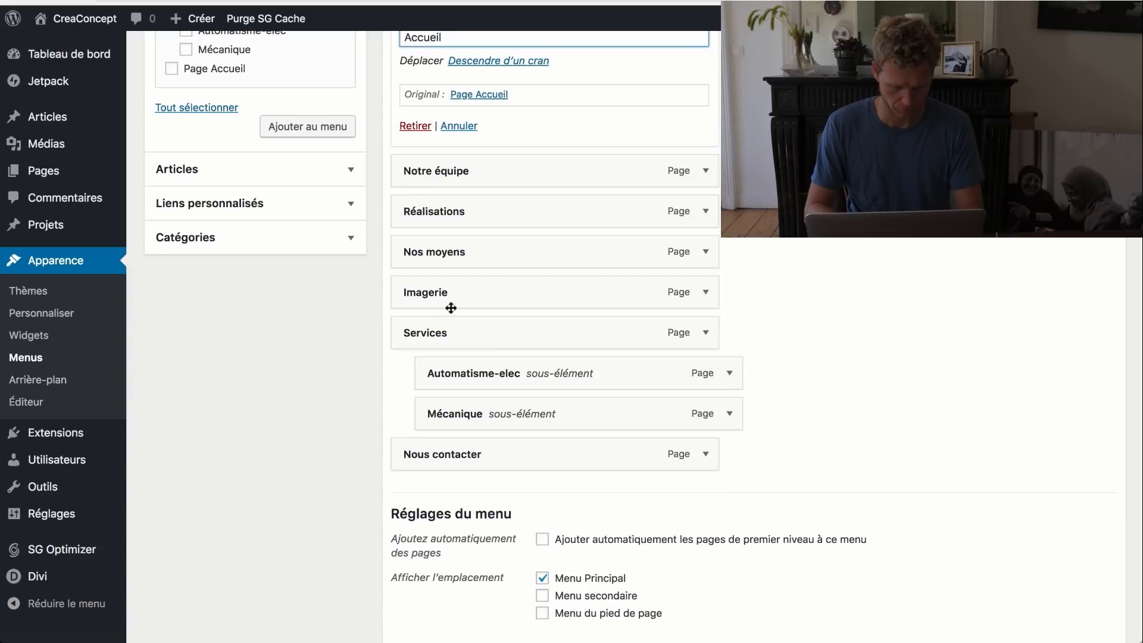
drag(450, 307, 439, 411)
scroll(475, 352, up, 2)
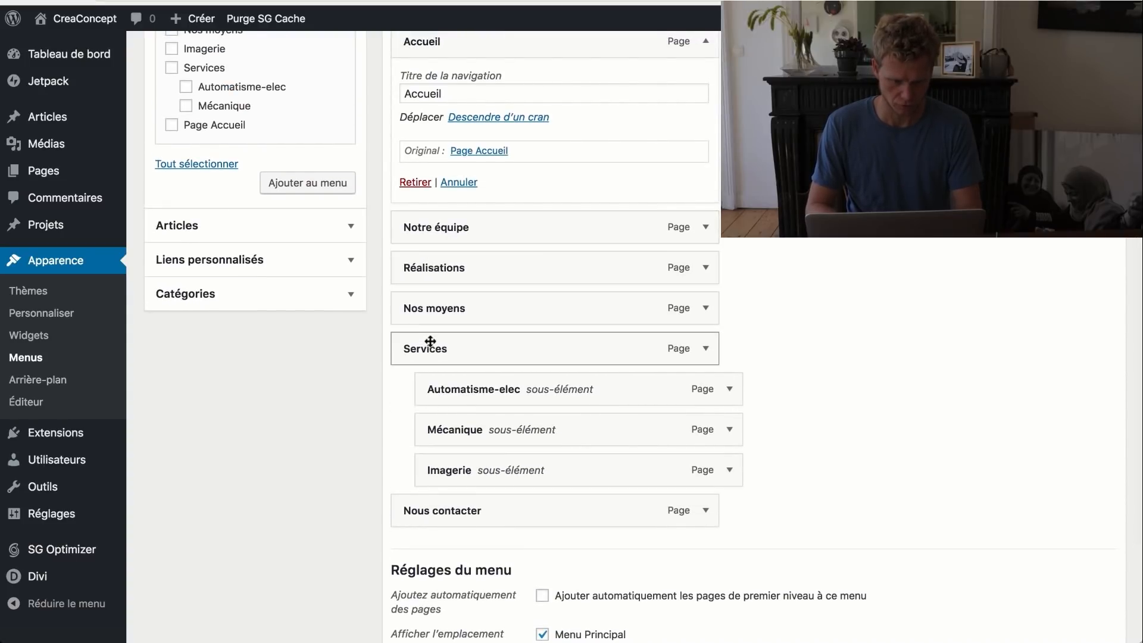
drag(430, 341, 422, 223)
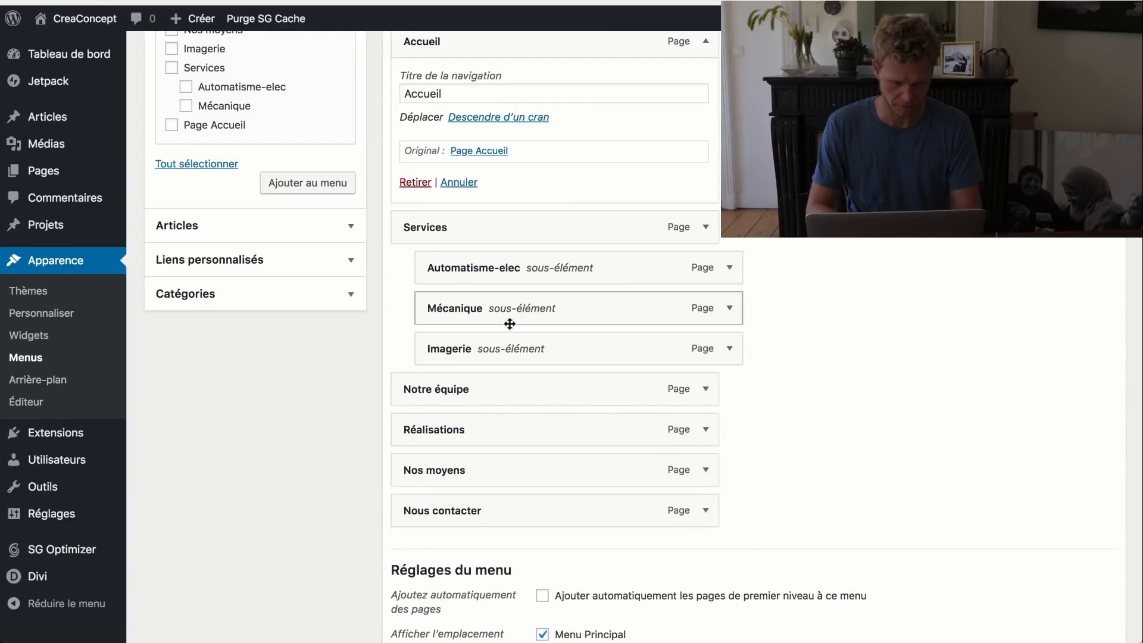
drag(482, 389, 517, 474)
scroll(857, 306, up, 5)
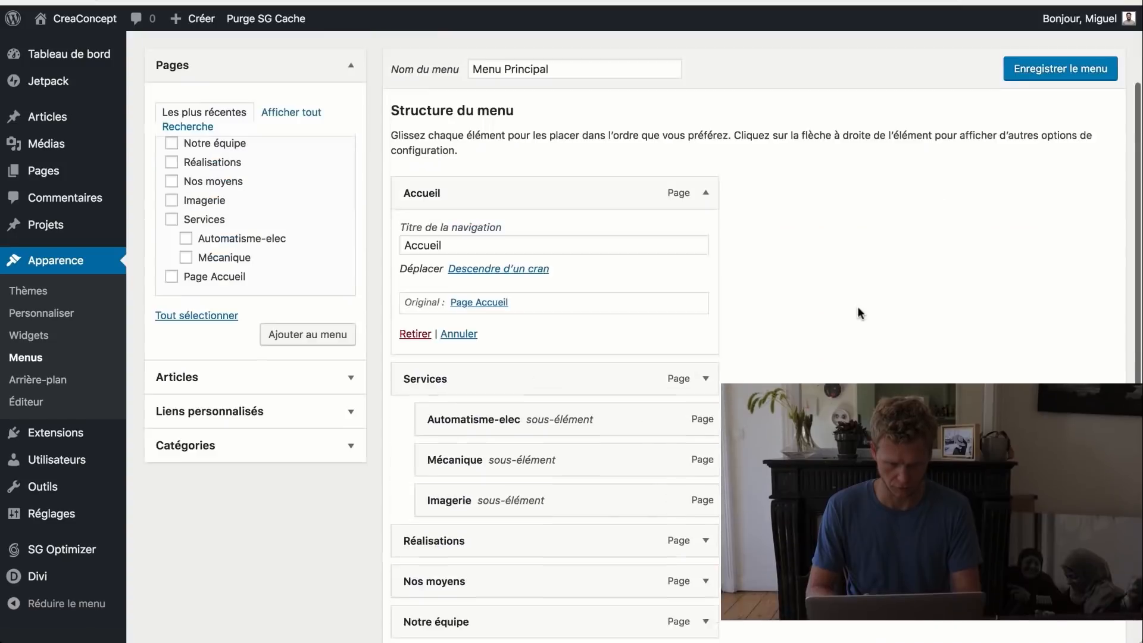
click(1033, 209)
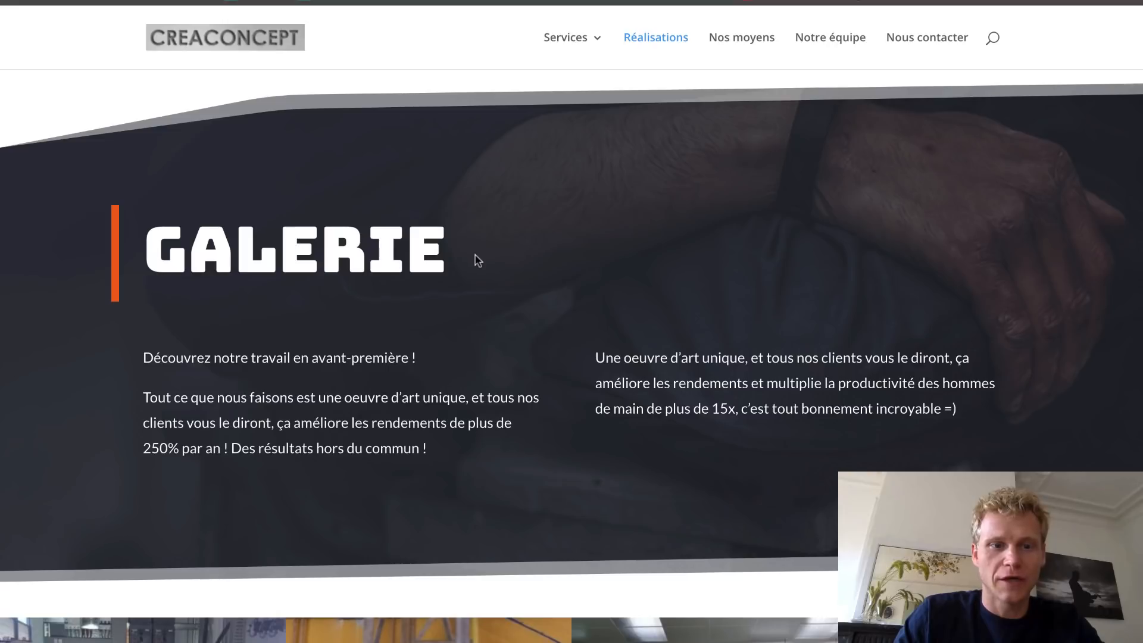
scroll(476, 260, down, 6)
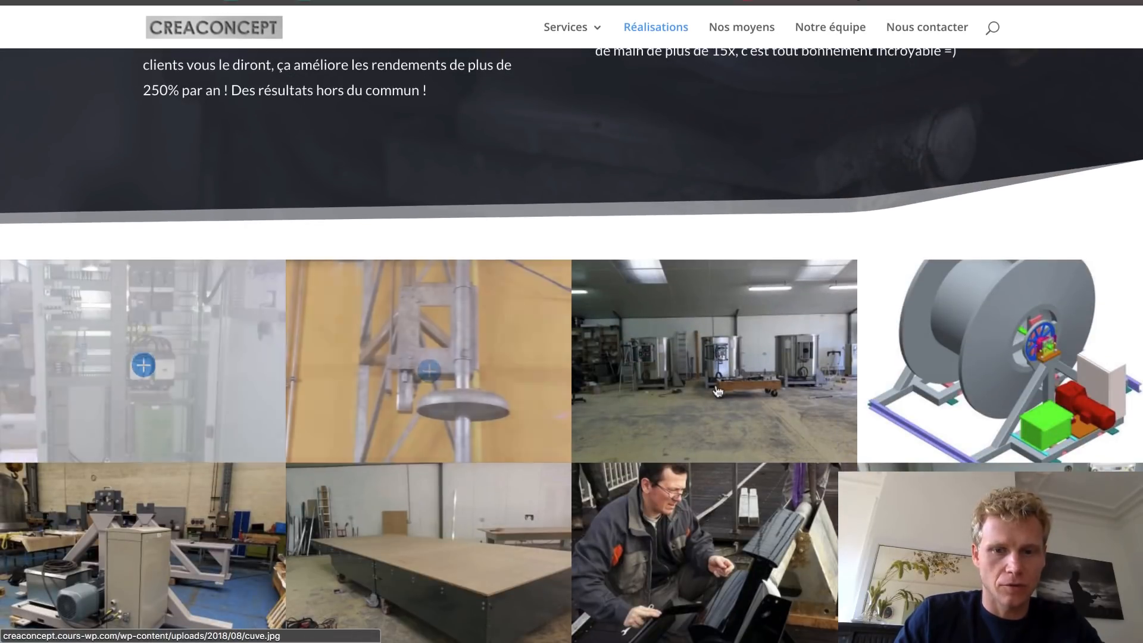
scroll(717, 391, down, 6)
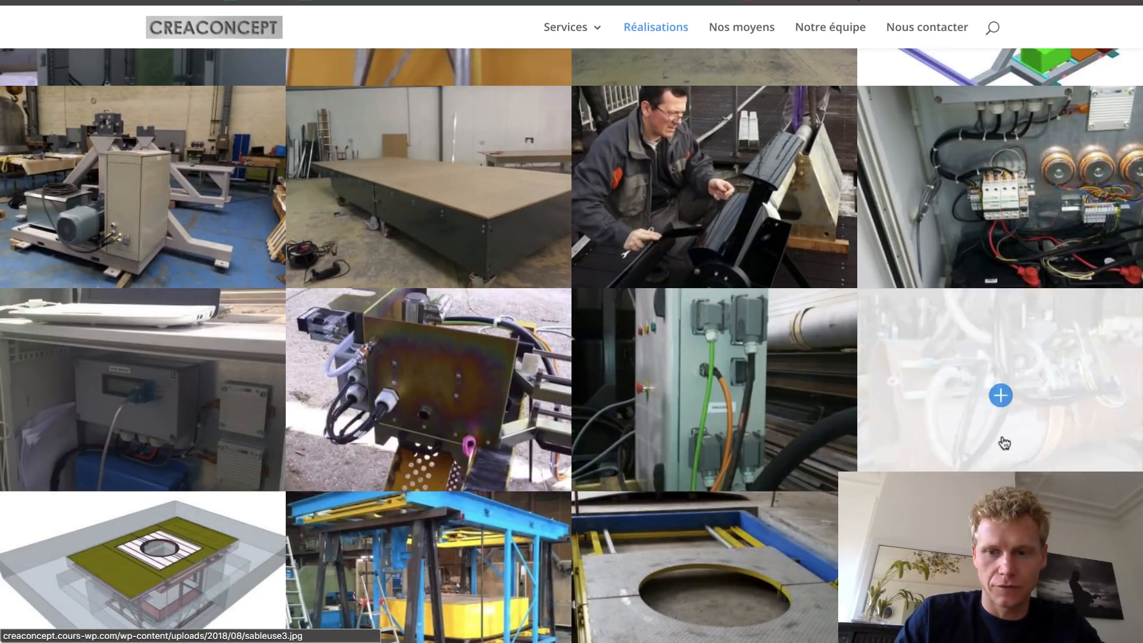
scroll(1004, 443, down, 10)
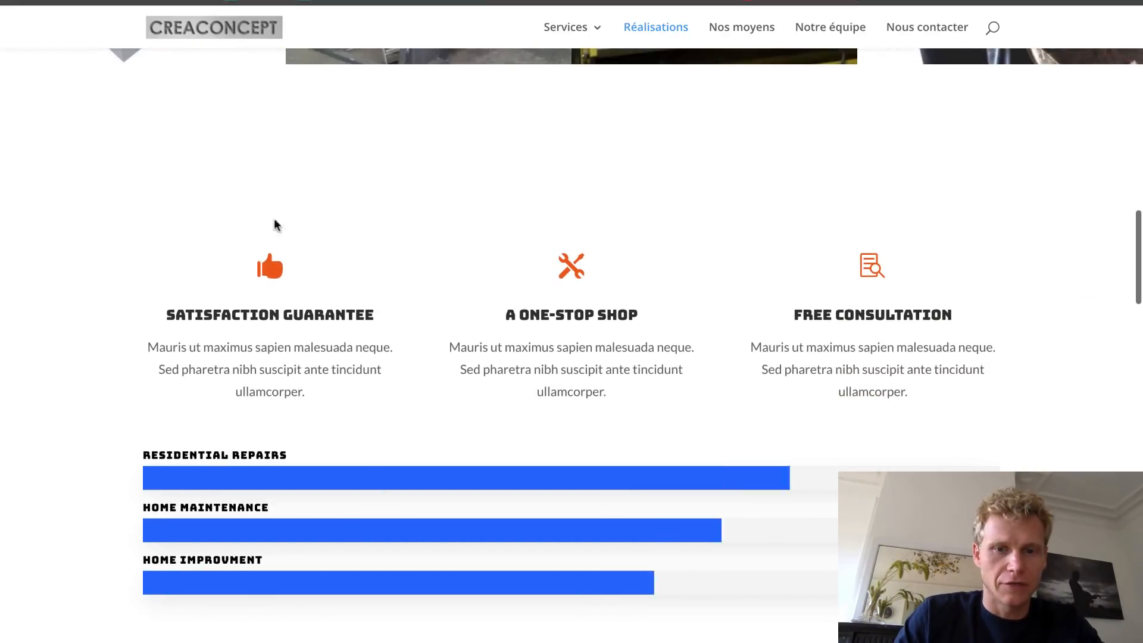
scroll(704, 255, down, 11)
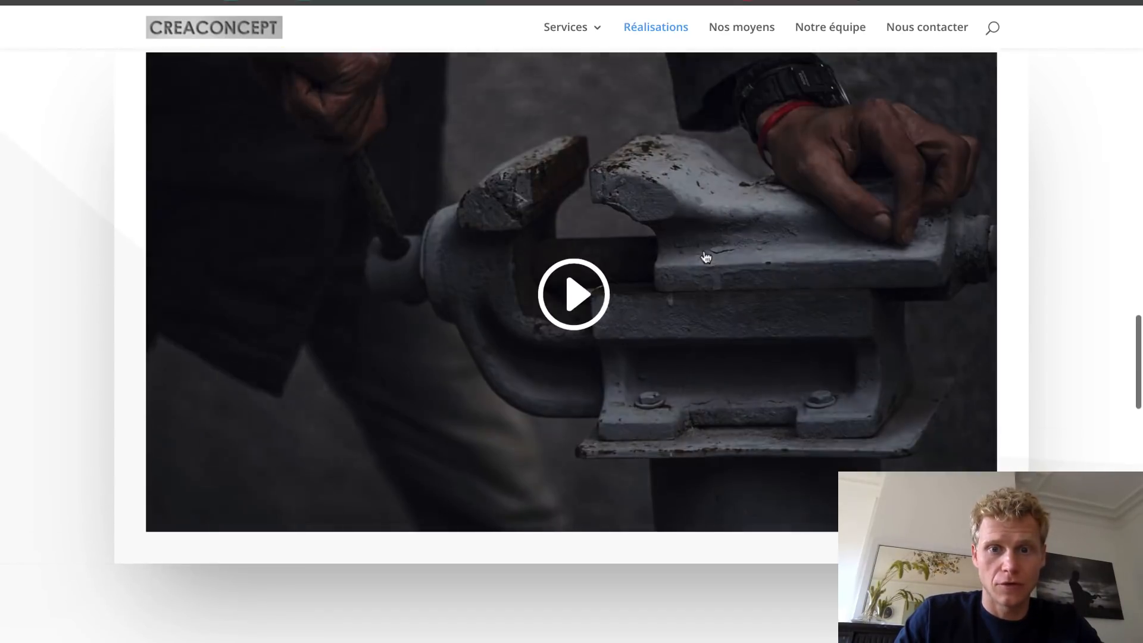
scroll(705, 256, down, 20)
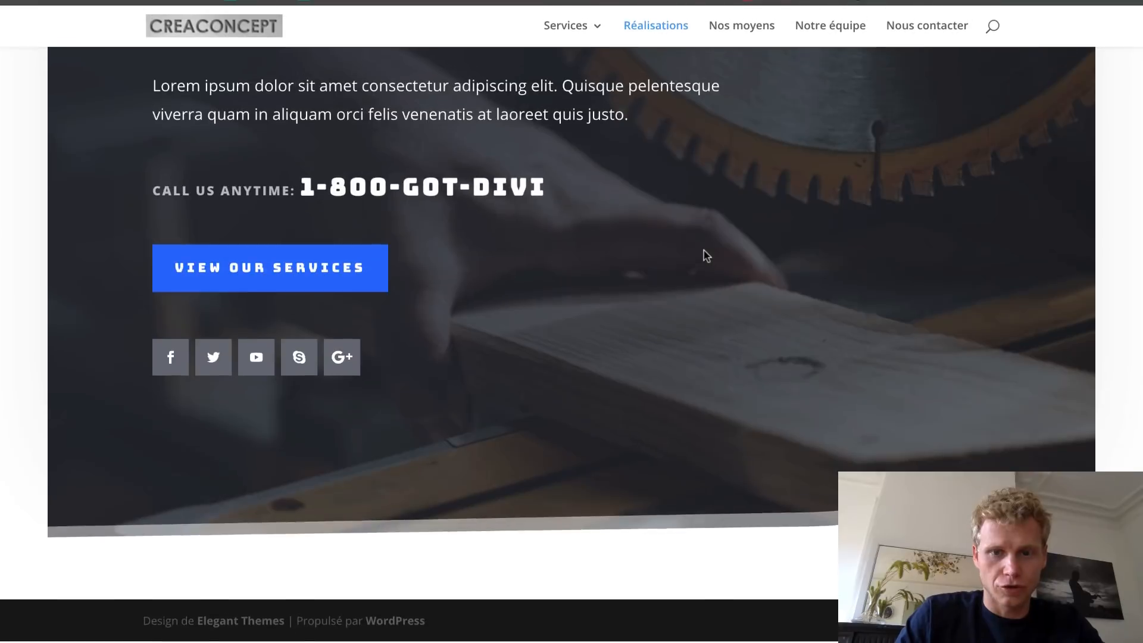
scroll(706, 256, up, 20)
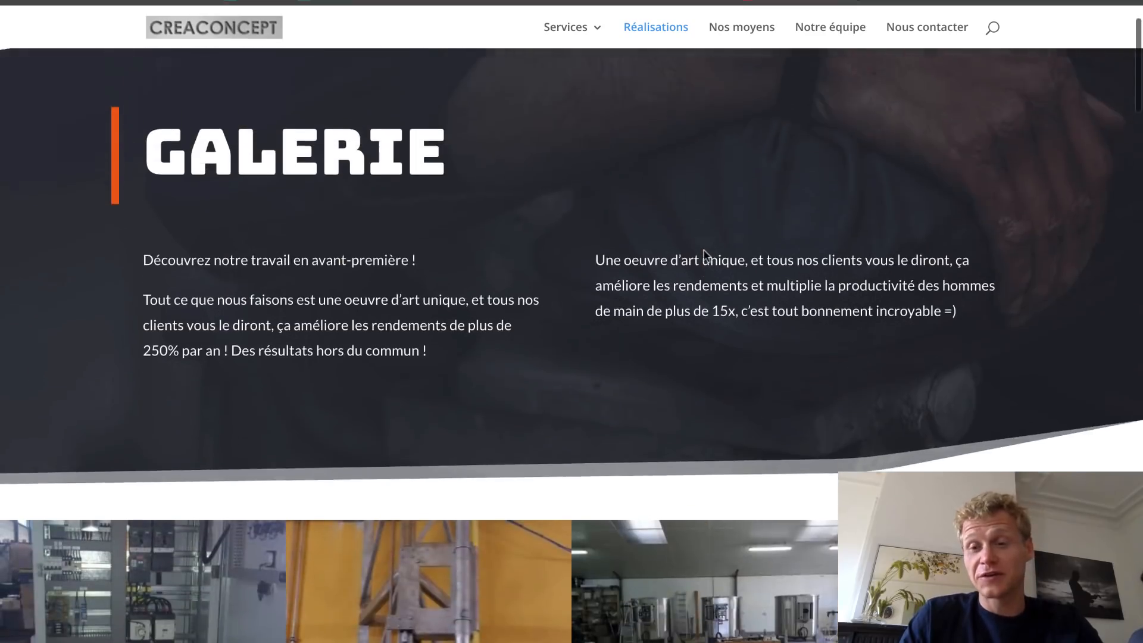
scroll(705, 256, up, 2)
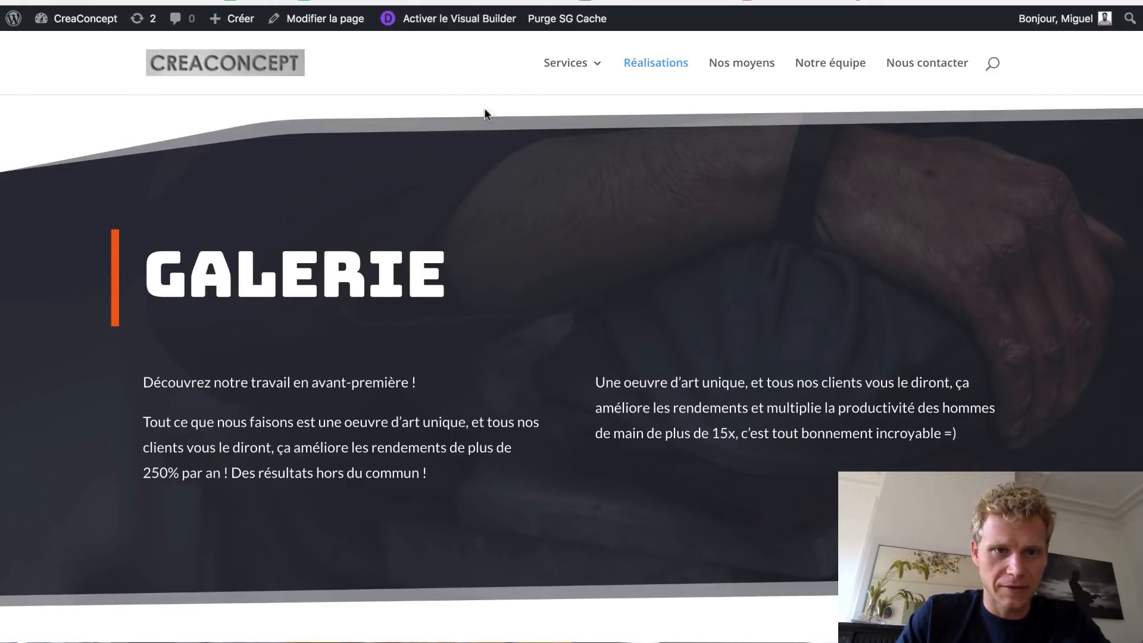
click(425, 19)
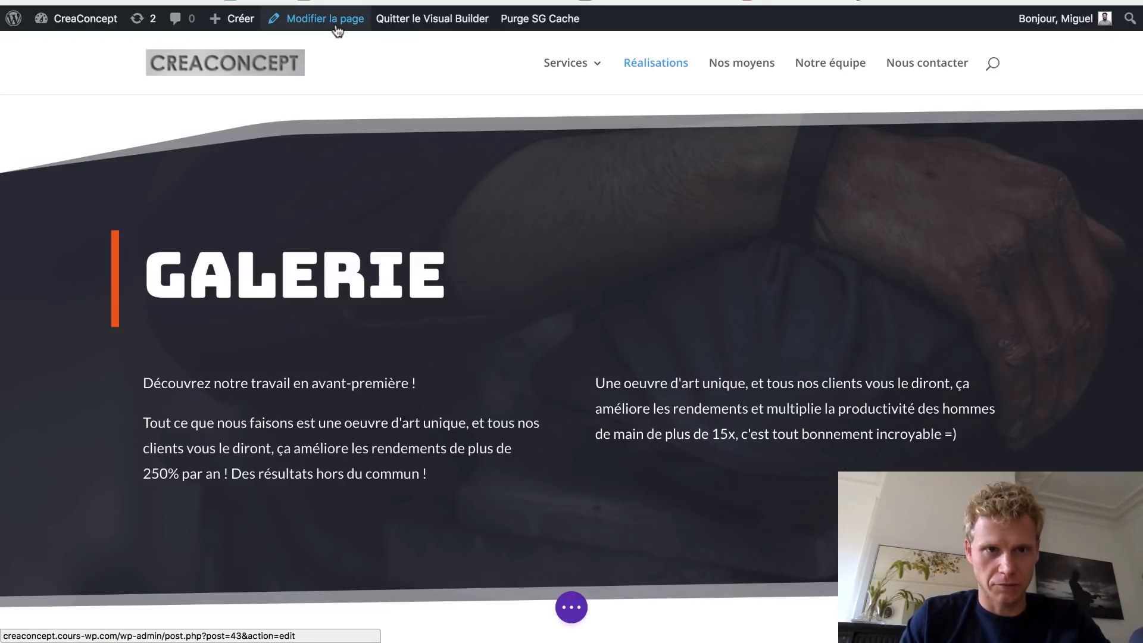
click(327, 26)
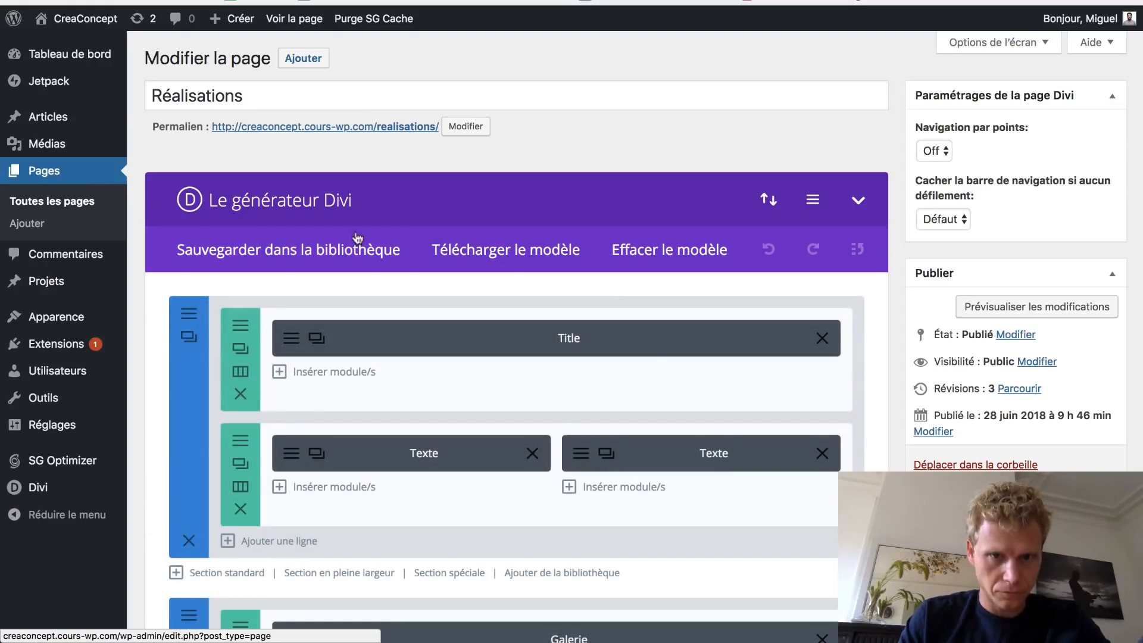
scroll(516, 458, down, 10)
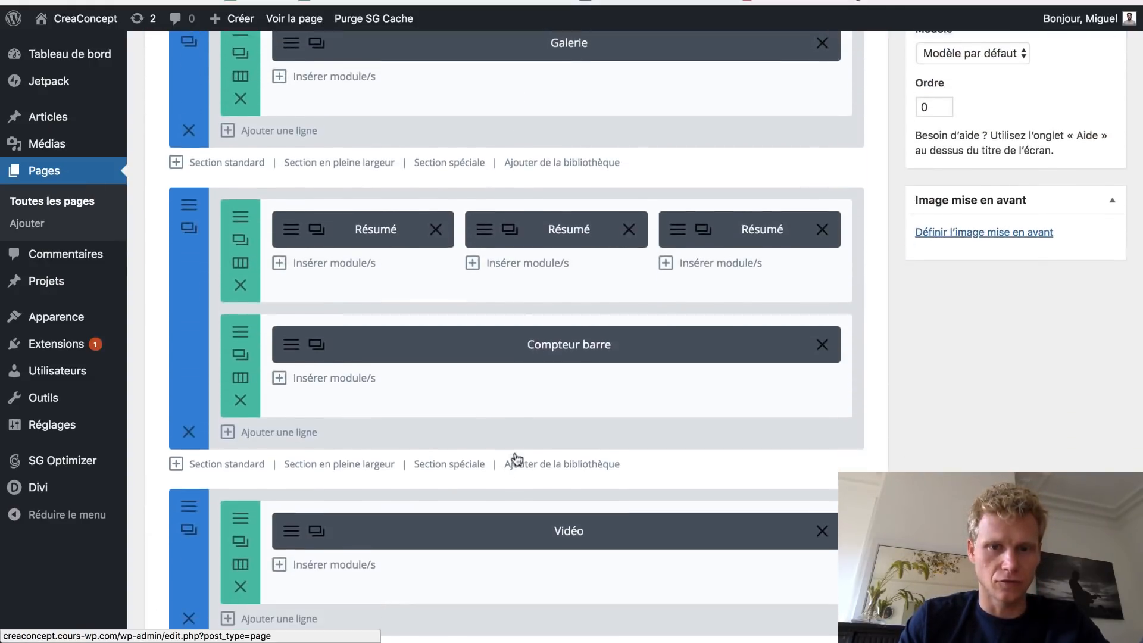
scroll(516, 459, up, 15)
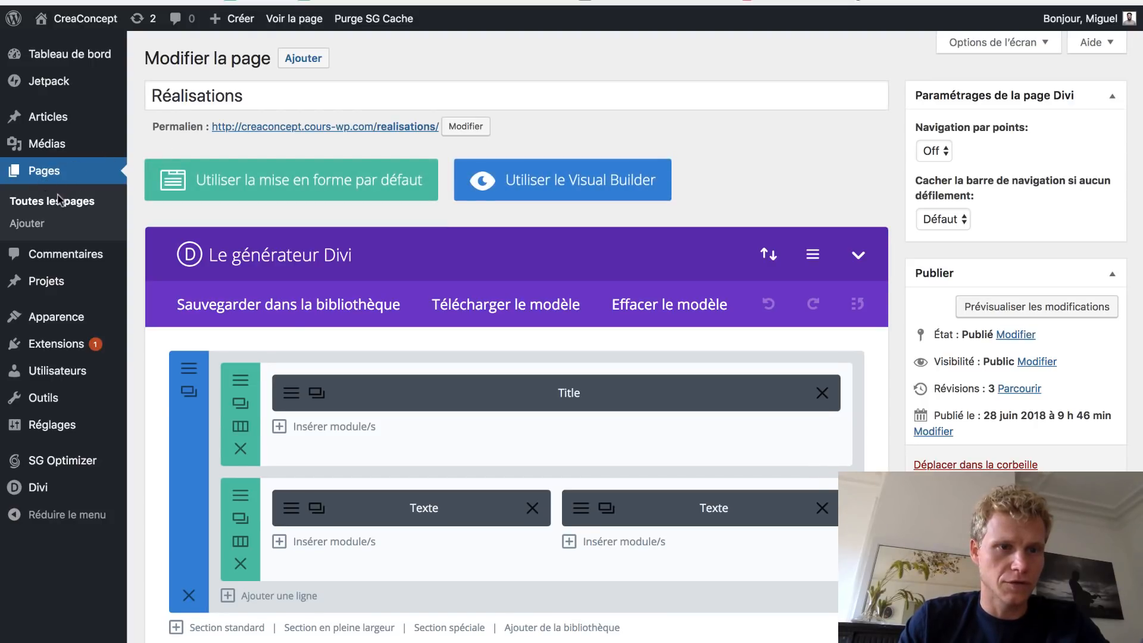
click(52, 202)
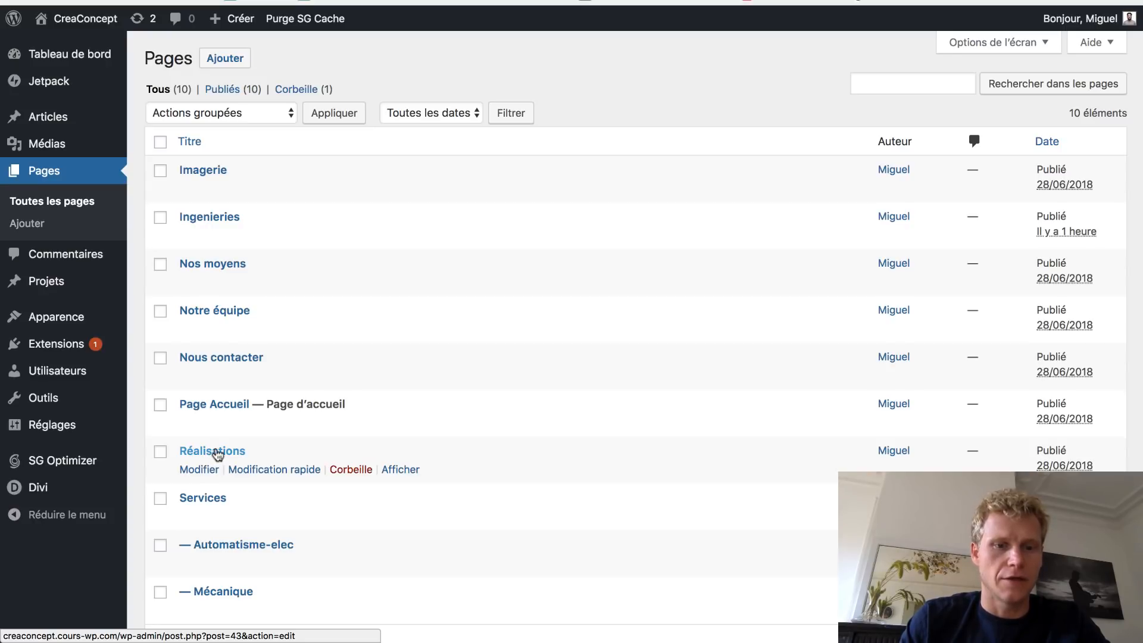
click(391, 471)
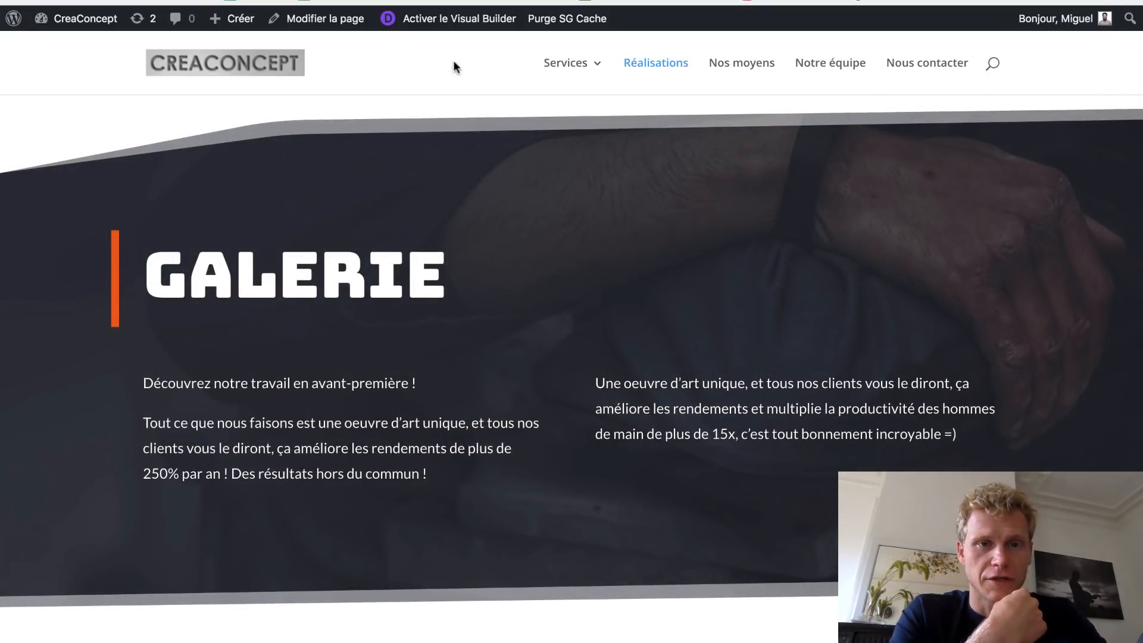
- In the Visual Builder, delete the Galerie, gallery, features, video, team and call-to-action sections
click(441, 30)
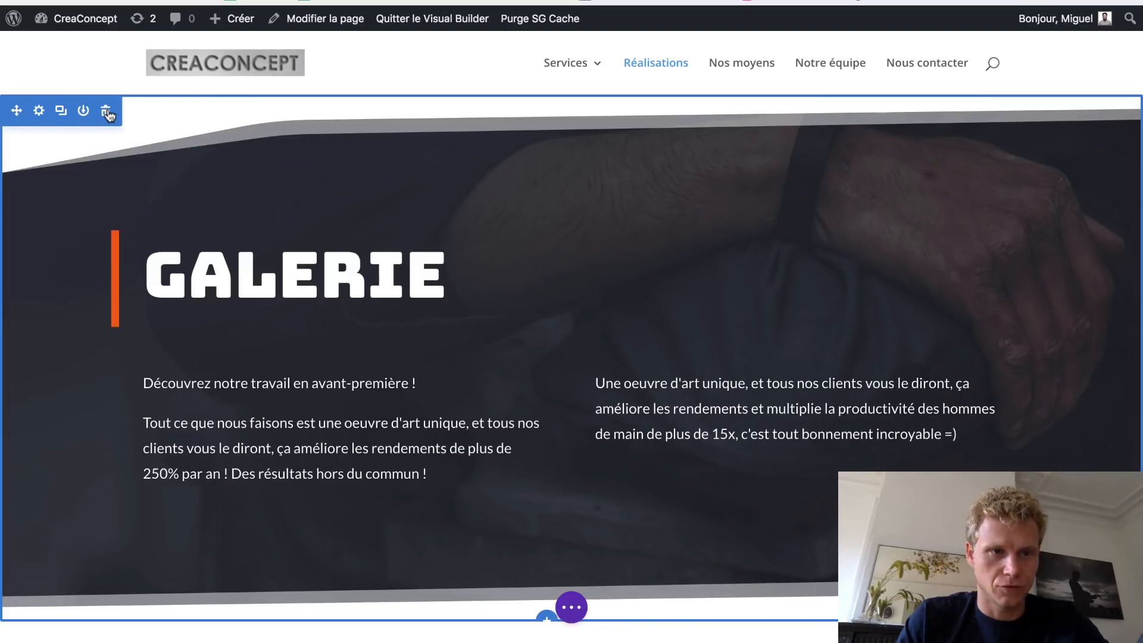
click(107, 111)
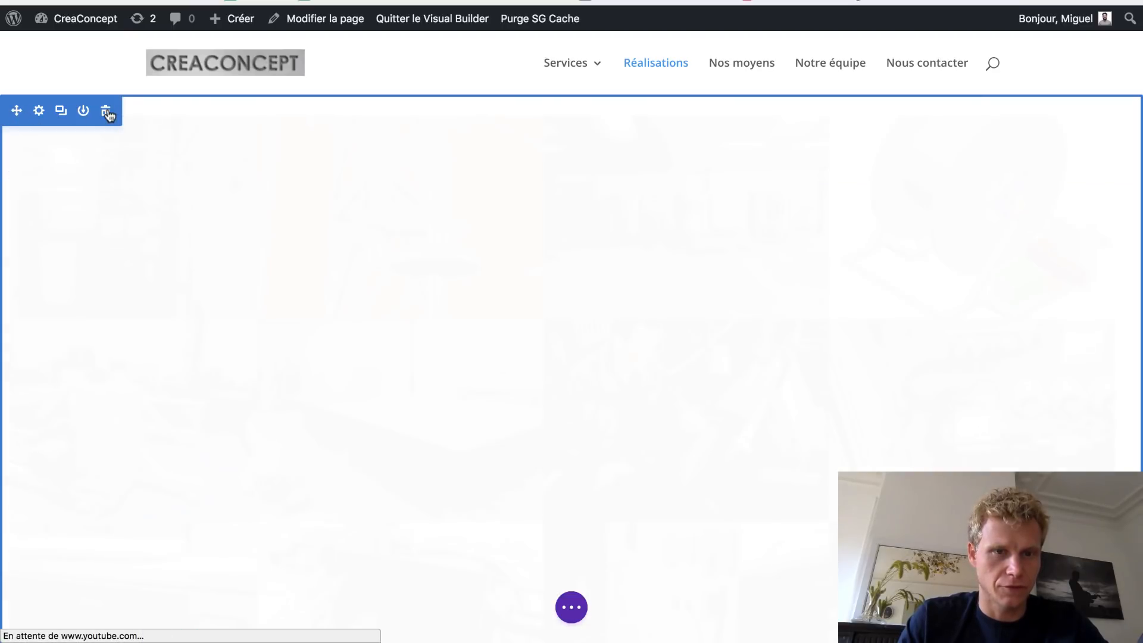
click(107, 113)
click(107, 115)
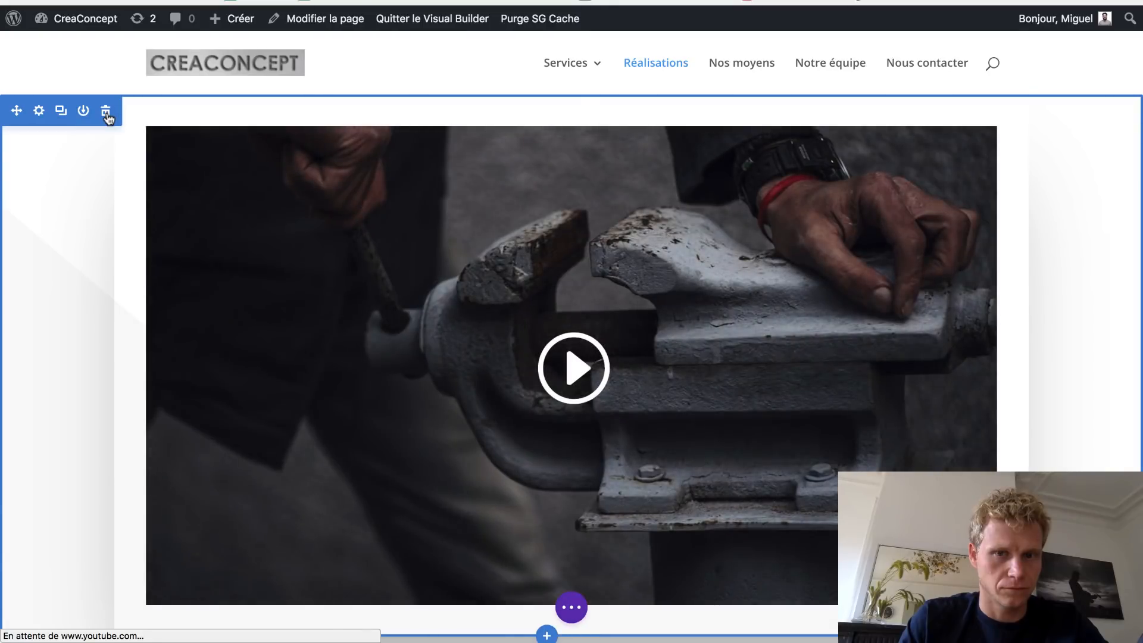
click(107, 114)
click(106, 114)
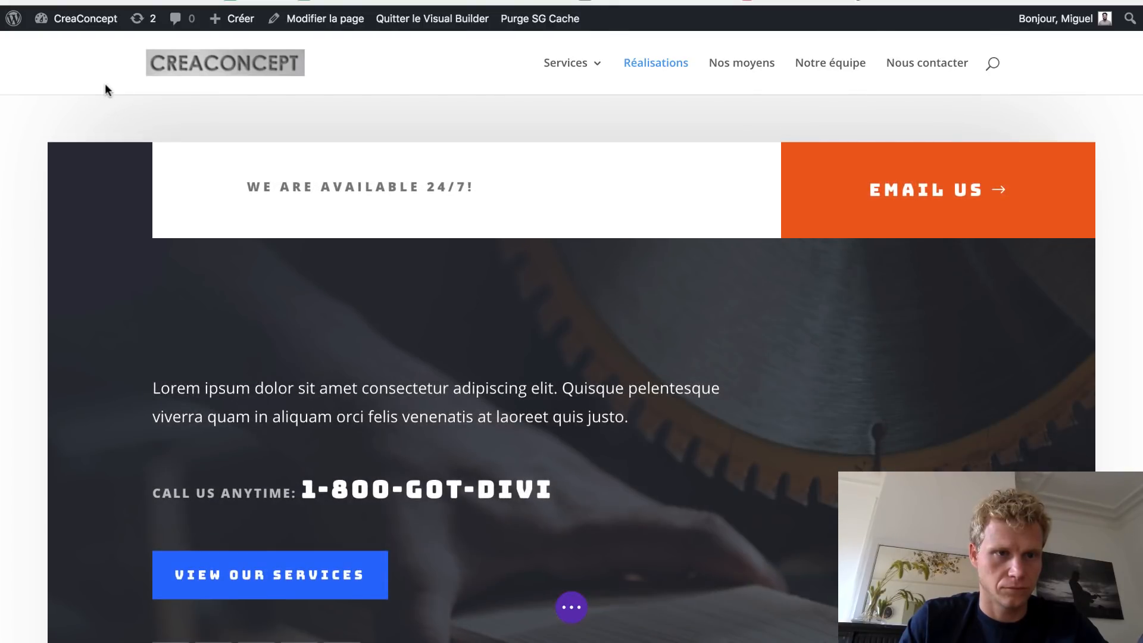
mouse_move(106, 160)
click(146, 161)
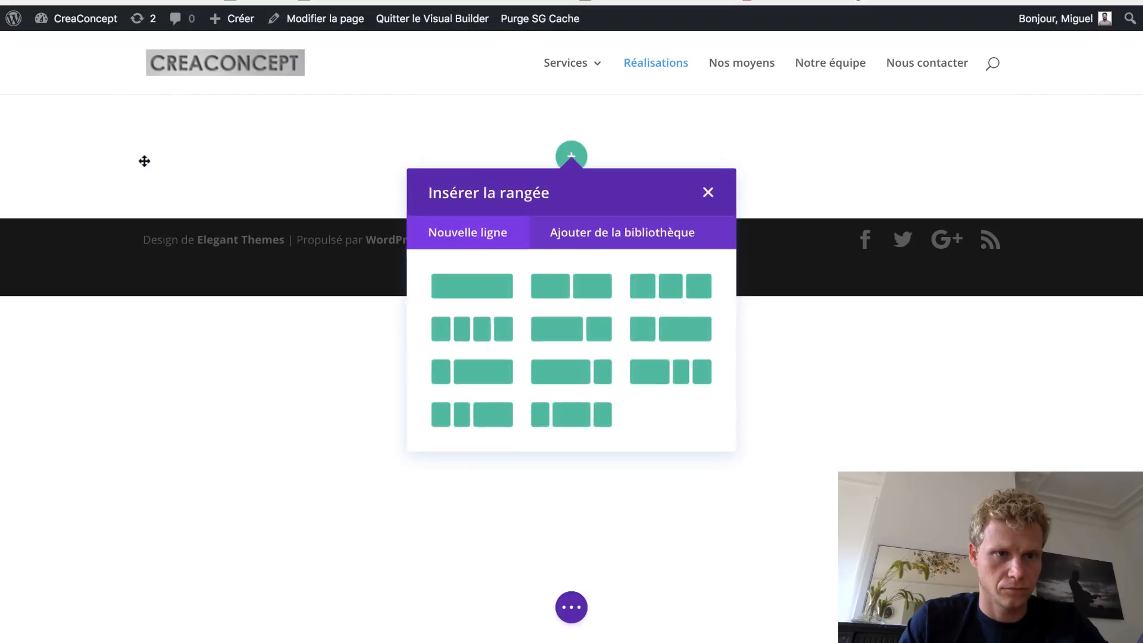
click(703, 193)
mouse_move(403, 127)
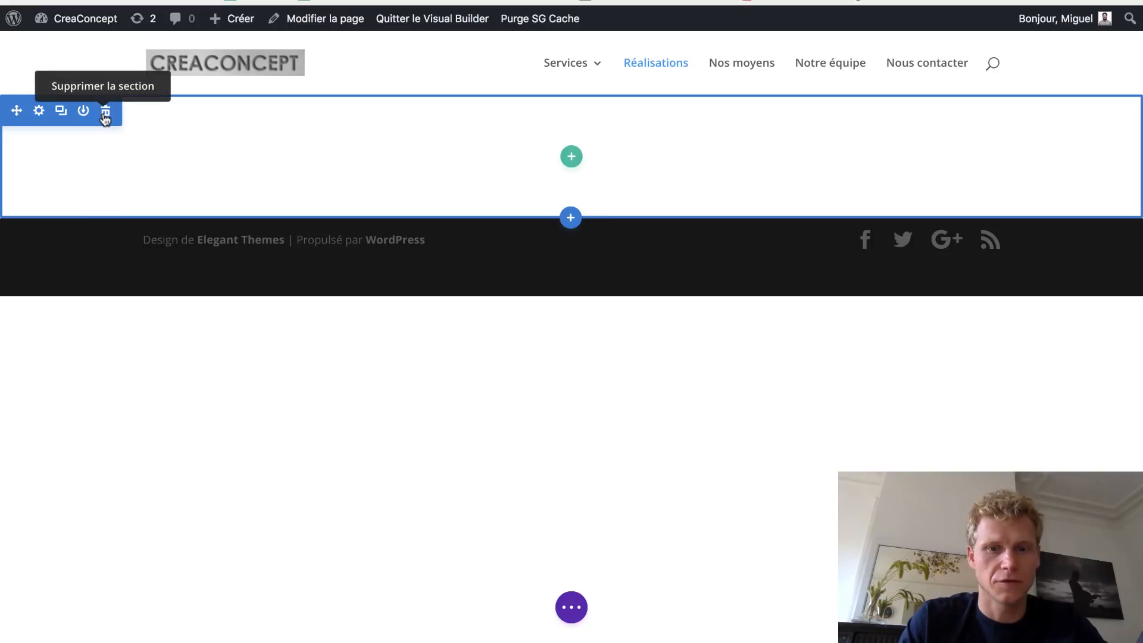
click(572, 607)
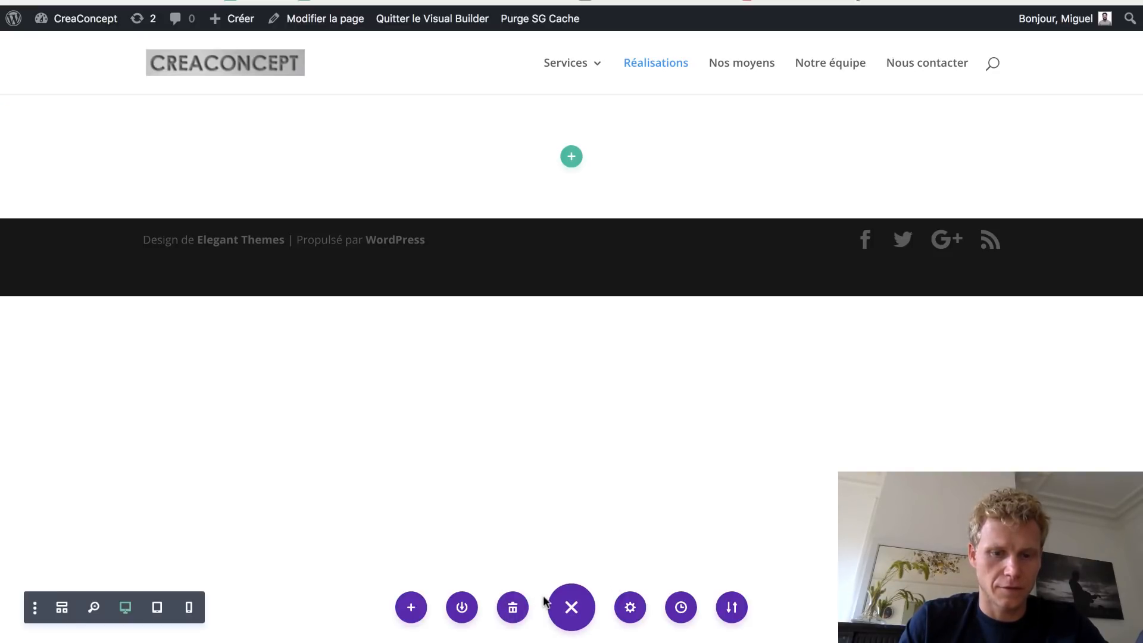
- Load the Handyman pack's About Page premade layout from the Divi library
click(410, 608)
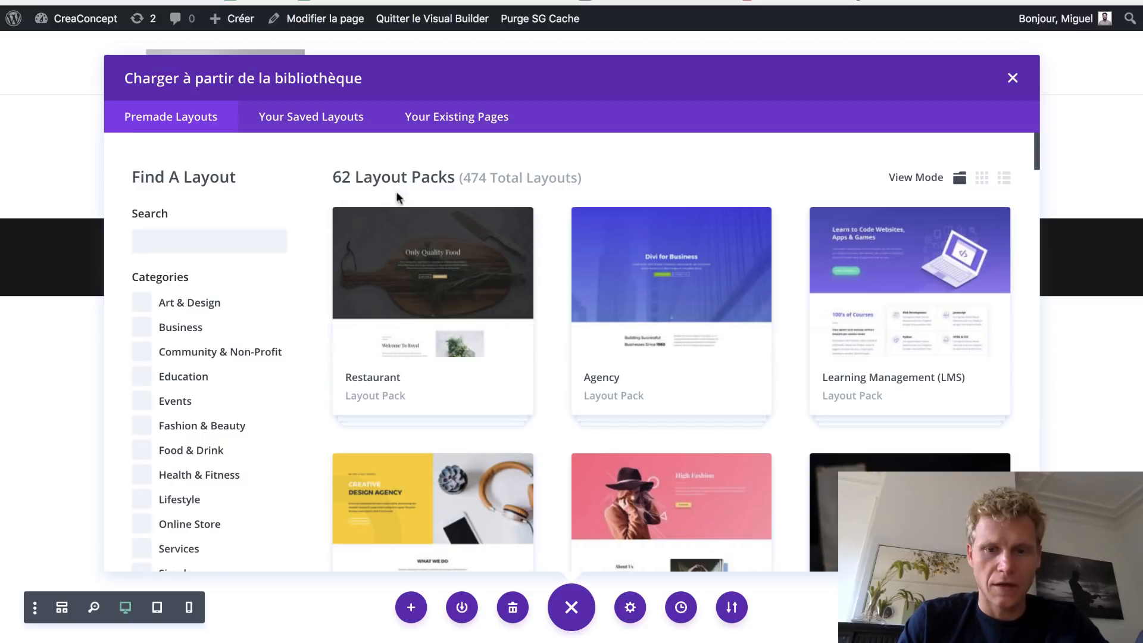
scroll(668, 313, down, 10)
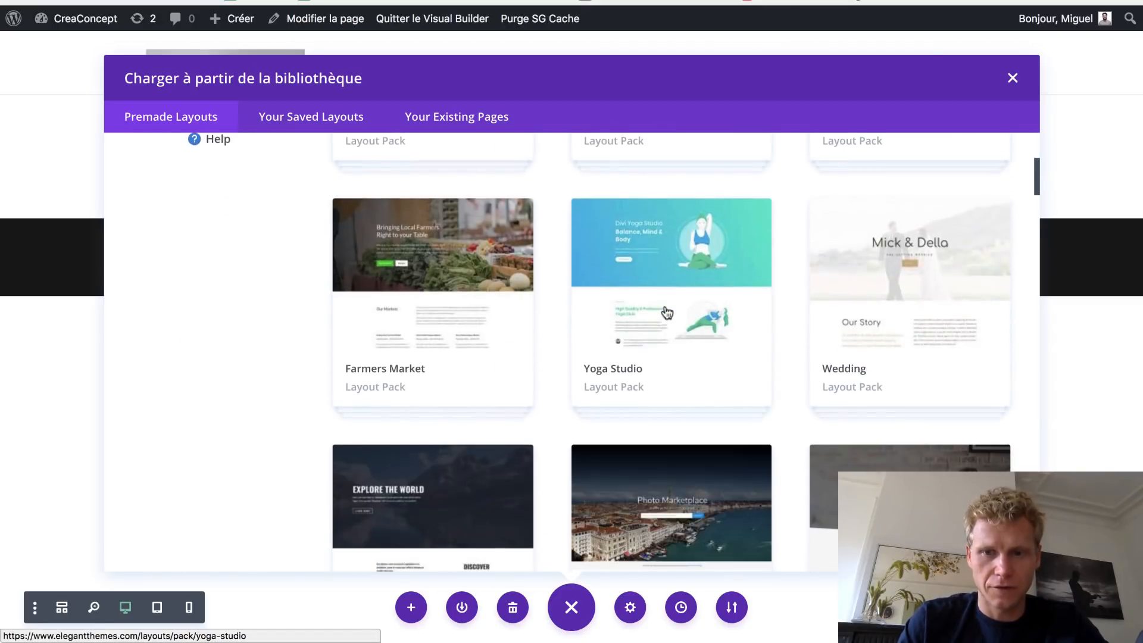
scroll(667, 313, down, 15)
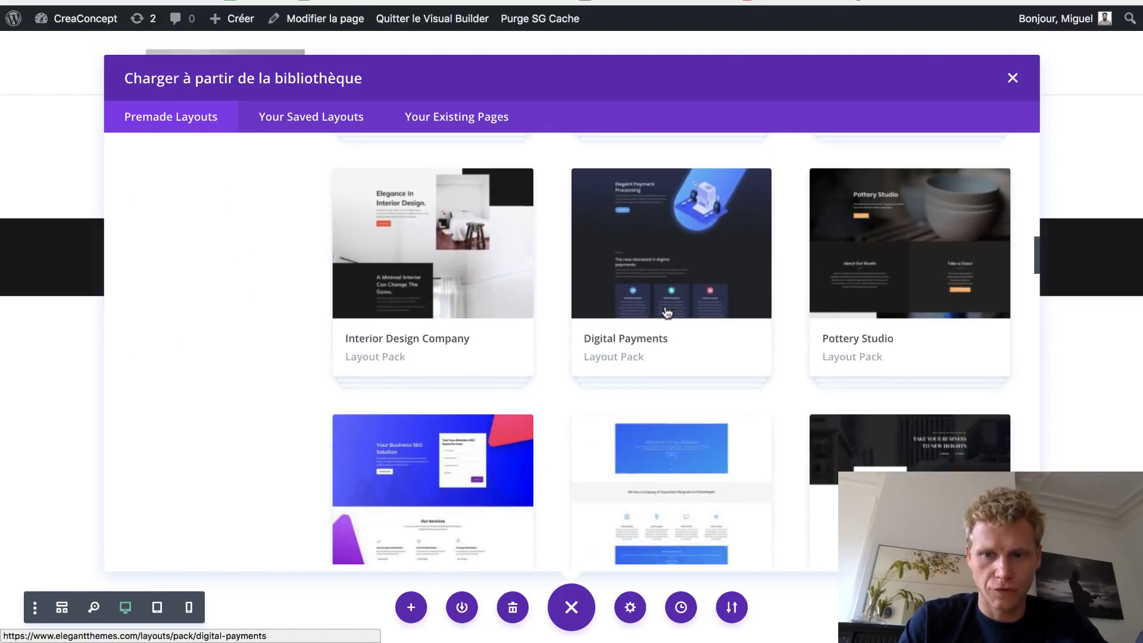
scroll(667, 313, down, 12)
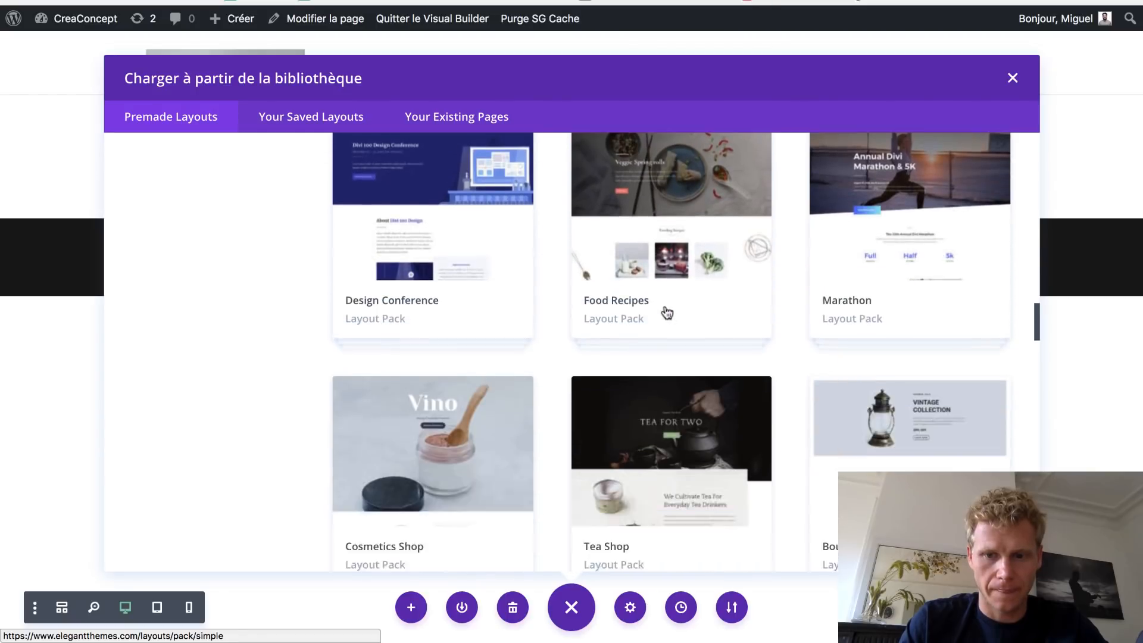
scroll(667, 313, down, 8)
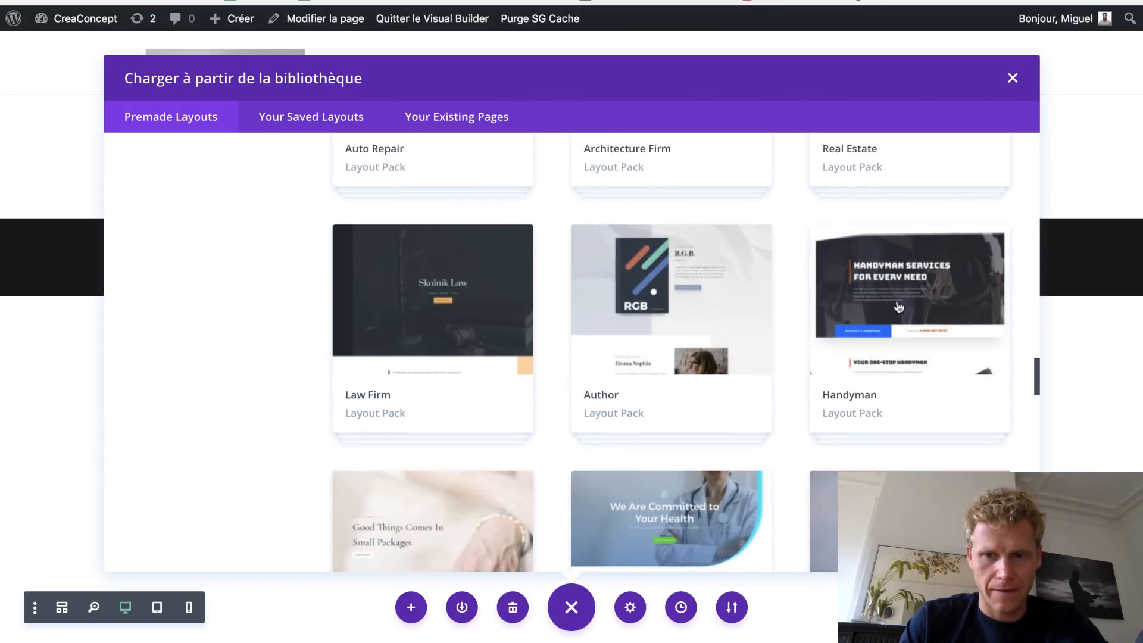
click(900, 284)
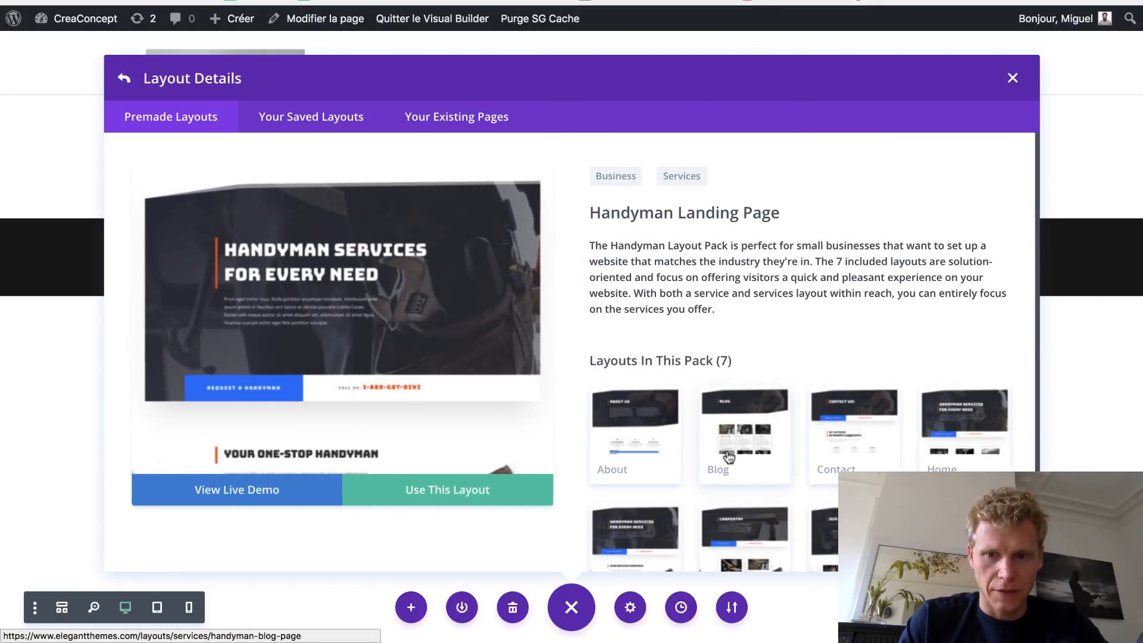
scroll(832, 388, down, 2)
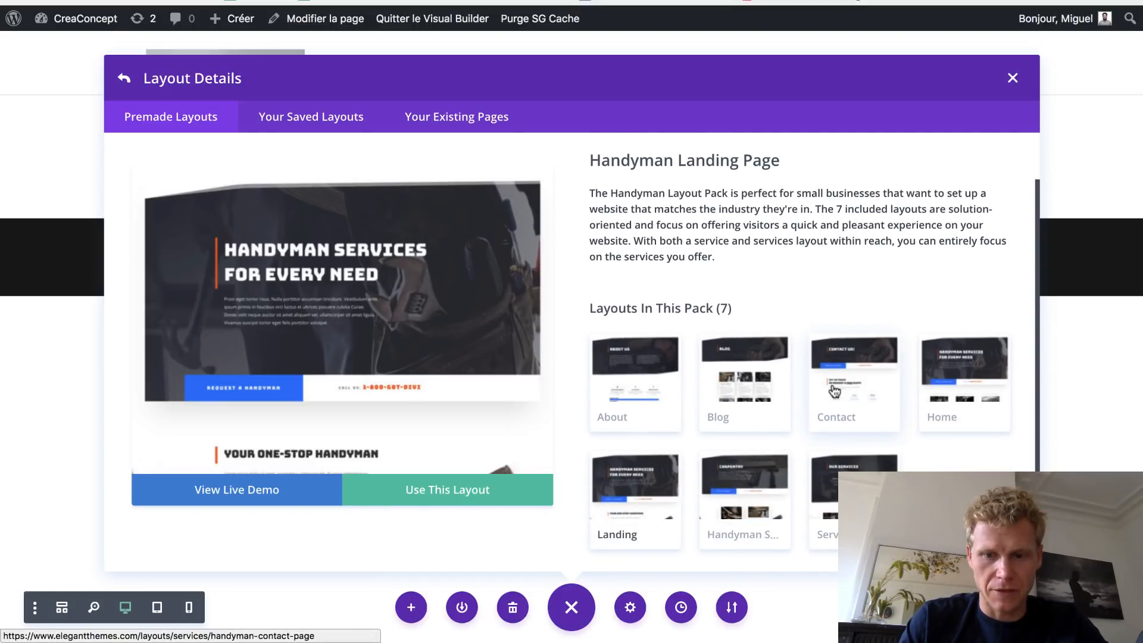
click(652, 398)
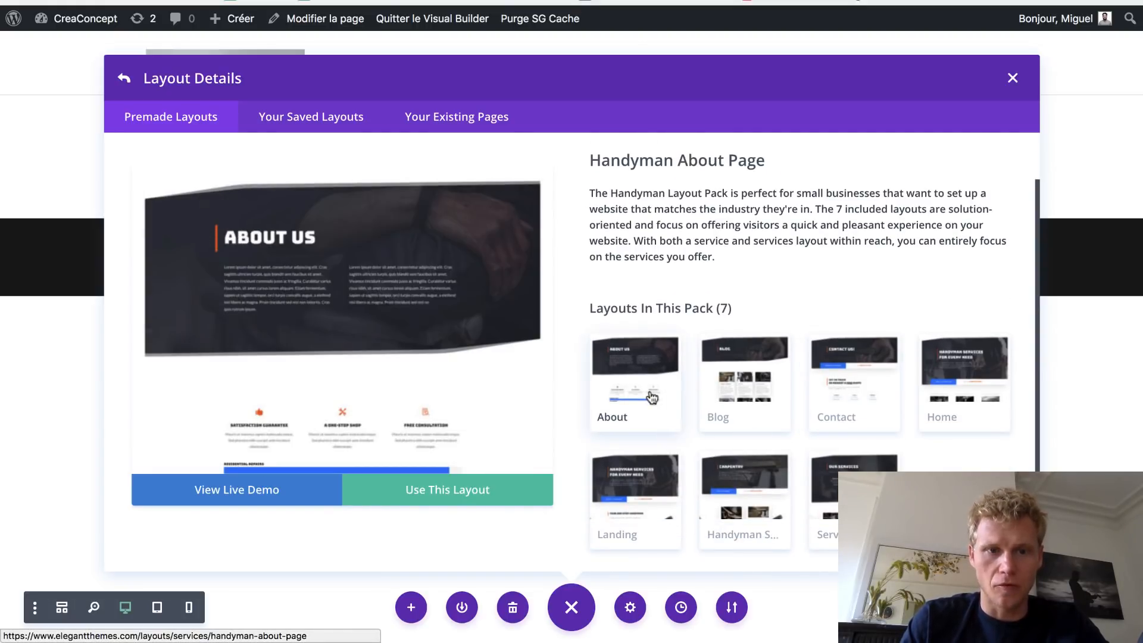
scroll(469, 375, down, 15)
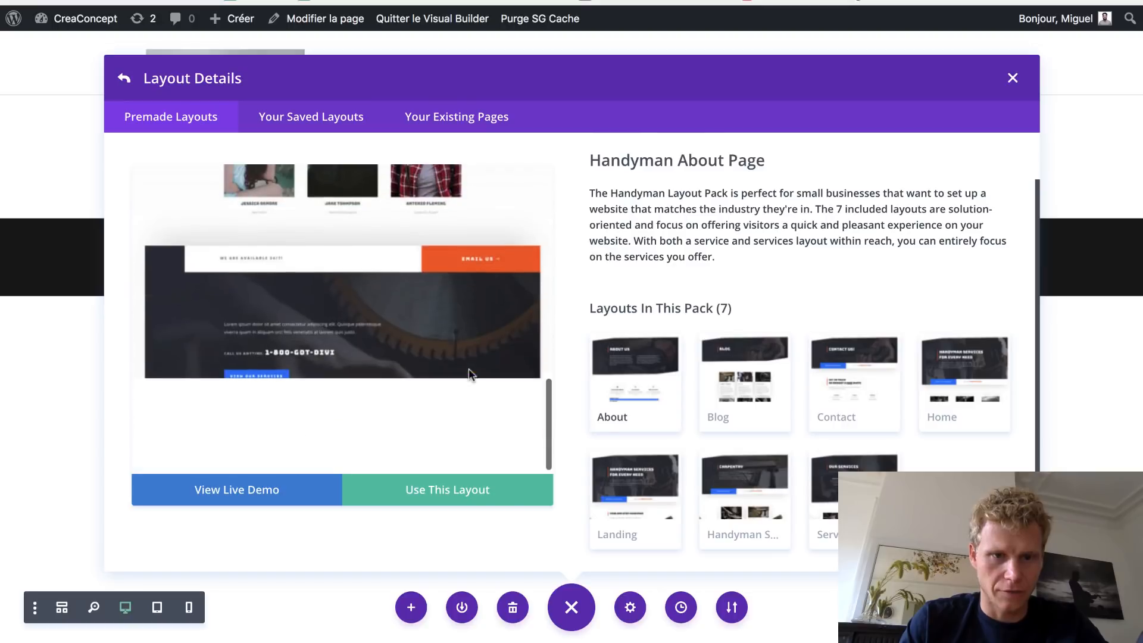
scroll(469, 375, up, 15)
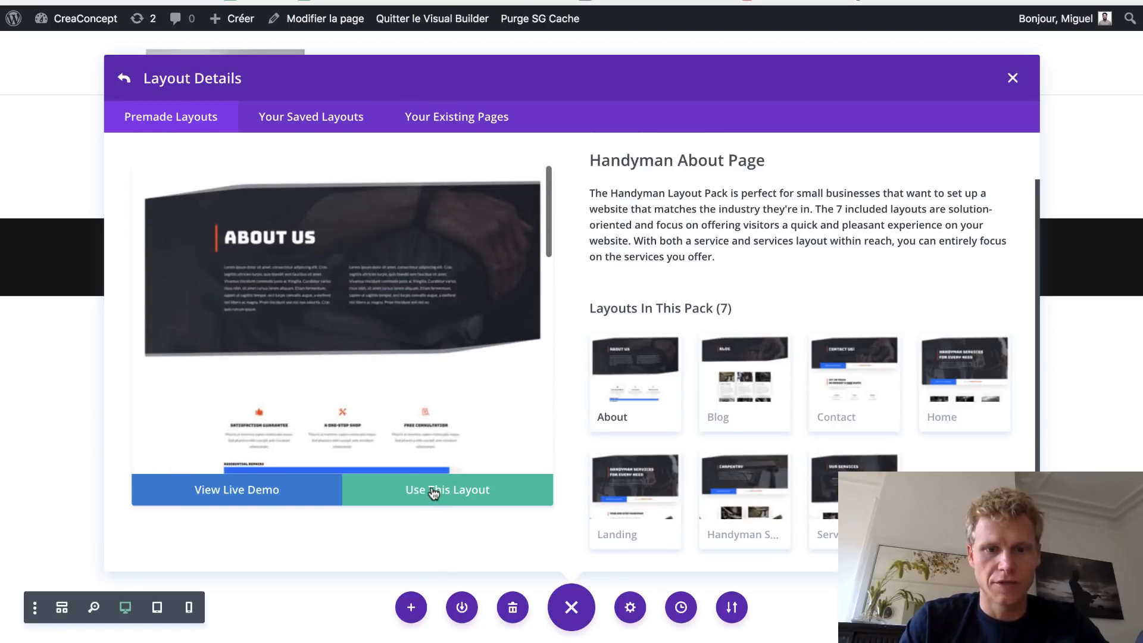
click(433, 494)
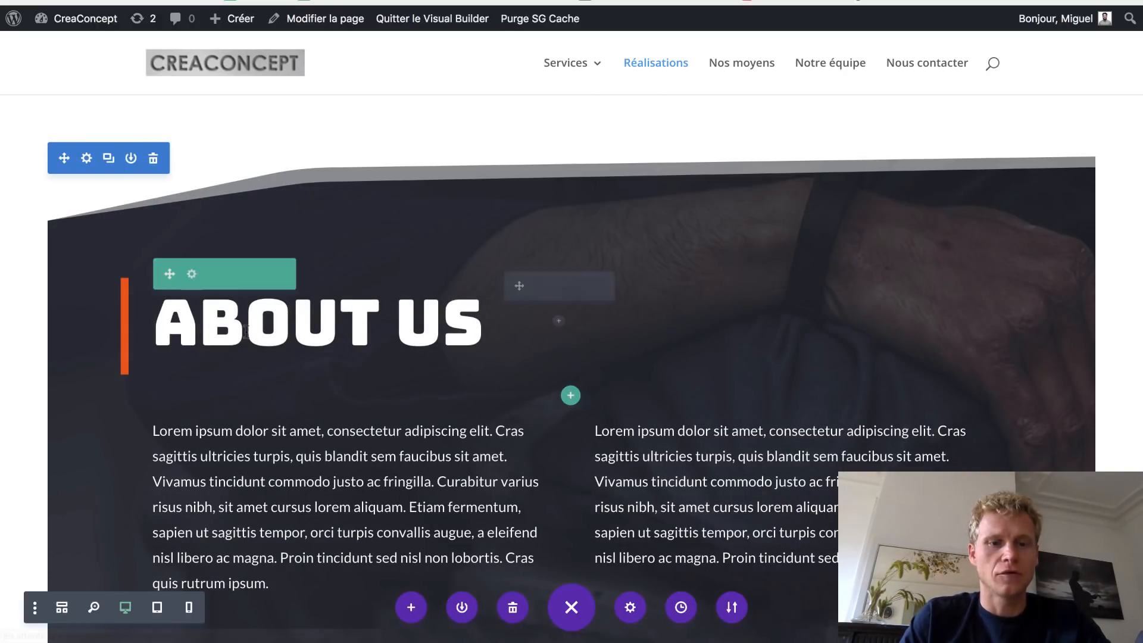
- Replace the ABOUT US banner heading with 'Réalisations'
scroll(246, 333, down, 4)
scroll(246, 333, up, 3)
scroll(246, 333, up, 1)
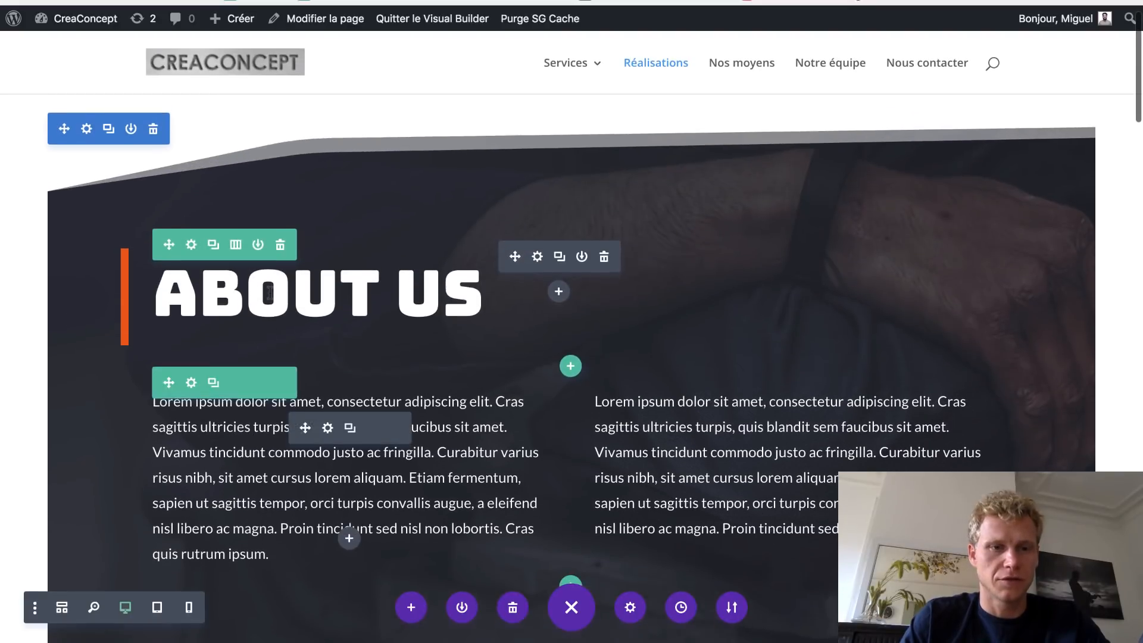
triple_click(269, 292)
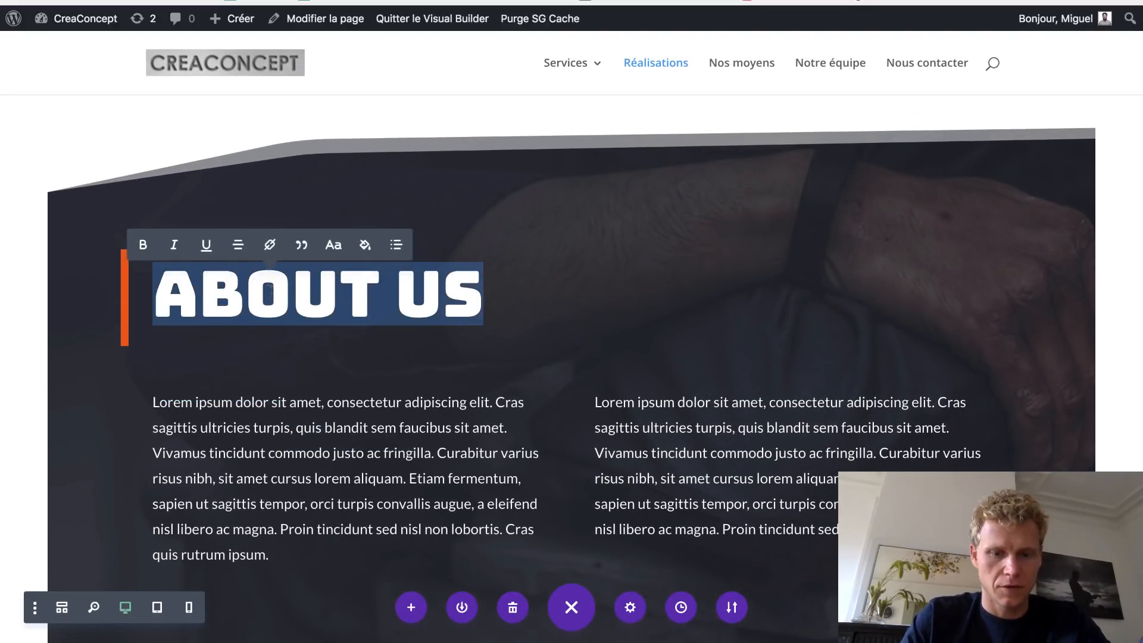
text(Réalisation)
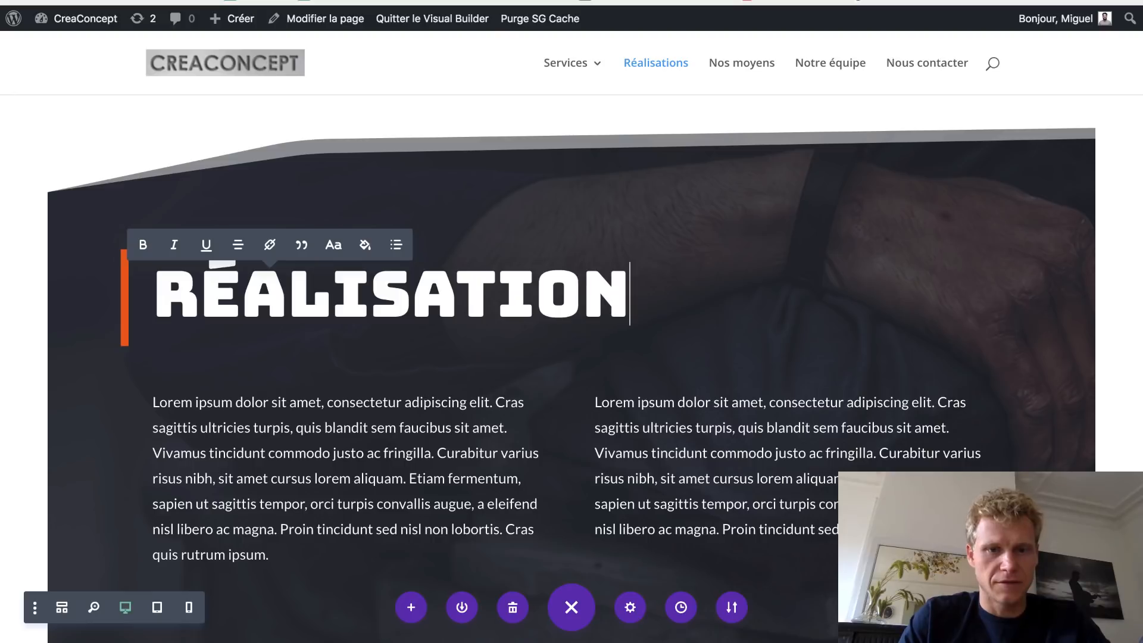
text(s)
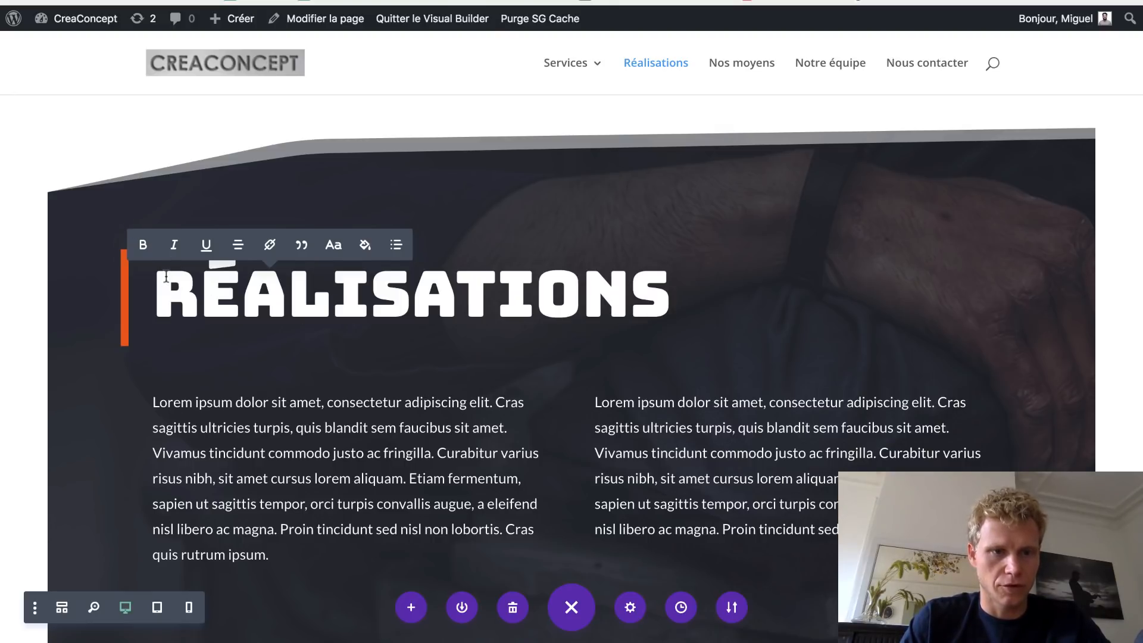
- Clear the header section's 60px margins in its Style spacing settings
scroll(166, 277, up, 1)
mouse_move(85, 158)
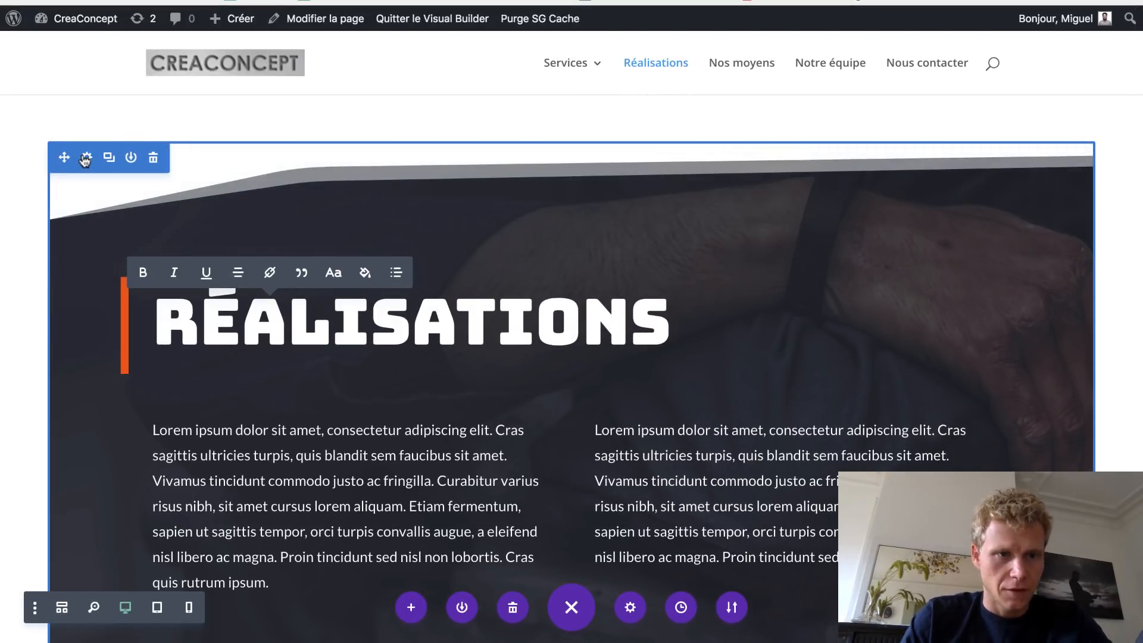
click(85, 158)
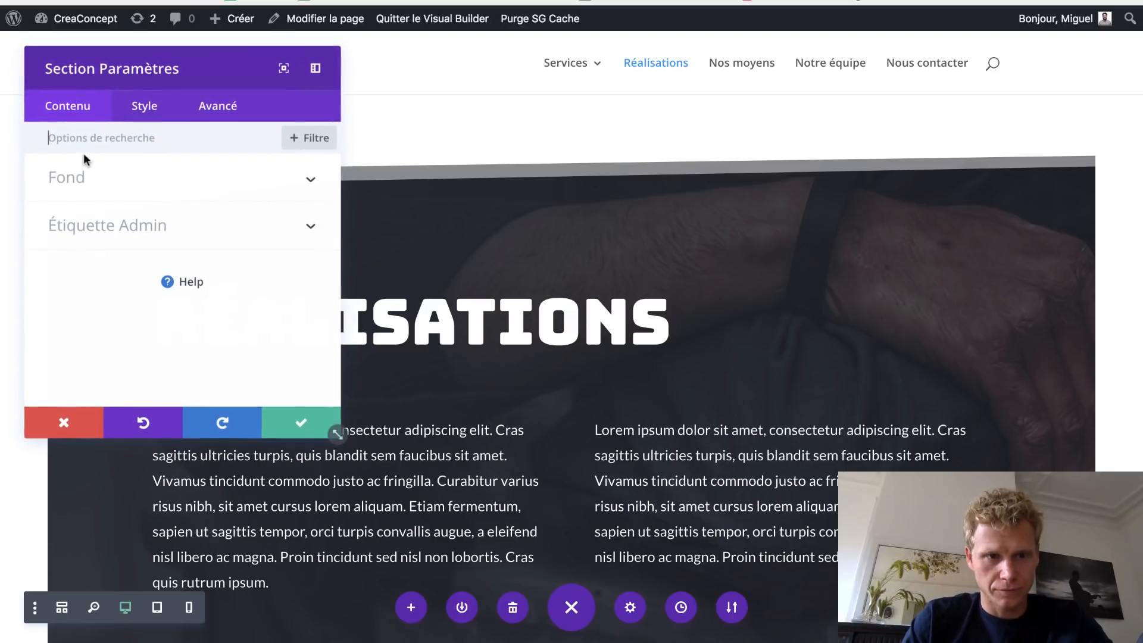
click(144, 118)
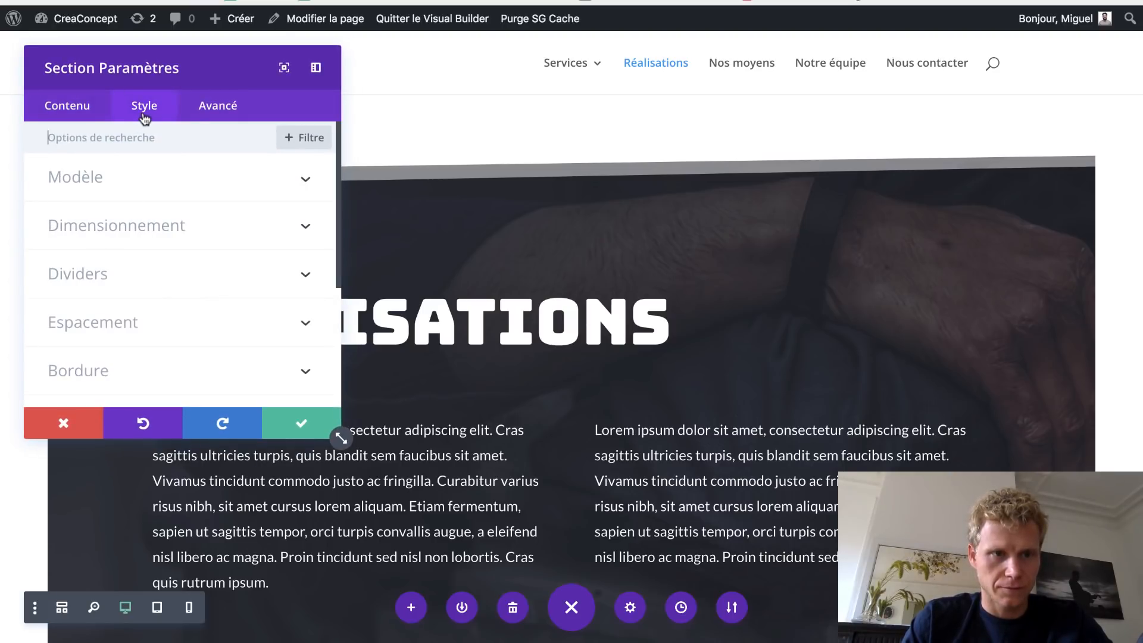
click(188, 324)
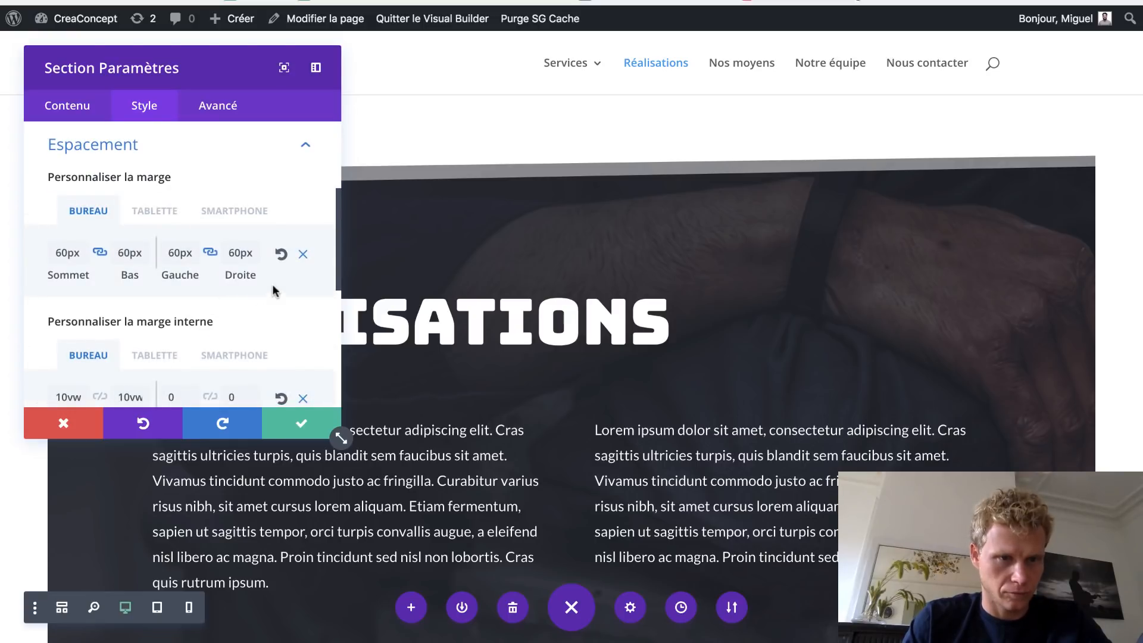
click(305, 257)
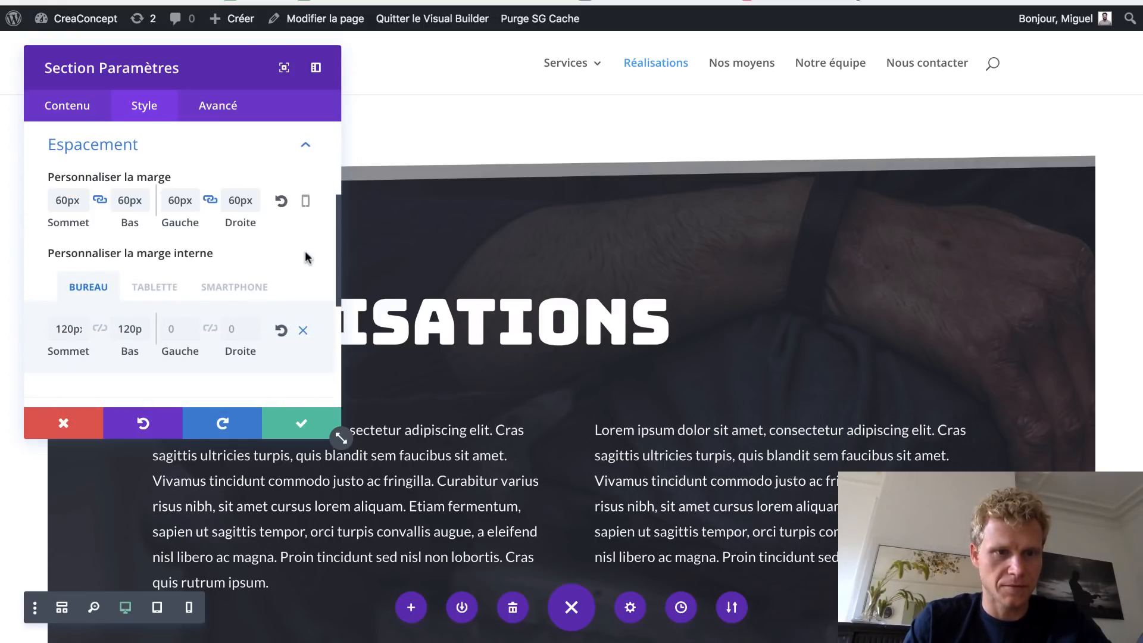
click(282, 202)
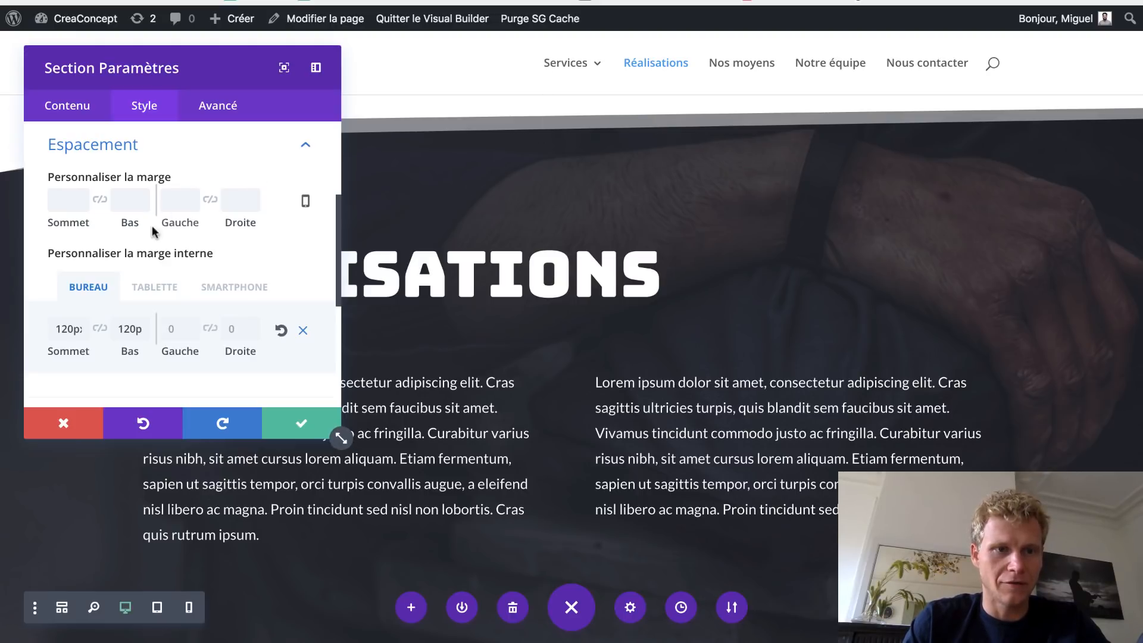
- Check the section padding on tablet, phone and desktop, then save the settings
scroll(610, 331, down, 1)
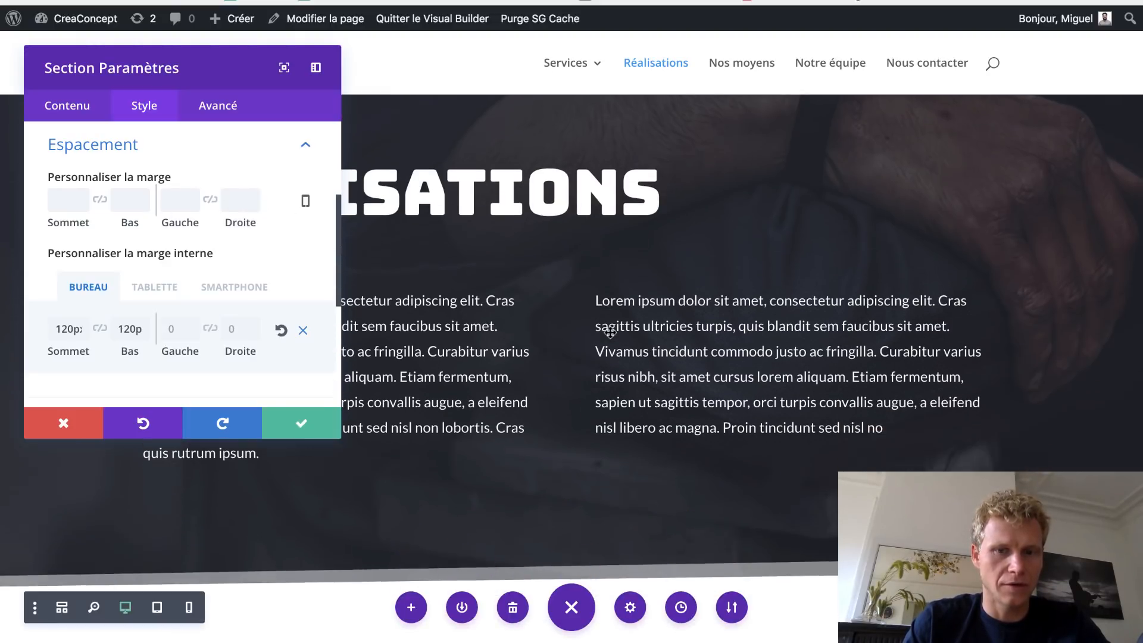
scroll(610, 331, up, 1)
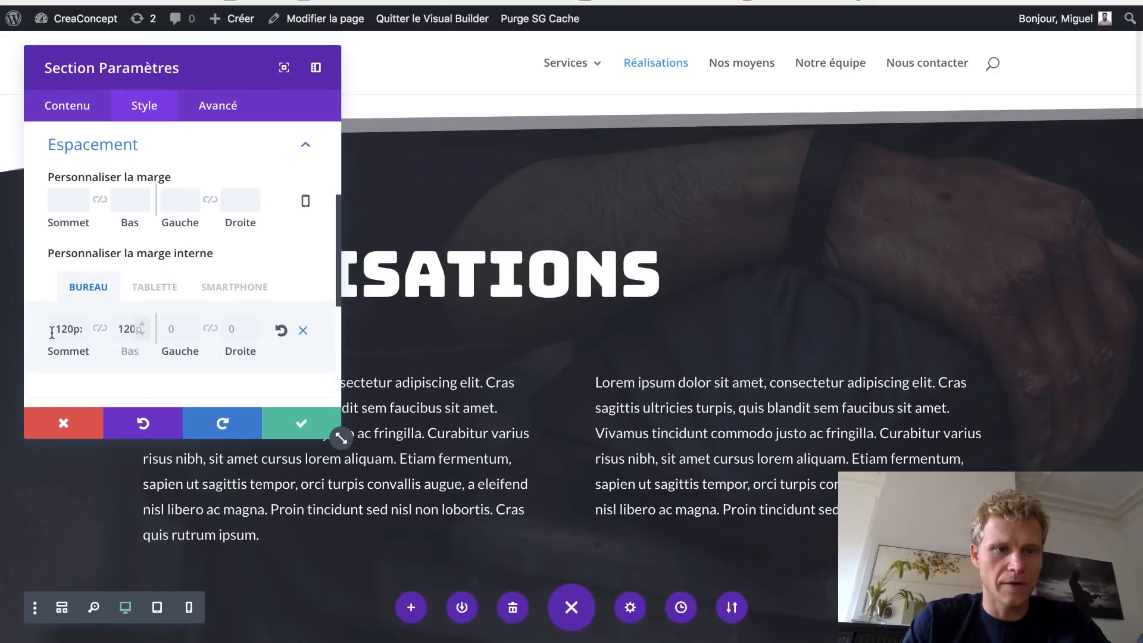
click(144, 291)
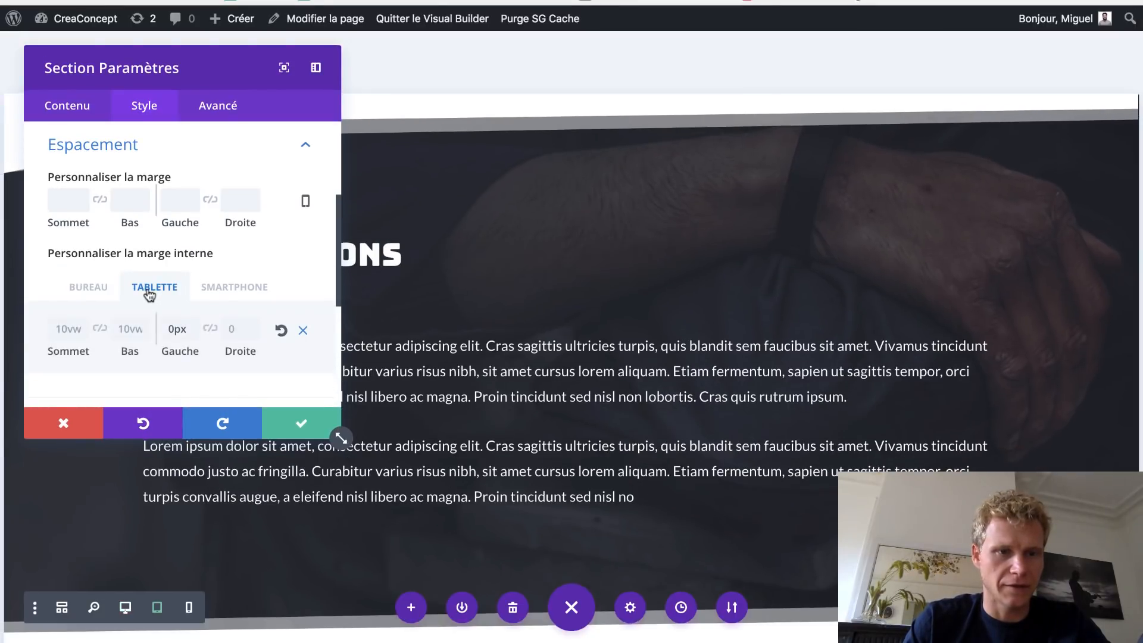
click(225, 289)
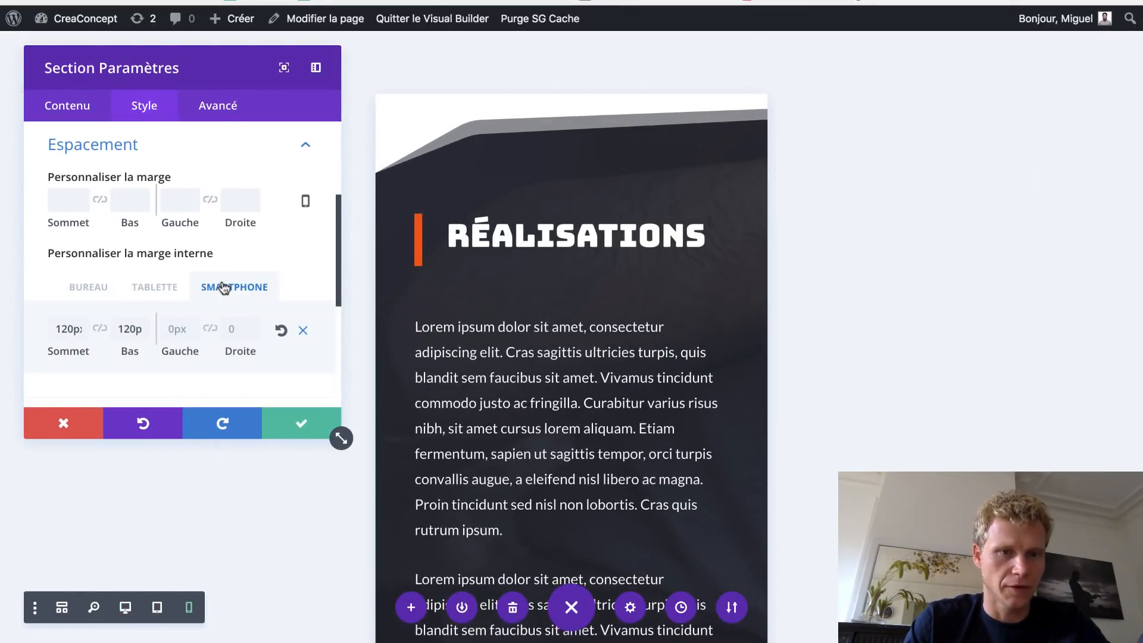
click(137, 290)
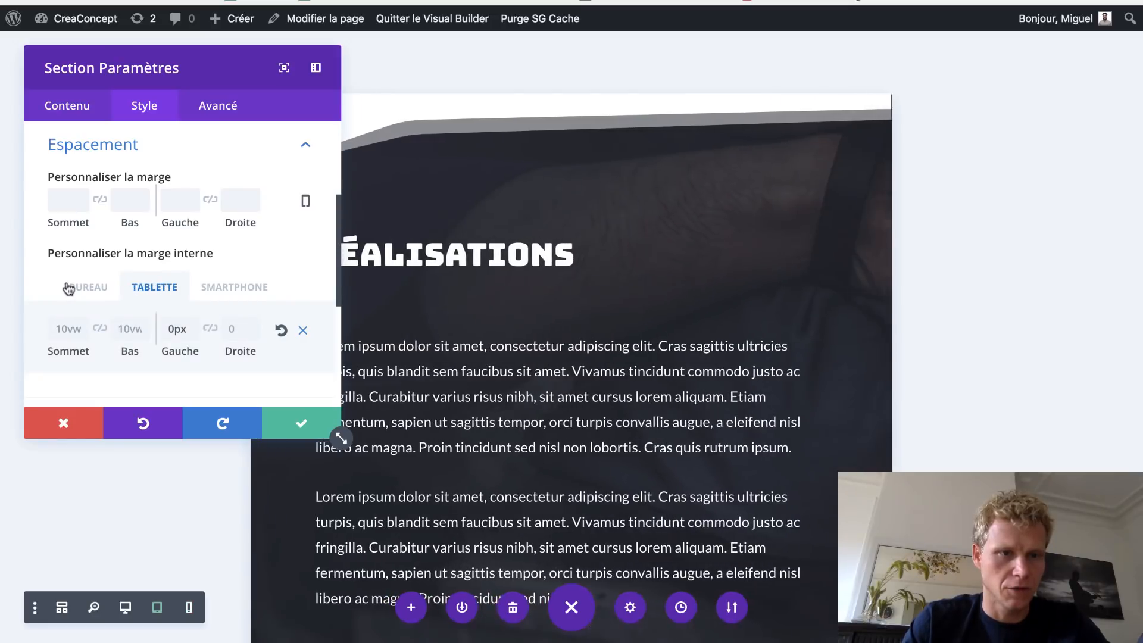
click(71, 287)
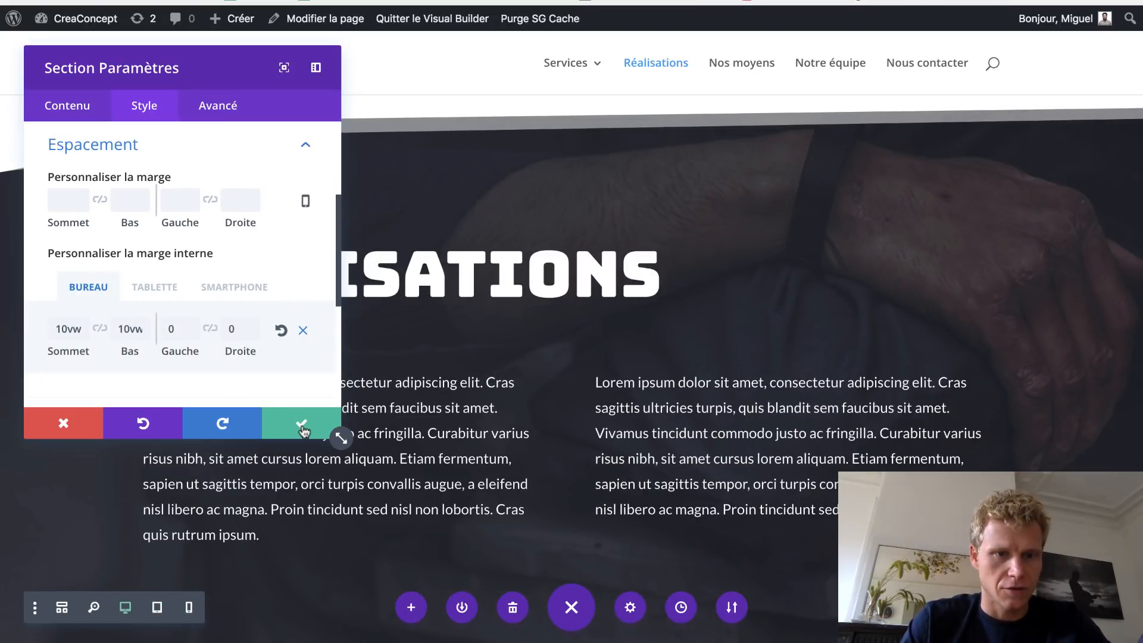
click(304, 427)
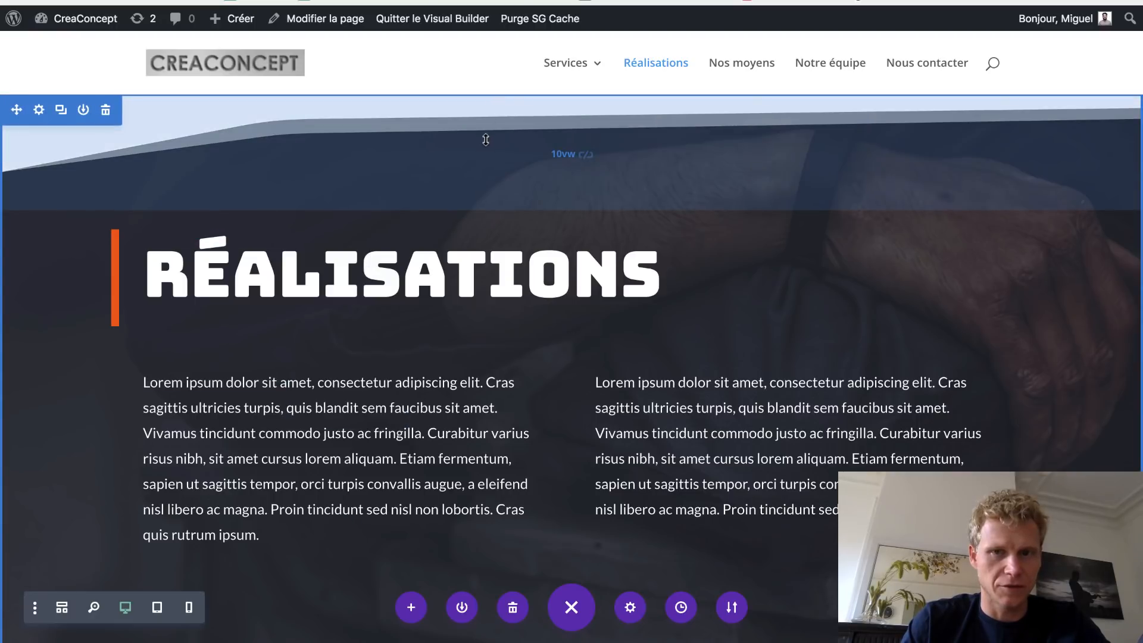
mouse_move(486, 139)
mouse_down()
mouse_move(486, 121)
mouse_move(485, 153)
mouse_move(487, 139)
mouse_up()
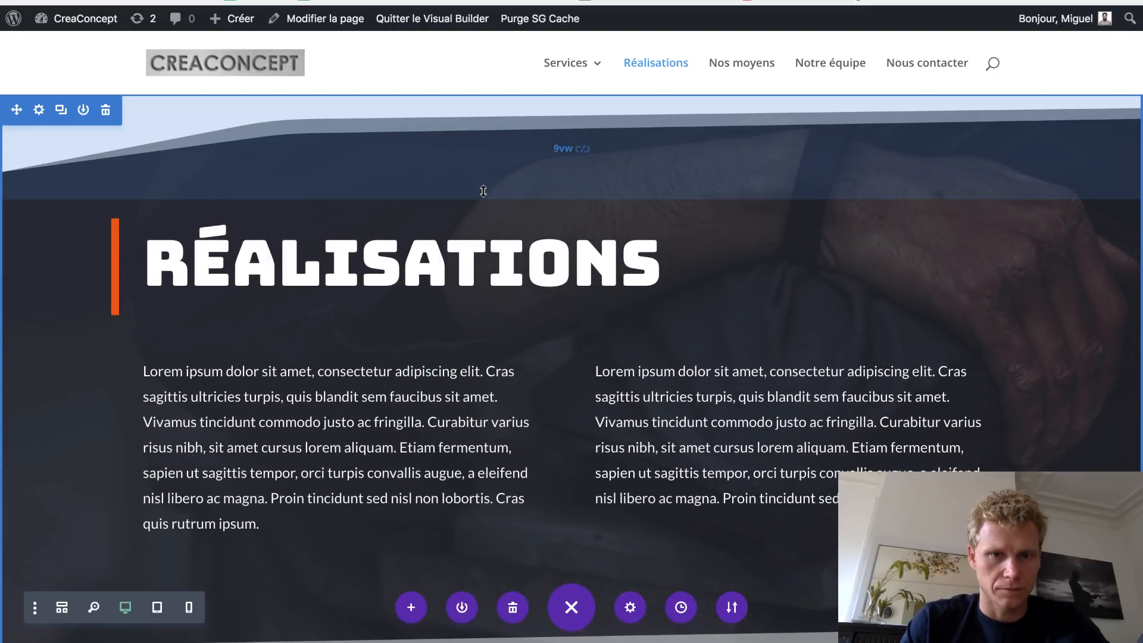
drag(483, 190, 483, 192)
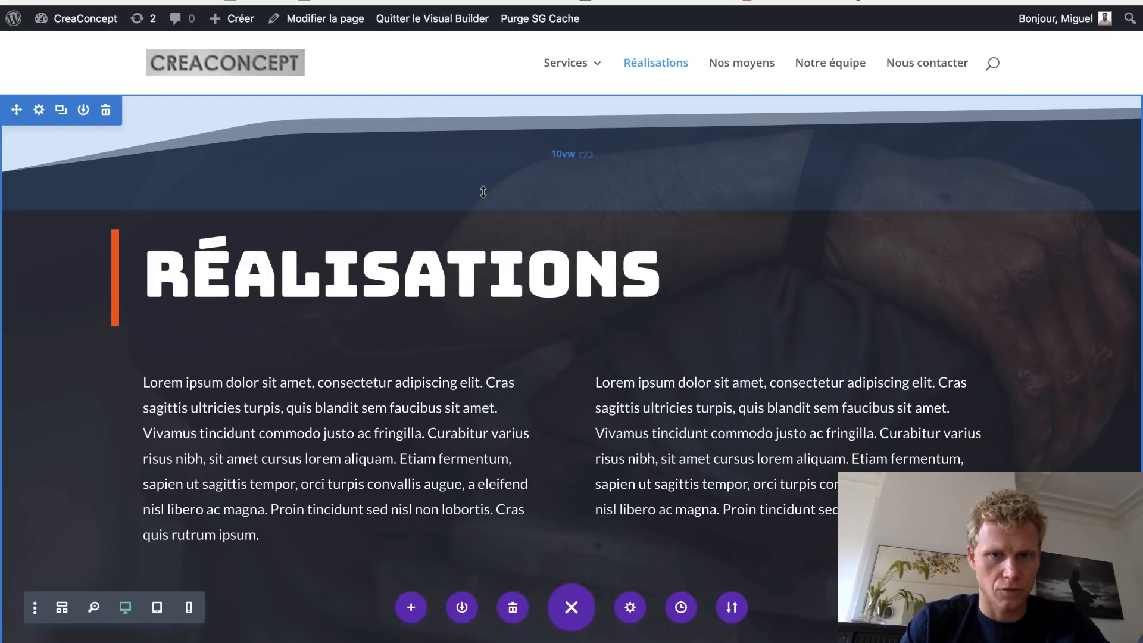
scroll(717, 365, down, 7)
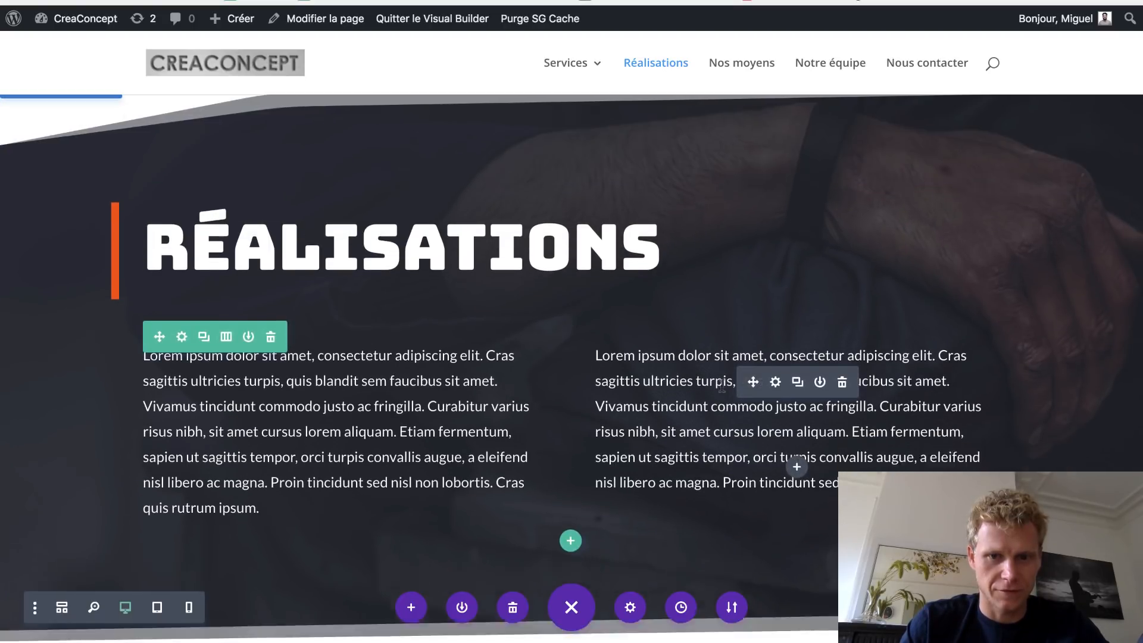
mouse_move(678, 245)
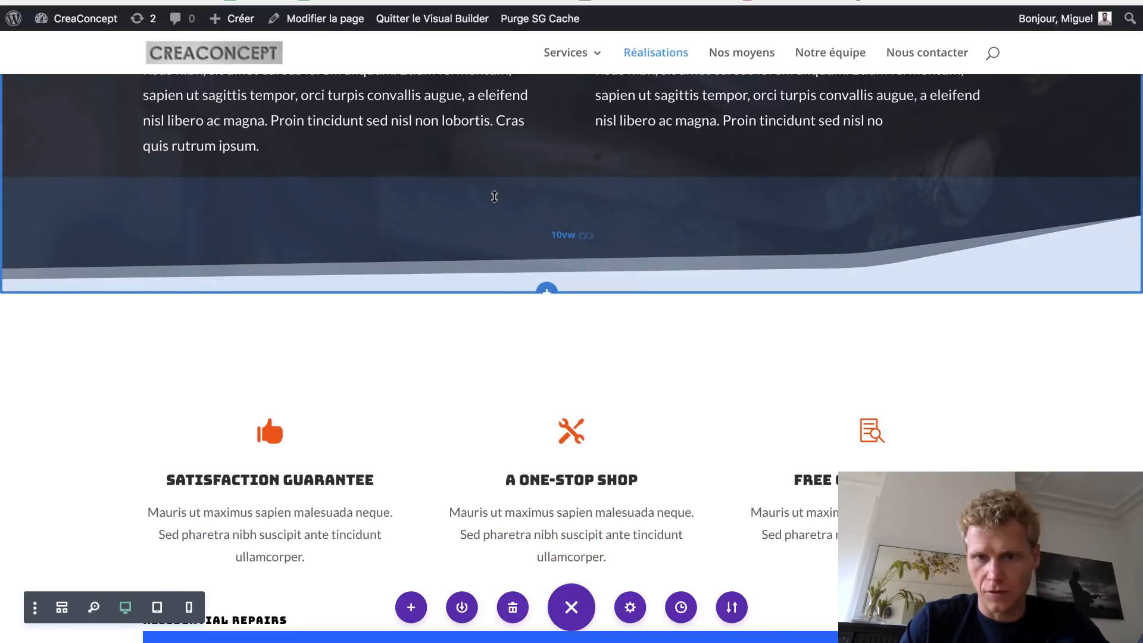
scroll(713, 188, up, 6)
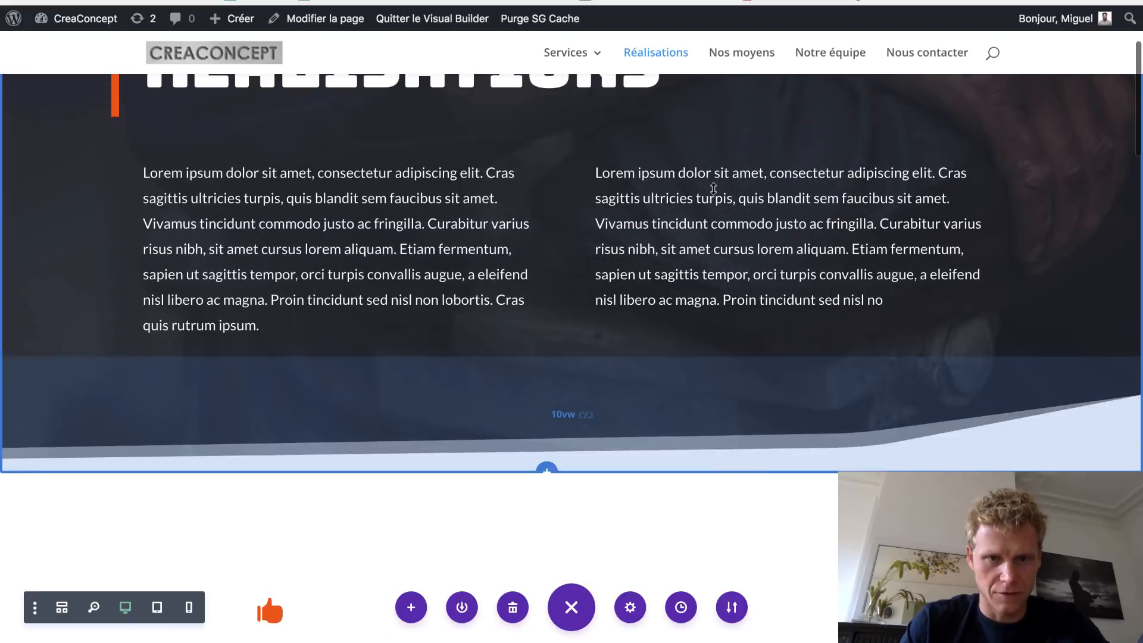
scroll(699, 199, up, 1)
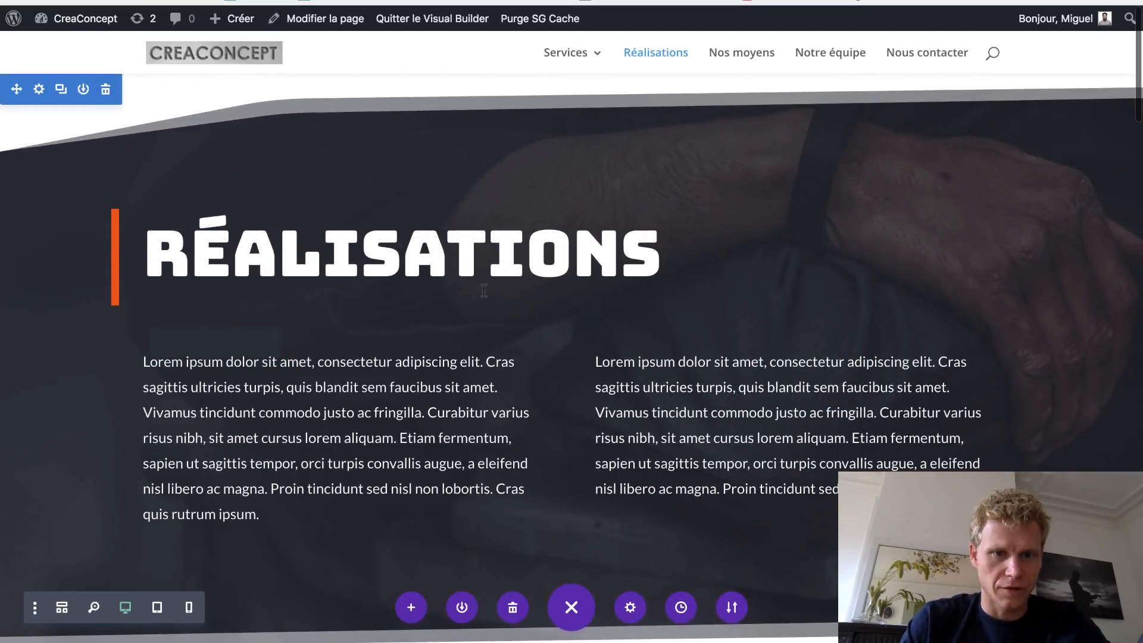
scroll(470, 261, up, 1)
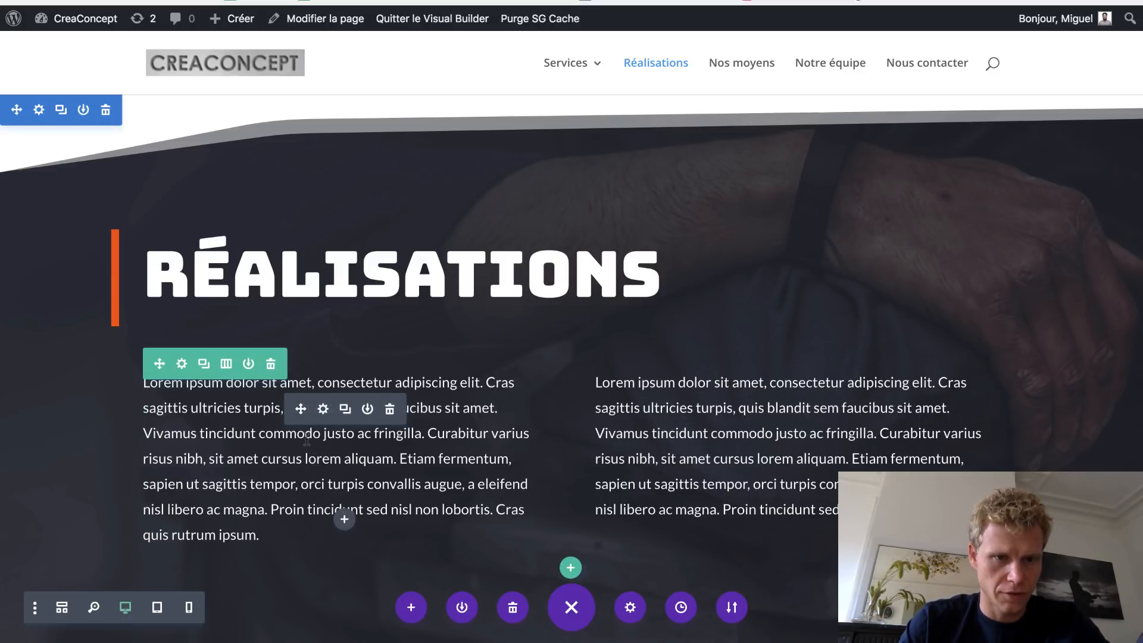
- Replace the middle of the left column's text with 'ECRIRE ICI CE QUE JE VEEUX'
drag(306, 438, 349, 509)
text(ECR)
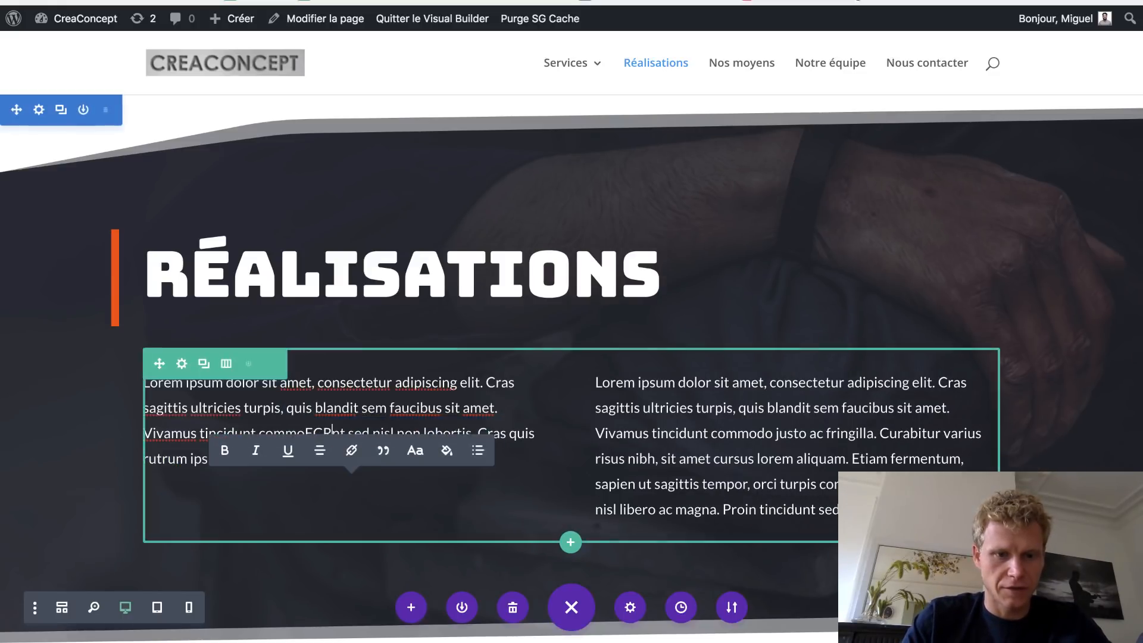
text(IRE ICI CE QUE JE VEEU)
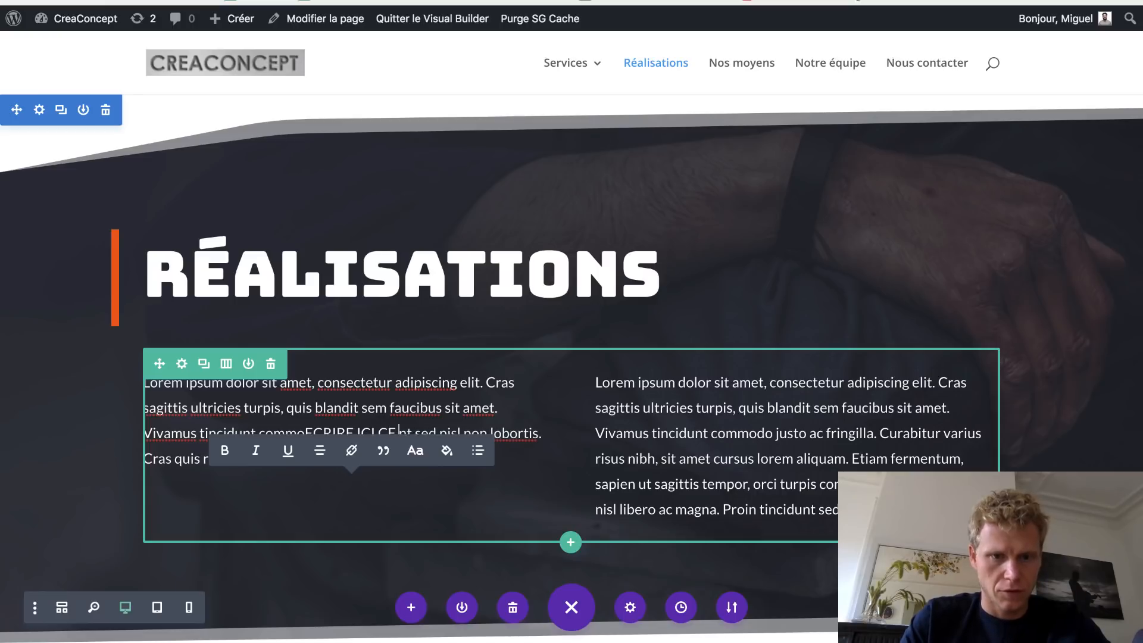
text(X)
key(Return)
key(Return)
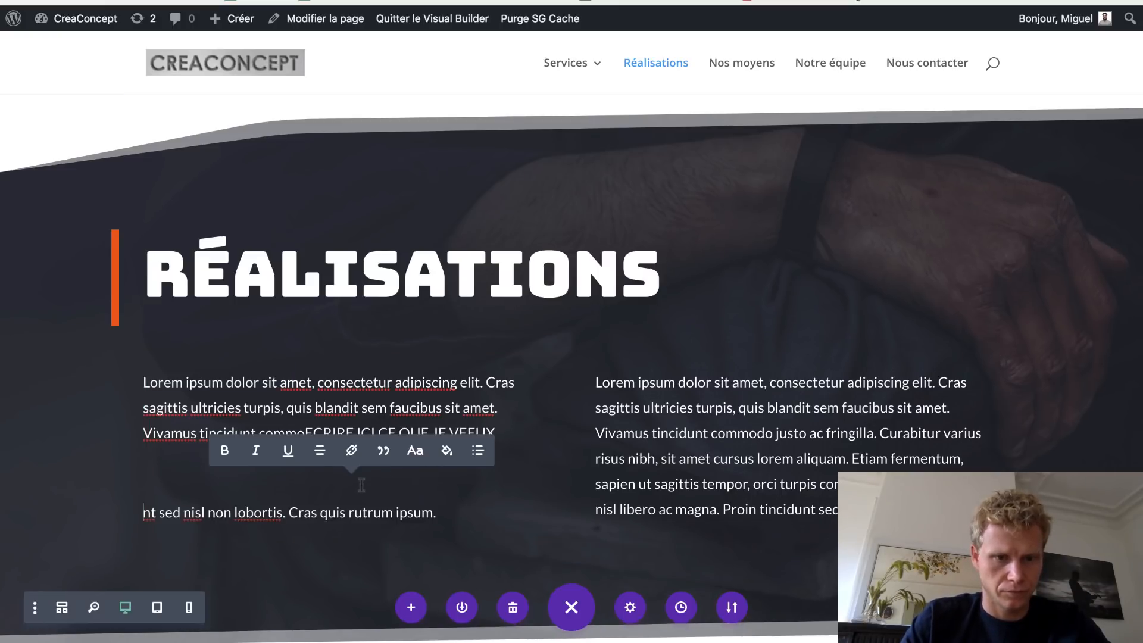
click(650, 396)
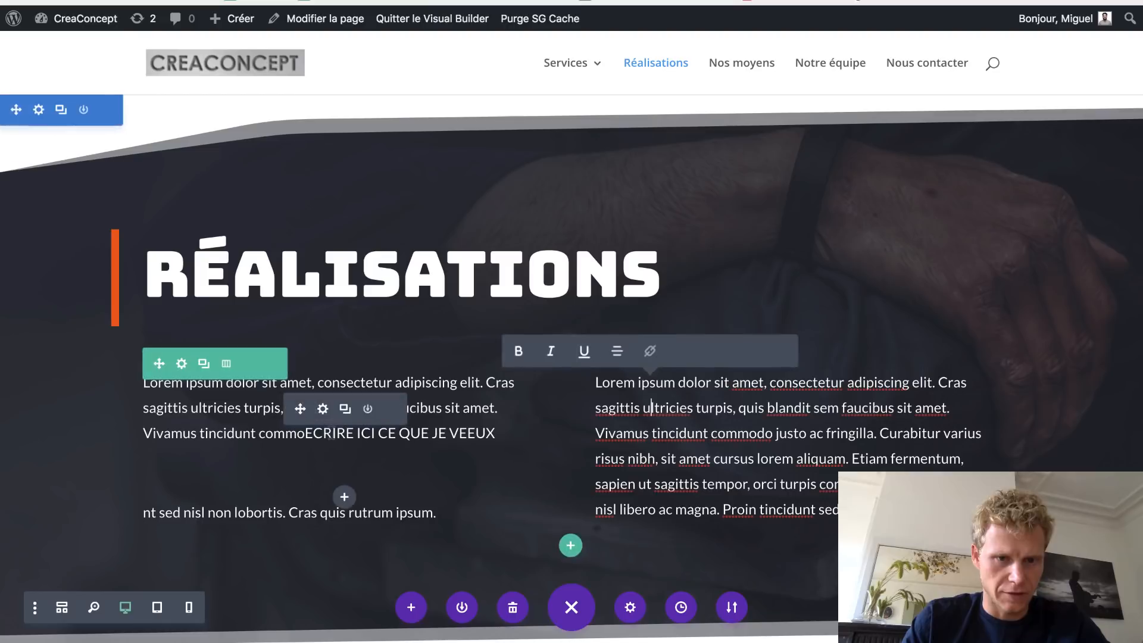
- Put the 'ECRIRE ICI CE QUE JE VEEUX' line on its own paragraph and make it bold
click(309, 435)
key(Return)
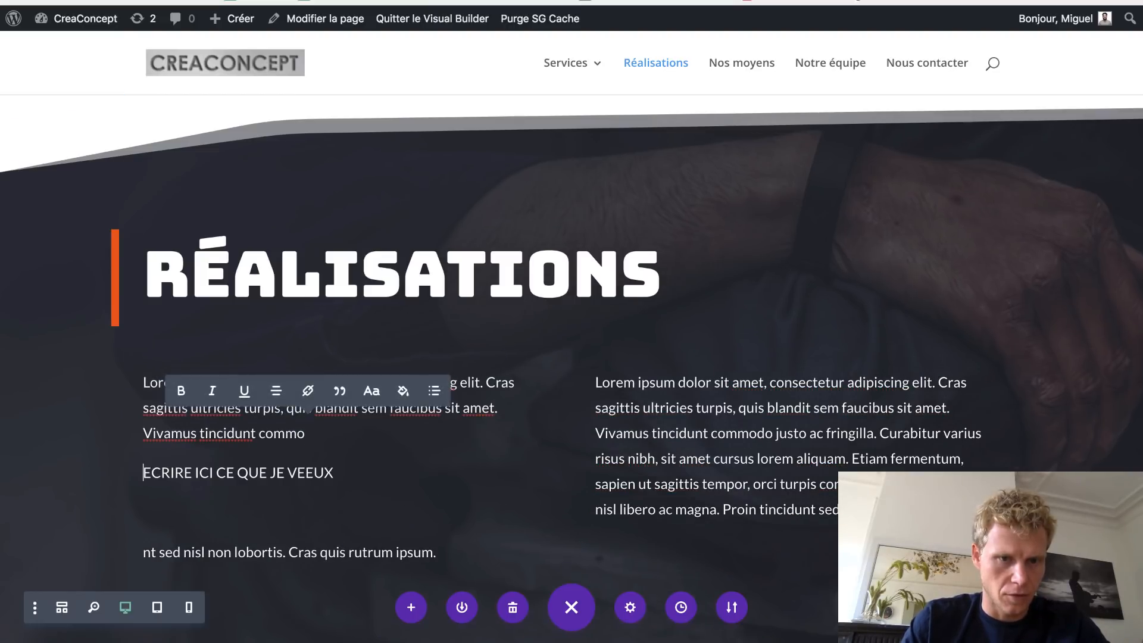
triple_click(351, 464)
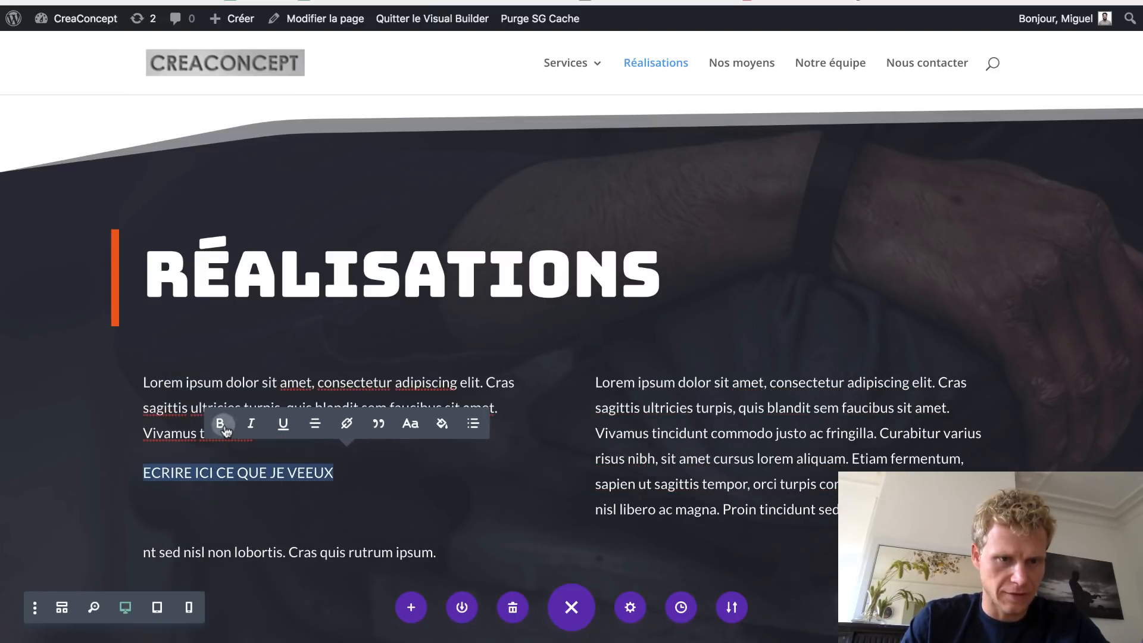
click(220, 424)
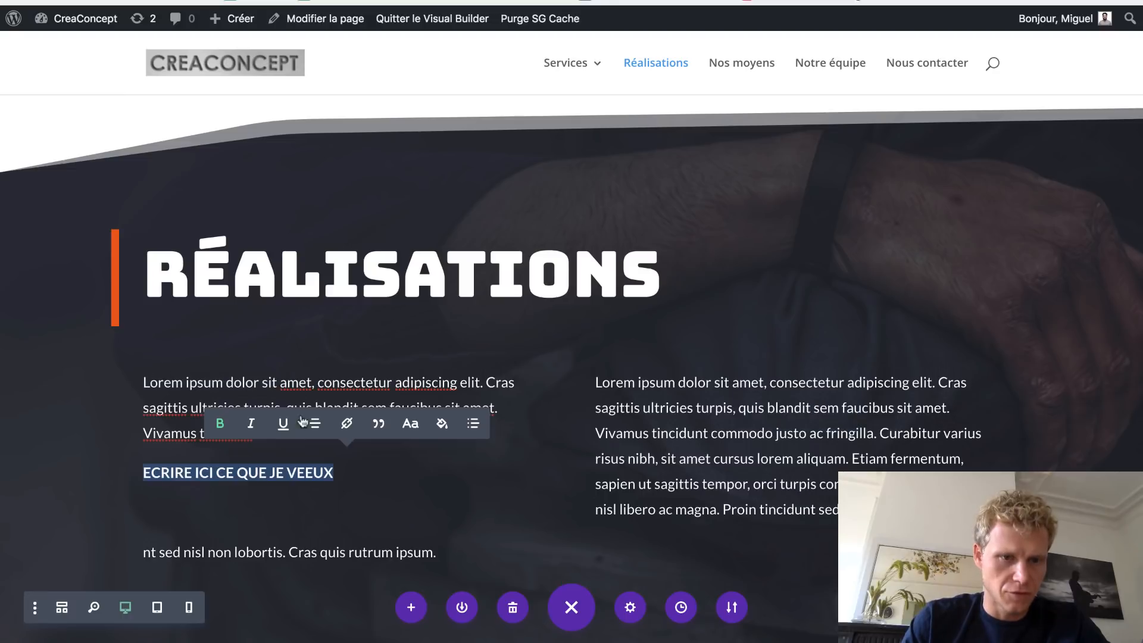
click(729, 458)
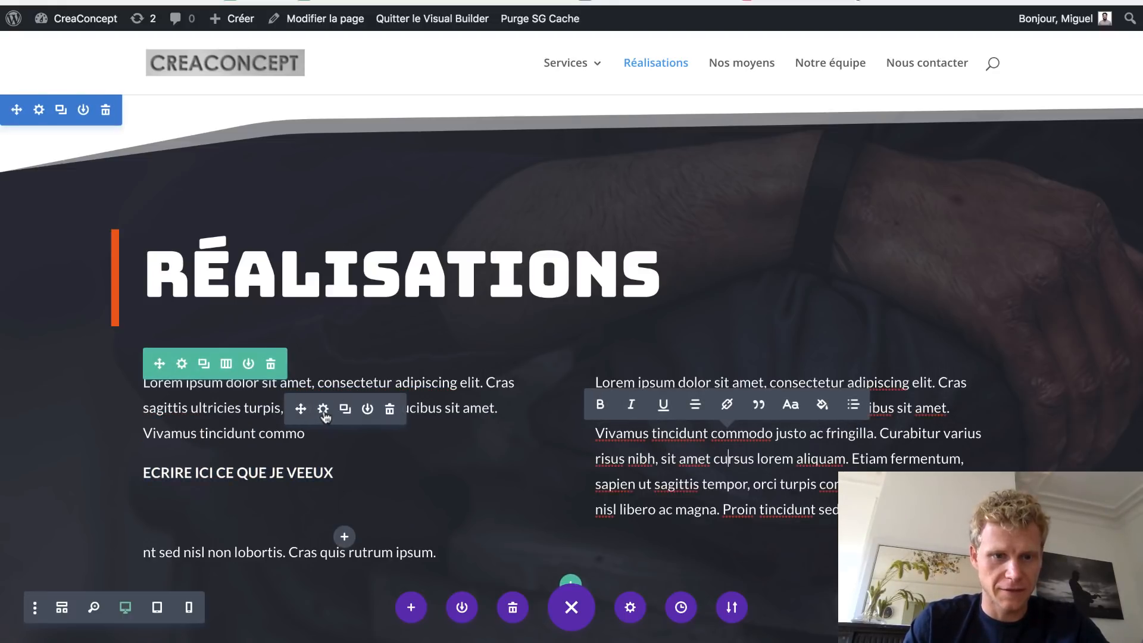
click(324, 411)
click(323, 410)
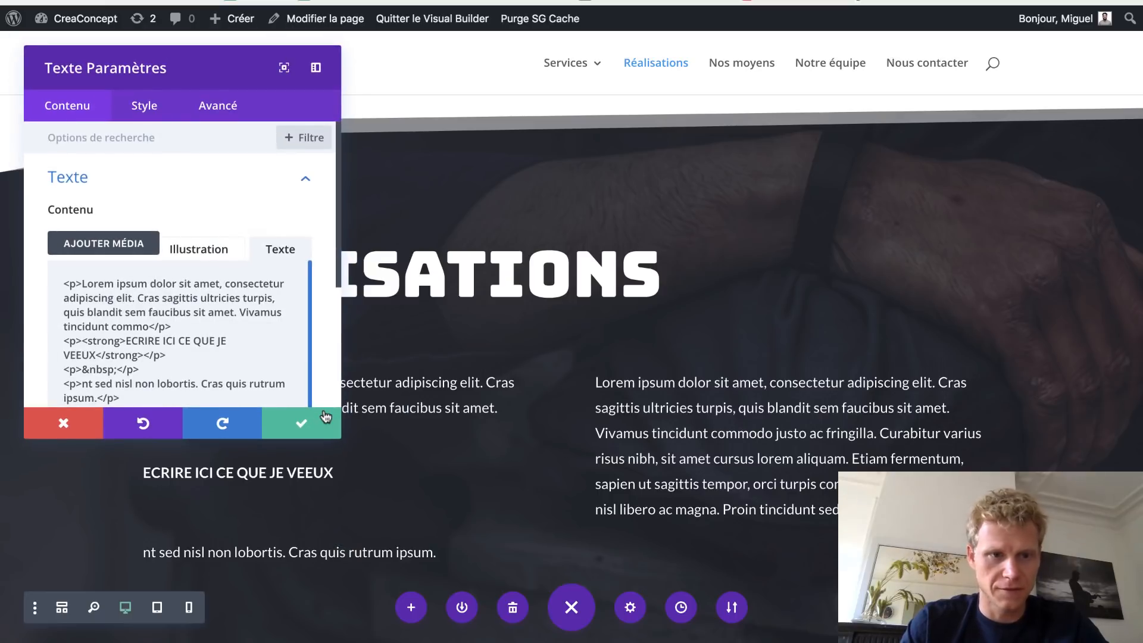
- In the Visual editor, replace the placeholder text with the pasted French intro paragraphs
click(234, 257)
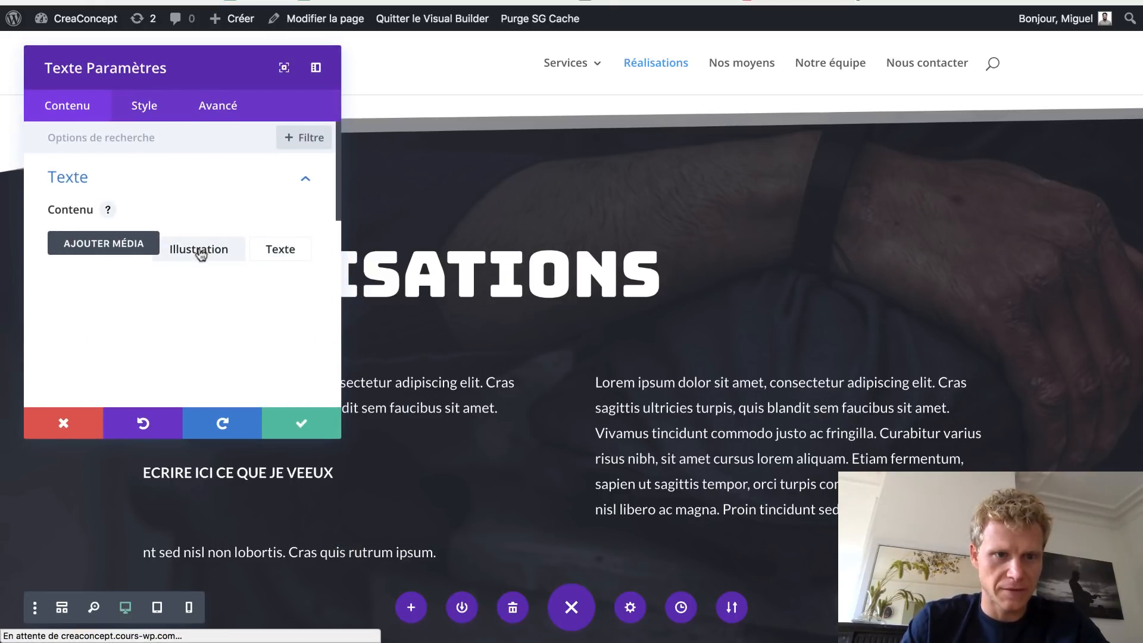
drag(339, 439, 575, 503)
click(420, 417)
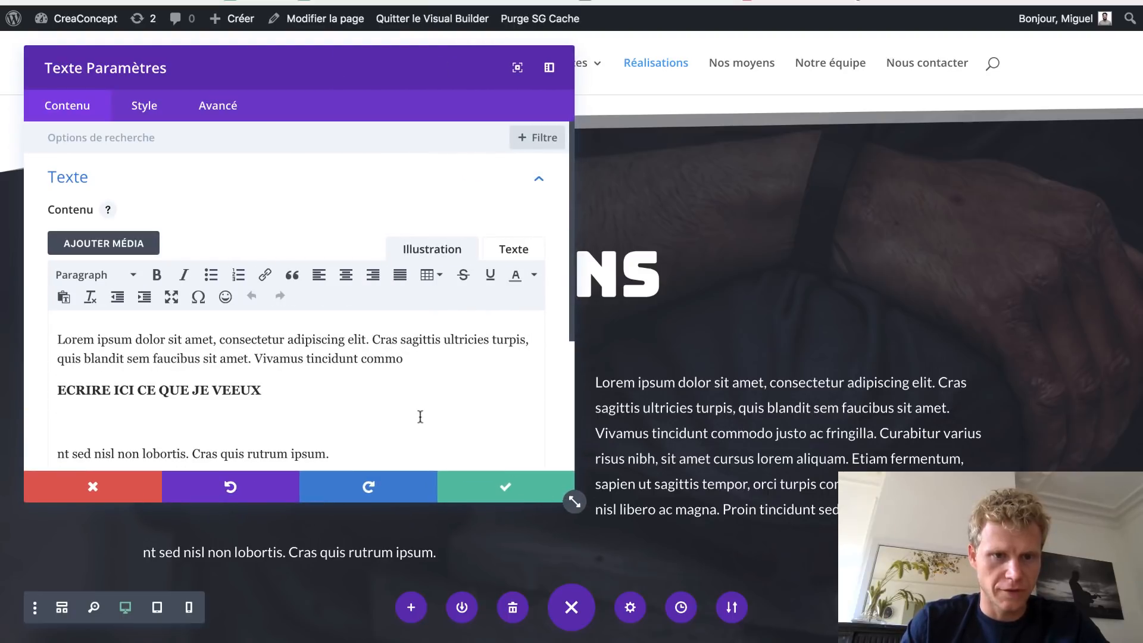
key(ctrl+a)
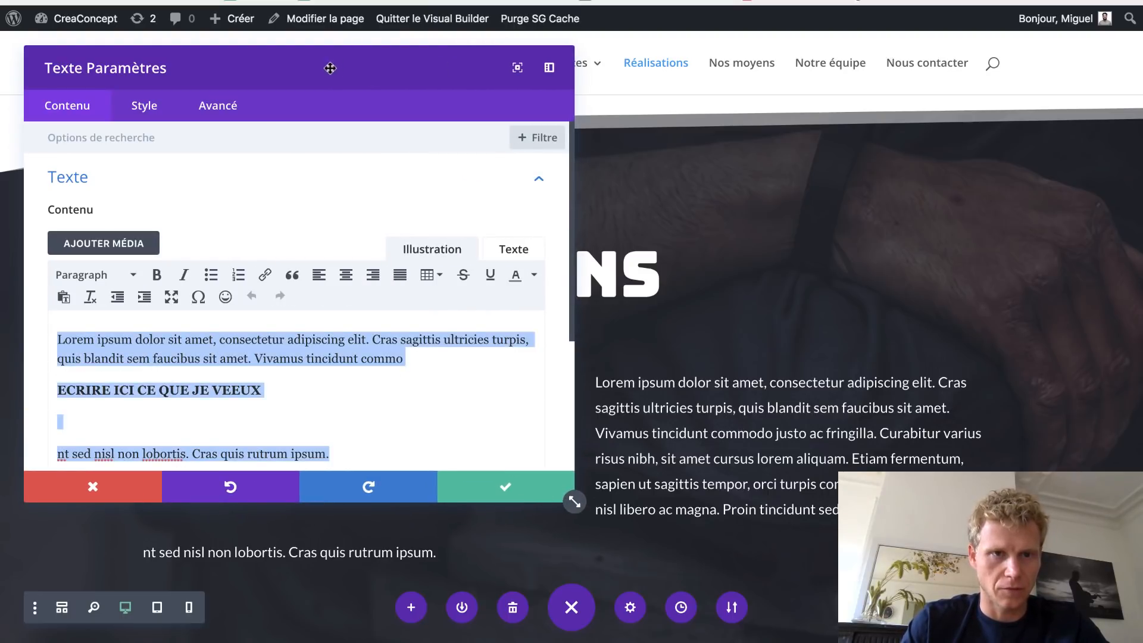
drag(330, 68, 906, 51)
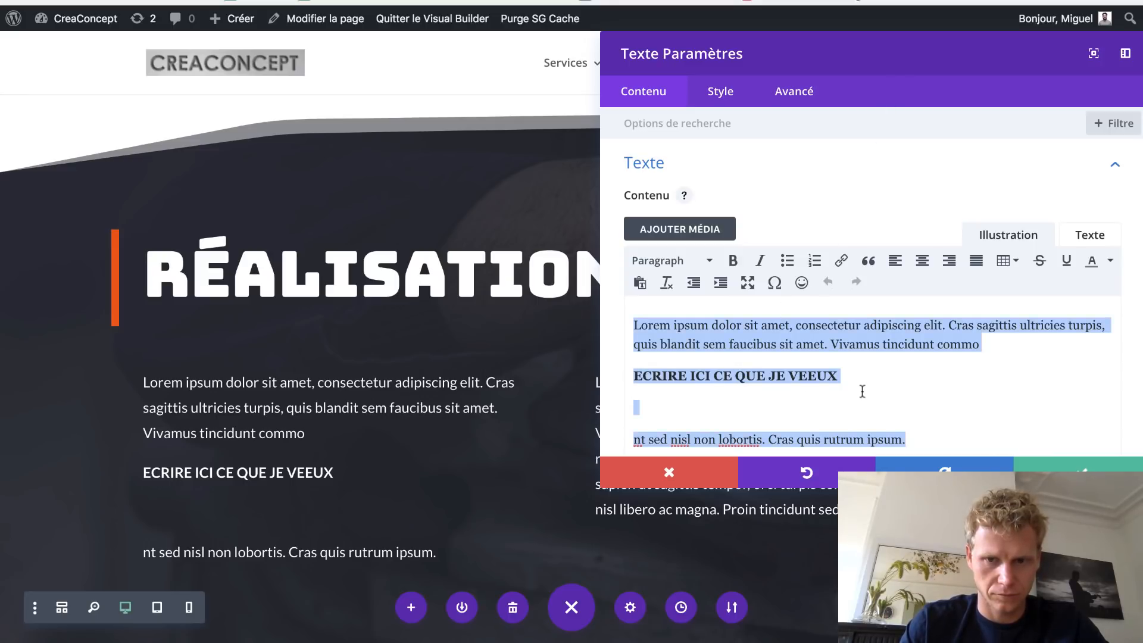
text(Découvrez notre travail en avant-première ! Tout ce que nous faisons est une oeuvre d’art unique, et tous nos clients vous le diront, ça améliore les rendements de plus de 250% par an ! Des résultats hors du commun !)
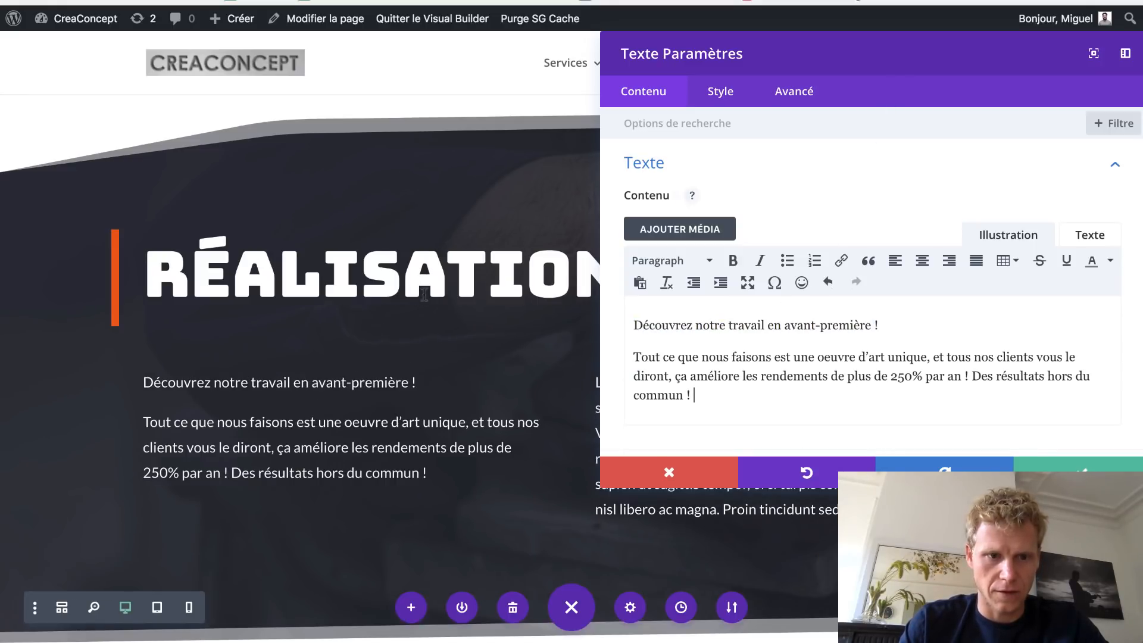
- Make the line 'Découvrez notre travail en avant-première !' bold and italic
drag(675, 329, 595, 328)
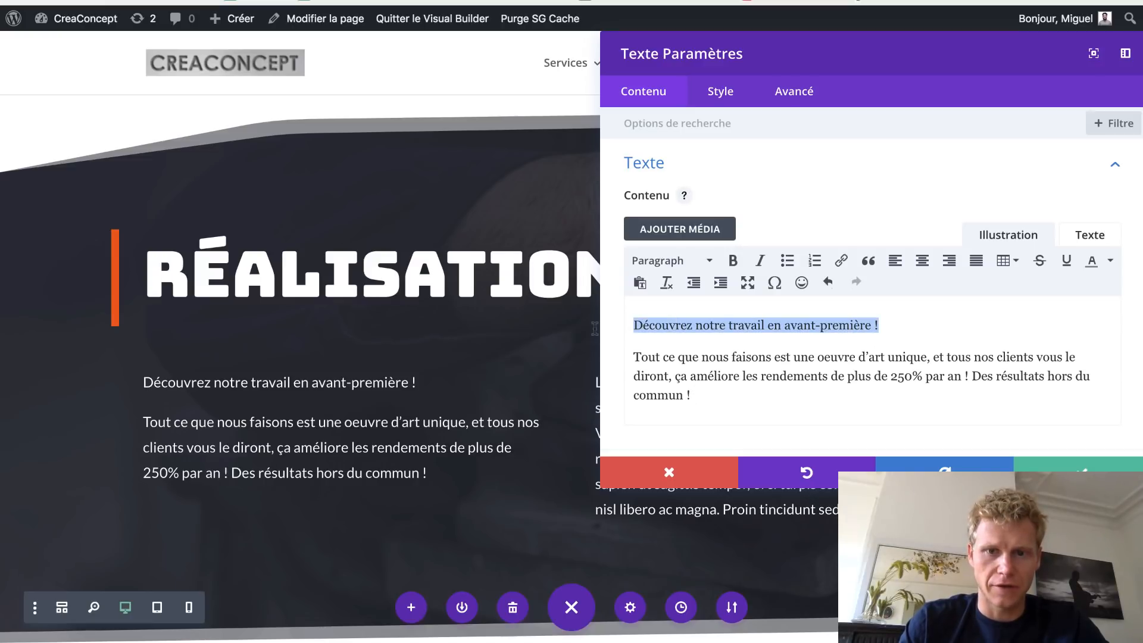
click(733, 262)
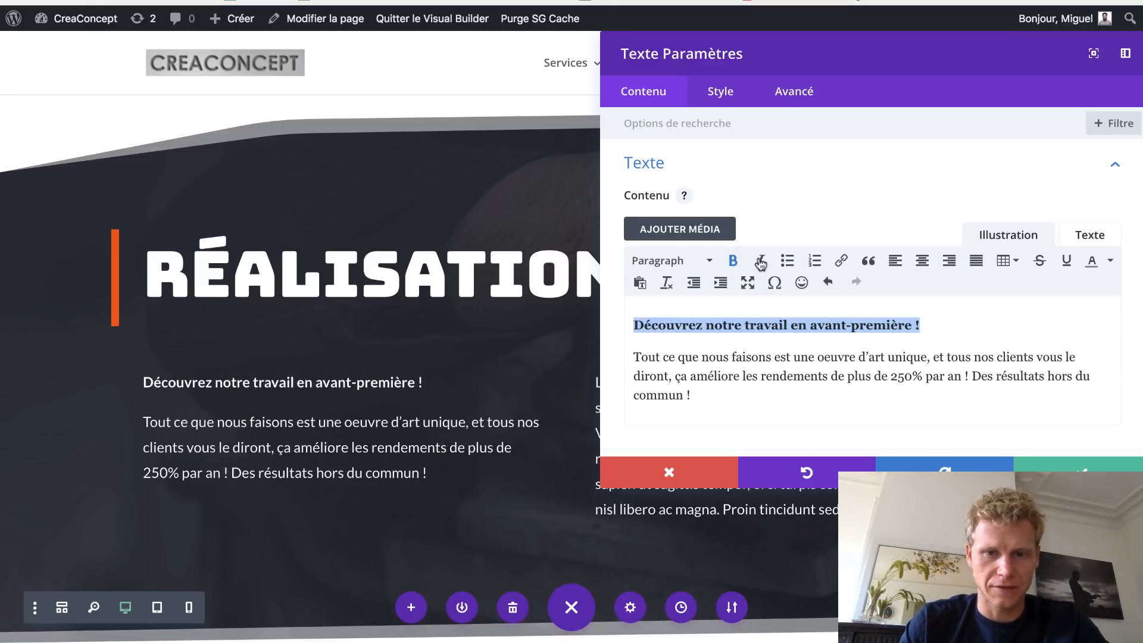
click(761, 262)
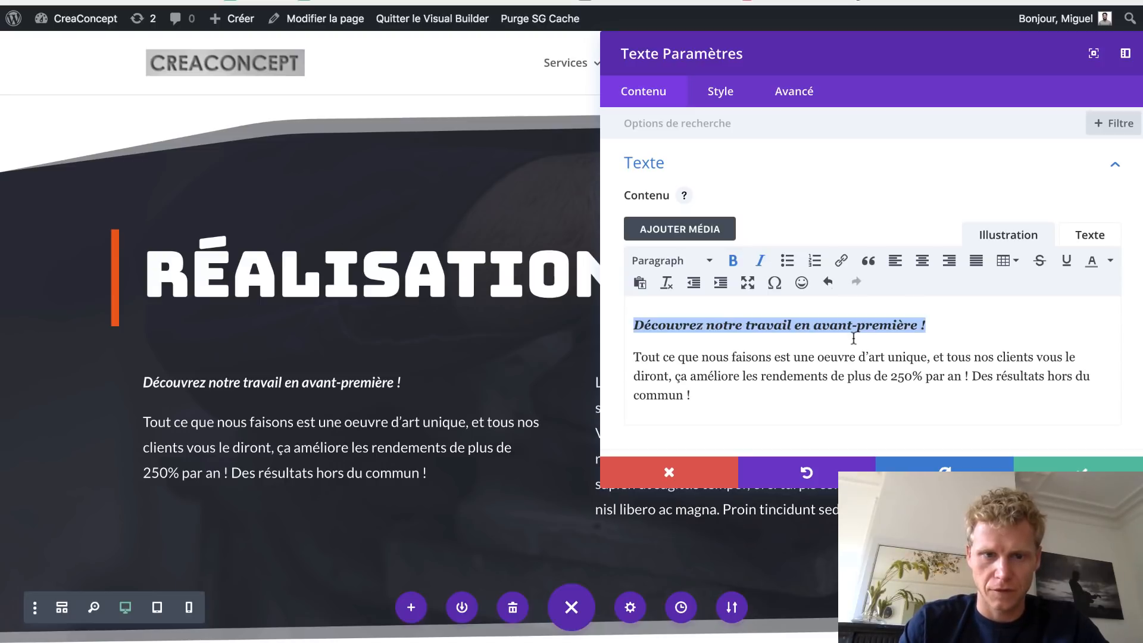
click(717, 102)
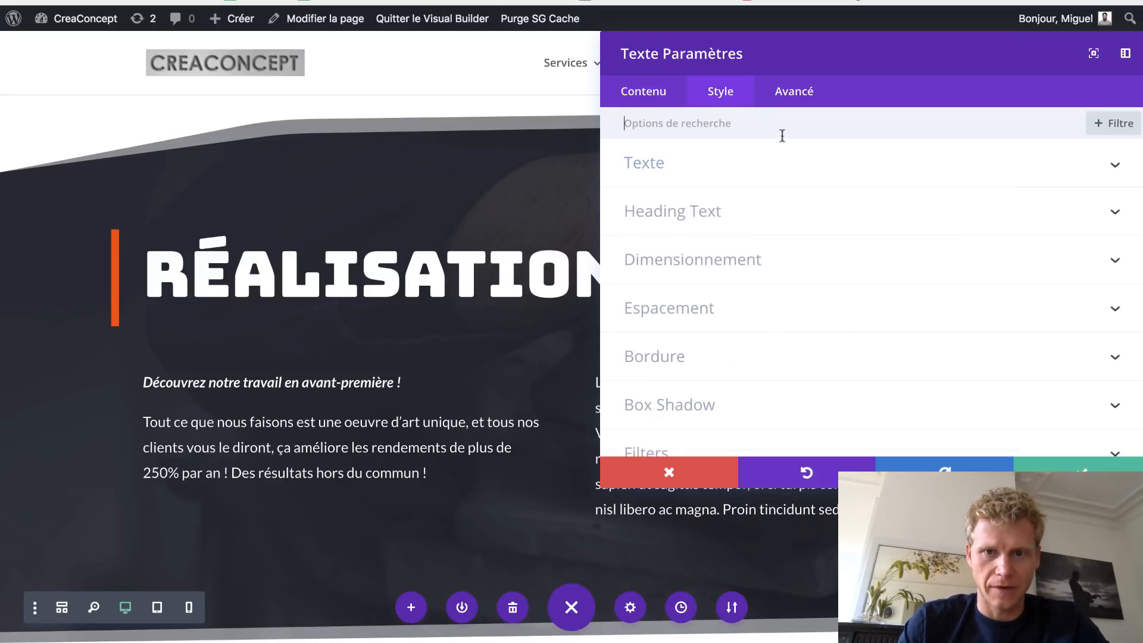
- Under Style > Texte, choose Georgia as Police Texte, set Texte Taille to 22px, and save the module
click(741, 175)
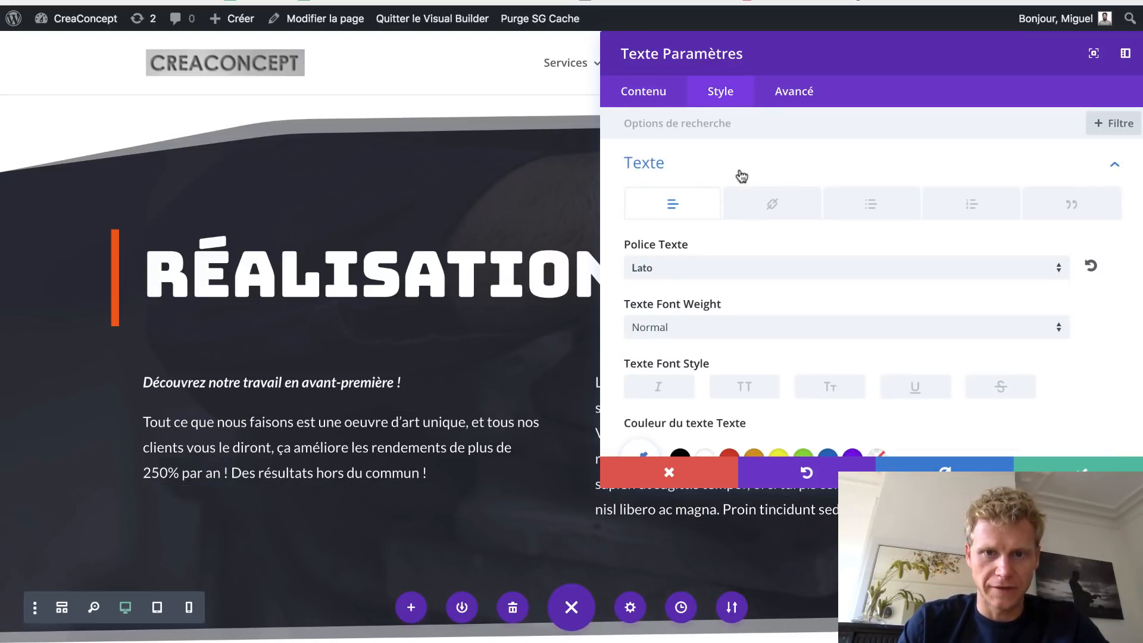
click(751, 271)
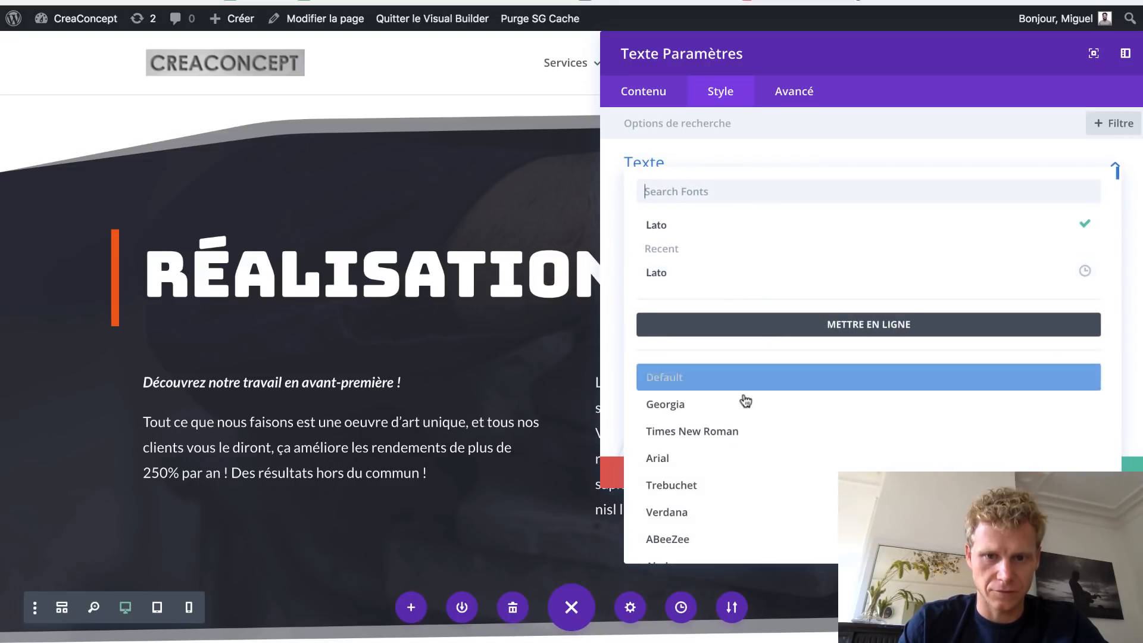
click(743, 404)
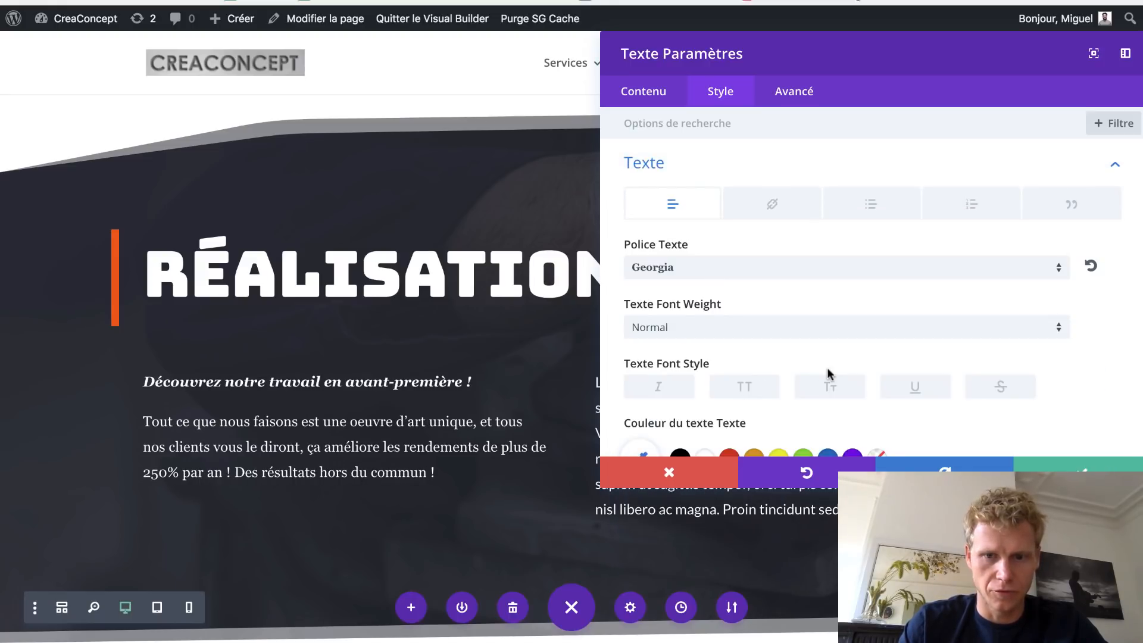
scroll(828, 370, down, 5)
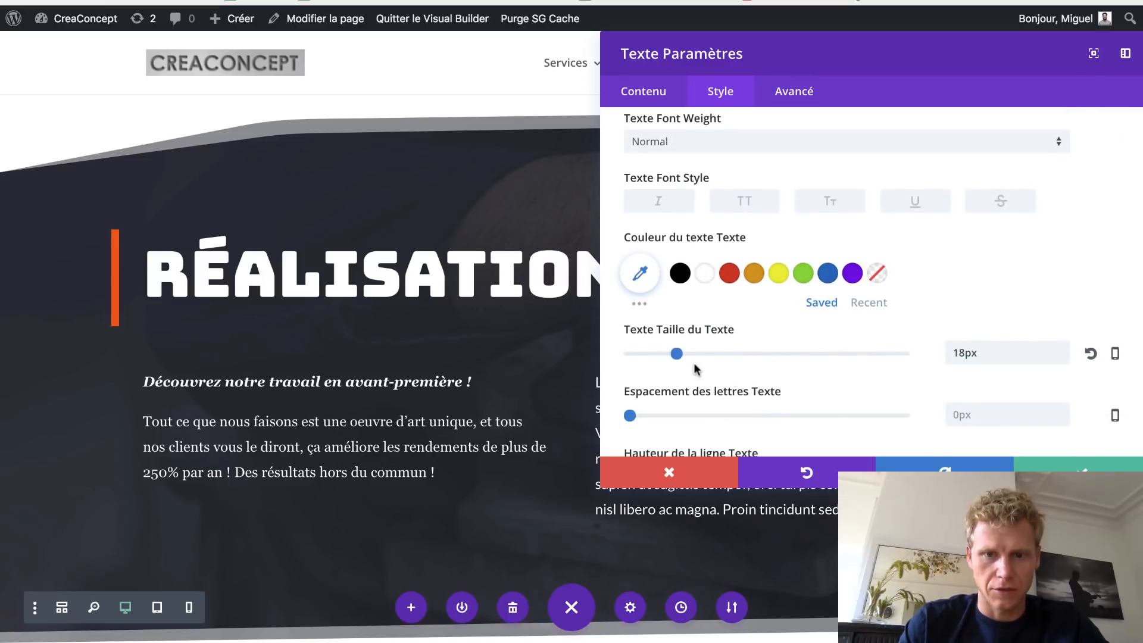
mouse_move(678, 362)
mouse_down()
mouse_move(703, 357)
mouse_move(687, 361)
mouse_up()
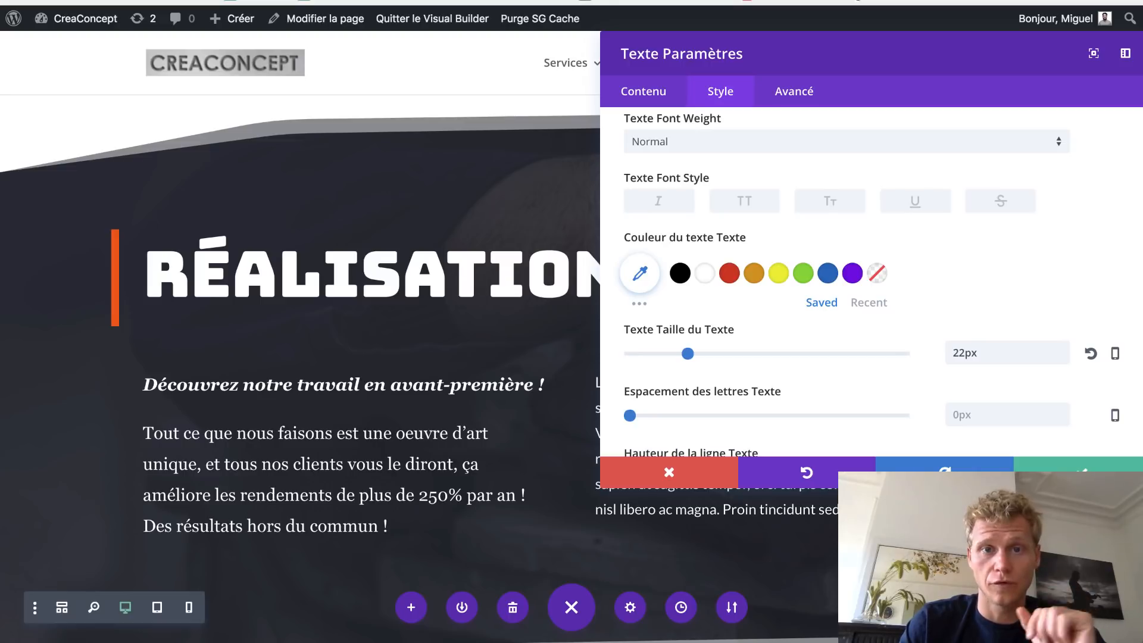
click(1071, 467)
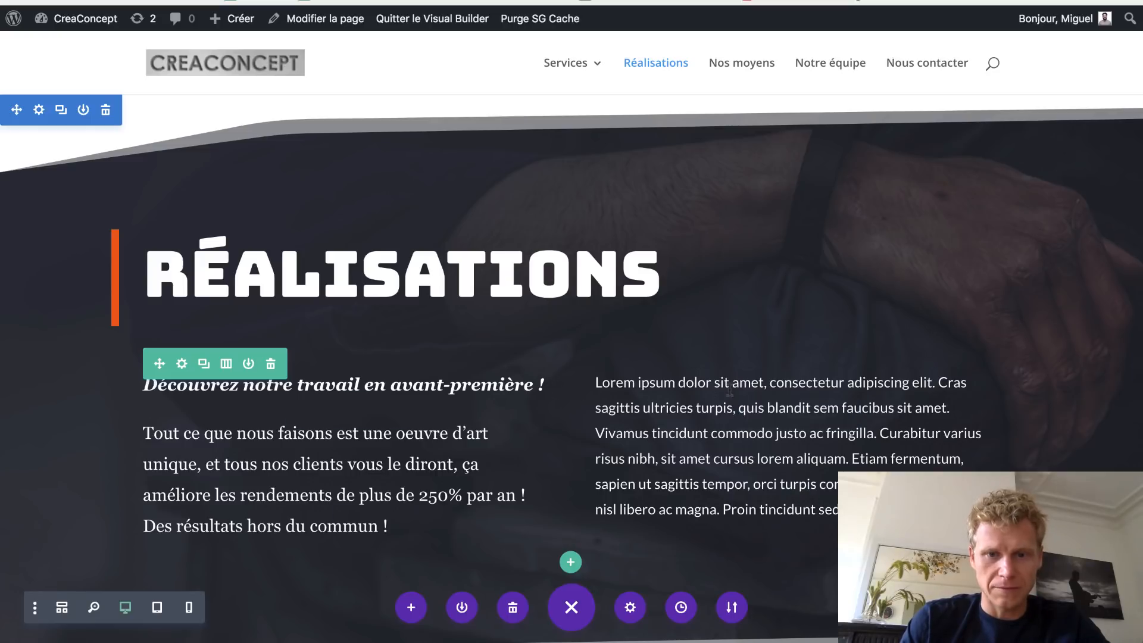
- Delete the right column's Lorem ipsum module and move a duplicate of the left intro module there
click(841, 409)
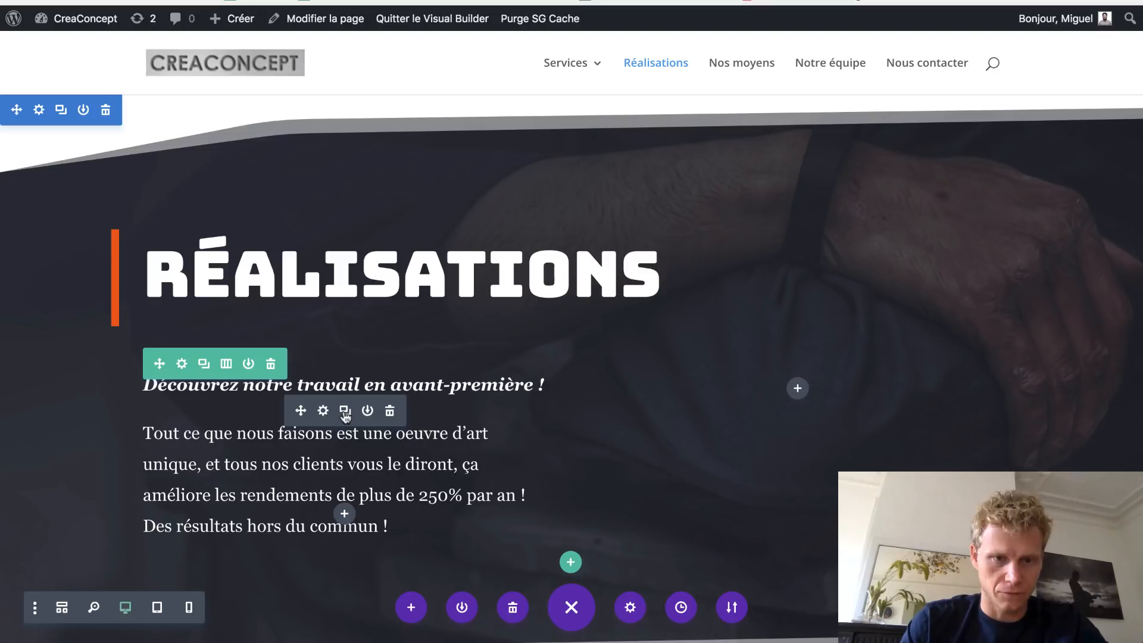
click(346, 412)
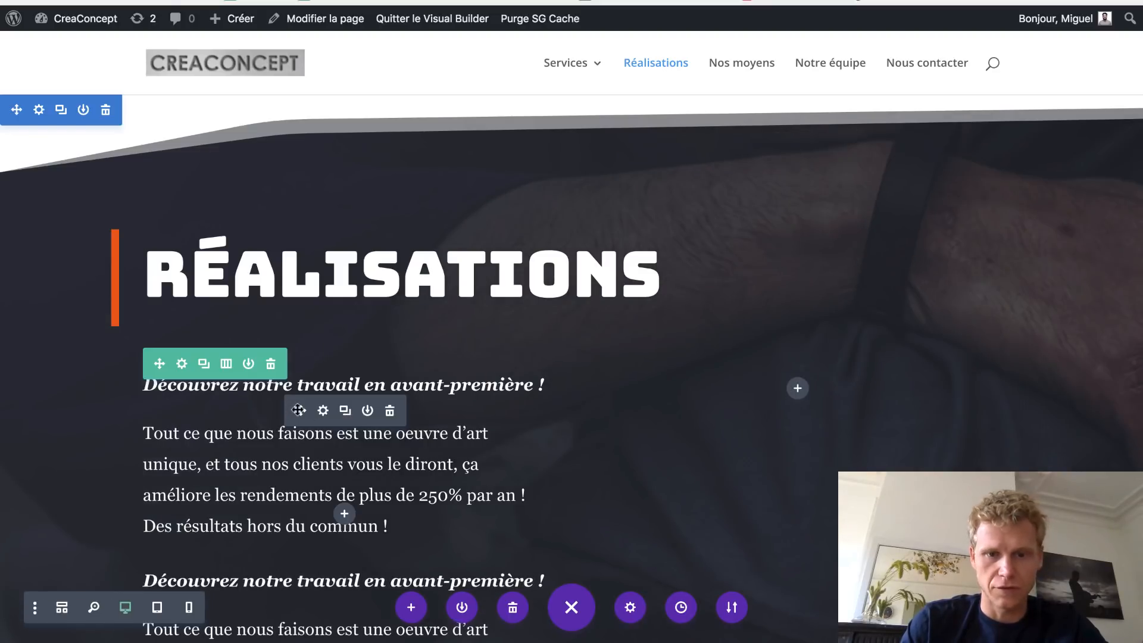
drag(298, 410, 774, 397)
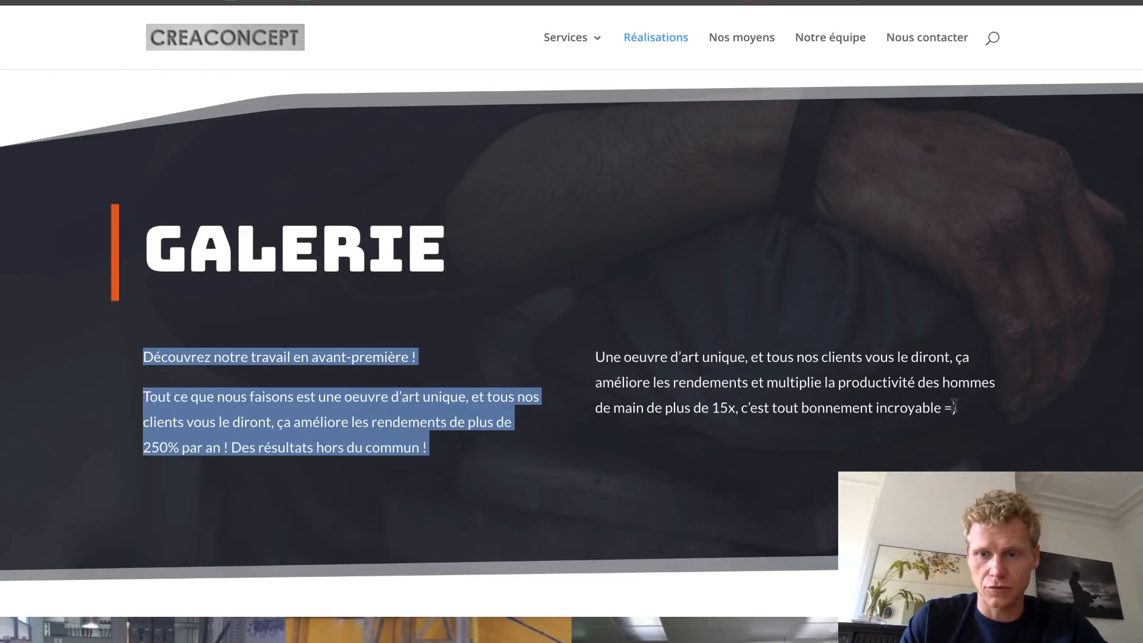
- Replace the copied module's text with the copied 'Une oeuvre d'art unique…' paragraph and save
drag(954, 407, 602, 351)
key(super+c)
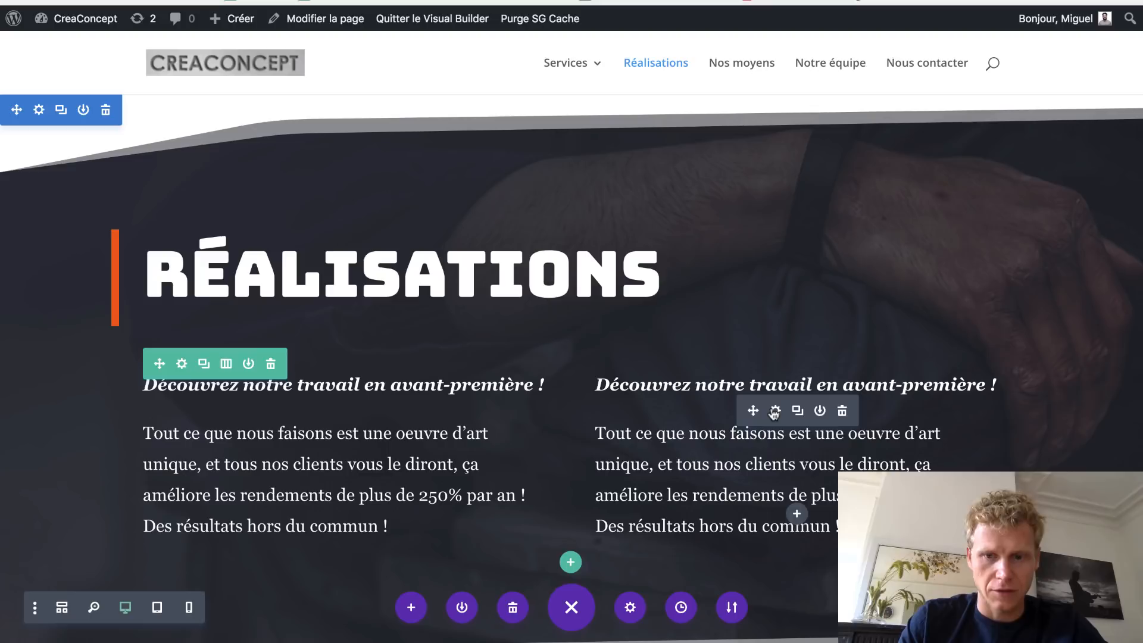
click(774, 411)
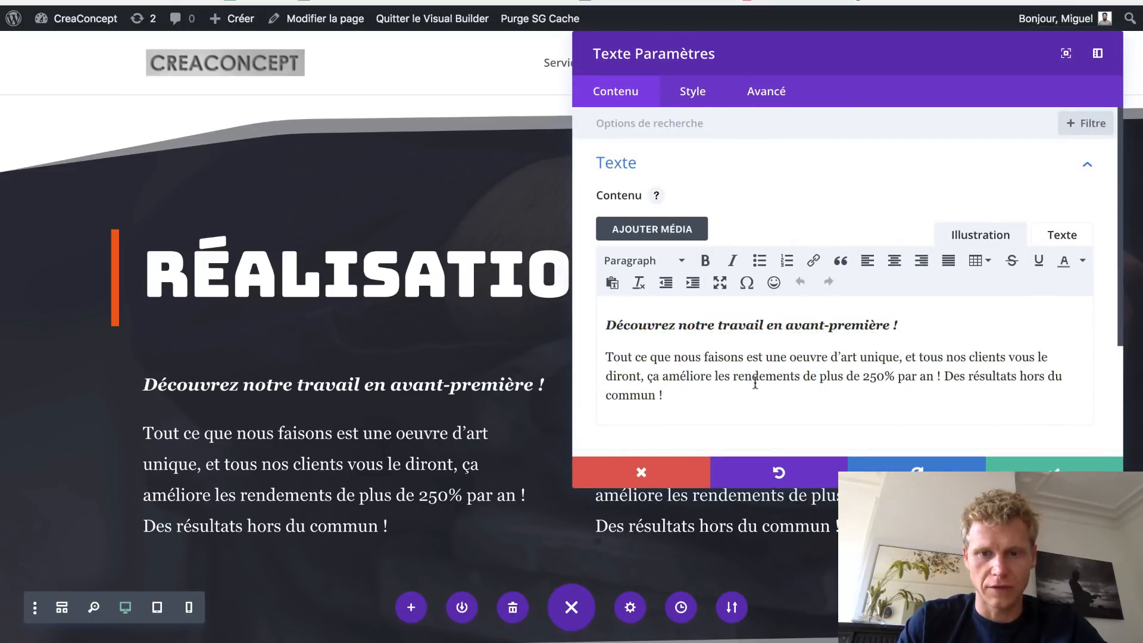
key(super+a)
key(super+v)
click(1053, 467)
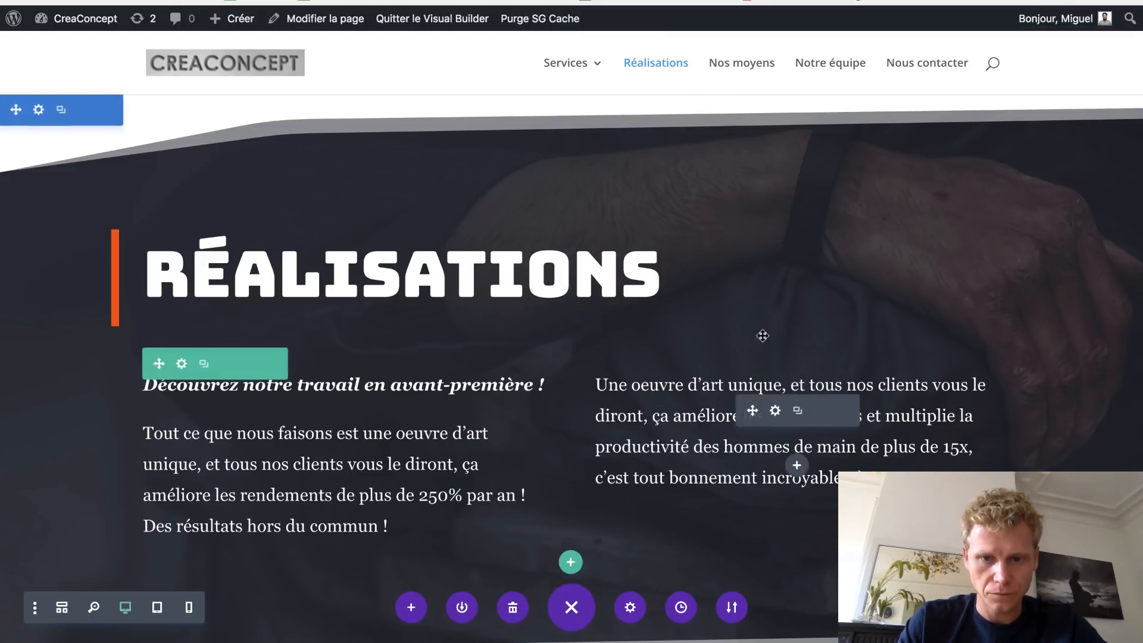
scroll(620, 414, down, 7)
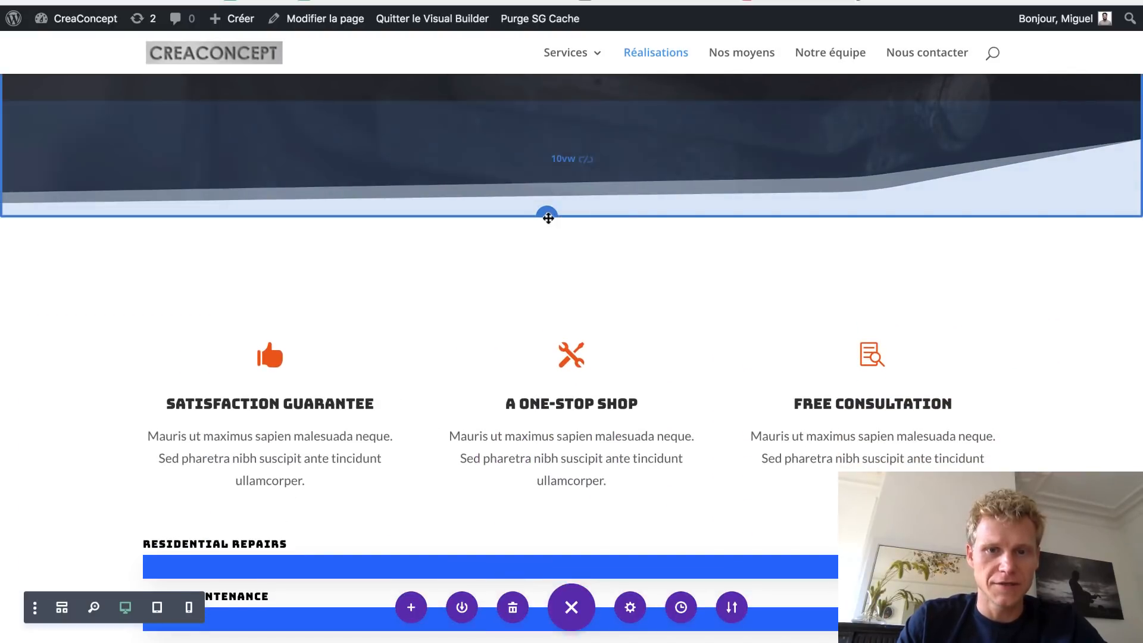
- Add a regular section with a single full-width row and insert a gallery module
click(547, 211)
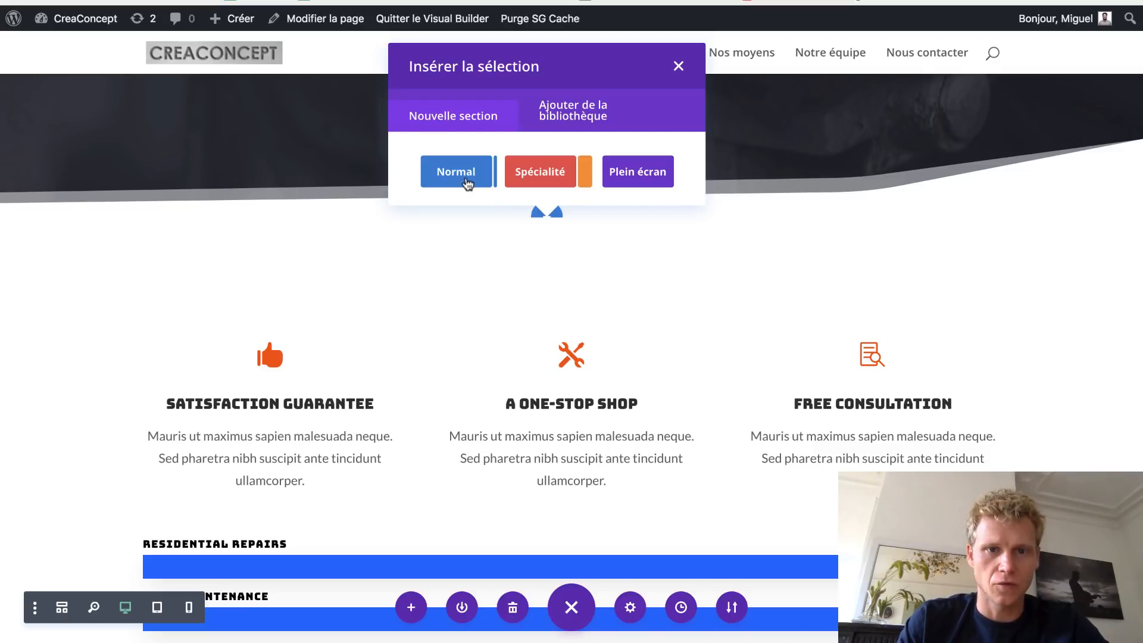
click(456, 173)
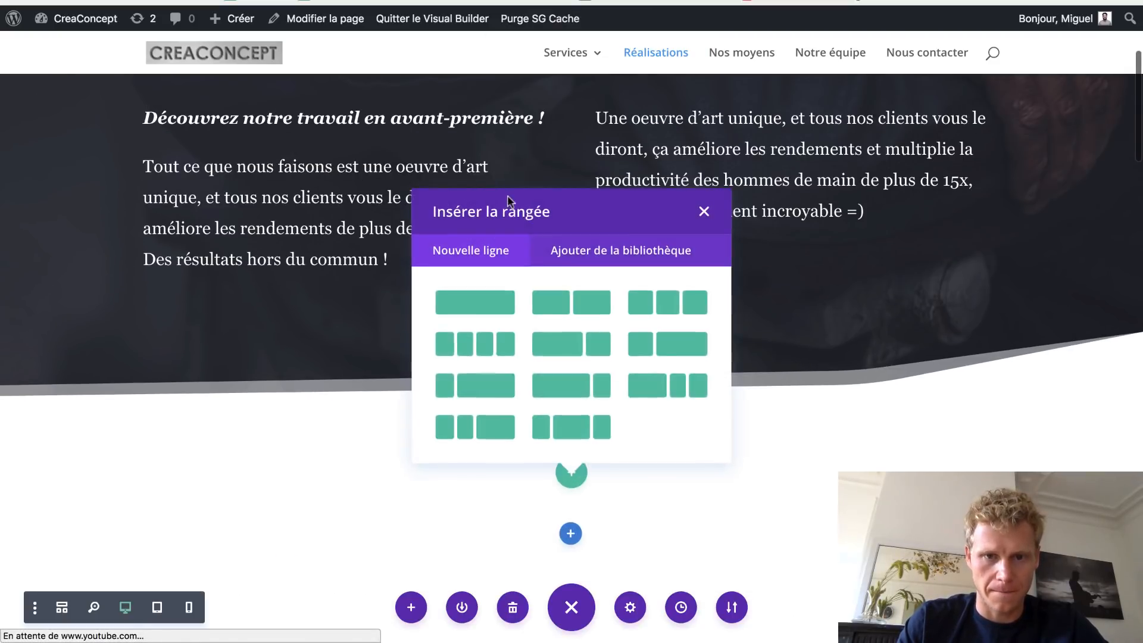
click(464, 306)
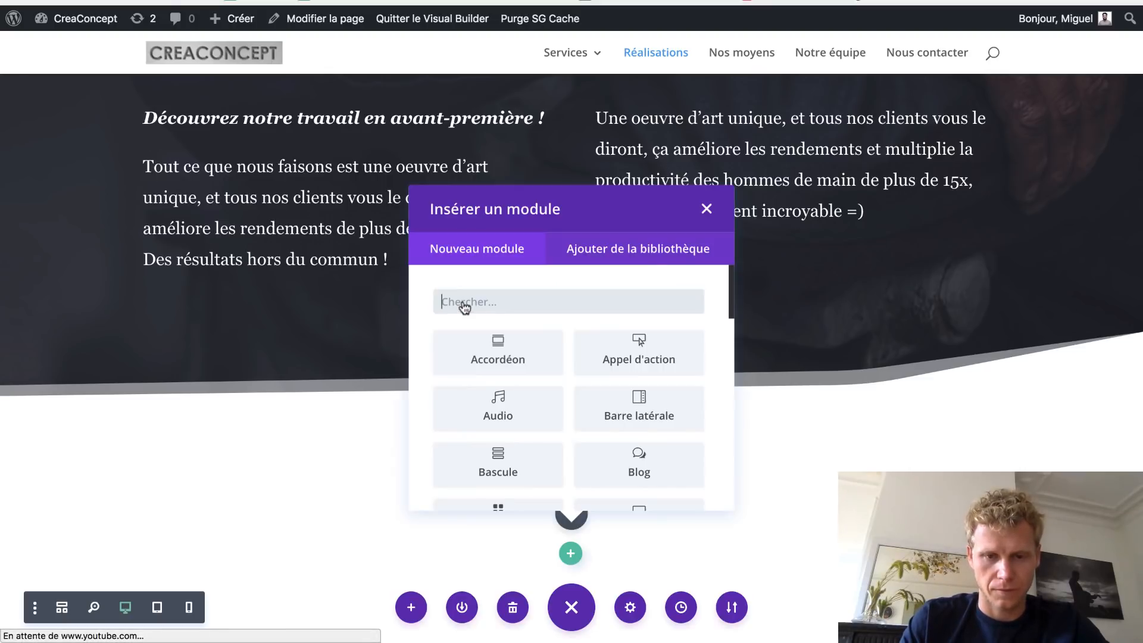
scroll(611, 411, down, 8)
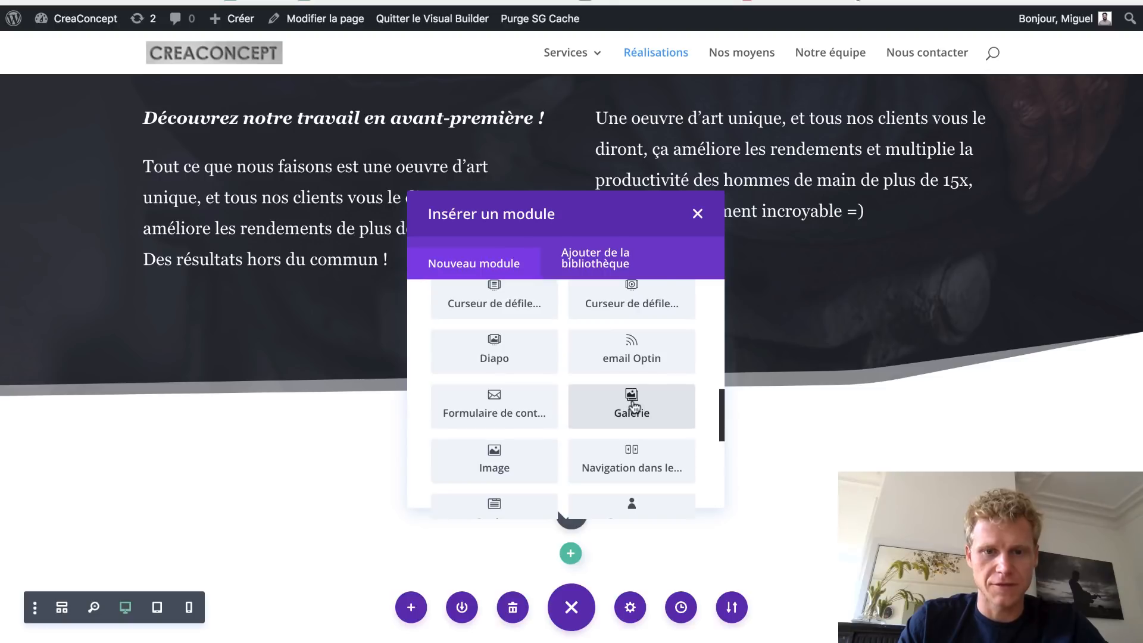
click(633, 406)
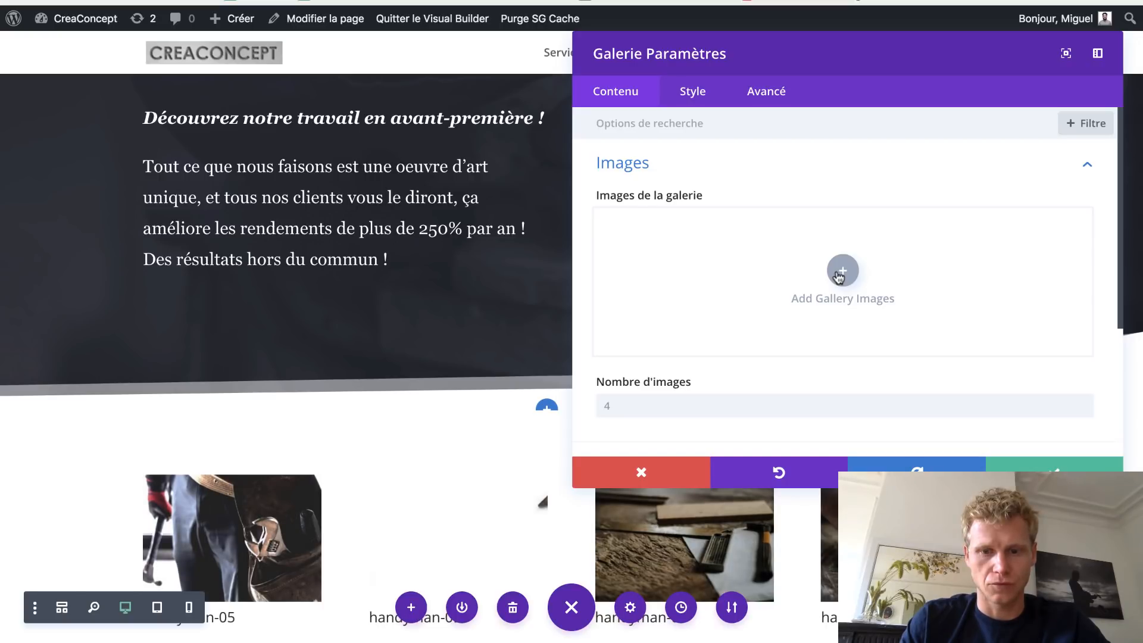
- In the media library, select the images from handyman_01 through 1auvergne, plus handyman-05
click(840, 273)
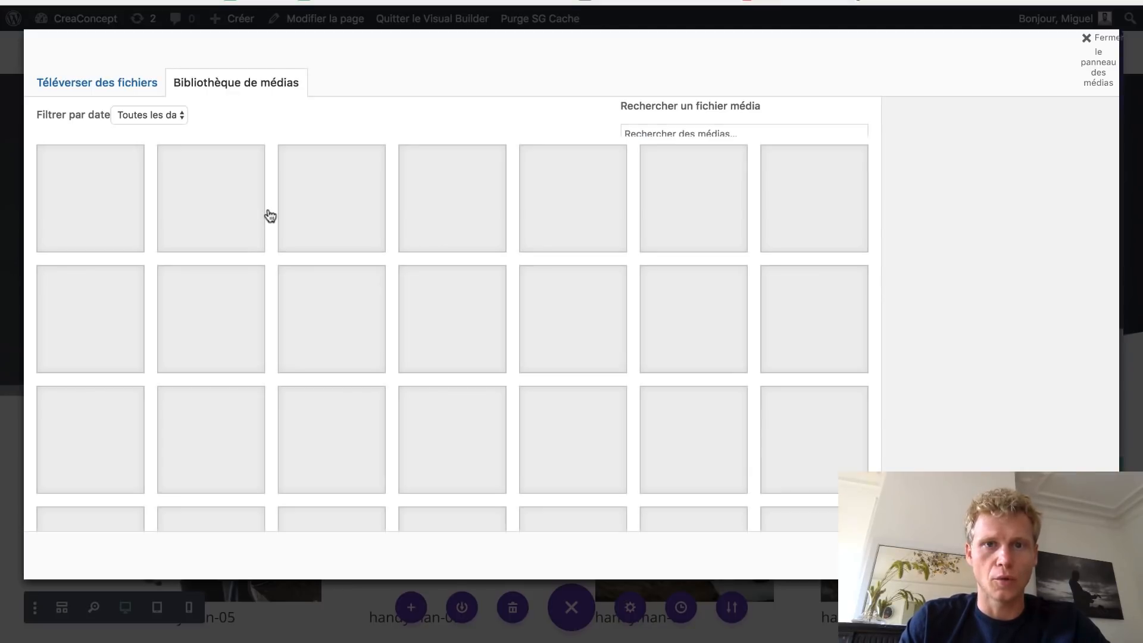
click(68, 200)
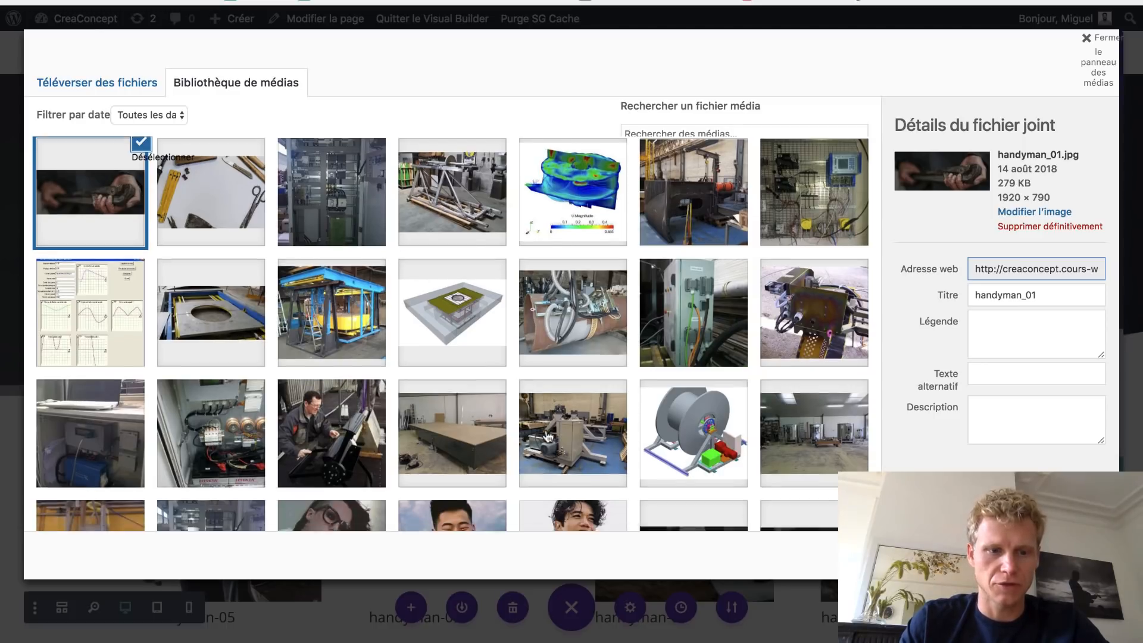
scroll(595, 428, down, 2)
shift+click(231, 503)
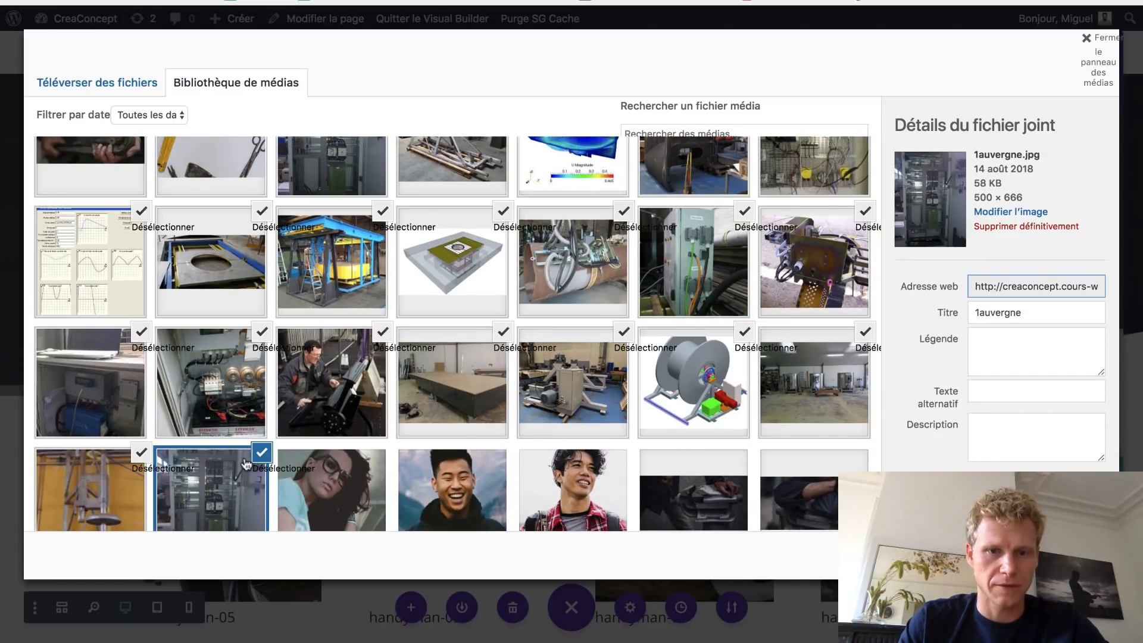
scroll(246, 463, up, 1)
scroll(246, 463, down, 3)
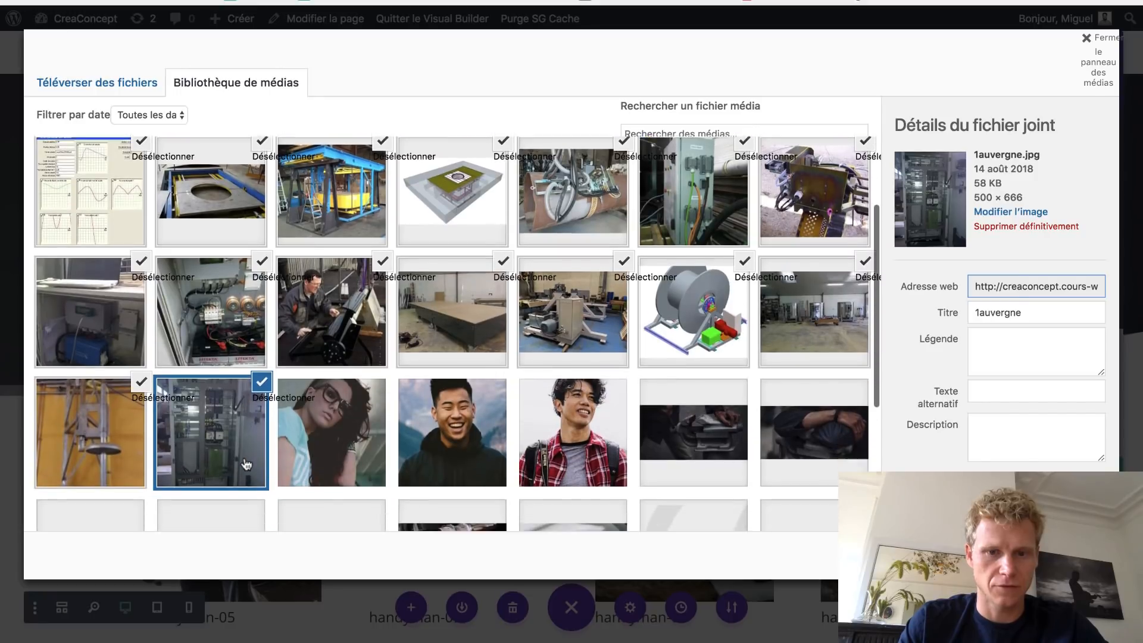
scroll(246, 463, down, 4)
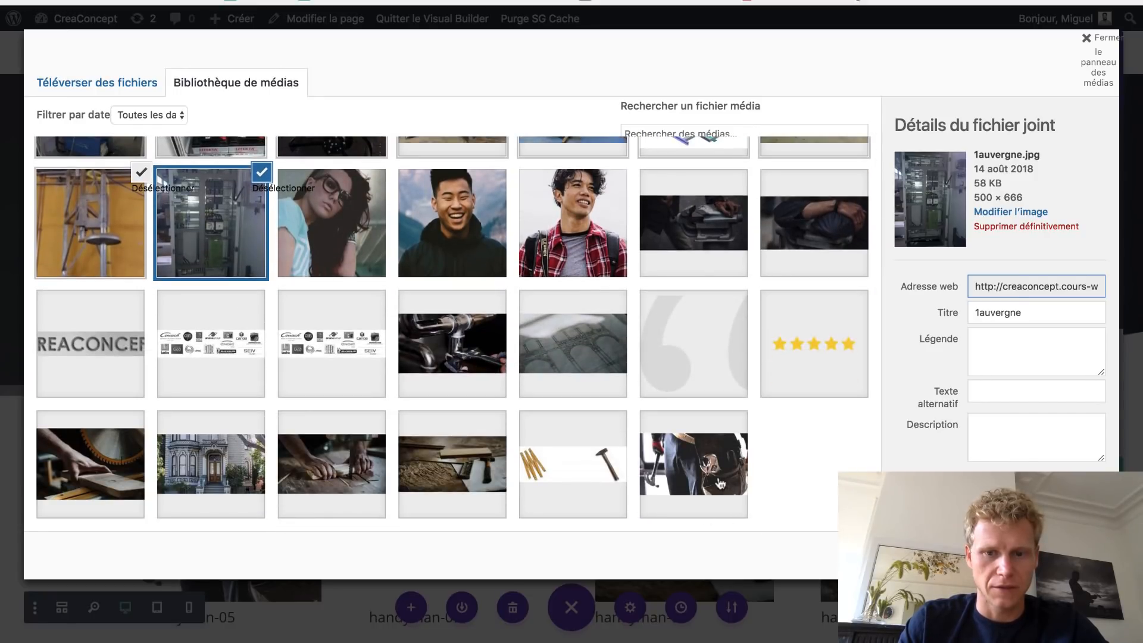
click(720, 483)
scroll(826, 465, up, 6)
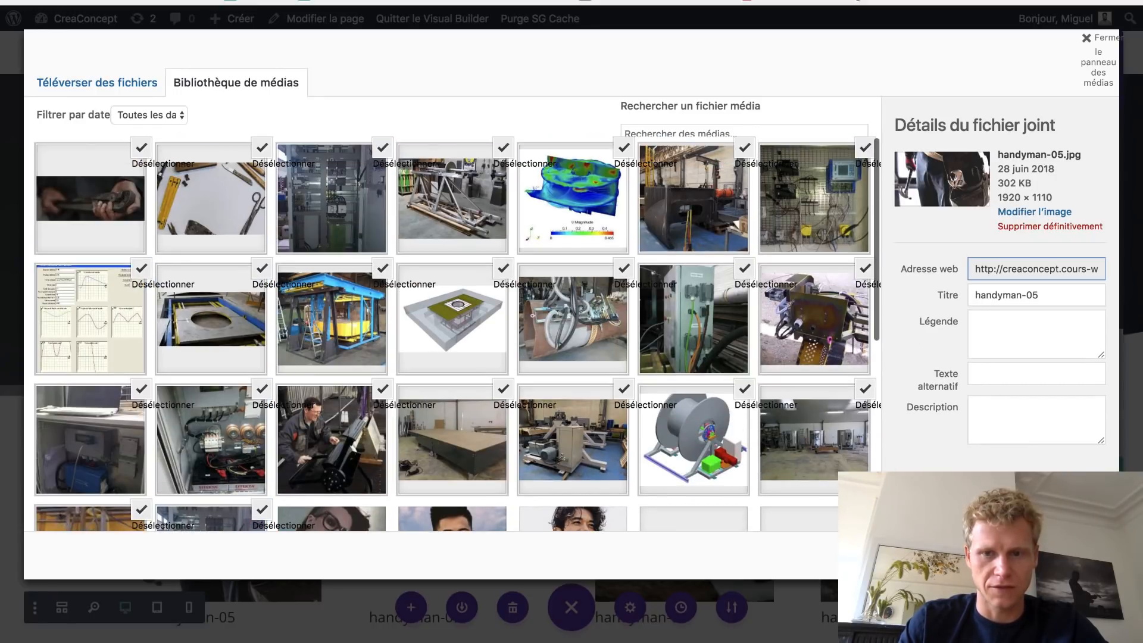
- Insert the selected photos into the gallery
click(1062, 554)
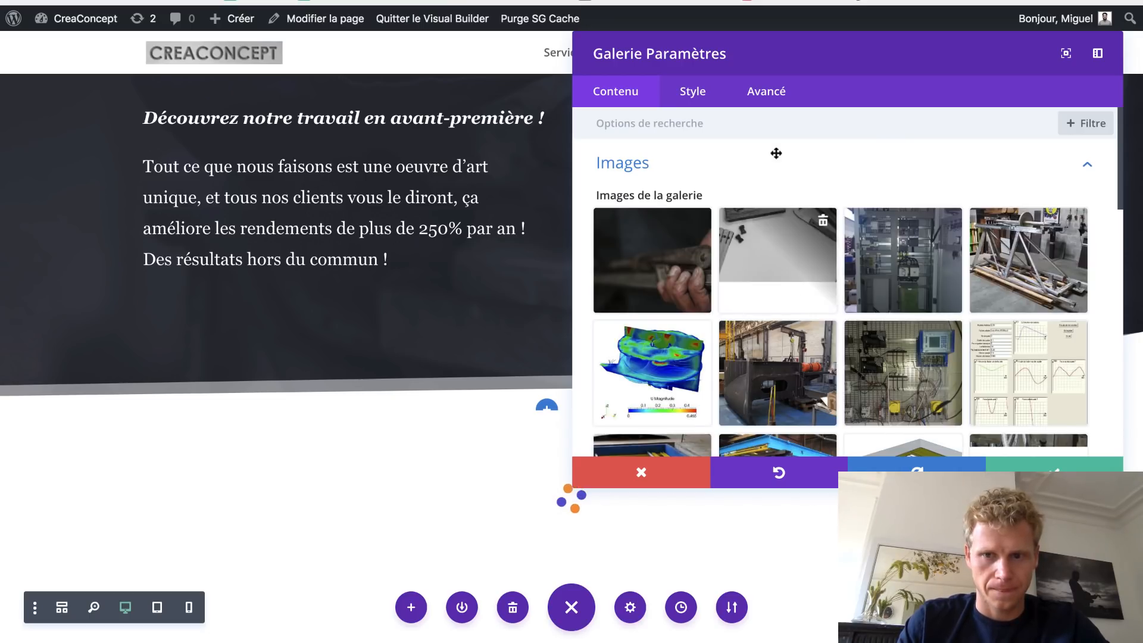
scroll(985, 323, down, 5)
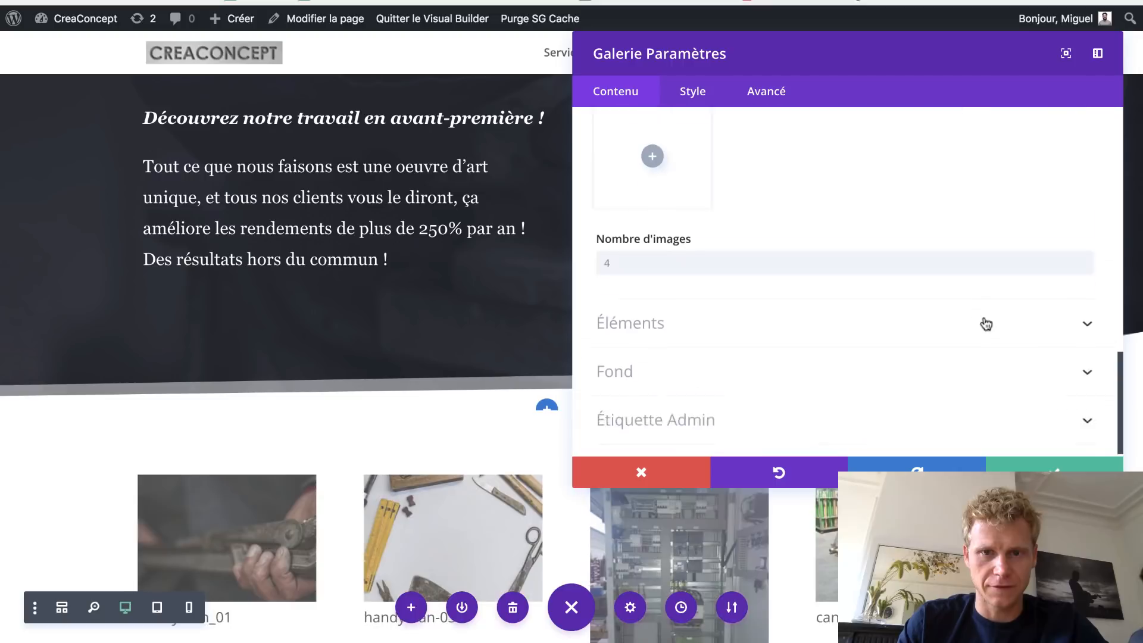
scroll(401, 309, down, 4)
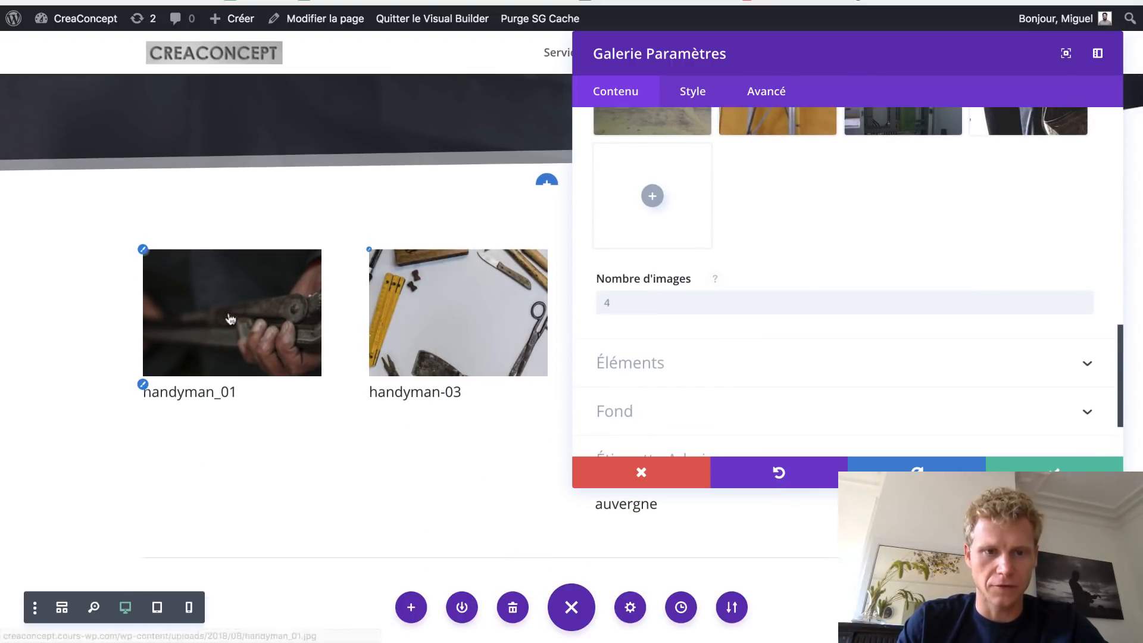
- Set the gallery's Nombre d'images to 16
drag(697, 51, 1075, 84)
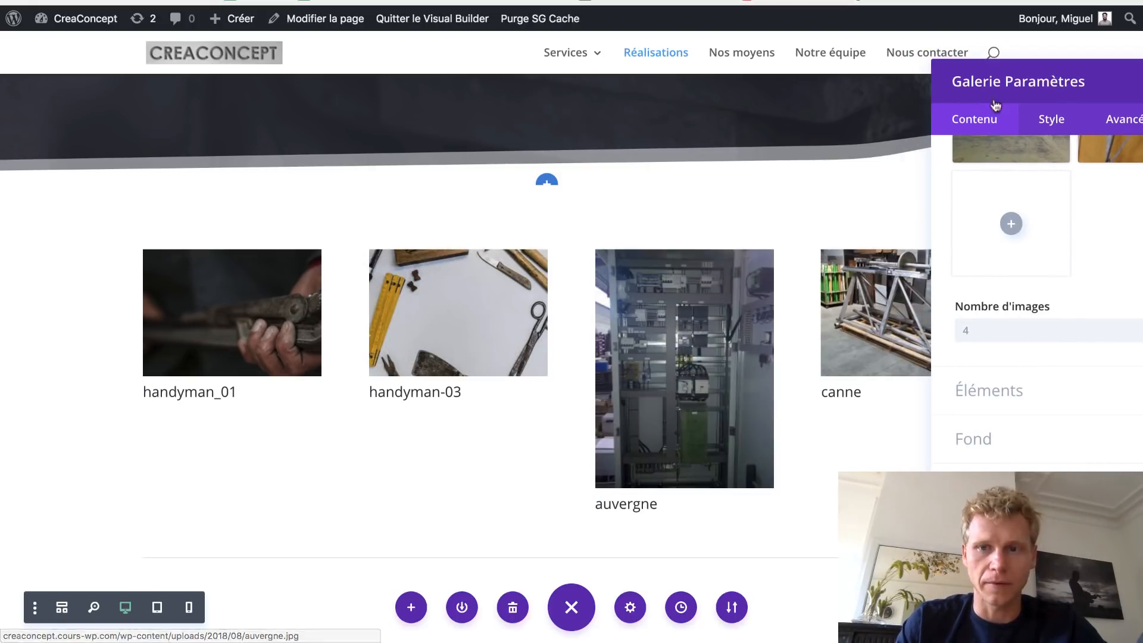
drag(1024, 86, 403, 66)
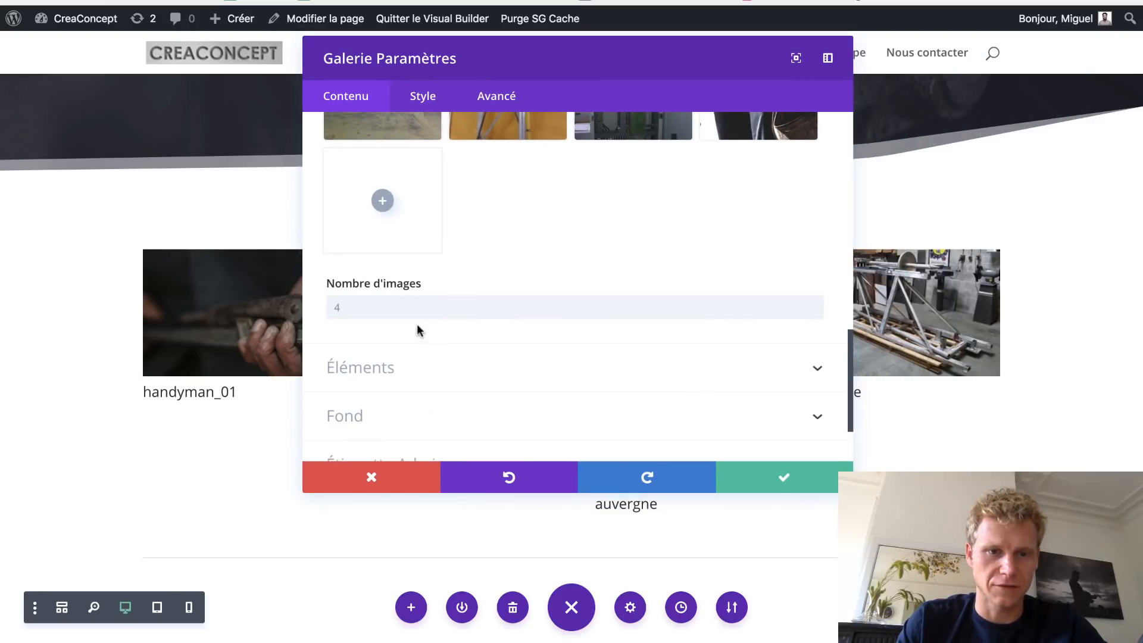
click(401, 308)
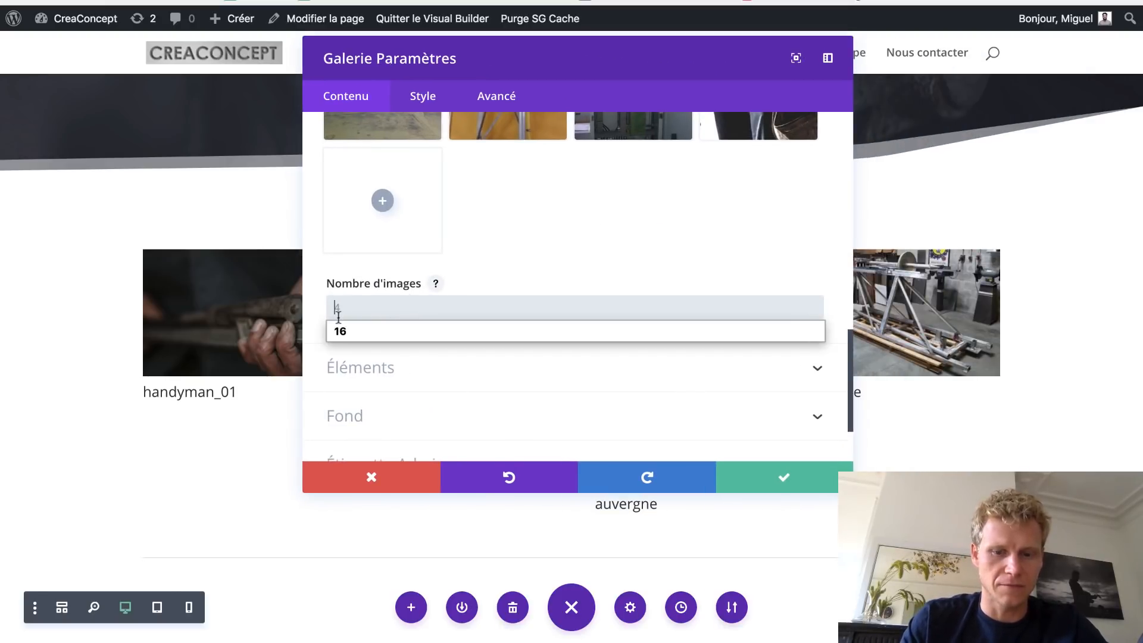
text(16)
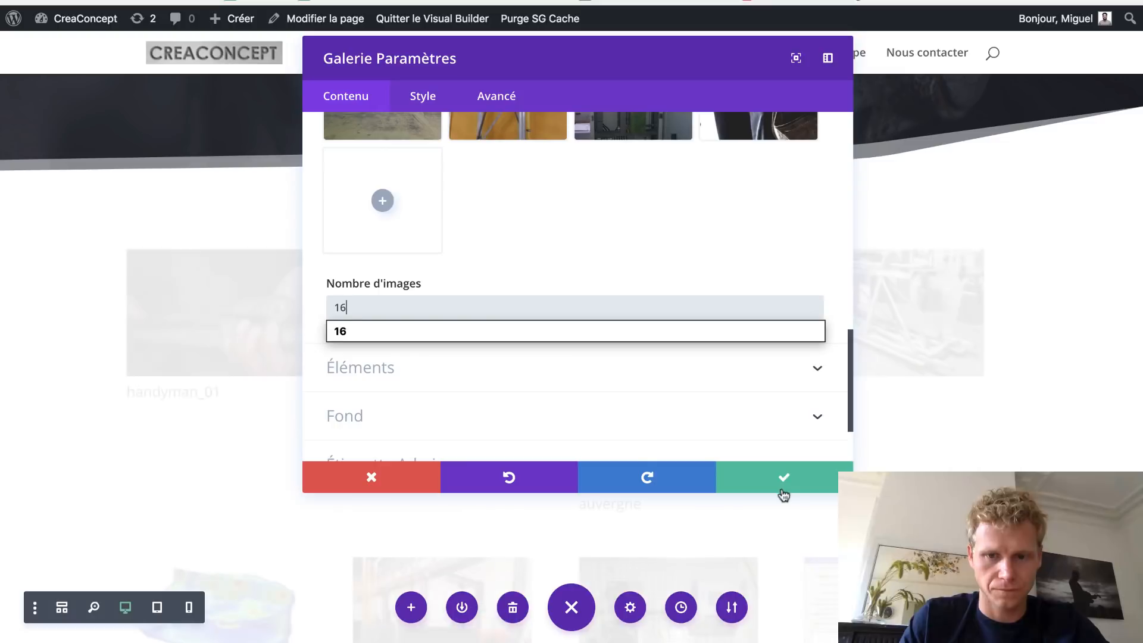
click(780, 485)
- Save the gallery settings and check the enlarged handyman-03 photo preview
click(780, 485)
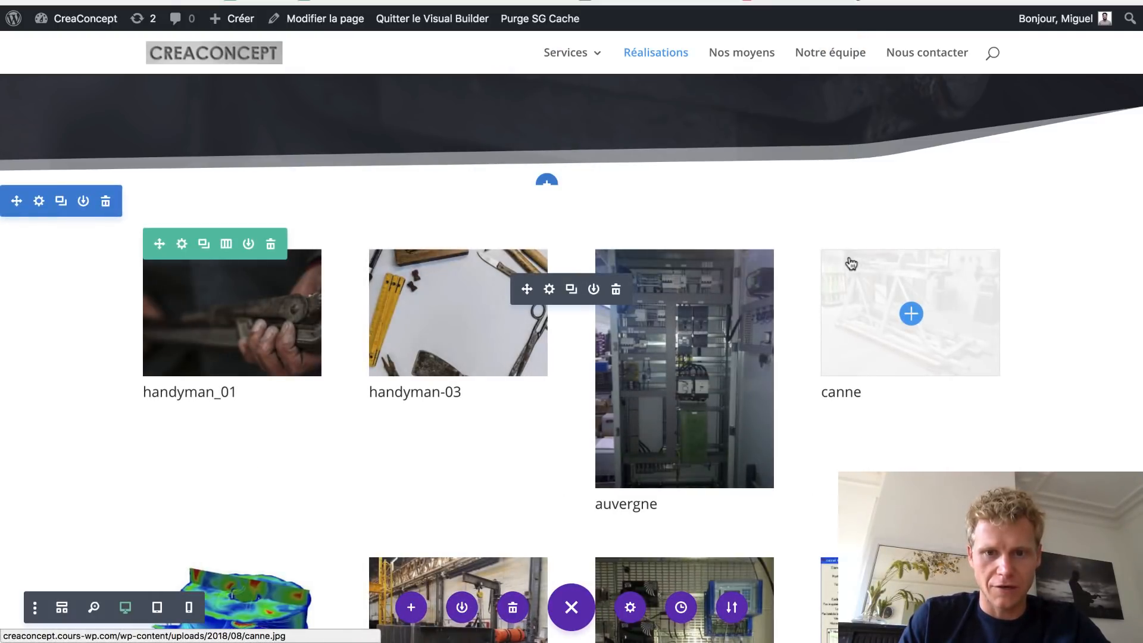
scroll(851, 263, down, 12)
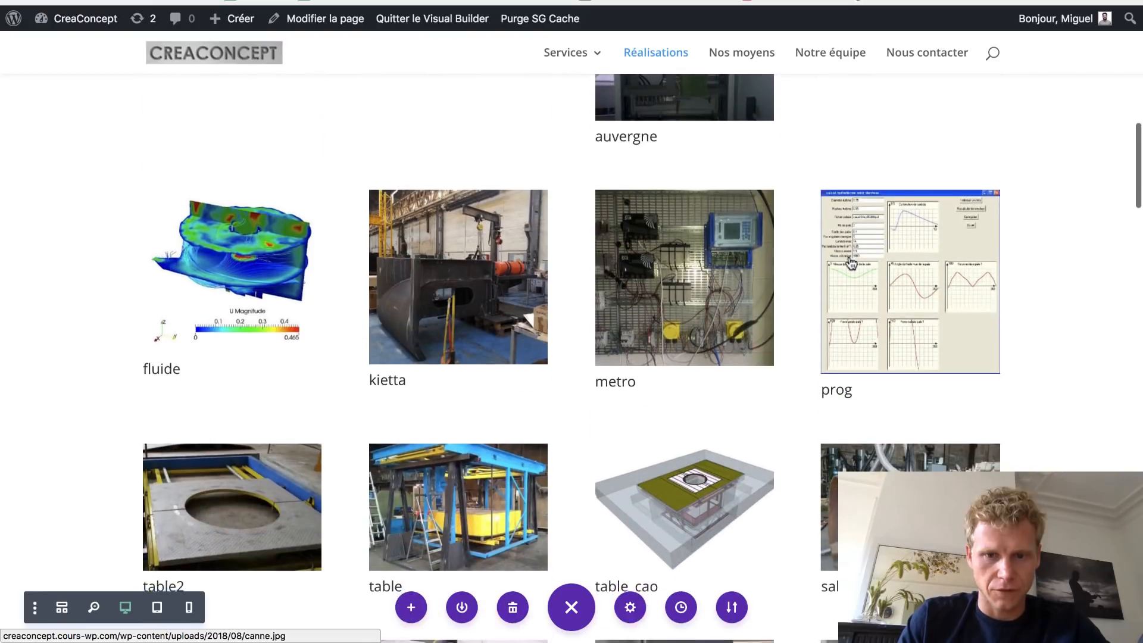
scroll(392, 195, up, 9)
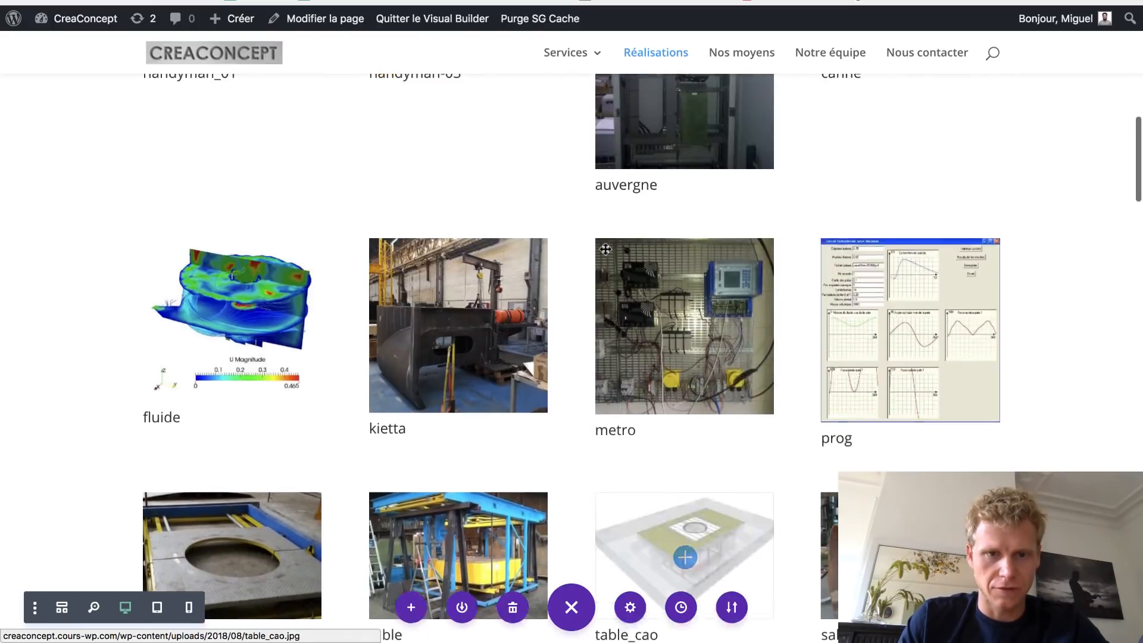
click(393, 194)
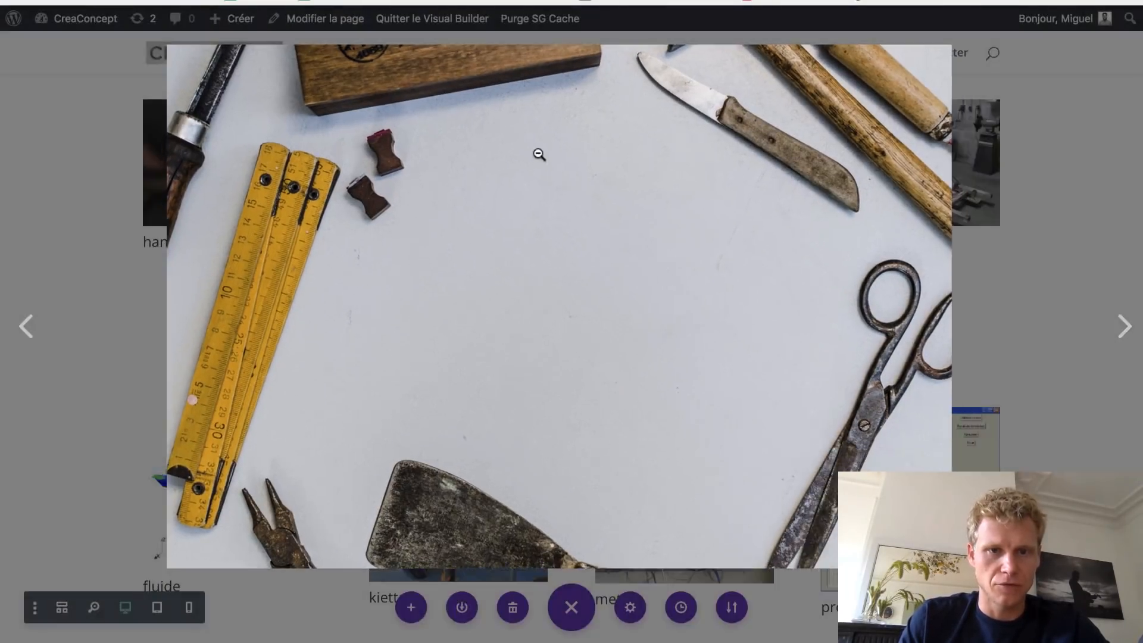
click(539, 155)
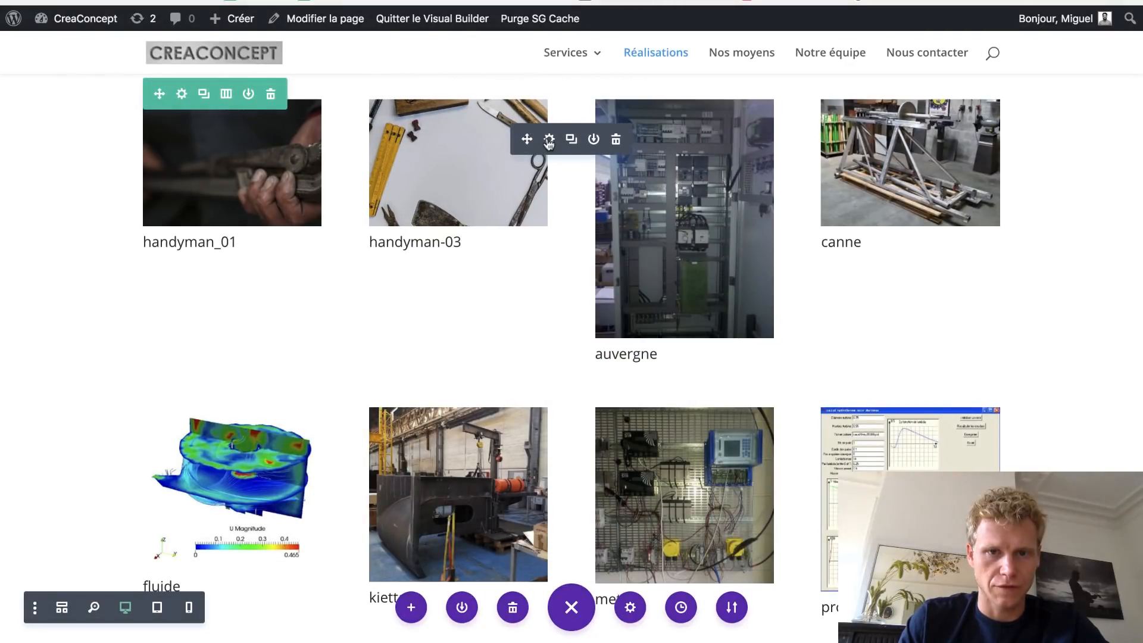
- In the gallery's Éléments settings, set Afficher le titre et la légende to NON
click(549, 140)
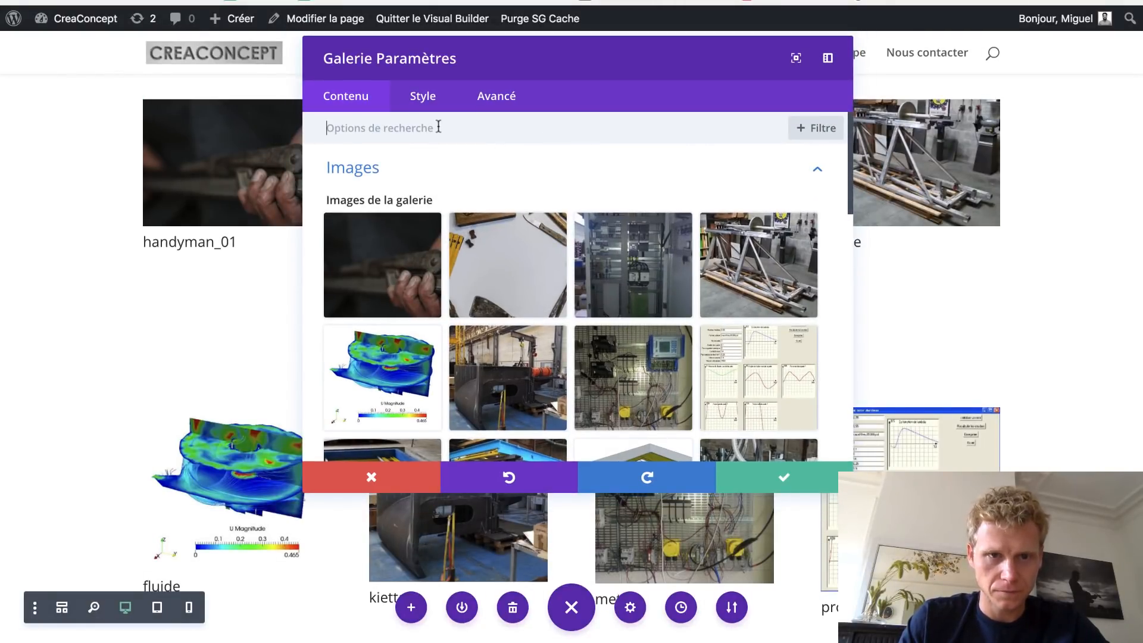
click(397, 175)
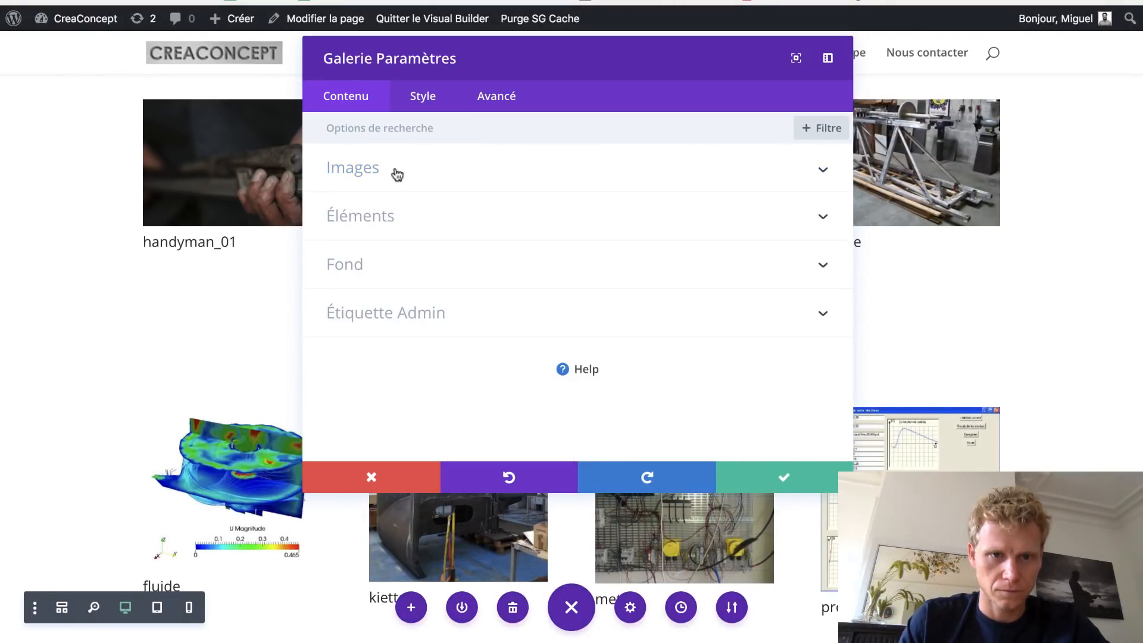
click(382, 220)
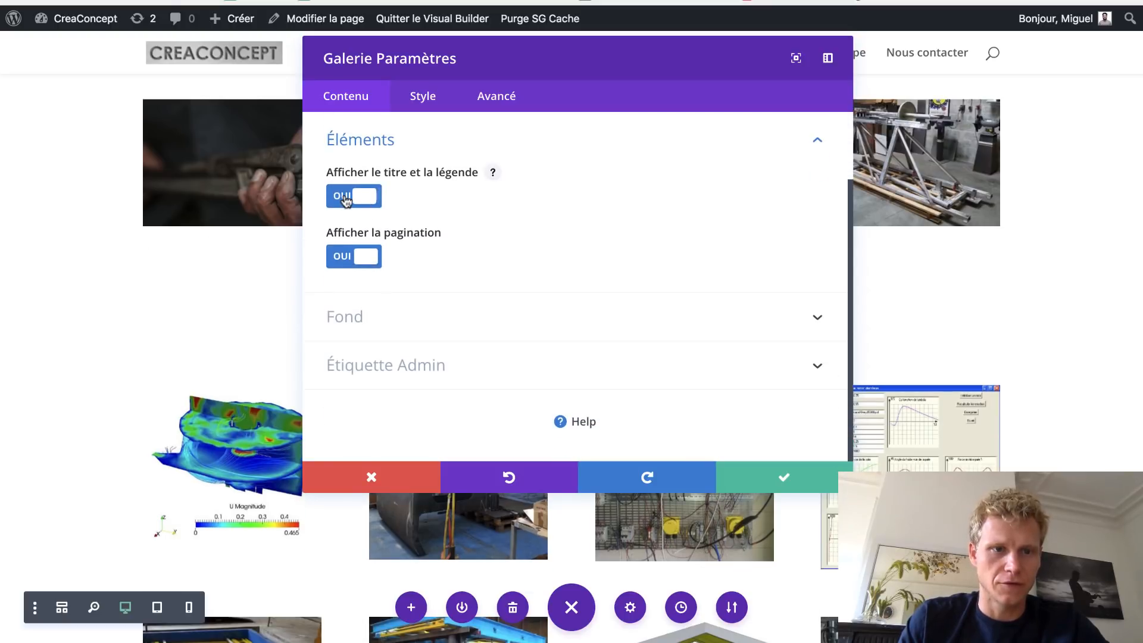
click(346, 199)
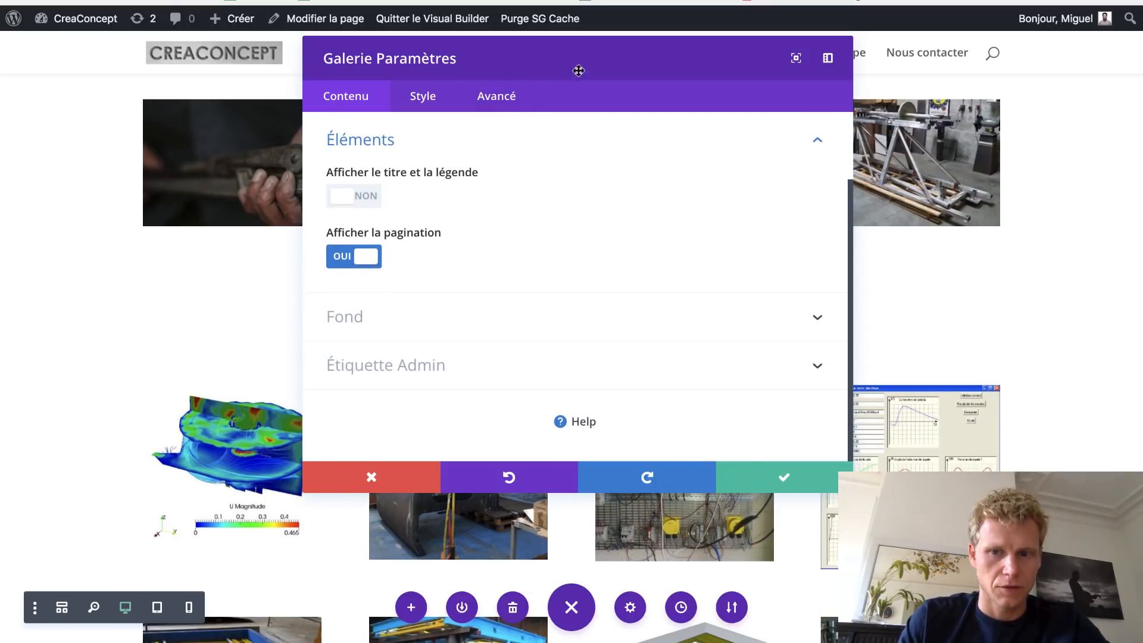
scroll(1048, 379, down, 10)
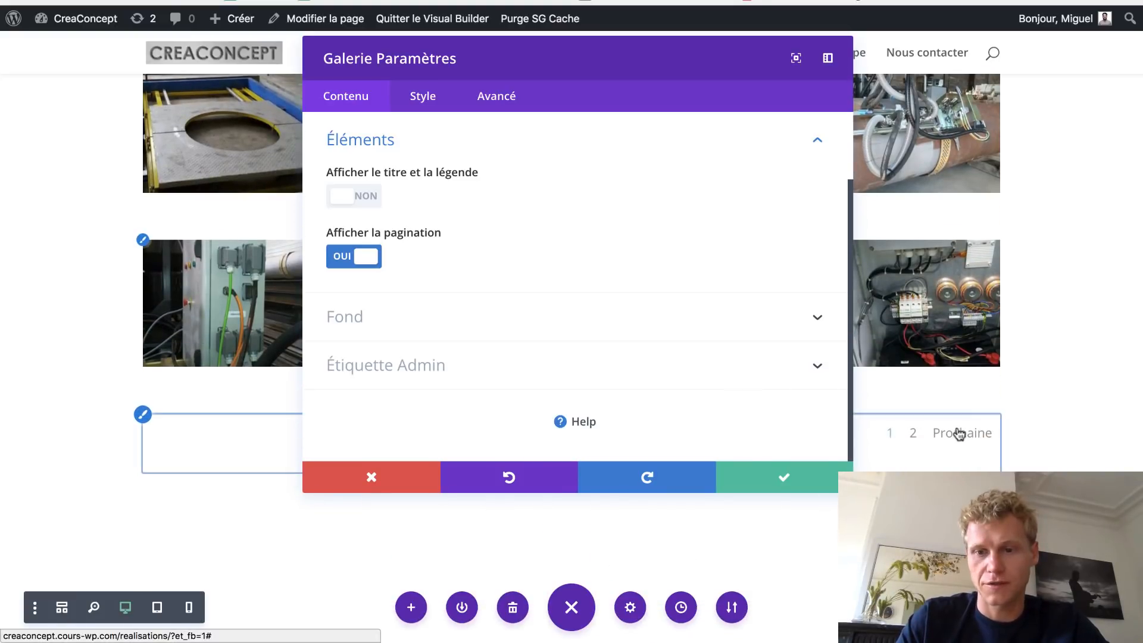
scroll(429, 141, up, 3)
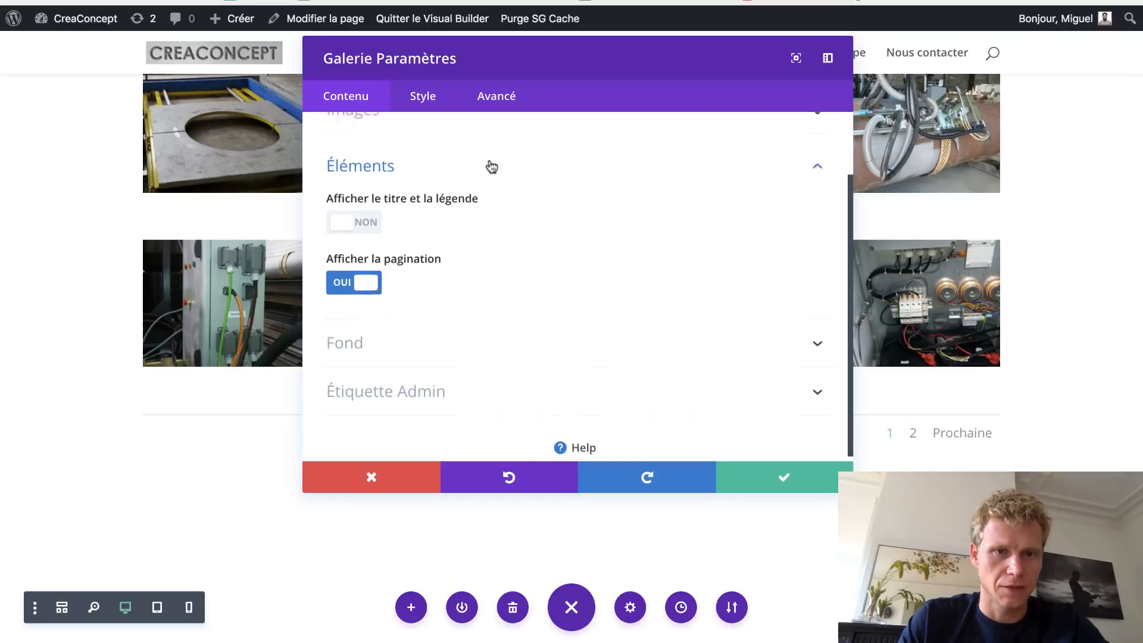
- Review the list of images chosen for the gallery
click(476, 174)
scroll(475, 369, down, 5)
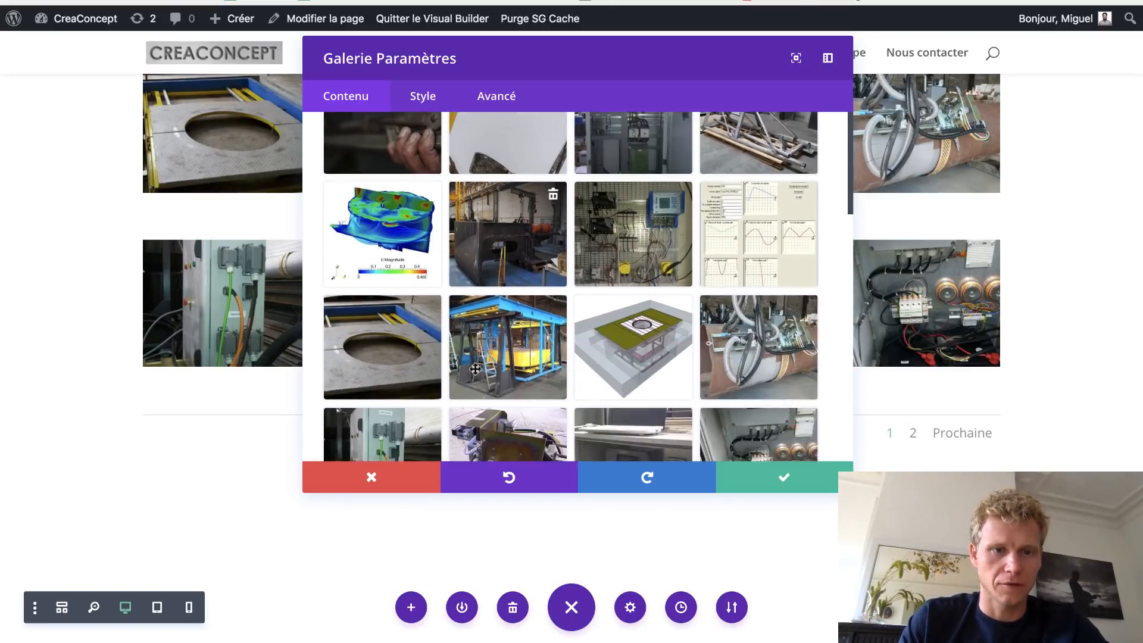
scroll(766, 372, down, 5)
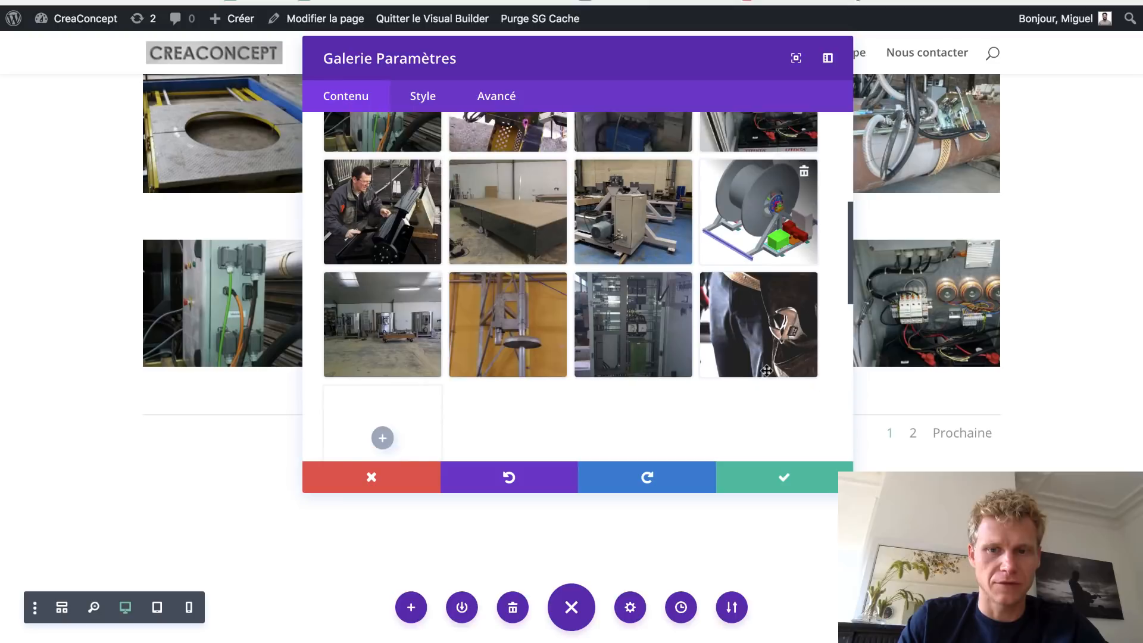
scroll(766, 373, up, 2)
scroll(766, 371, up, 5)
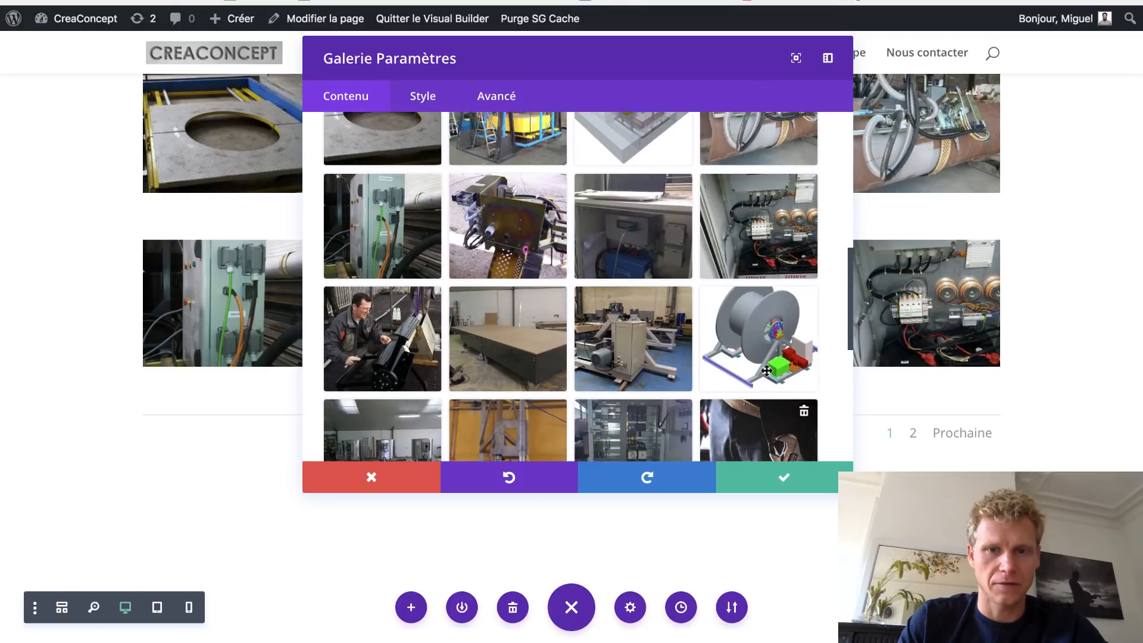
scroll(766, 370, up, 2)
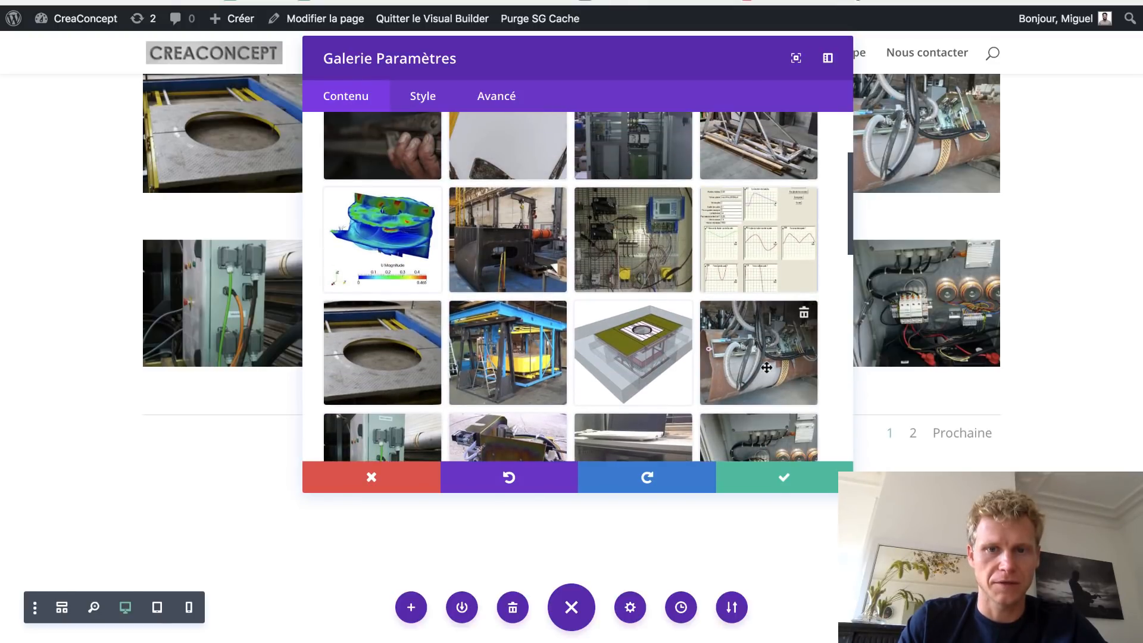
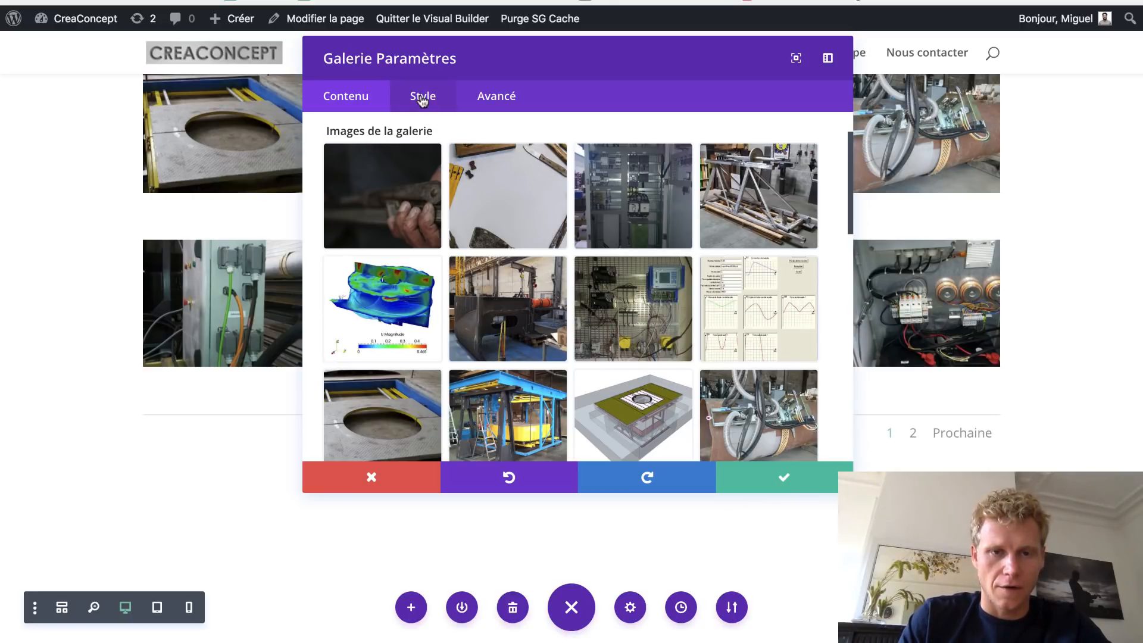
- Save the gallery's reordered images and scroll back up to the top of the gallery section
click(768, 482)
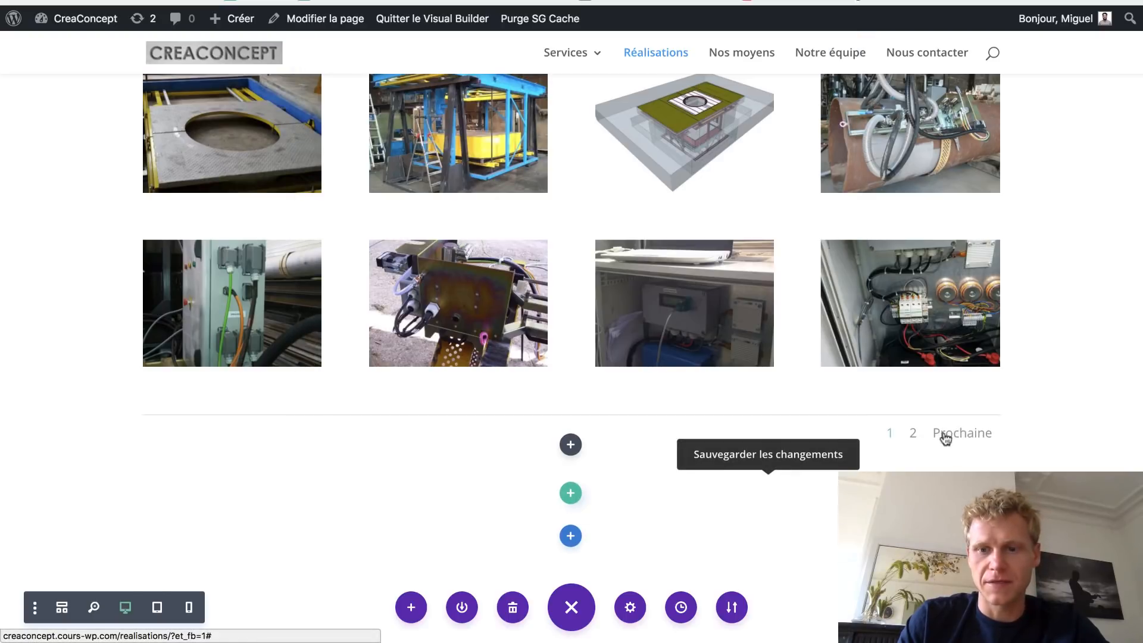
scroll(695, 317, up, 6)
scroll(693, 317, up, 5)
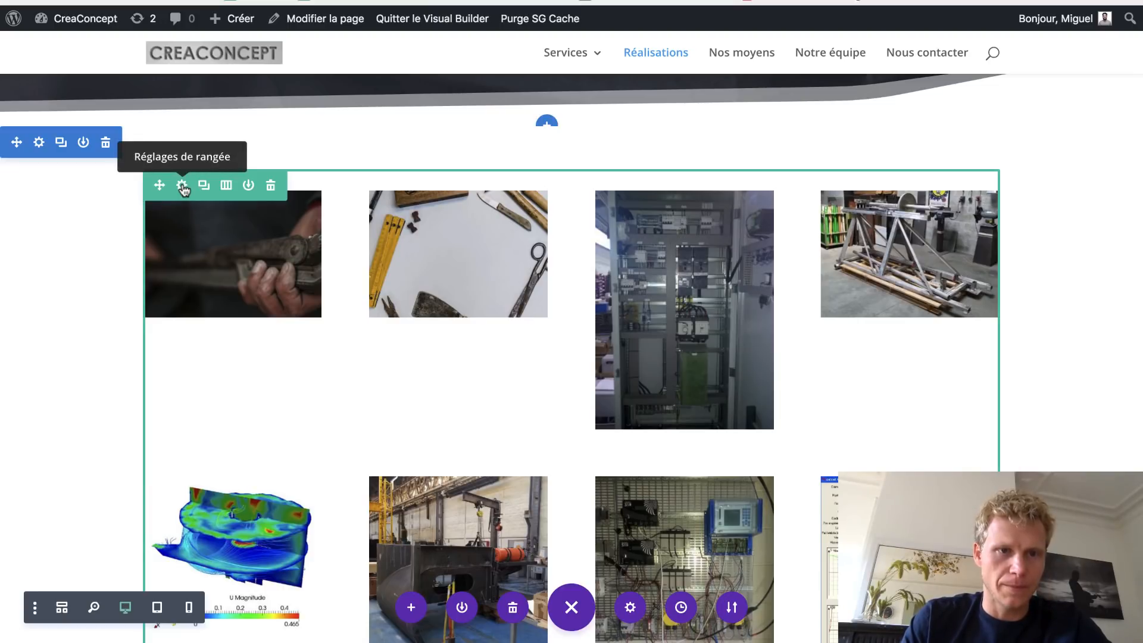
- Turn on custom gutter width for the gallery row, set column spacing to 1, and save
click(183, 188)
click(425, 111)
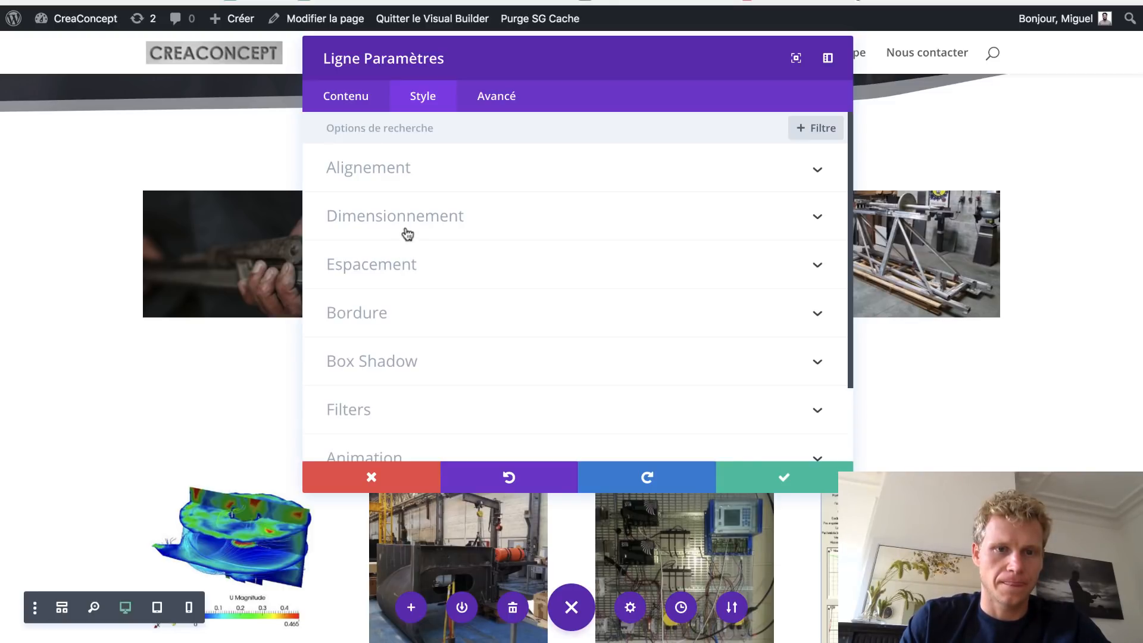
click(396, 258)
scroll(408, 232, up, 2)
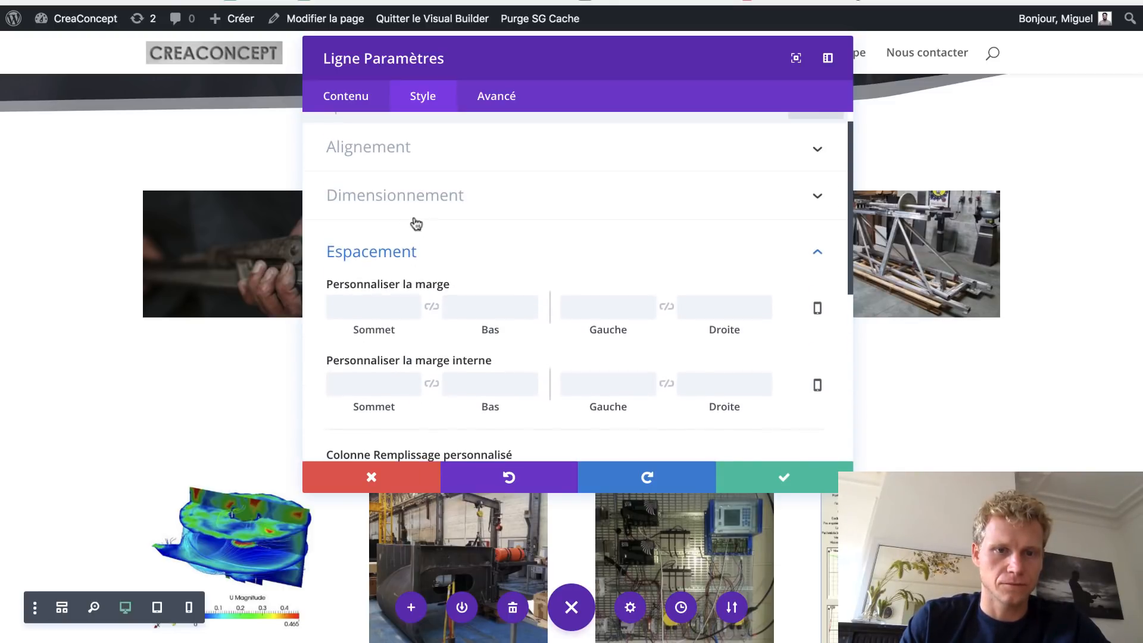
click(423, 205)
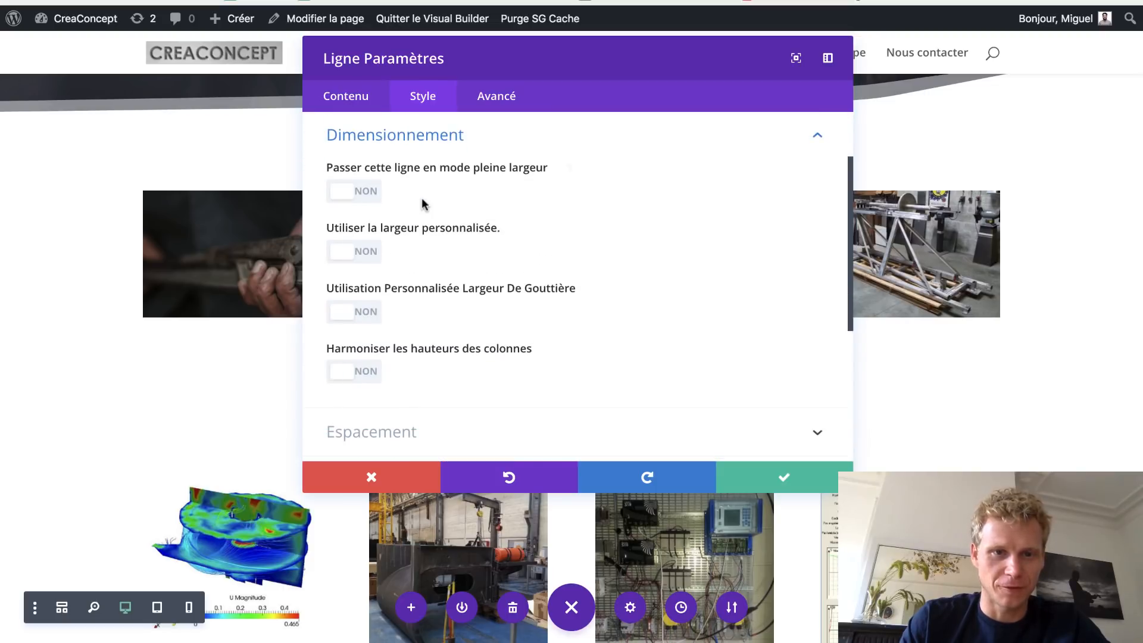
click(346, 311)
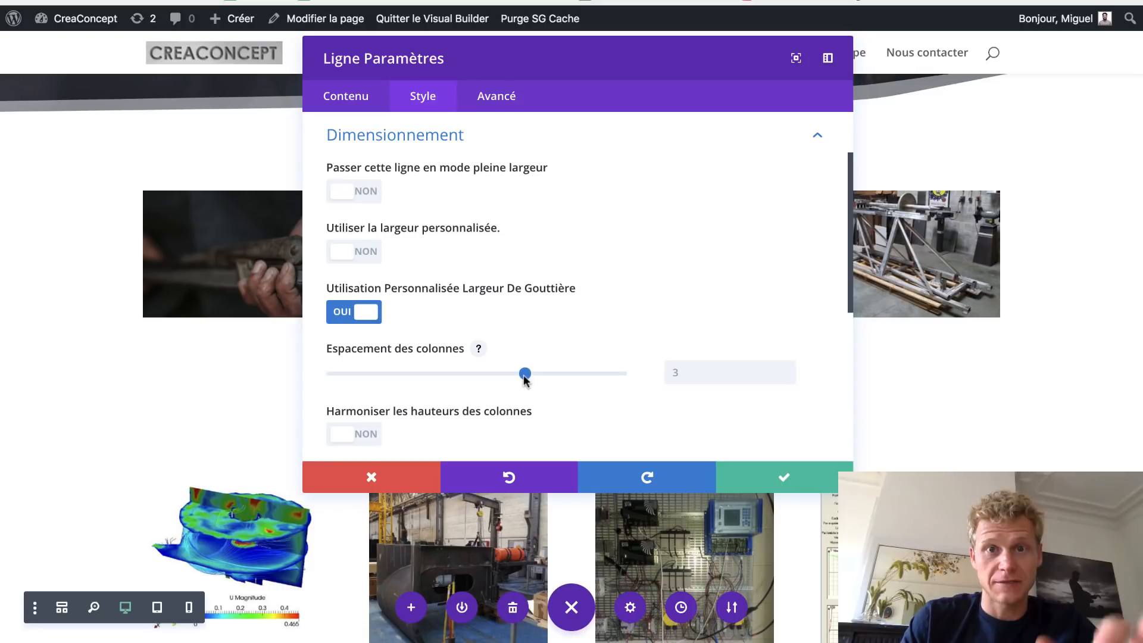
click(413, 374)
click(332, 373)
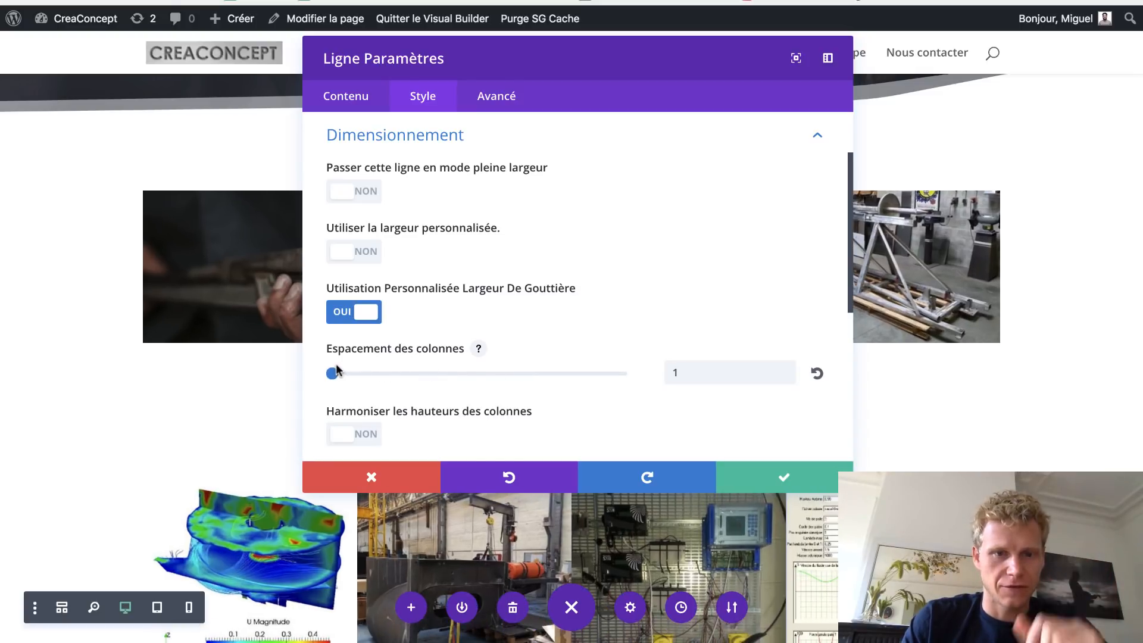
drag(439, 64, 822, 57)
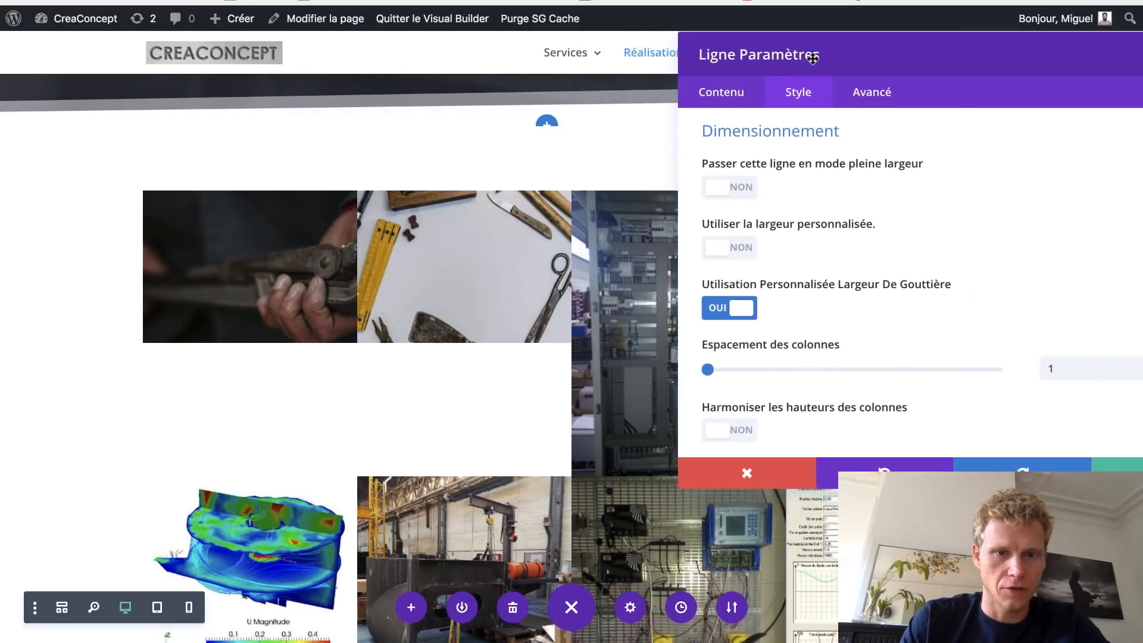
drag(741, 46, 472, 82)
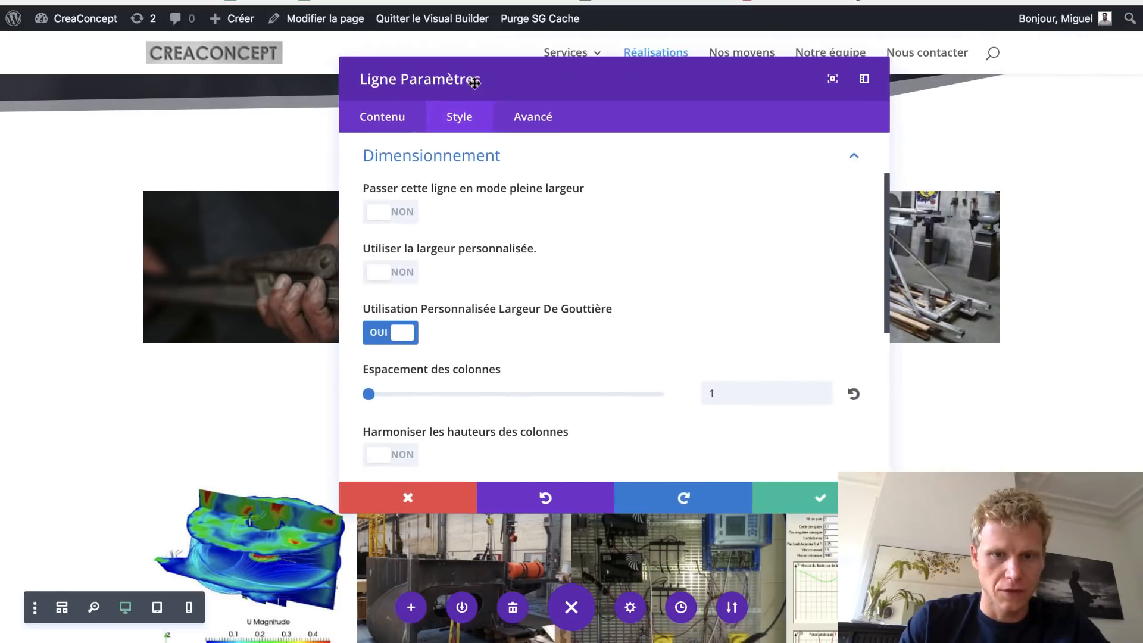
click(821, 506)
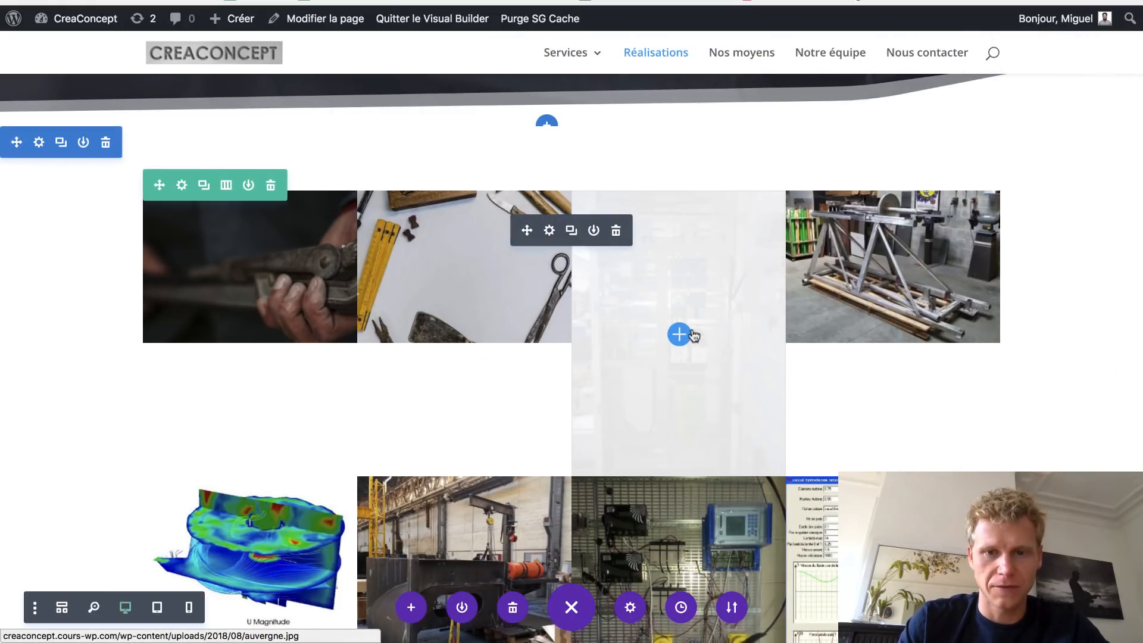
click(550, 231)
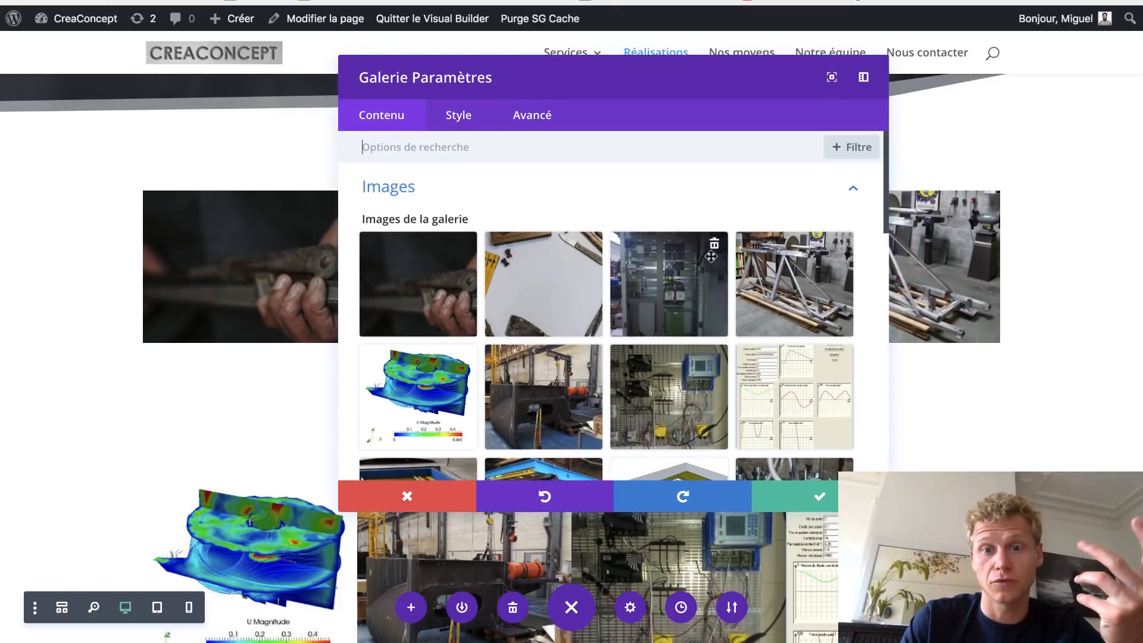
- Delete the electrical cabinet image from the gallery and save
click(713, 244)
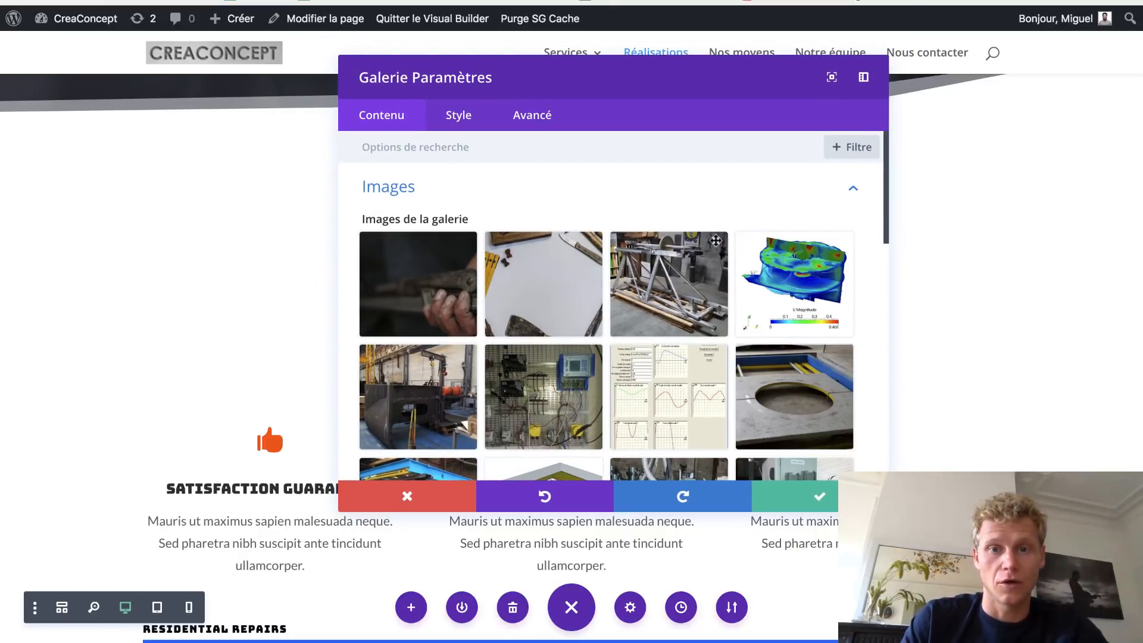
click(800, 497)
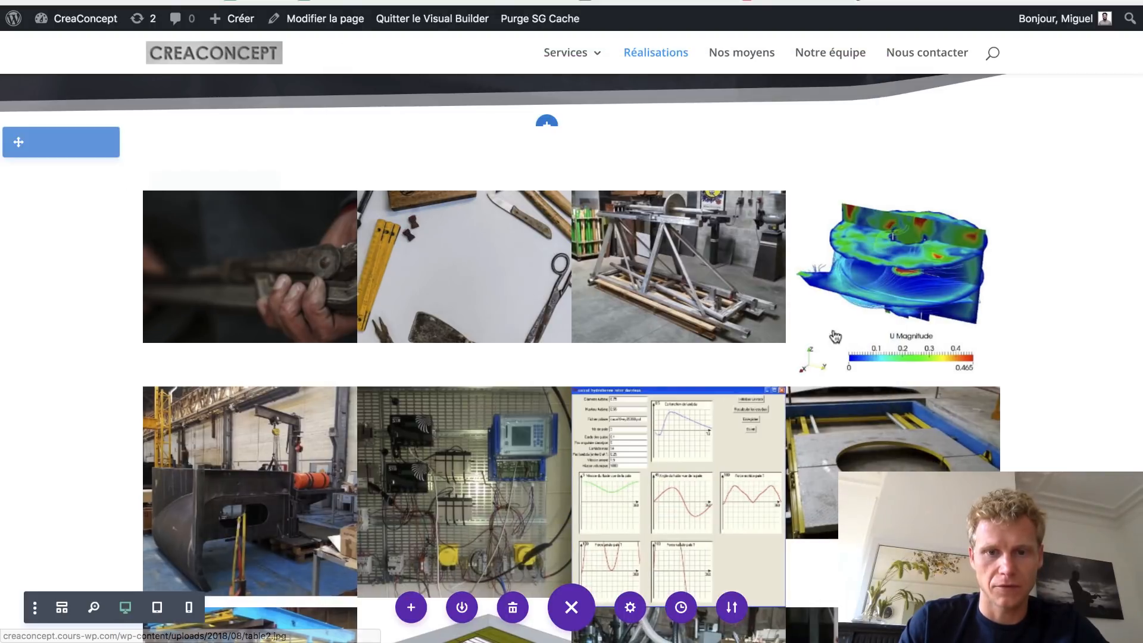
scroll(934, 256, down, 5)
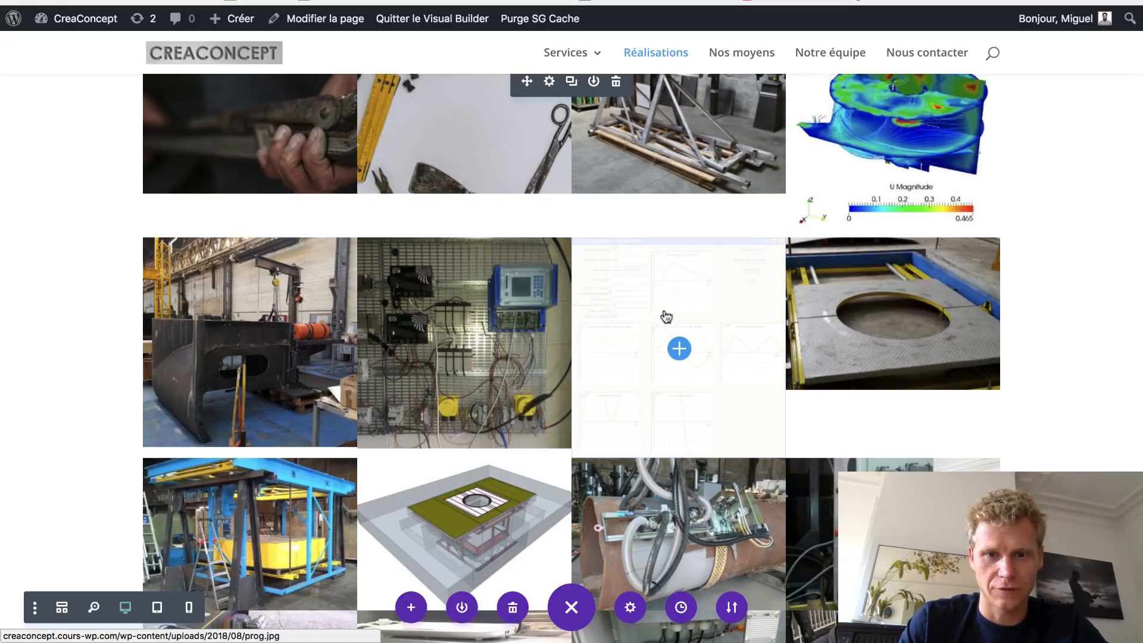
scroll(659, 312, up, 1)
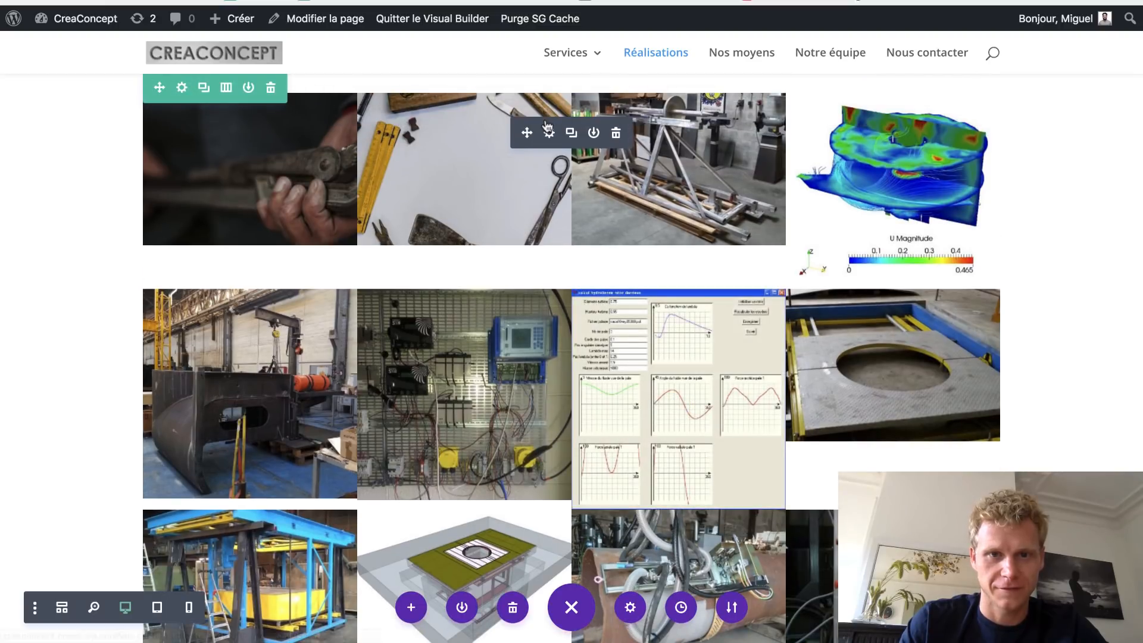
- Remove the software charts, simulation, steel box and wiring panel images from the gallery
click(549, 134)
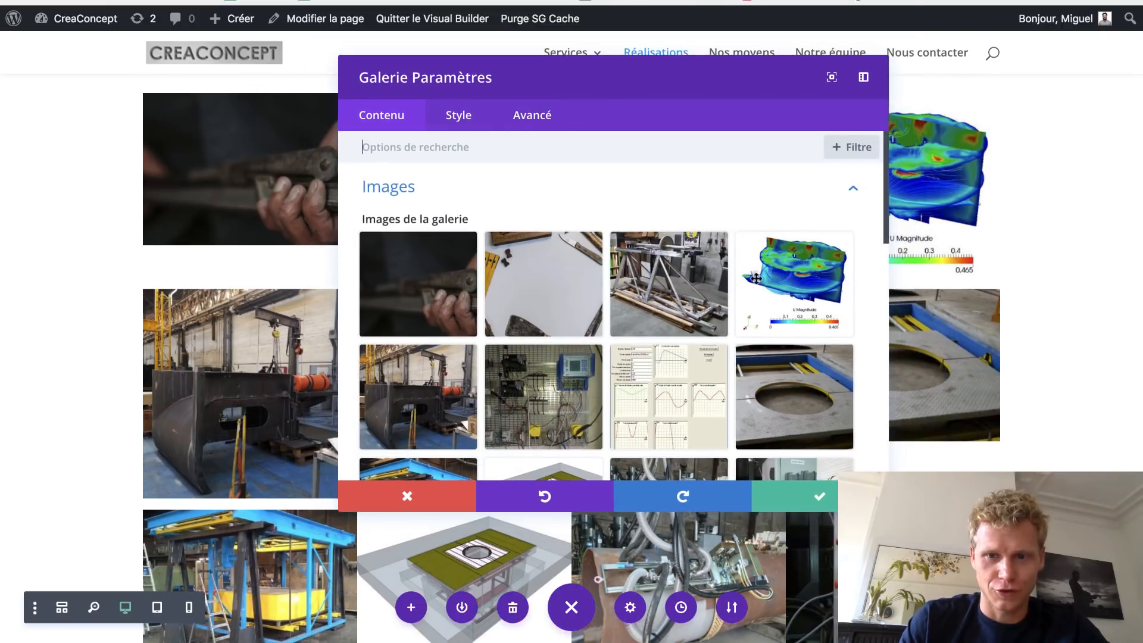
drag(701, 79, 468, 80)
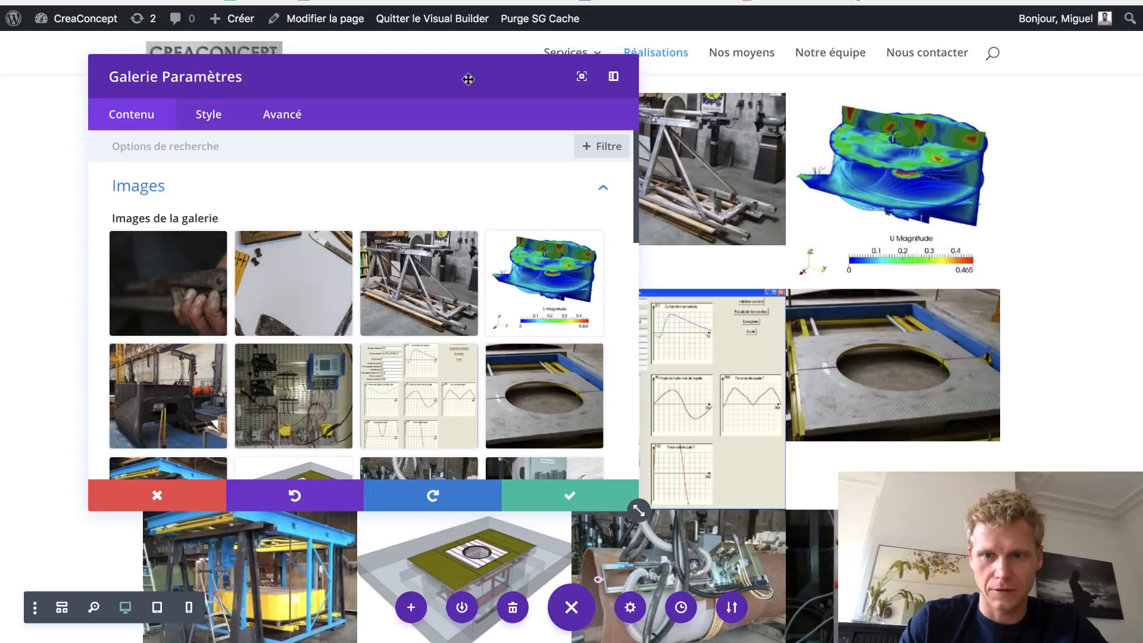
click(465, 356)
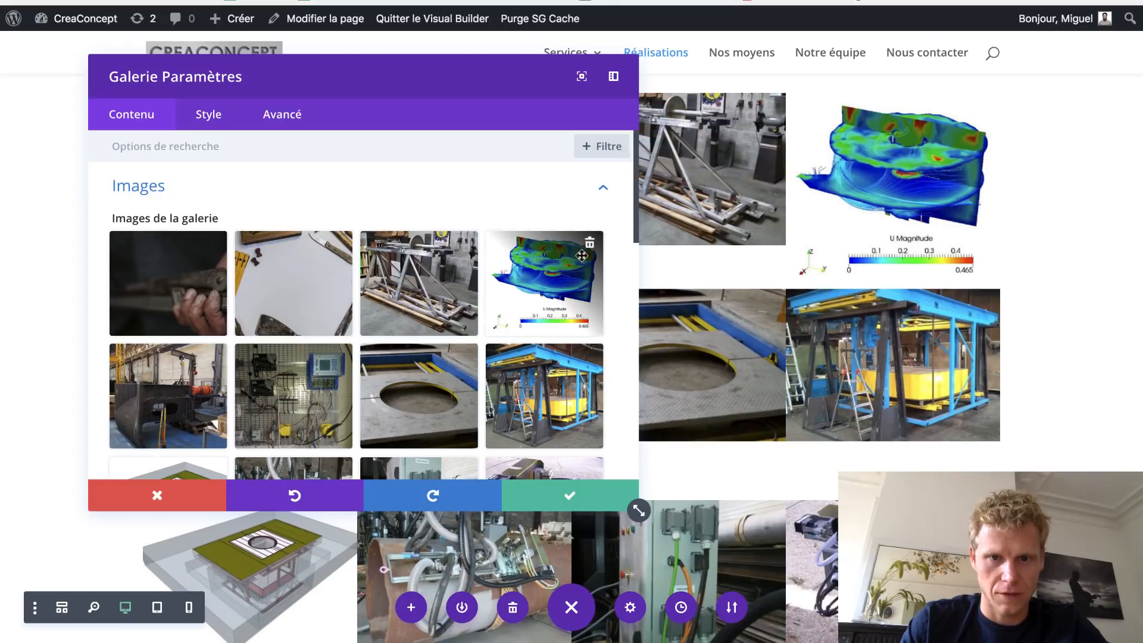
click(590, 244)
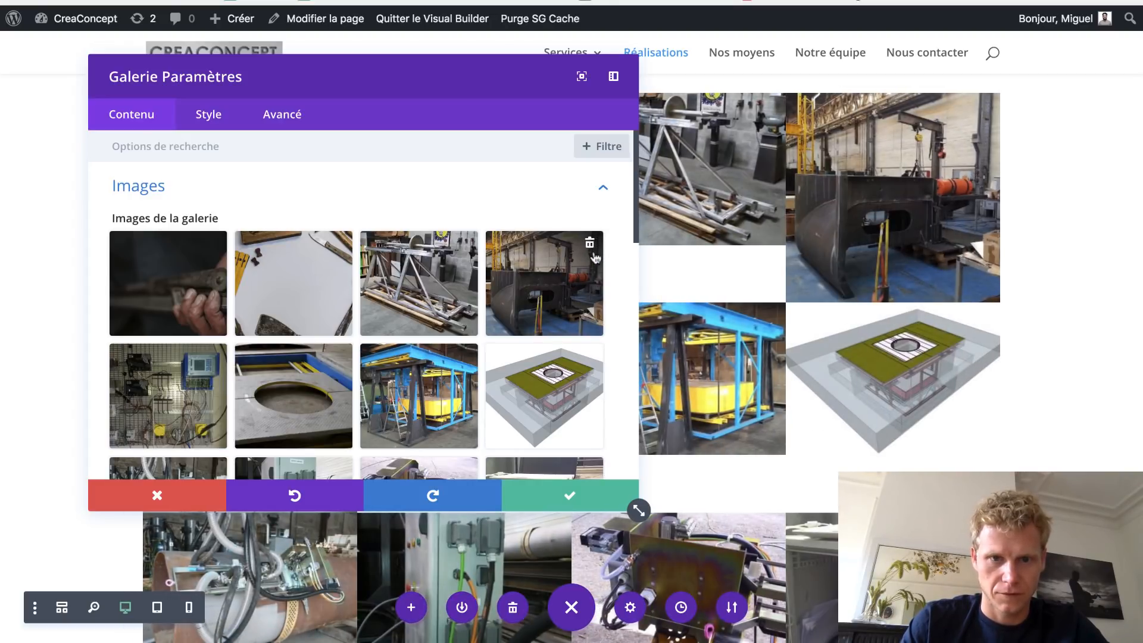
click(590, 244)
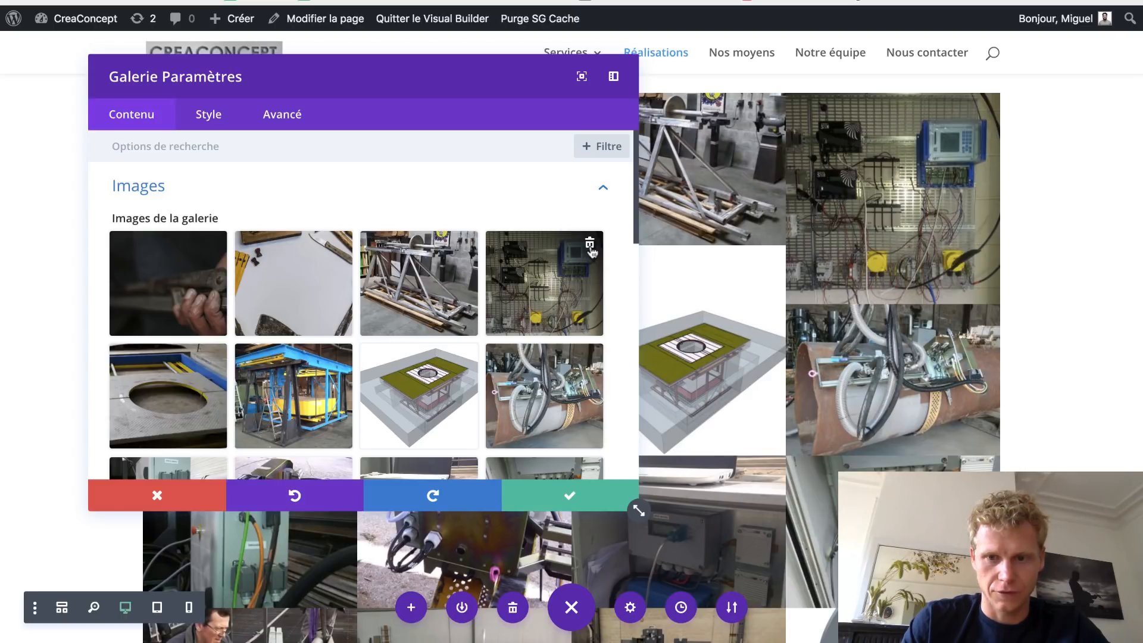
click(590, 246)
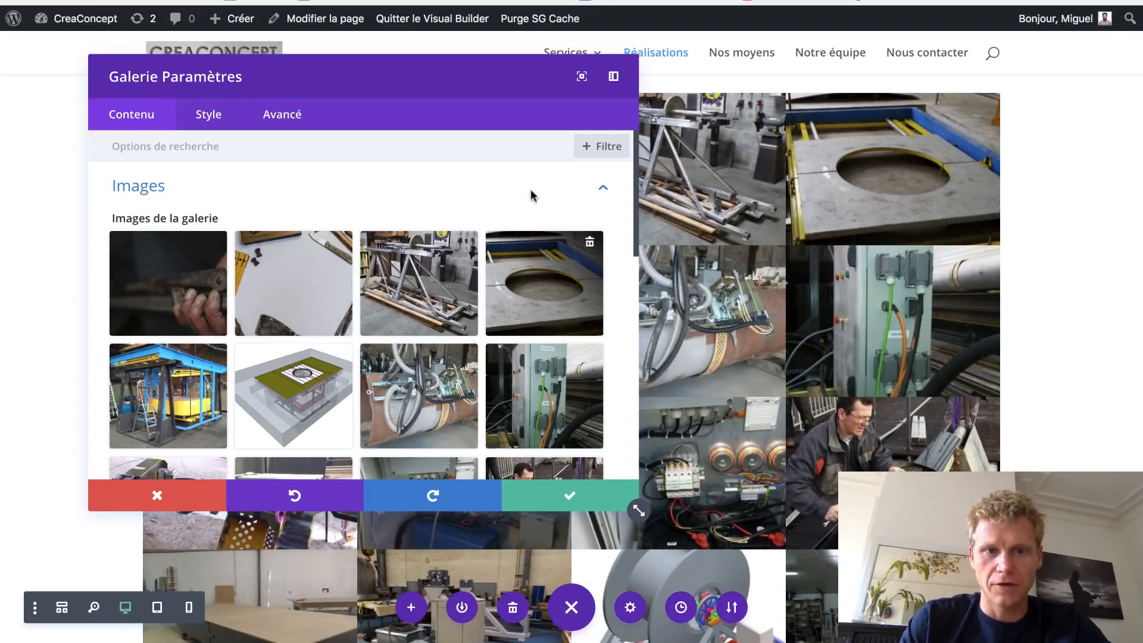
drag(431, 77, 772, 88)
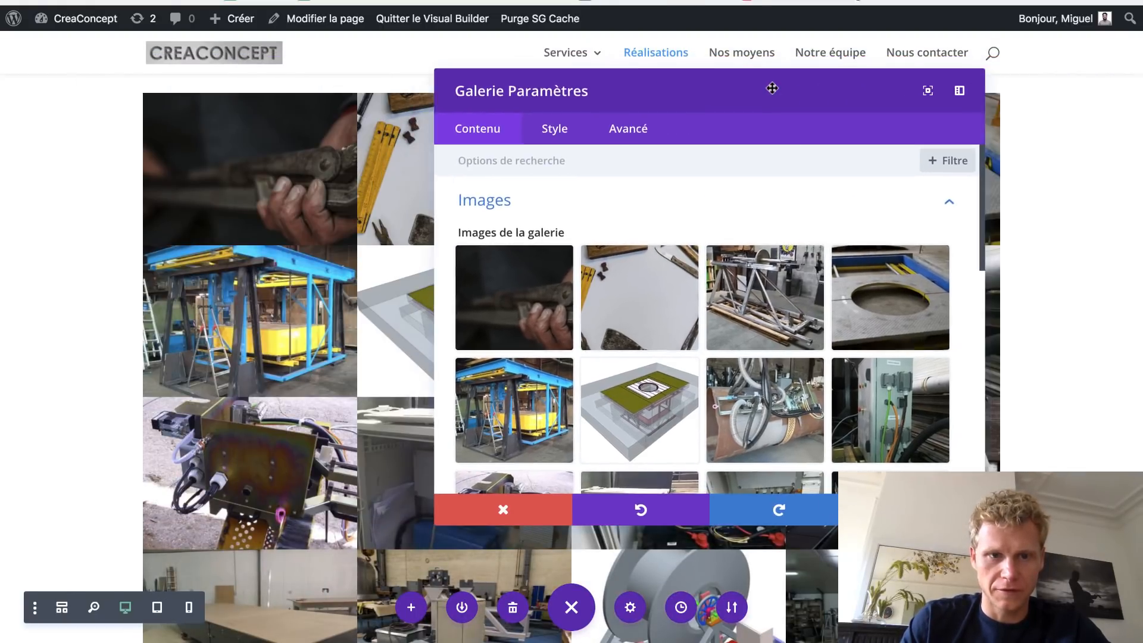
- Set the gallery row's full-width option to OUI, save, and drag its top padding to zero
click(317, 295)
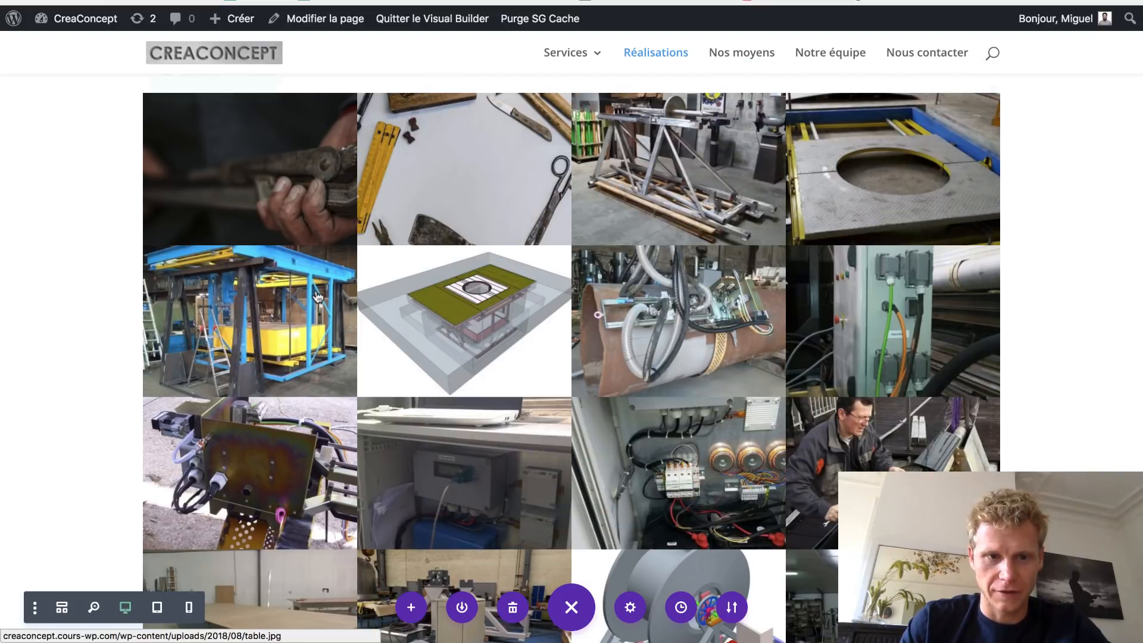
scroll(317, 296, up, 2)
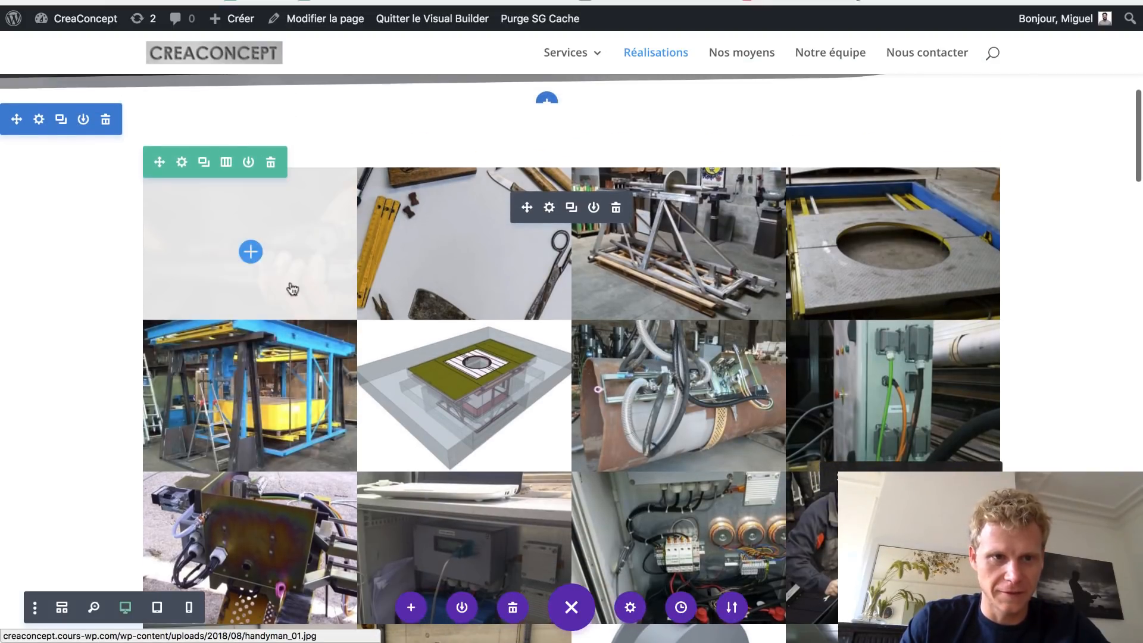
click(181, 163)
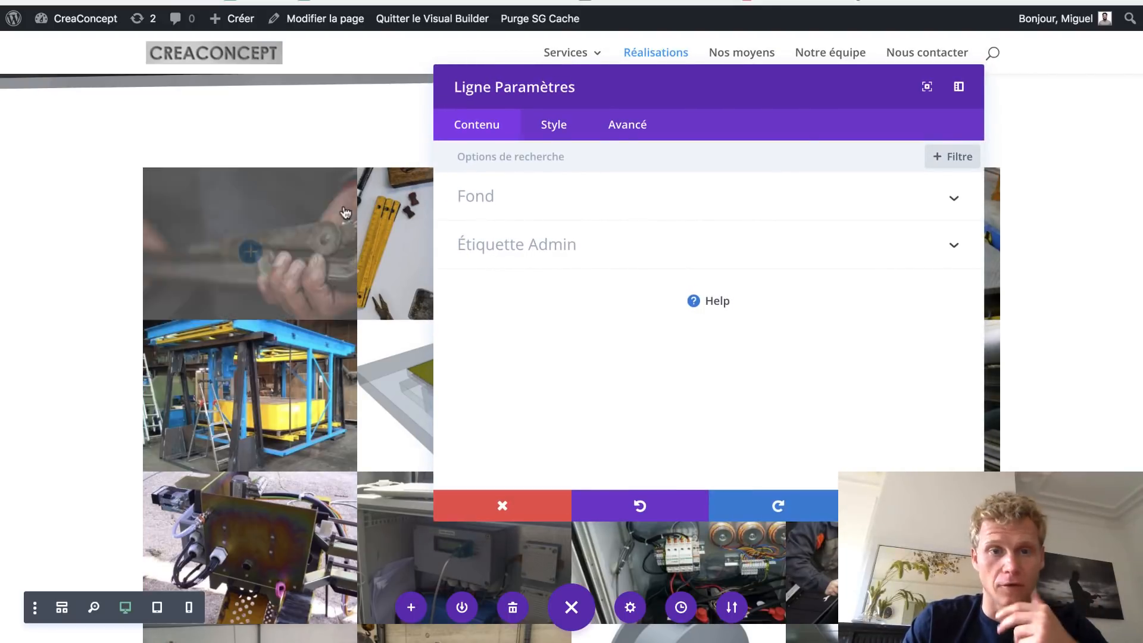
click(541, 134)
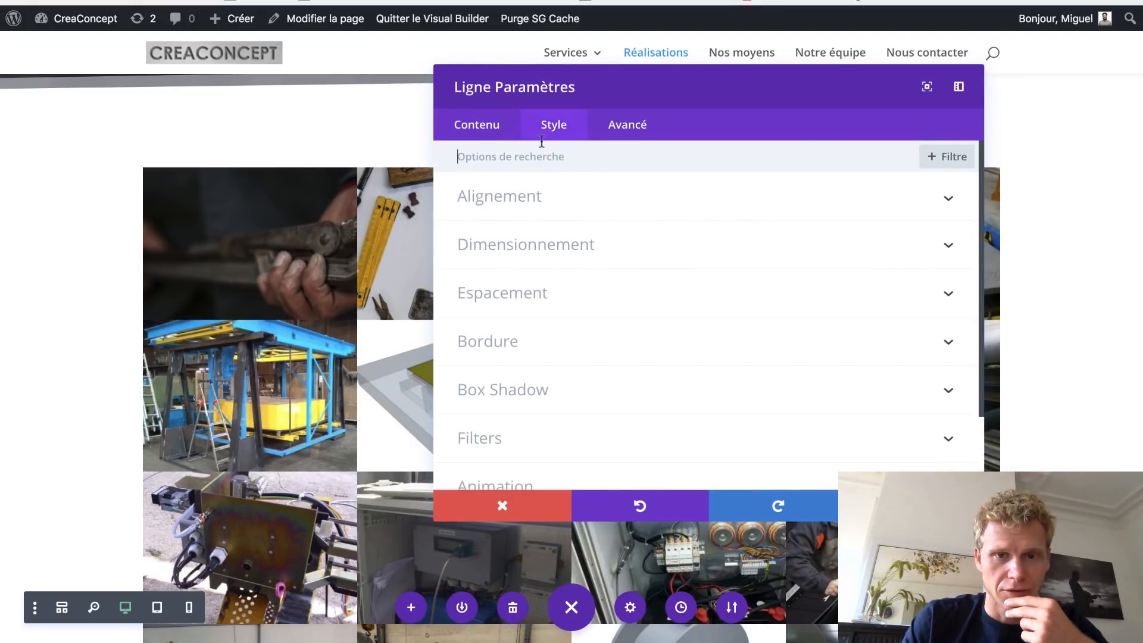
click(544, 246)
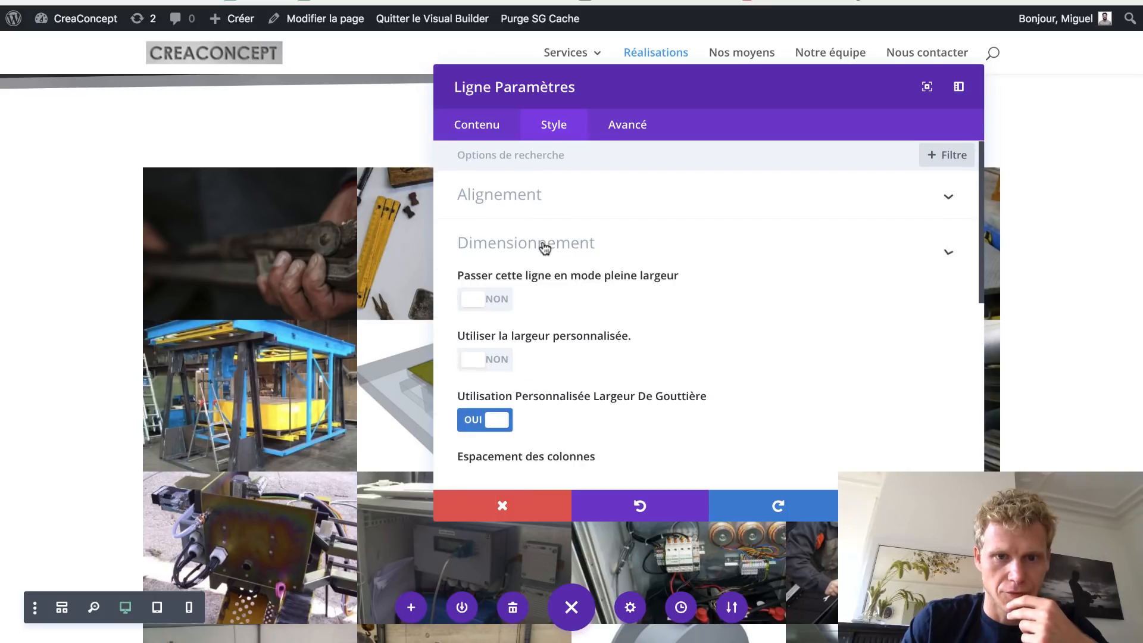
click(477, 220)
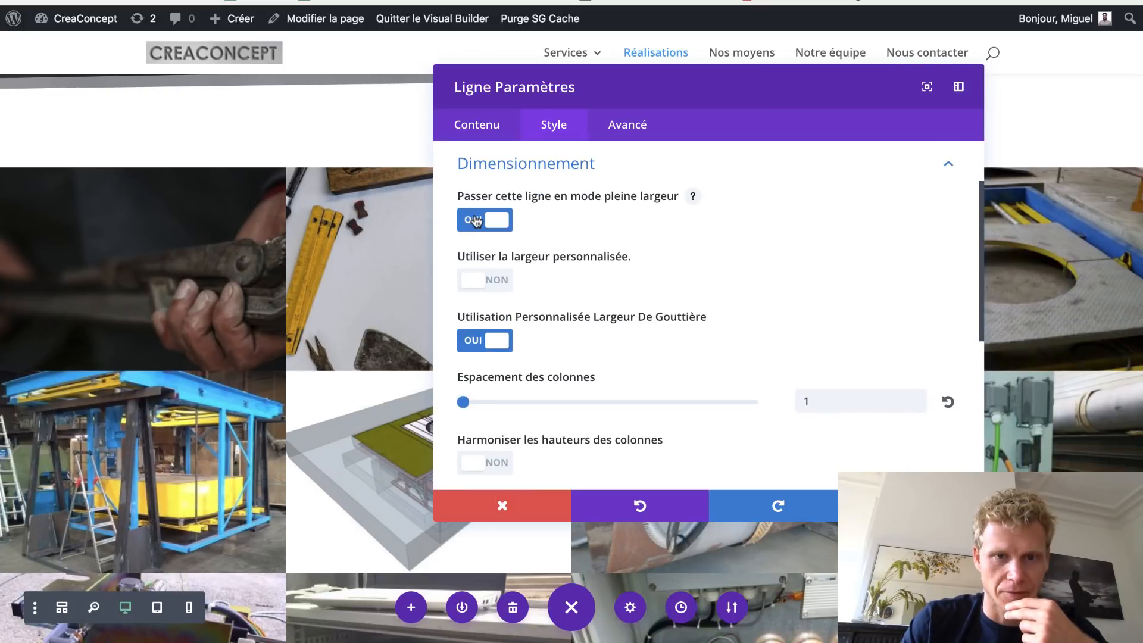
click(916, 505)
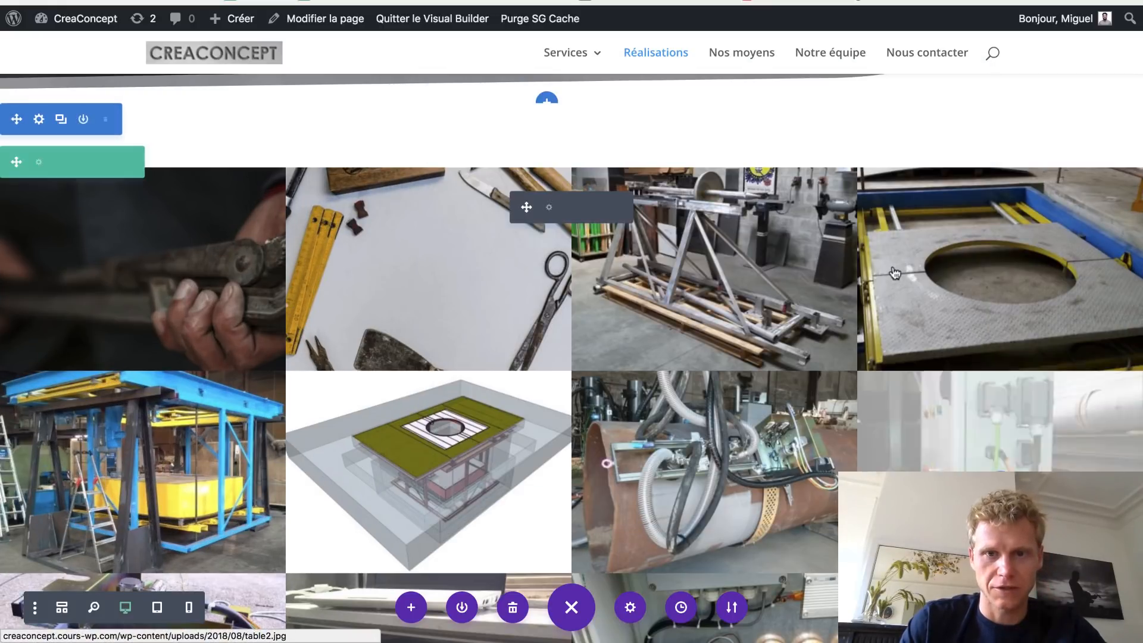
scroll(894, 275, up, 3)
drag(724, 296, 723, 271)
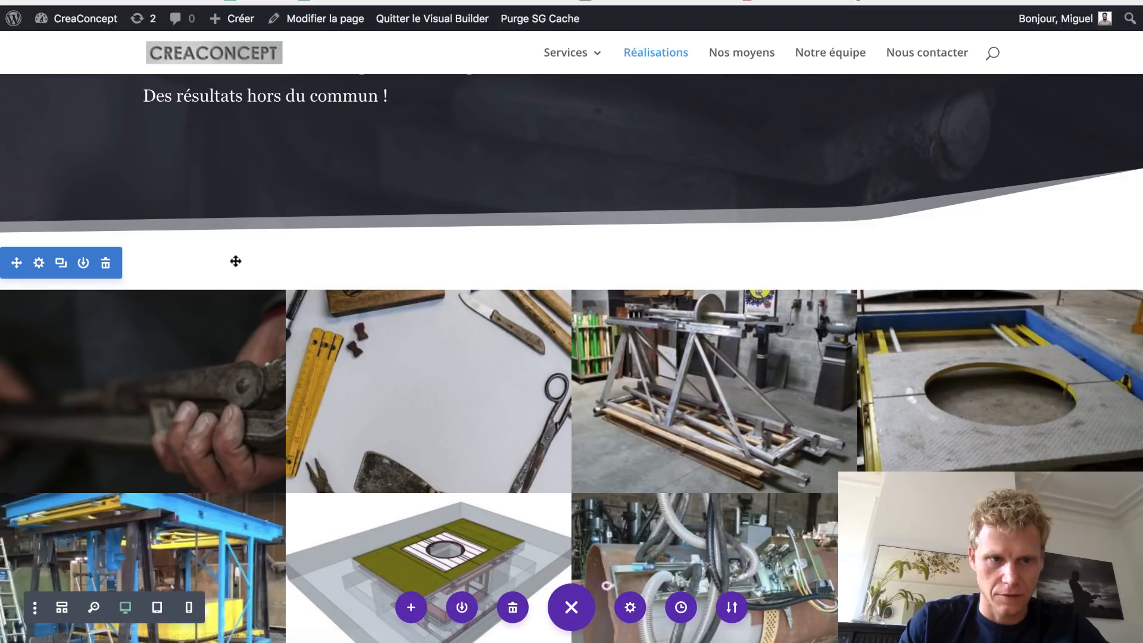
- Shrink the Réalisations banner's bottom padding and give the gallery about 59px top padding
drag(181, 253, 193, 186)
scroll(721, 158, up, 6)
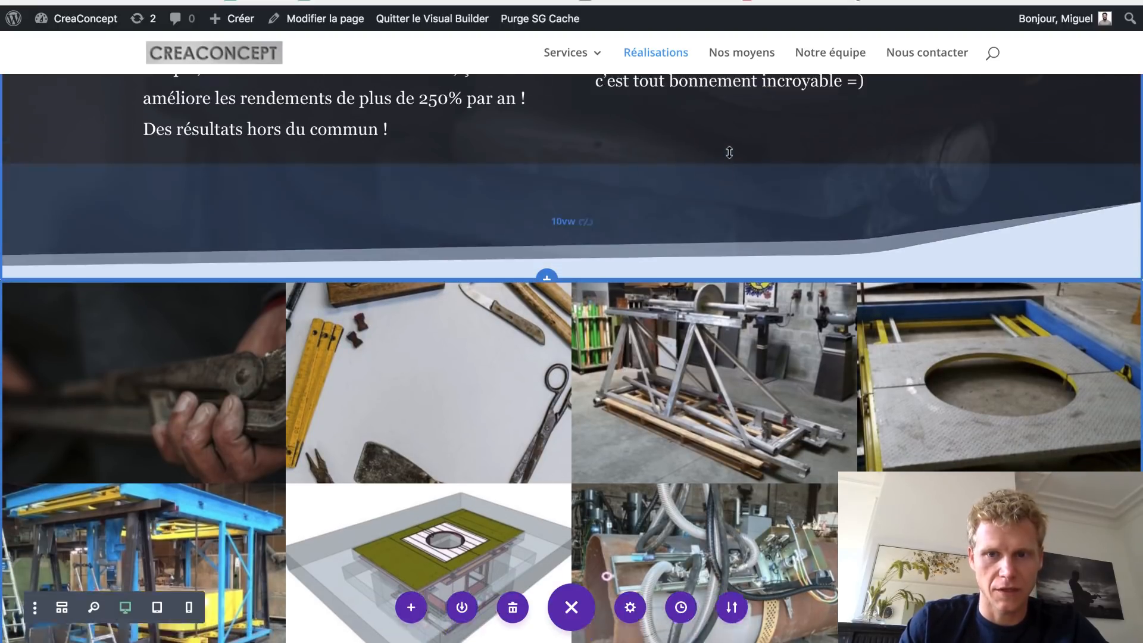
scroll(730, 153, down, 5)
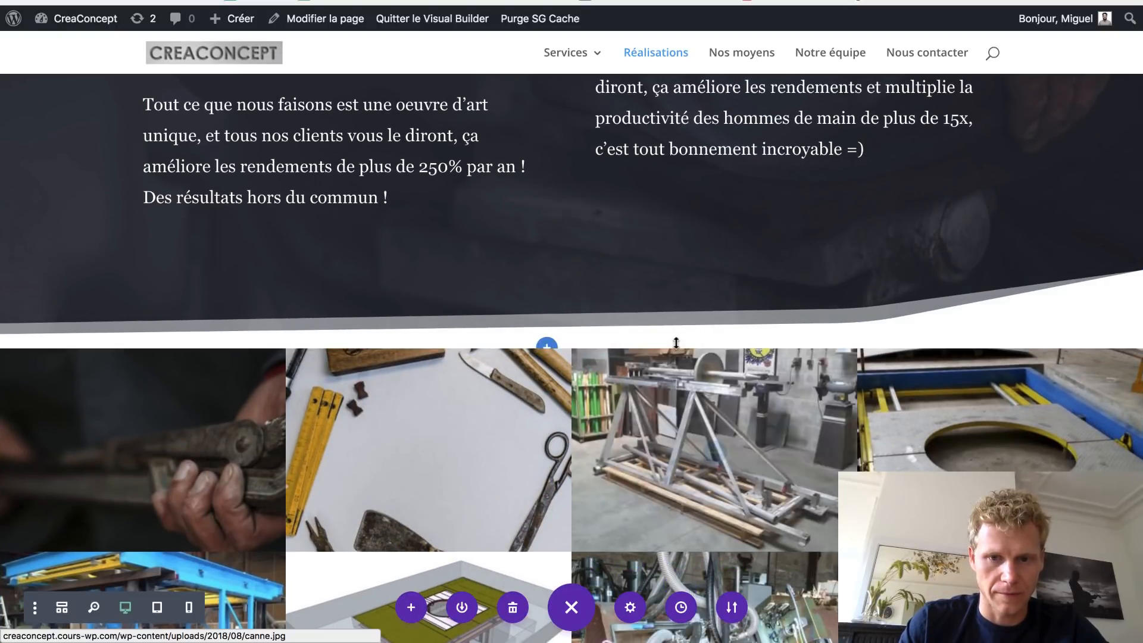
drag(676, 344, 676, 343)
key(super+z)
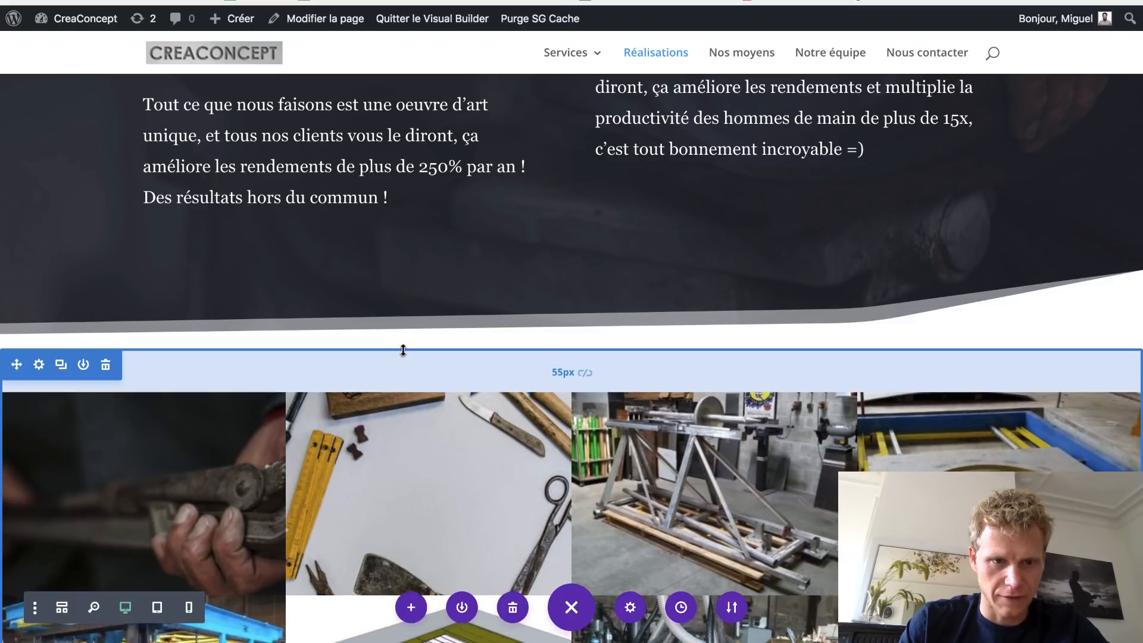
drag(403, 348, 404, 353)
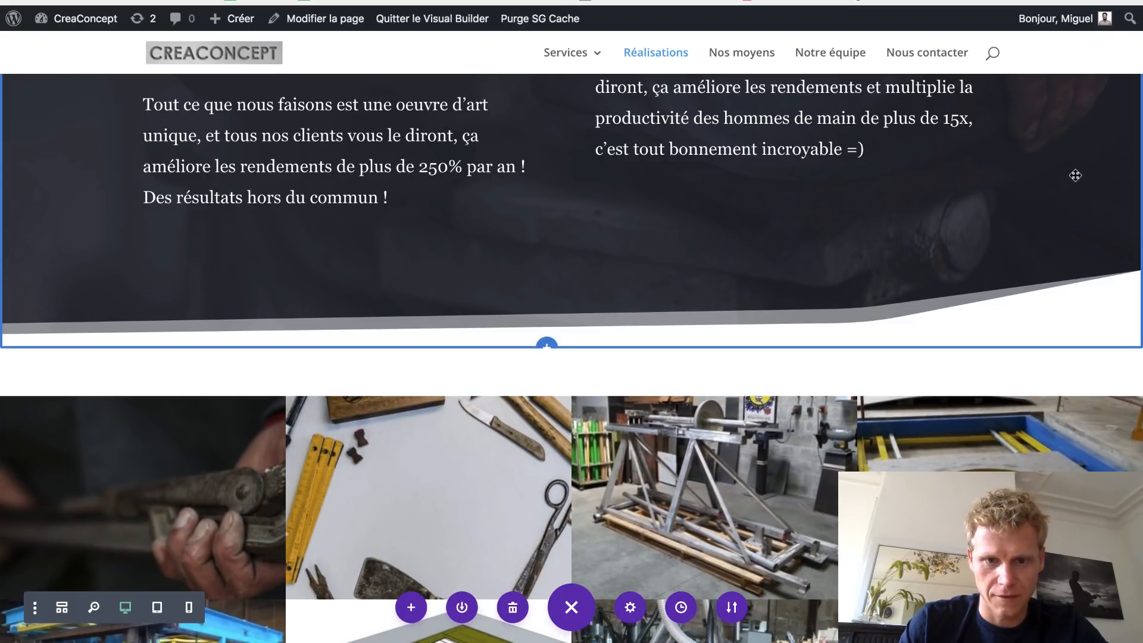
scroll(1073, 176, down, 9)
scroll(1075, 175, down, 10)
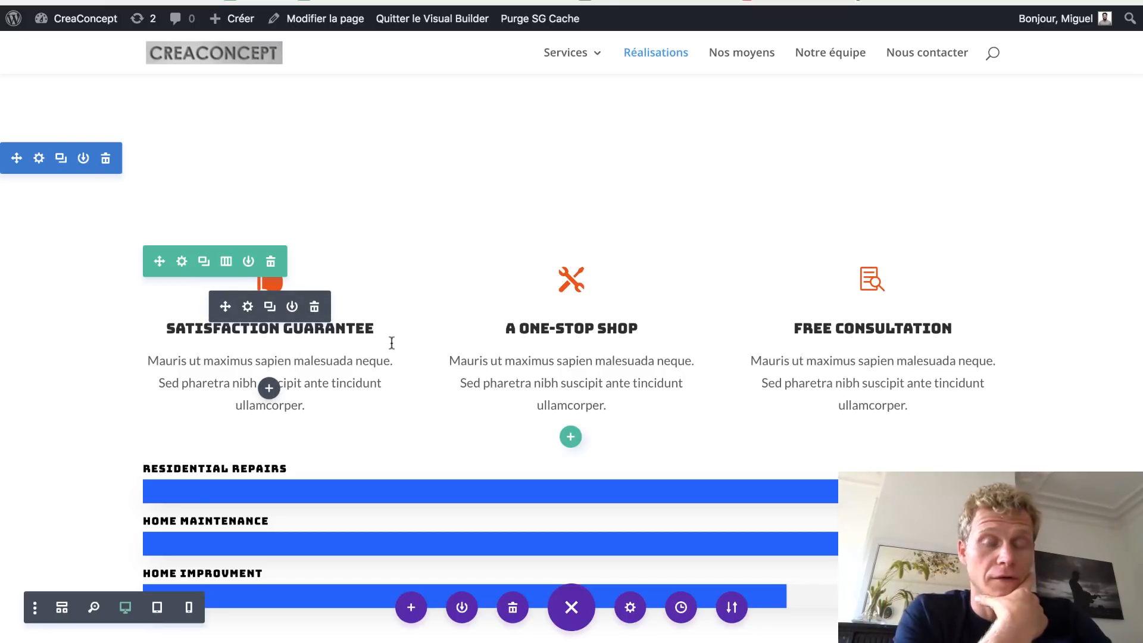
drag(335, 334, 323, 331)
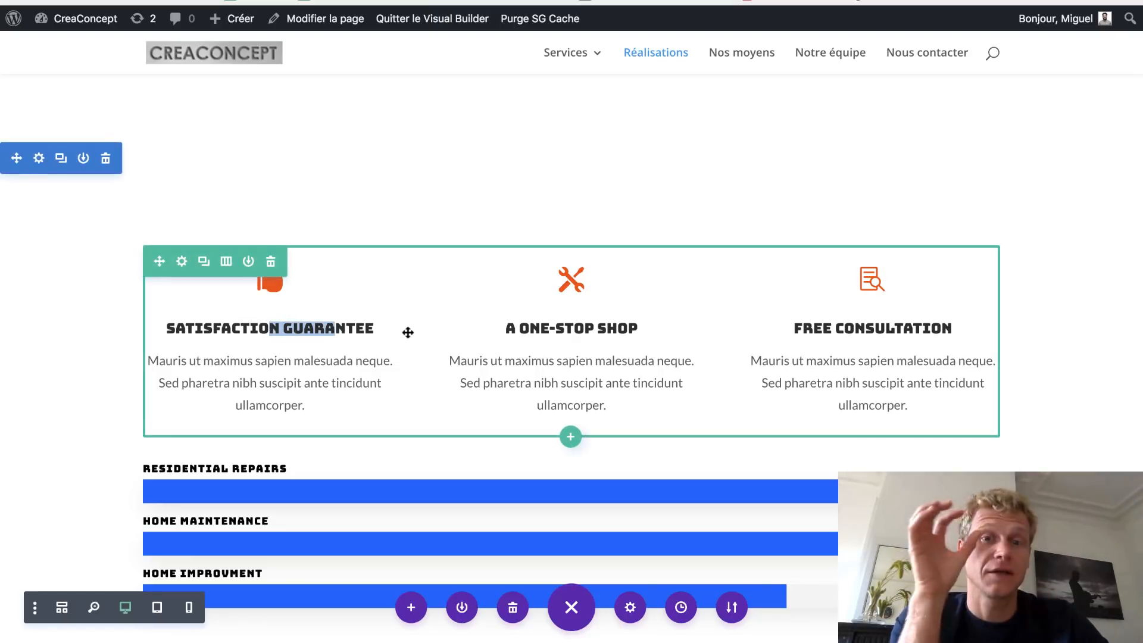
scroll(757, 353, down, 2)
scroll(757, 353, down, 4)
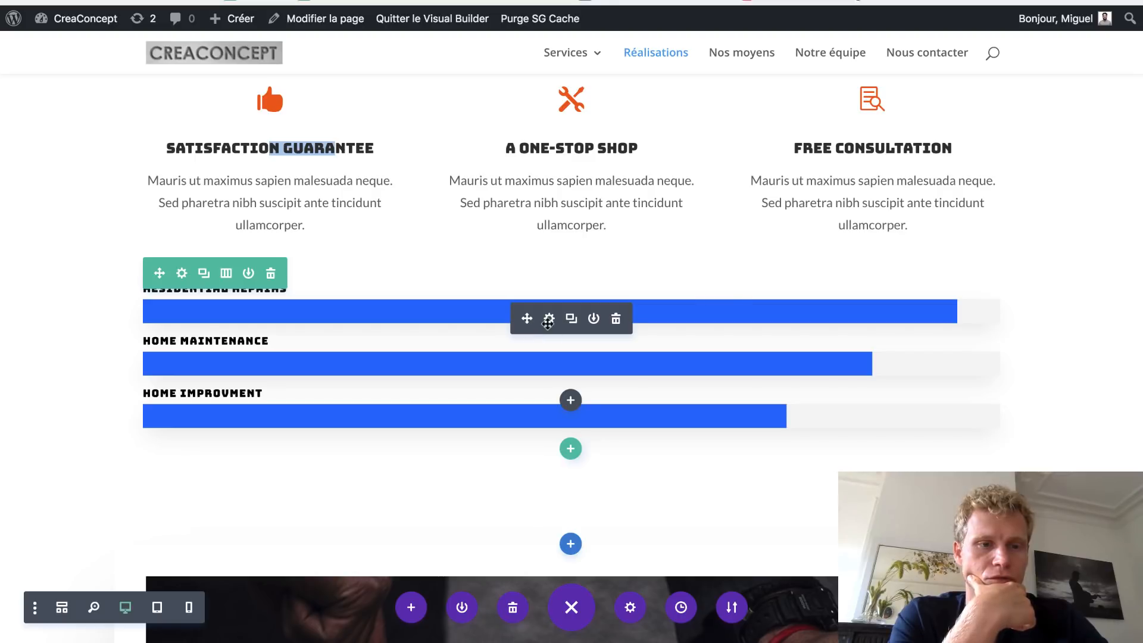
click(548, 319)
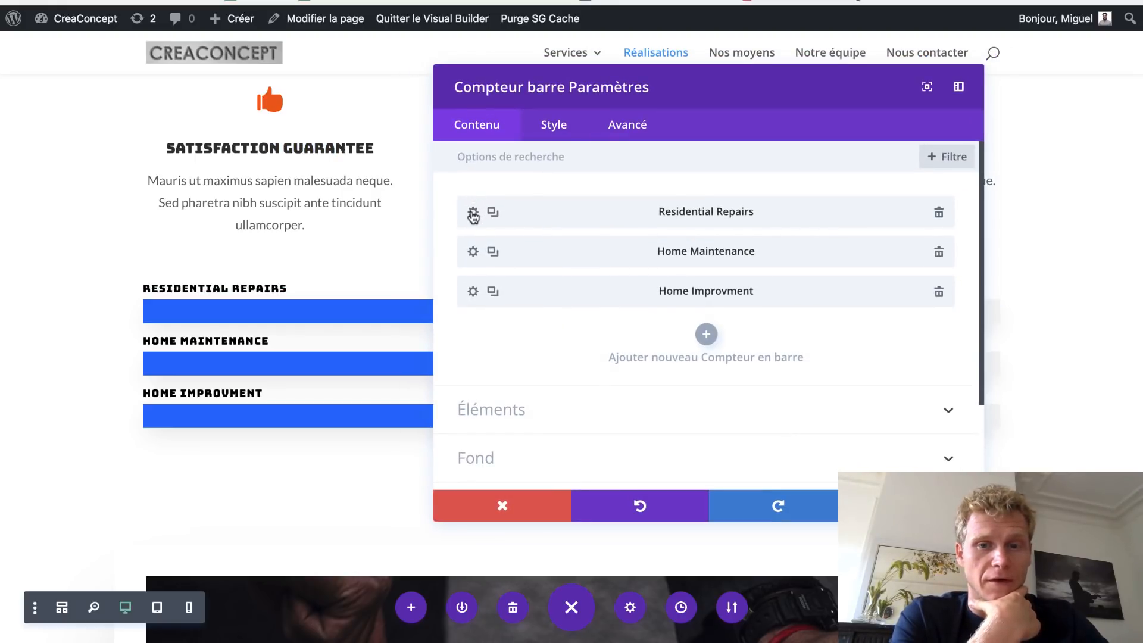
click(473, 213)
drag(591, 80, 491, 56)
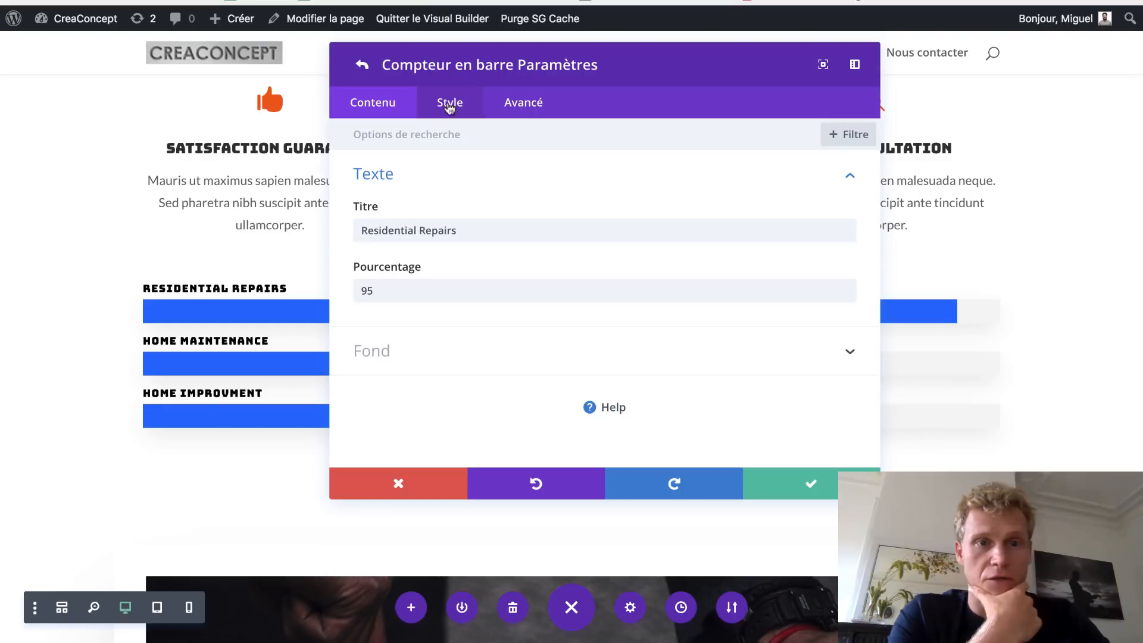
click(364, 67)
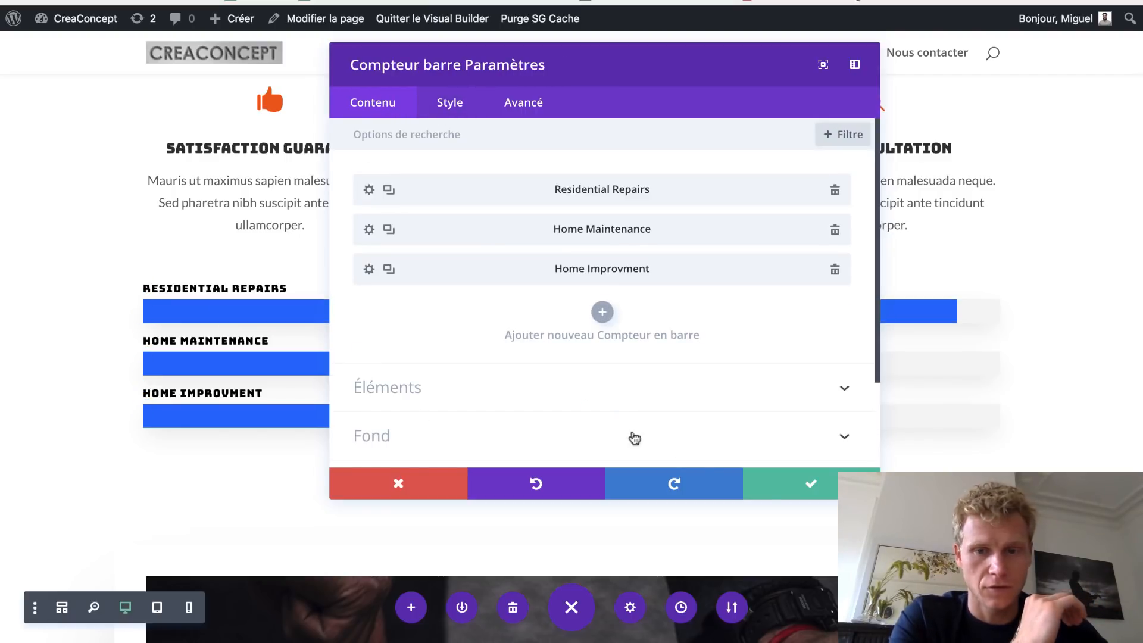
click(803, 500)
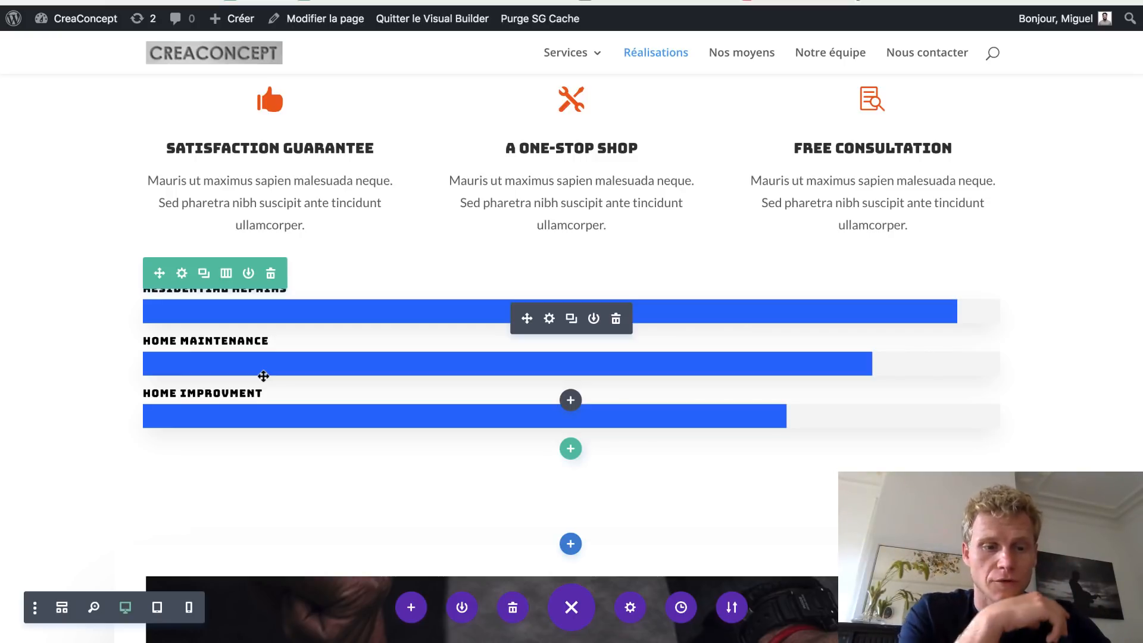
scroll(263, 375, down, 8)
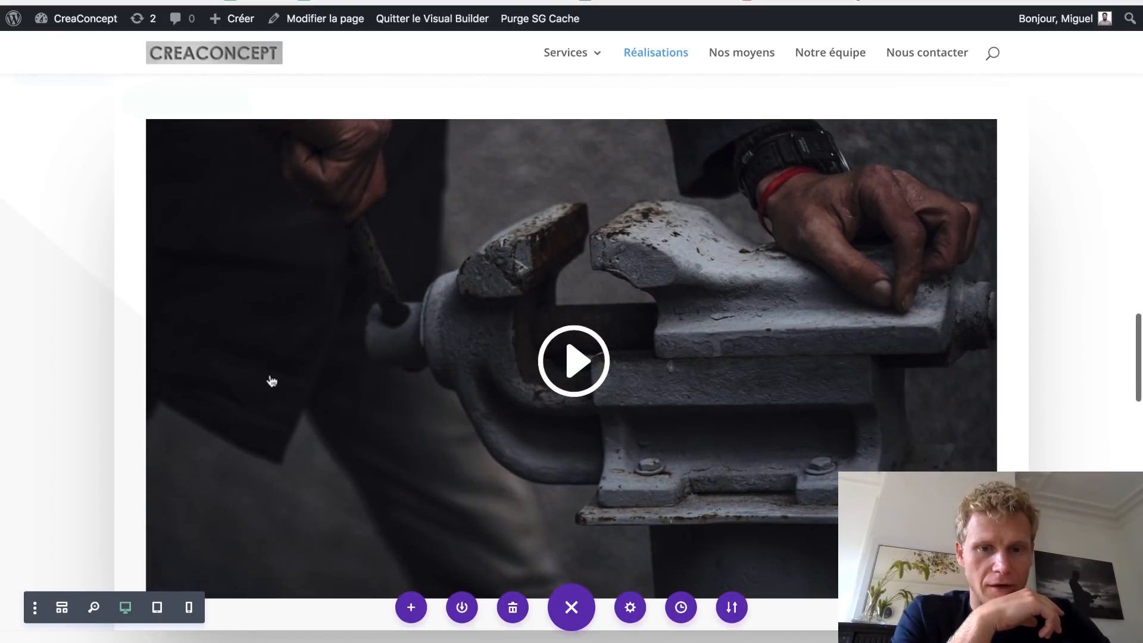
mouse_move(534, 373)
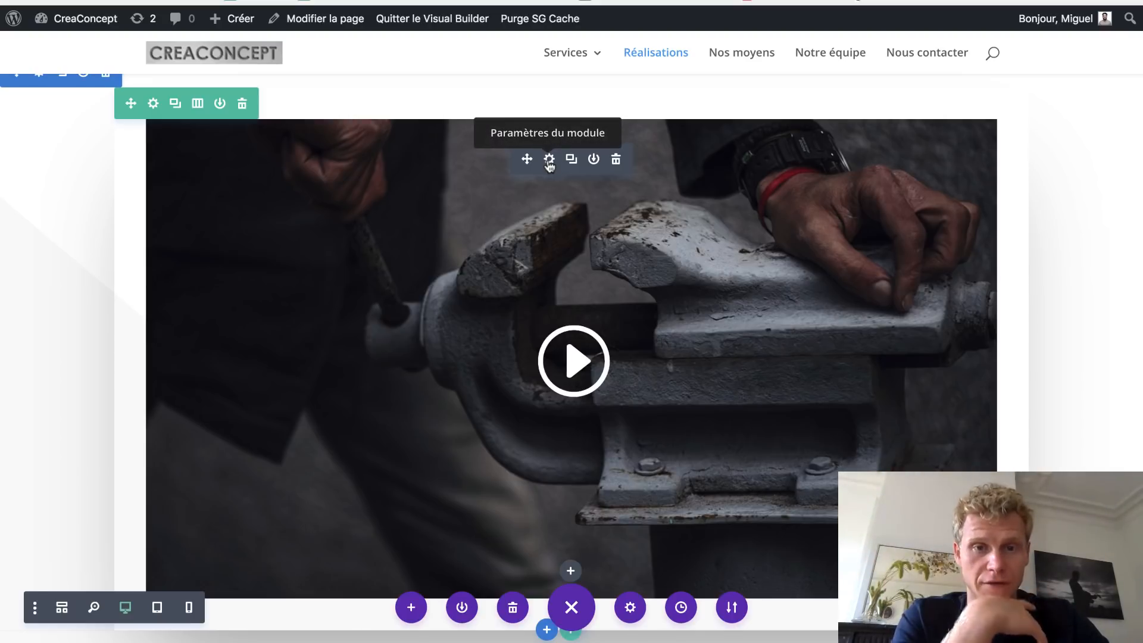
scroll(548, 166, down, 5)
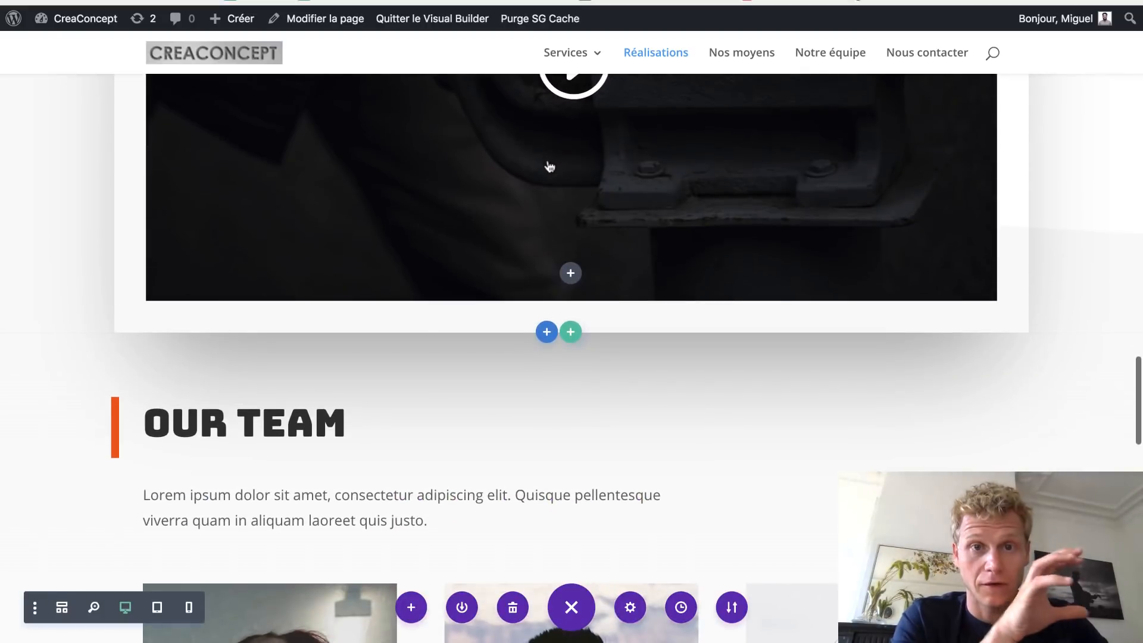
scroll(549, 166, down, 4)
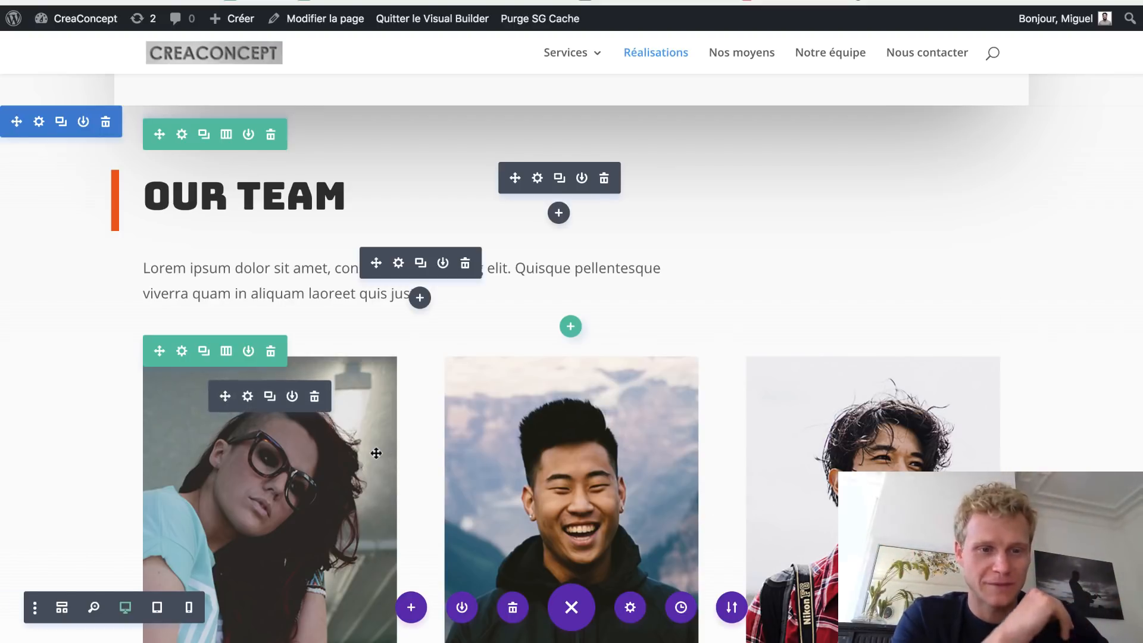
scroll(376, 453, down, 8)
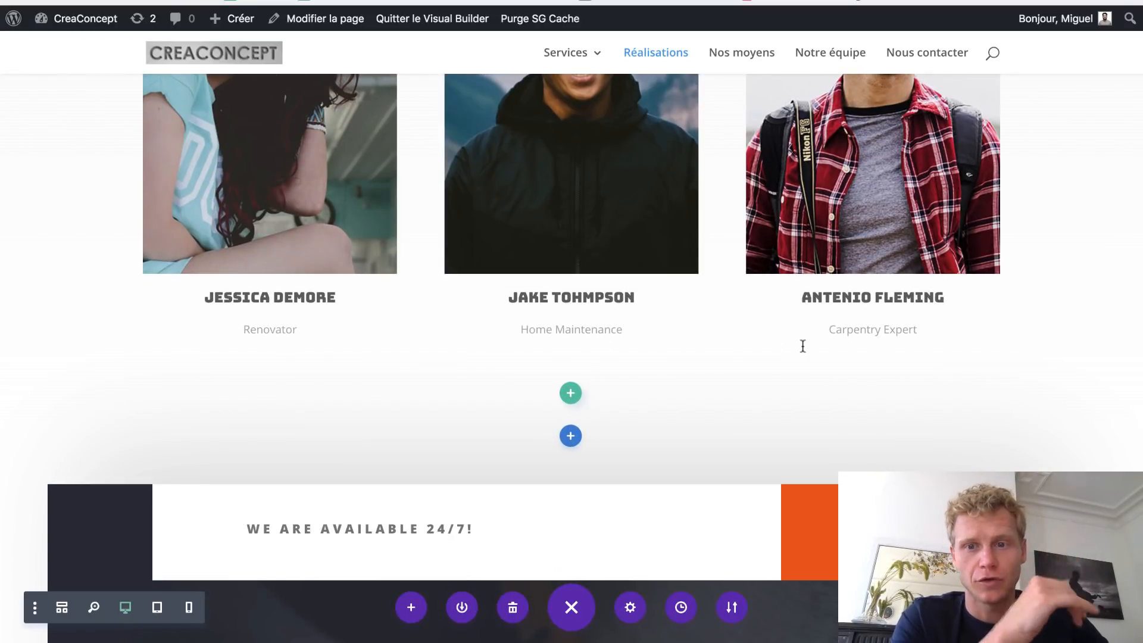
scroll(806, 346, down, 6)
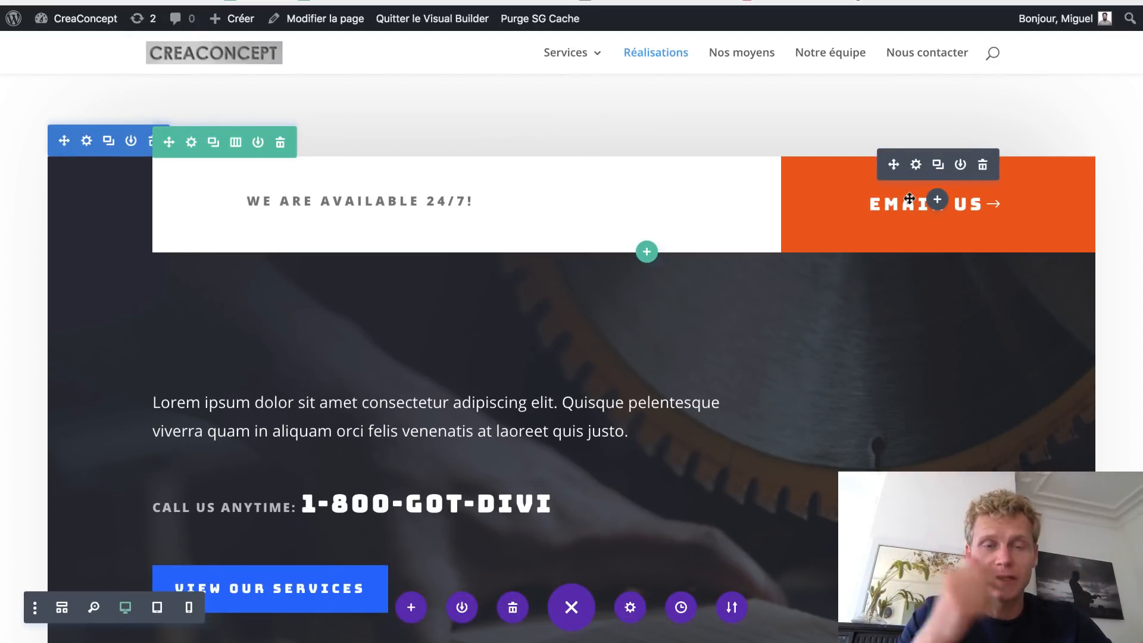
scroll(619, 273, down, 4)
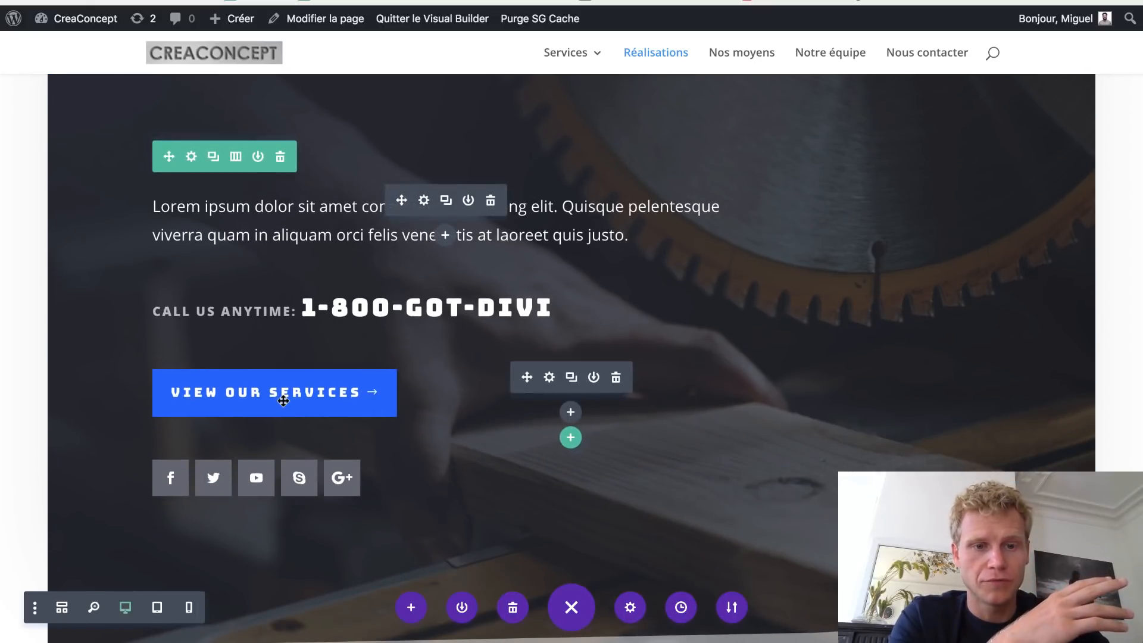
- Set the View Our Services button's URL bouton to /services/ and save
click(548, 379)
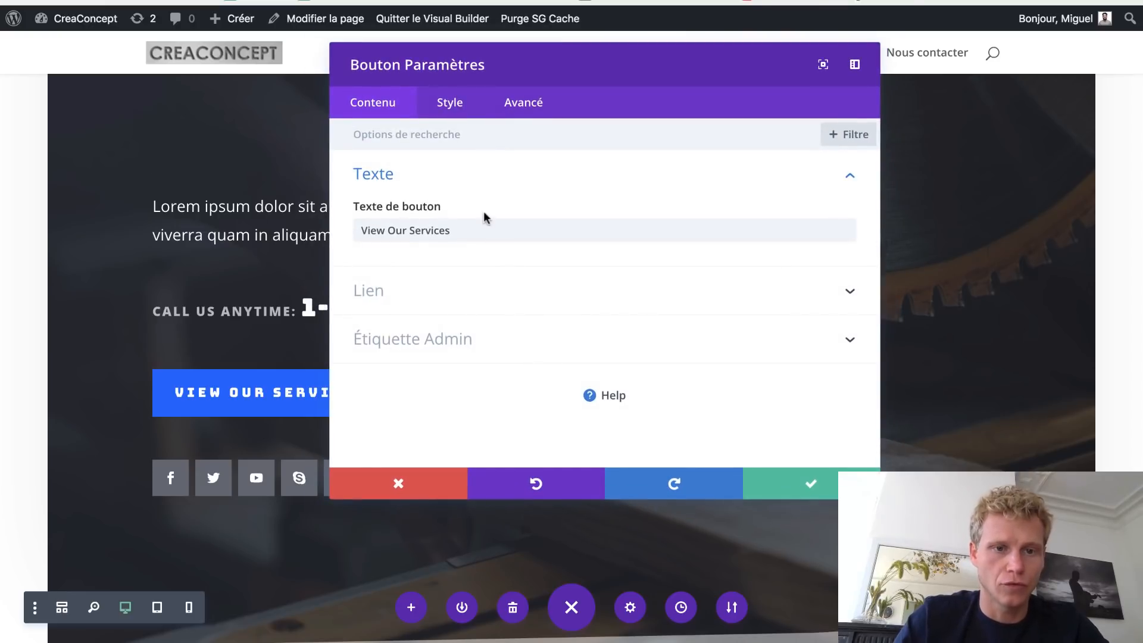
click(406, 305)
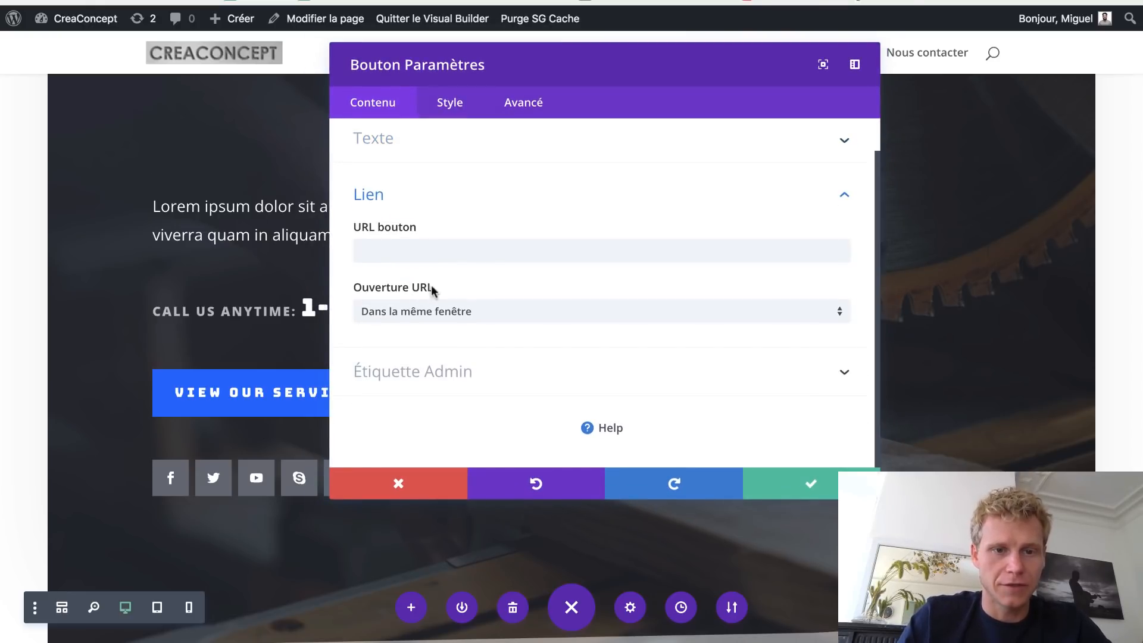
click(467, 259)
text(/services/)
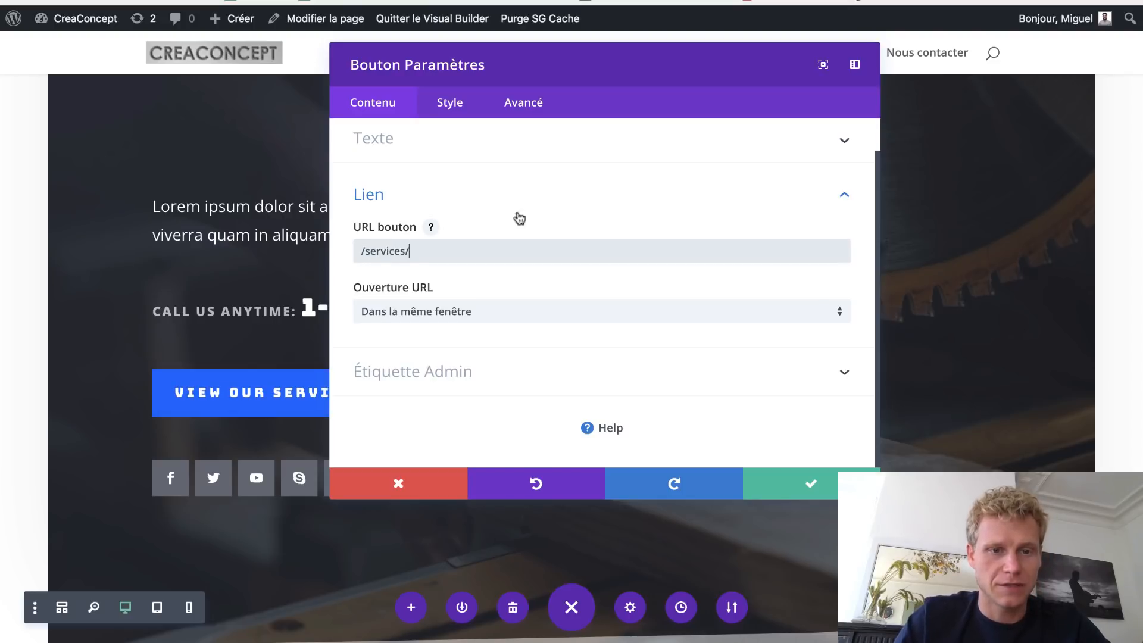
click(790, 481)
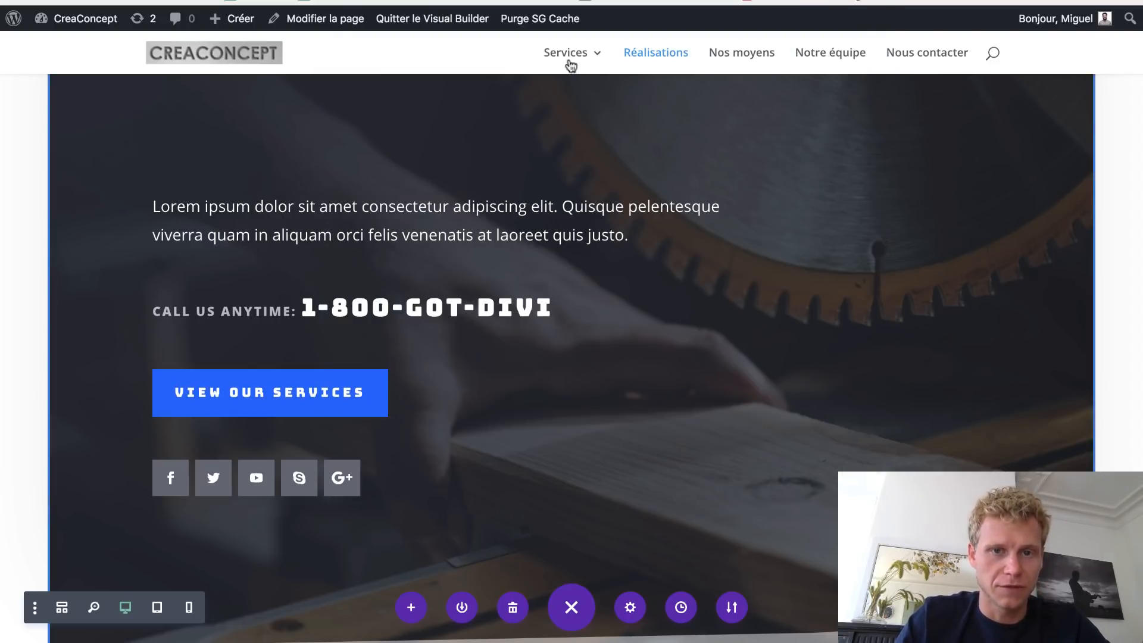
mouse_move(564, 55)
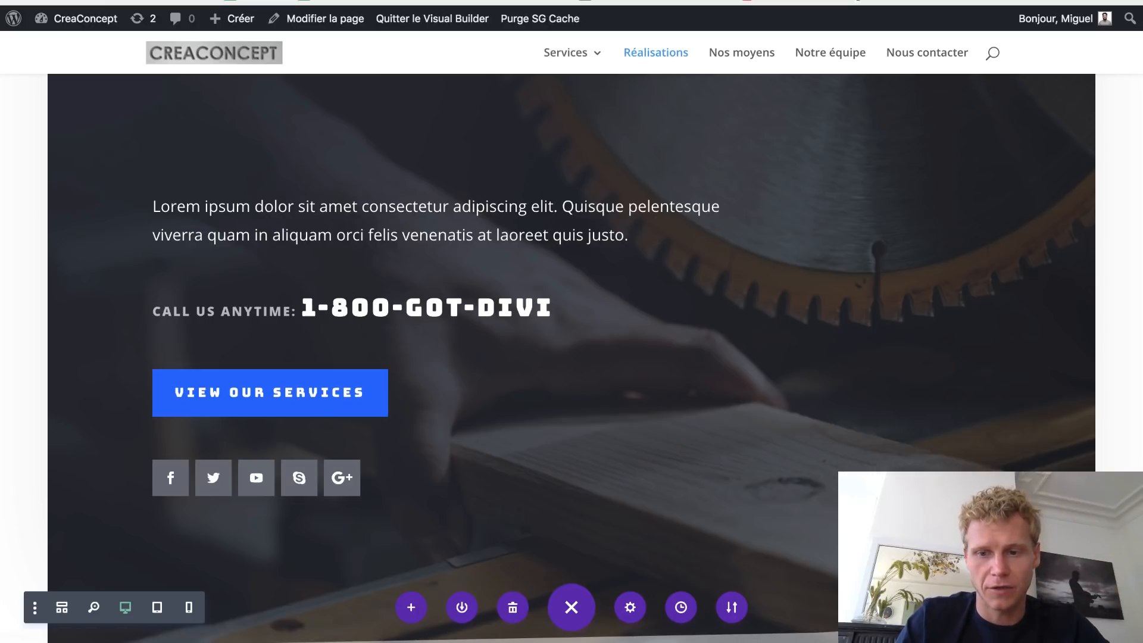
- Reset the We are available 24/7 section's 60px custom margins for all devices and save
scroll(571, 357, down, 1)
scroll(676, 391, up, 6)
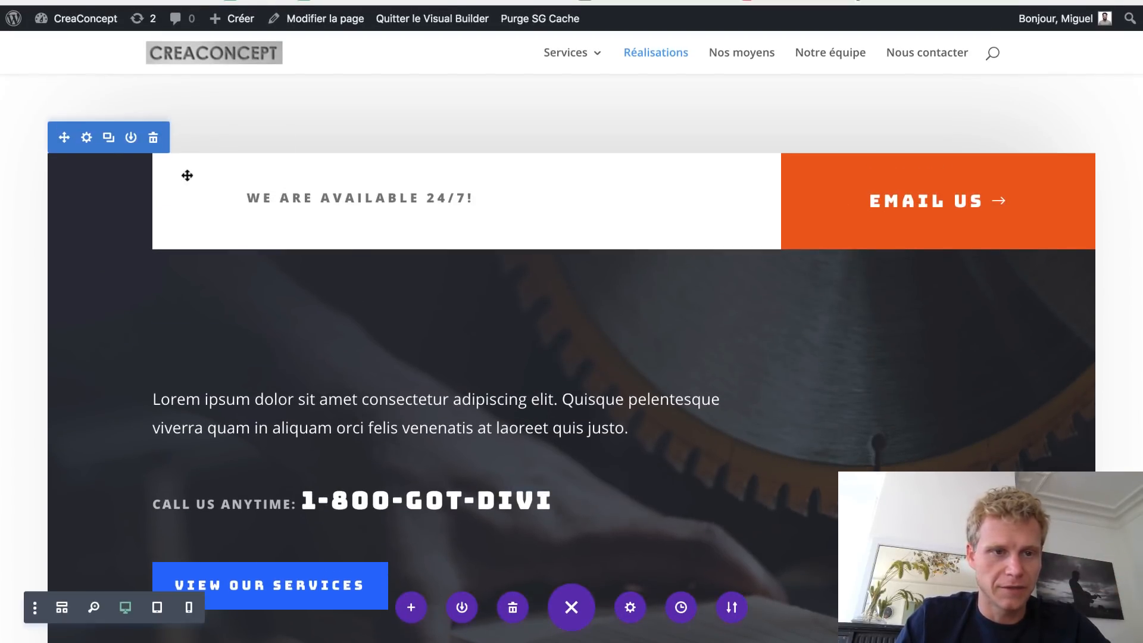
click(86, 137)
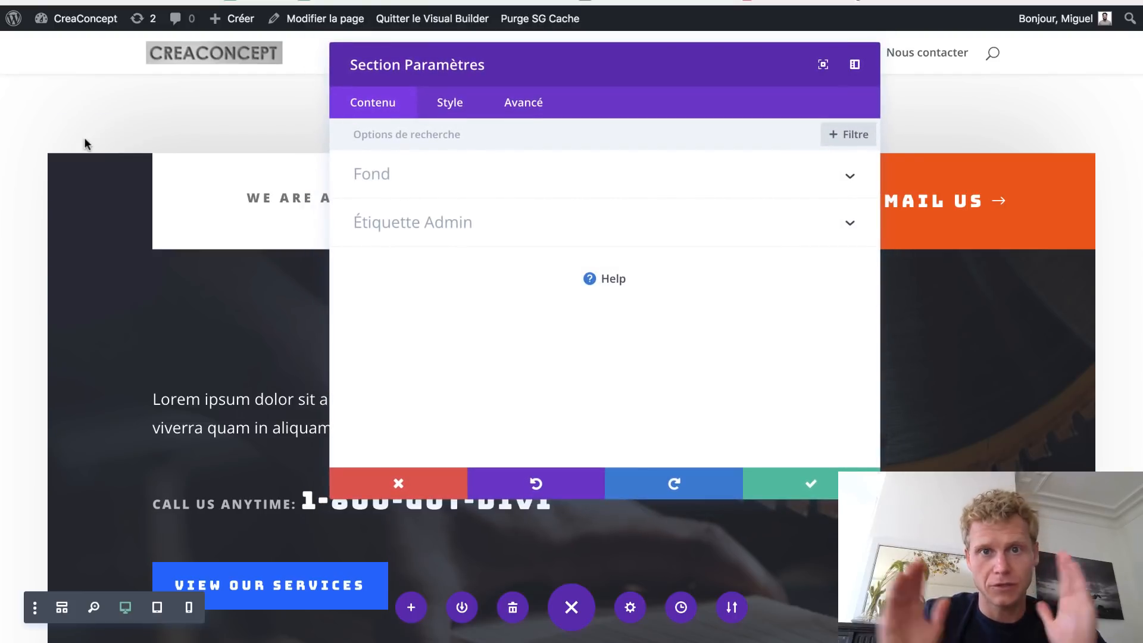
click(450, 104)
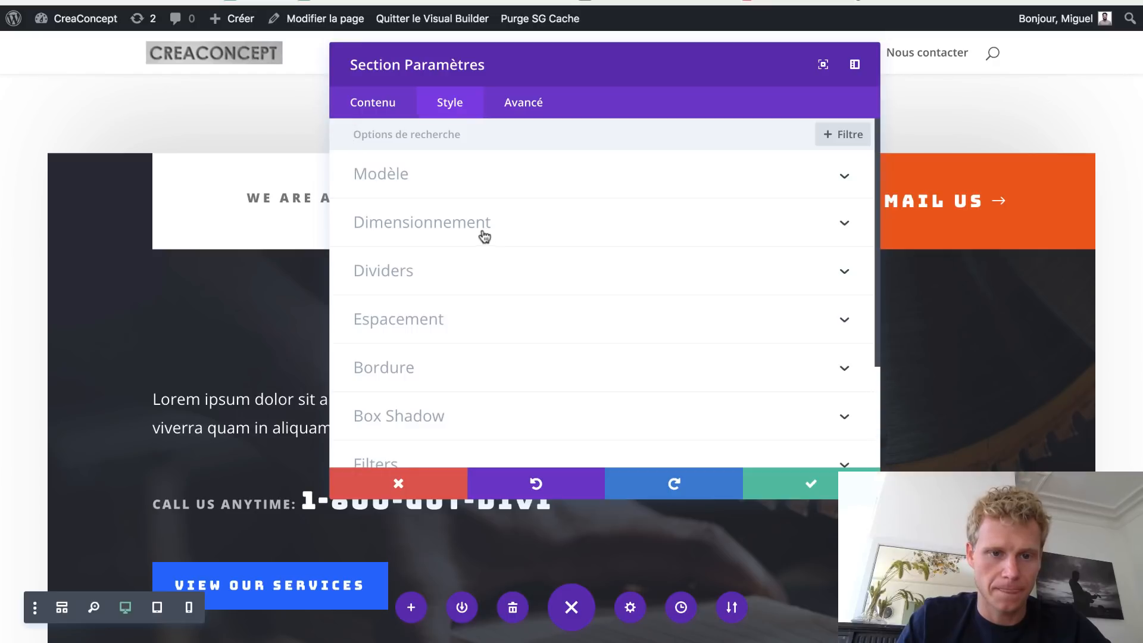
click(425, 324)
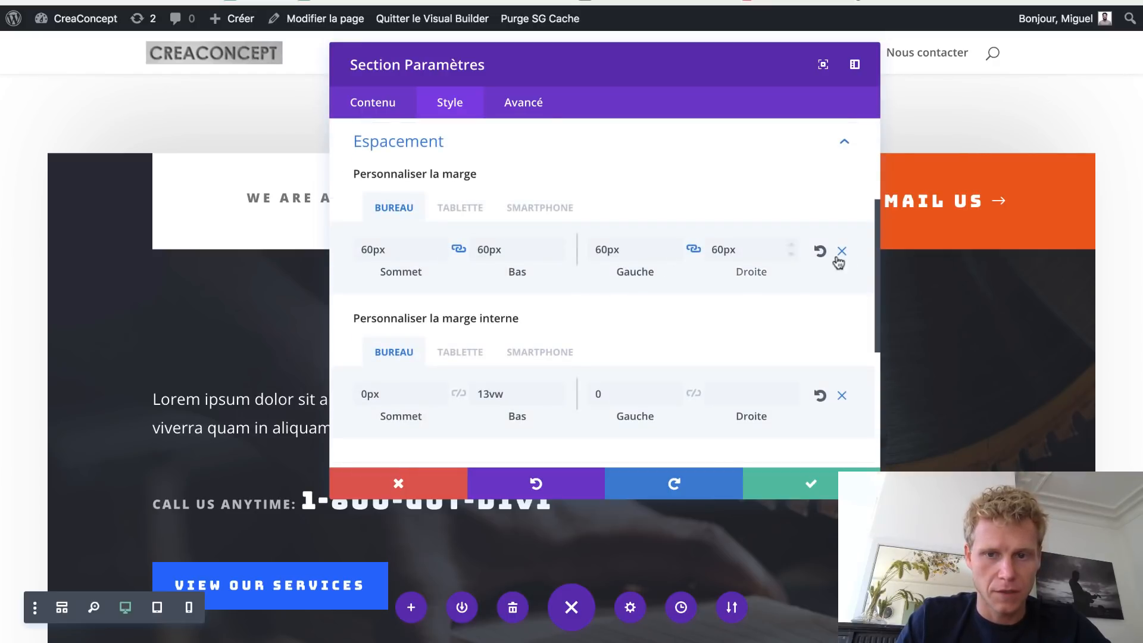
click(841, 252)
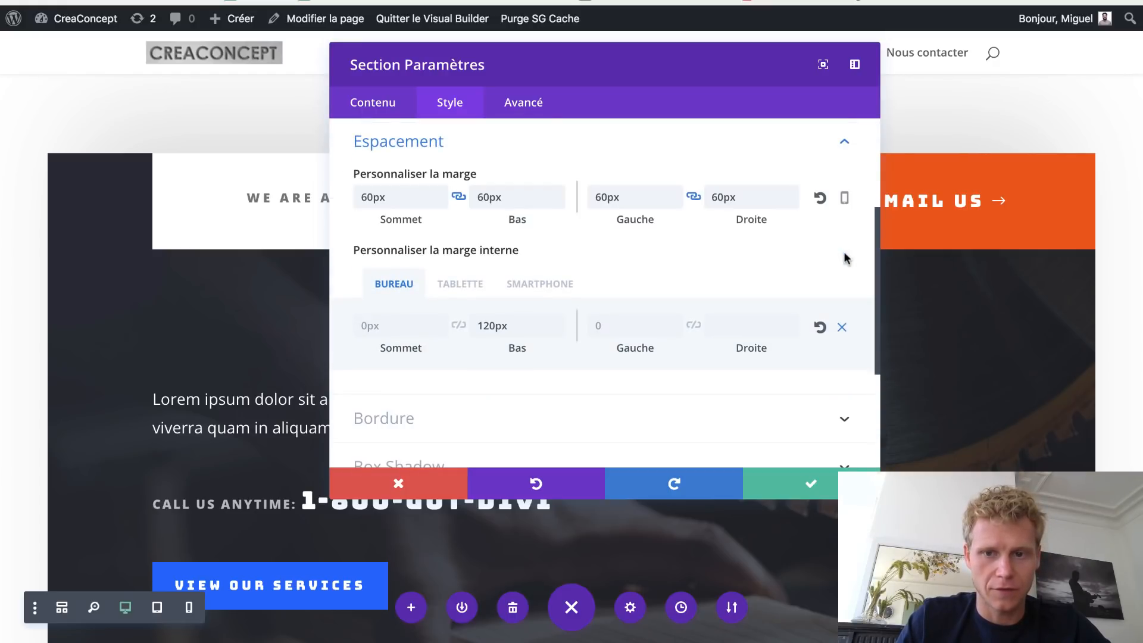
click(821, 200)
click(798, 479)
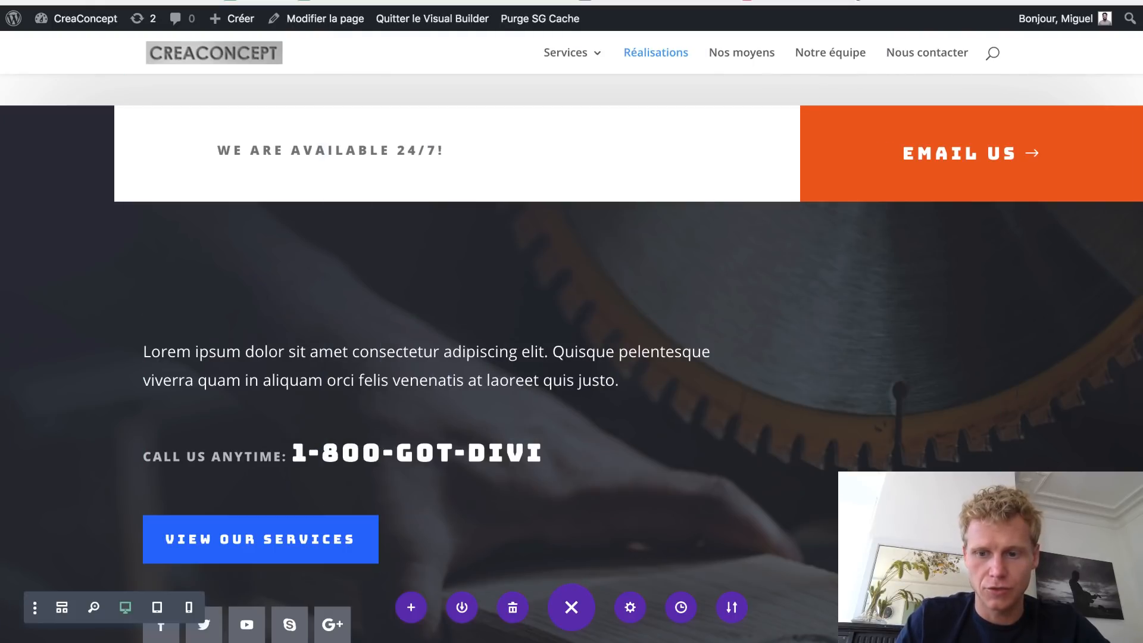
scroll(762, 220, up, 5)
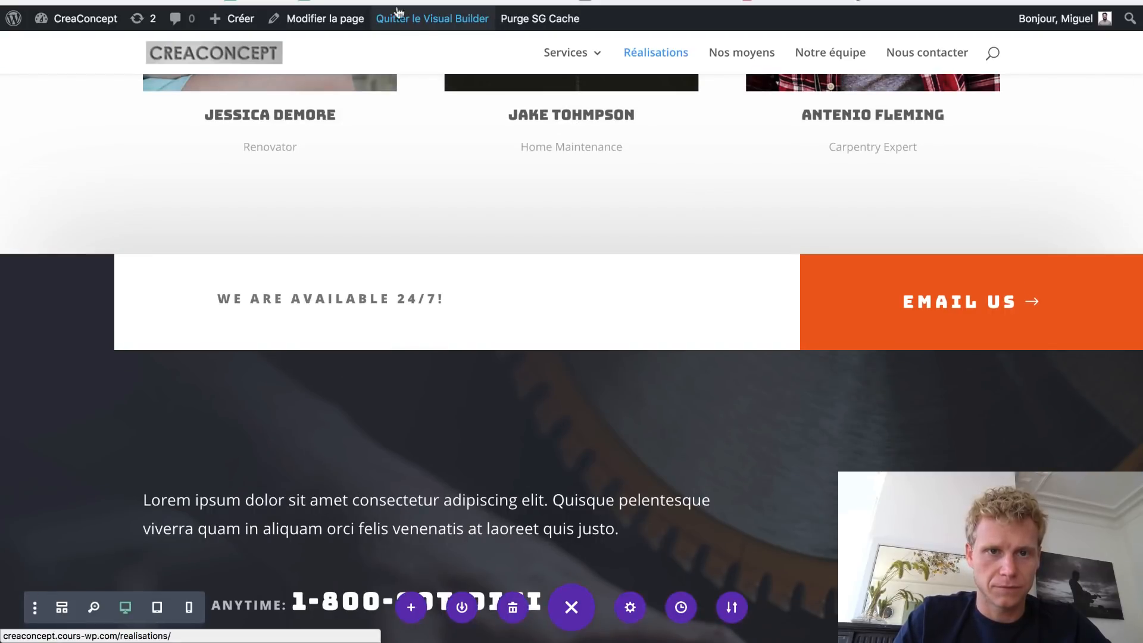
- Exit the builder and step through the gallery photos one by one in the lightbox
click(418, 21)
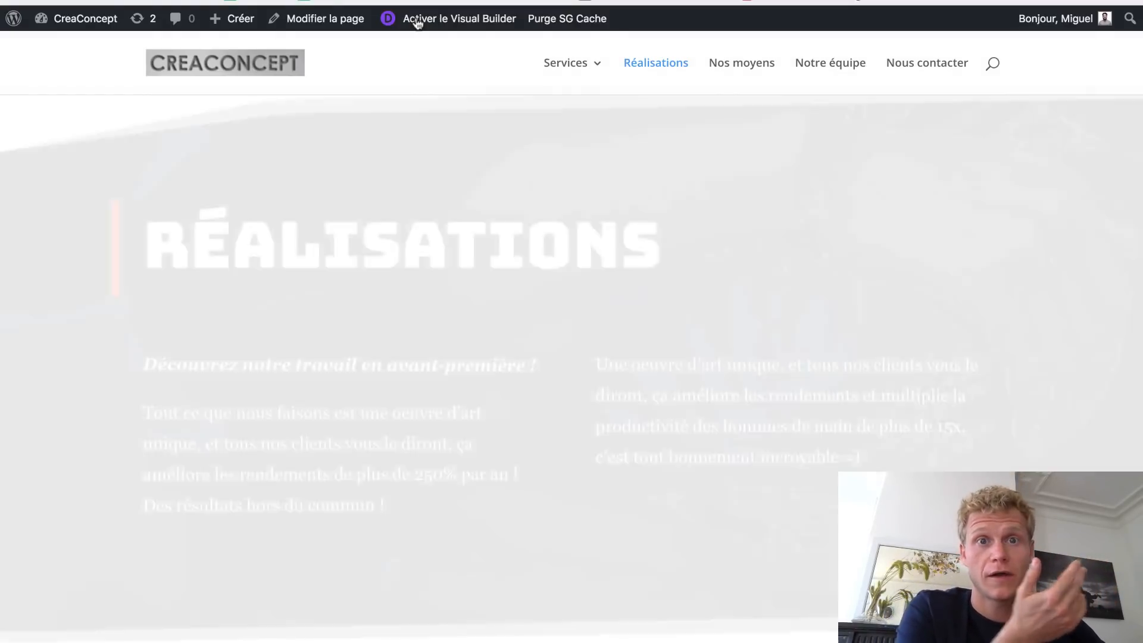
scroll(511, 196, down, 5)
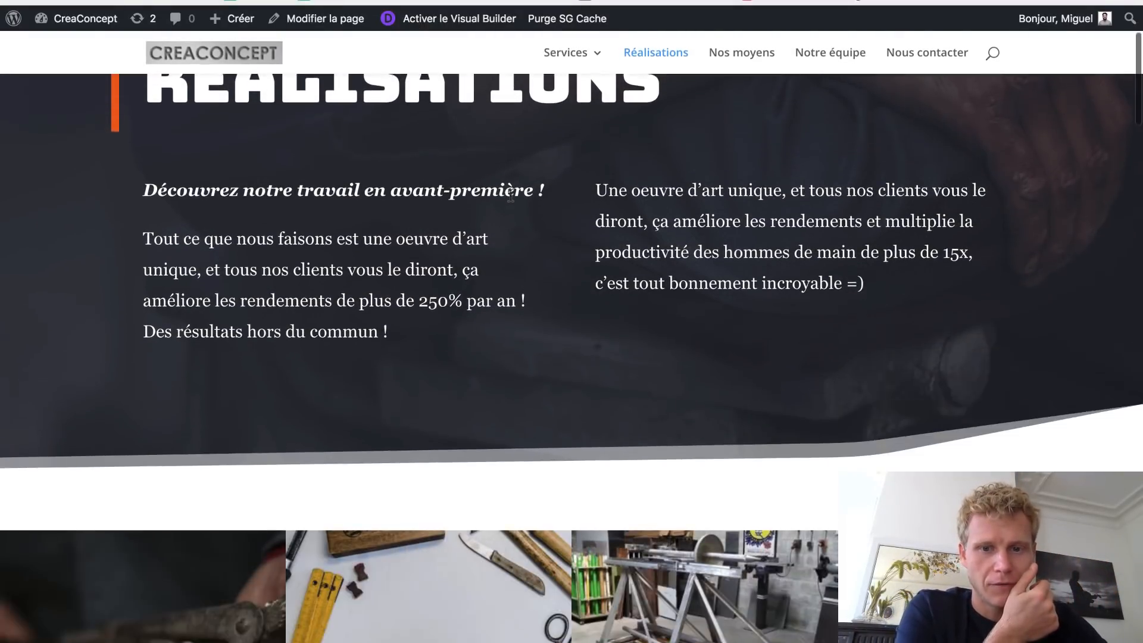
scroll(510, 199, down, 3)
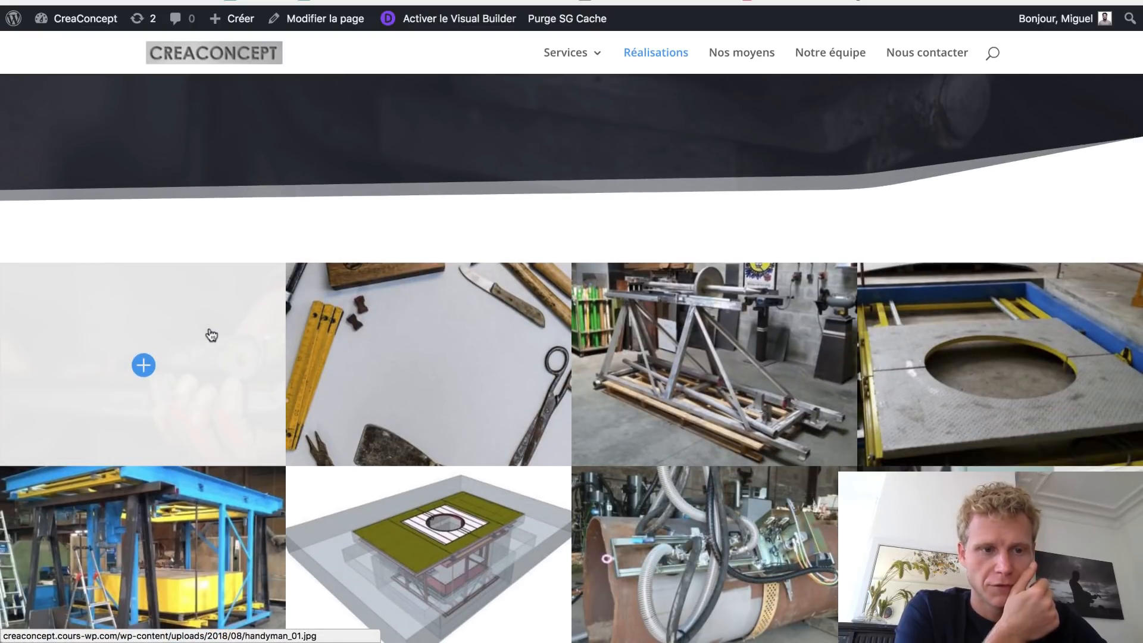
click(210, 330)
click(384, 340)
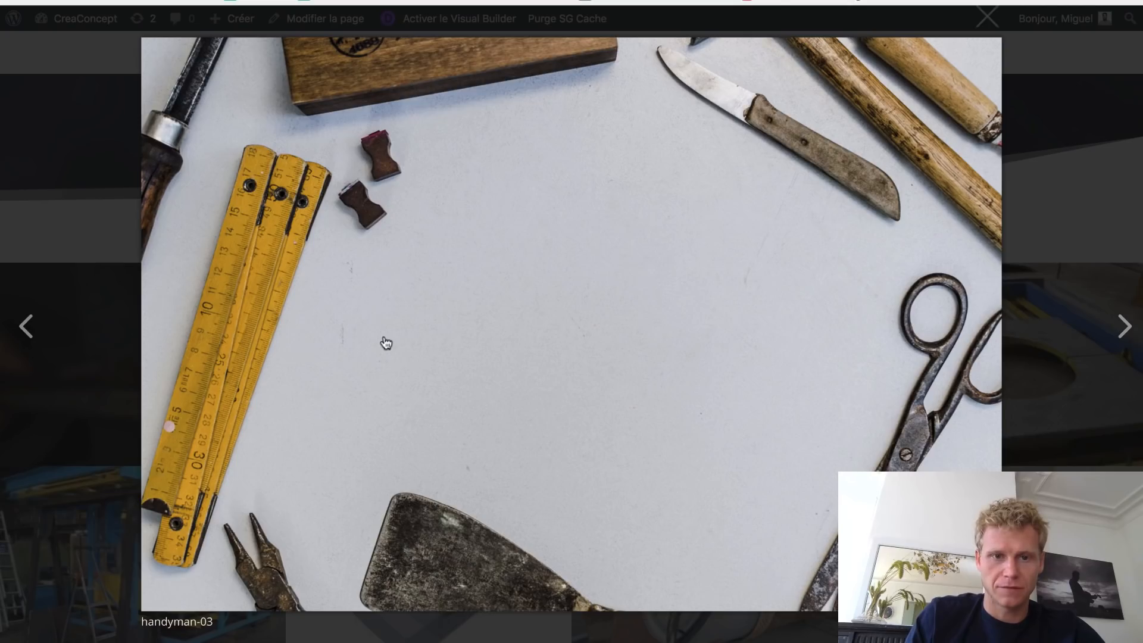
click(386, 342)
click(386, 342)
click(386, 342)
click(386, 343)
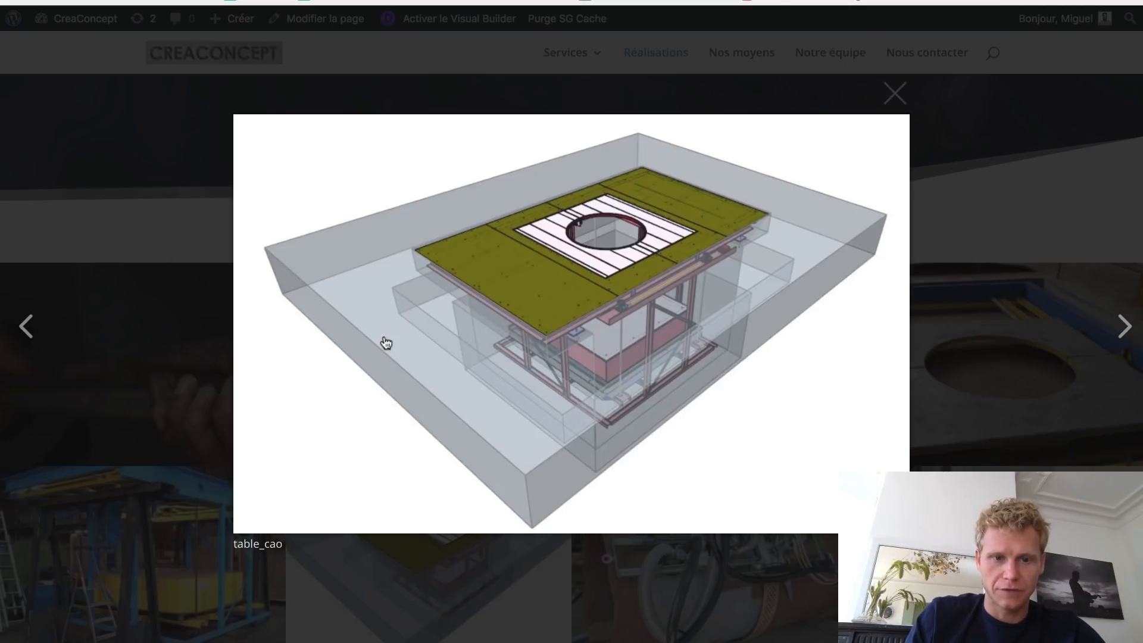
click(385, 342)
click(386, 342)
click(386, 343)
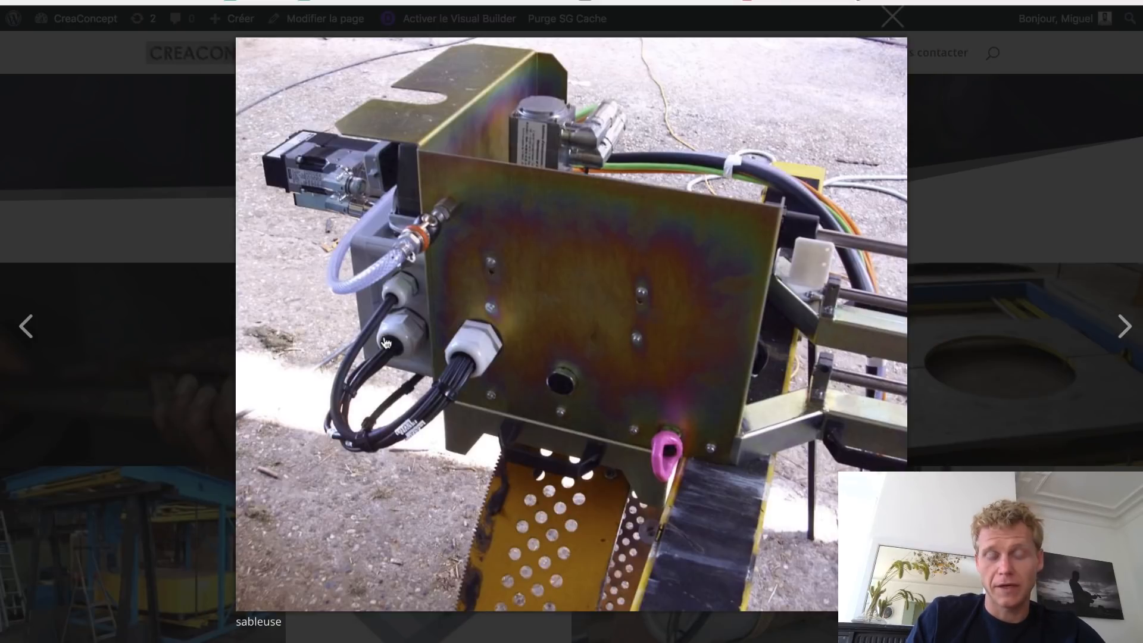
click(386, 342)
click(386, 342)
click(386, 343)
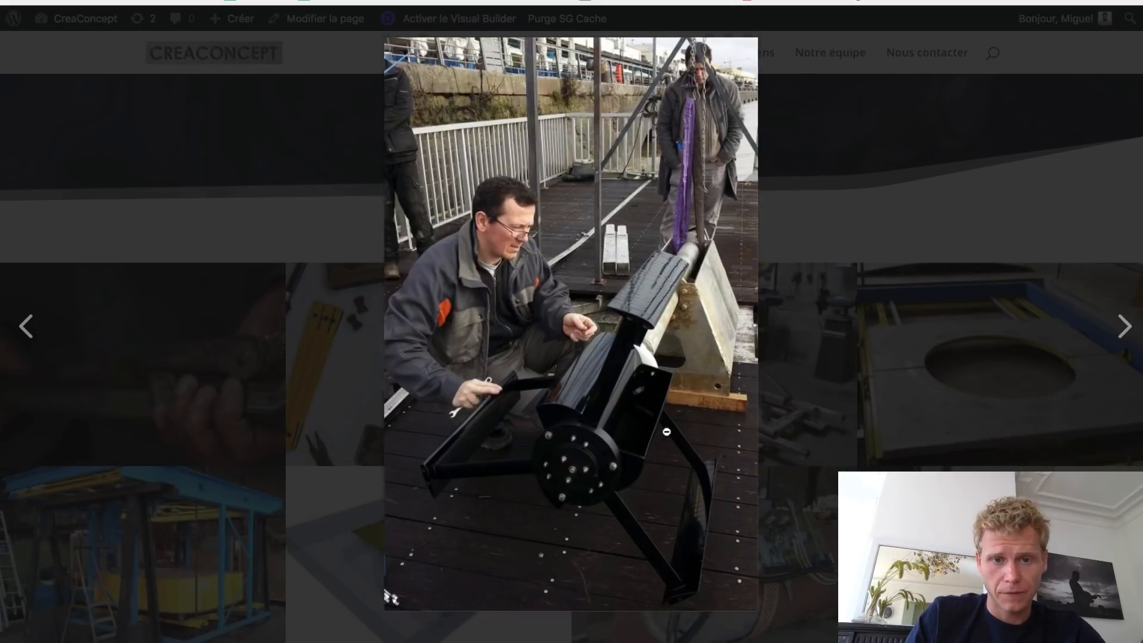
click(666, 431)
- Enlarge the pipe machine photo, then the table_cao image, advancing to microHD3 before closing
scroll(632, 275, down, 5)
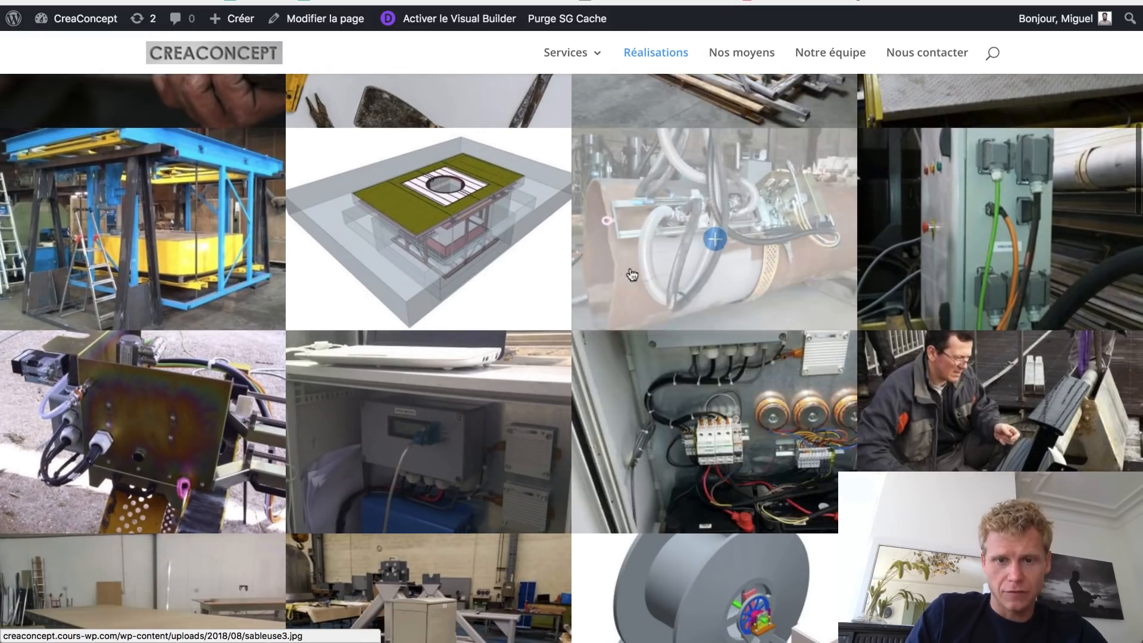
click(632, 274)
key(Escape)
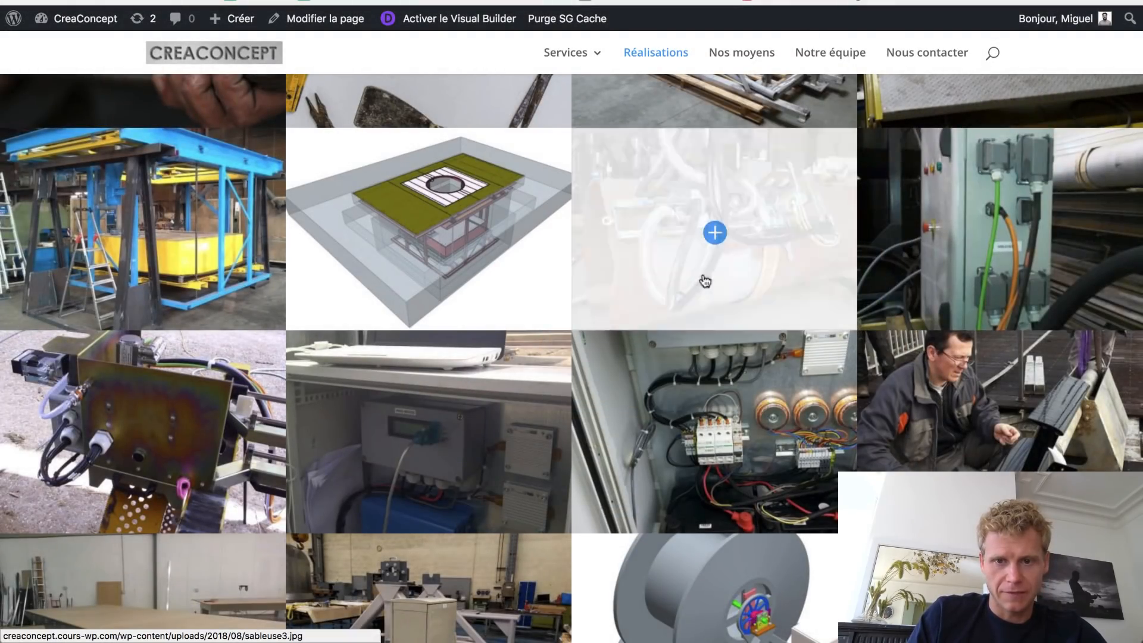
click(500, 239)
key(Right)
key(Right)
key(Right)
key(Right)
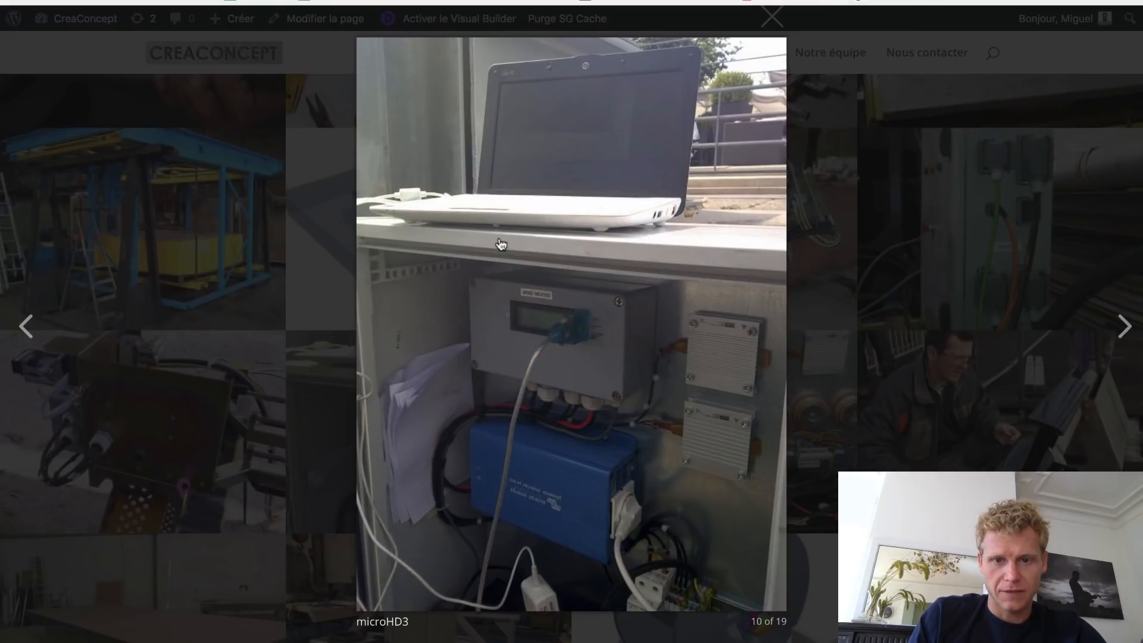
key(Escape)
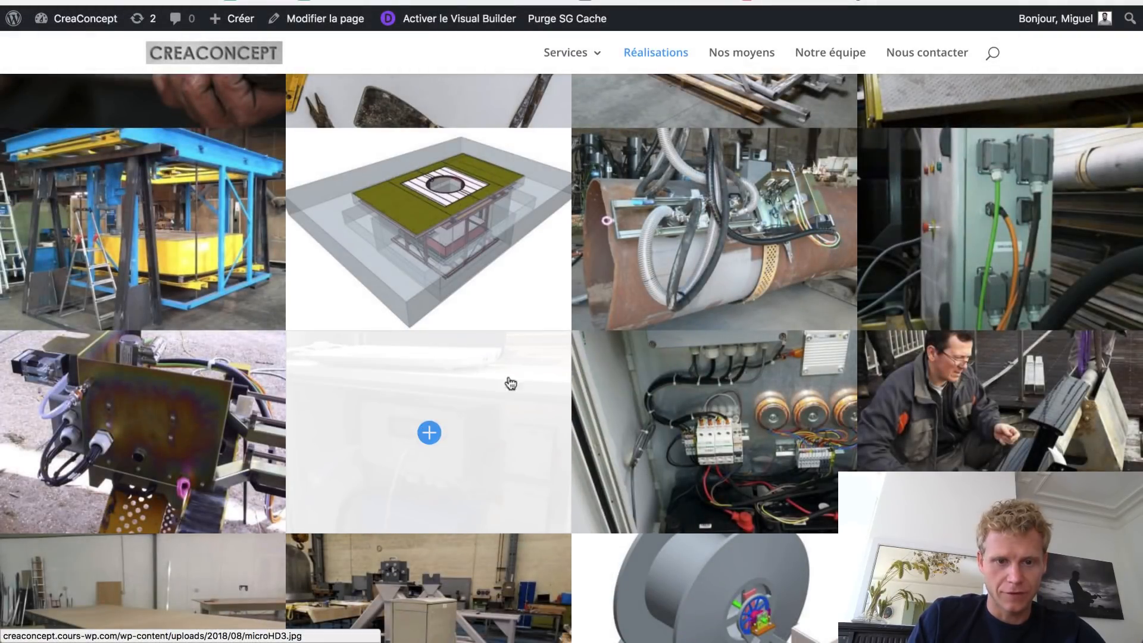
scroll(703, 336, down, 9)
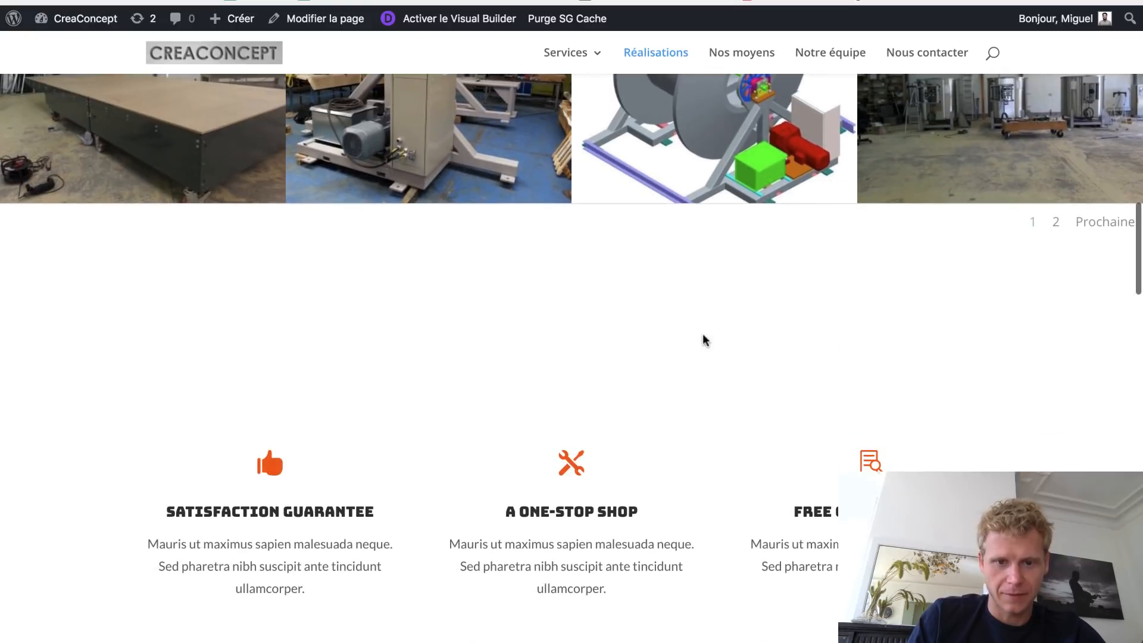
- Open gallery page 2 and scroll down to the feature blurbs and Residential Repairs progress bars
scroll(405, 351, down, 1)
scroll(404, 351, up, 2)
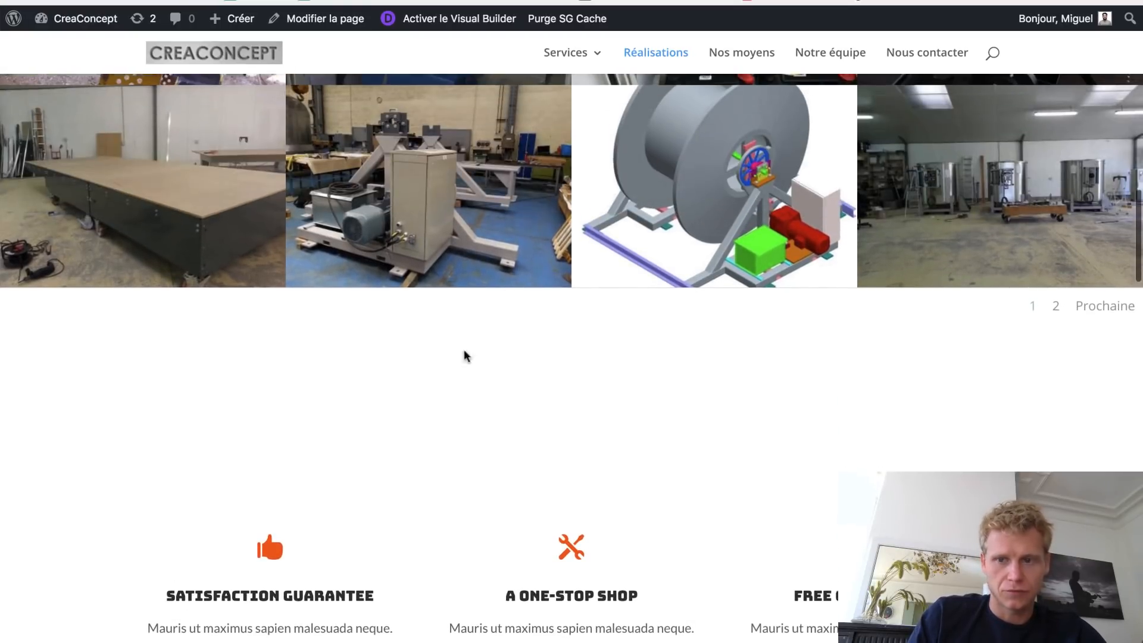
click(1056, 312)
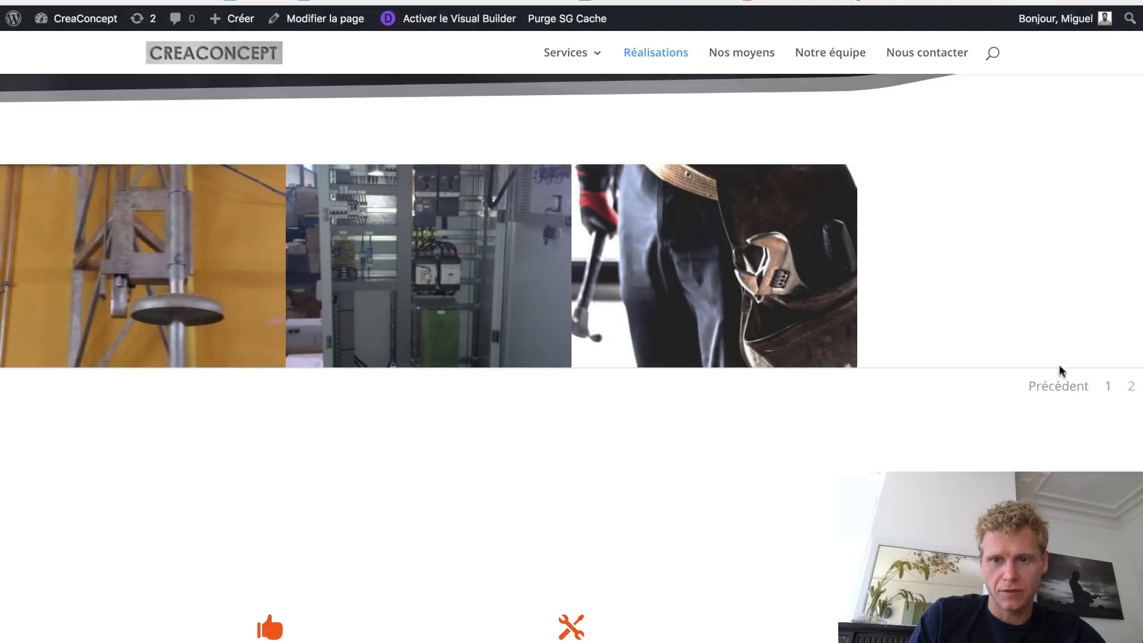
scroll(923, 330, up, 1)
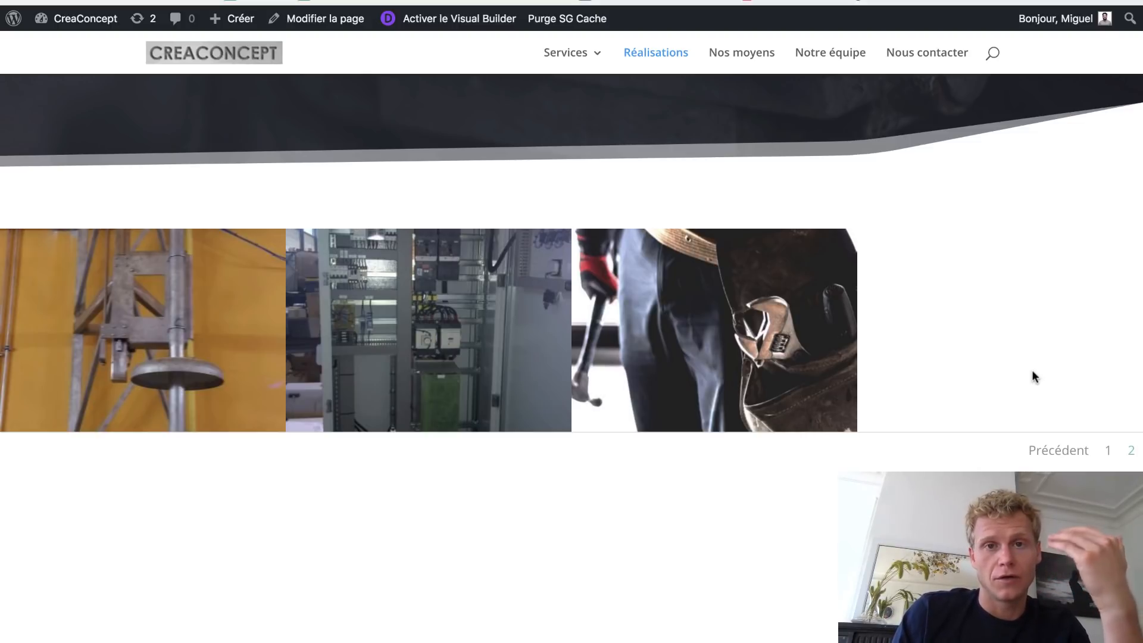
scroll(963, 420, down, 3)
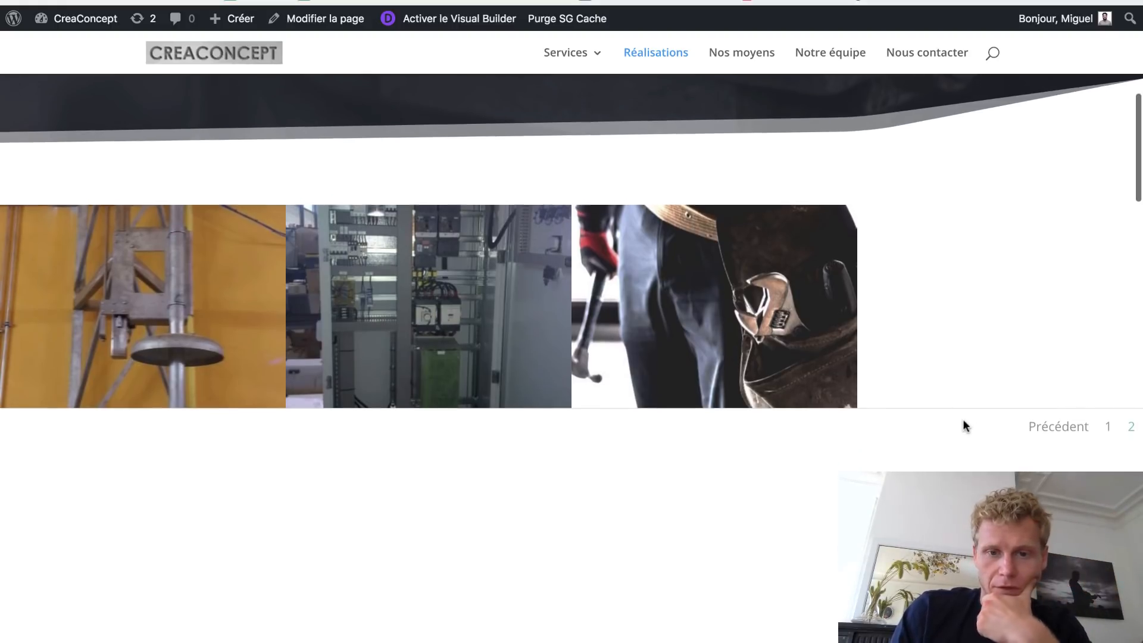
scroll(962, 419, down, 5)
scroll(934, 245, up, 2)
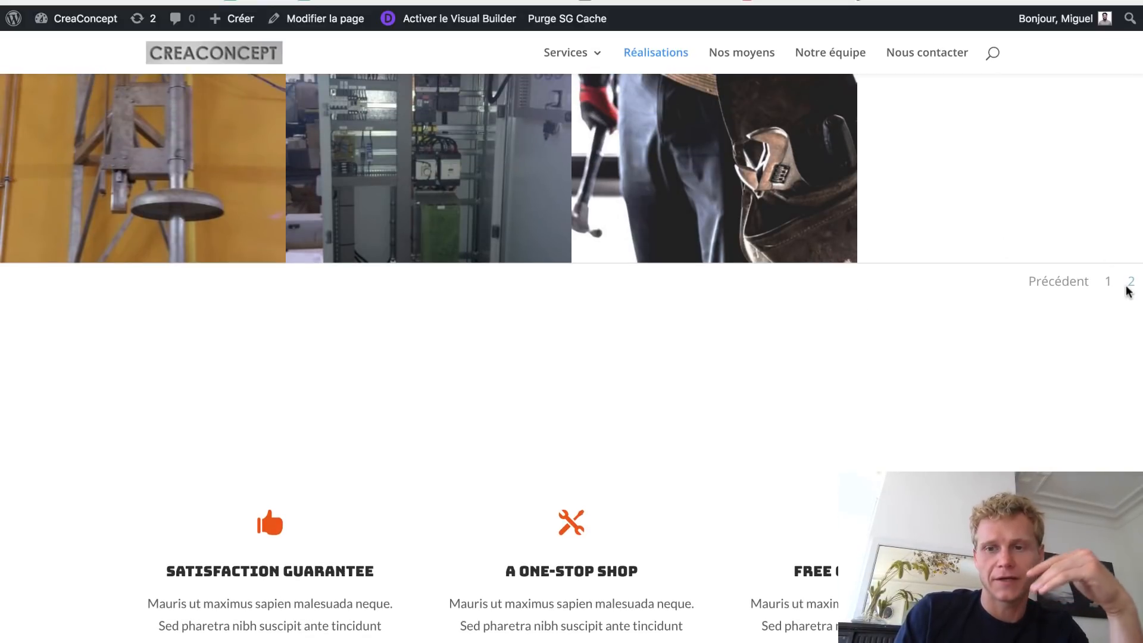
scroll(1024, 276, up, 2)
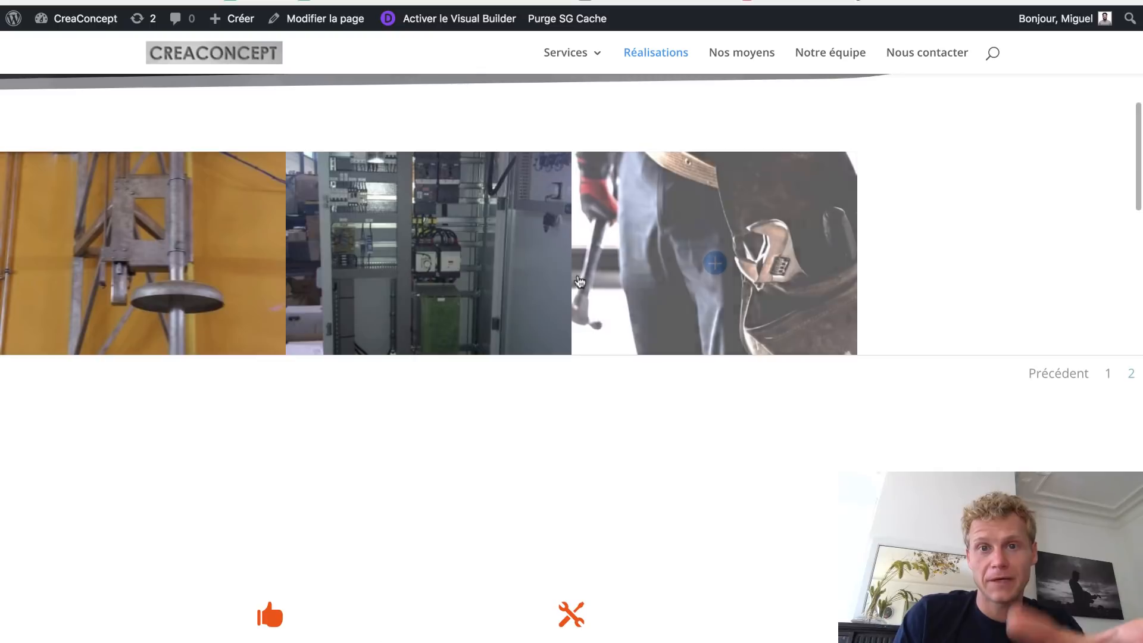
scroll(495, 273, down, 8)
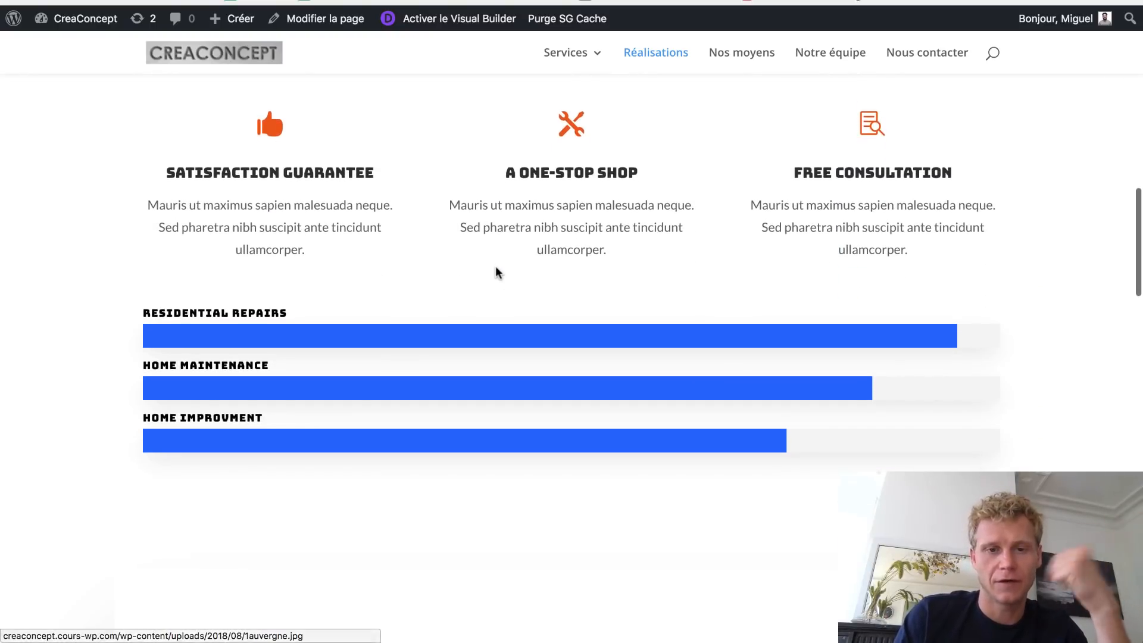
scroll(496, 267, up, 2)
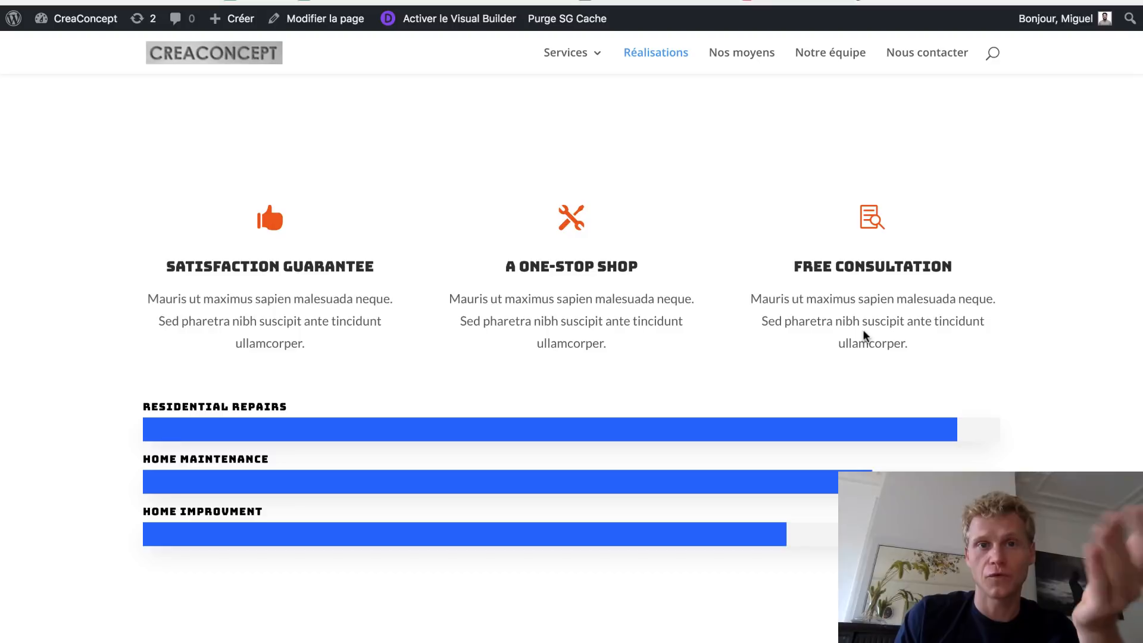
scroll(863, 331, down, 1)
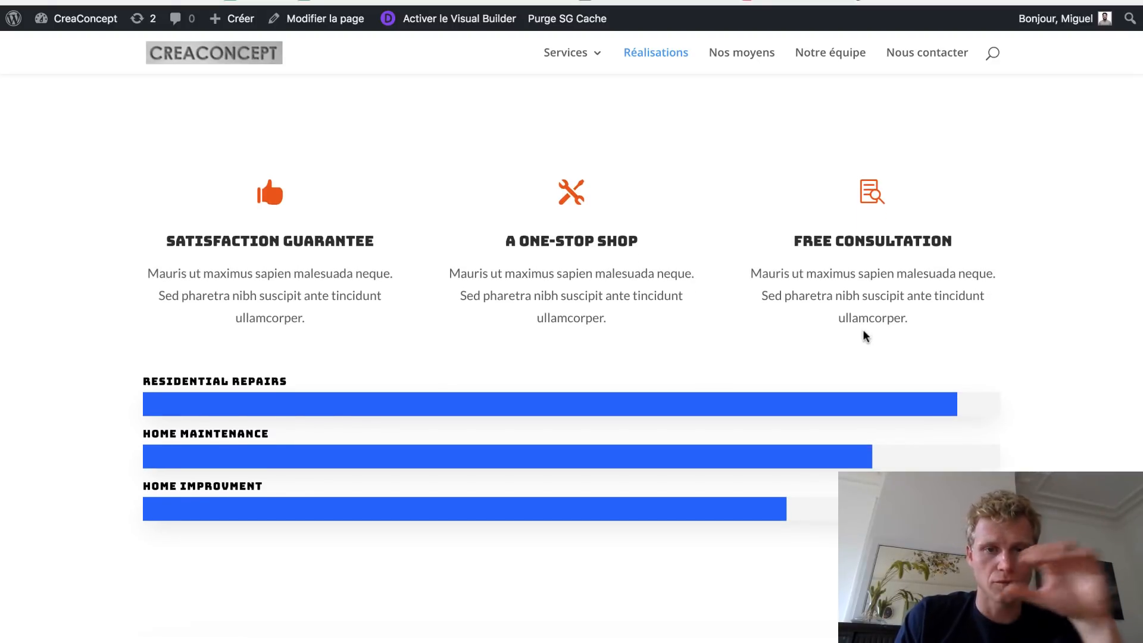
scroll(863, 330, down, 10)
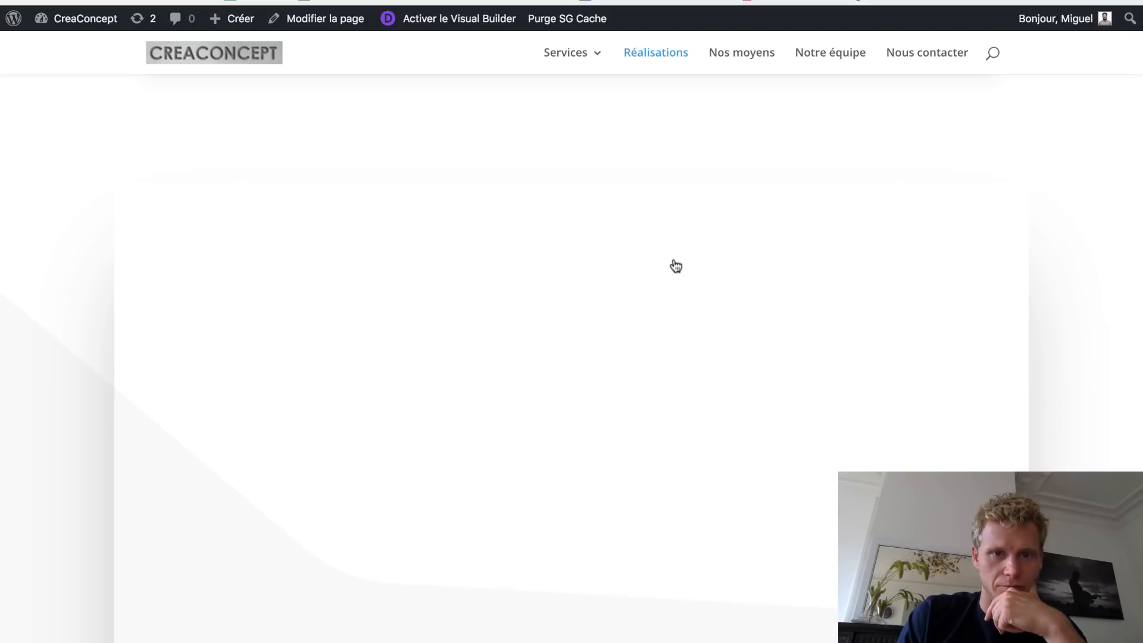
- Play and then pause the embedded Divi video
scroll(675, 266, down, 5)
scroll(675, 266, up, 2)
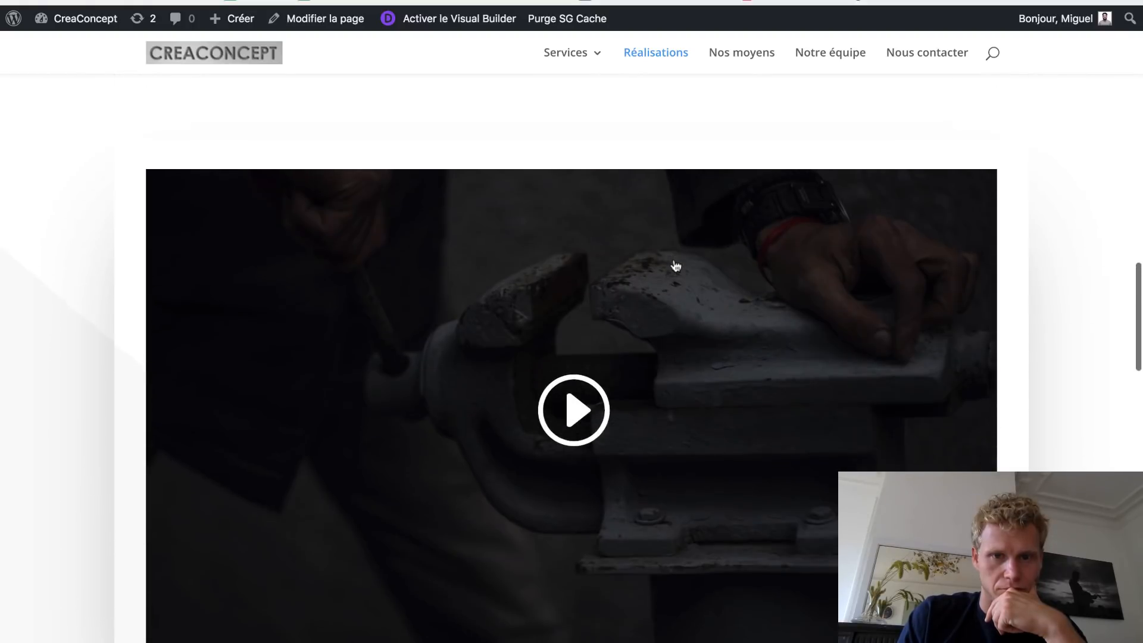
scroll(675, 266, down, 2)
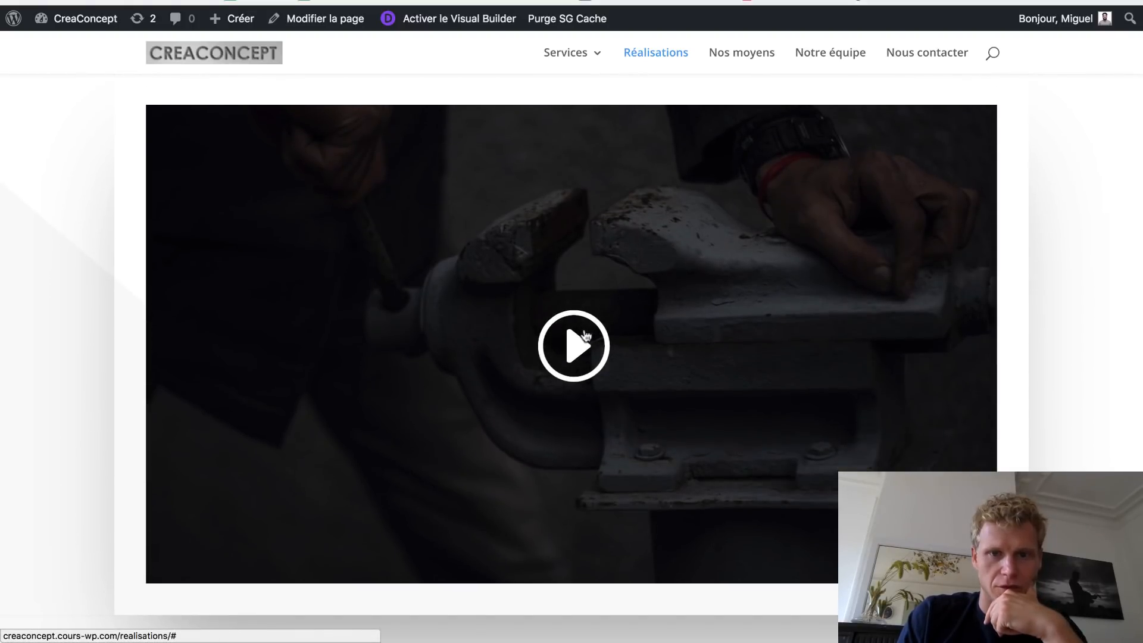
click(585, 337)
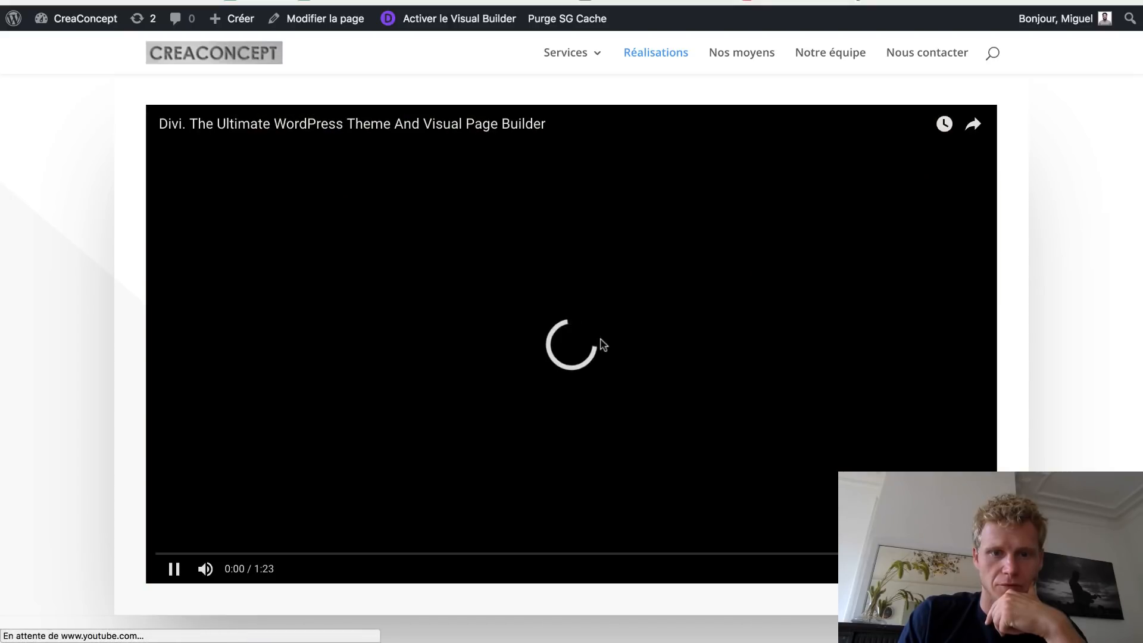
click(603, 340)
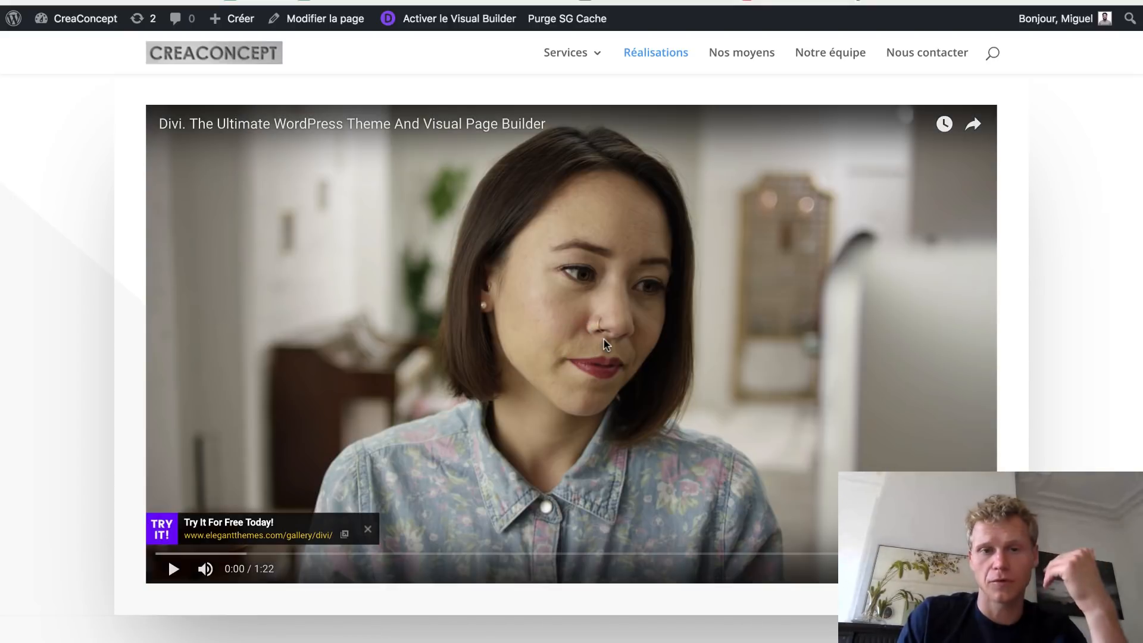
- Scroll past the team photos to the 'We are available 24/7!' bar and dark footer section
scroll(693, 325, down, 8)
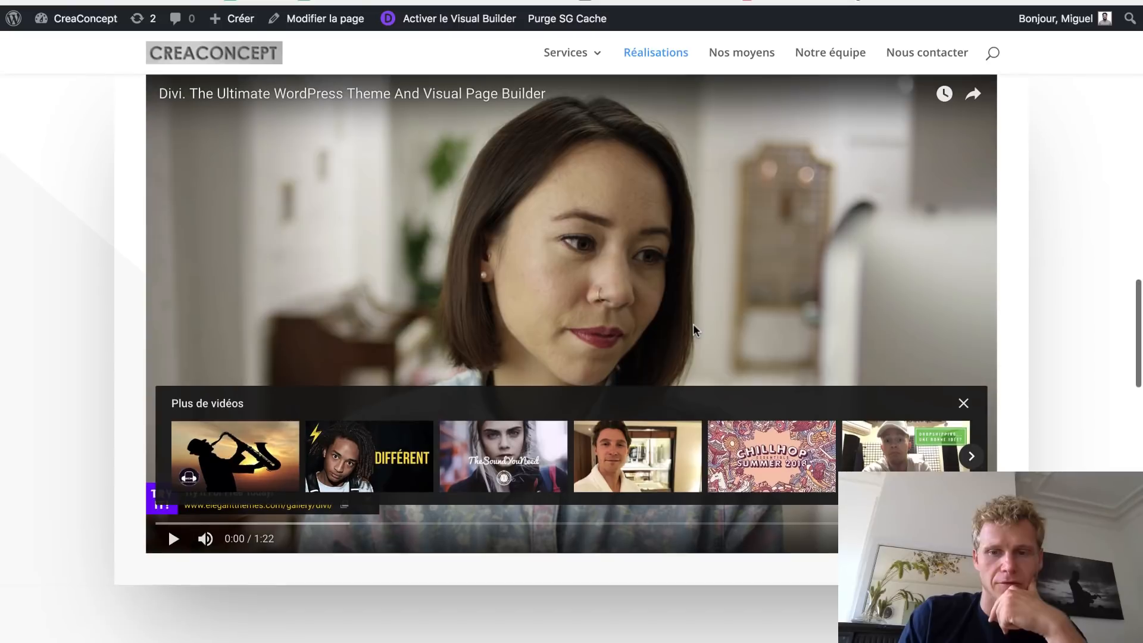
scroll(693, 326, down, 4)
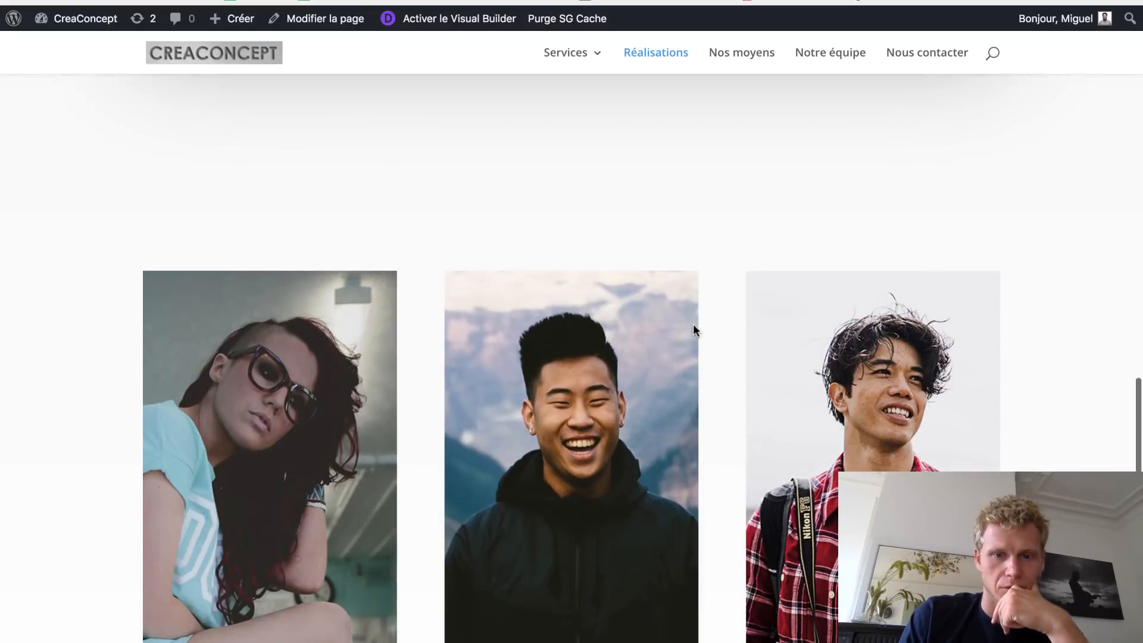
scroll(693, 324, down, 9)
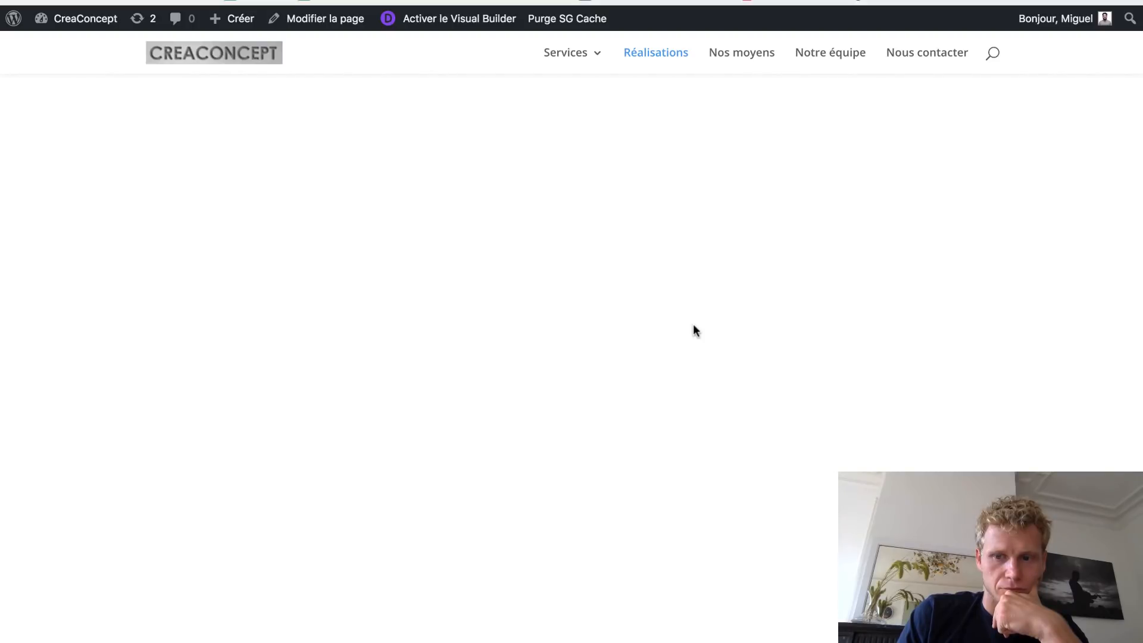
scroll(693, 325, up, 4)
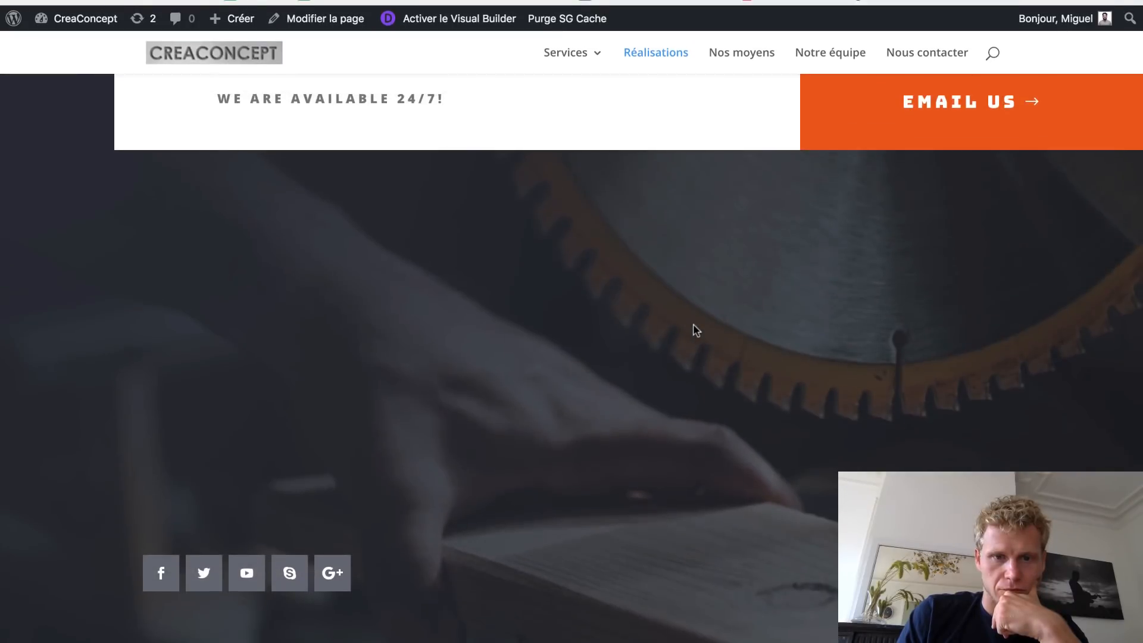
scroll(695, 329, down, 1)
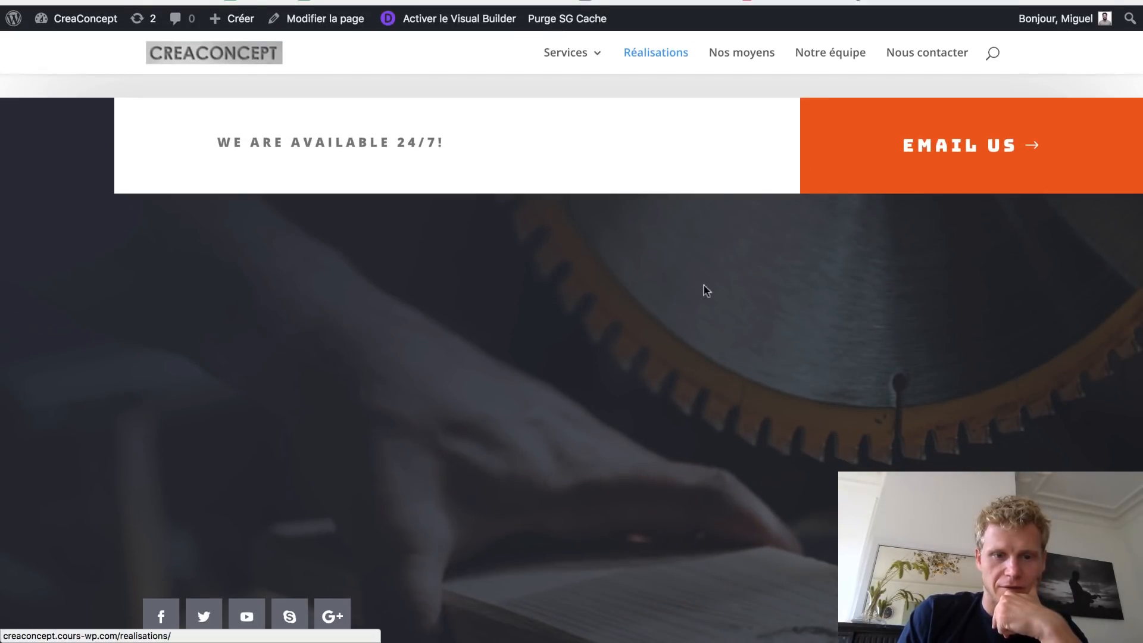
scroll(683, 314, down, 6)
scroll(686, 315, up, 1)
scroll(685, 291, up, 2)
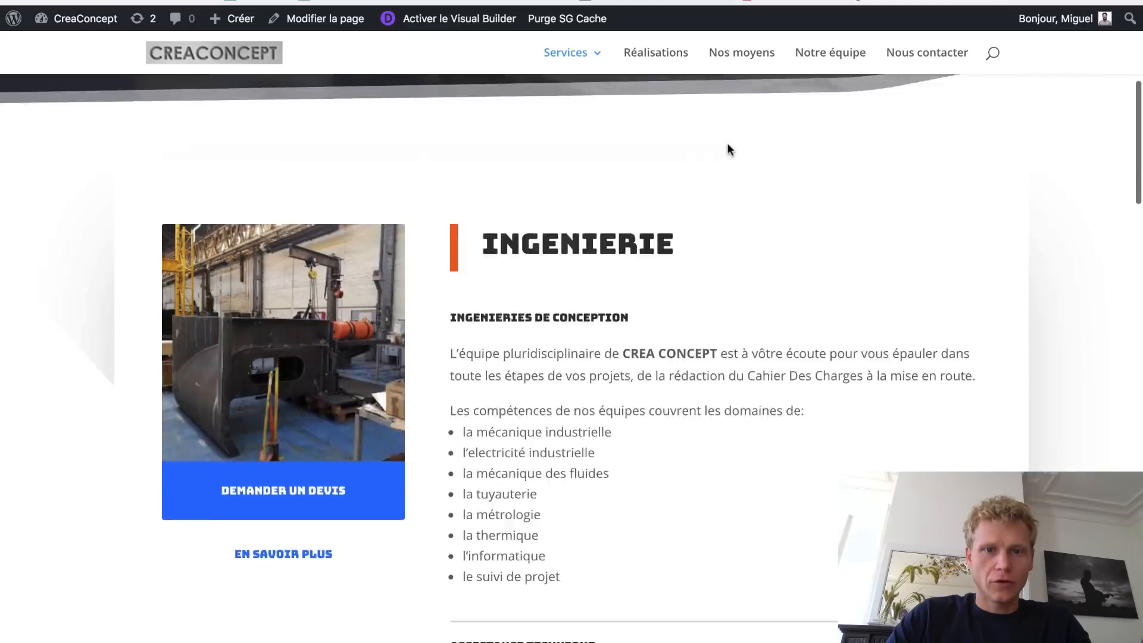
- Load the Services page from the site menu and launch it with 'Modifier la page'
scroll(726, 143, up, 10)
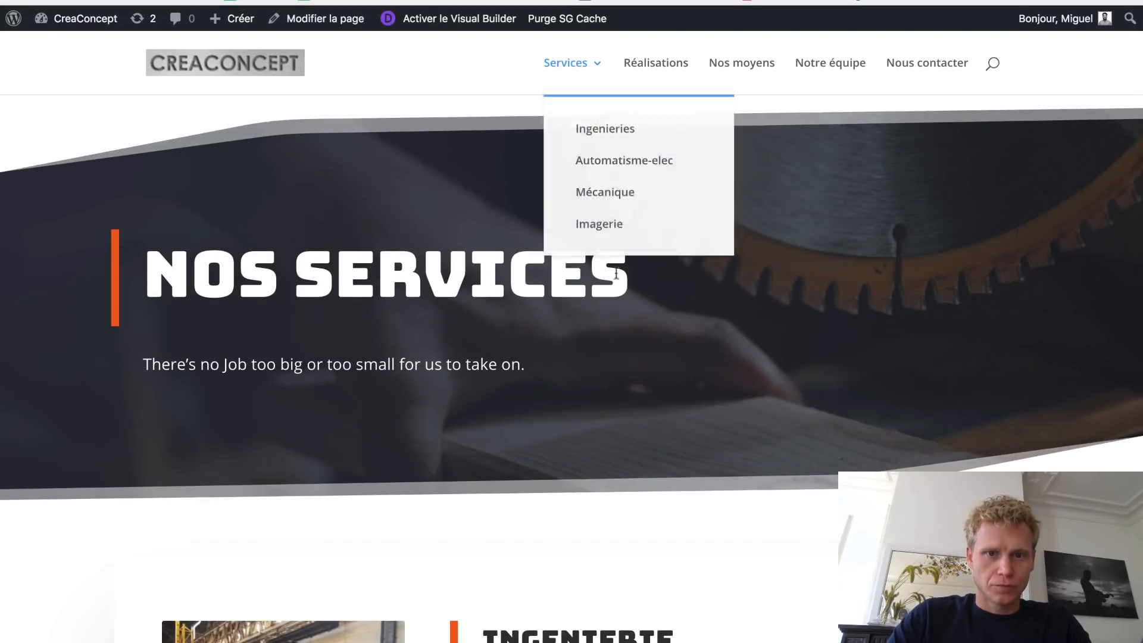
scroll(600, 341, down, 10)
scroll(599, 341, up, 8)
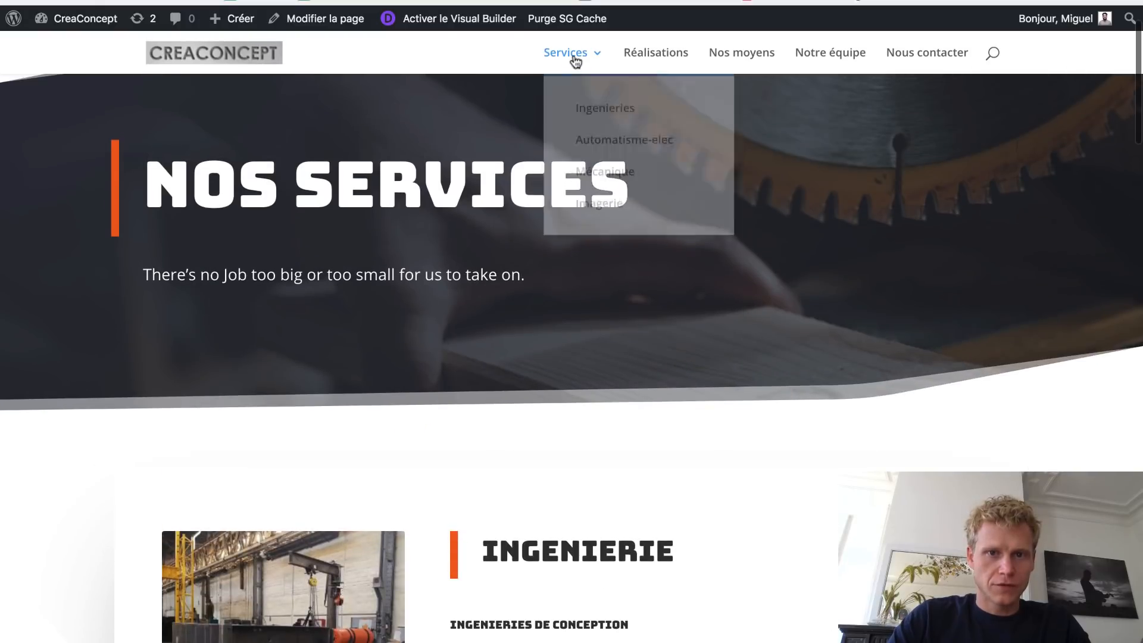
click(573, 59)
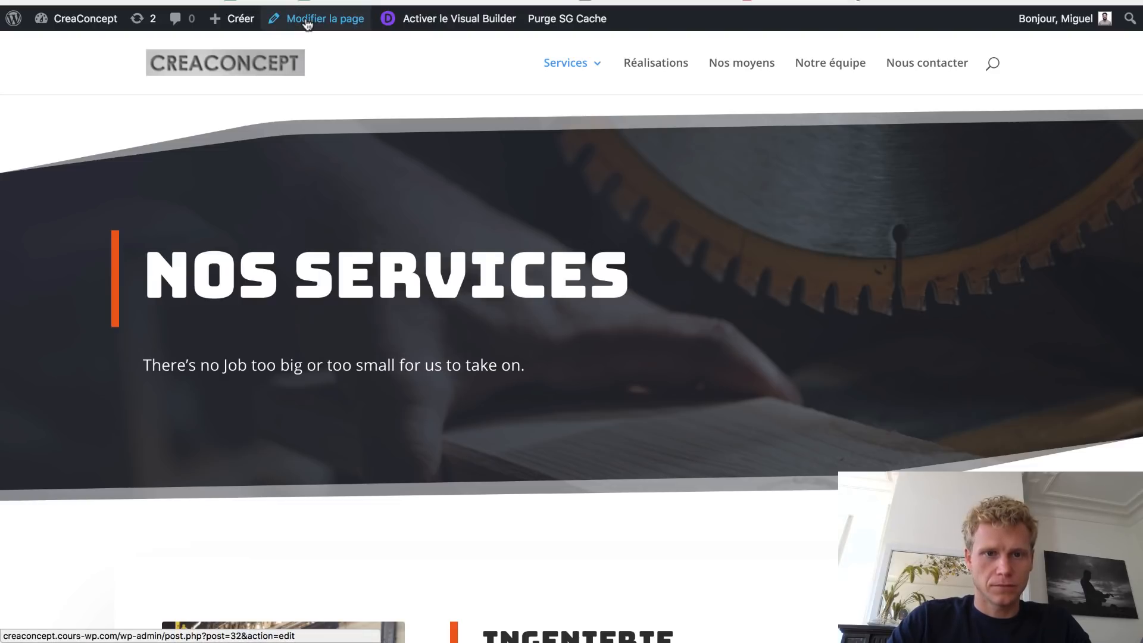
click(363, 1)
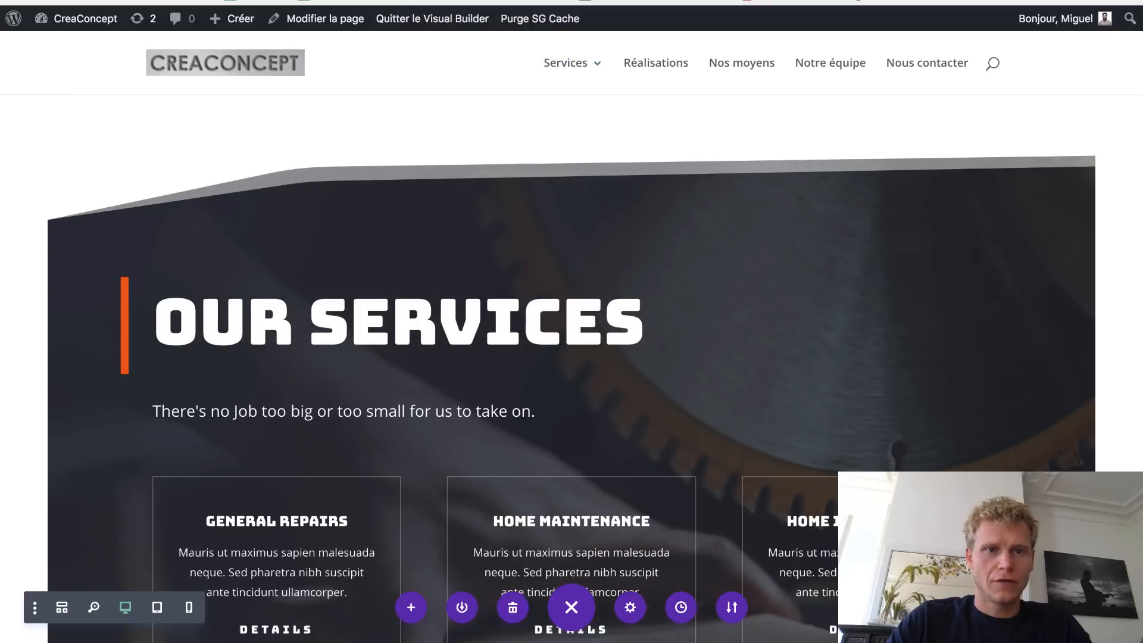
- Discard the unsaved builder changes and retitle the TEST 1 page 'Services'
click(343, 21)
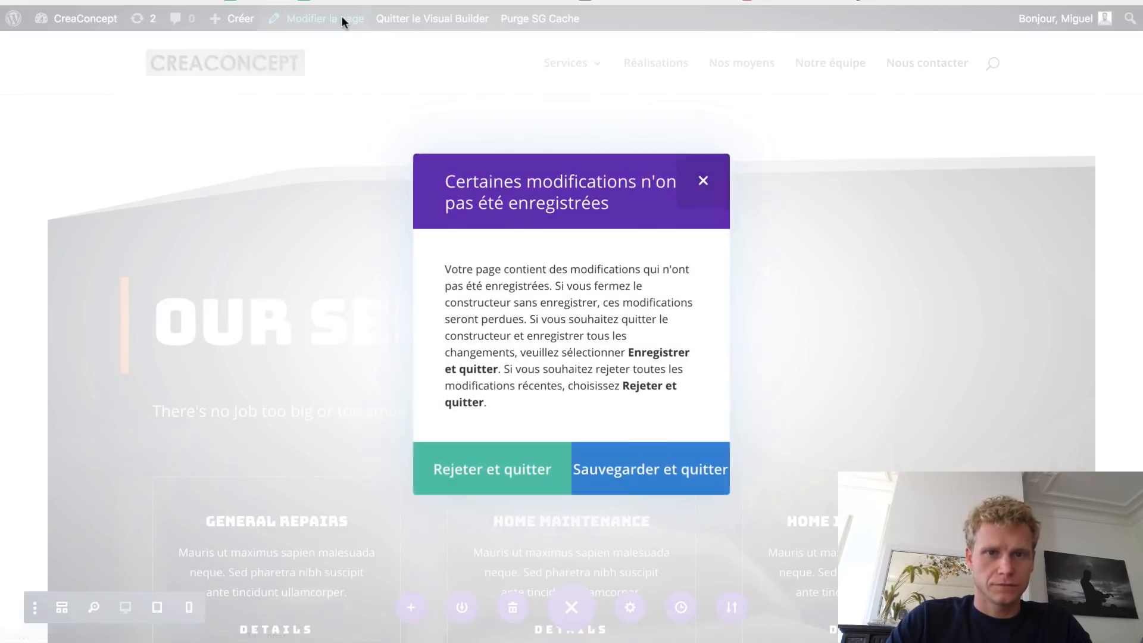
click(532, 474)
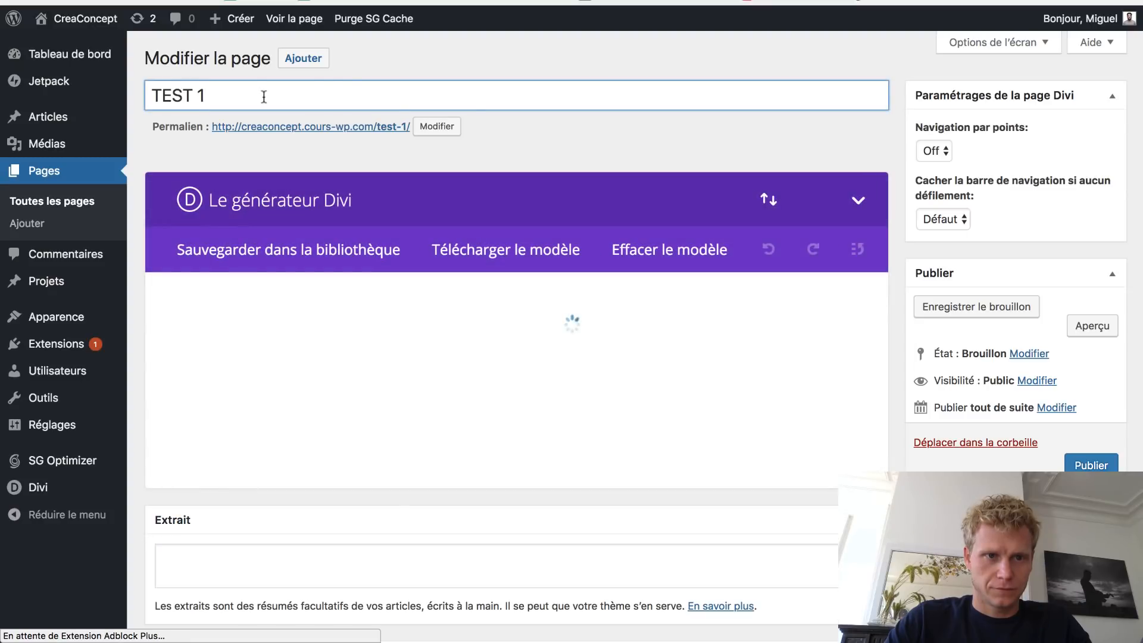
drag(263, 95, 82, 101)
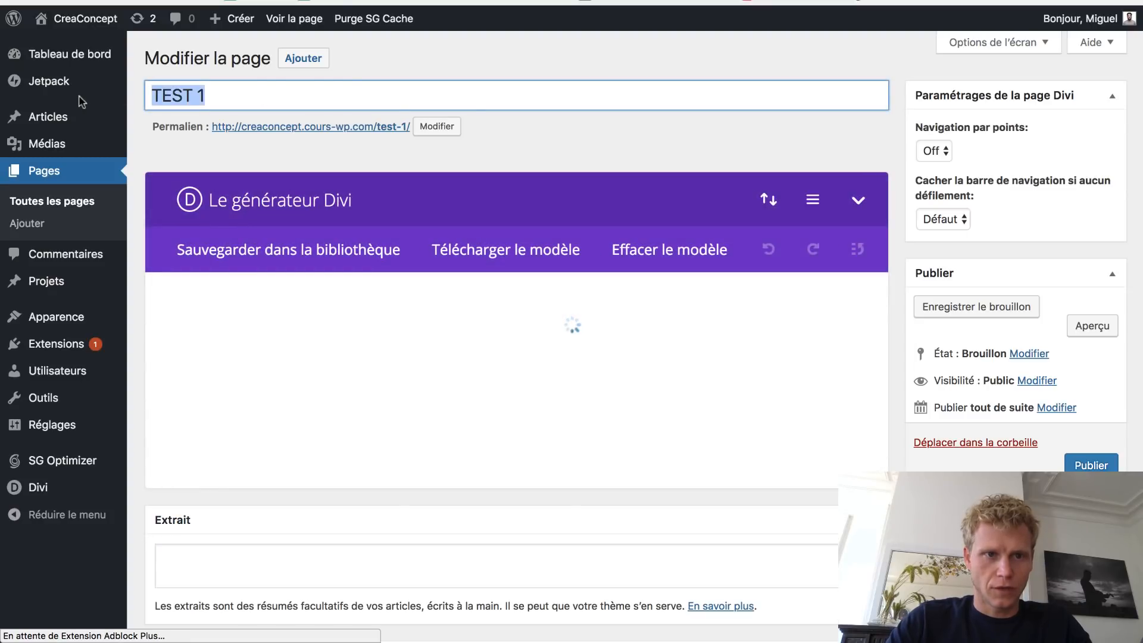
text(Services)
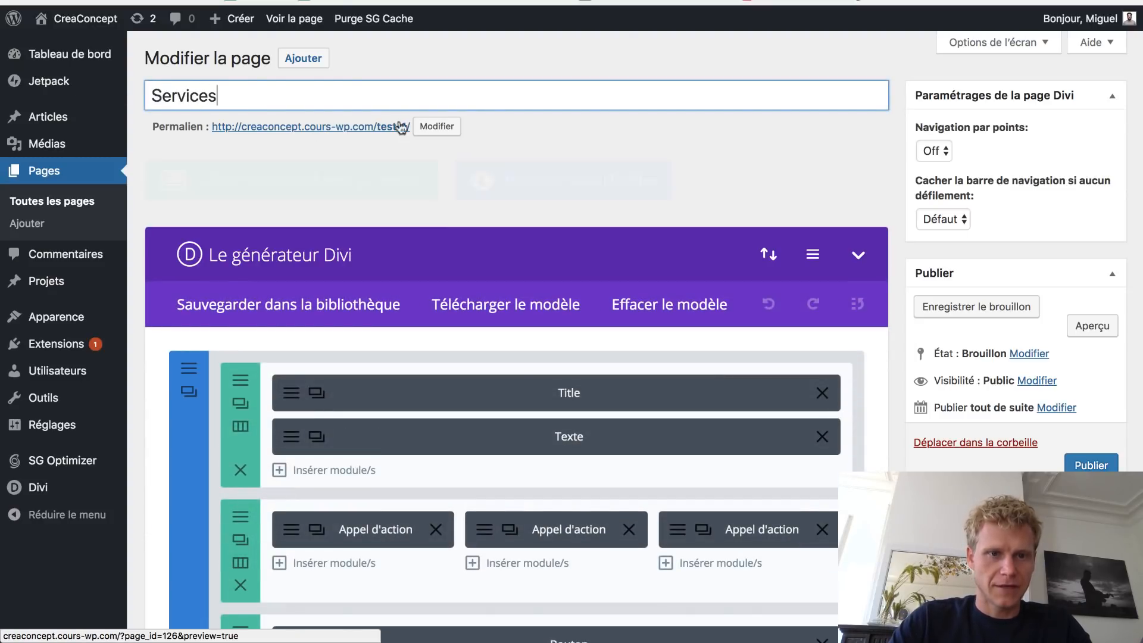
- View the Services page on the live site, then reopen it in the Visual Builder
click(384, 127)
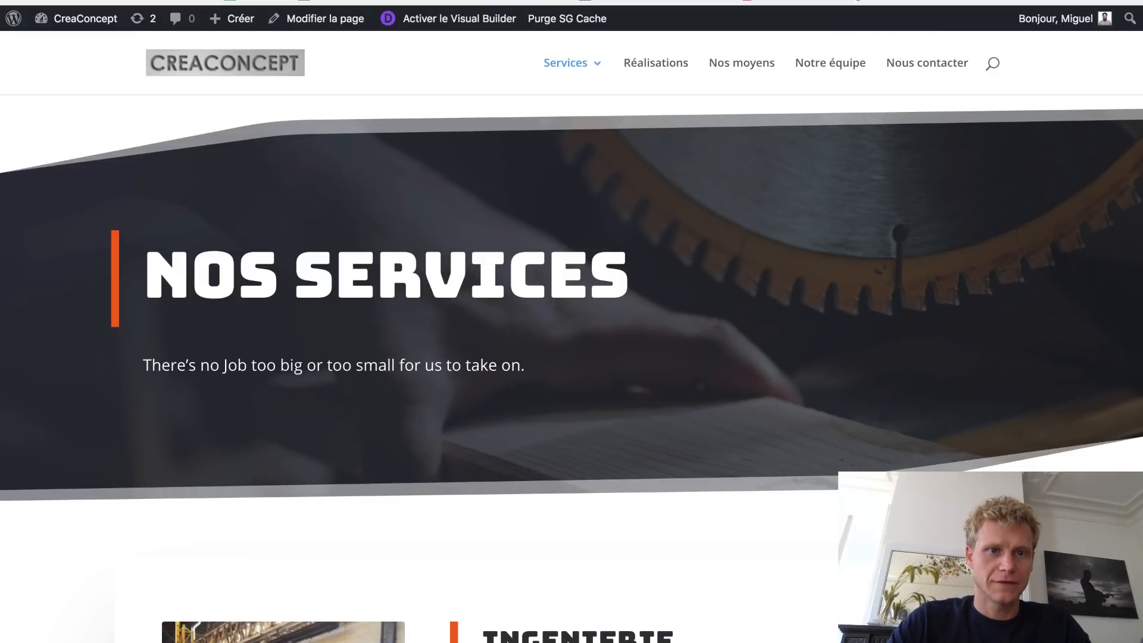
key(super+l)
key(ctrl+Tab)
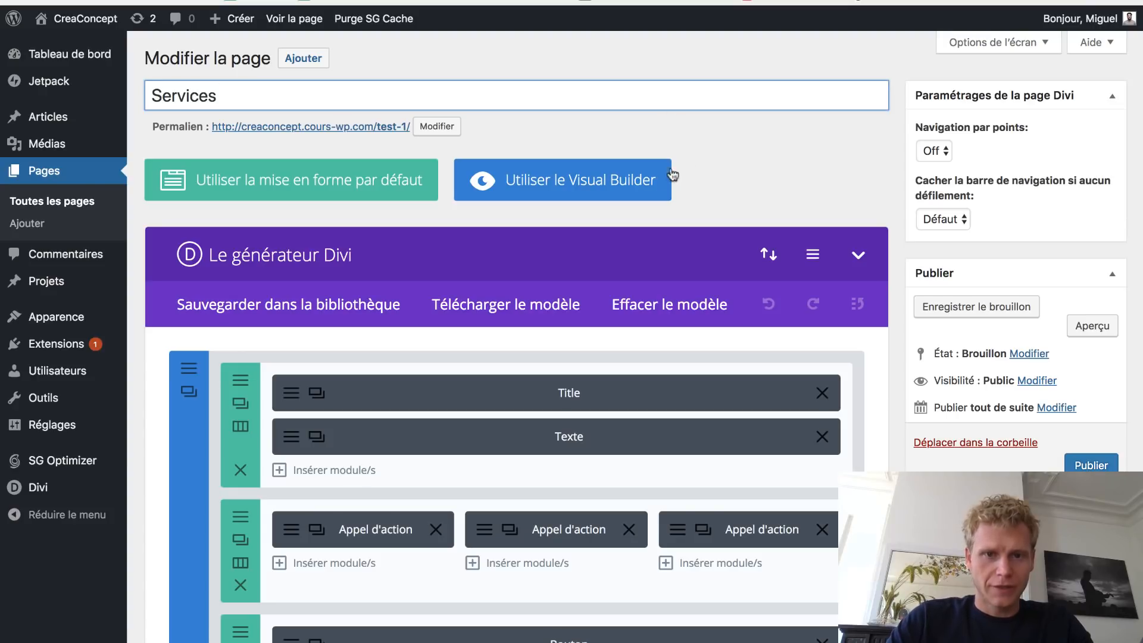
click(573, 183)
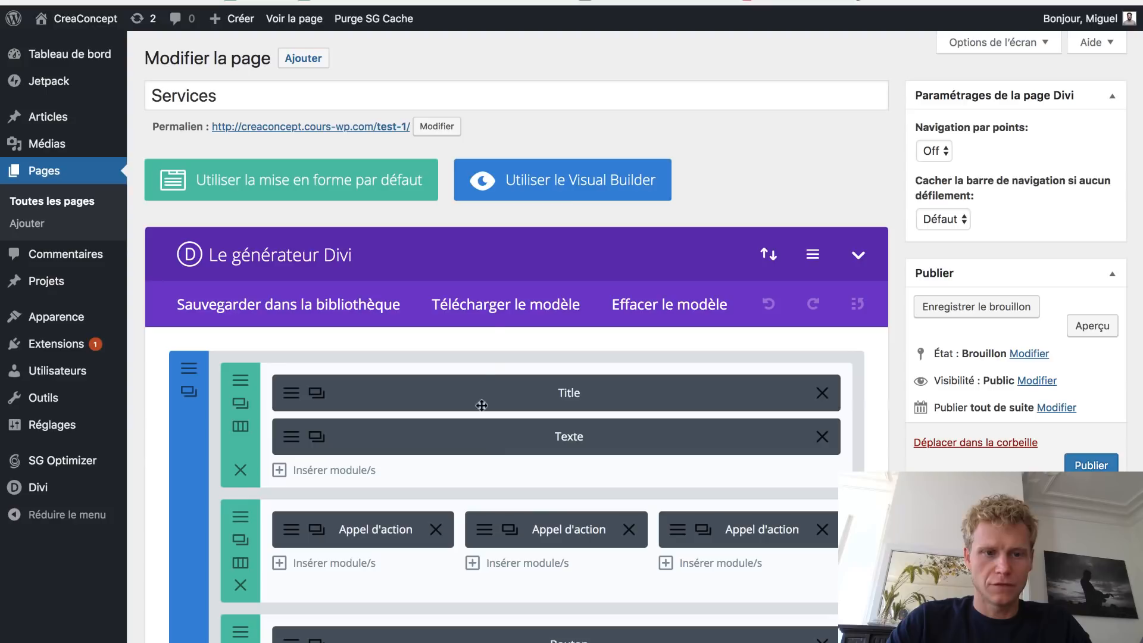
click(559, 192)
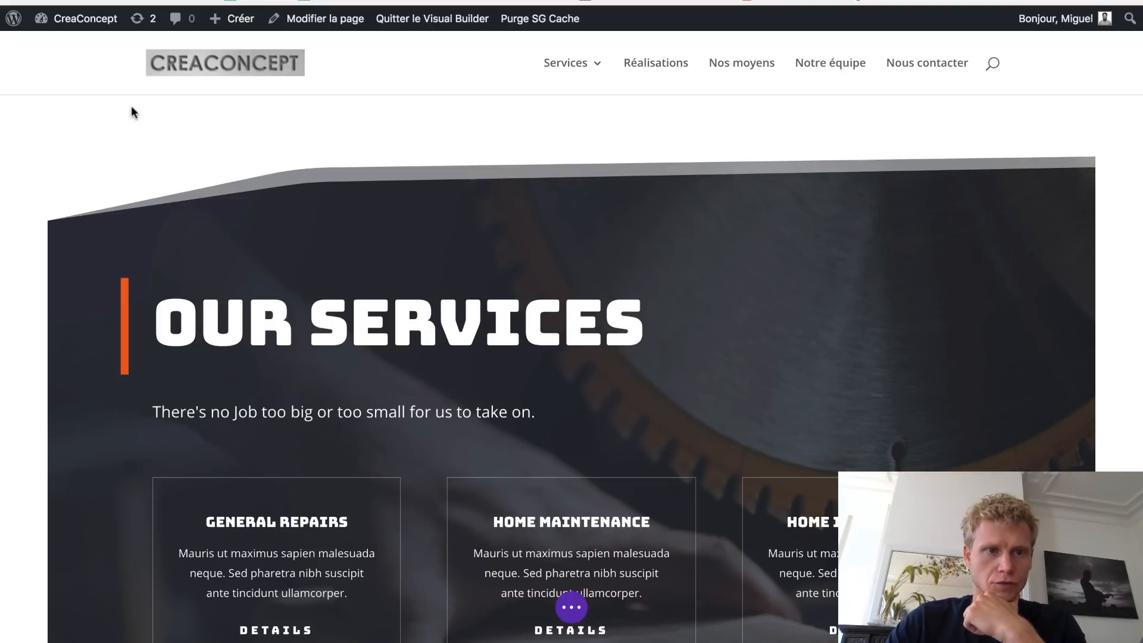
- Delete the six demo sections: Our Services, Damage Repairs, Maintenance, Improvments, Why Choose Us, free consultation
mouse_move(113, 241)
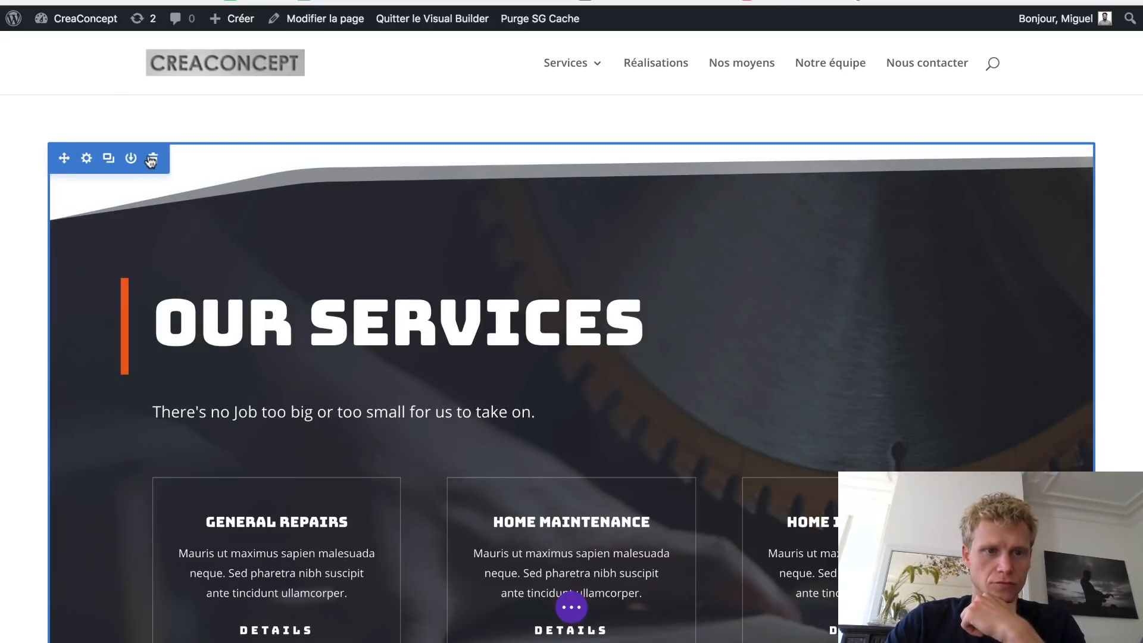
click(155, 159)
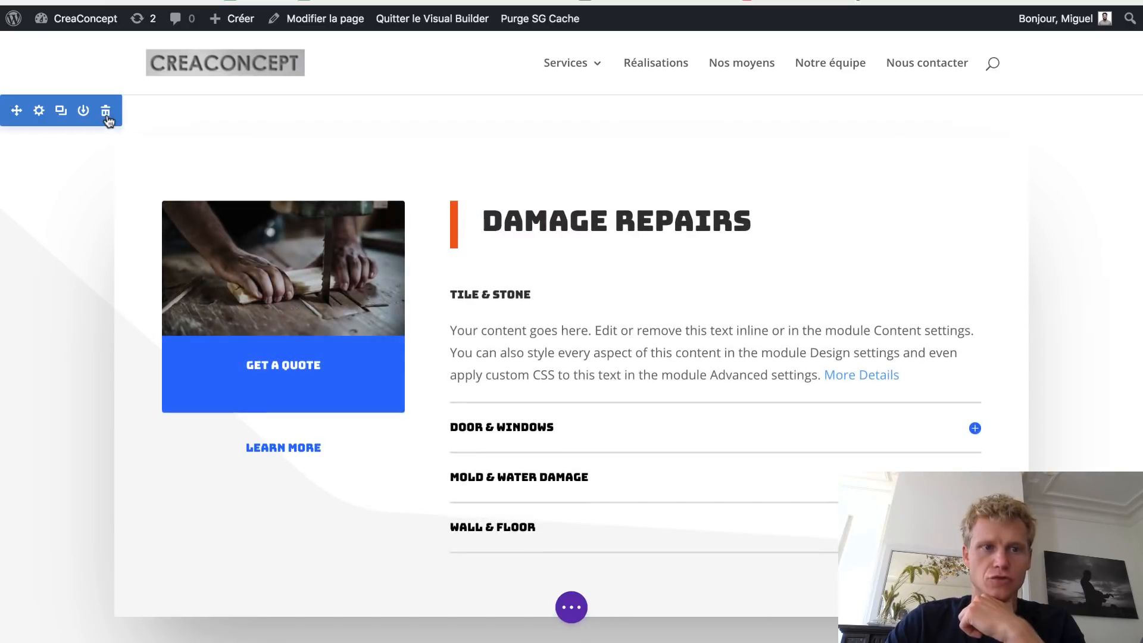
click(107, 117)
click(107, 117)
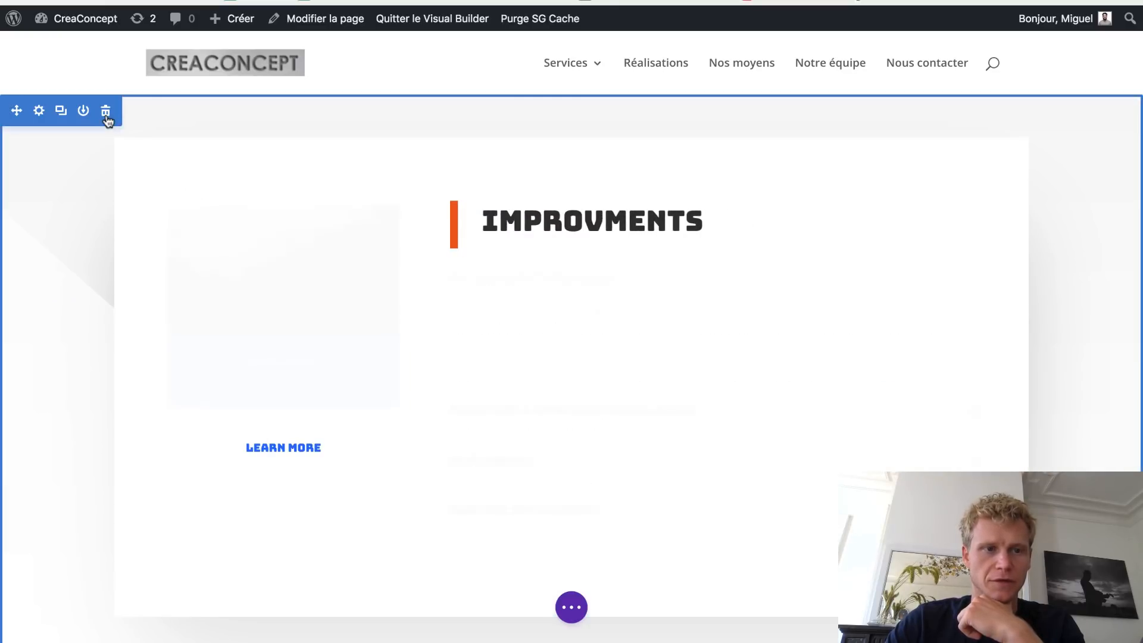
click(107, 117)
click(106, 117)
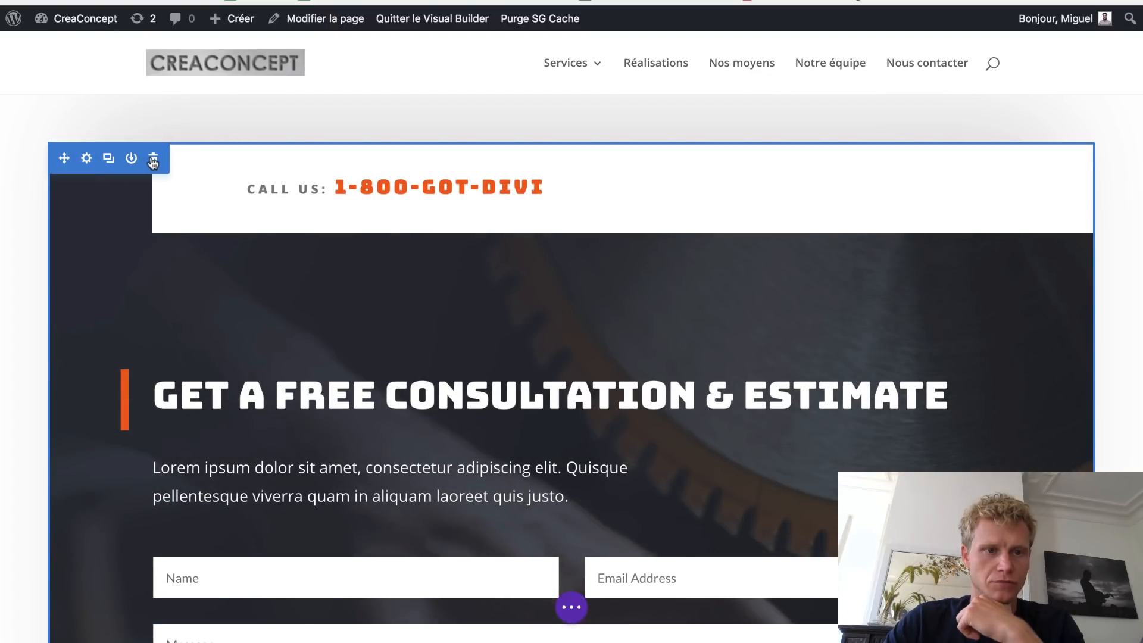
click(153, 159)
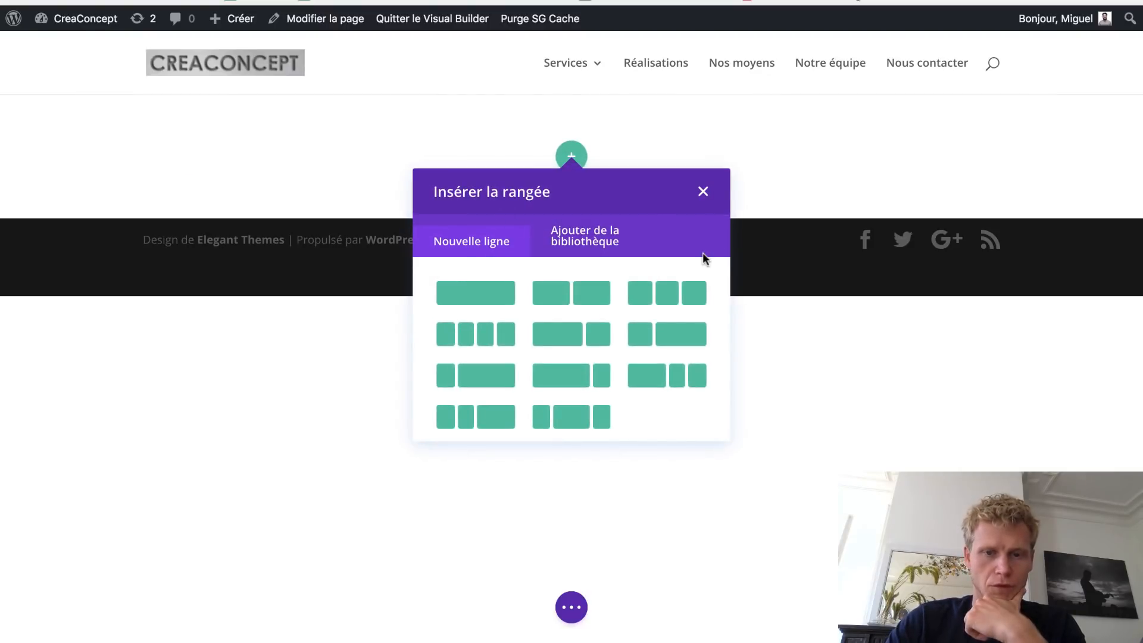
click(703, 191)
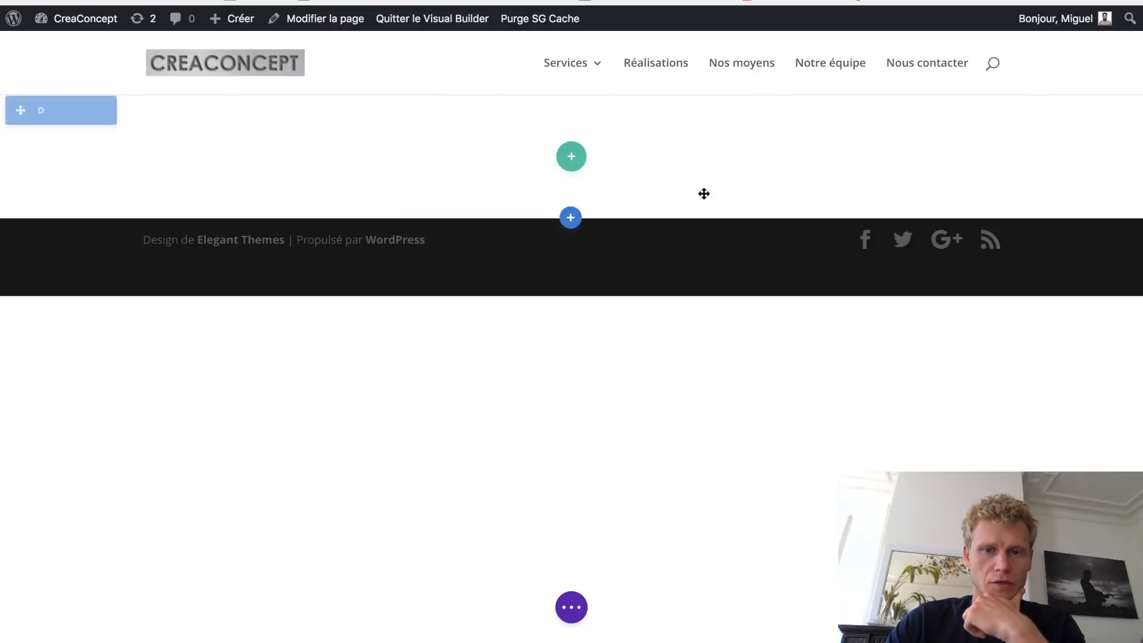
- Import the Handyman pack's Services Page premade layout from the Divi library
click(572, 606)
click(461, 608)
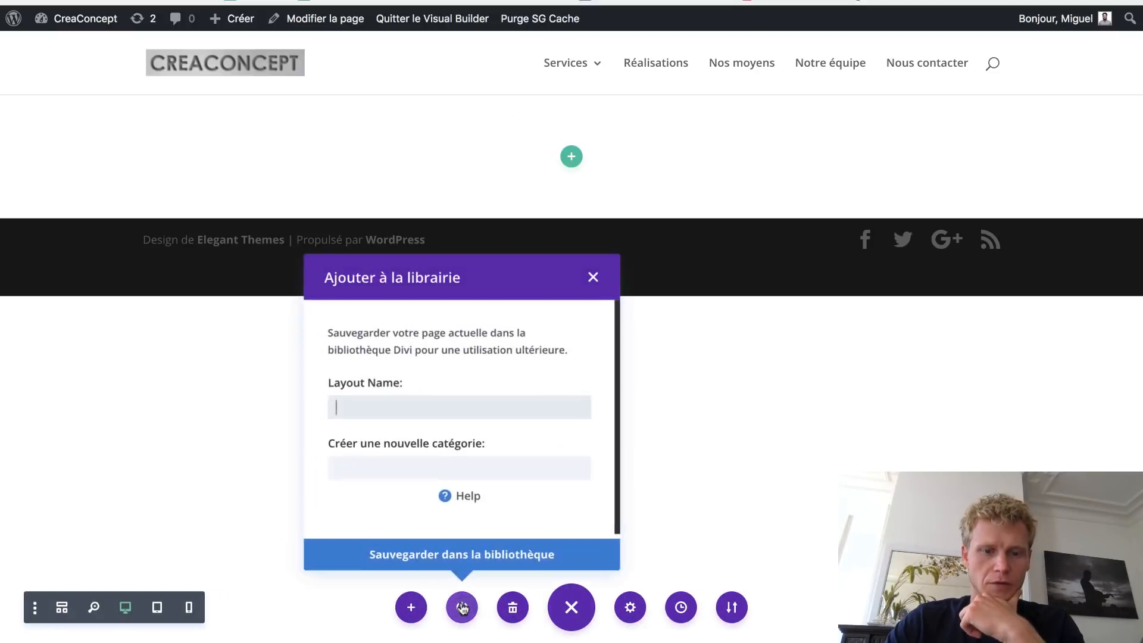
click(415, 608)
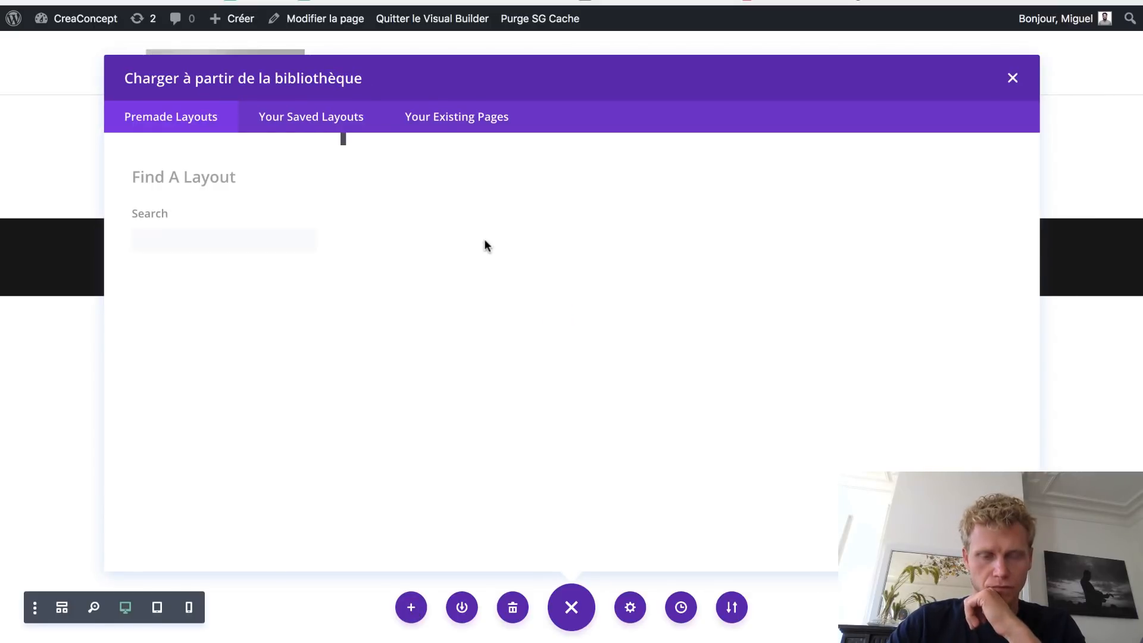
scroll(643, 345, down, 5)
scroll(644, 345, down, 15)
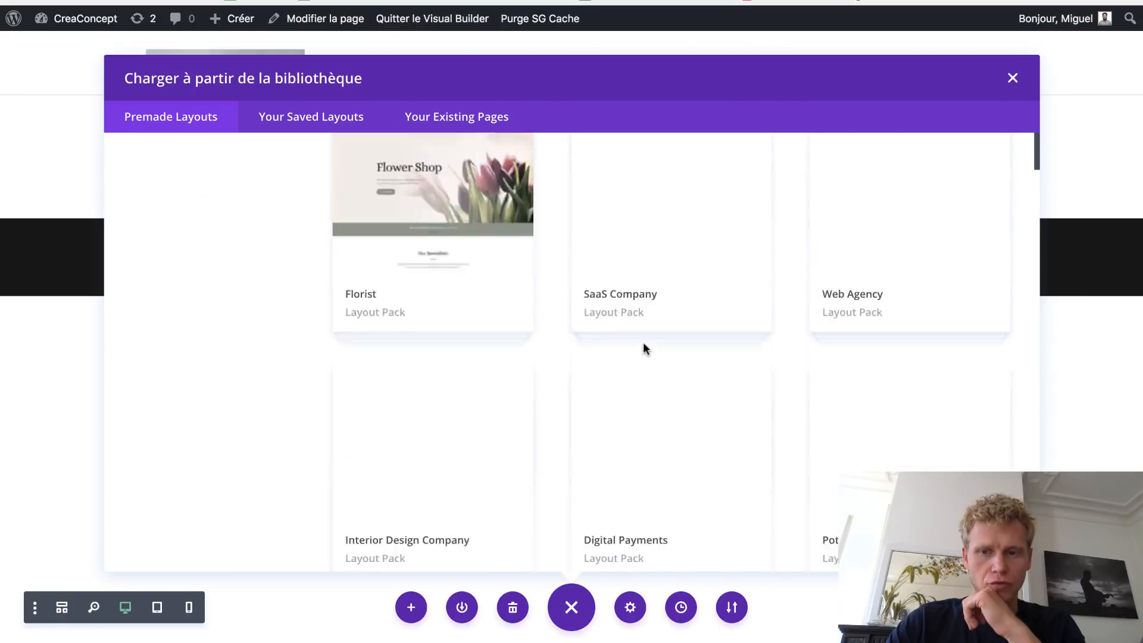
scroll(645, 349, down, 10)
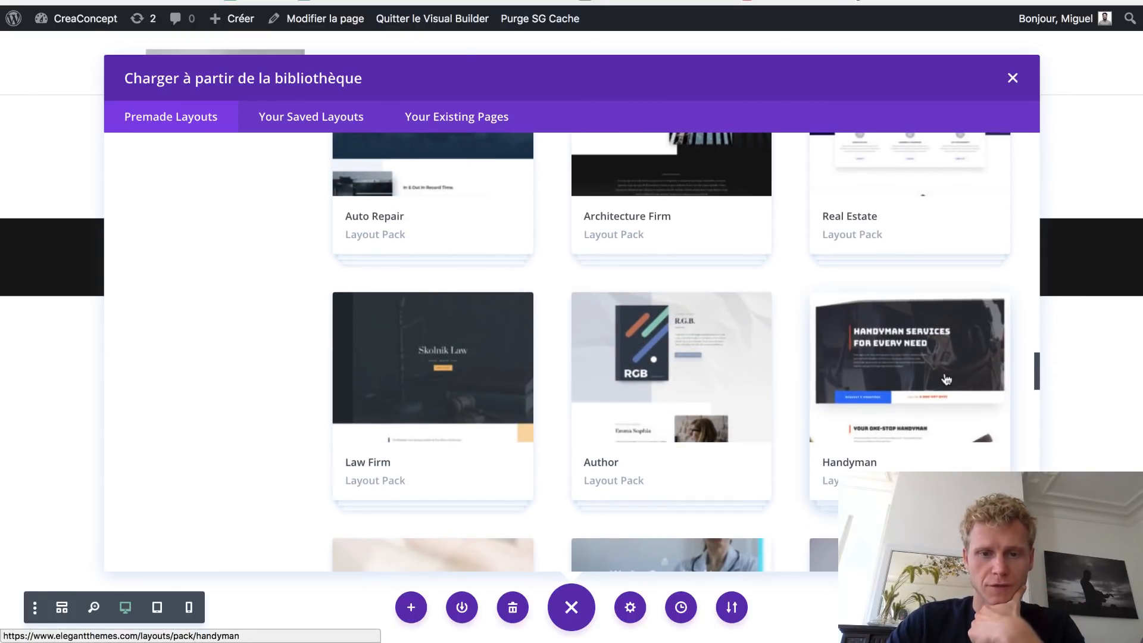
click(951, 377)
scroll(810, 319, down, 2)
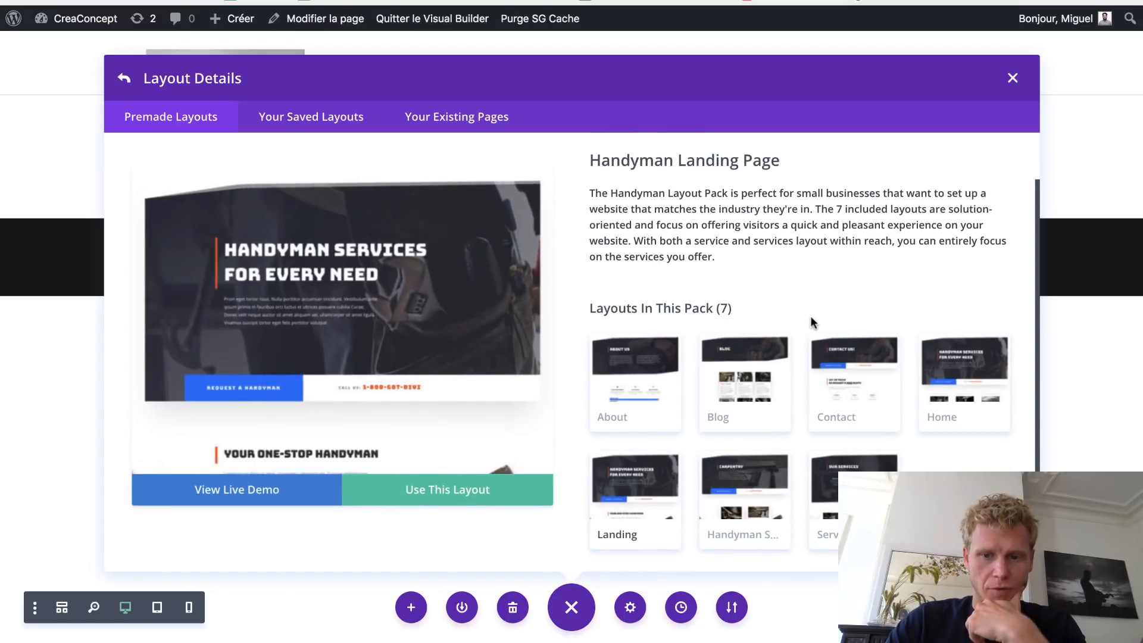
click(789, 461)
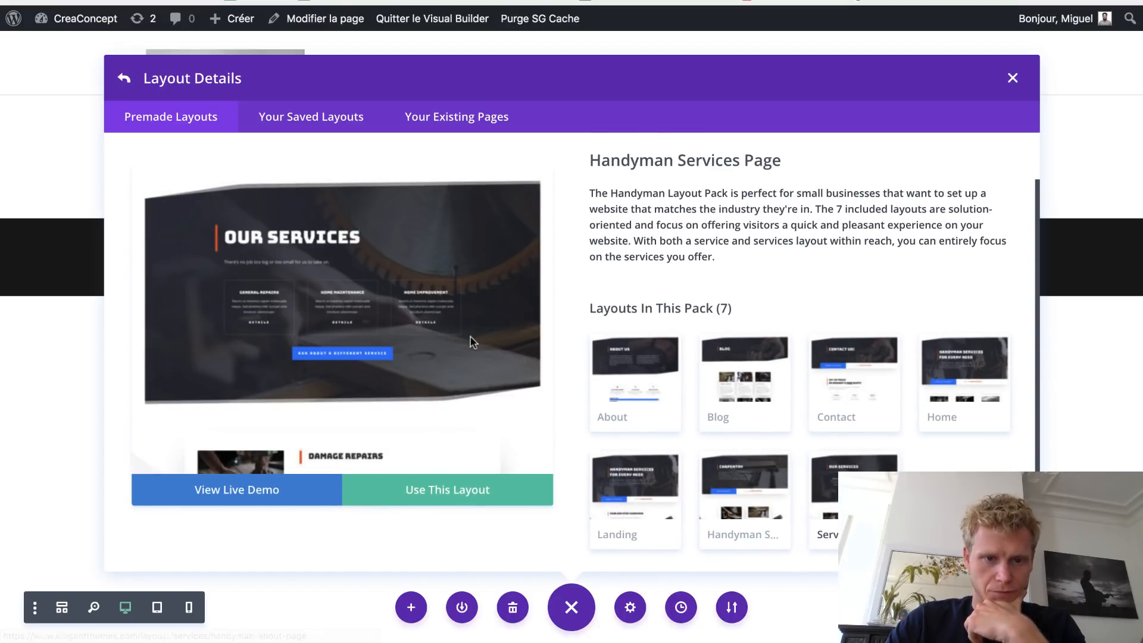
click(423, 490)
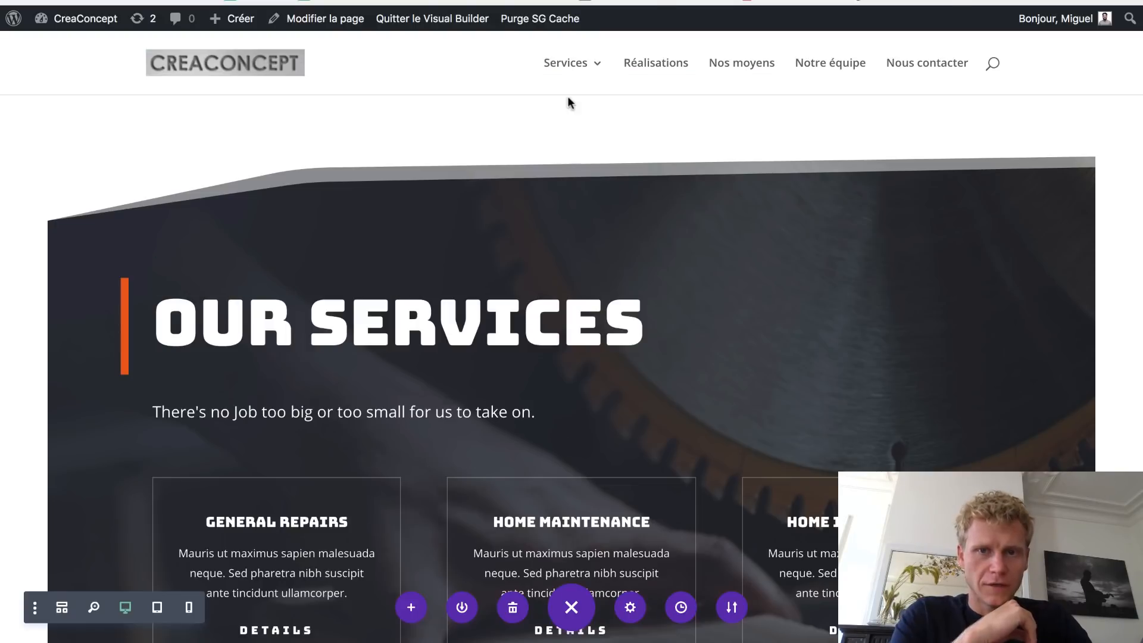
mouse_move(443, 156)
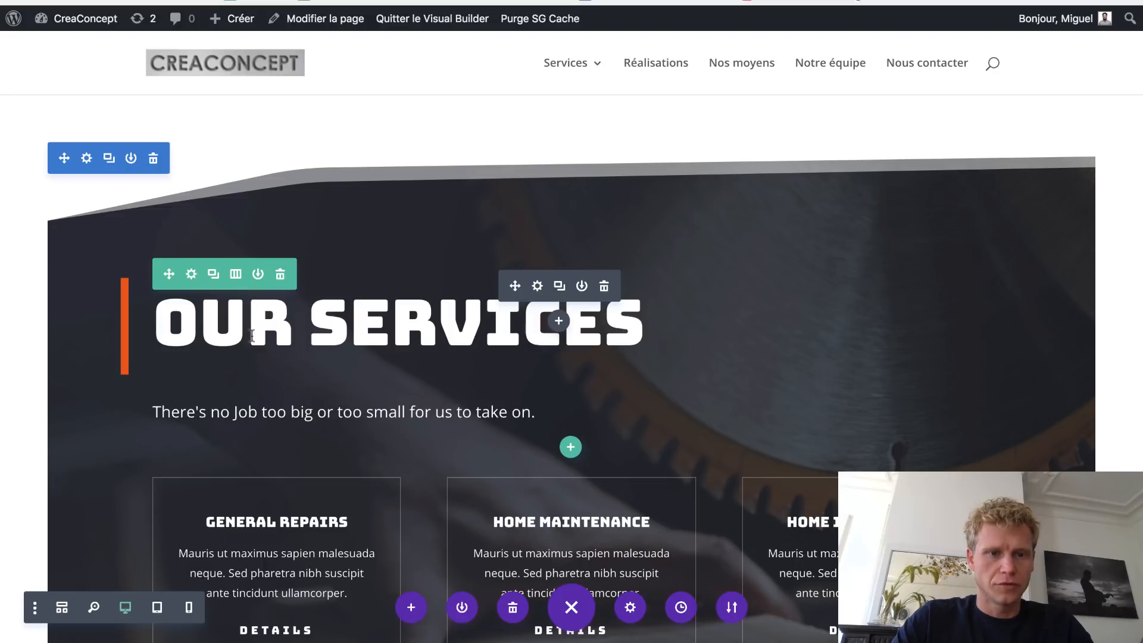
- Change the heading to 'NOS SERVICES' and clear the top section's 60px margins in Espacement
drag(283, 333, 164, 328)
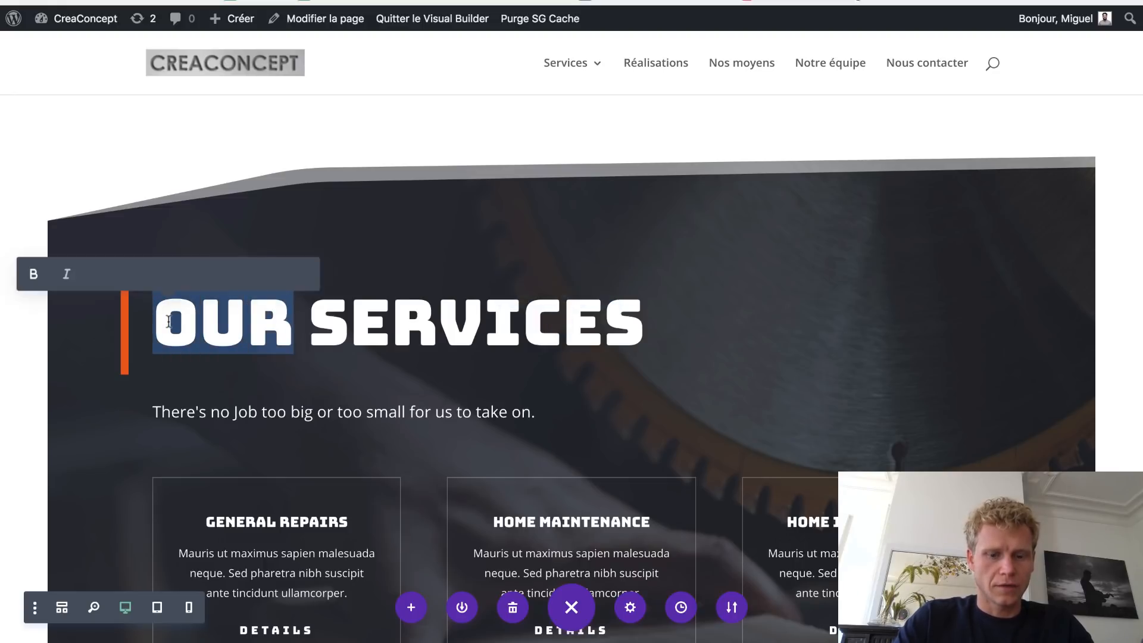
text(NOS)
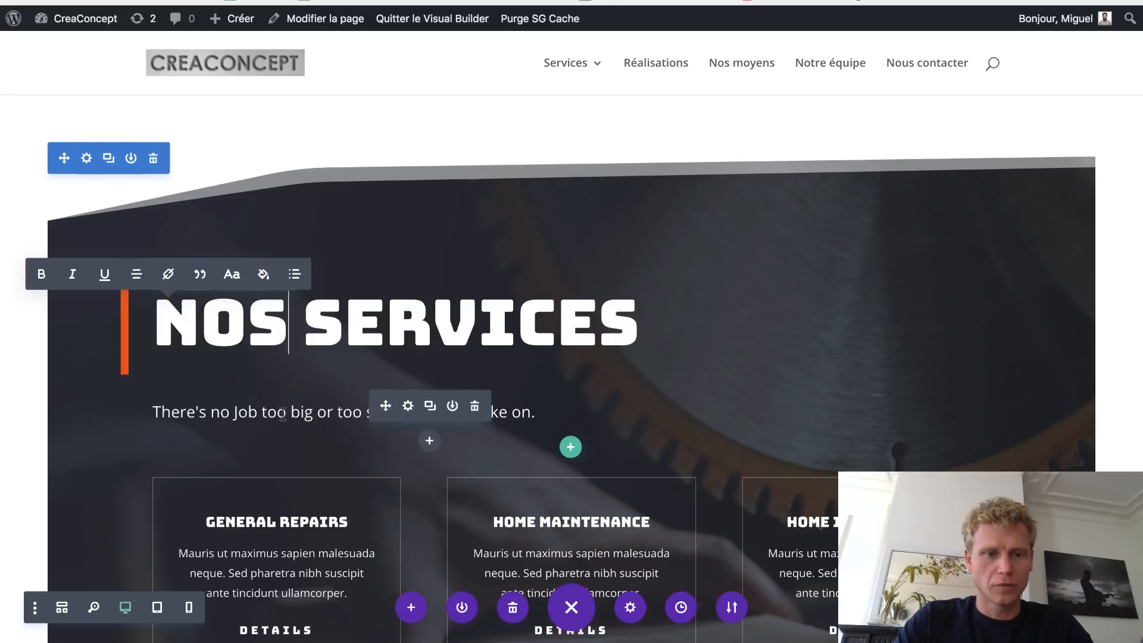
click(87, 160)
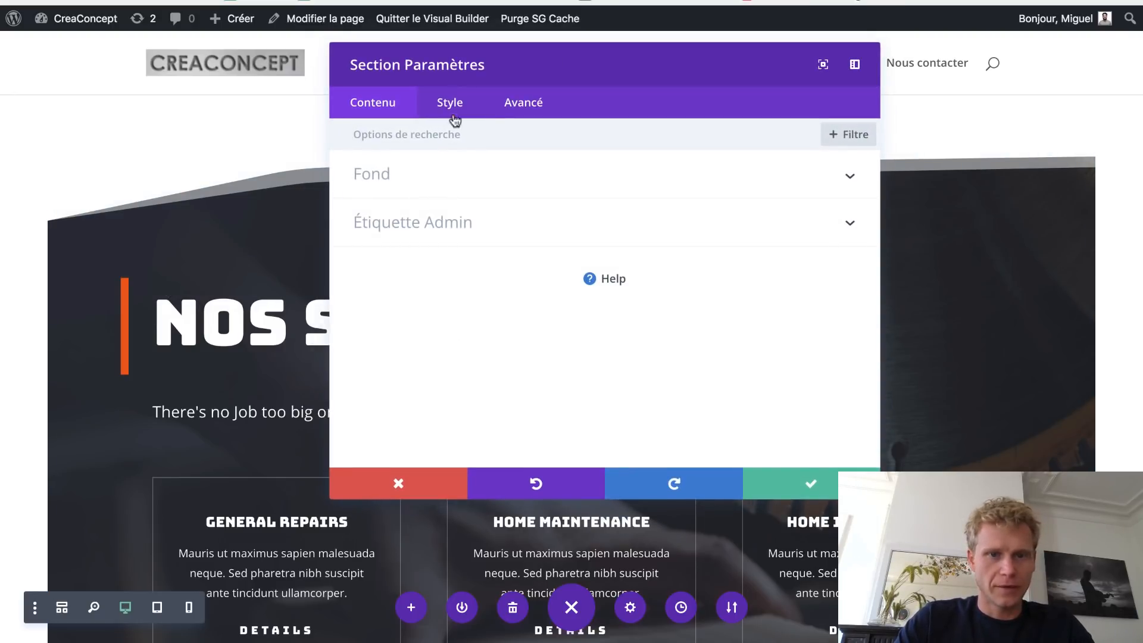
click(454, 112)
click(524, 319)
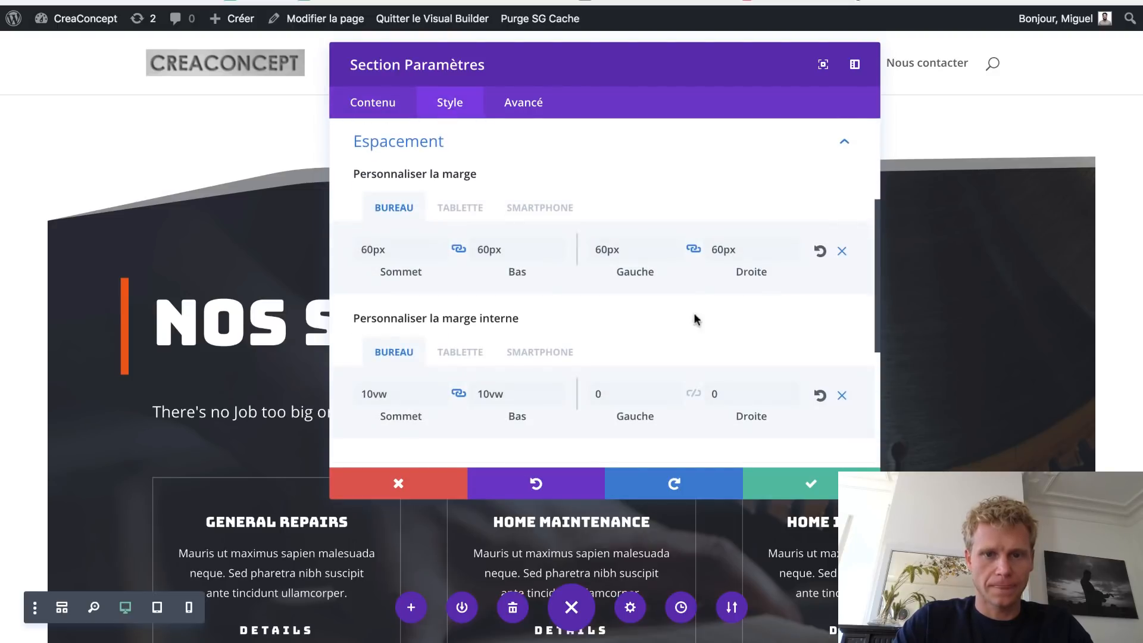
click(840, 252)
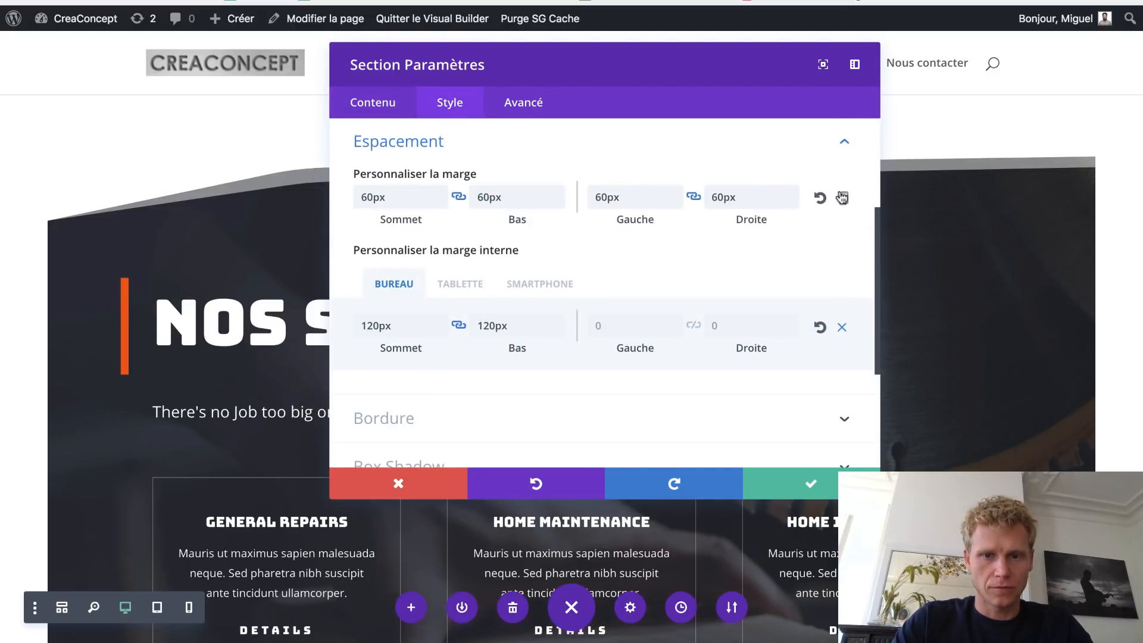
click(820, 197)
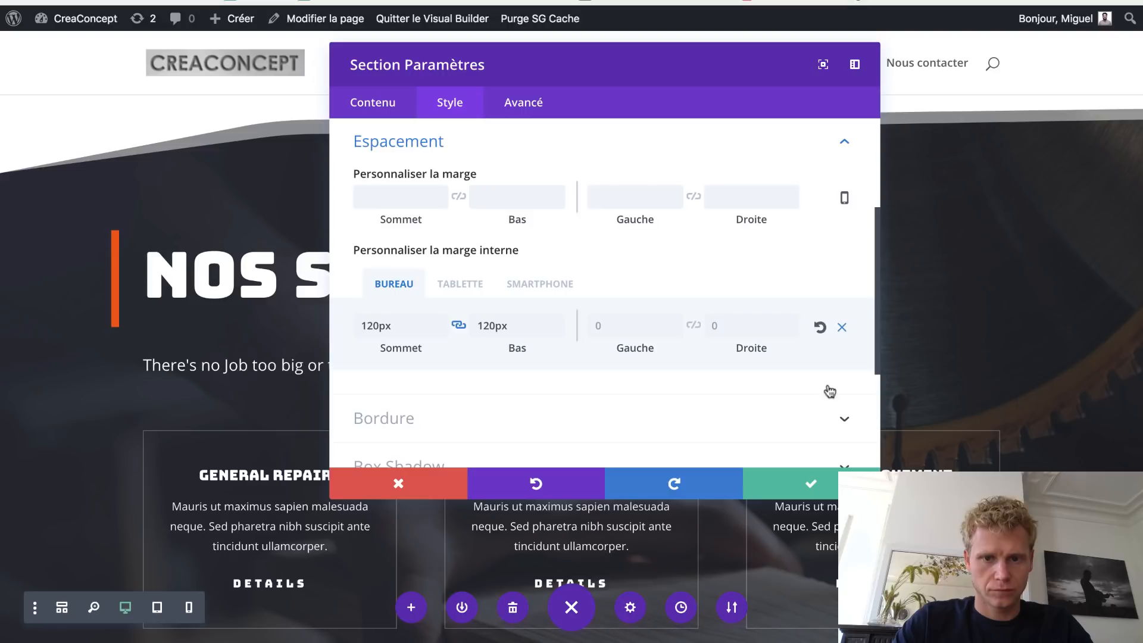
click(784, 492)
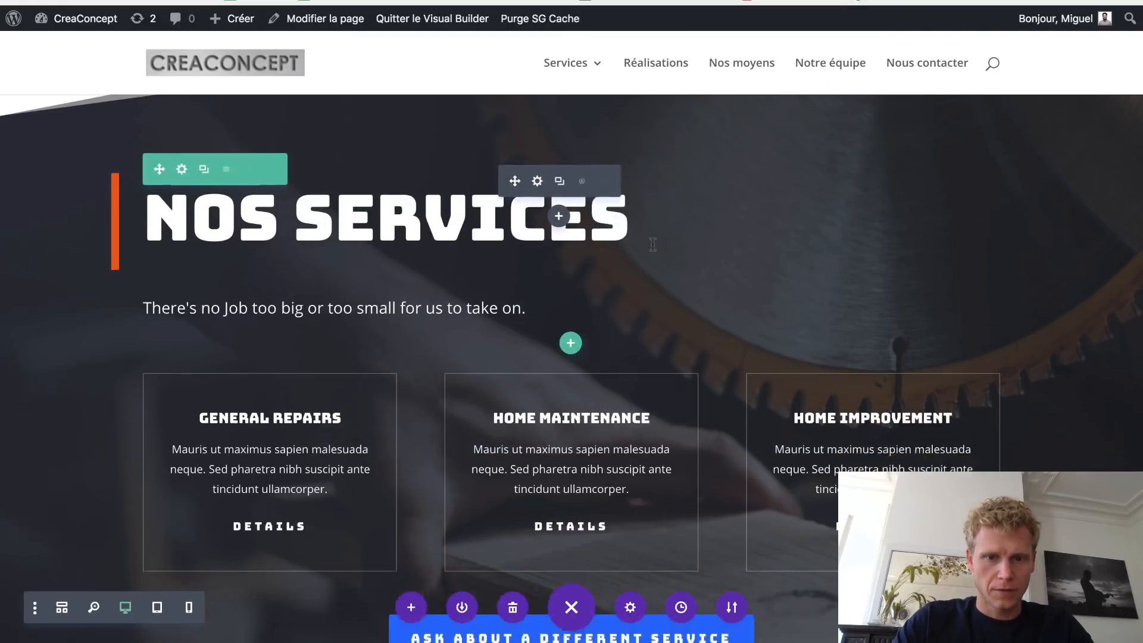
scroll(652, 244, down, 3)
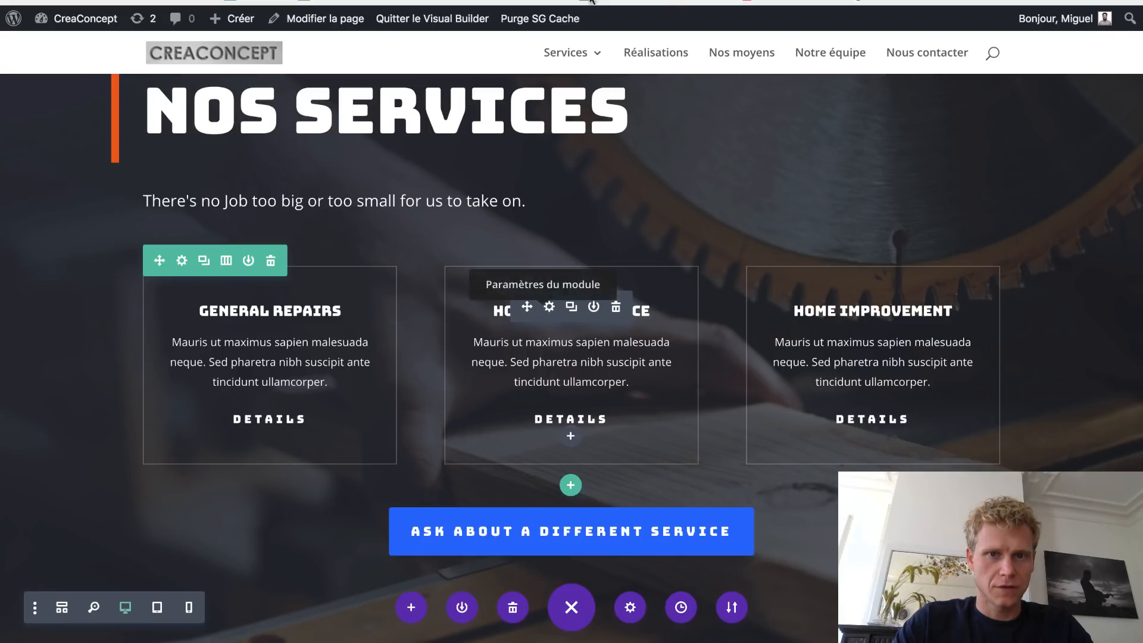
mouse_move(568, 54)
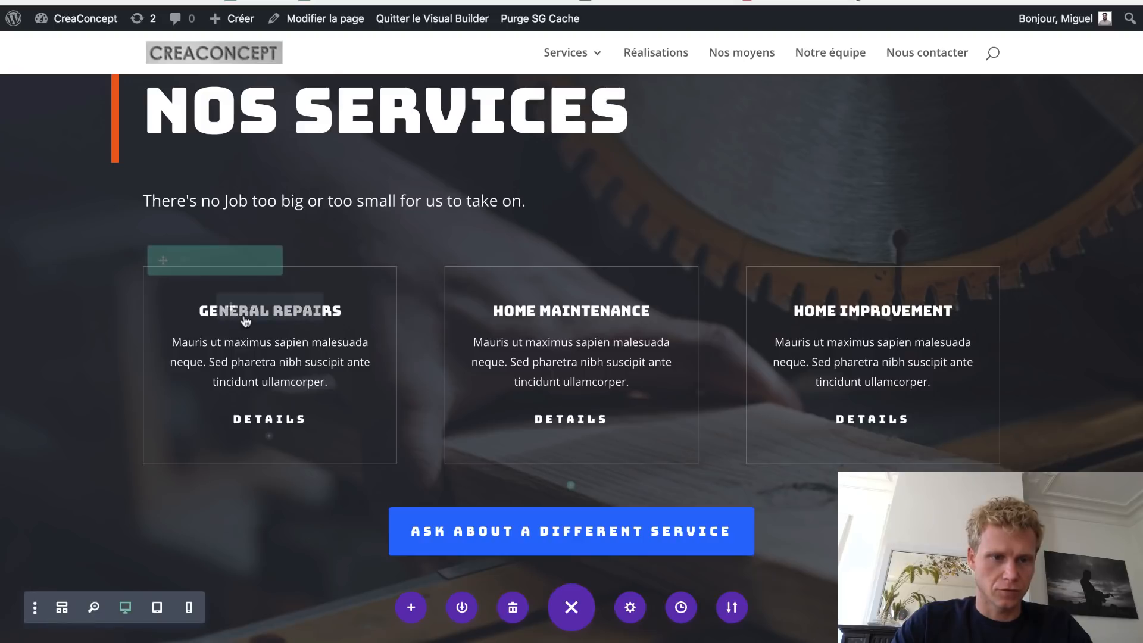
- Replace the 'General Repairs' Titre with 'Ingénierie' and dock the card settings on the right
double_click(244, 315)
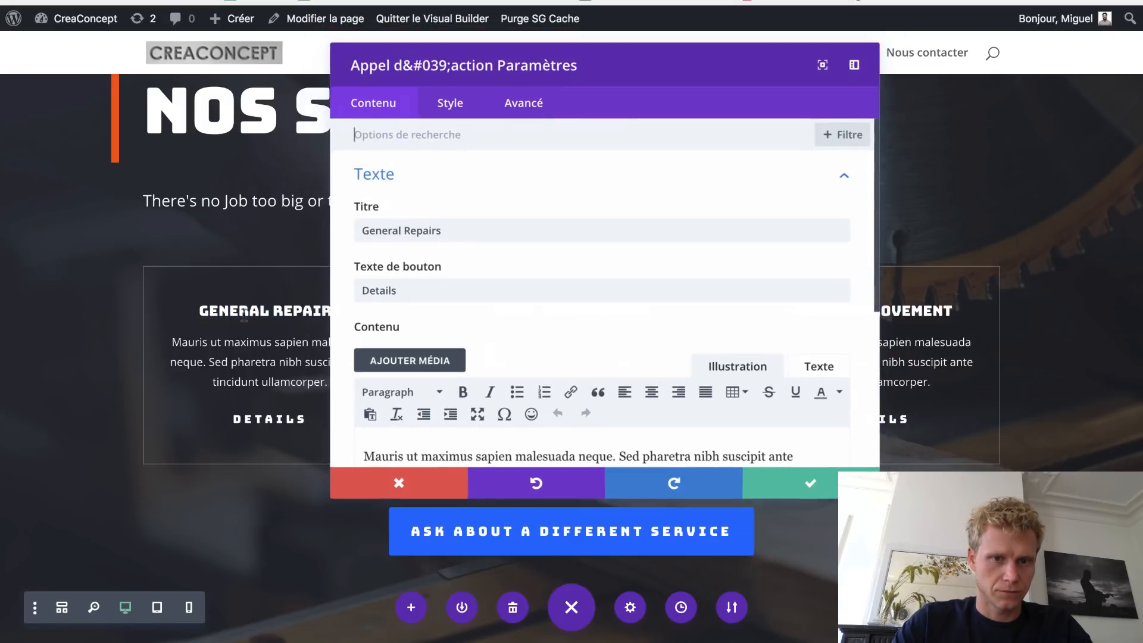
drag(470, 231, 346, 235)
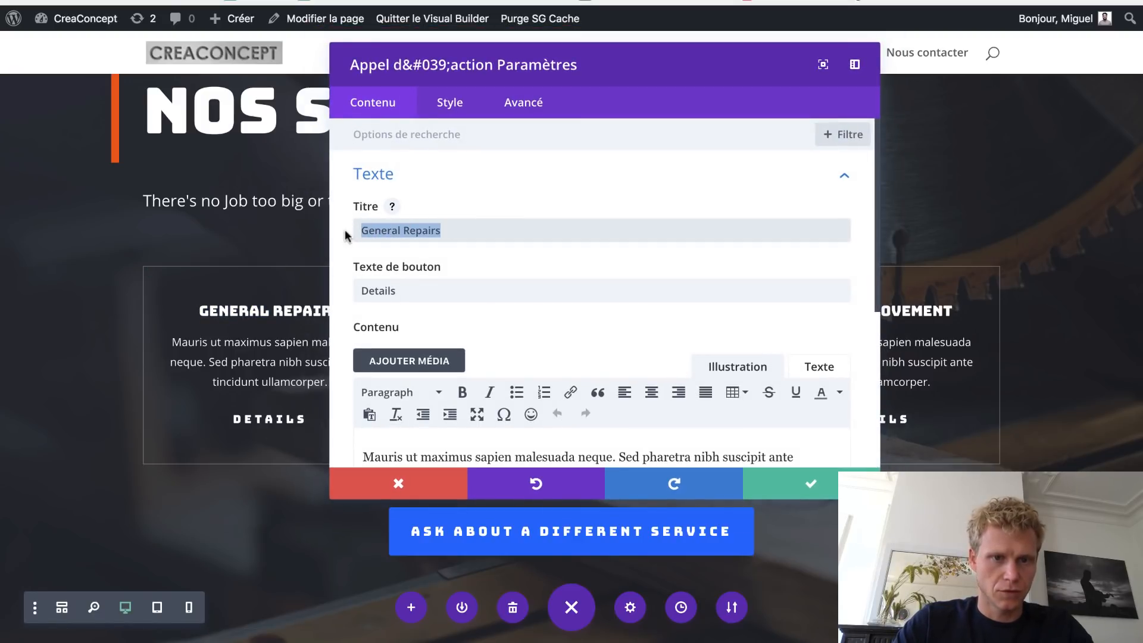
text(Ingén)
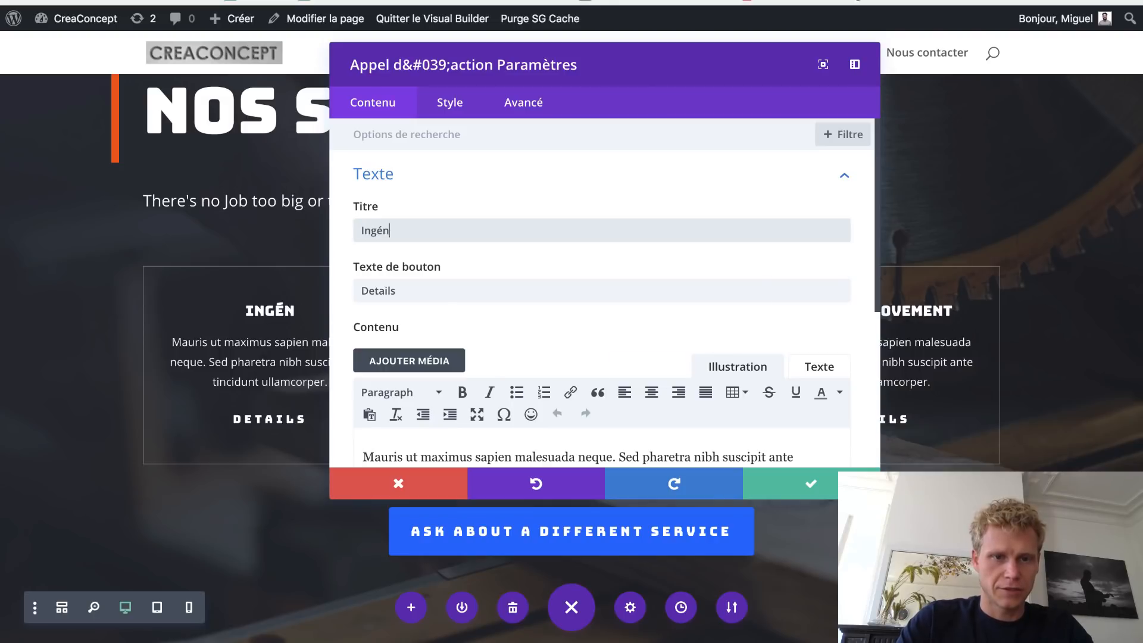
text(irie)
key(BackSpace)
key(BackSpace)
key(BackSpace)
text(erie)
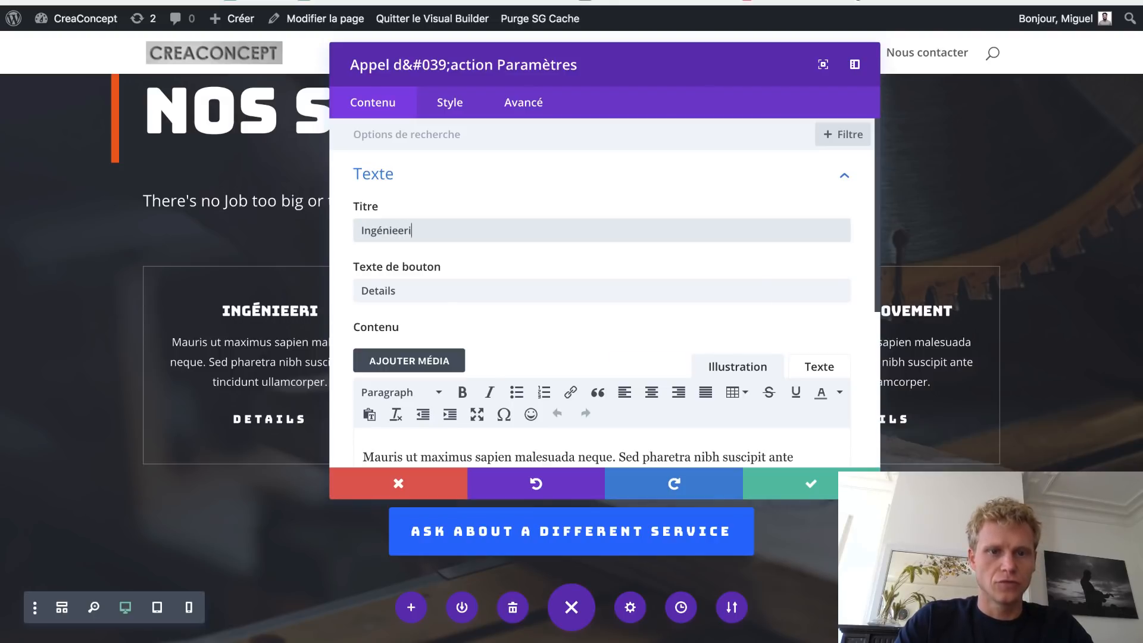
key(BackSpace)
key(BackSpace)
key(BackSpace)
key(BackSpace)
text(e)
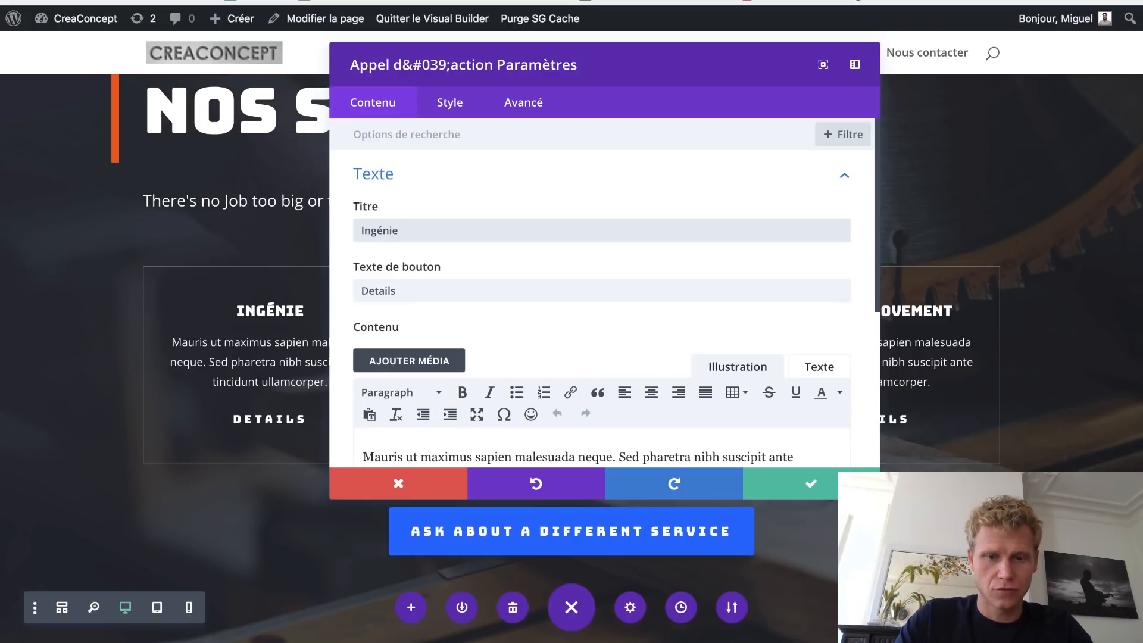
text(rie)
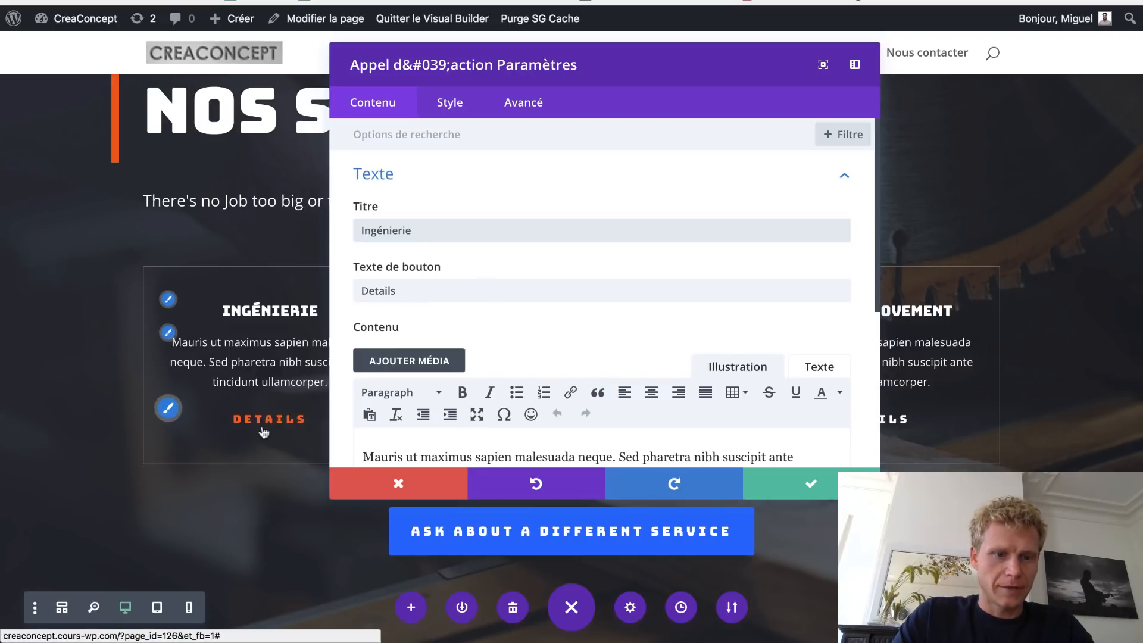
drag(409, 71, 765, 71)
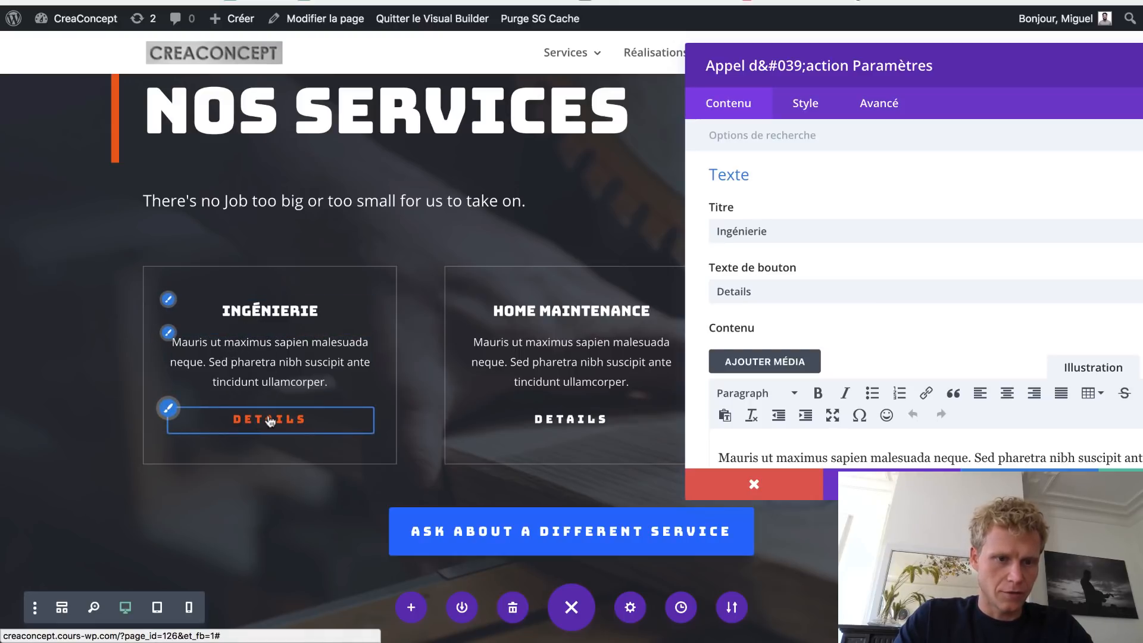
- Replace the button's '#' link with a /services/ingenieries address in the Lien settings
scroll(801, 279, down, 5)
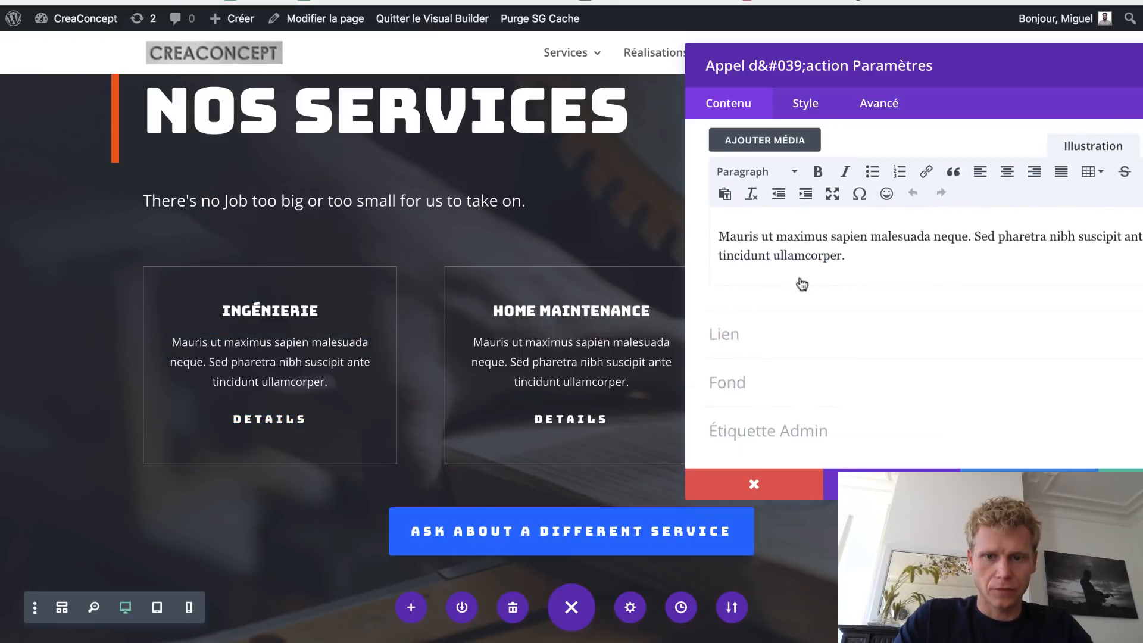
click(801, 284)
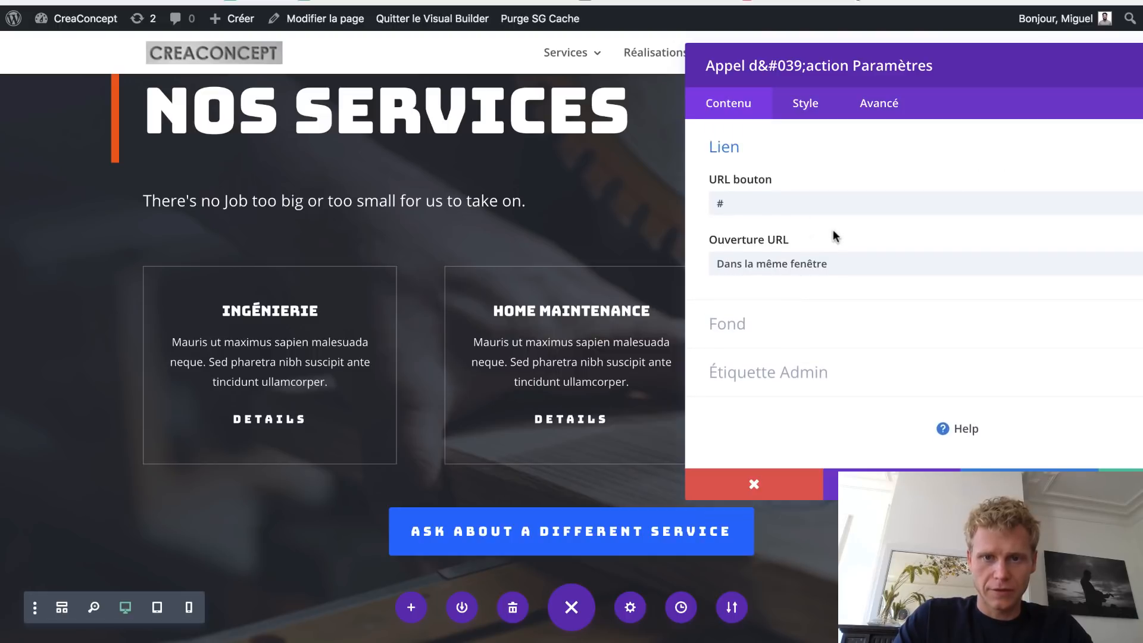
click(771, 203)
key(BackSpace)
text(/)
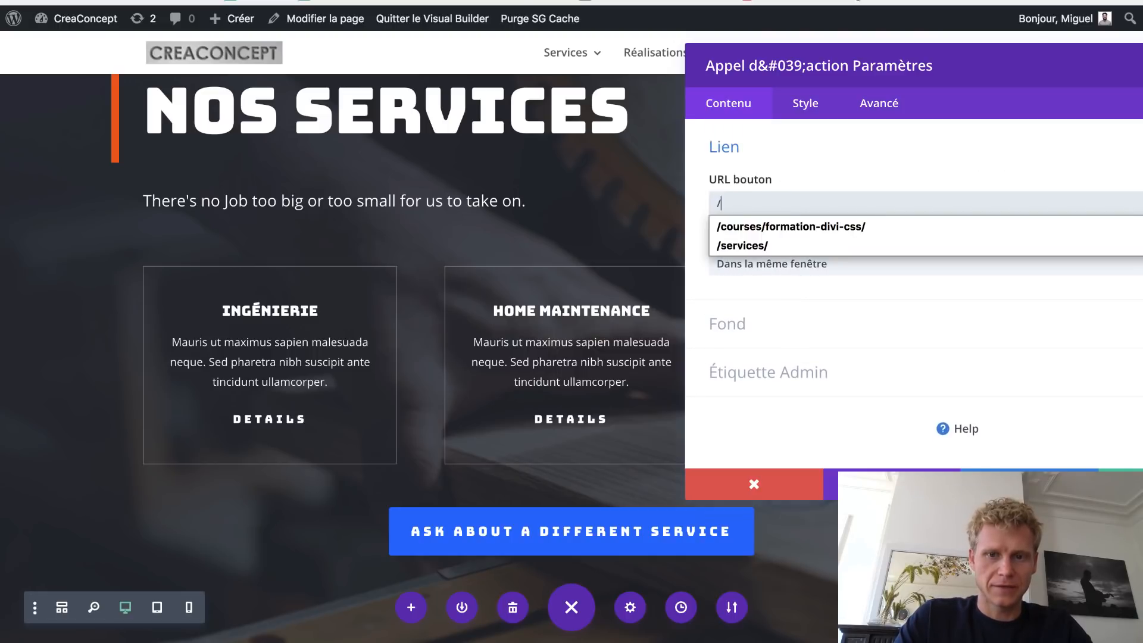
text(serv)
key(Down)
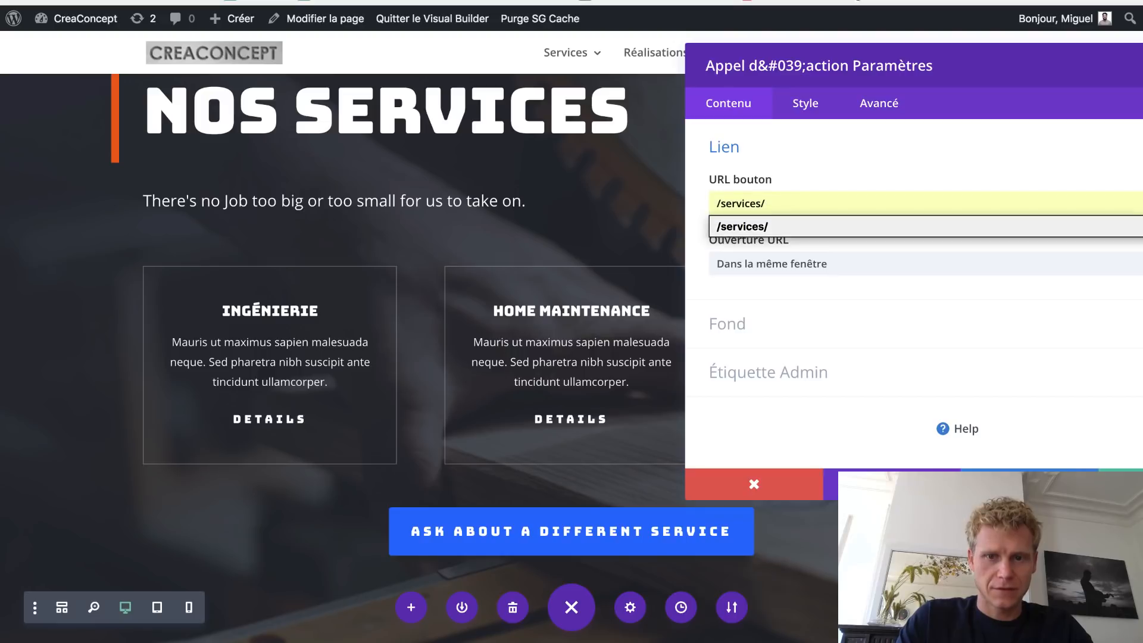
text(v)
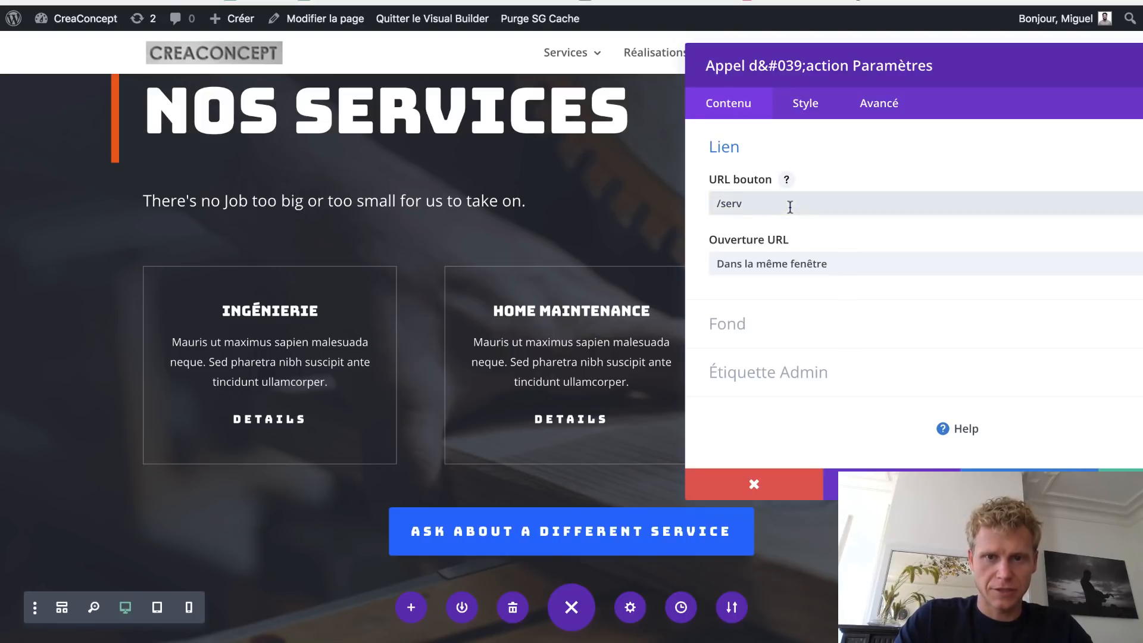
text(ices/)
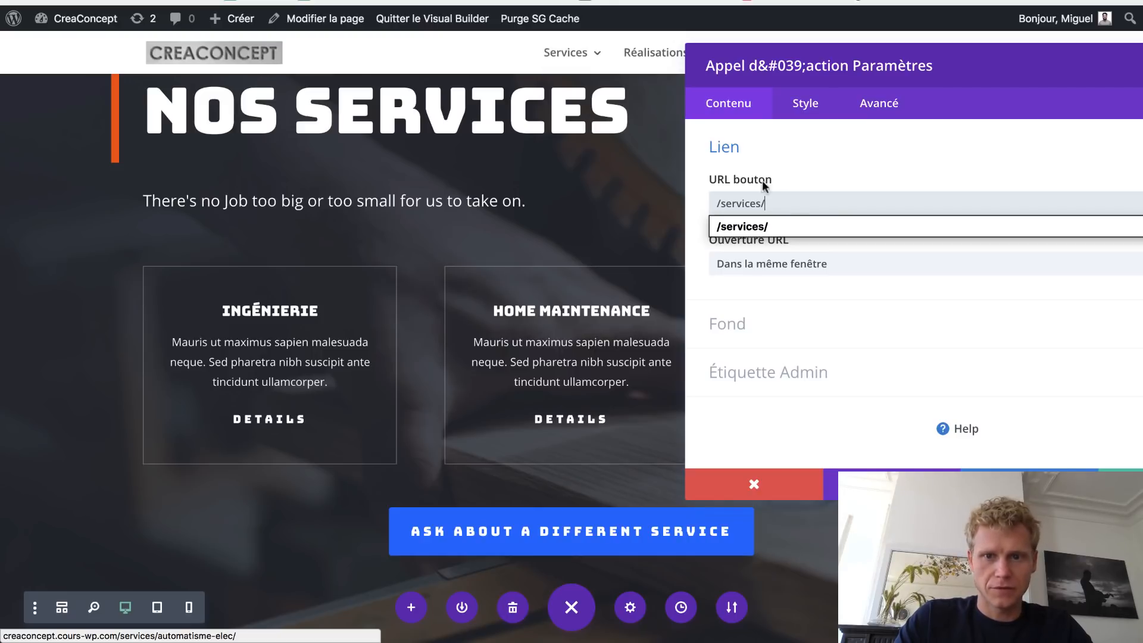
text(ingenieries)
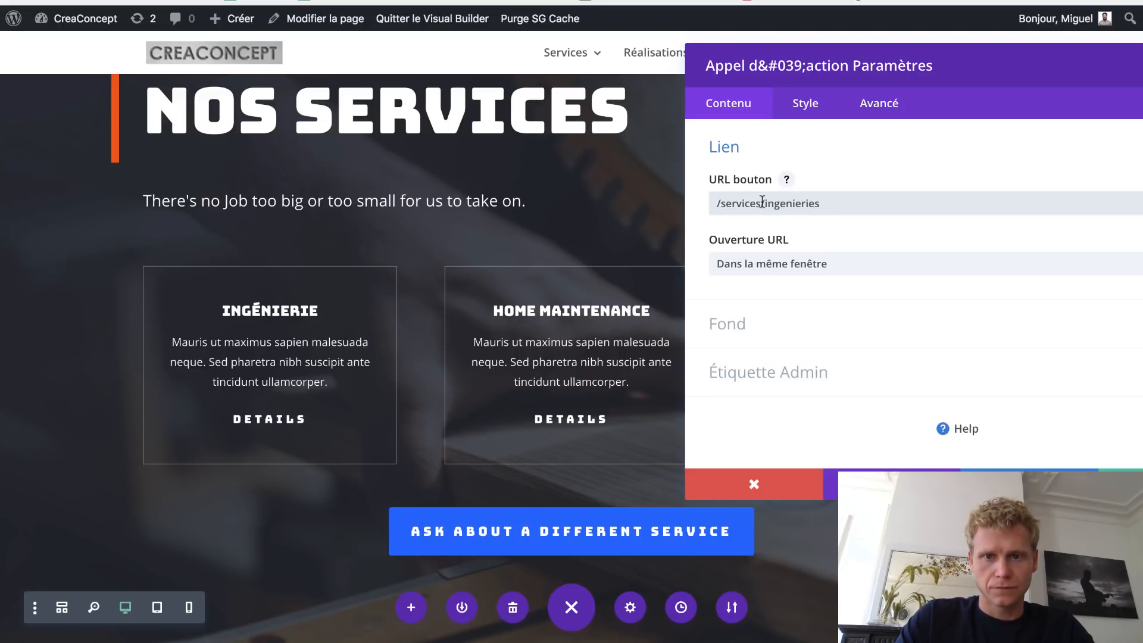
- Trim '/services' so the button link reads /ingenieries/, and close the card settings
drag(747, 203, 709, 203)
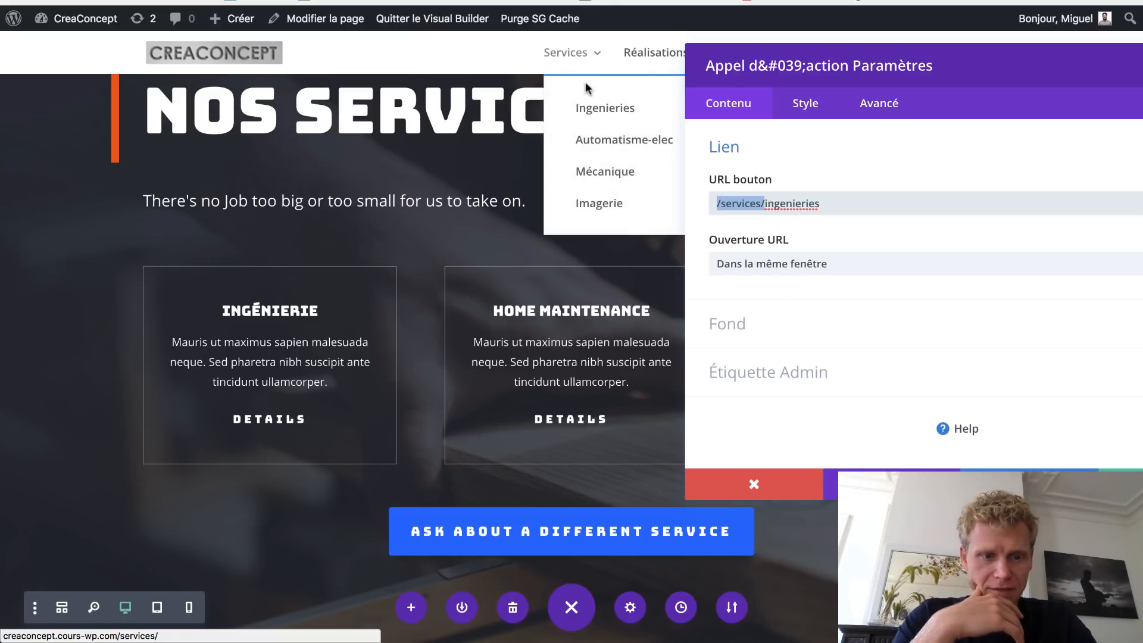
click(764, 204)
drag(766, 205, 678, 195)
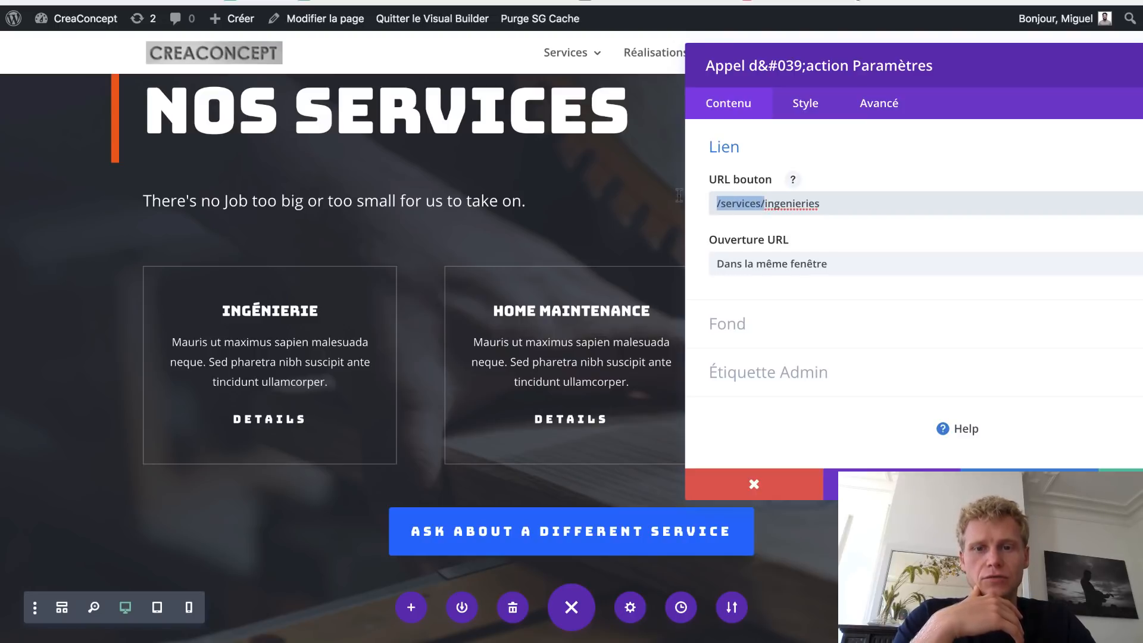
click(679, 195)
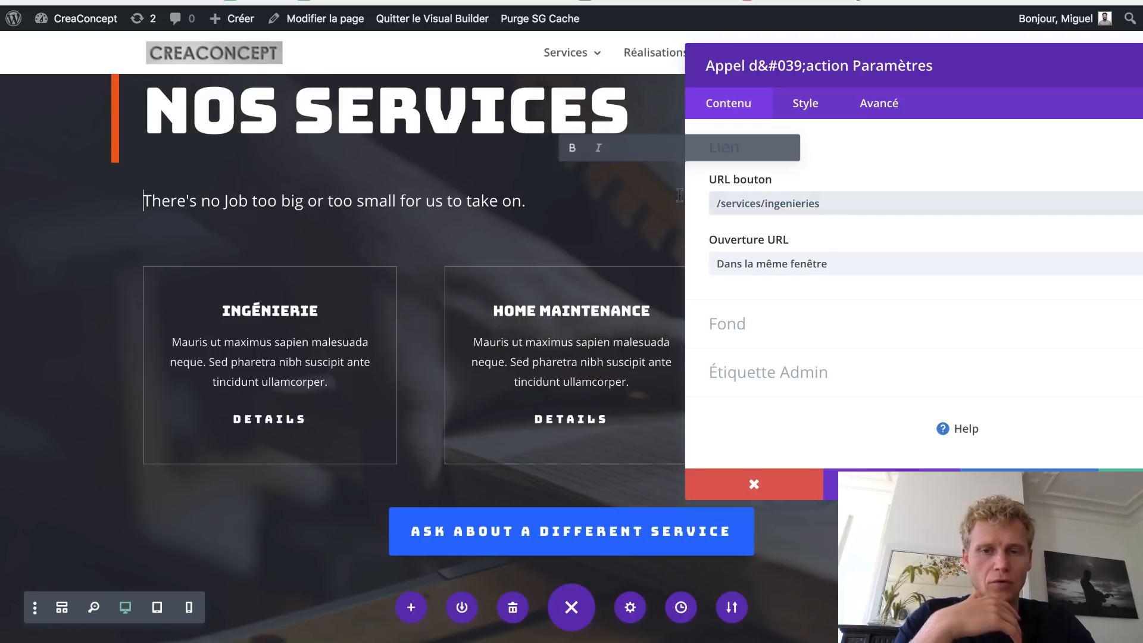
click(766, 204)
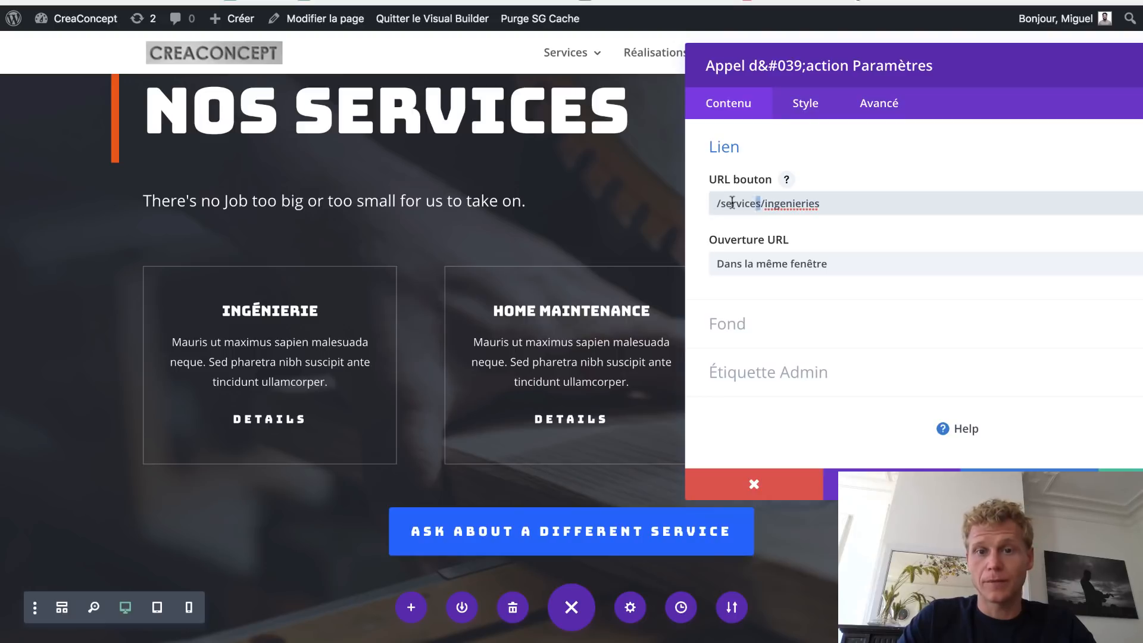
drag(732, 203, 713, 203)
key(BackSpace)
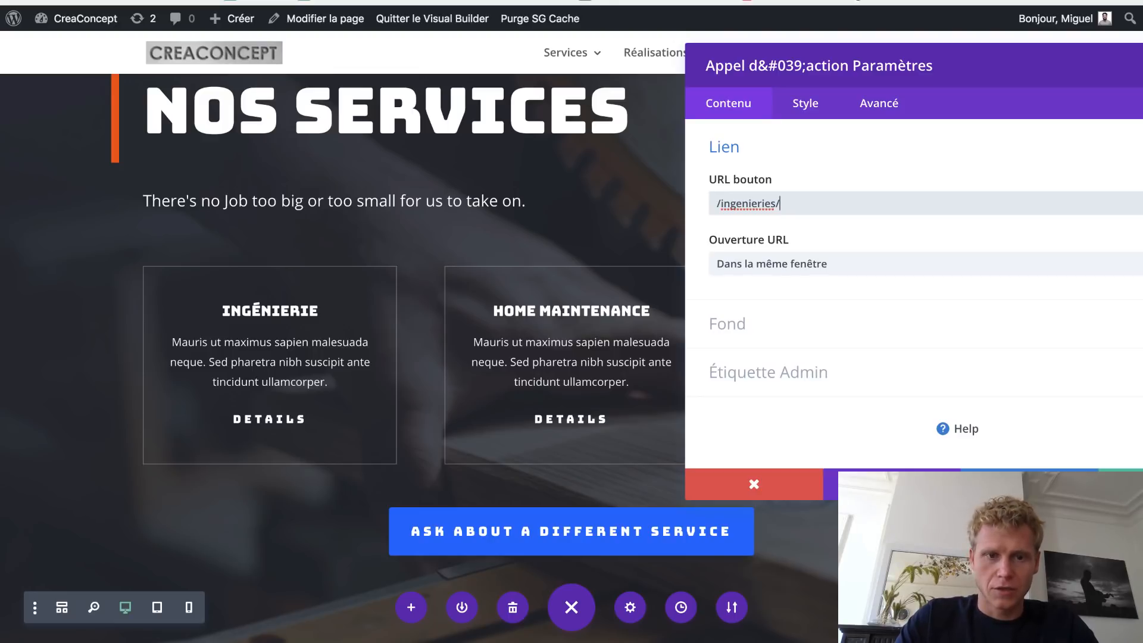
click(1121, 484)
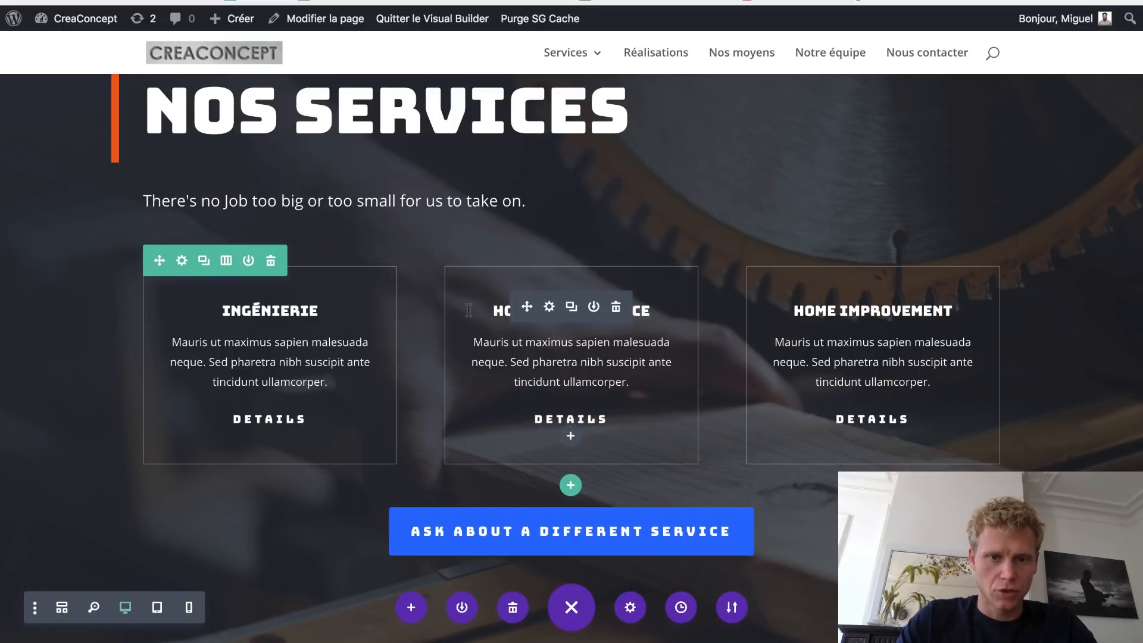
- Retitle the HOME MAINTENANCE card 'Automatisme' and the HOME IMPROVEMENT card 'Mécanique'
drag(491, 310, 638, 309)
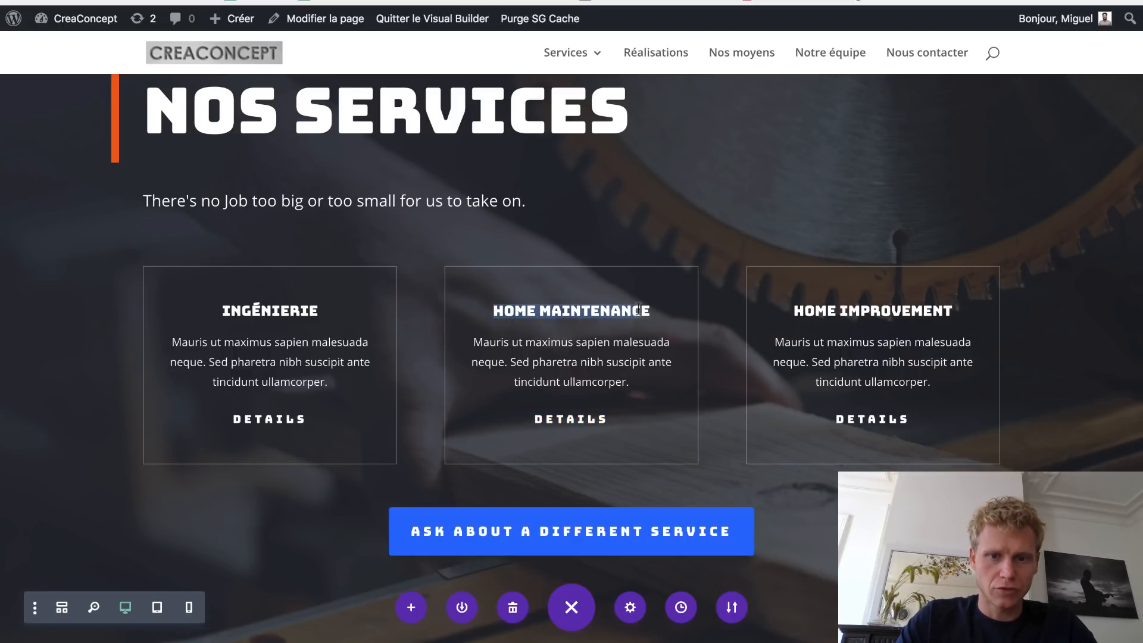
text(Automatism)
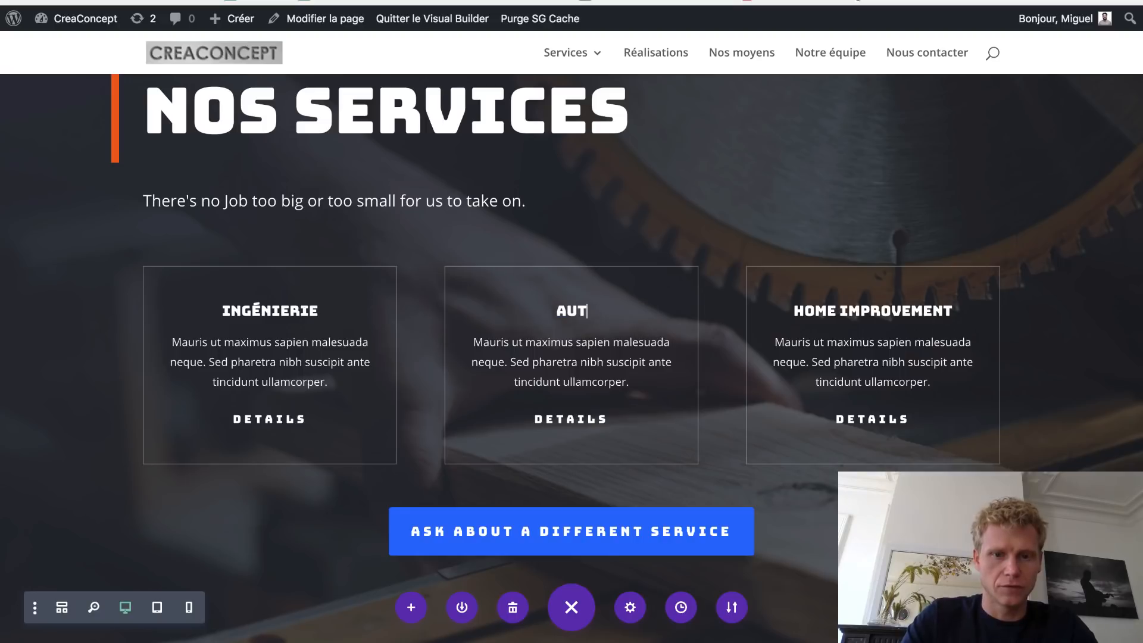
text(e)
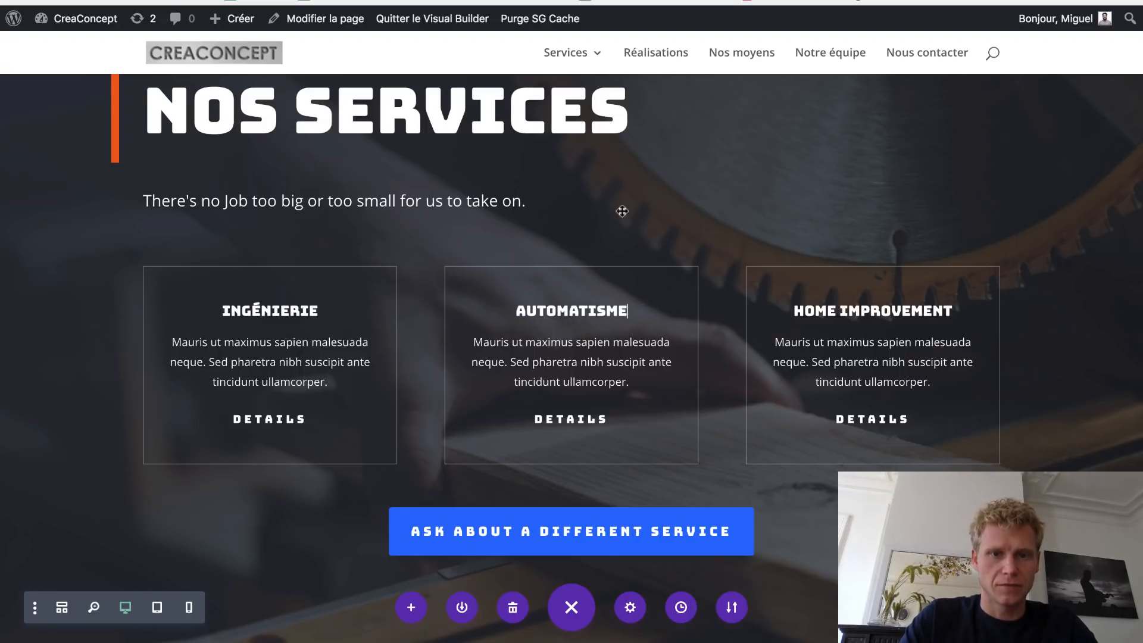
mouse_move(585, 60)
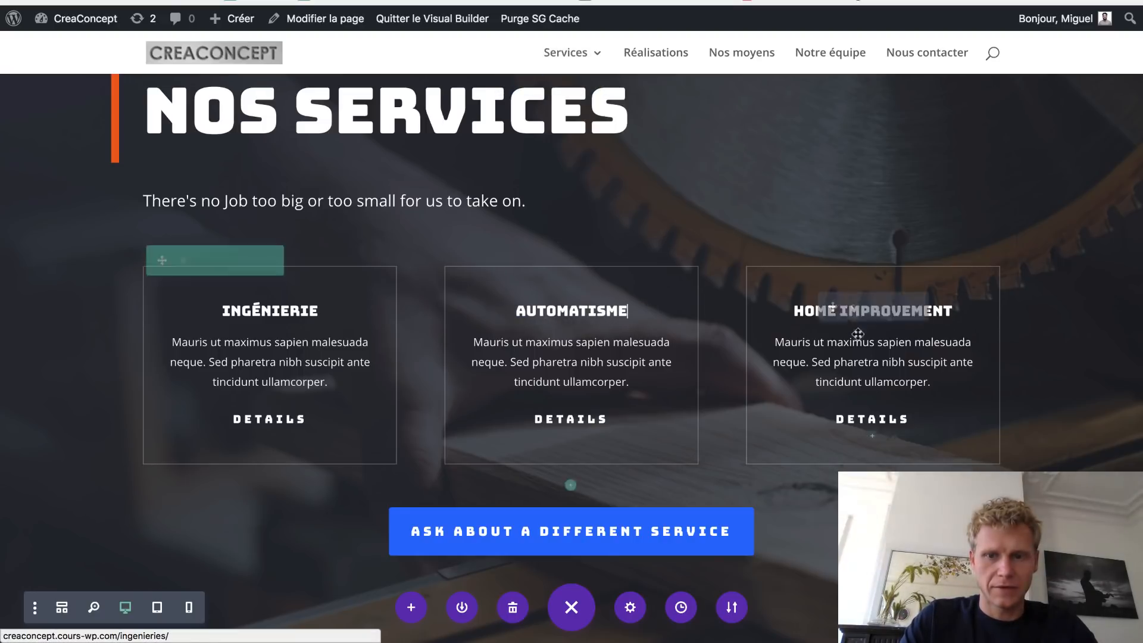
double_click(791, 309)
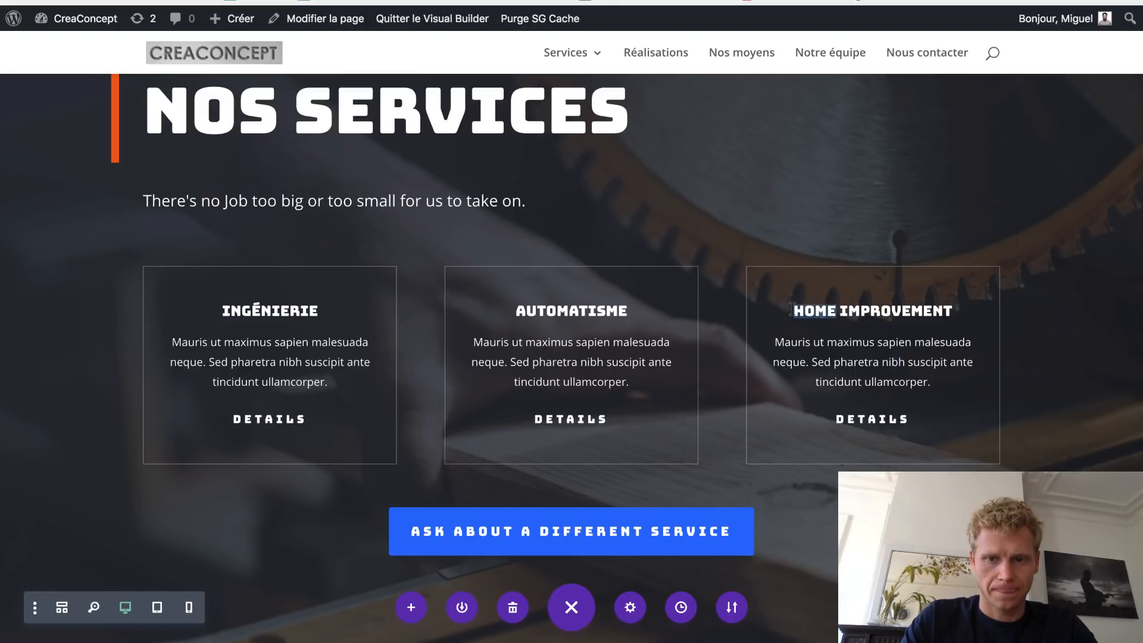
key(shift+End)
text(Mécanique)
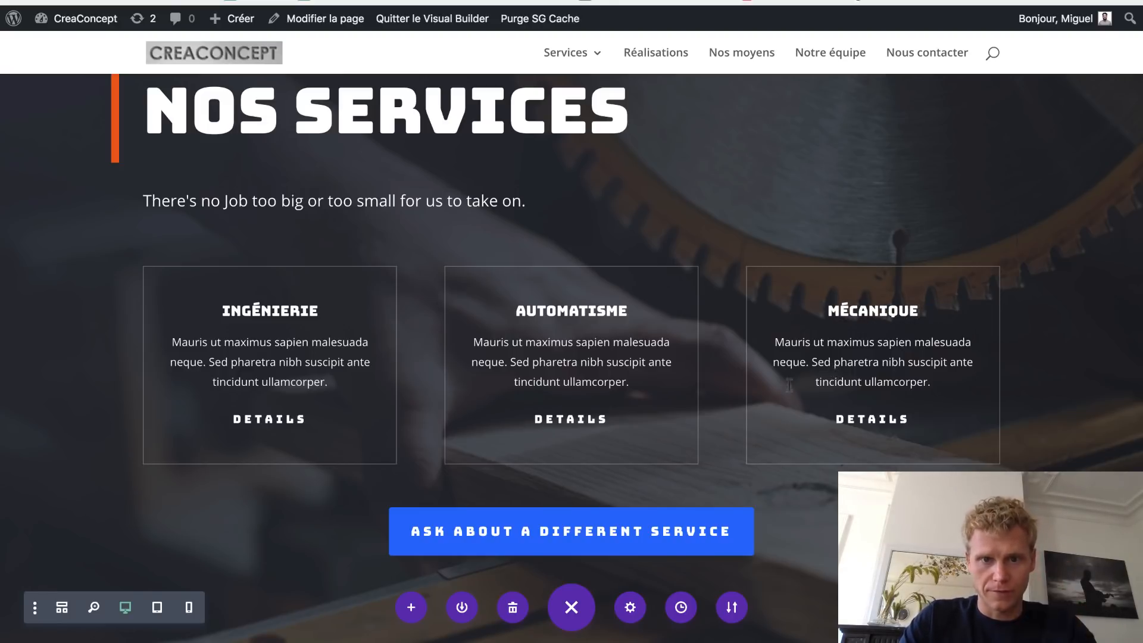
scroll(644, 423, down, 2)
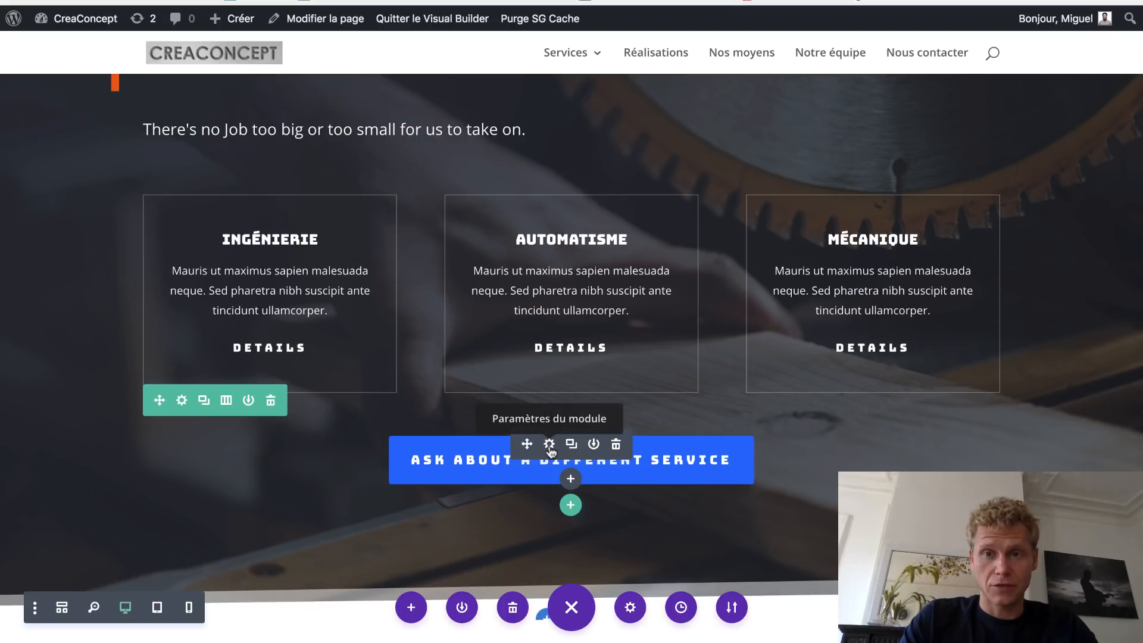
- Set the Texte de bouton below the cards to 'Contactez-nous' and close Bouton Paramètres
click(549, 445)
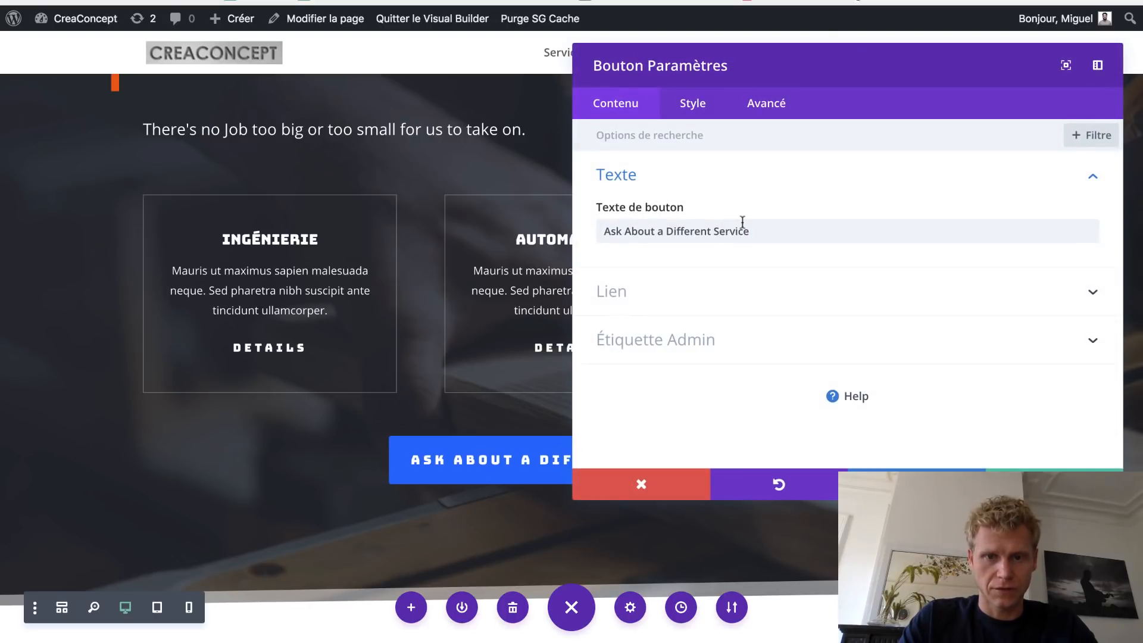
triple_click(758, 225)
text(Con)
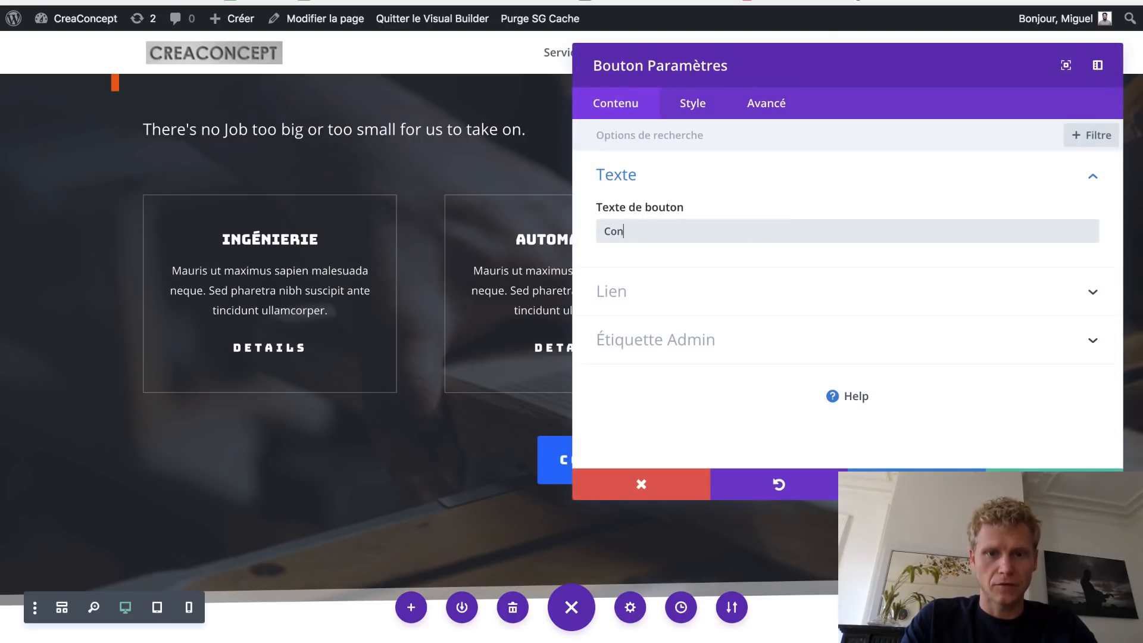
text(tactez-nous)
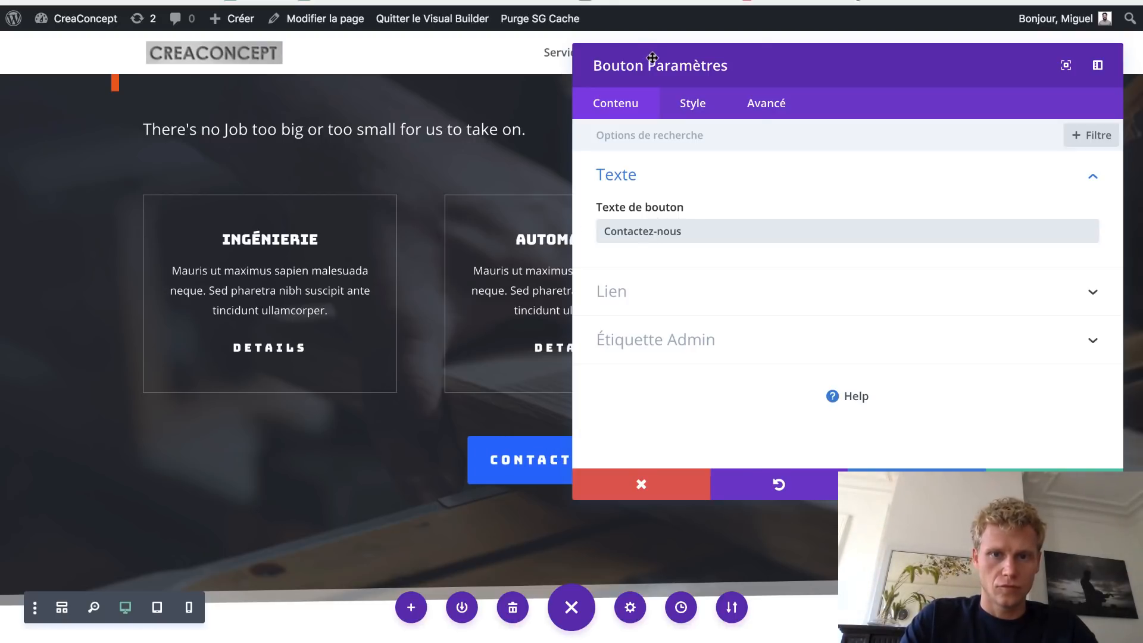
drag(658, 56, 796, 64)
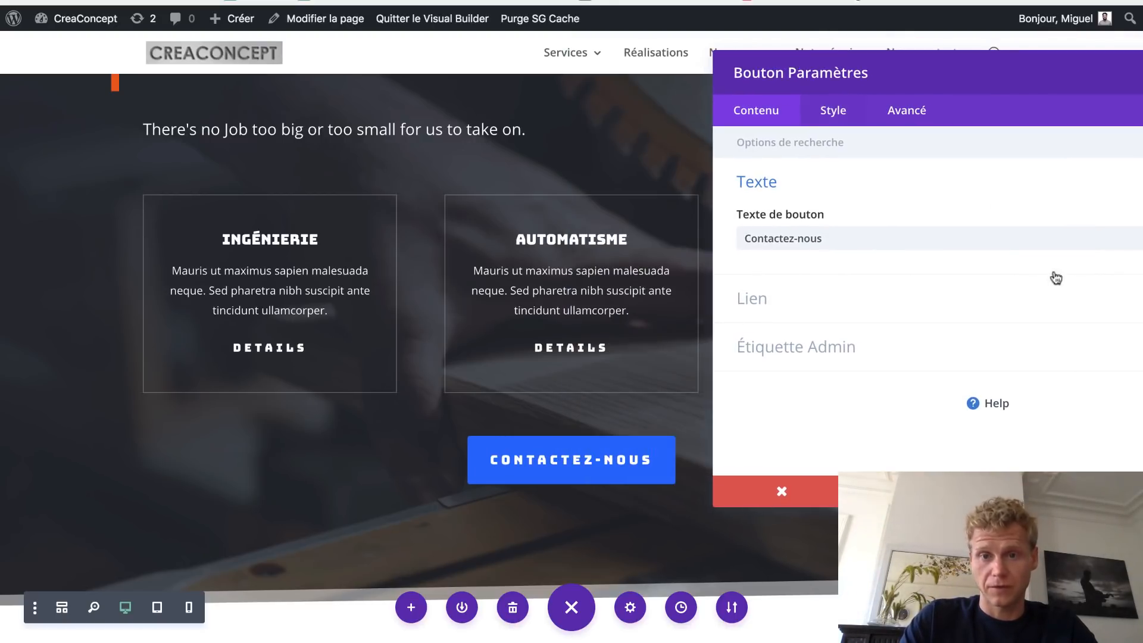
click(1133, 491)
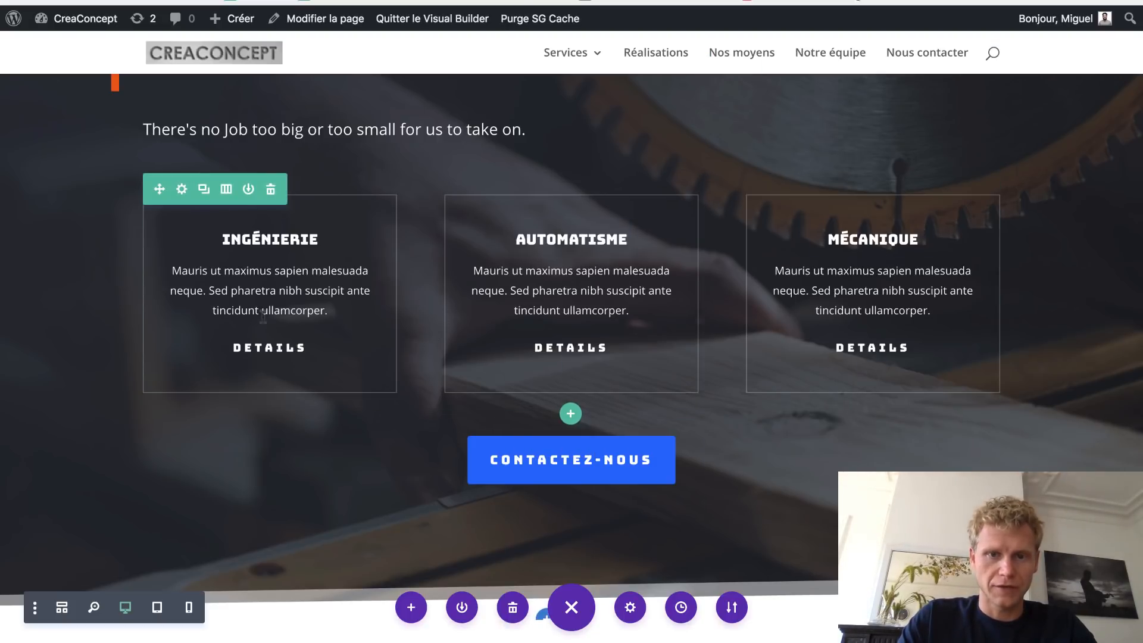
scroll(396, 330, up, 3)
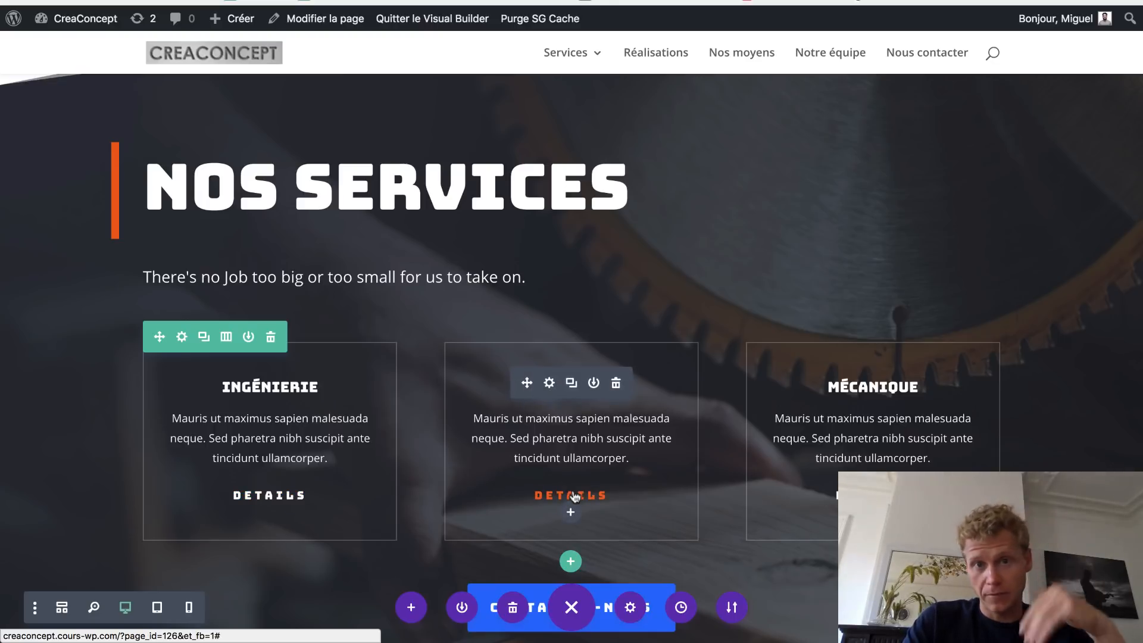
- Rename the DAMAGE REPAIRS heading to 'INGÉNIERIE'
scroll(574, 497, down, 3)
scroll(574, 497, down, 6)
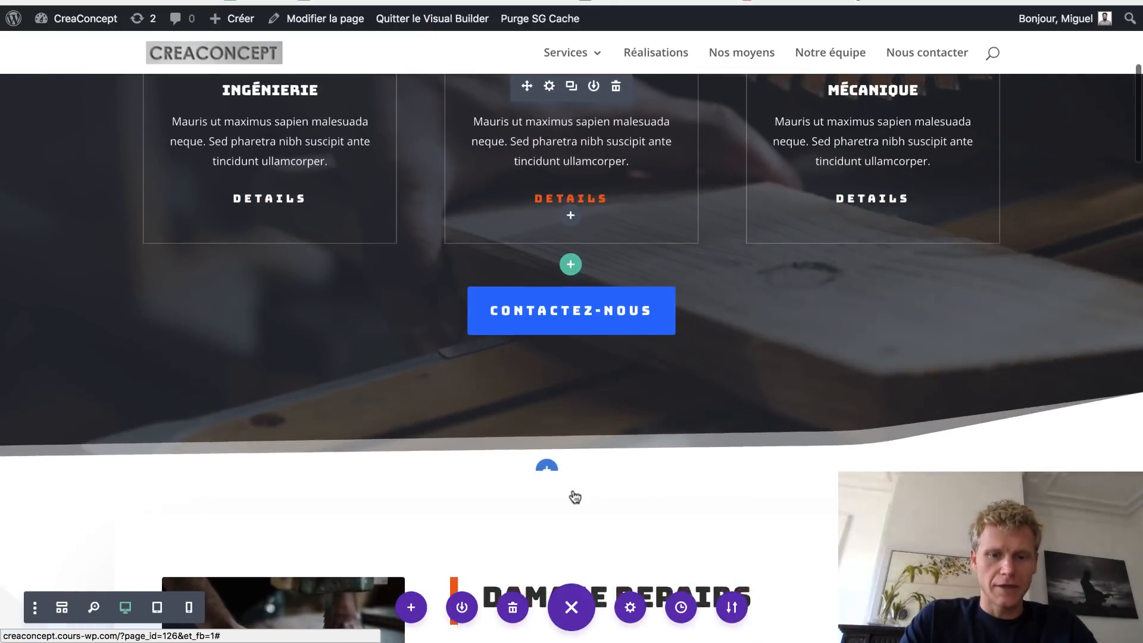
scroll(402, 380, down, 1)
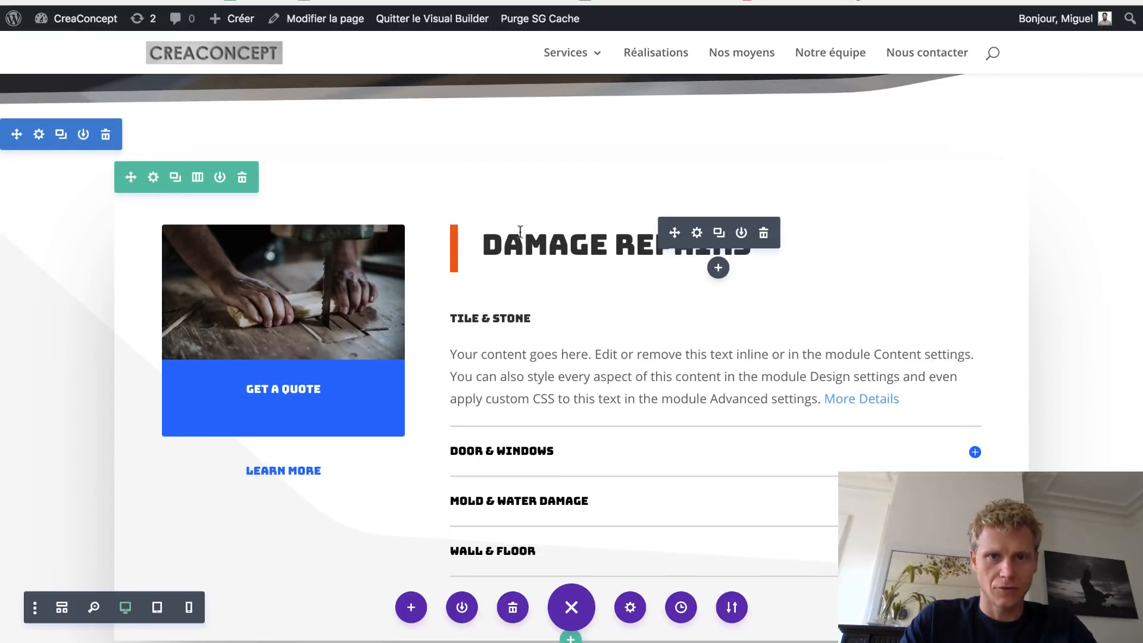
double_click(583, 245)
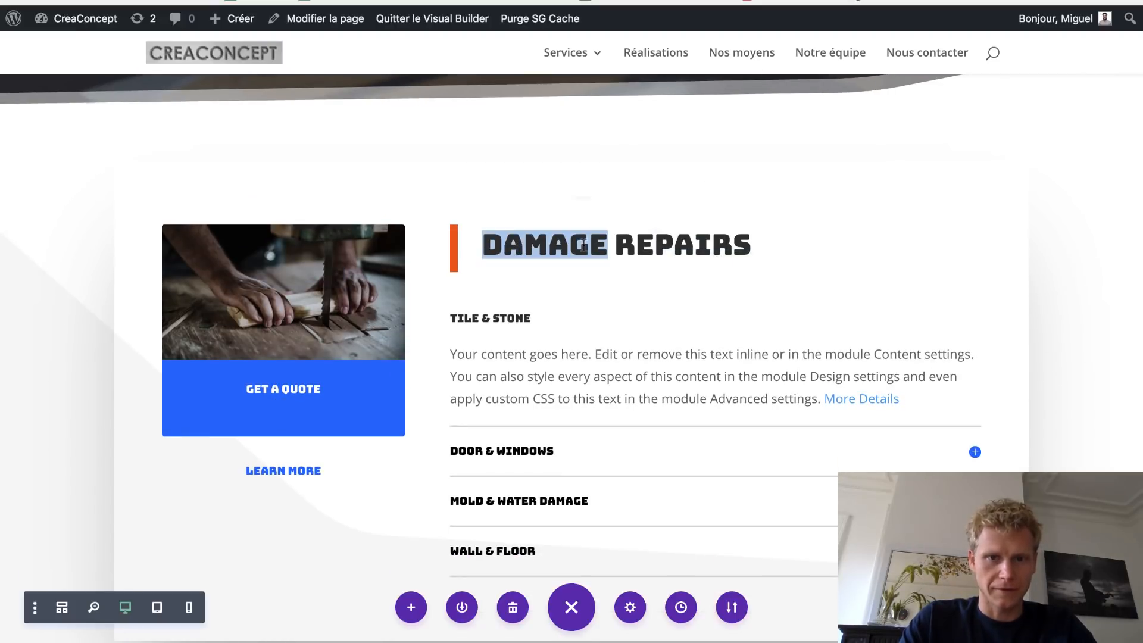
key(super+a)
text(INGÉNIERIE)
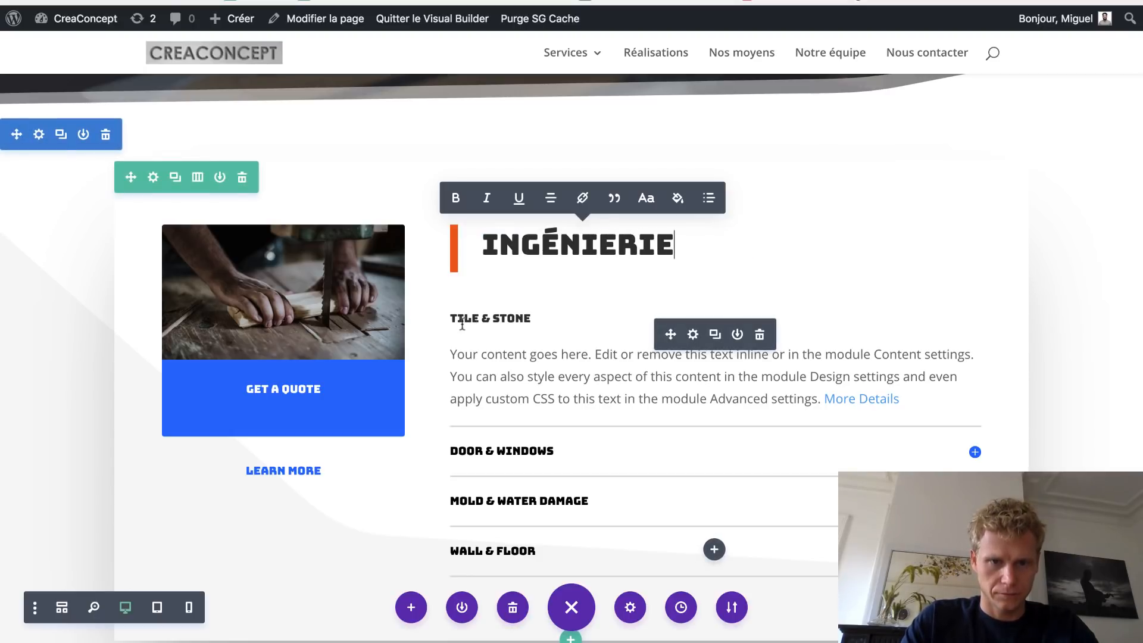
- Paste the French text into the Tile & Stone accordion item and title it 'Inégnirie de conception'
click(692, 335)
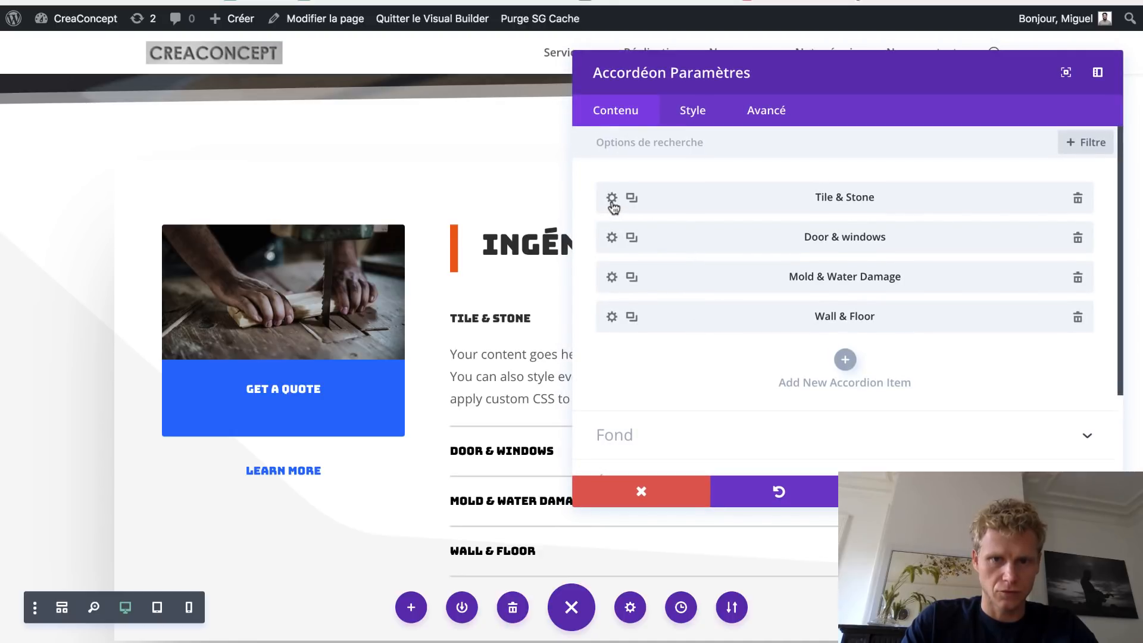
click(612, 198)
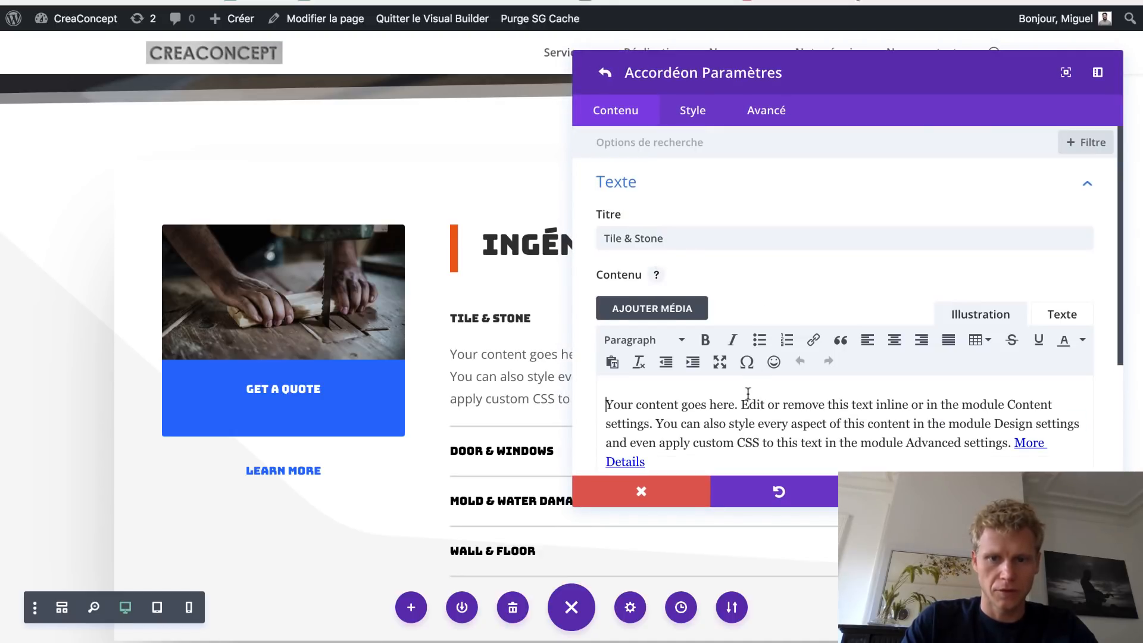
key(ctrl+a)
key(ctrl+v)
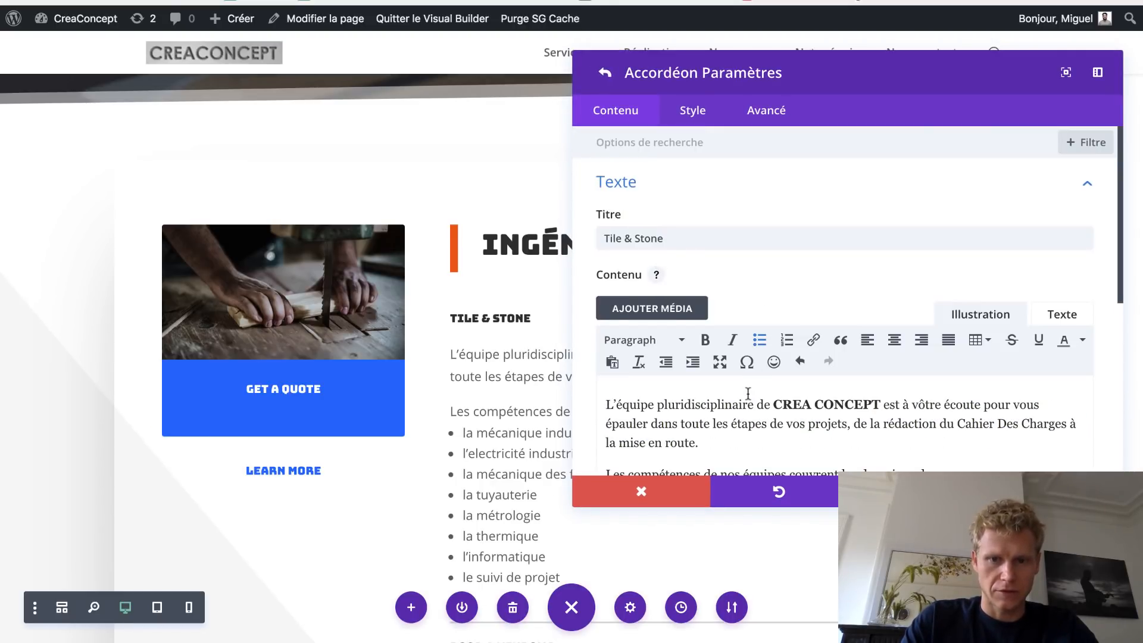
scroll(749, 394, down, 6)
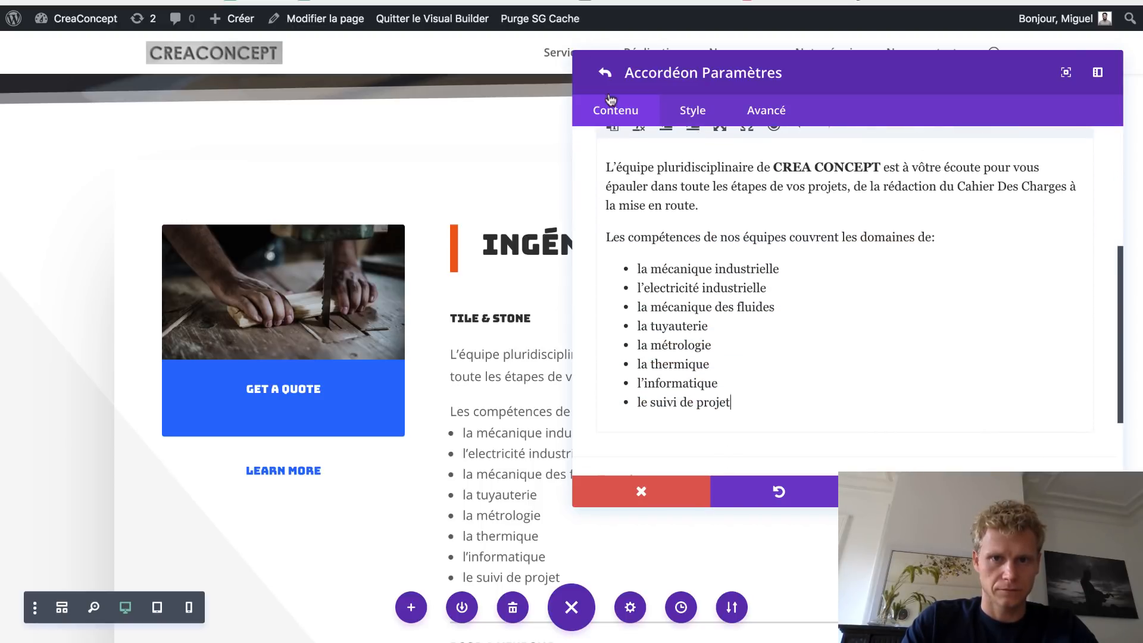
scroll(1109, 190, up, 3)
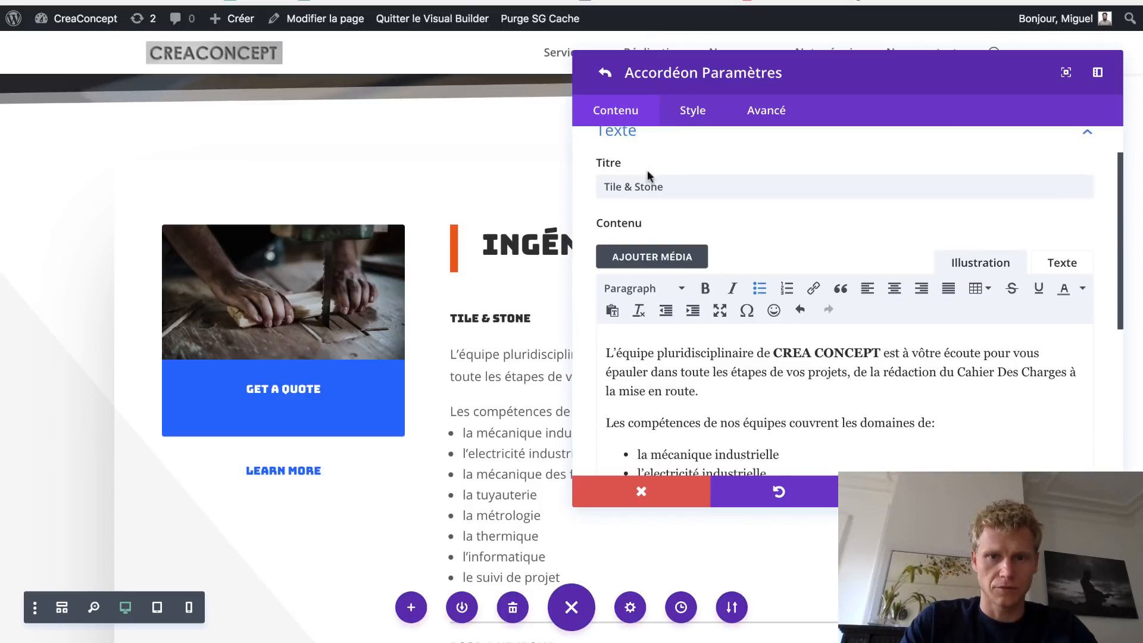
double_click(665, 184)
key(super+a)
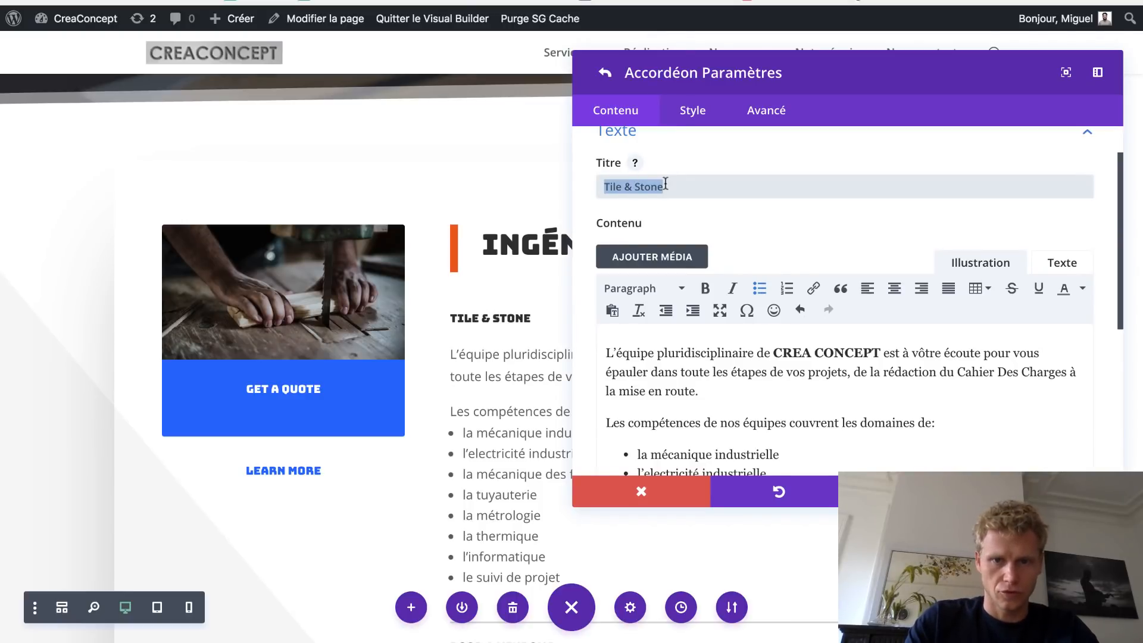
text(Inégnirie )
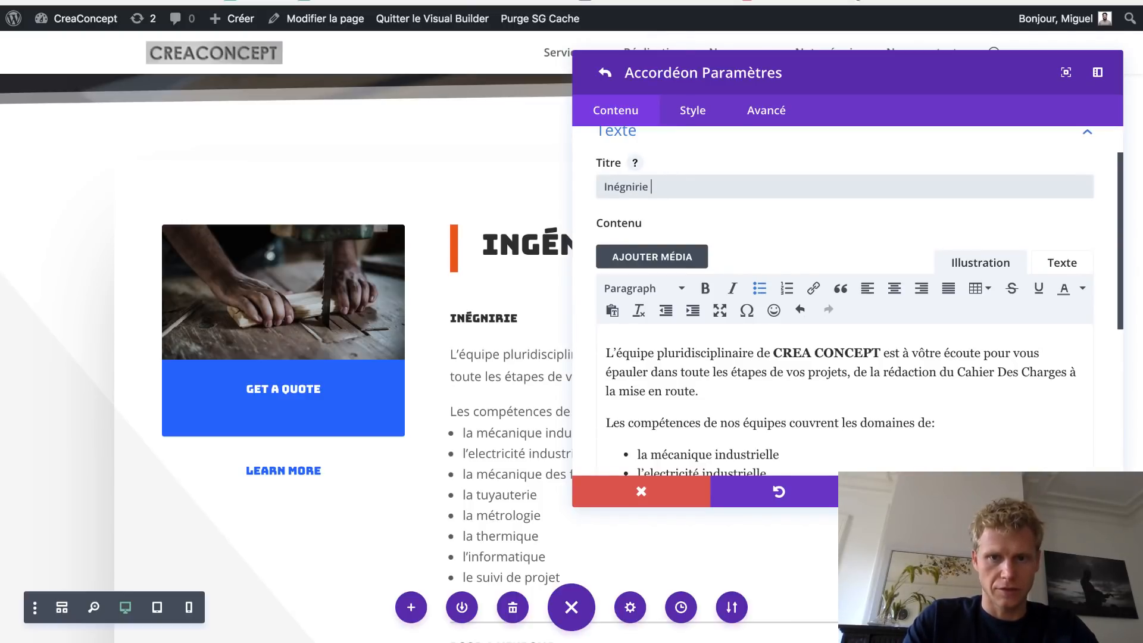
text(de conception)
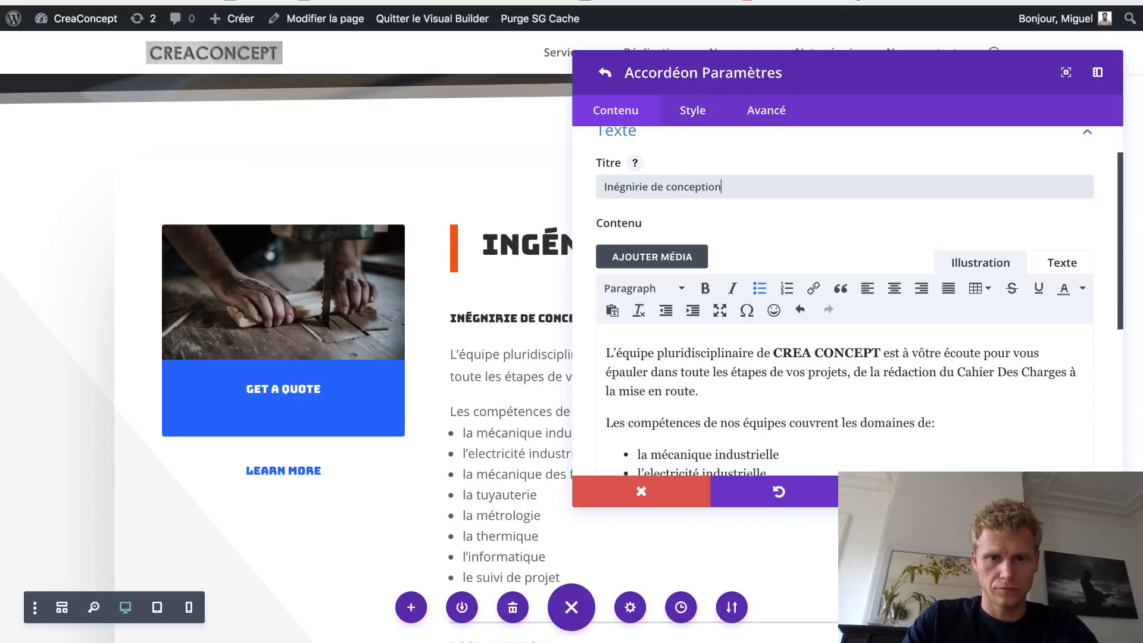
click(1054, 491)
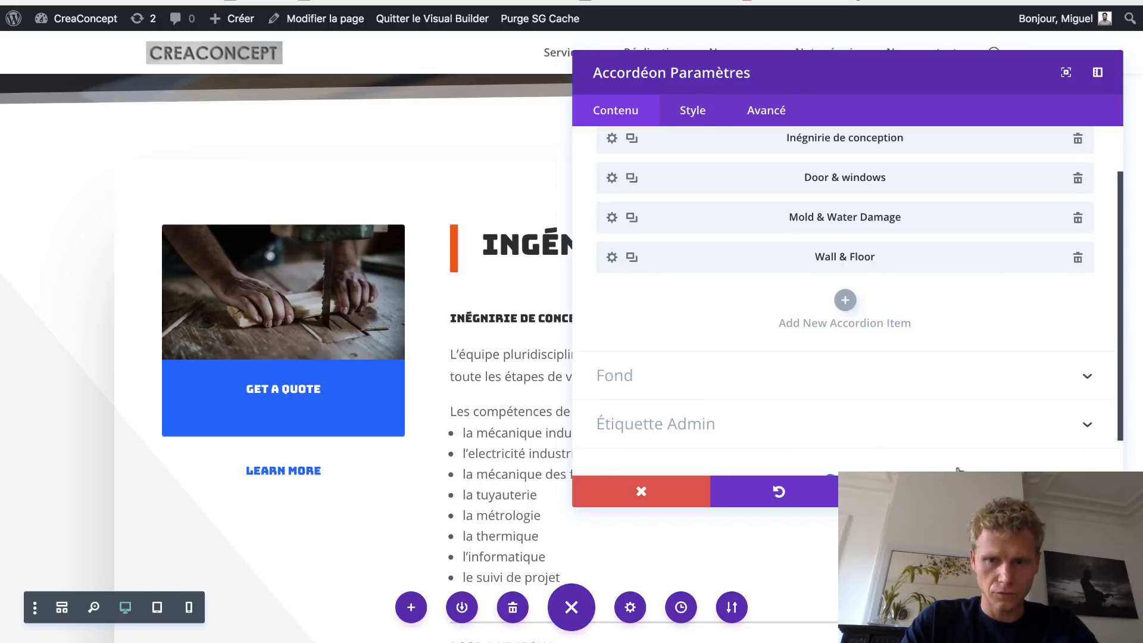
click(1054, 491)
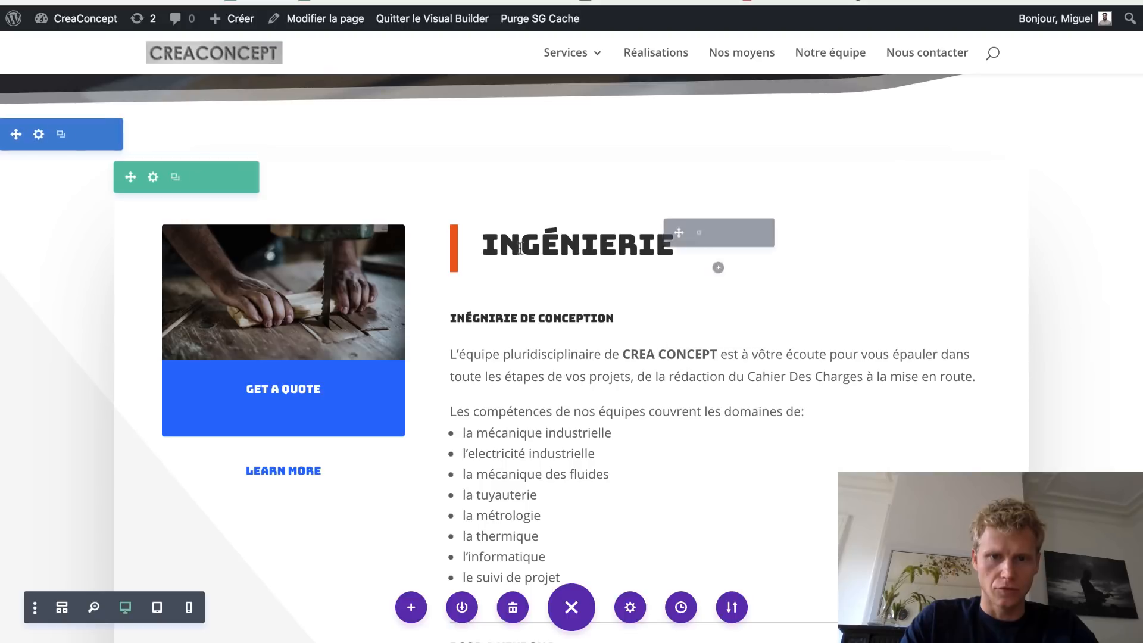
scroll(522, 410, down, 2)
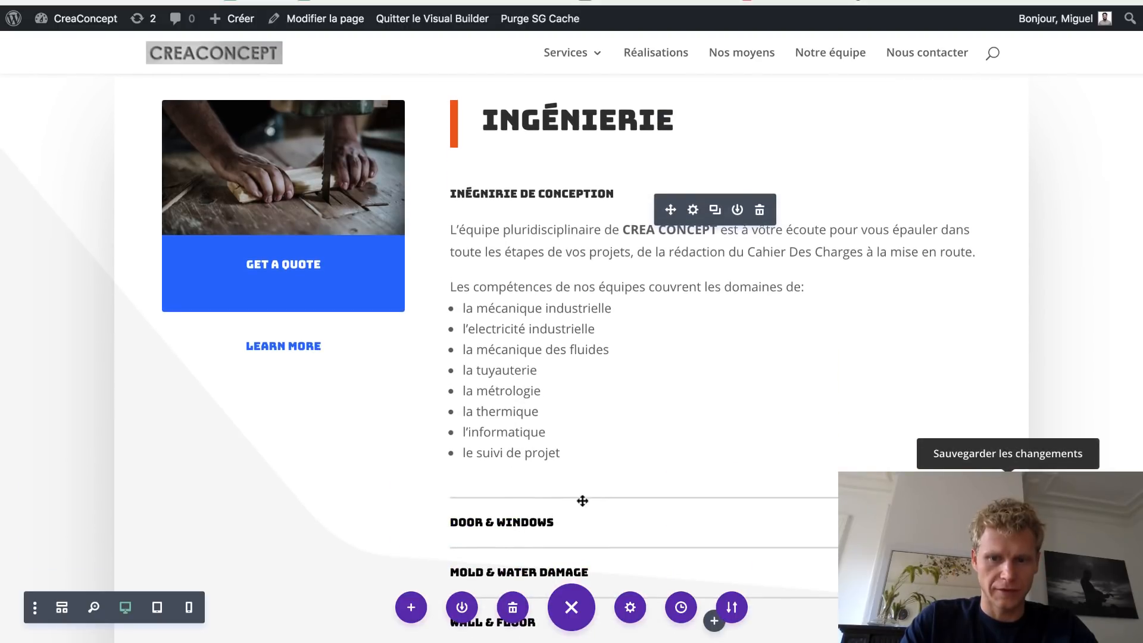
scroll(704, 467, down, 2)
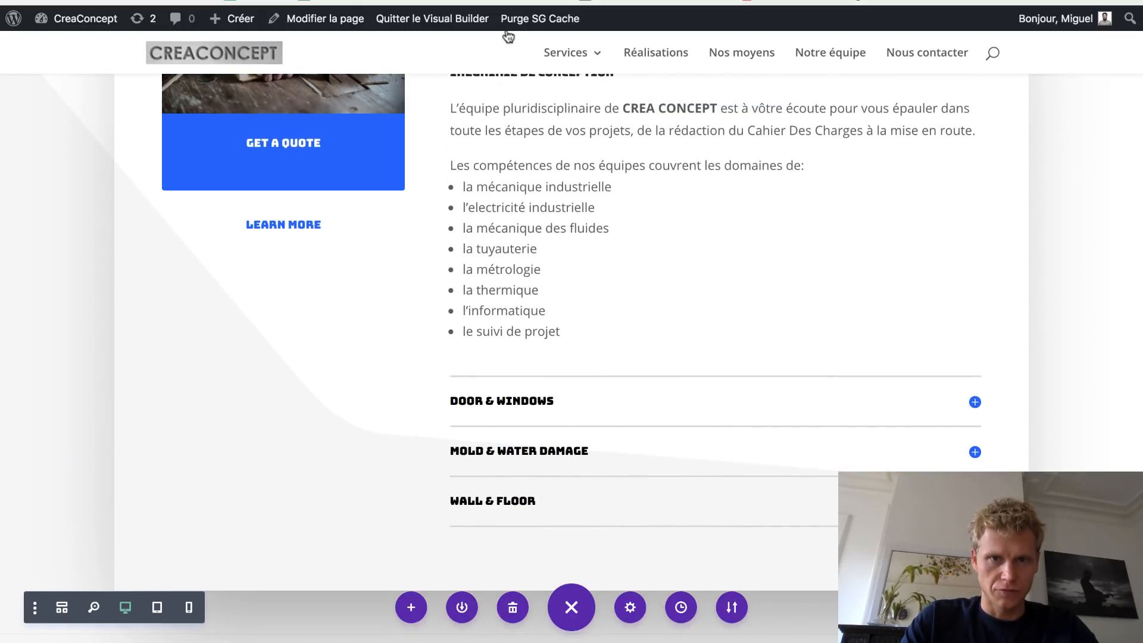
- Purge the site cache and expand the live Assistance technique and Conseils techniques sections
click(540, 18)
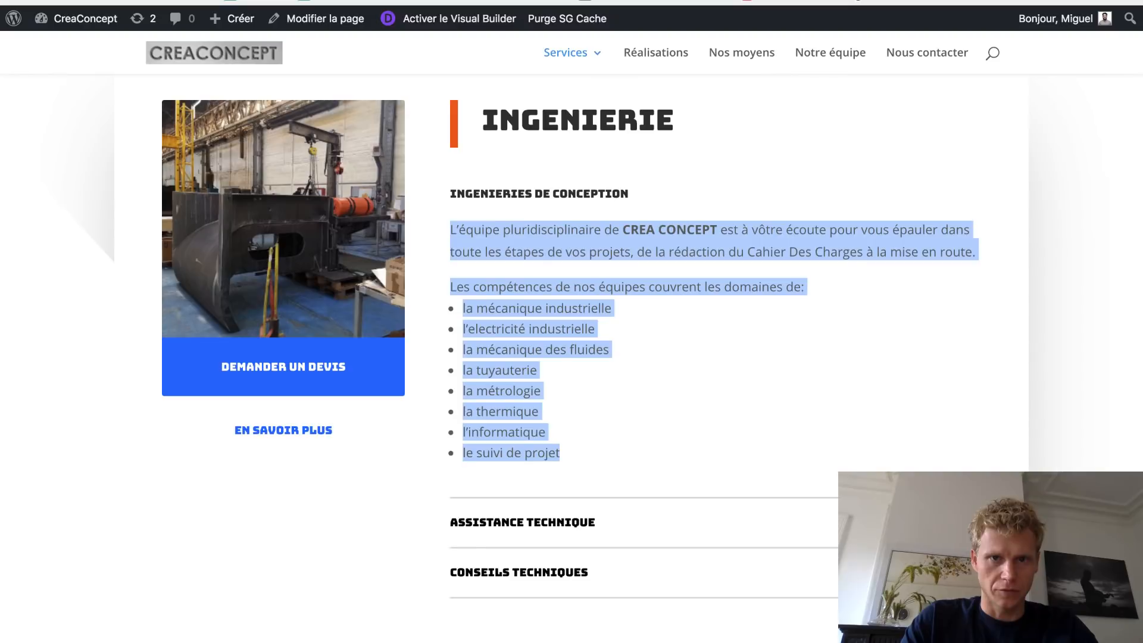
click(684, 533)
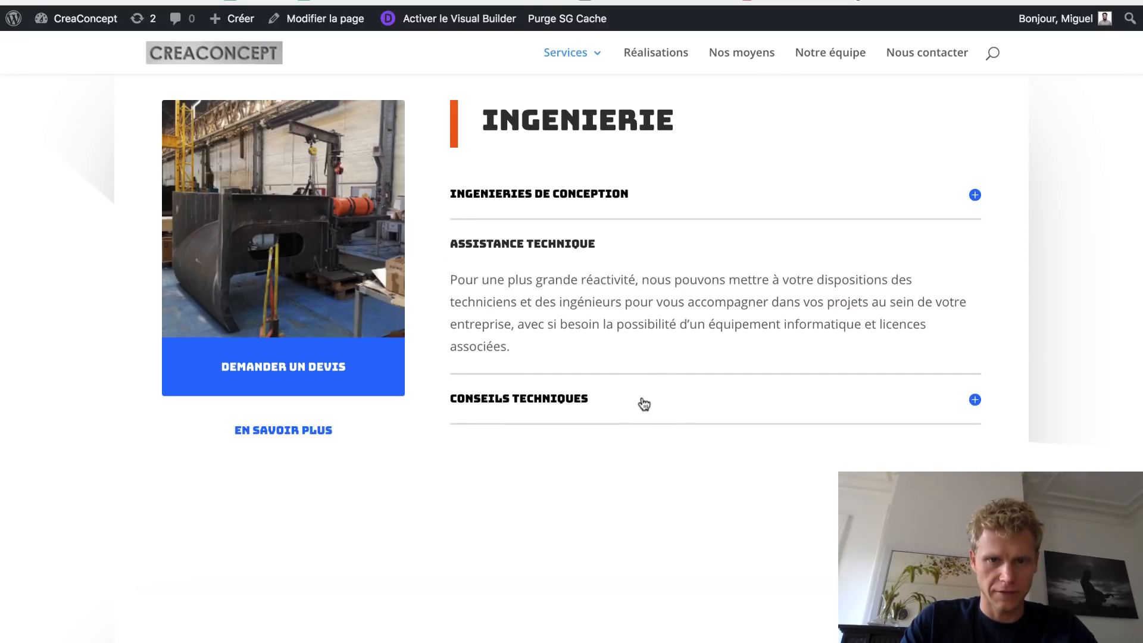
click(607, 402)
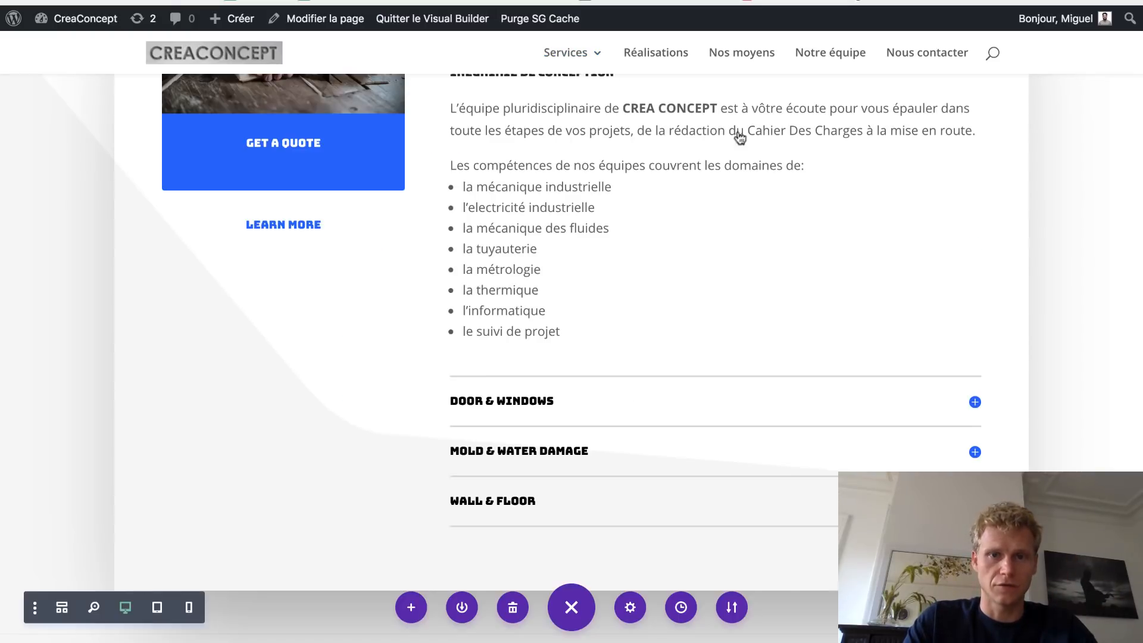
scroll(695, 141, up, 1)
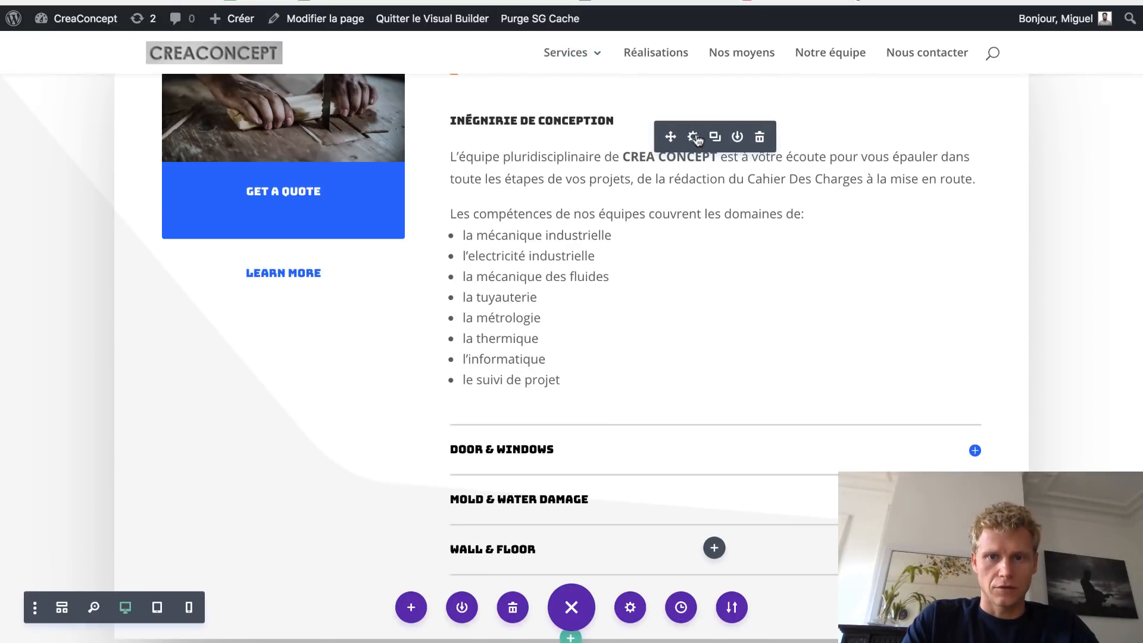
- Move Wall & Floor to the top and correct the item title to 'Ingénierie de conception'
click(693, 138)
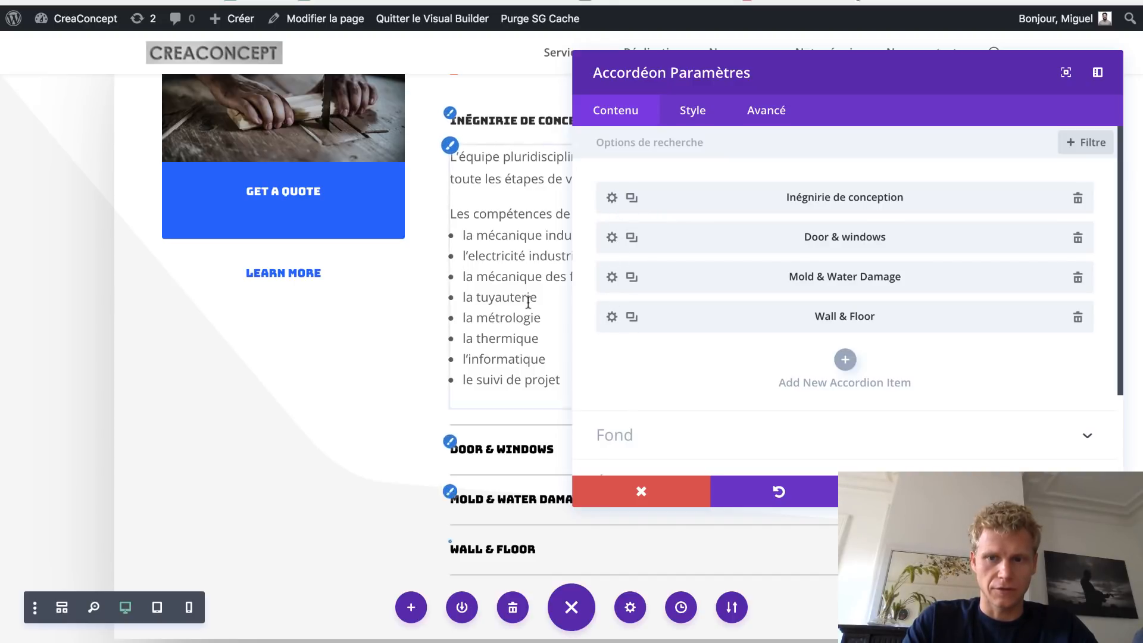
drag(657, 317, 662, 294)
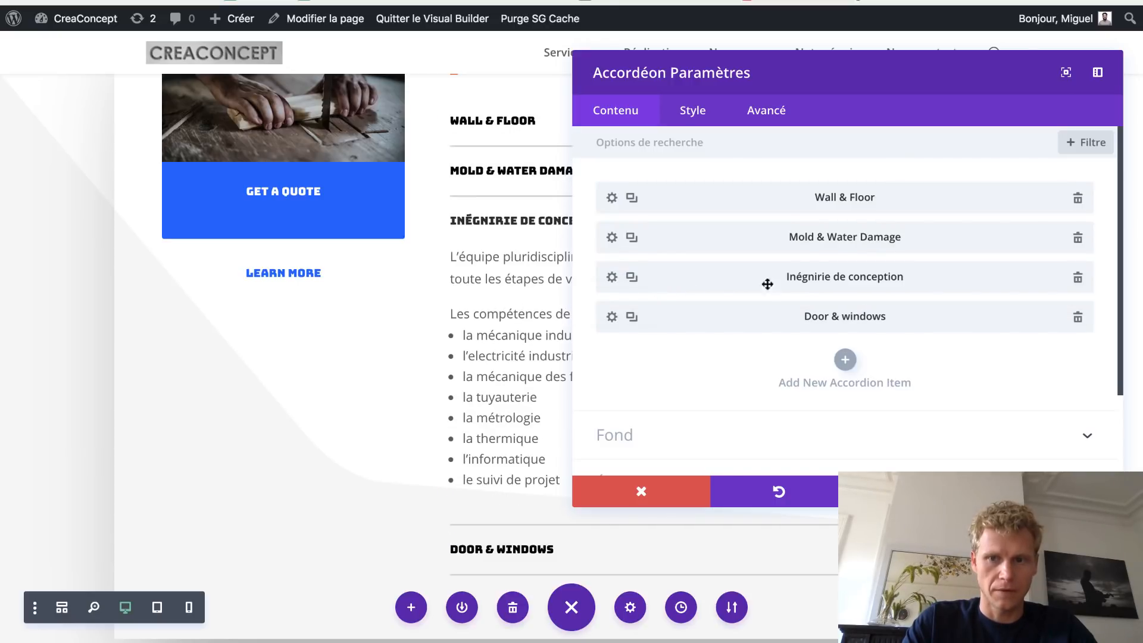
click(610, 280)
click(624, 237)
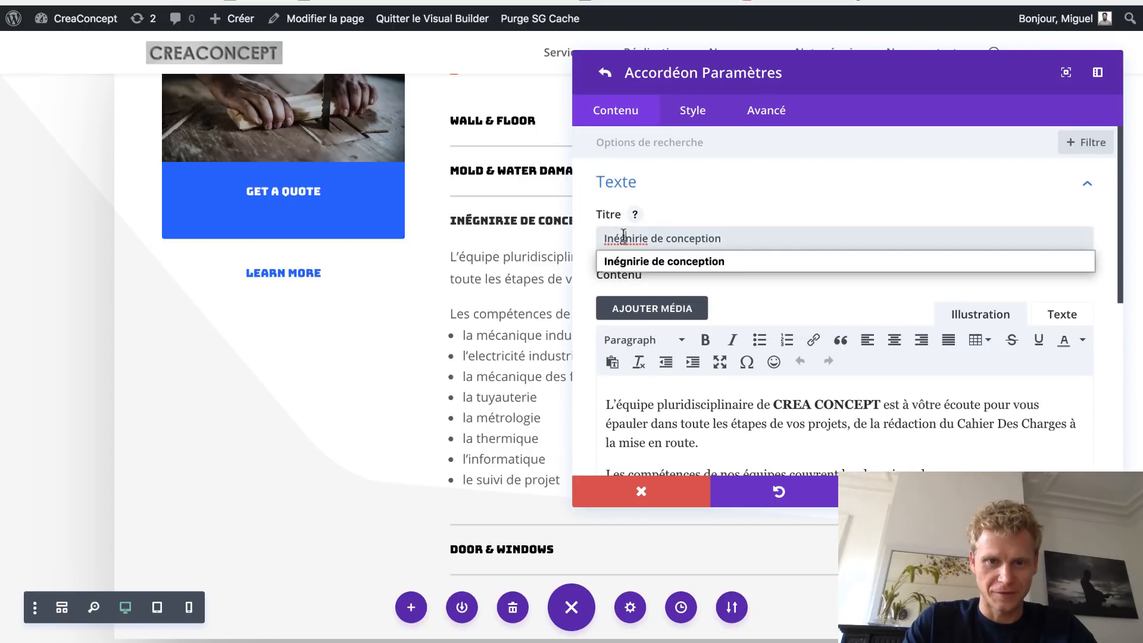
key(BackSpace)
text(g)
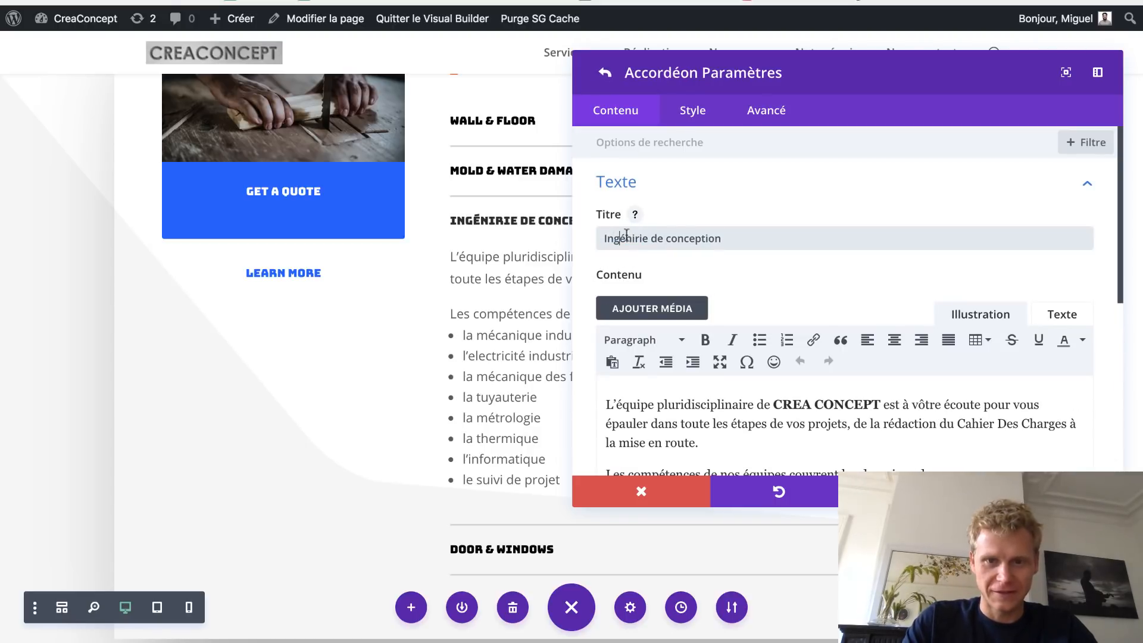
click(633, 238)
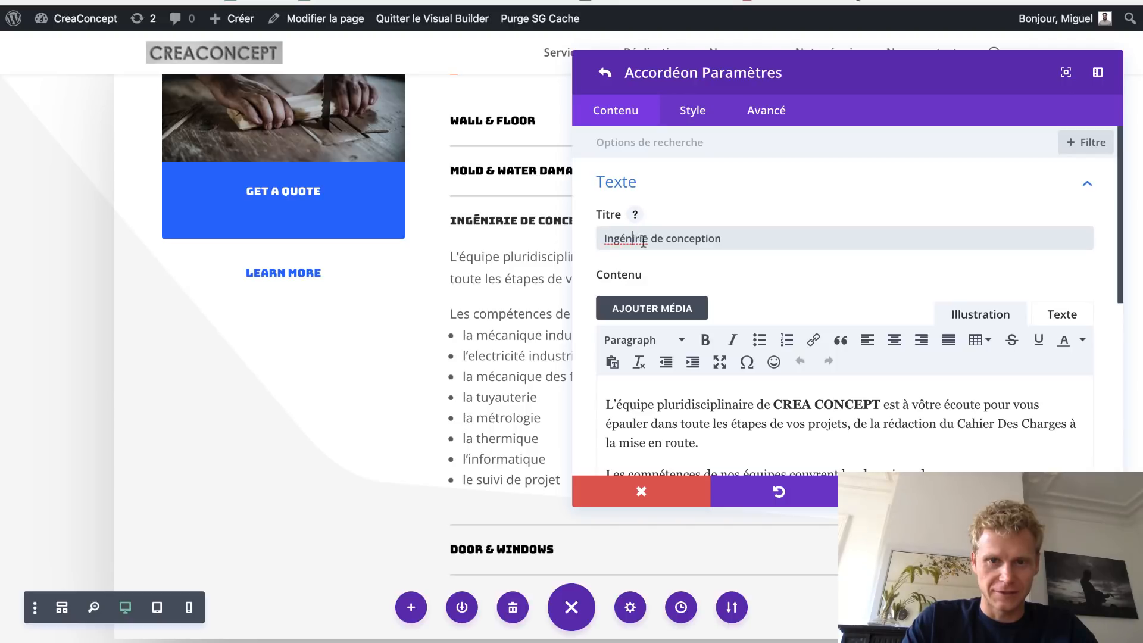
text(e)
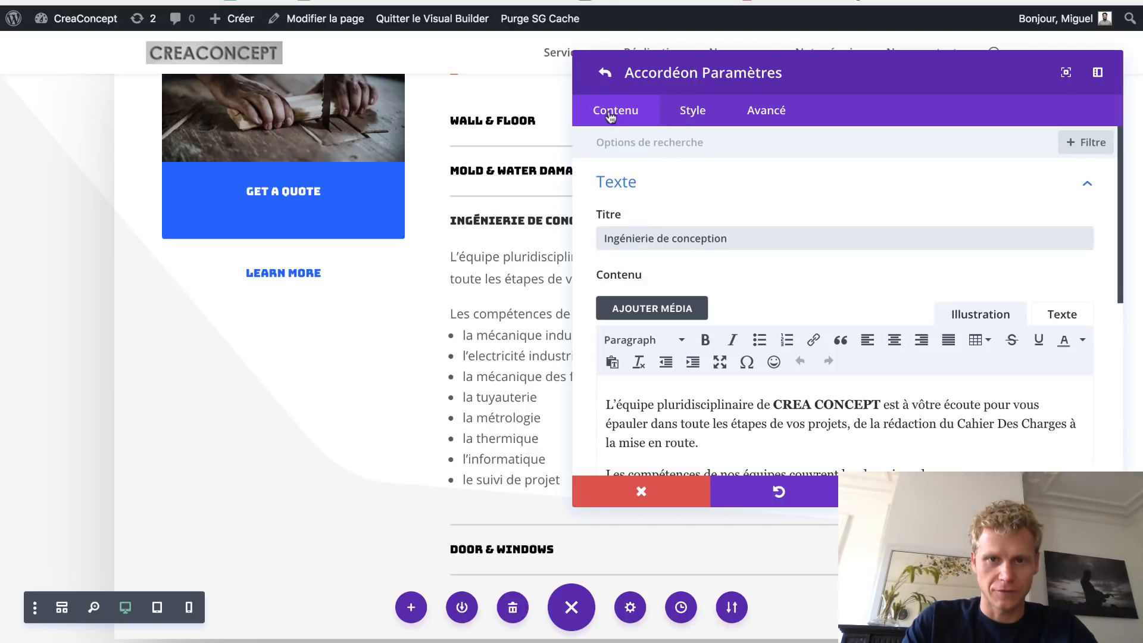
click(605, 73)
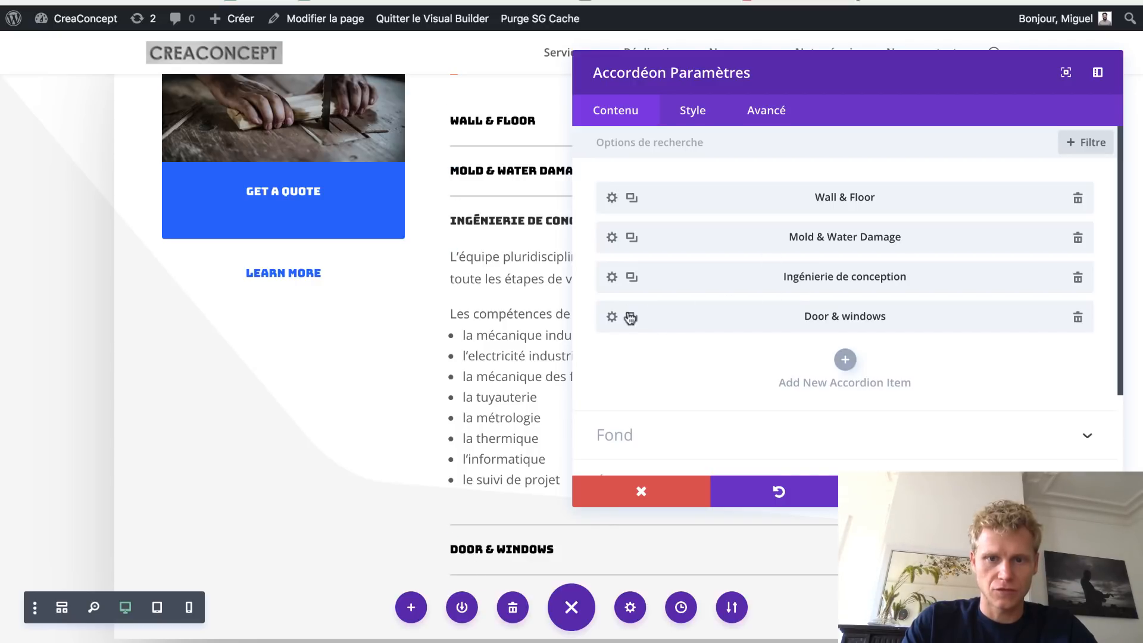
- Delete Door & windows and move a duplicate of 'Ingénierie de conception' to the top
click(1078, 317)
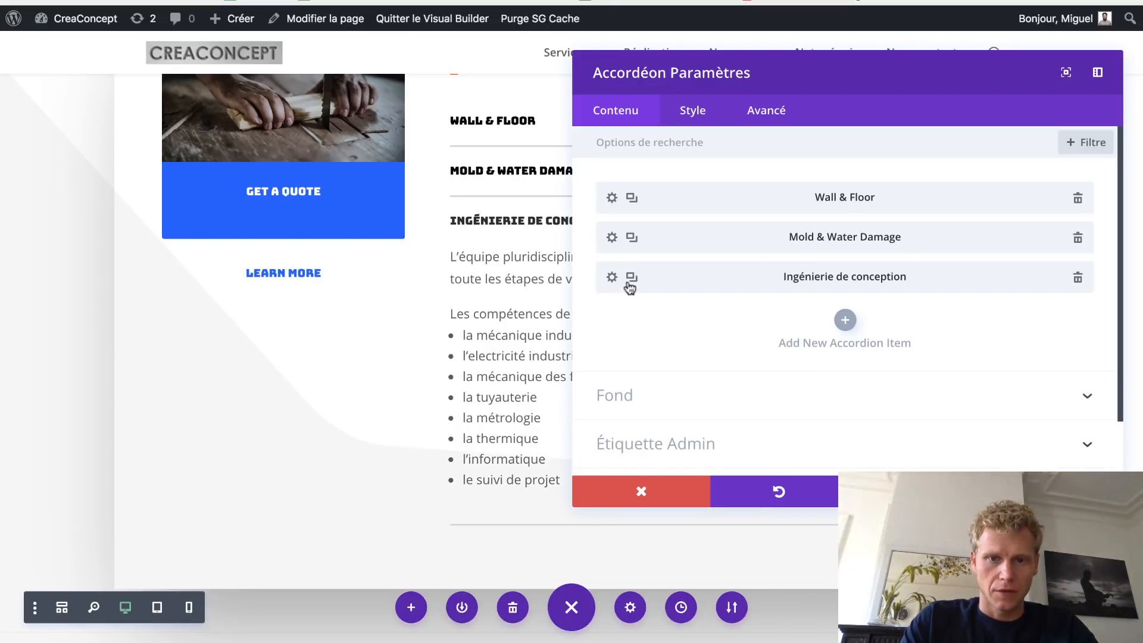
click(631, 280)
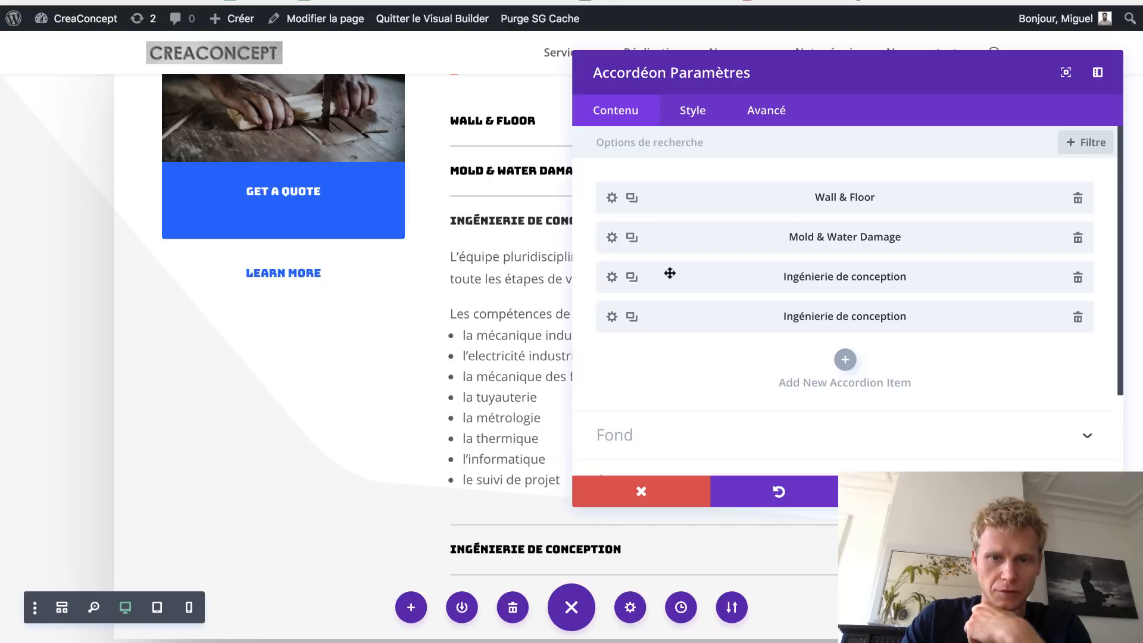
drag(669, 273, 667, 188)
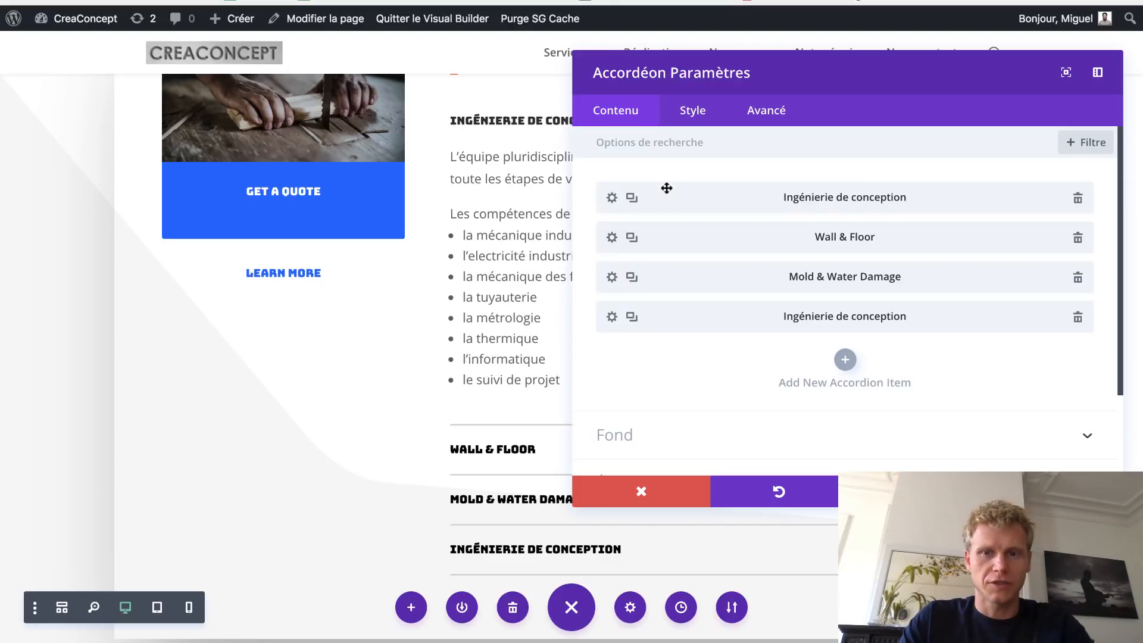
- Open the Wall & Floor item and select the live Assistance technique paragraph to copy
click(613, 239)
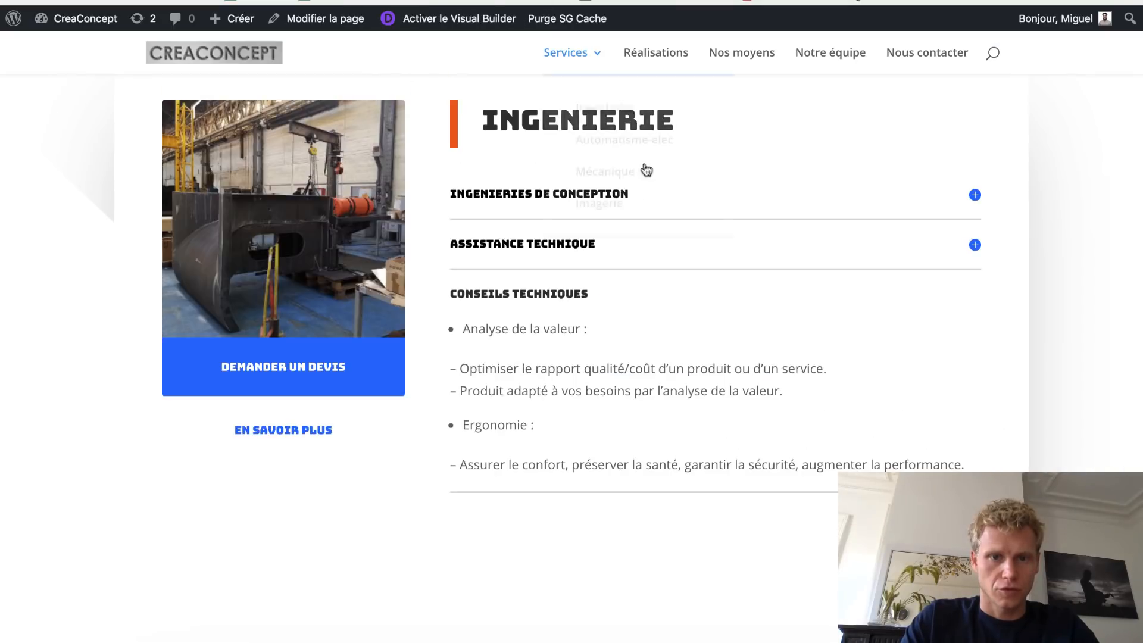
click(563, 246)
drag(570, 344, 464, 284)
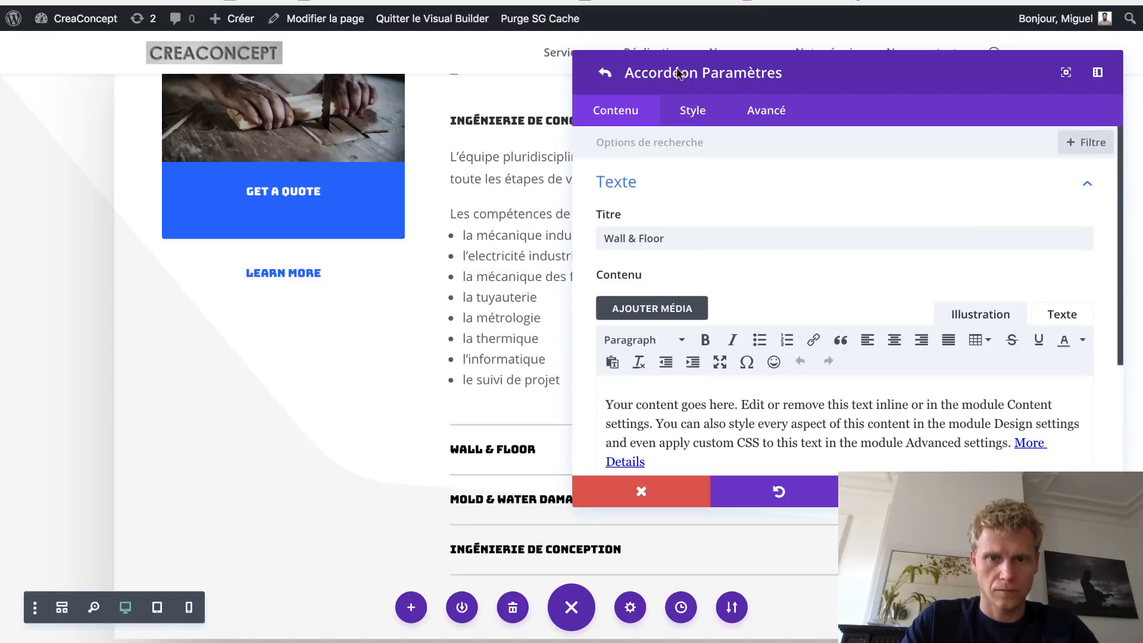
- Retitle the Wall & Floor accordion item 'Assistance technique'
triple_click(684, 246)
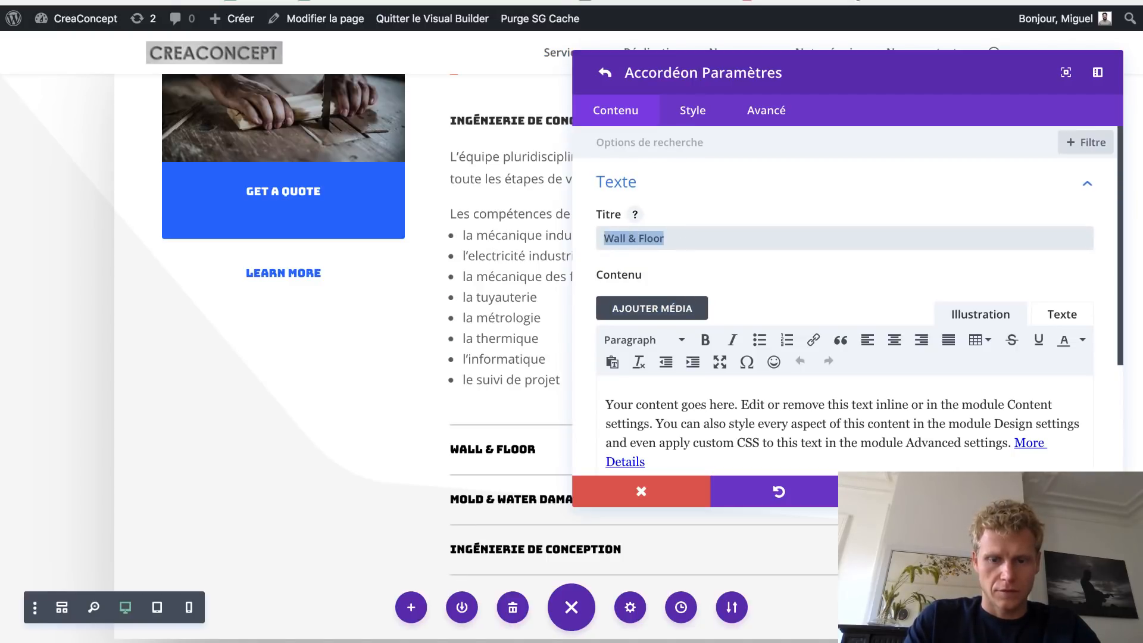
text(Assitance )
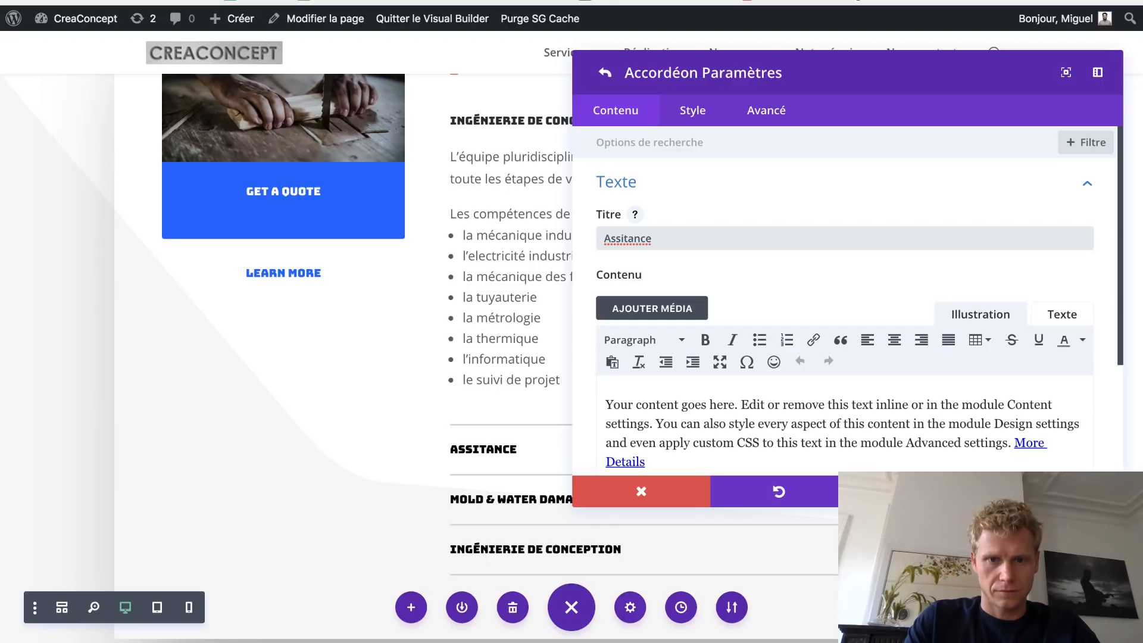
text(technique)
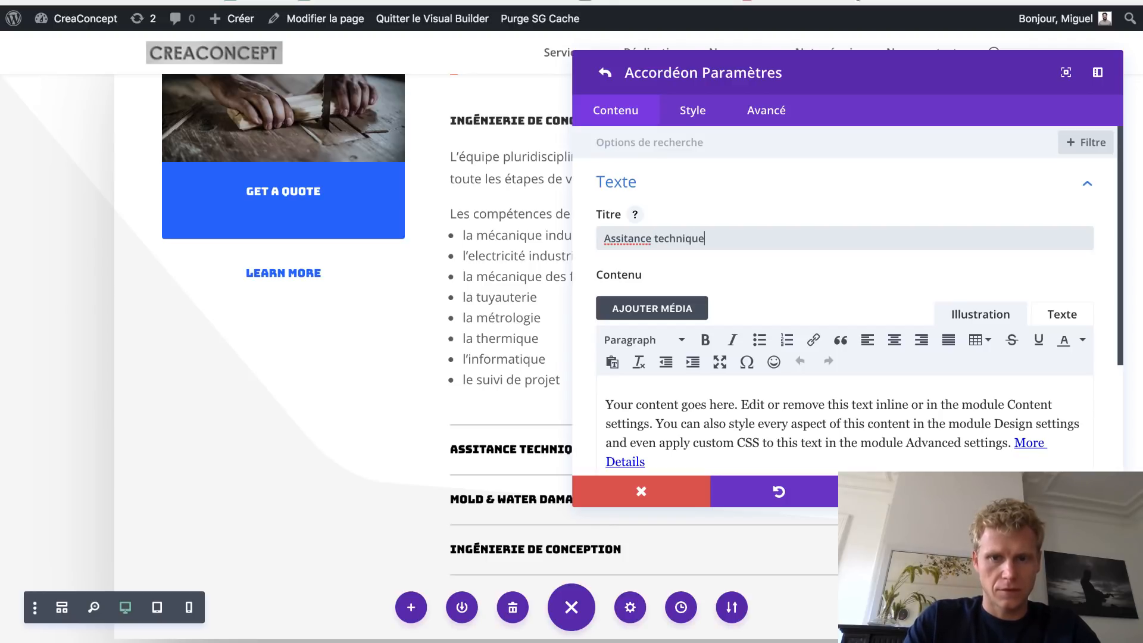
click(620, 238)
text(s)
- Paste the French réactivité paragraph into the item's content and link the word 'licences'
click(730, 439)
key(ctrl+a)
text(Pour une plus grande réactivité, nous pouvons mettre à votre dispositions des techniciens et des ingénieurs pour vous accompagner dans vos projets au sein de votre entreprise, avec si besoin la possibilité d’un équipement informatique et licences associées.)
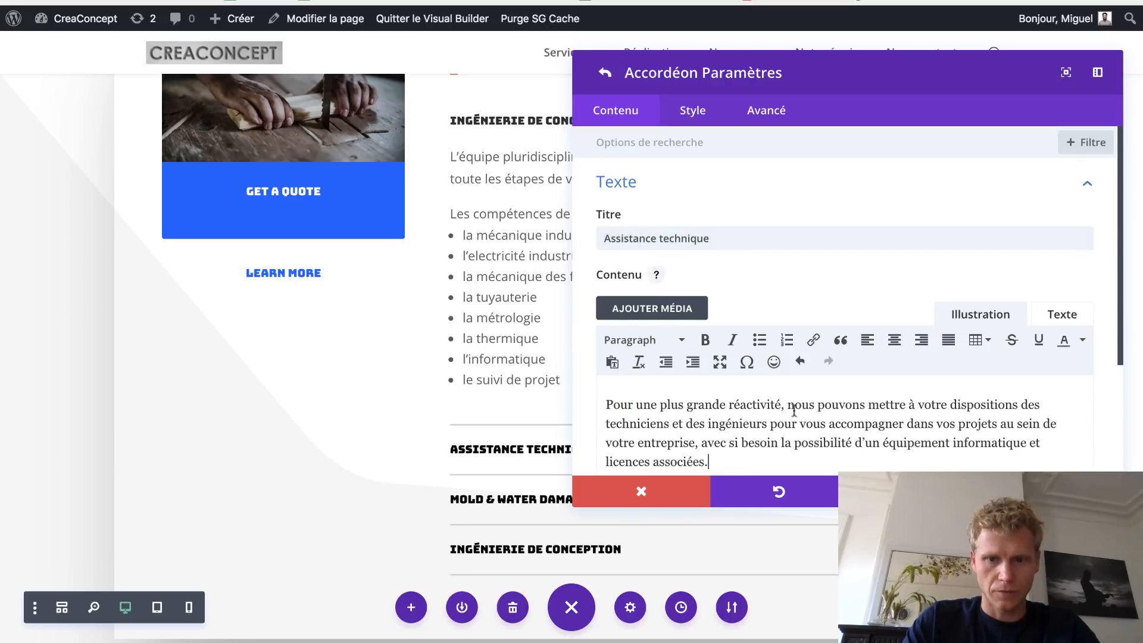
scroll(846, 295, down, 3)
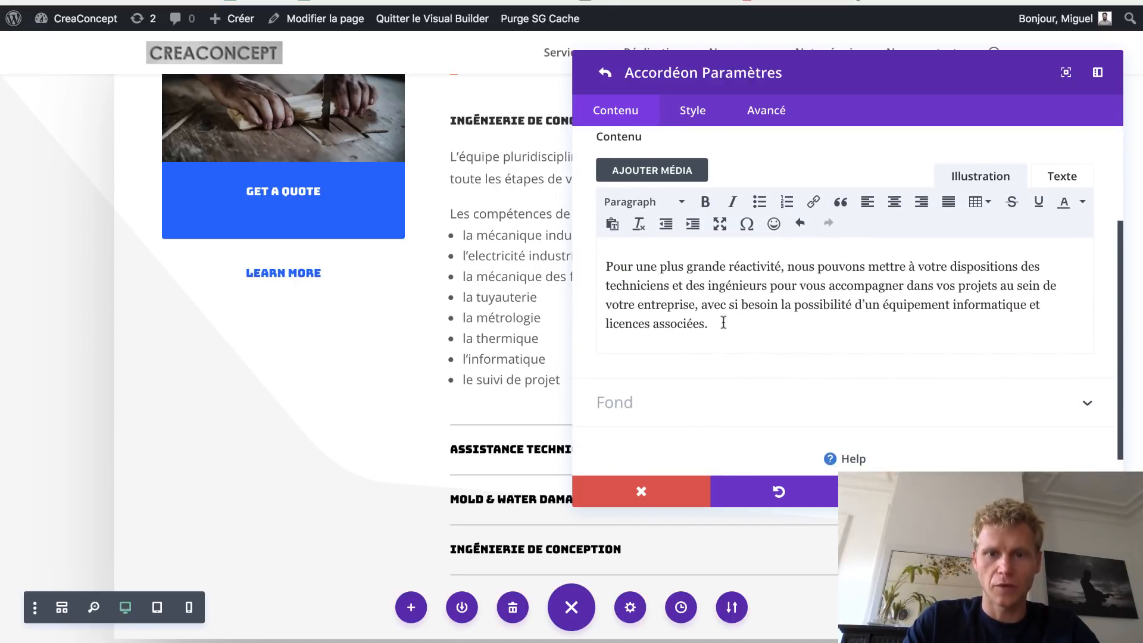
double_click(637, 324)
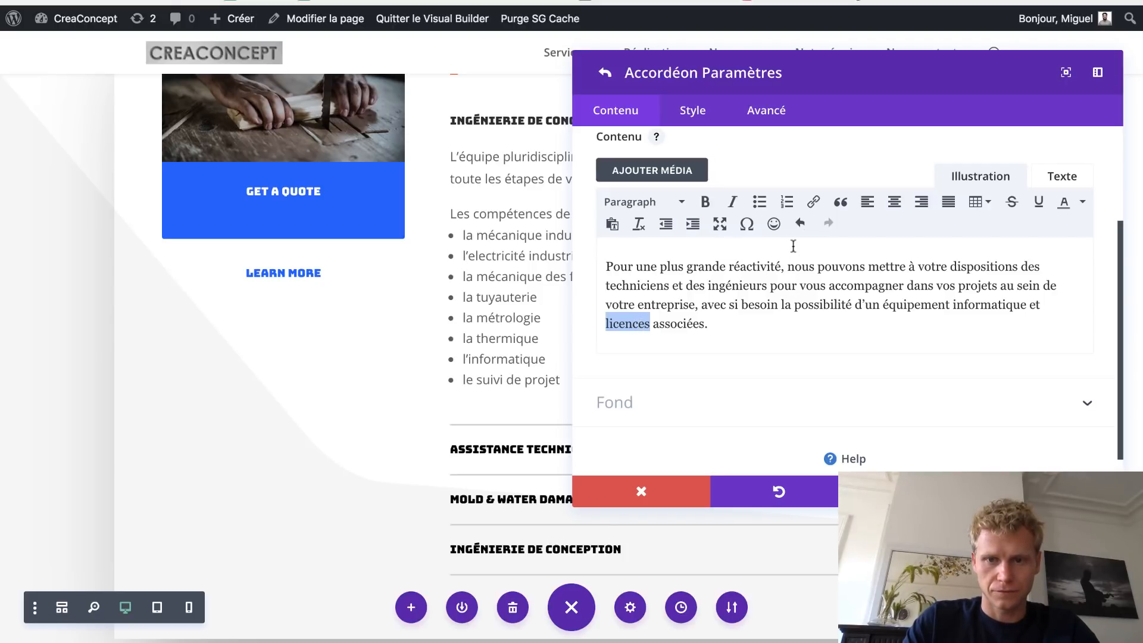
click(814, 203)
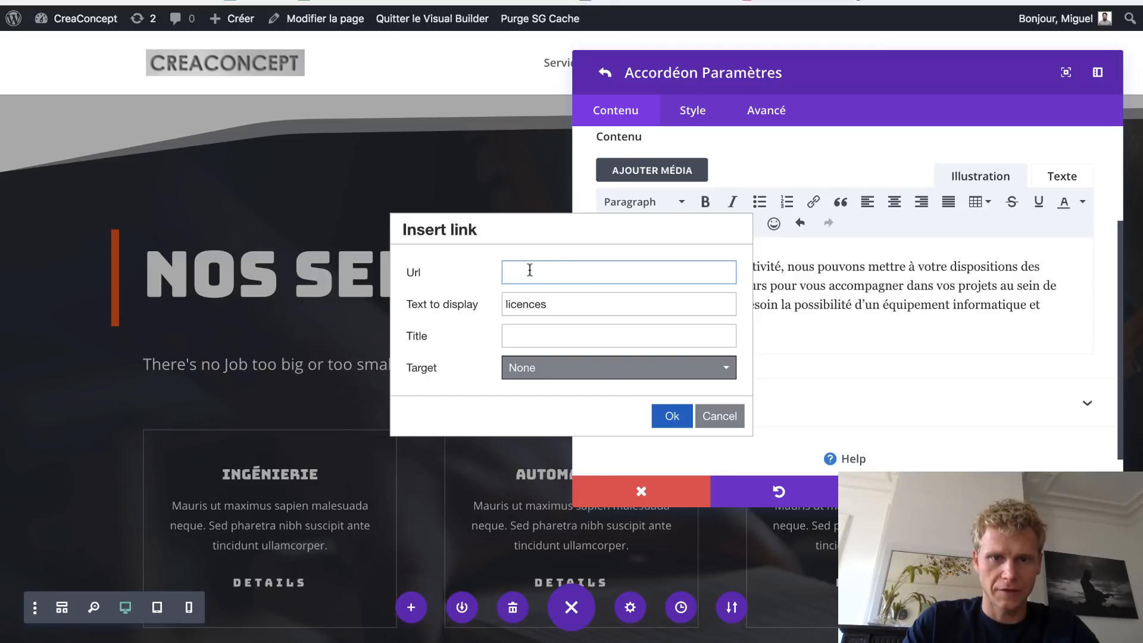
click(673, 416)
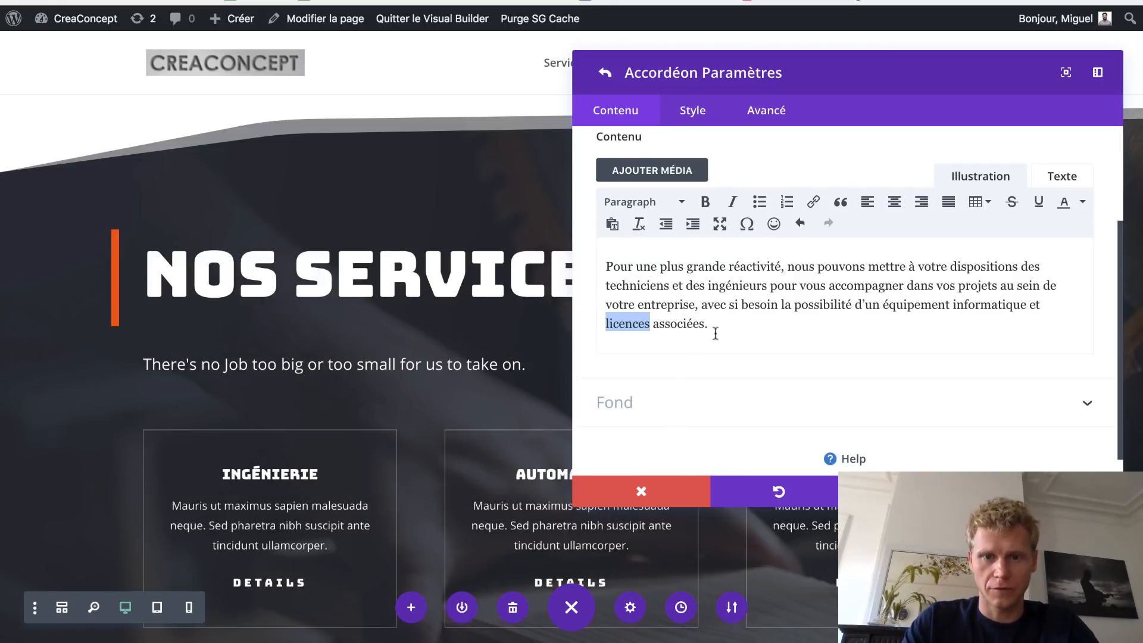
scroll(460, 207, down, 14)
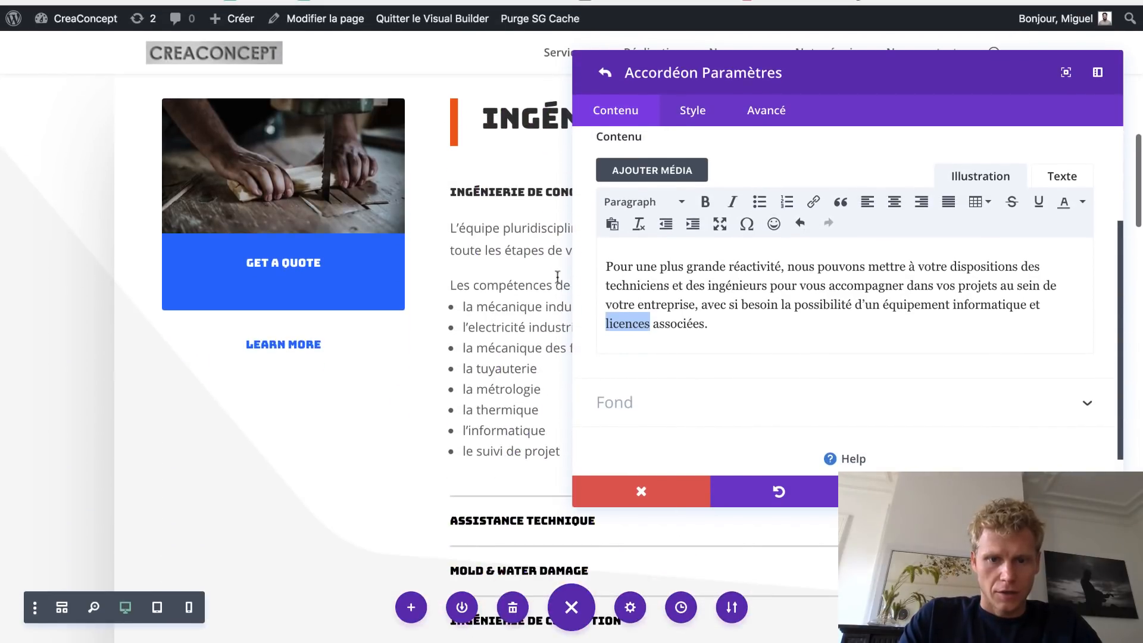
- Delete the duplicate 'Ingénierie de conception' accordion item
click(604, 72)
scroll(476, 297, down, 2)
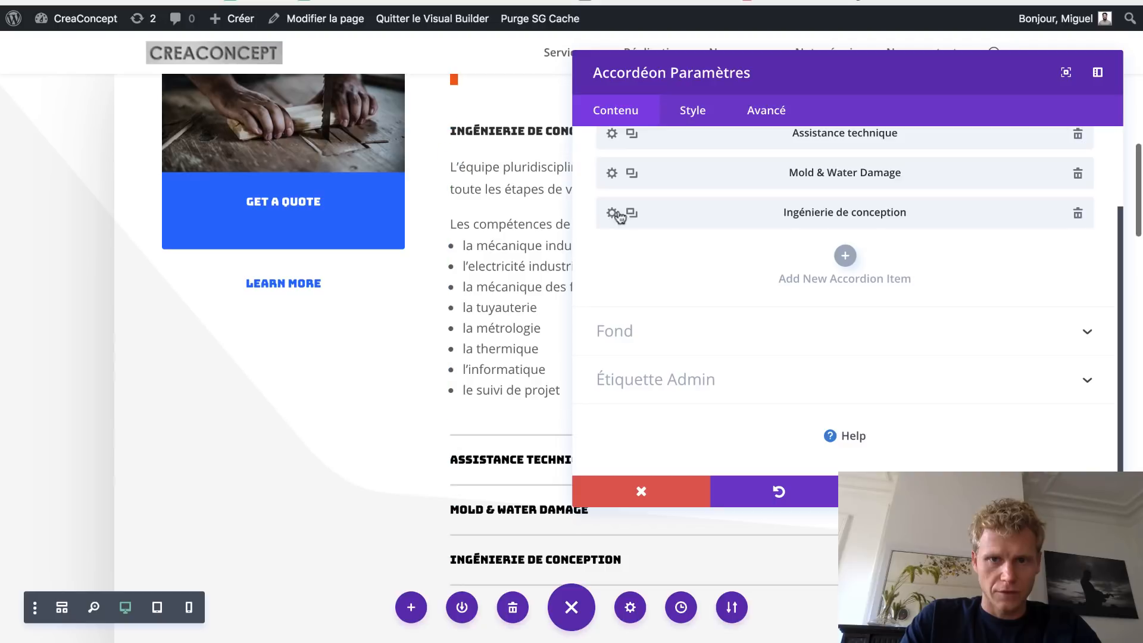
scroll(663, 199, up, 3)
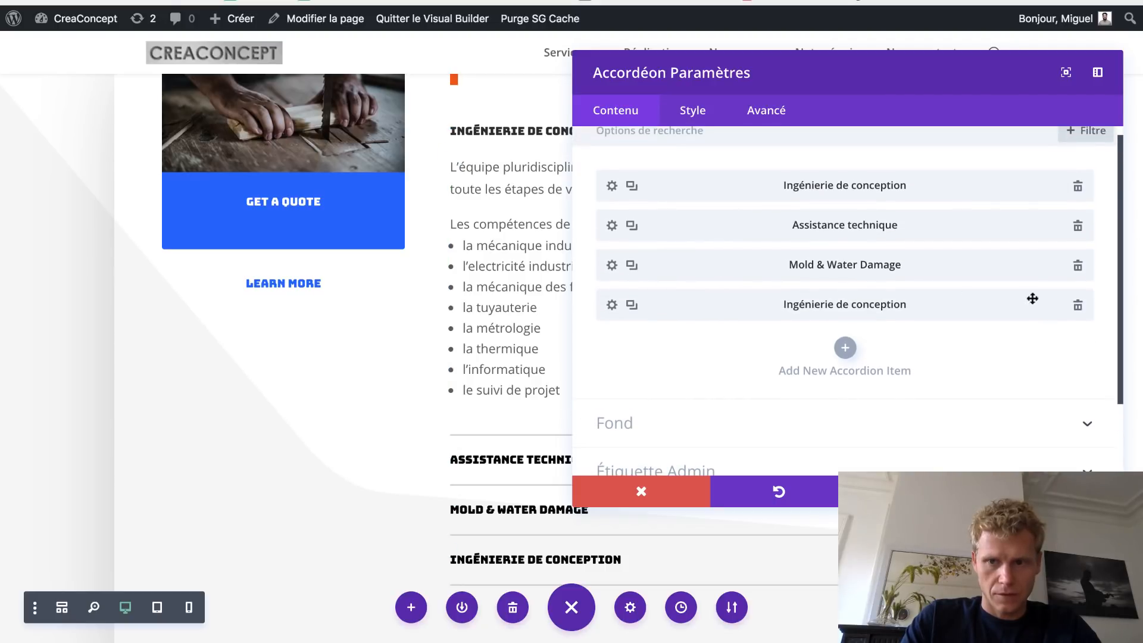
click(1077, 309)
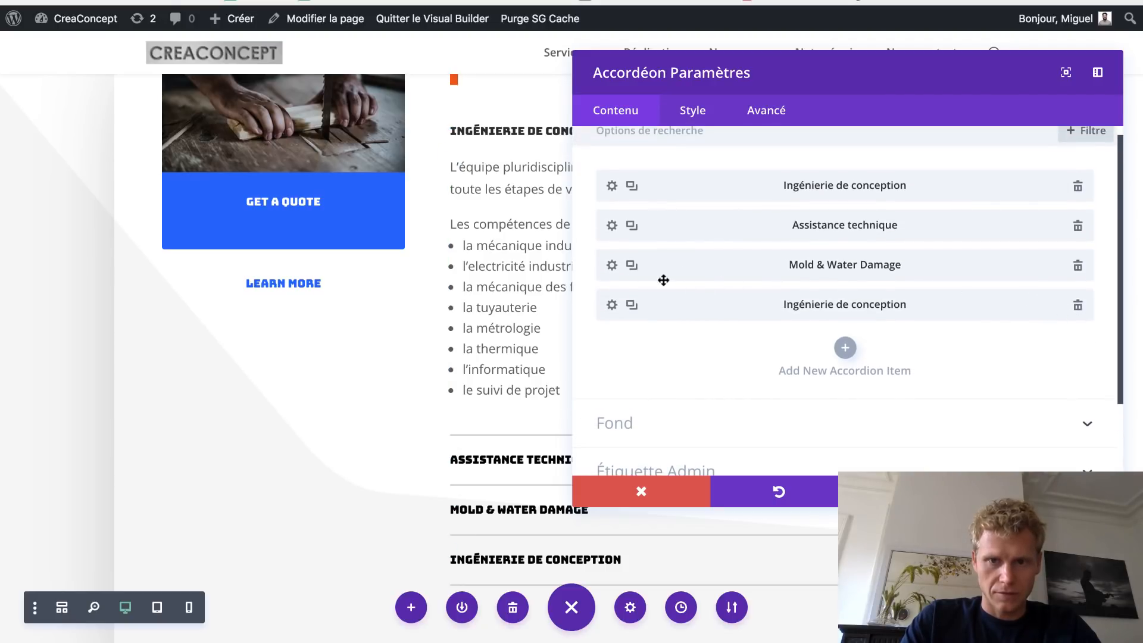
click(611, 265)
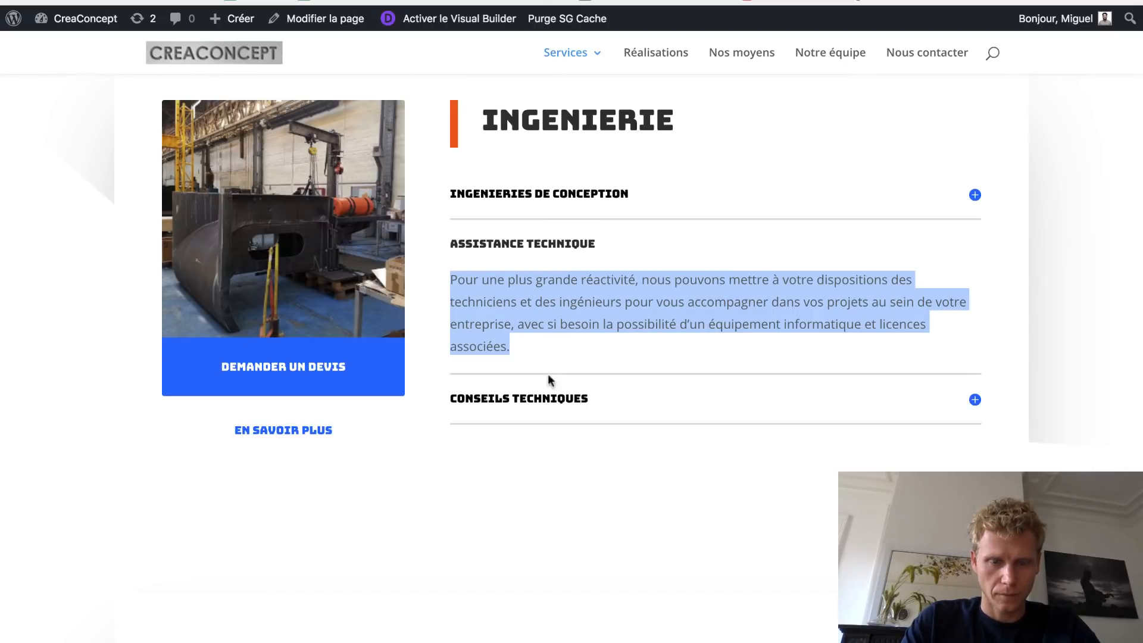
click(540, 398)
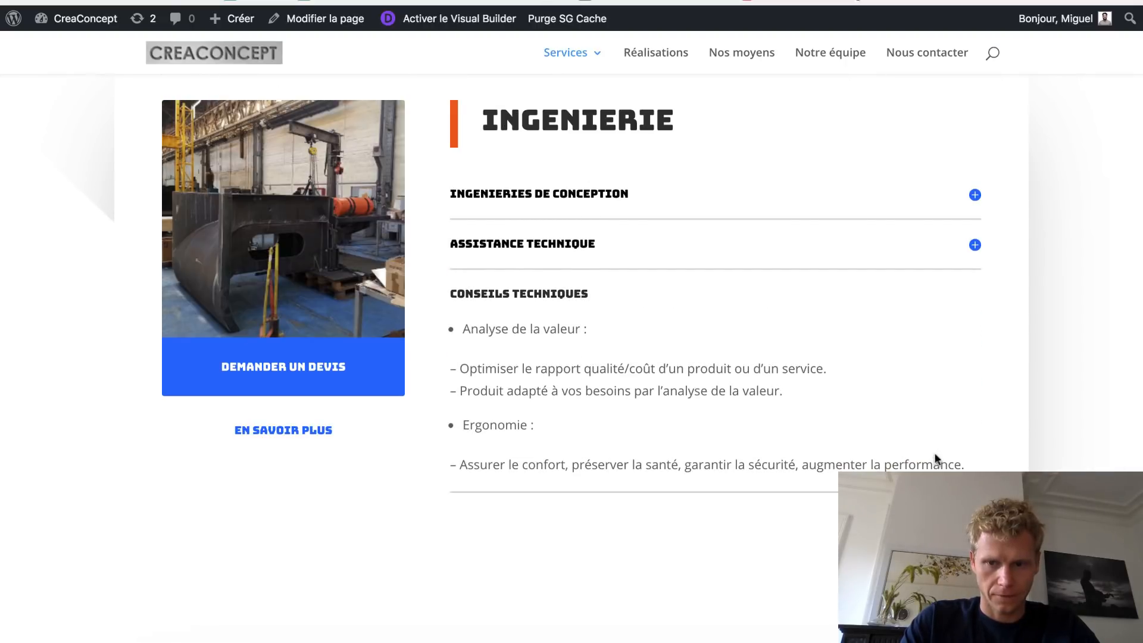
drag(965, 467, 450, 332)
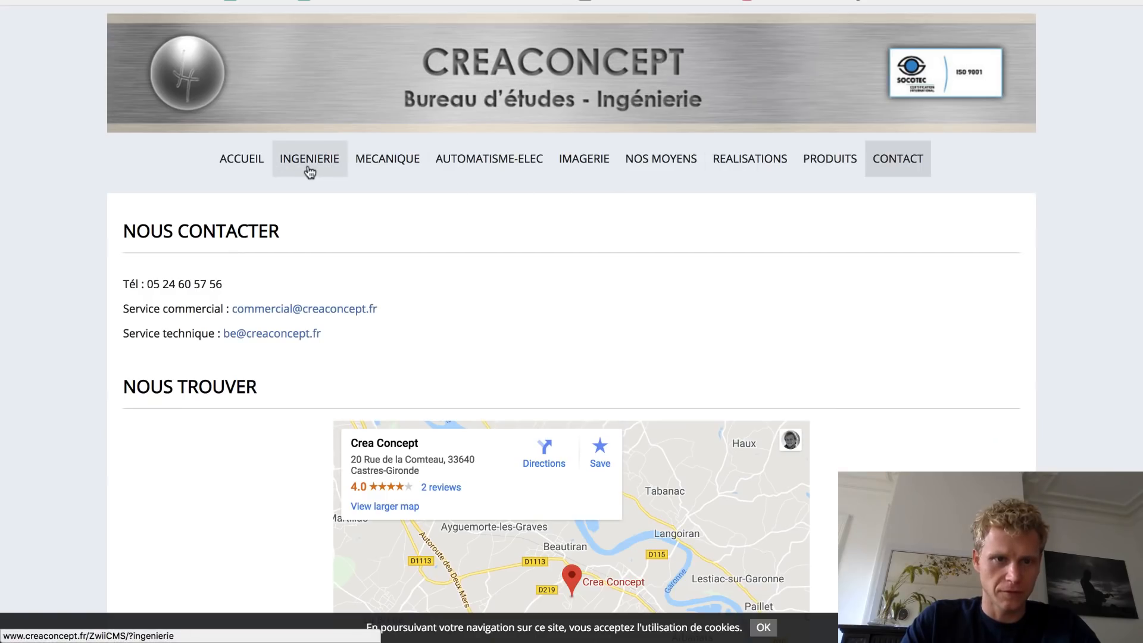
click(308, 168)
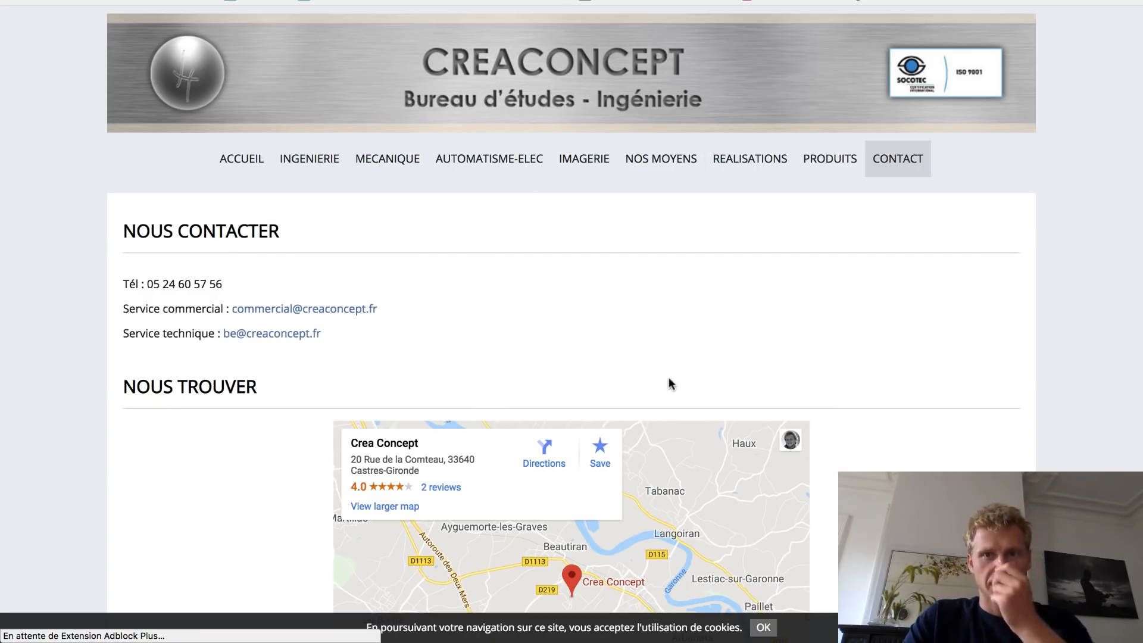
scroll(669, 381, down, 14)
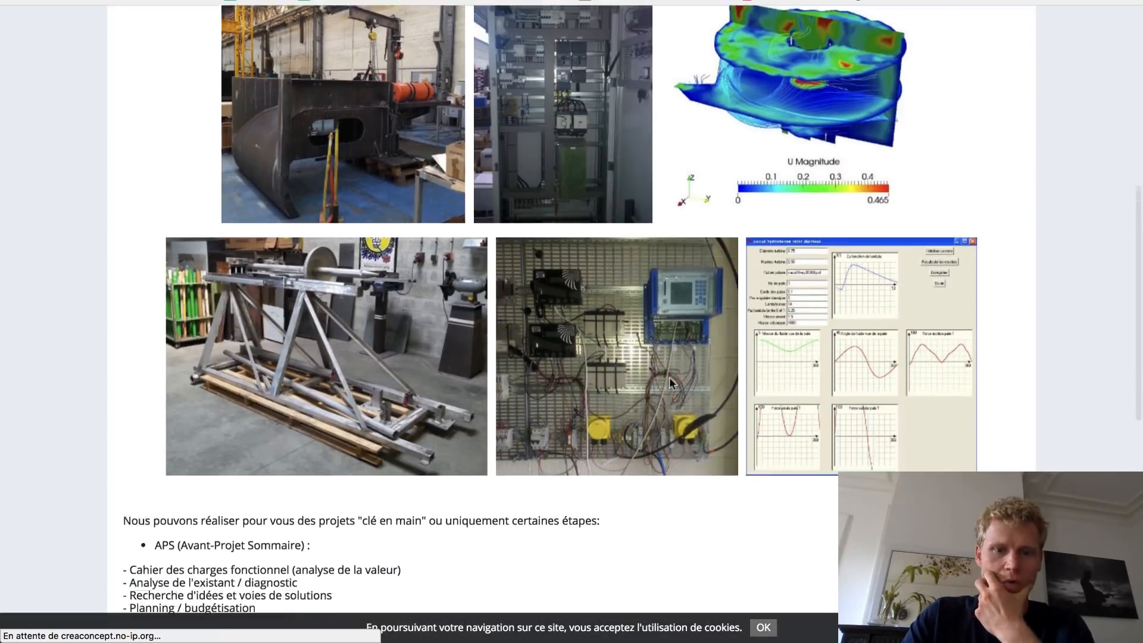
scroll(366, 437, down, 5)
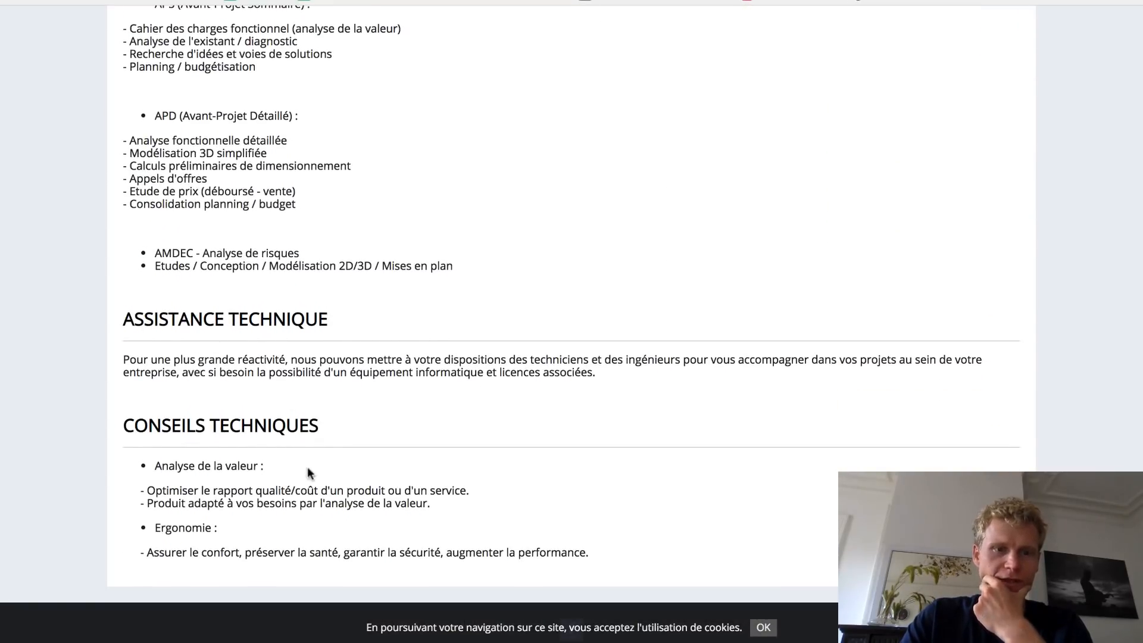
key(ctrl+Tab)
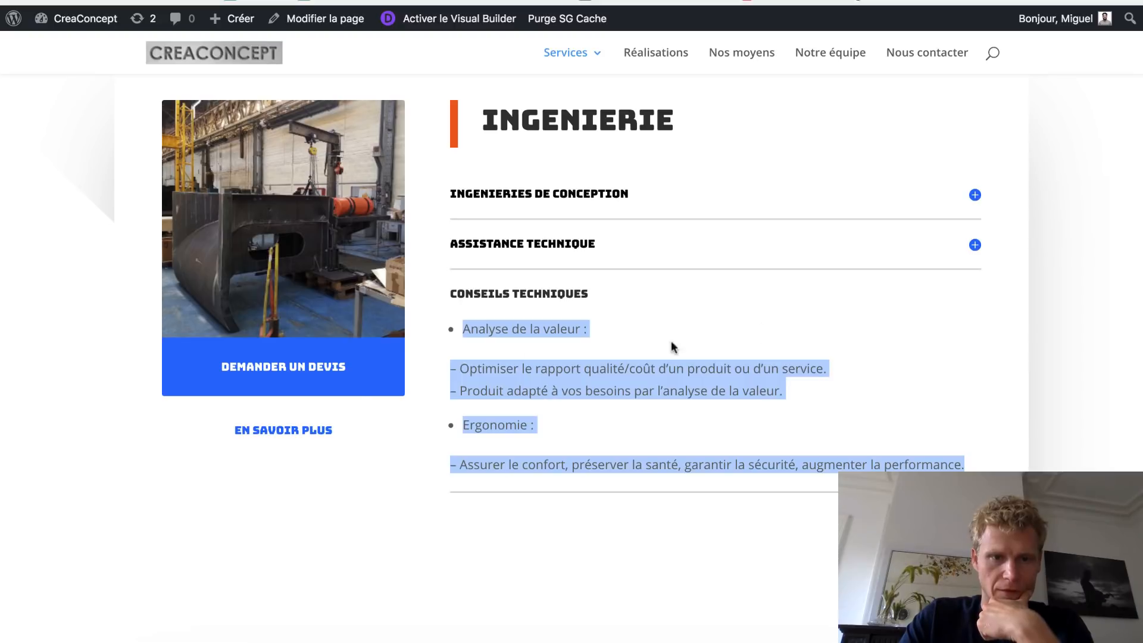
scroll(396, 361, up, 2)
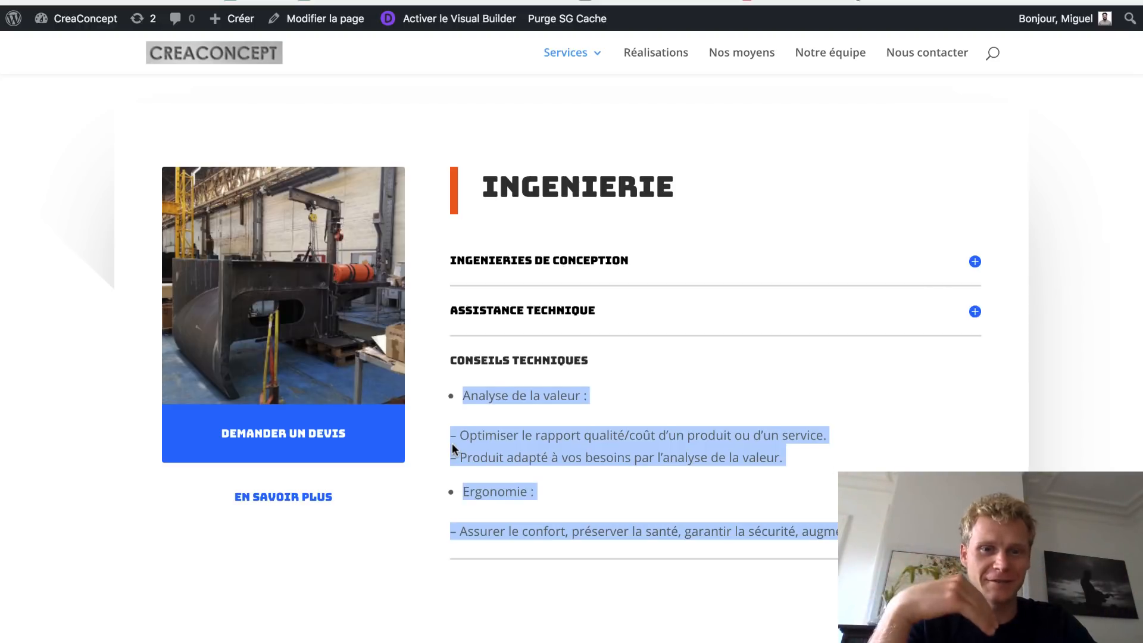
scroll(451, 443, up, 7)
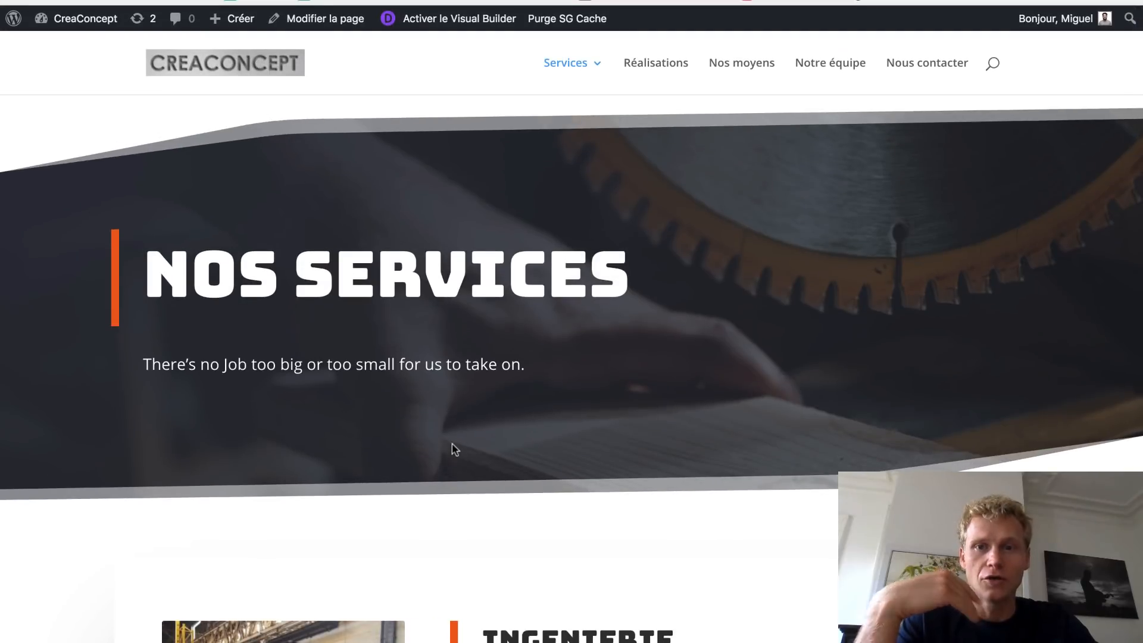
scroll(455, 450, down, 5)
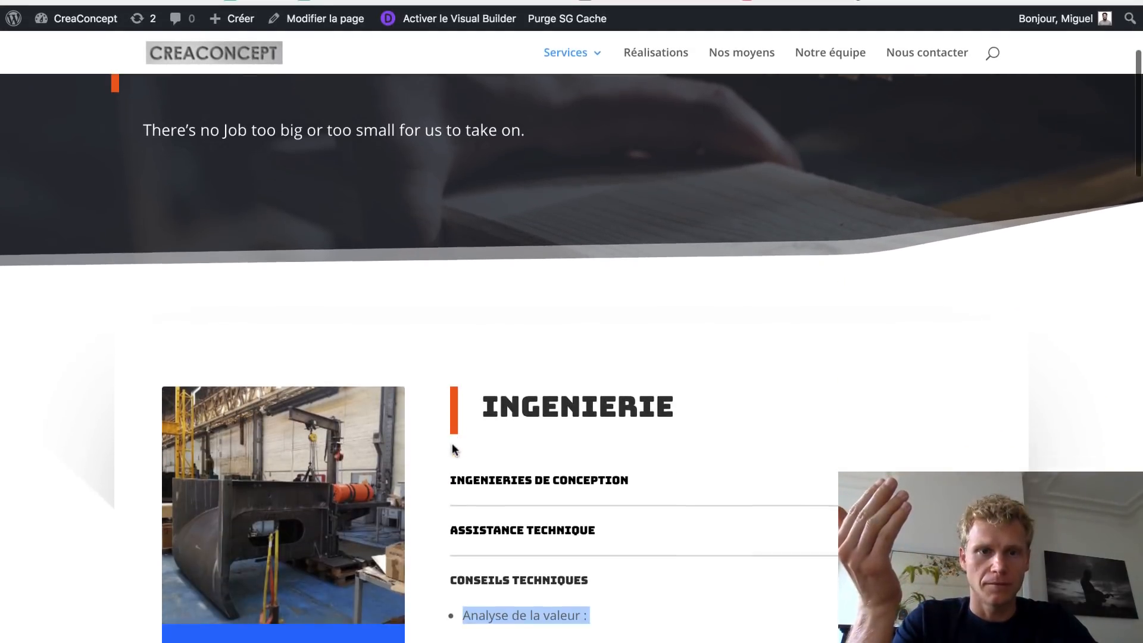
scroll(453, 447, down, 4)
scroll(452, 439, down, 4)
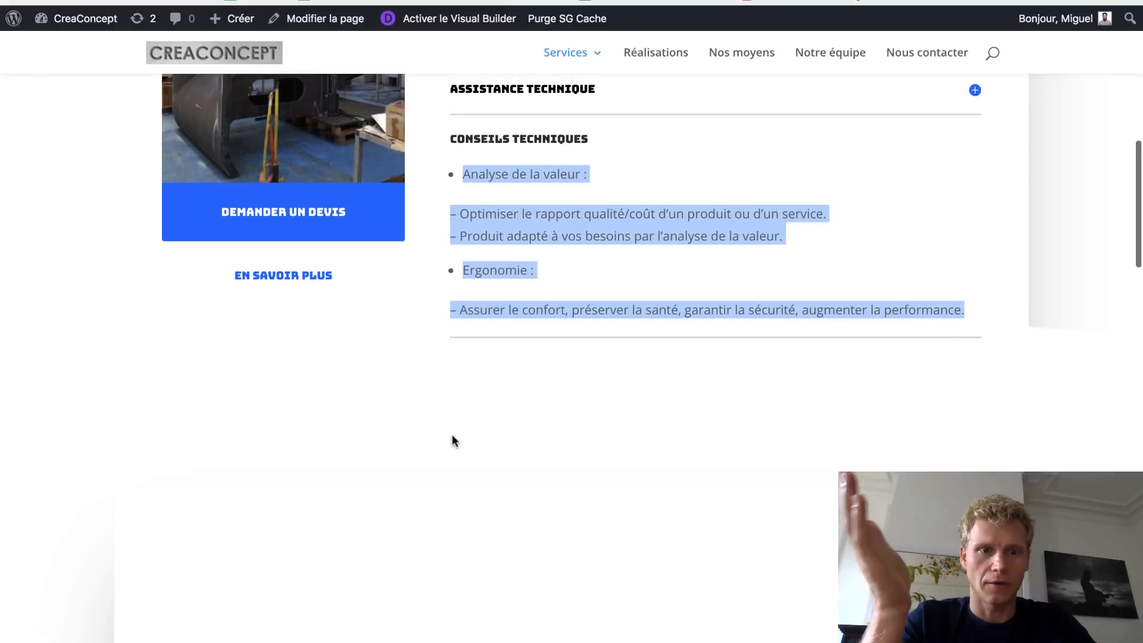
scroll(452, 387, down, 7)
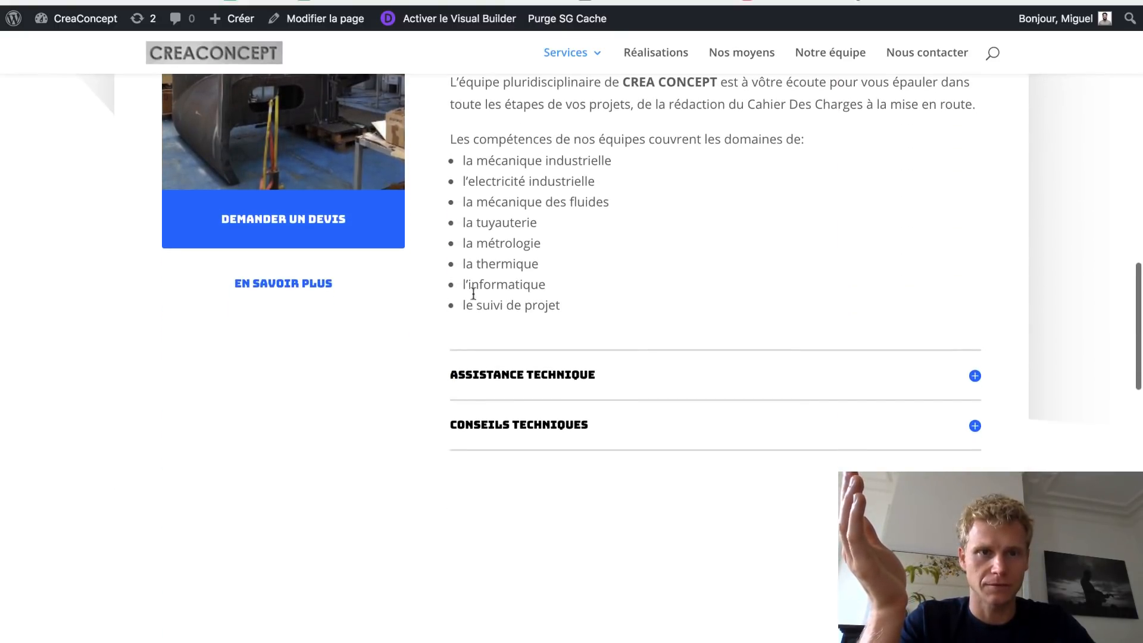
scroll(532, 188, up, 9)
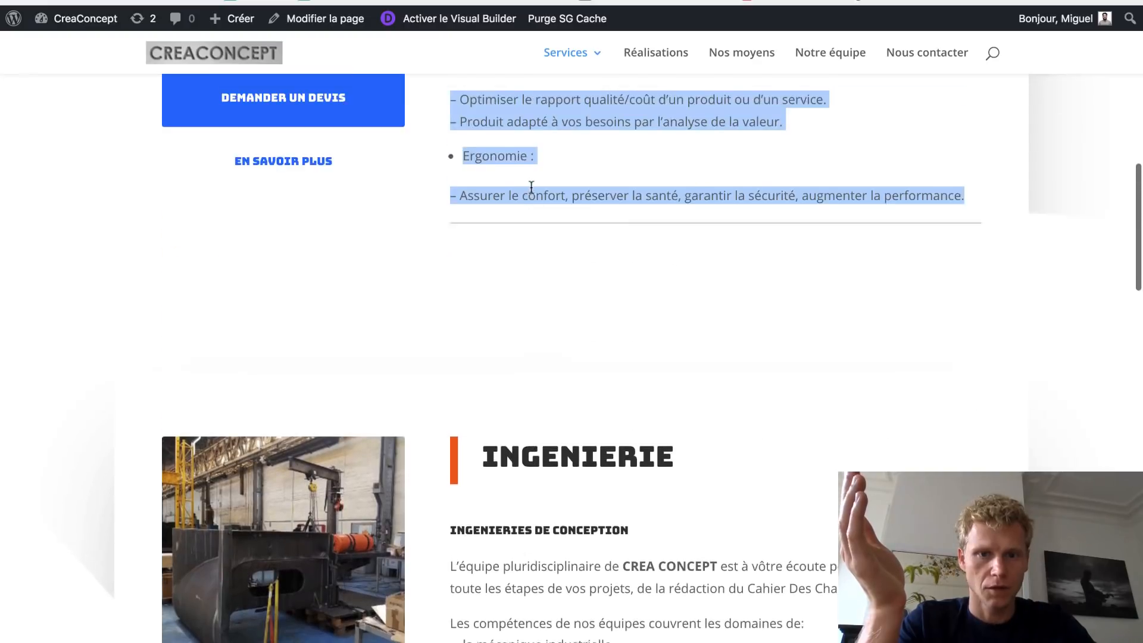
scroll(531, 188, up, 5)
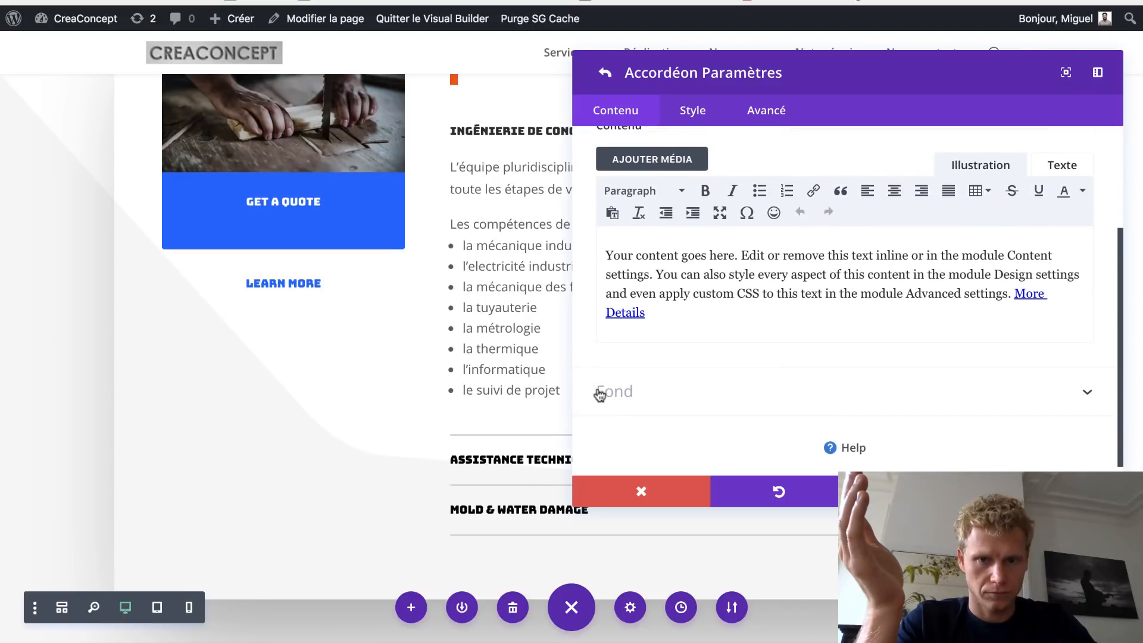
- Open the Mold & Water Damage accordion item's settings in the builder tab
scroll(478, 336, up, 2)
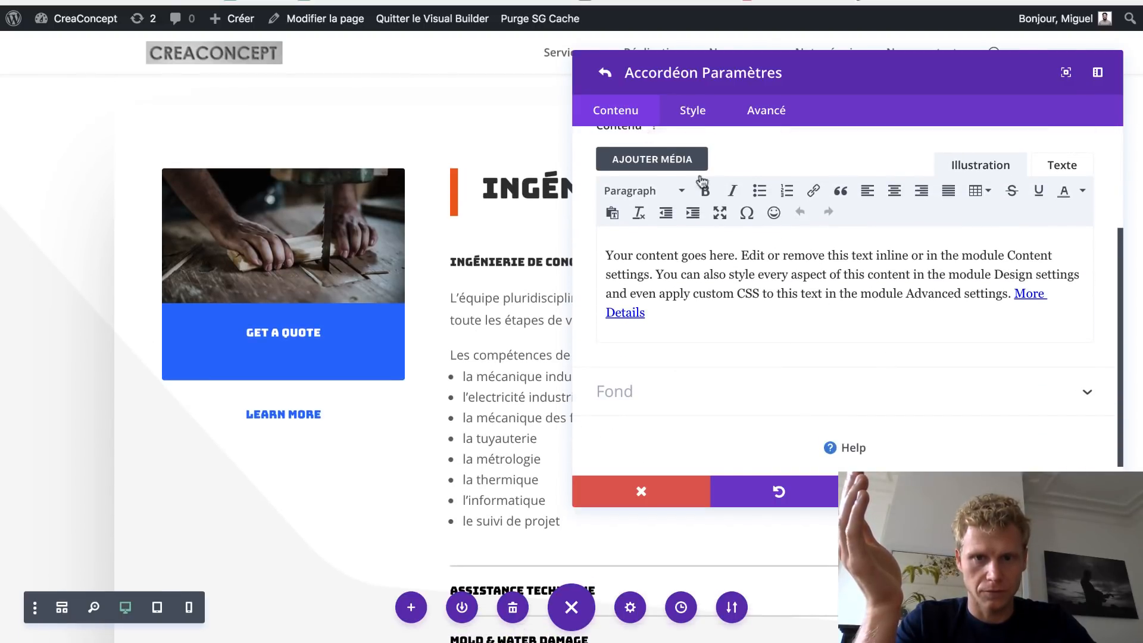
click(601, 81)
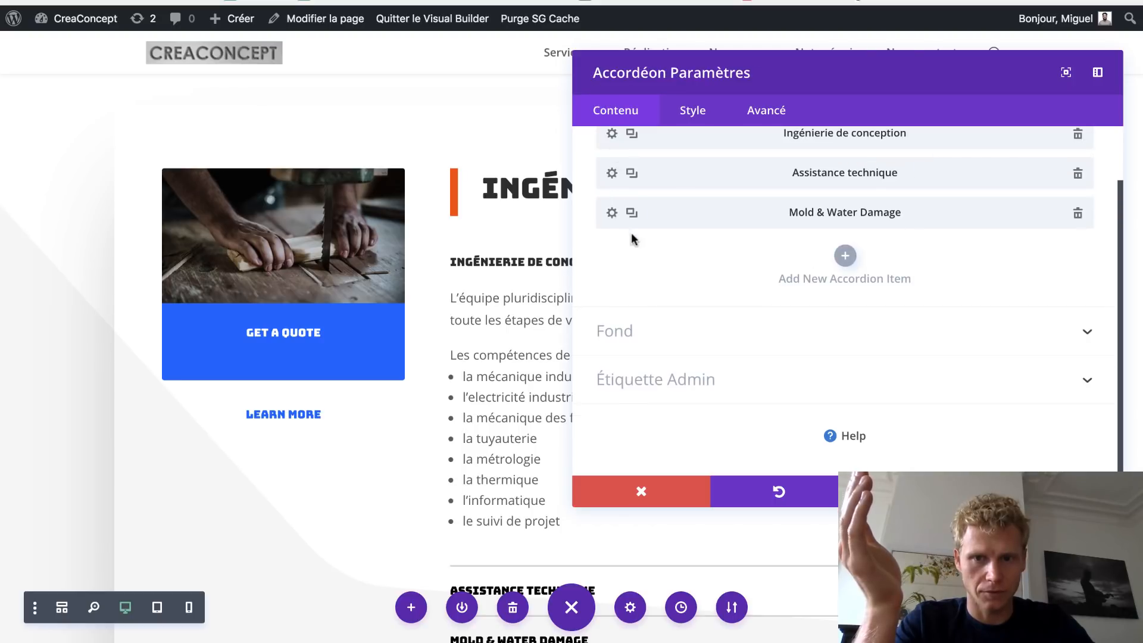
scroll(634, 245, up, 2)
scroll(525, 349, down, 3)
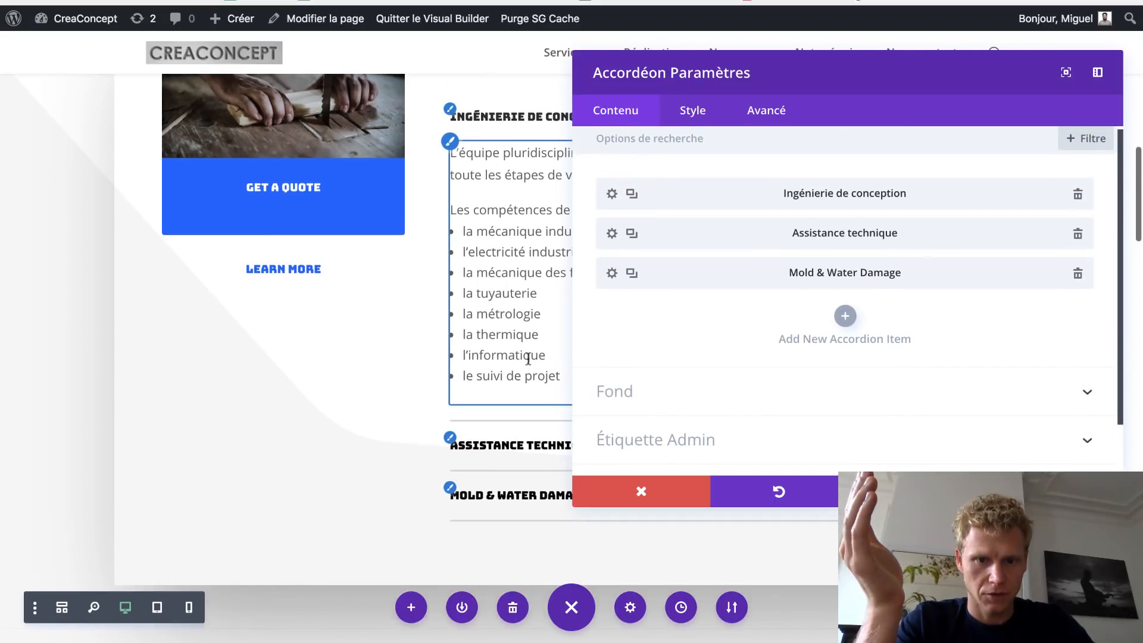
click(609, 275)
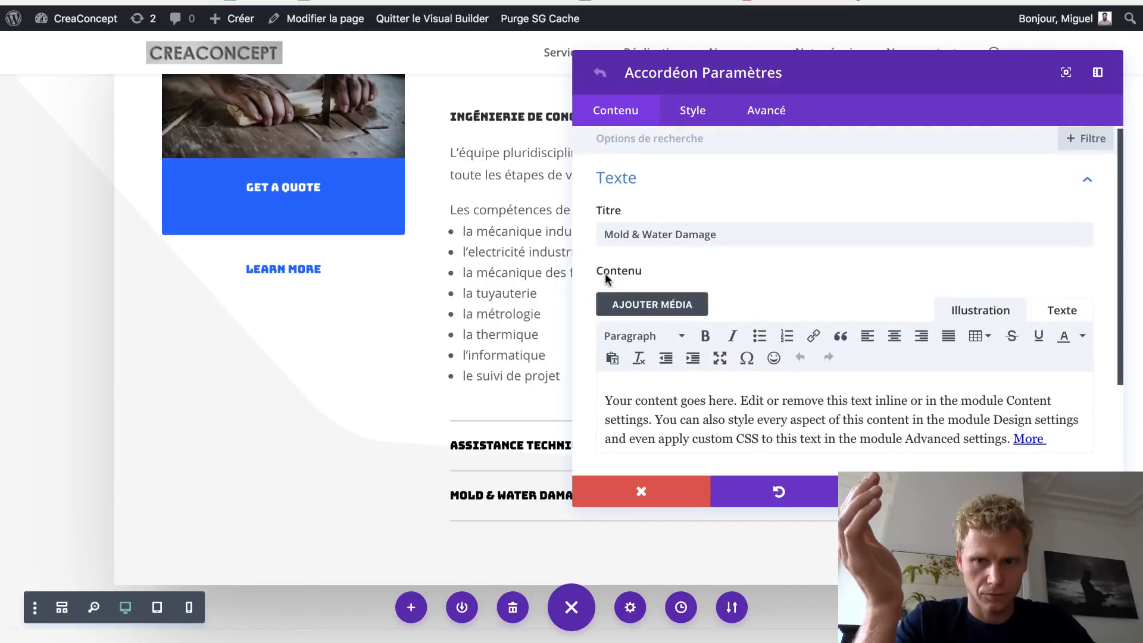
key(ctrl+Tab)
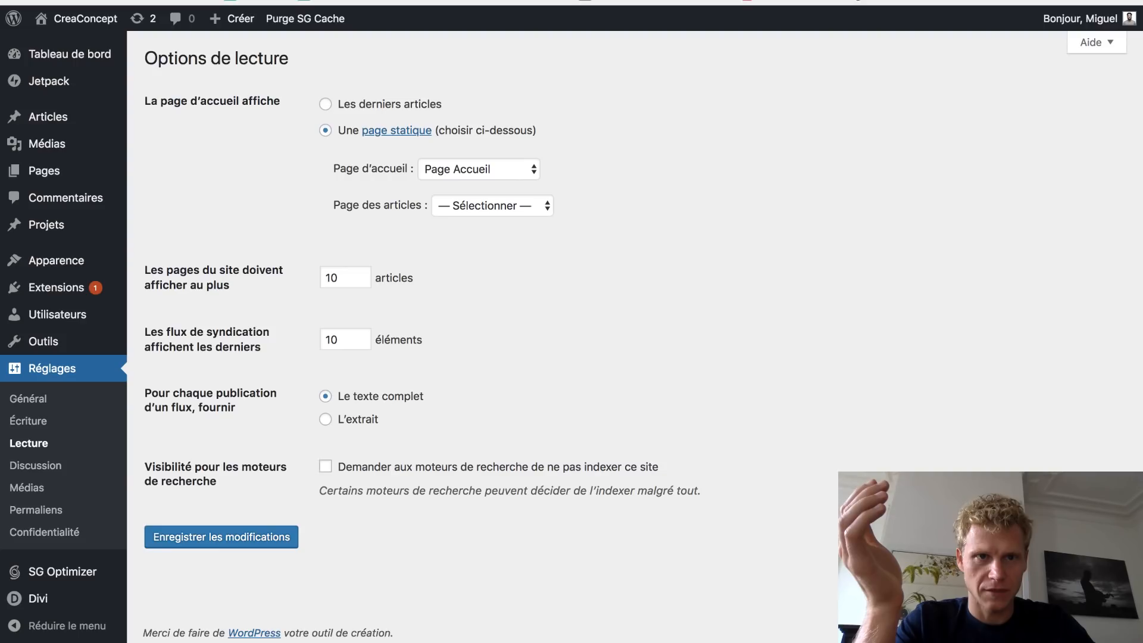
key(ctrl+Tab)
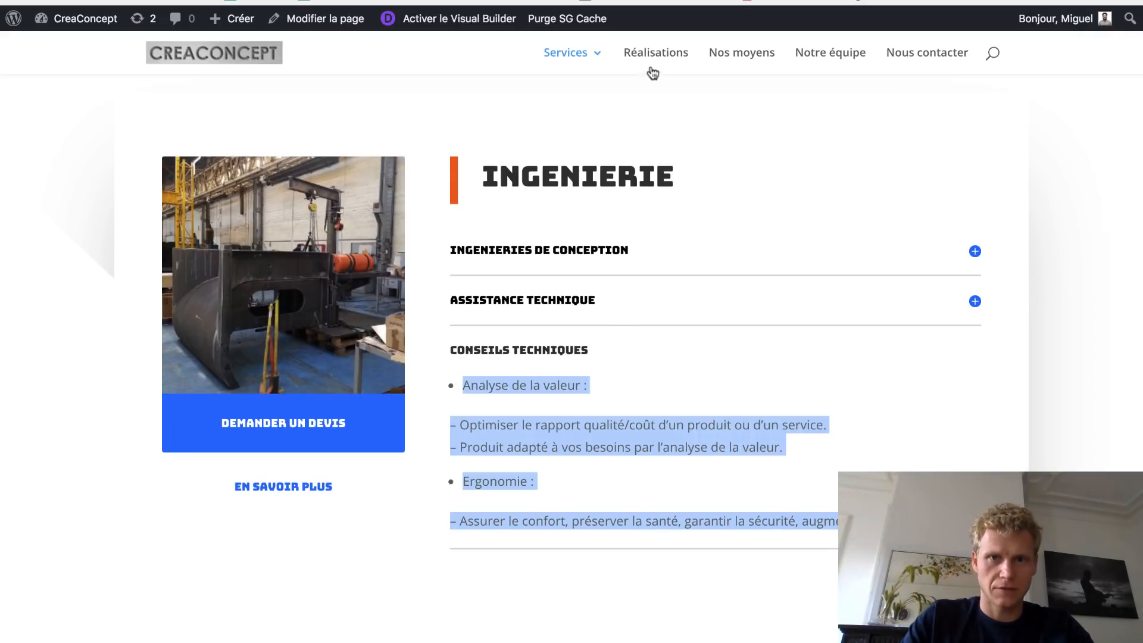
key(ctrl+Tab)
- Retitle the item 'Conseils techniques' and paste the Analyse de la valeur text as its content
click(738, 241)
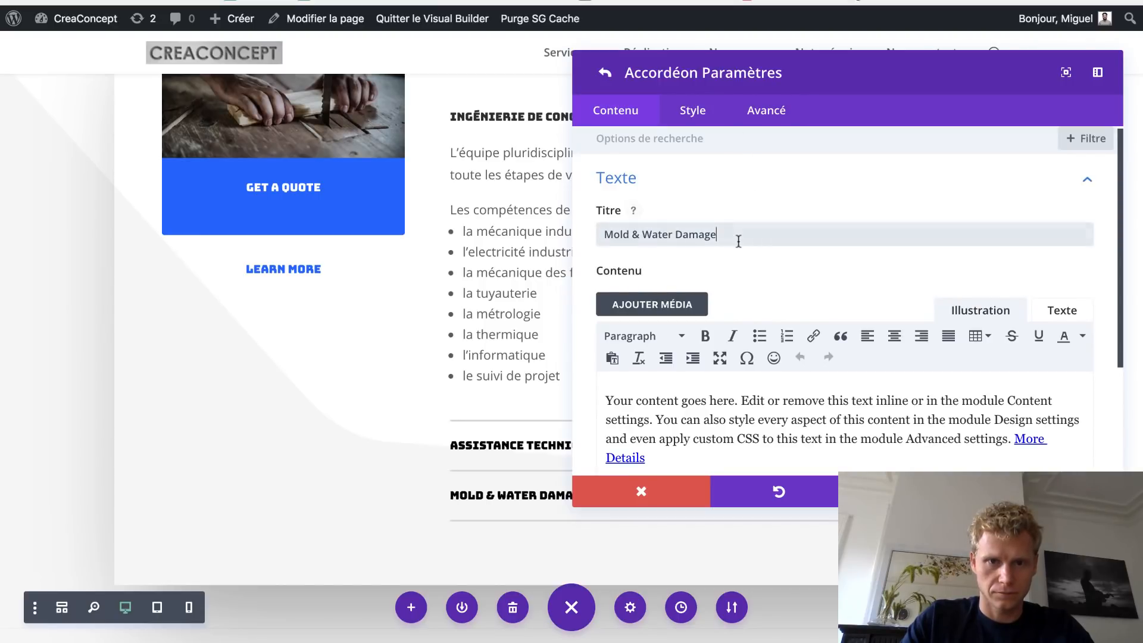
drag(660, 226, 602, 233)
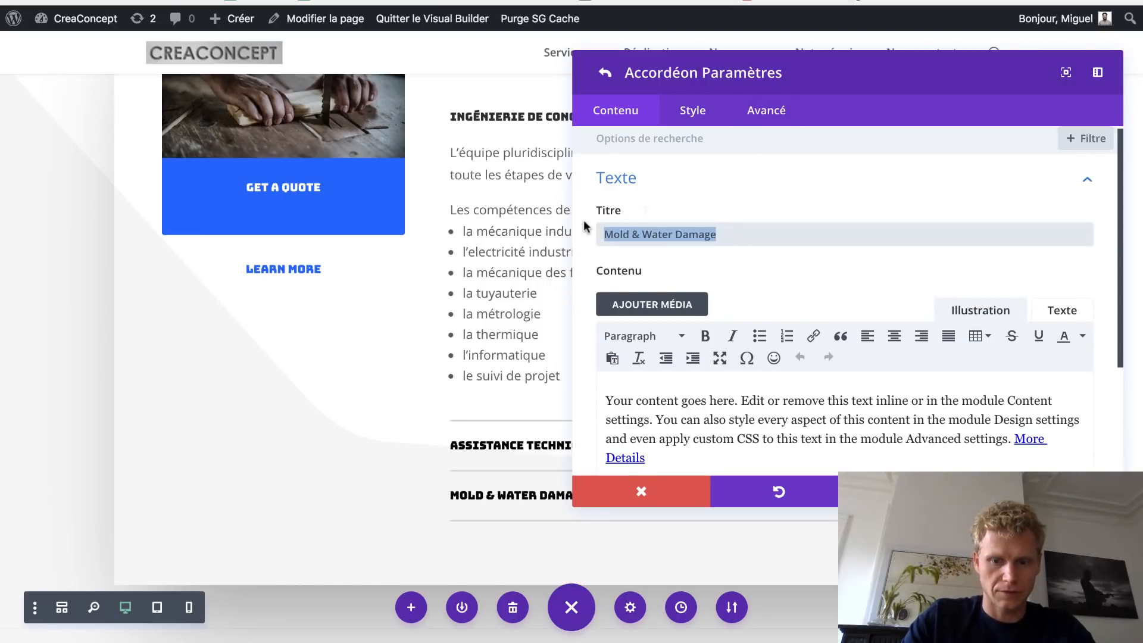
text(Con seils)
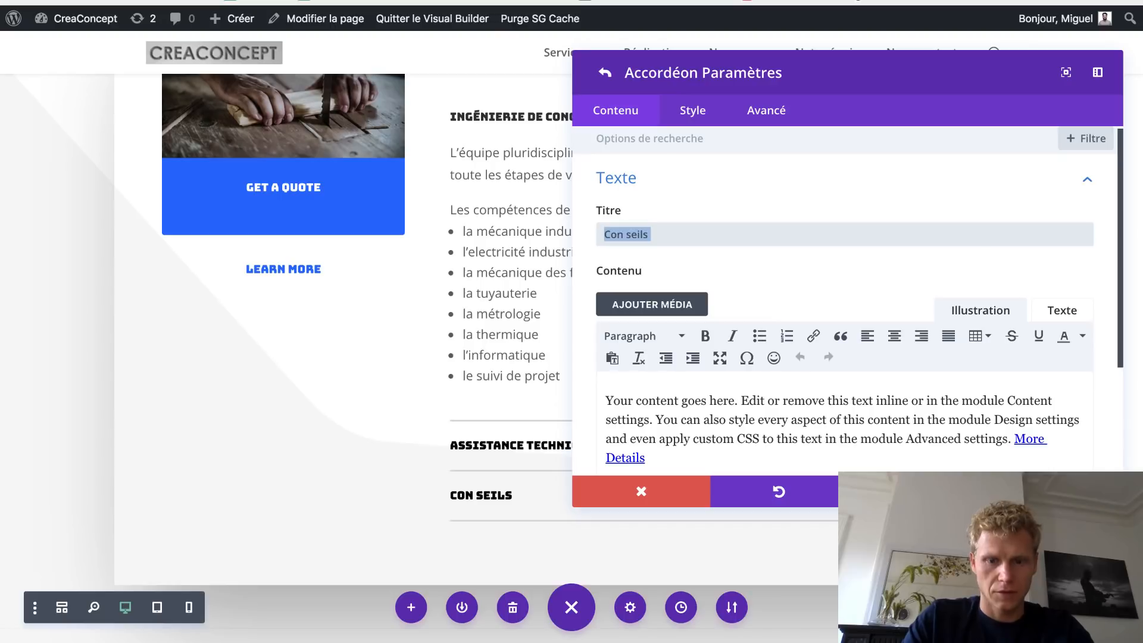
text(Conse)
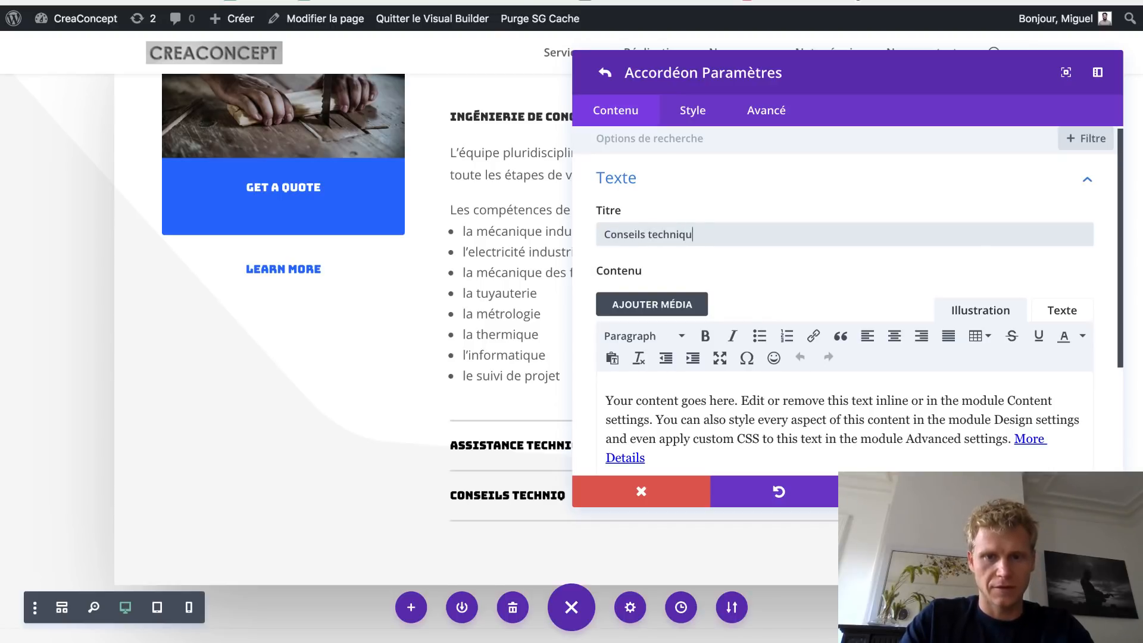
click(682, 400)
key(ctrl+a)
text(Analyse de la valeur : – Optimiser le rapport qualité/coût d’un produit ou d’un service. – Produit adapté à vos besoins par l’analyse de la valeur.)
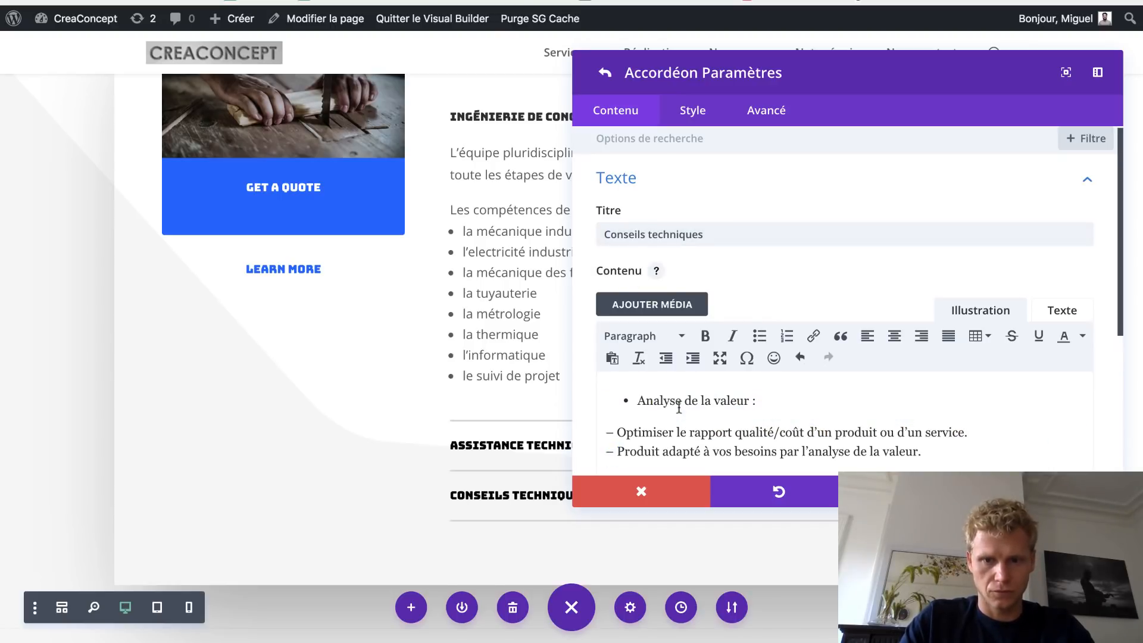
click(1053, 492)
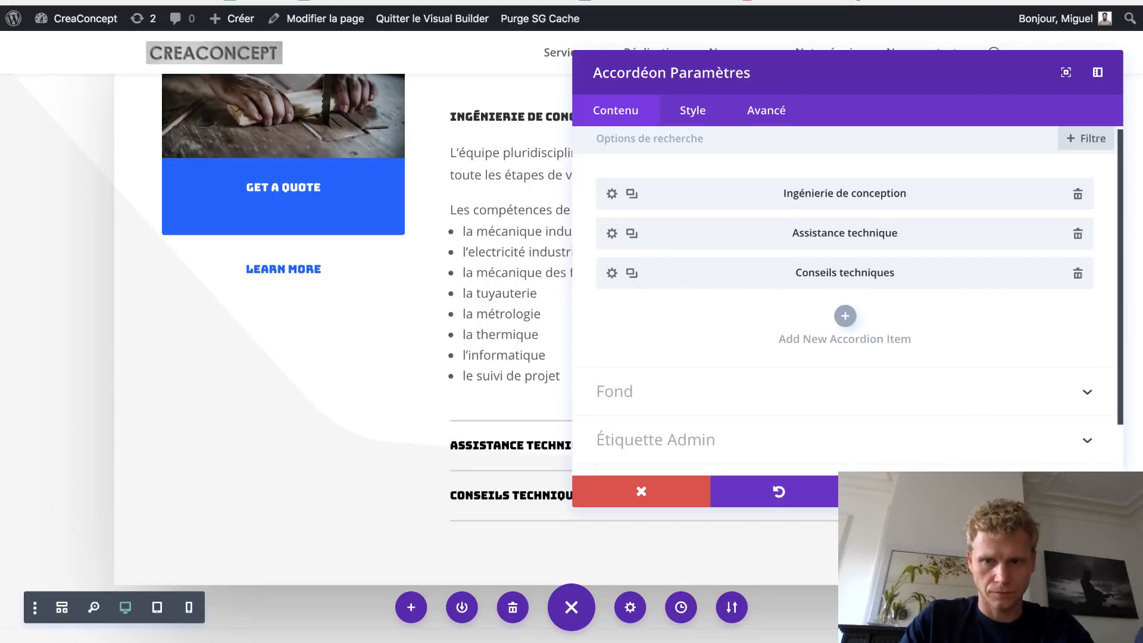
- Save and close the Accordéon settings, then scroll through the page's sections
click(1054, 491)
scroll(595, 221, up, 5)
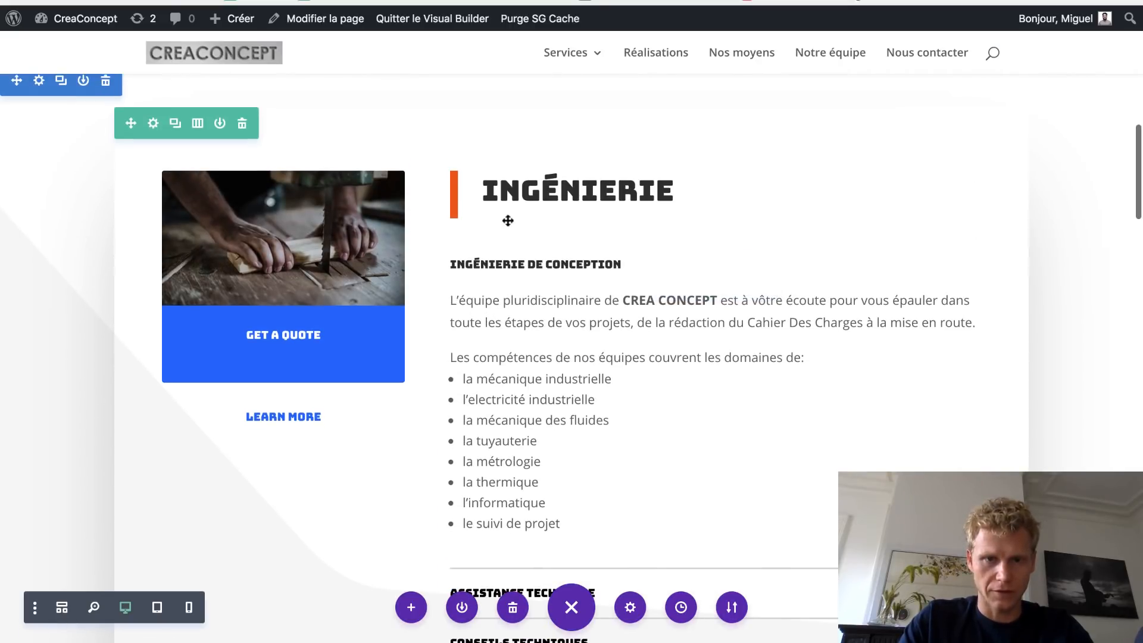
scroll(509, 250, down, 3)
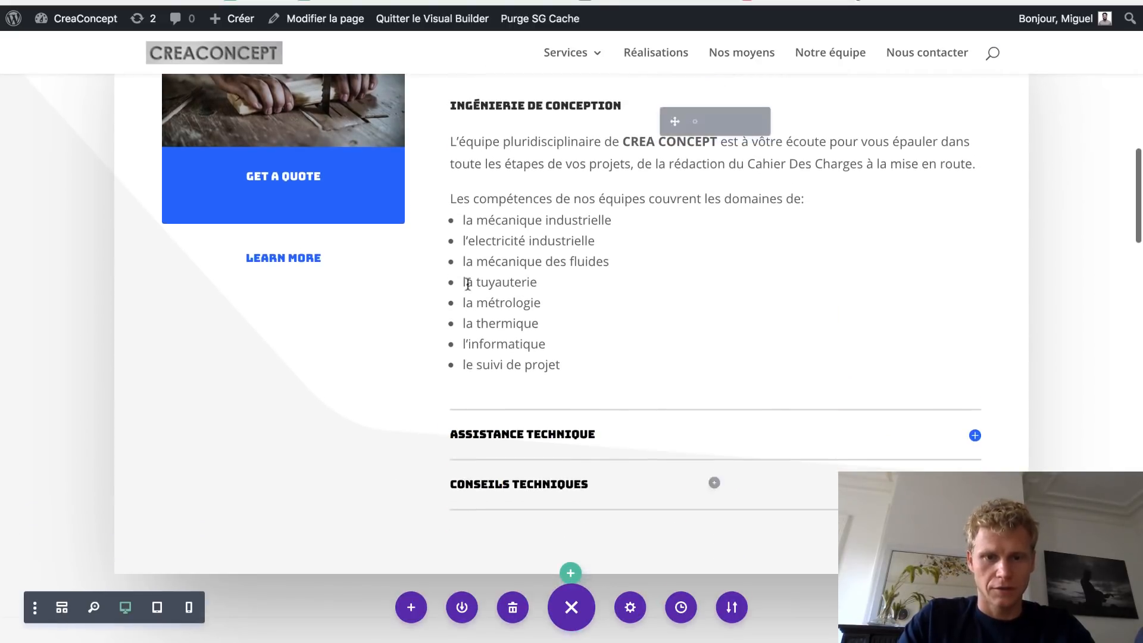
scroll(500, 383, down, 8)
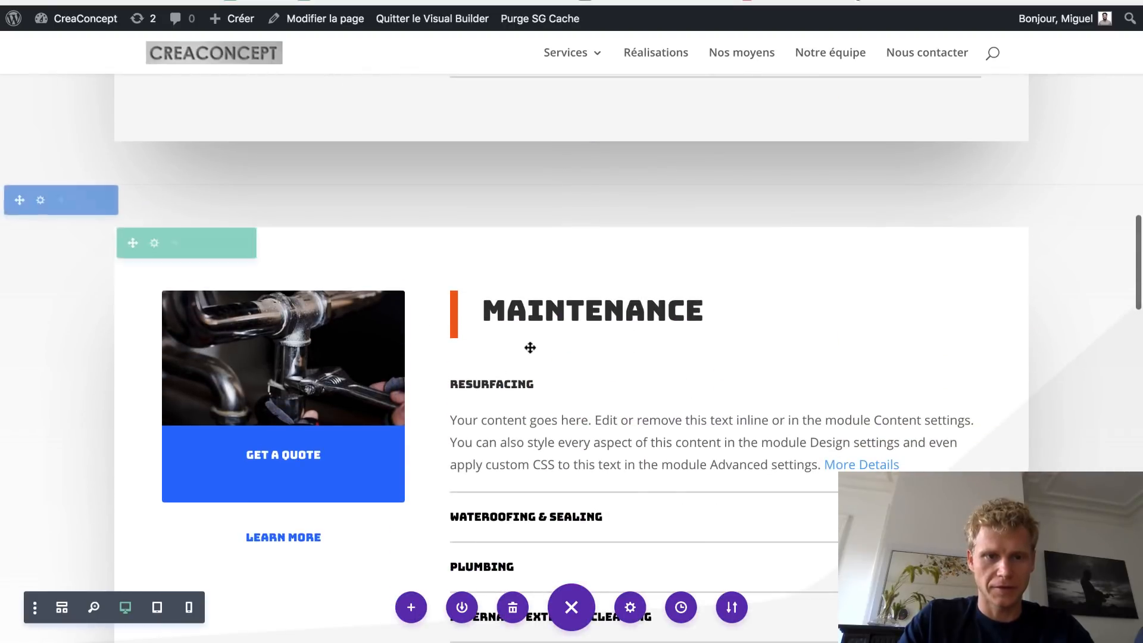
scroll(532, 341, down, 4)
scroll(532, 341, up, 12)
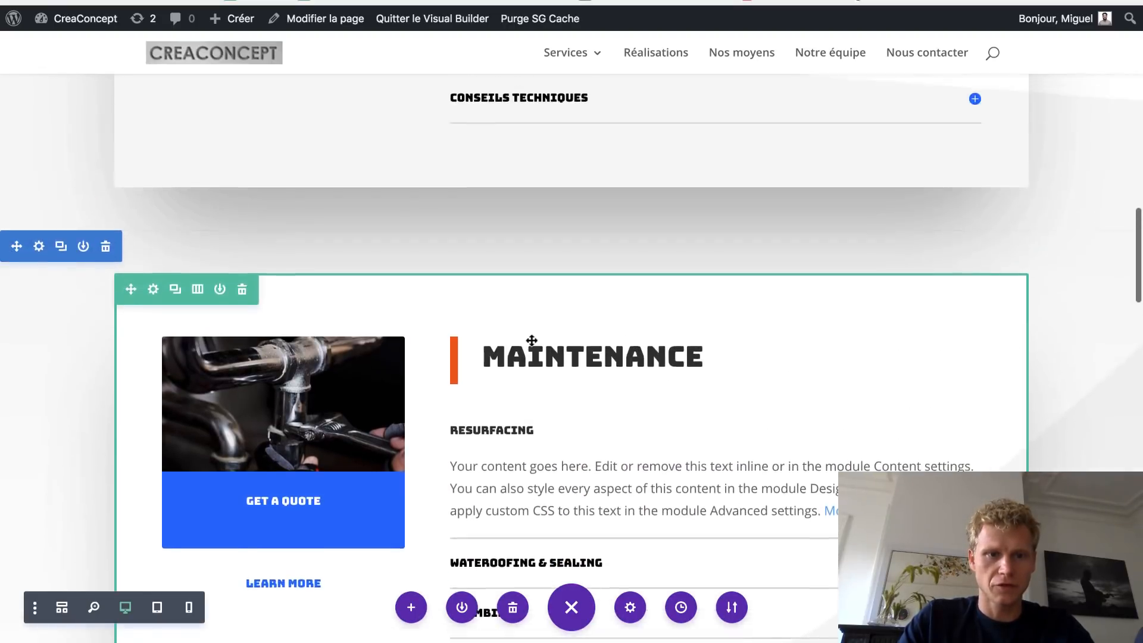
scroll(532, 340, up, 1)
scroll(548, 441, down, 9)
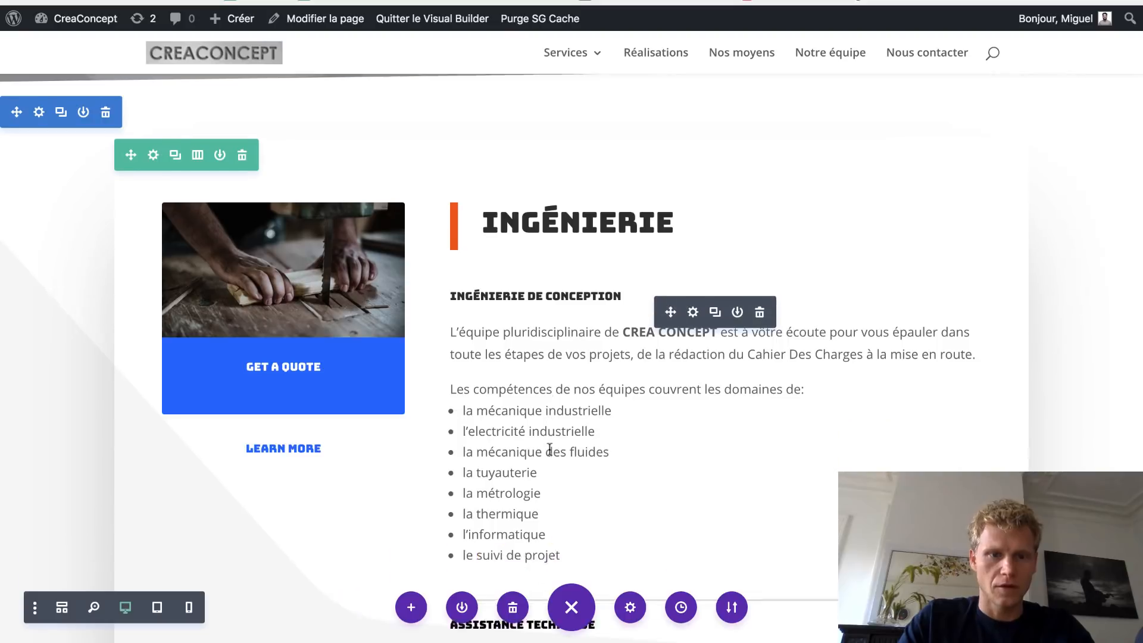
scroll(548, 451, down, 4)
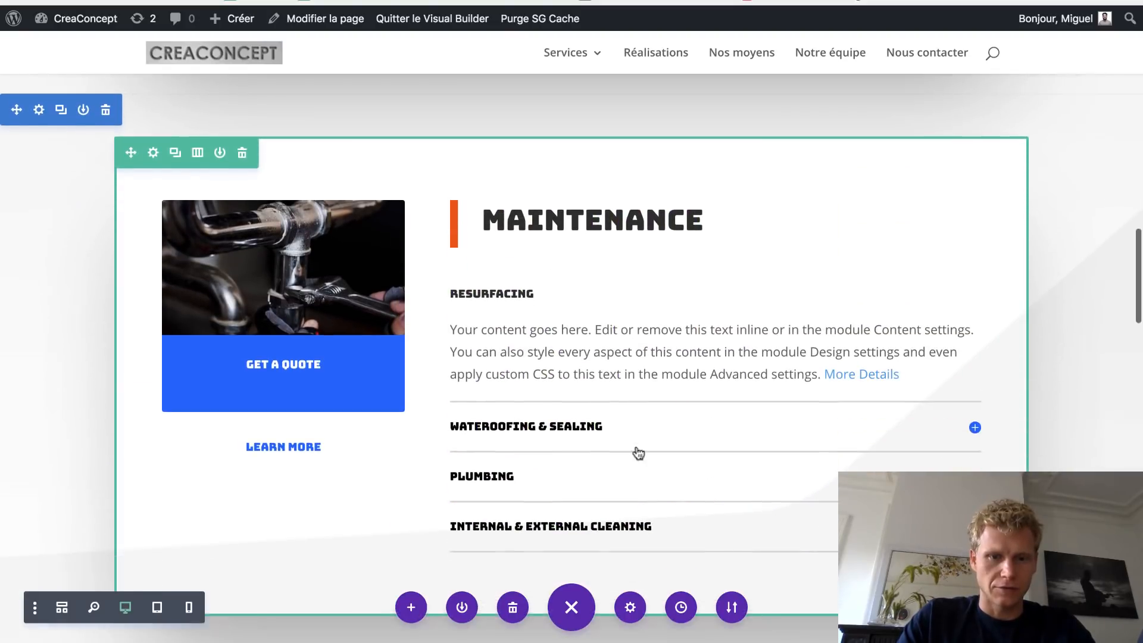
scroll(535, 357, down, 10)
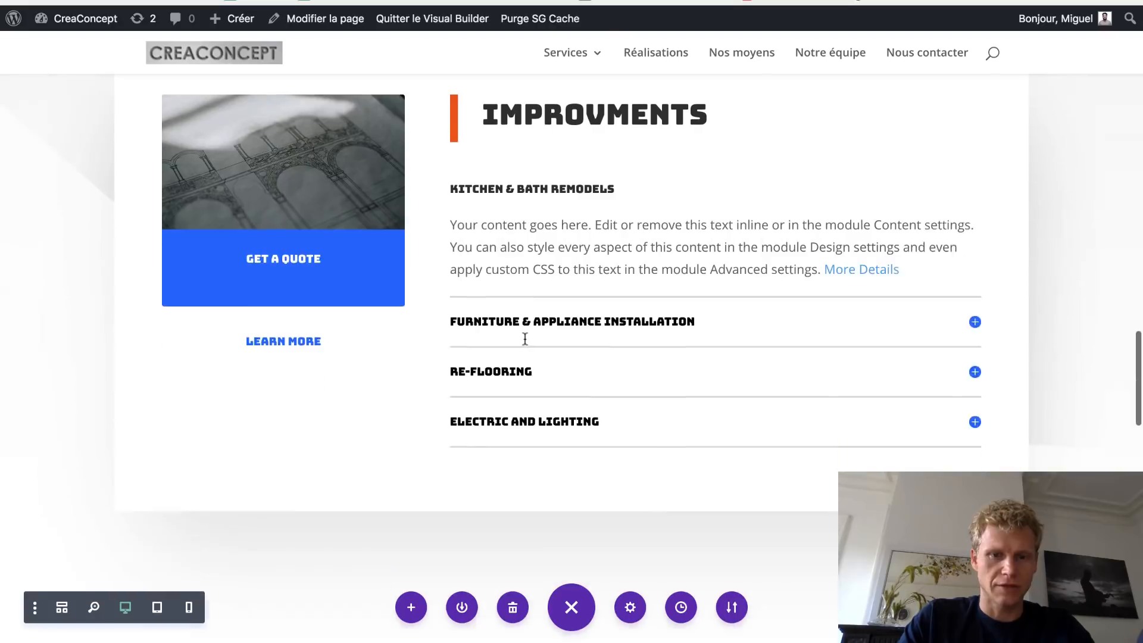
scroll(525, 339, up, 1)
scroll(525, 338, up, 3)
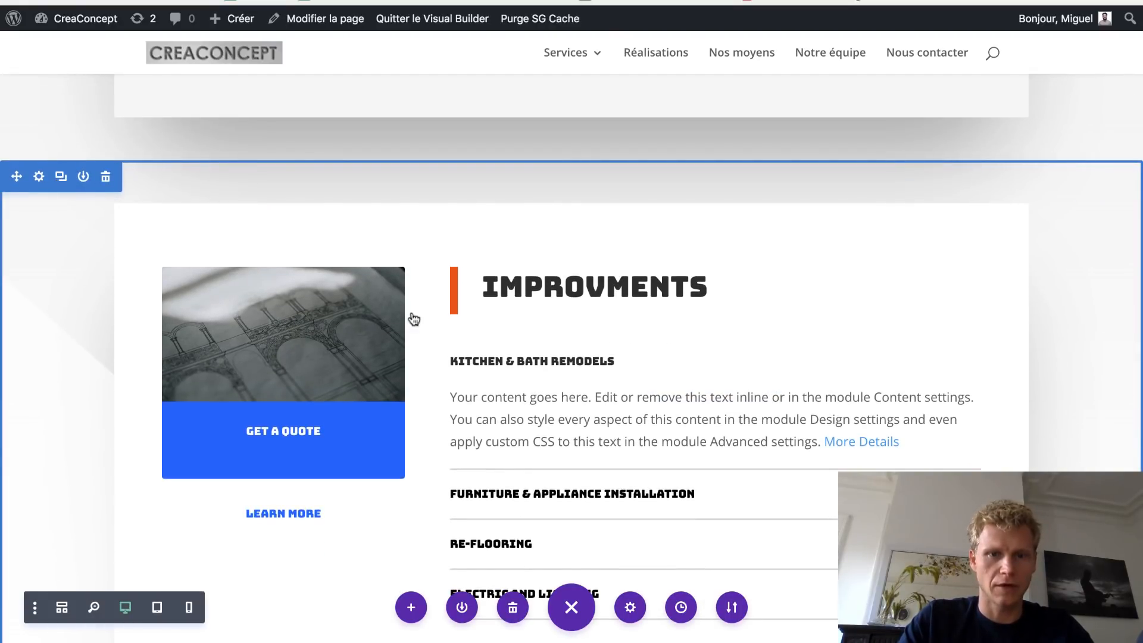
scroll(414, 320, down, 11)
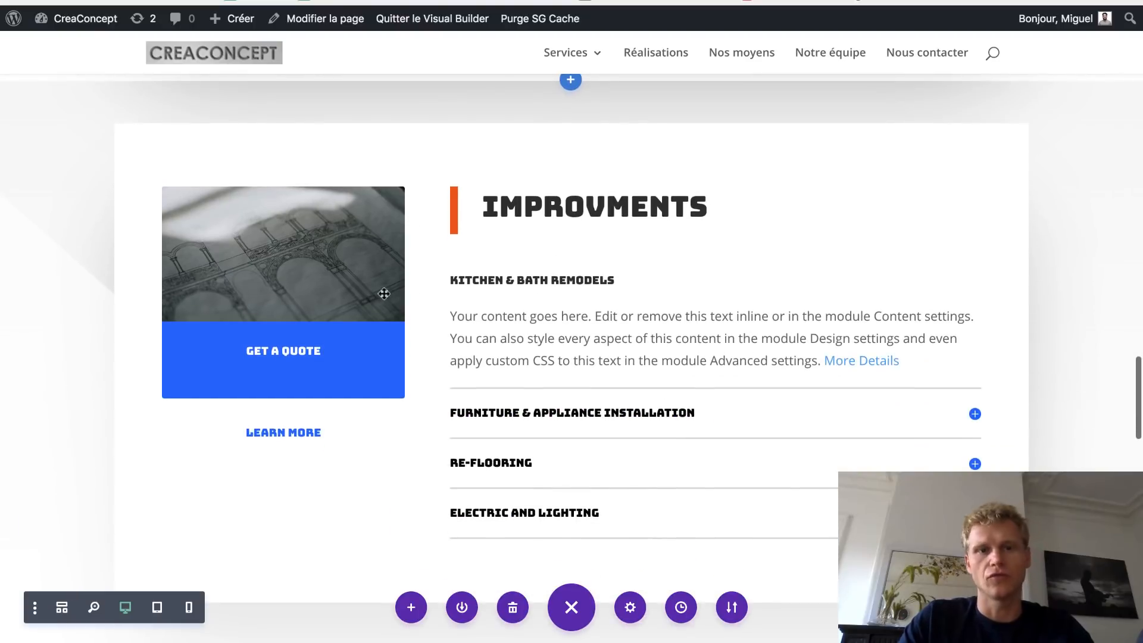
- Swap the Get a Quote module's image for table.jpg from the Media Library and save
click(263, 240)
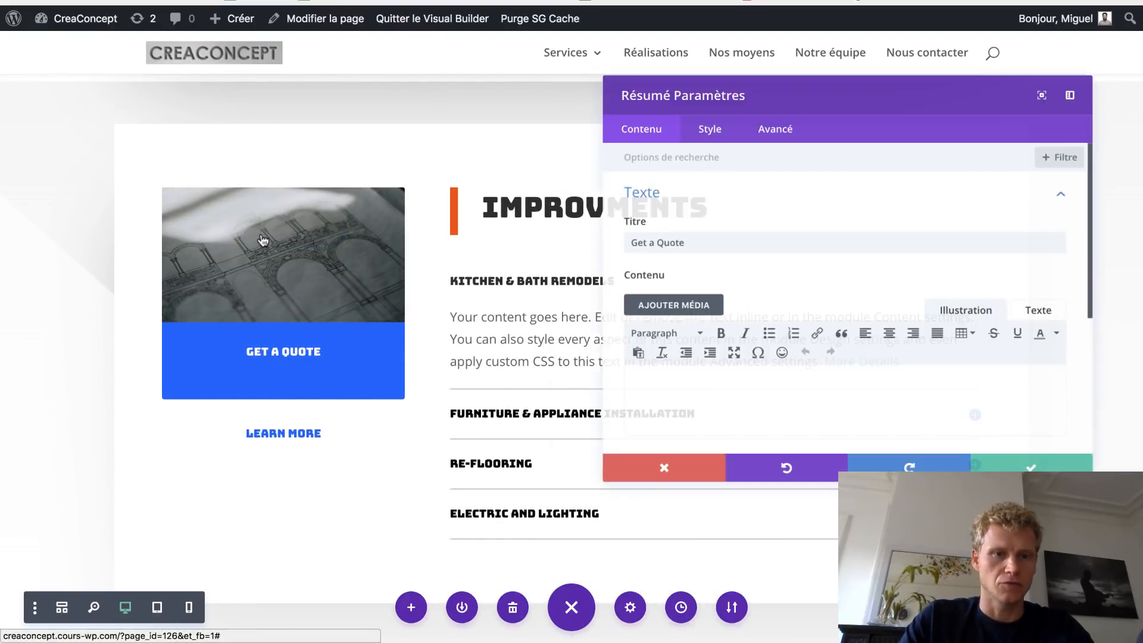
click(739, 182)
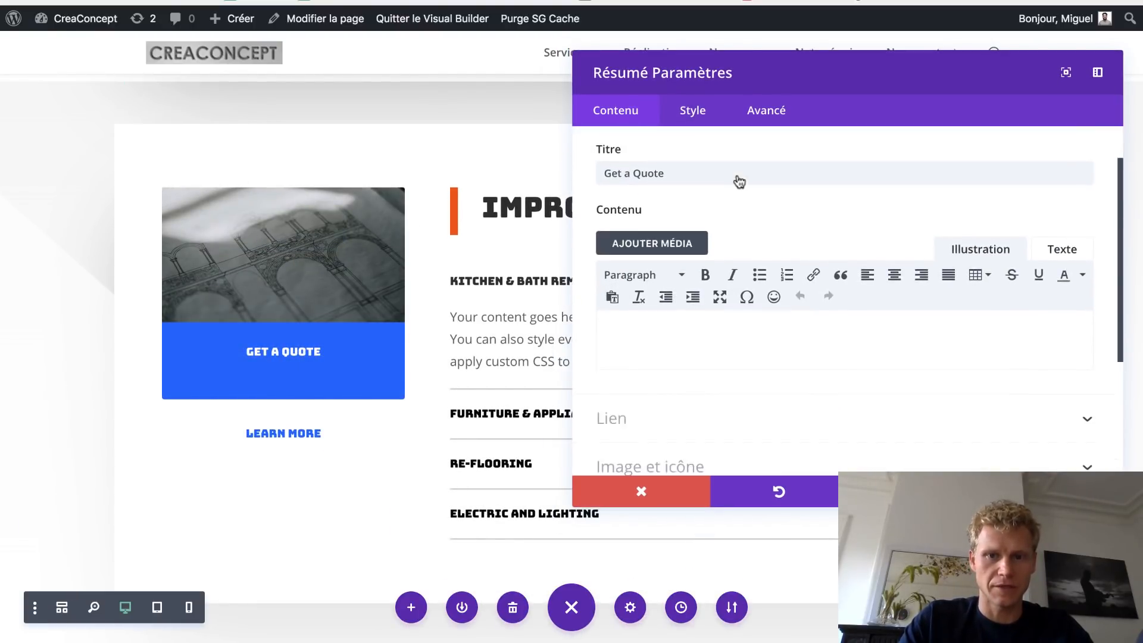
click(649, 277)
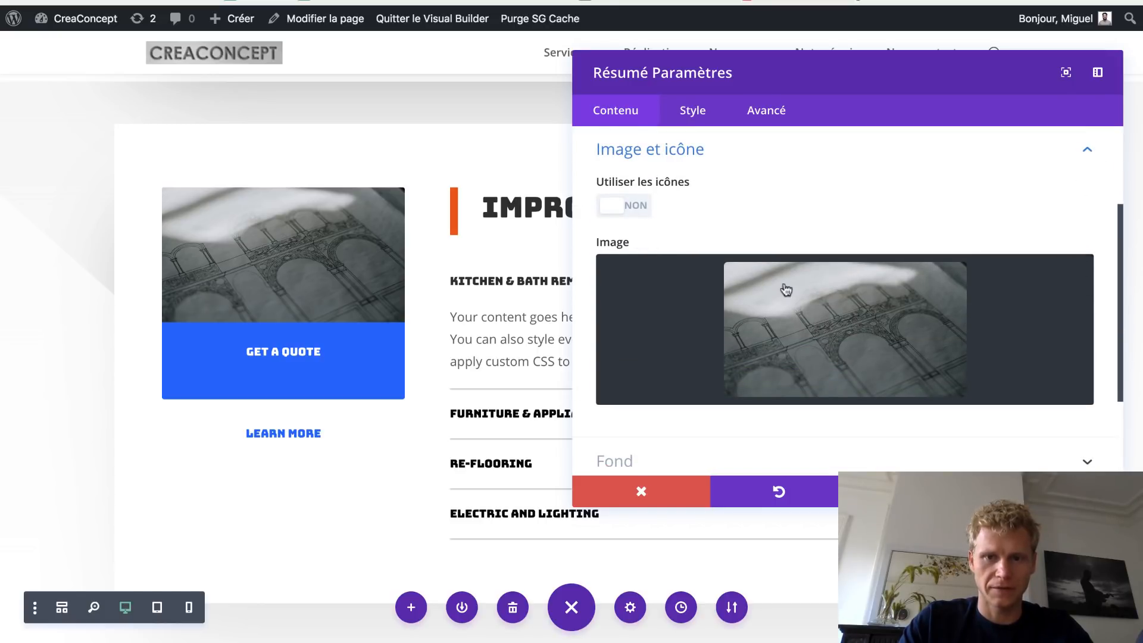
click(1043, 280)
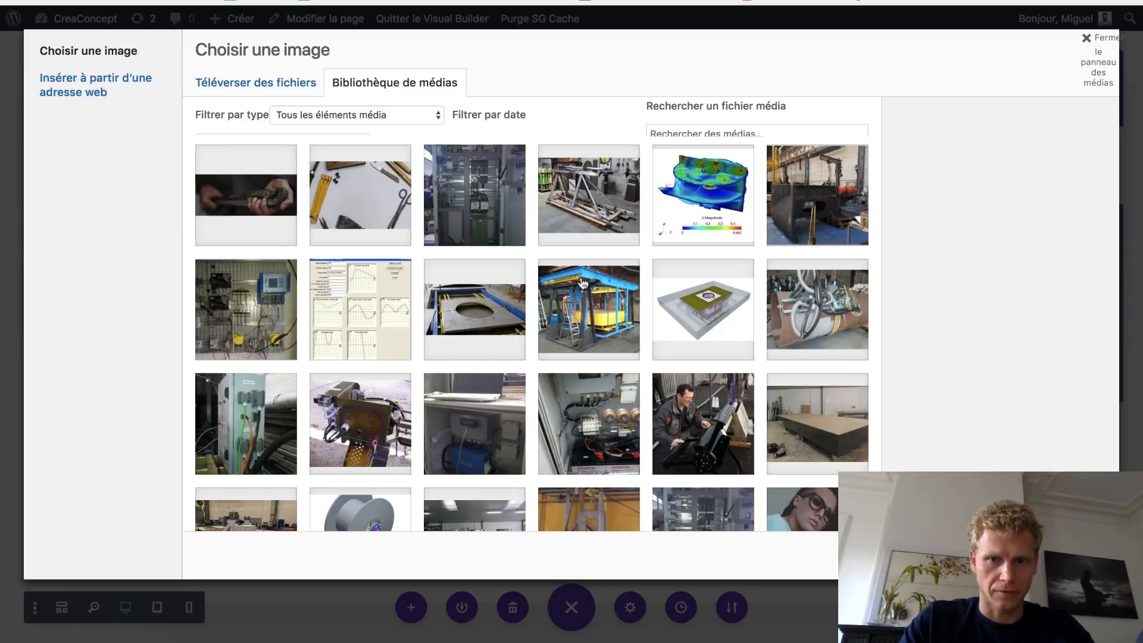
click(583, 283)
click(1065, 558)
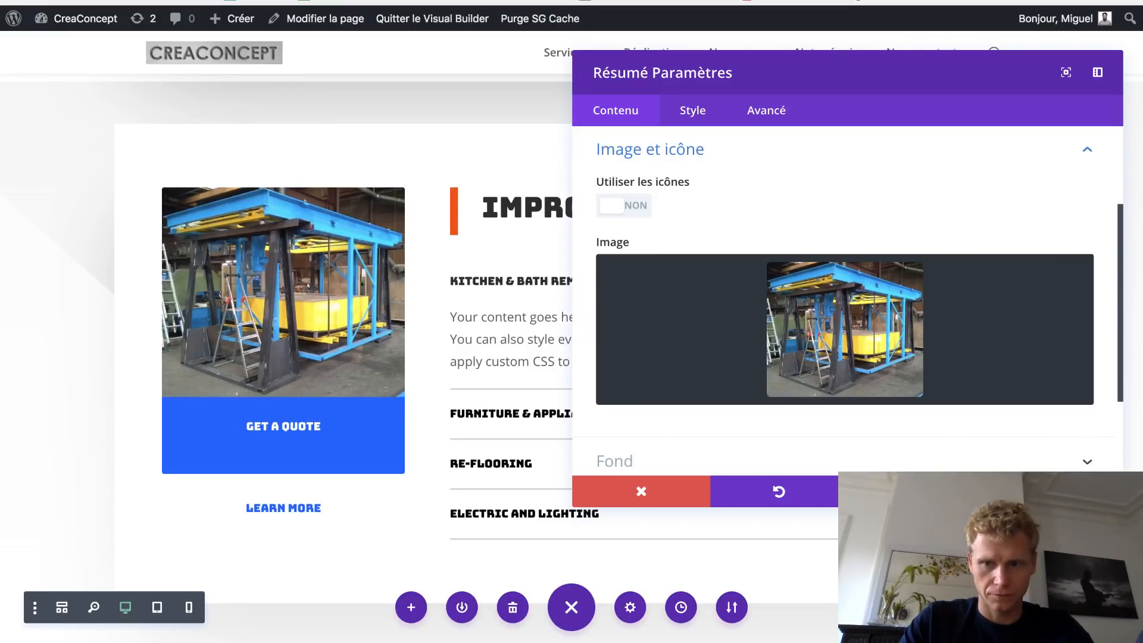
click(1054, 492)
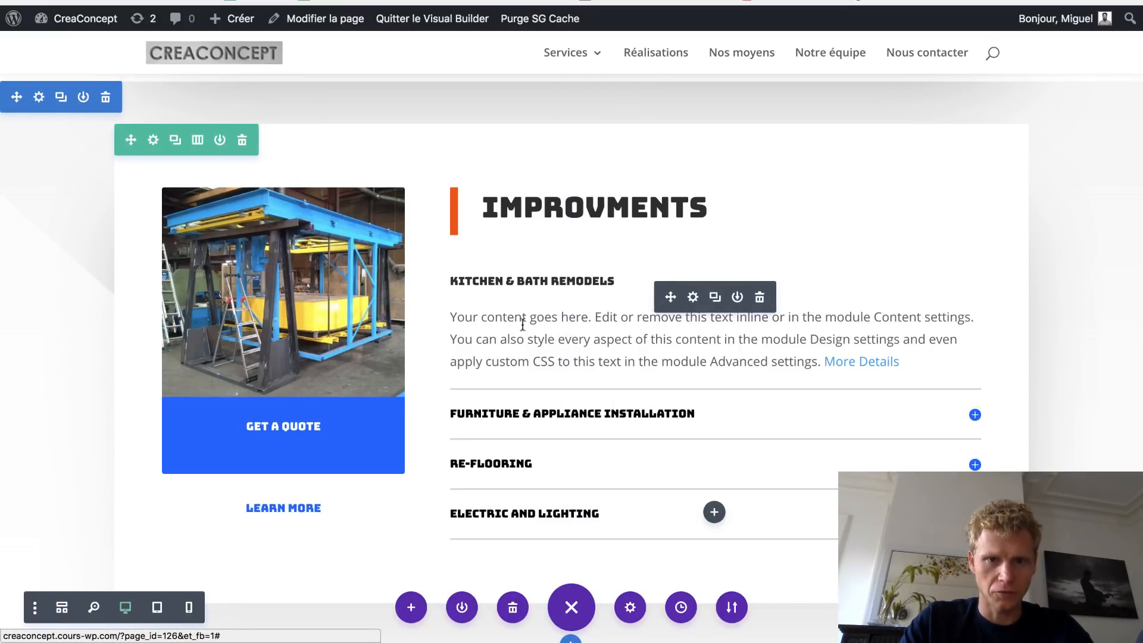
- Retype the second section's MAINTENANCE heading inline as 'AUTOMATISME'
scroll(519, 279, up, 1)
scroll(520, 279, up, 7)
scroll(518, 274, down, 9)
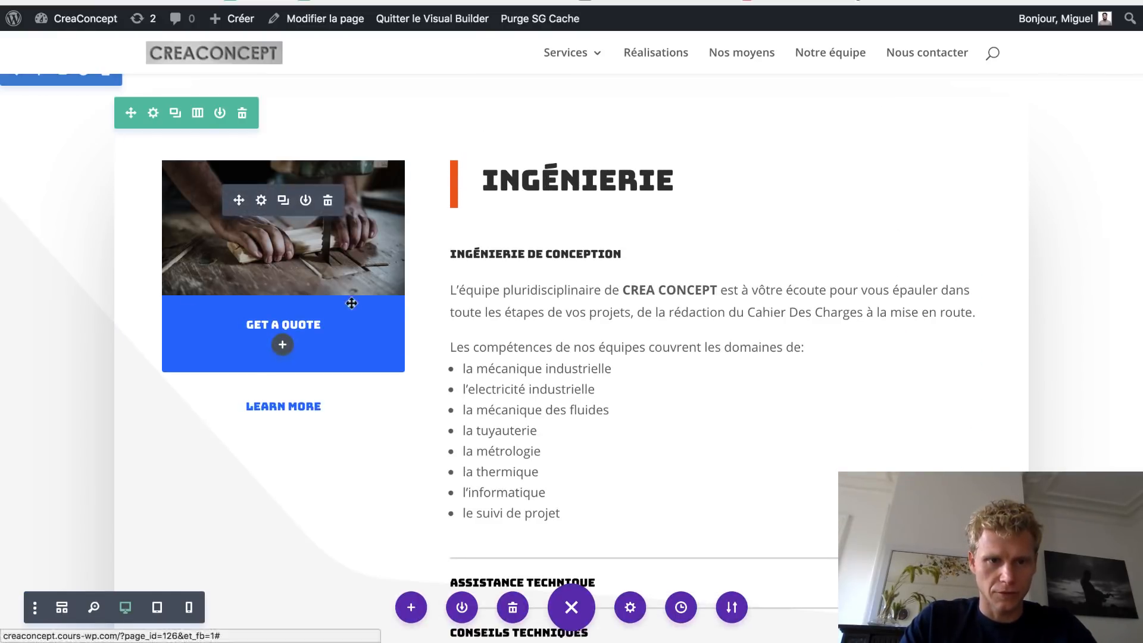
scroll(444, 391, down, 8)
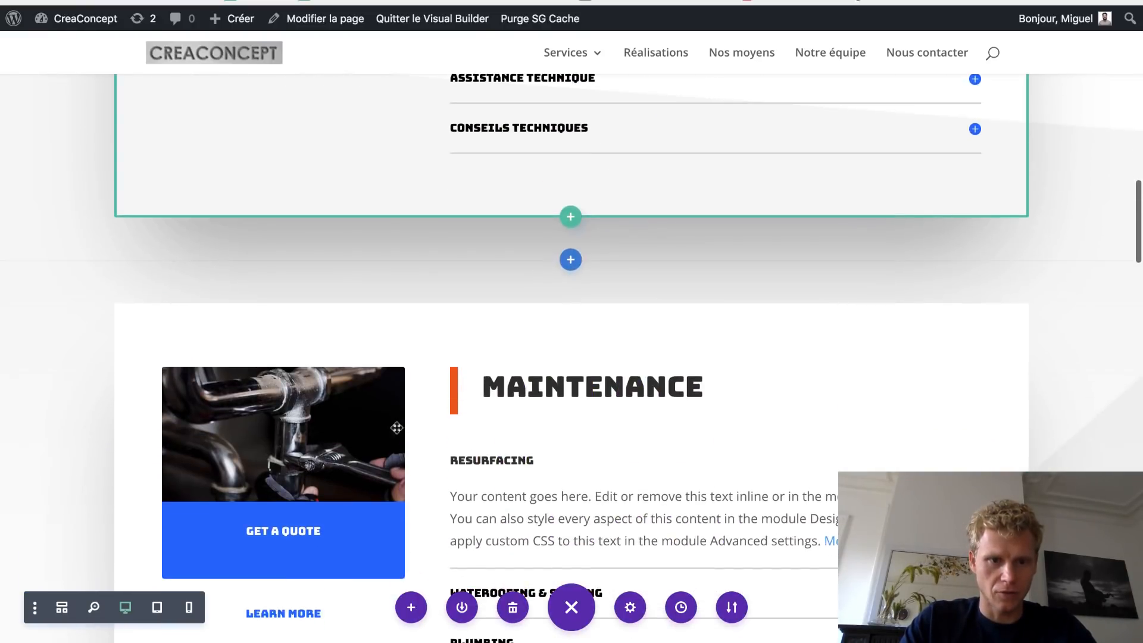
scroll(330, 443, down, 2)
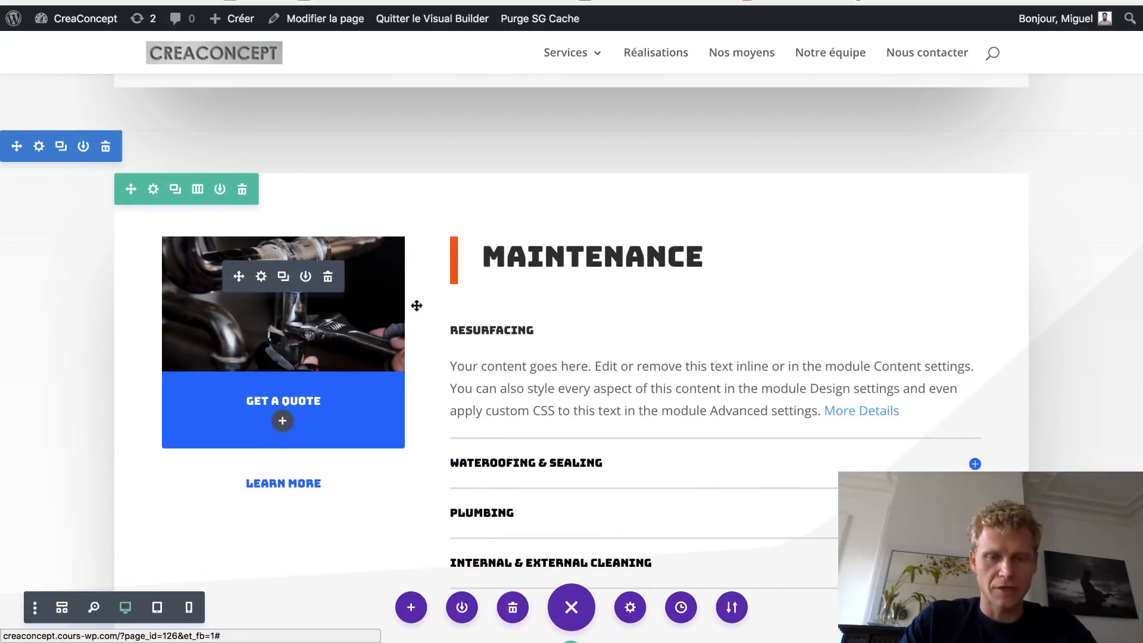
scroll(576, 377, down, 5)
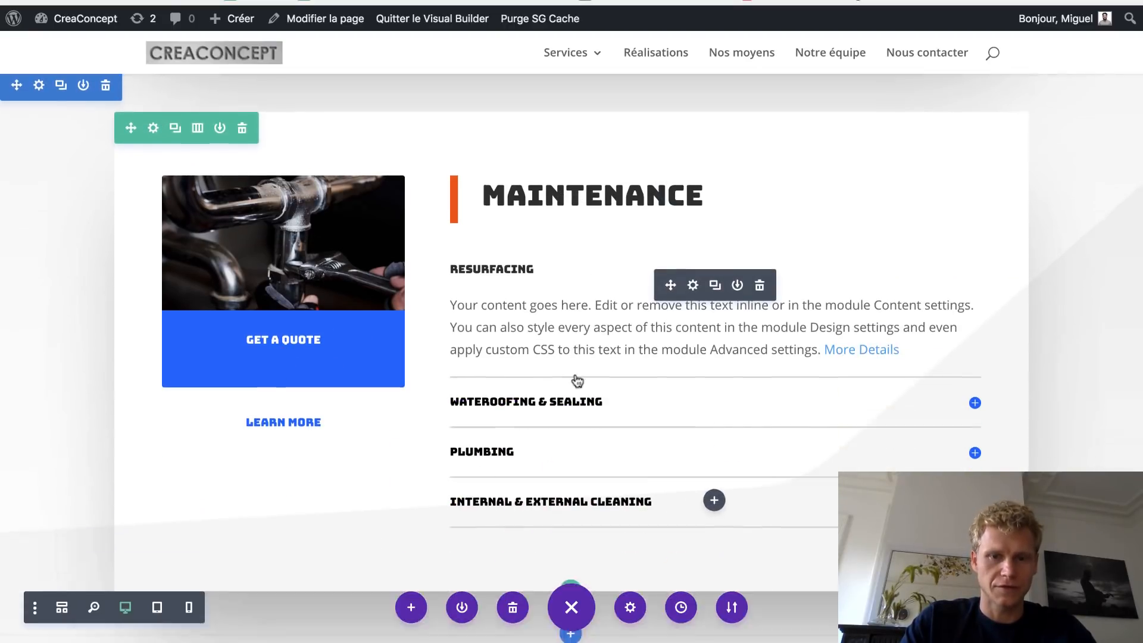
scroll(576, 377, up, 5)
double_click(547, 221)
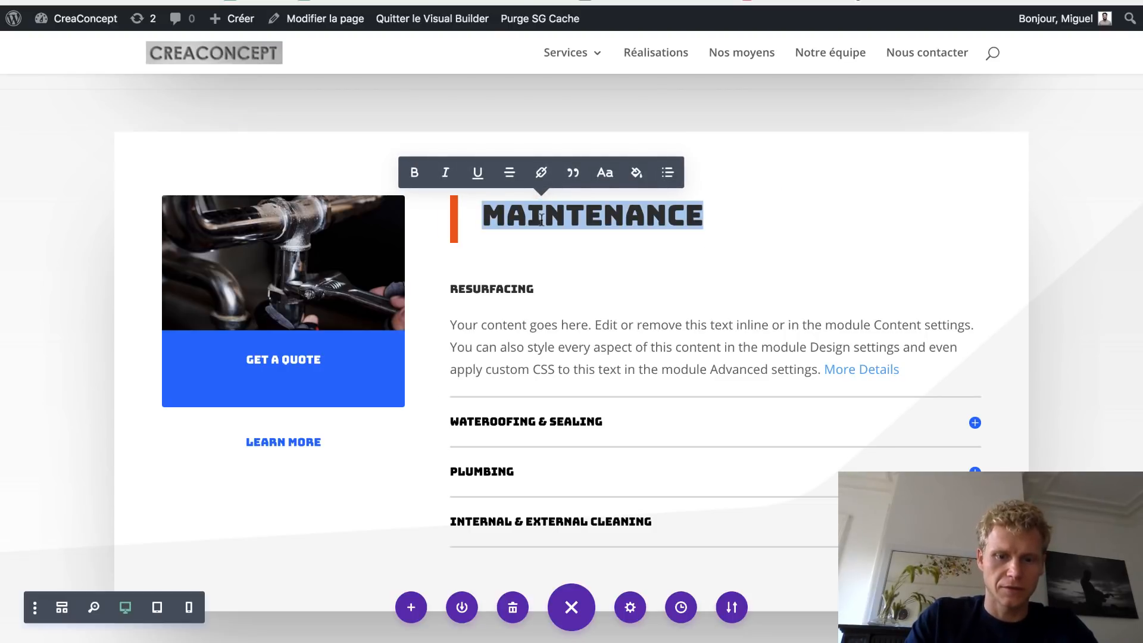
text(AUTOMATISME)
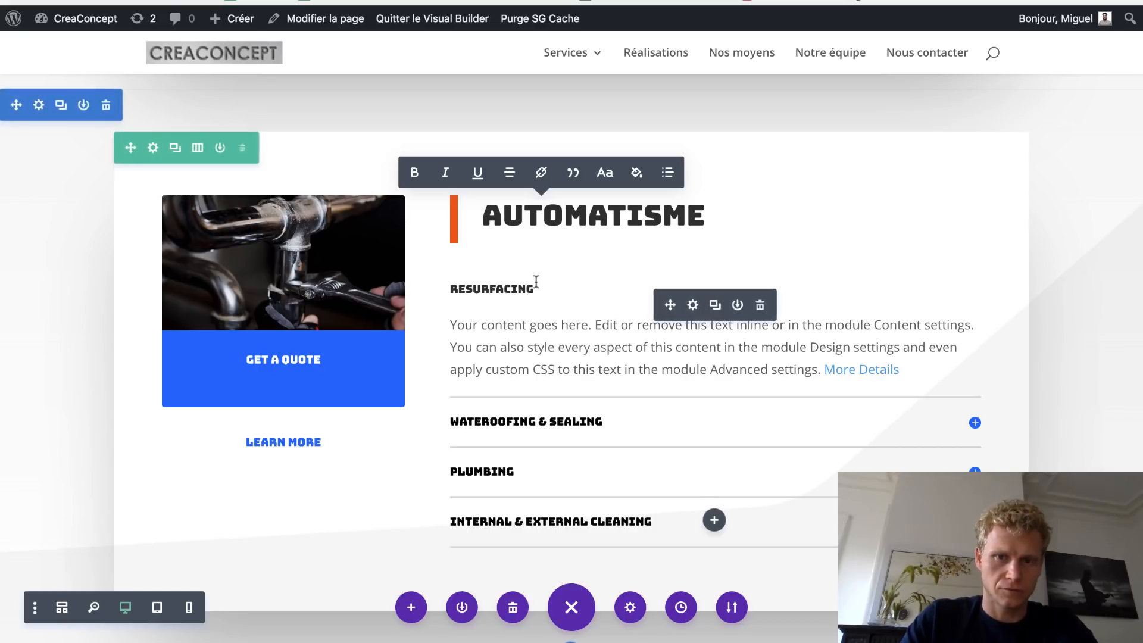
scroll(538, 288, down, 8)
scroll(662, 129, up, 8)
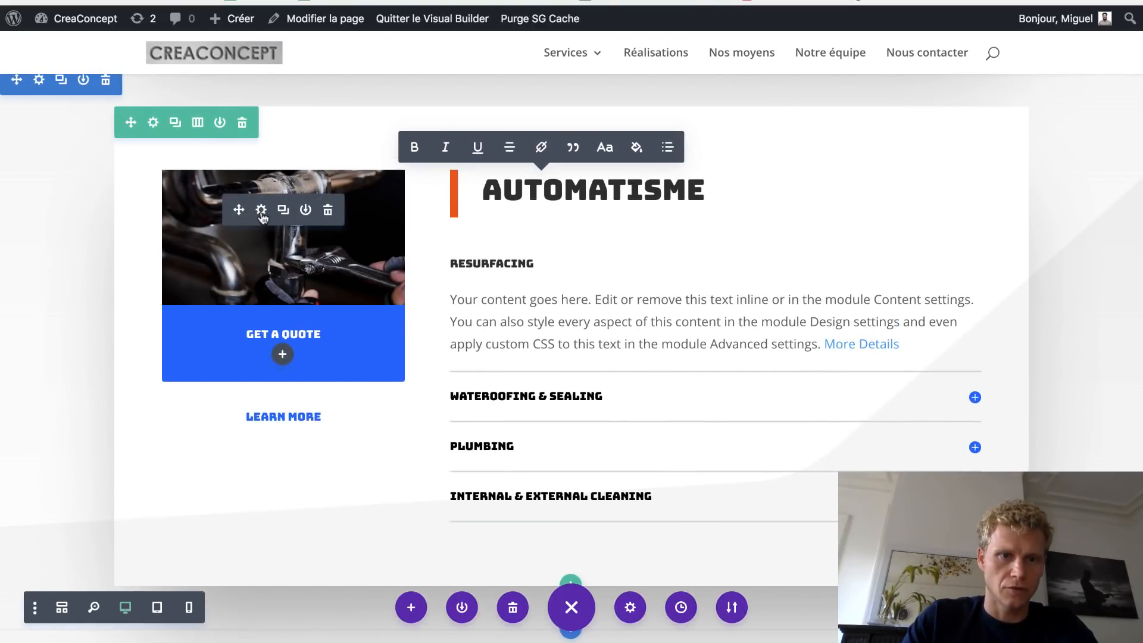
- Rename the Get a Quote blurb's title to 'Demander un devis'
click(262, 211)
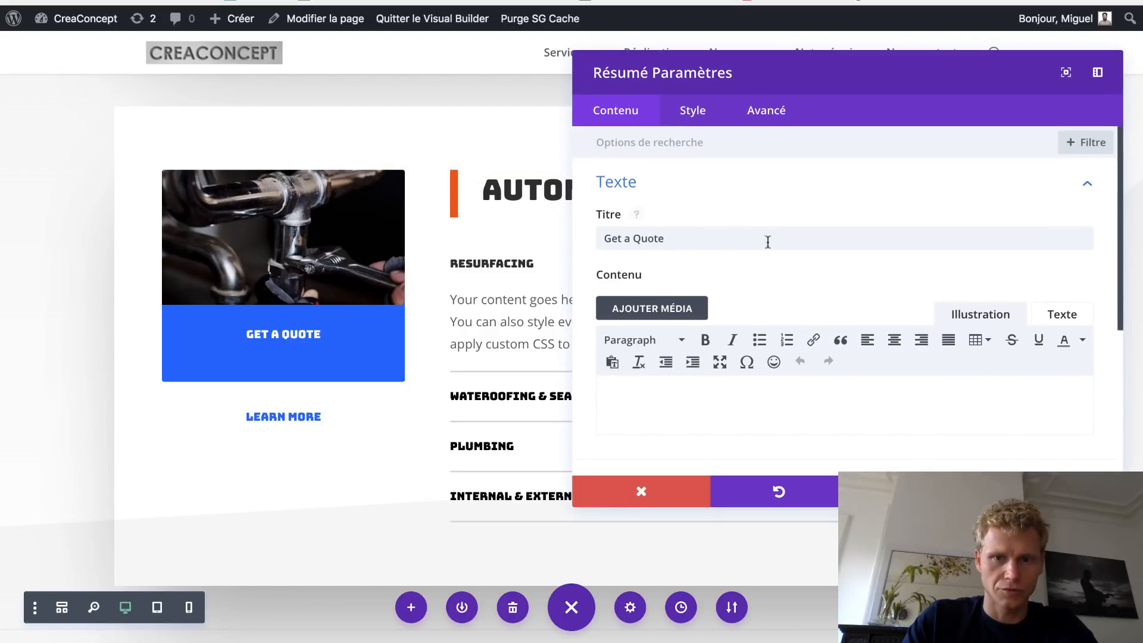
drag(781, 239, 486, 232)
text(Demande)
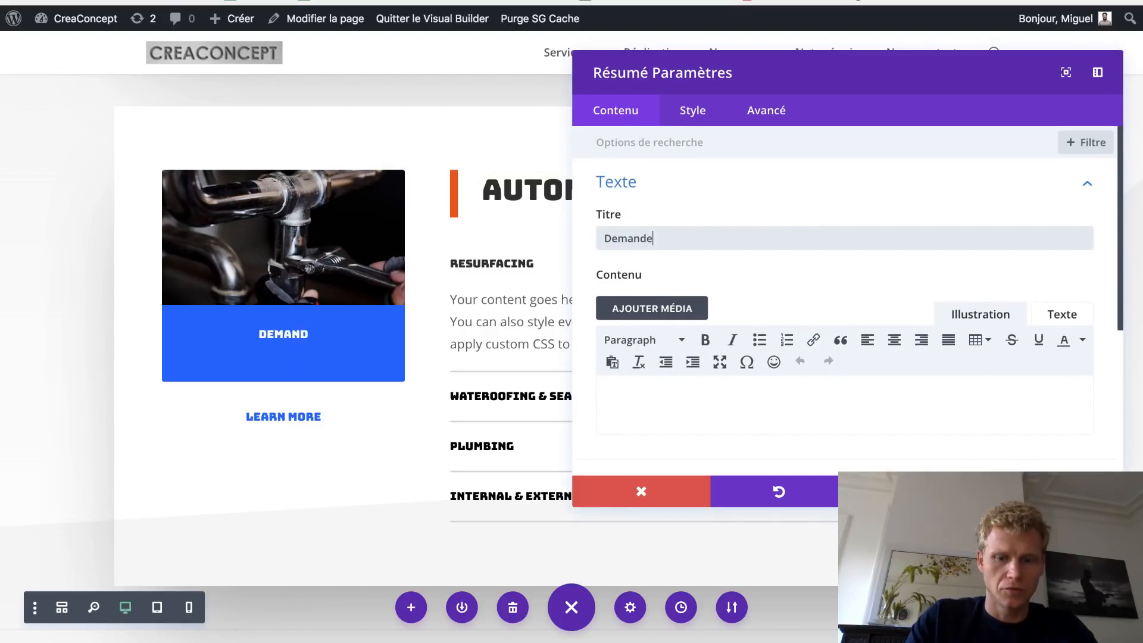
text(r un devis)
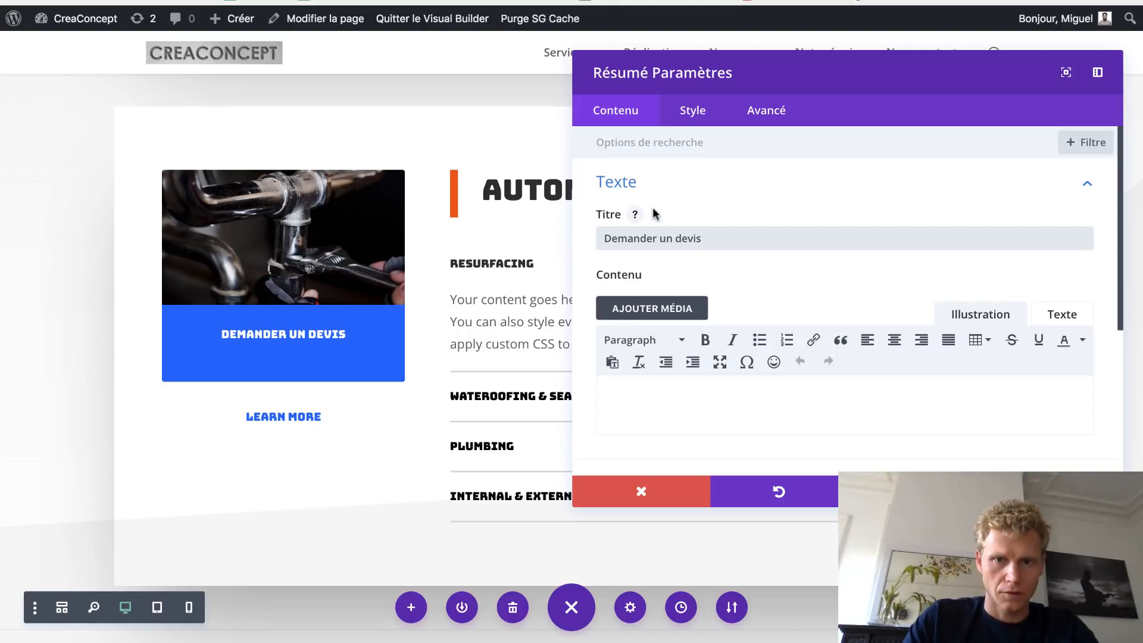
- Replace the blurb's image with table_cao from the media library and close its settings
click(679, 190)
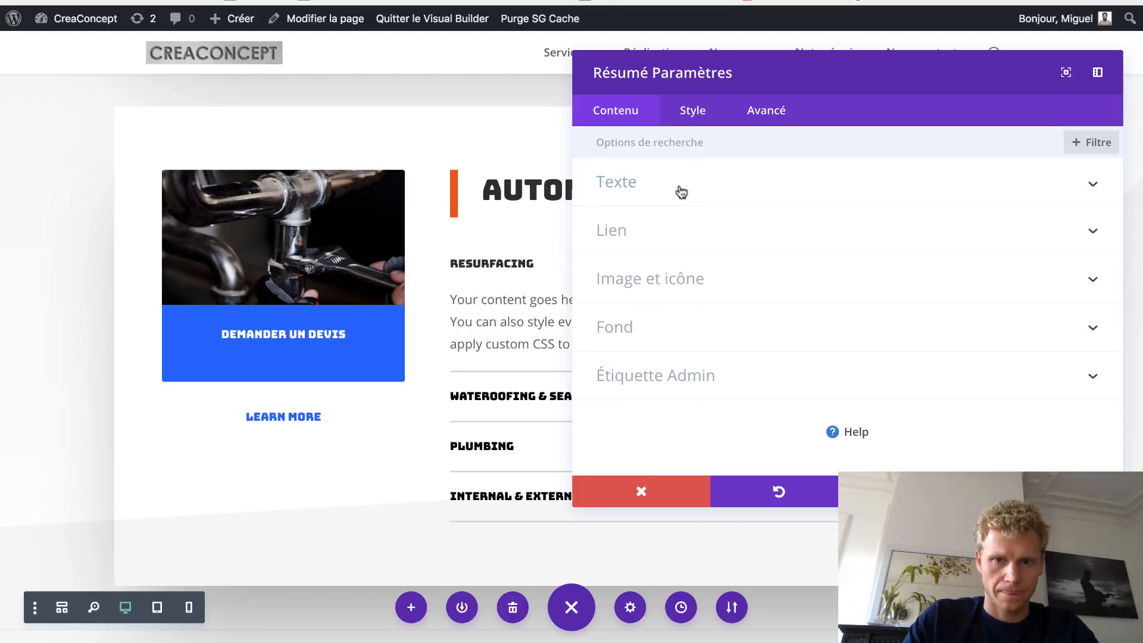
click(664, 234)
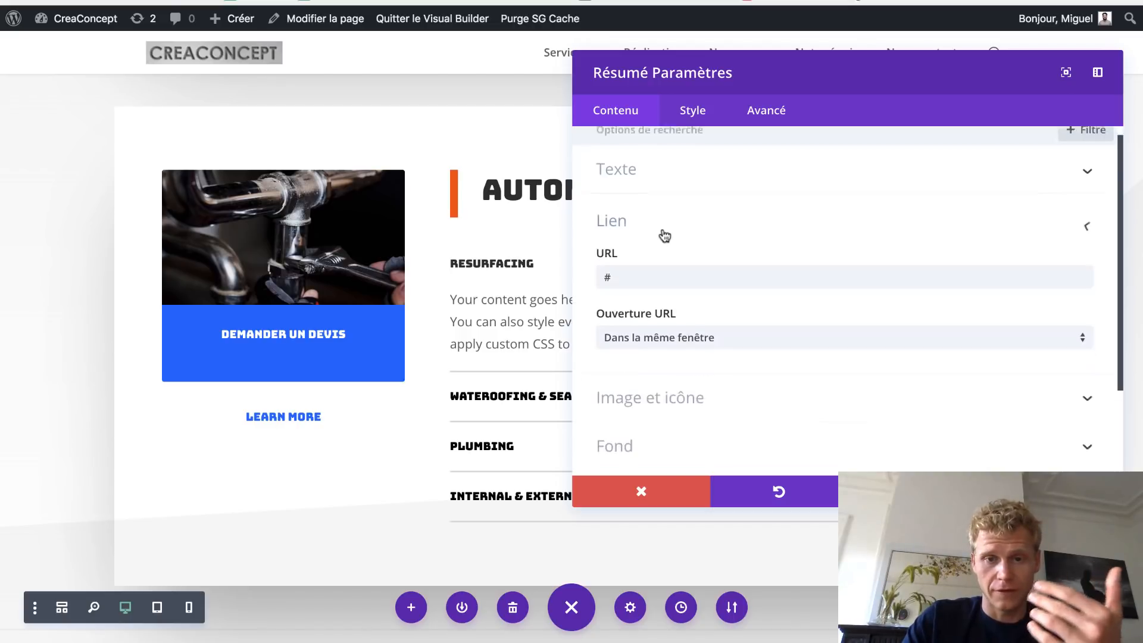
click(653, 323)
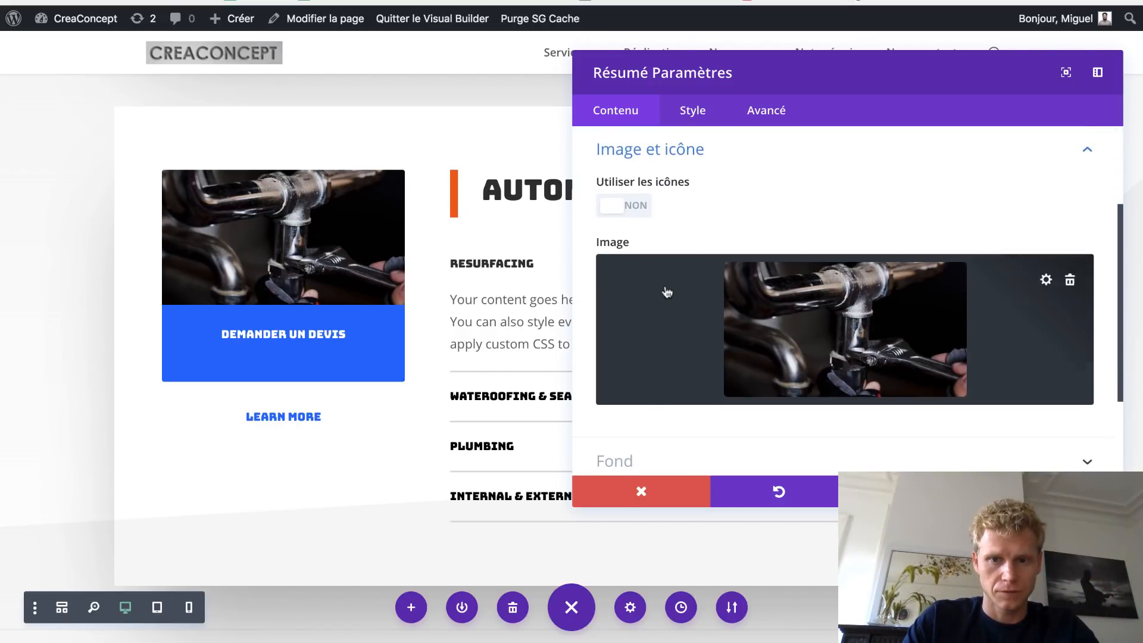
click(1045, 280)
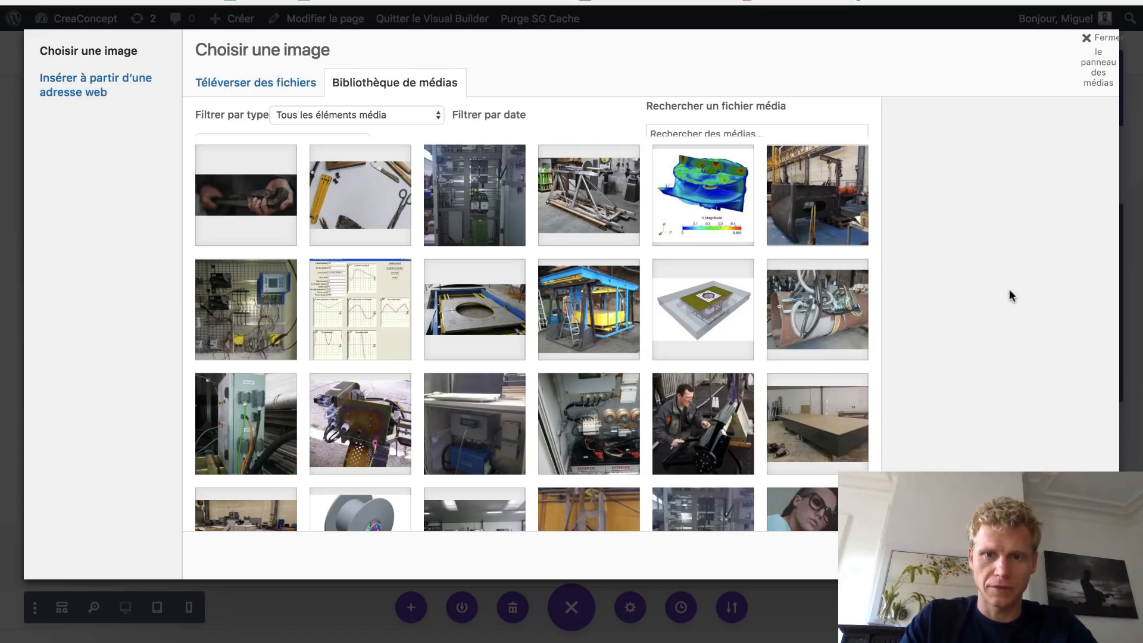
click(734, 301)
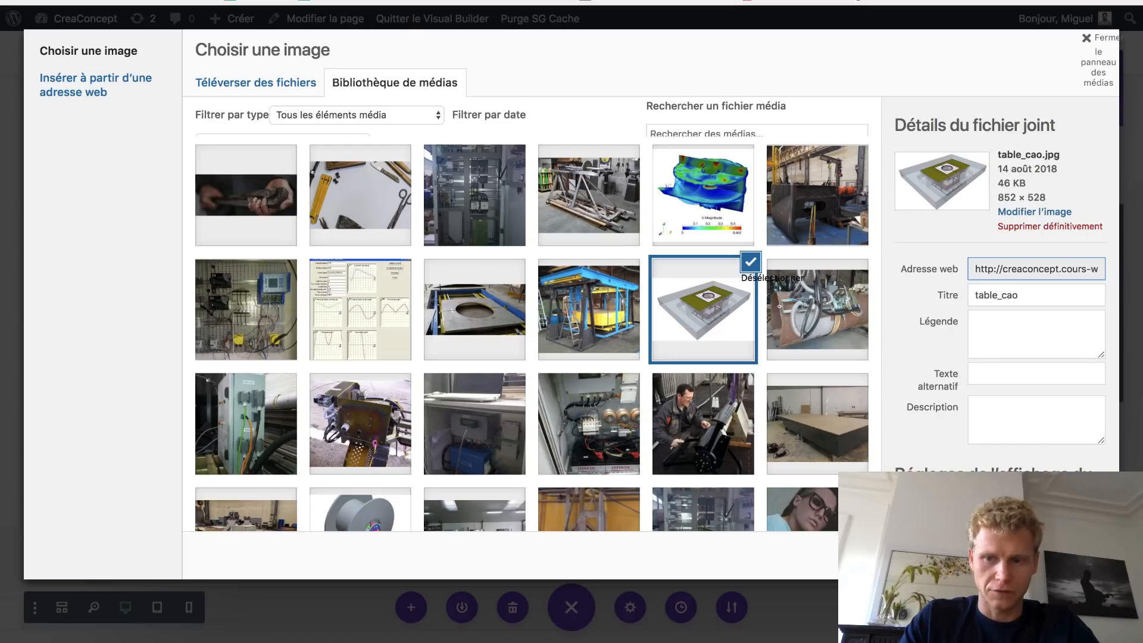
click(1060, 555)
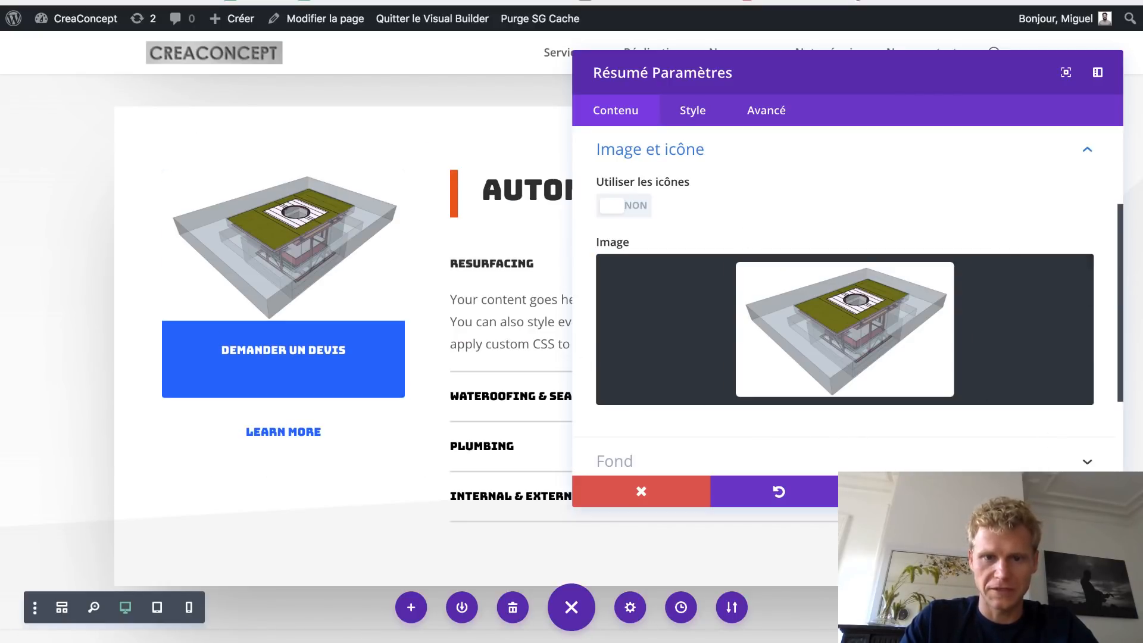
click(1055, 491)
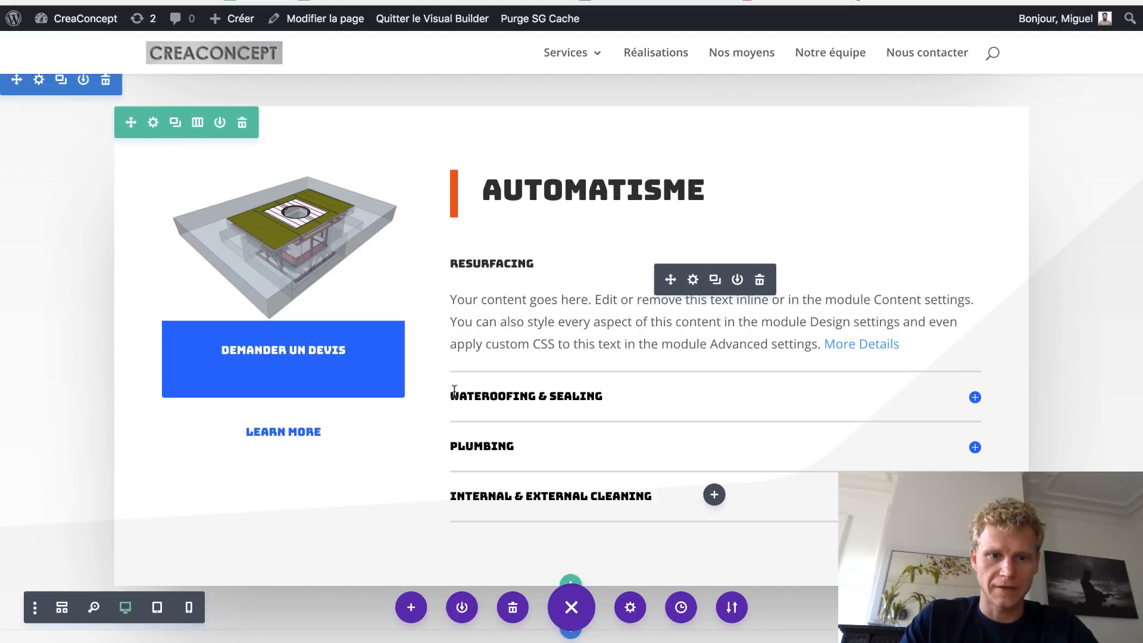
- Delete the leftover blueprint image row and the empty section it leaves
scroll(454, 390, up, 10)
scroll(456, 395, down, 9)
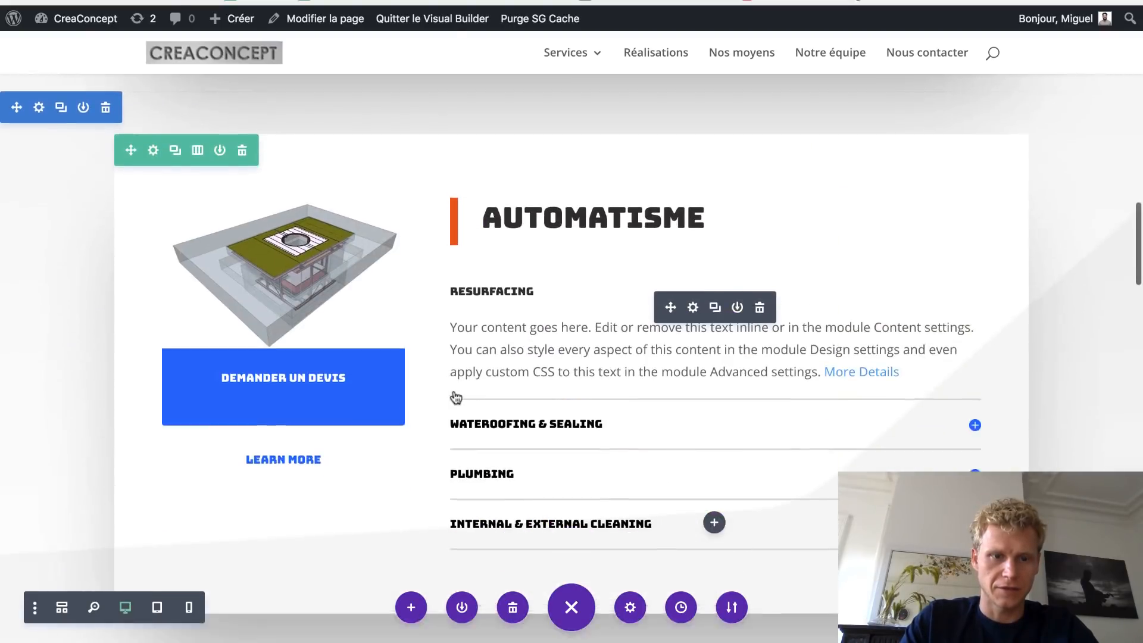
scroll(455, 395, down, 10)
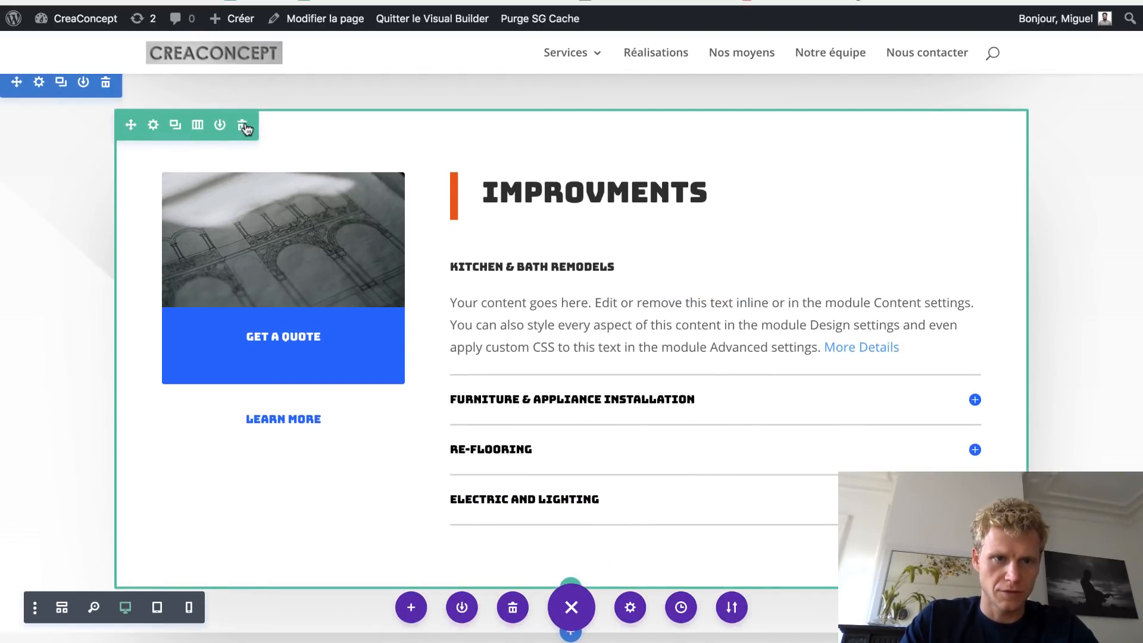
click(243, 126)
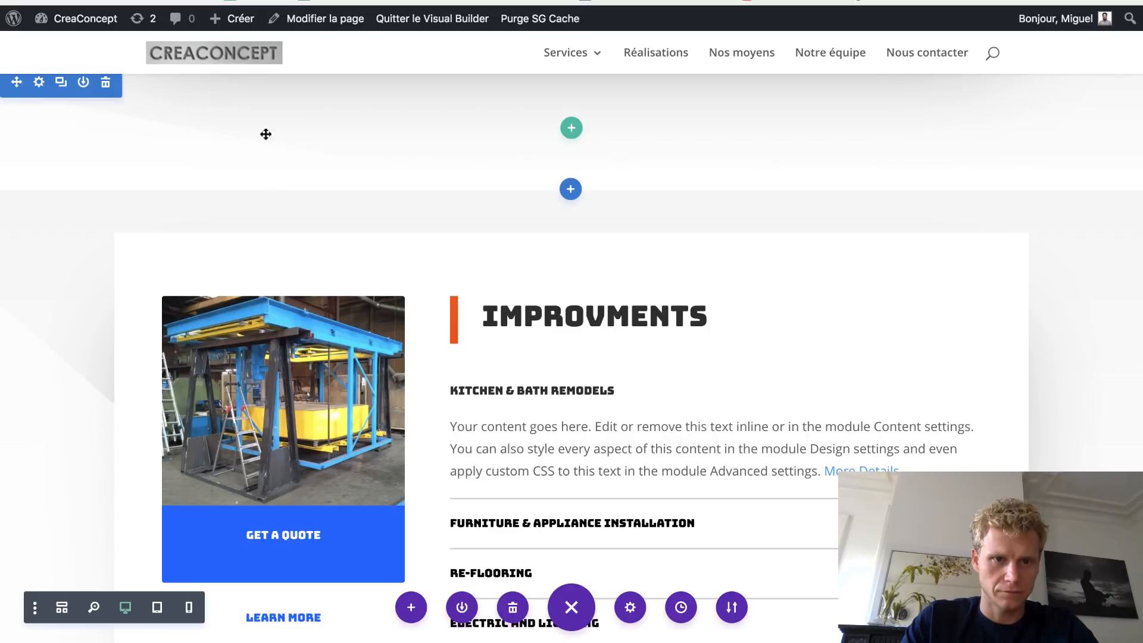
scroll(170, 187, up, 3)
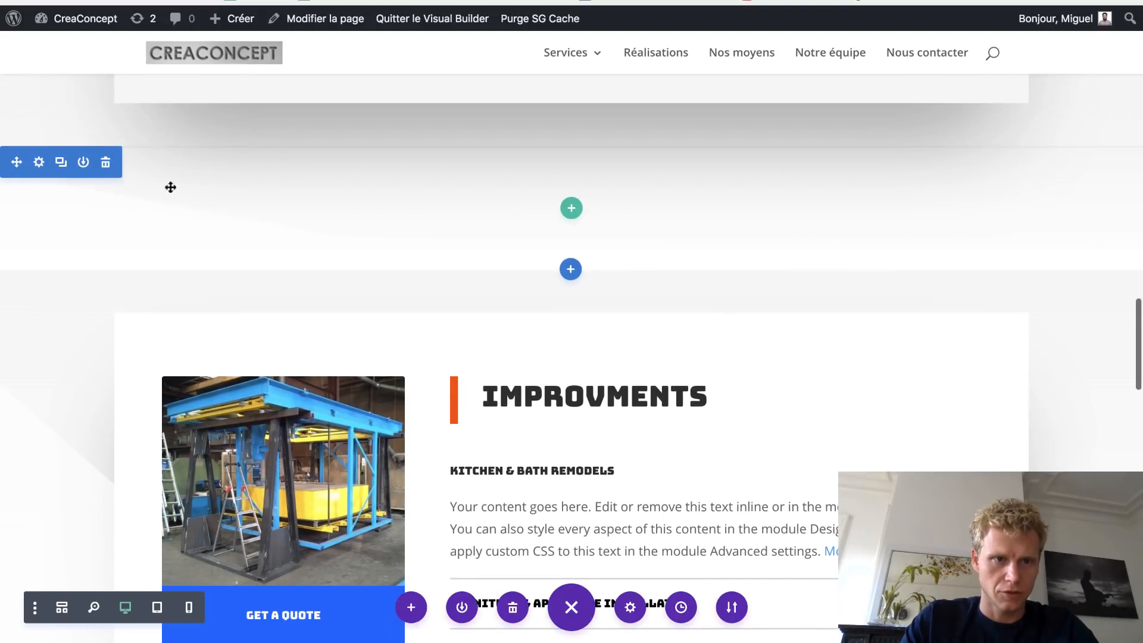
click(106, 165)
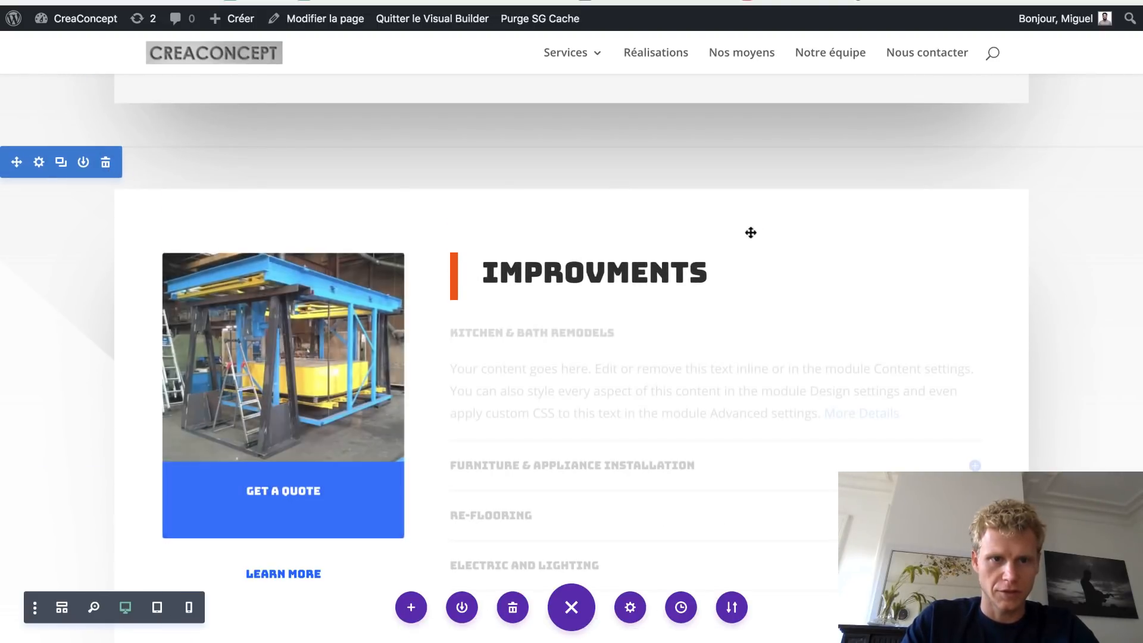
- Retitle the IMPROVMENTS heading as 'MÉCANIQUE'
double_click(493, 274)
text(ME)
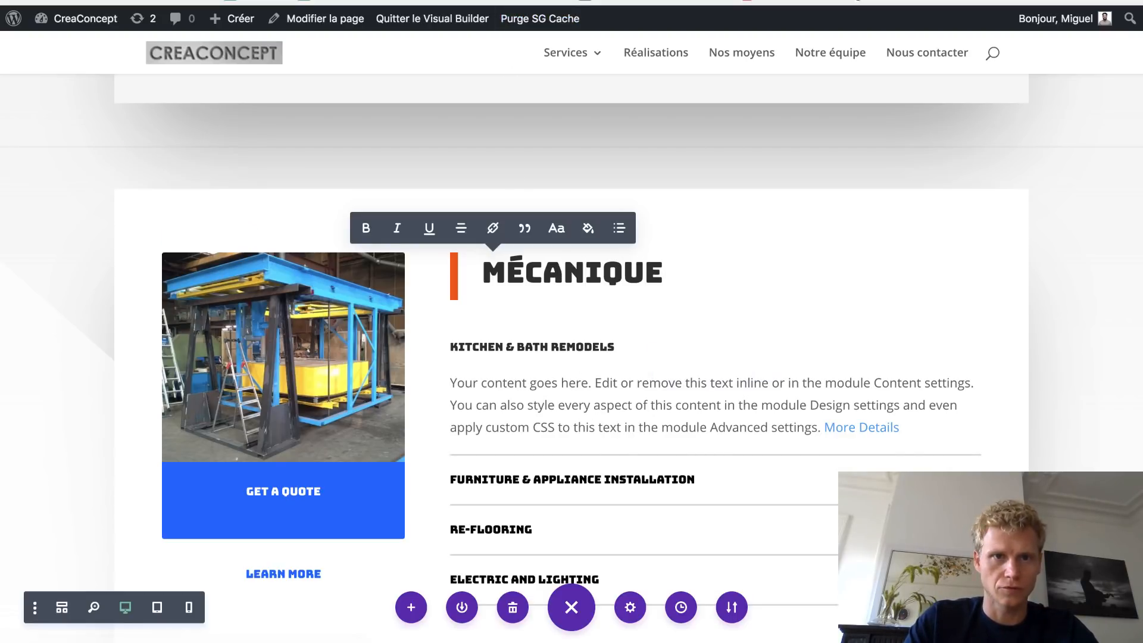
key(ctrl+Tab)
key(ctrl+Tab)
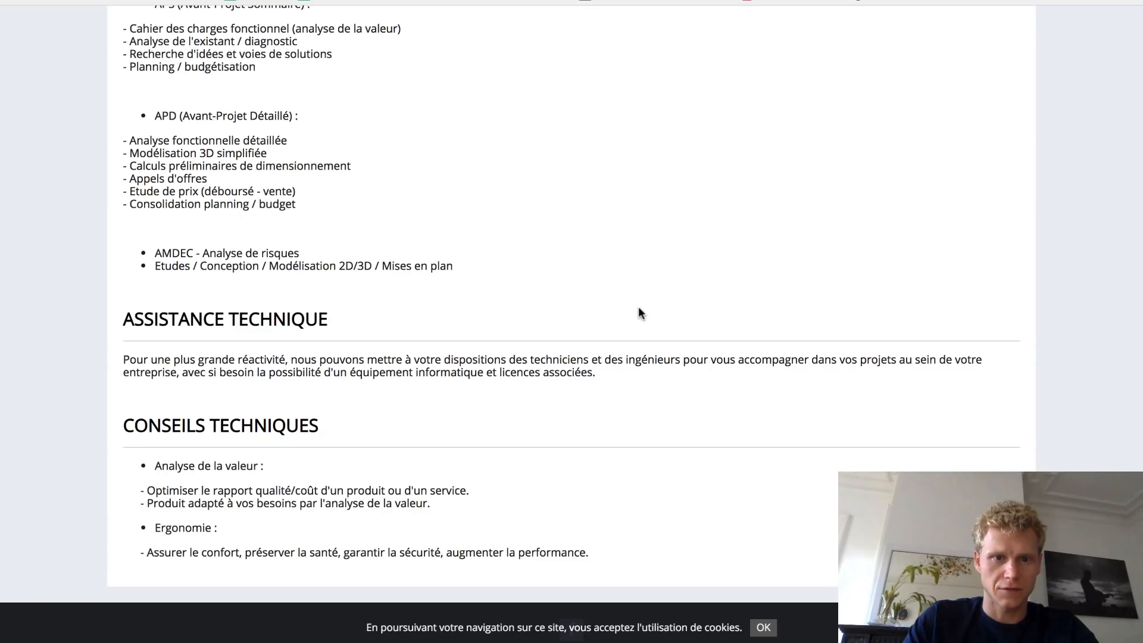
- Scroll through the old CreaConcept site's Mécanique page to review its content
scroll(637, 309, up, 10)
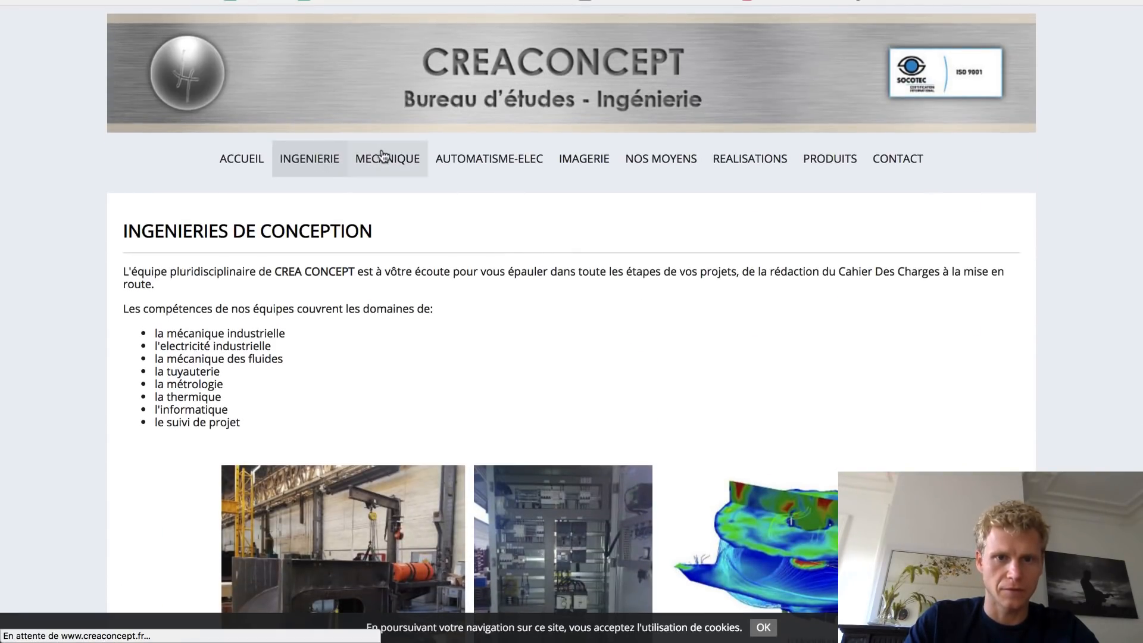
scroll(205, 209, down, 7)
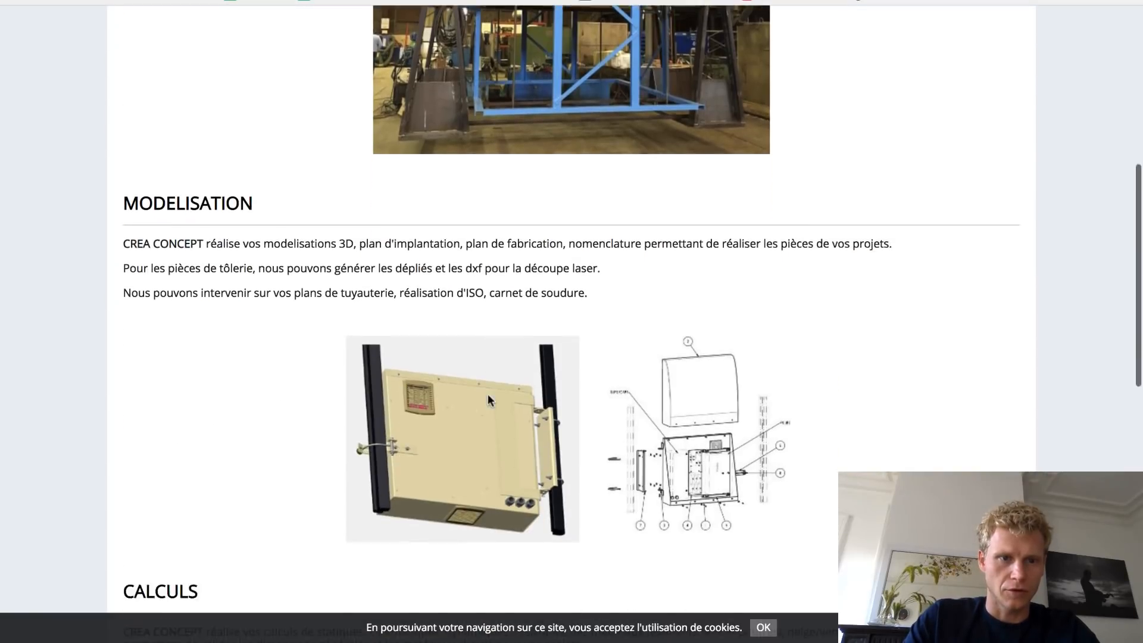
scroll(205, 209, down, 10)
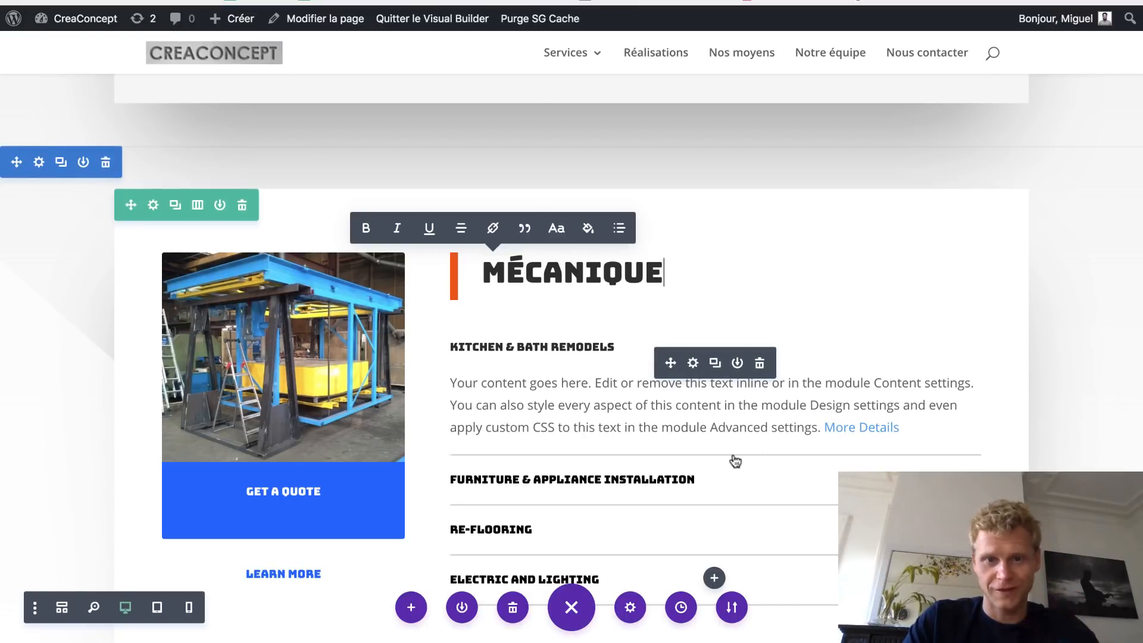
- Scroll down to the WHY CHOOSE US section, then load the live page outside the builder
scroll(477, 349, down, 7)
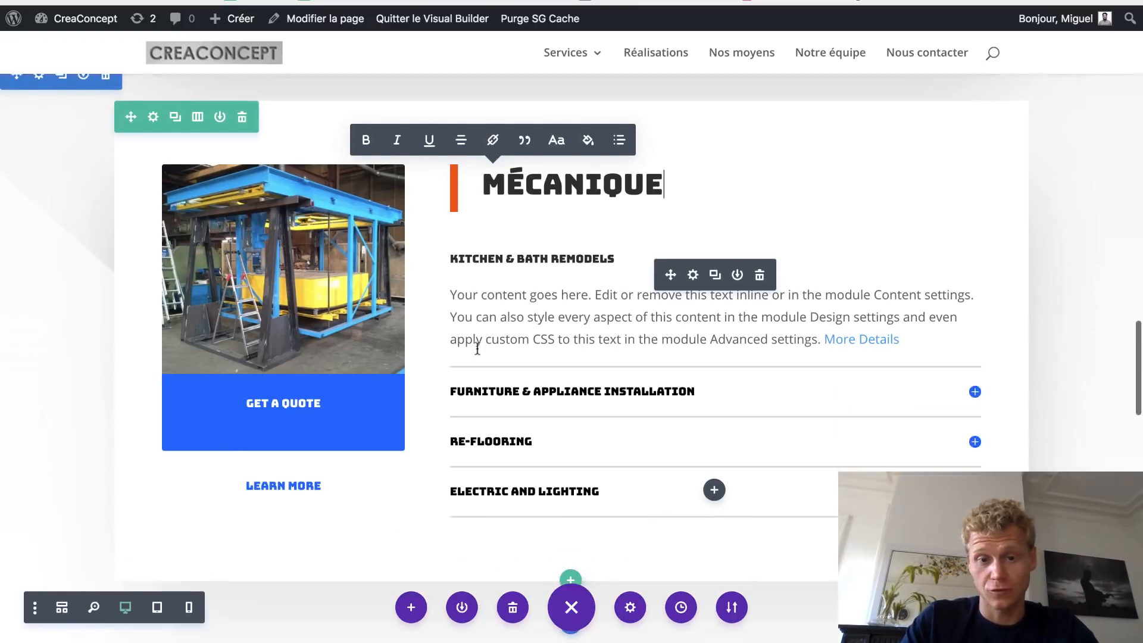
scroll(478, 349, down, 1)
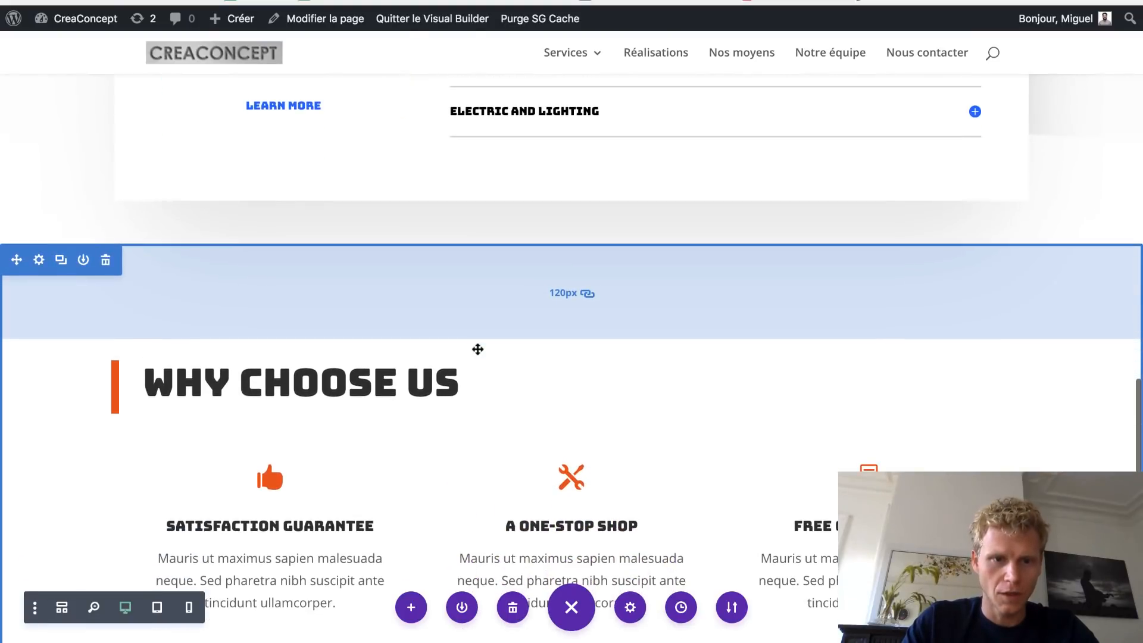
scroll(477, 349, down, 2)
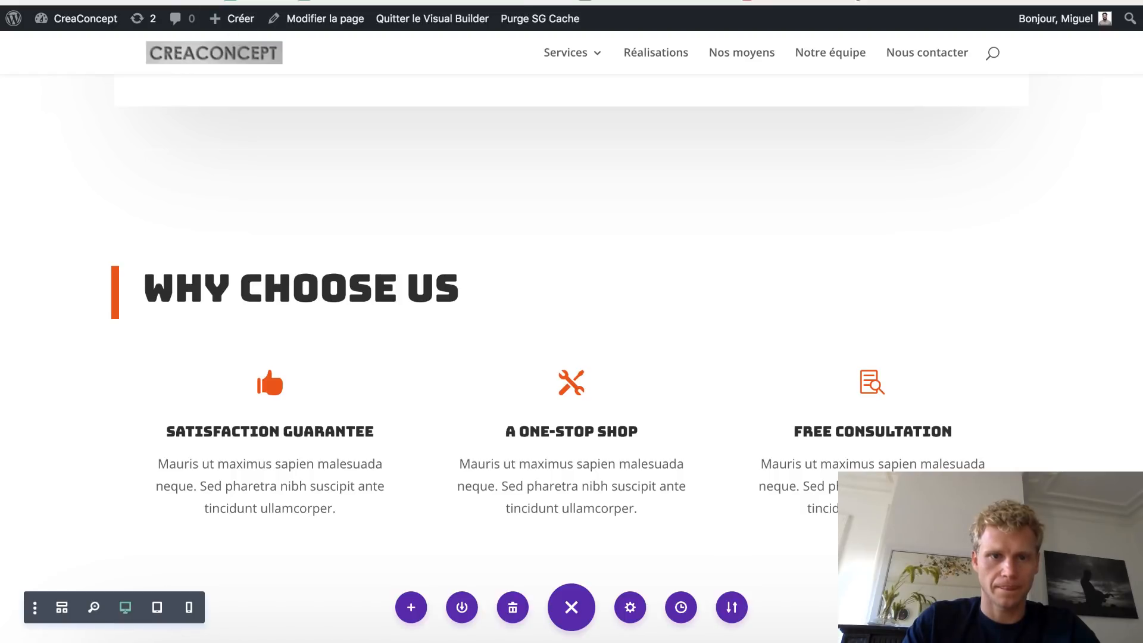
key(super+r)
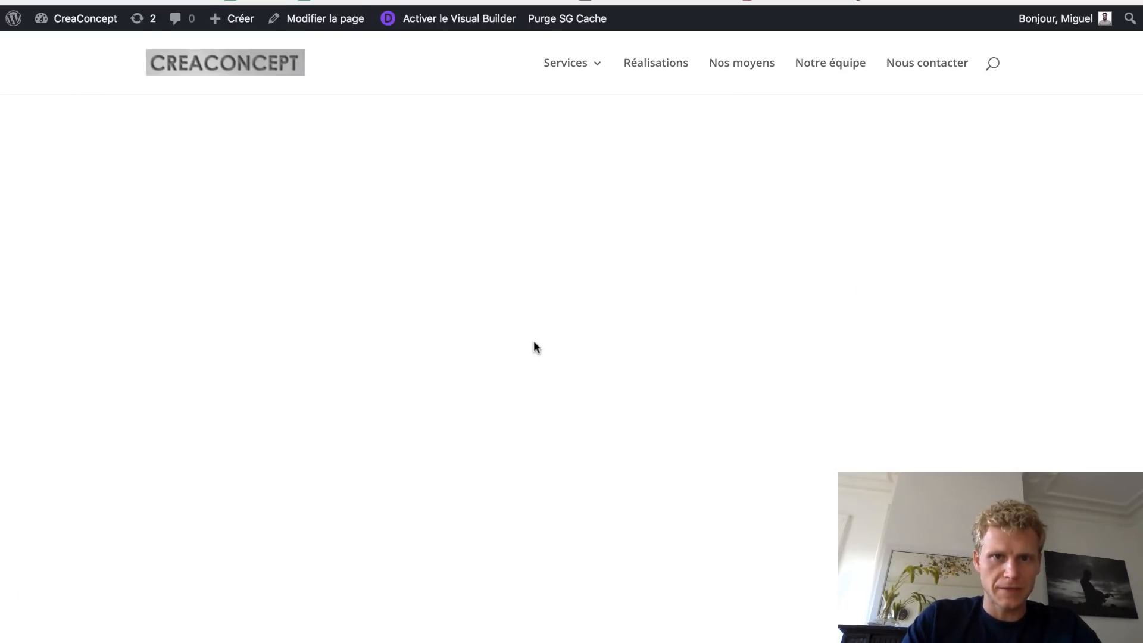
- Replace the WHY CHOOSE US heading with 'POURQUOI CHOISIR CREA CONCEPT' copied from the home page
scroll(535, 342, down, 5)
scroll(534, 341, down, 10)
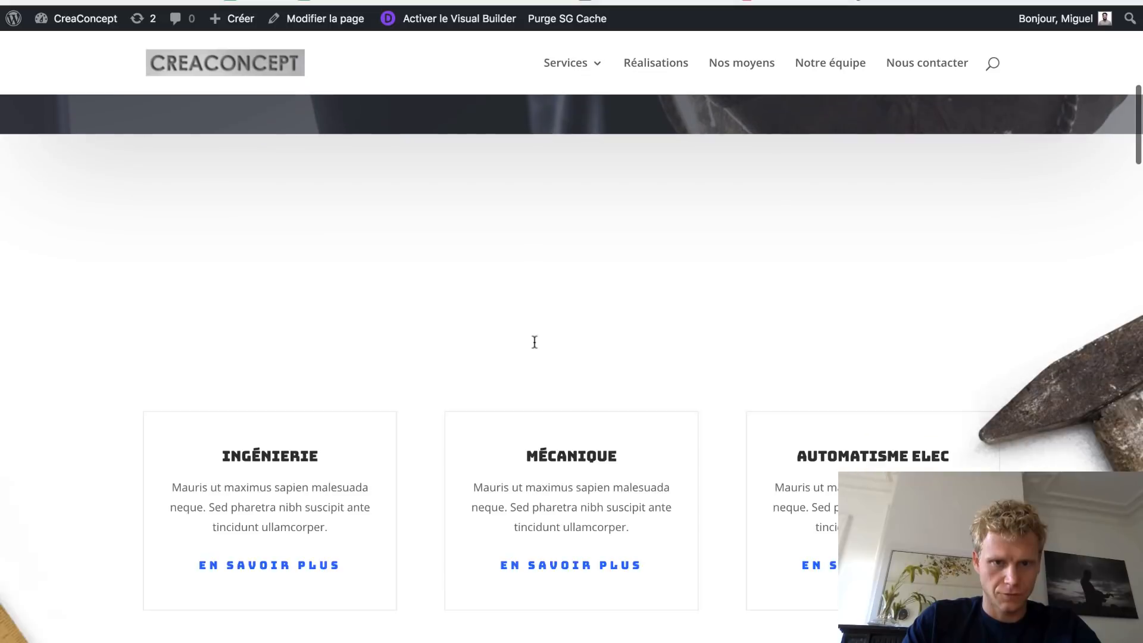
scroll(534, 342, down, 5)
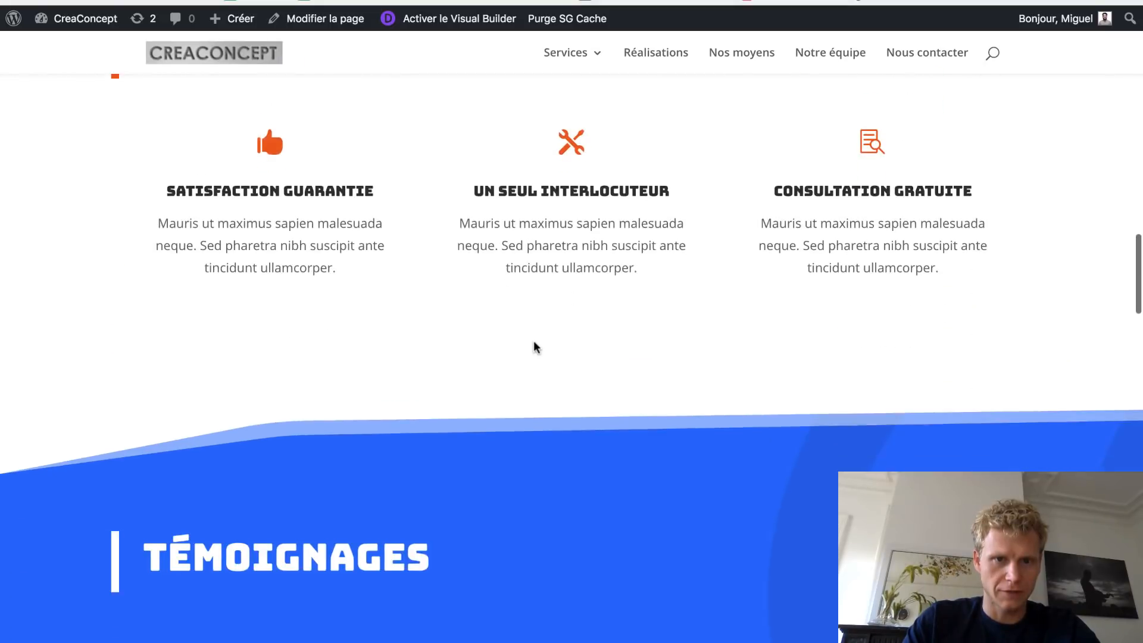
scroll(534, 344, up, 2)
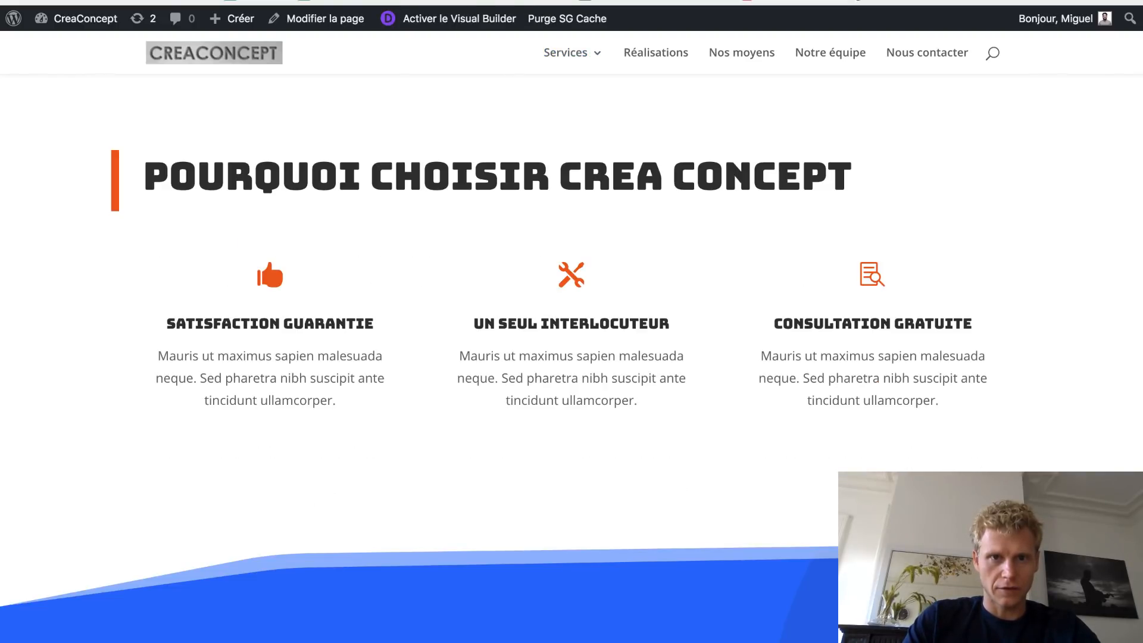
double_click(421, 165)
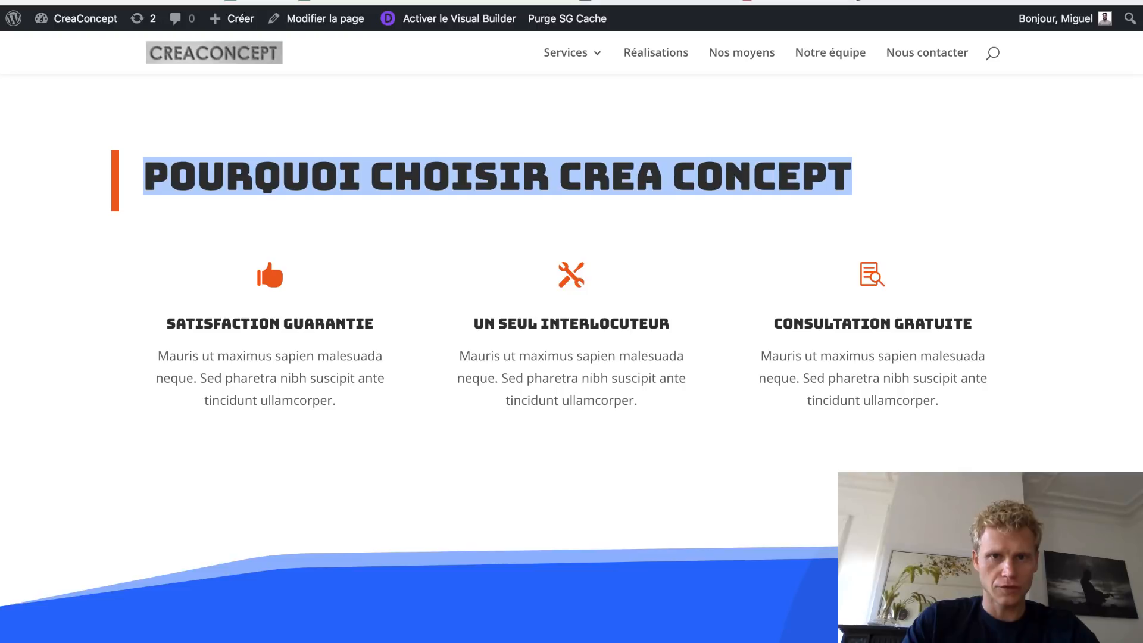
triple_click(370, 286)
- Undo the layout-breaking paste and retype the heading as 'POURQUOI CHOISIR CREACONCEPT', correcting the typo
text(POURQUOI CHOISIR CREA CONCEPT)
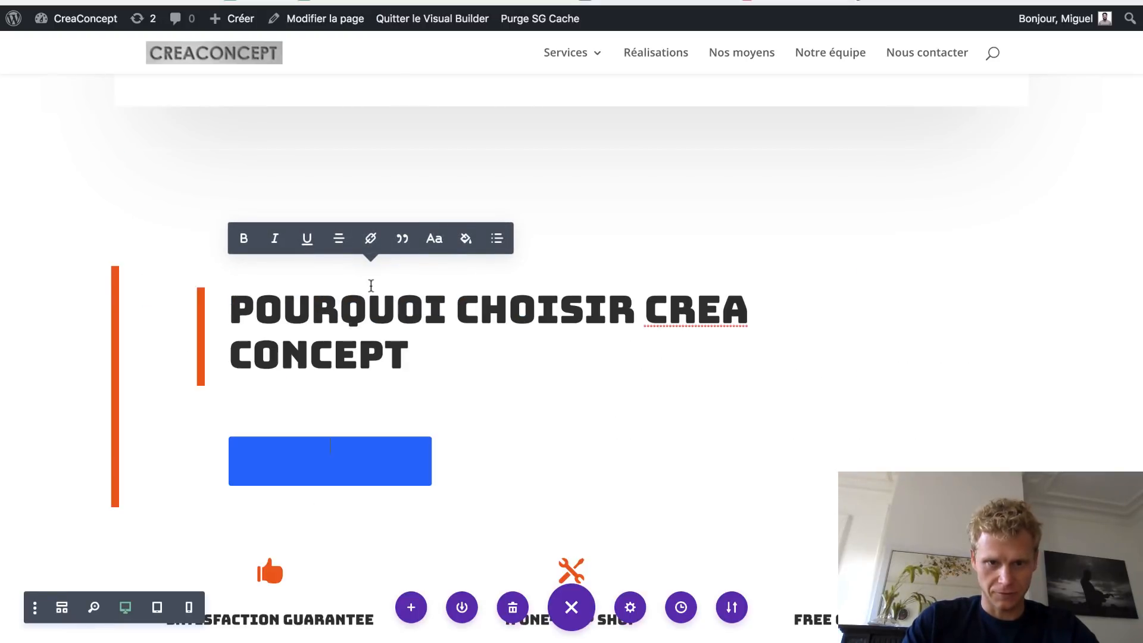
key(super+z)
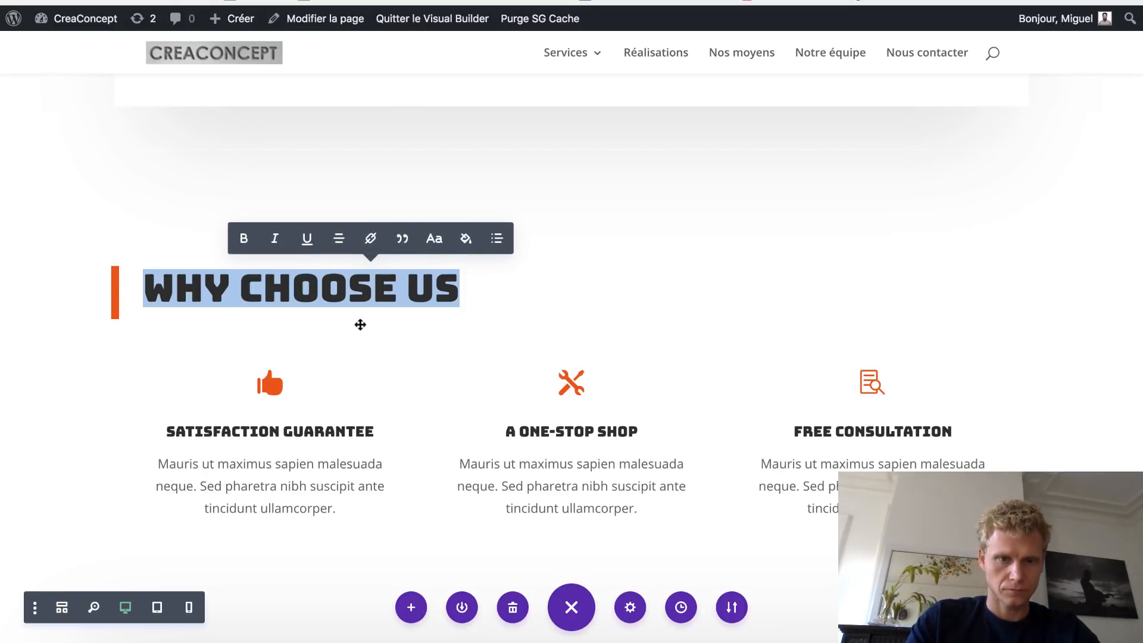
text(POURQUOI CHOSII)
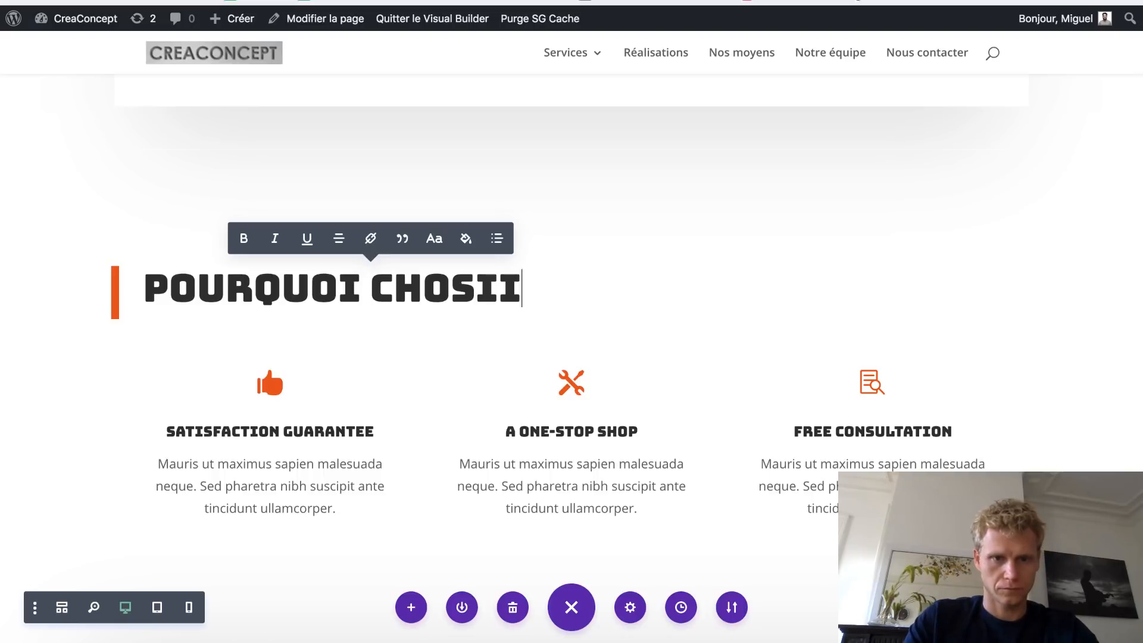
text(R)
key(BackSpace)
key(BackSpace)
key(BackSpace)
key(BackSpace)
text(IS)
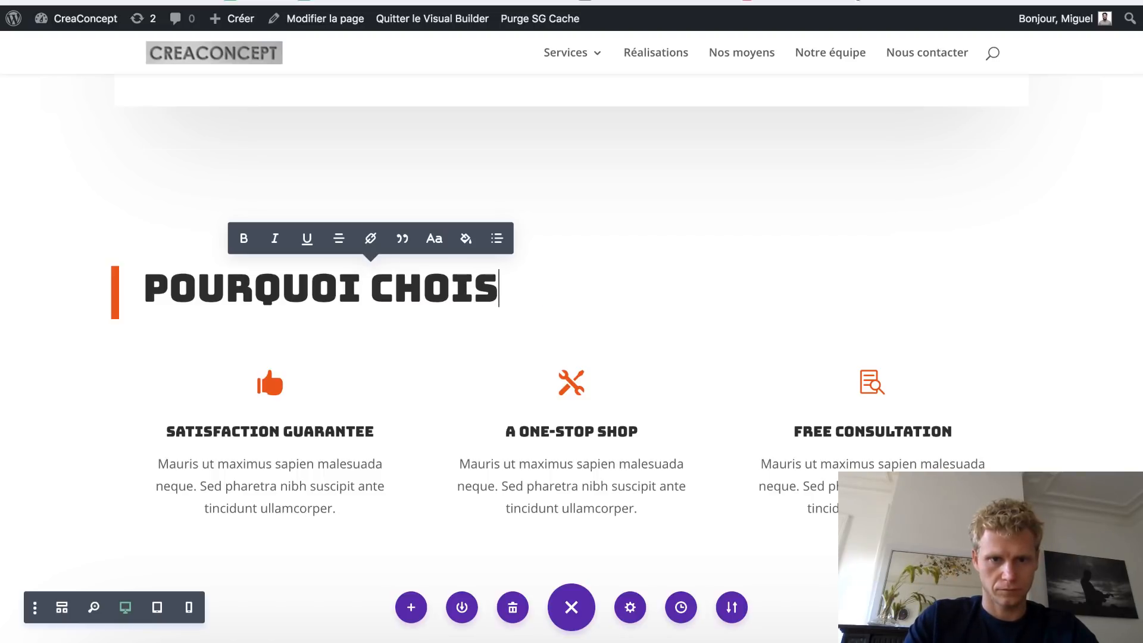
text(IR CREAC)
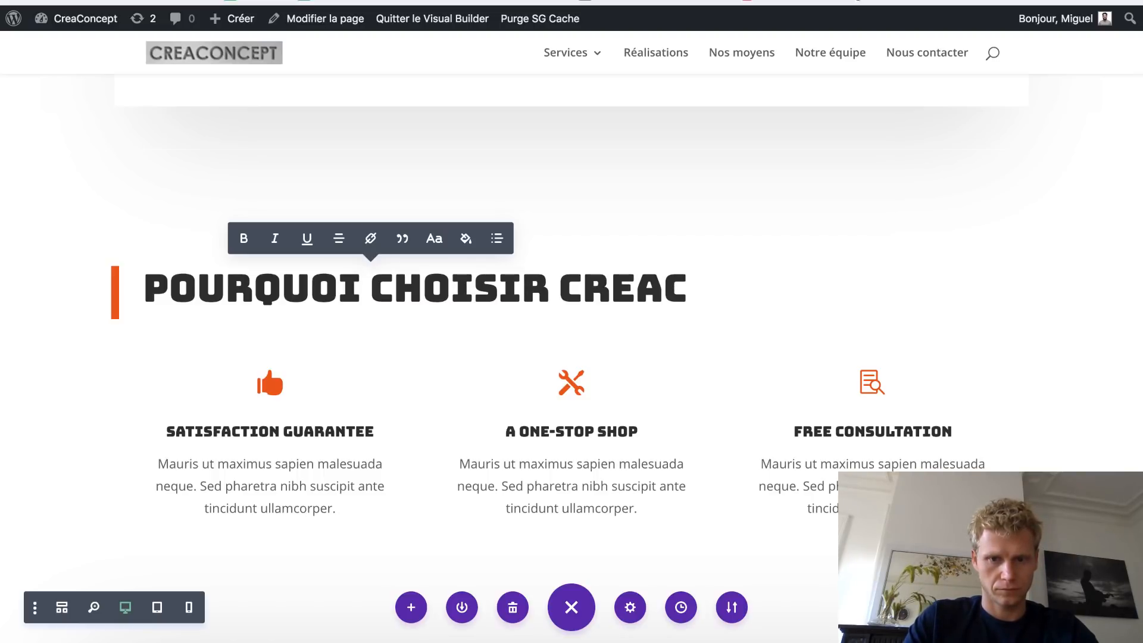
text(ONCEPT)
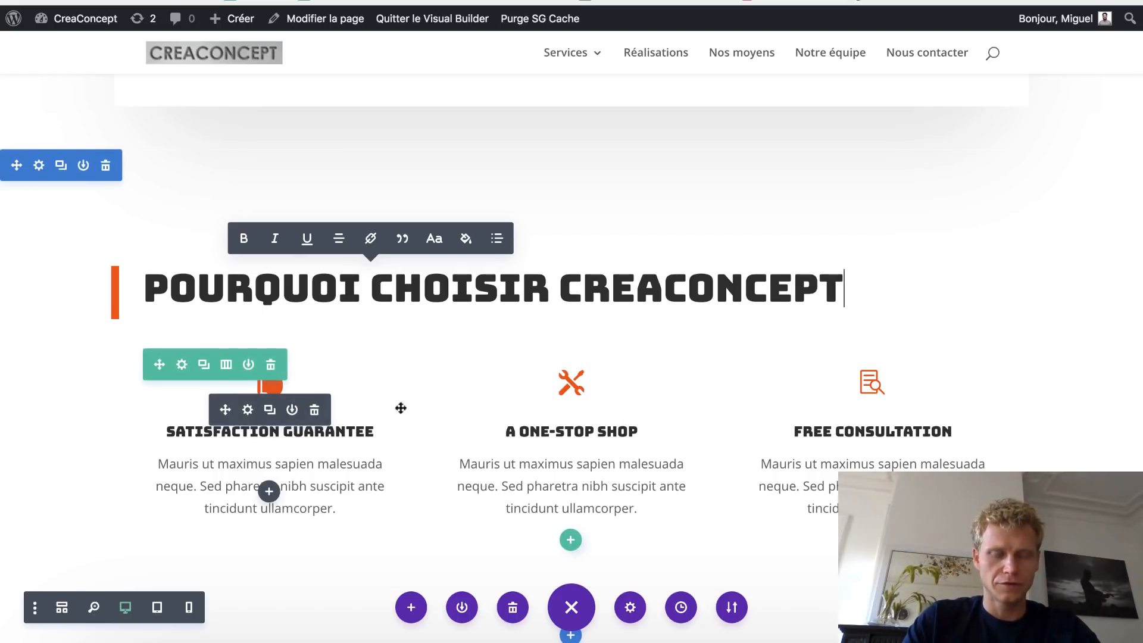
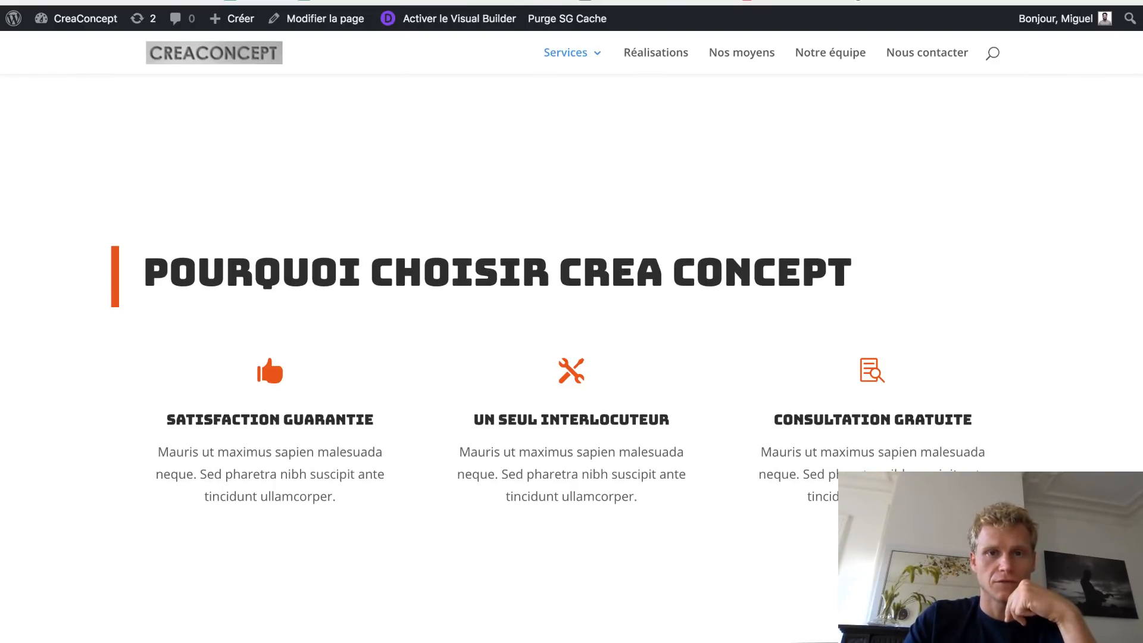
- Compare with the published page and add a space between CREA and CONCEPT in the heading
click(764, 2)
scroll(660, 254, up, 5)
scroll(662, 254, down, 3)
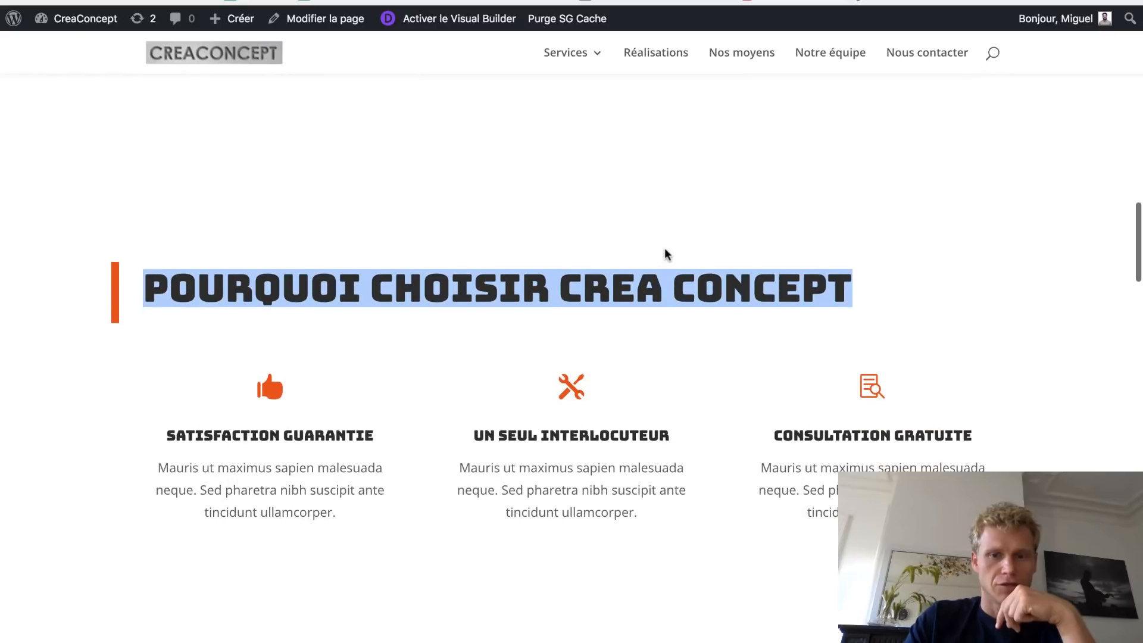
click(570, 459)
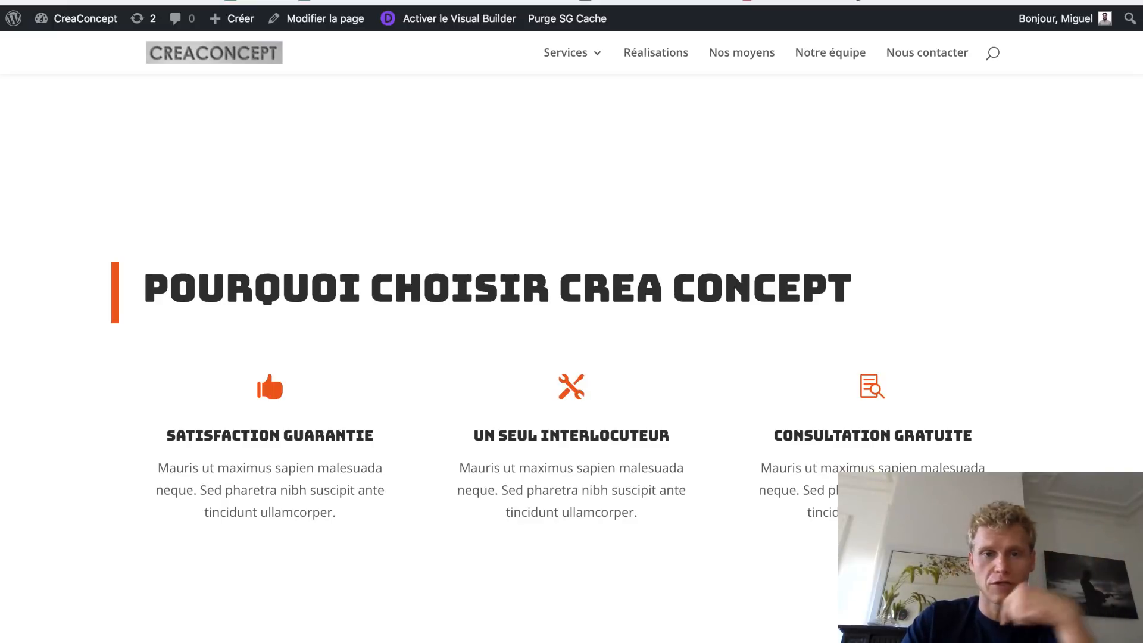
drag(851, 290, 118, 275)
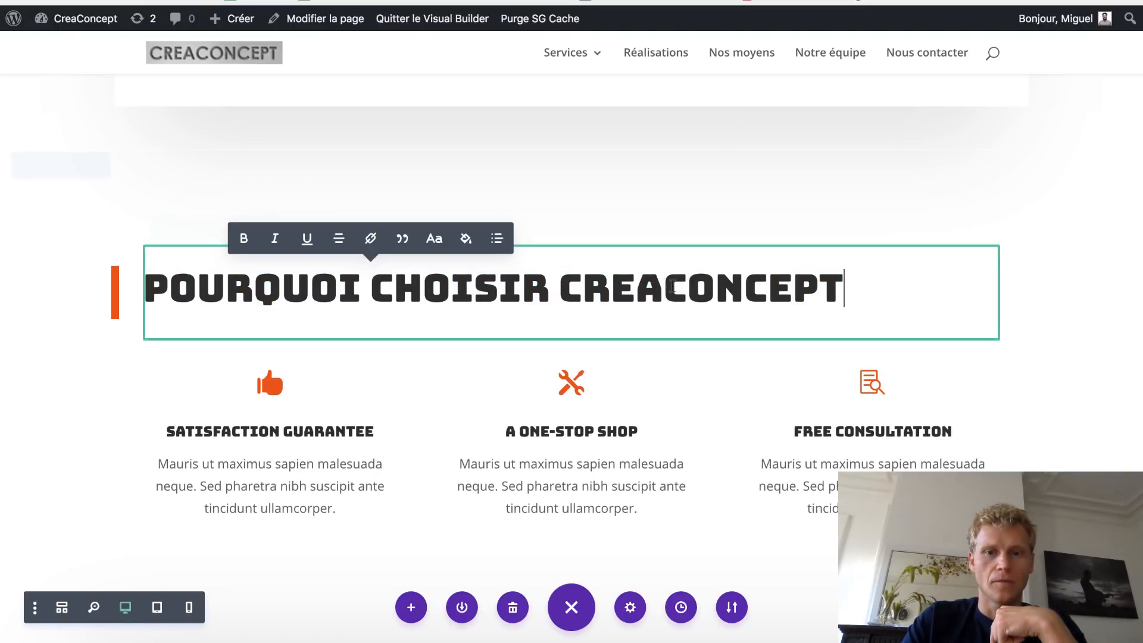
click(669, 286)
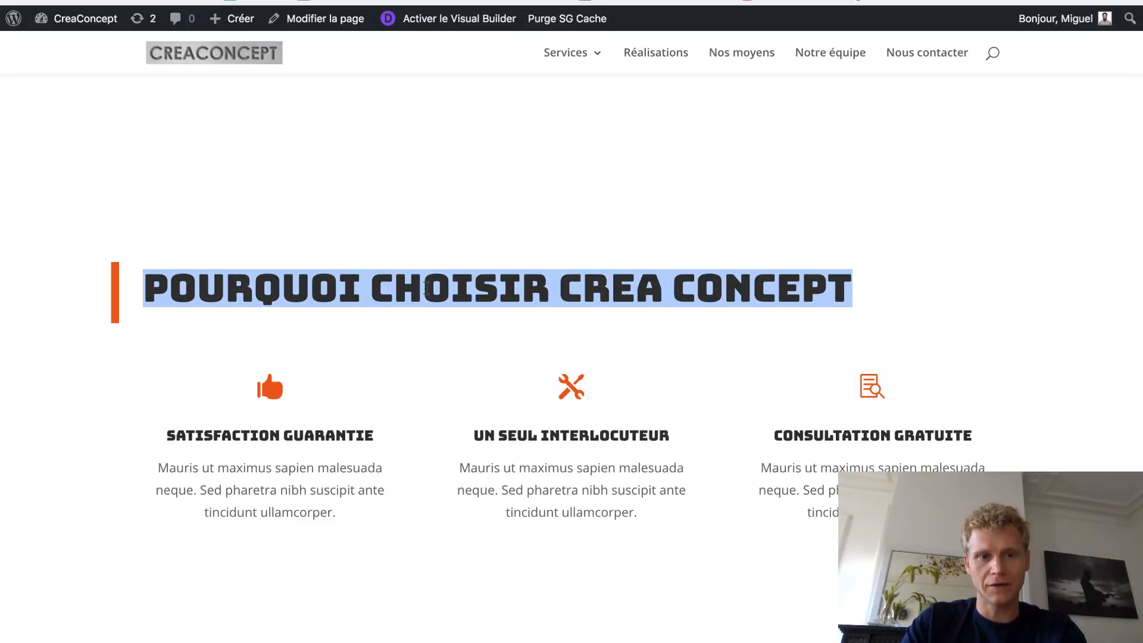
scroll(426, 288, up, 8)
scroll(425, 292, down, 6)
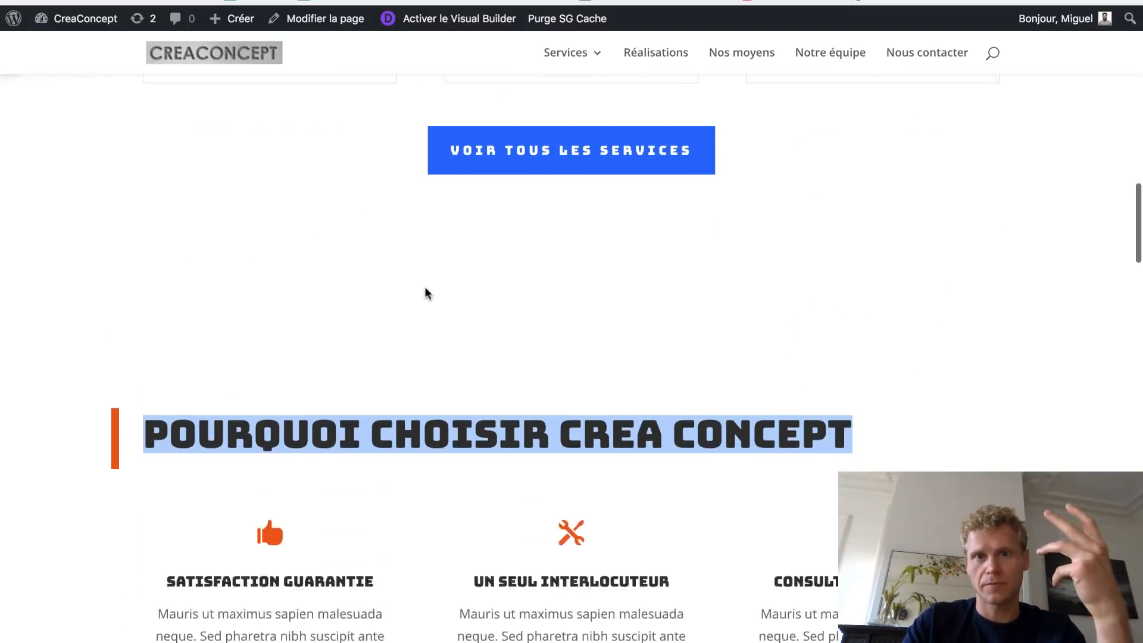
scroll(426, 293, down, 2)
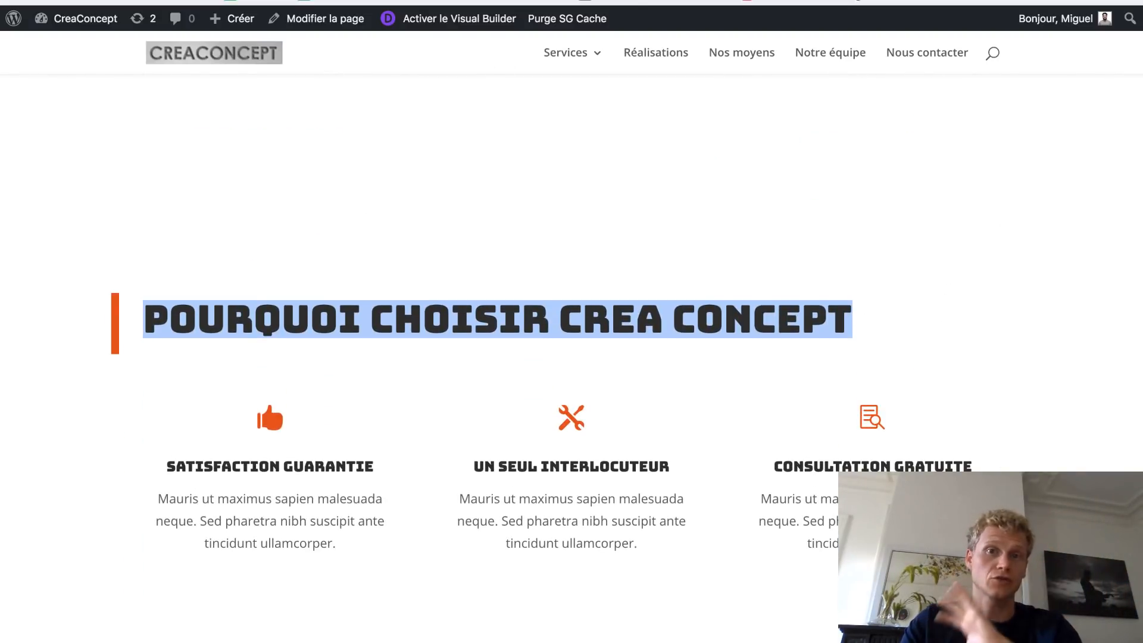
key(ctrl+Tab)
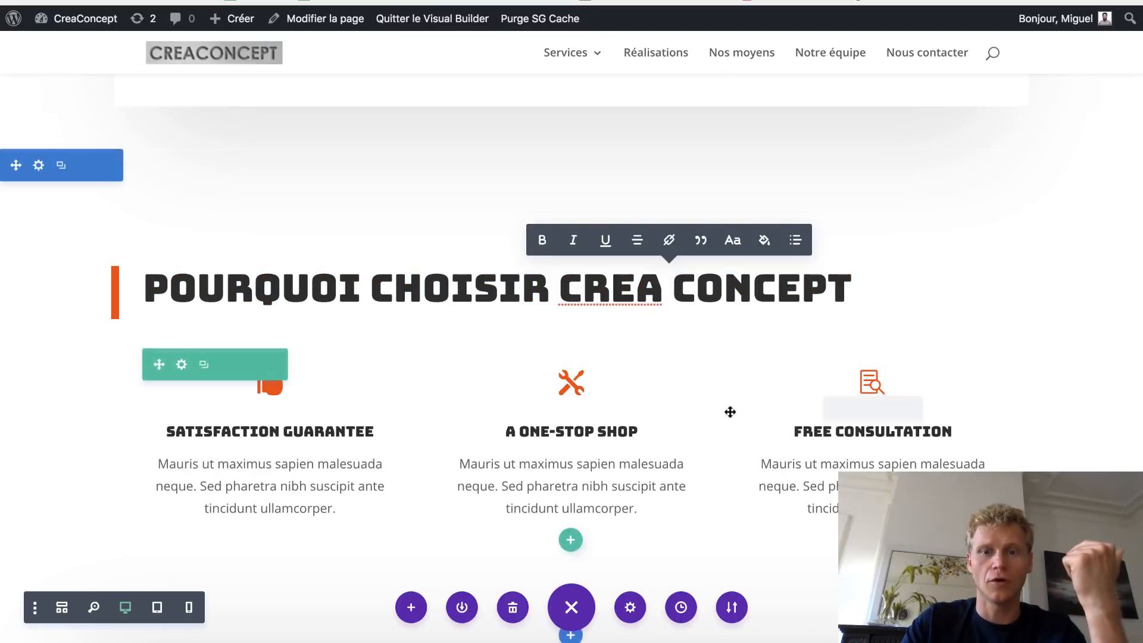
- Duplicate the row of three feature blurbs and open the first copied blurb's settings
double_click(263, 436)
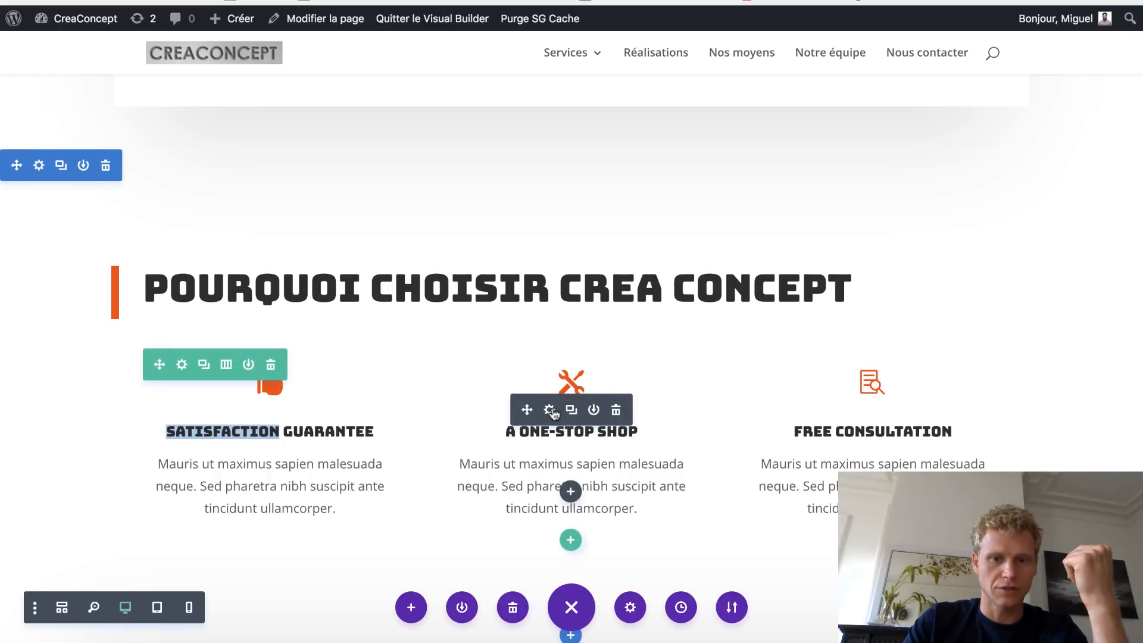
drag(553, 415, 547, 439)
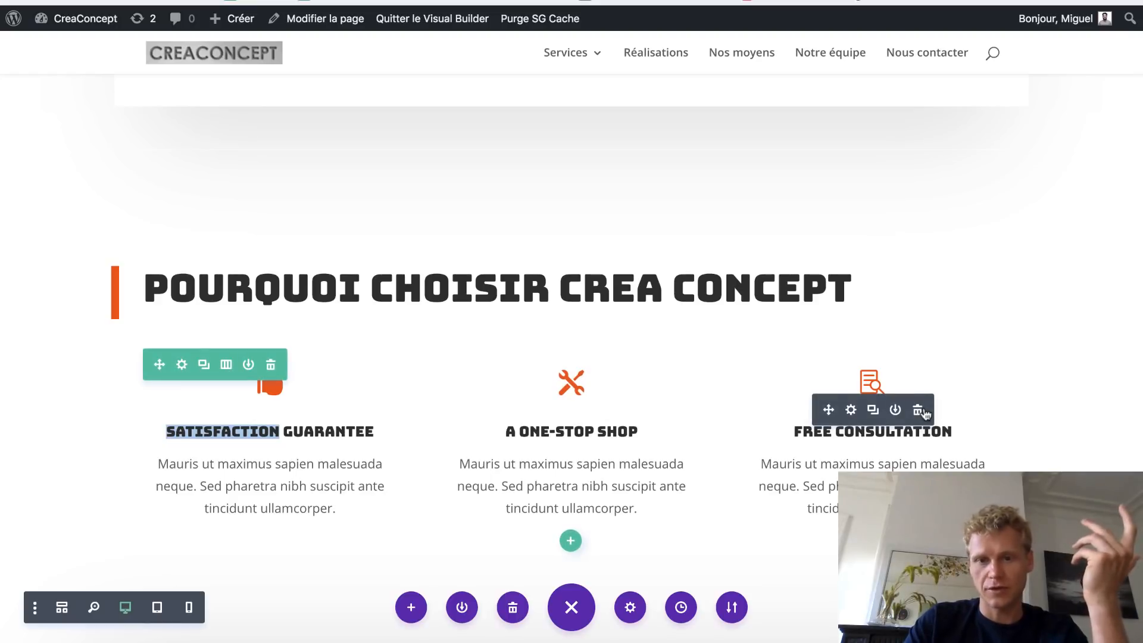
scroll(920, 413, down, 5)
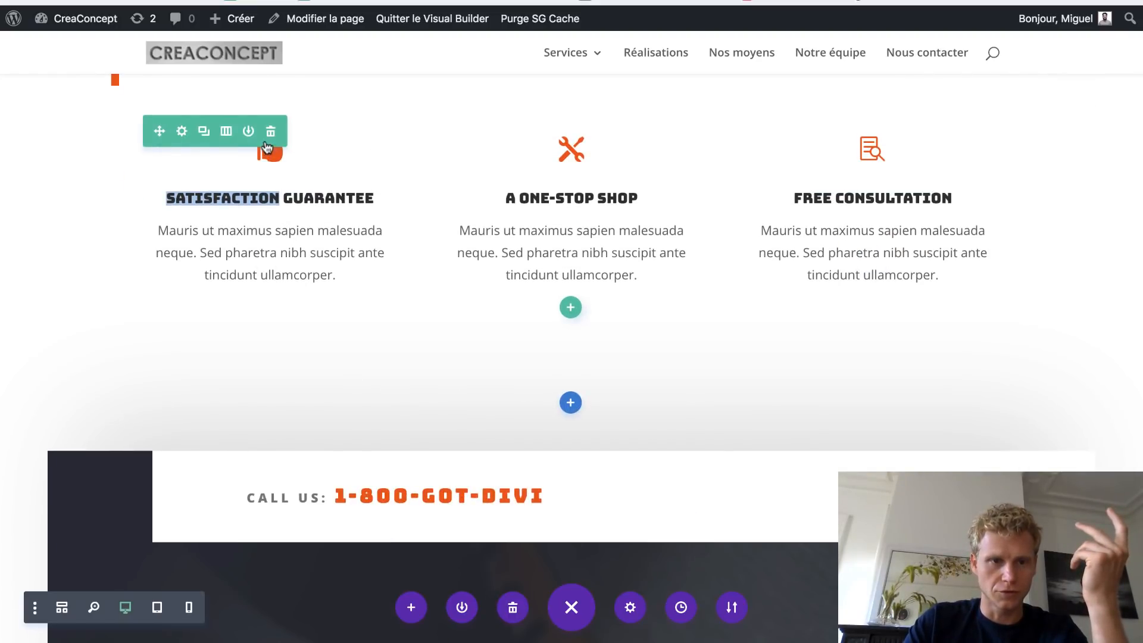
click(203, 131)
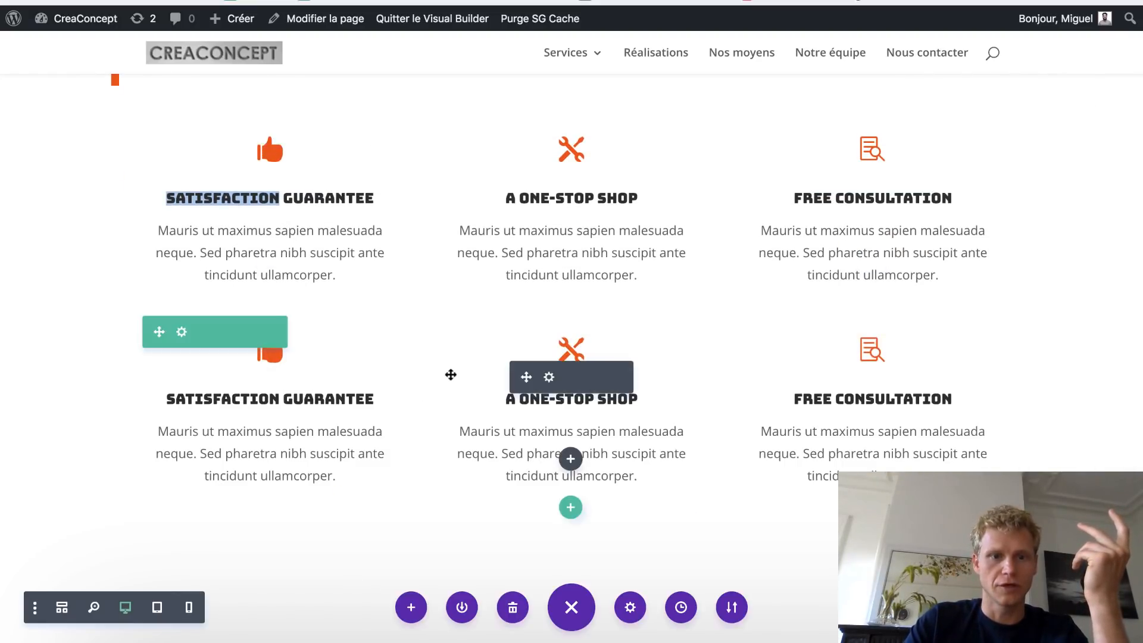
scroll(449, 374, up, 3)
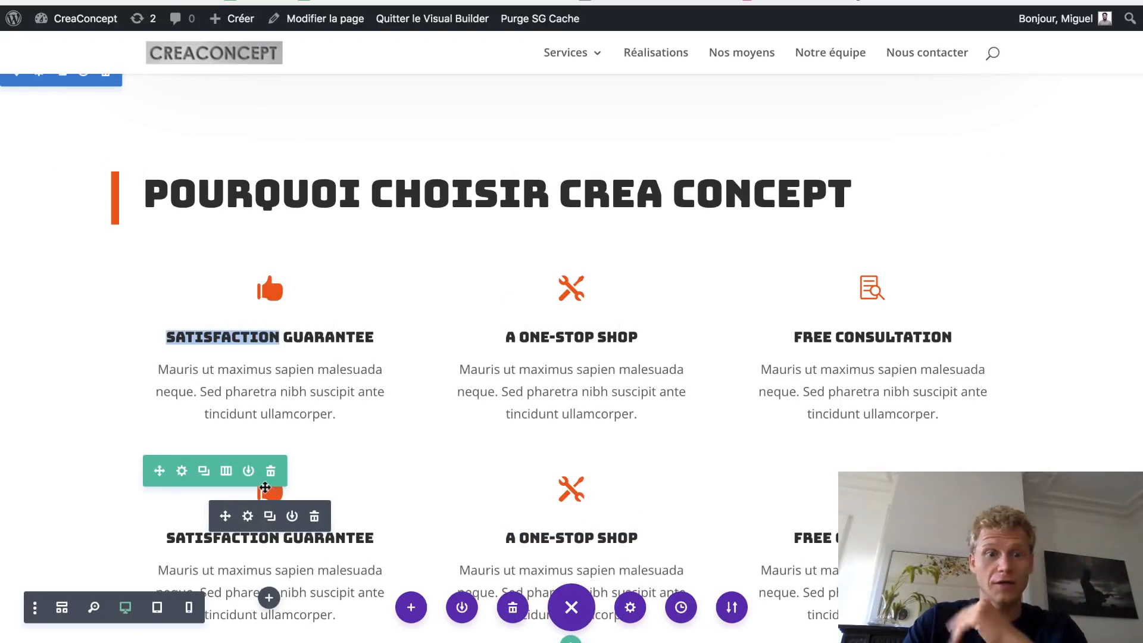
scroll(271, 494, down, 1)
click(247, 501)
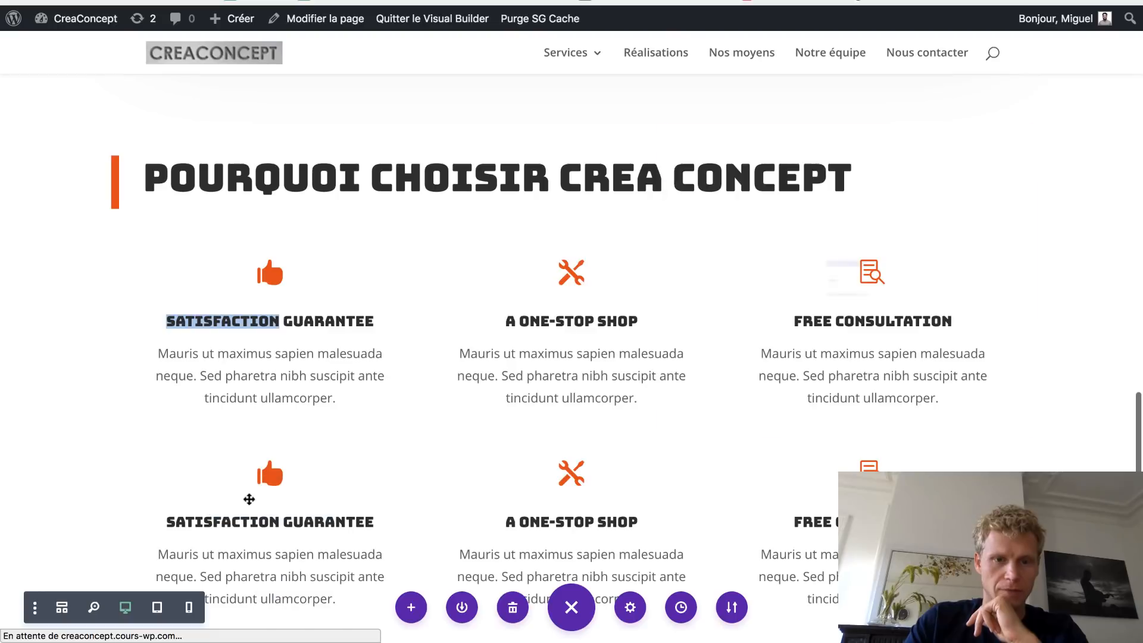
- Give the copied row's first blurb a pie-chart icon
click(654, 191)
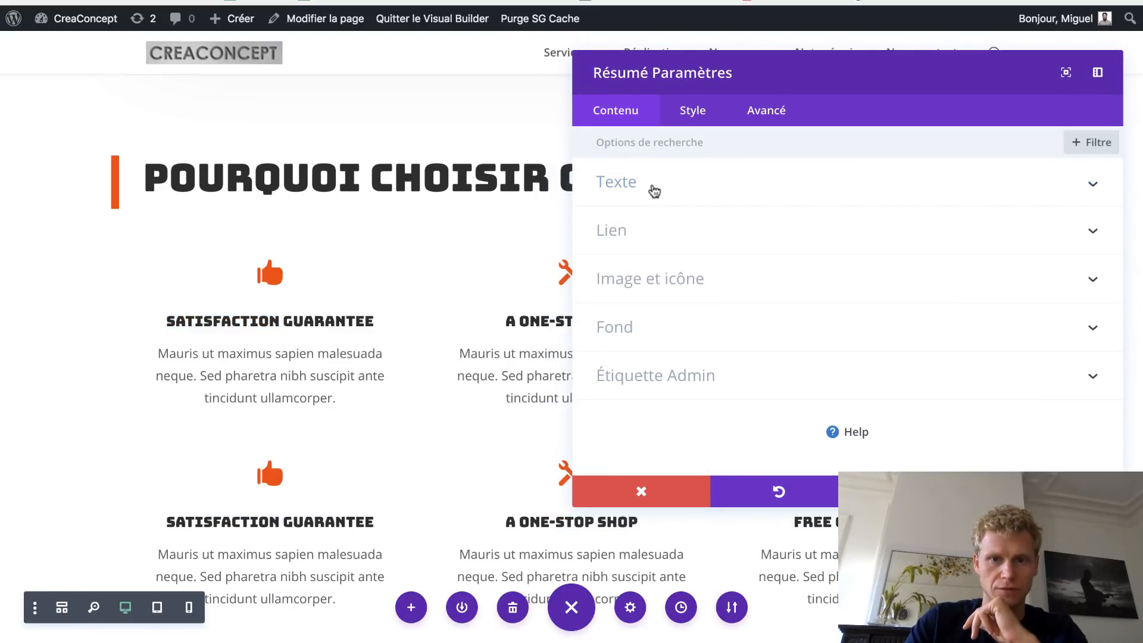
click(686, 276)
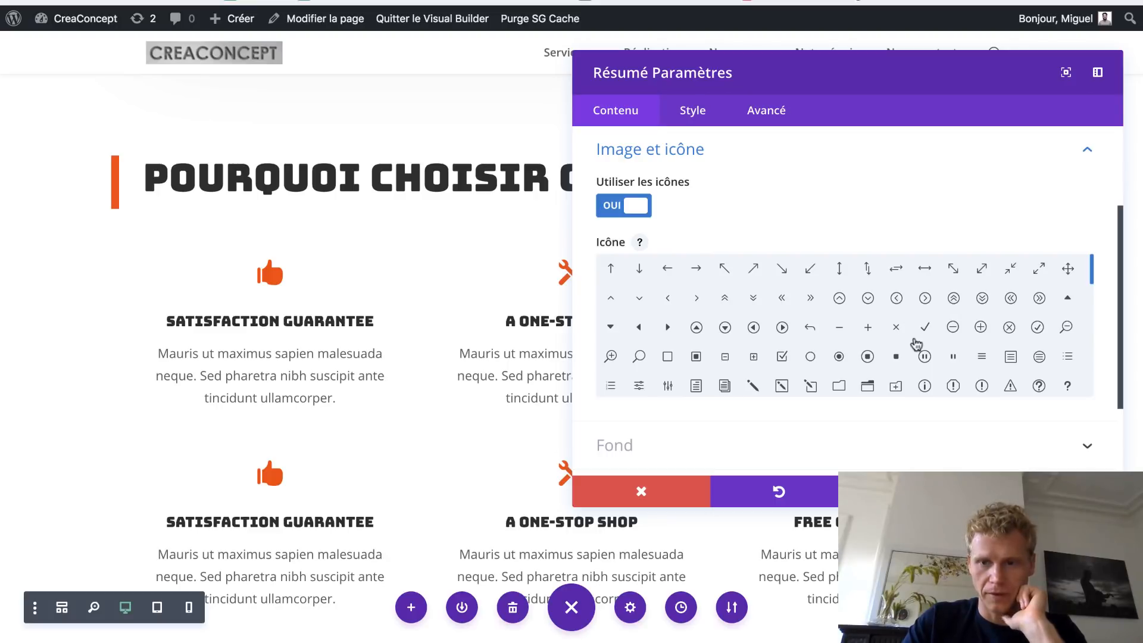
scroll(916, 344, down, 5)
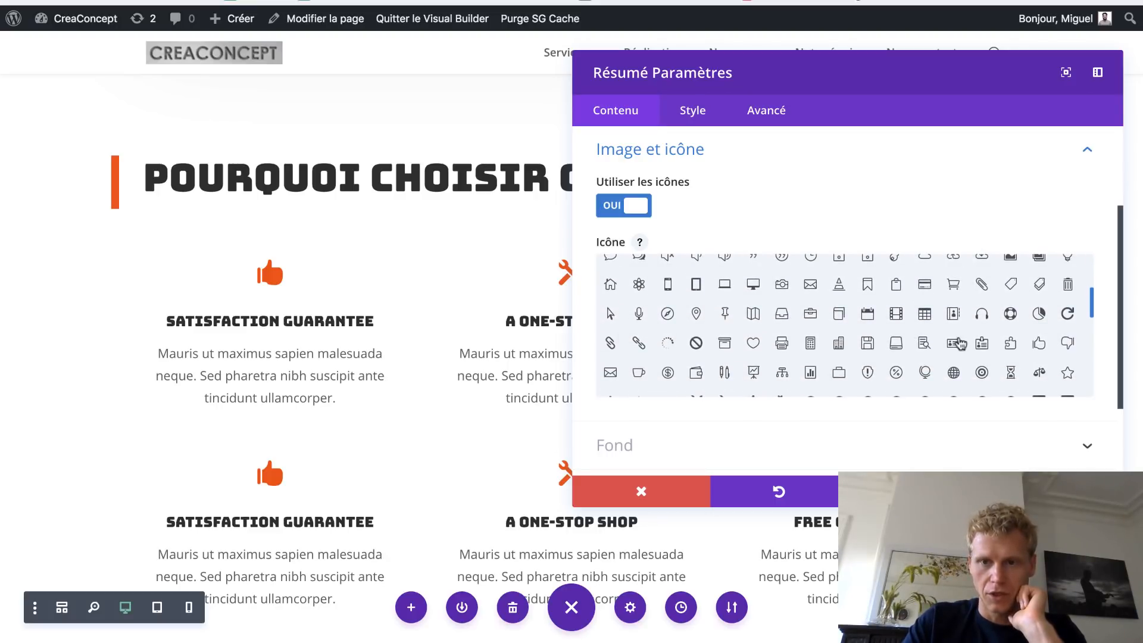
scroll(961, 343, down, 1)
click(1037, 312)
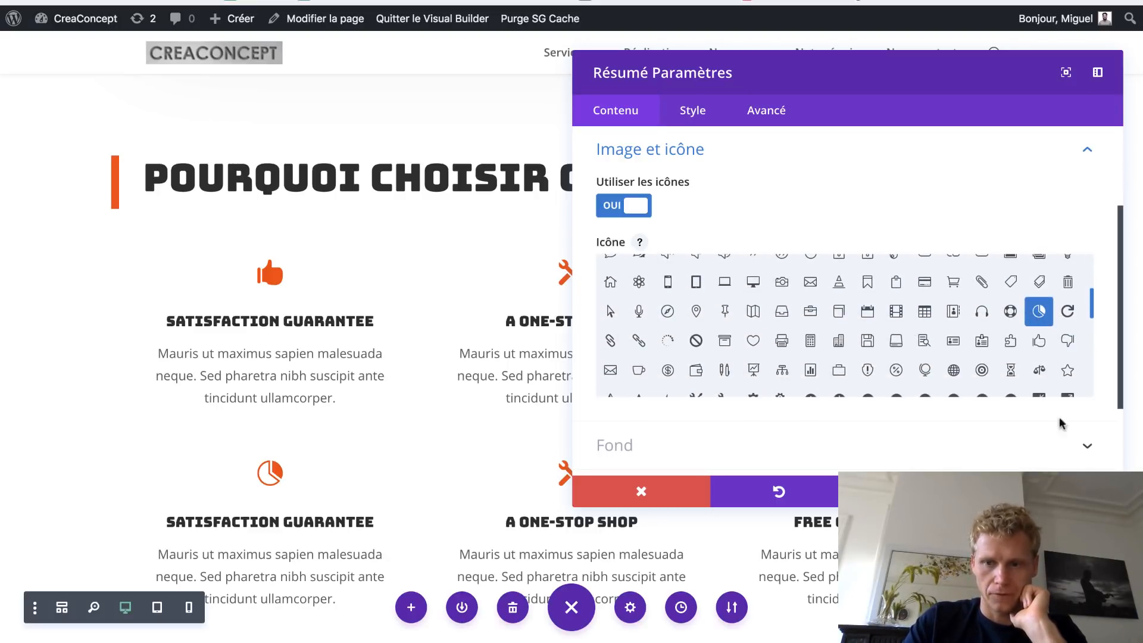
click(550, 481)
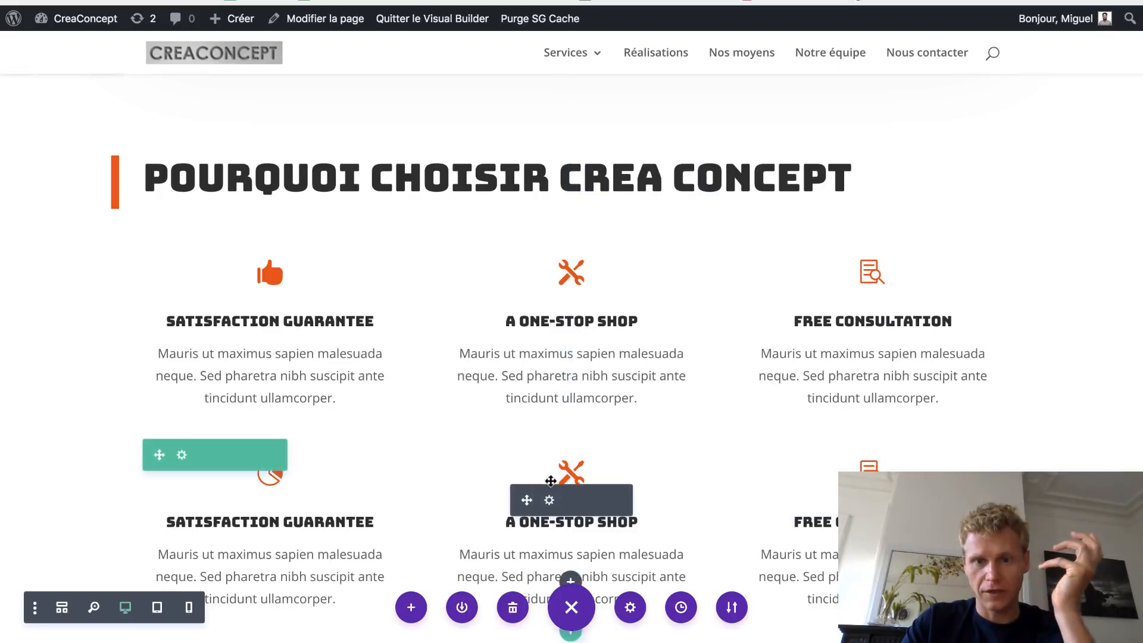
- Give the copied row's middle blurb a scales icon
click(553, 502)
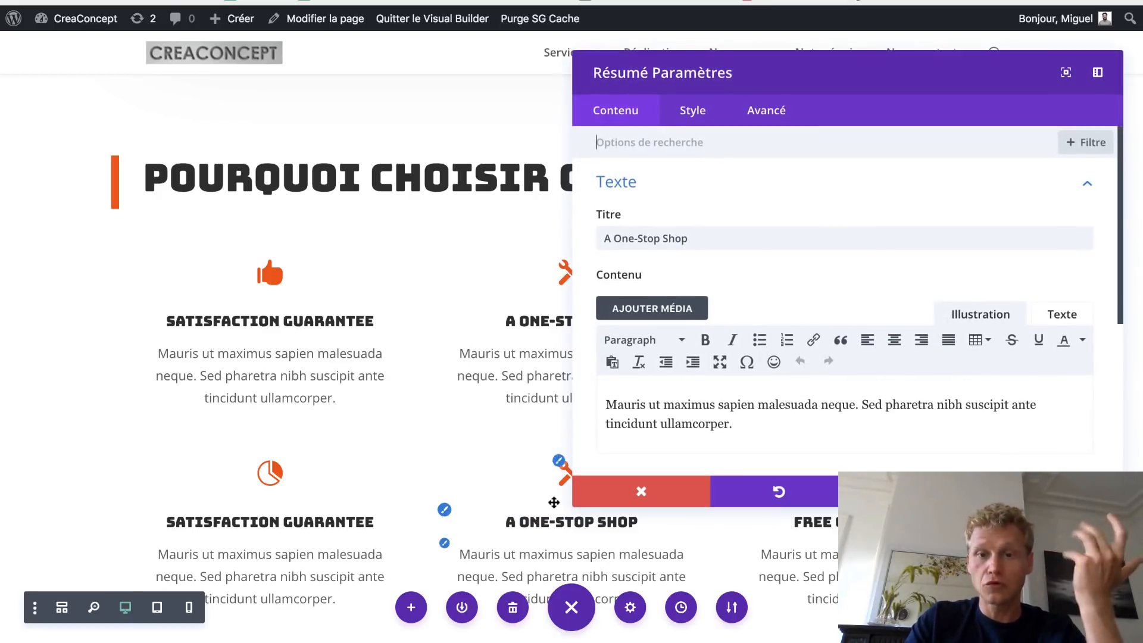
click(755, 184)
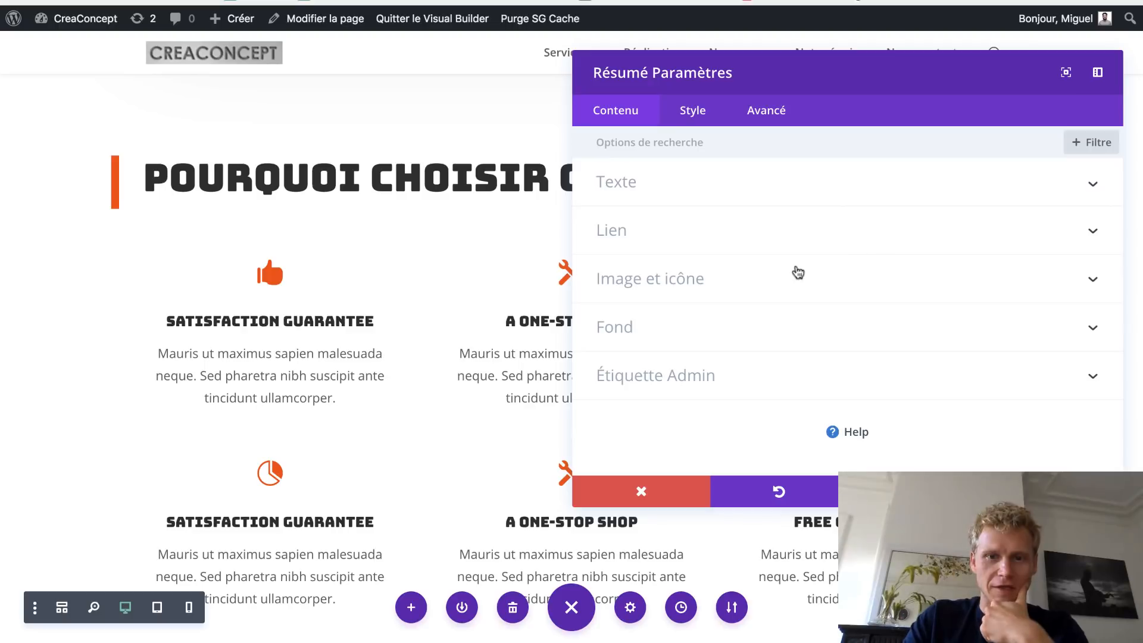
click(778, 272)
scroll(862, 347, down, 8)
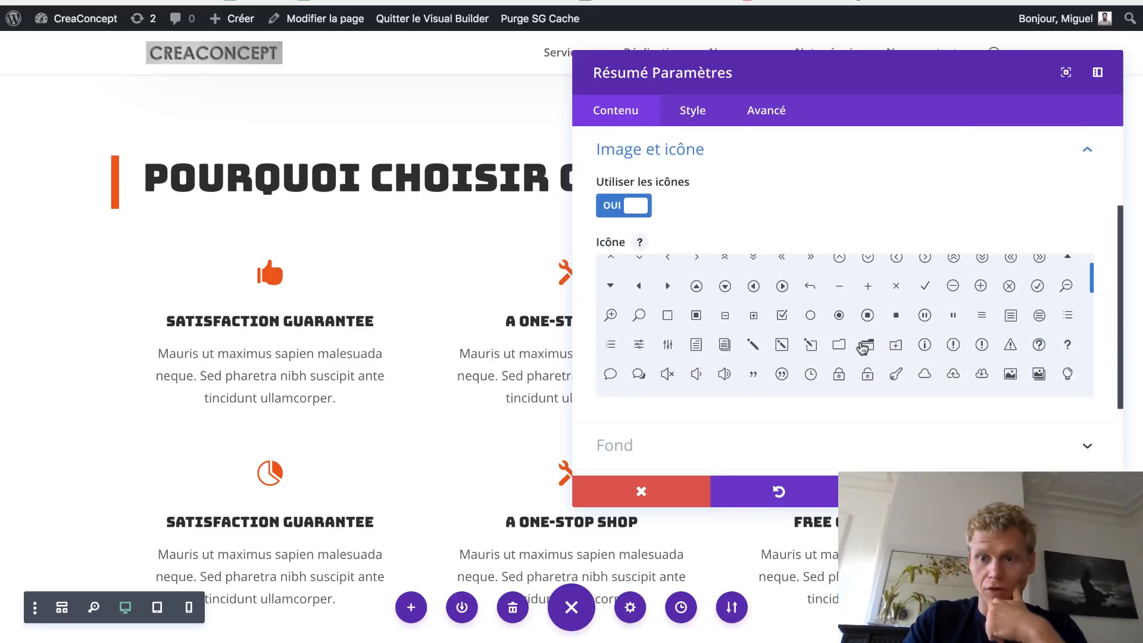
scroll(862, 335, down, 2)
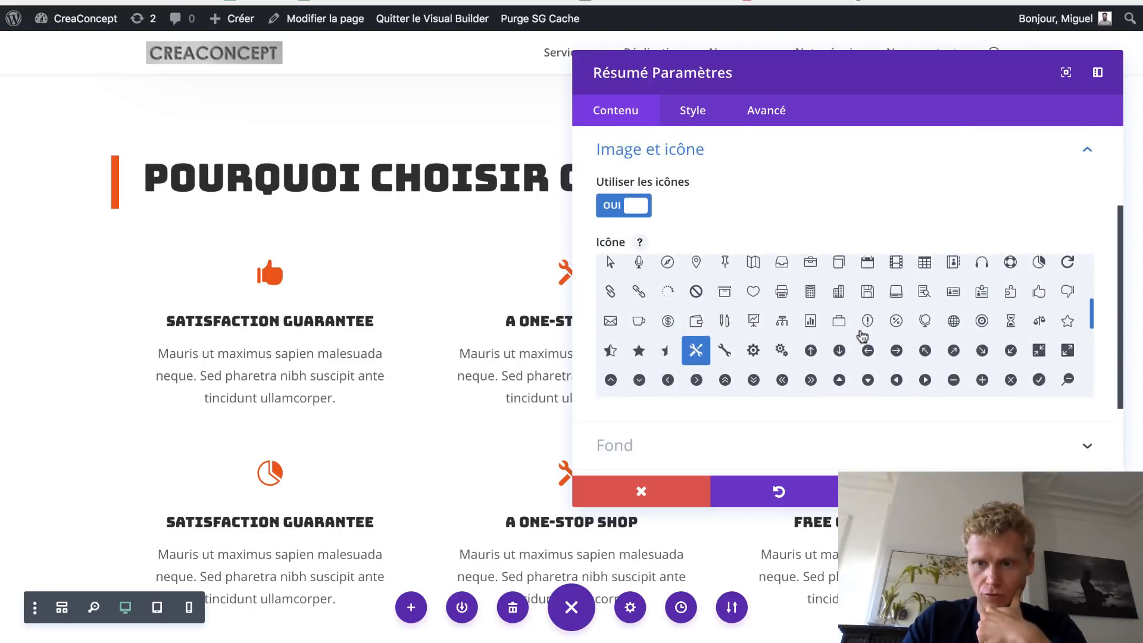
click(1040, 306)
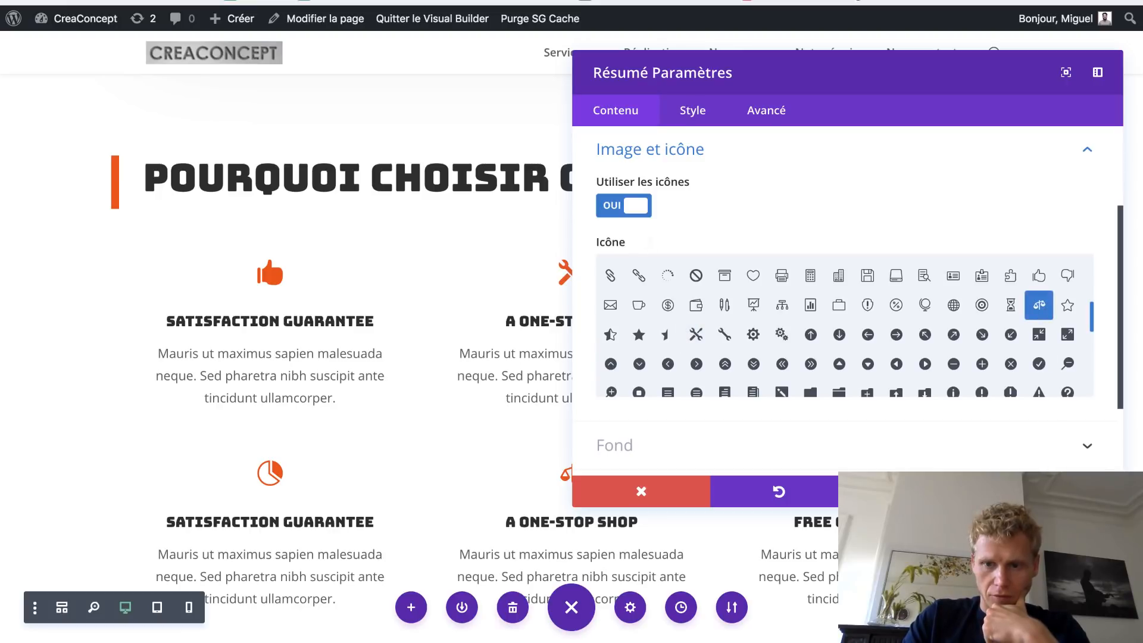
click(1054, 491)
- Retitle the copied first blurb from SATISFACTION GUARANTEE to 'Réussite assurée'
triple_click(341, 527)
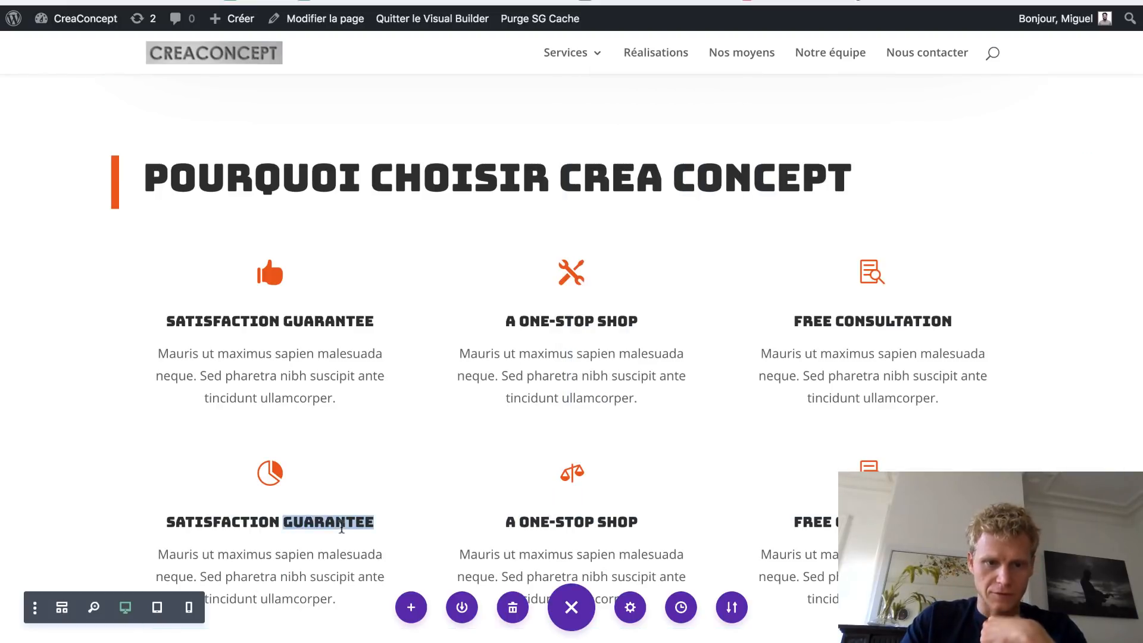
text(% DE)
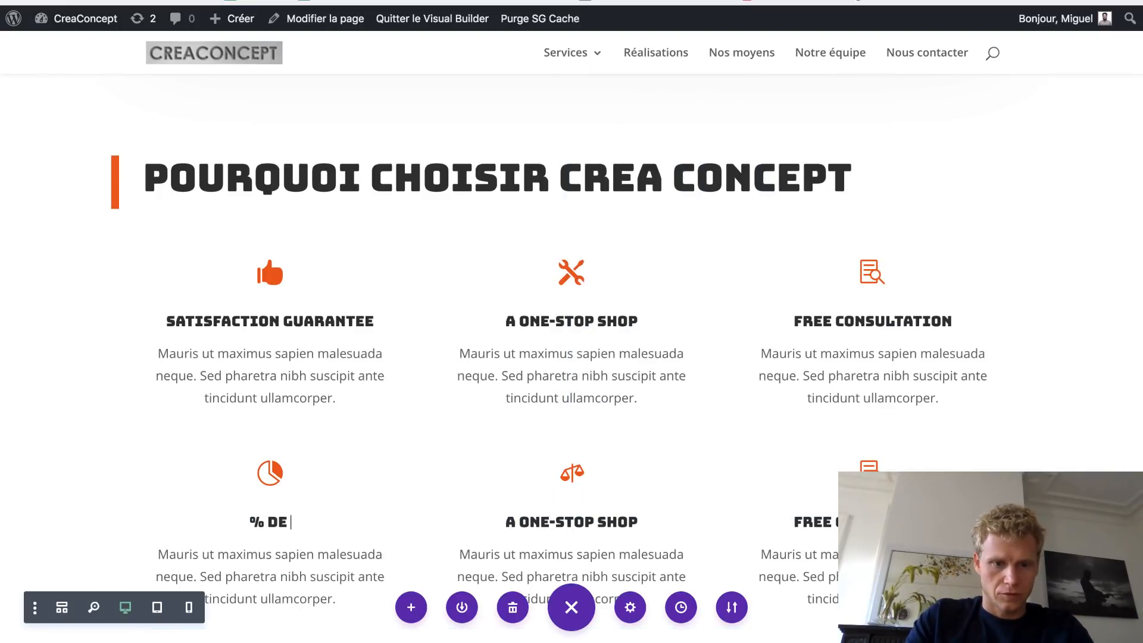
key(BackSpace)
key(BackSpace)
key(BackSpace)
text(Réussite assu)
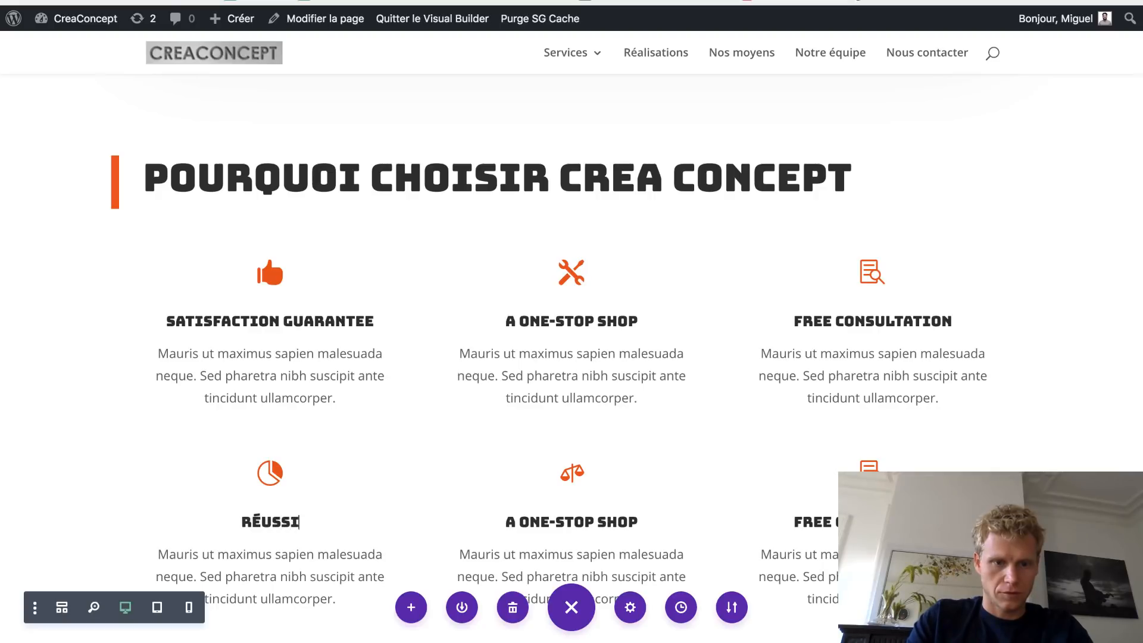
text(rée)
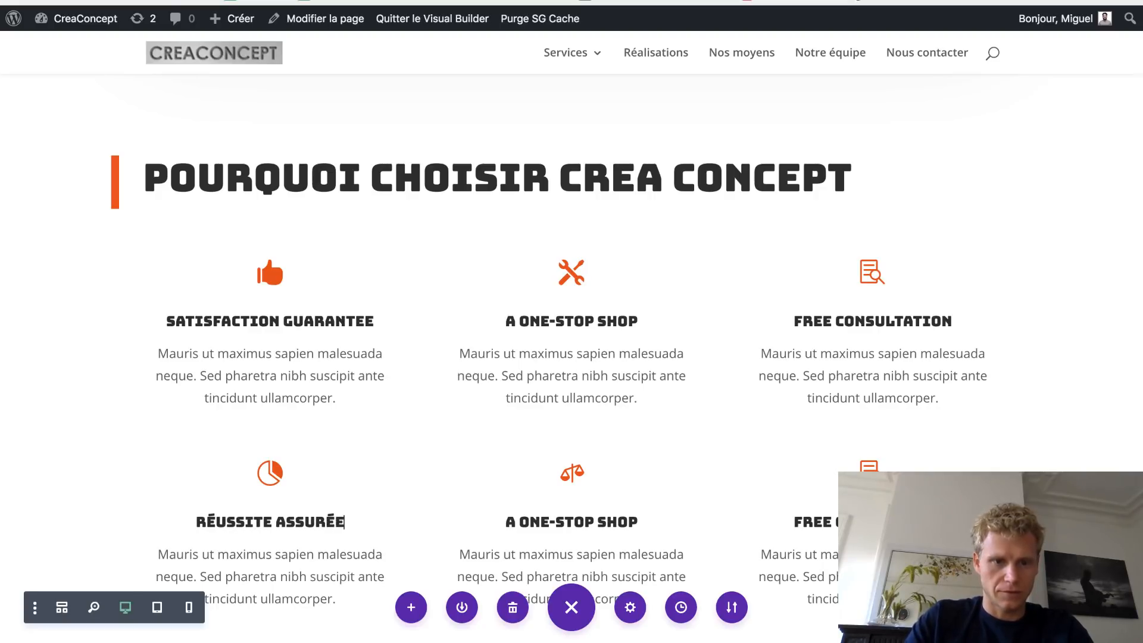
click(511, 521)
- Retitle the middle blurb 'Des prix équitables', fixing typos, and save it
click(511, 521)
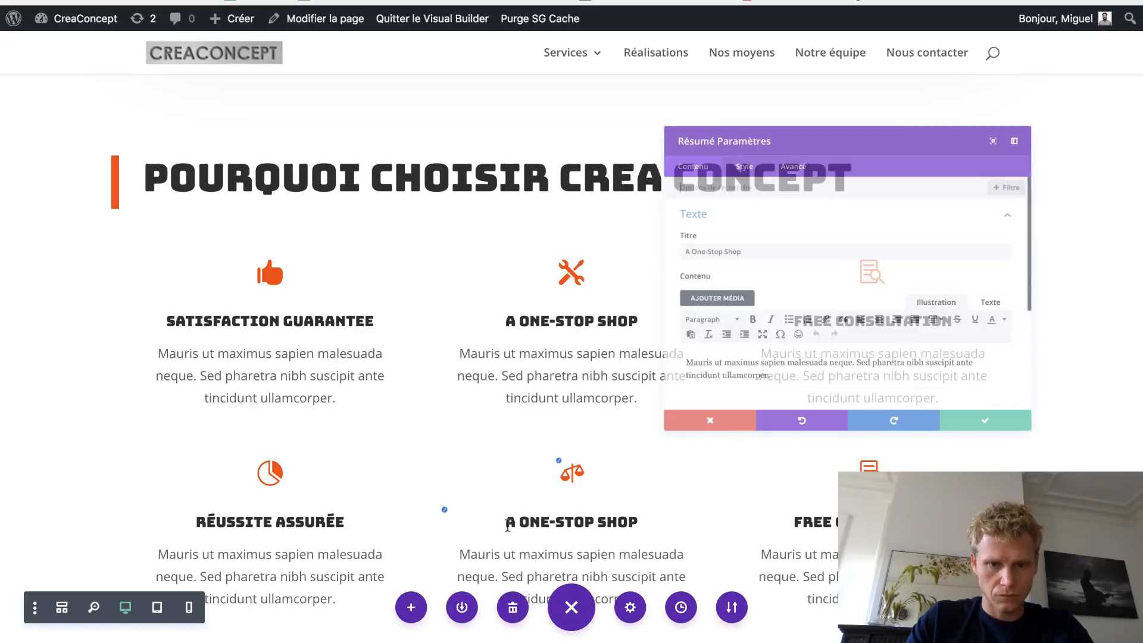
key(ctrl+a)
text(Des prix eq)
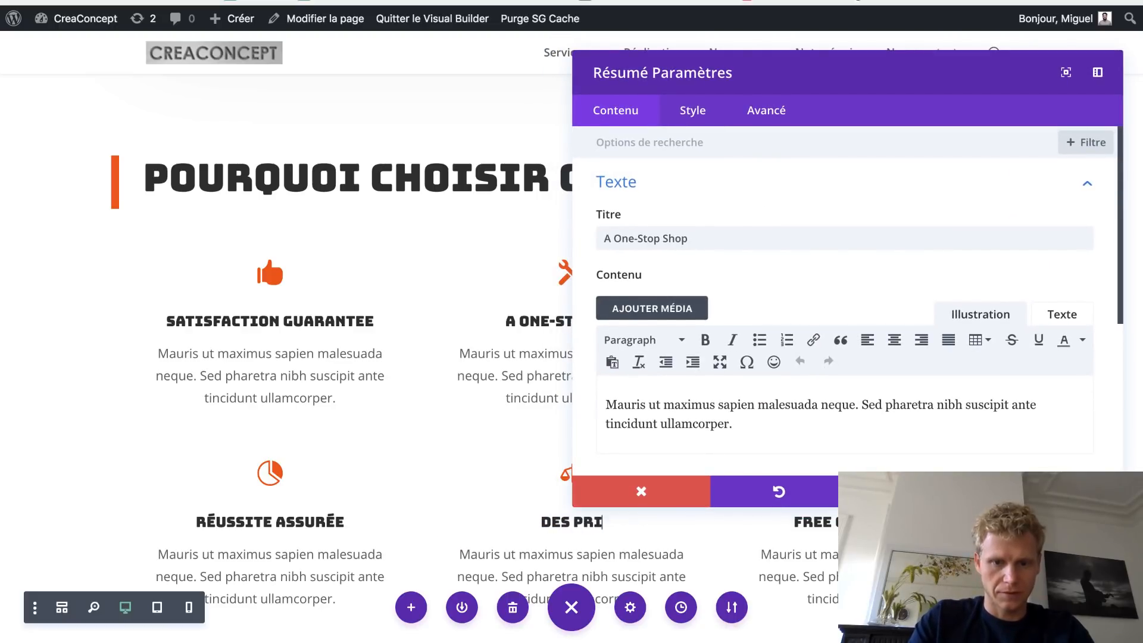
key(BackSpace)
key(BackSpace)
text(équitabnle)
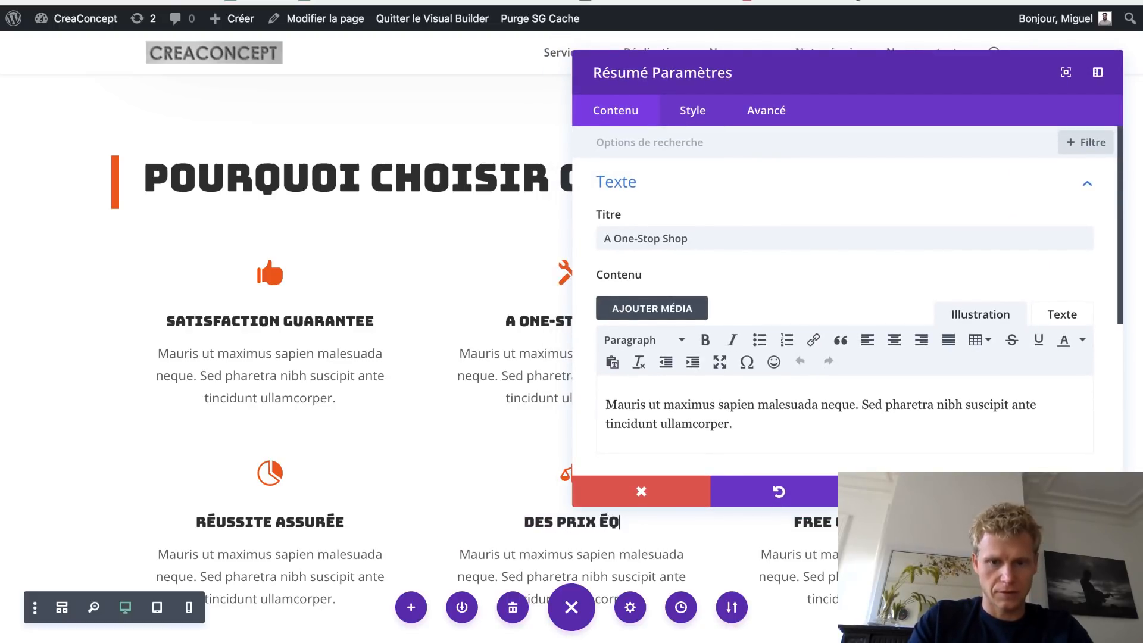
key(BackSpace)
key(BackSpace)
key(BackSpace)
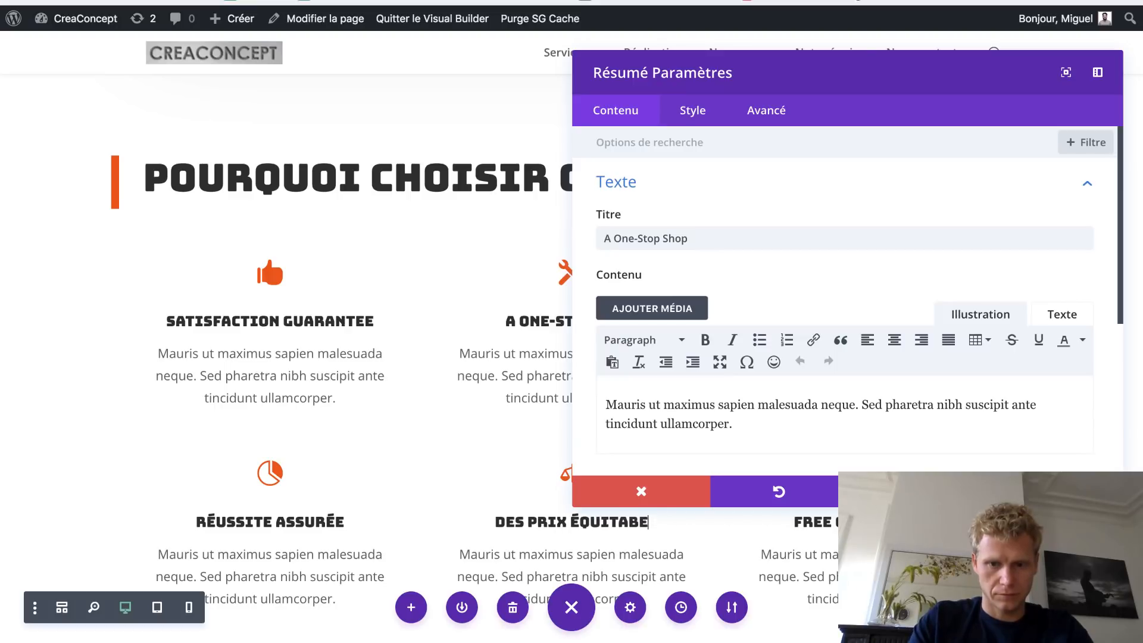
text(les)
click(1026, 491)
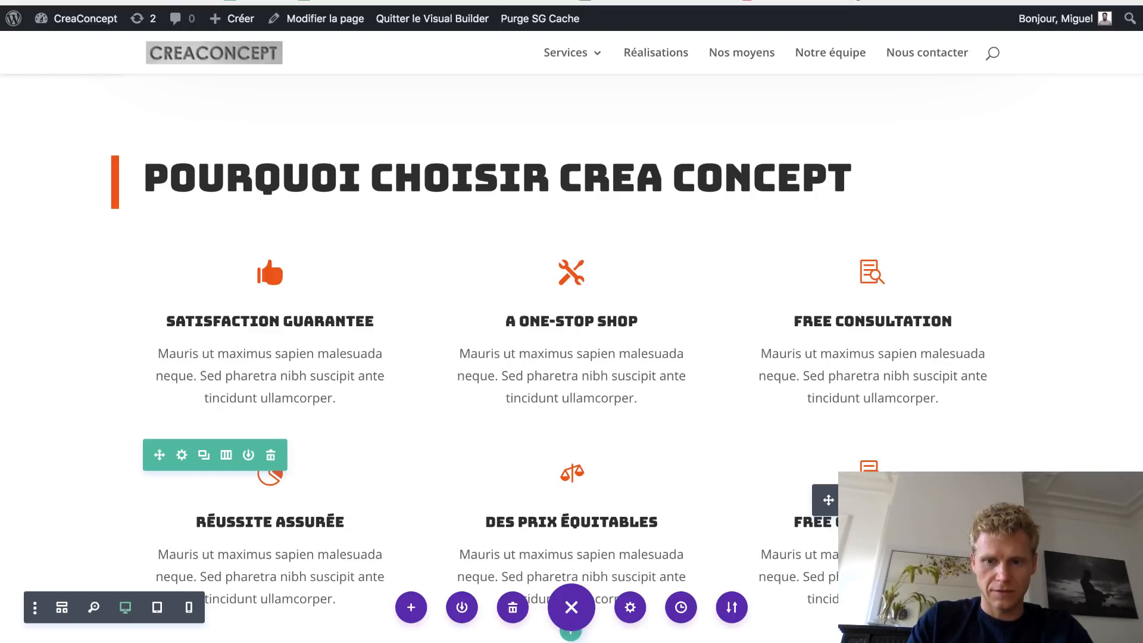
- Retitle the Free Consultation blurb 'Des clients satisfaits' and give it a group-of-people icon
click(851, 500)
double_click(712, 229)
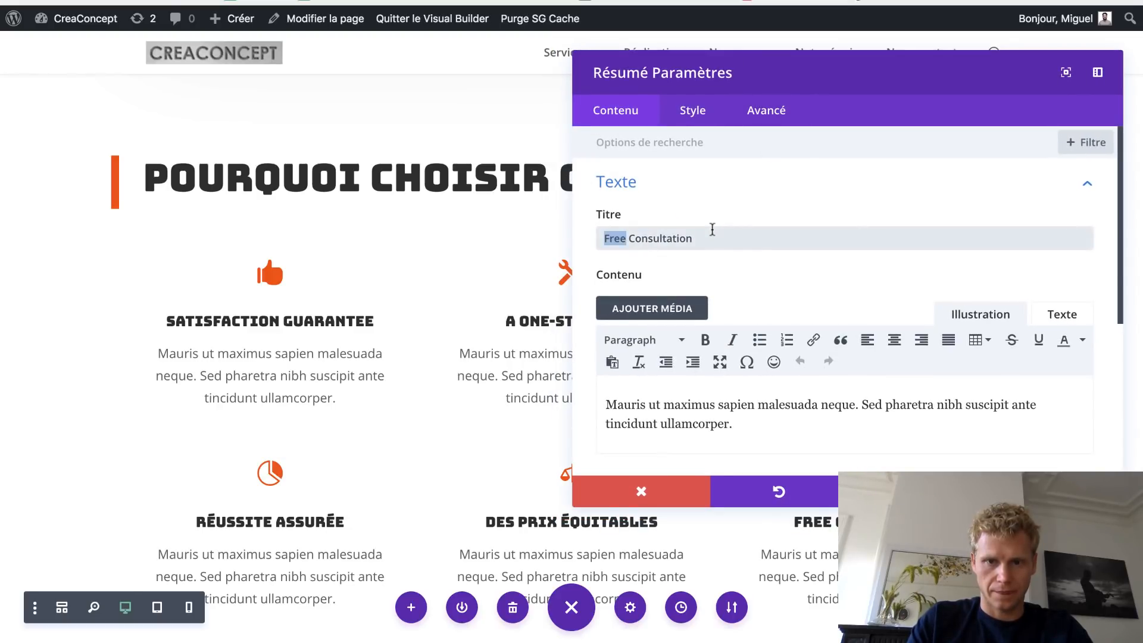
triple_click(712, 230)
text(Des clie)
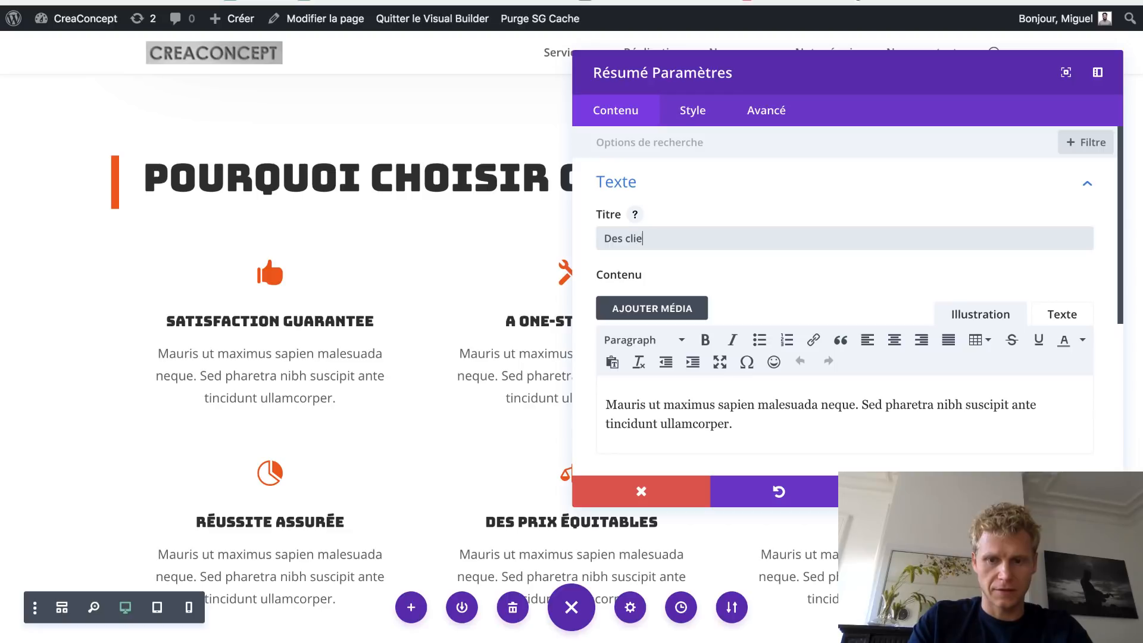
text(nts satisfaits)
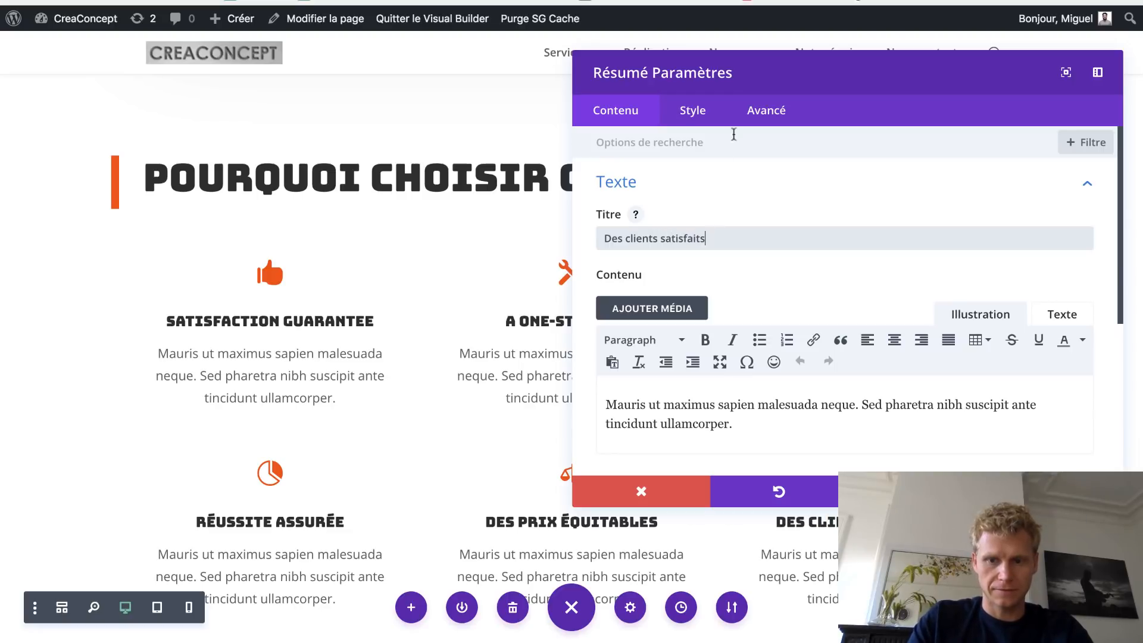
click(693, 197)
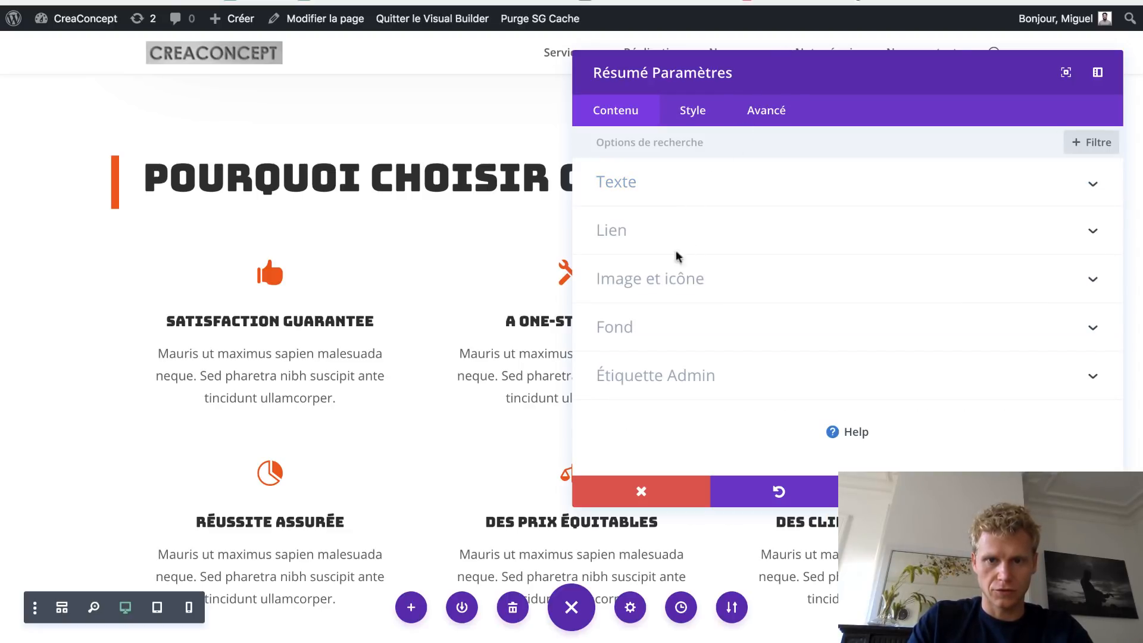
click(661, 280)
scroll(810, 333, down, 3)
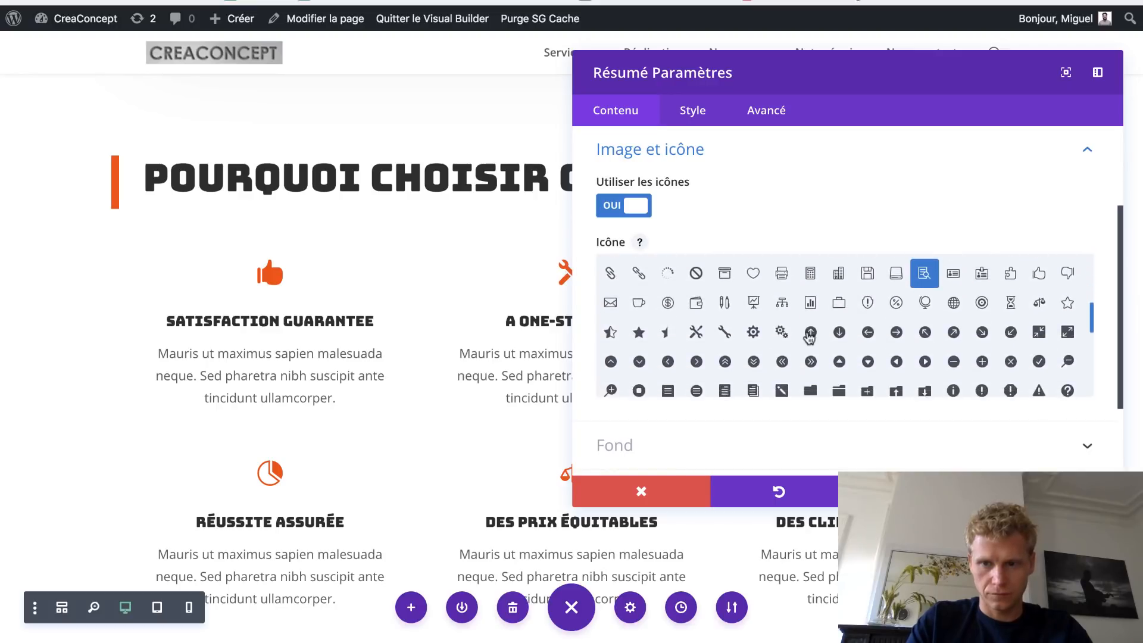
scroll(809, 336, down, 4)
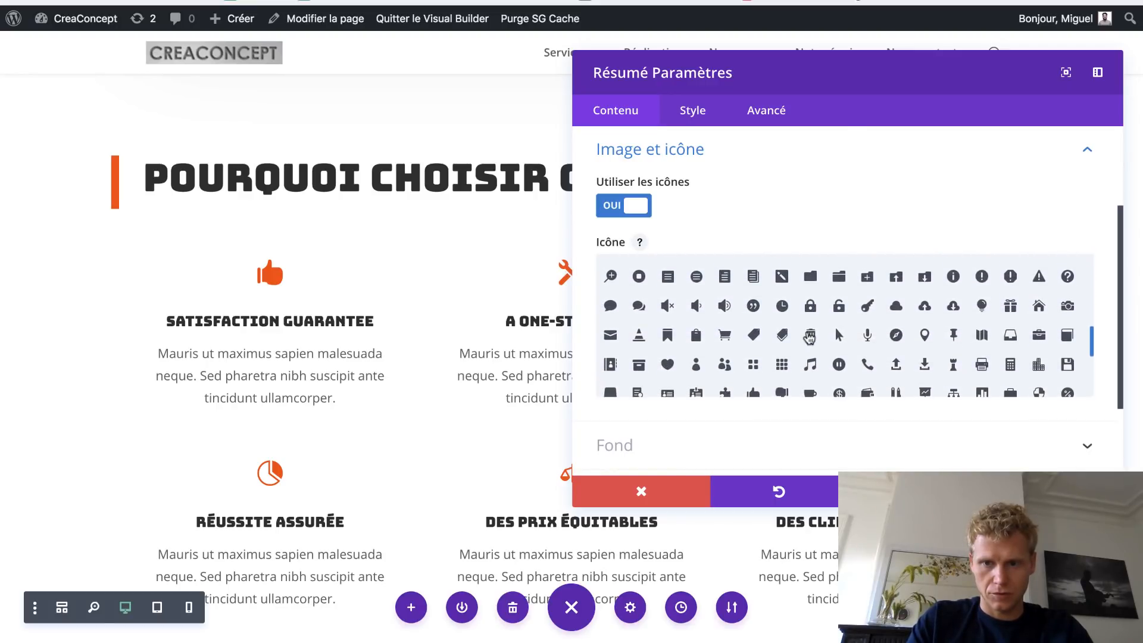
scroll(812, 359, down, 10)
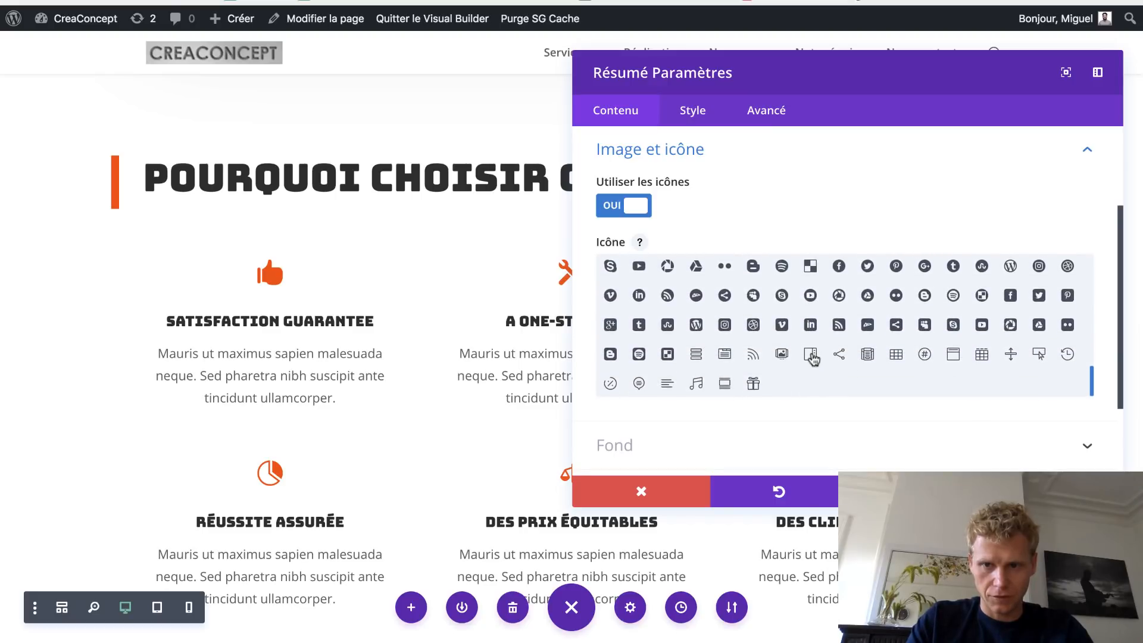
scroll(812, 359, up, 5)
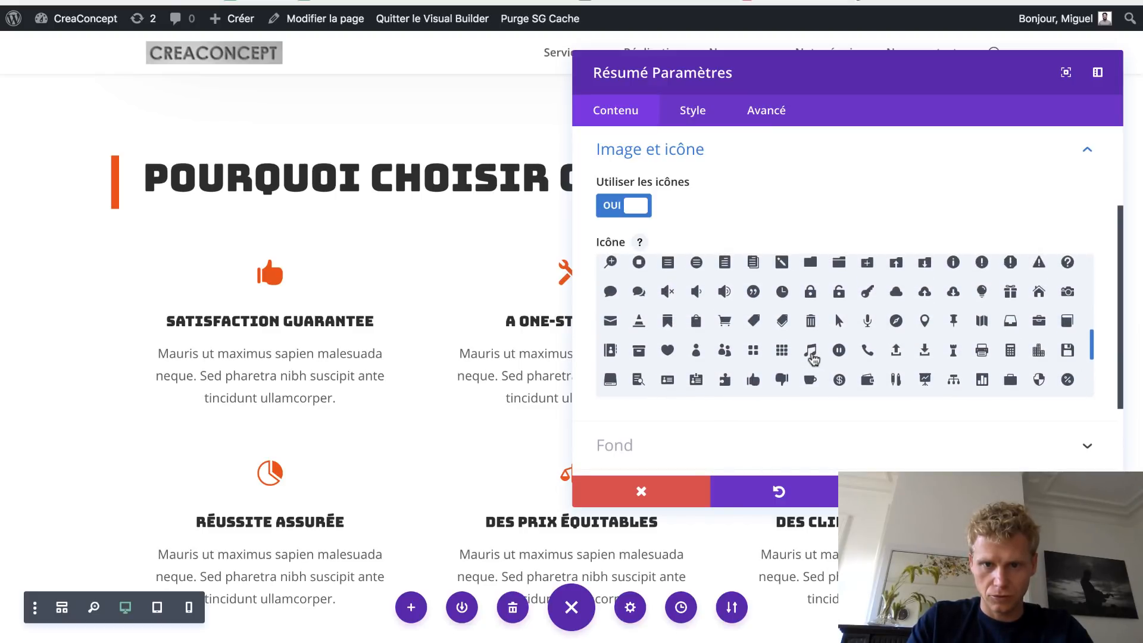
click(723, 351)
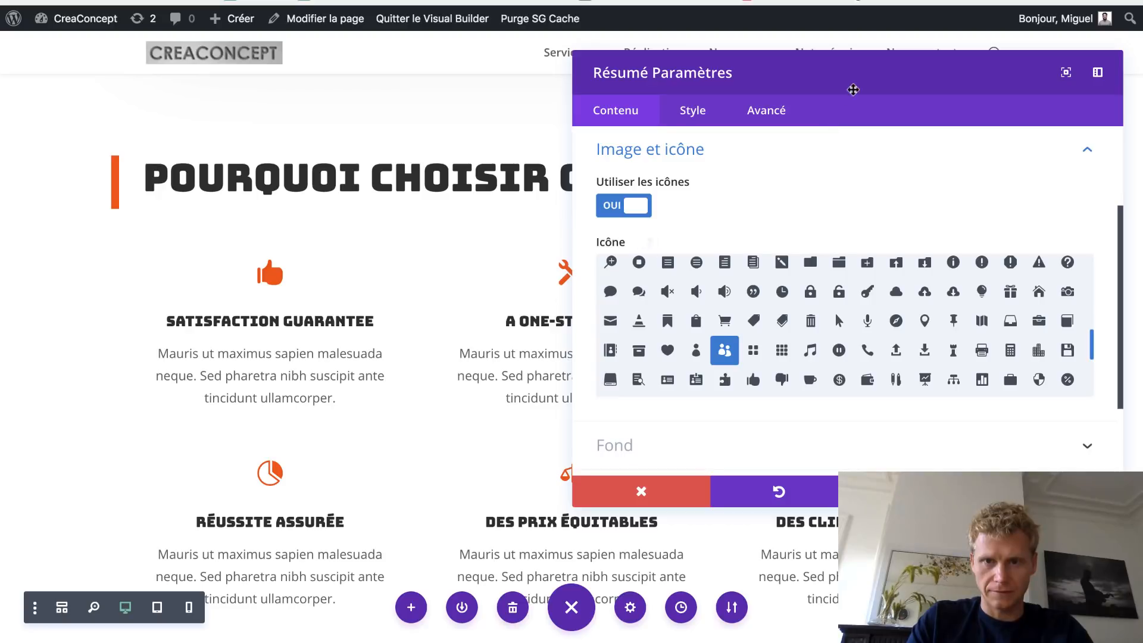
drag(851, 91, 308, 81)
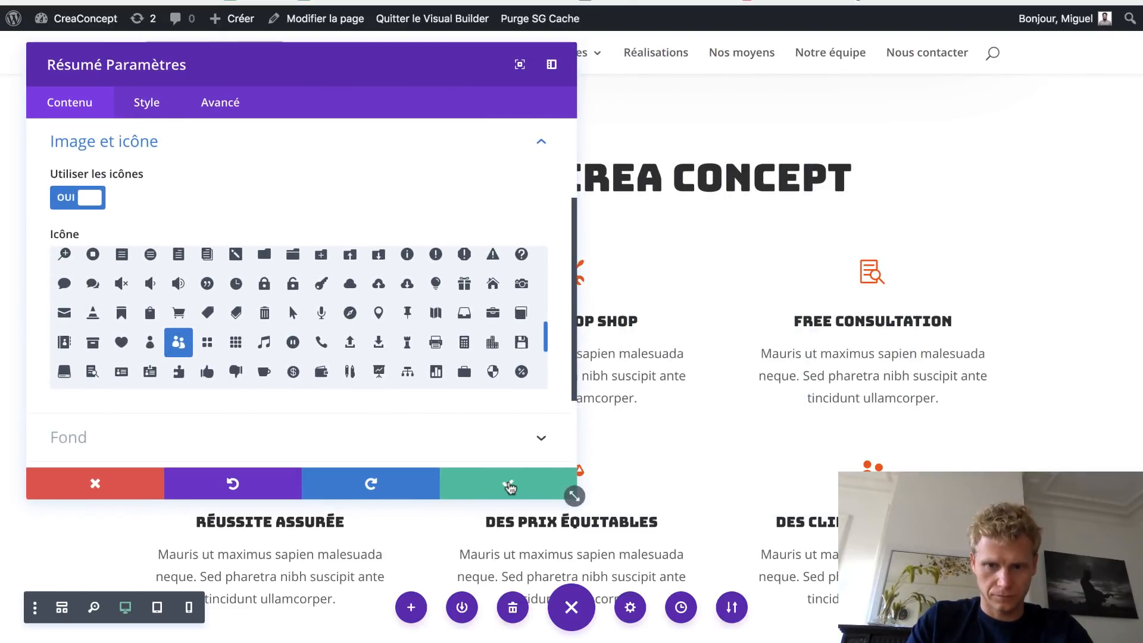
- Save the Des clients satisfaits blurb, check the live page, then scroll to the Call us section
click(524, 485)
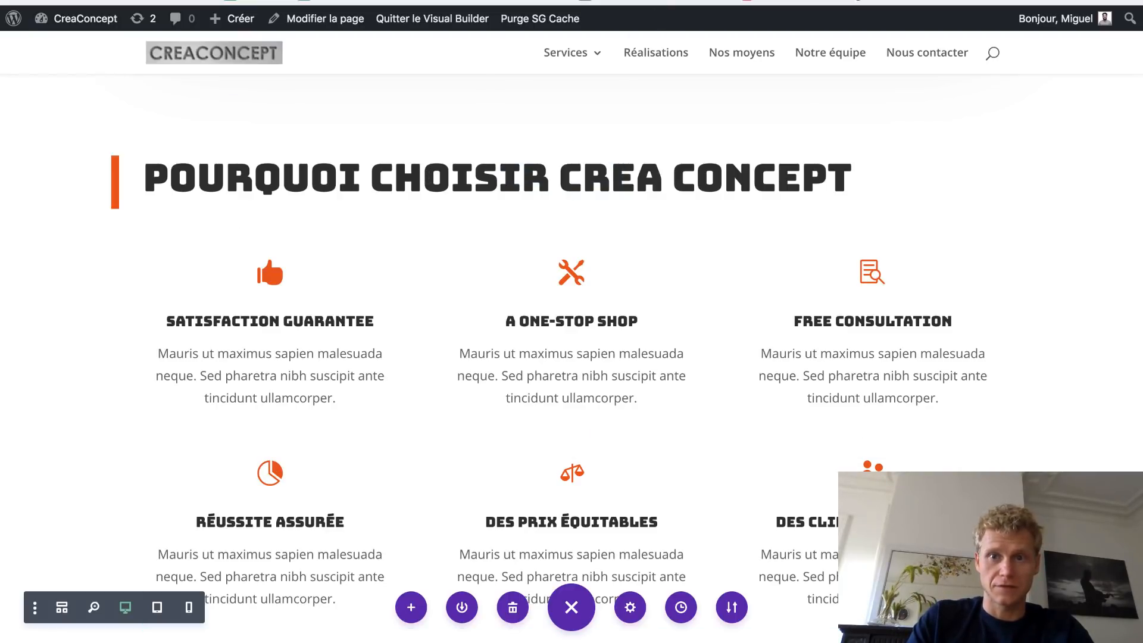
key(ctrl+Tab)
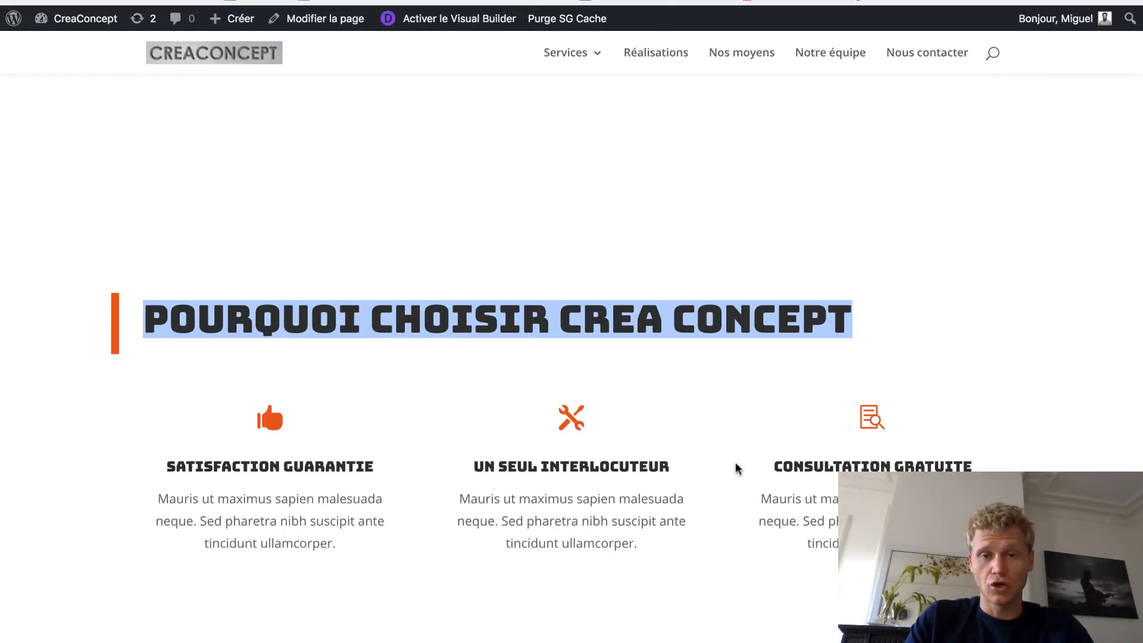
scroll(524, 384, up, 1)
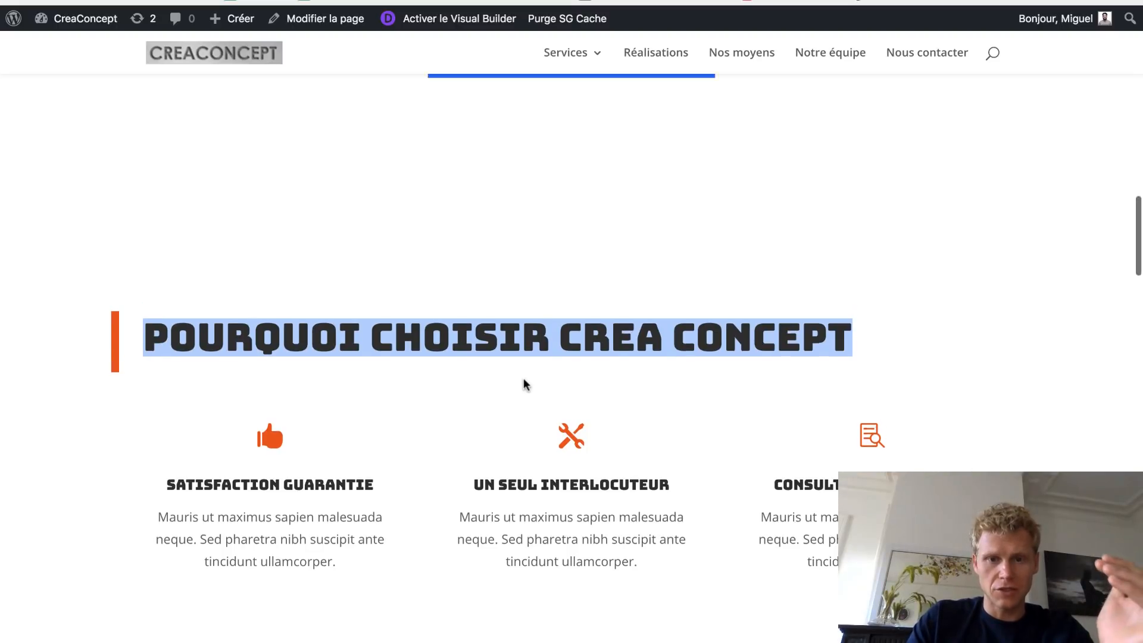
scroll(524, 381, up, 1)
scroll(510, 296, down, 2)
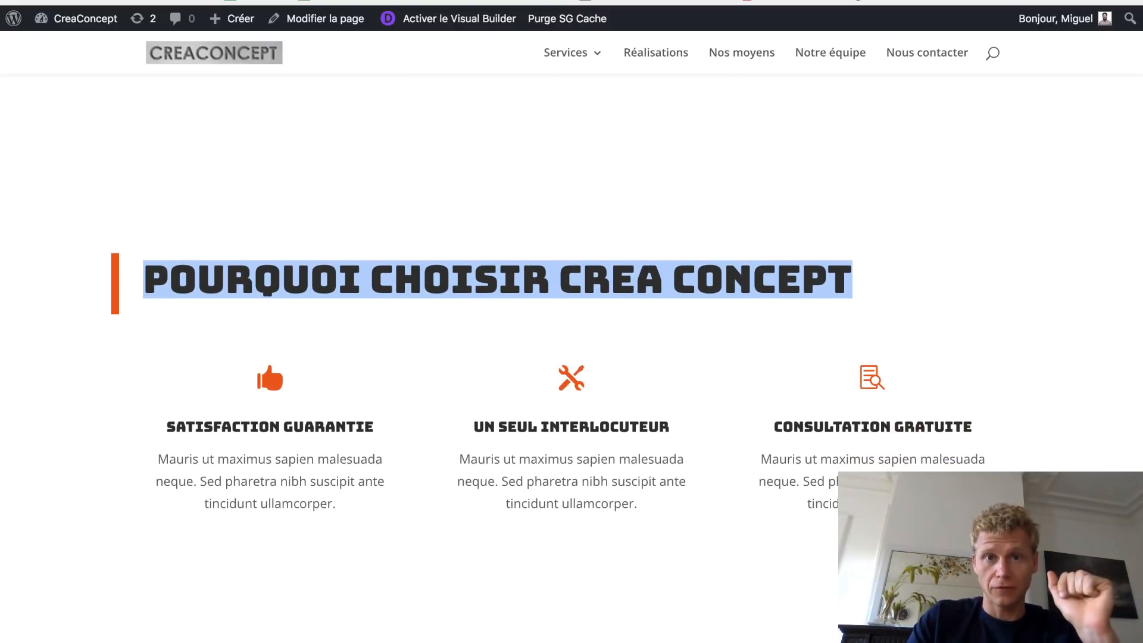
key(ctrl+shift+Tab)
scroll(542, 342, down, 5)
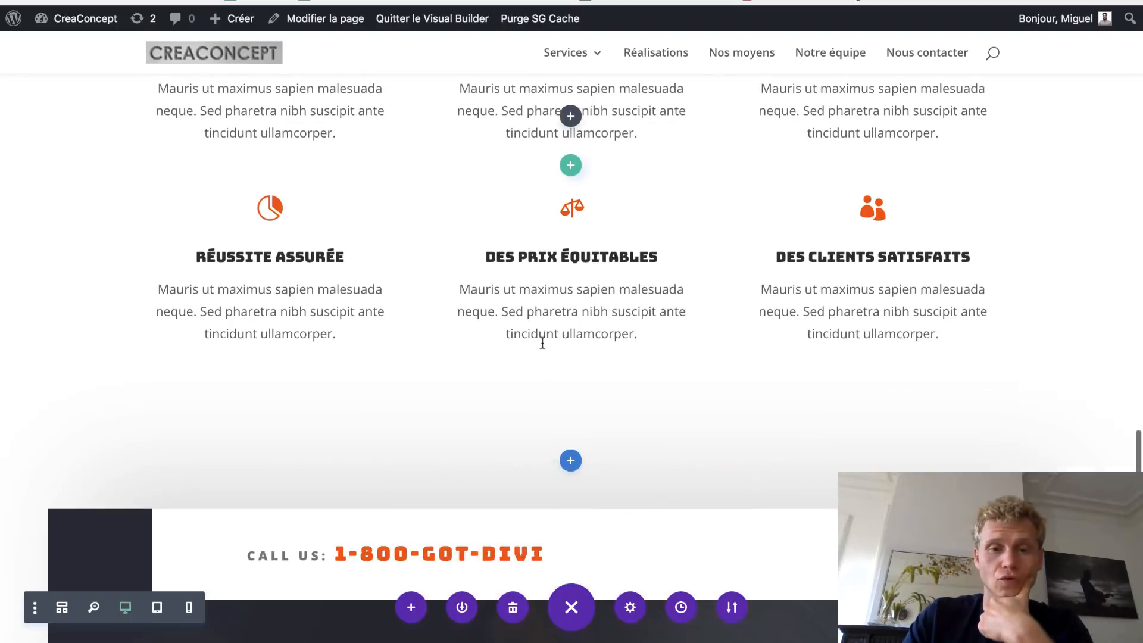
scroll(543, 343, down, 6)
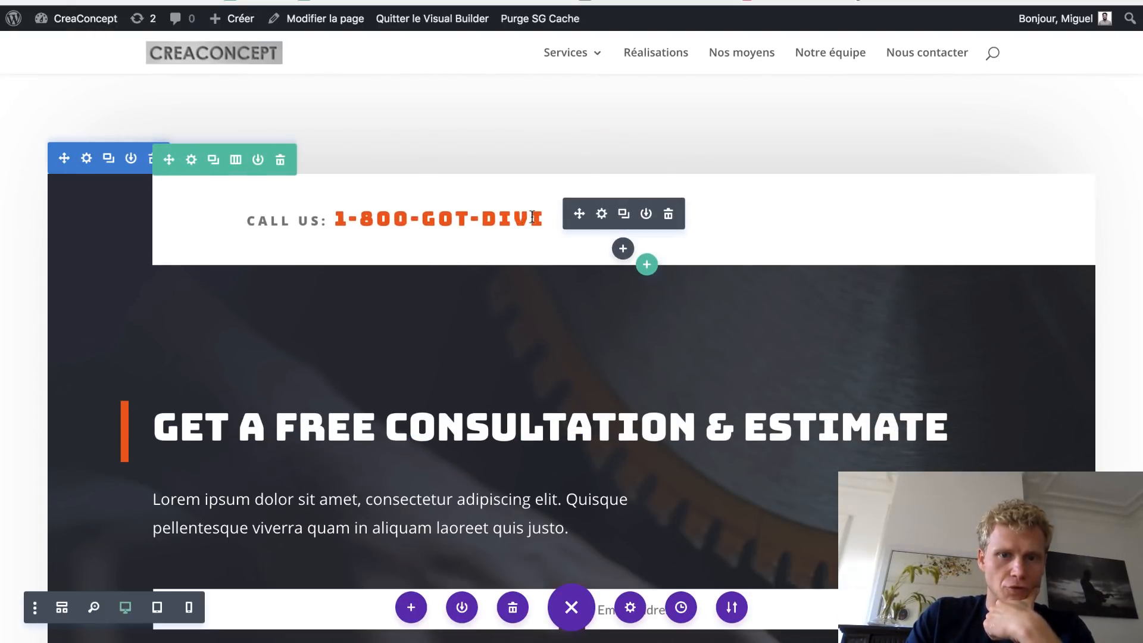
- Replace the 1-800-GOT-DIVI placeholder after CALL US with the company's phone number
drag(537, 218, 326, 214)
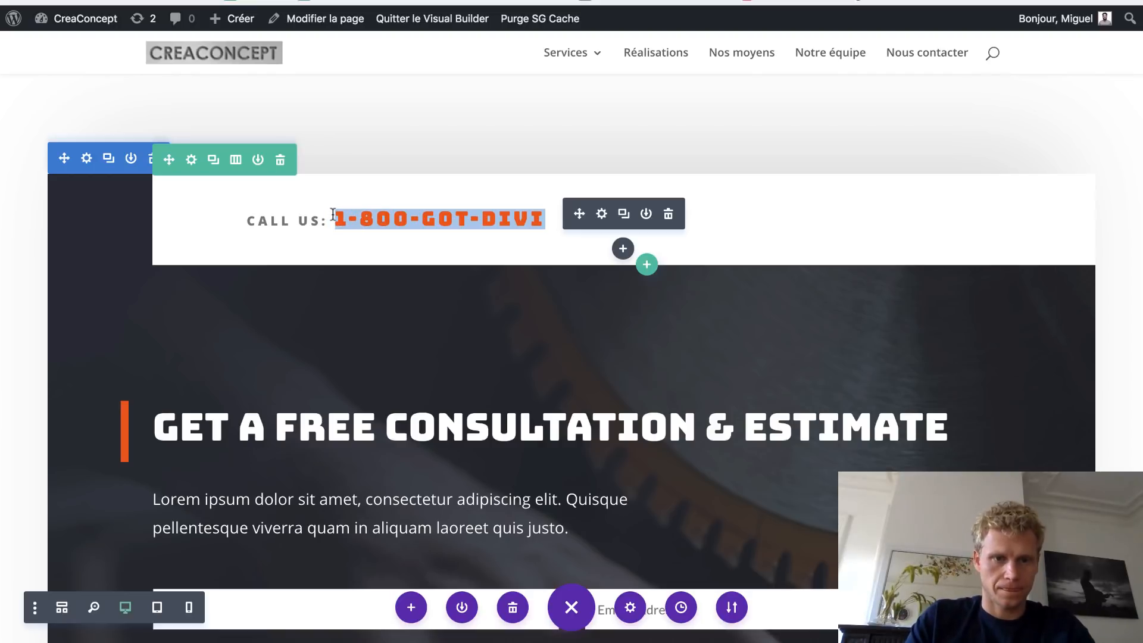
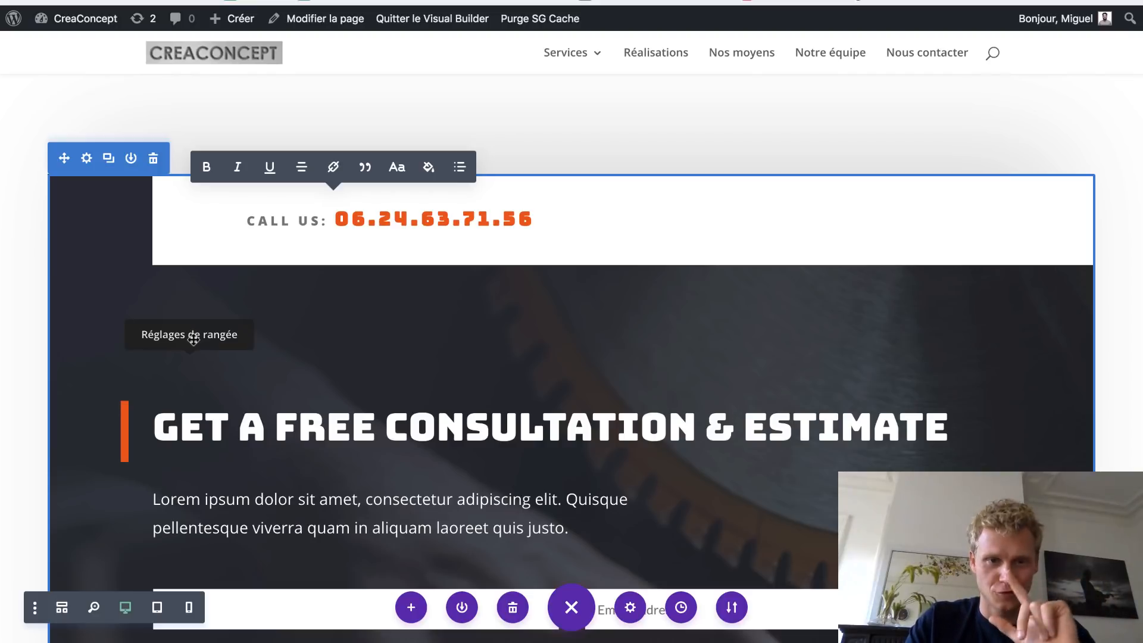
scroll(193, 338, down, 2)
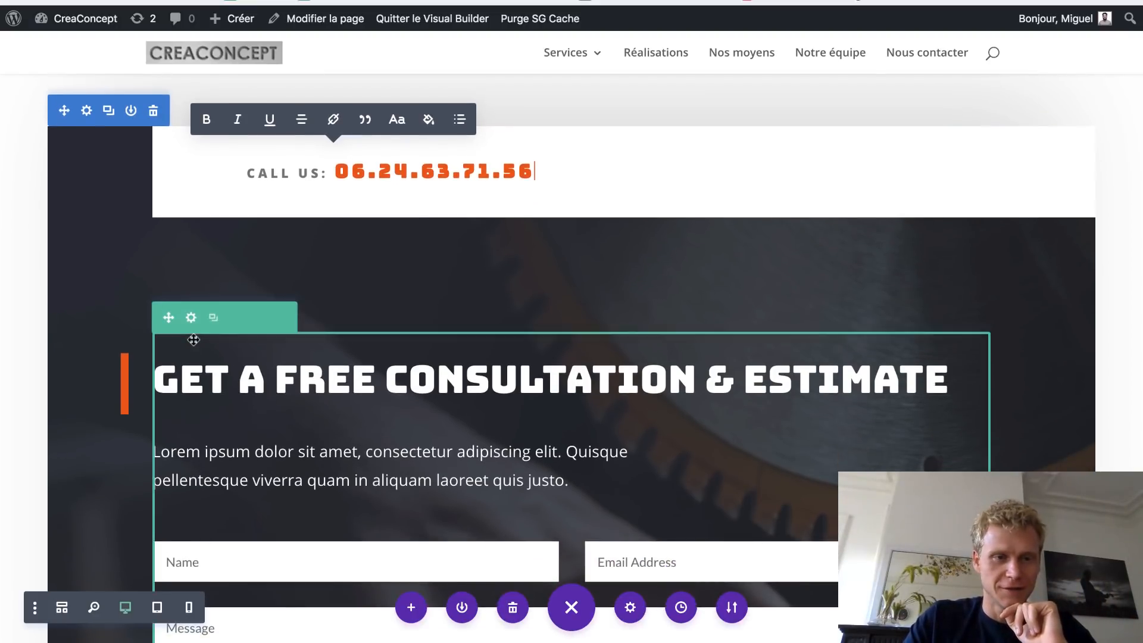
- Reset the consultation section's margins to default, turning off per-device margin values
click(87, 111)
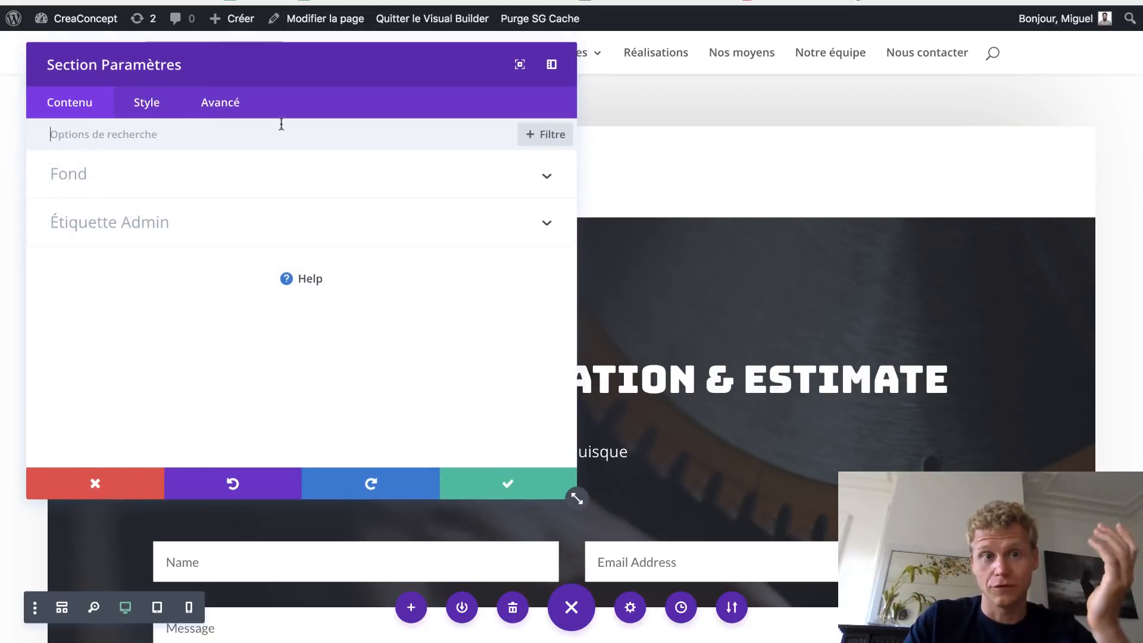
drag(243, 74, 767, 77)
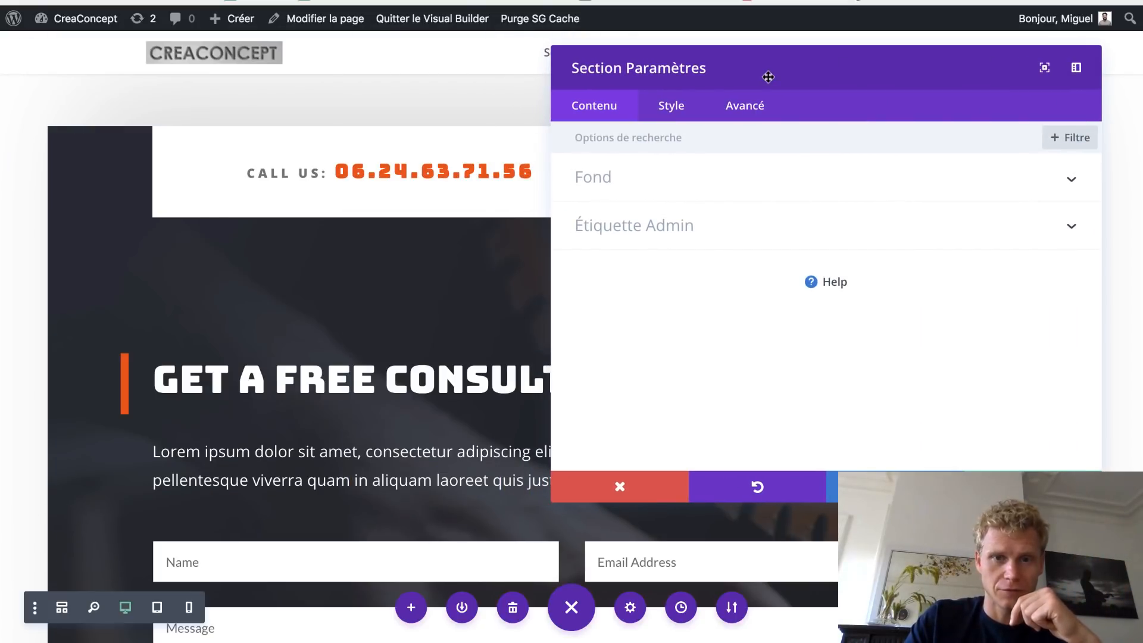
click(673, 110)
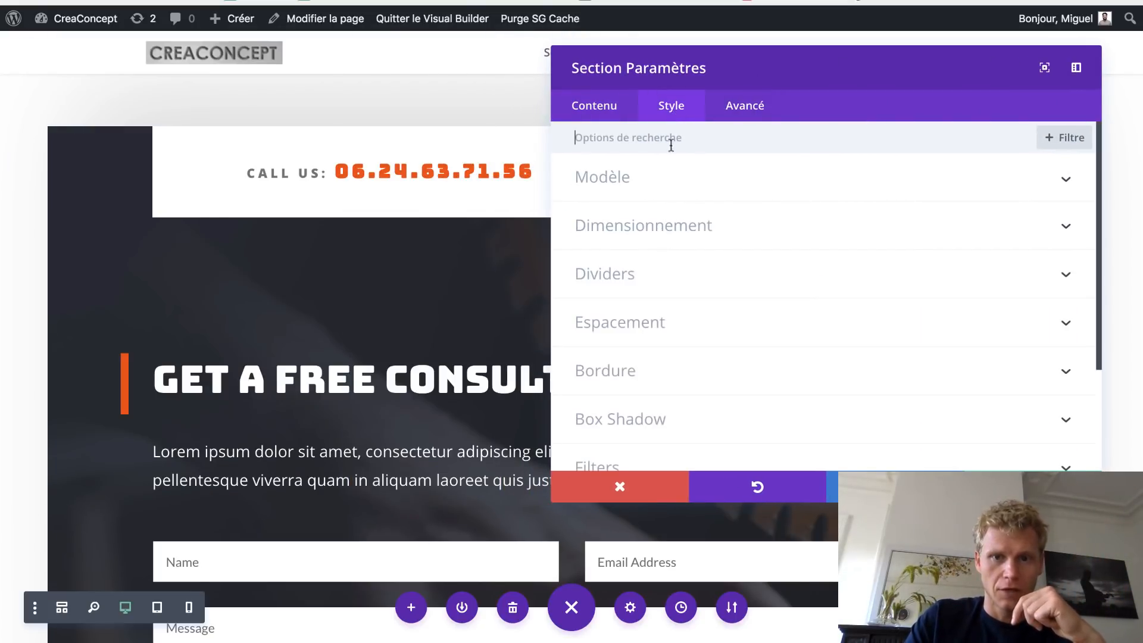
click(655, 332)
click(1064, 255)
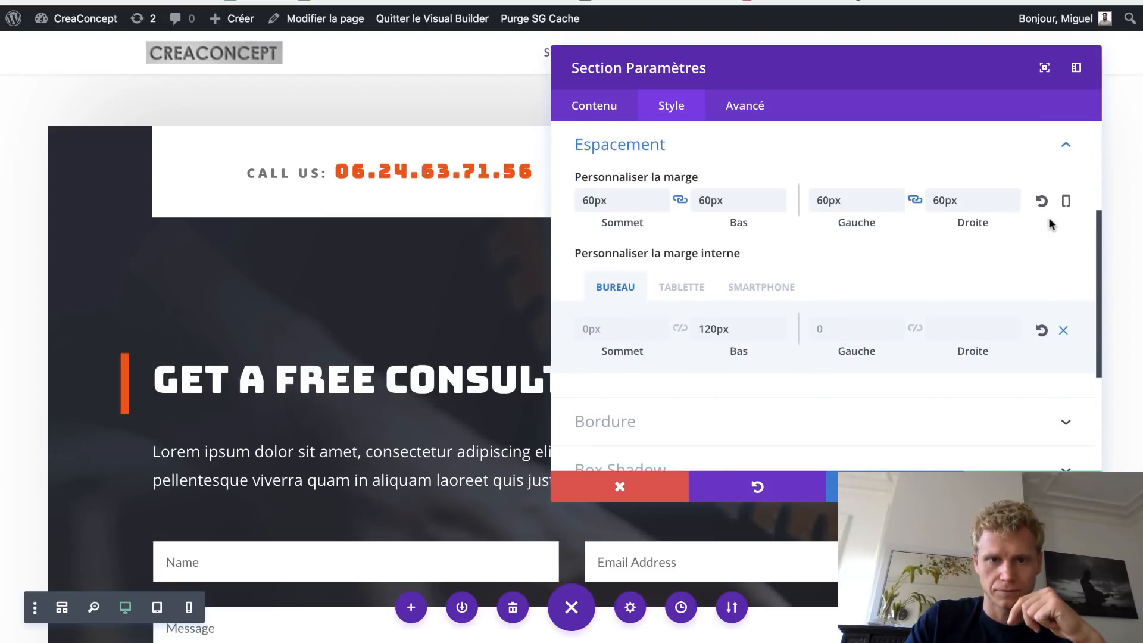
click(1042, 201)
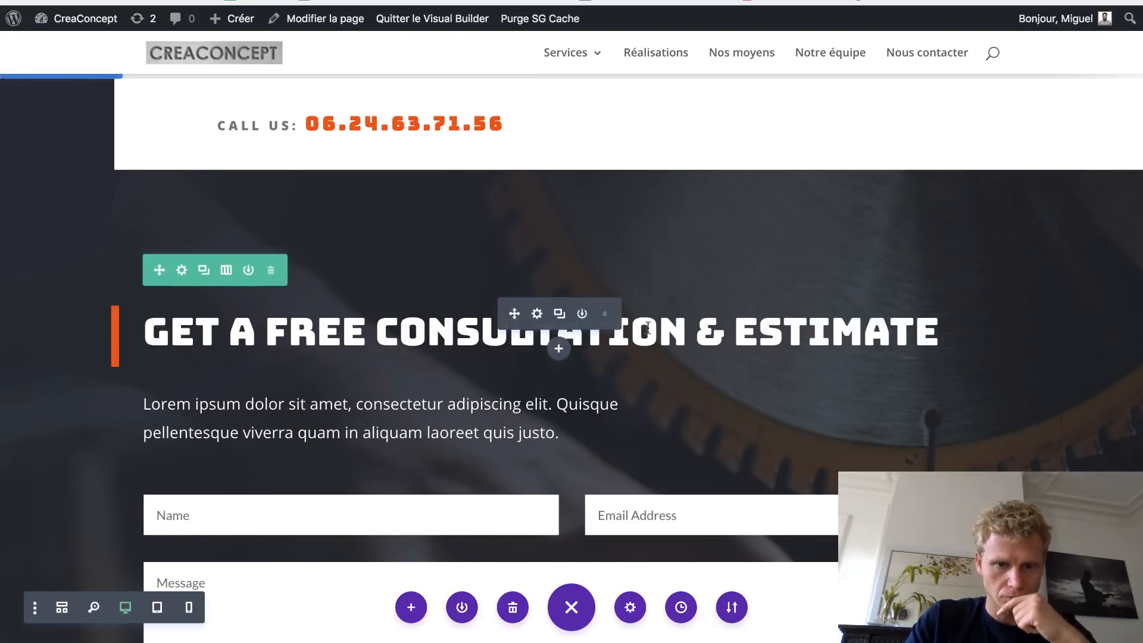
- Scroll to the Get a Free Consultation & Estimate heading and its contact form
scroll(595, 339, down, 5)
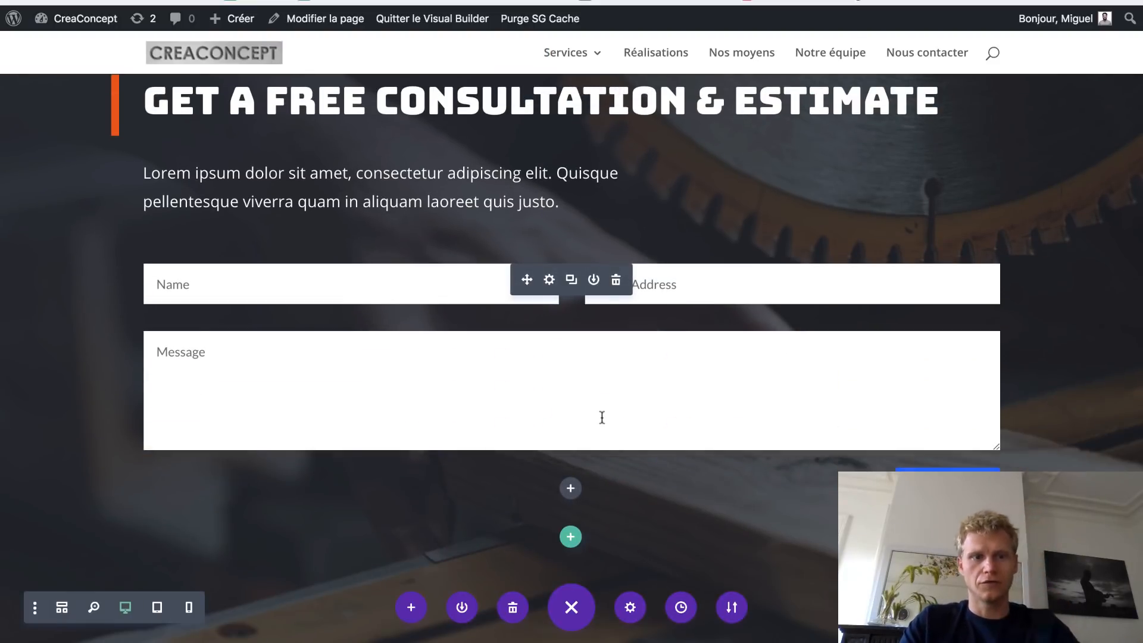
scroll(571, 357, up, 1)
scroll(571, 357, down, 3)
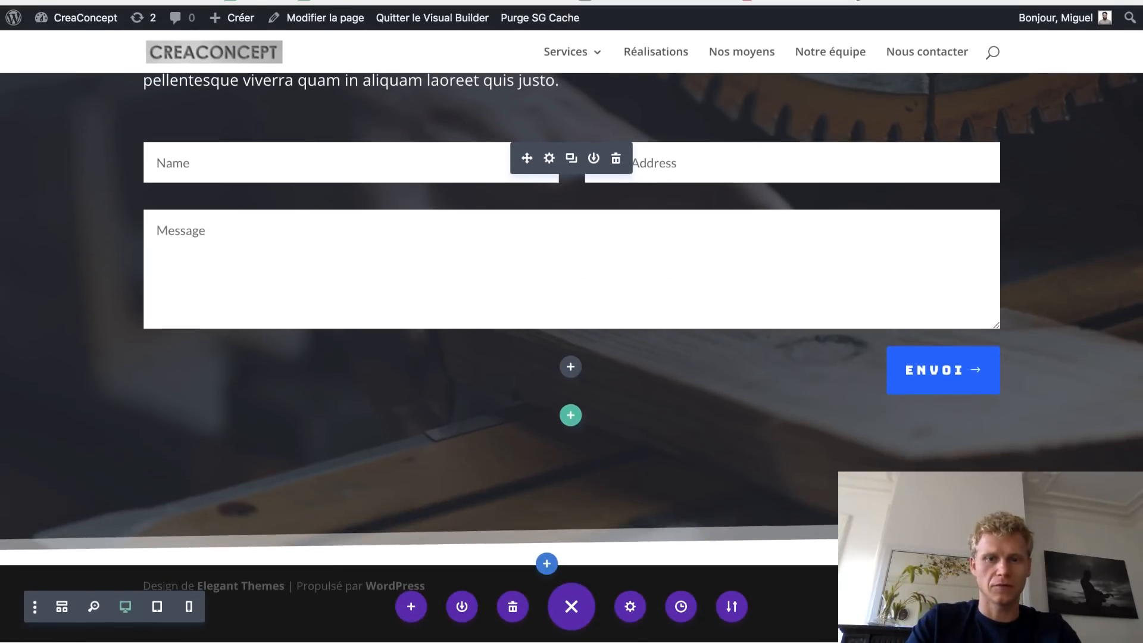
scroll(571, 357, up, 4)
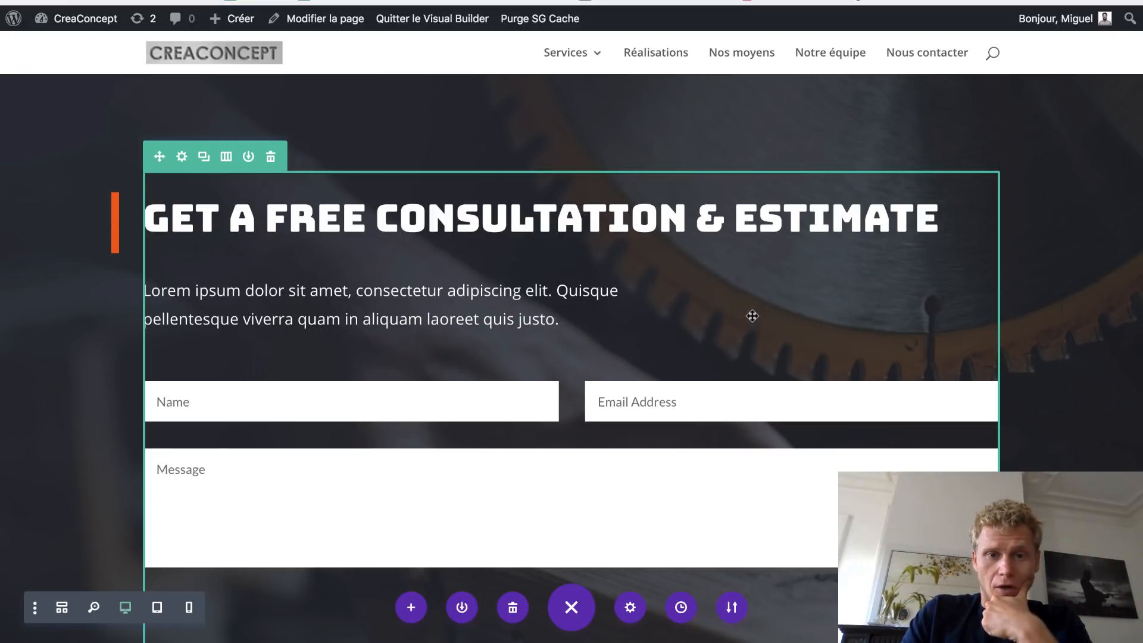
scroll(378, 178, up, 3)
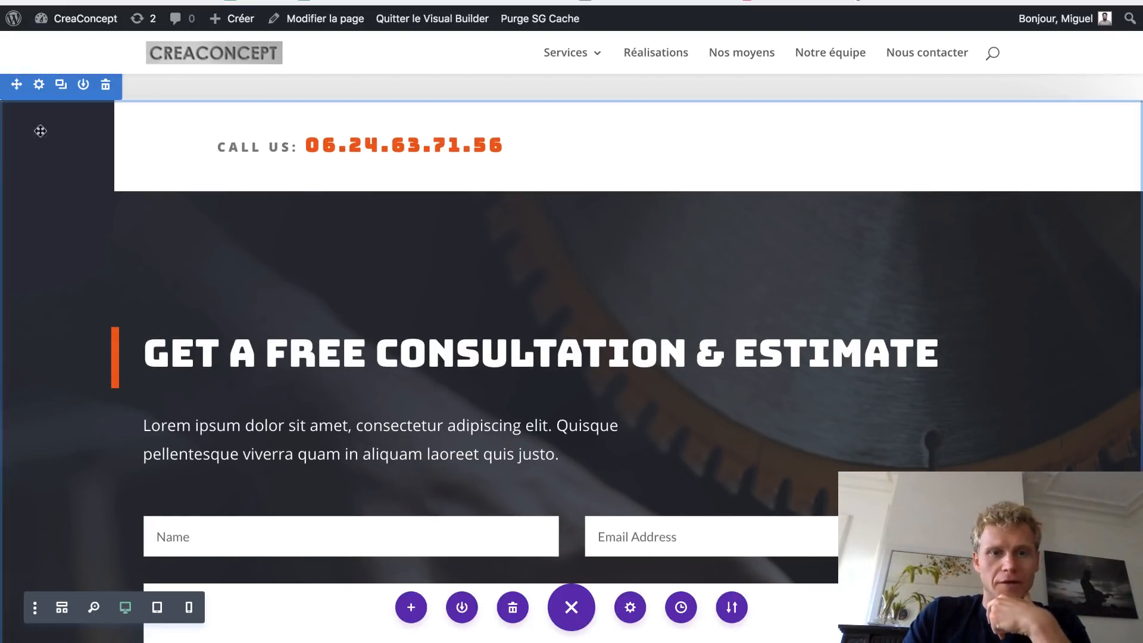
scroll(554, 467, down, 6)
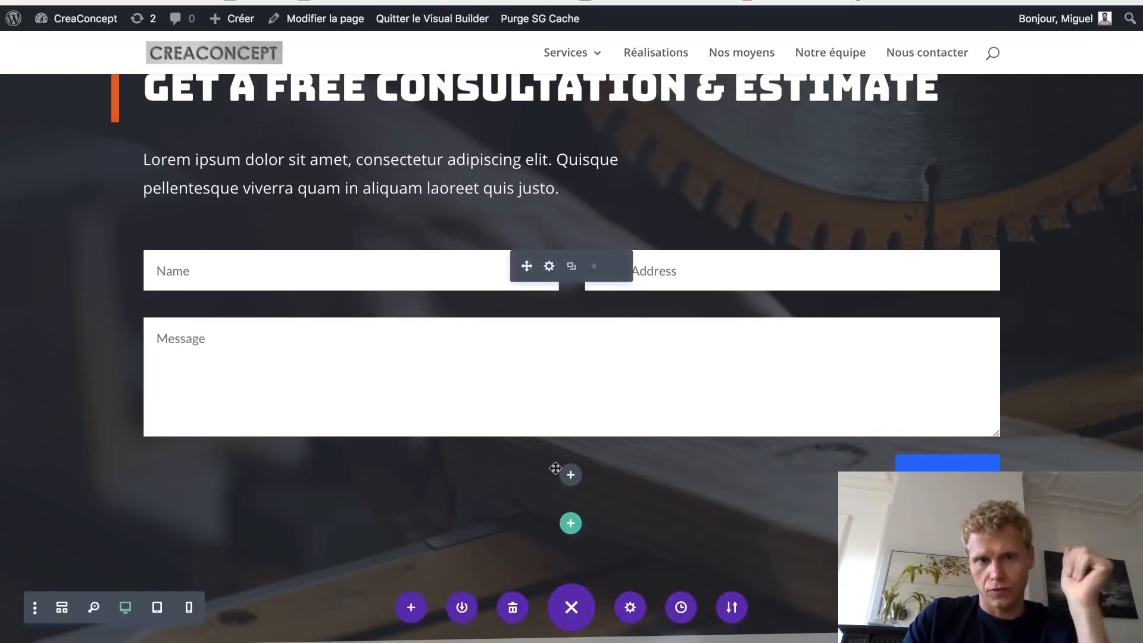
scroll(554, 468, up, 2)
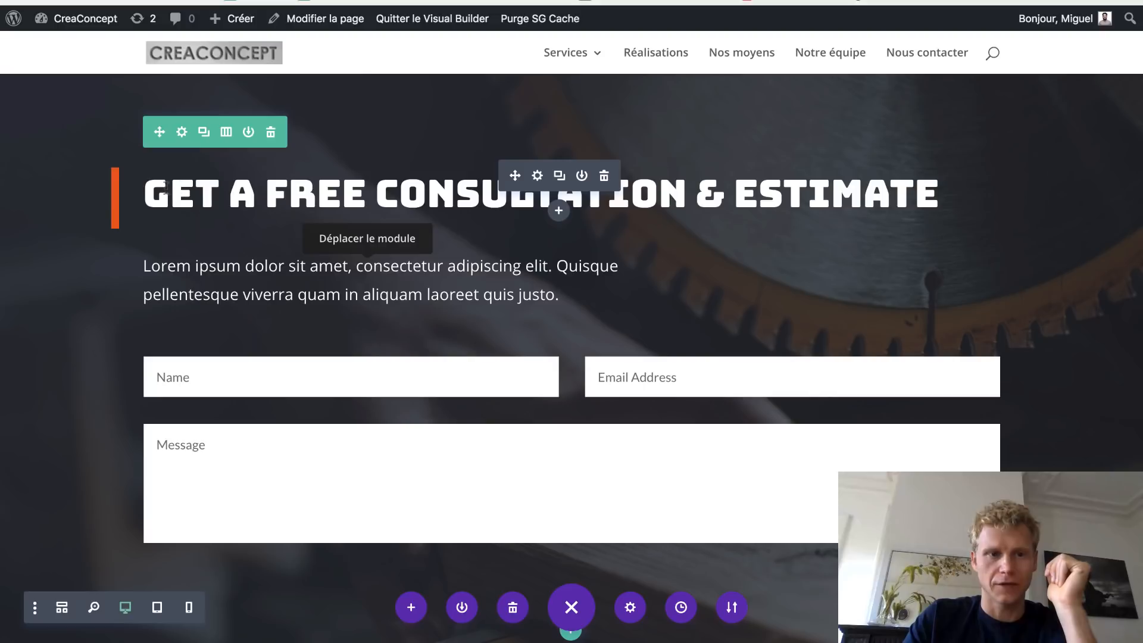
- Retitle the heading 'DEMANDER UN DEVIS GRATUIT' and replace Lorem ipsum with two French sentences ending 'Demandez-en un maintenant!'
drag(149, 192, 940, 193)
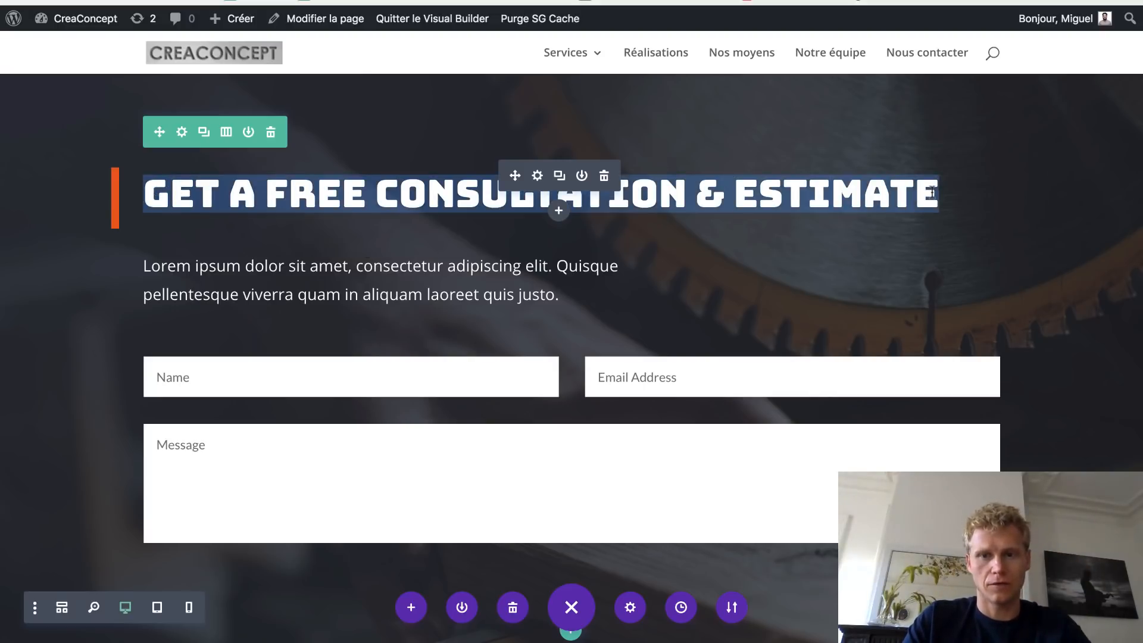
text(DEMANDER UN DE)
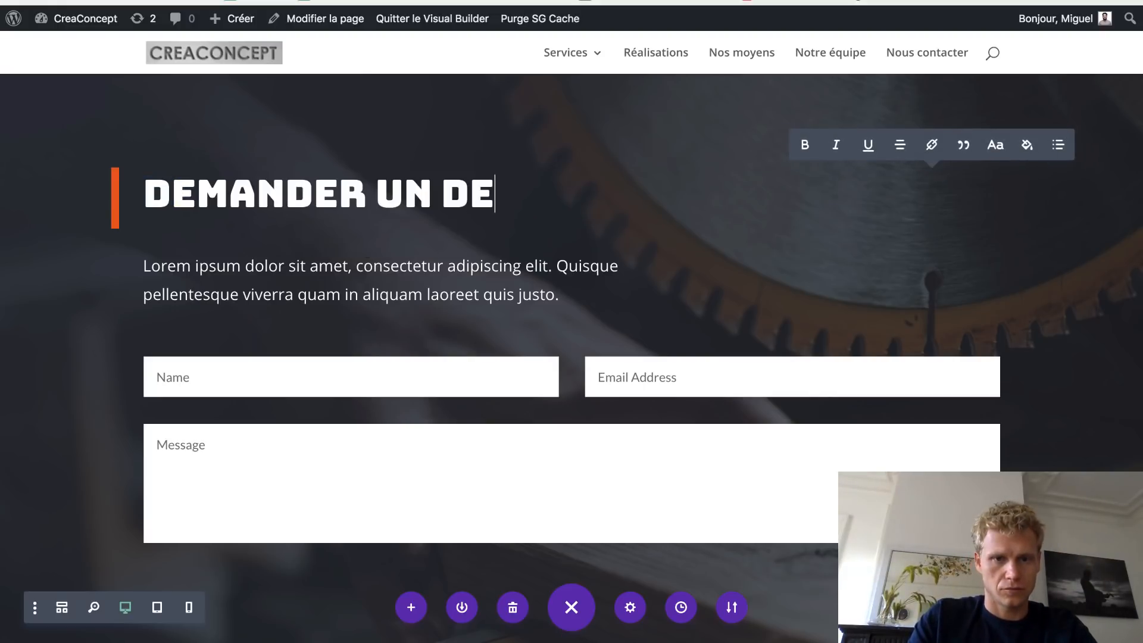
text(VIS GRATUIT)
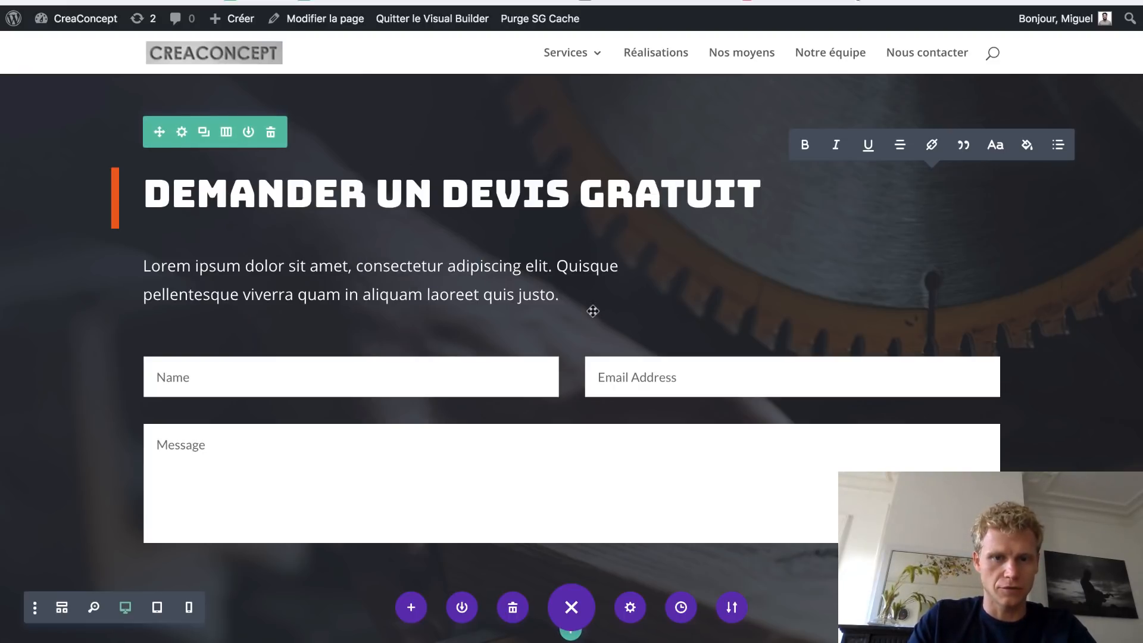
drag(560, 294, 122, 270)
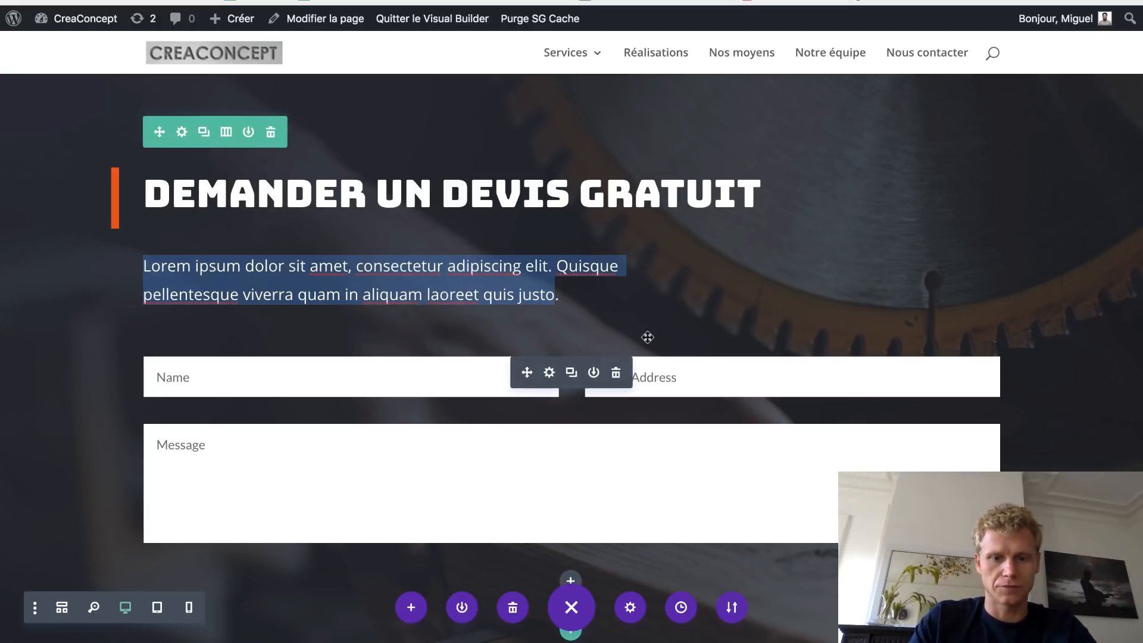
text(Fa)
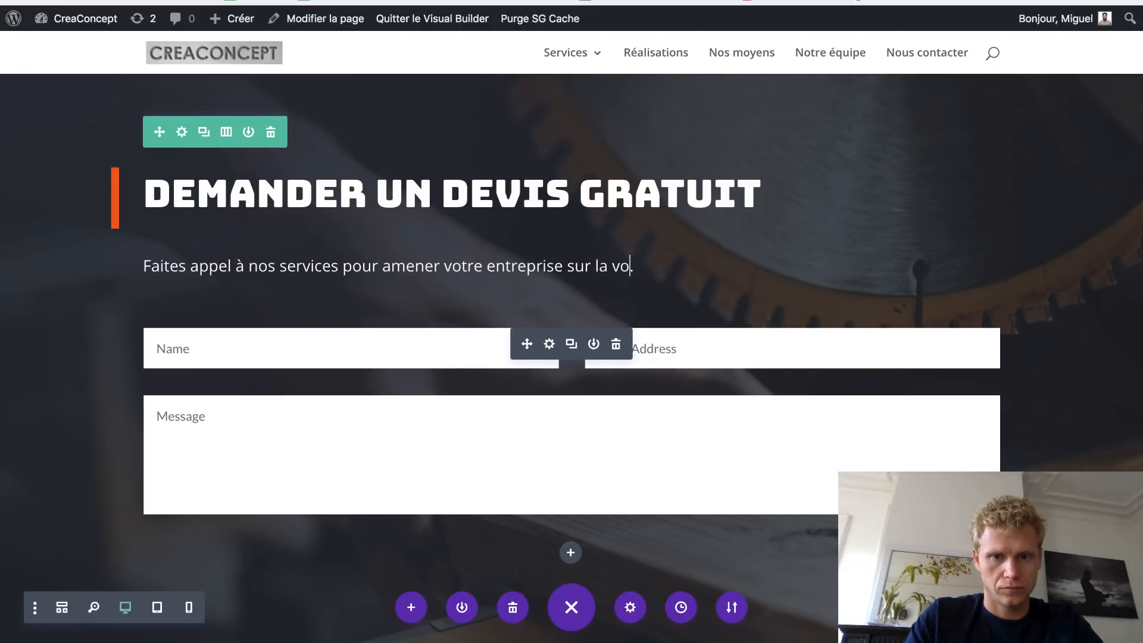
text(réussite)
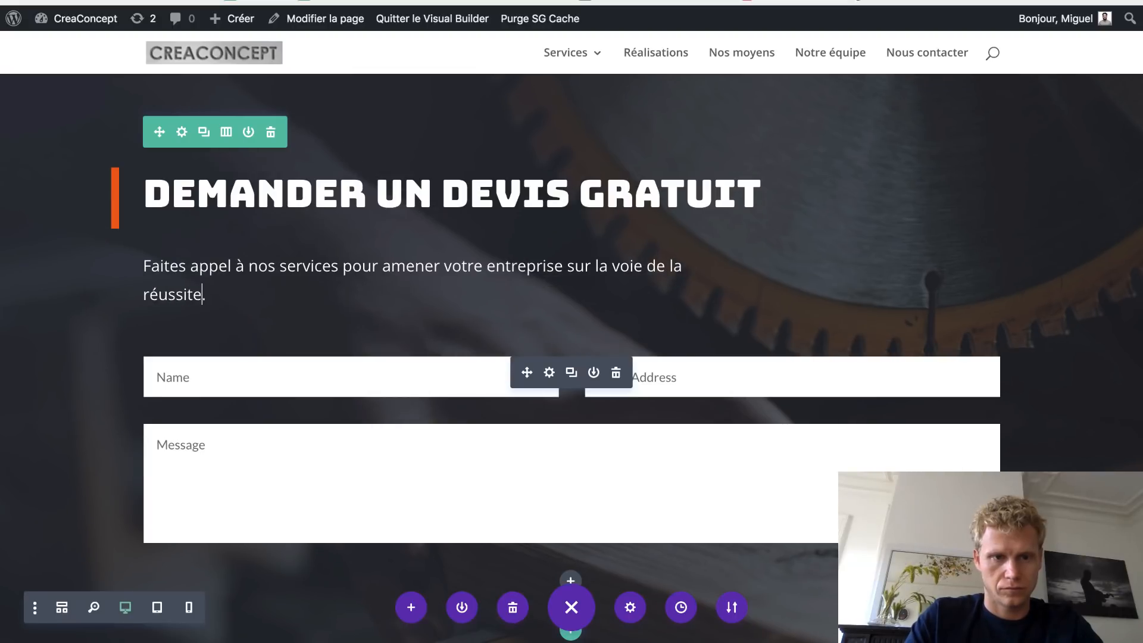
text(.)
key(Return)
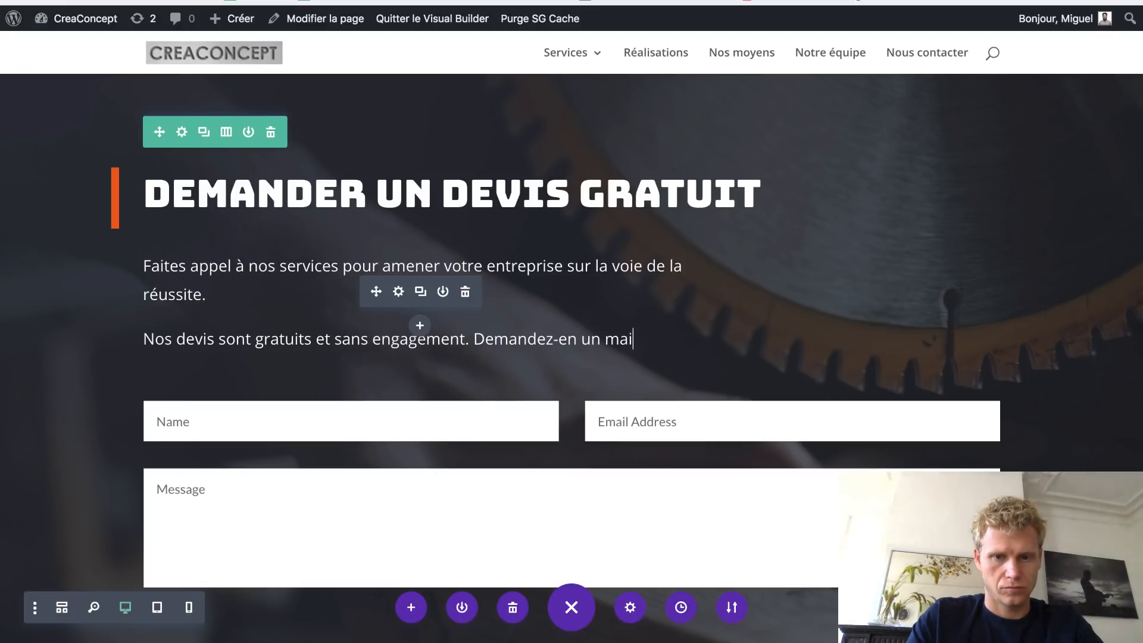
text(ntenant !)
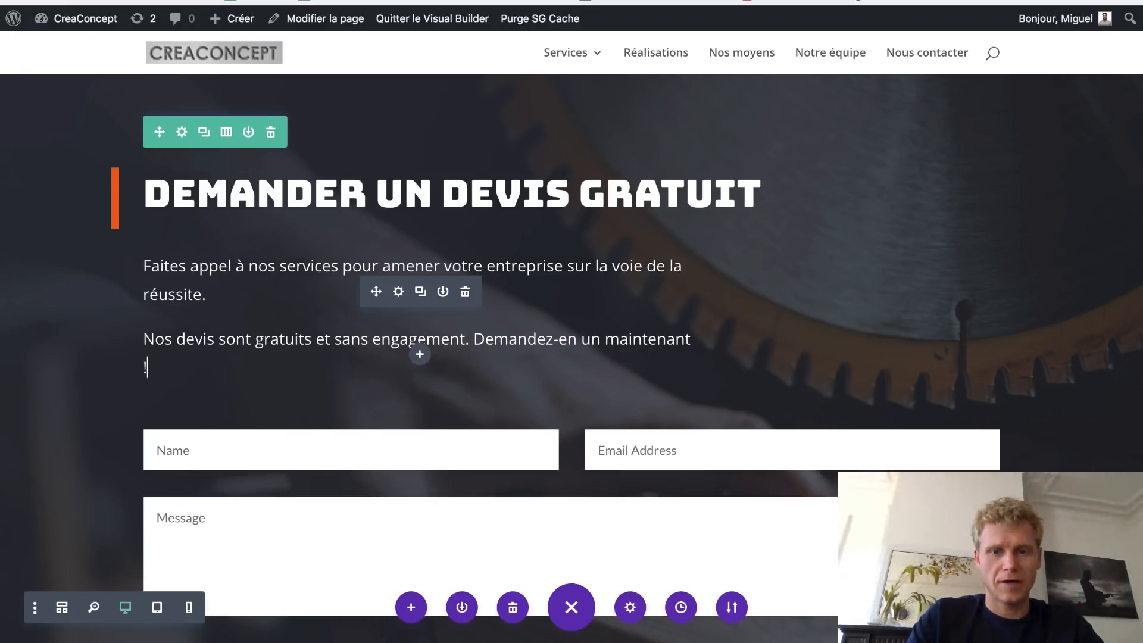
key(BackSpace)
key(BackSpace)
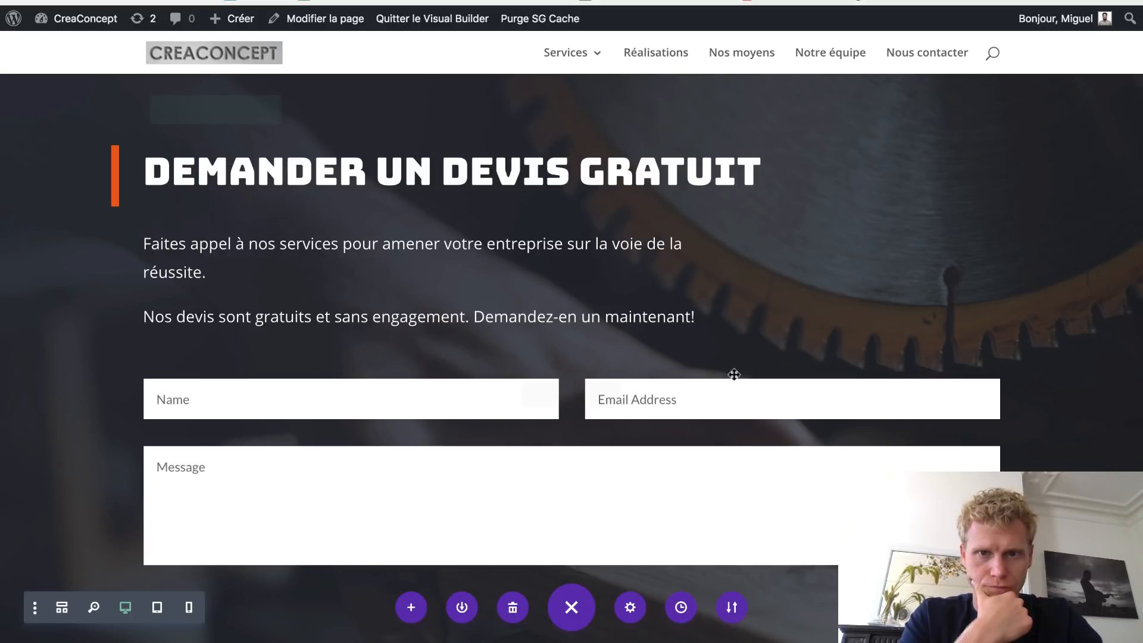
- Scroll back up through the page and exit the Visual Builder to view the live Nos Services page
scroll(734, 374, up, 2)
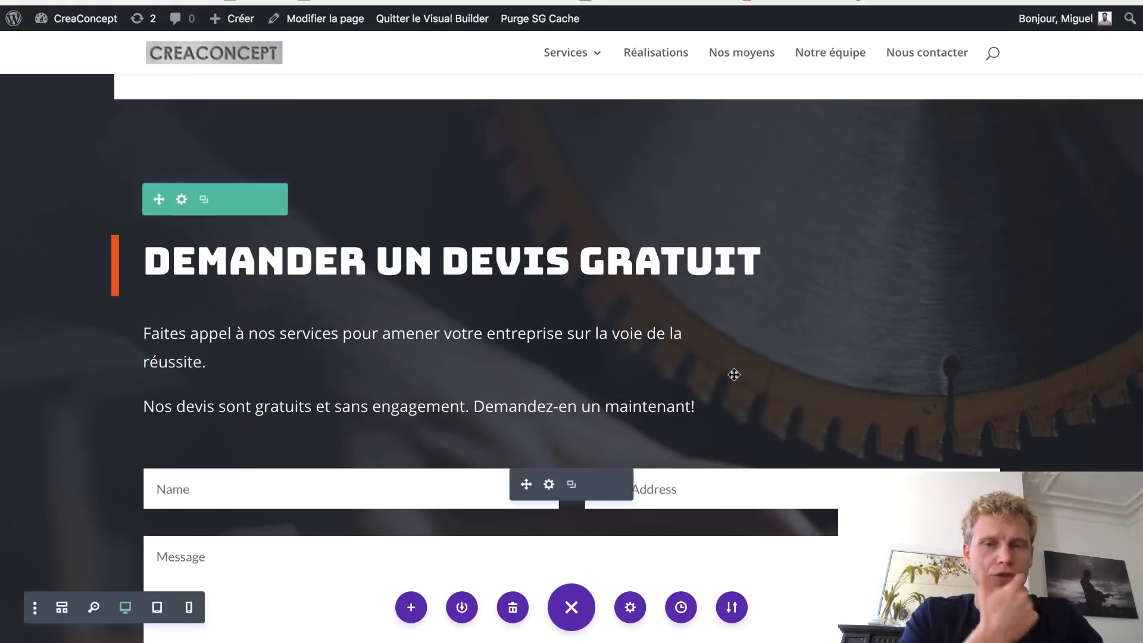
scroll(758, 253, up, 15)
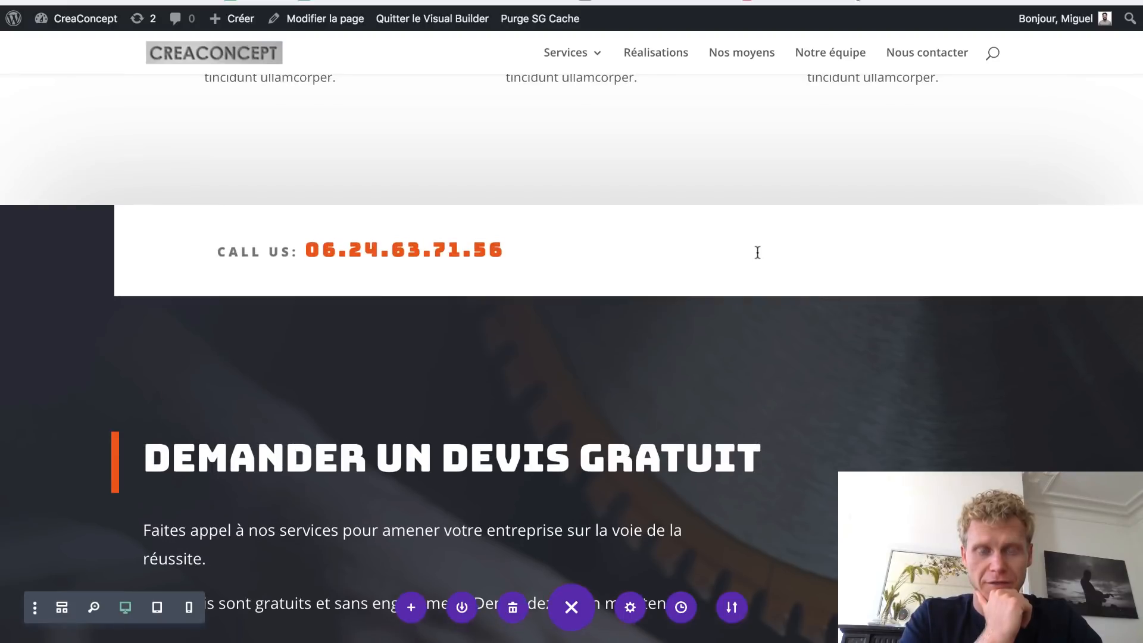
scroll(757, 253, up, 8)
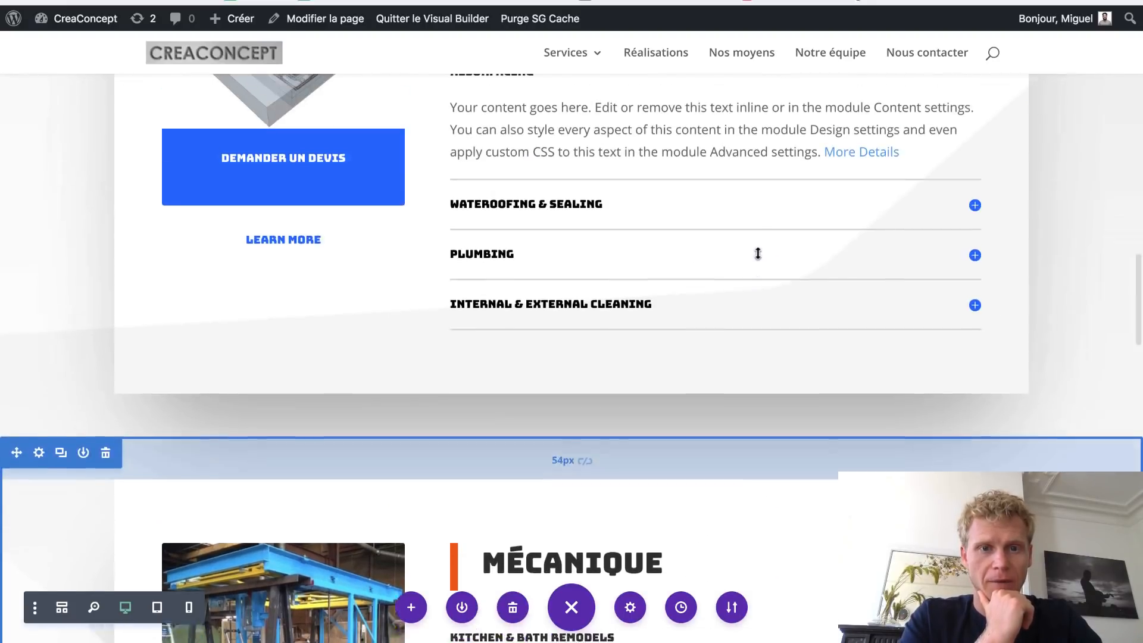
scroll(617, 258, up, 8)
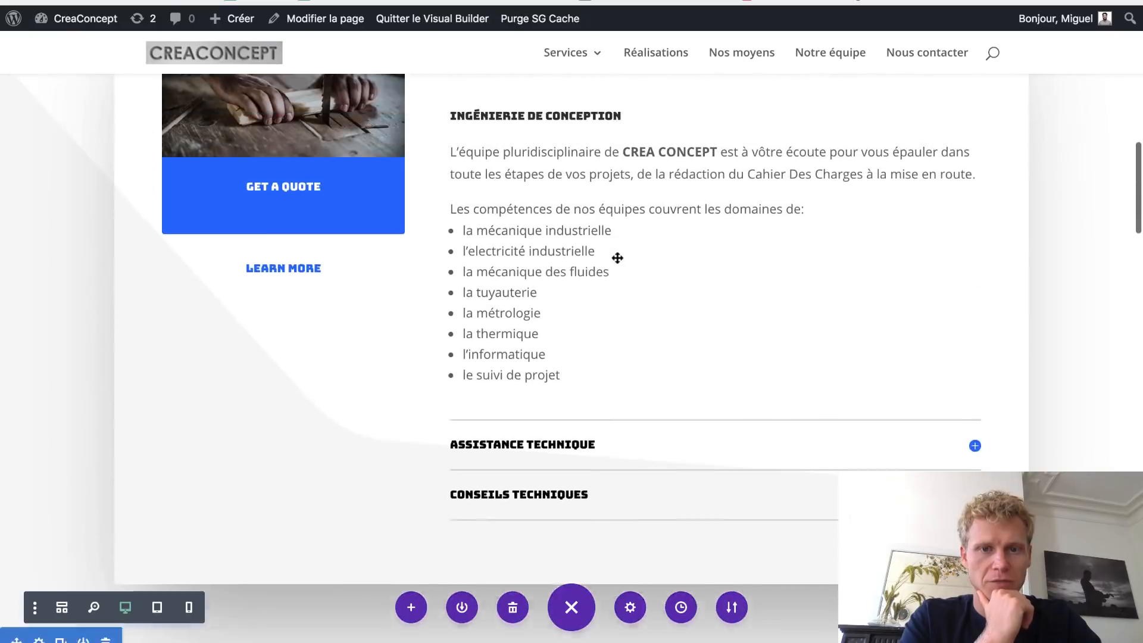
scroll(602, 234, down, 2)
scroll(589, 191, down, 12)
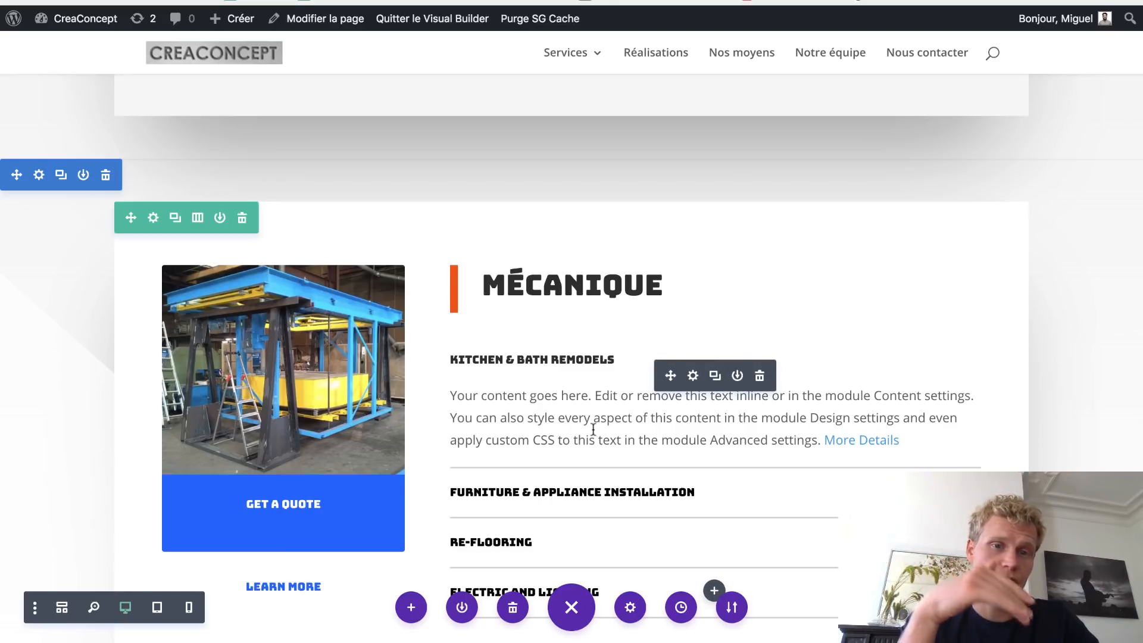
scroll(593, 429, up, 12)
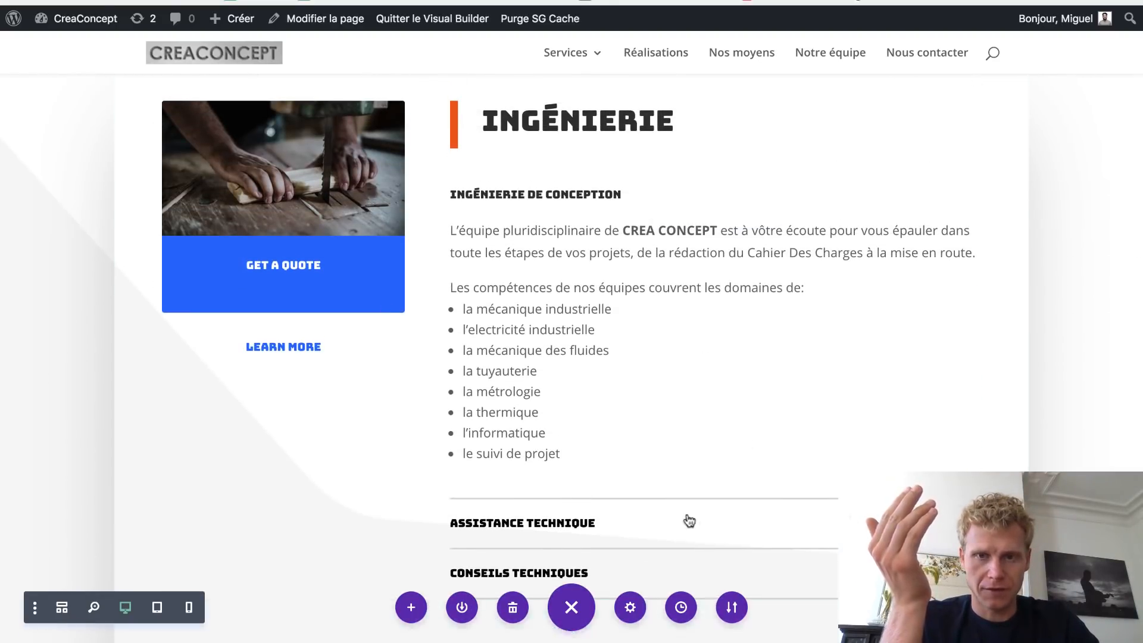
click(457, 21)
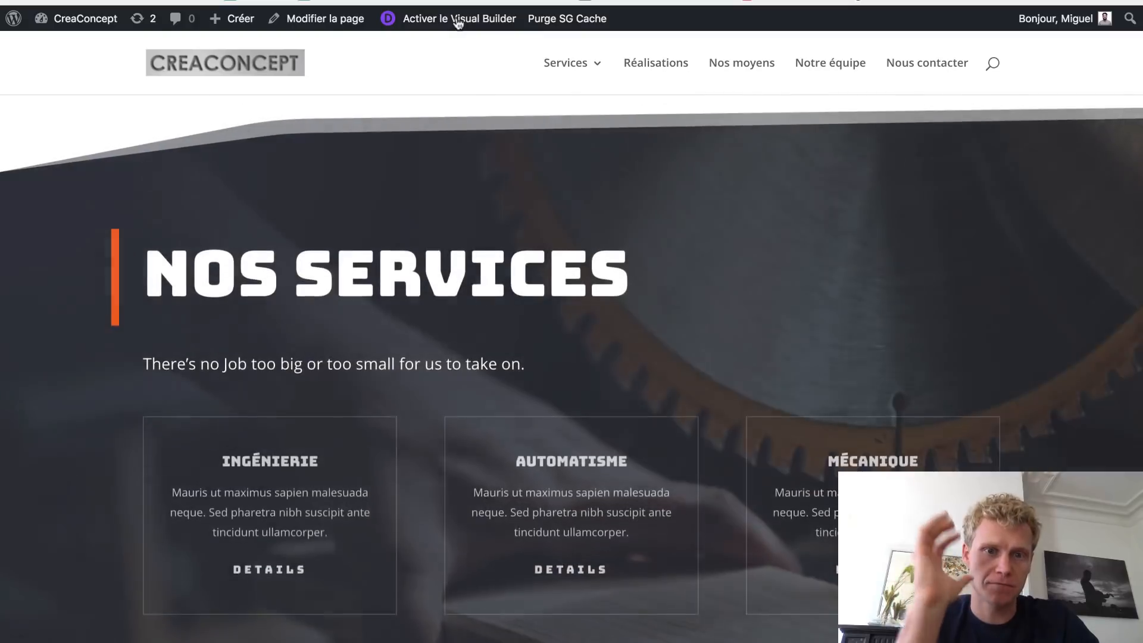
scroll(438, 265, down, 5)
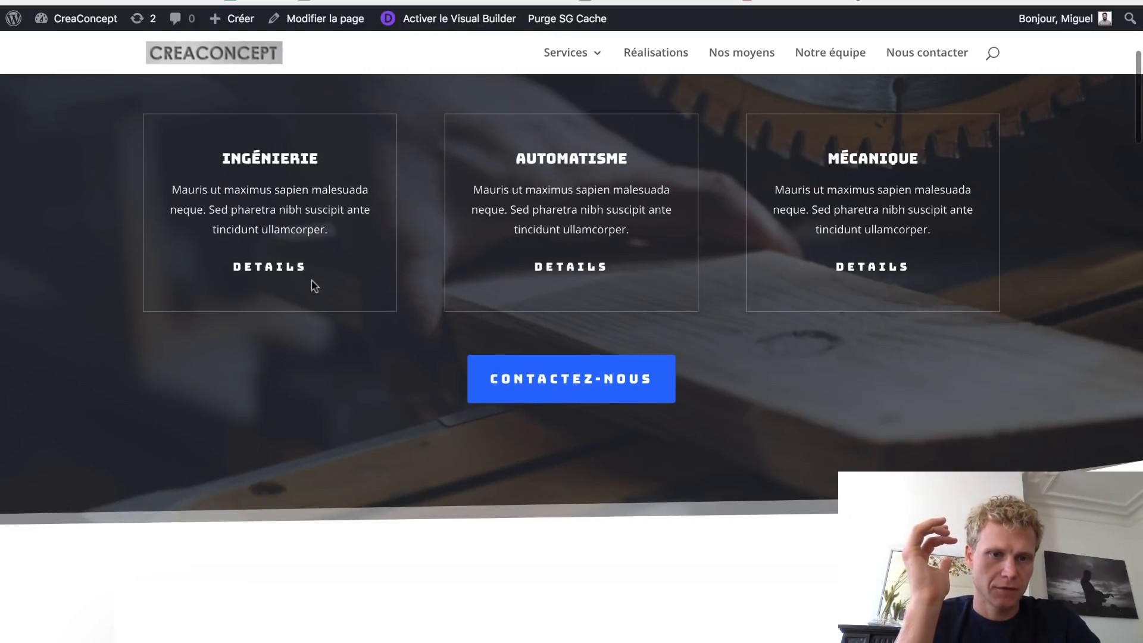
click(294, 270)
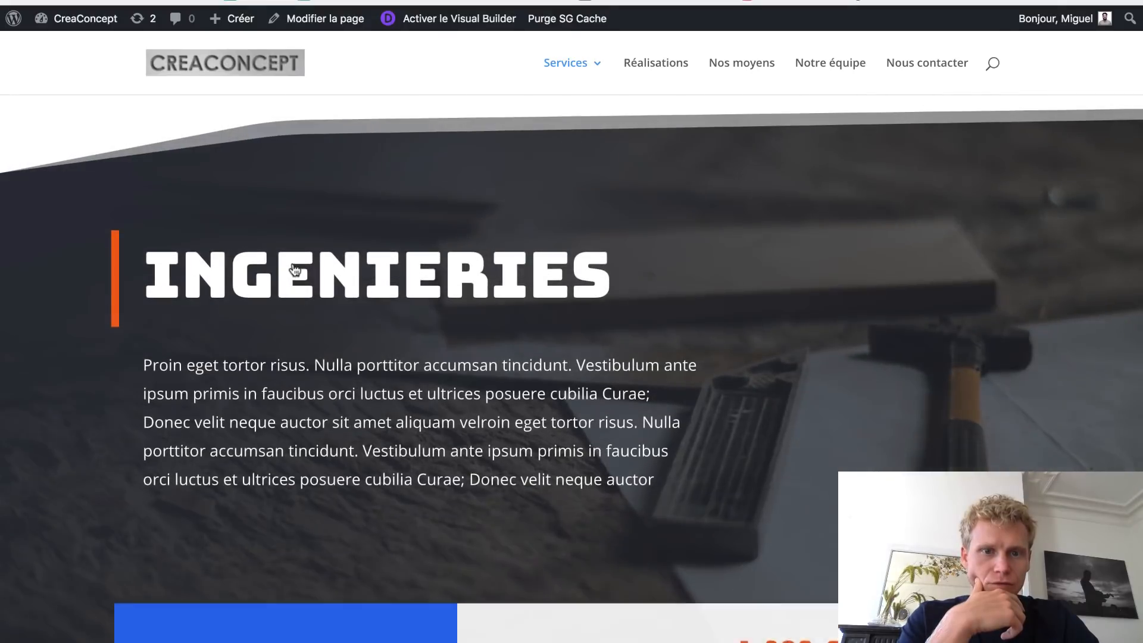
scroll(561, 316, down, 10)
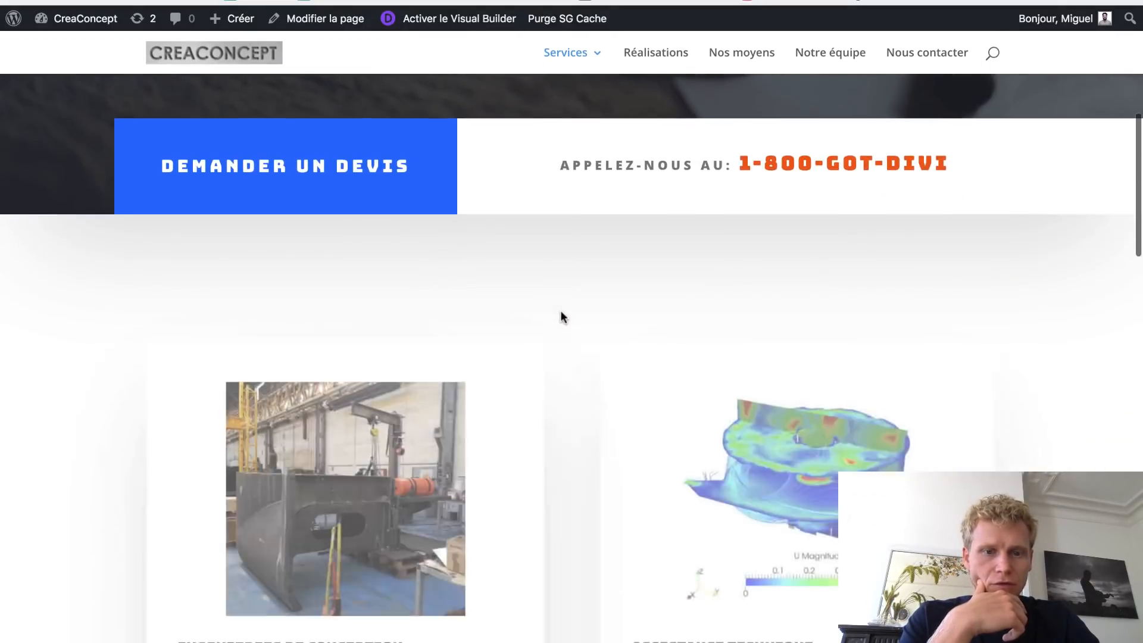
scroll(562, 317, down, 11)
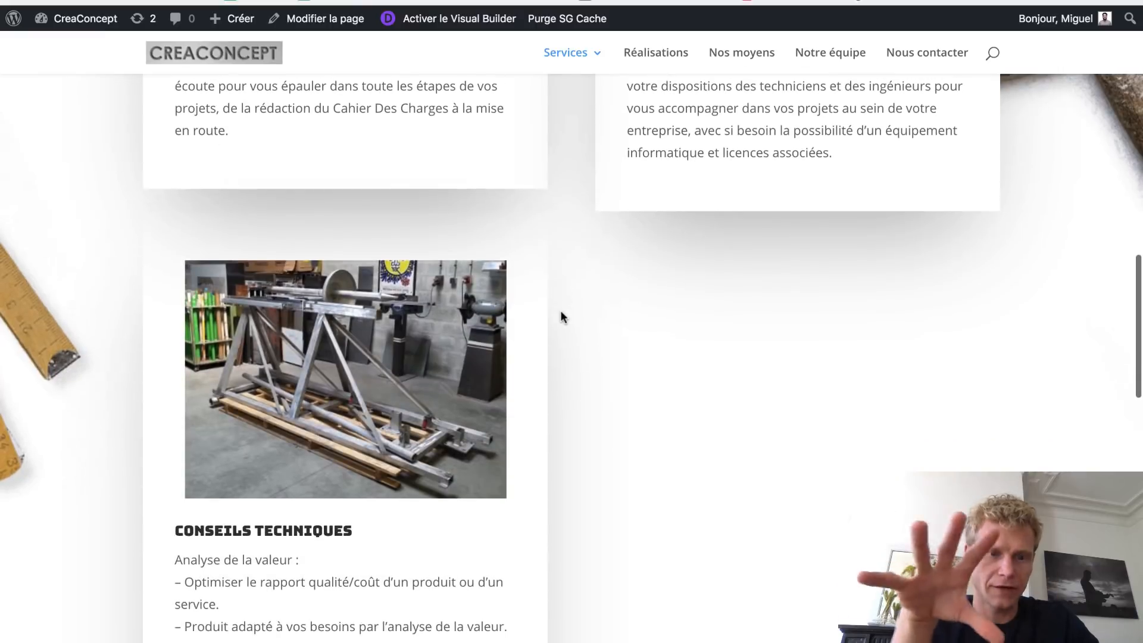
scroll(562, 317, down, 10)
scroll(561, 317, up, 9)
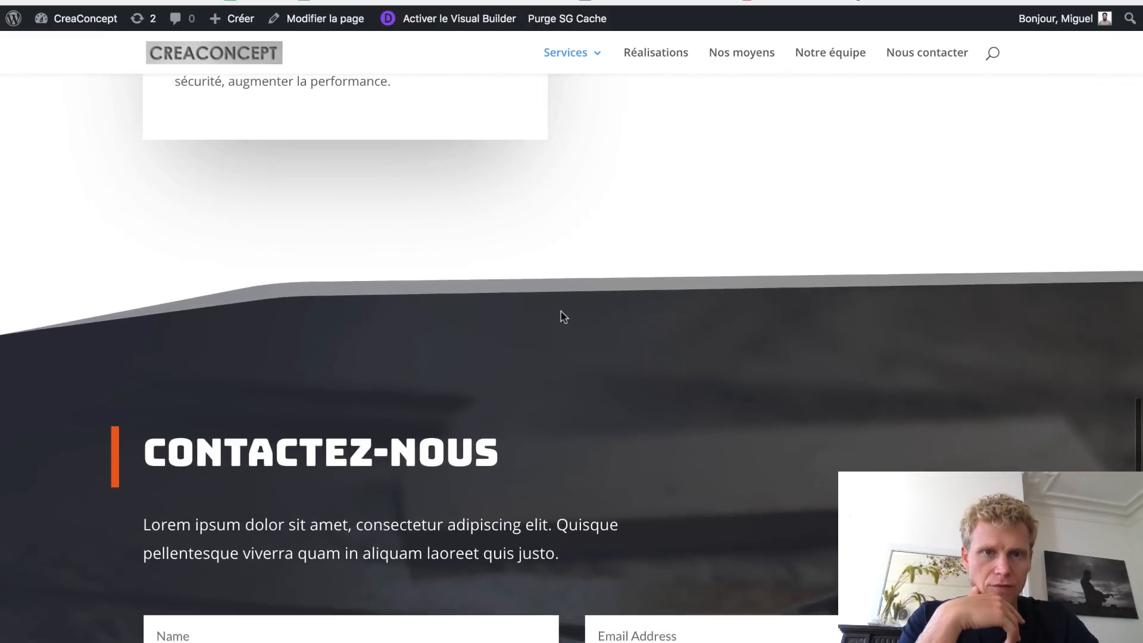
scroll(562, 316, up, 14)
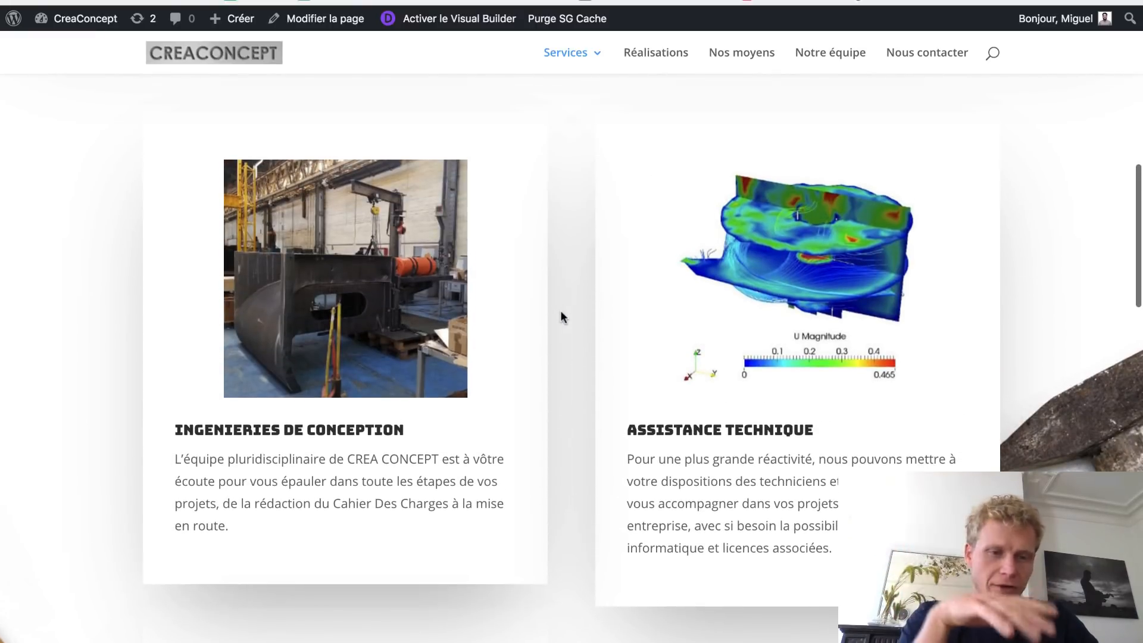
scroll(561, 317, up, 3)
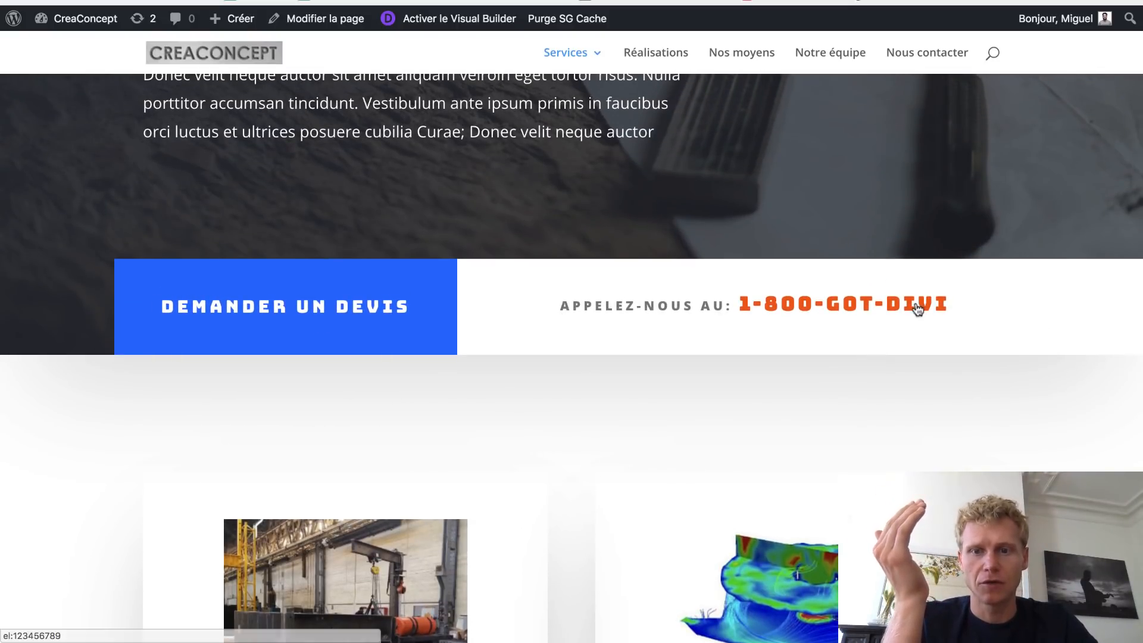
scroll(455, 297, up, 4)
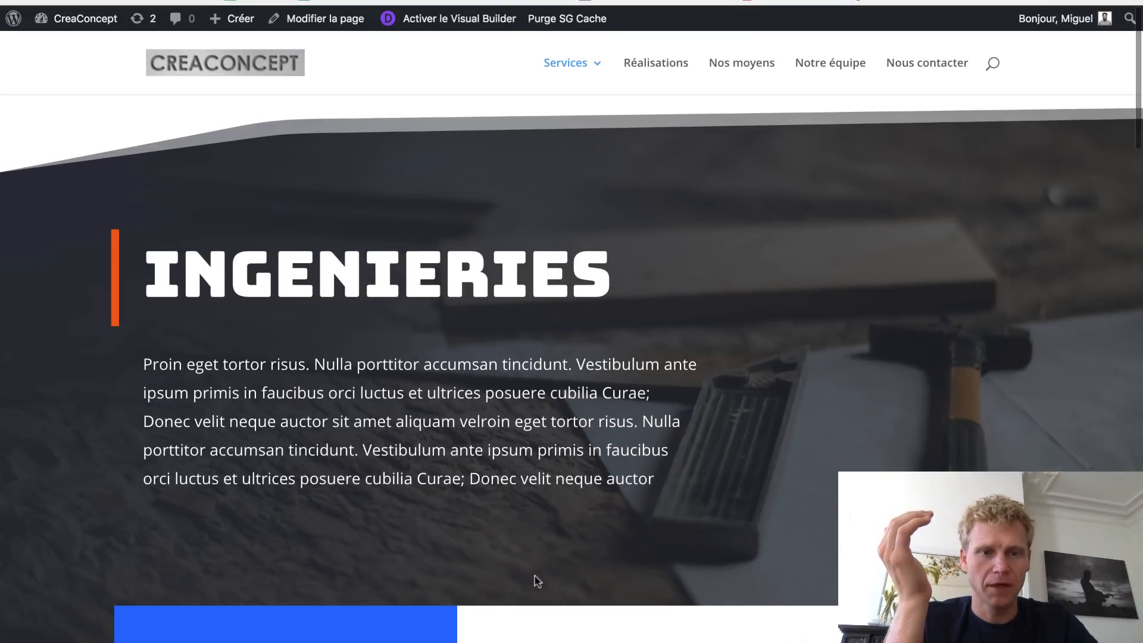
scroll(552, 577, up, 2)
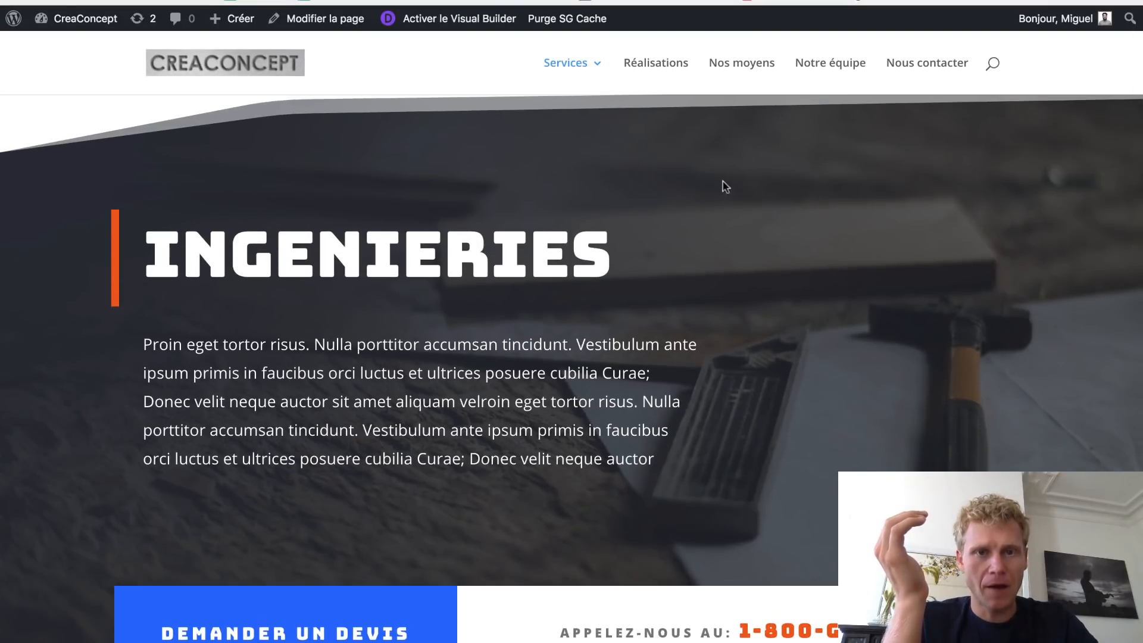
scroll(538, 605, down, 2)
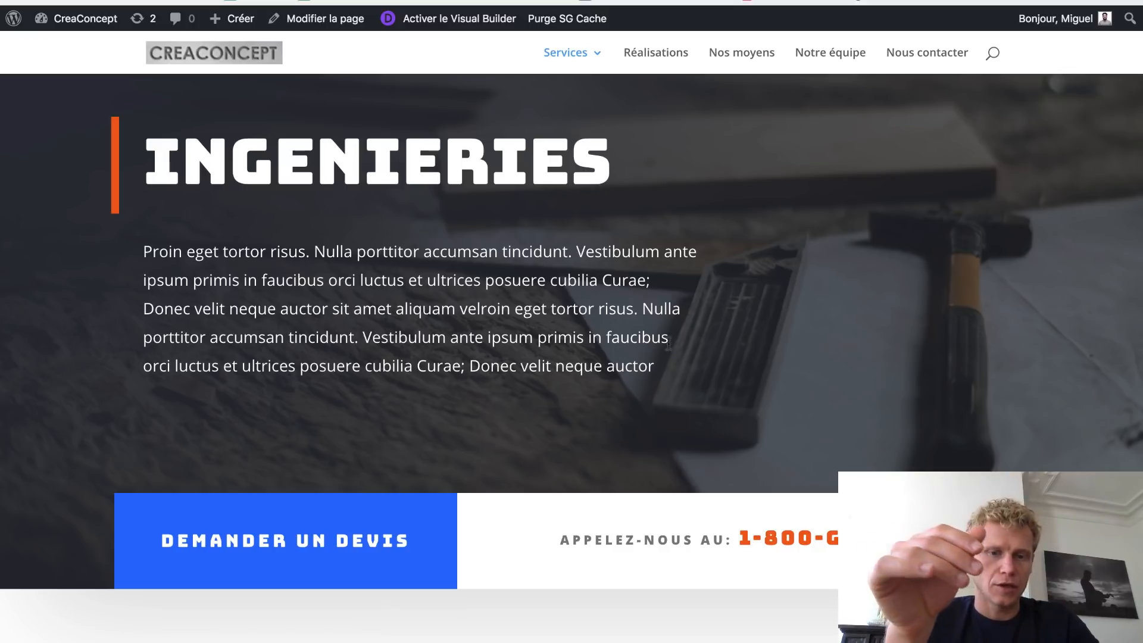
drag(668, 338, 279, 230)
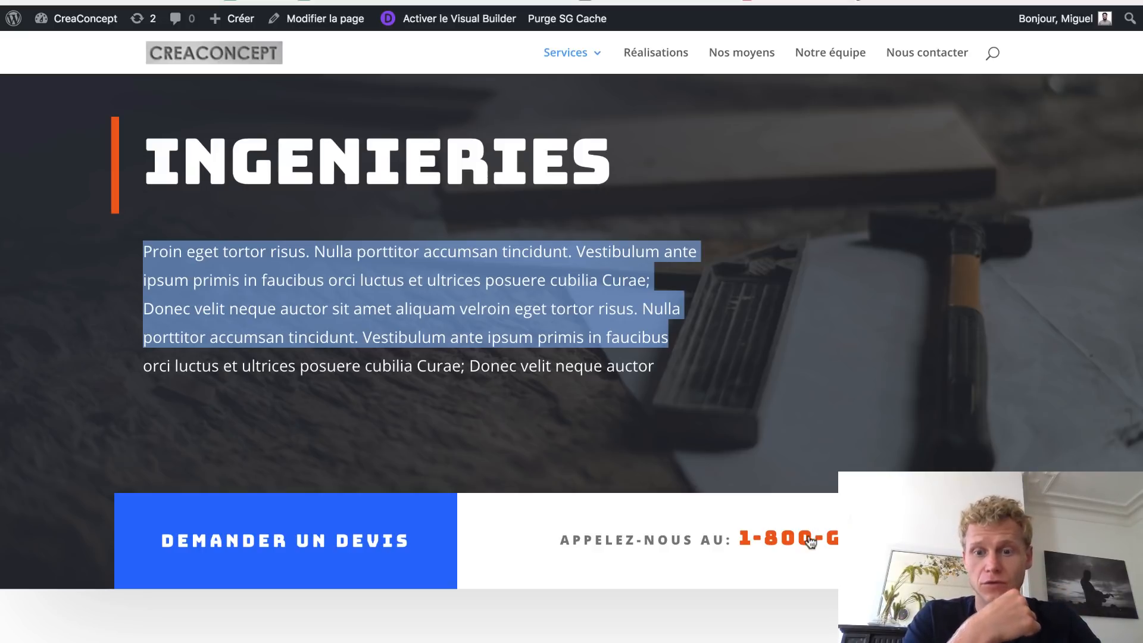
drag(833, 541, 566, 547)
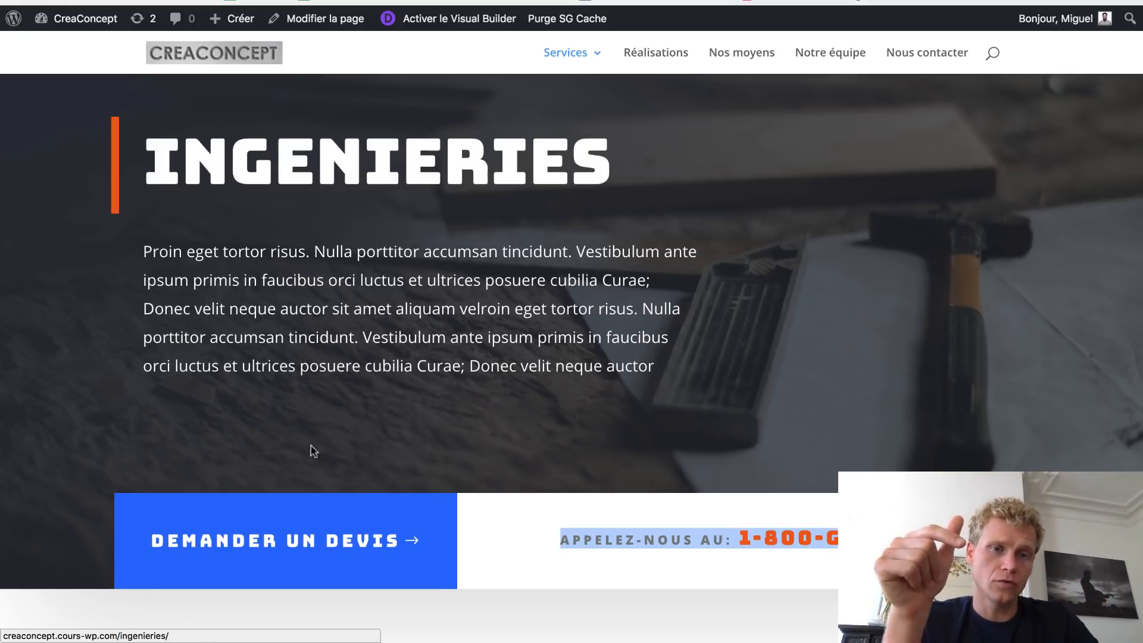
drag(151, 144, 615, 171)
drag(655, 366, 159, 230)
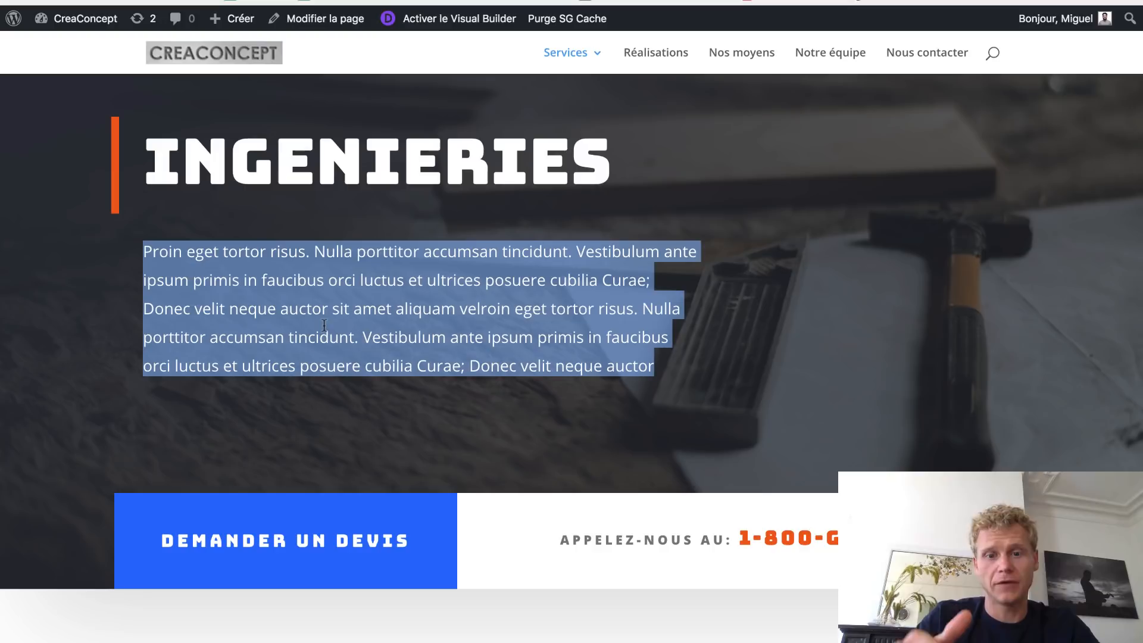
scroll(810, 536, down, 10)
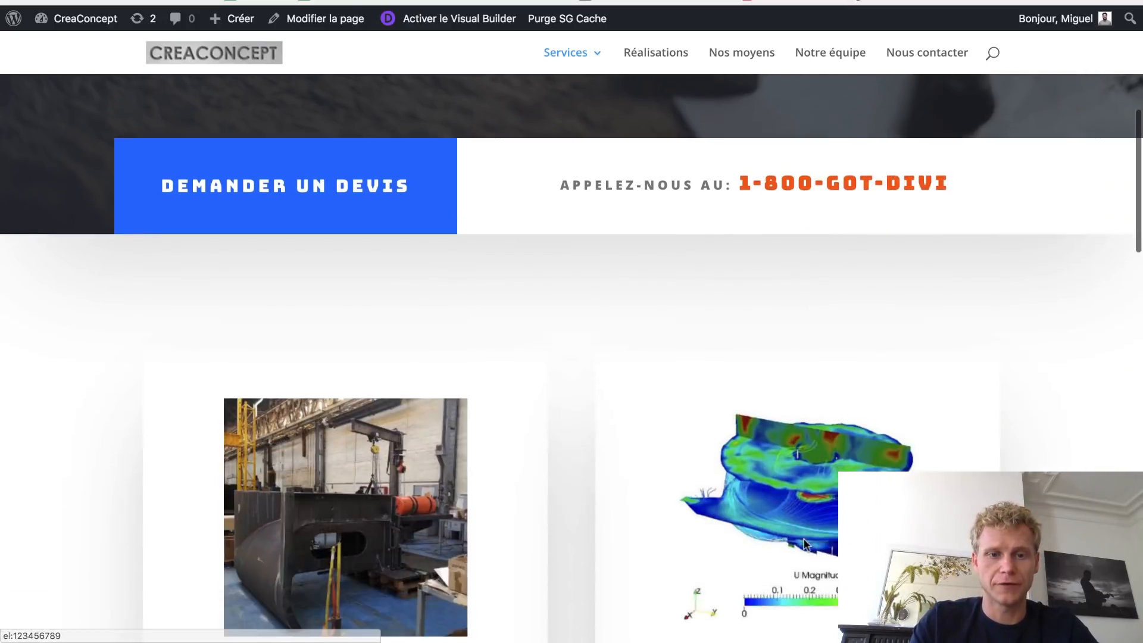
scroll(806, 544, down, 7)
scroll(806, 545, up, 18)
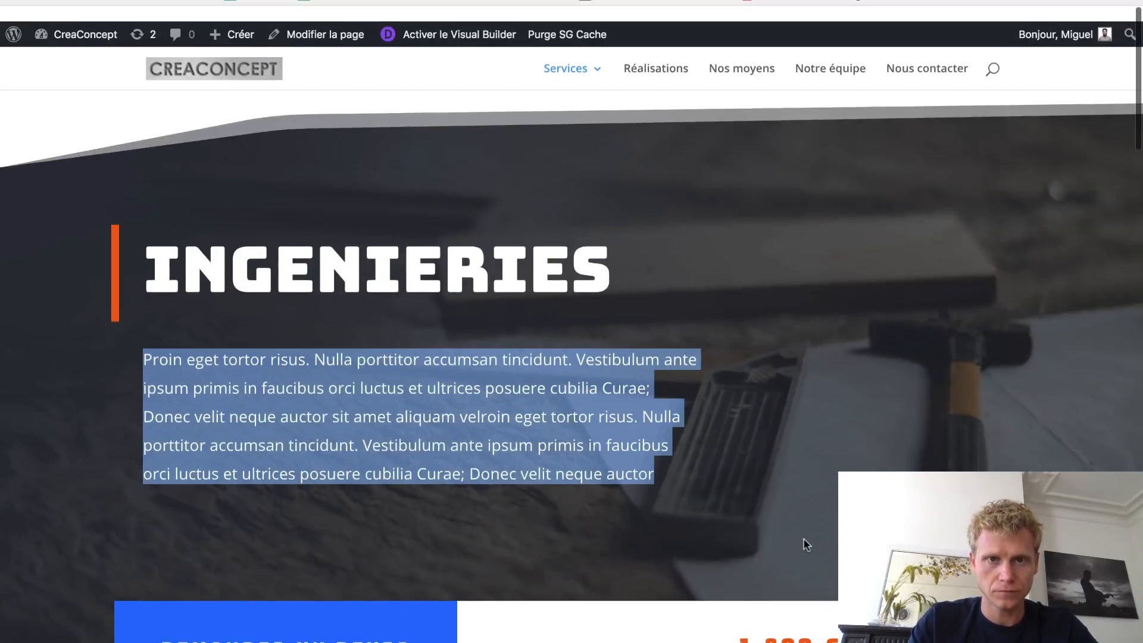
click(827, 190)
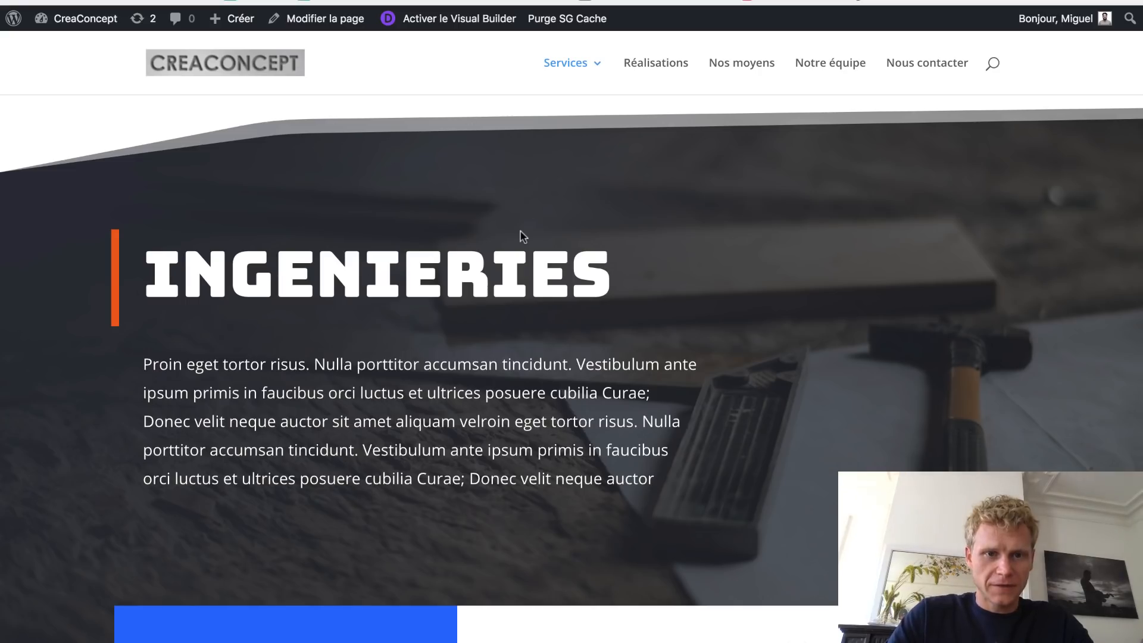
scroll(520, 235, down, 10)
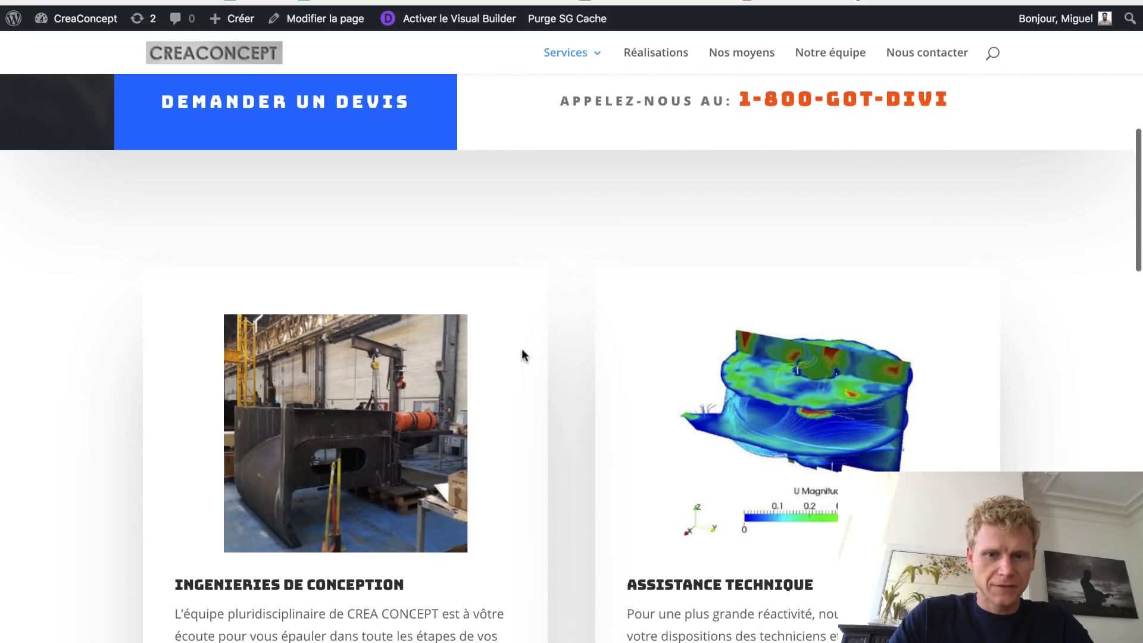
scroll(540, 375, down, 3)
scroll(539, 375, up, 10)
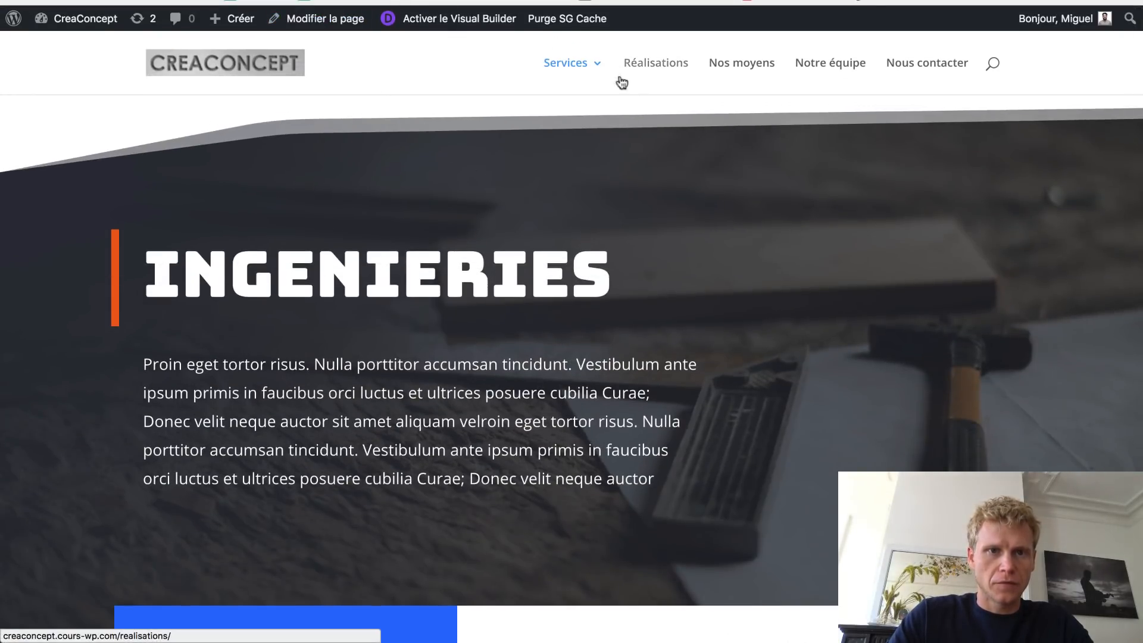
key(super+l)
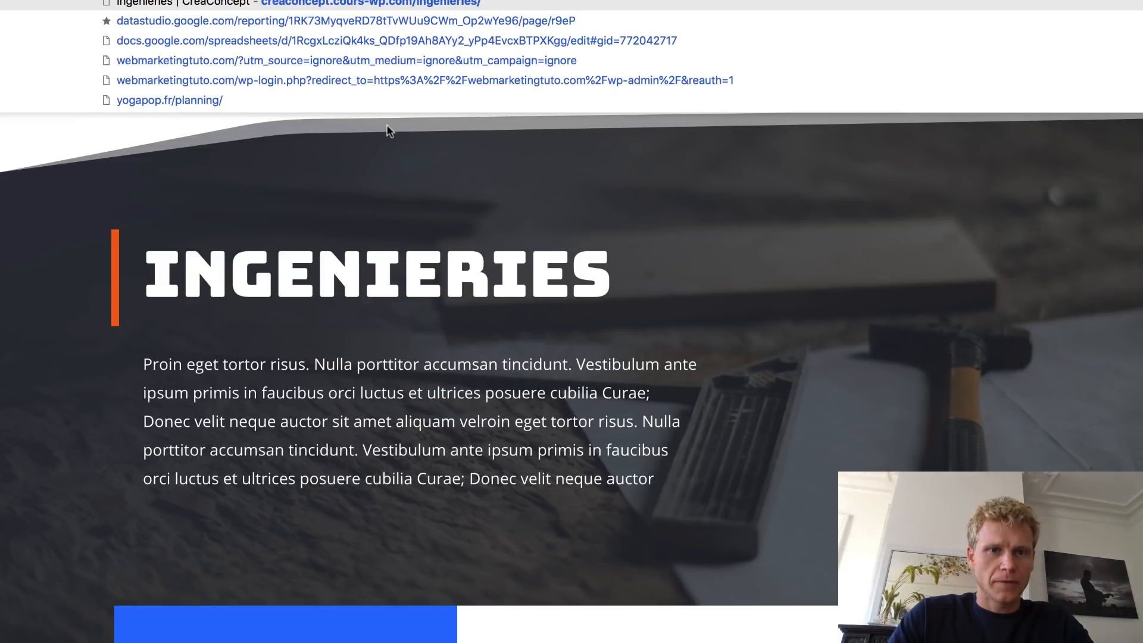
key(Escape)
mouse_move(561, 66)
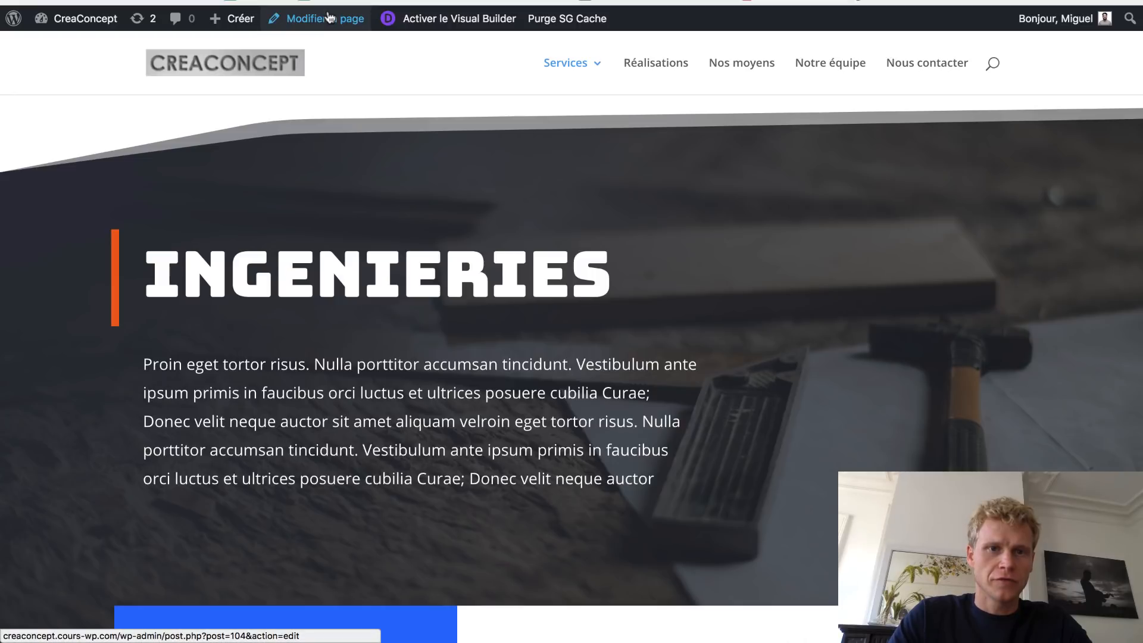
- Delete the Ingenieries hero, service cards and Contactez-nous sections, then bring up the premade layout library
click(447, 27)
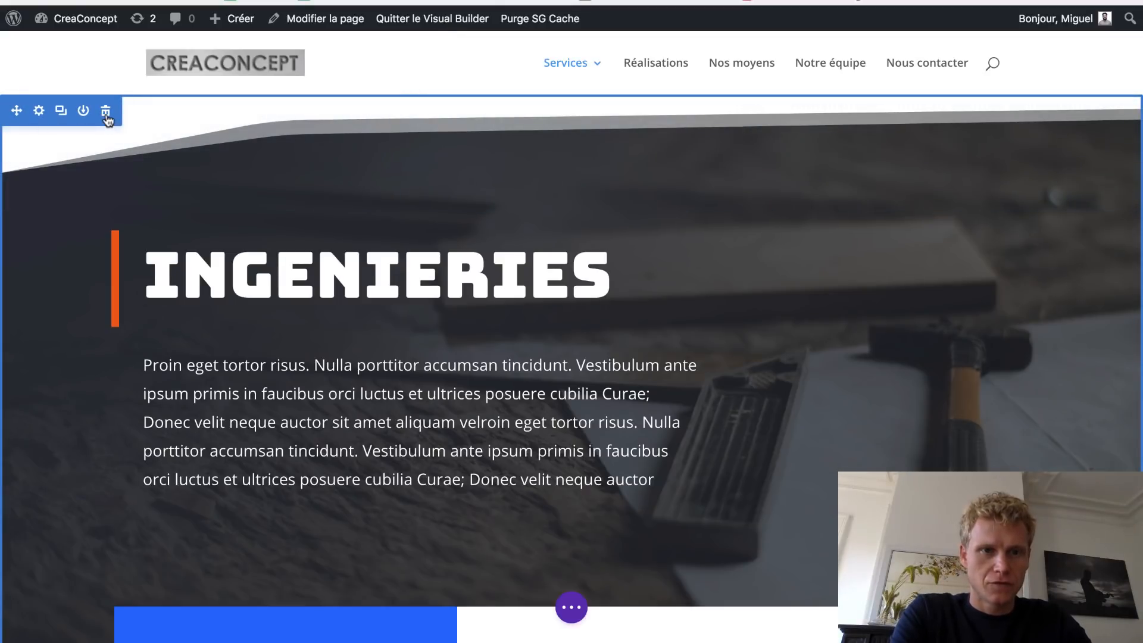
click(106, 113)
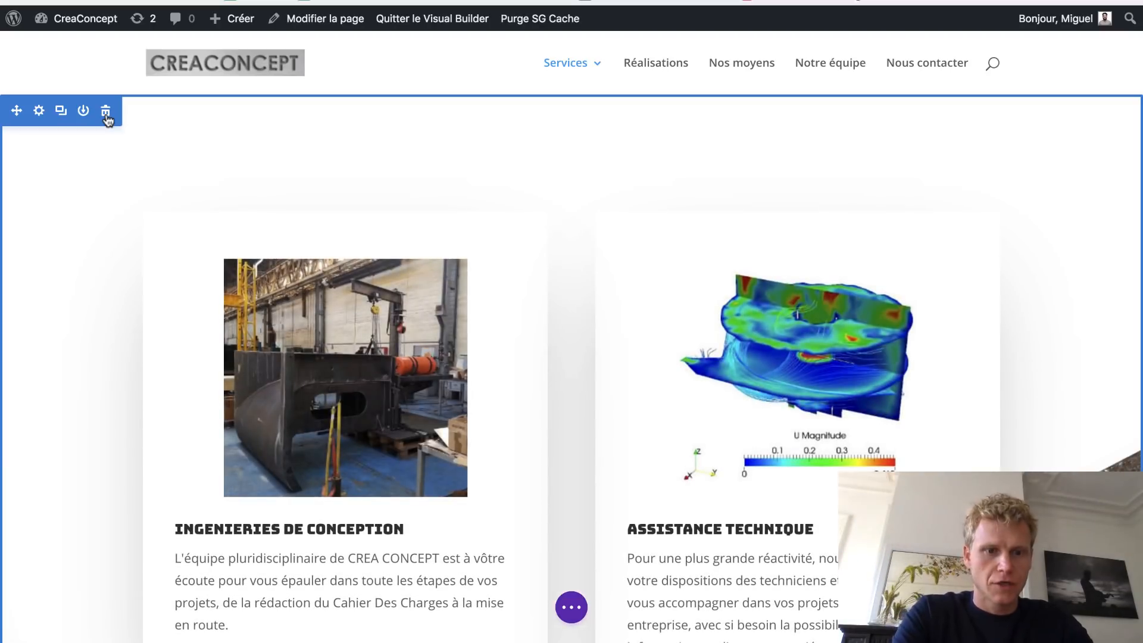
click(106, 113)
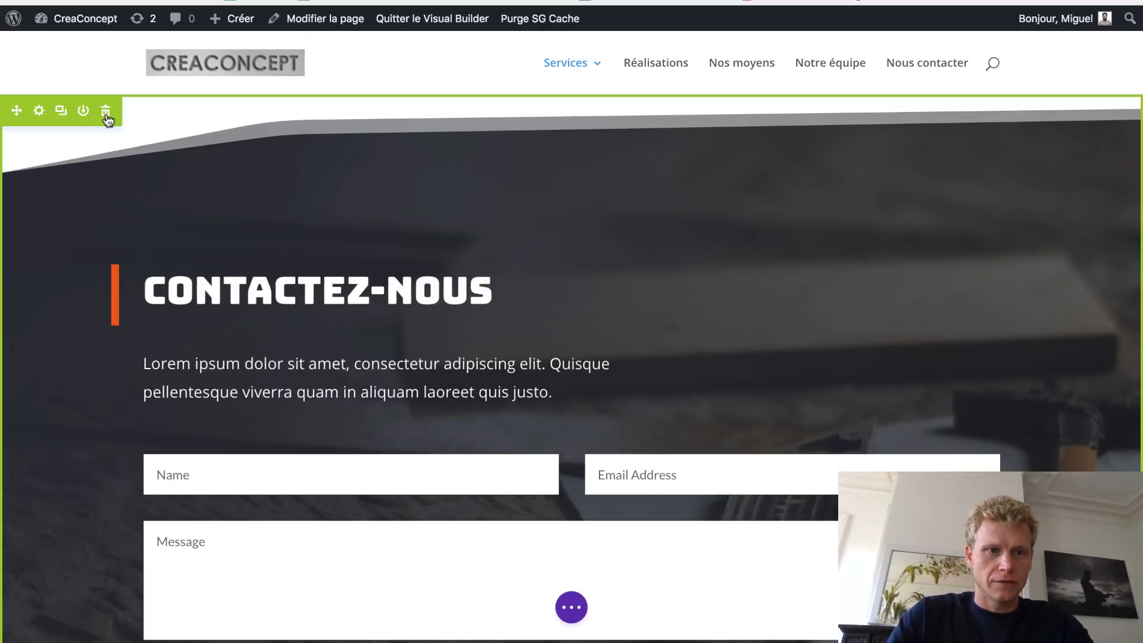
click(106, 113)
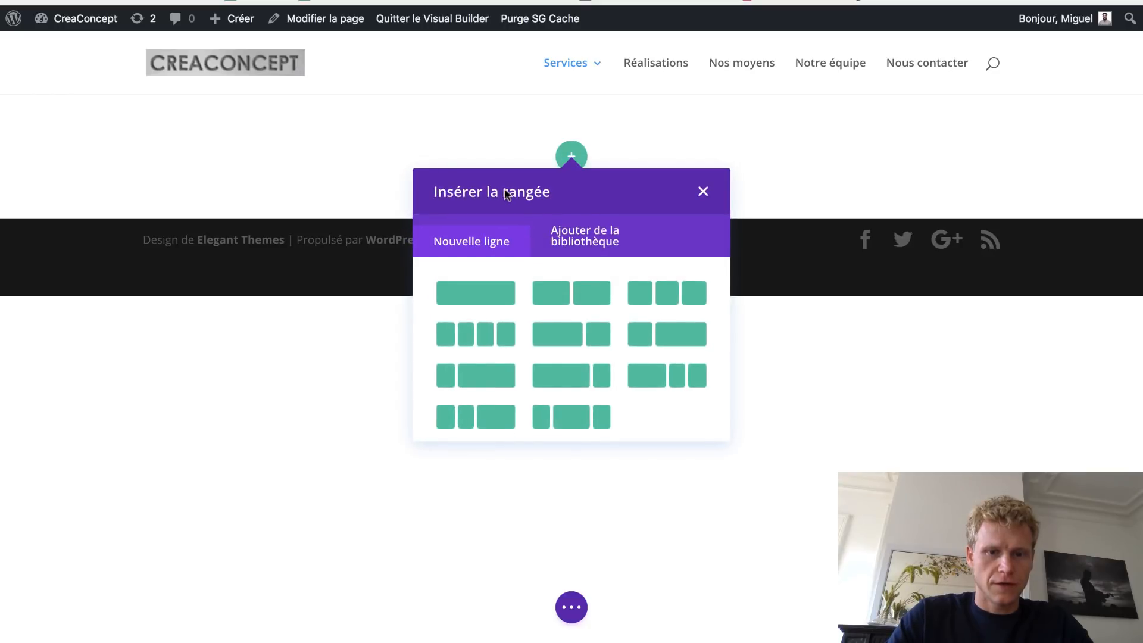
click(567, 608)
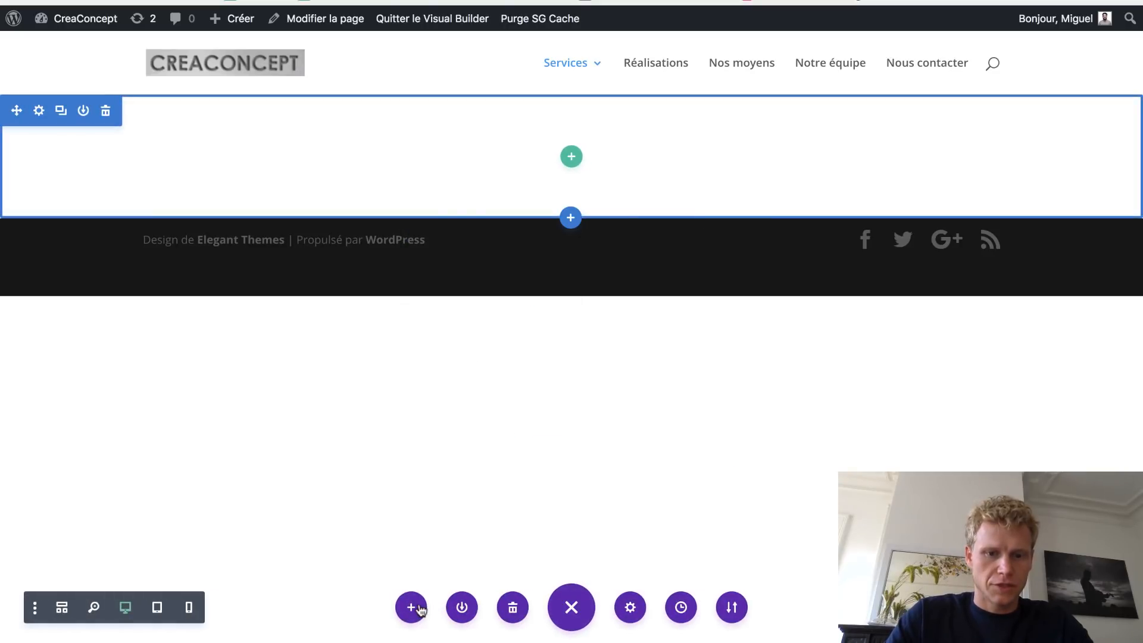
click(417, 608)
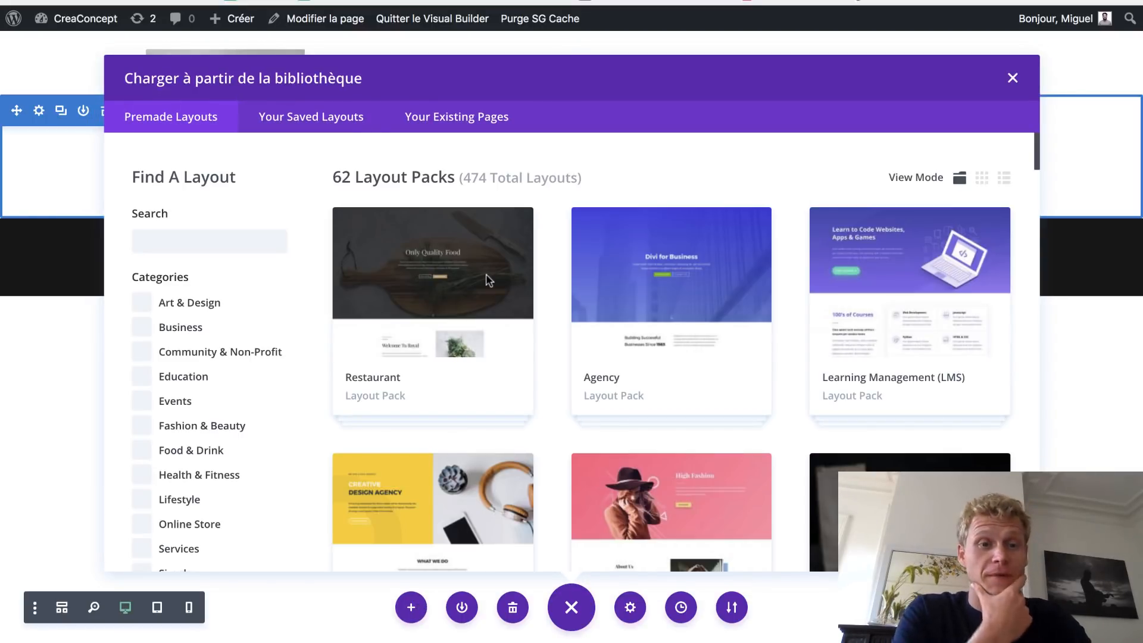
scroll(704, 324, down, 15)
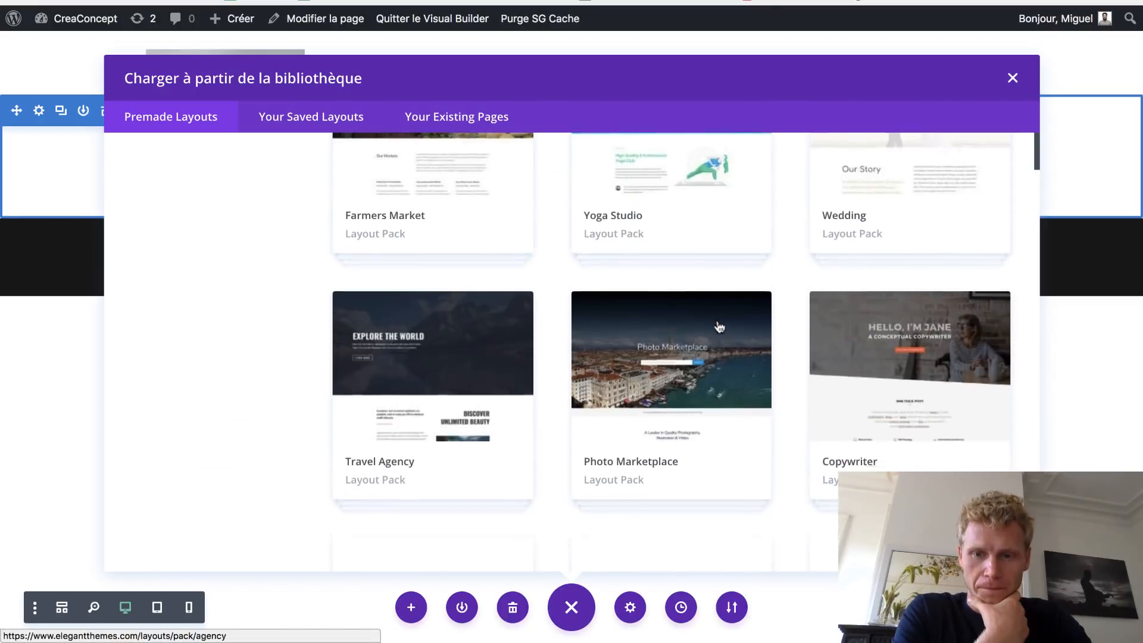
scroll(717, 322, down, 12)
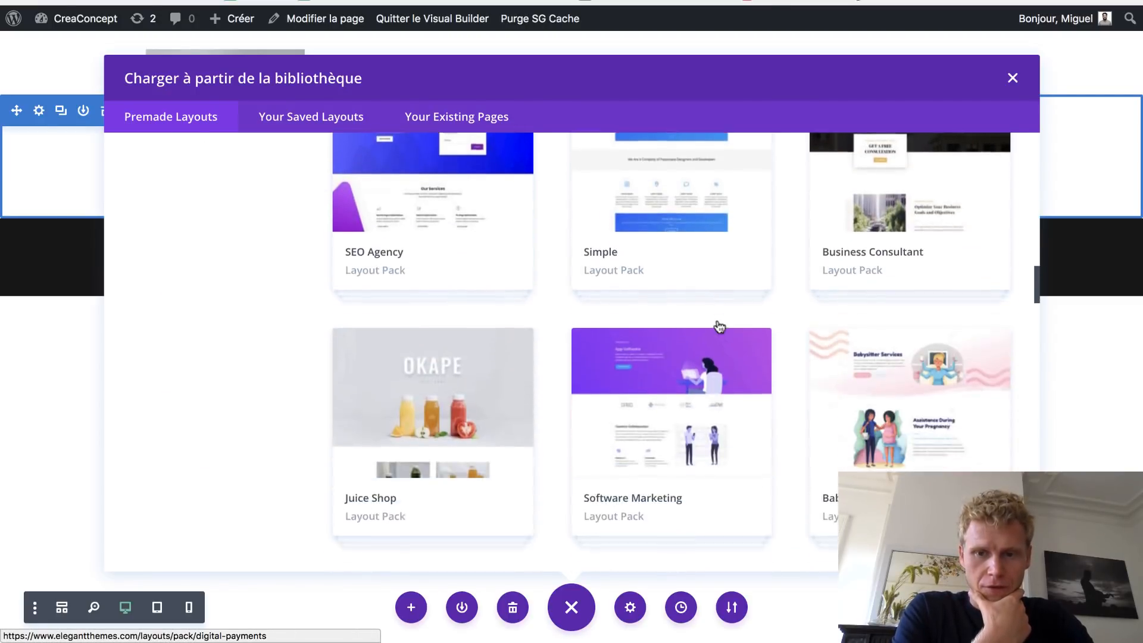
scroll(719, 326, down, 10)
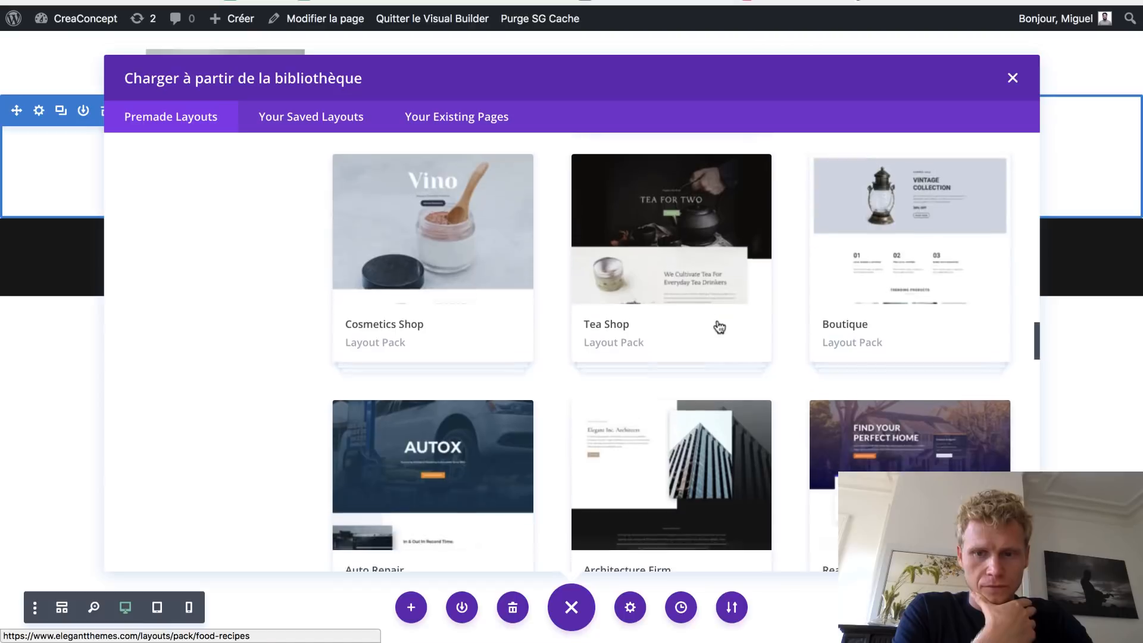
scroll(719, 327, down, 2)
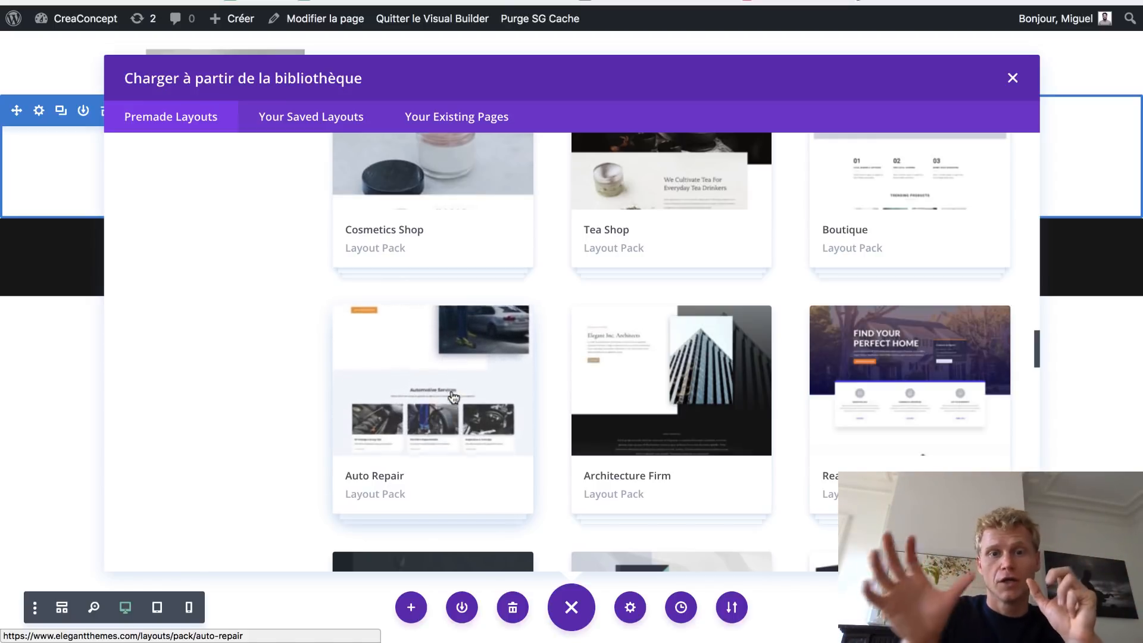
- Inspect the Auto Repair pack, then return and browse the premade layout pack grid
click(454, 396)
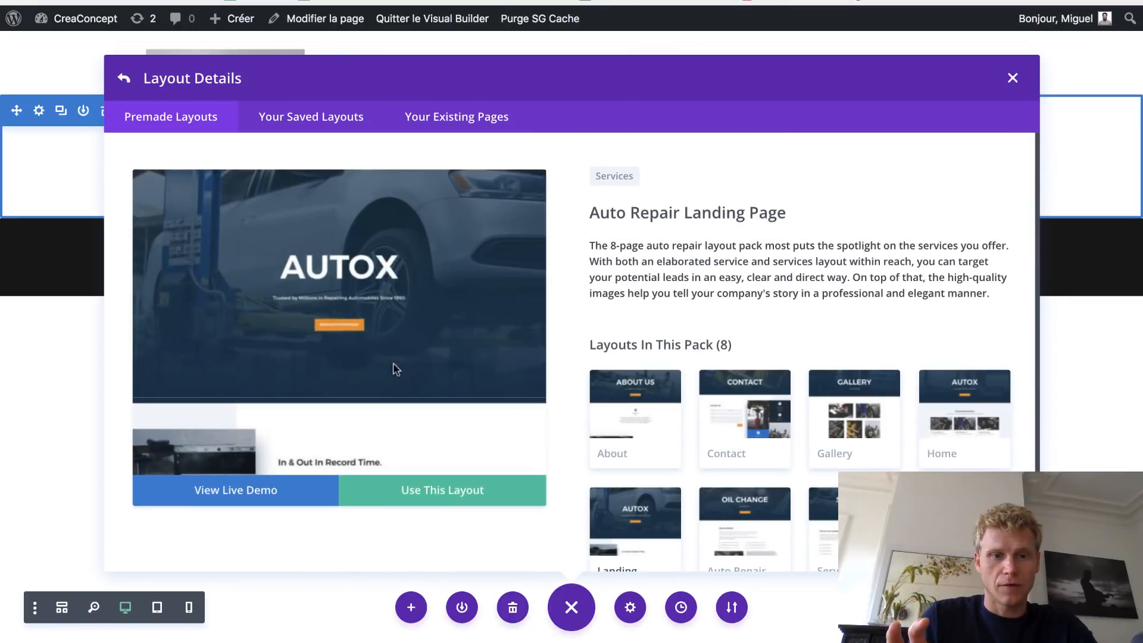
scroll(372, 360, down, 5)
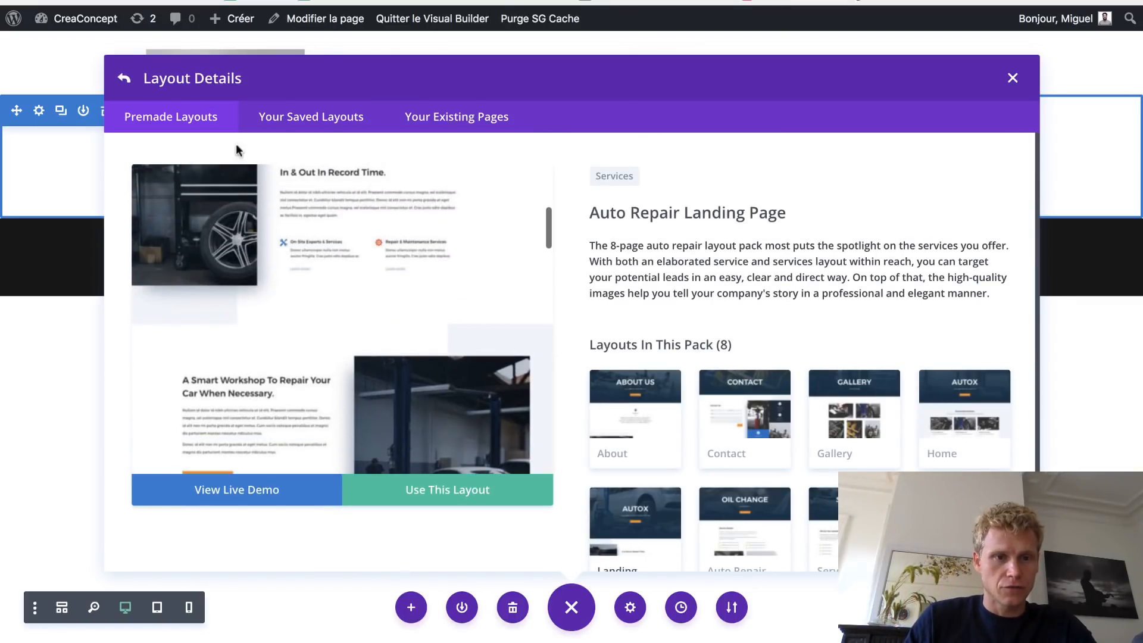
scroll(262, 226, up, 2)
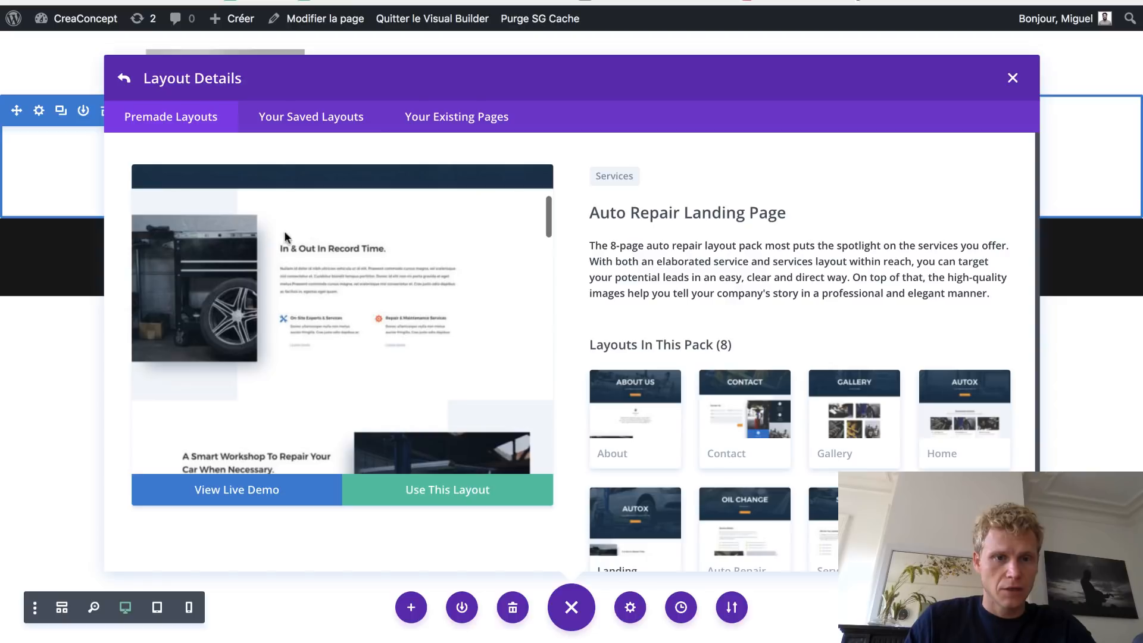
scroll(473, 344, down, 5)
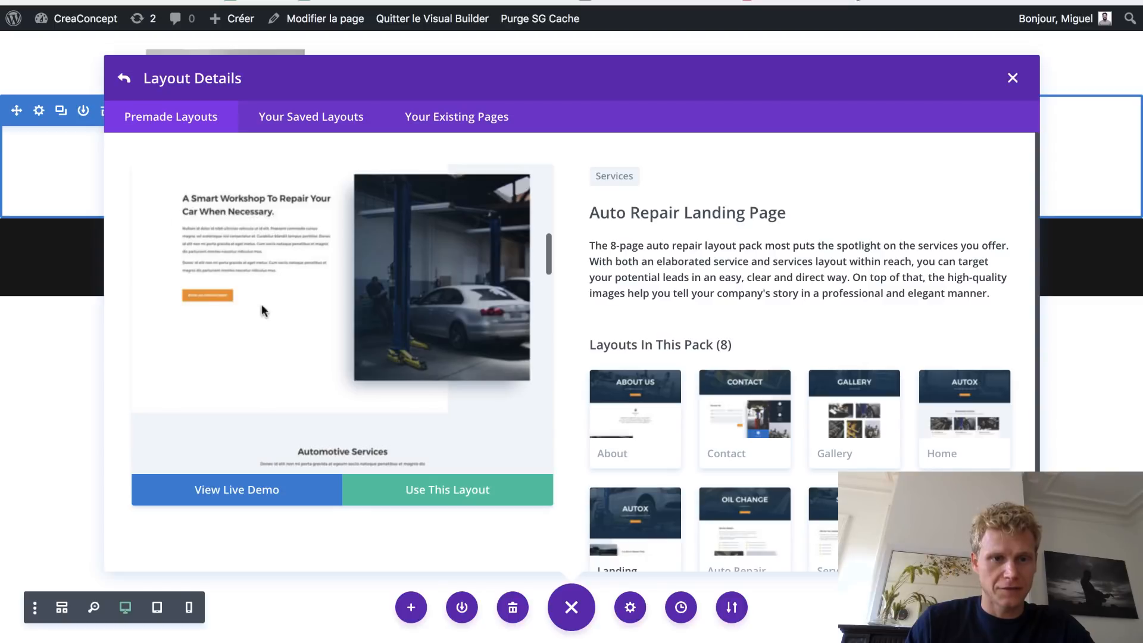
scroll(274, 303, down, 4)
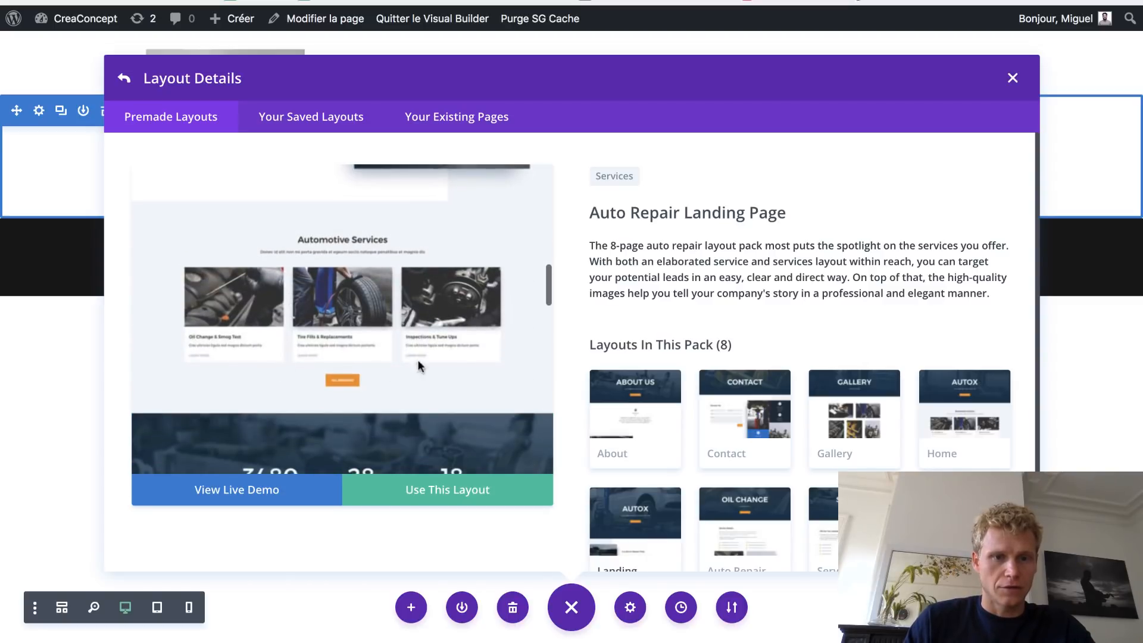
scroll(376, 280, down, 3)
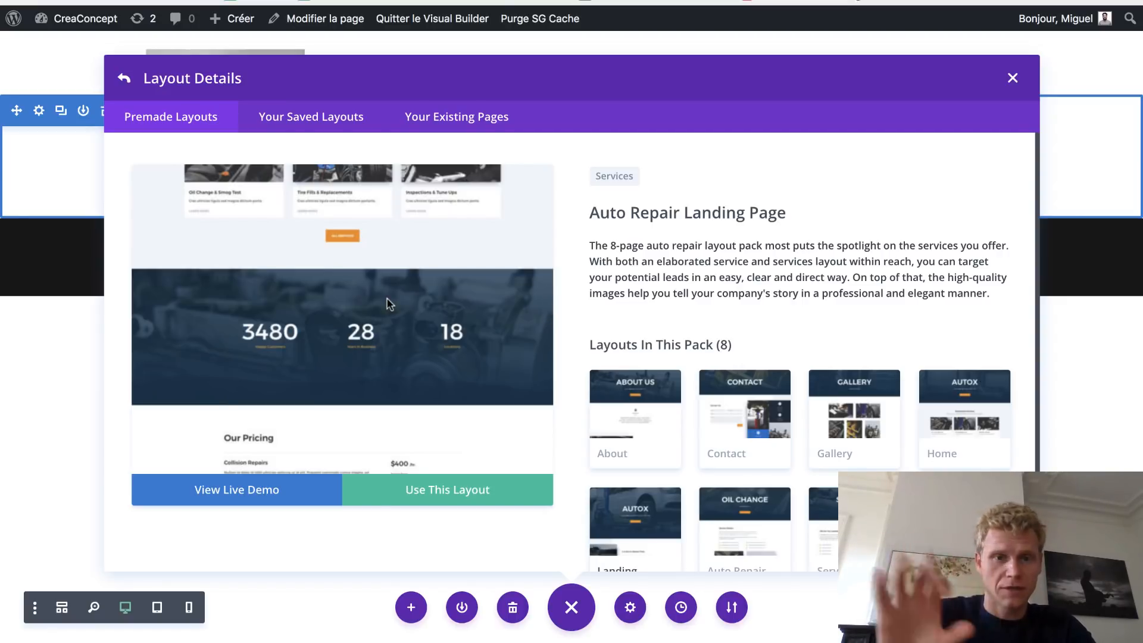
scroll(387, 303, down, 10)
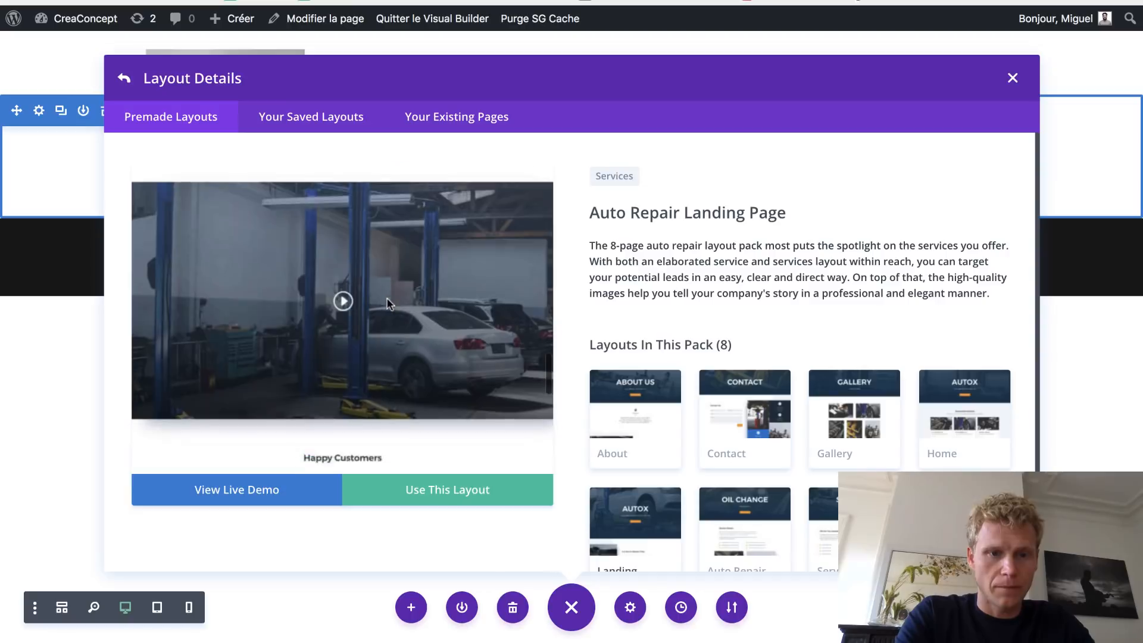
scroll(387, 303, down, 2)
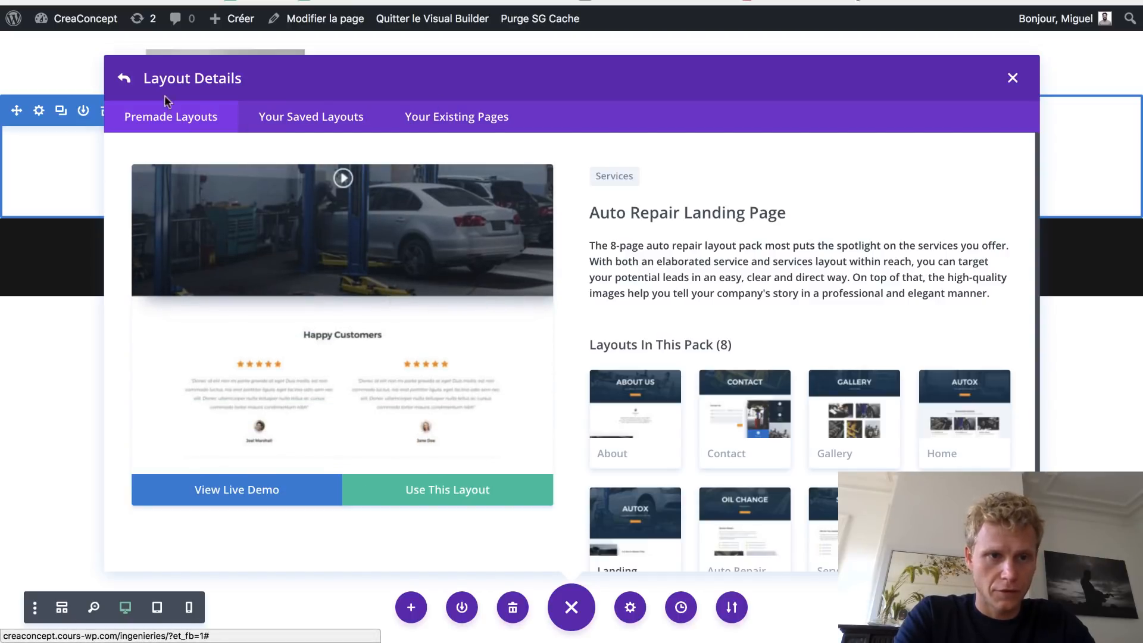
click(124, 78)
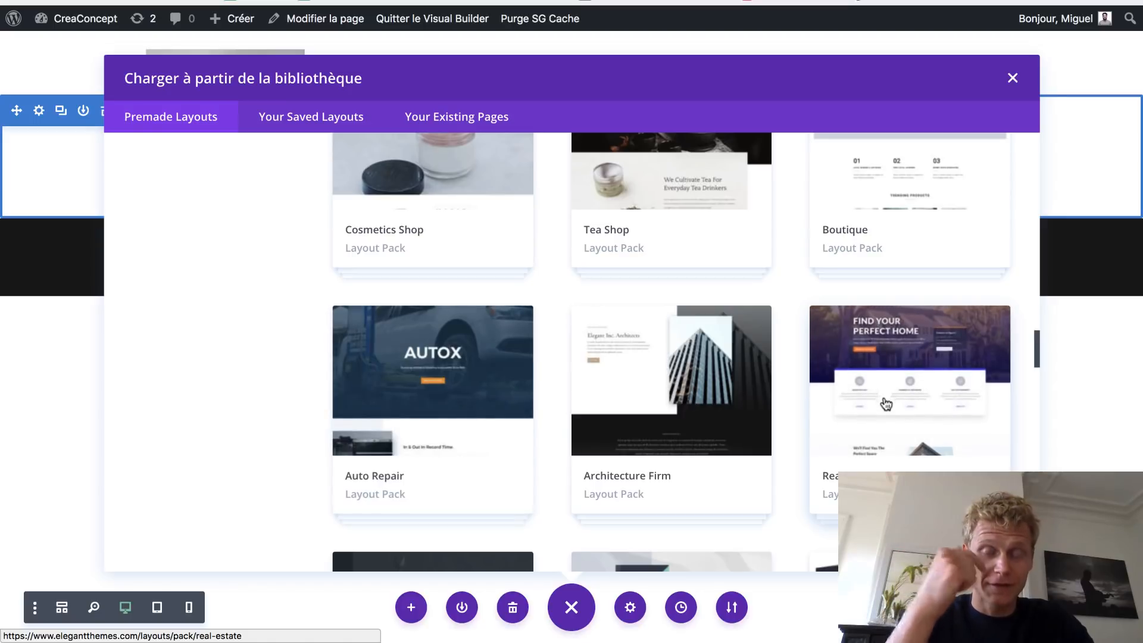
scroll(886, 404, down, 1)
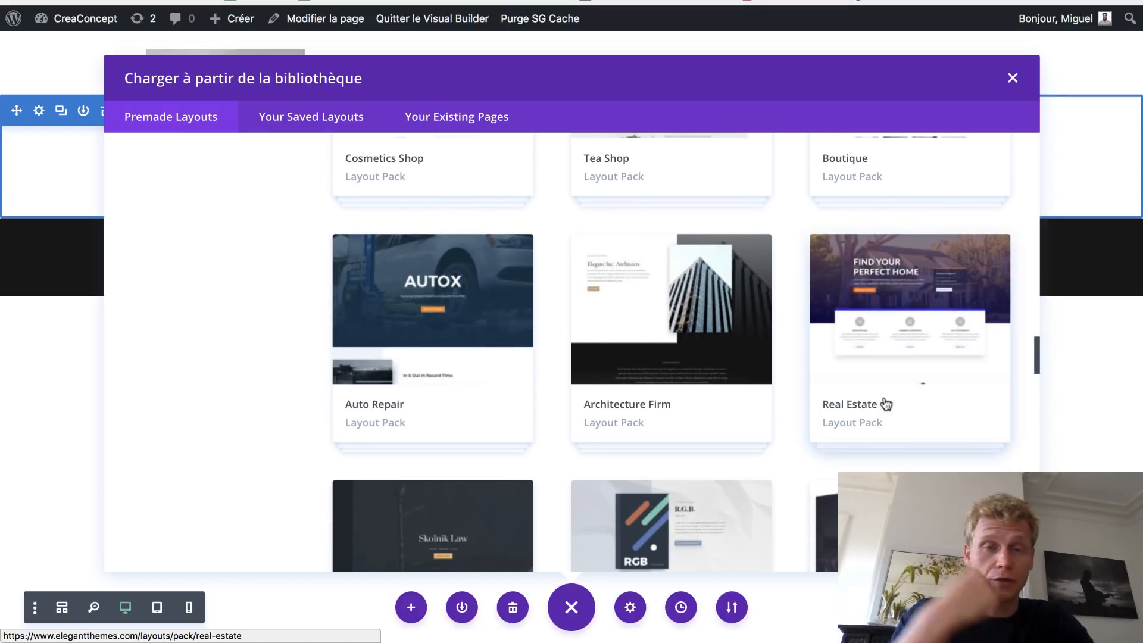
scroll(886, 404, down, 4)
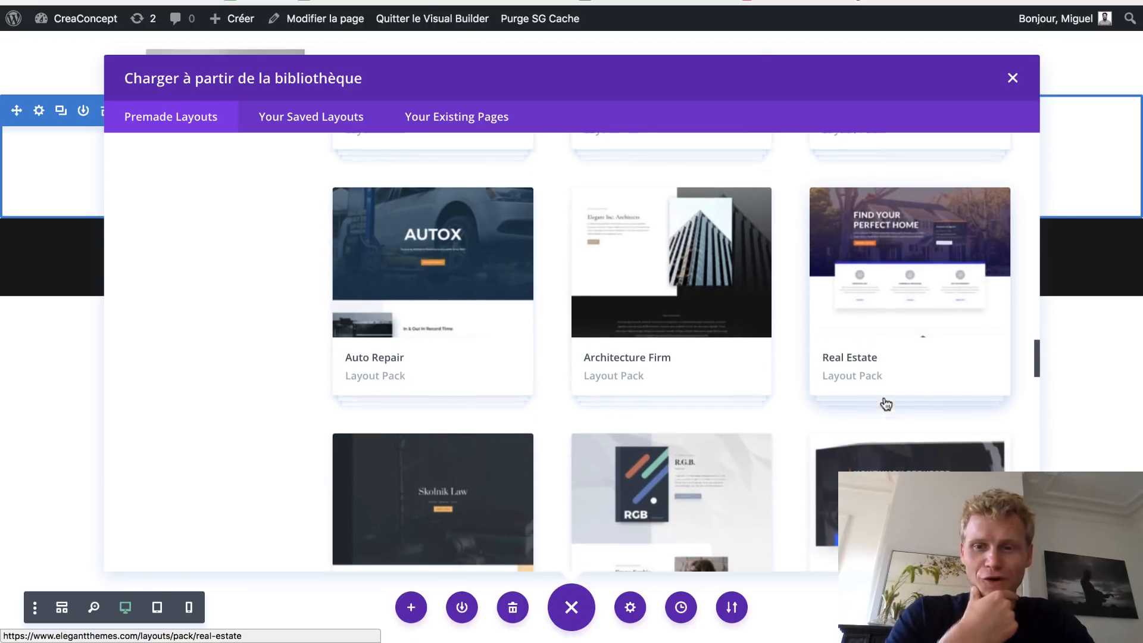
- Preview the Handyman pack's Handyman Service Page layout and use it on the page
click(869, 324)
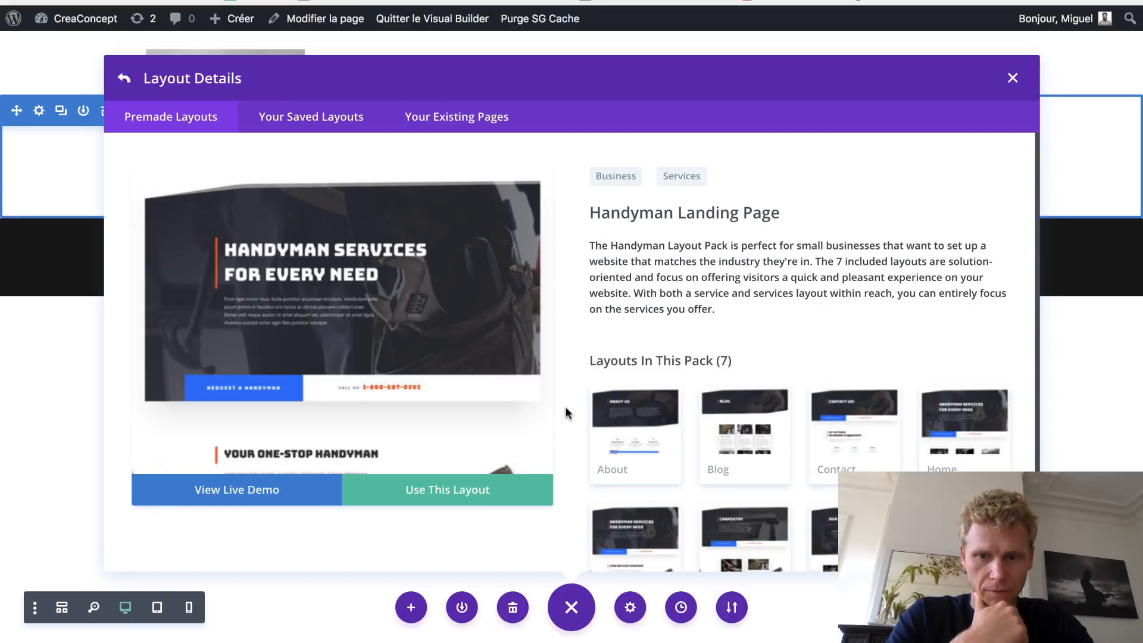
scroll(634, 410, down, 2)
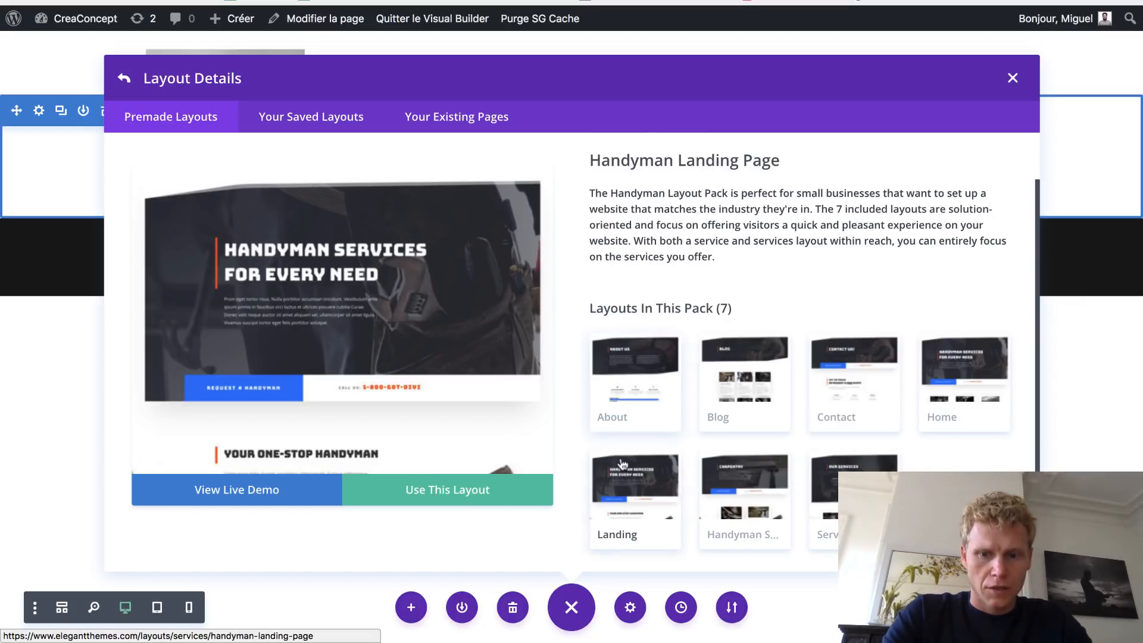
click(741, 515)
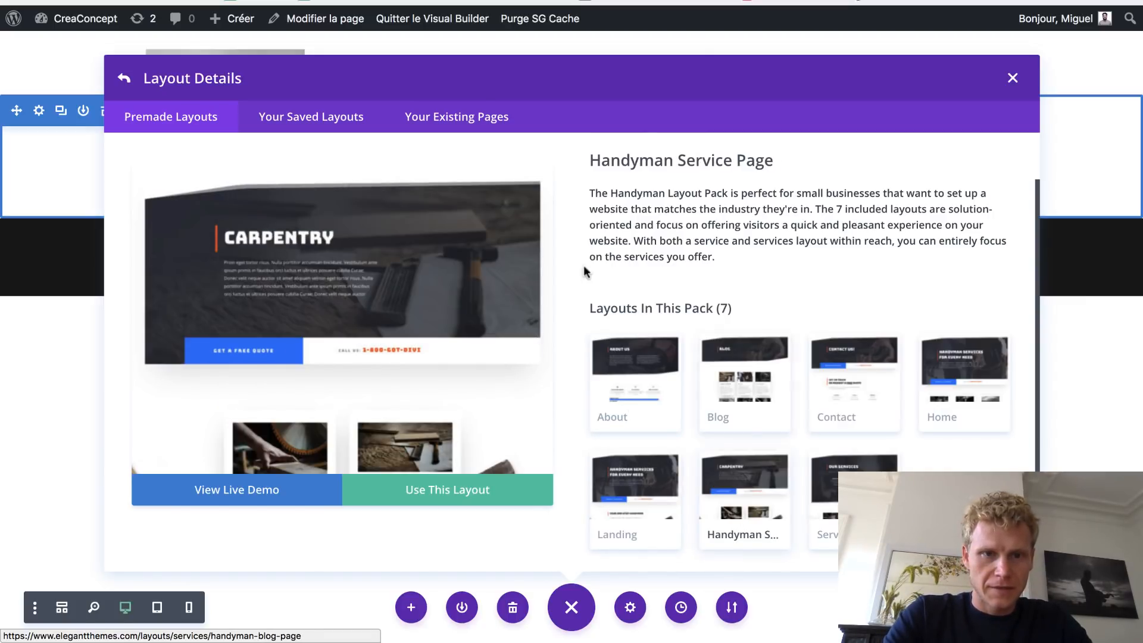
scroll(505, 302, down, 5)
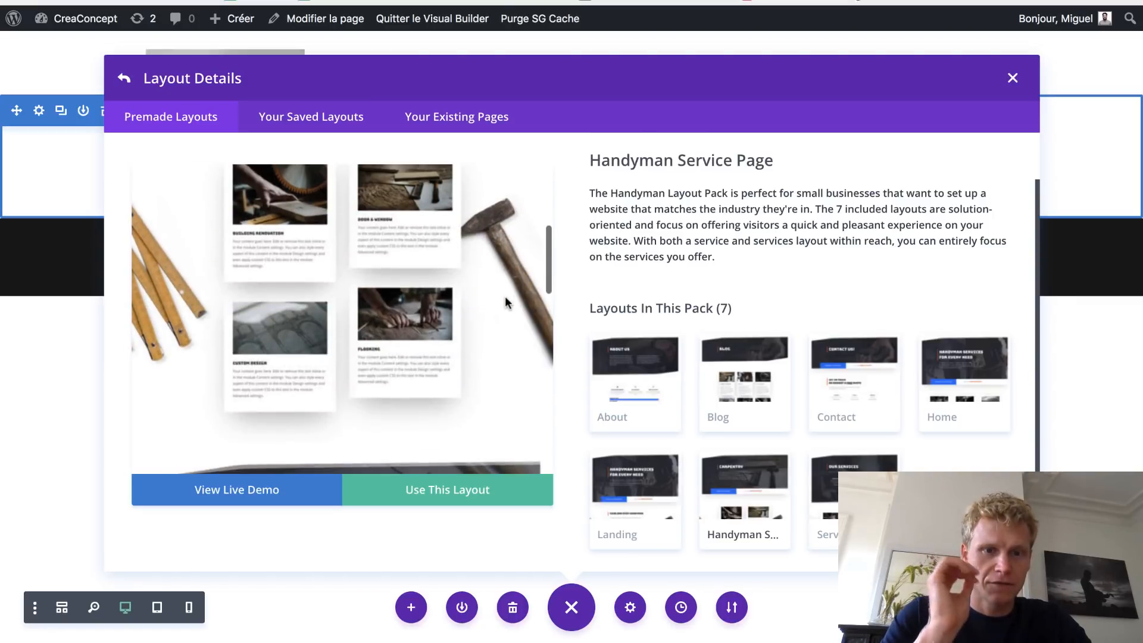
scroll(505, 302, up, 6)
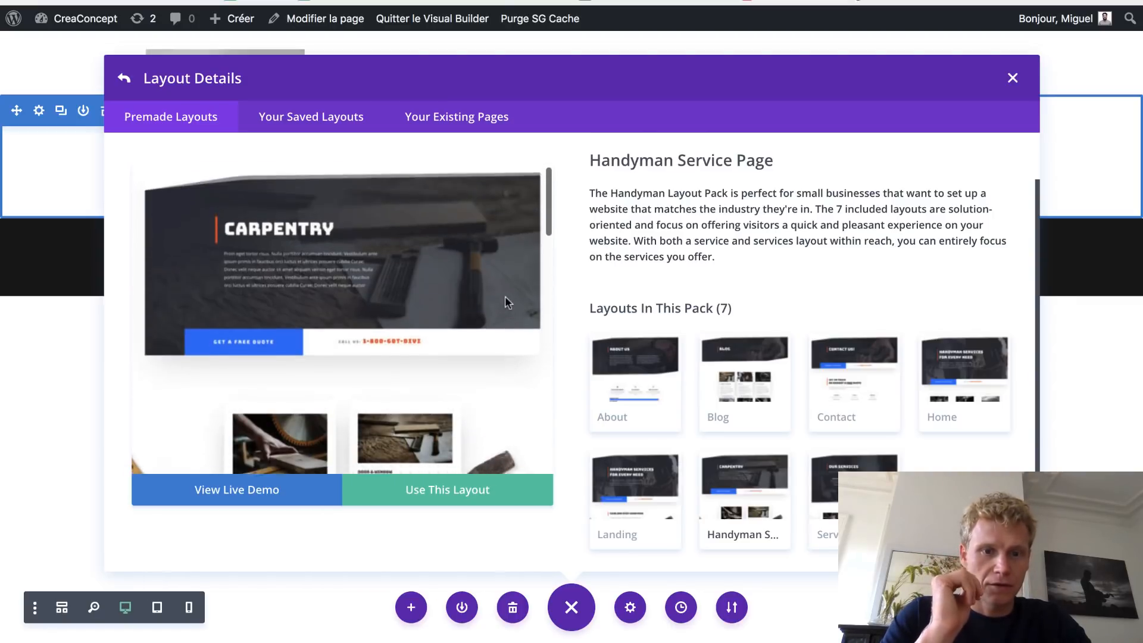
click(458, 501)
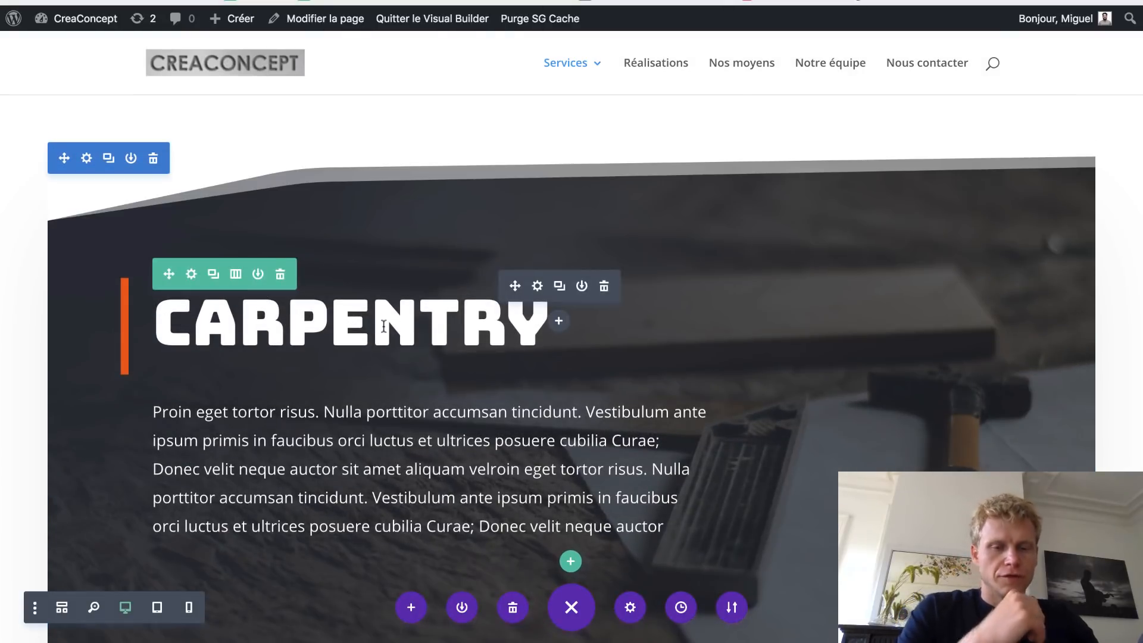
- Replace the hero's CARPENTRY heading text with INGÉNIERIE
double_click(383, 326)
text(IN)
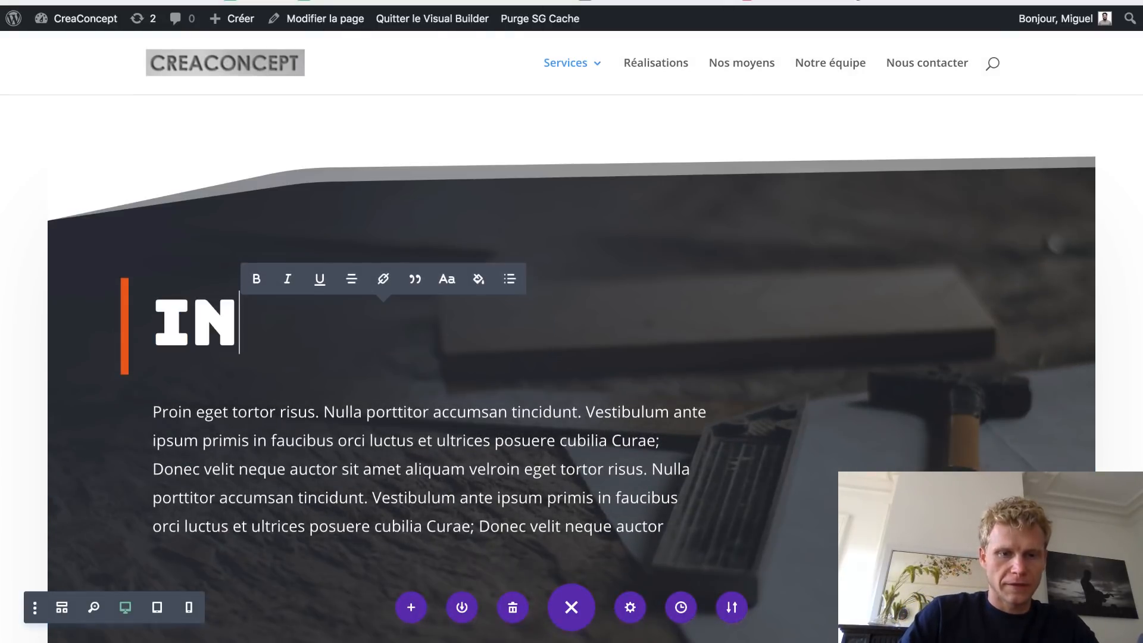
text(GÉNIERIE)
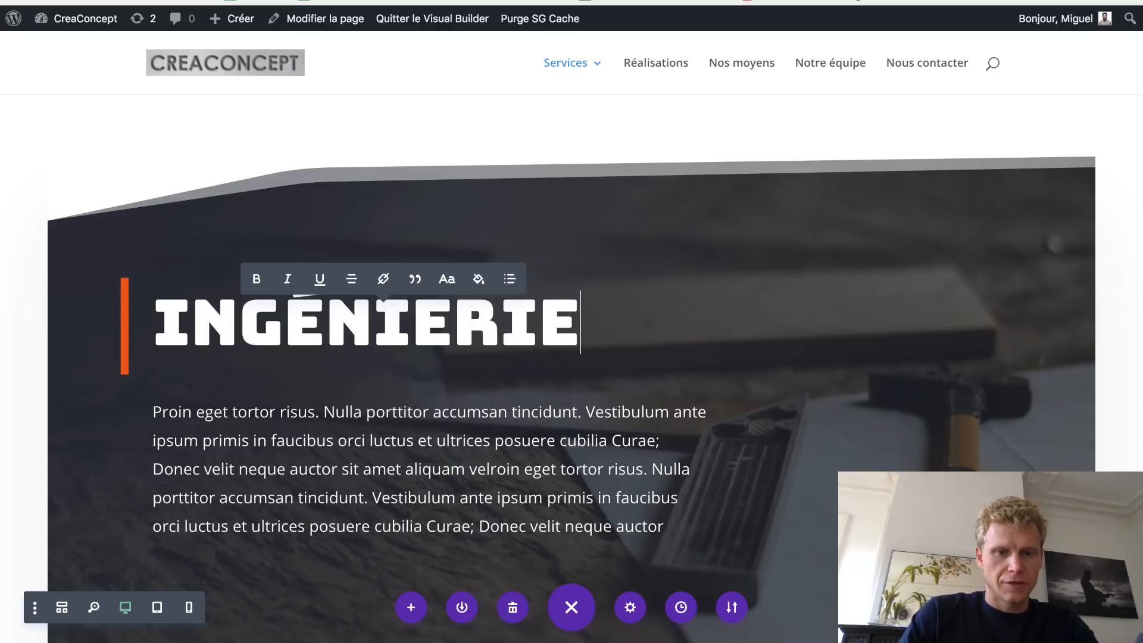
mouse_move(148, 180)
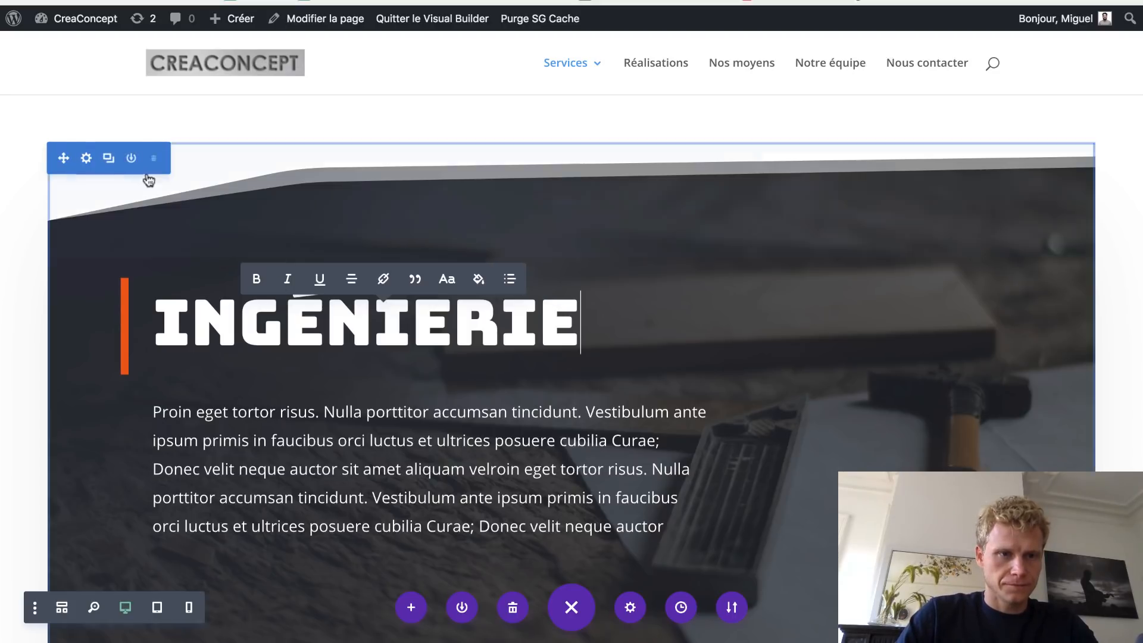
click(88, 159)
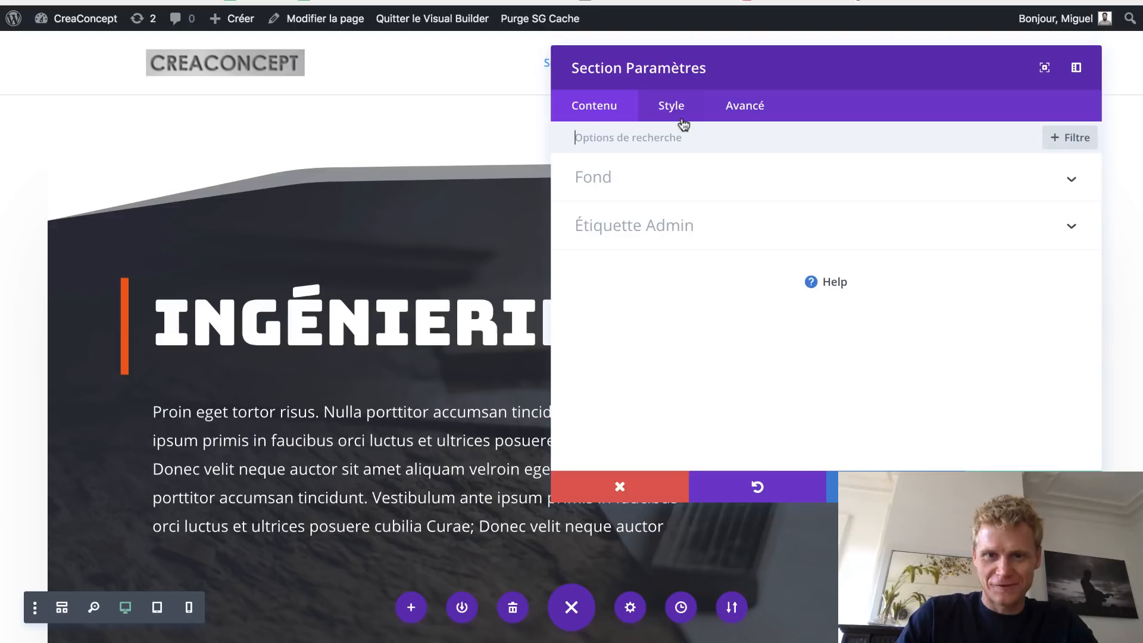
- Reset the hero section's 60px margins under Style > Espacement and close its settings
click(682, 119)
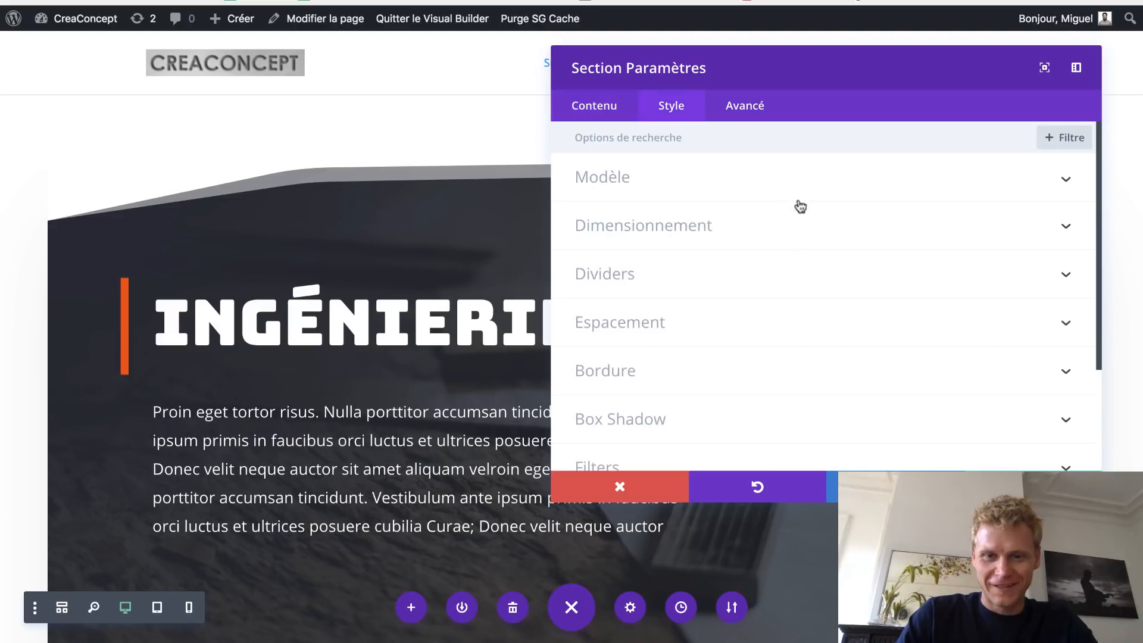
click(709, 327)
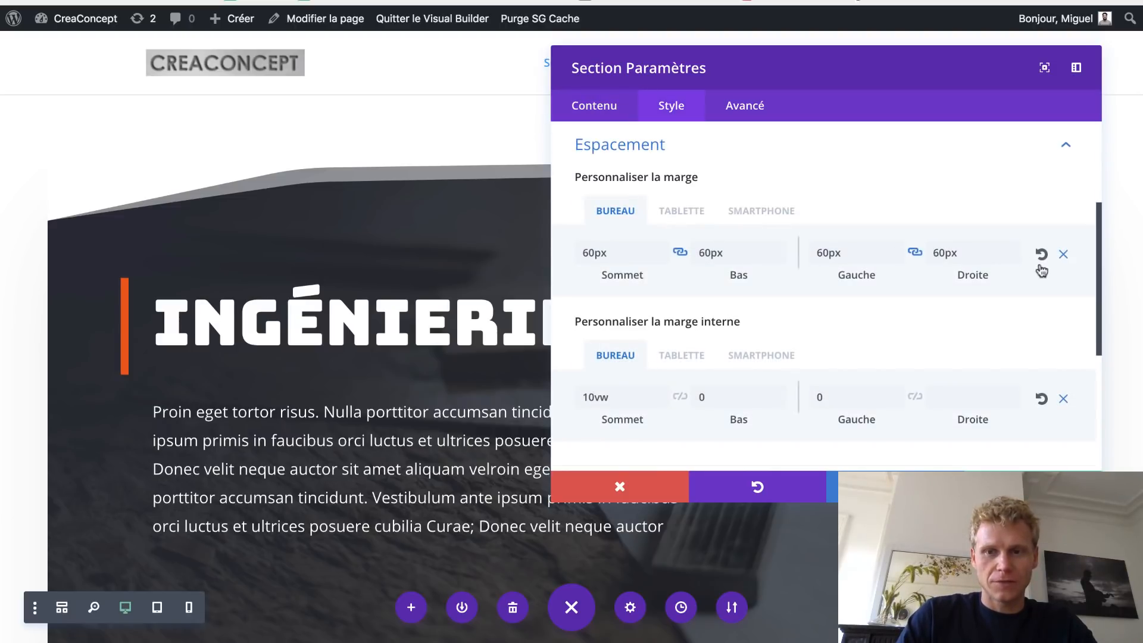
click(1042, 255)
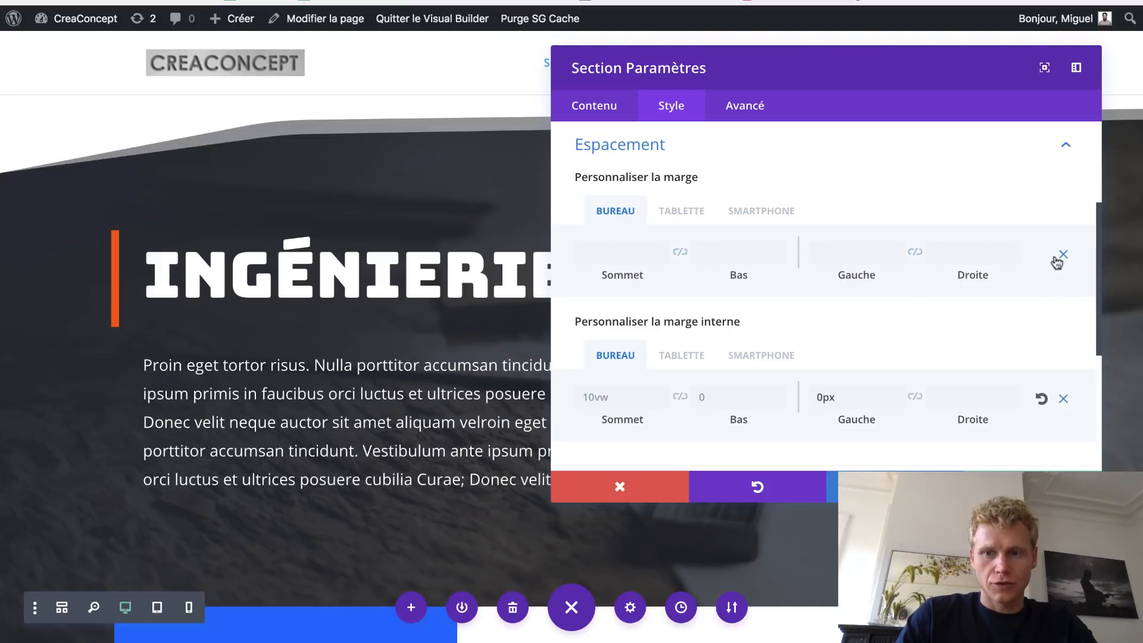
click(1032, 487)
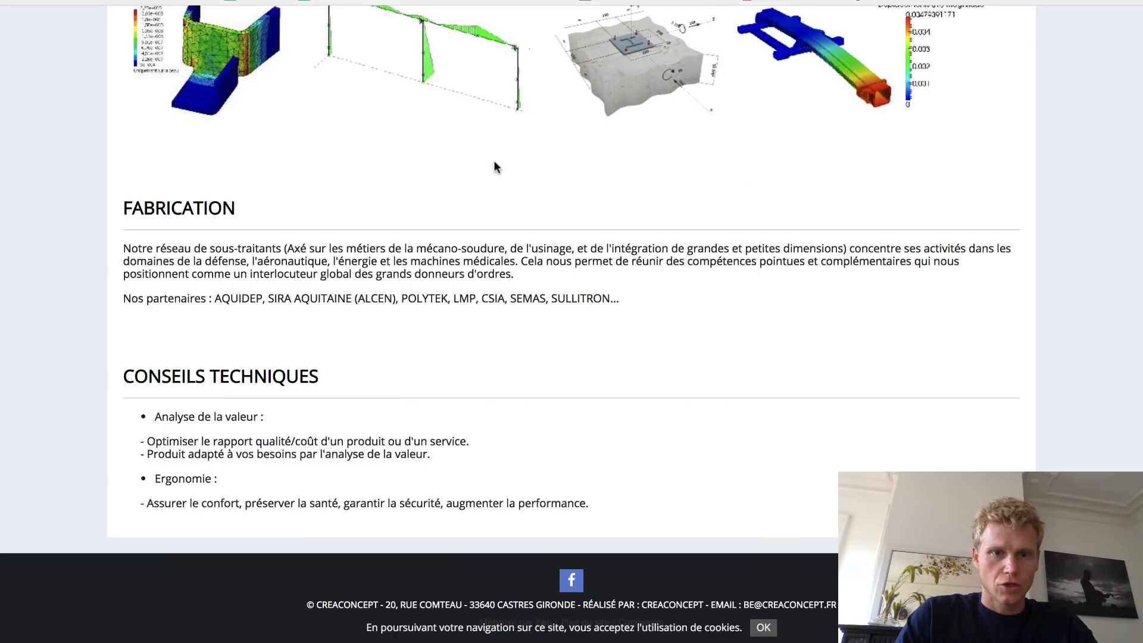
- Copy the first paragraph from the old site's INGENIERIE page and return to the WordPress editor
scroll(449, 160, up, 15)
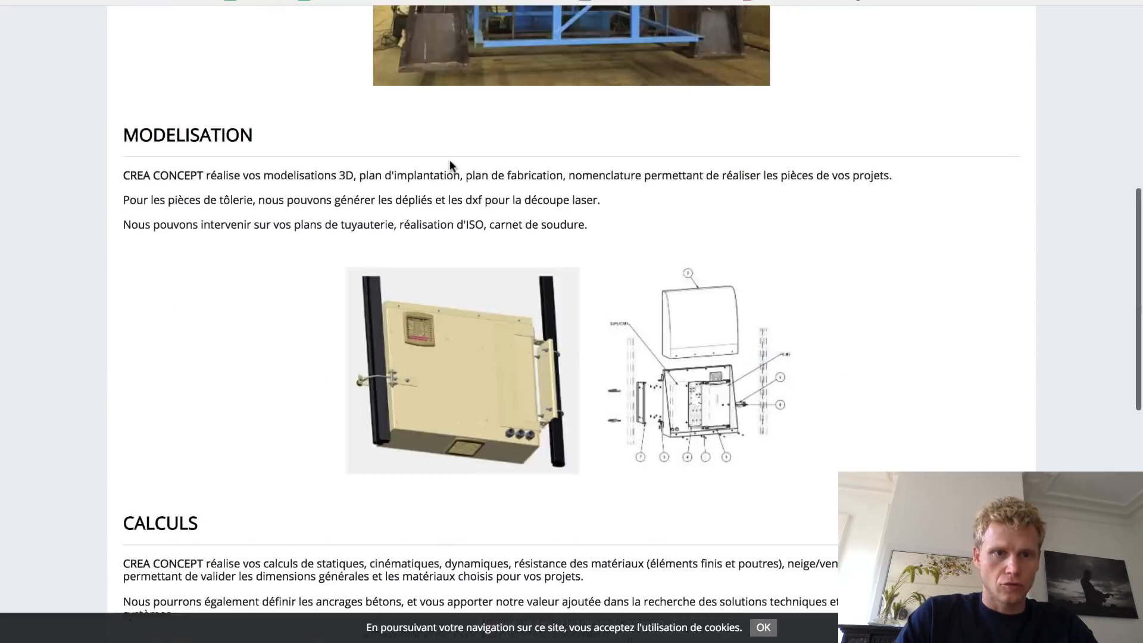
click(330, 158)
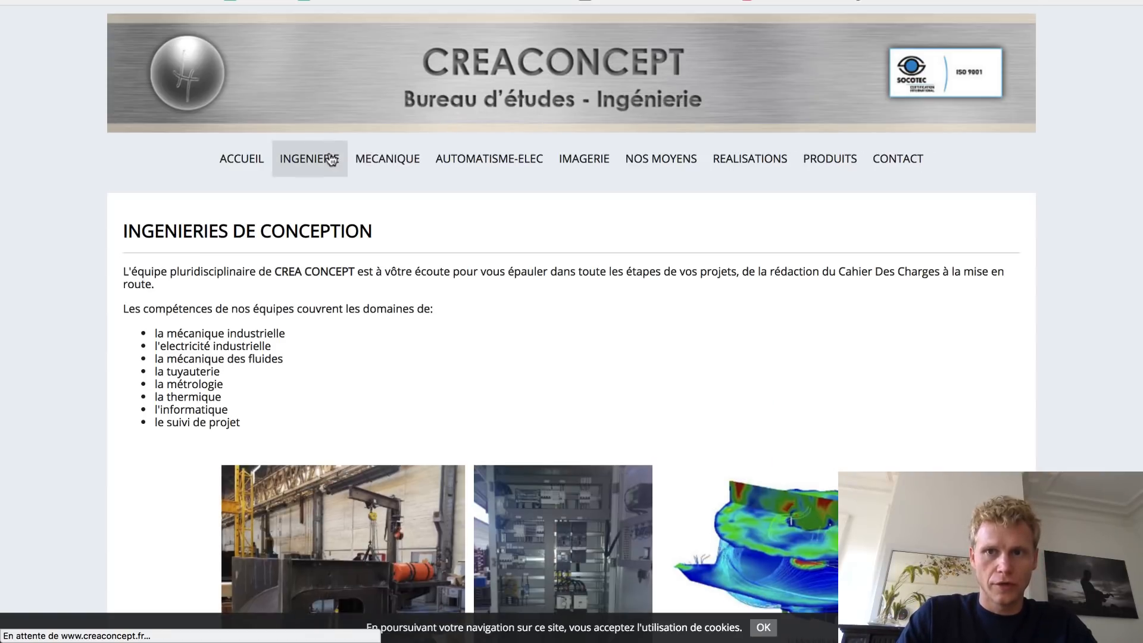
drag(175, 286, 130, 268)
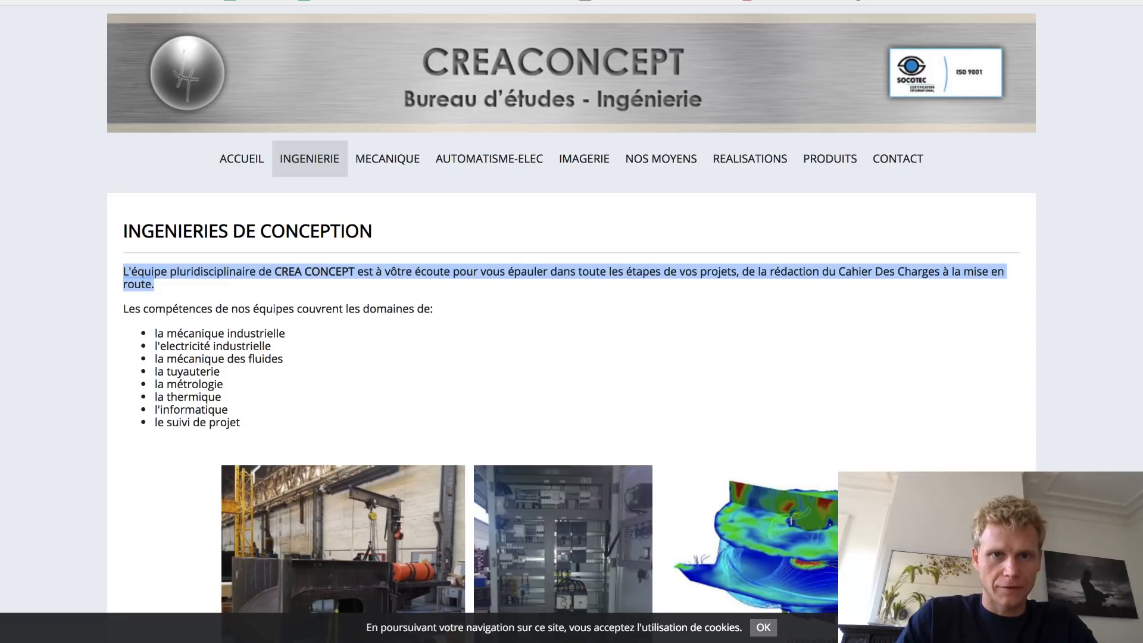
key(ctrl+Tab)
click(694, 1)
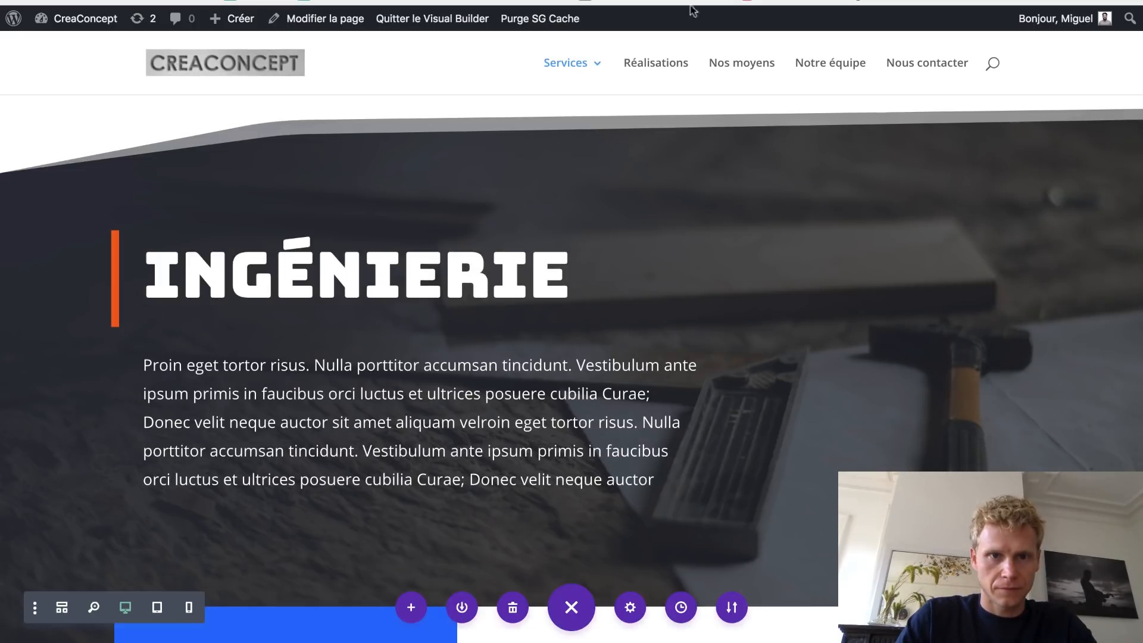
- Paste the CREA CONCEPT introduction over the lorem ipsum paragraph, then select the placeholder phone number
triple_click(400, 362)
text(L'équipe pluridisciplinaire de CREA CONCEPT est à vôtre écoute pour vous épauler dans toute les étapes de vos projets, de la rédaction du Cahier Des Charges à la mise en route.)
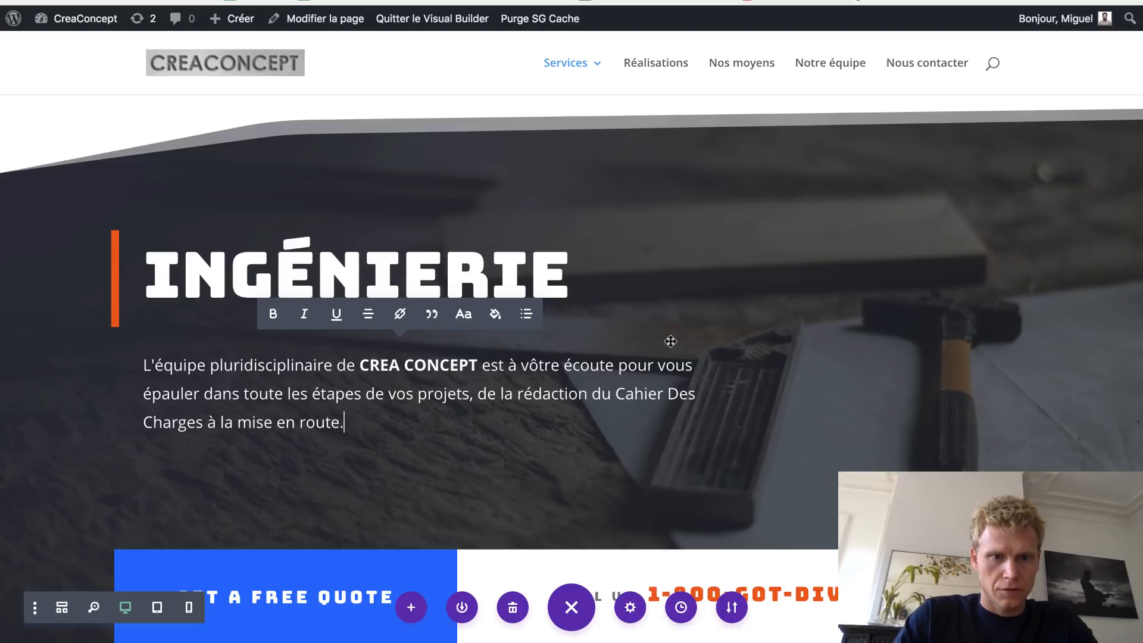
scroll(670, 341, down, 5)
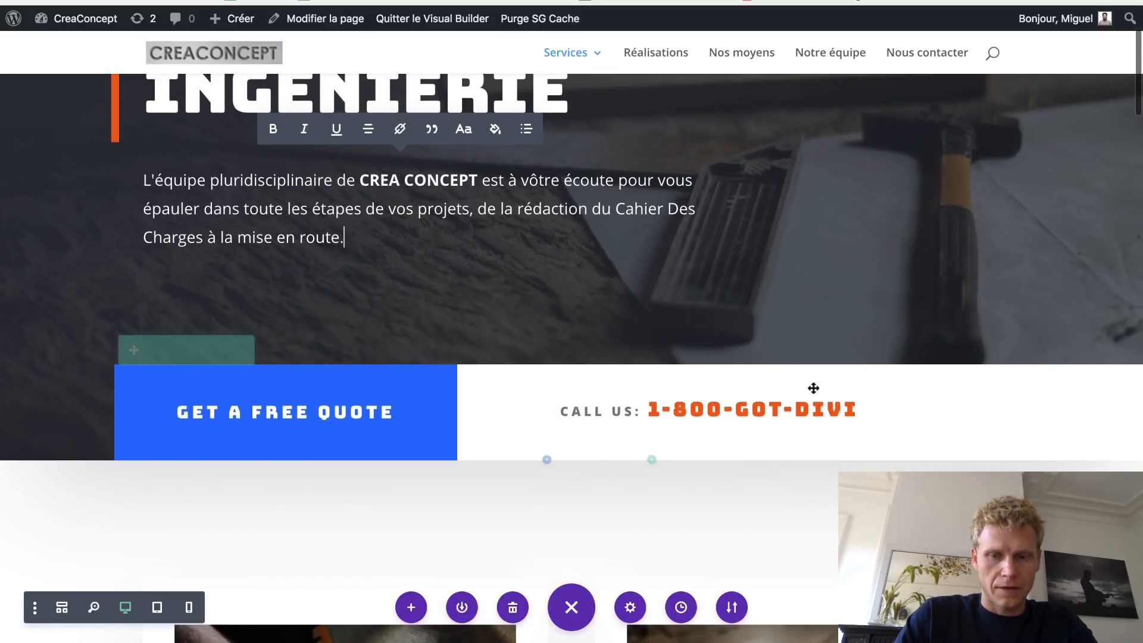
mouse_move(857, 410)
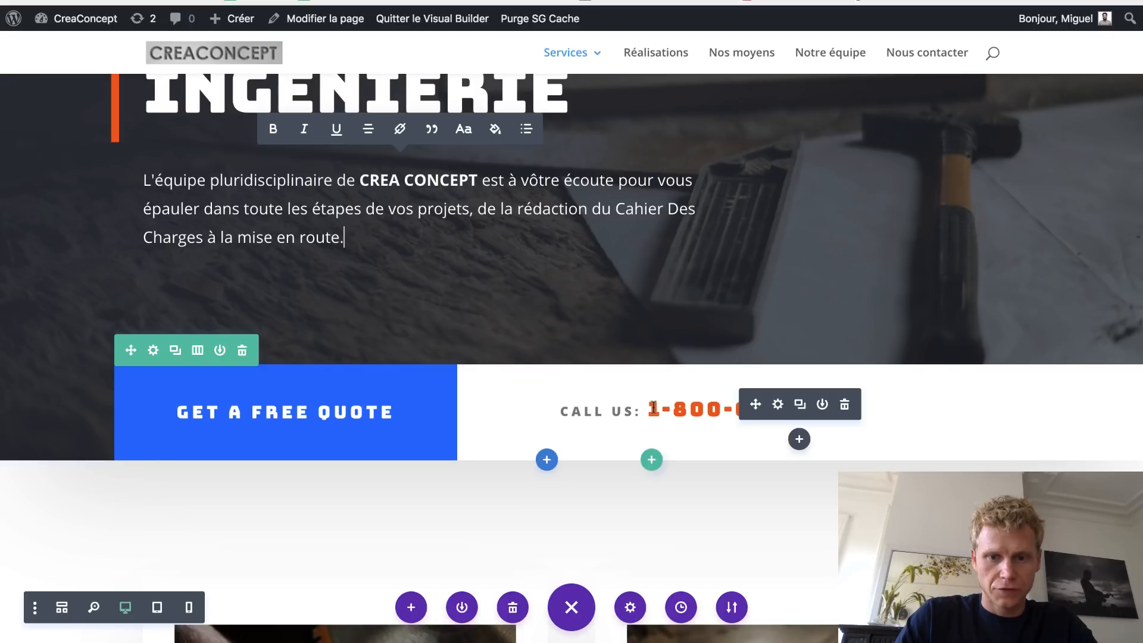
drag(652, 409, 851, 411)
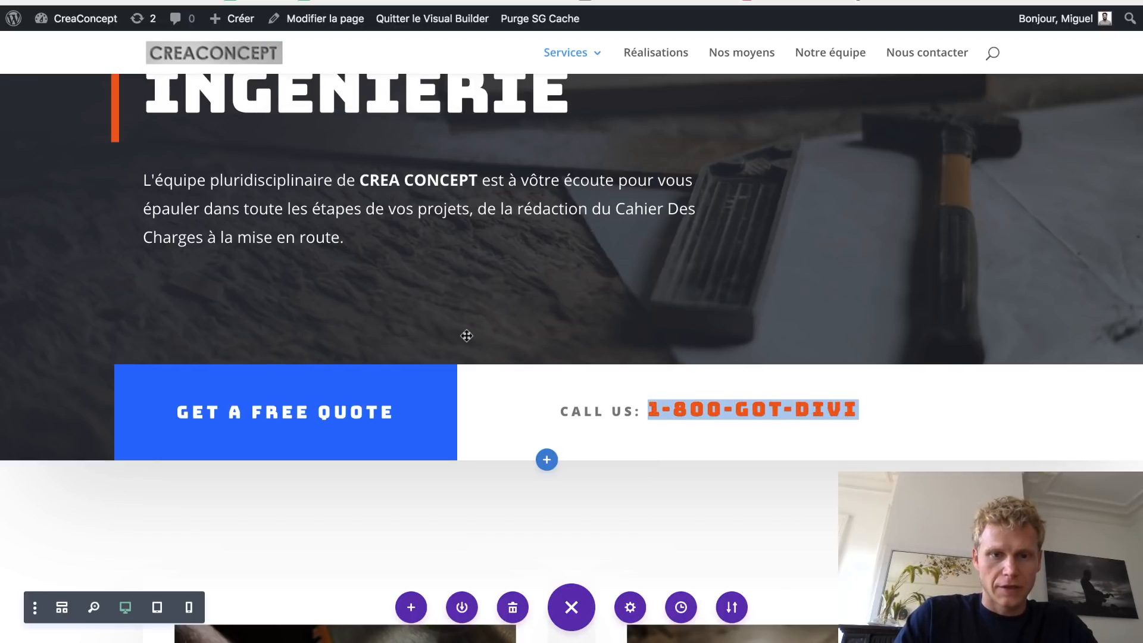
scroll(467, 331, up, 5)
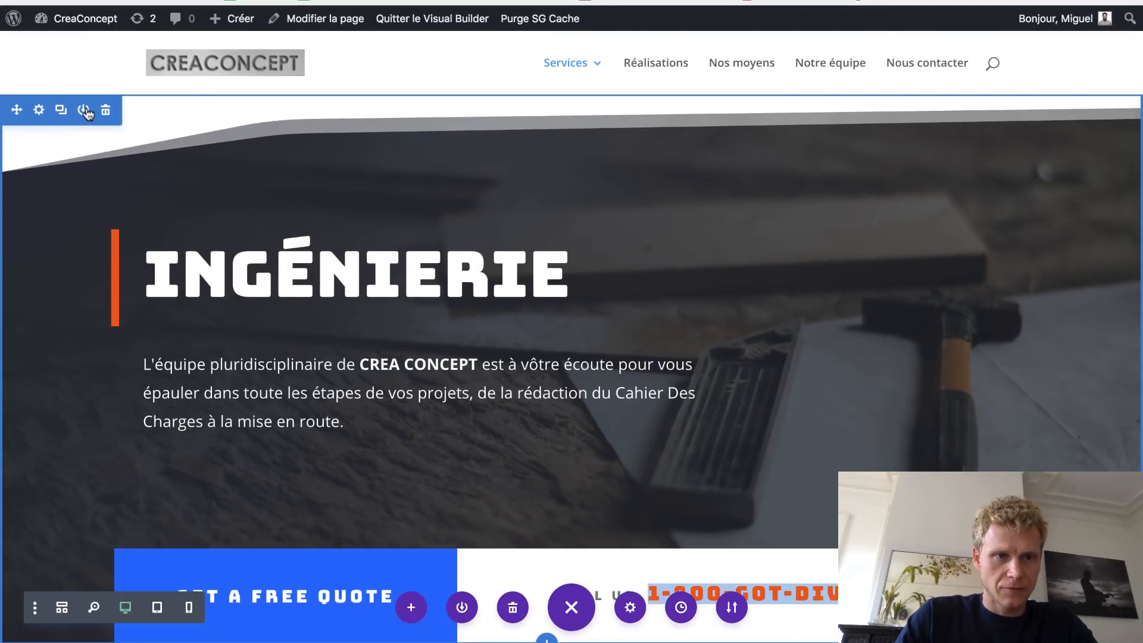
click(83, 110)
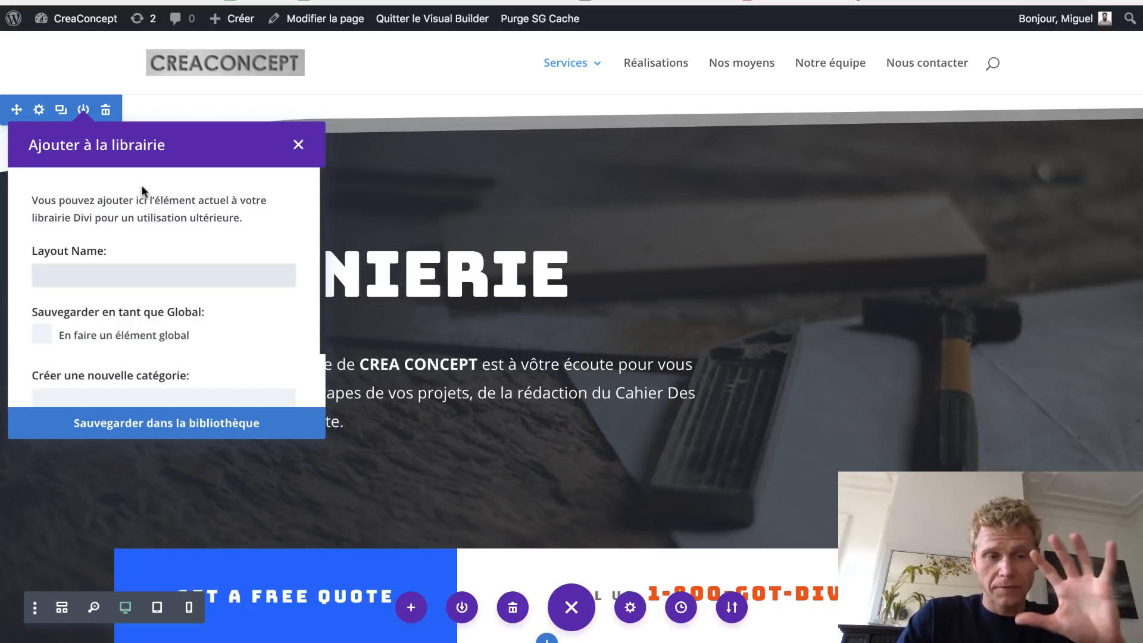
click(41, 340)
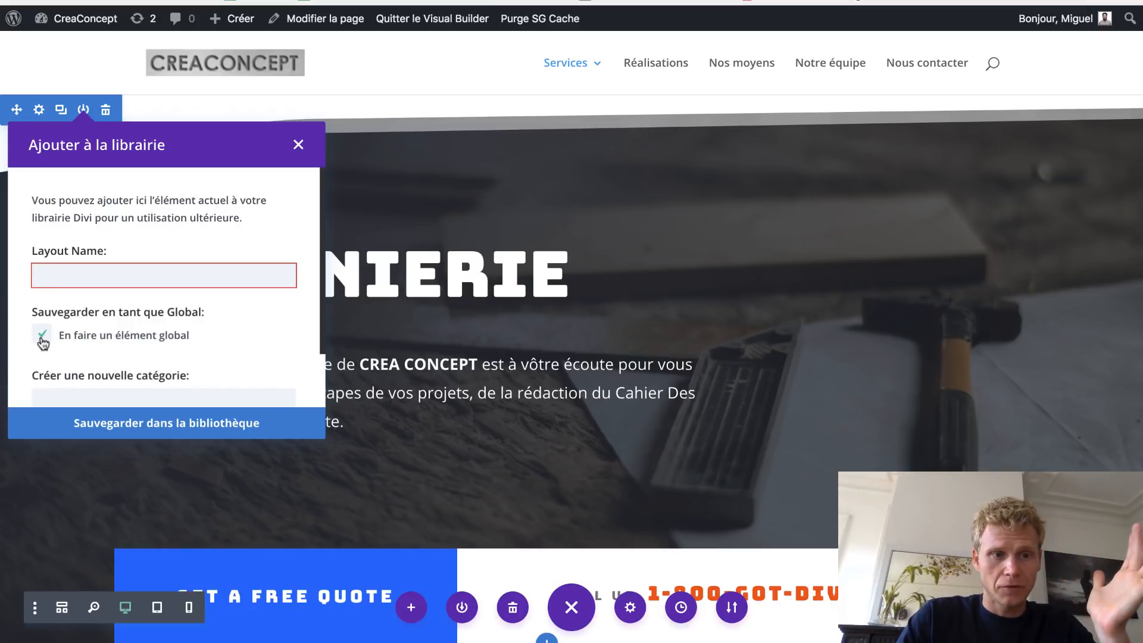
click(298, 144)
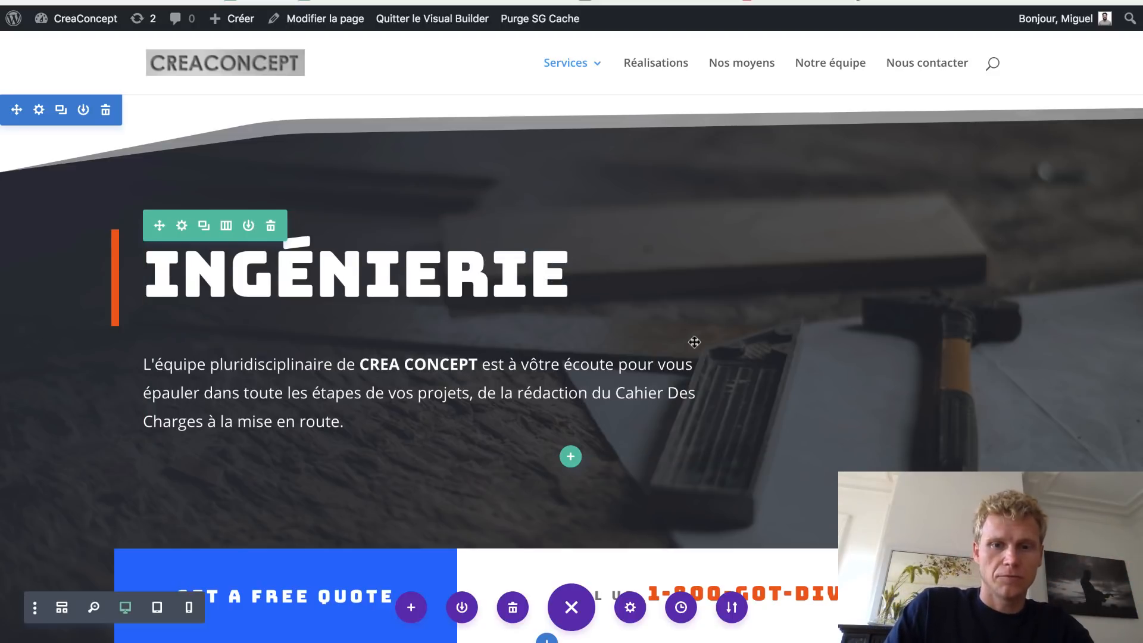
scroll(619, 298, down, 3)
- Overwrite 1-800-GOT-DIVI in the Call Us text module with the company's phone number
drag(653, 447, 697, 450)
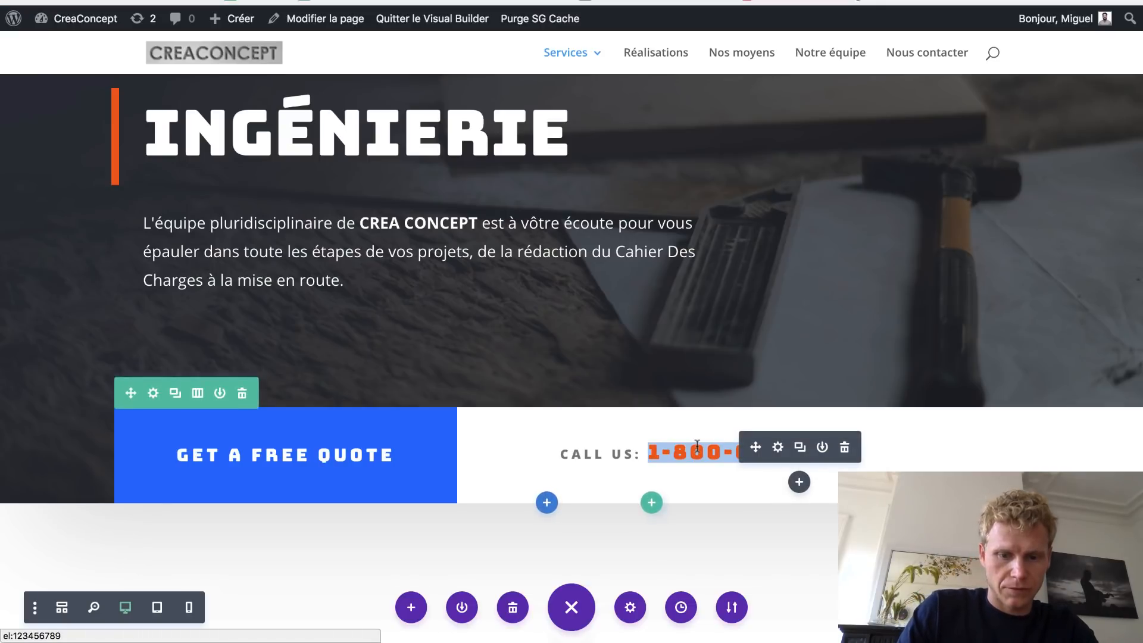
click(687, 451)
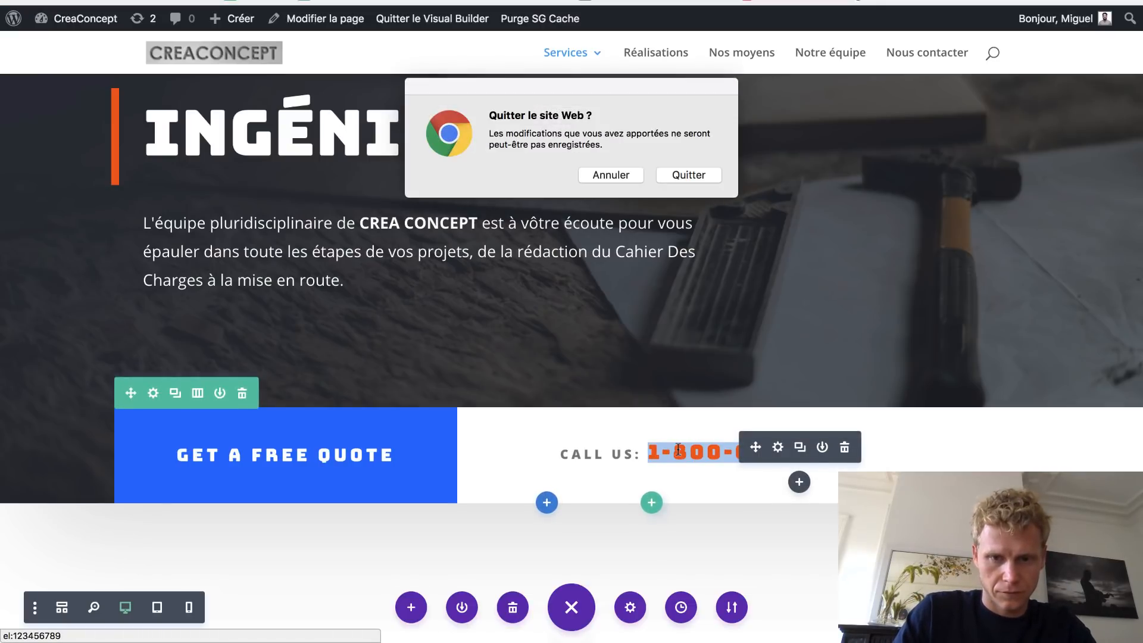
click(597, 175)
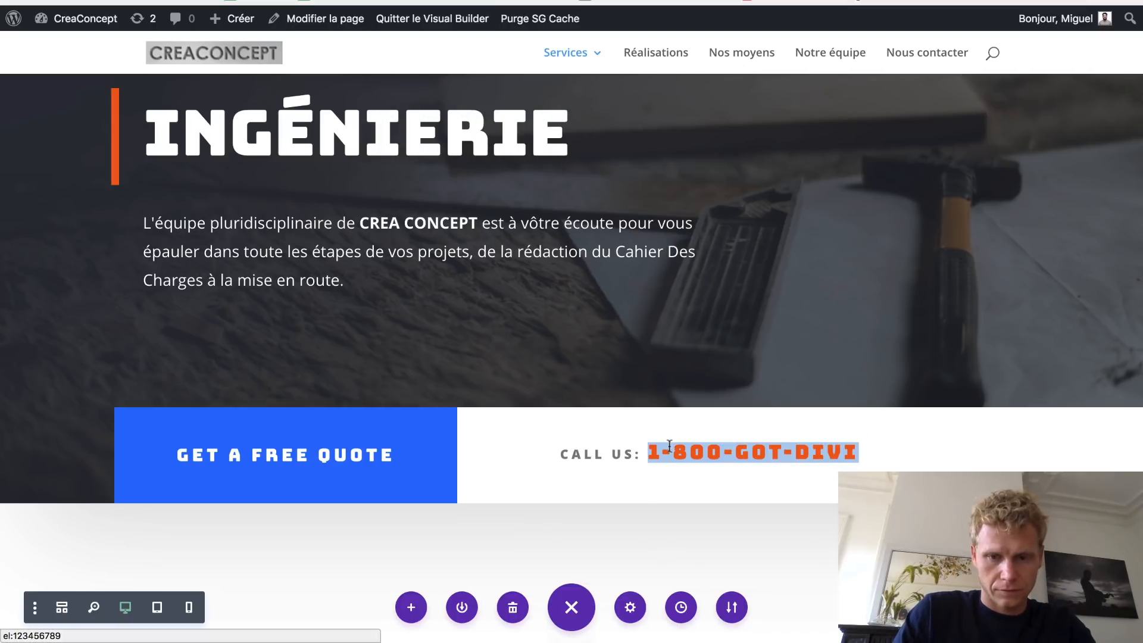
click(669, 447)
drag(650, 453, 858, 453)
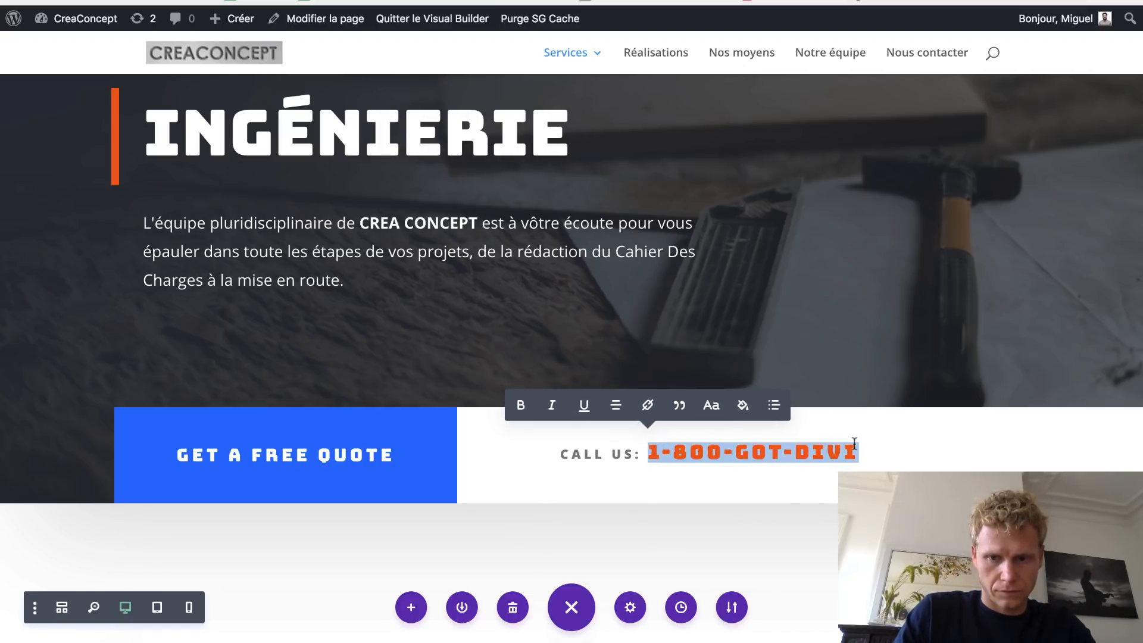
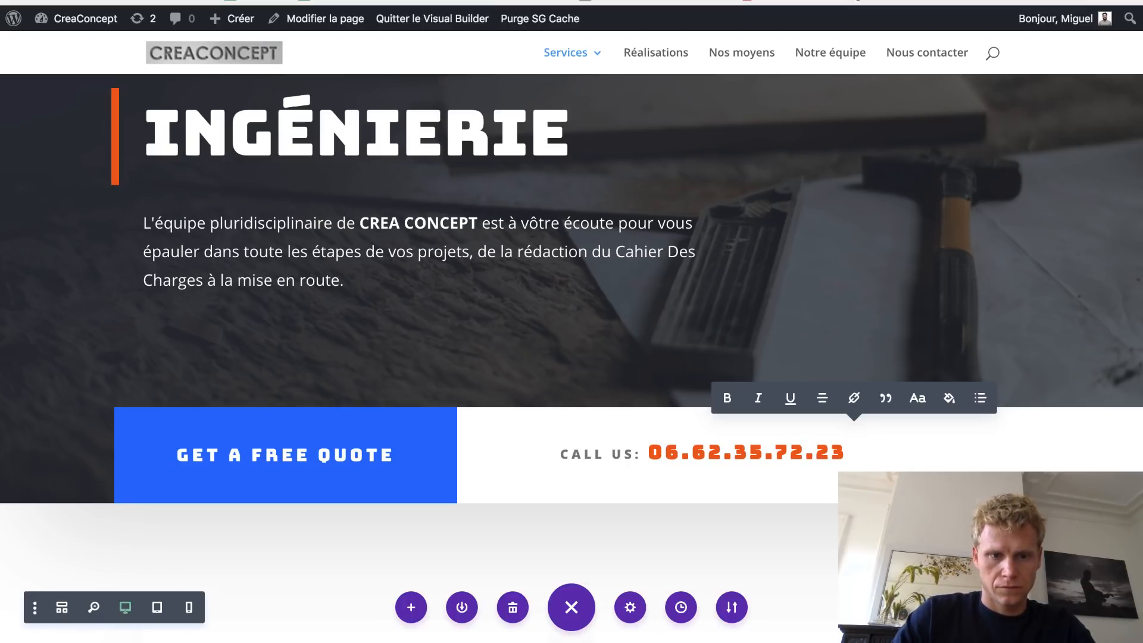
- Set the button's Texte de bouton field to Devis Gratuit, replacing Get A Free Quote
mouse_move(340, 457)
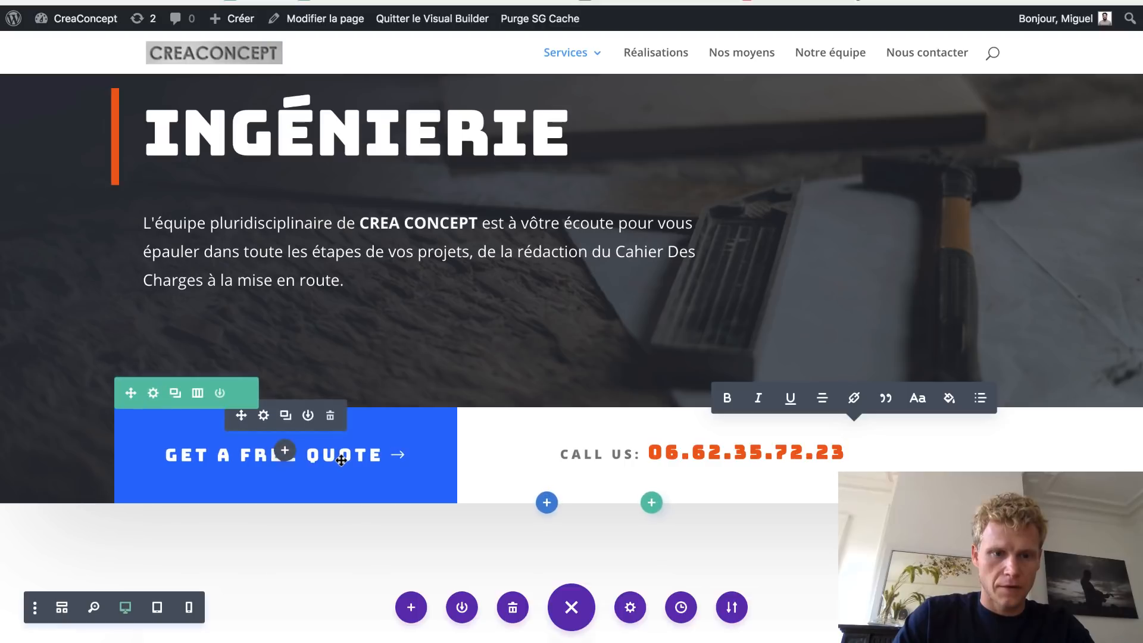
click(264, 416)
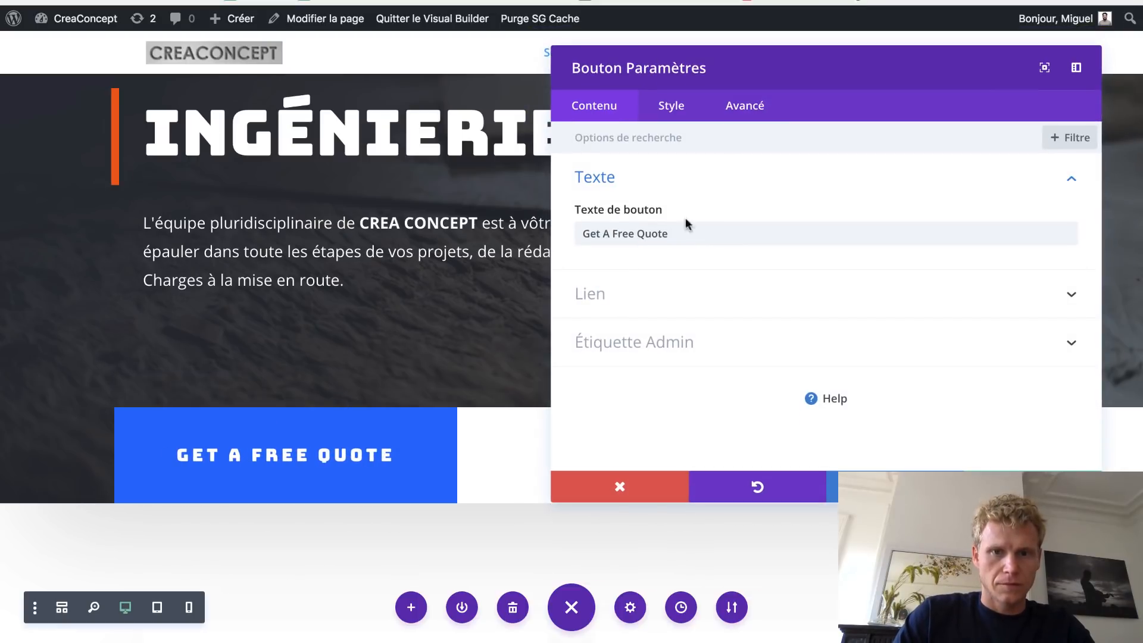
click(632, 297)
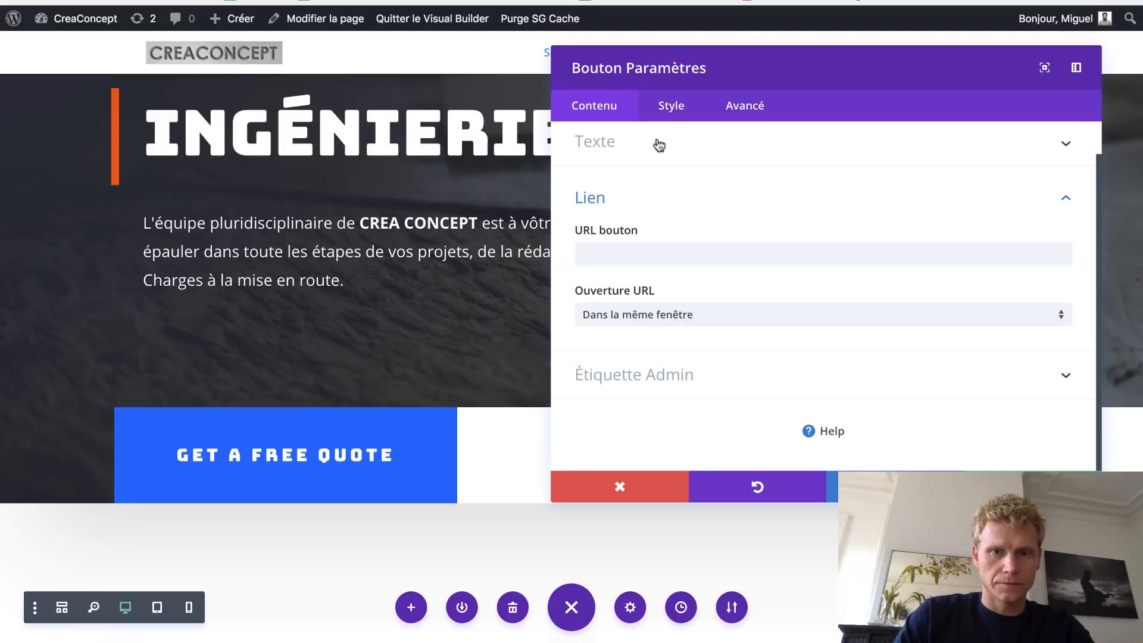
click(659, 145)
triple_click(677, 231)
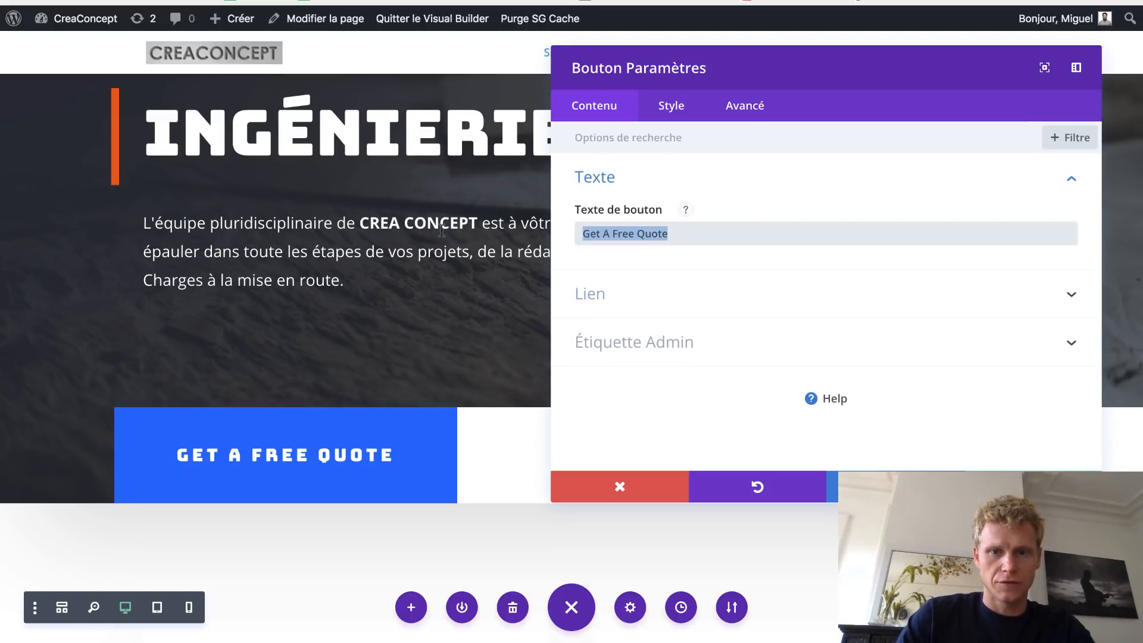
click(143, 223)
text(D)
key(BackSpace)
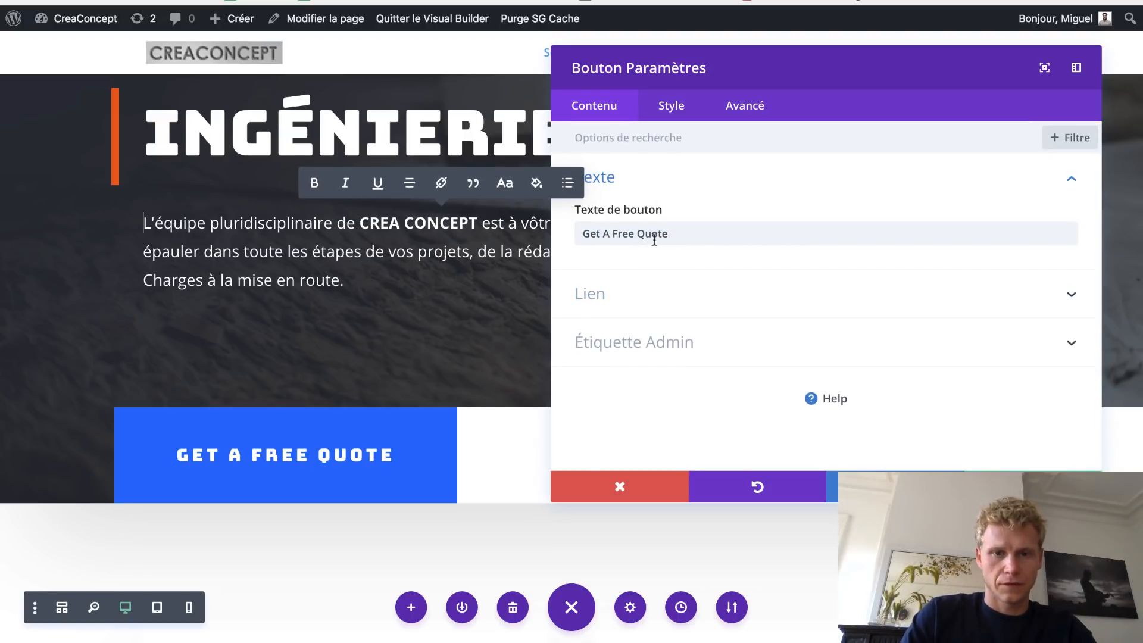
triple_click(653, 234)
text(Devis Gratuit)
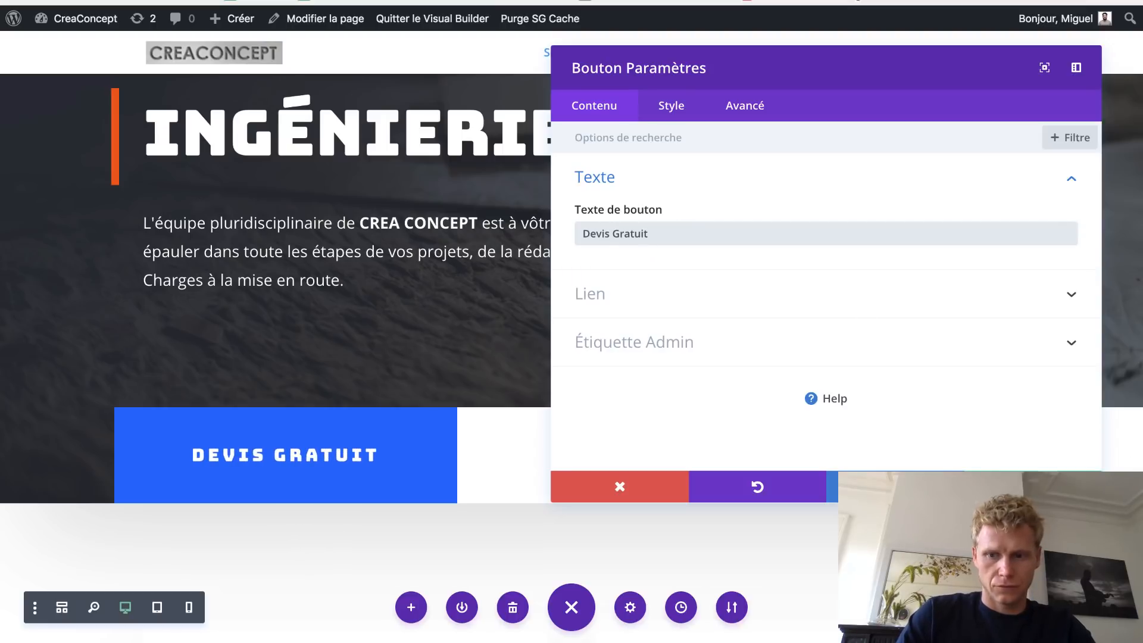
click(1033, 487)
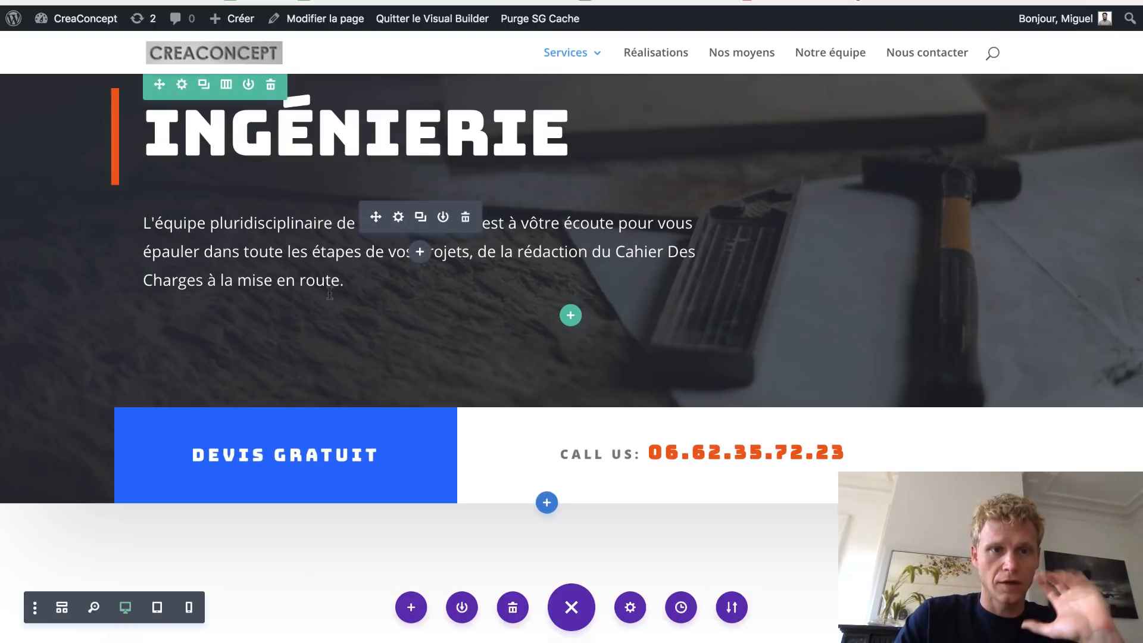
- Copy the INGÉNIERIE heading and intro paragraph, then scroll down to the Building Renovation card
scroll(404, 250, up, 2)
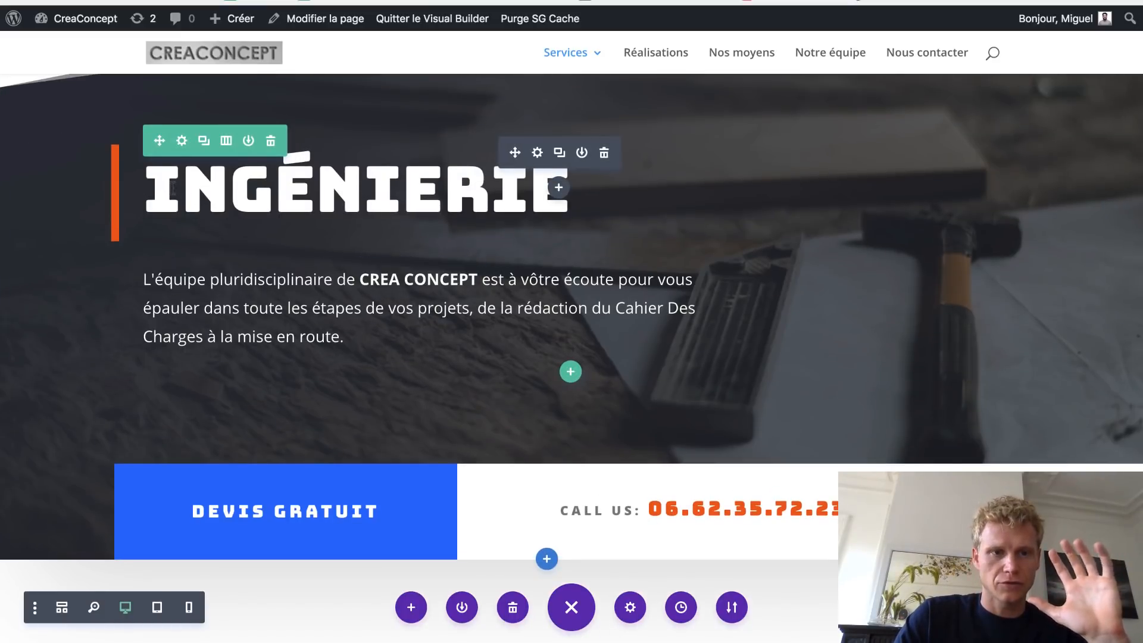
drag(145, 191, 527, 197)
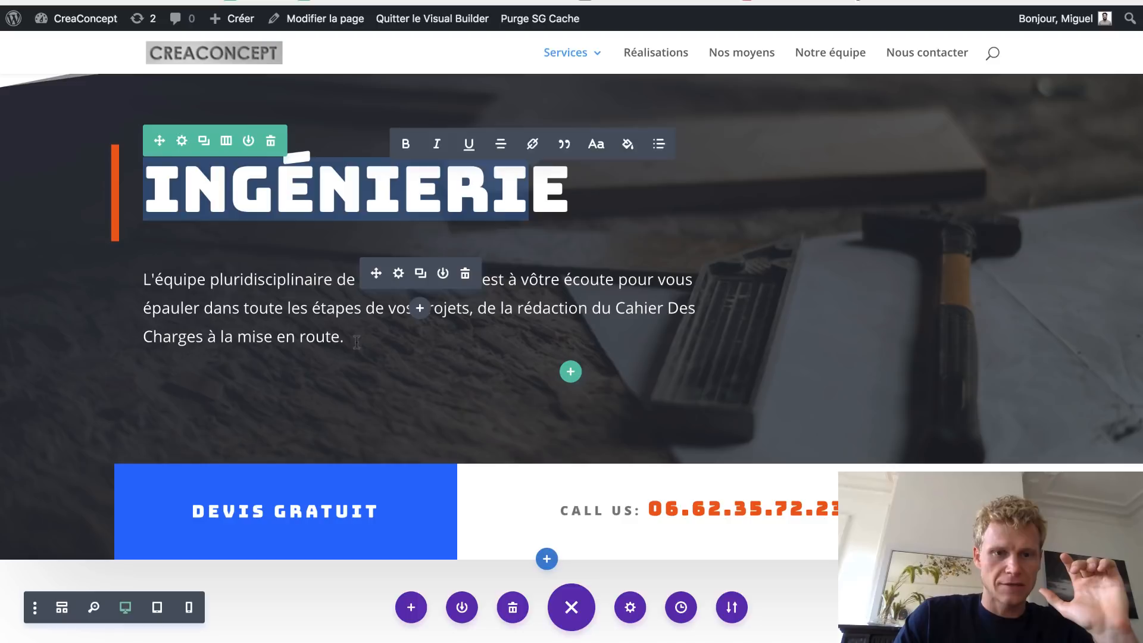
key(ctrl+a)
key(super+c)
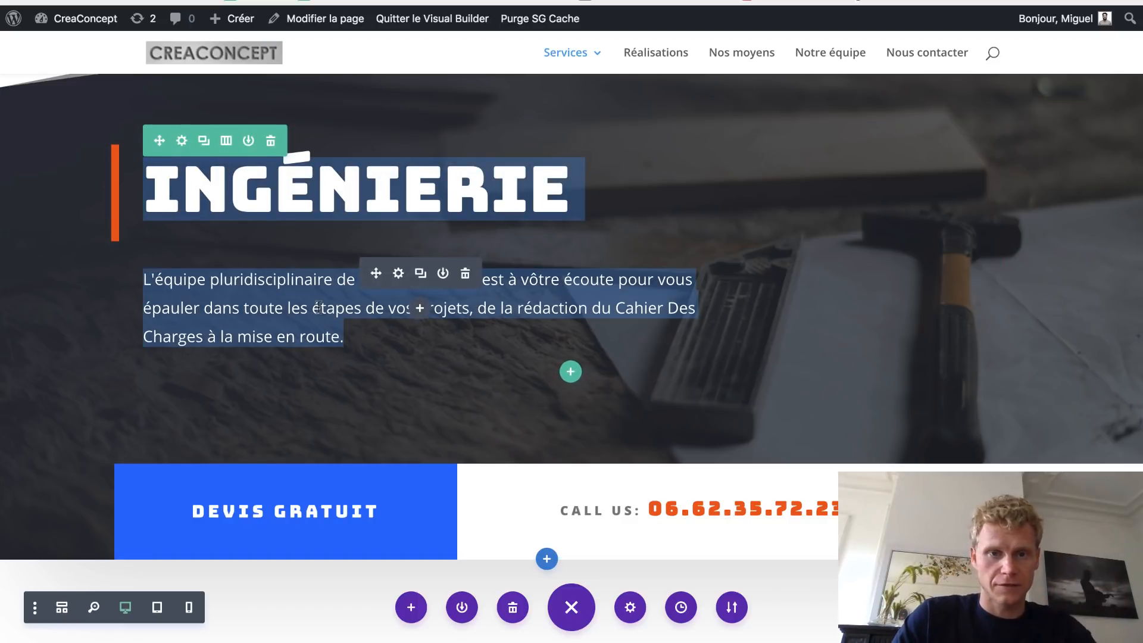
scroll(413, 391, down, 7)
scroll(415, 391, down, 3)
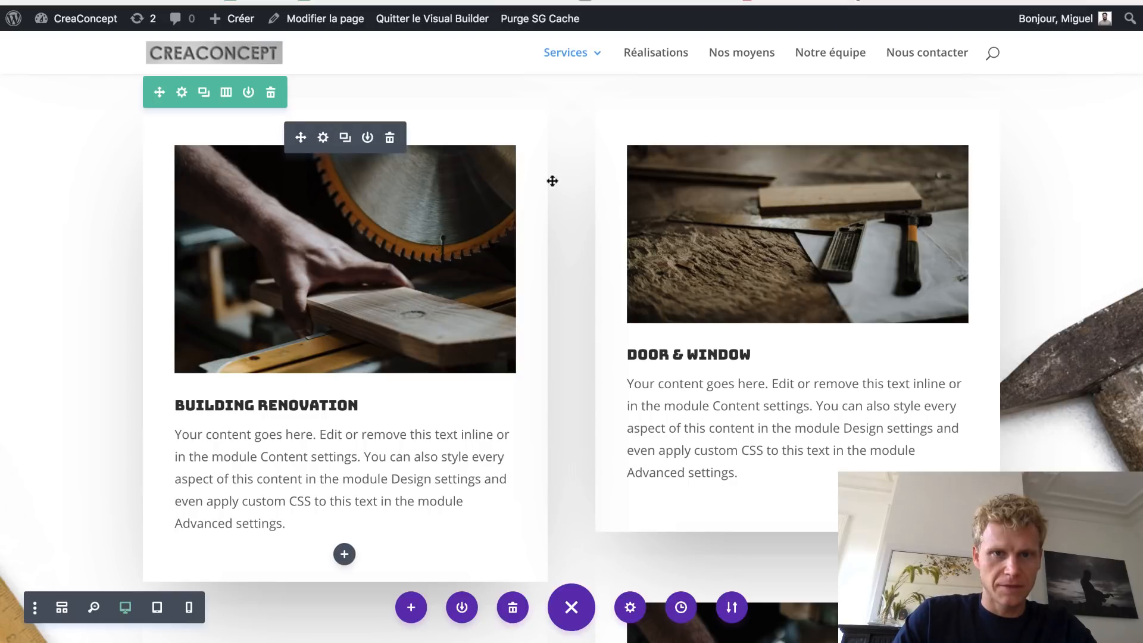
- Rename the Building Renovation card's title to Ingénirie de Conception
click(324, 145)
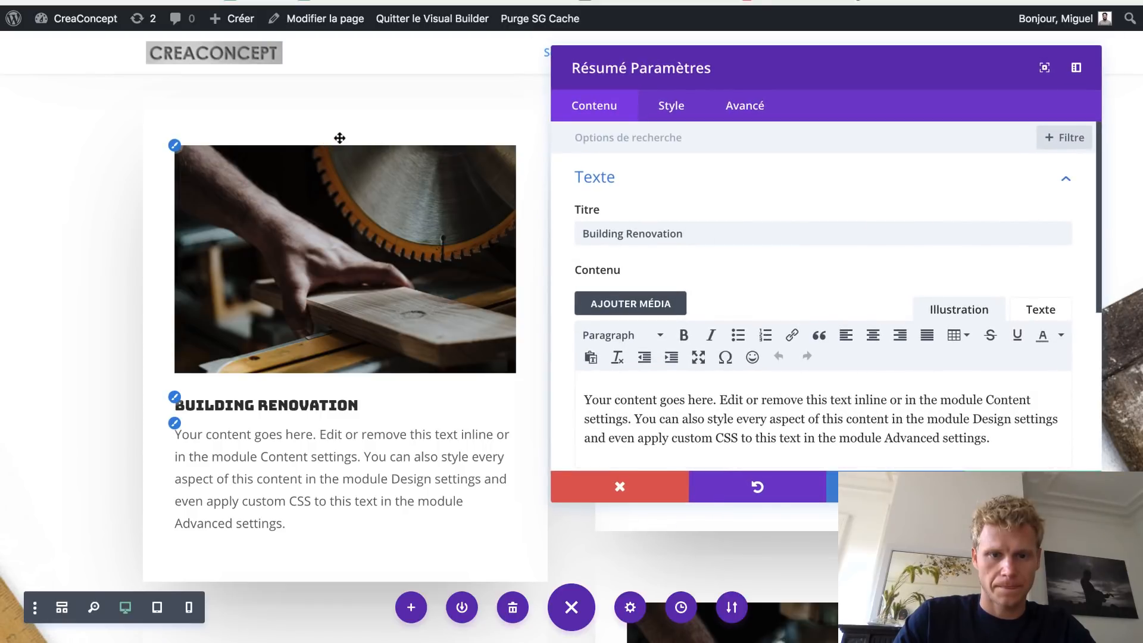
scroll(850, 252, down, 1)
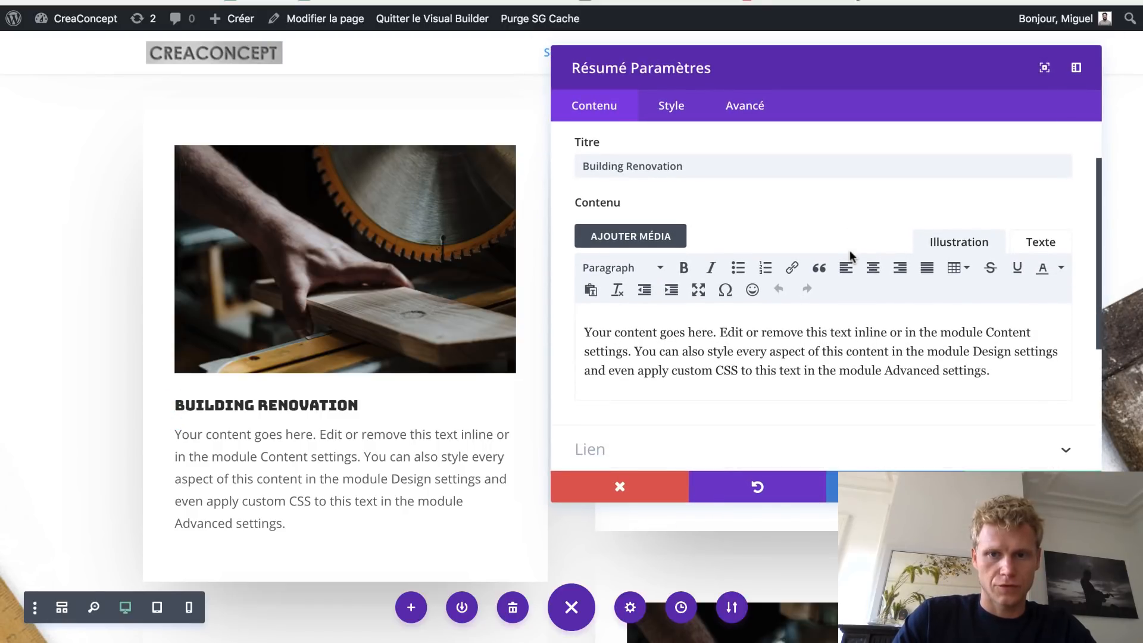
scroll(675, 161, up, 1)
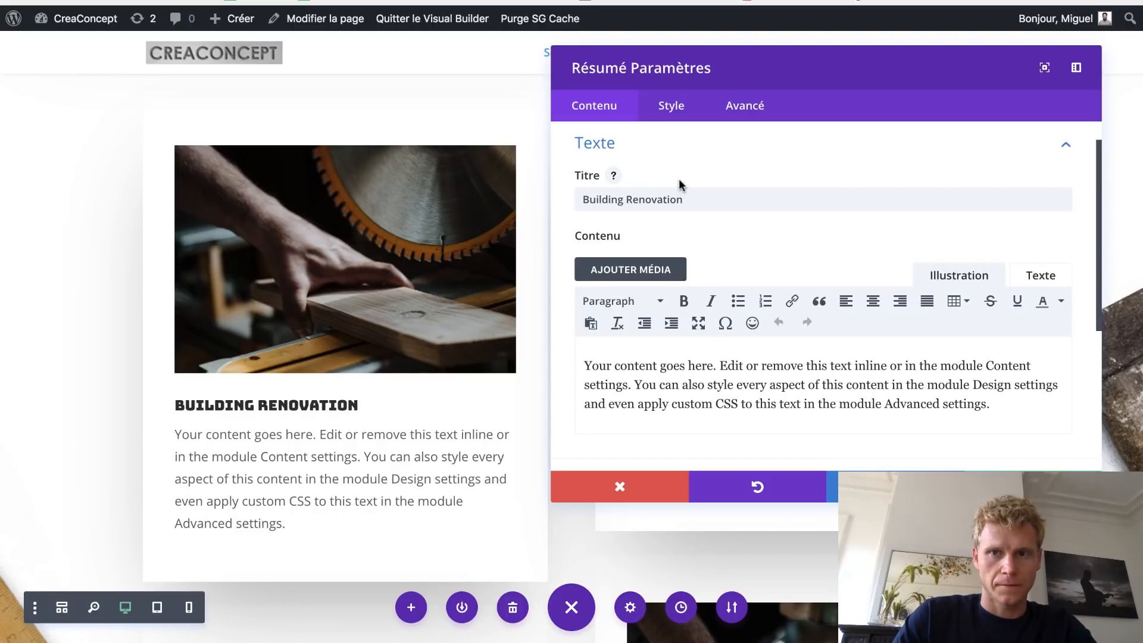
click(701, 193)
drag(702, 193, 570, 182)
text(Ingé)
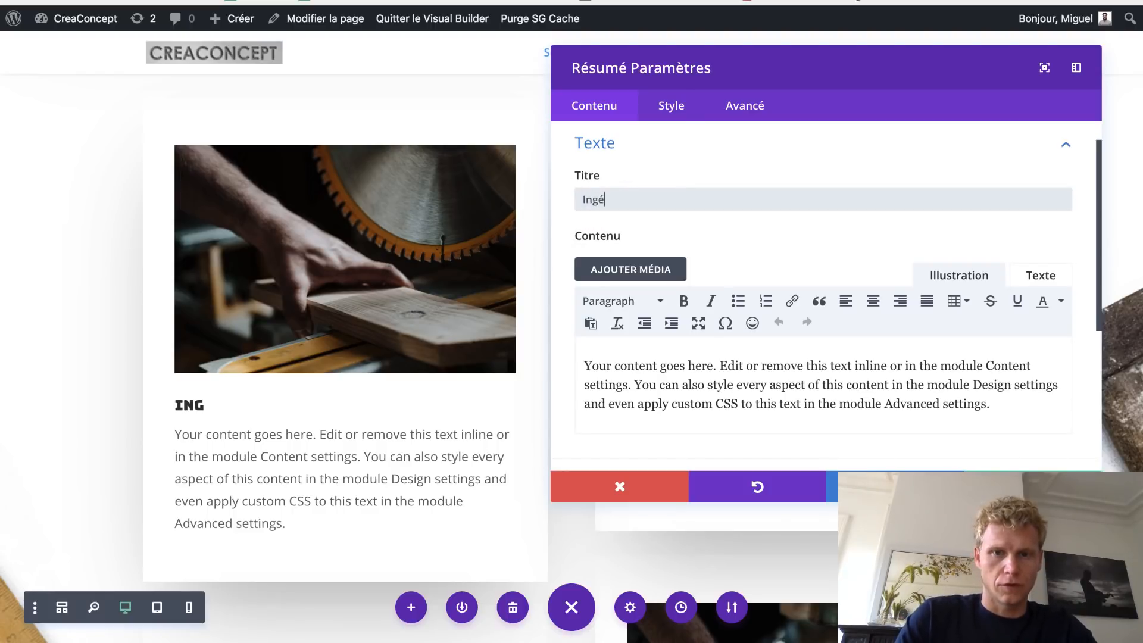
text(nirie )
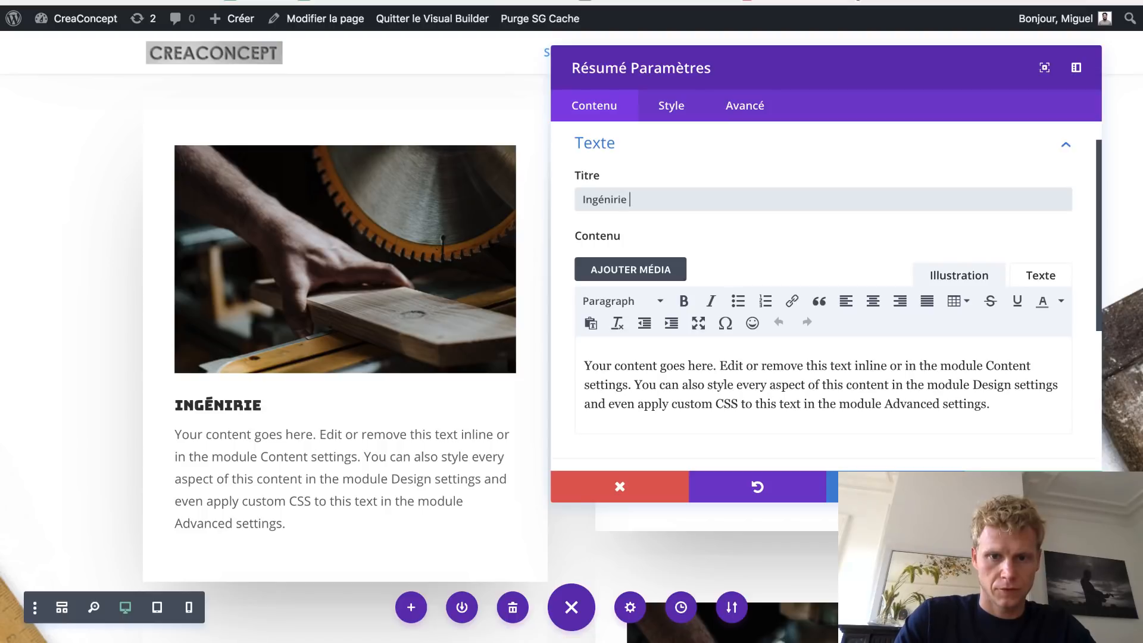
text(de Conception)
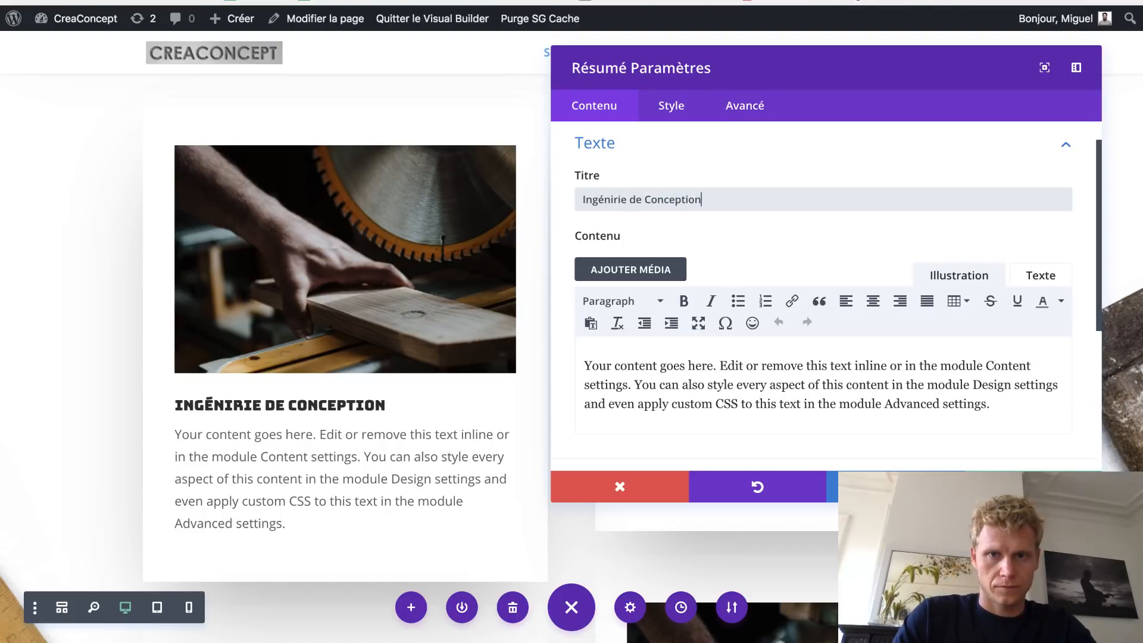
- Replace the card's placeholder body with the French team paragraph and open its image chooser
click(655, 365)
key(super+a)
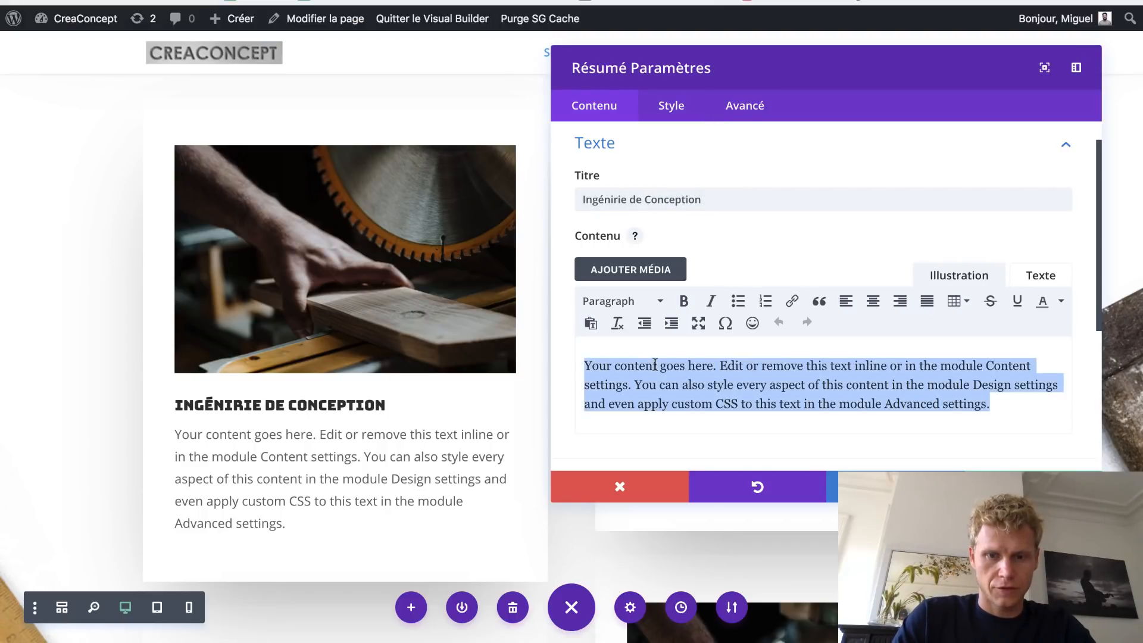
key(super+v)
click(700, 143)
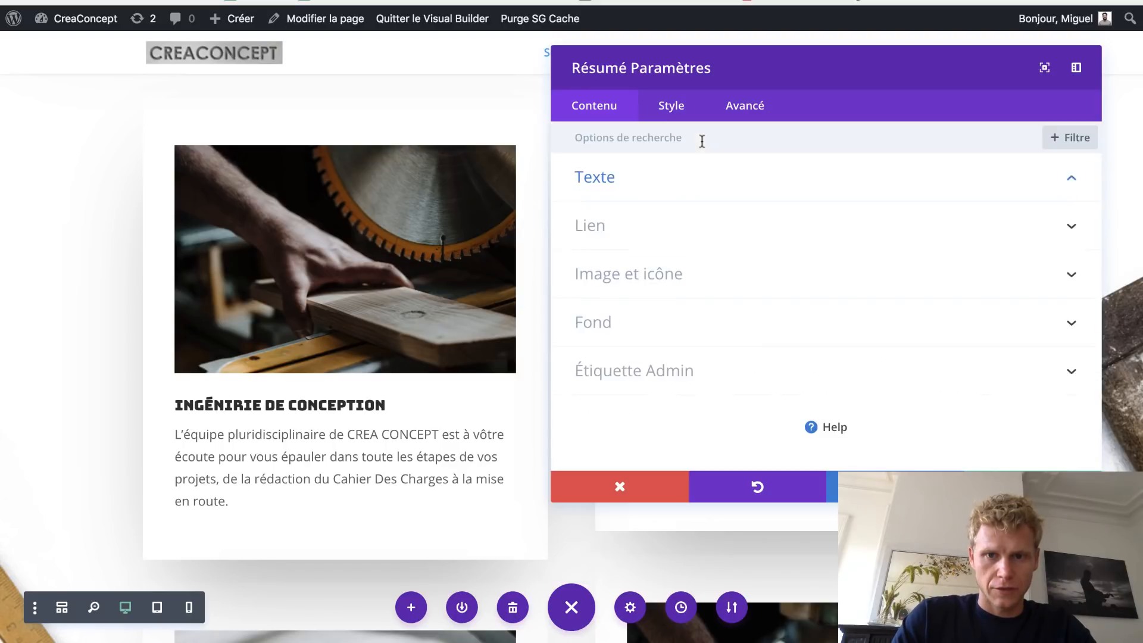
click(667, 282)
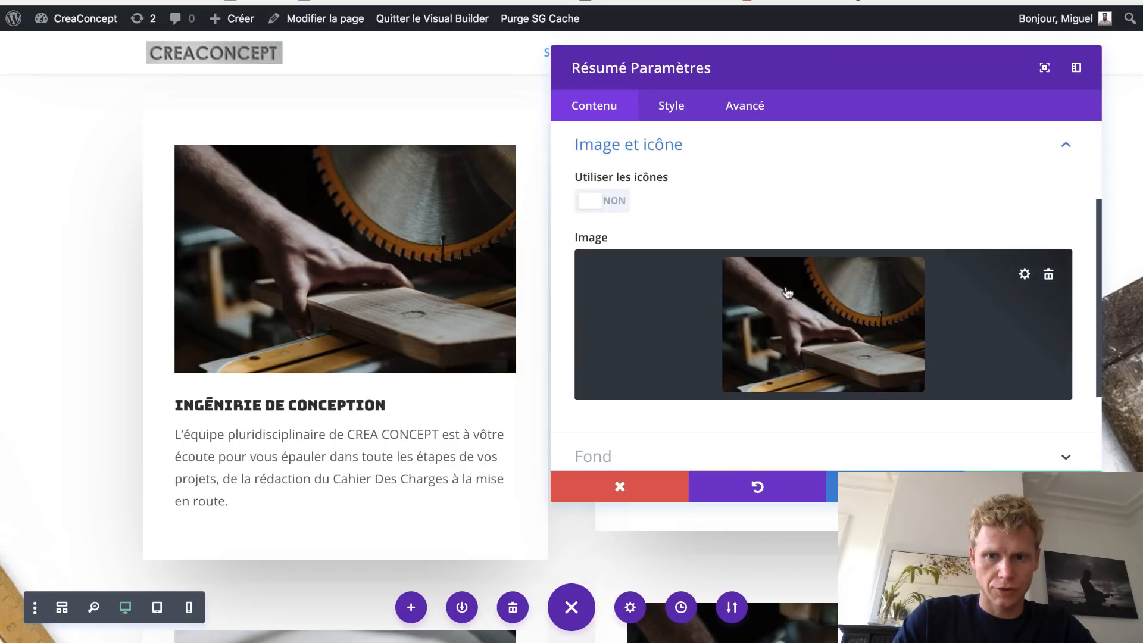
click(1025, 274)
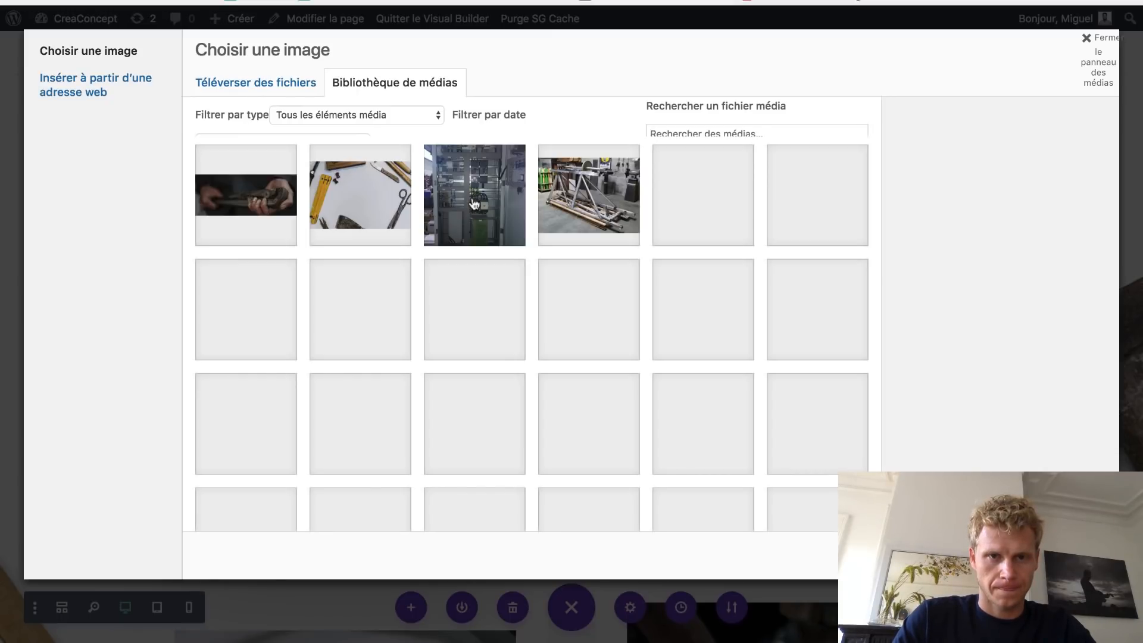
- Replace the Ingénirie de Conception card's image with kietta-1.jpg and save the card settings
click(379, 206)
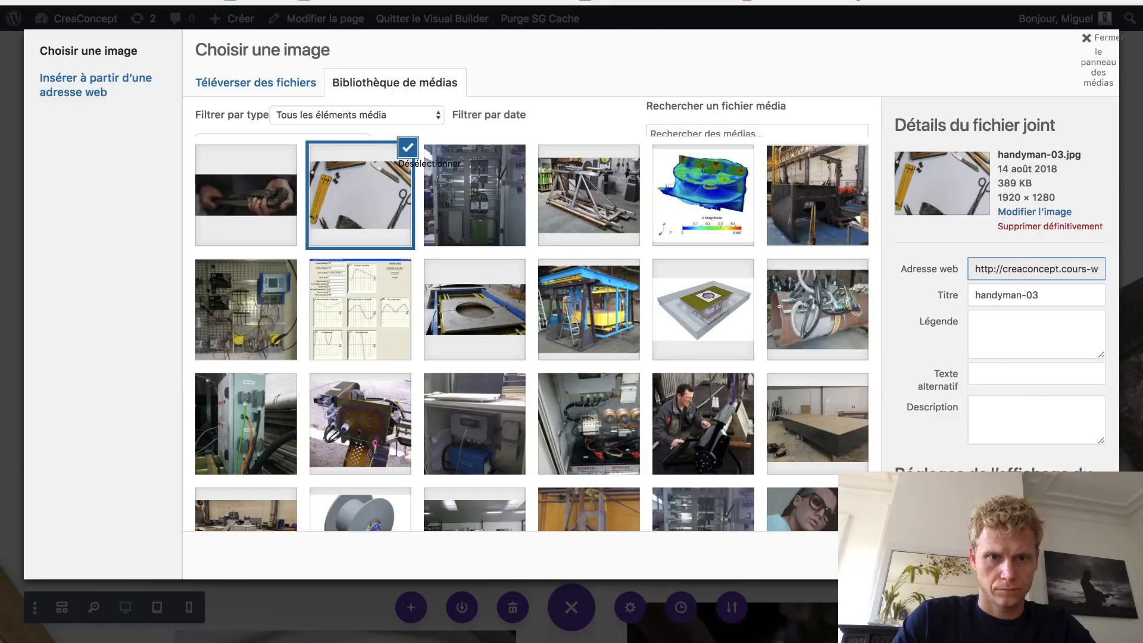
click(842, 181)
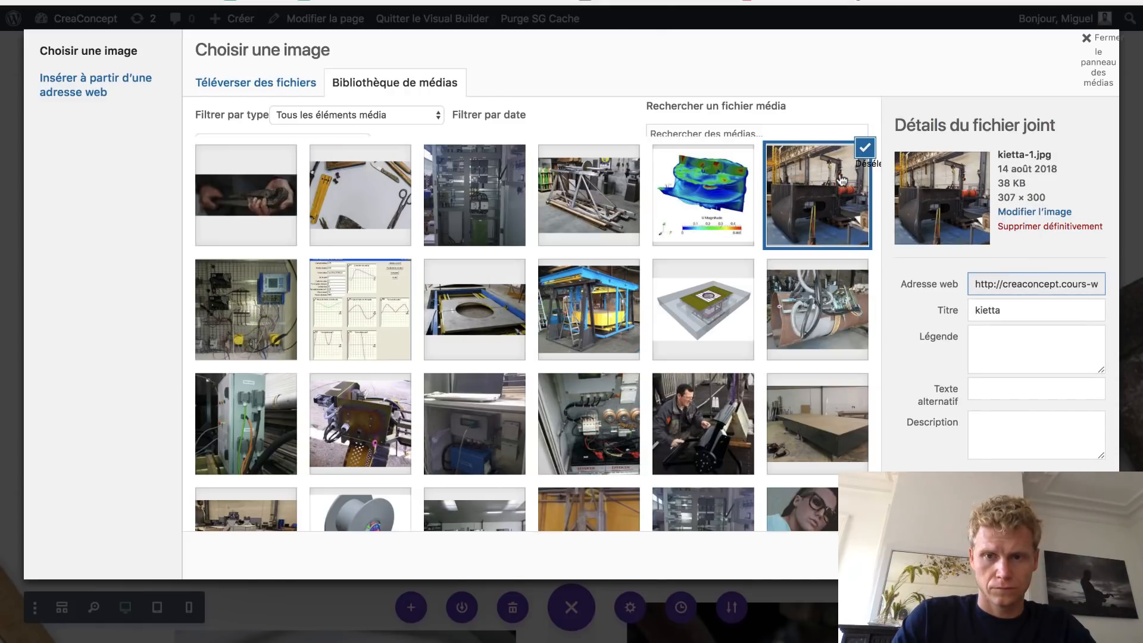
click(1057, 555)
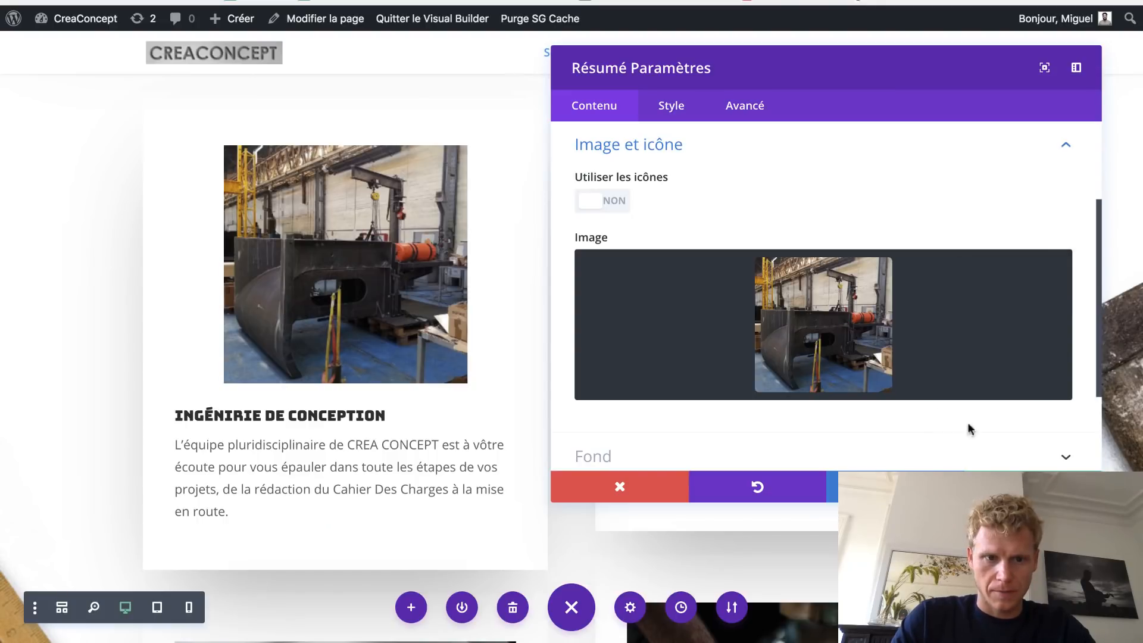
click(1033, 486)
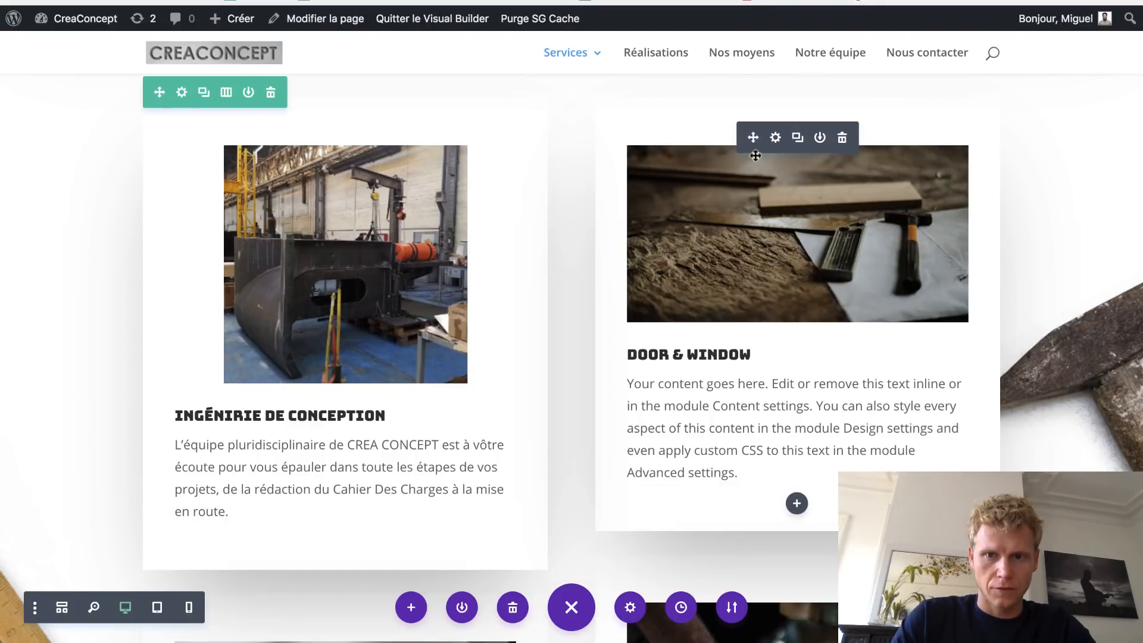
- Retitle the Door & Window card ASSISTANCE TECHNIQUE, copied from the live page
click(774, 138)
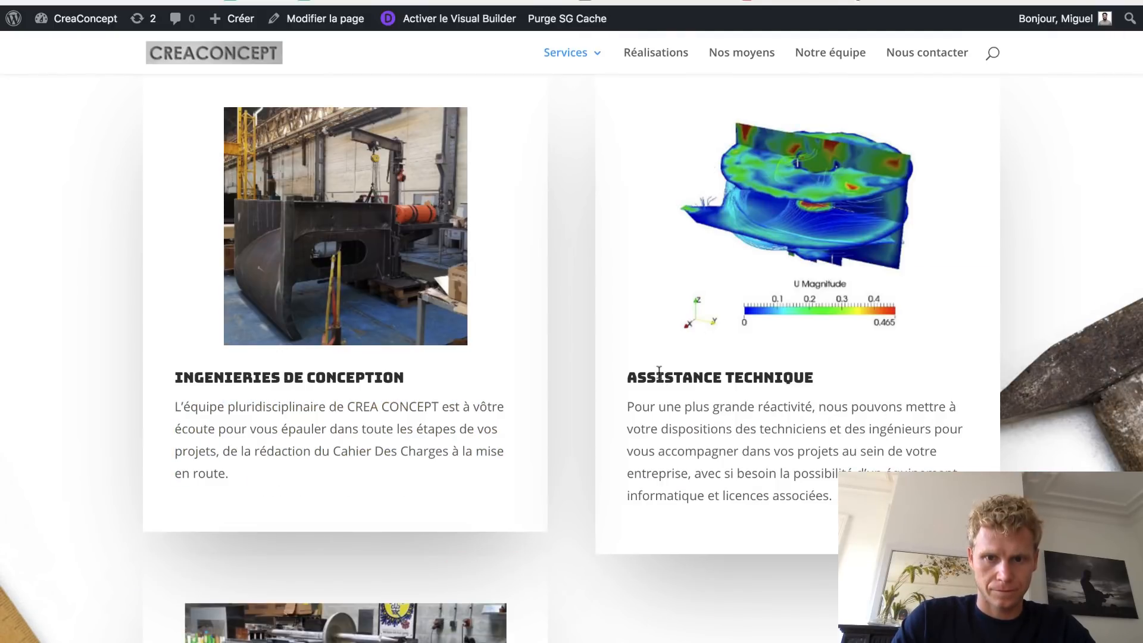
triple_click(659, 372)
key(ctrl+c)
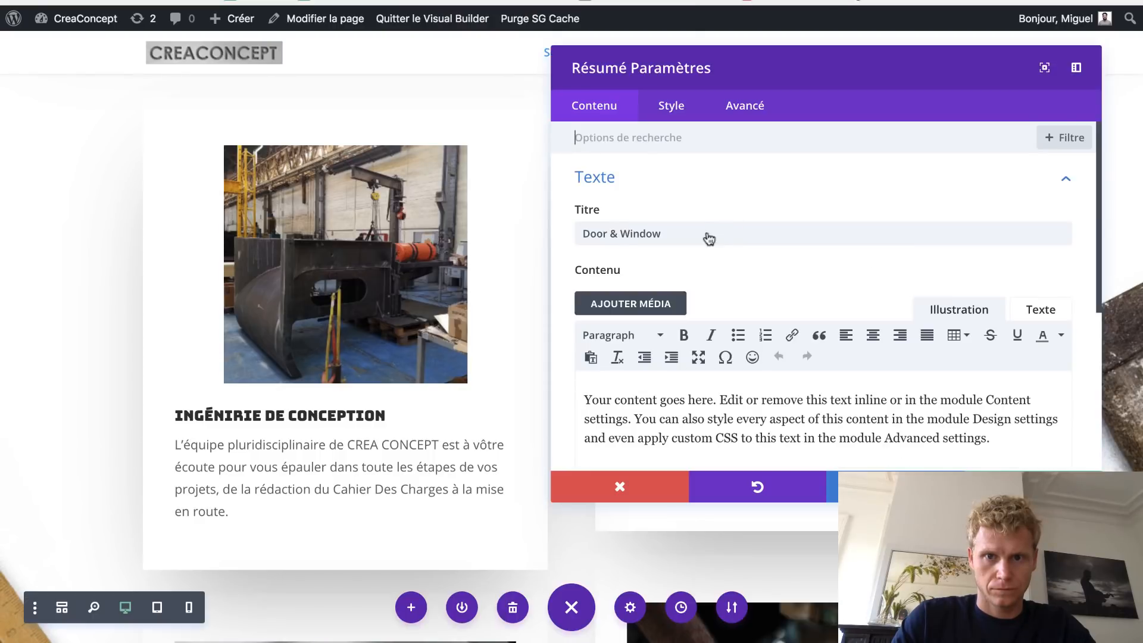
triple_click(697, 232)
key(ctrl+v)
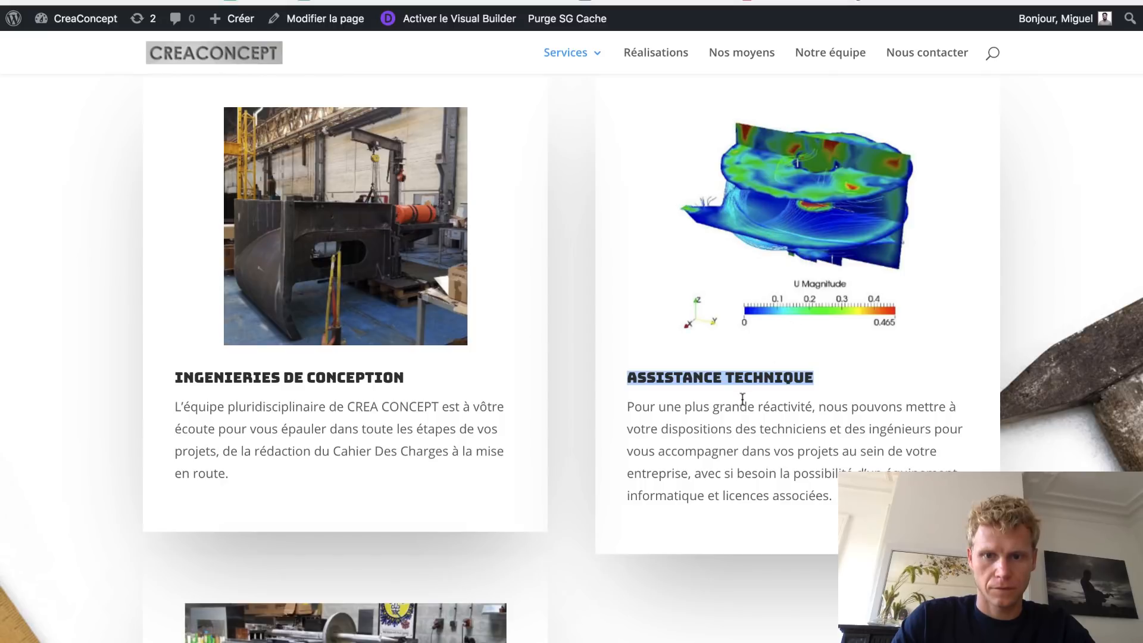
- Paste the 'Pour une plus grande réactivité' paragraph over the placeholder content
click(742, 398)
triple_click(640, 406)
key(super+c)
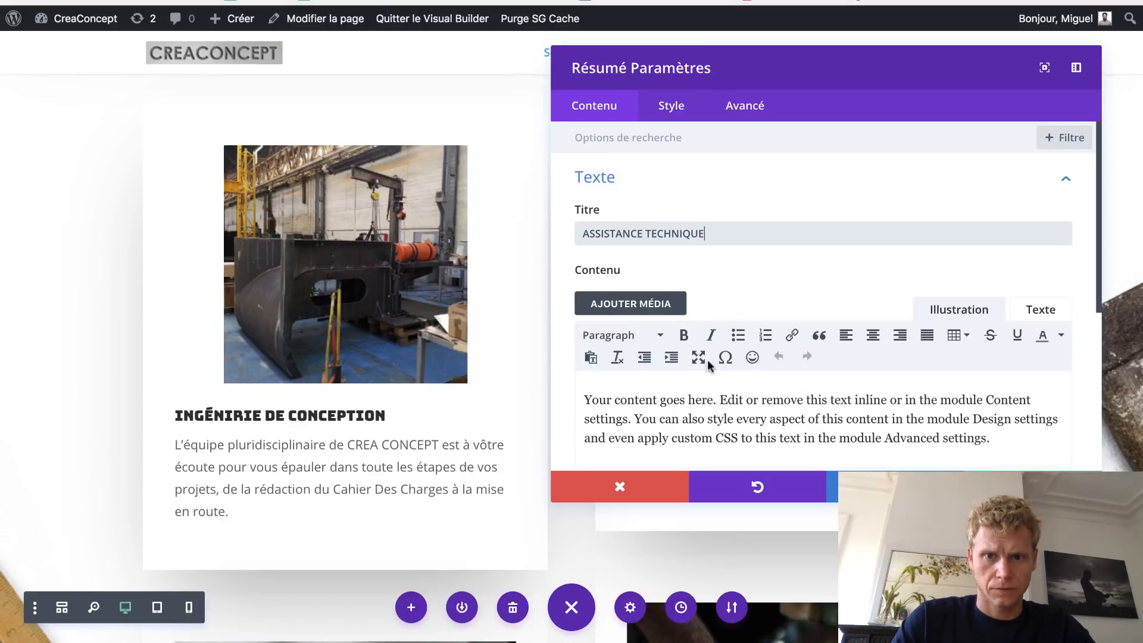
click(680, 410)
key(super+a)
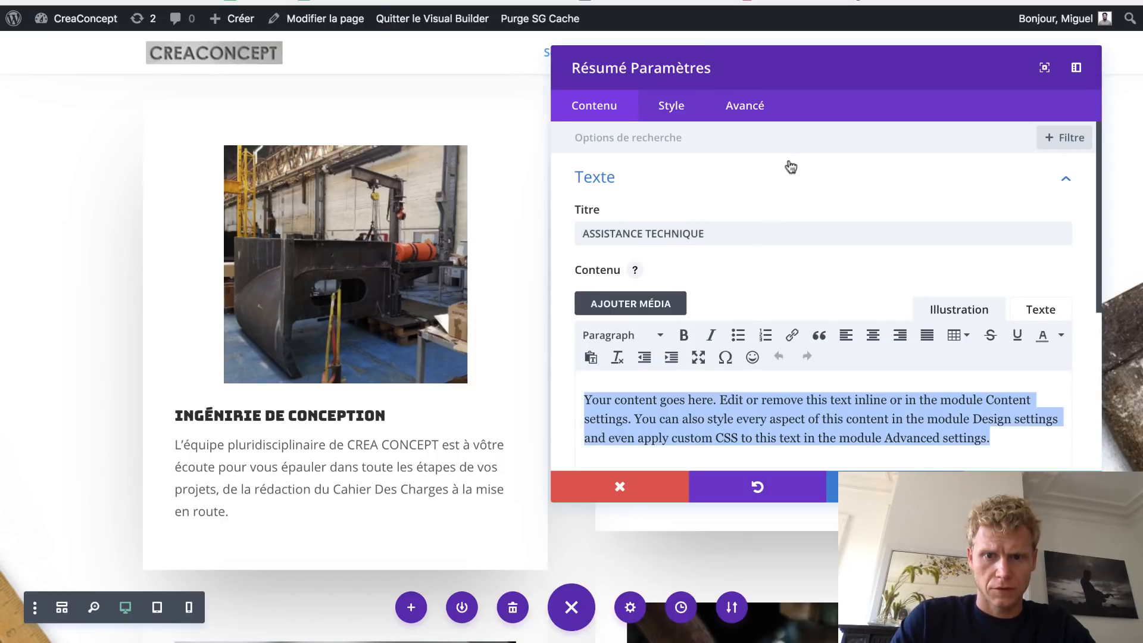
key(super+v)
- Replace the content's HTML with the plain-text paragraph and save the blurb
drag(561, 90, 394, 69)
click(374, 387)
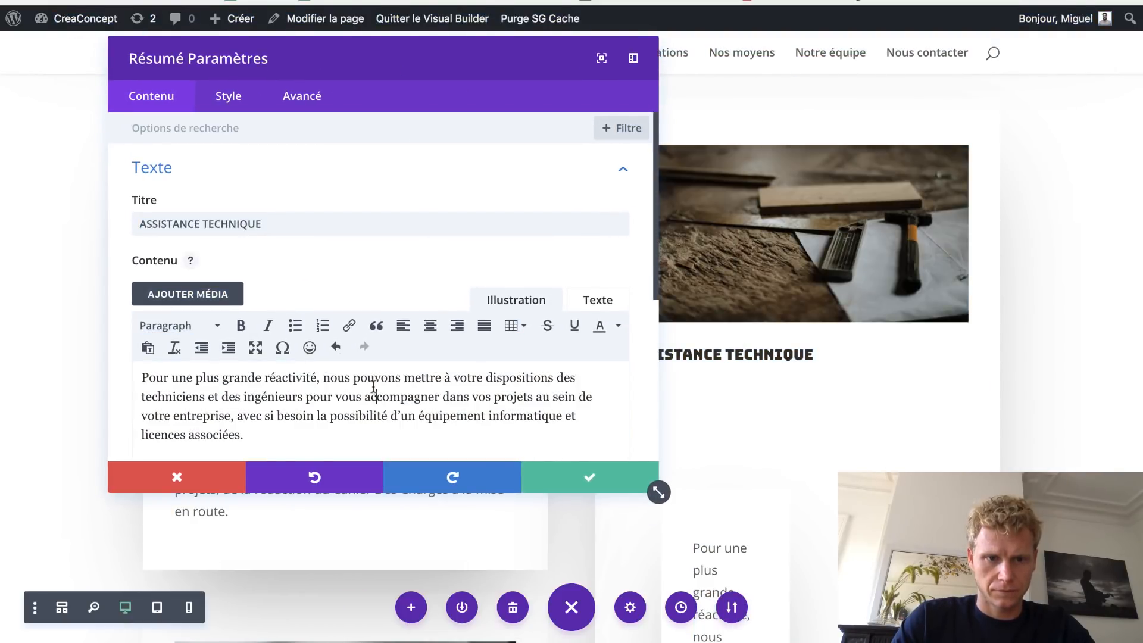
key(super+a)
key(Right)
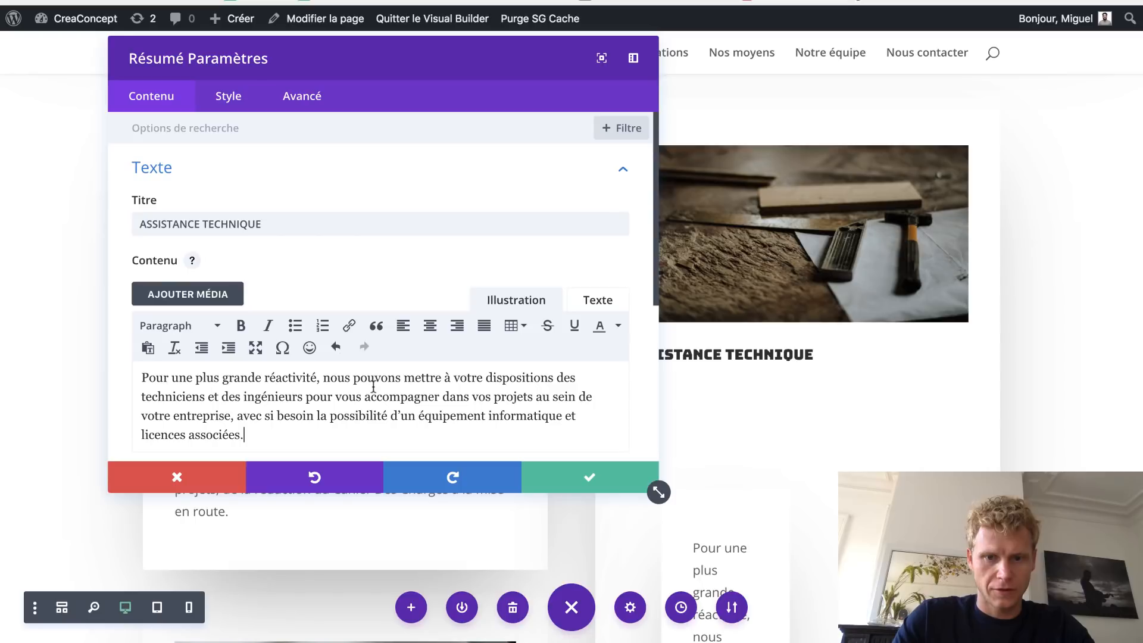
key(super+a)
key(super+c)
click(585, 304)
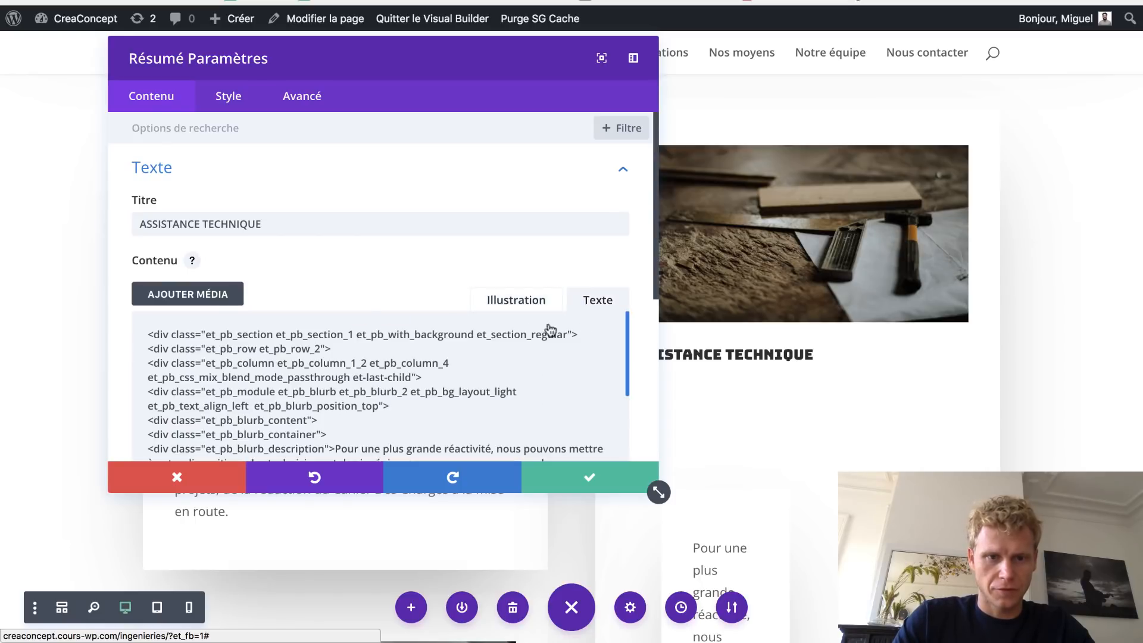
click(349, 387)
key(super+a)
key(super+v)
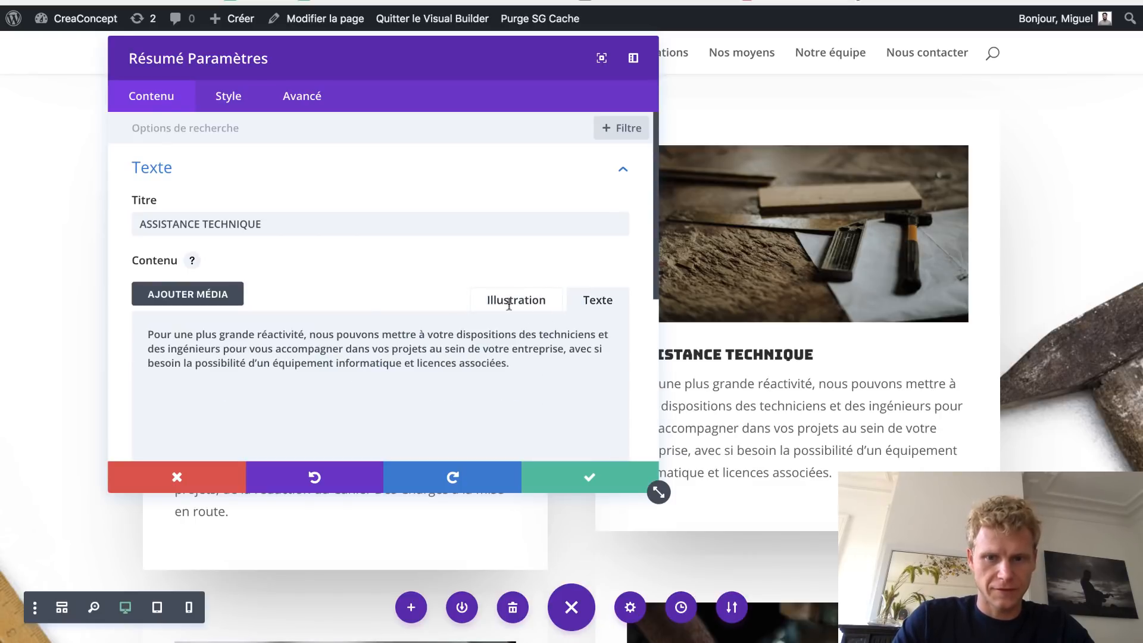
click(581, 484)
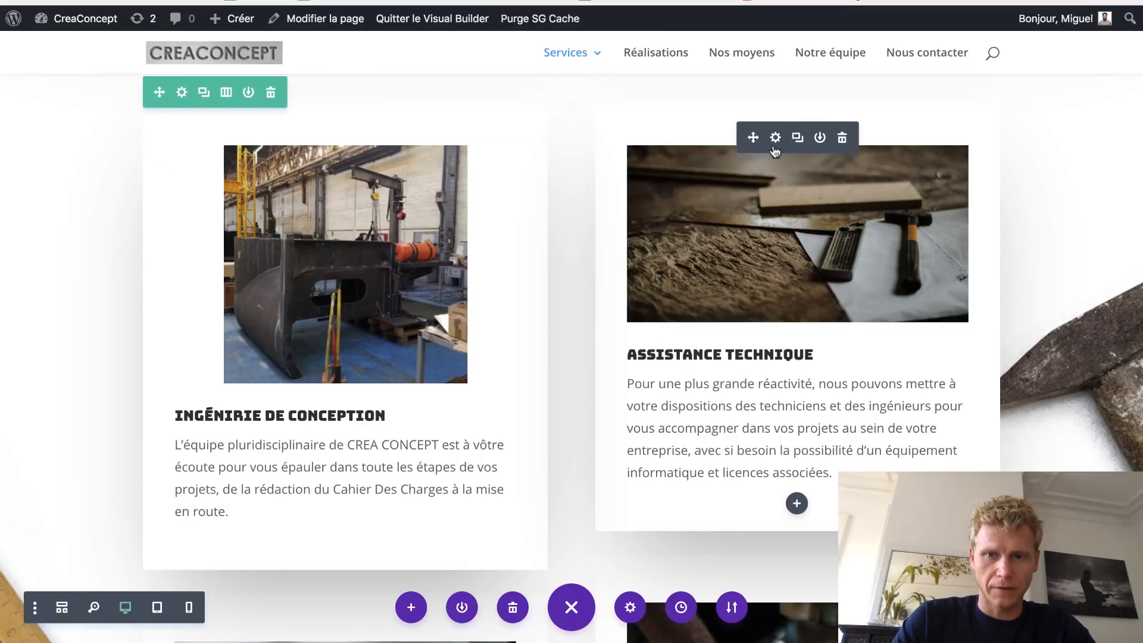
click(775, 138)
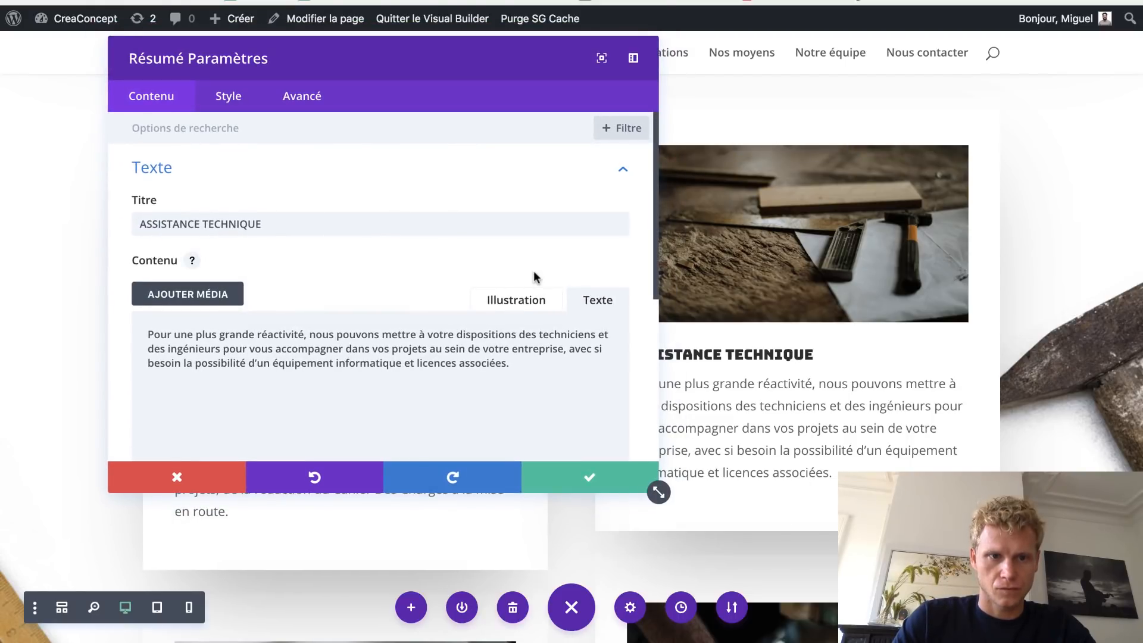
- Set the Assistance Technique blurb image to fluide.jpg from the media library and save
scroll(506, 249, down, 3)
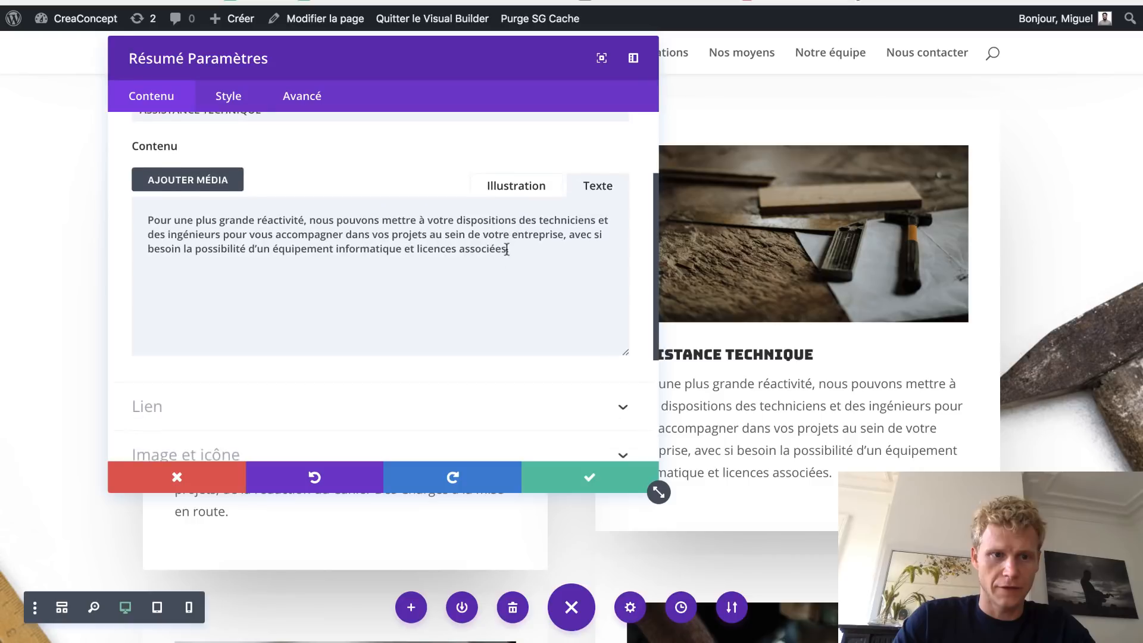
scroll(491, 246, up, 2)
scroll(468, 248, down, 5)
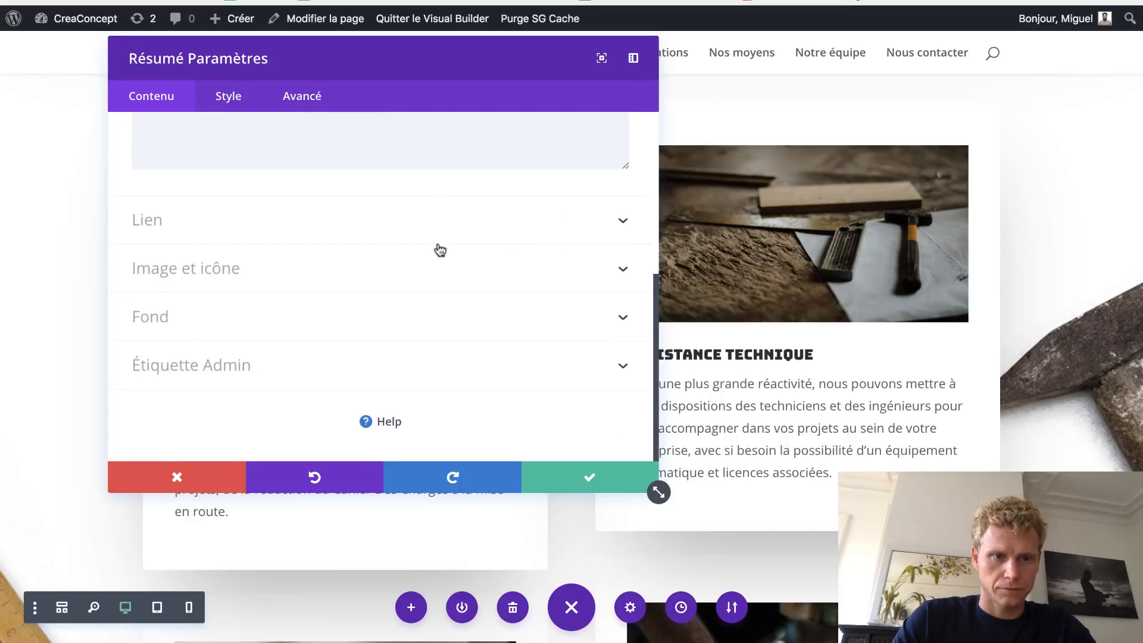
click(369, 270)
mouse_move(557, 276)
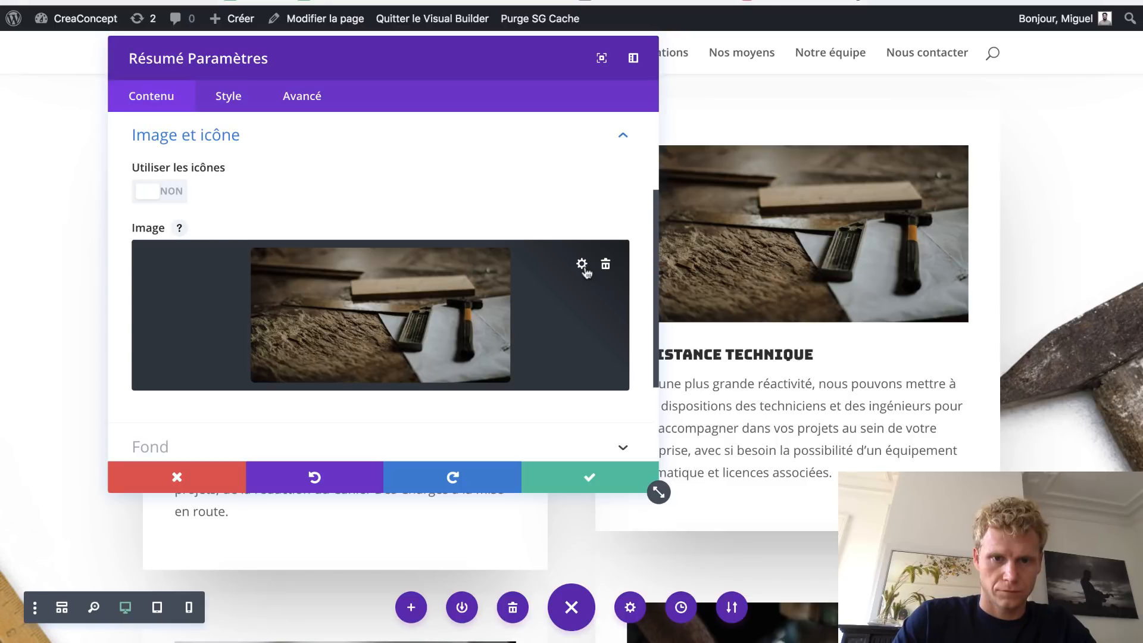
click(581, 264)
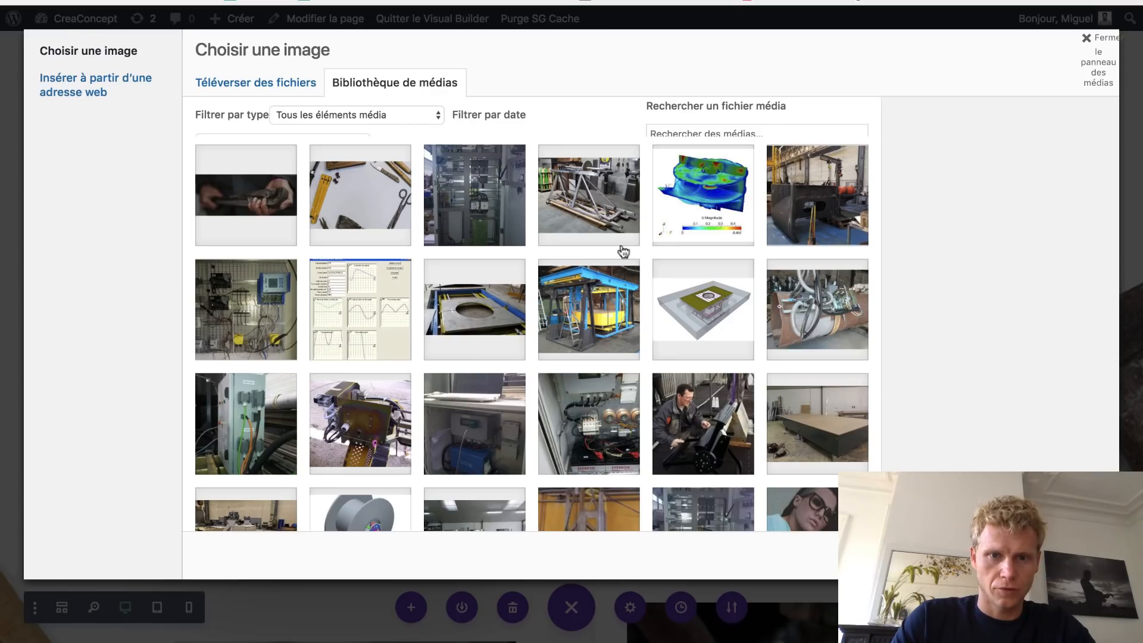
click(722, 192)
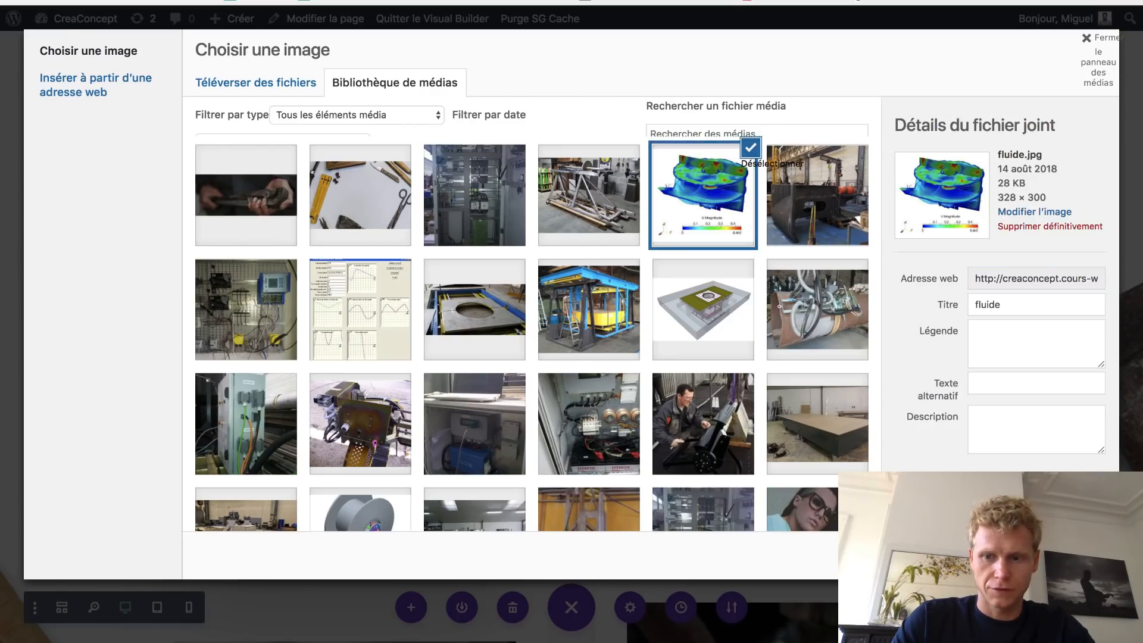
click(1066, 555)
click(579, 477)
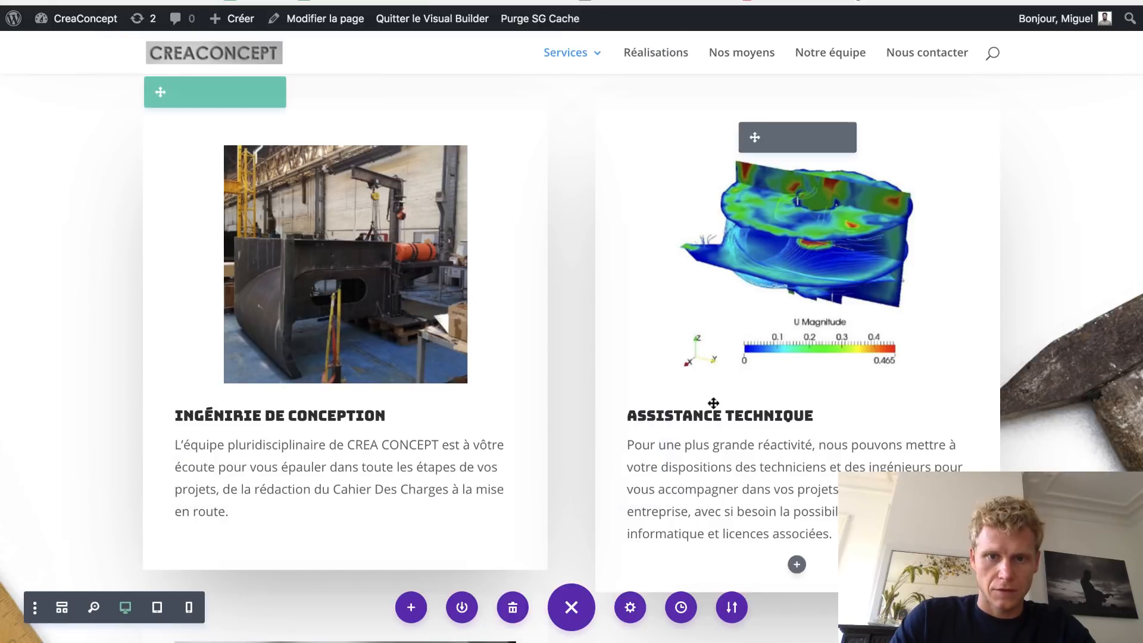
scroll(713, 403, down, 8)
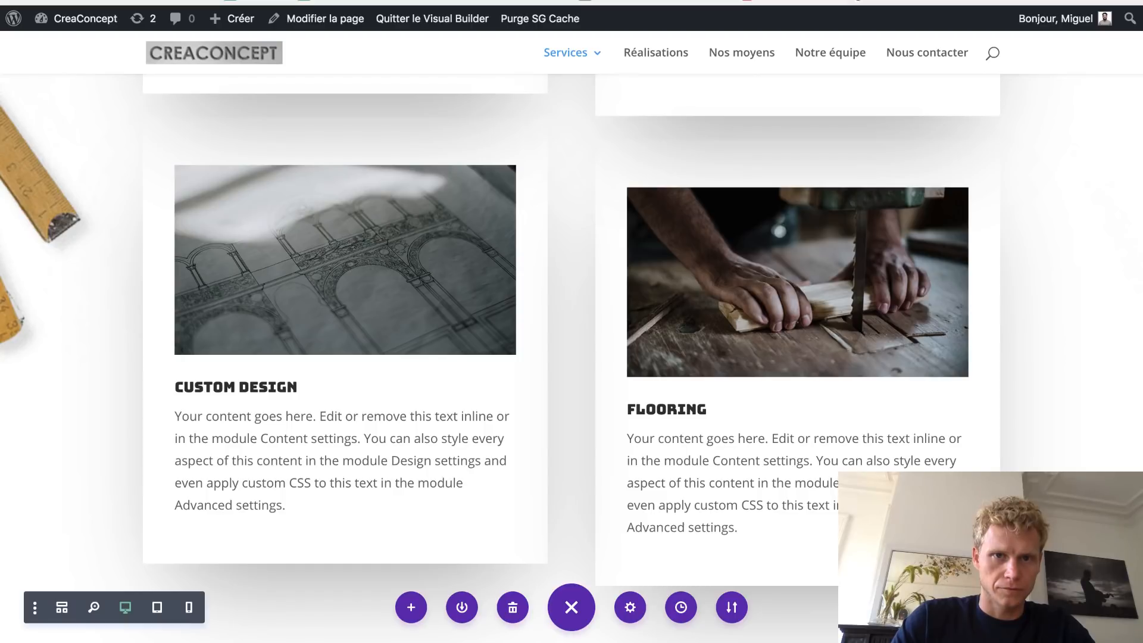
- Copy the APS, APD and AMDEC lists from the old CreaConcept page into the builder
key(ctrl+Tab)
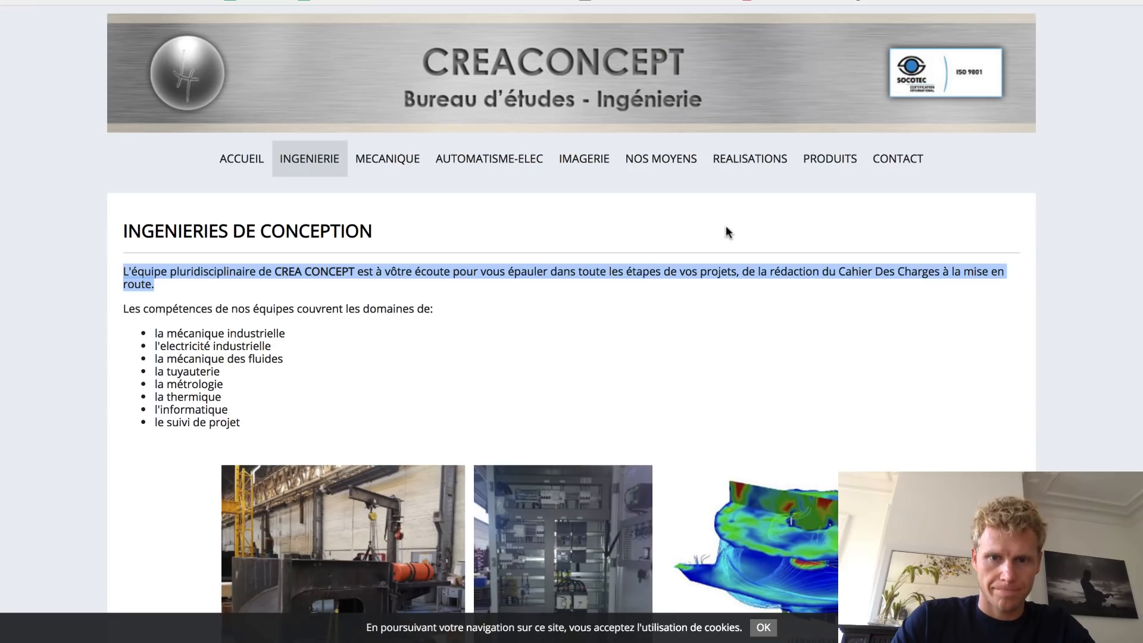
scroll(731, 219, down, 5)
scroll(558, 299, down, 9)
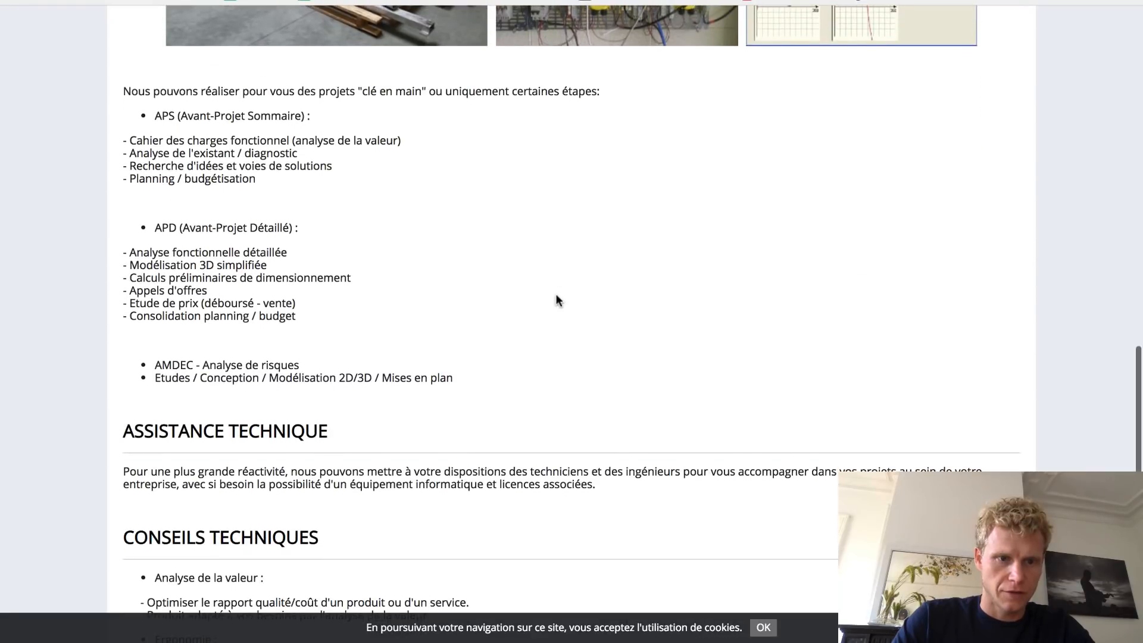
scroll(557, 300, up, 1)
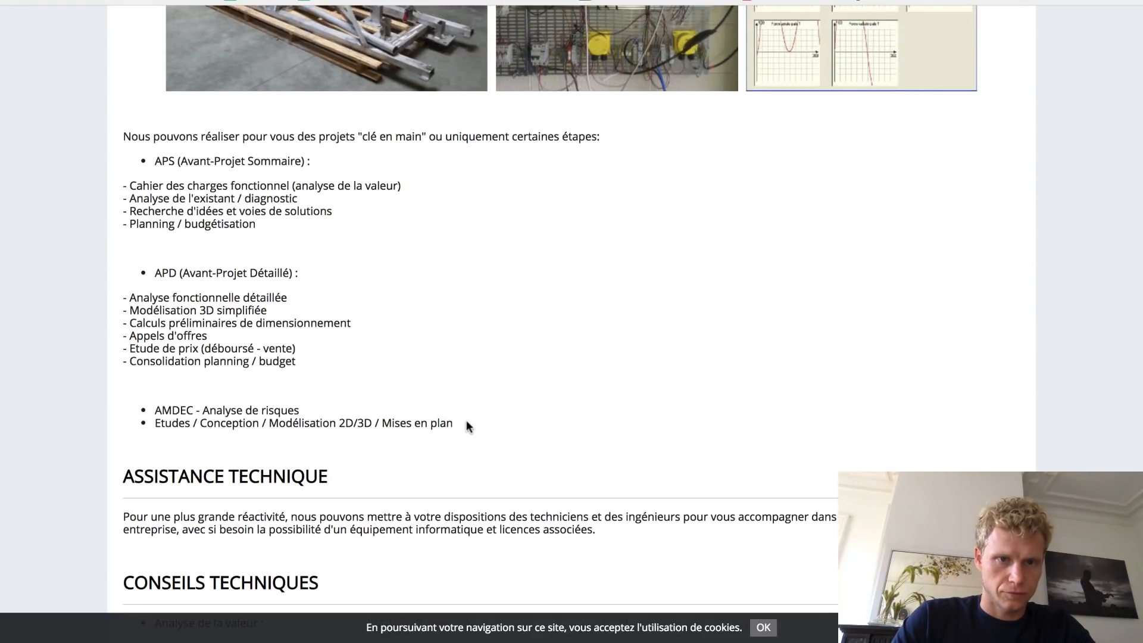
drag(466, 424, 134, 166)
key(ctrl+c)
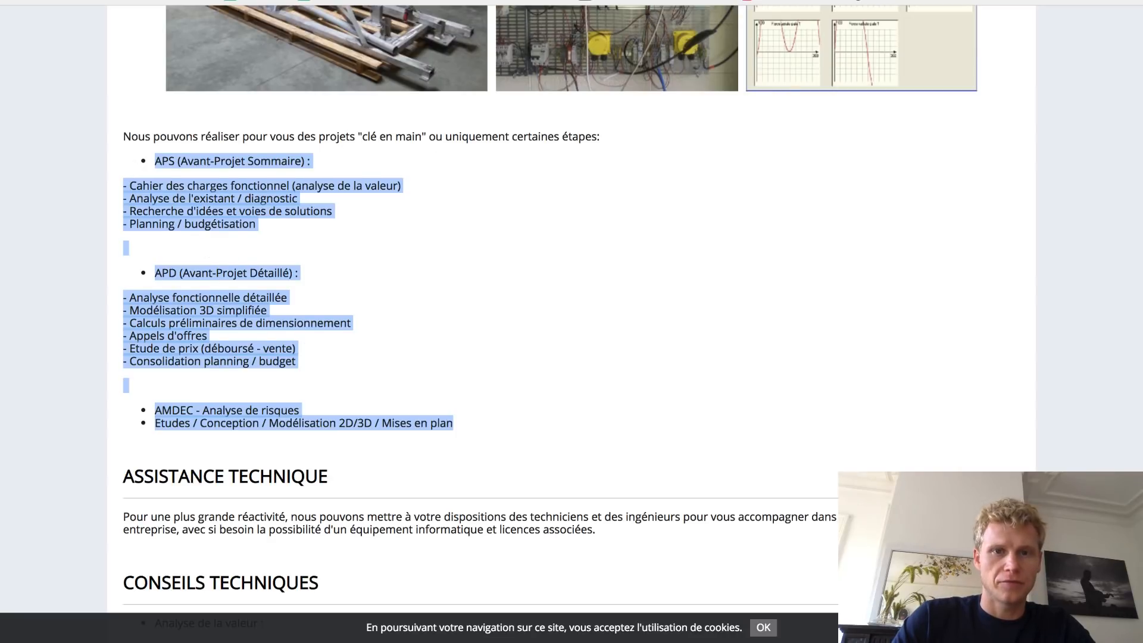
key(ctrl+Tab)
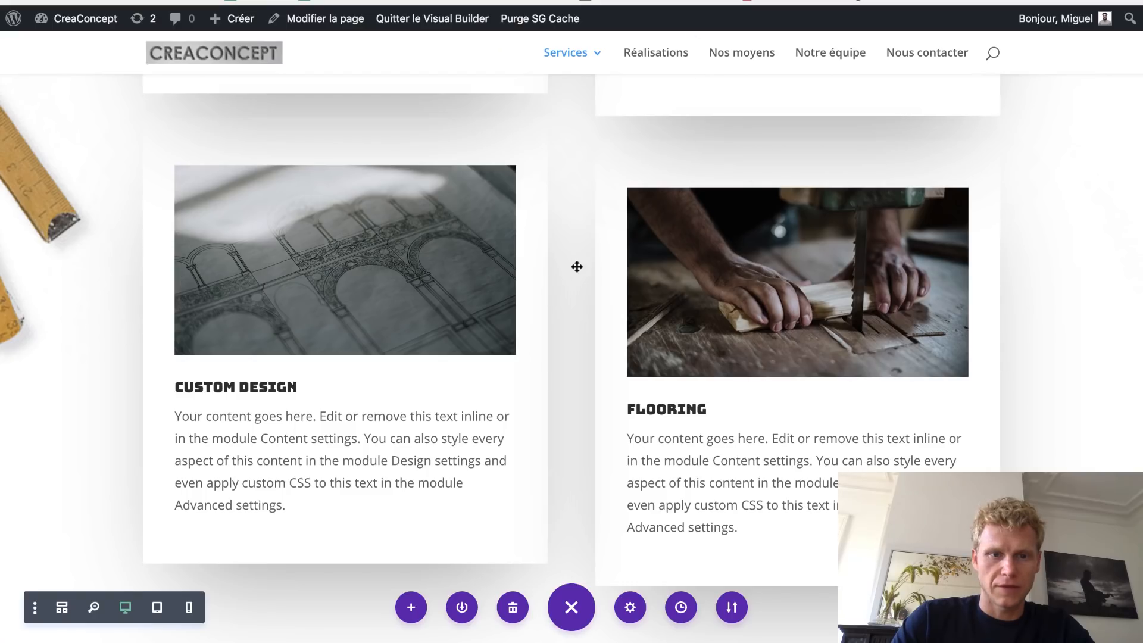
scroll(577, 267, down, 4)
- Paste the APS, APD and AMDEC lists over the Flooring blurb's placeholder text and save
scroll(645, 370, up, 2)
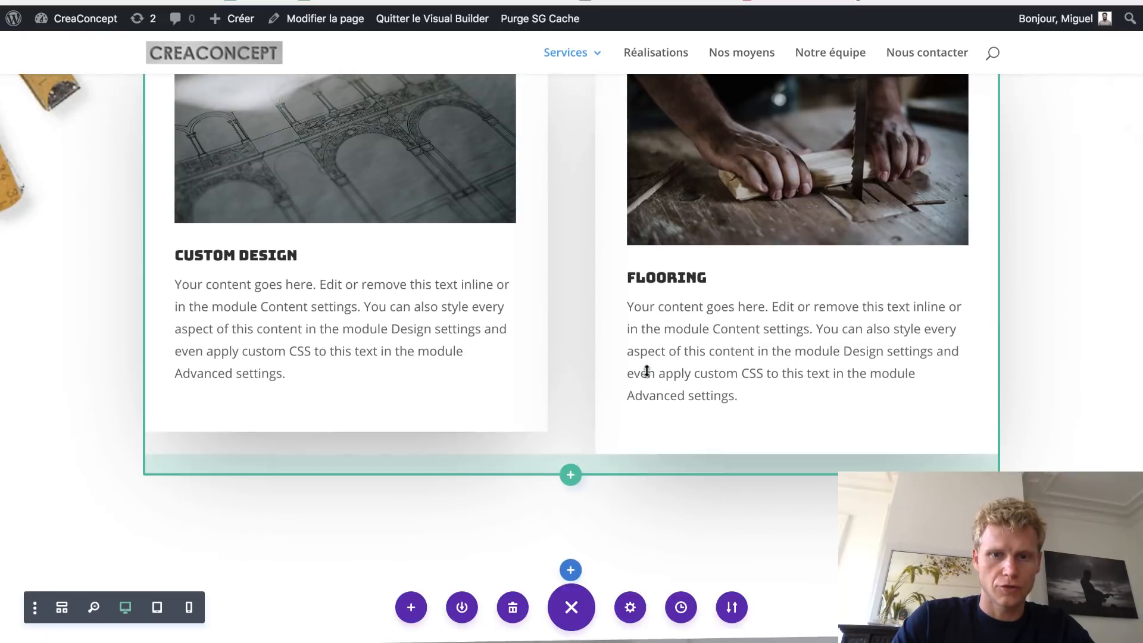
scroll(646, 369, up, 2)
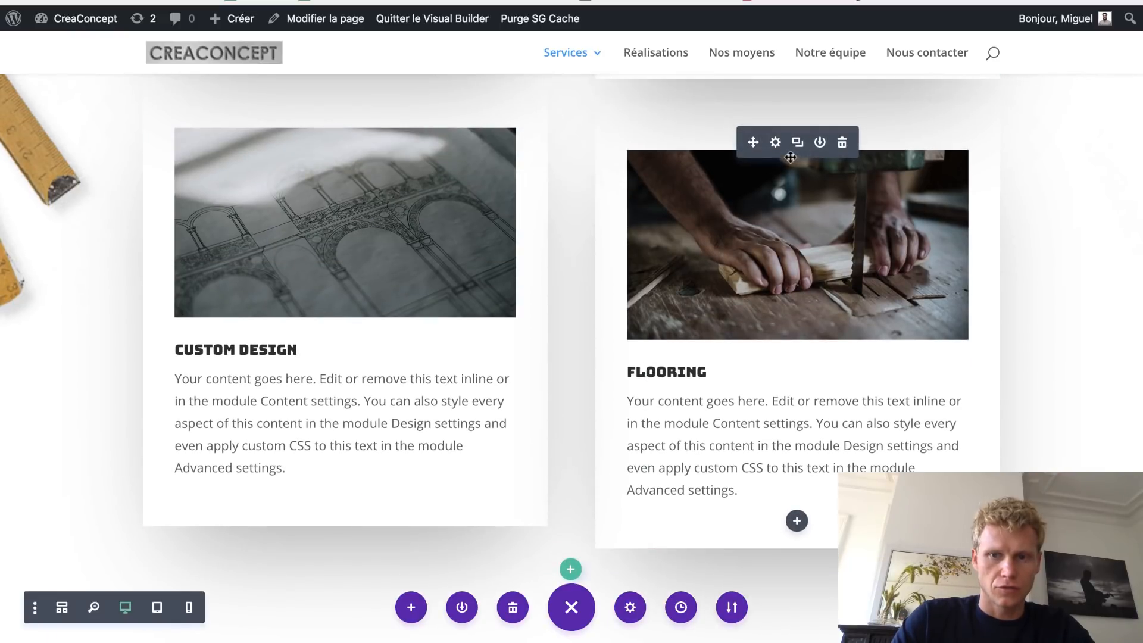
click(776, 145)
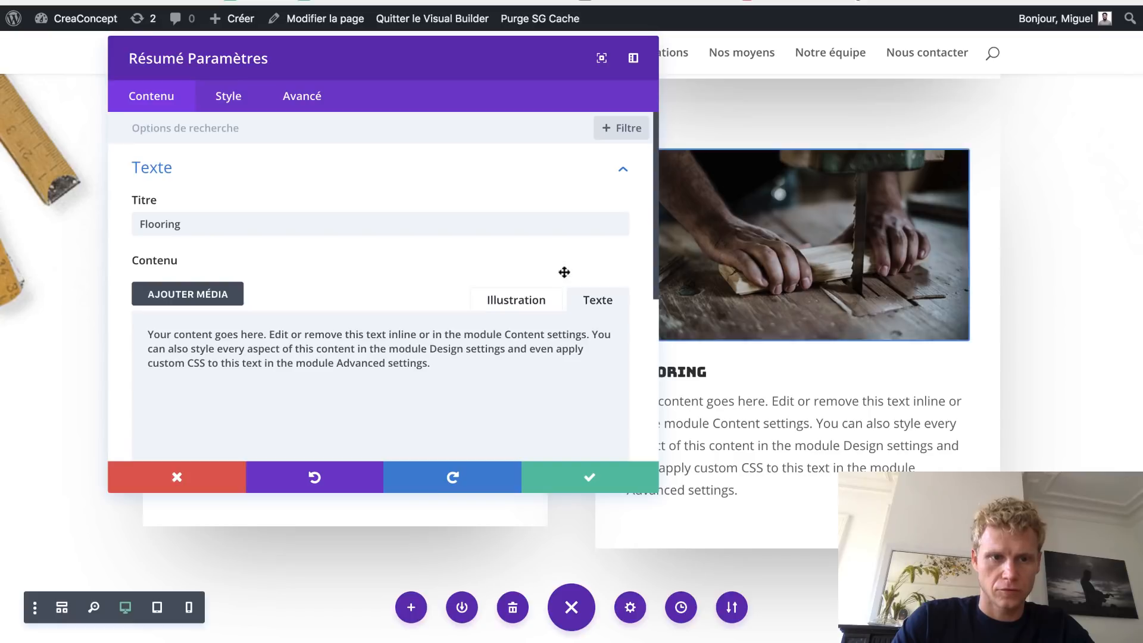
triple_click(454, 398)
key(ctrl+v)
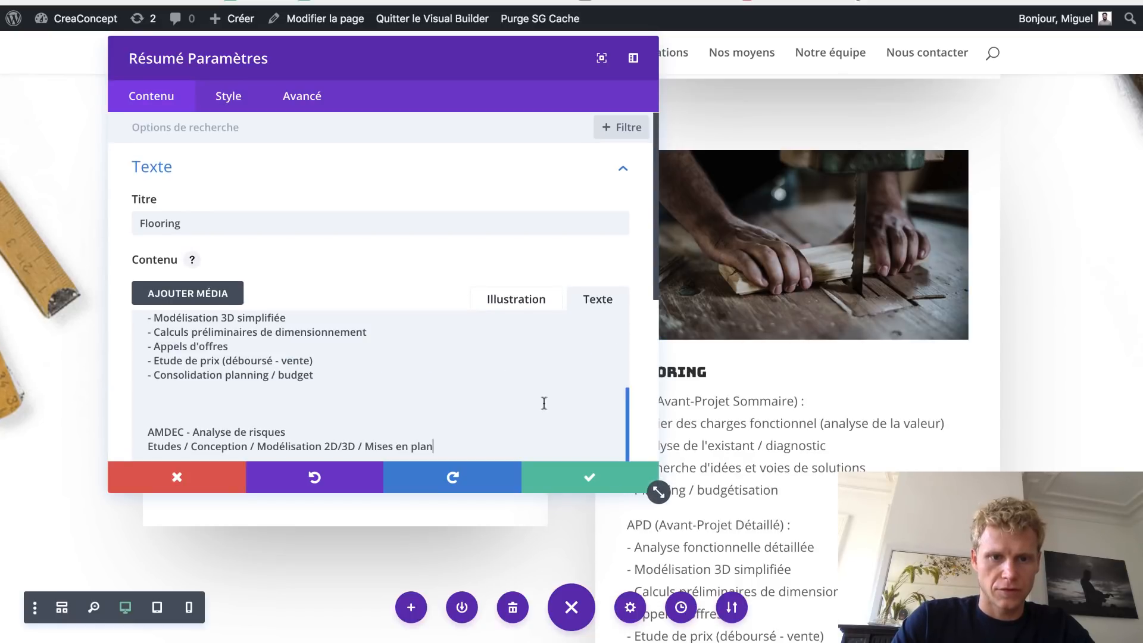
click(581, 478)
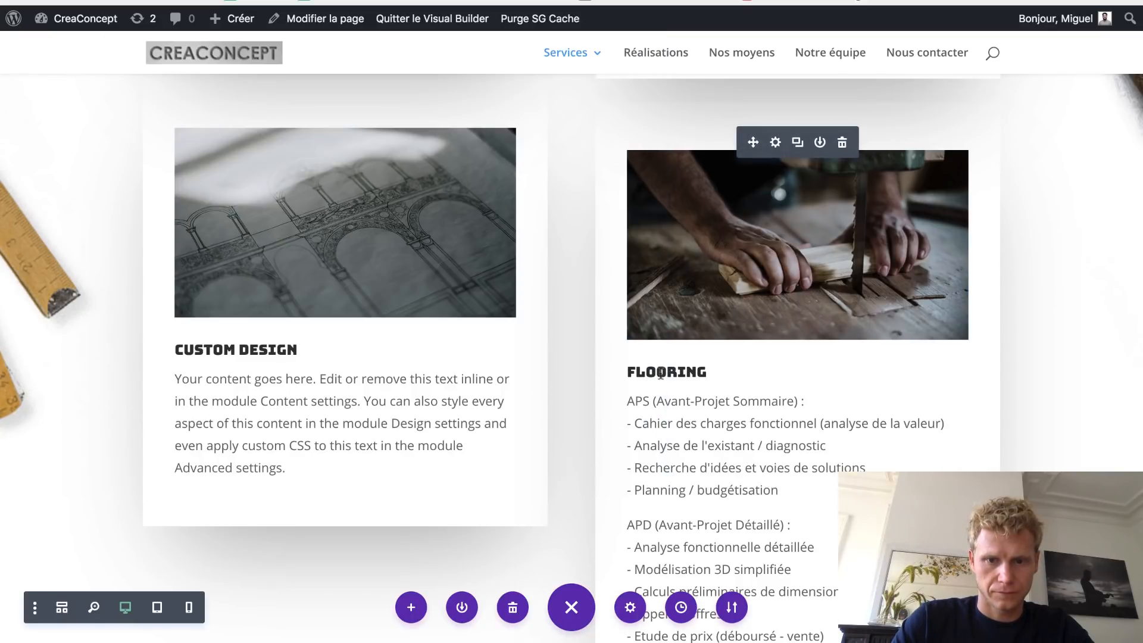
- Rename the Flooring blurb title to 'étapes du projet'
click(777, 144)
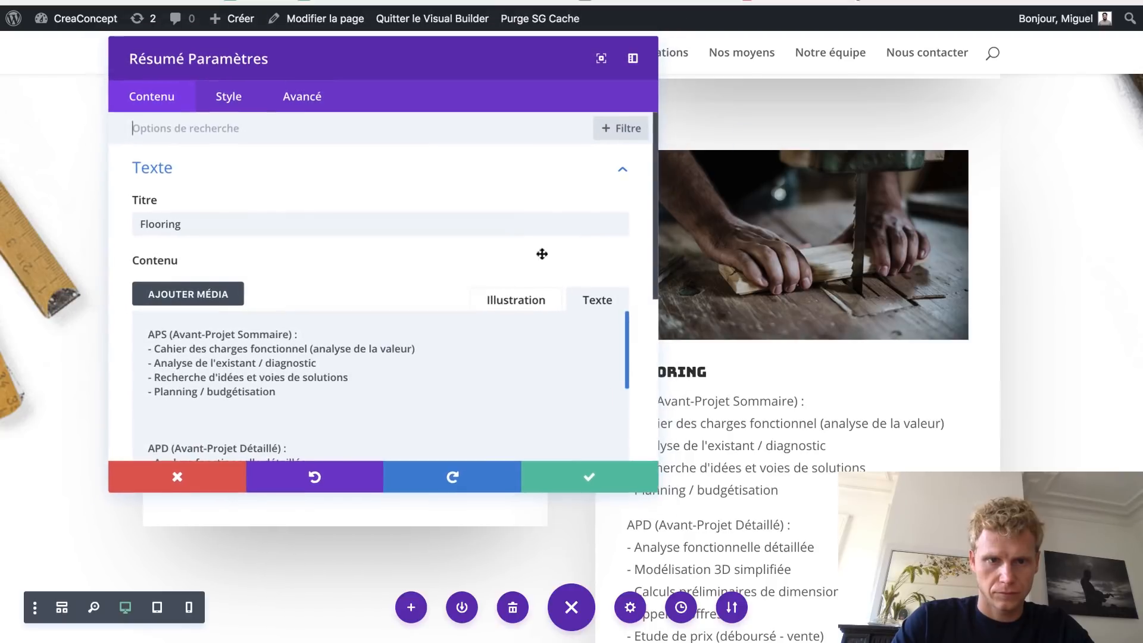
double_click(317, 224)
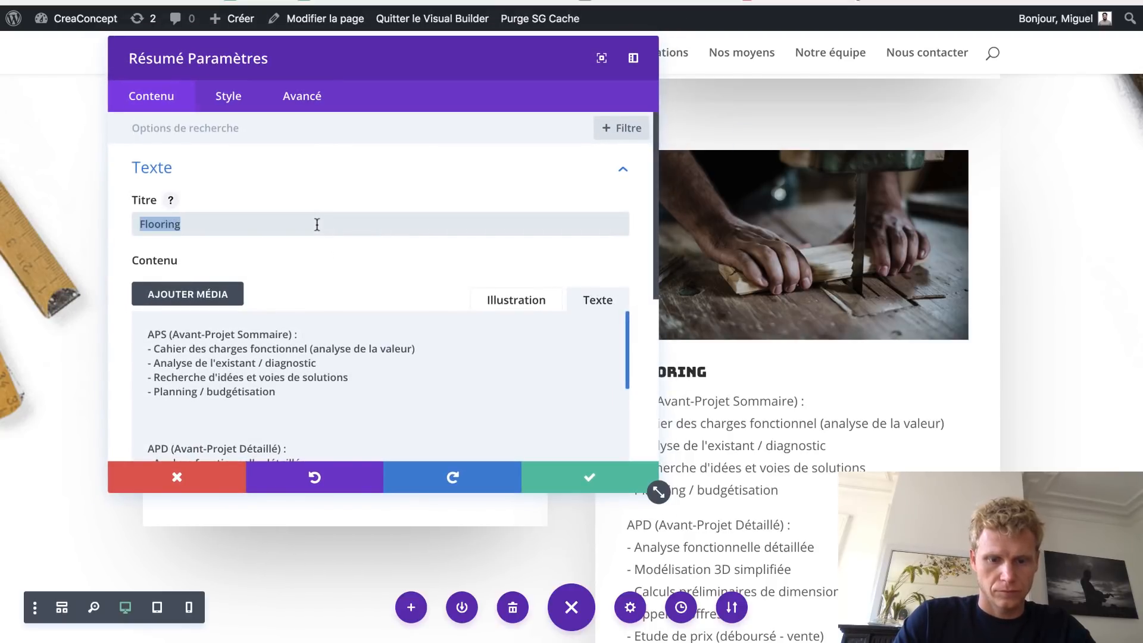
text(éta)
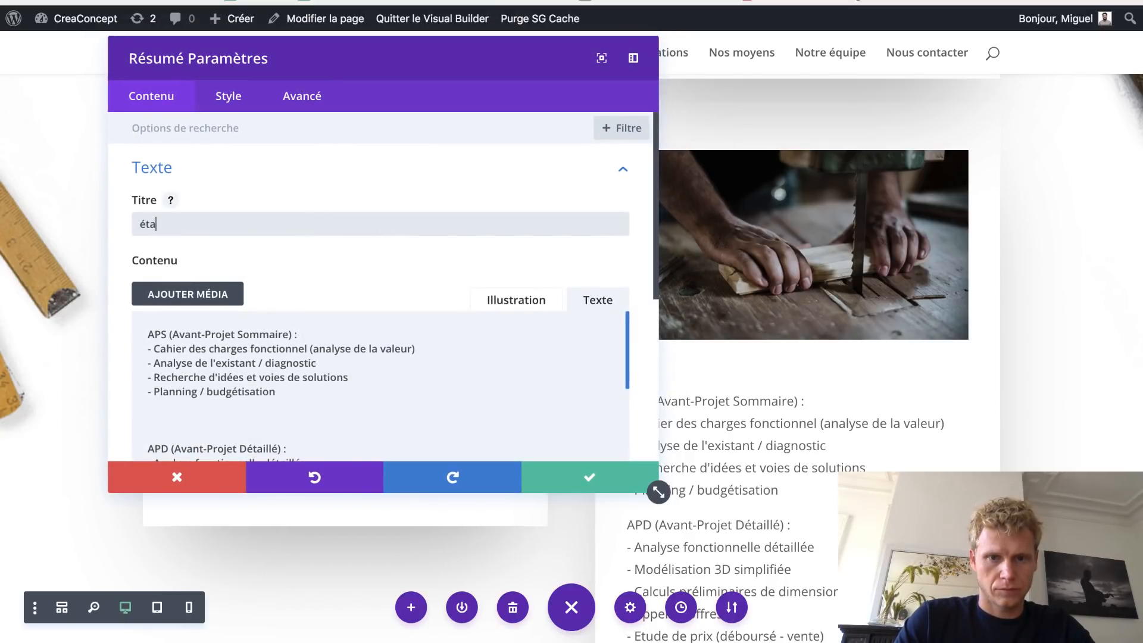
text(pes du projet)
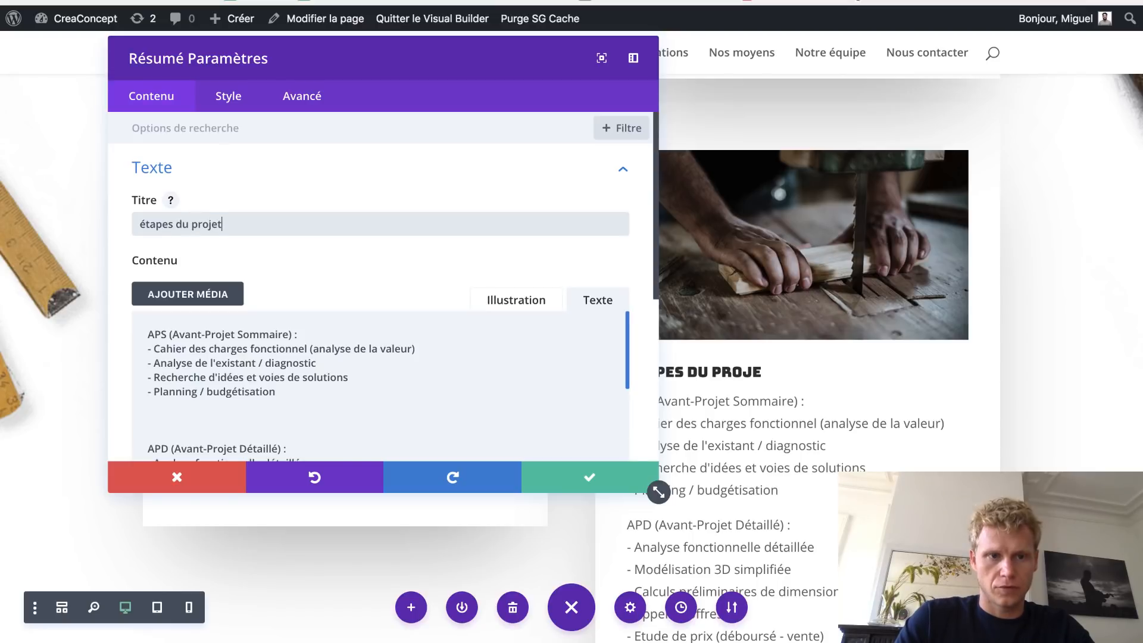
drag(454, 56, 307, 51)
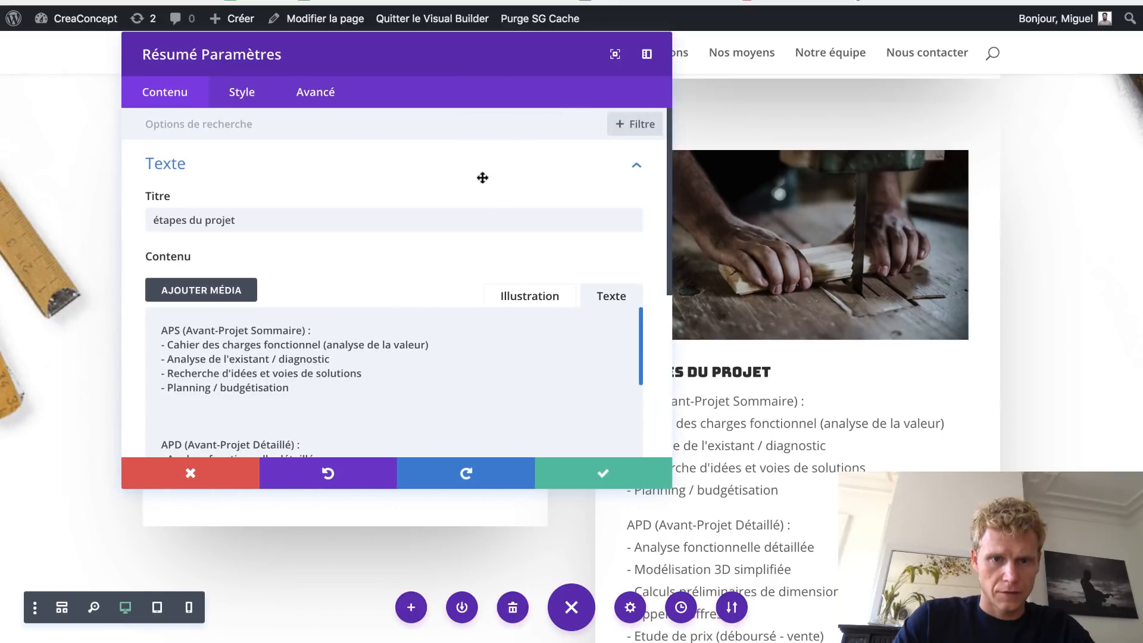
- Bold the APS, APD and AMDEC heading lines in the visual editor and save
click(516, 310)
drag(346, 386, 154, 386)
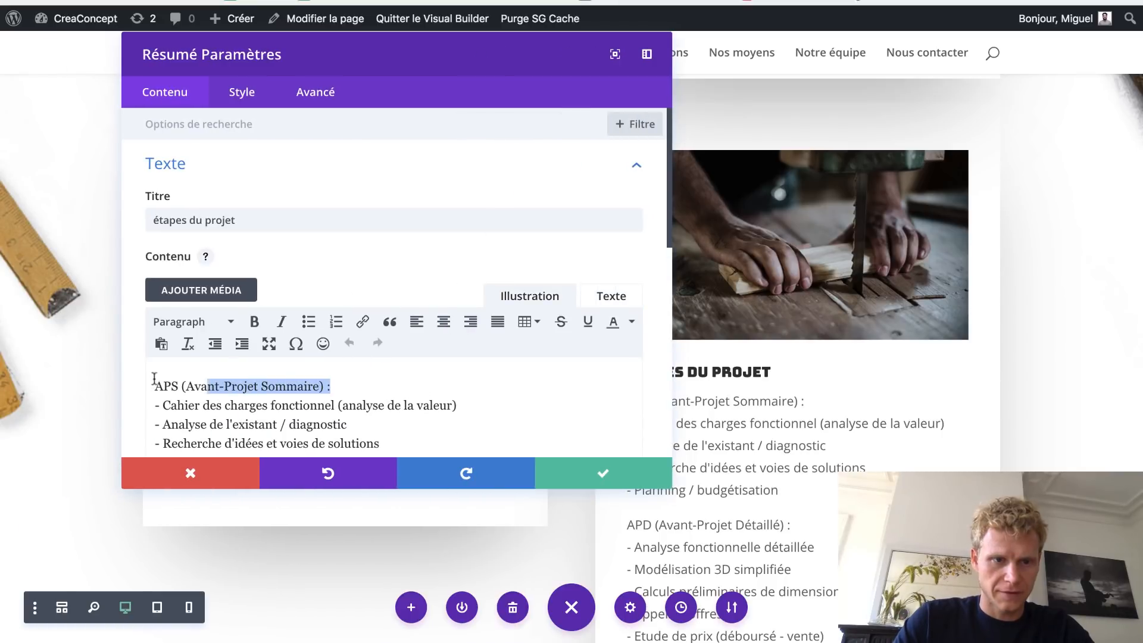
click(255, 322)
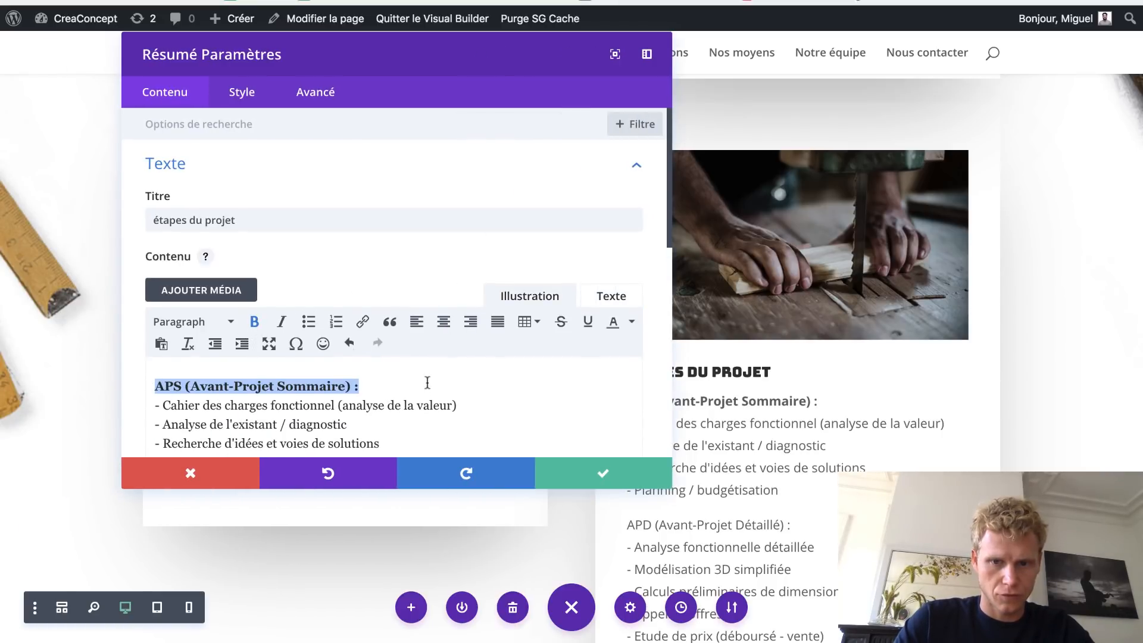
scroll(427, 382, down, 2)
drag(340, 385, 154, 382)
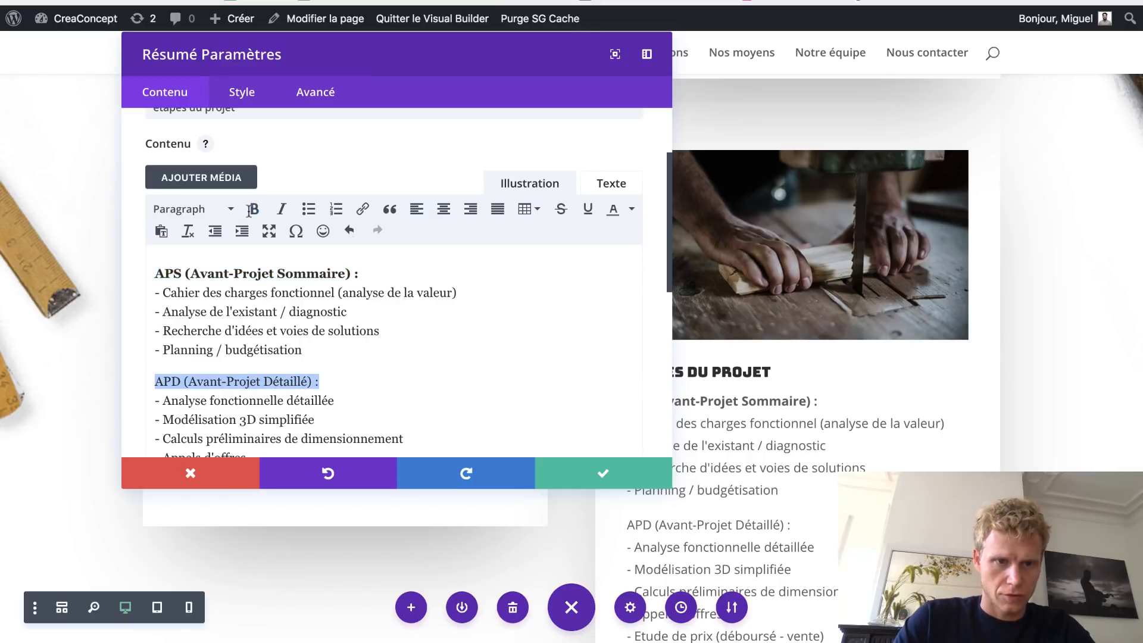
click(254, 209)
scroll(373, 325, down, 3)
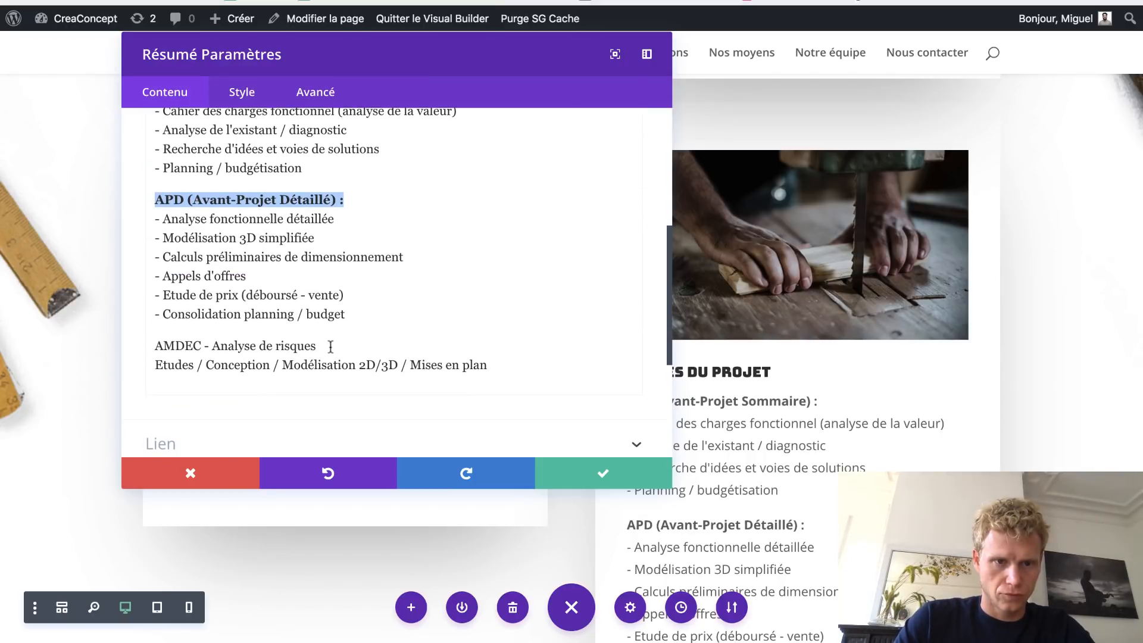
drag(329, 344, 117, 343)
scroll(274, 228, up, 3)
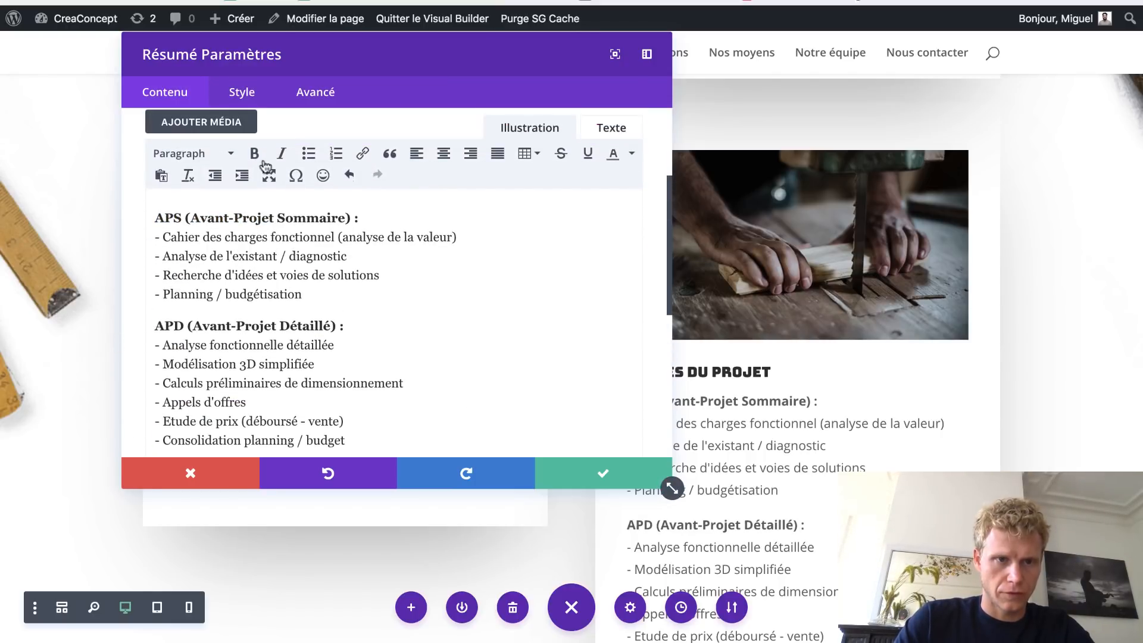
click(256, 156)
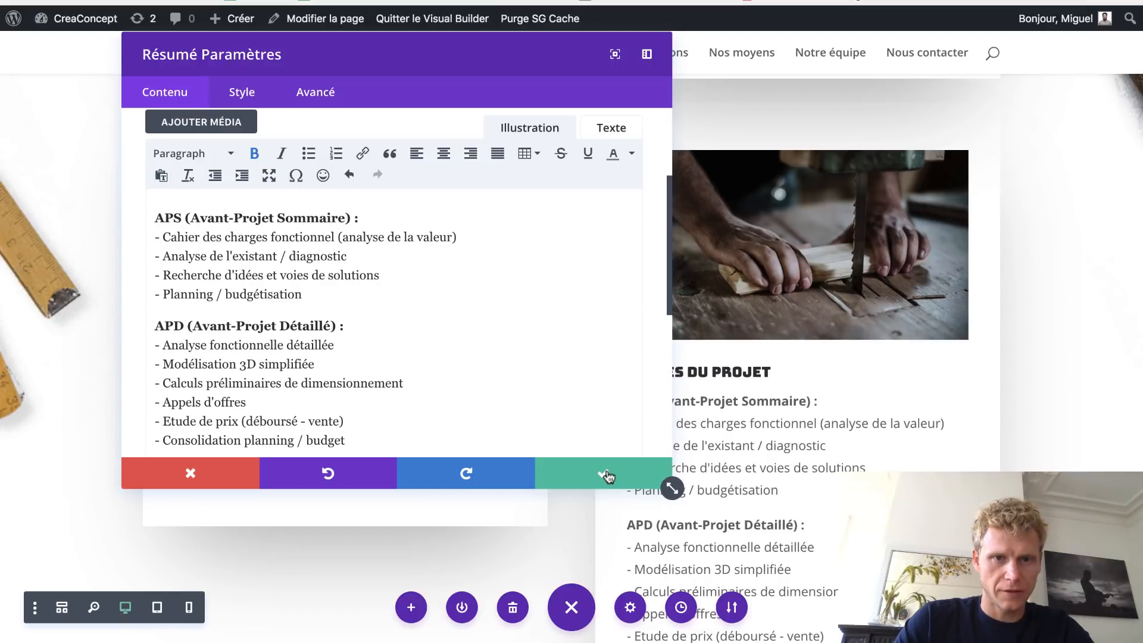
click(632, 466)
scroll(807, 465, down, 2)
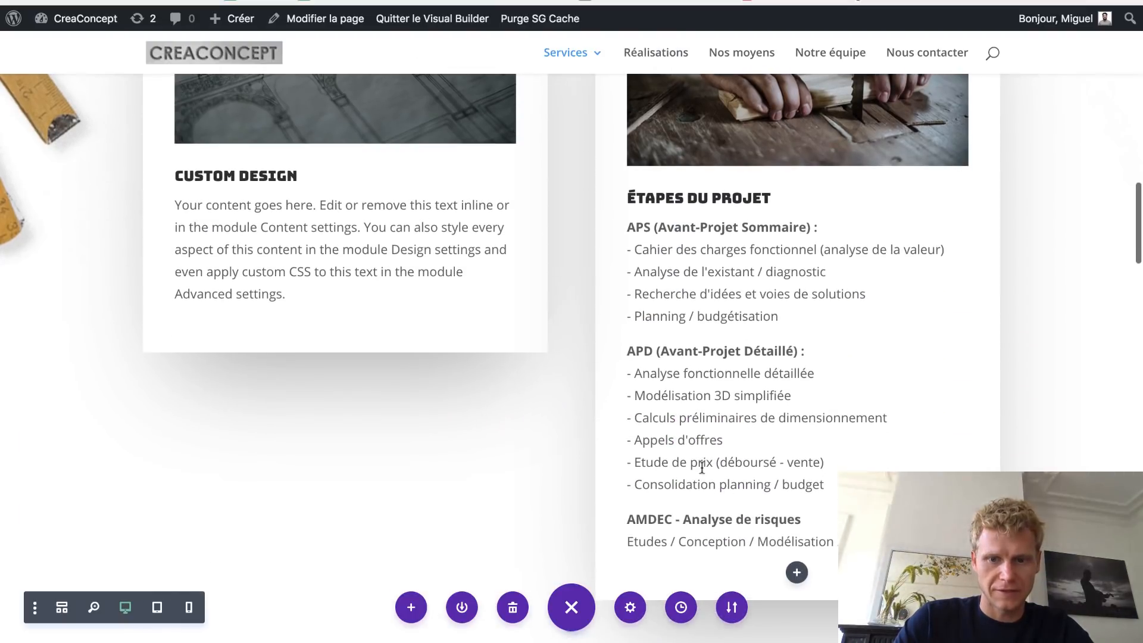
- Drag Étapes du projet into the left column and Custom Design into the right column
scroll(705, 466, up, 3)
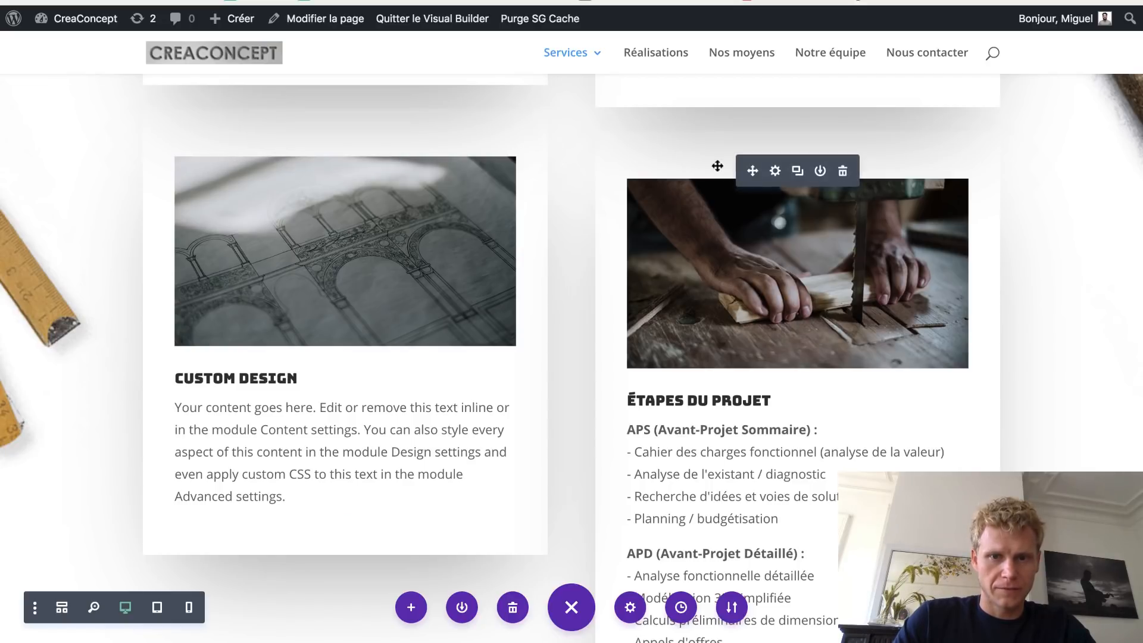
drag(750, 170, 343, 134)
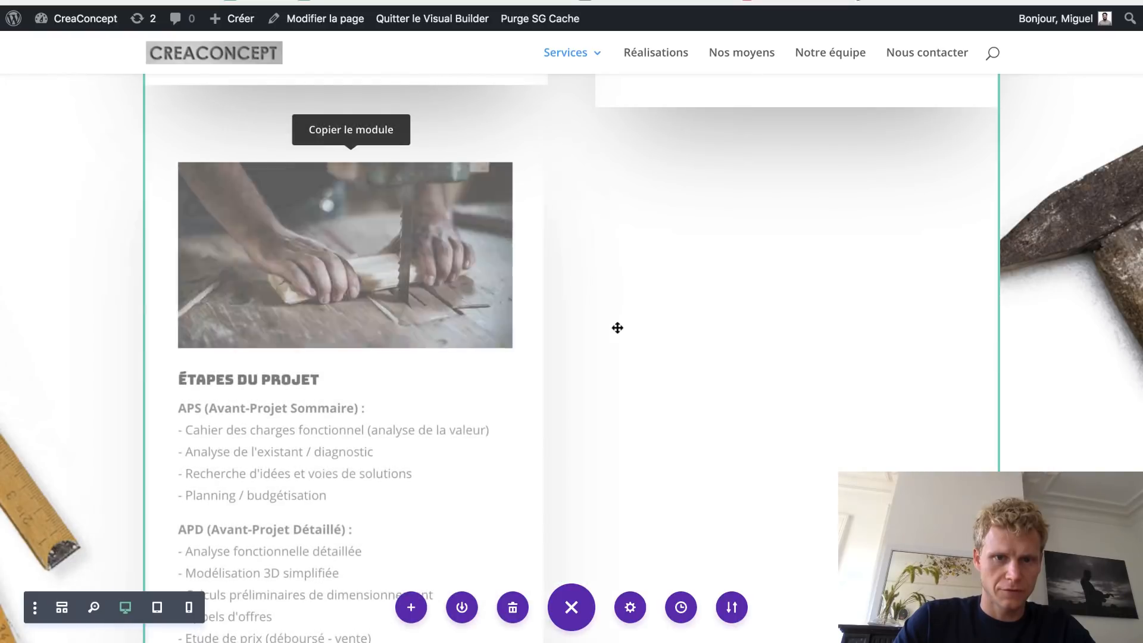
scroll(617, 327, down, 2)
scroll(617, 328, down, 5)
drag(322, 519, 788, 188)
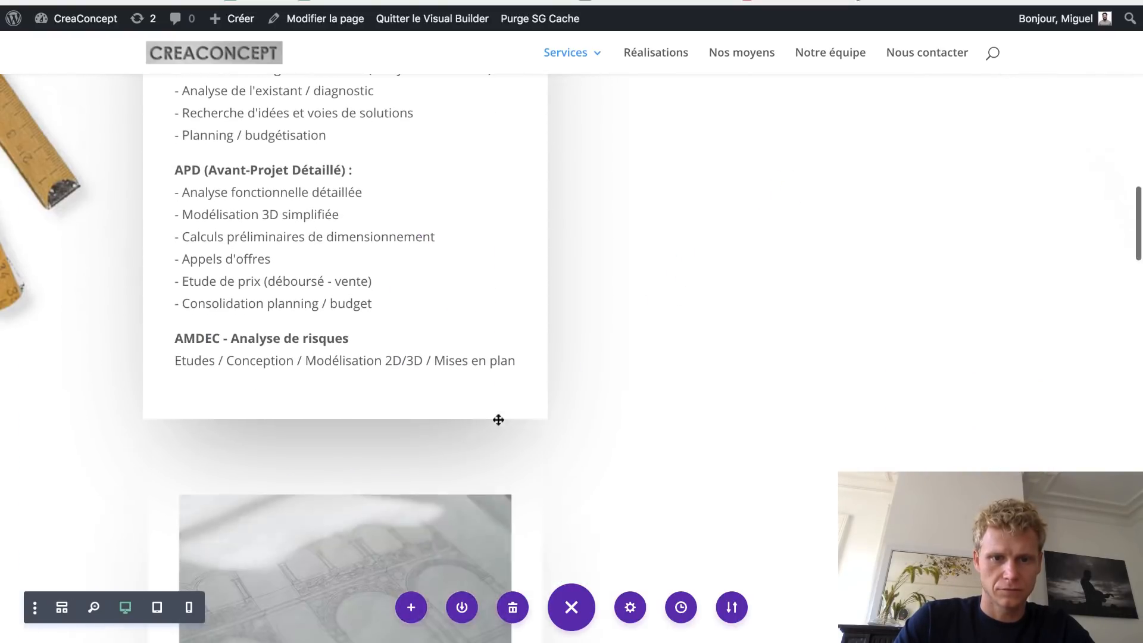
mouse_move(292, 499)
drag(563, 191, 748, 329)
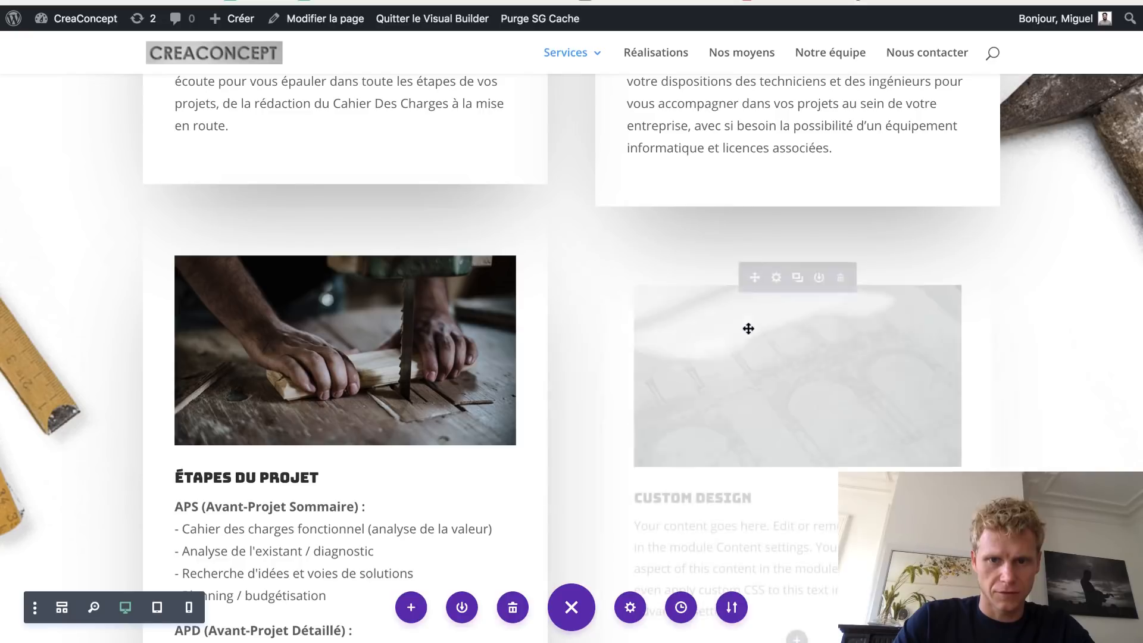
scroll(863, 390, down, 5)
scroll(863, 391, up, 3)
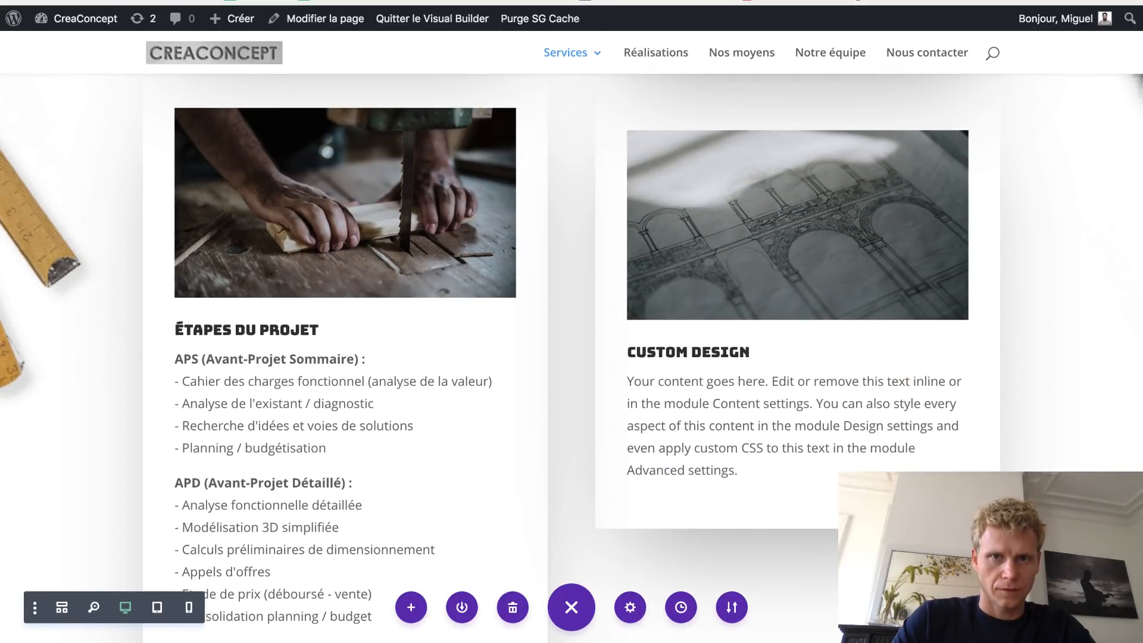
click(631, 1)
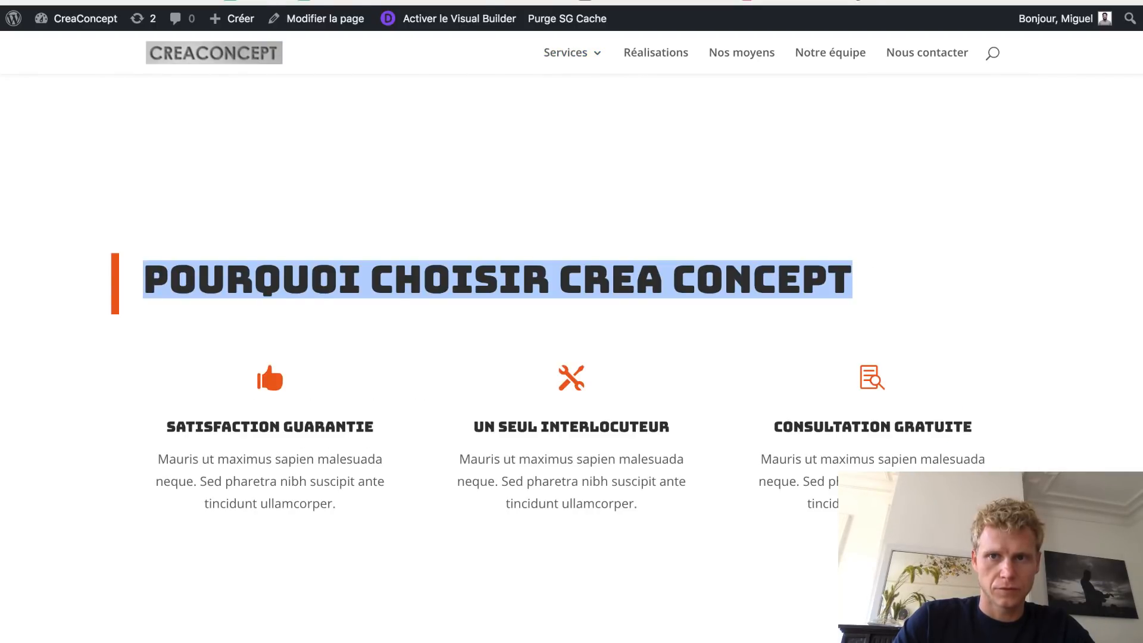
- Copy the Conseils Techniques list from the old website page
key(ctrl+Tab)
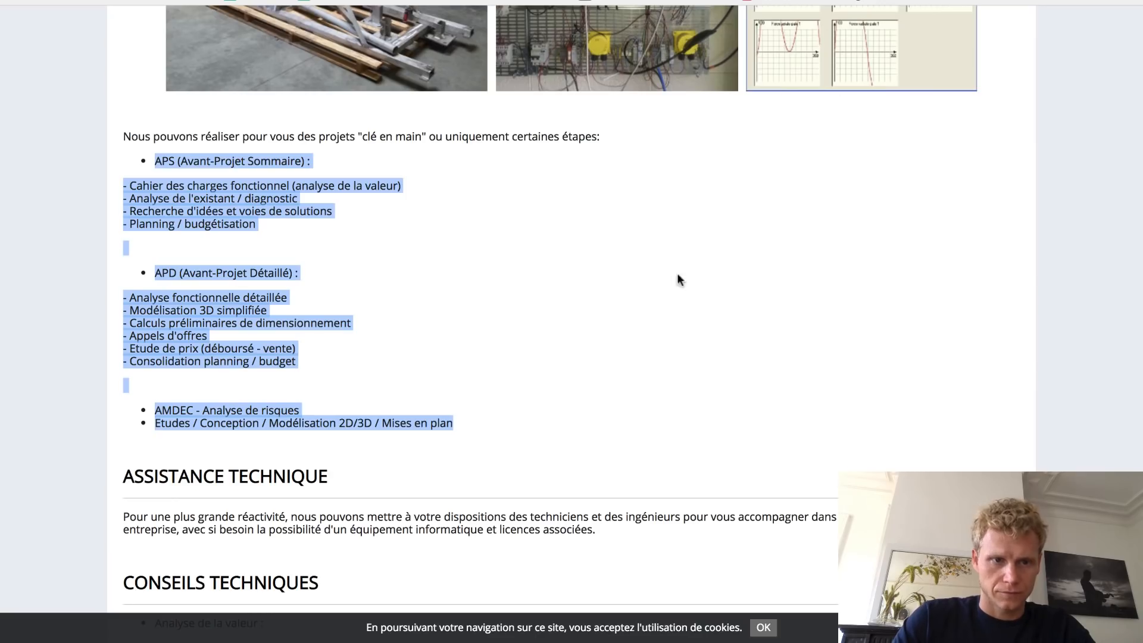
scroll(594, 348, down, 5)
click(479, 508)
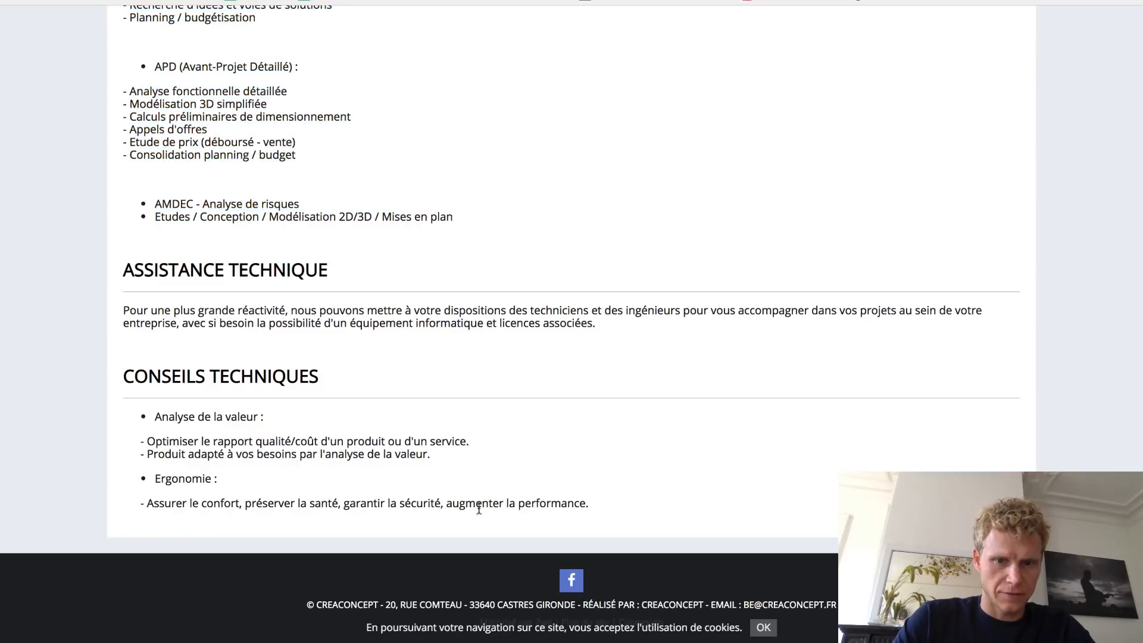
drag(591, 503, 134, 398)
key(ctrl+c)
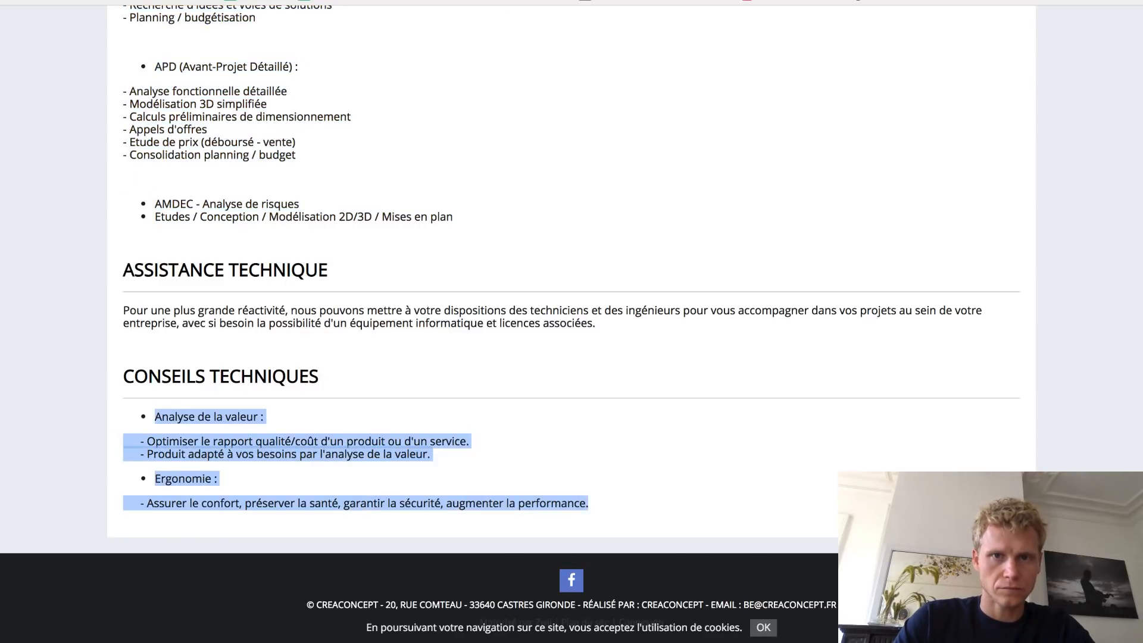
key(ctrl+Tab)
- Retitle the Custom Design card 'Conseils Techniques' and paste the list over its body
triple_click(683, 351)
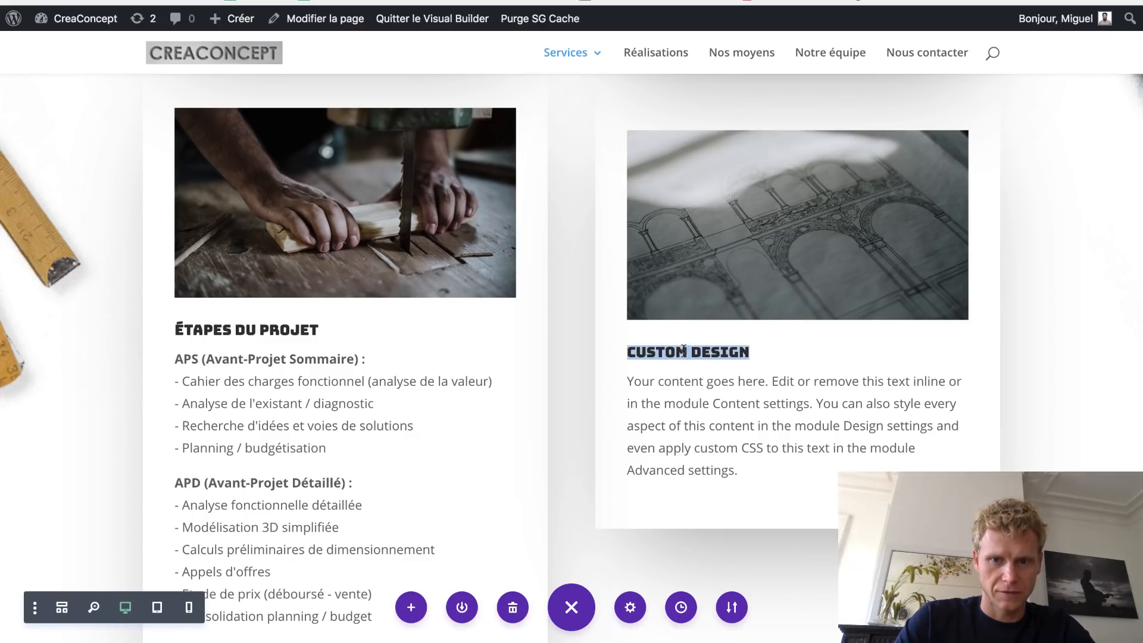
text(Conseils Techn)
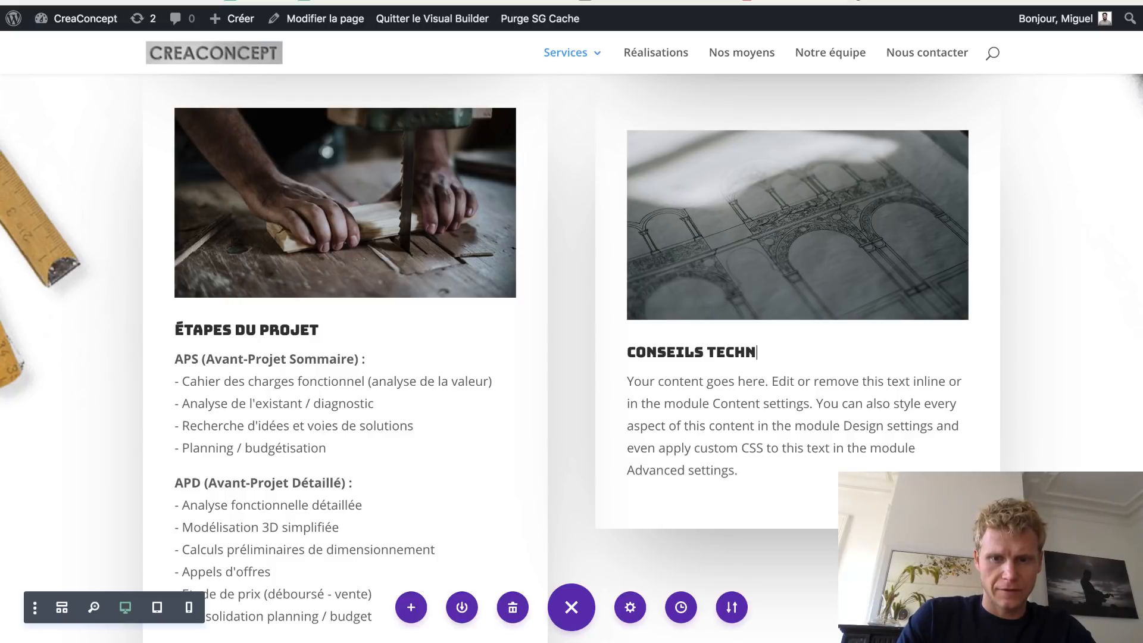
text(iques)
triple_click(671, 406)
key(ctrl+v)
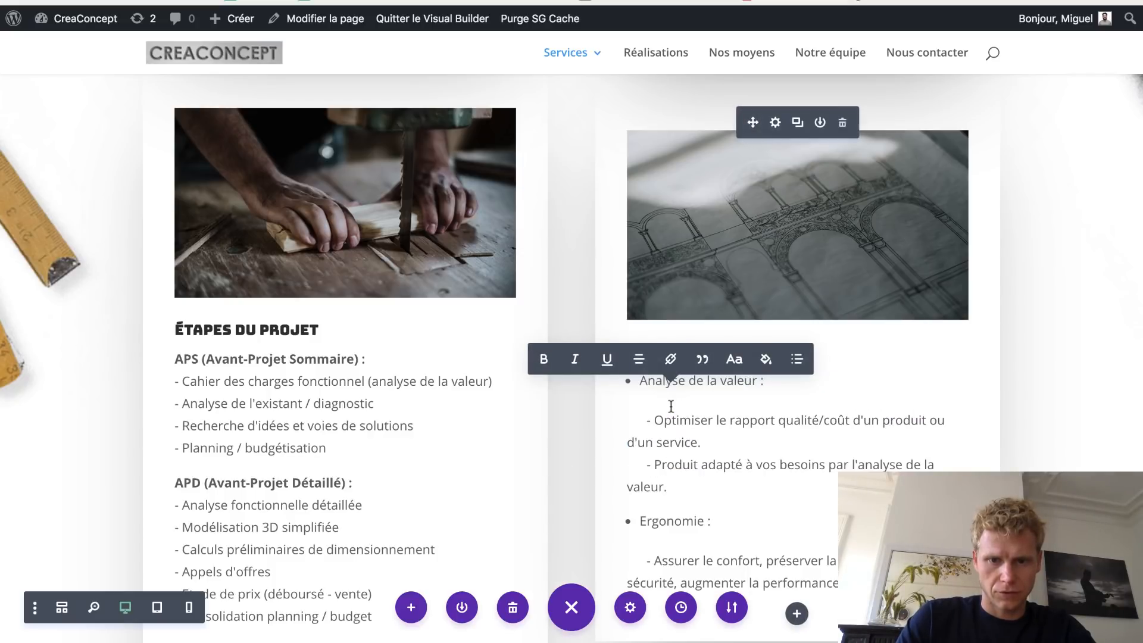
scroll(762, 402, down, 2)
scroll(763, 402, up, 1)
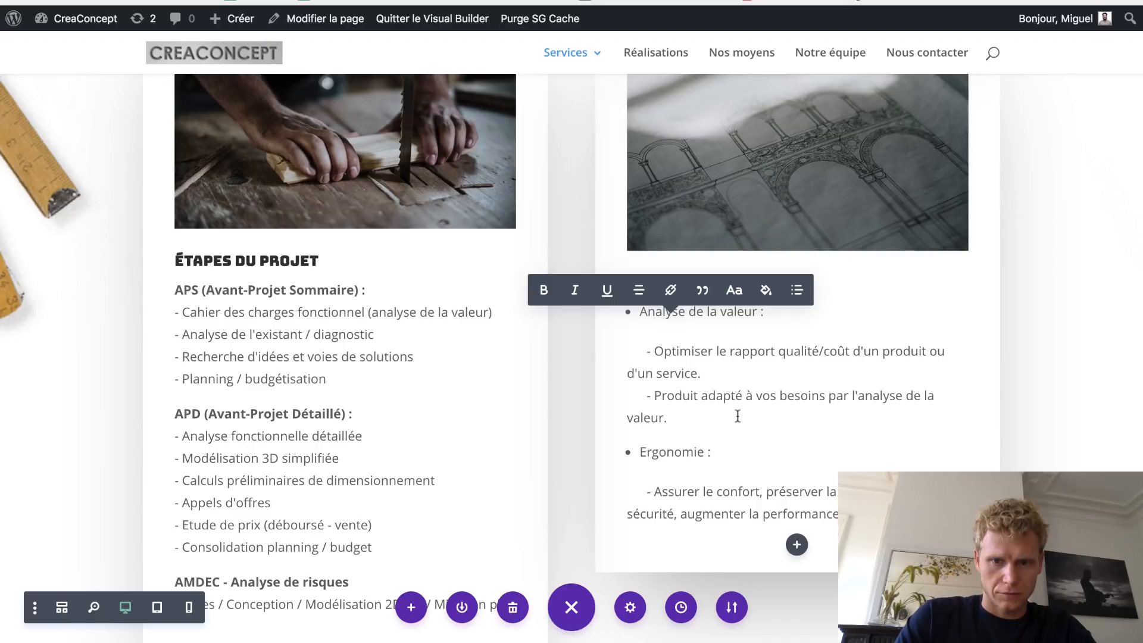
- Tidy the pasted list, deleting the duplicated last line
drag(737, 416, 617, 314)
key(ctrl+c)
click(881, 514)
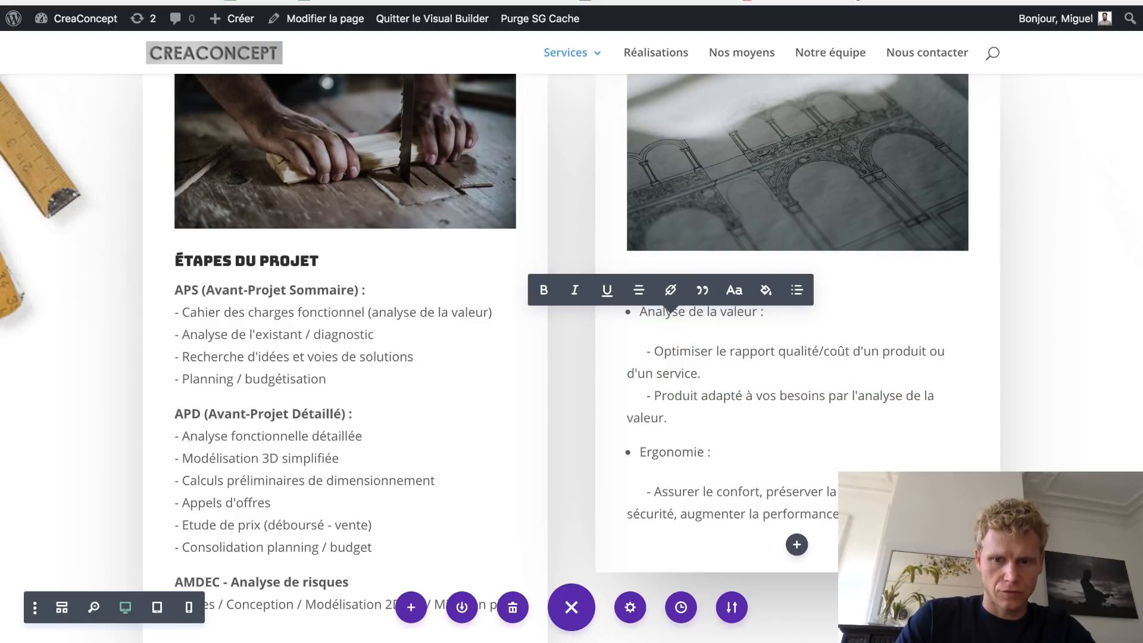
key(Return)
key(ctrl+v)
scroll(587, 403, down, 3)
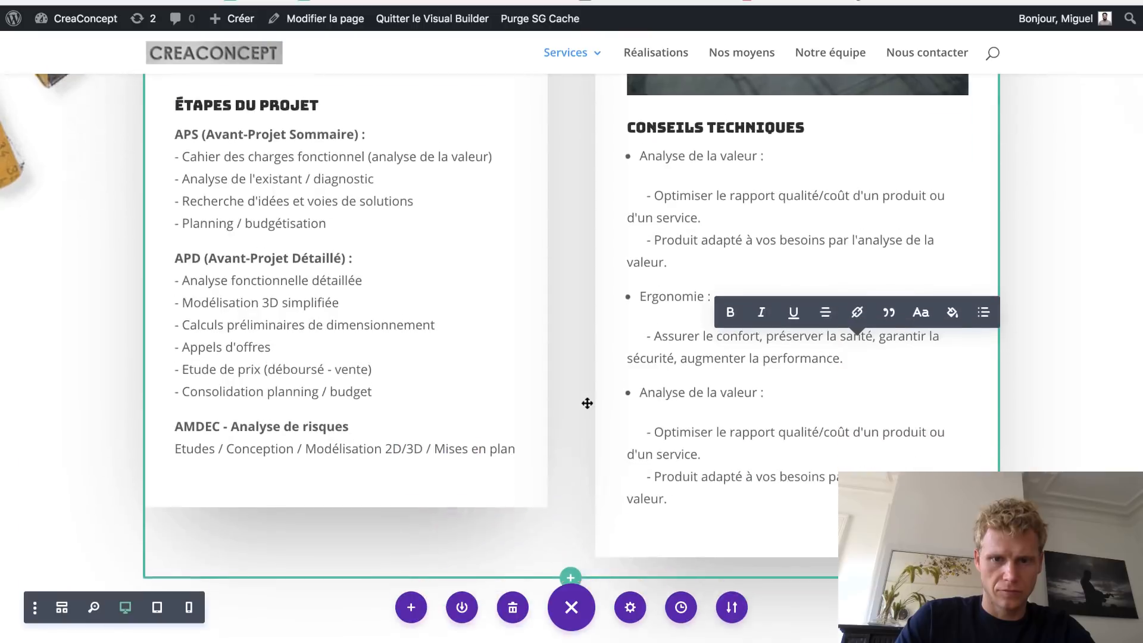
shift+click(715, 445)
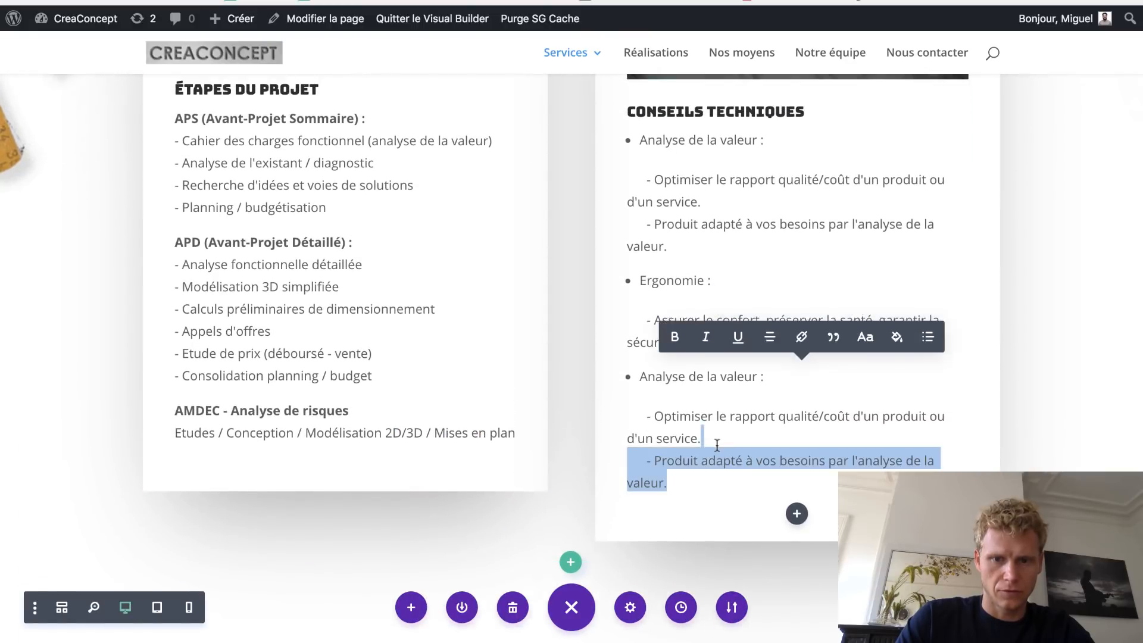
key(BackSpace)
scroll(554, 289, up, 1)
scroll(555, 290, up, 4)
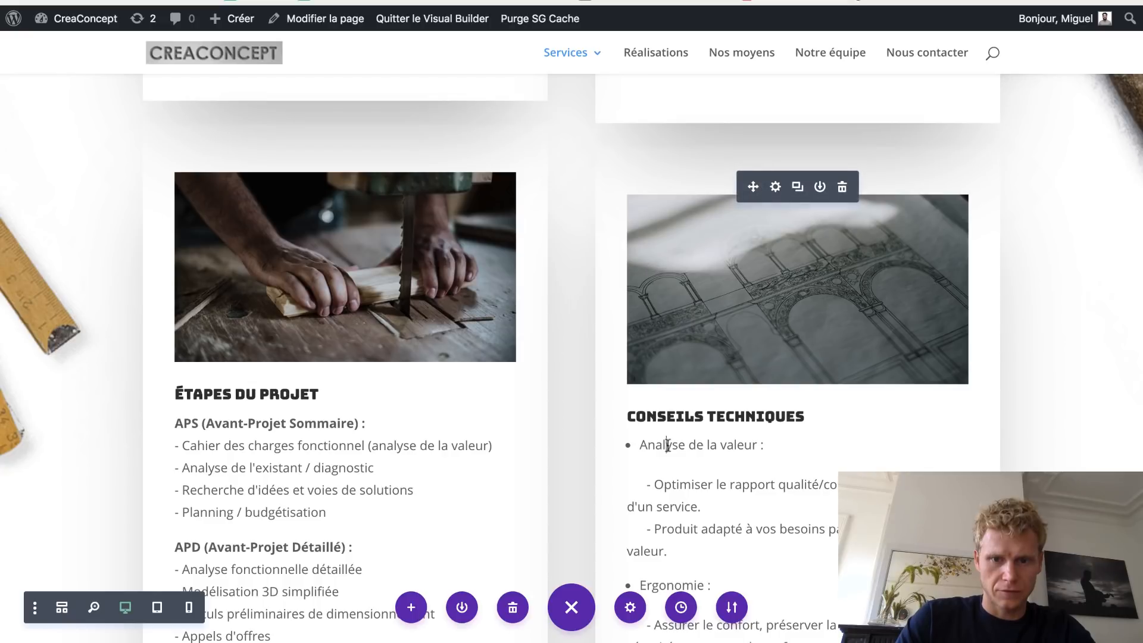
- Bold the 'Analyse de la valeur' and 'Ergonomie' sub-heading lines
double_click(667, 445)
key(super+shift+Right)
key(super+b)
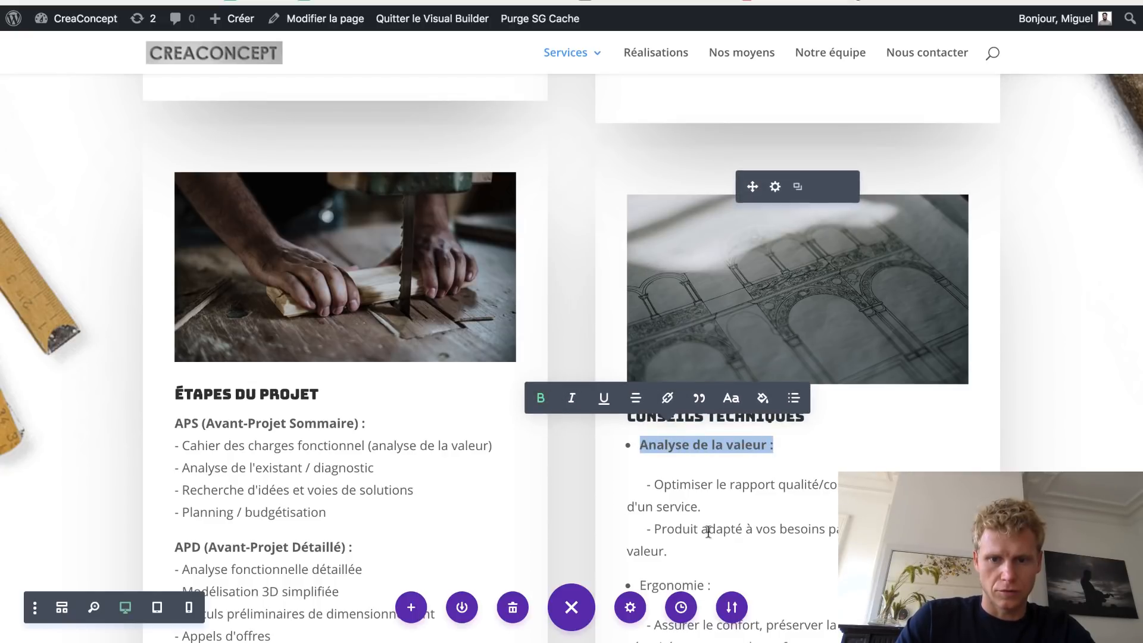
double_click(680, 584)
key(super+shift+Right)
key(super+b)
scroll(678, 576, down, 1)
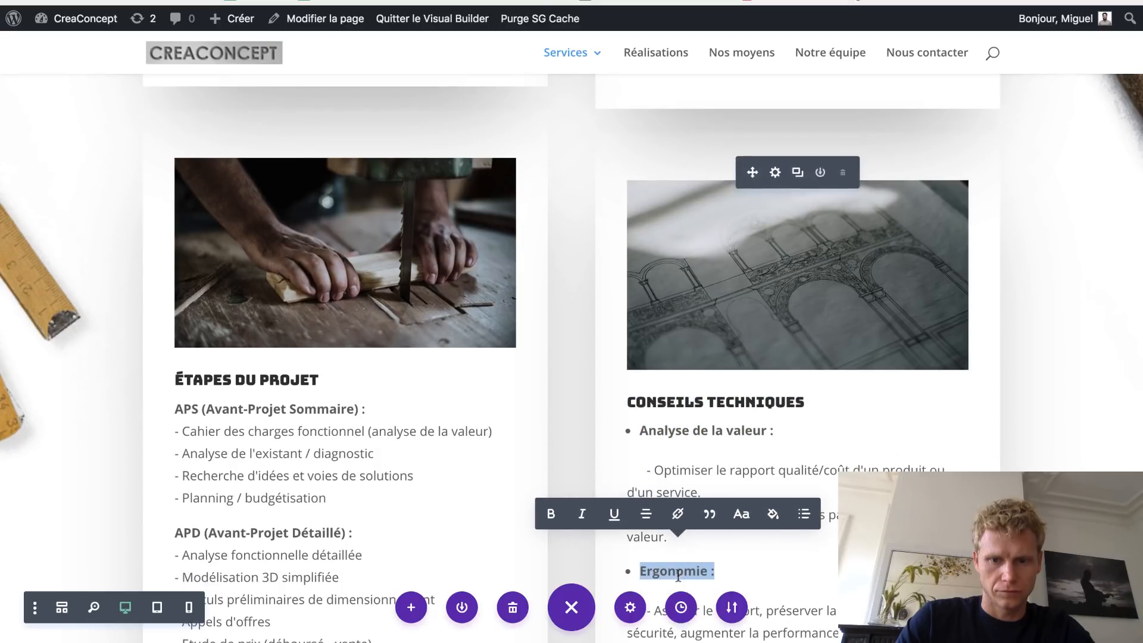
scroll(678, 576, up, 2)
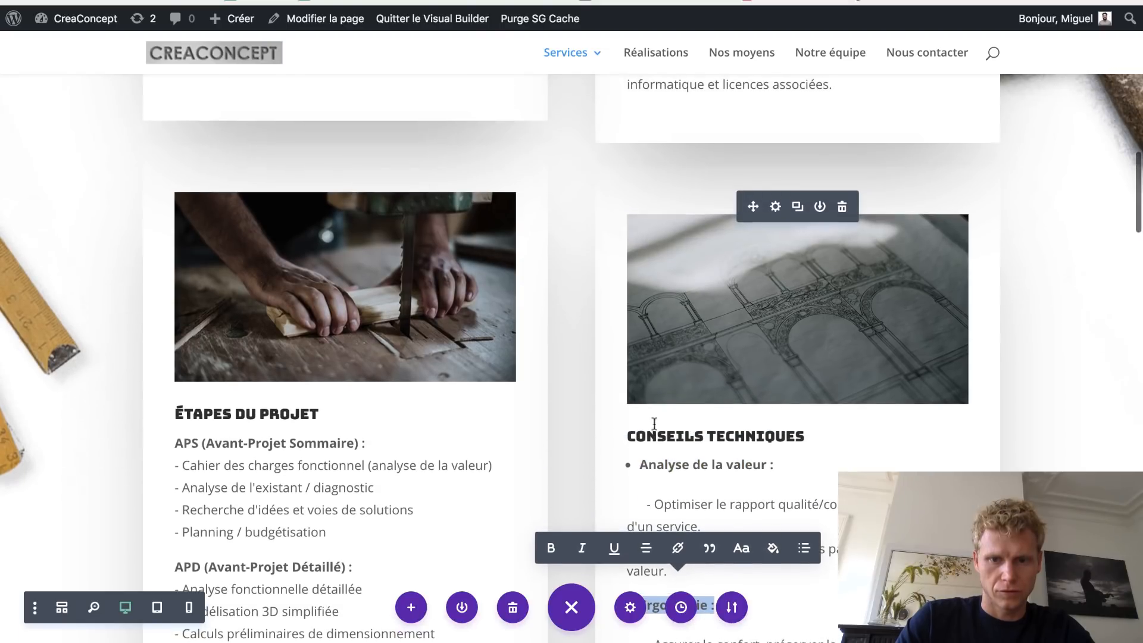
click(775, 208)
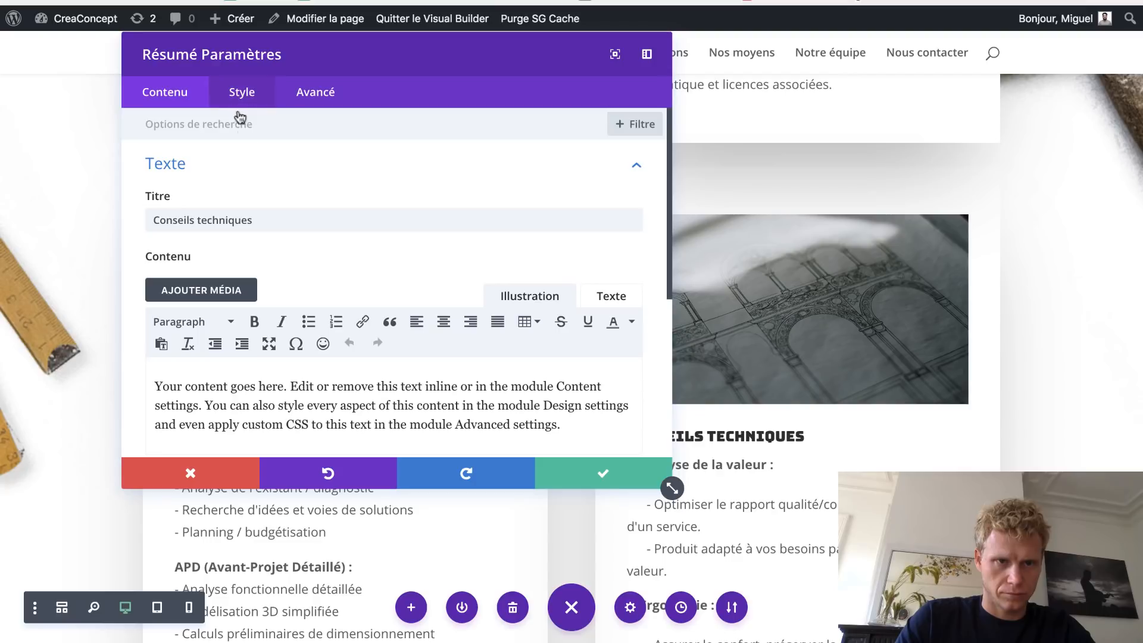
- Set the Conseils techniques card image to table.jpg and save the Résumé settings
click(203, 162)
click(230, 261)
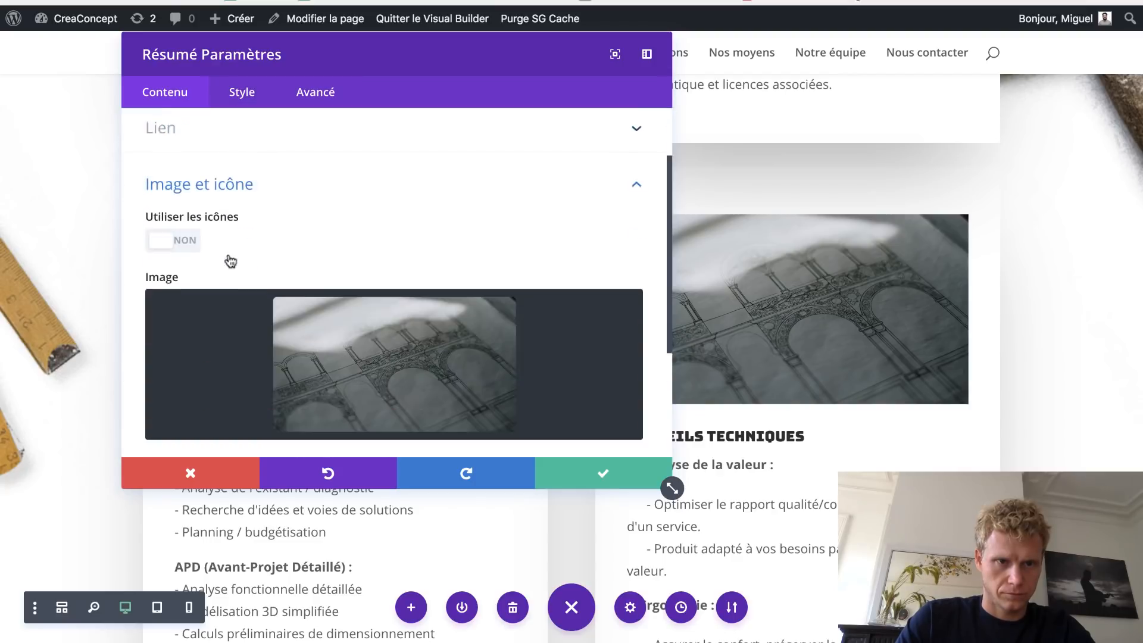
click(322, 275)
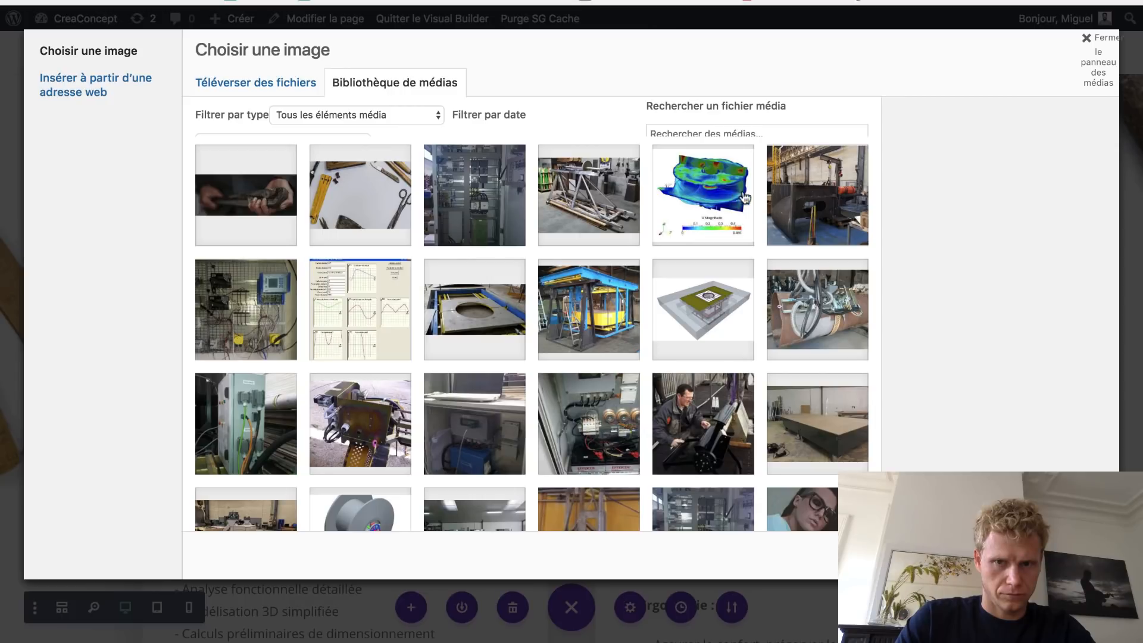
click(617, 289)
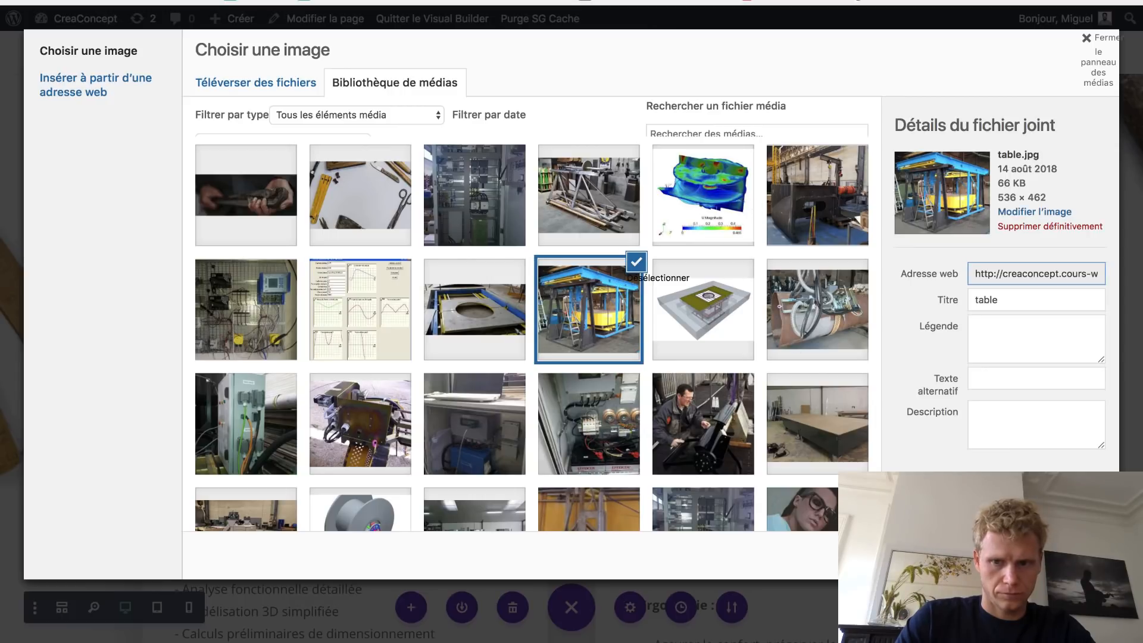
click(1057, 555)
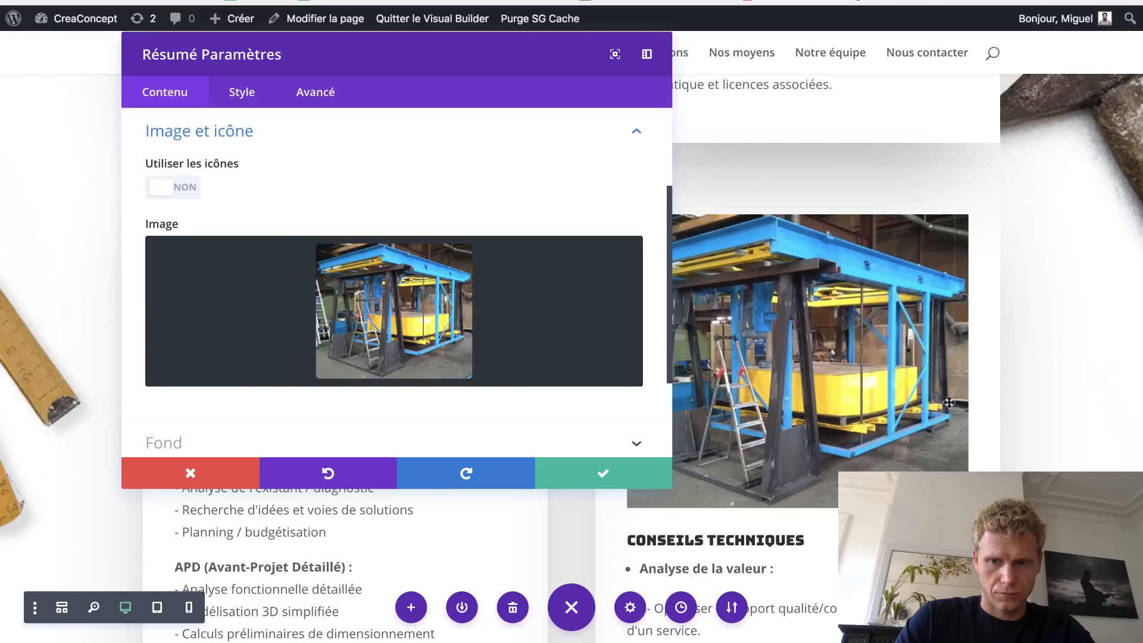
click(565, 473)
scroll(1032, 310, down, 4)
- Bold the third 'Analyse de la valeur :' line in the Conseils techniques list
scroll(1032, 310, down, 12)
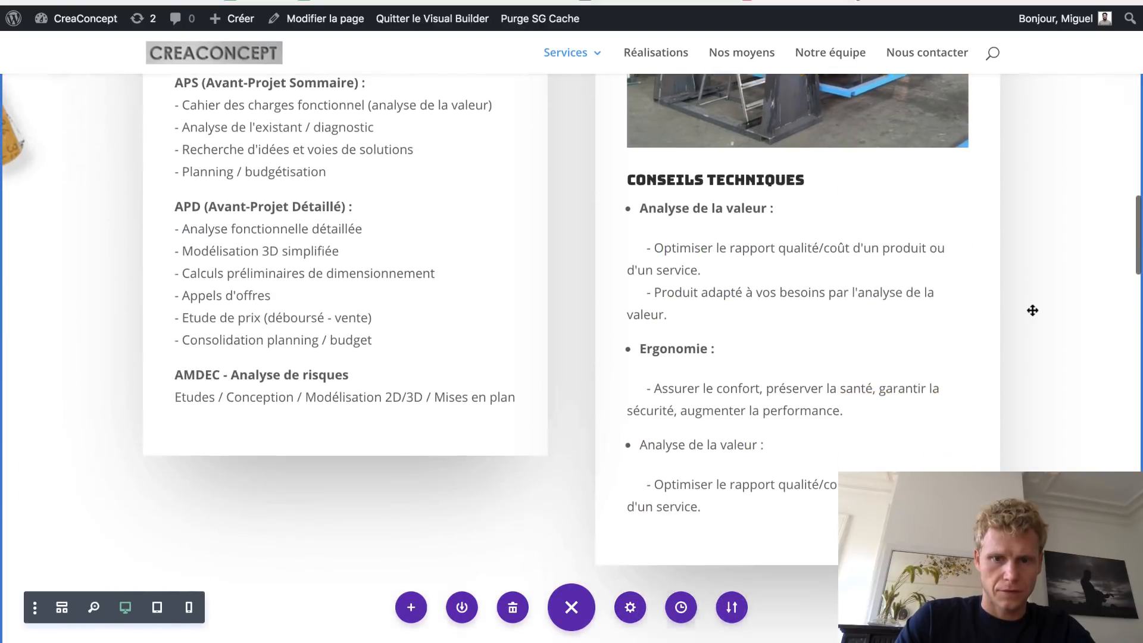
scroll(1032, 310, up, 12)
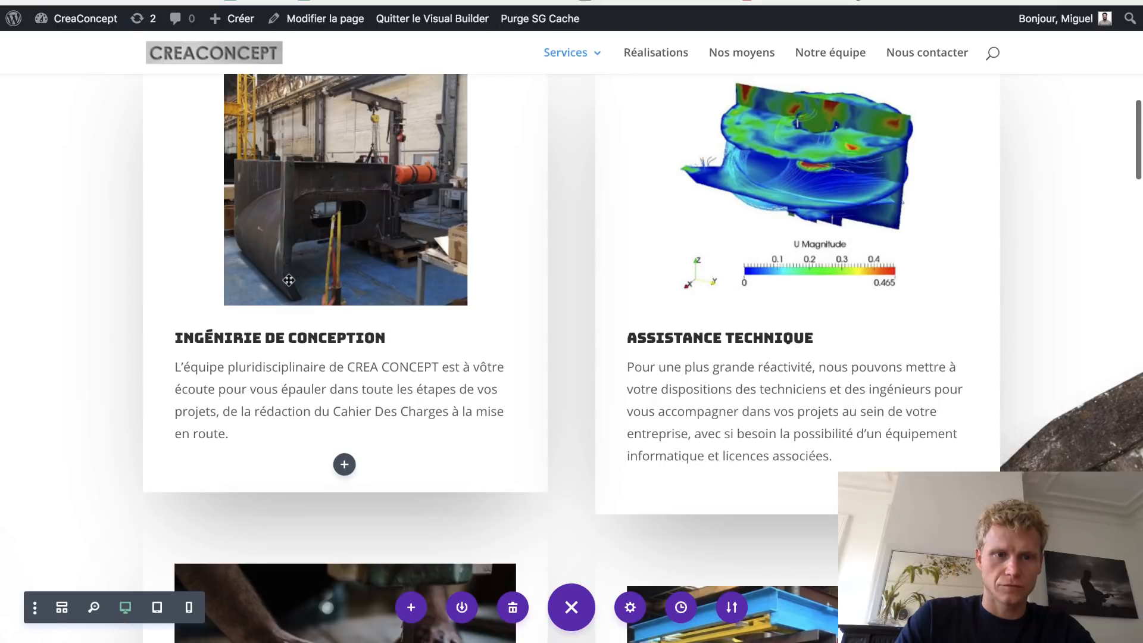
scroll(289, 277, up, 10)
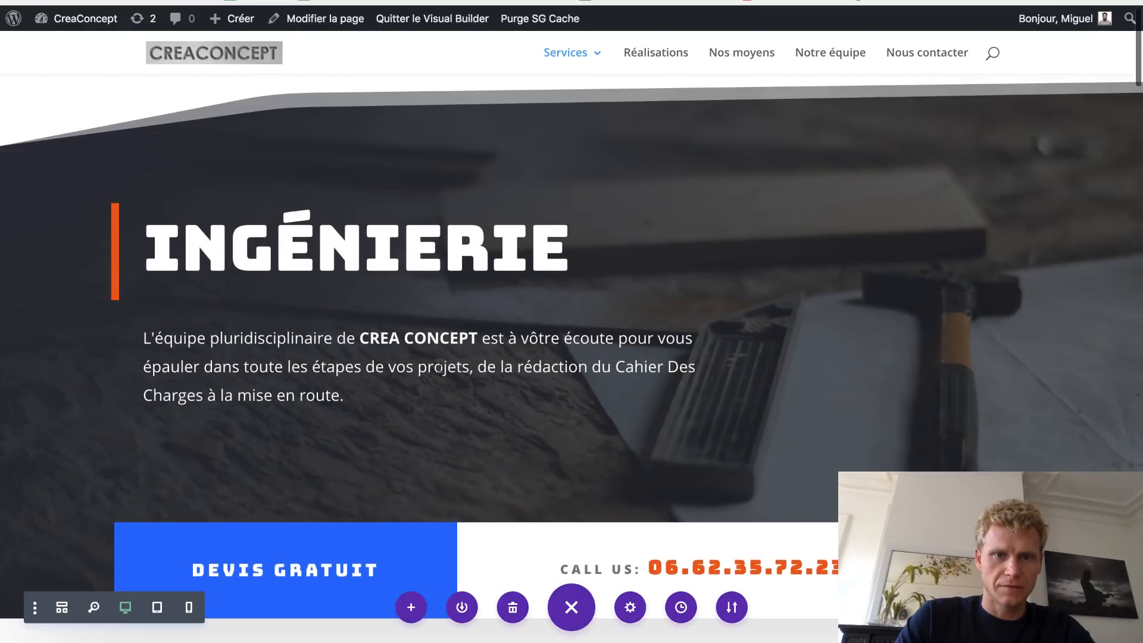
scroll(441, 352, down, 10)
scroll(441, 353, down, 8)
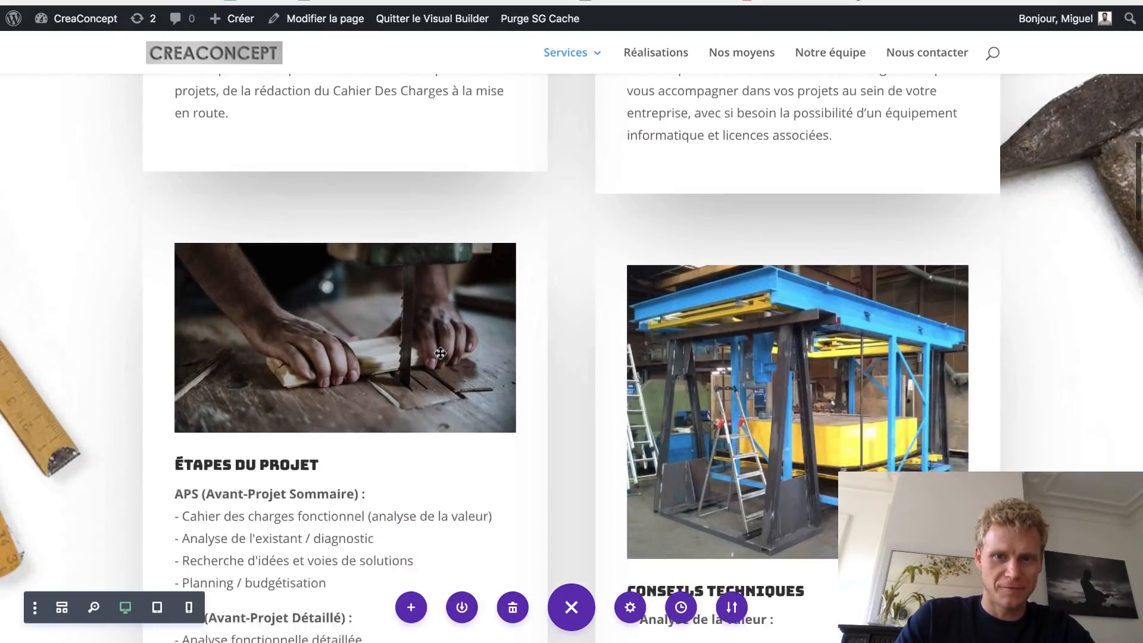
scroll(440, 353, down, 1)
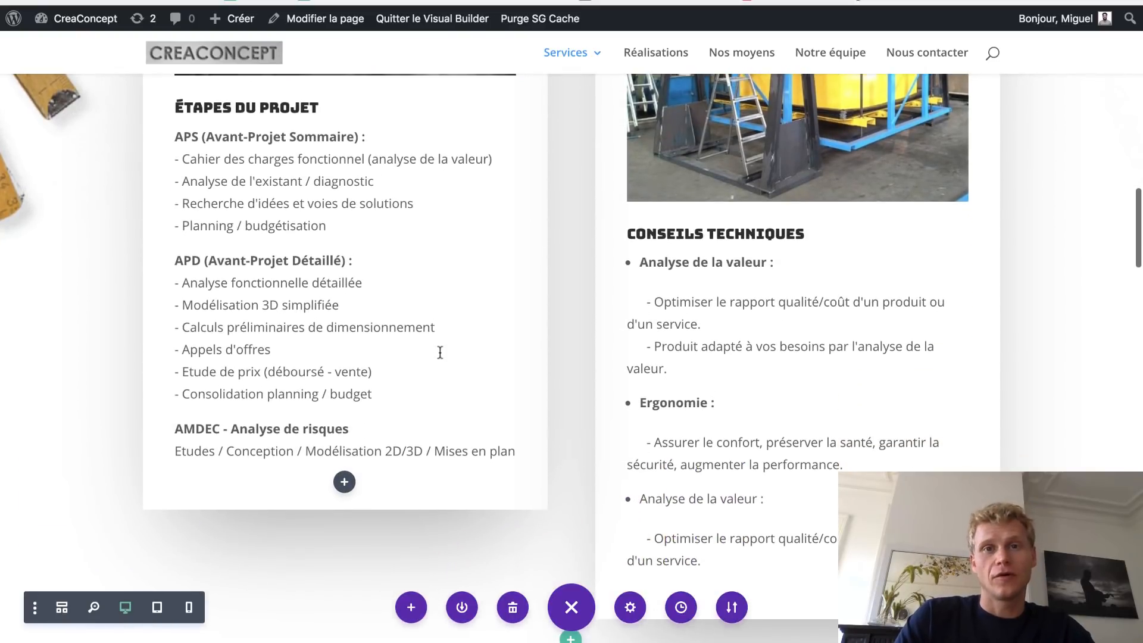
scroll(440, 352, down, 1)
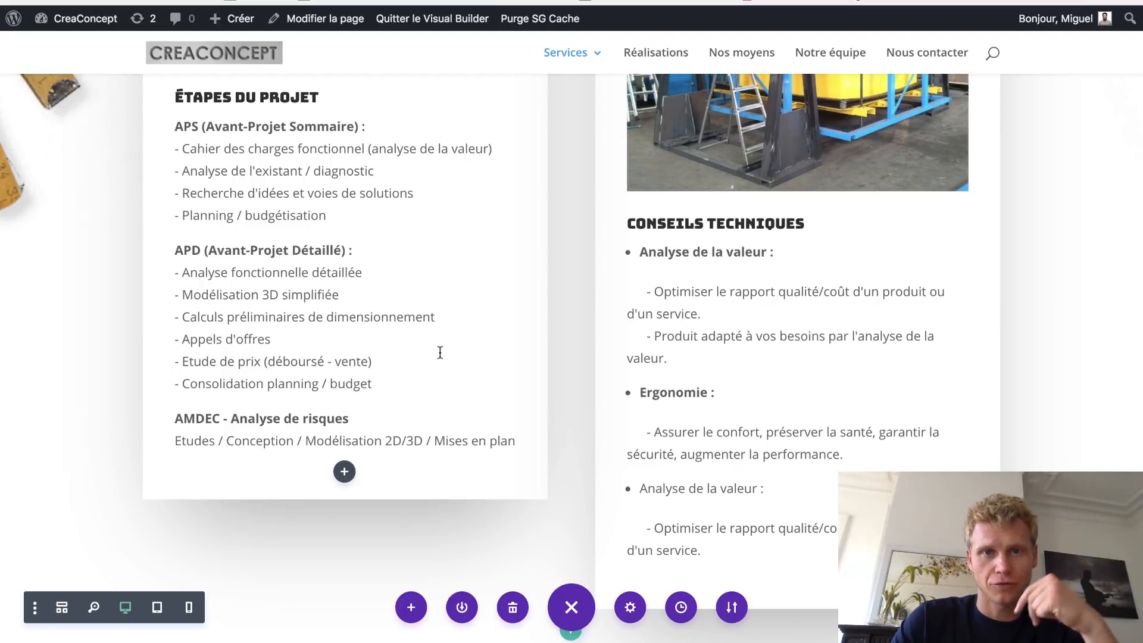
scroll(440, 353, down, 5)
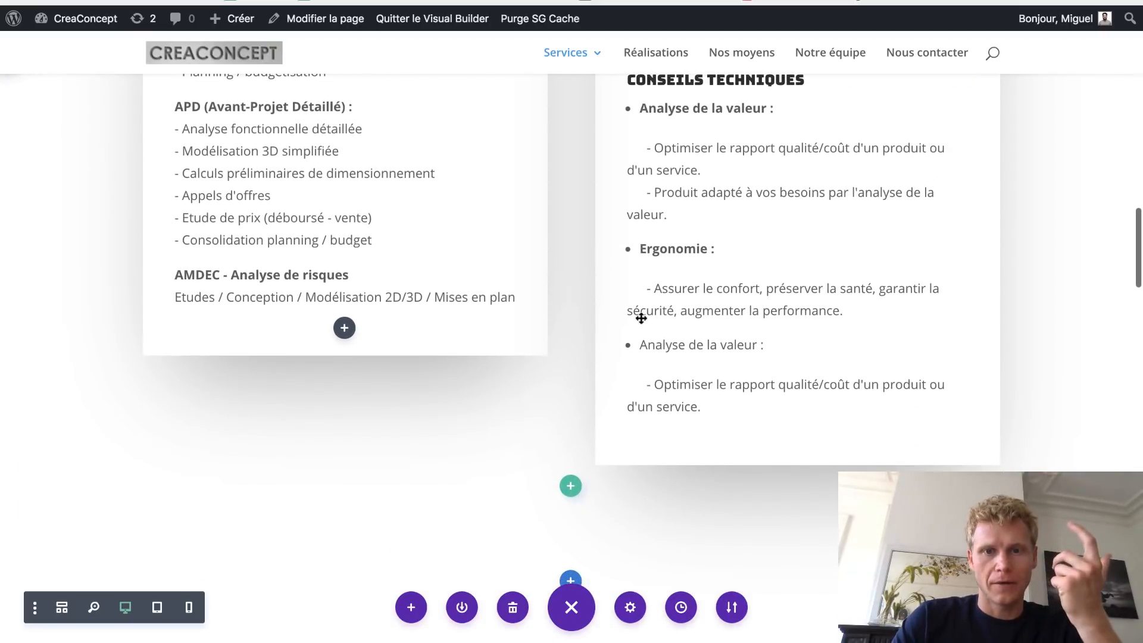
triple_click(653, 345)
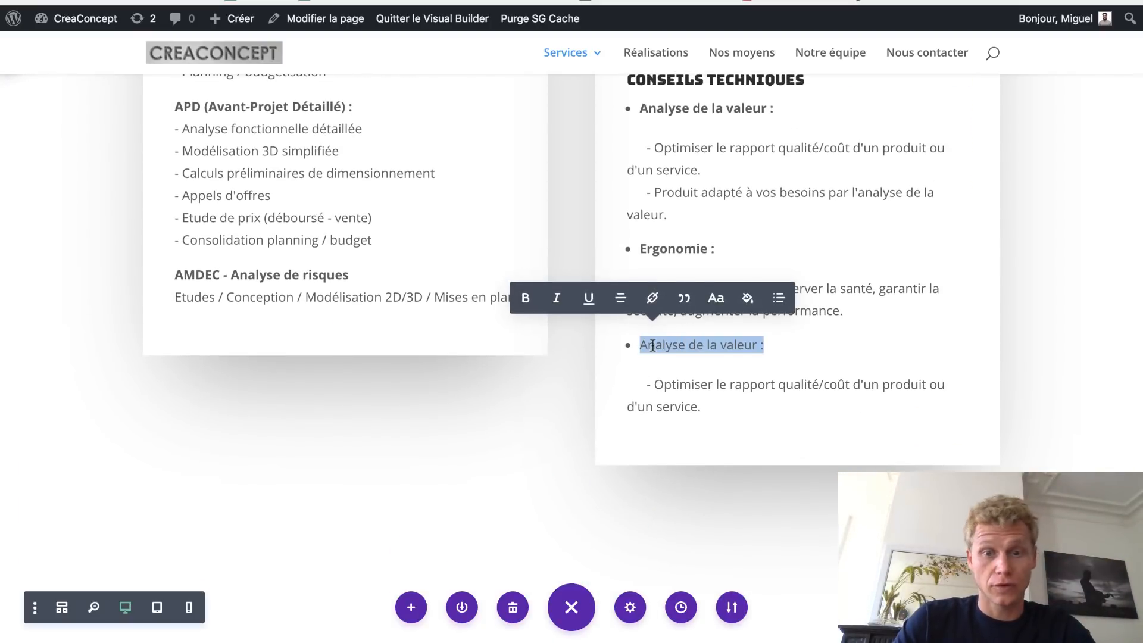
key(ctrl+b)
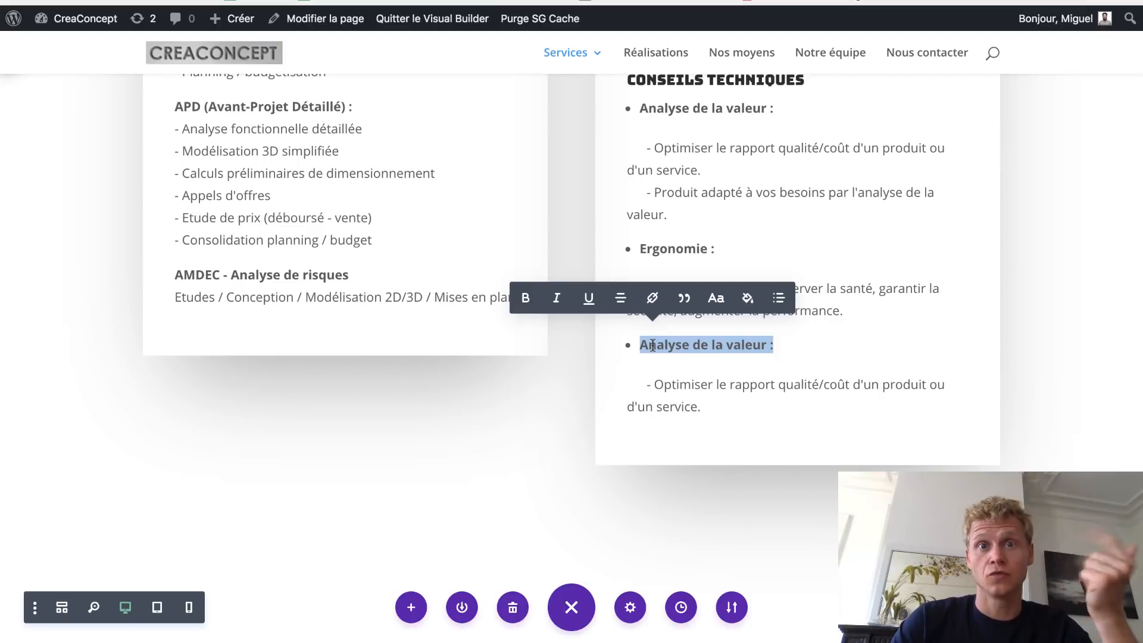
scroll(652, 345, down, 6)
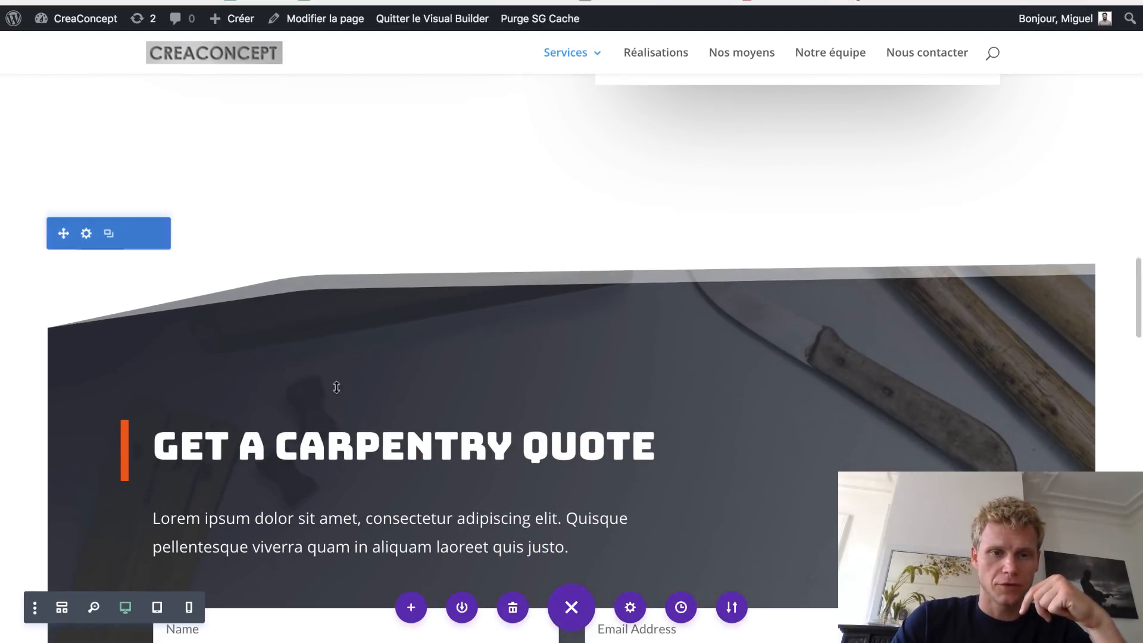
- Overwrite the GET A CARPENTRY QUOTE heading with DEMANDER UN DEVIS D'INGÉNIERIE
scroll(358, 354, down, 2)
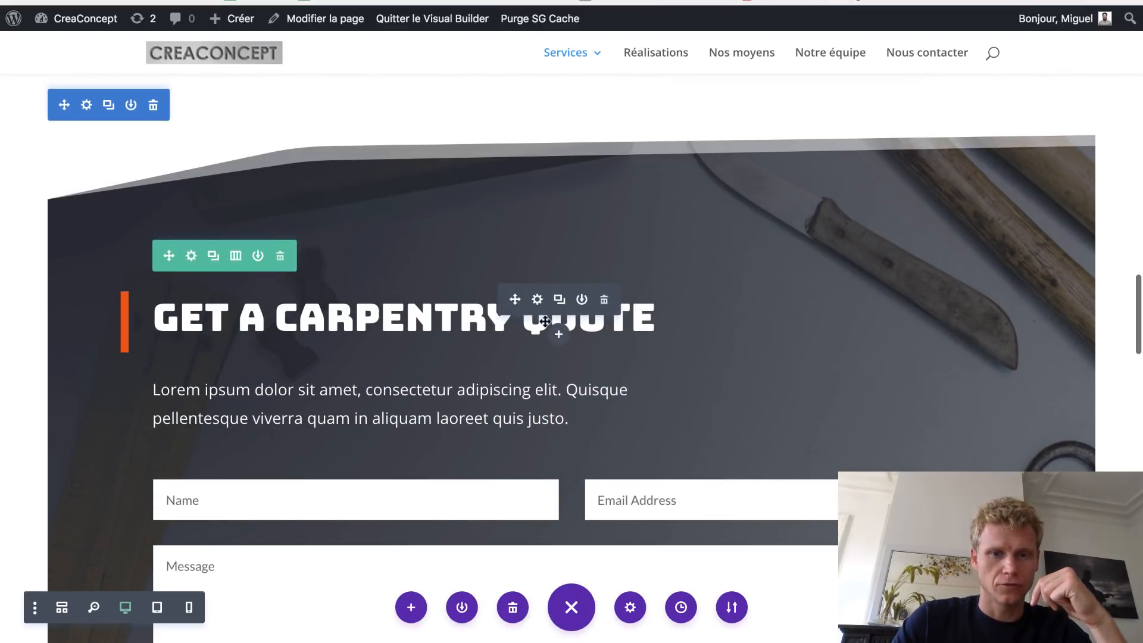
triple_click(488, 322)
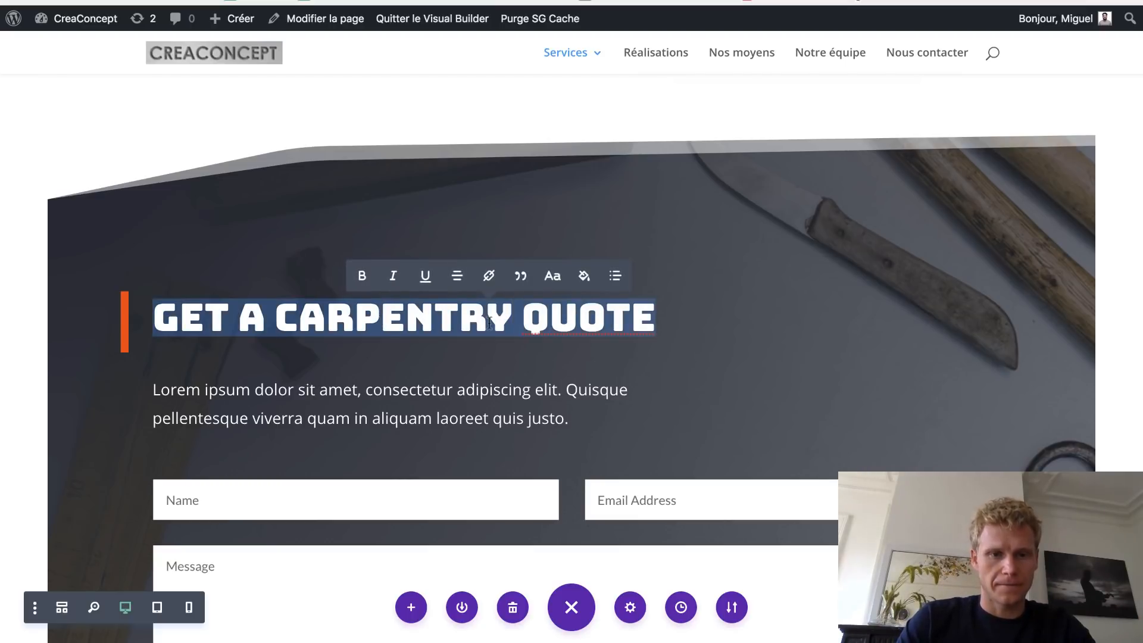
text(D)
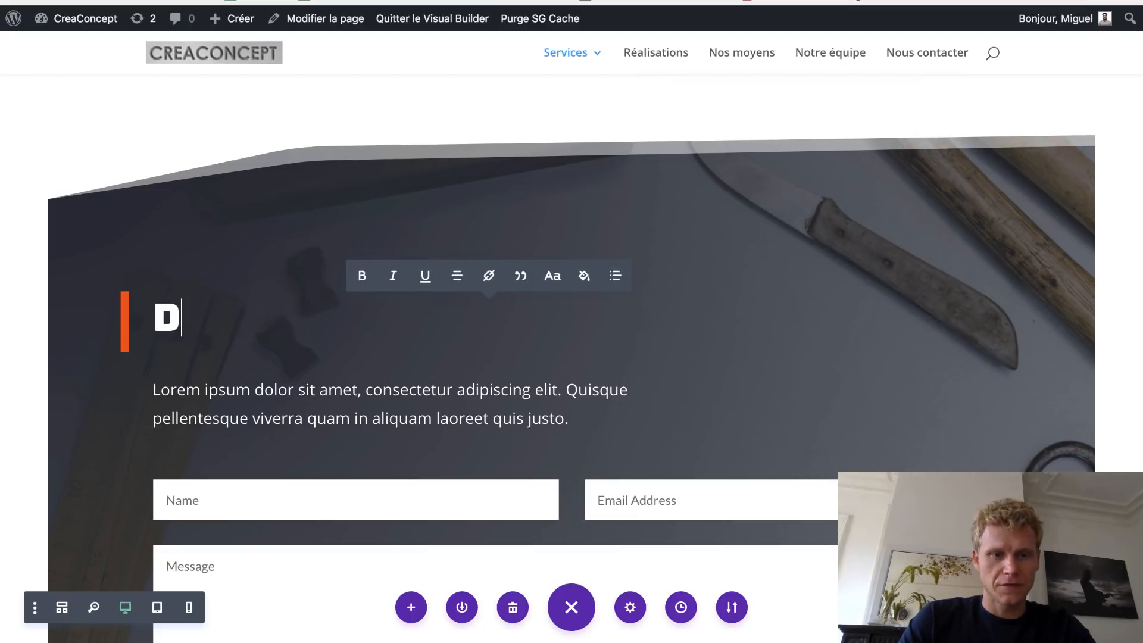
text(EMANDER)
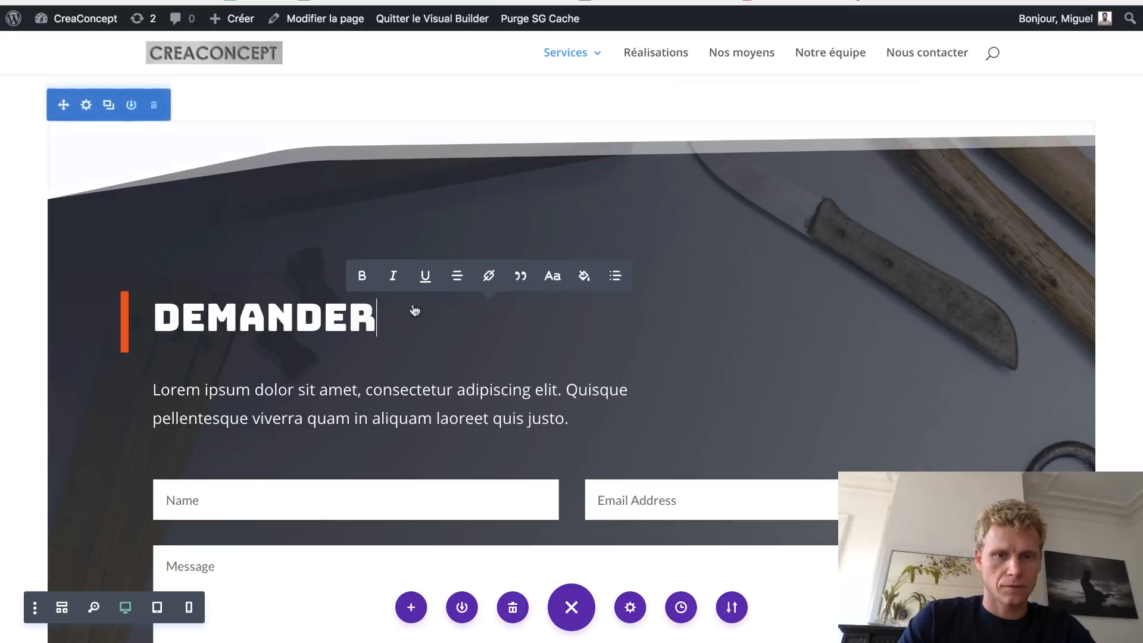
text( UN DEVIS )
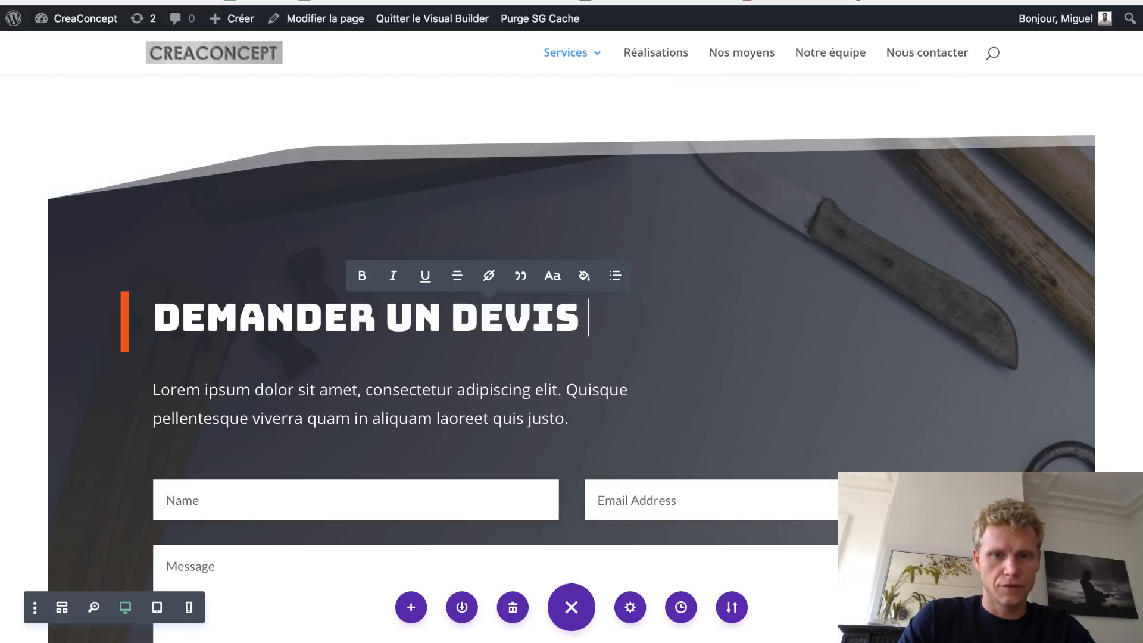
text(D'INGÉNIERIE)
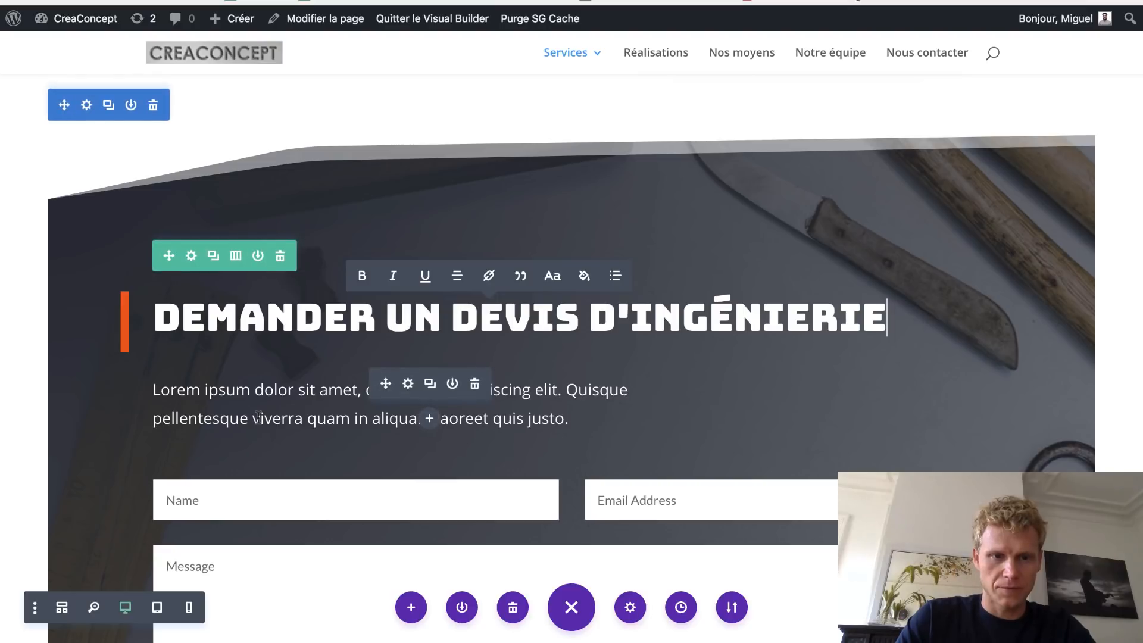
scroll(250, 404, down, 2)
scroll(259, 417, down, 5)
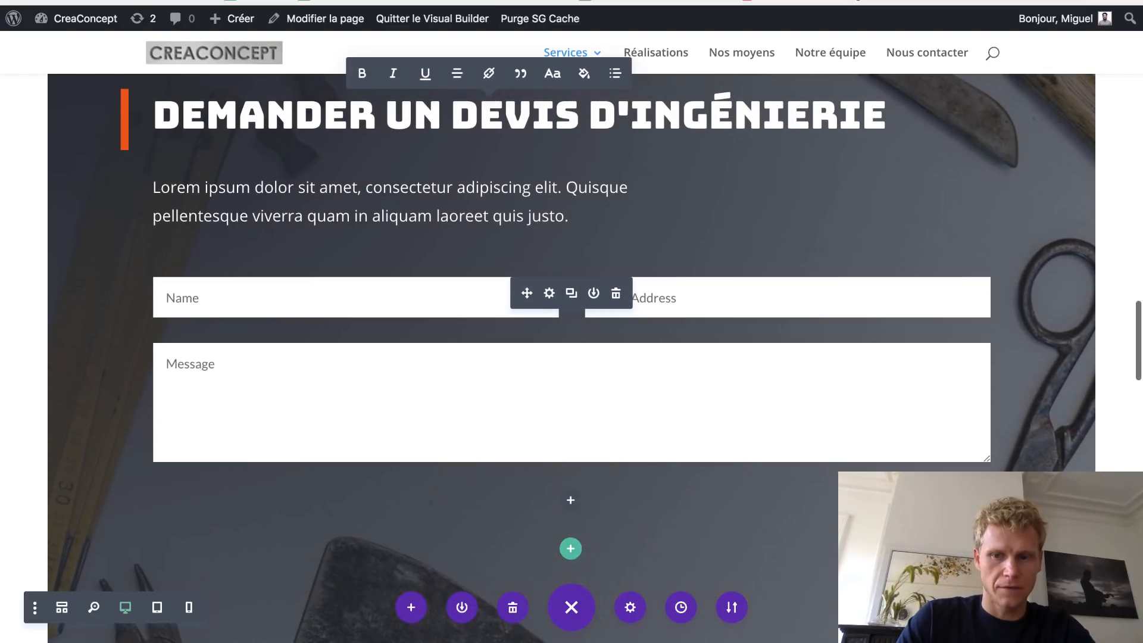
scroll(556, 352, up, 8)
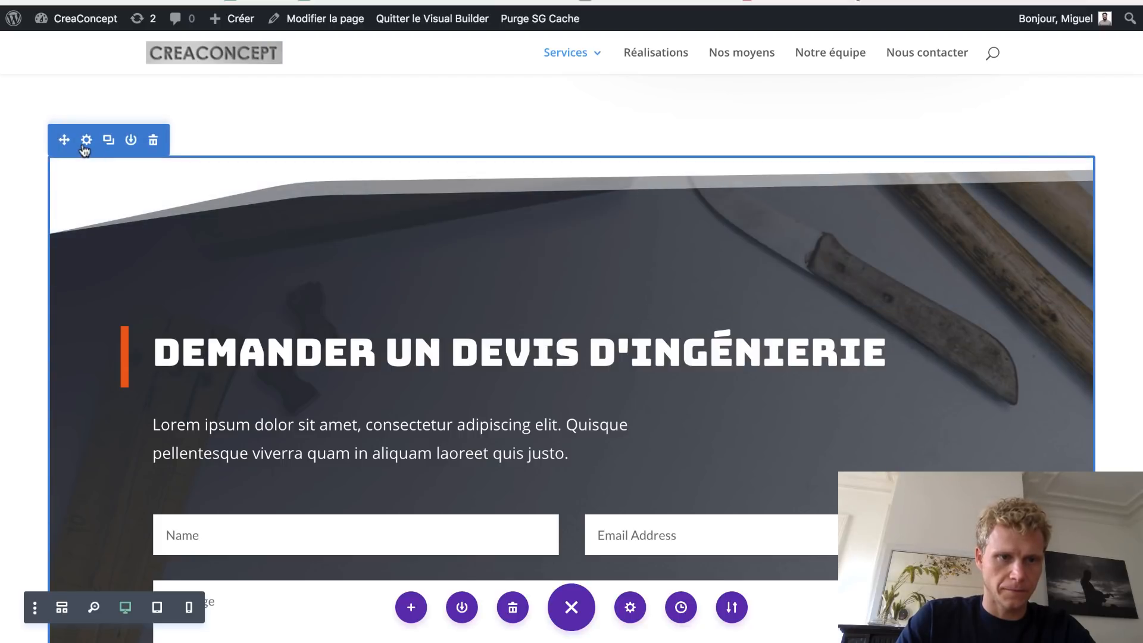
- Reset the quote section's 60px margins under Spacing and save the section settings
click(86, 139)
click(230, 98)
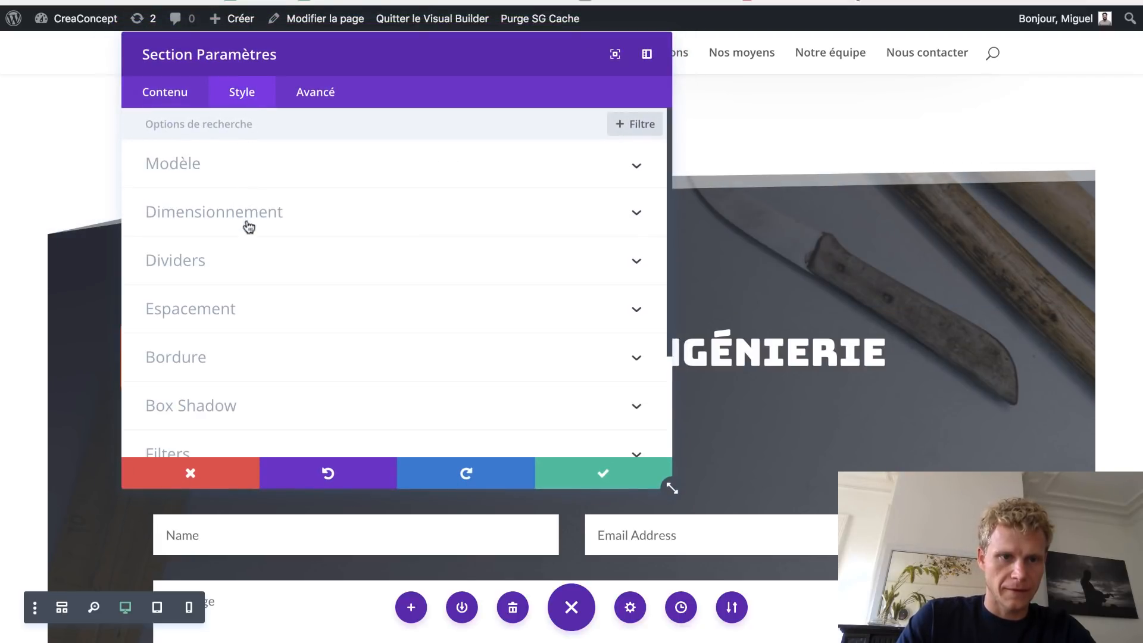
click(221, 304)
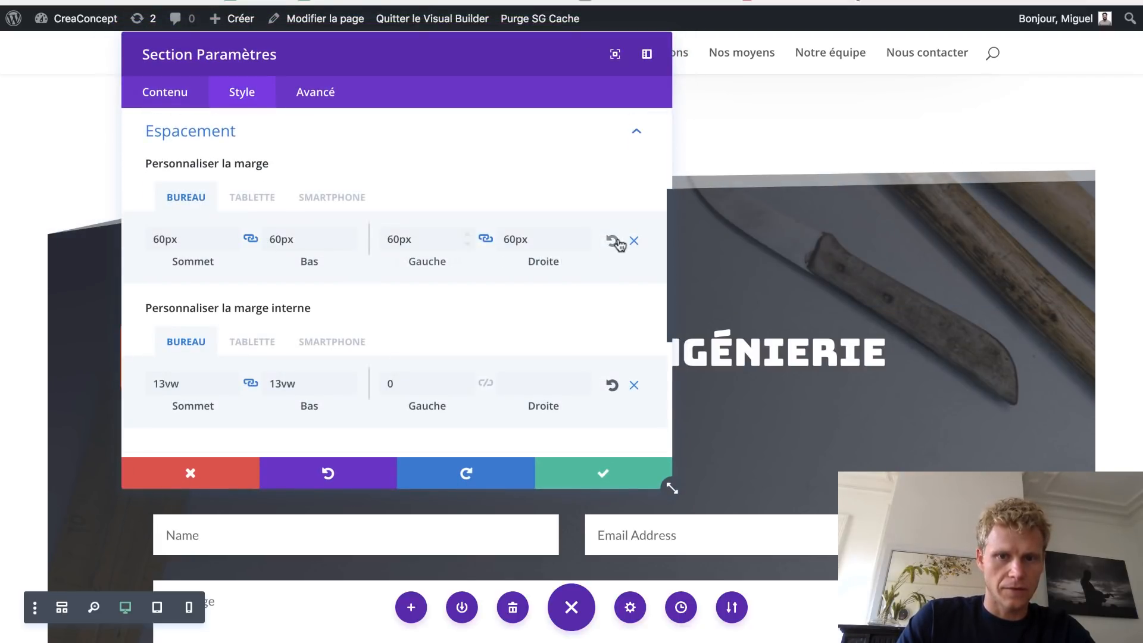
click(613, 241)
click(622, 484)
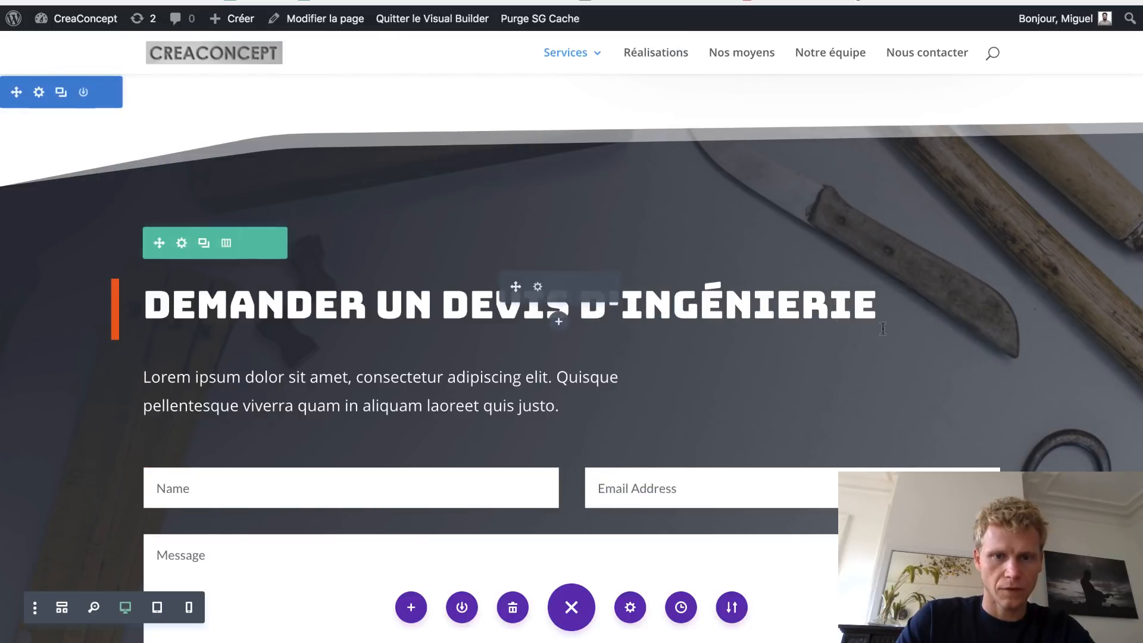
scroll(883, 329, down, 5)
scroll(883, 329, down, 6)
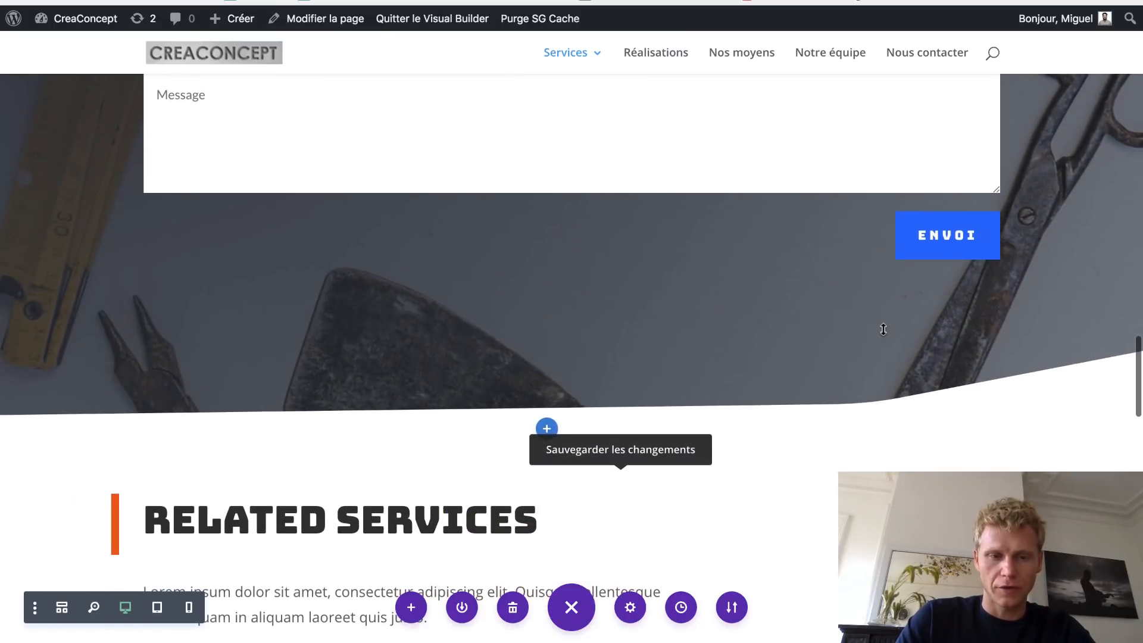
- Change the RELATED SERVICES heading to read AUTRES SERVICES
scroll(883, 330, down, 5)
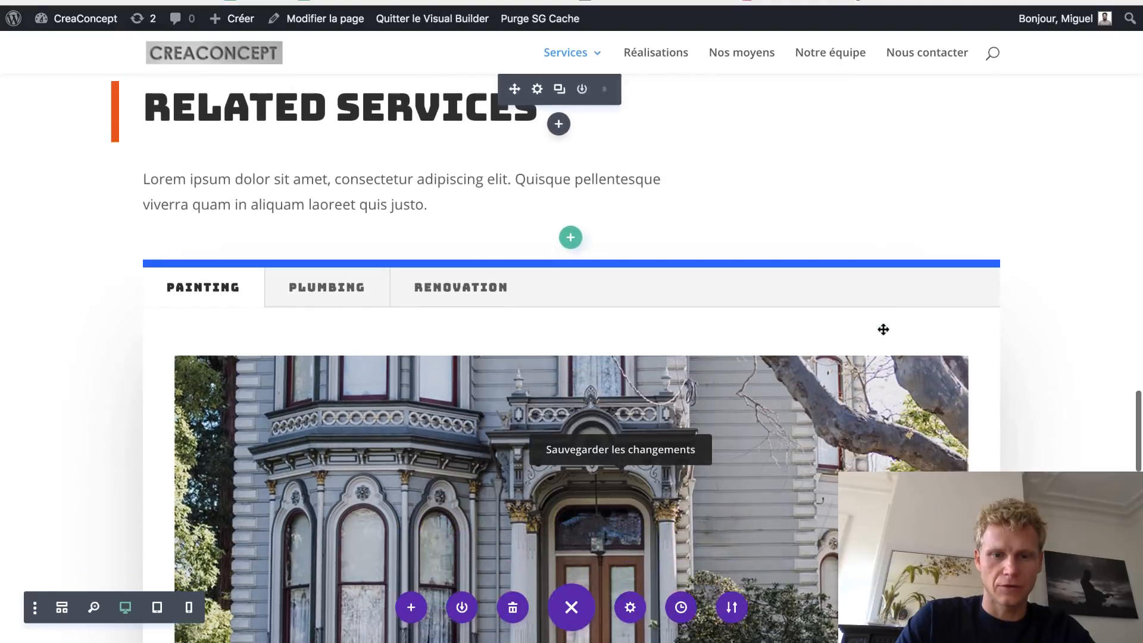
scroll(881, 327, up, 3)
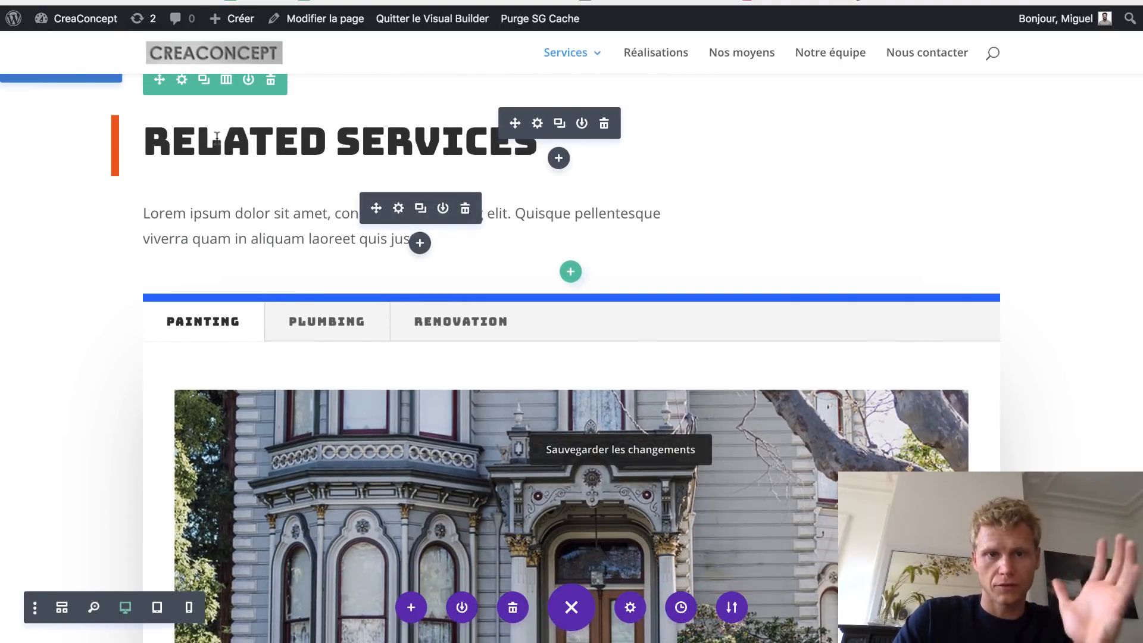
double_click(284, 137)
text(Autres)
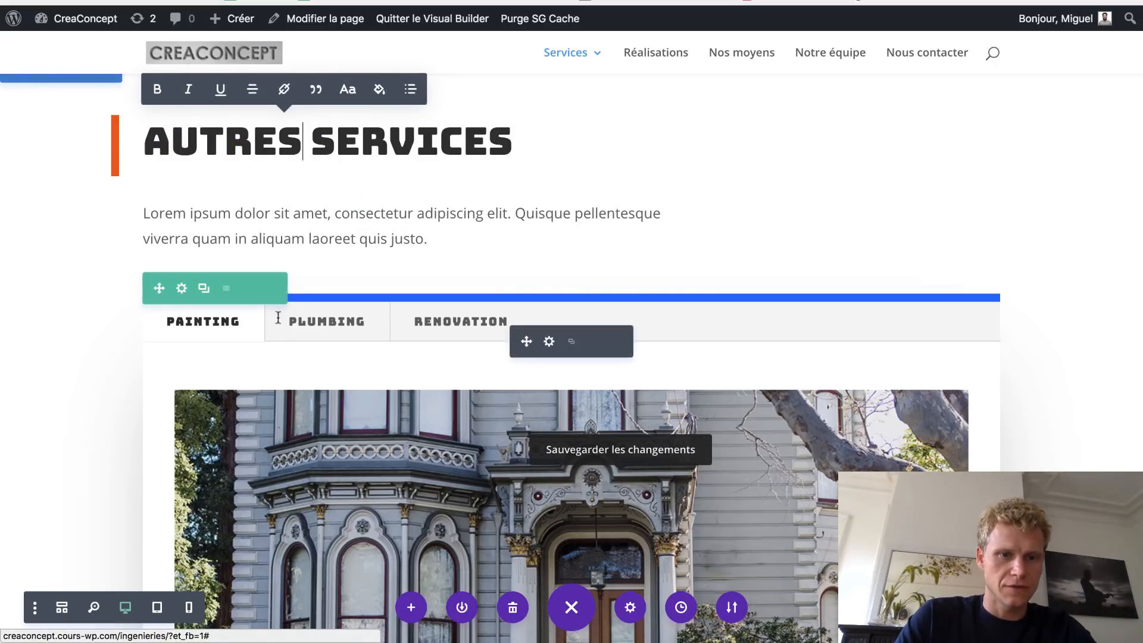
- Preview the Plumbing and Renovation tabs, then return to the Painting tab
click(347, 321)
click(423, 319)
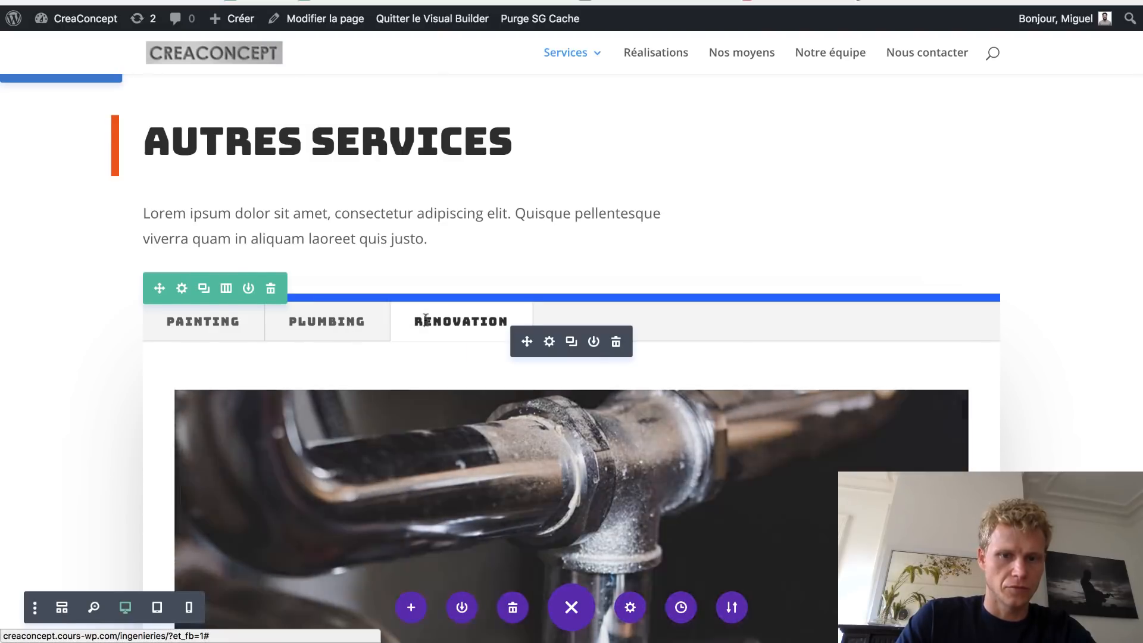
scroll(423, 319, down, 3)
click(214, 189)
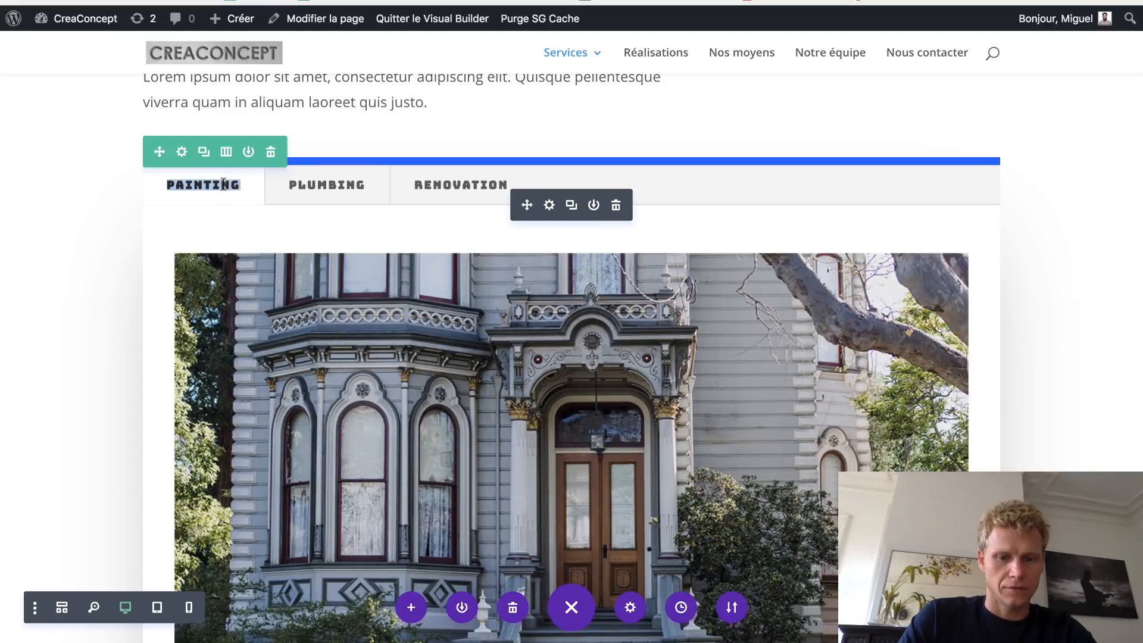
- Retitle Painting, Plumbing and Renovation as MÉCANIQUE, AUTOMATISME and Imagierie
text(Mécanisuqe)
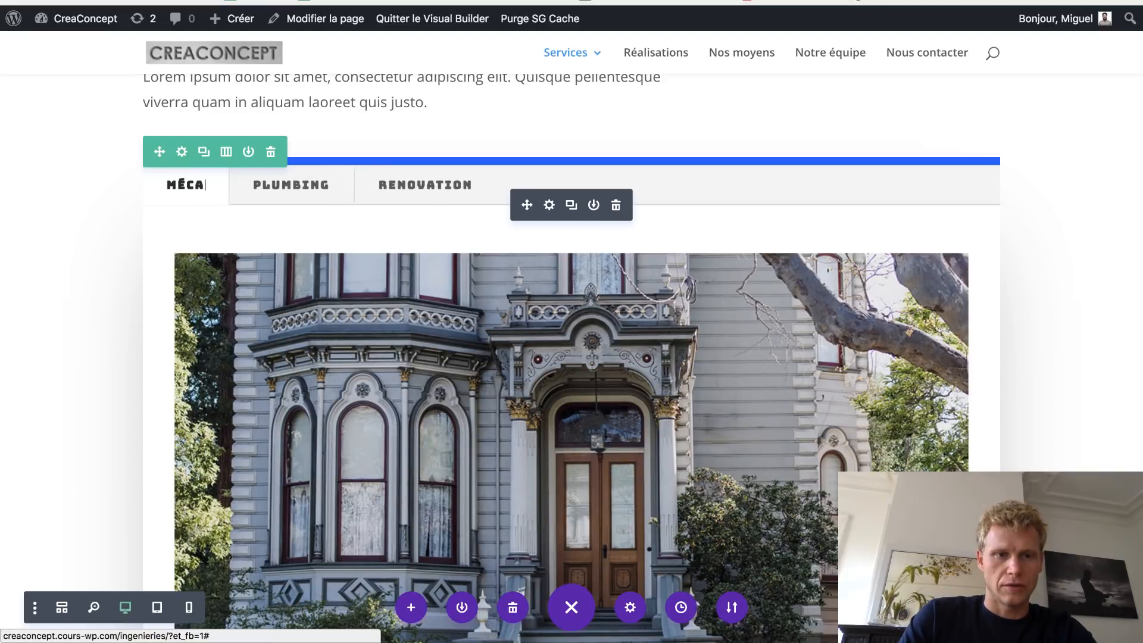
key(BackSpace)
key(BackSpace)
key(BackSpace)
key(BackSpace)
text(QUE)
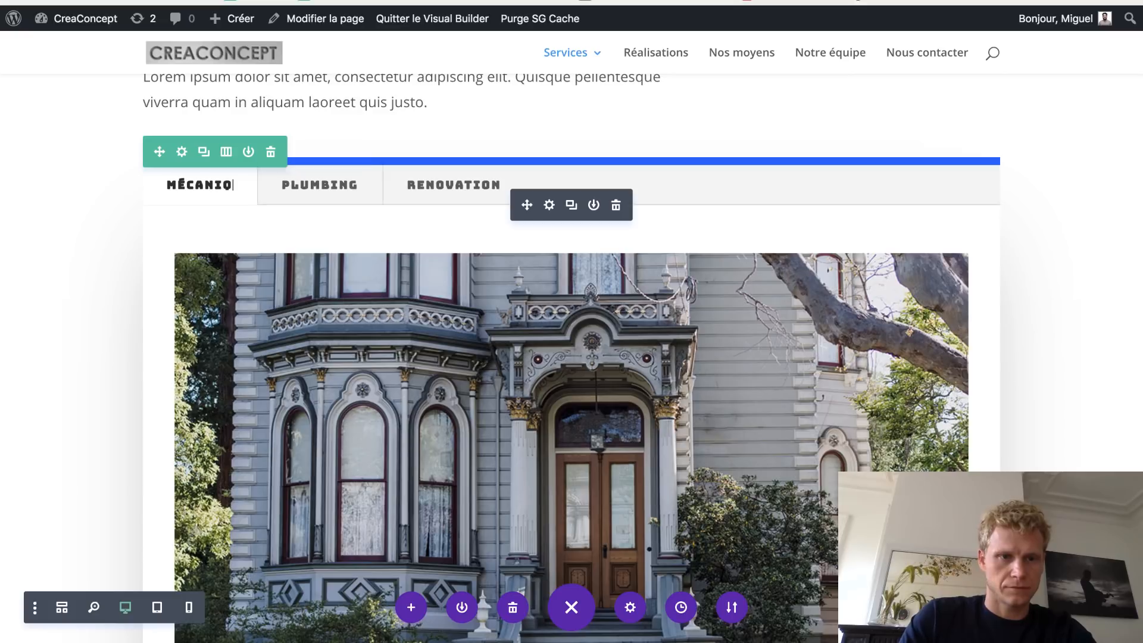
mouse_move(568, 58)
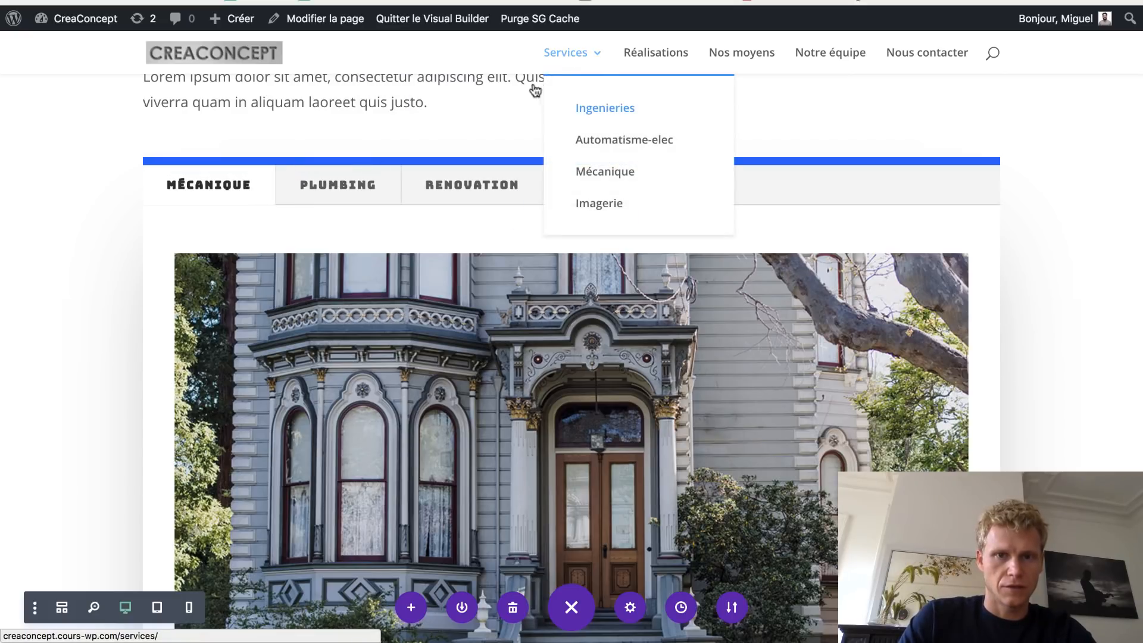
double_click(361, 189)
text(AUT)
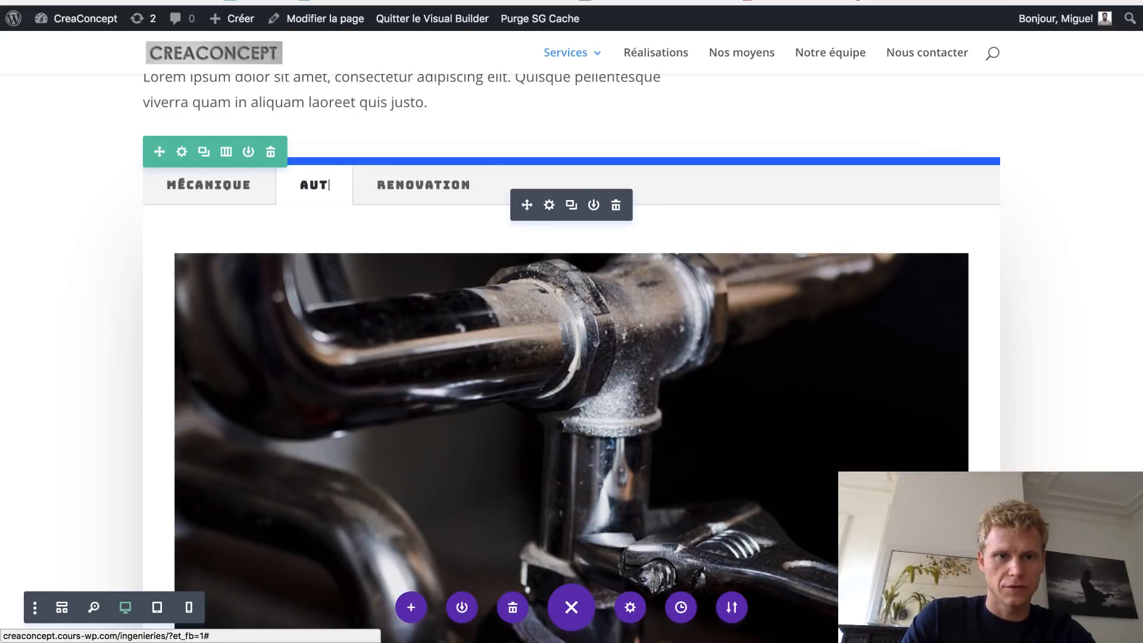
text(OMATISME)
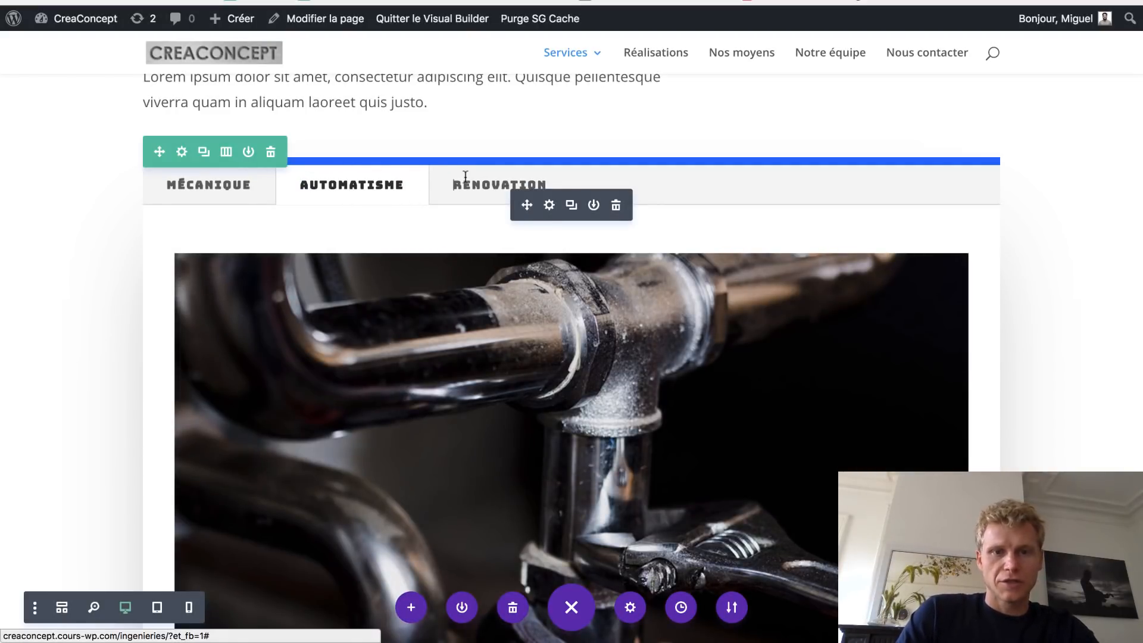
double_click(465, 177)
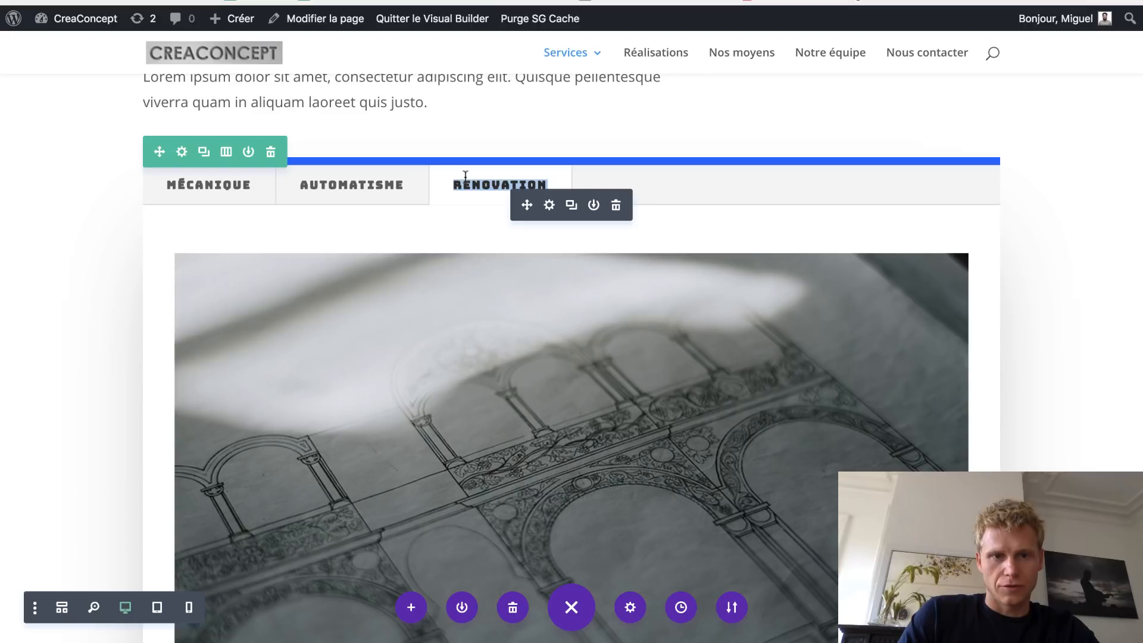
text(IMAGIERIE)
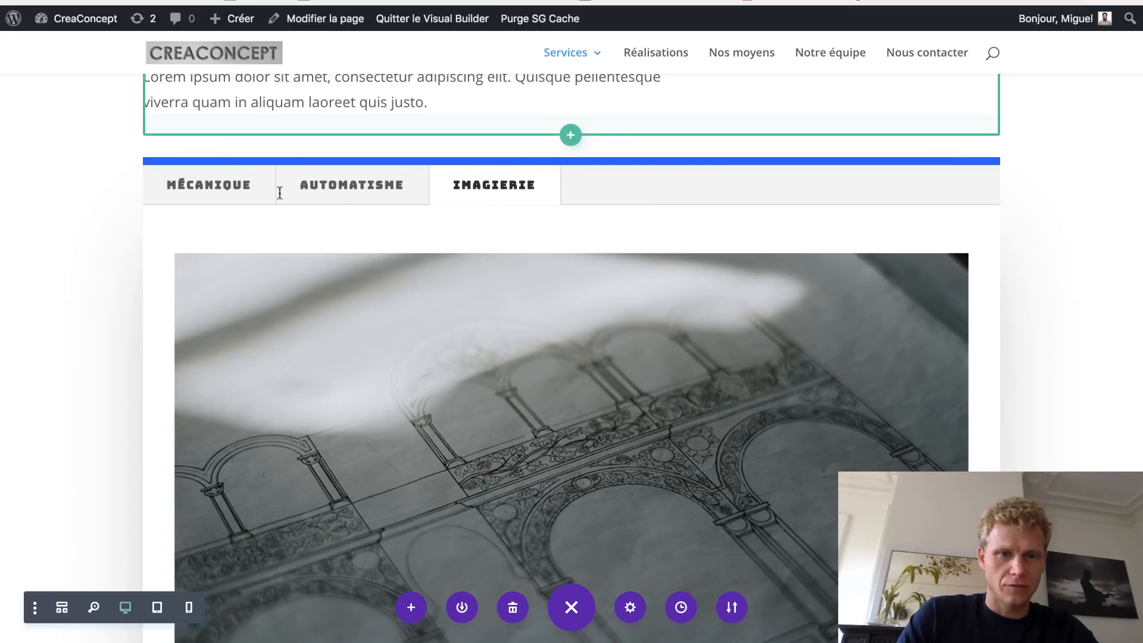
click(252, 196)
scroll(484, 385, down, 6)
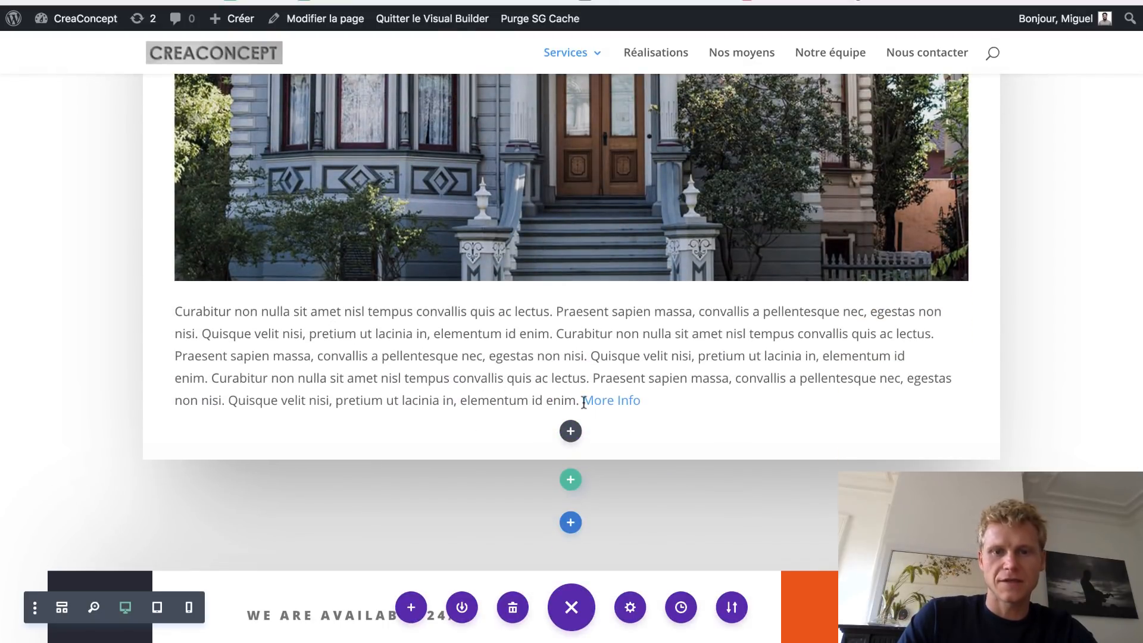
drag(583, 402, 651, 406)
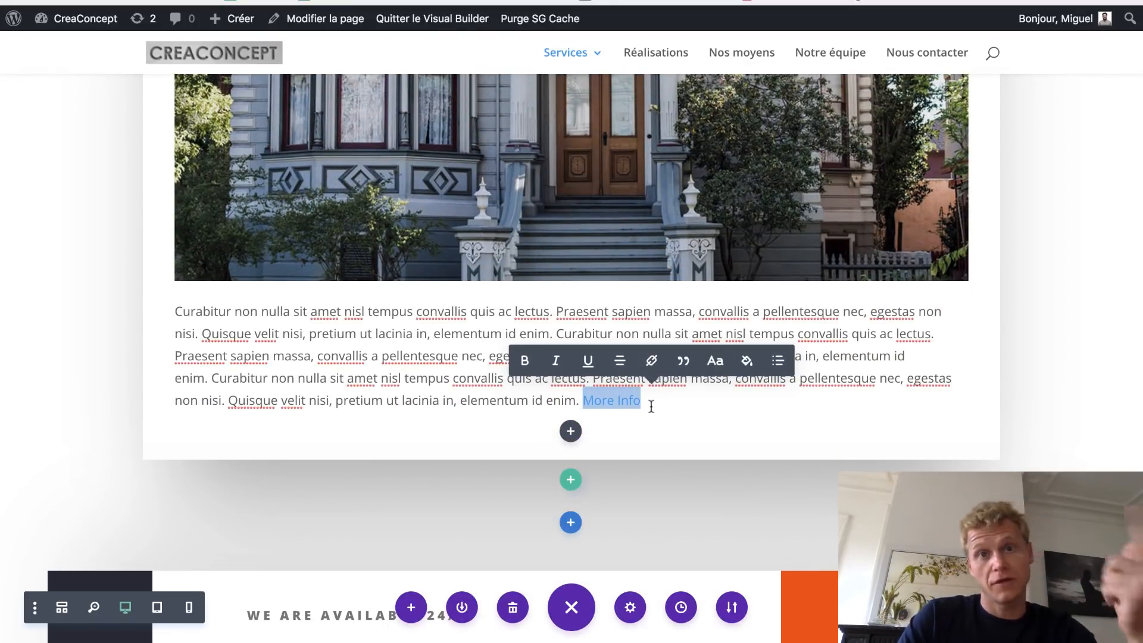
scroll(628, 364, up, 3)
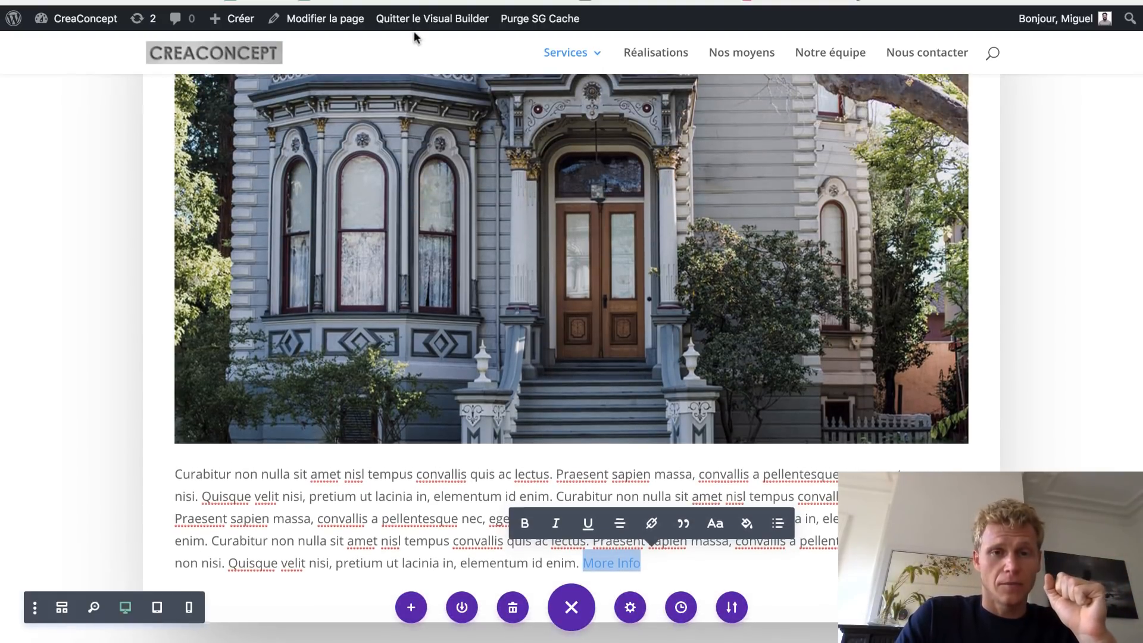
scroll(416, 47, up, 2)
mouse_move(565, 54)
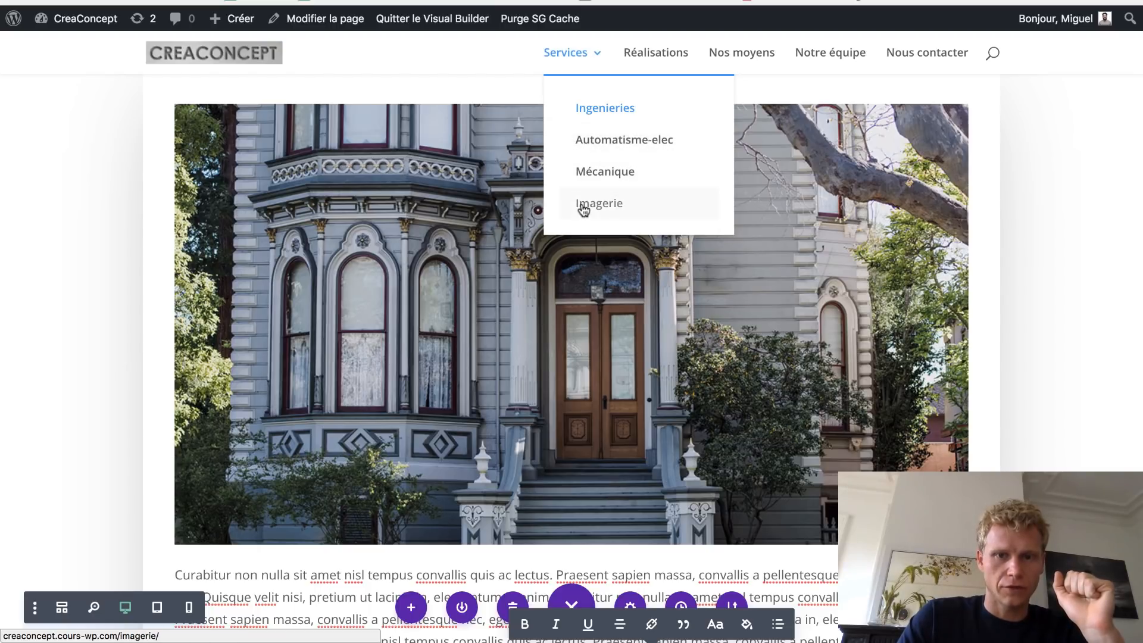
scroll(581, 447, down, 3)
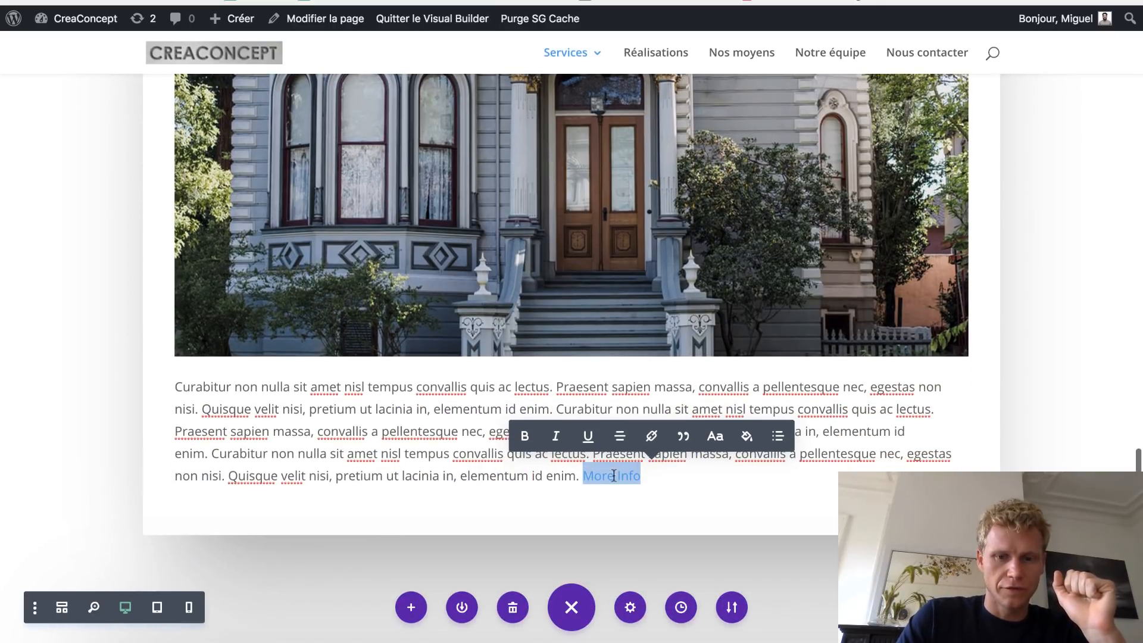
click(652, 435)
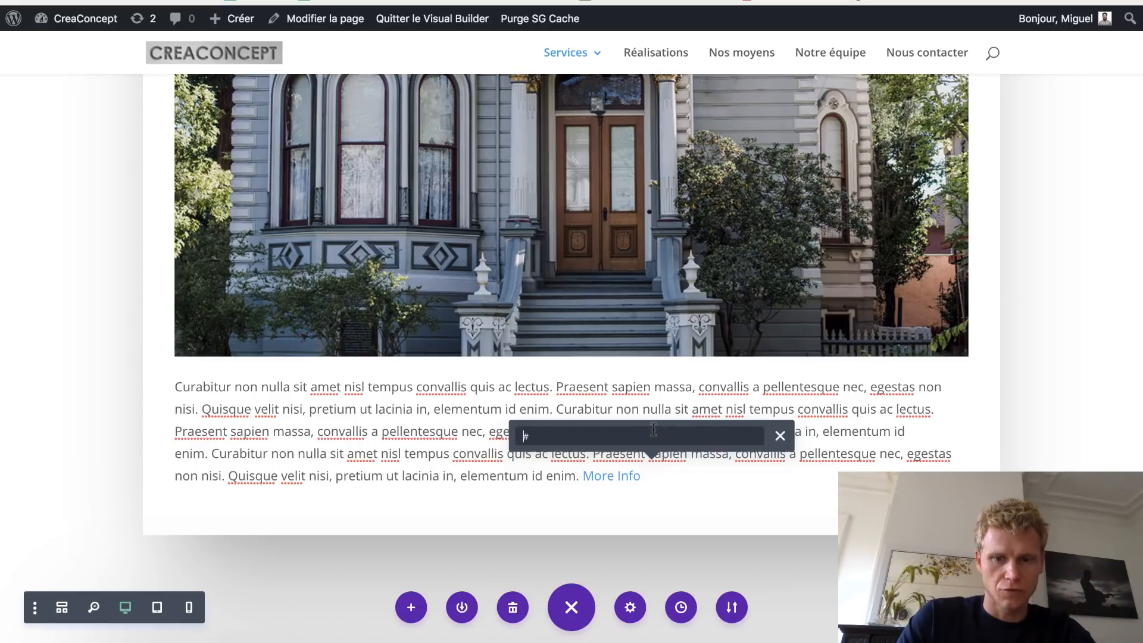
click(779, 436)
scroll(465, 456, up, 4)
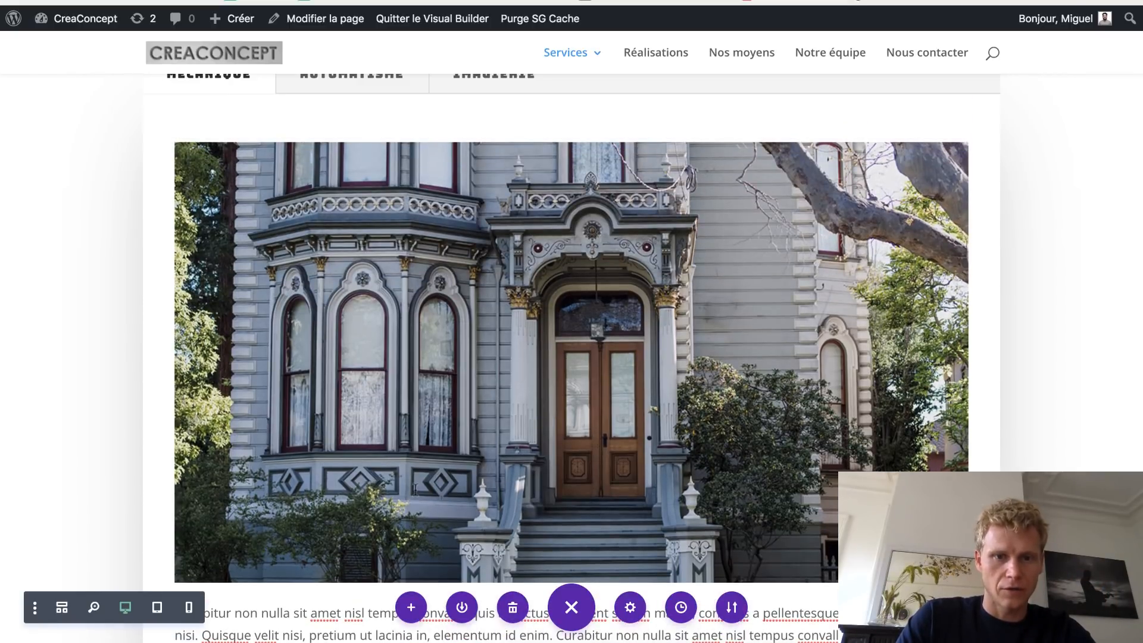
click(414, 488)
scroll(213, 250, up, 3)
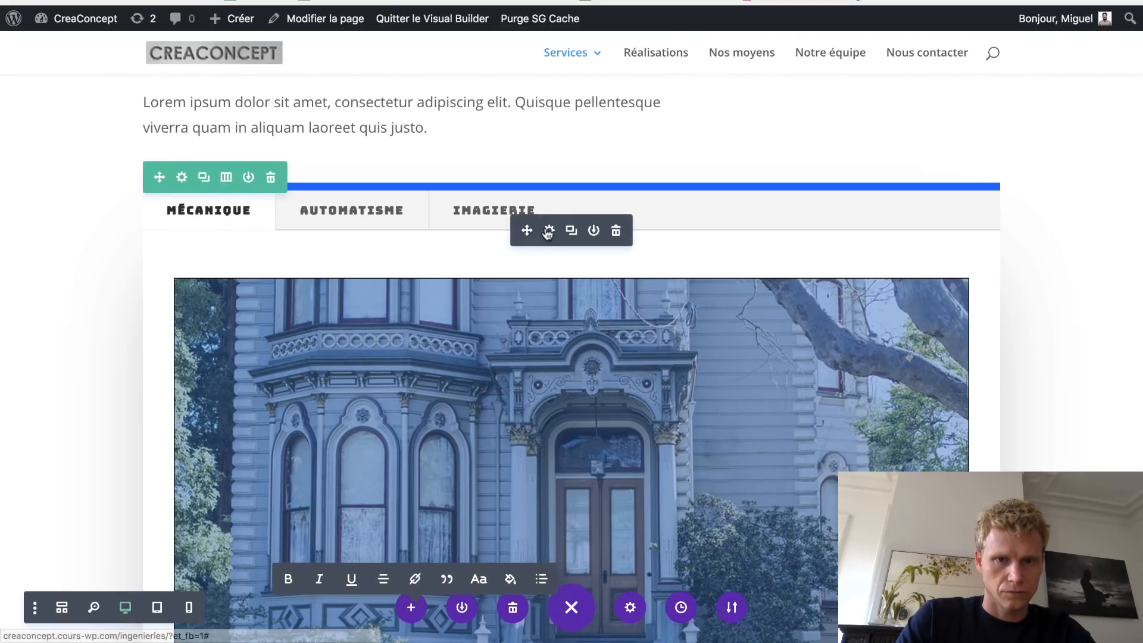
- Select More Info in the Mécanique tab's content and start adding a link to it
click(545, 228)
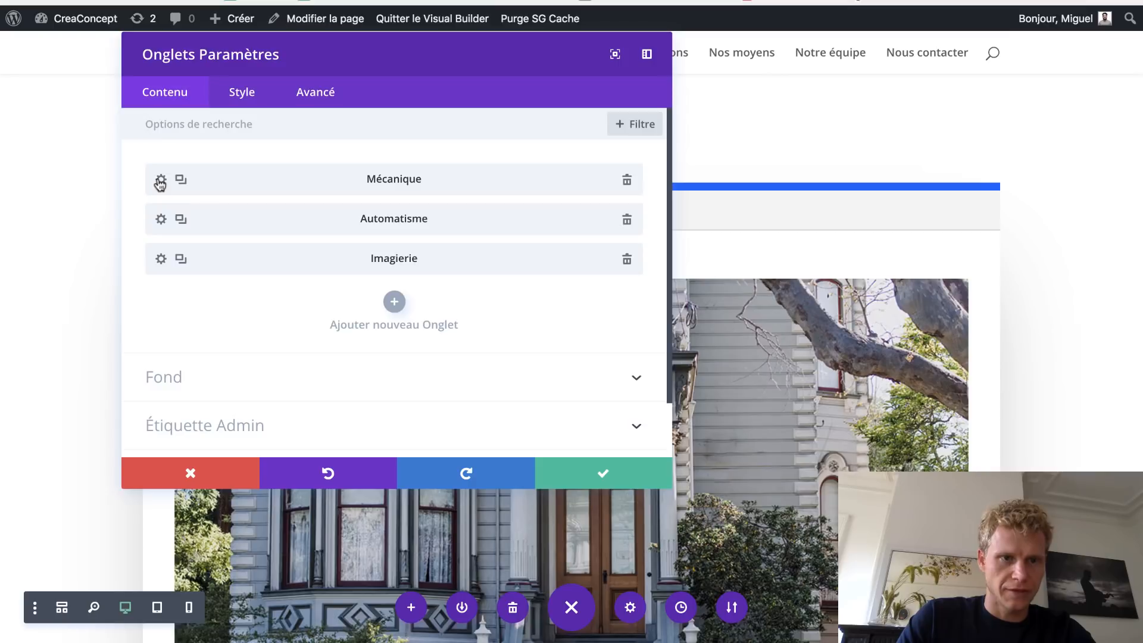
click(161, 180)
scroll(386, 310, down, 5)
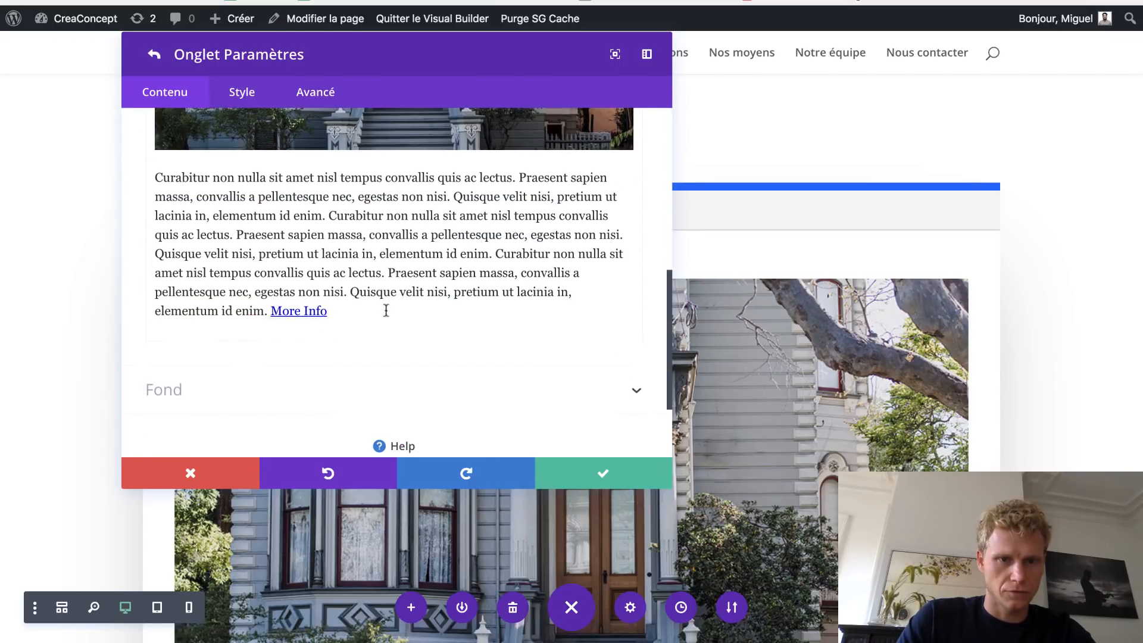
drag(338, 310, 271, 310)
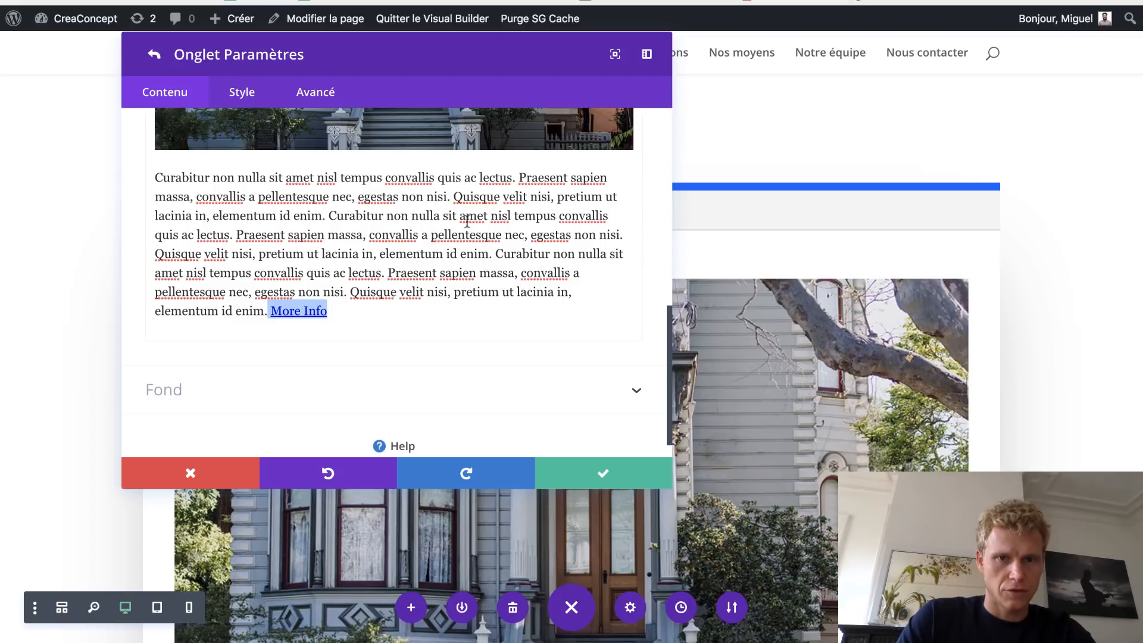
drag(670, 329, 668, 196)
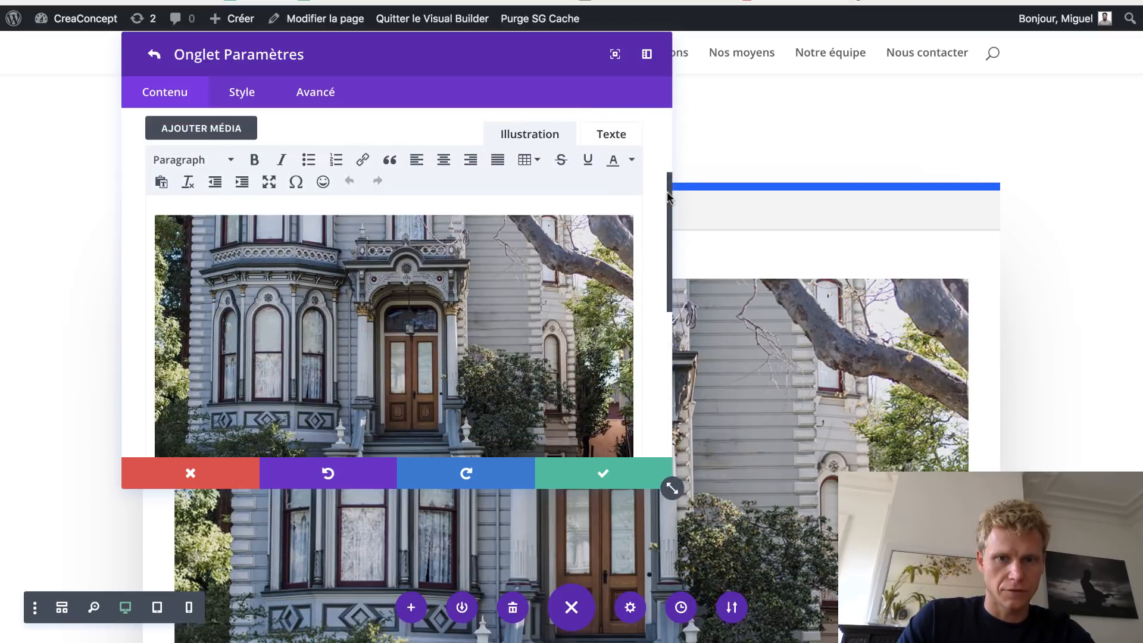
click(362, 160)
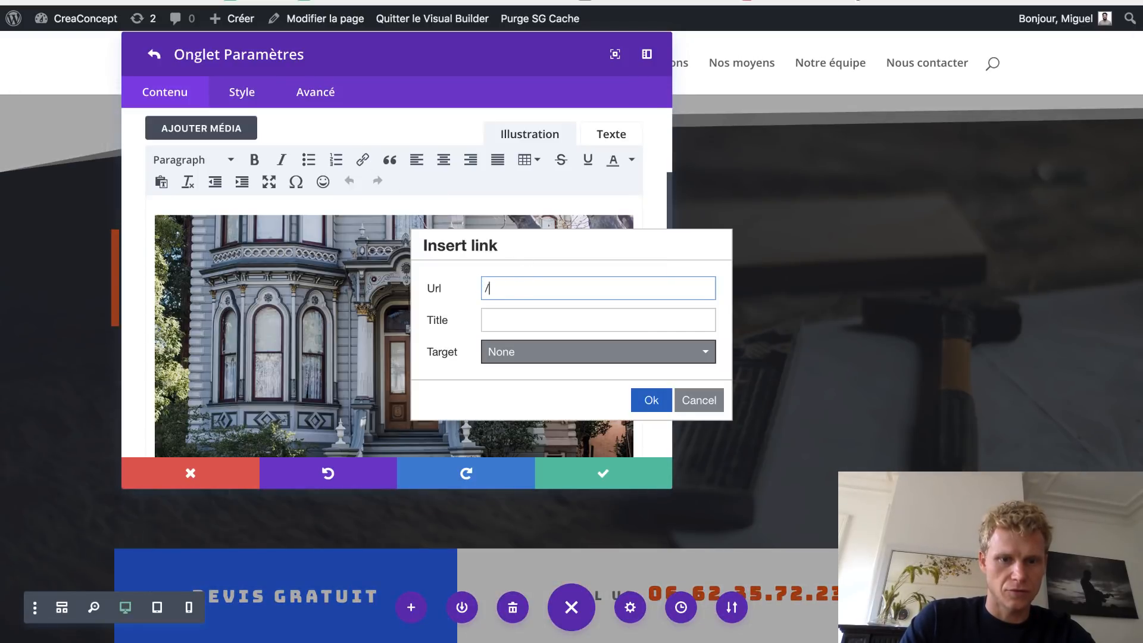
scroll(386, 414, down, 7)
scroll(435, 281, up, 2)
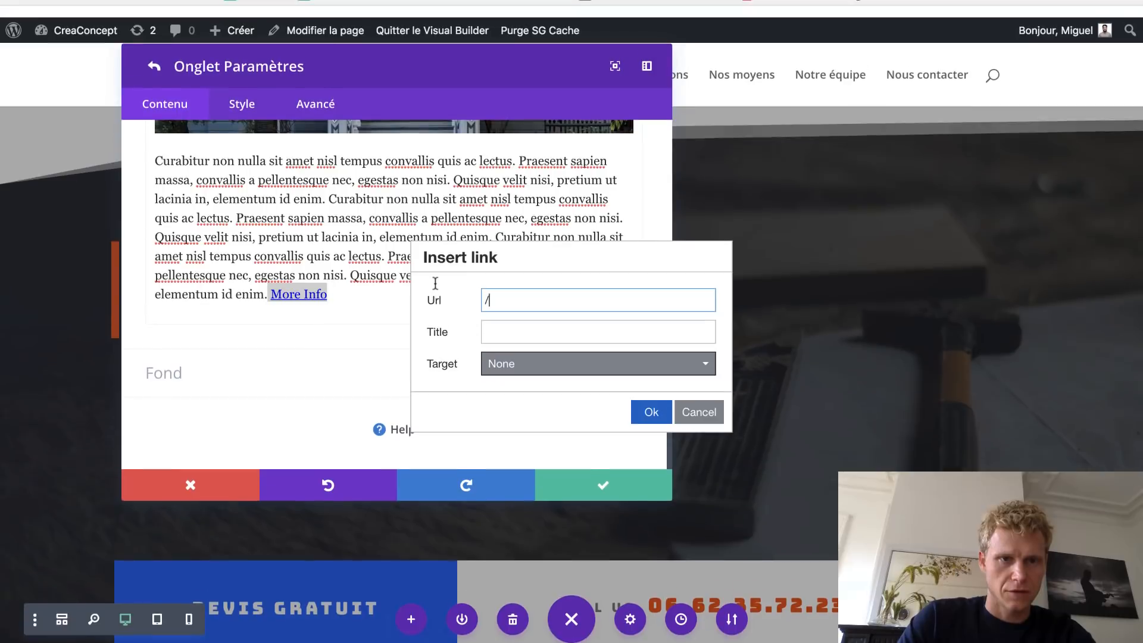
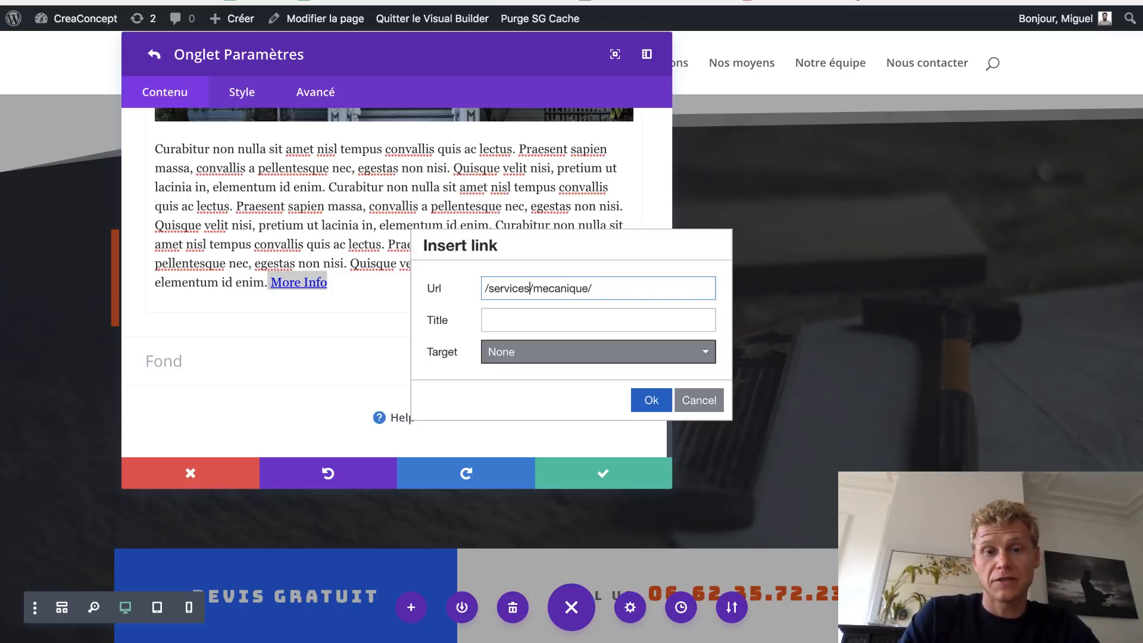
- Confirm the /services/mecanique/ link on More Info, save the Mécanique tab and close the tabs module
click(657, 400)
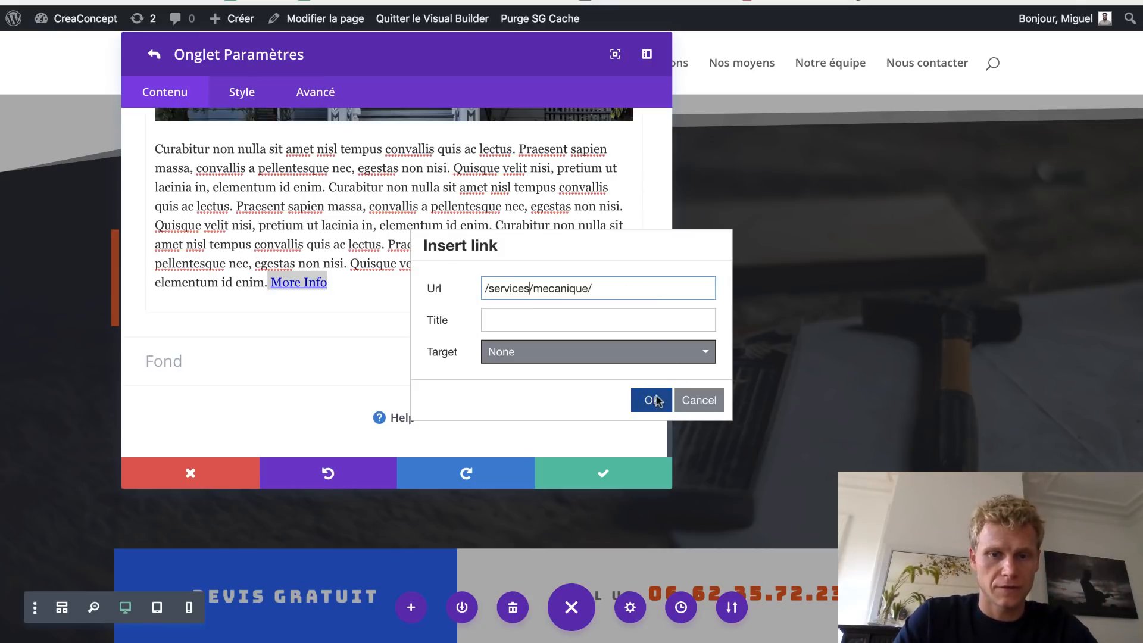
click(606, 470)
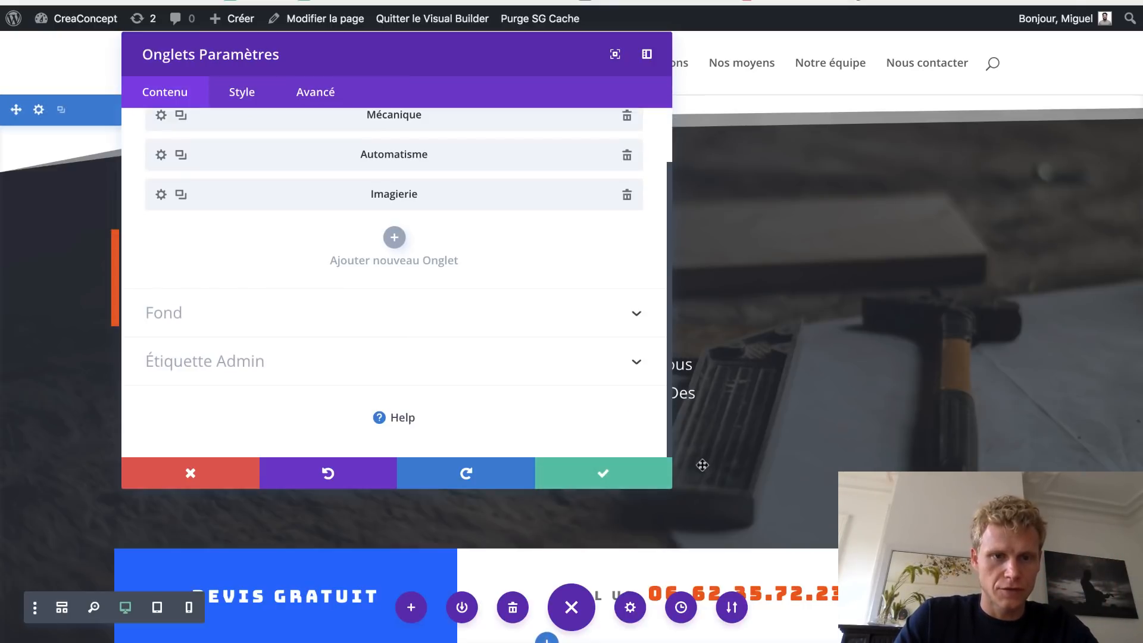
click(602, 474)
scroll(626, 482, down, 20)
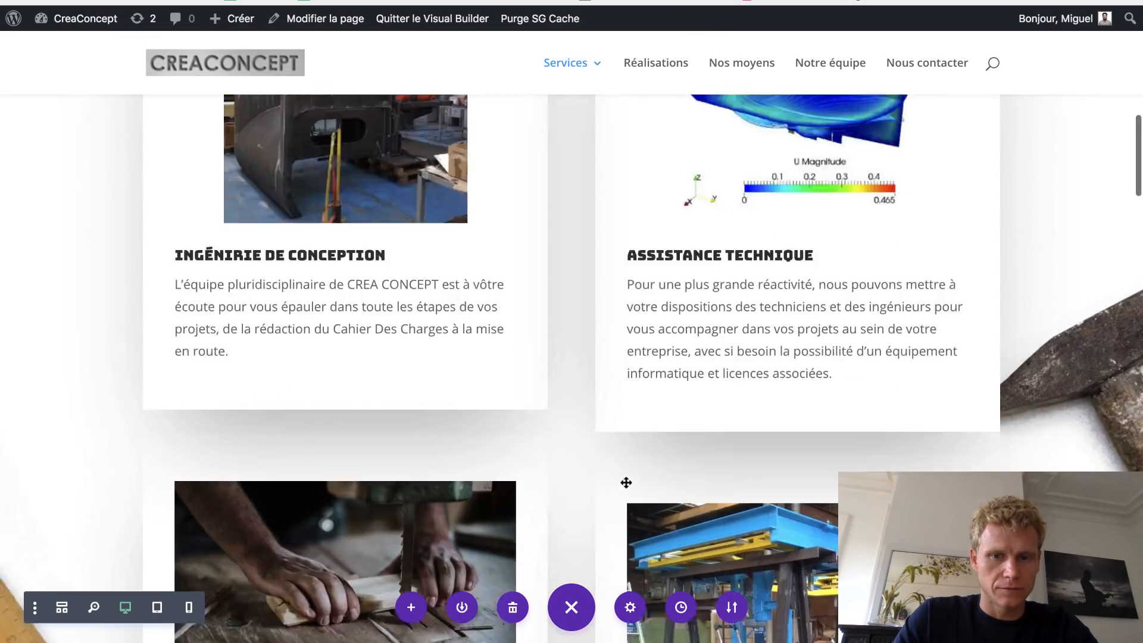
scroll(626, 482, down, 15)
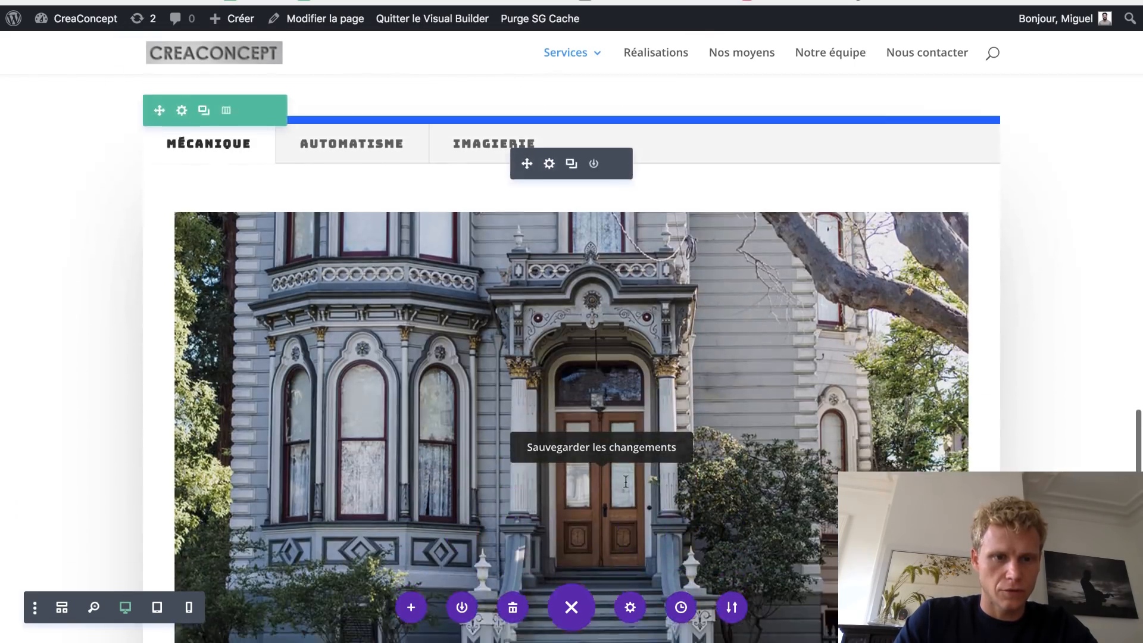
scroll(642, 415, down, 6)
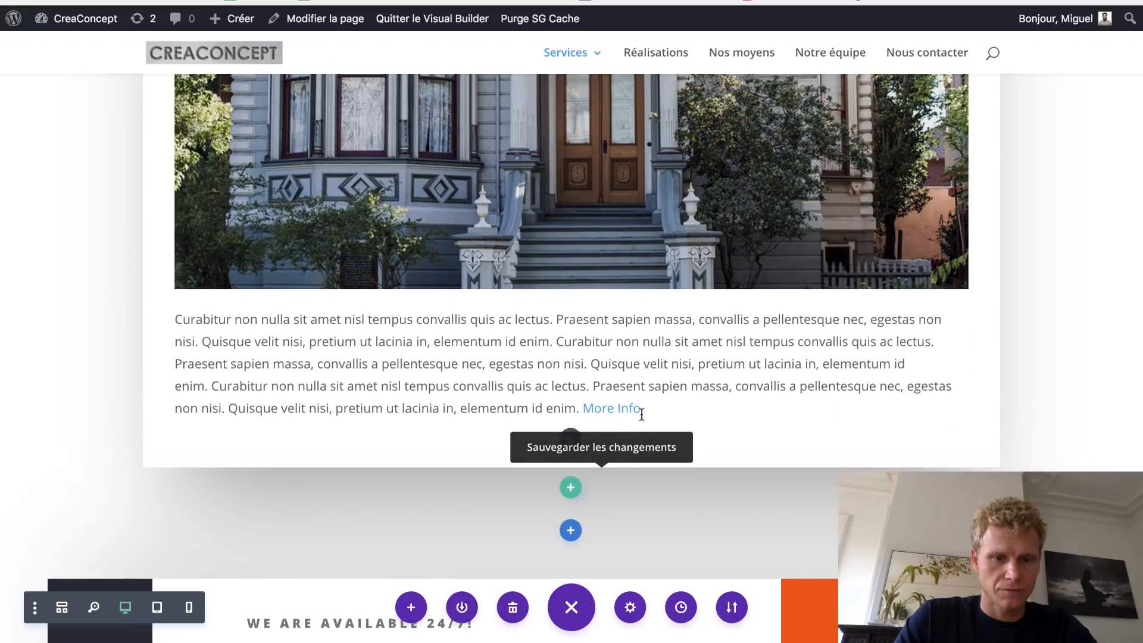
scroll(642, 415, up, 7)
scroll(641, 415, up, 5)
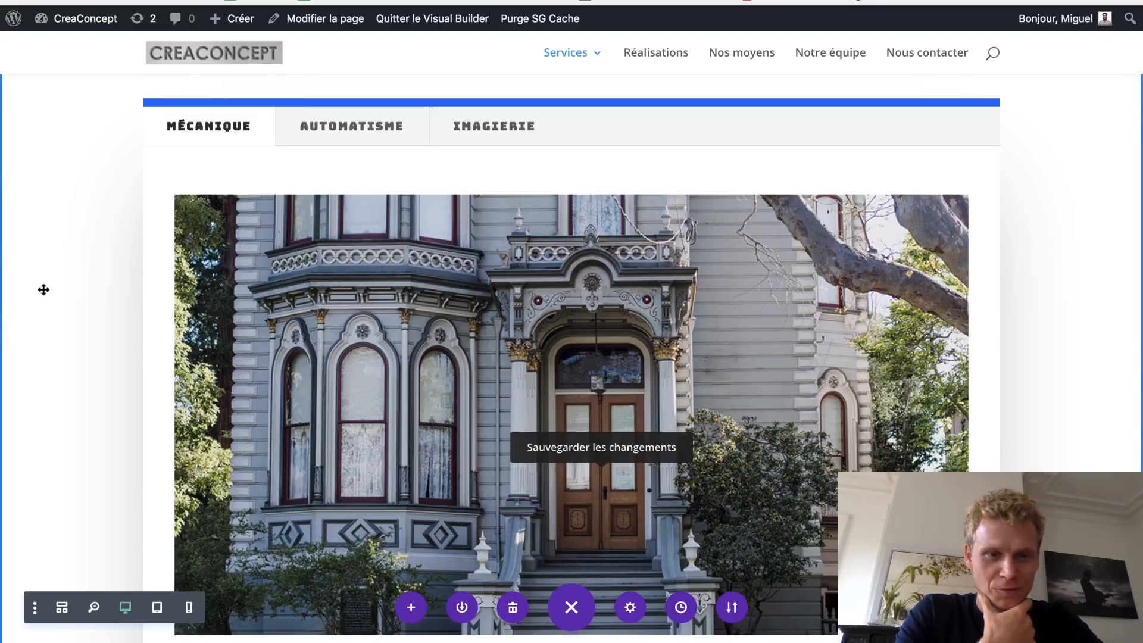
scroll(50, 286, down, 10)
scroll(44, 289, down, 4)
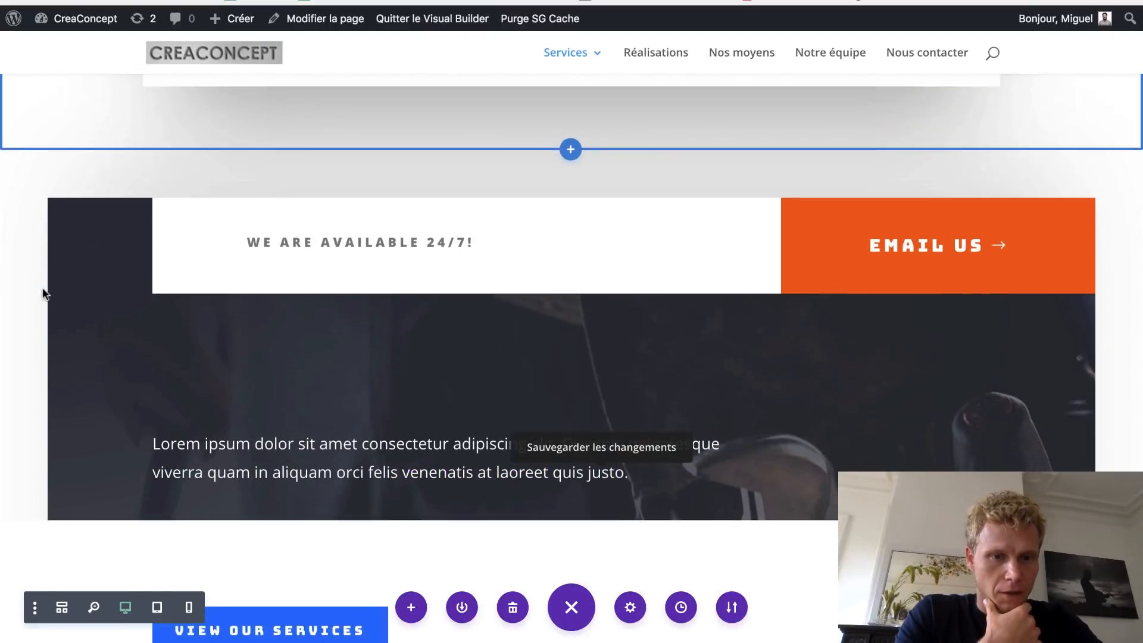
scroll(125, 366, down, 6)
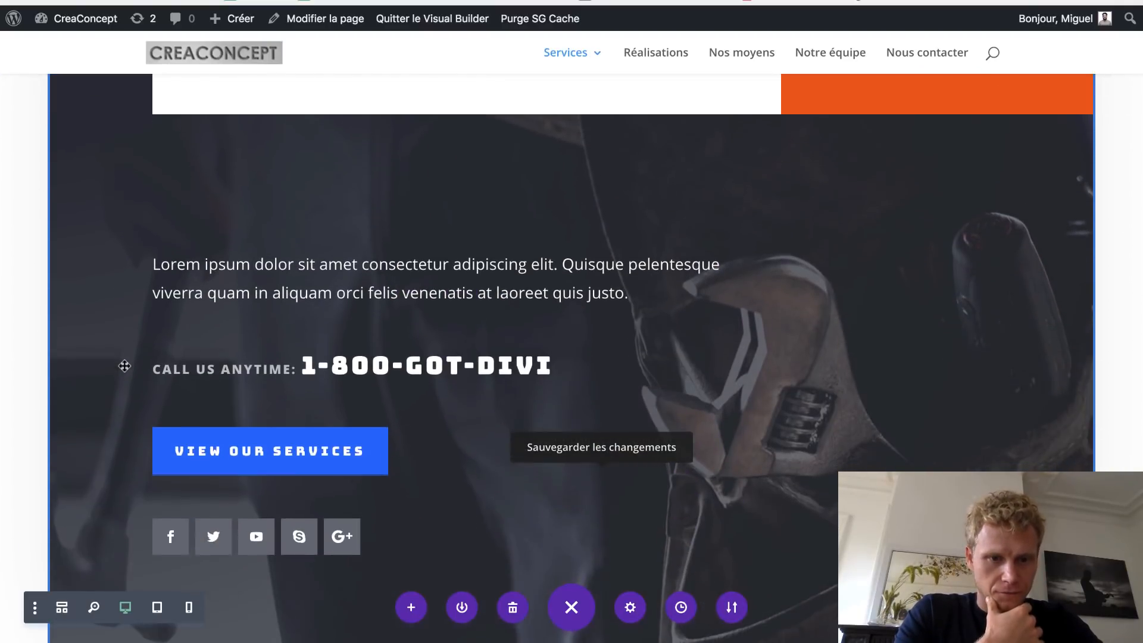
scroll(125, 366, up, 2)
scroll(125, 366, up, 6)
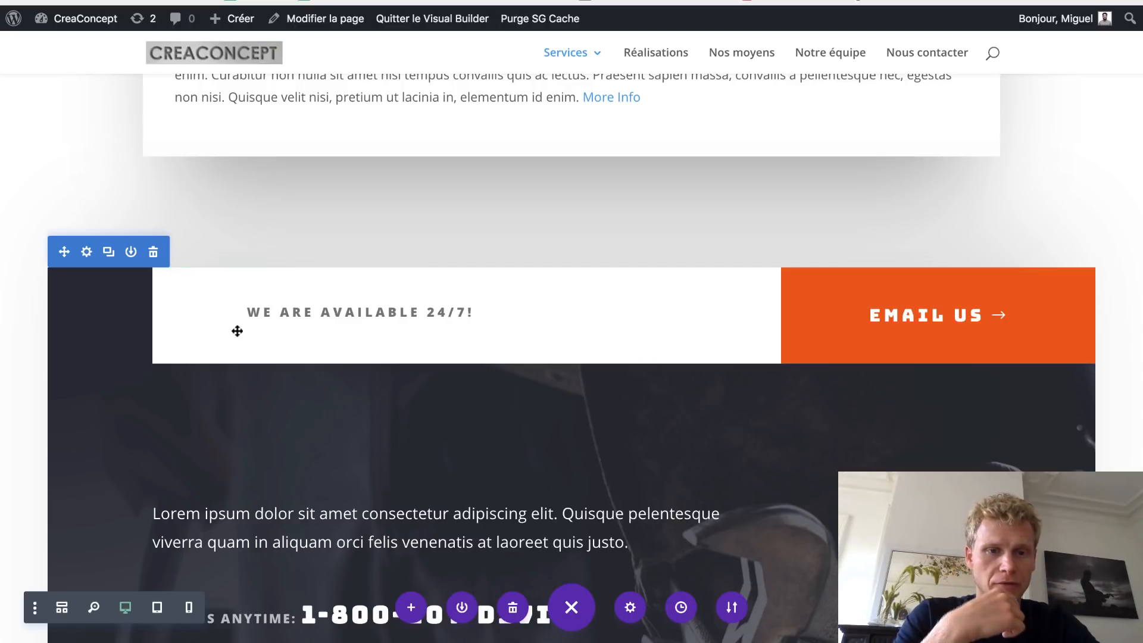
- Replace the band heading's English words so it reads NOS SOMMES DISPONIBLES 24/7!
drag(249, 315, 402, 314)
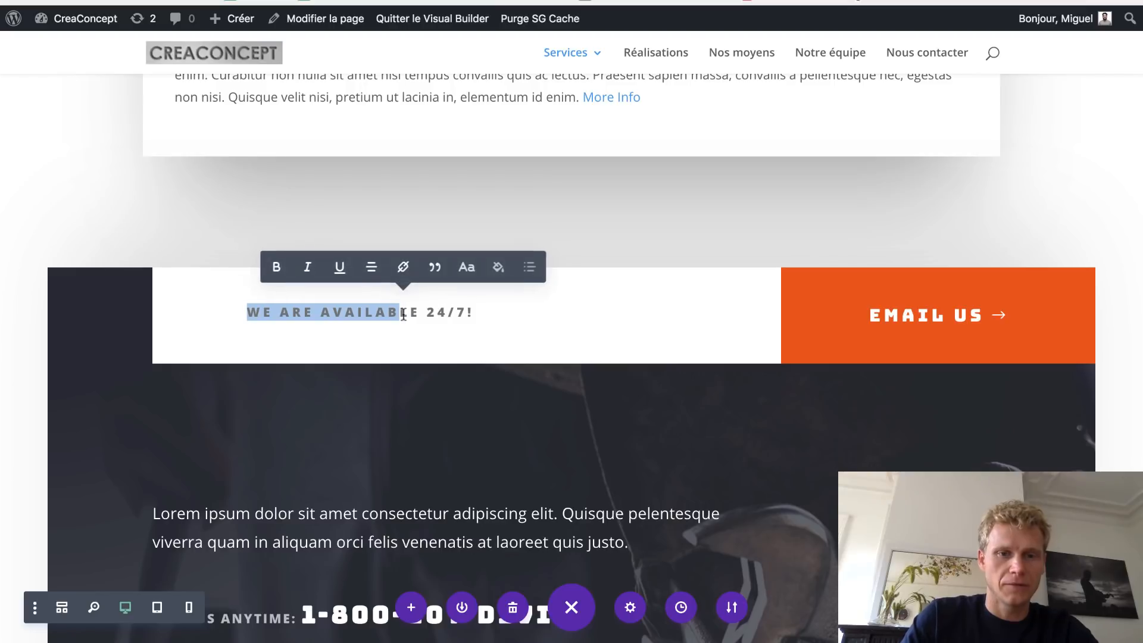
key(Delete)
key(Delete)
key(Delete)
key(Delete)
text(NOS SOMMES DIS)
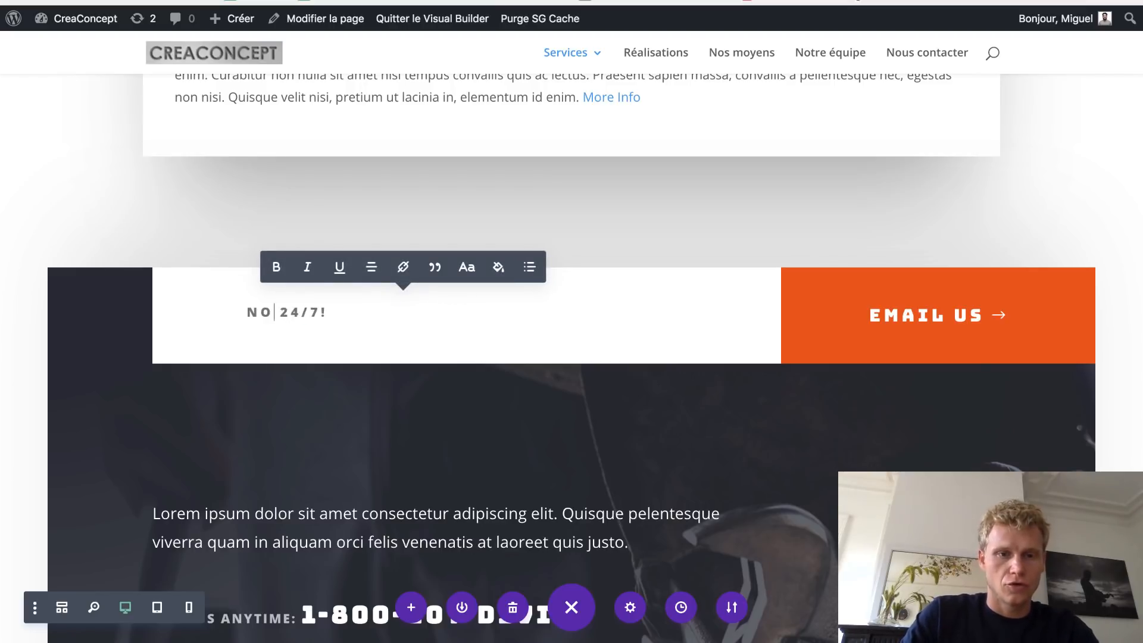
text(PONIBLES)
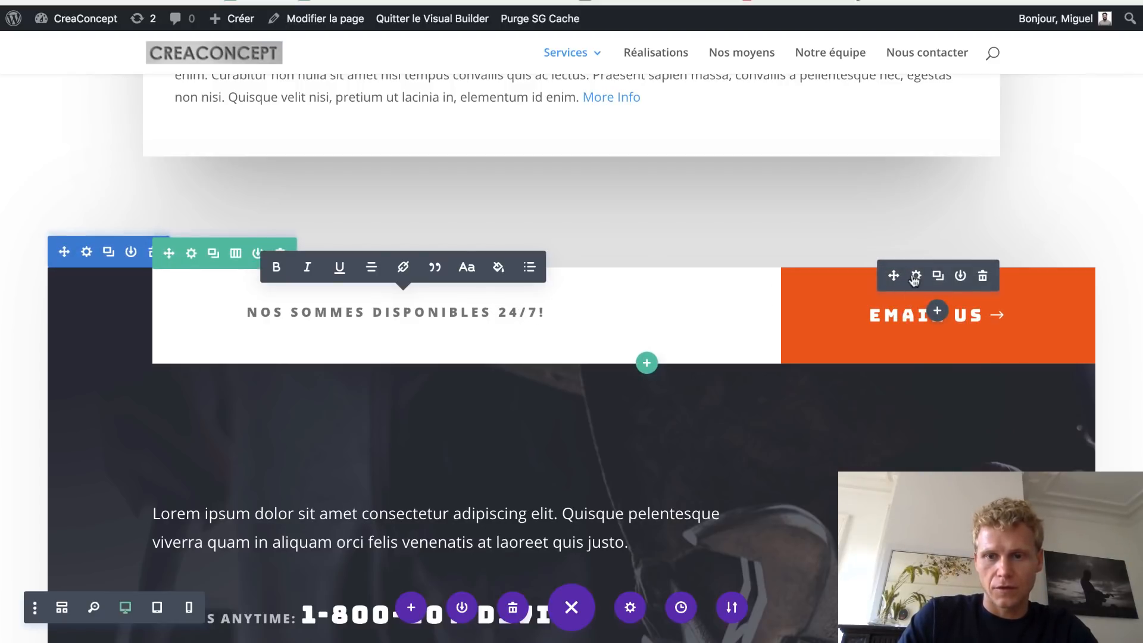
- Relabel the orange Email Us button as 'Envoyez-nous un email', fixing typos, and save it
click(911, 273)
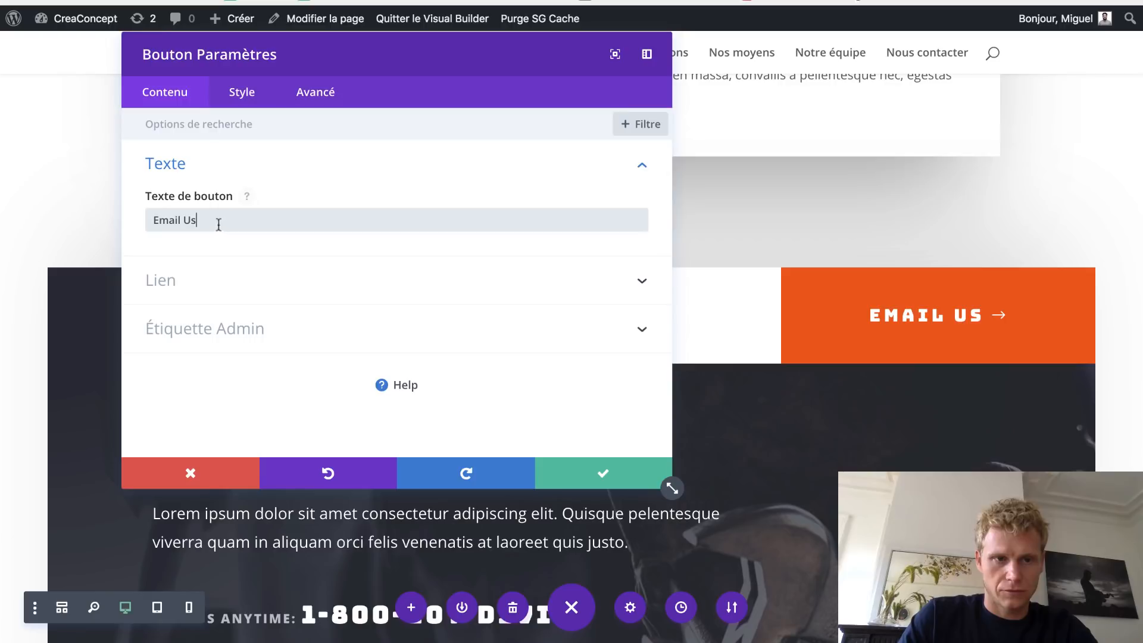
drag(217, 222, 144, 217)
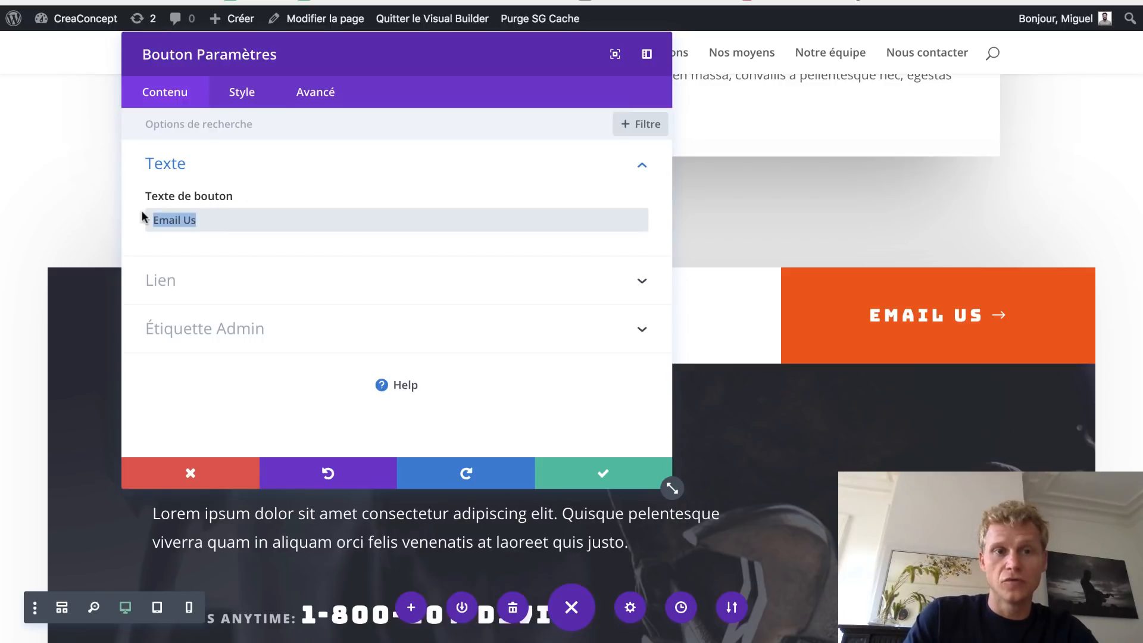
text(Envoyez )
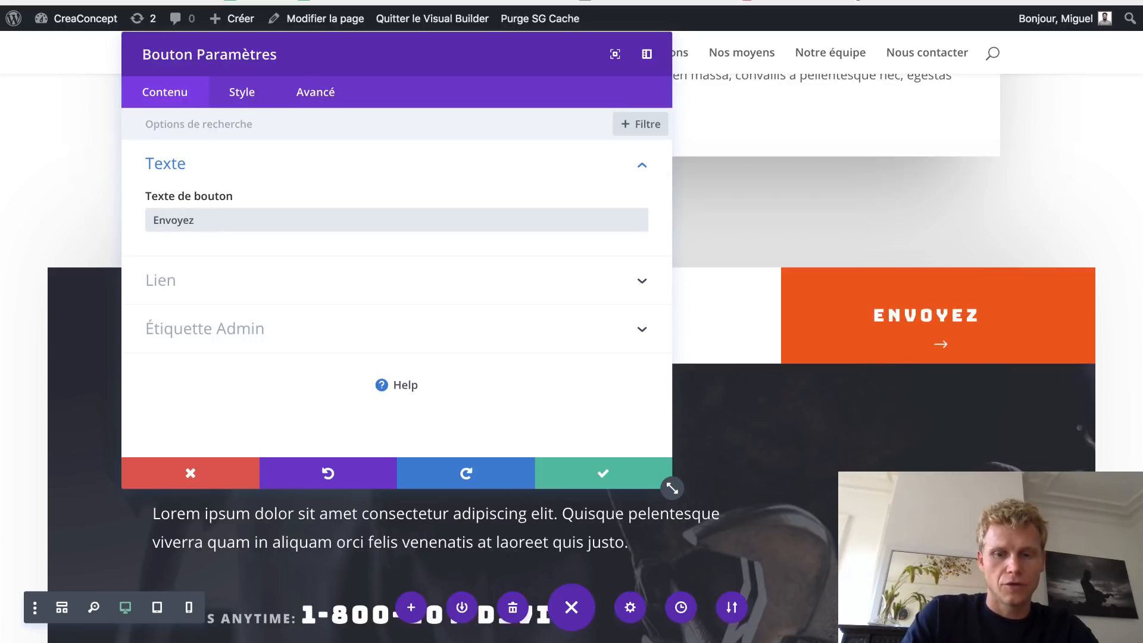
text(nous un emaoil)
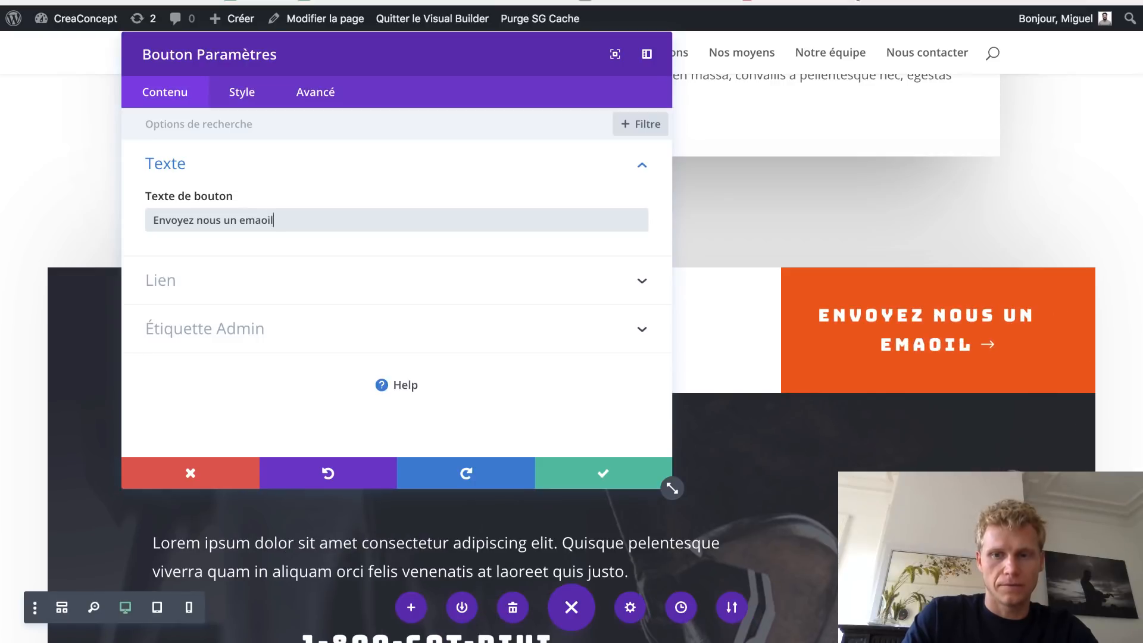
key(BackSpace)
key(BackSpace)
key(BackSpace)
text(il)
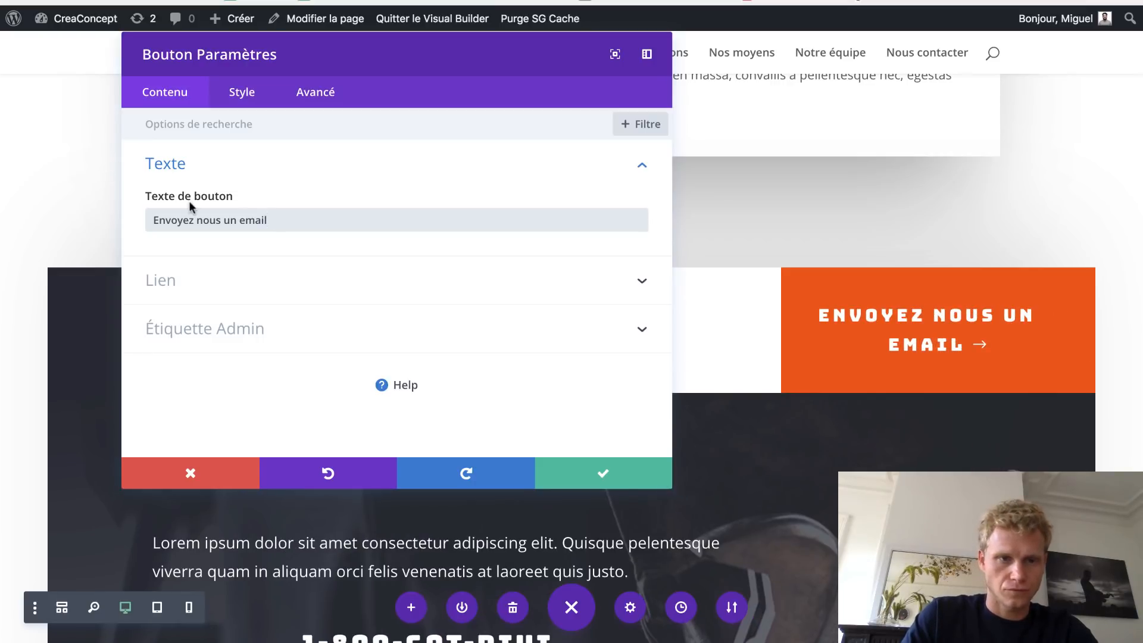
click(198, 222)
key(BackSpace)
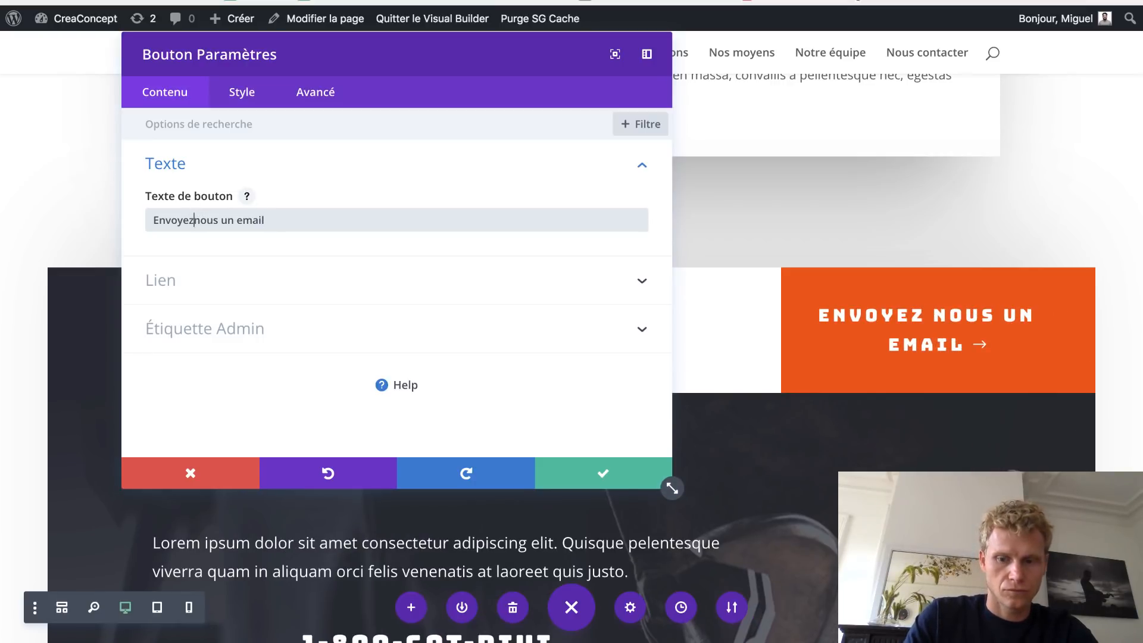
text(-)
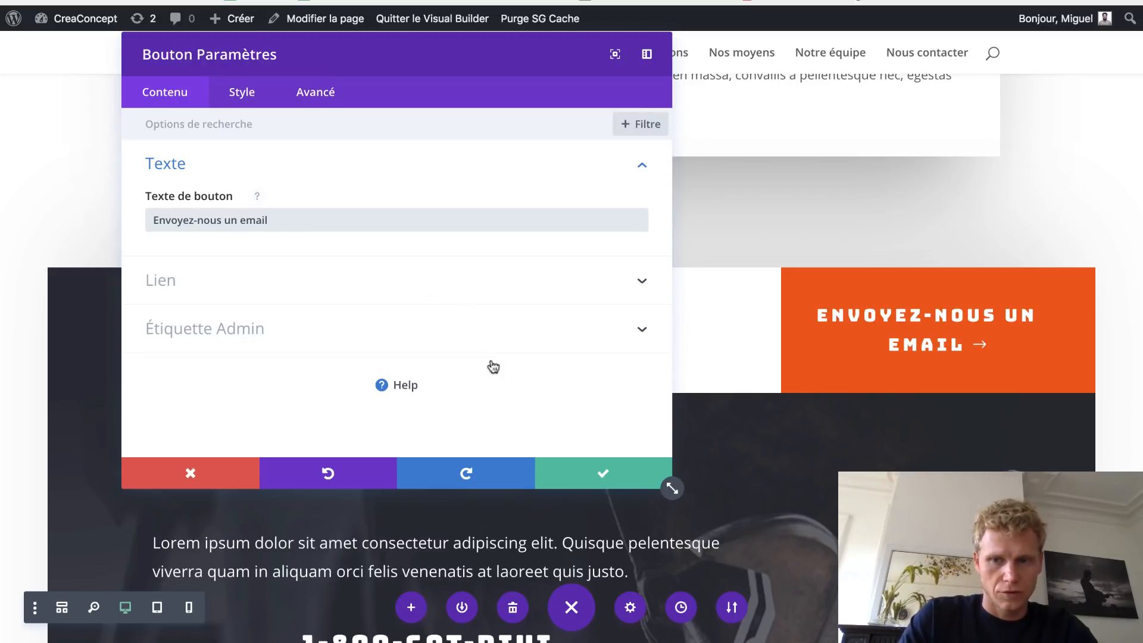
click(602, 473)
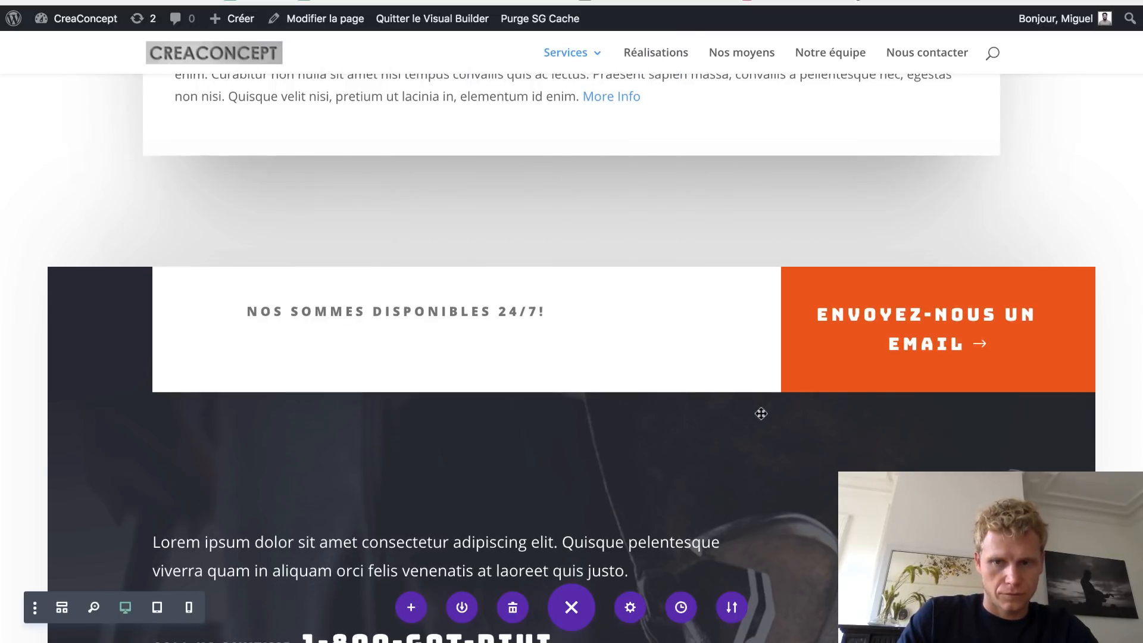
scroll(759, 411, down, 3)
scroll(760, 413, down, 4)
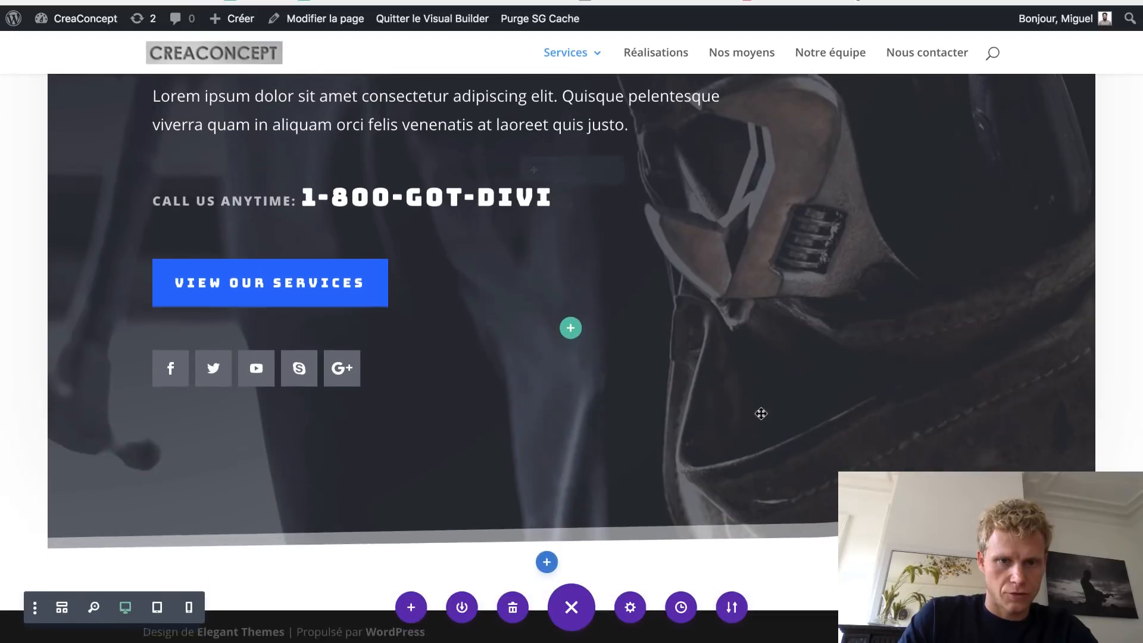
scroll(761, 413, up, 5)
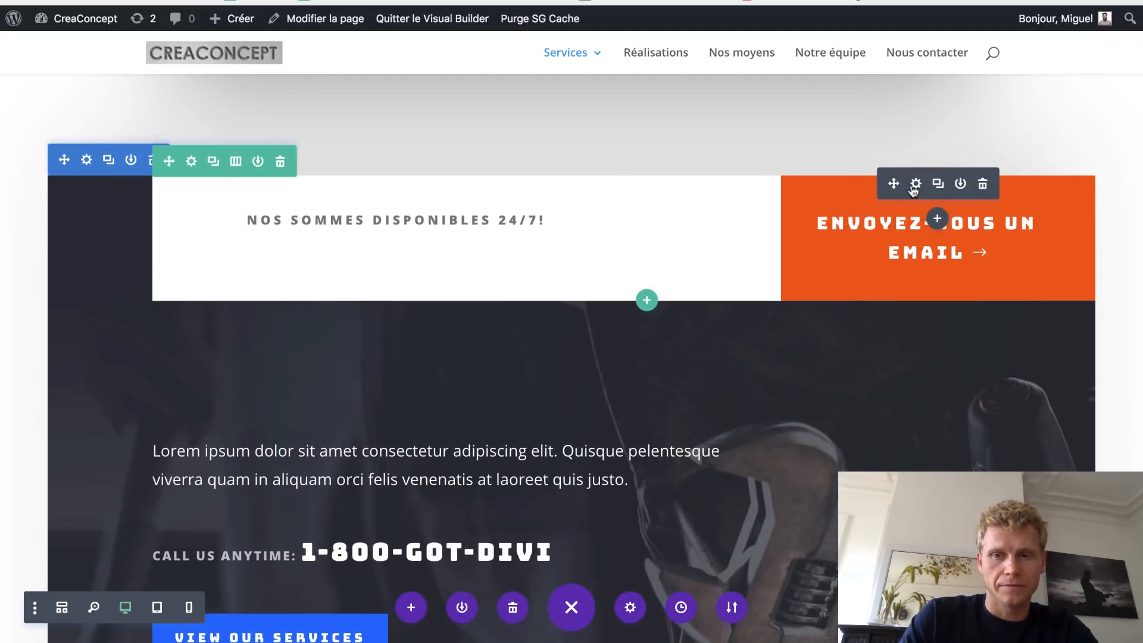
click(915, 184)
- Reposition the floating Bouton Paramètres panel so the Texte de bouton field stays reachable
drag(271, 220, 142, 221)
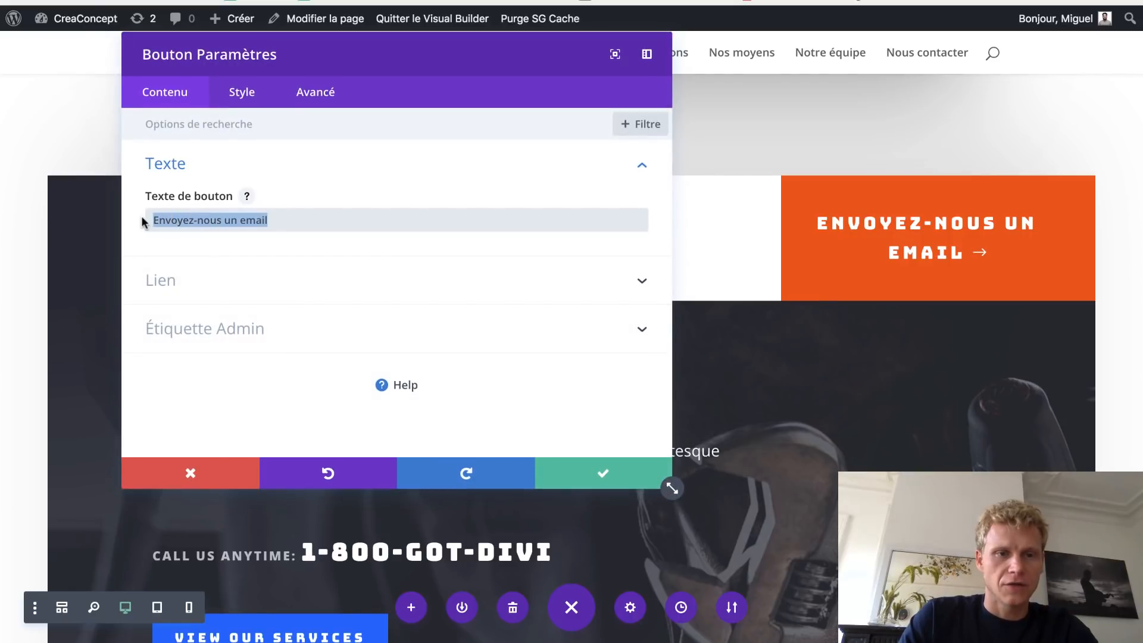
drag(516, 51, 1138, 83)
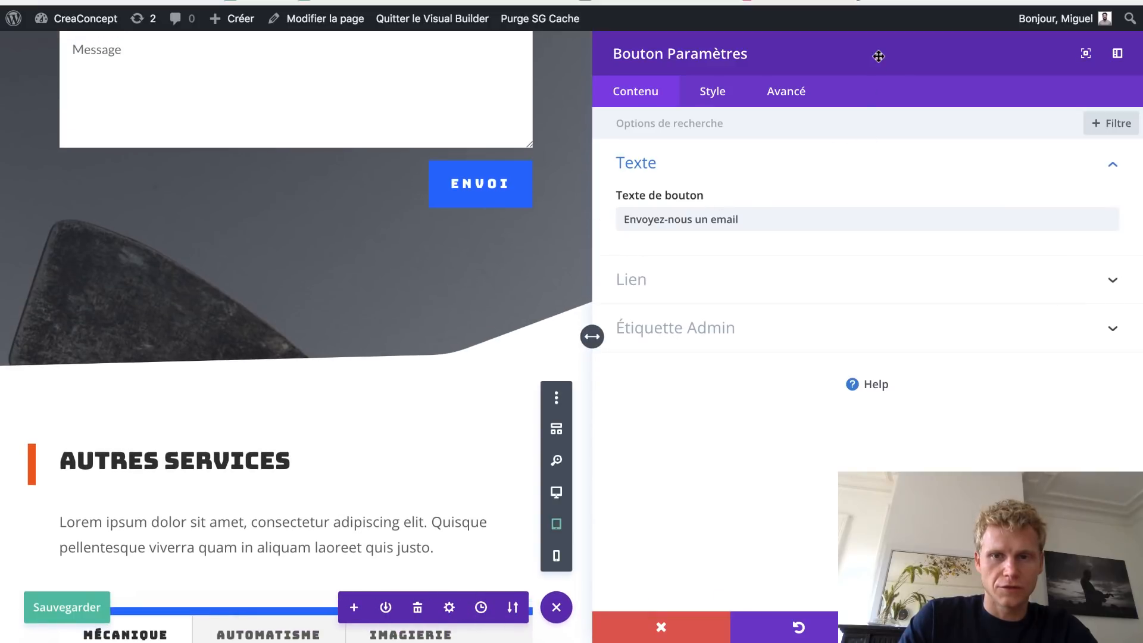
drag(762, 55, 509, 83)
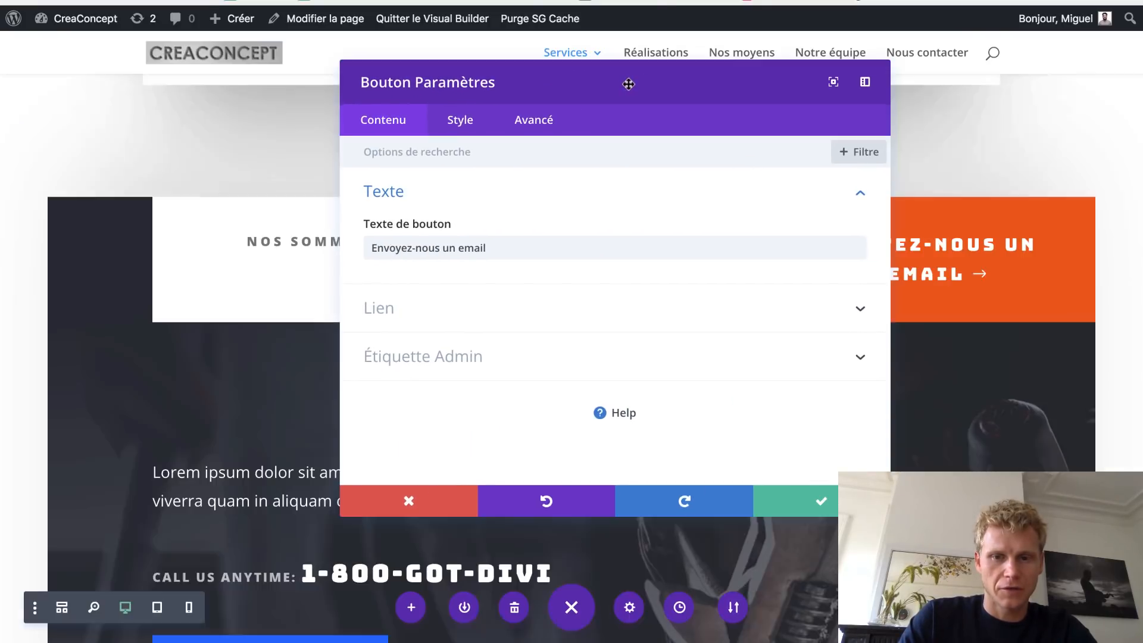
drag(580, 245, 360, 244)
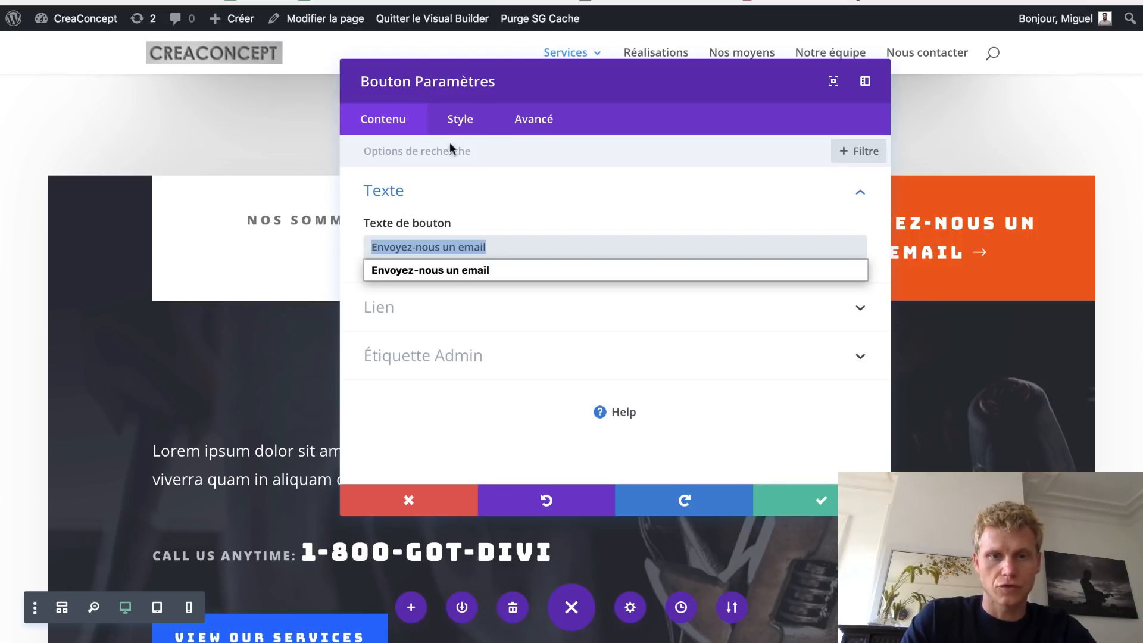
drag(510, 84, 324, 85)
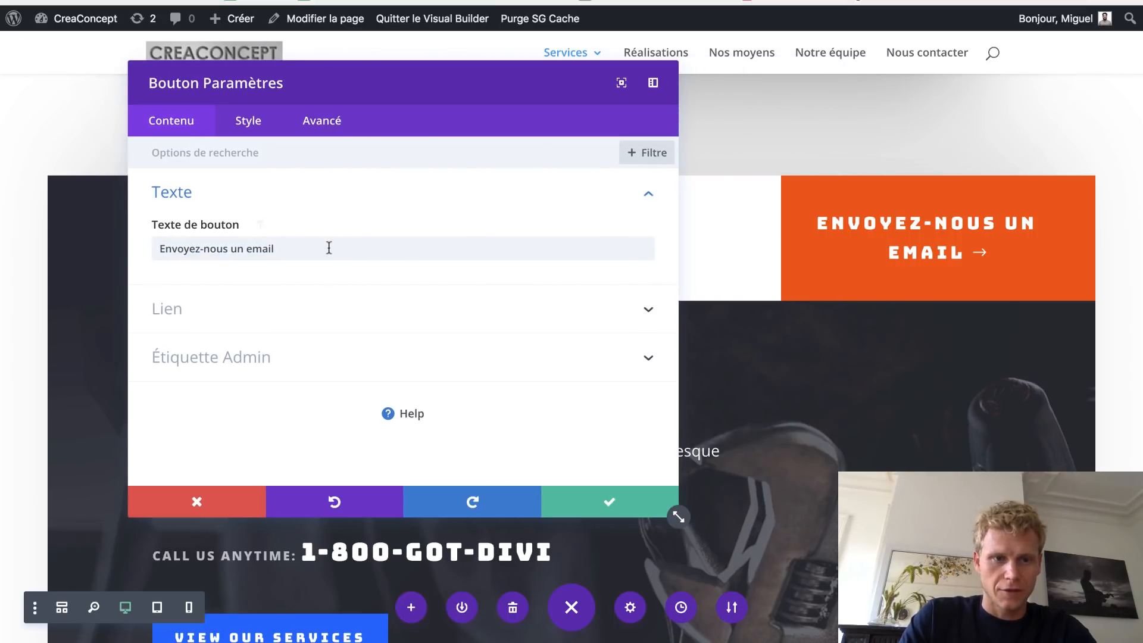
- Change the button label to Contact, after trying Devis and Email, and save it
drag(328, 247, 167, 244)
key(BackSpace)
text(Devis)
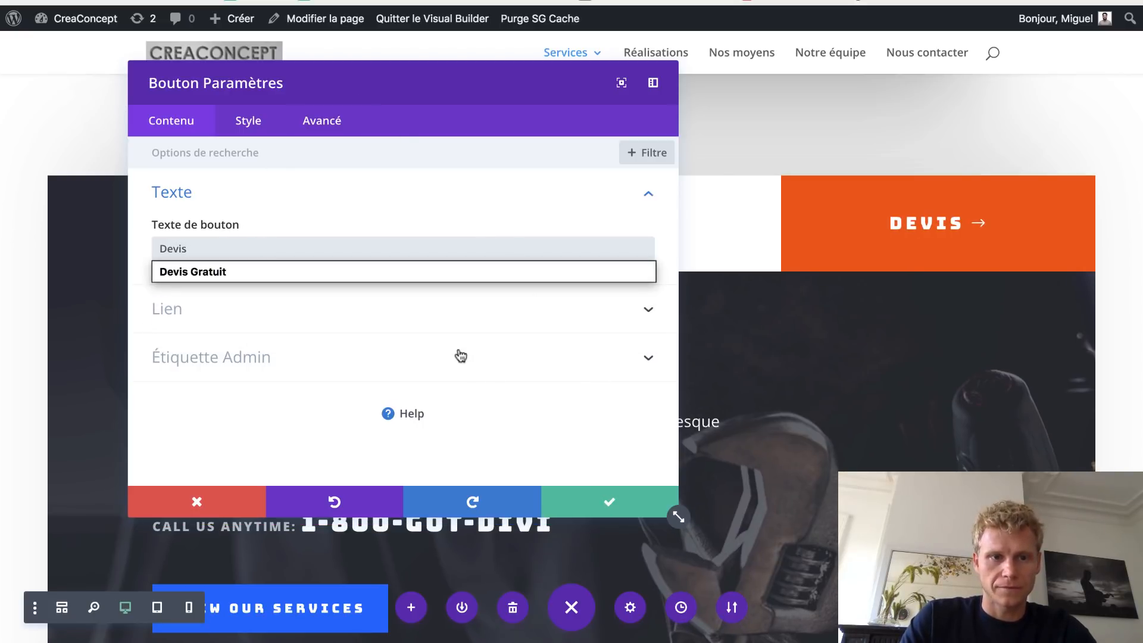
key(ctrl+a)
text(Email)
key(ctrl+a)
text(C)
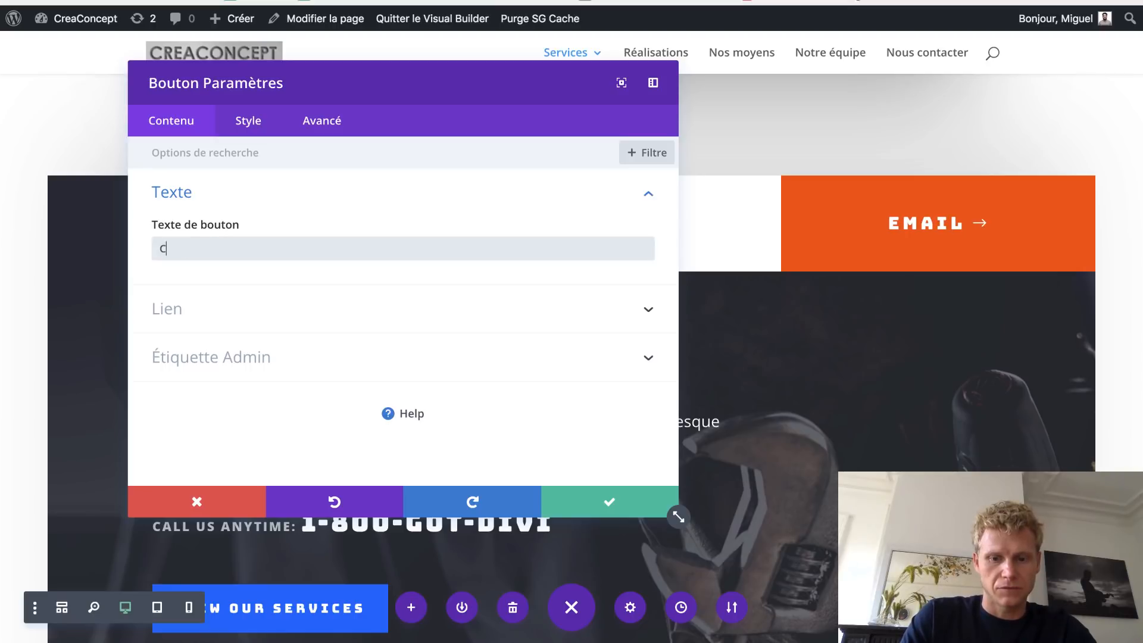
text(ontact)
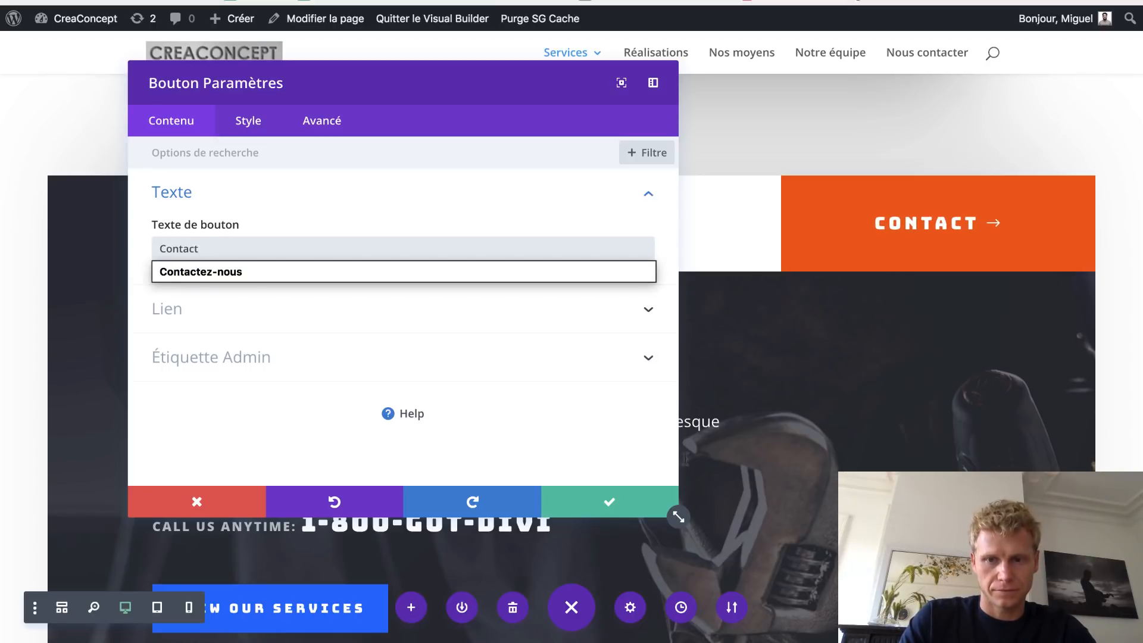
click(619, 511)
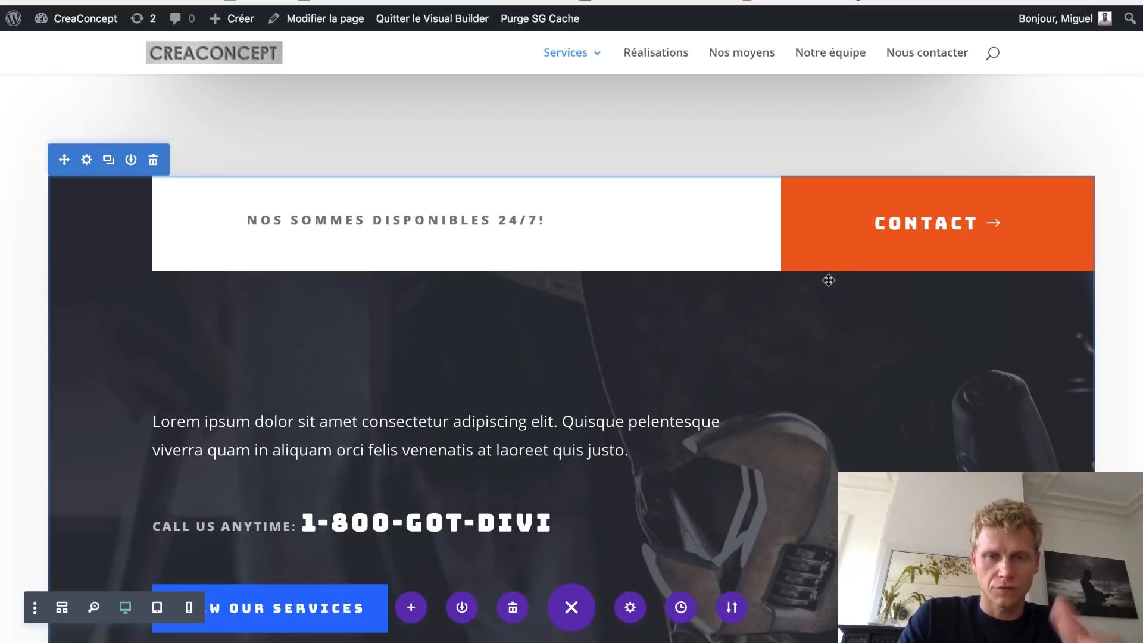
scroll(689, 298, down, 3)
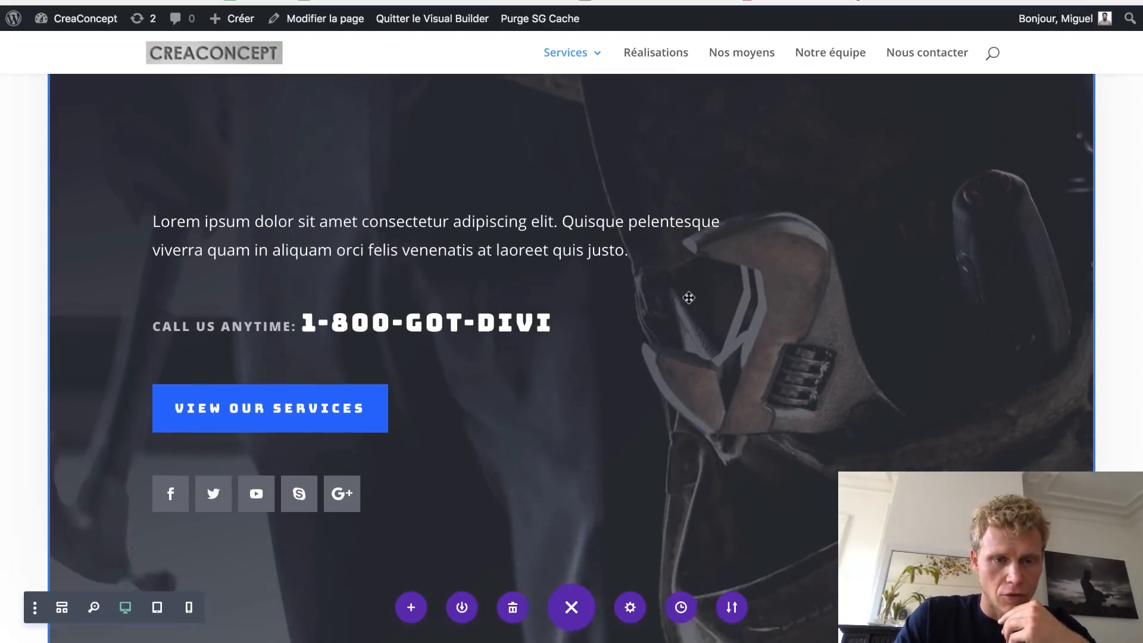
scroll(689, 298, up, 4)
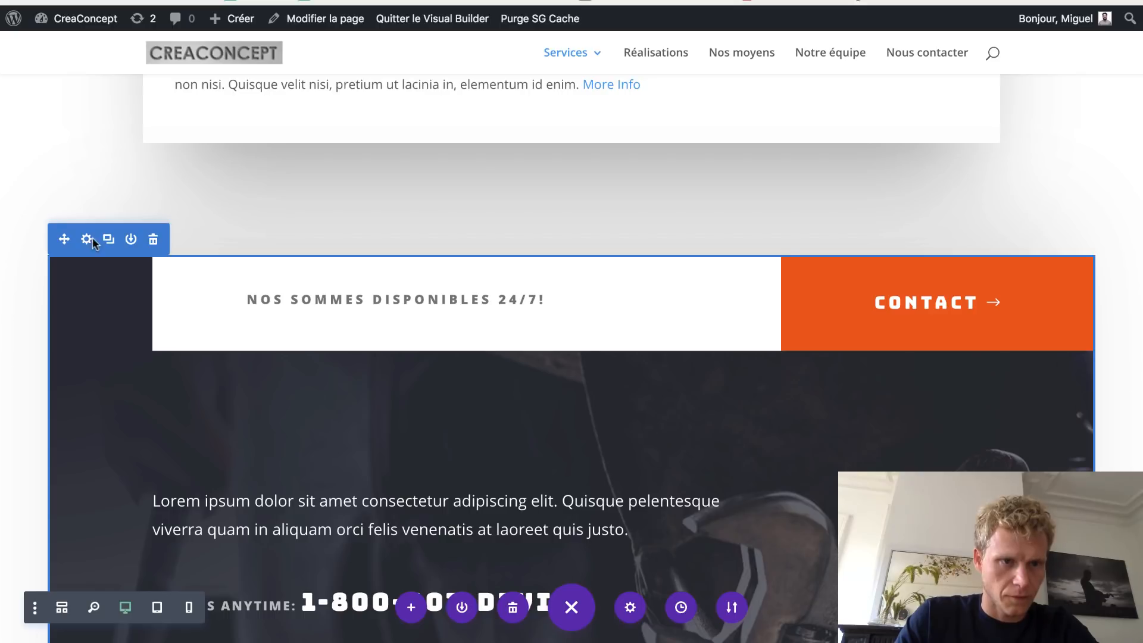
- Remove the 24/7 section's responsive and custom margins in Style > Espacement and save
click(87, 239)
click(250, 135)
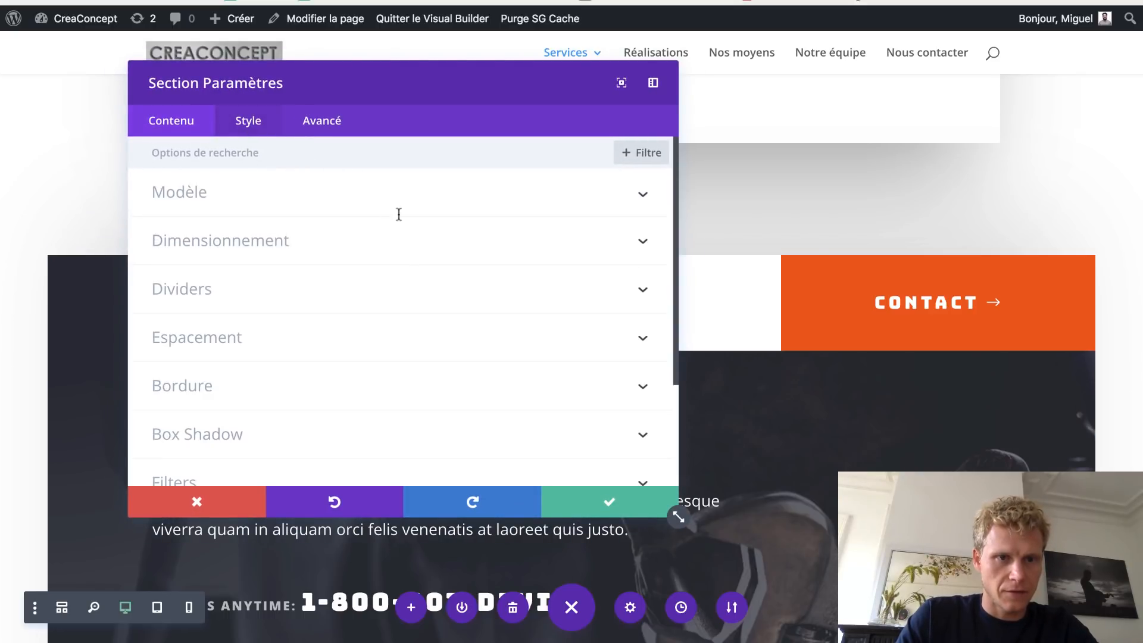
click(304, 345)
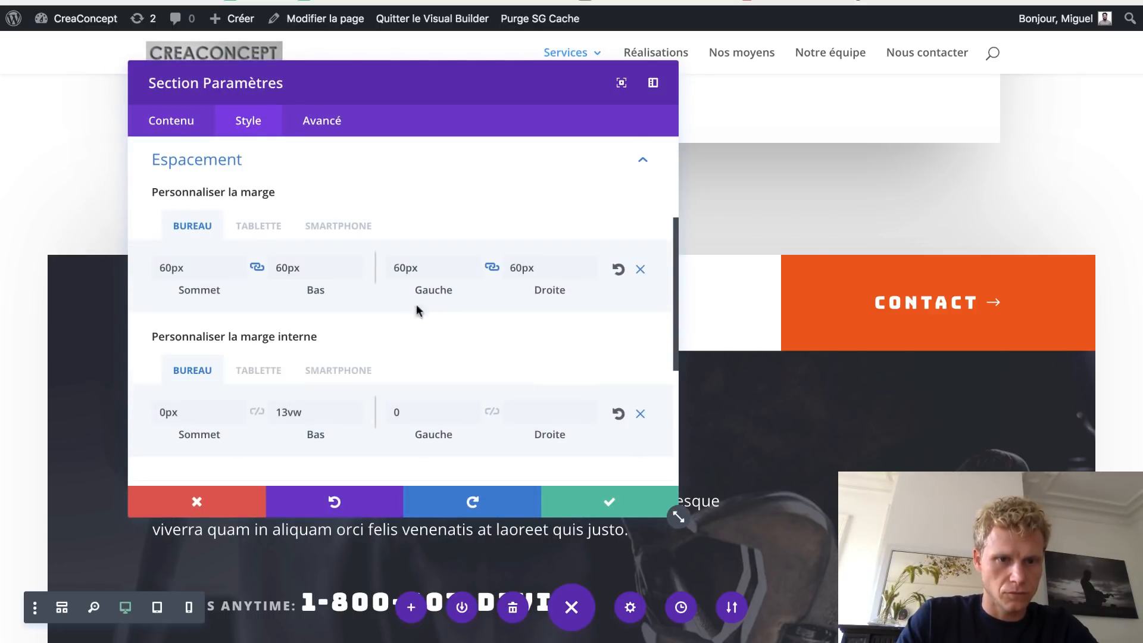
click(639, 271)
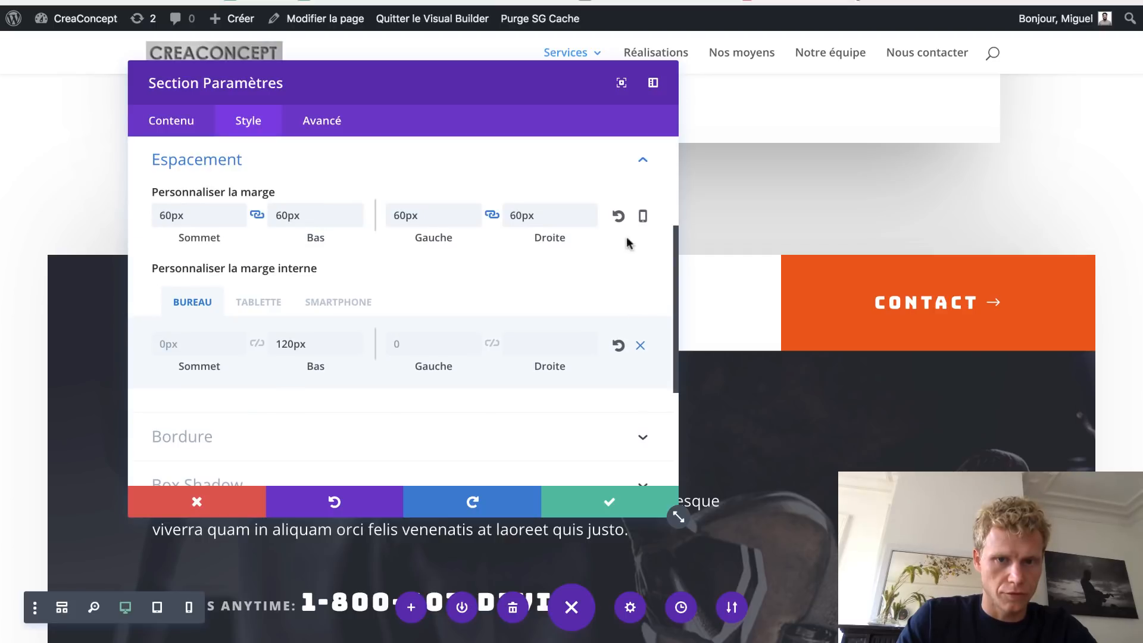
click(618, 216)
click(593, 499)
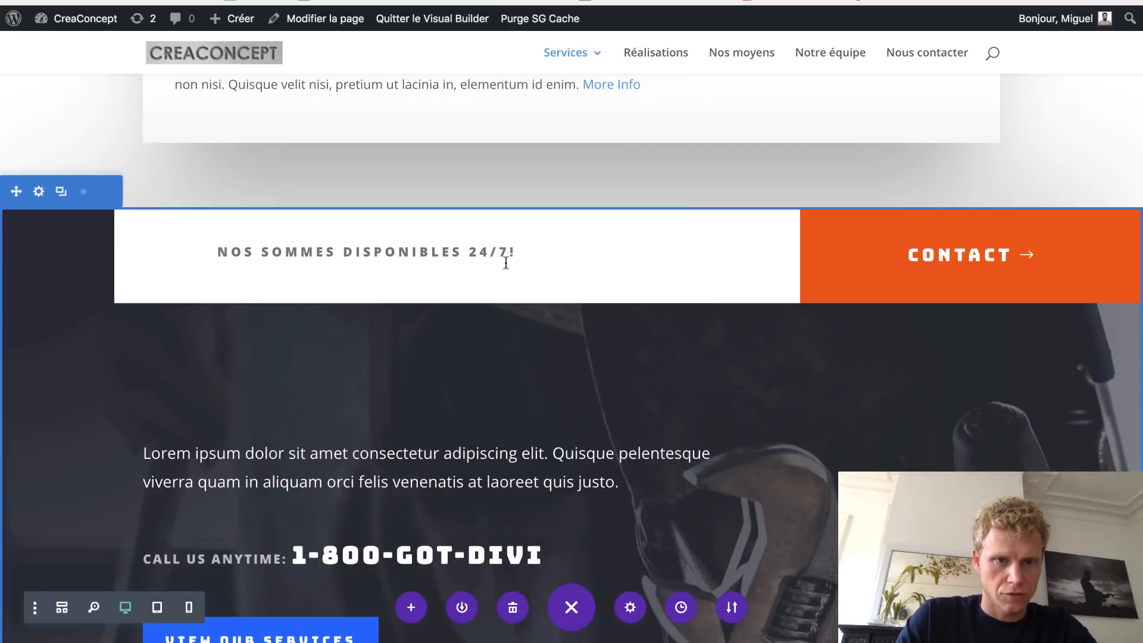
- Check the full-width section, then scroll back up to the INGÉNIERIE hero
scroll(551, 419, down, 3)
scroll(551, 418, down, 4)
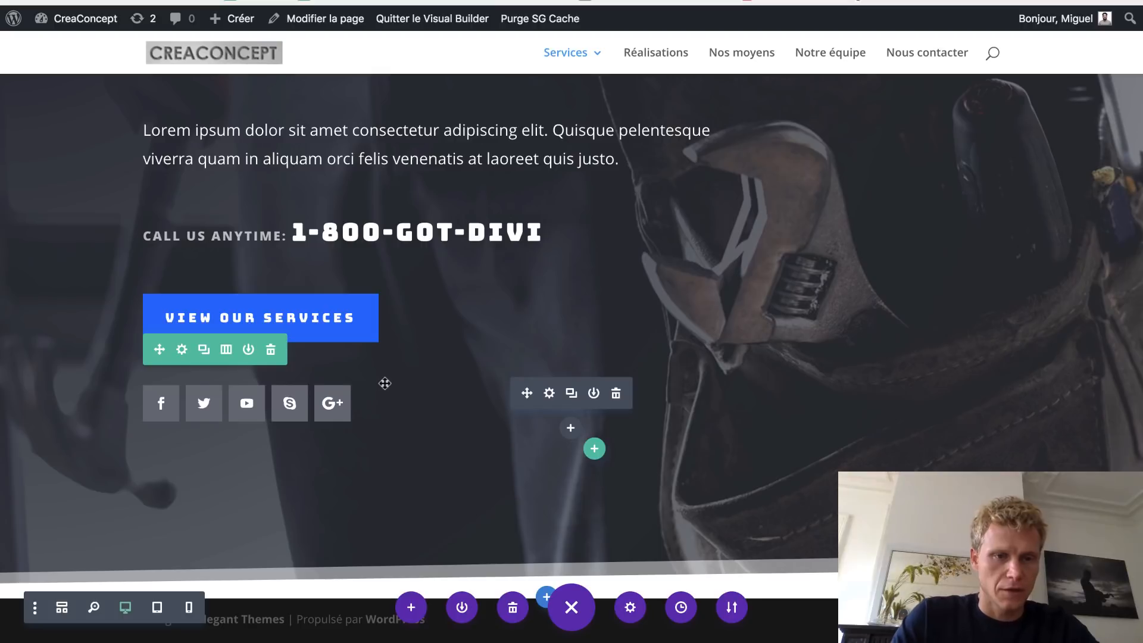
scroll(385, 383, up, 2)
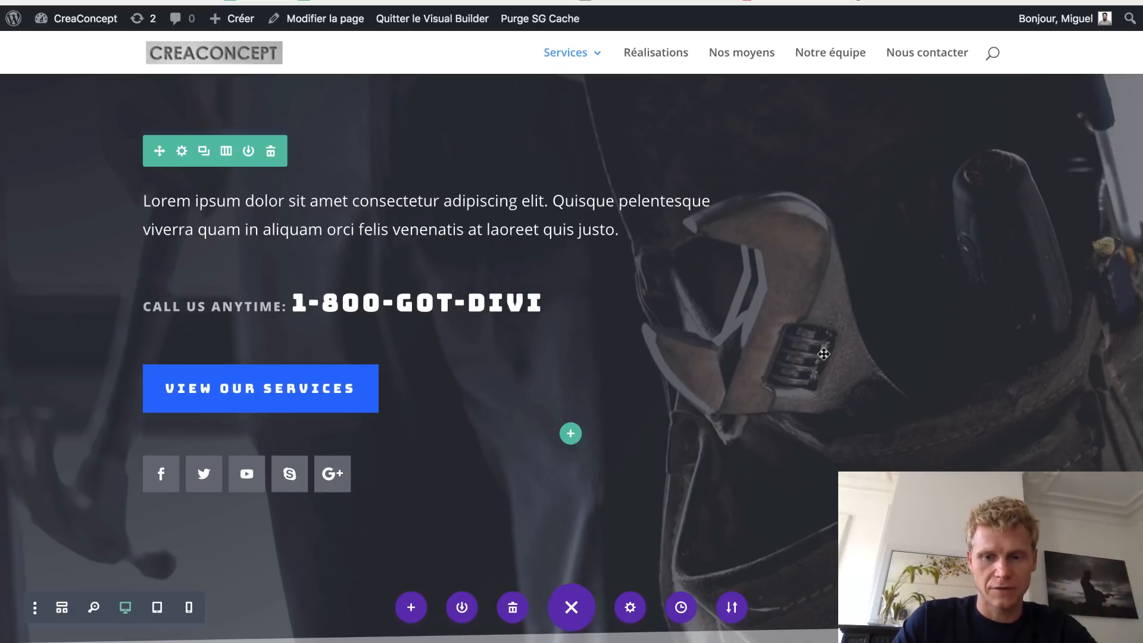
scroll(823, 354, down, 3)
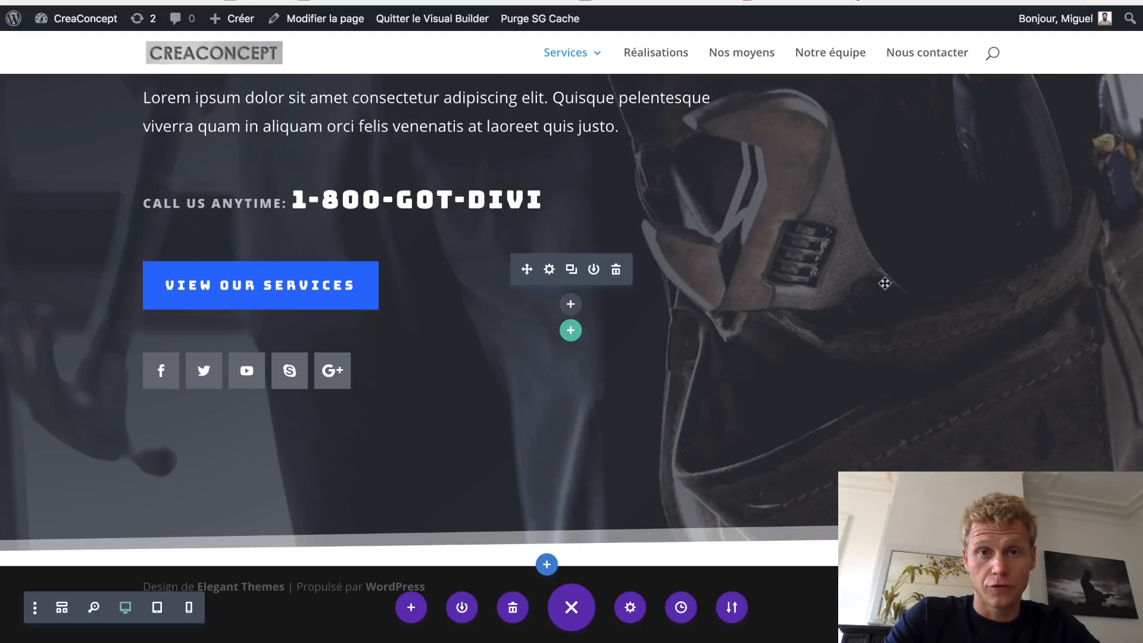
scroll(884, 283, up, 5)
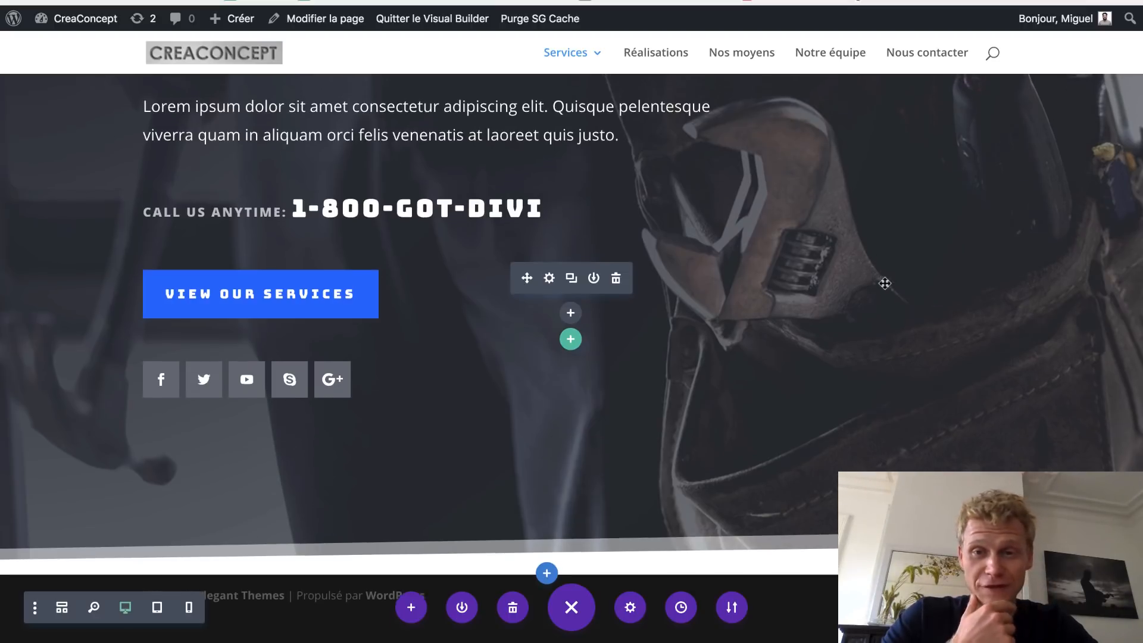
scroll(885, 283, up, 5)
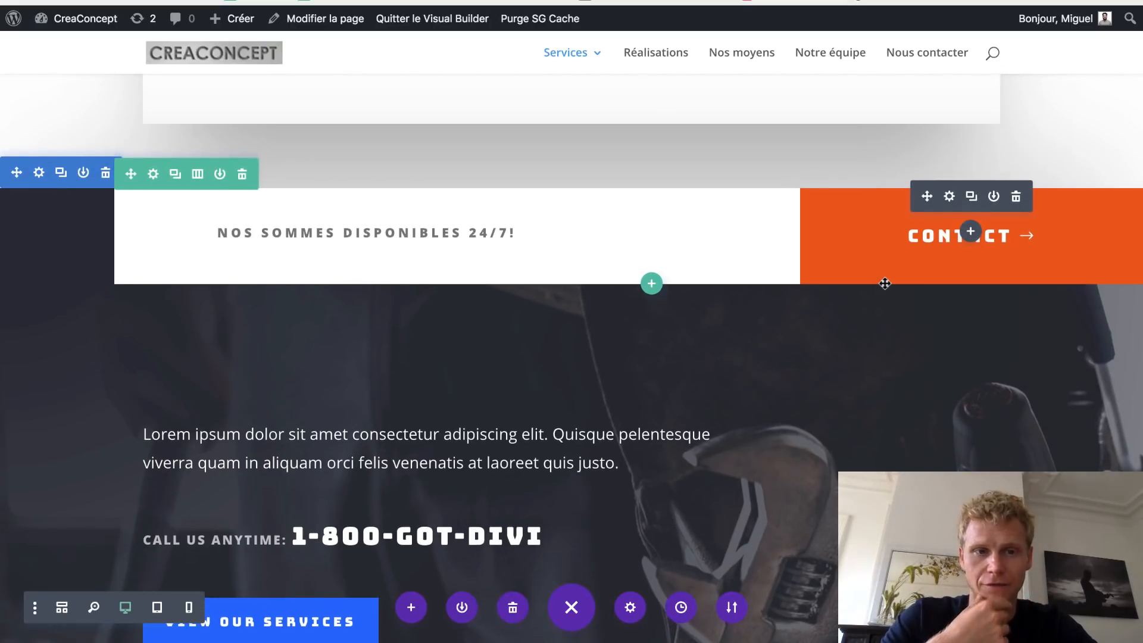
scroll(885, 283, up, 20)
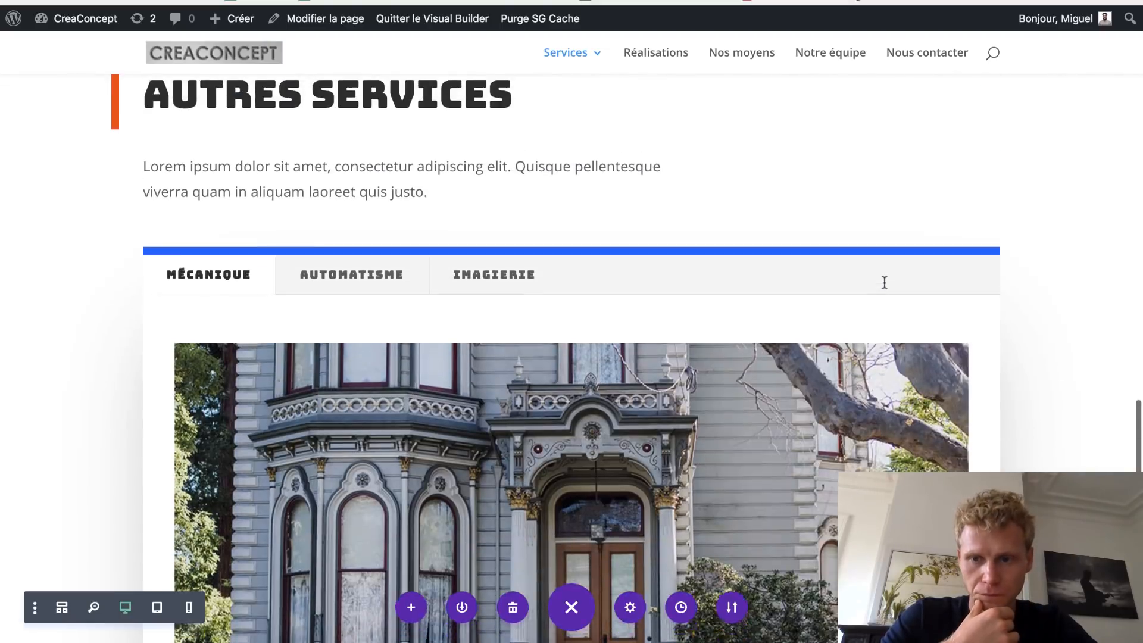
scroll(885, 284, up, 20)
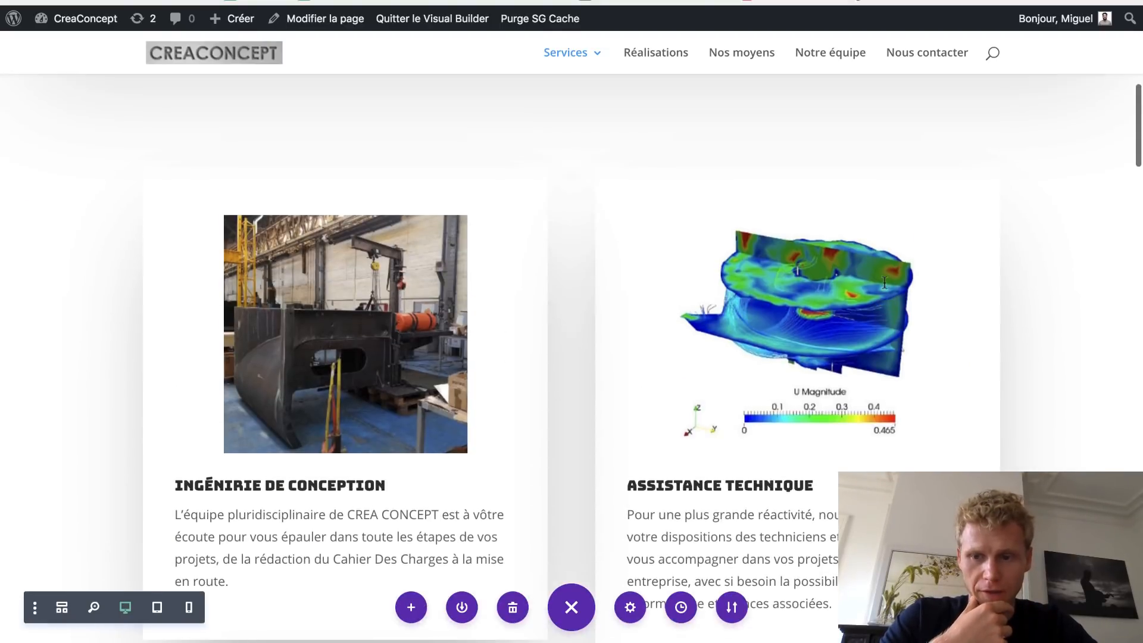
scroll(571, 342, up, 2)
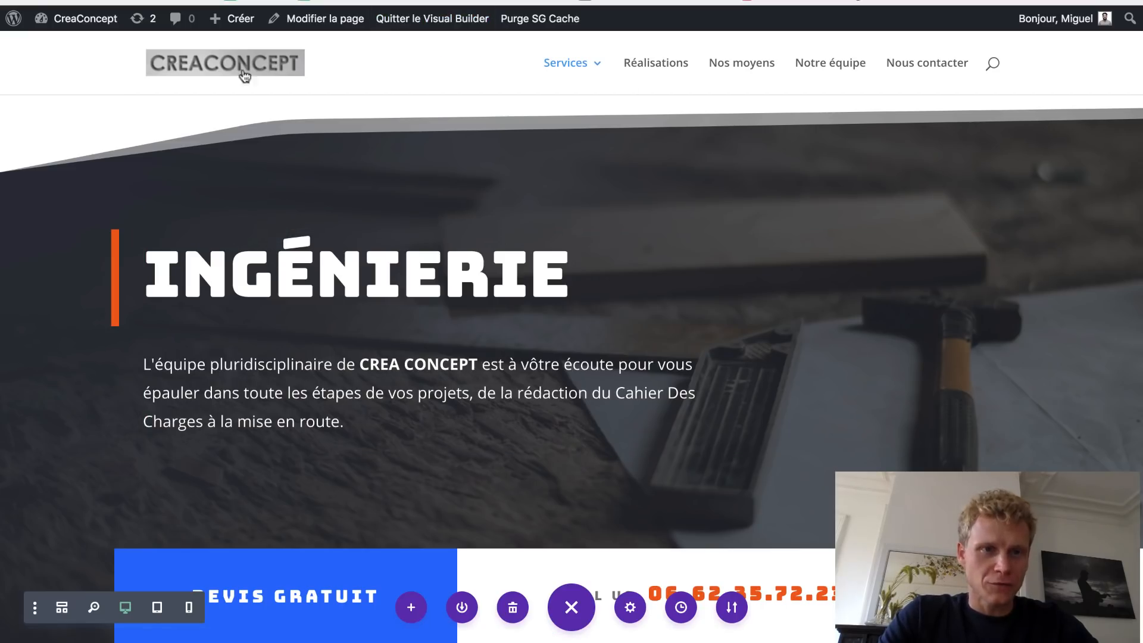
- Go to the site's home page and scroll down to its FAQ section
click(197, 65)
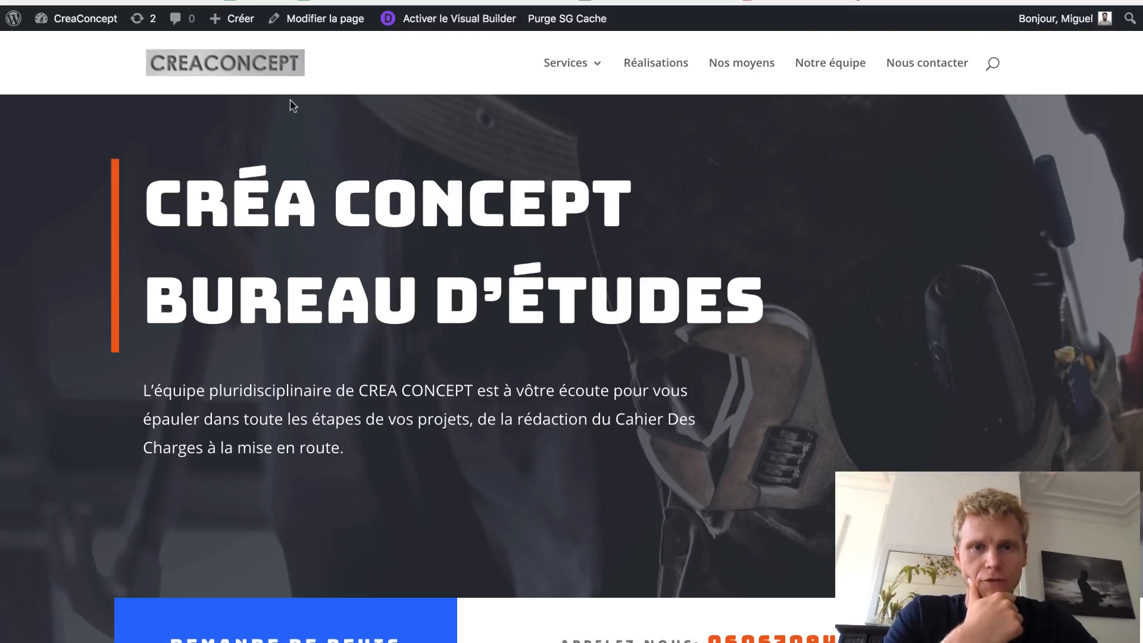
scroll(491, 321, down, 10)
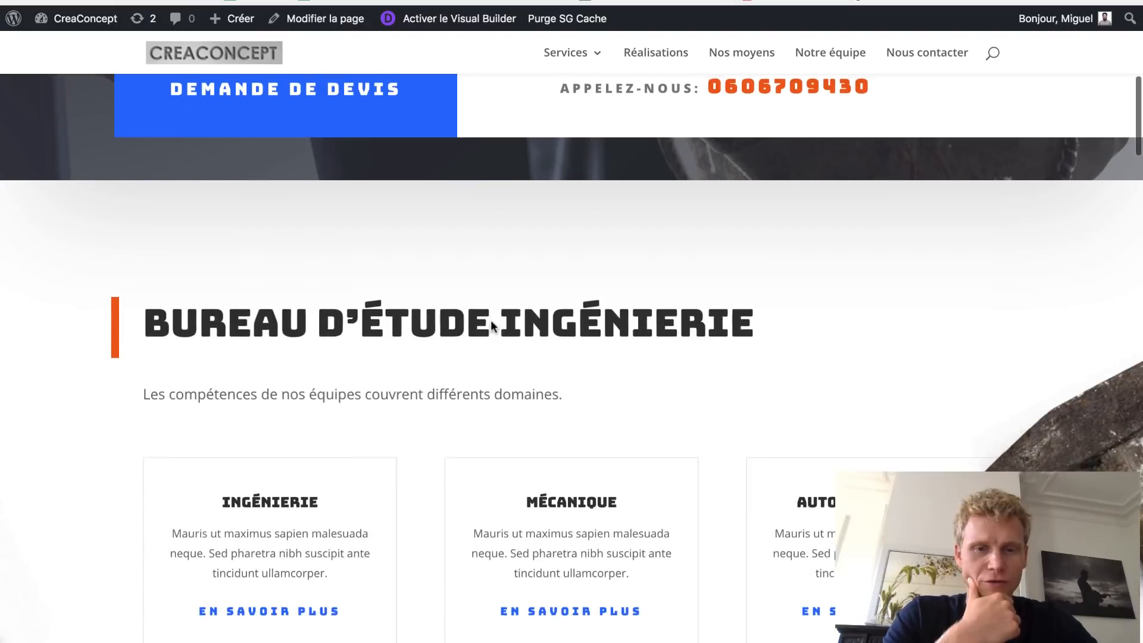
scroll(492, 322, down, 7)
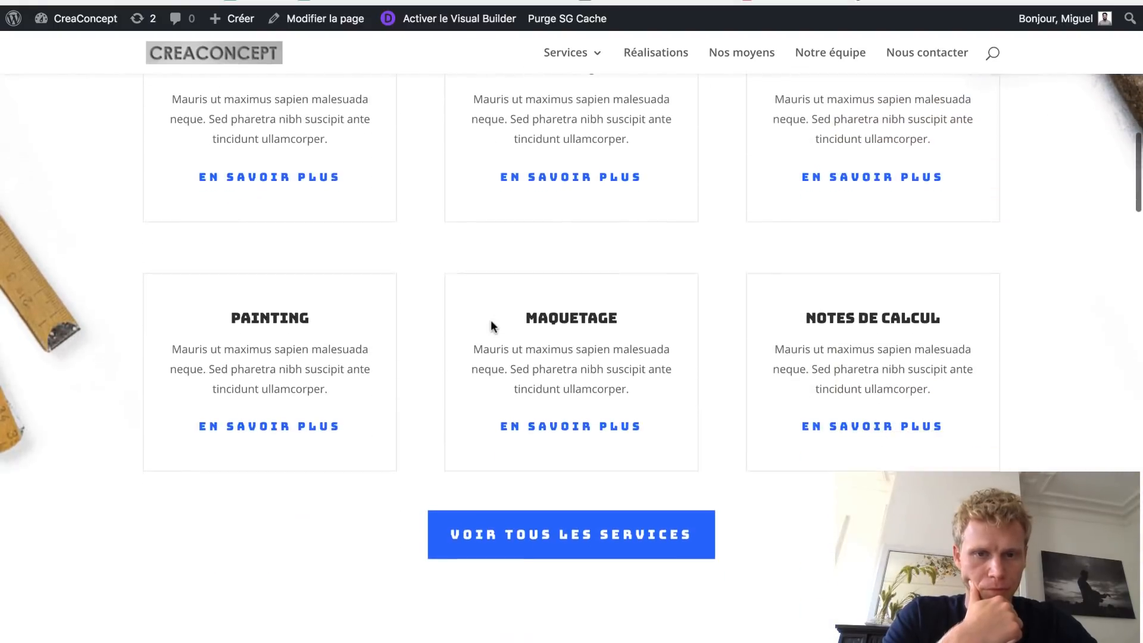
scroll(491, 320, up, 3)
scroll(490, 320, up, 4)
scroll(359, 321, down, 7)
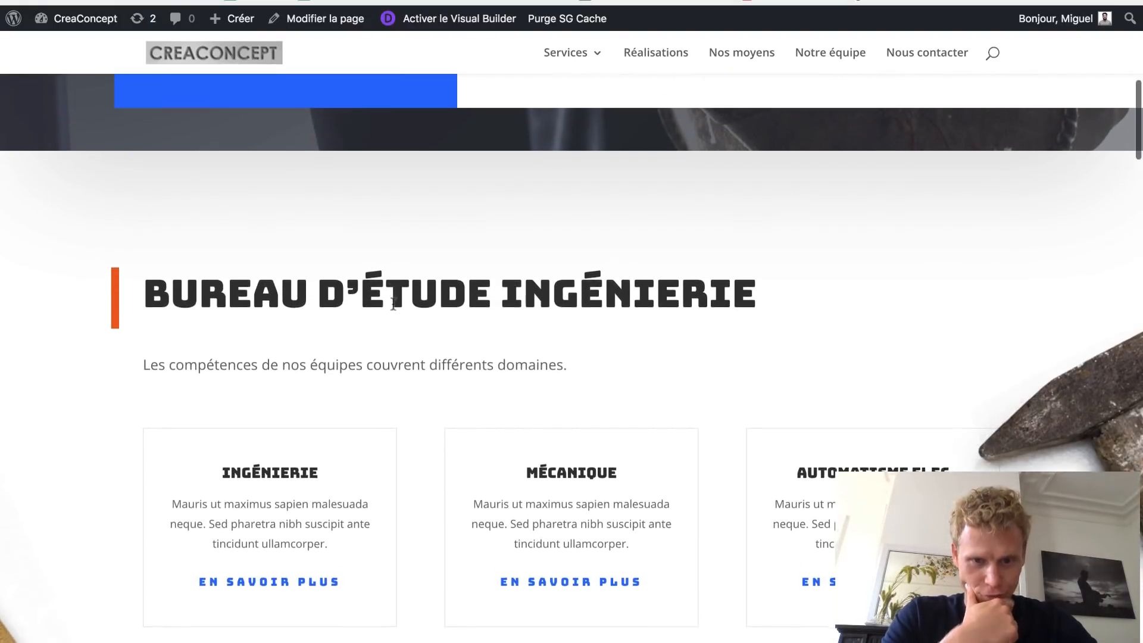
scroll(393, 303, down, 2)
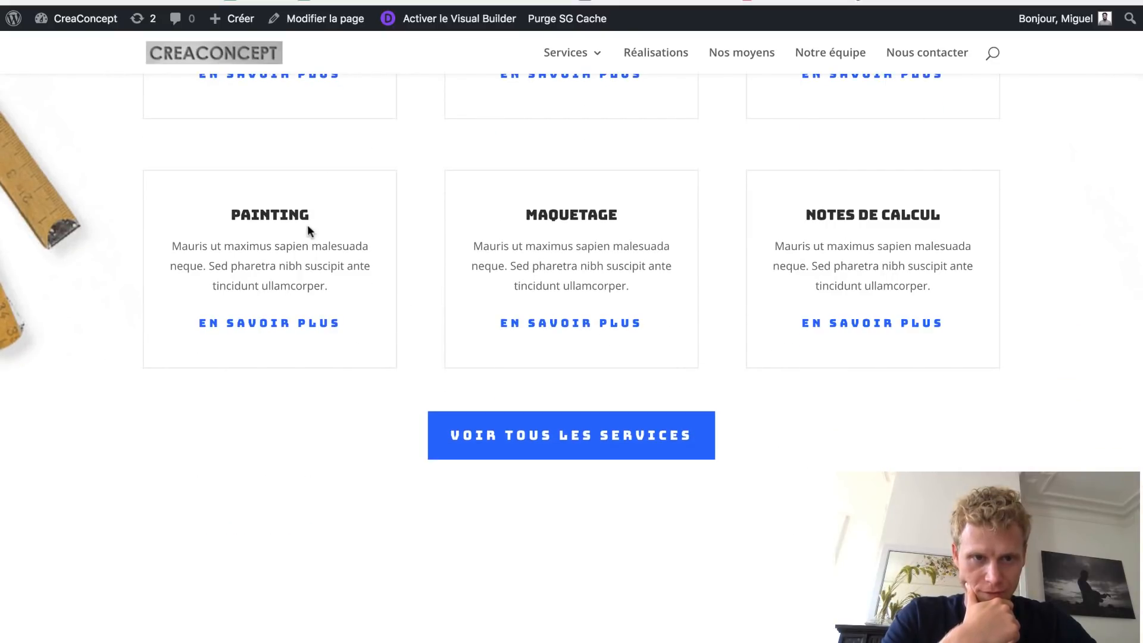
scroll(777, 322, down, 8)
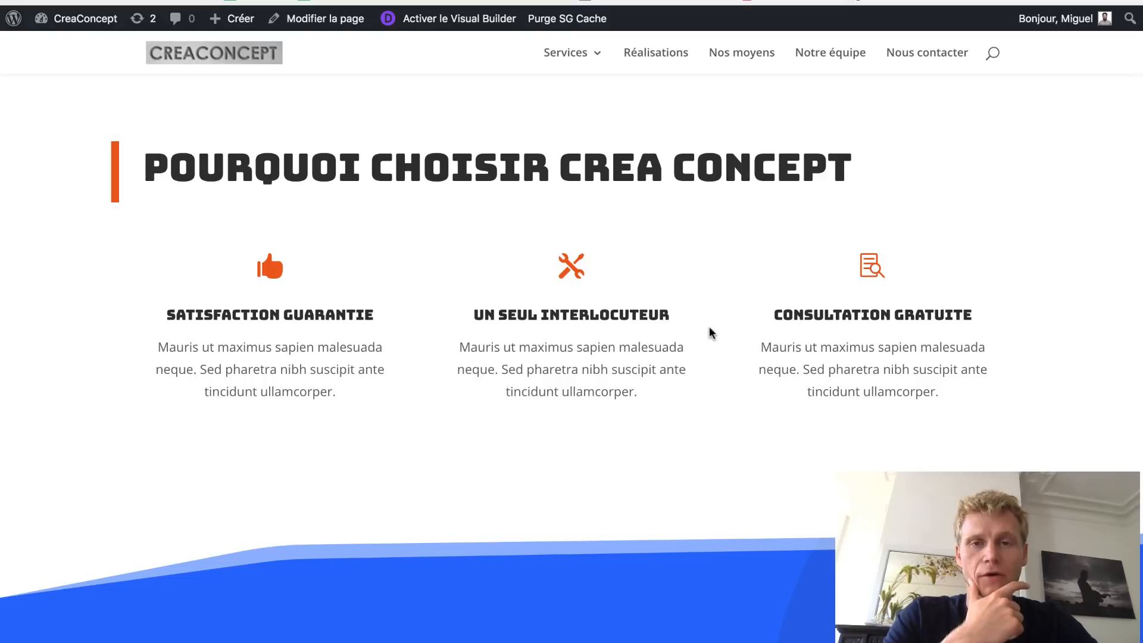
scroll(710, 329, down, 8)
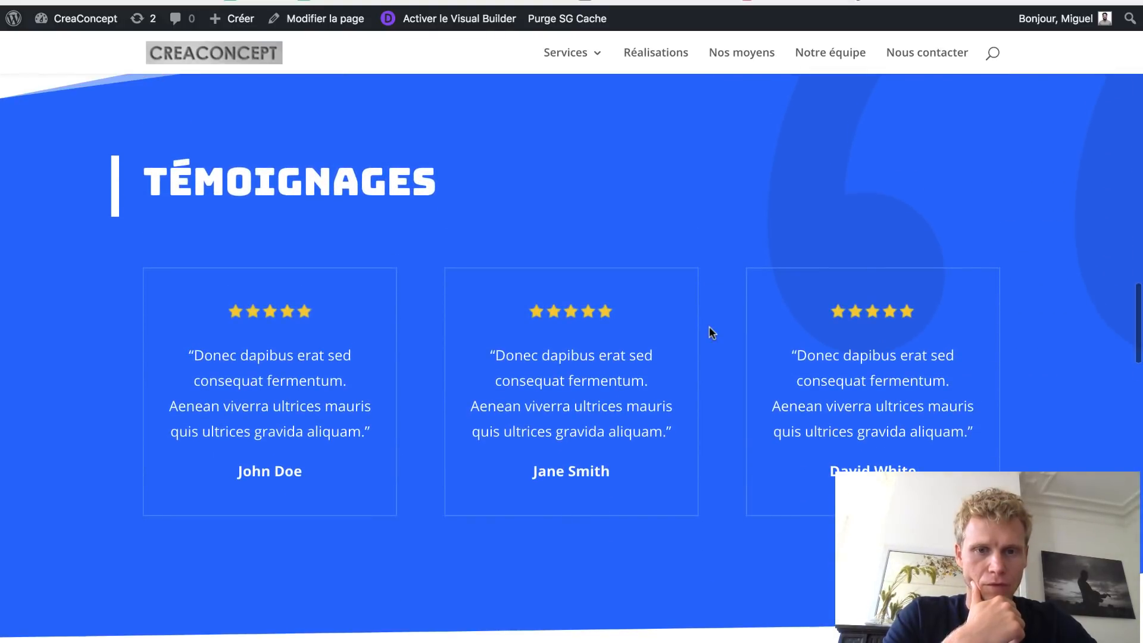
scroll(709, 326, down, 2)
scroll(709, 326, up, 2)
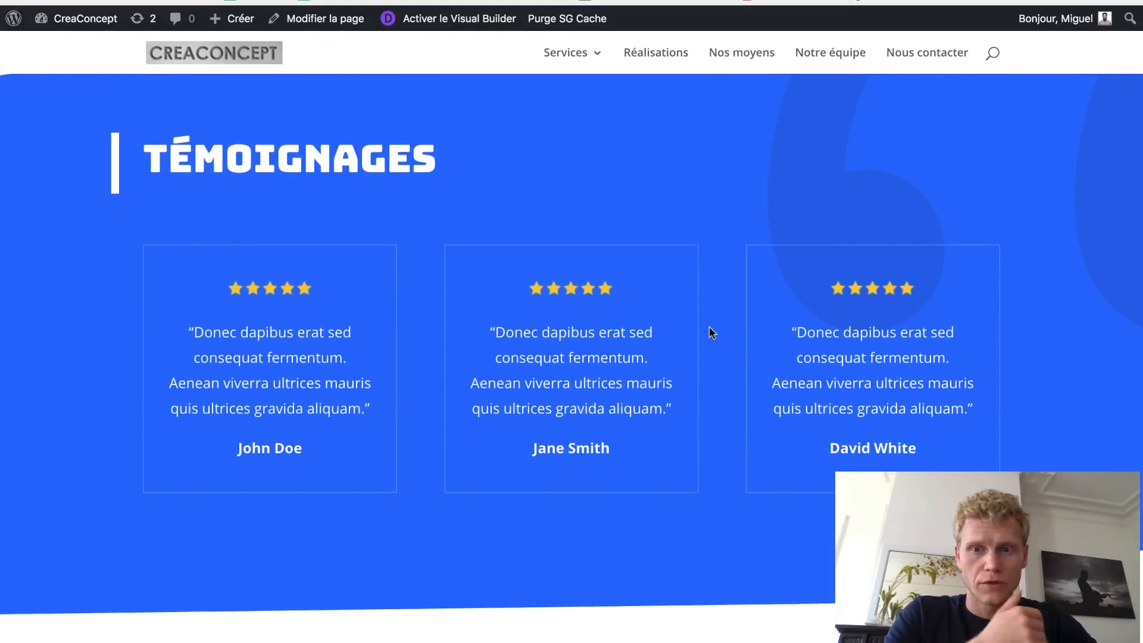
scroll(709, 326, down, 8)
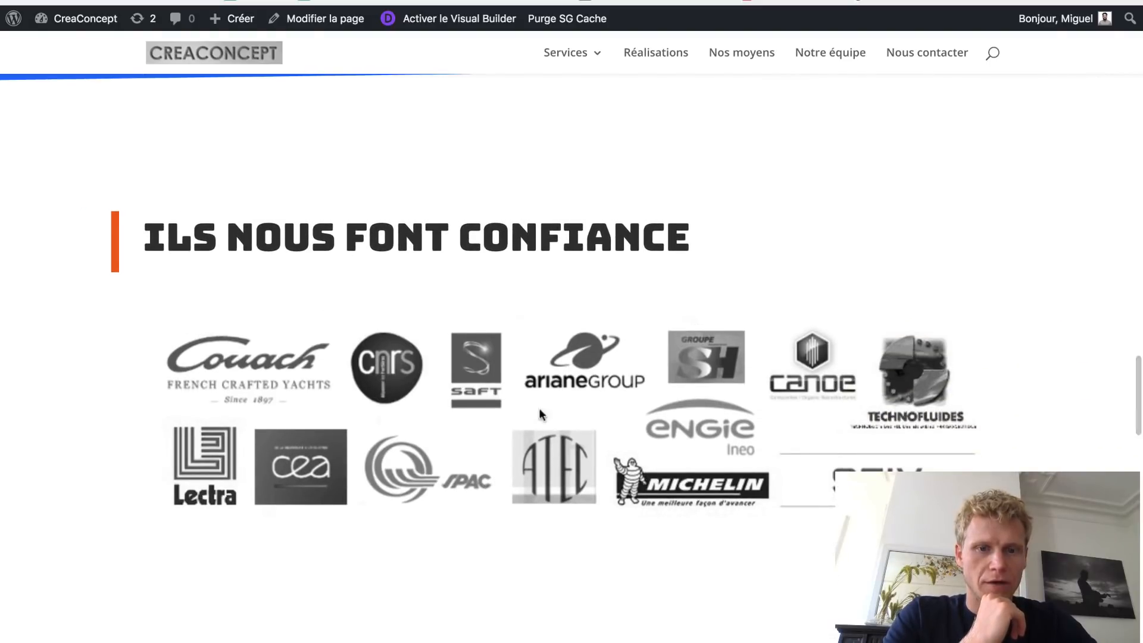
scroll(183, 582, down, 8)
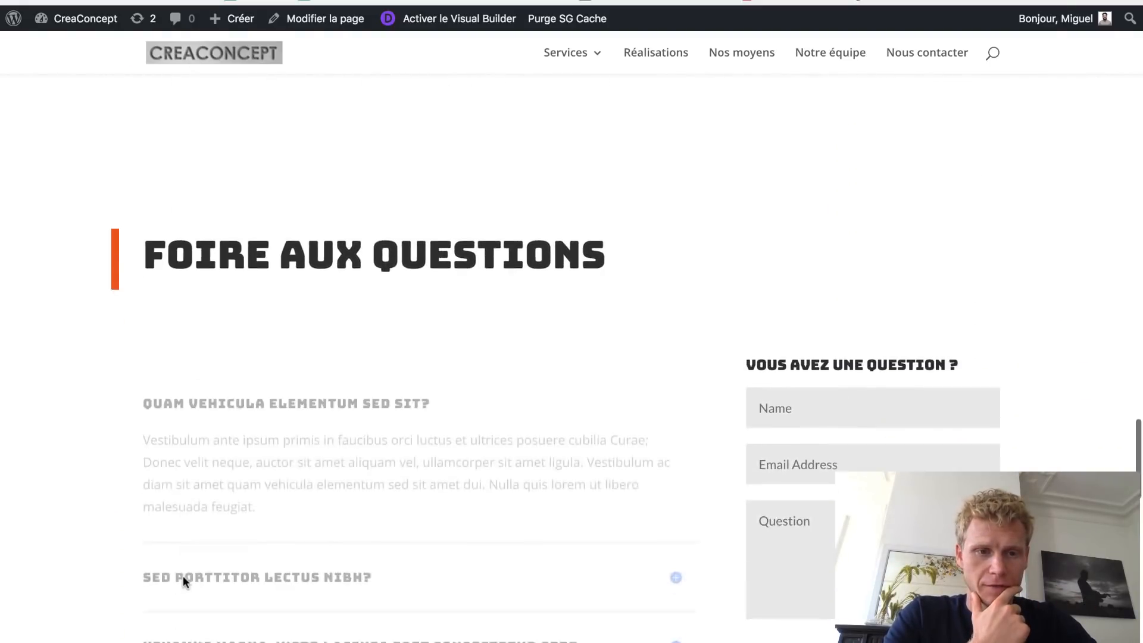
scroll(374, 496, down, 6)
scroll(373, 492, up, 3)
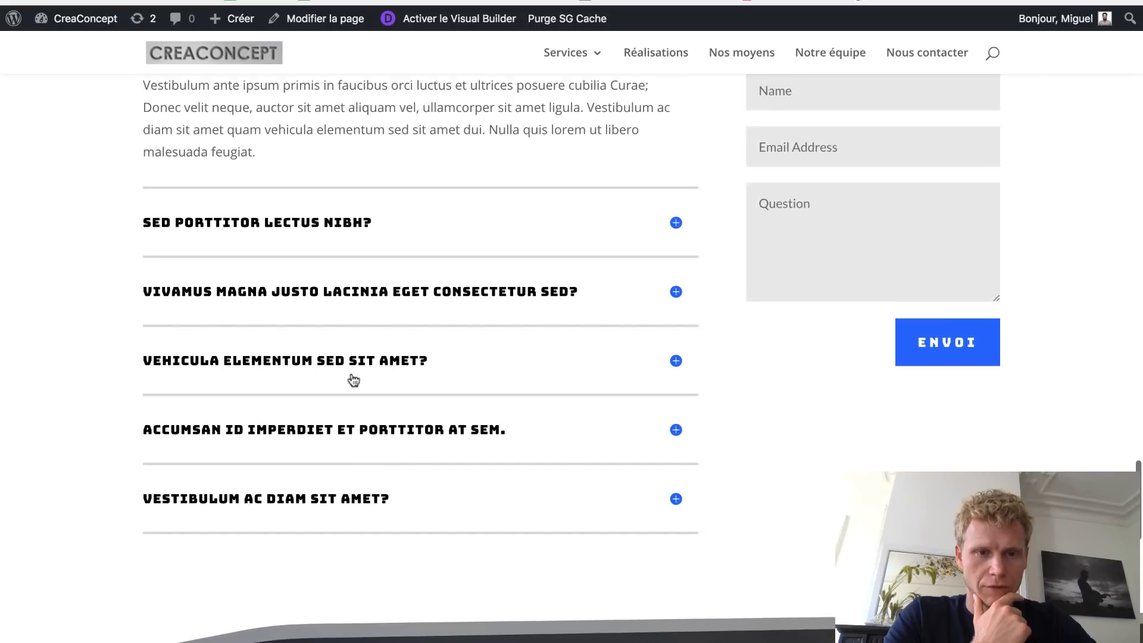
- Expand the Vivamus magna justo lacinia and Vehicula elementum FAQ answers, then open the Ingénierie page
click(368, 300)
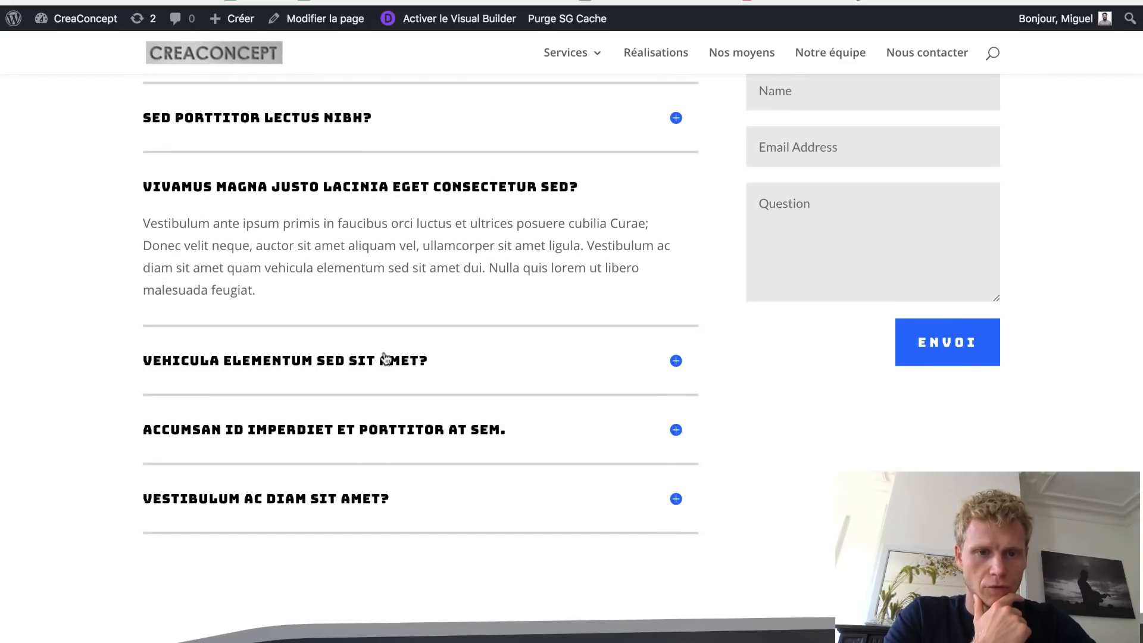
click(385, 357)
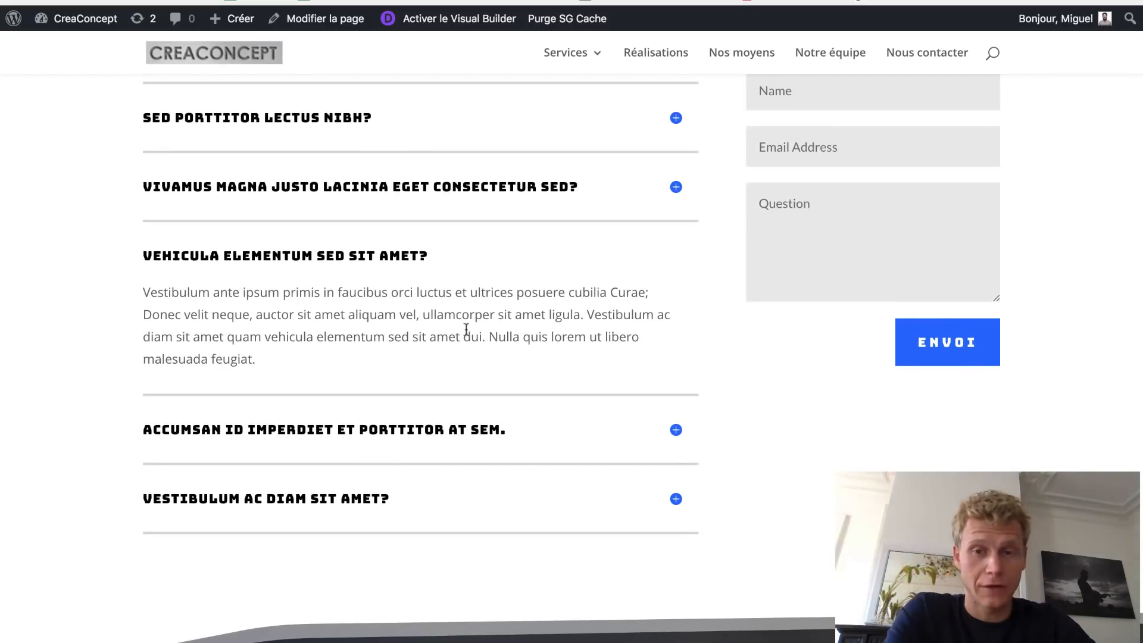
scroll(486, 329, up, 20)
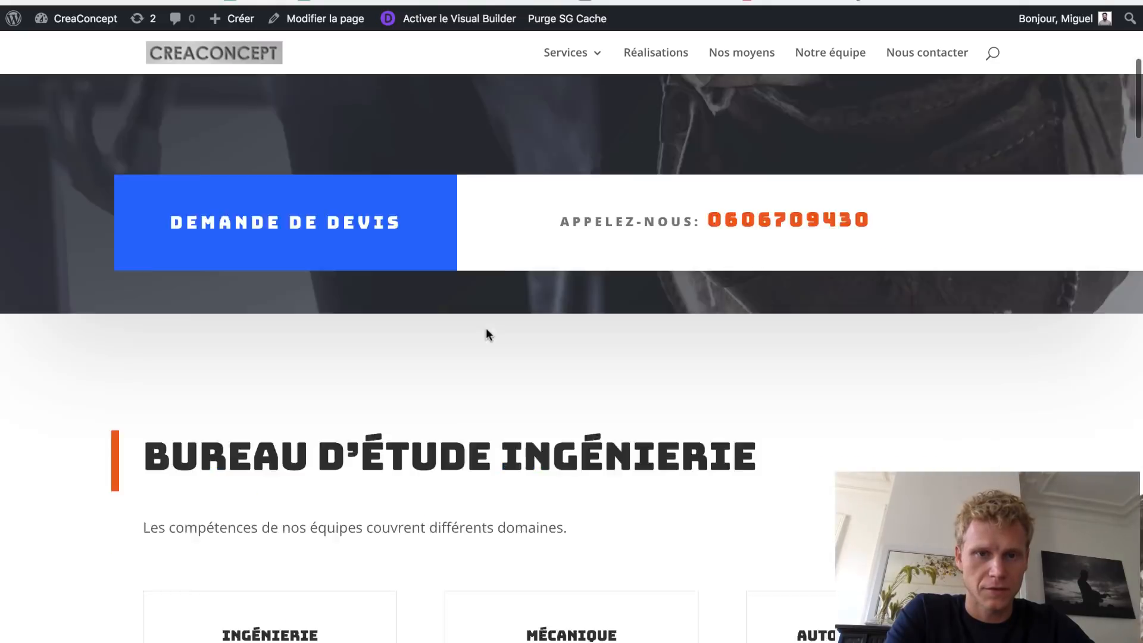
scroll(485, 330, down, 10)
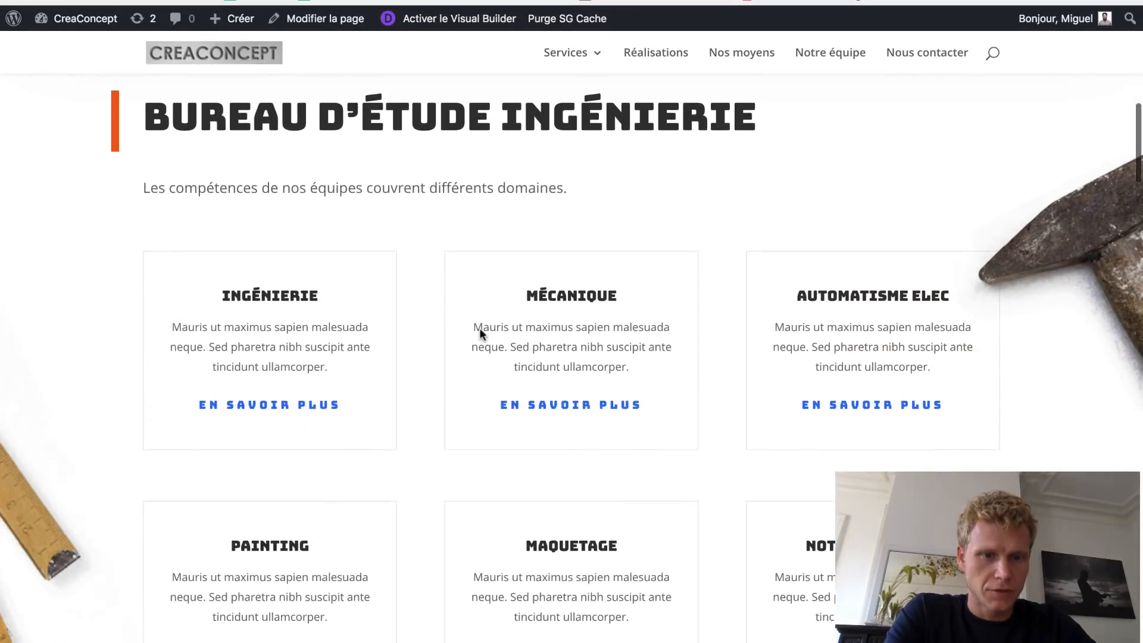
click(327, 397)
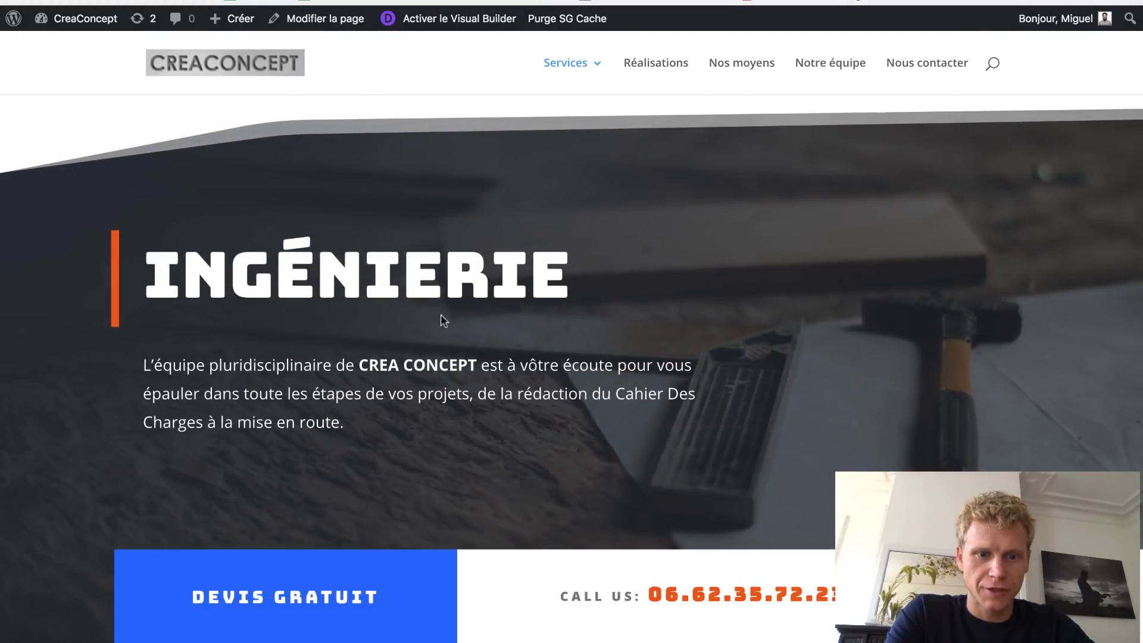
- Scroll the Ingénierie page to the quote request form and try its Email Address and Name fields
scroll(443, 320, down, 2)
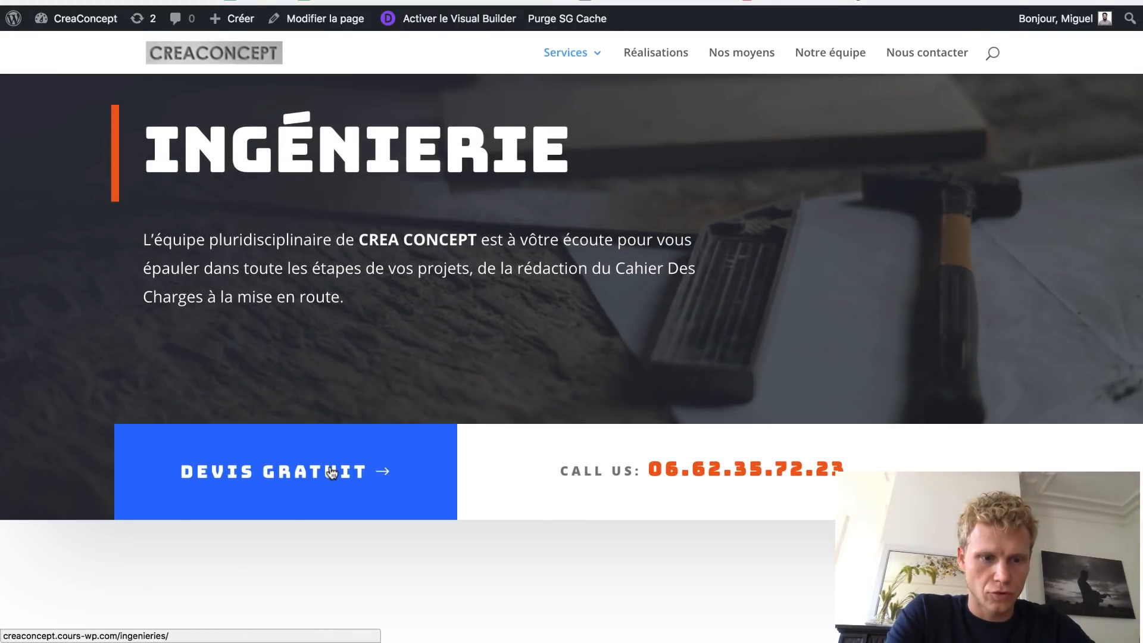
scroll(522, 454, down, 2)
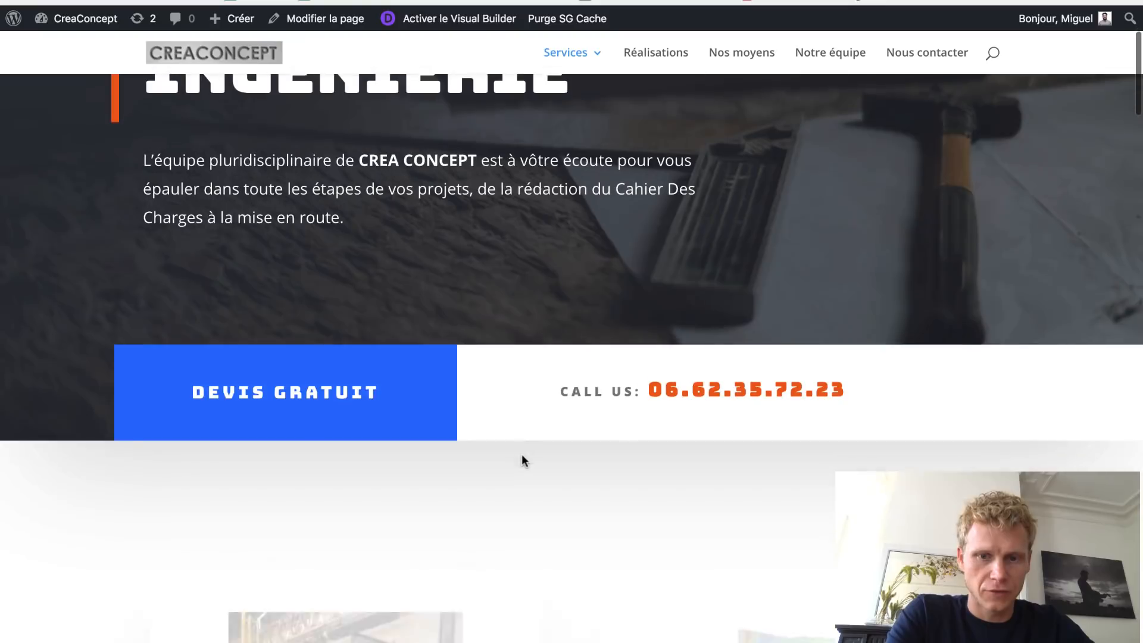
scroll(744, 411, down, 10)
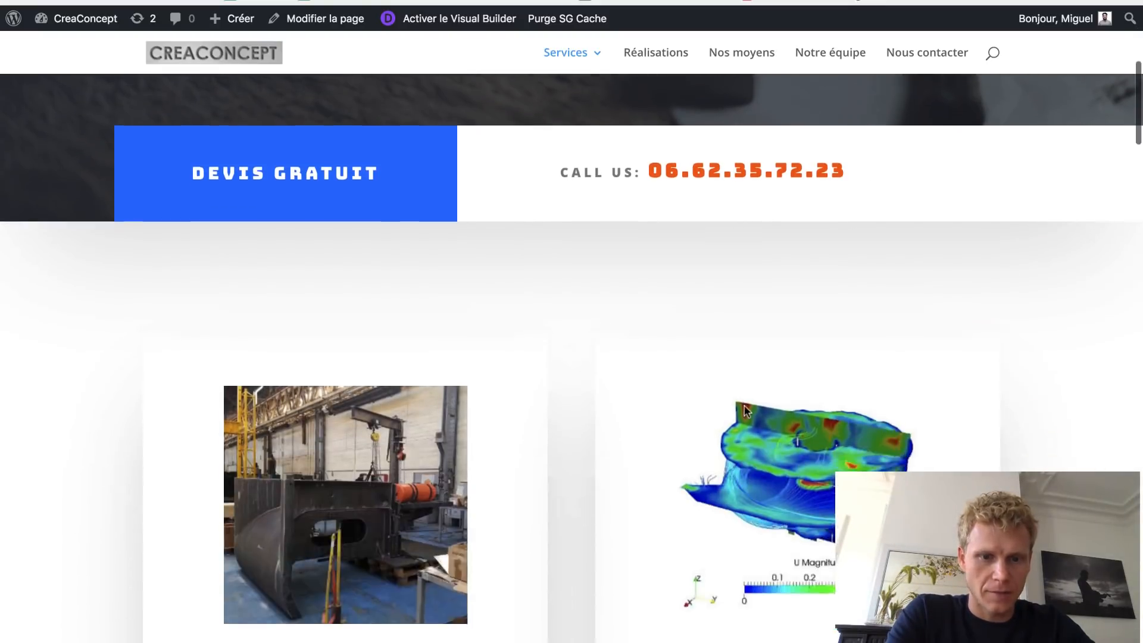
scroll(744, 411, up, 1)
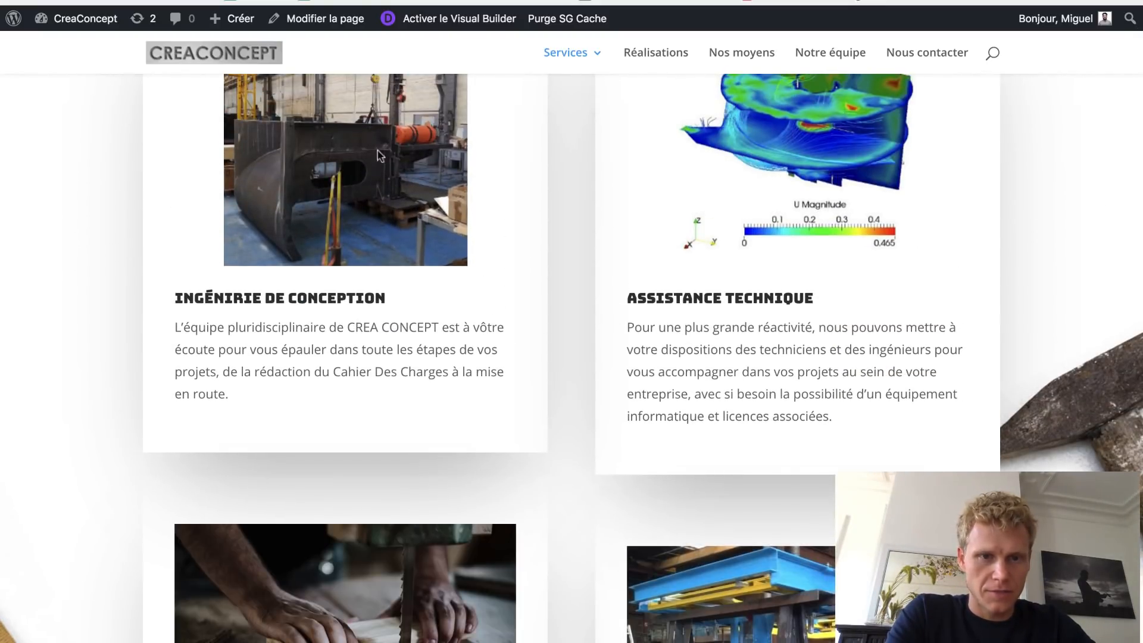
scroll(732, 407, down, 10)
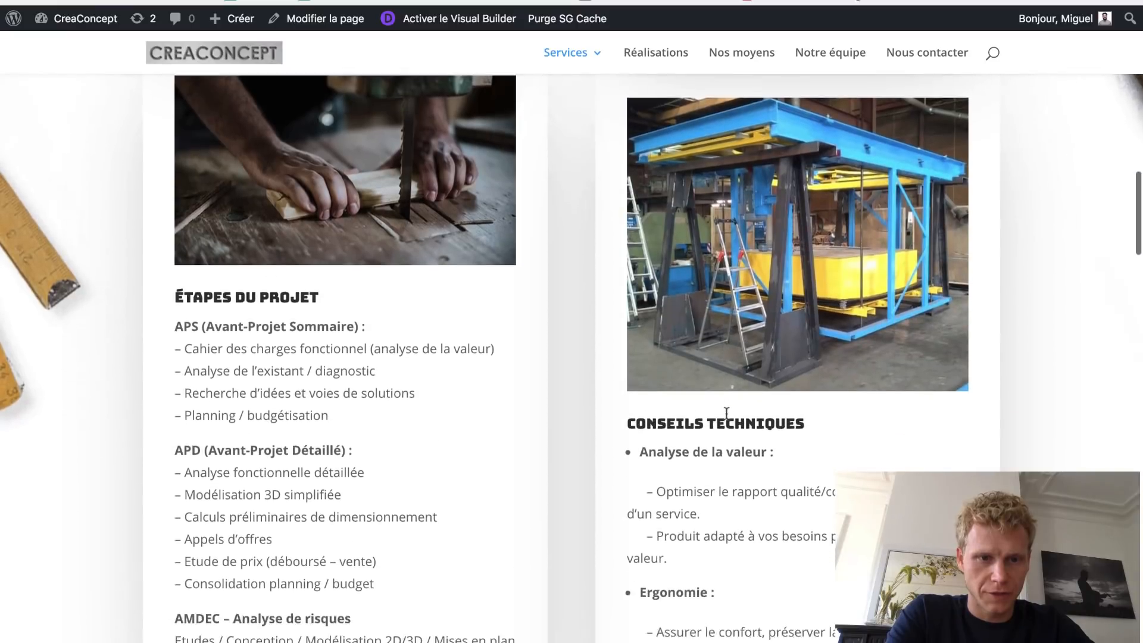
scroll(747, 357, down, 10)
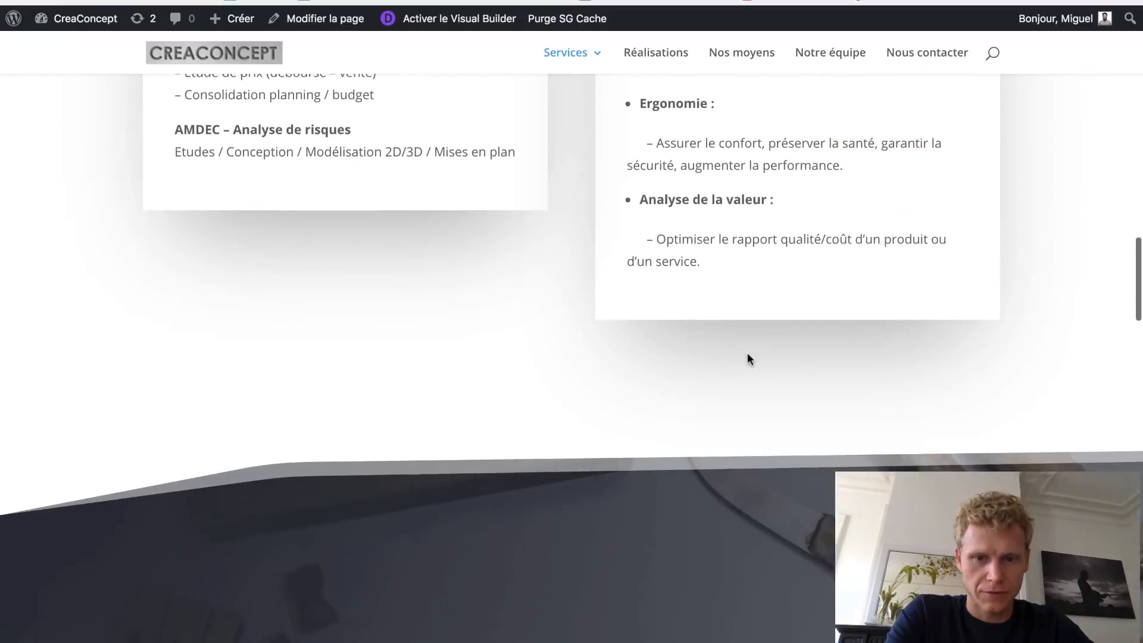
scroll(747, 352, down, 2)
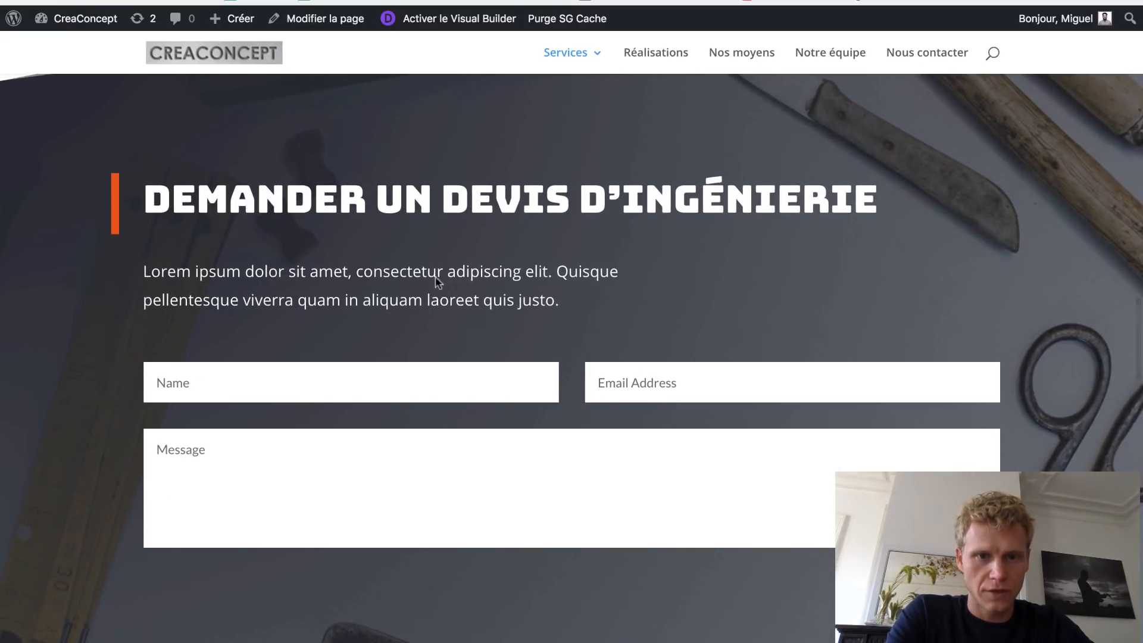
scroll(450, 268, down, 1)
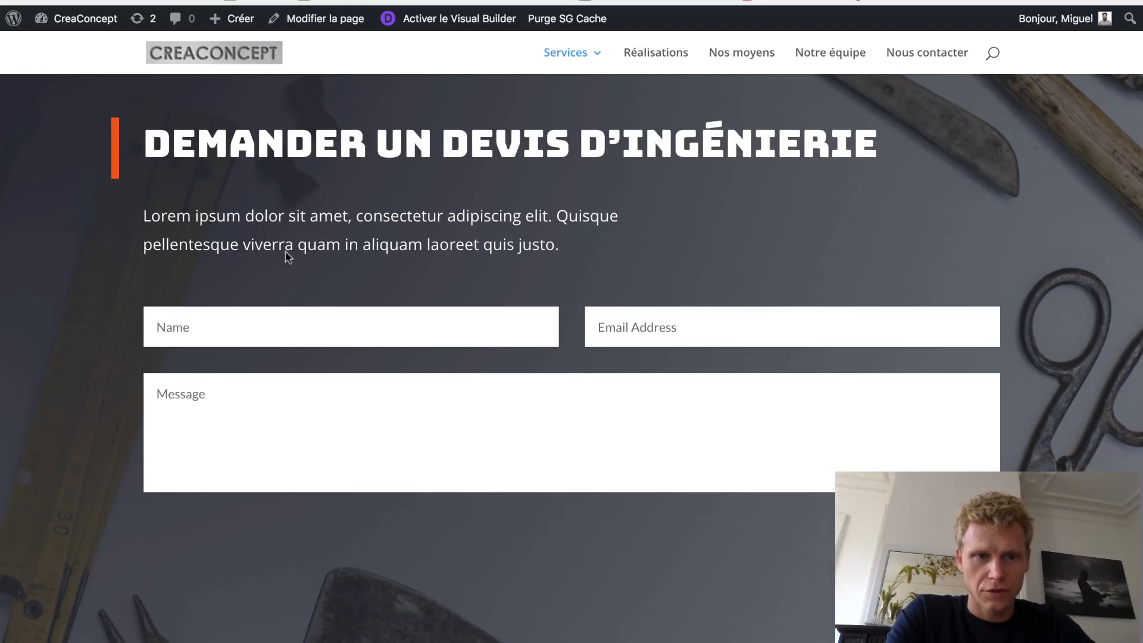
drag(164, 210, 560, 247)
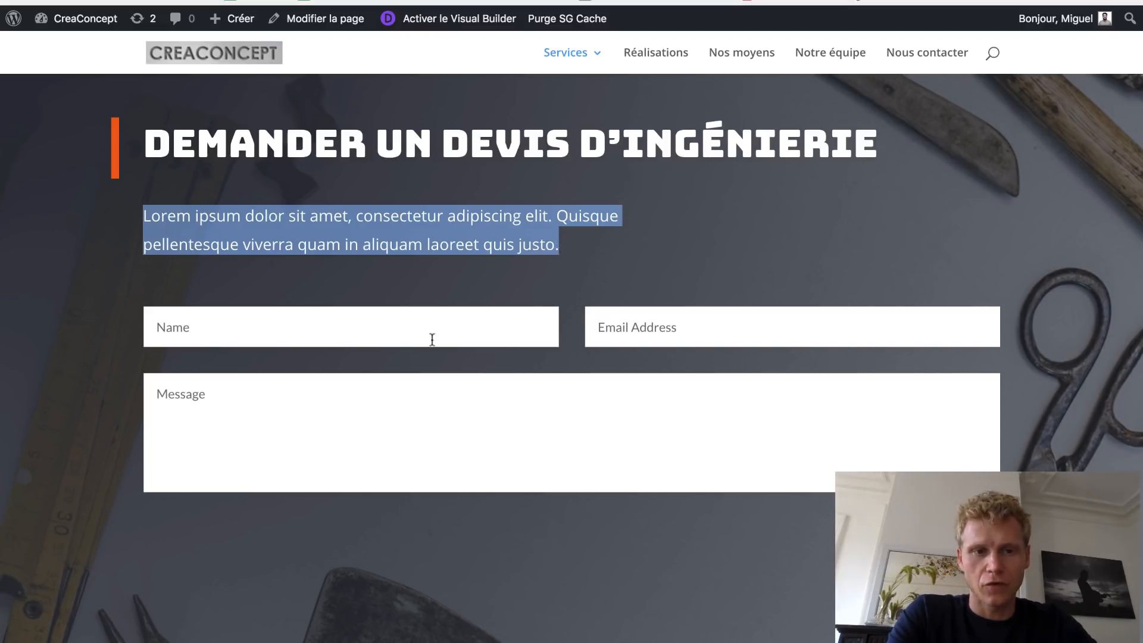
click(678, 318)
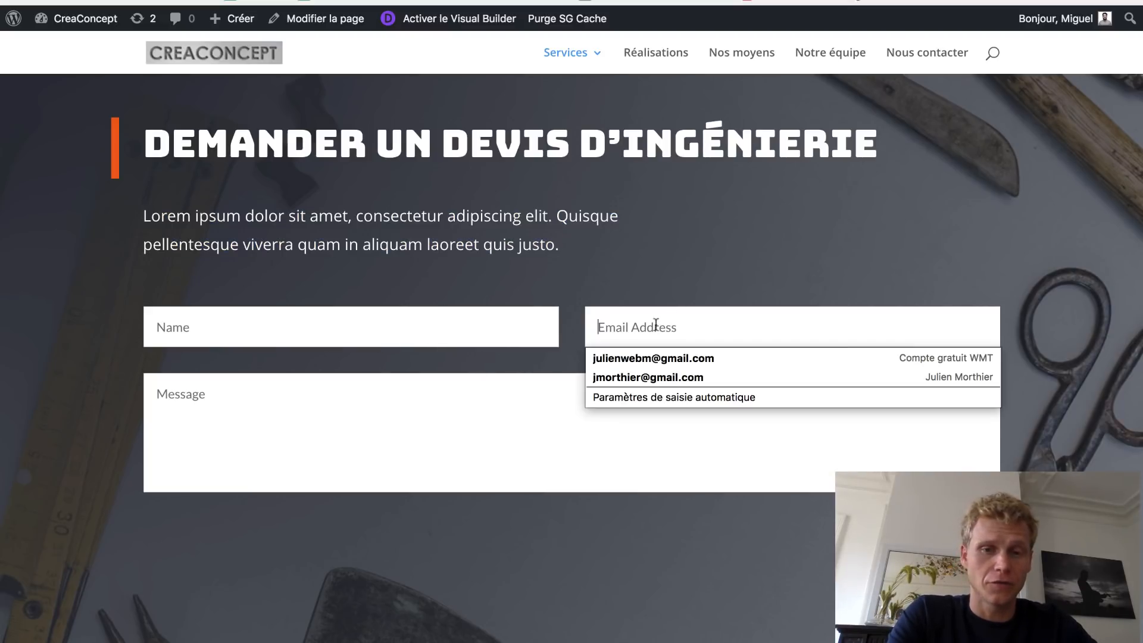
click(580, 305)
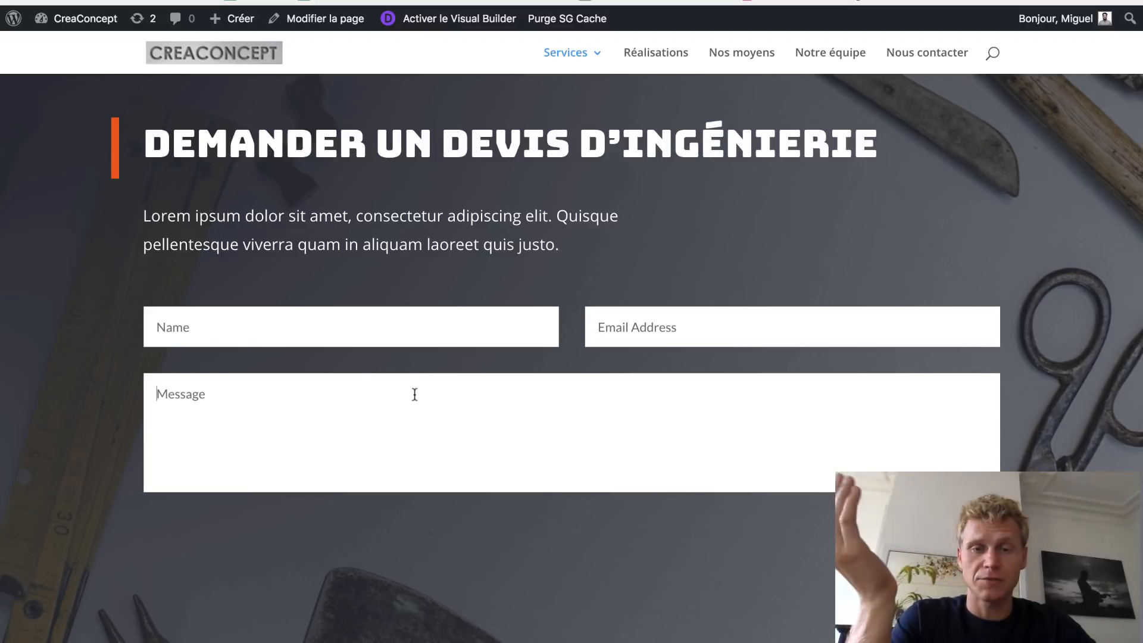
click(224, 321)
click(366, 253)
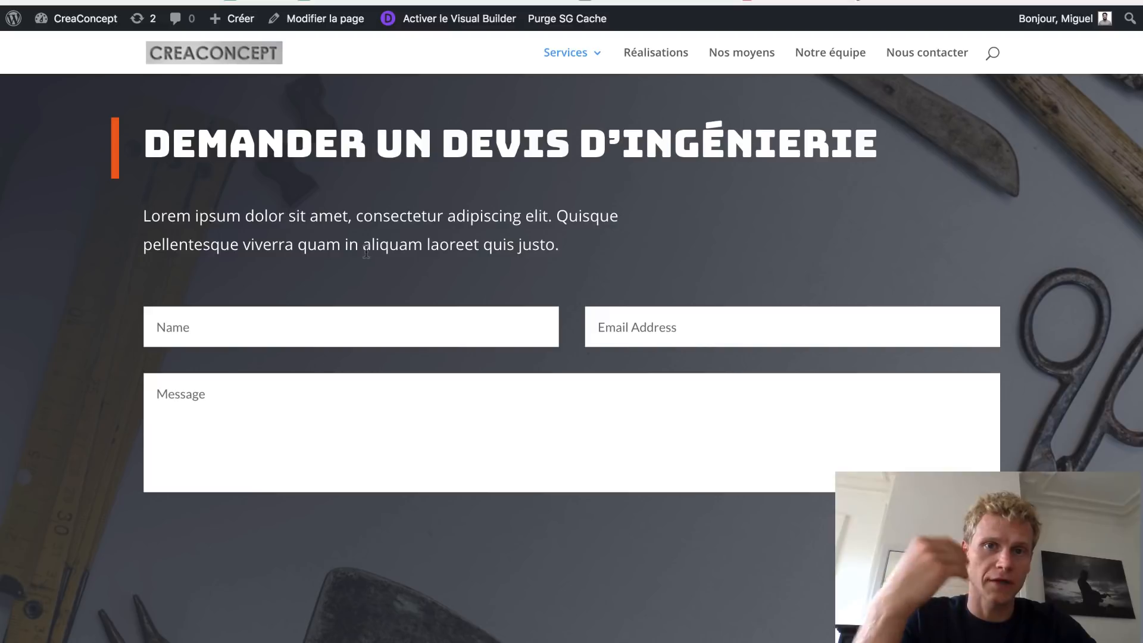
- Show the Automatisme content under Autres services, then go to the Services page
scroll(366, 252, down, 10)
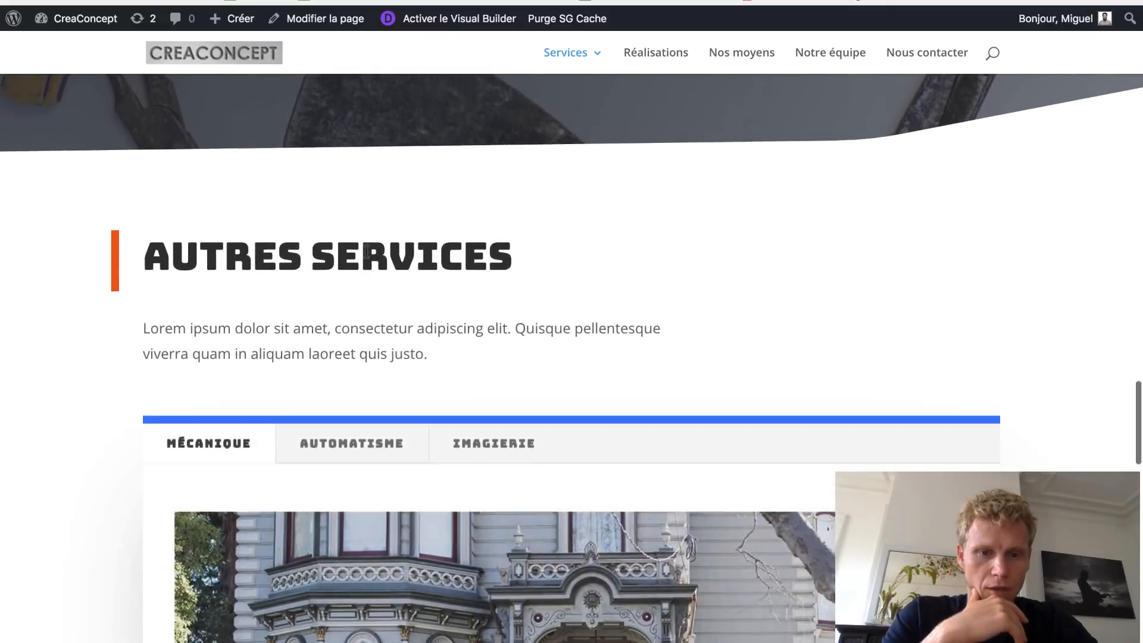
scroll(365, 250, down, 3)
click(371, 307)
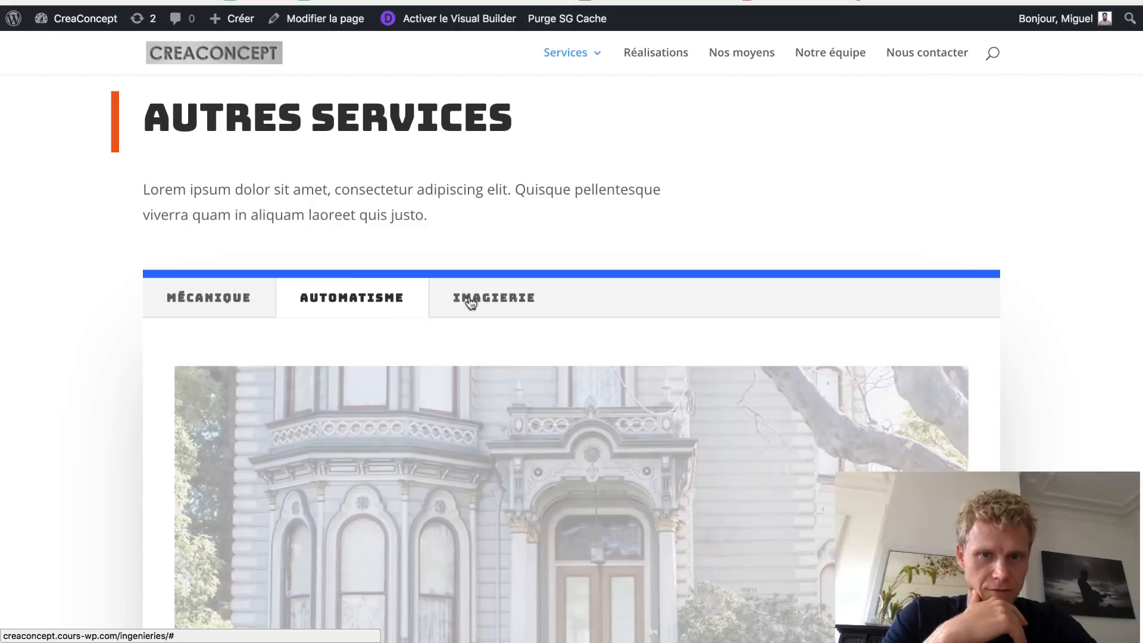
scroll(473, 303, down, 3)
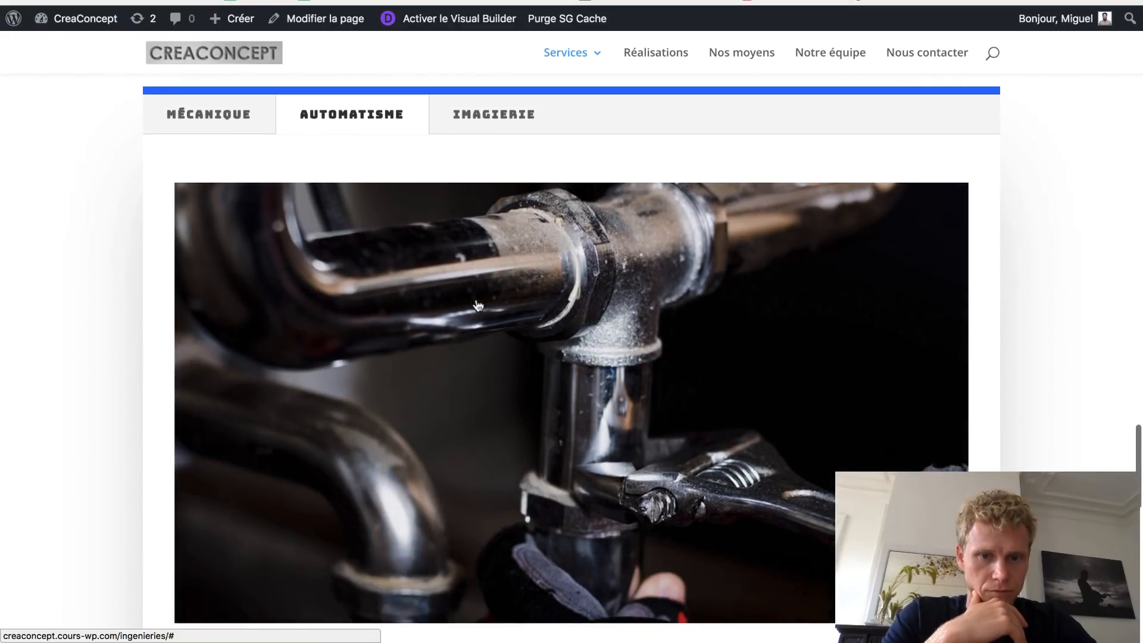
scroll(475, 305, down, 5)
scroll(475, 302, up, 7)
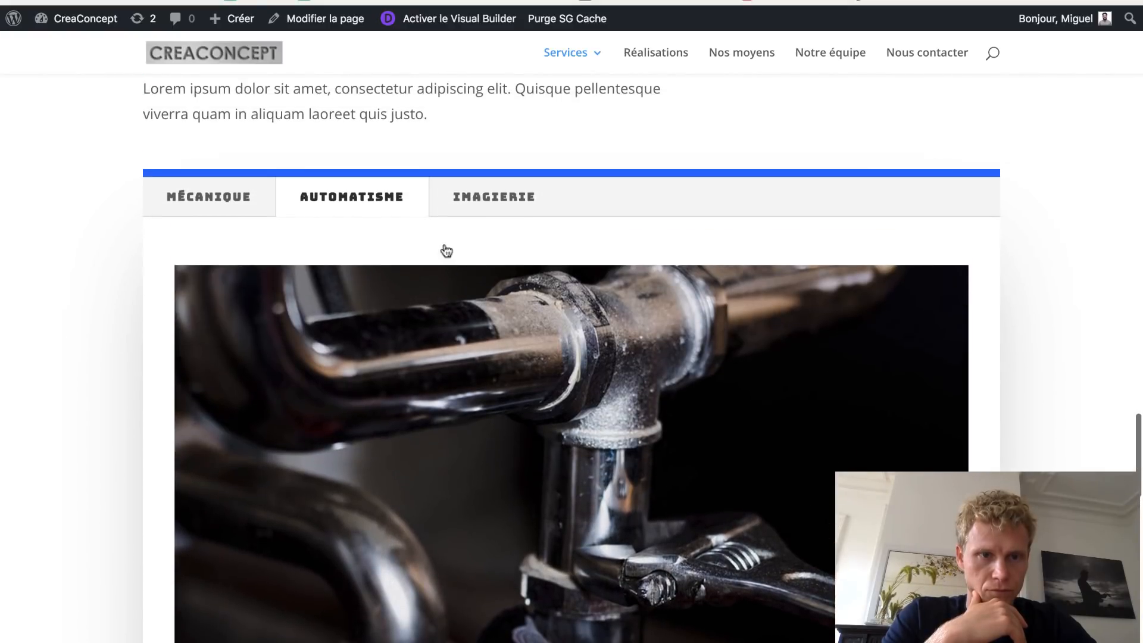
click(554, 60)
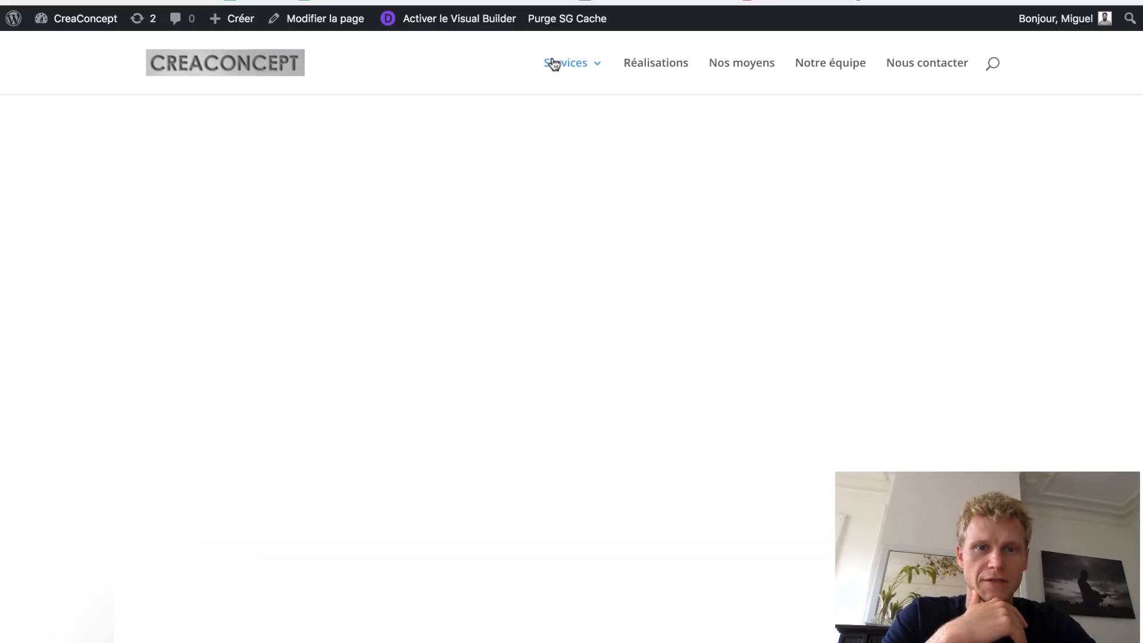
- Browse the Services page, then open Nous contacter from the main menu
scroll(566, 283, down, 9)
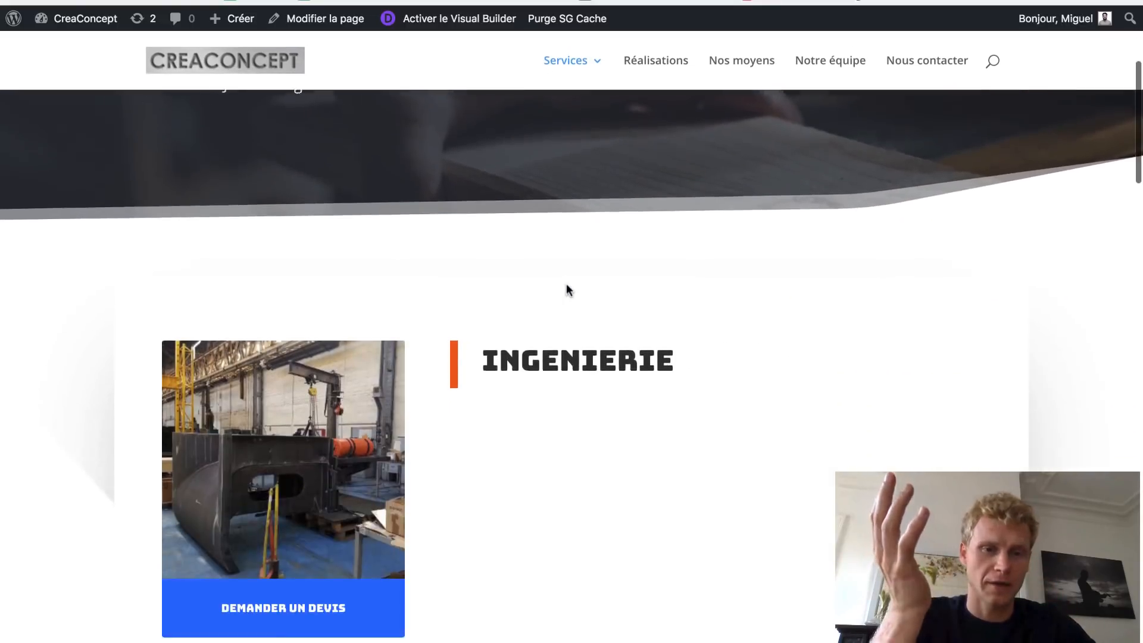
scroll(566, 284, down, 20)
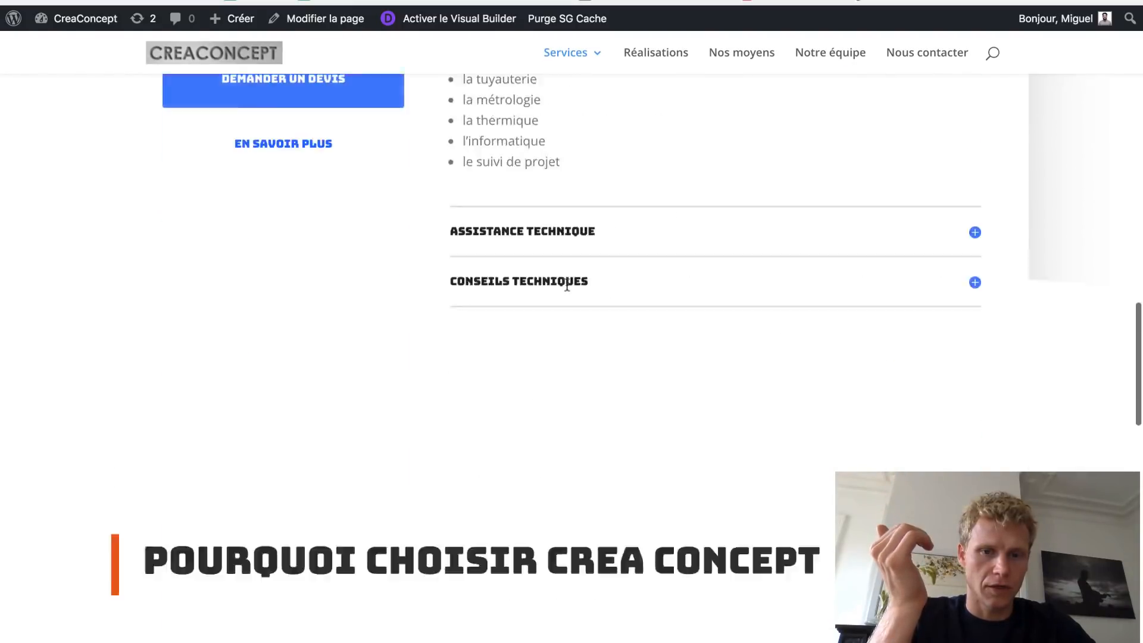
scroll(566, 284, up, 20)
scroll(566, 286, up, 10)
scroll(566, 284, down, 12)
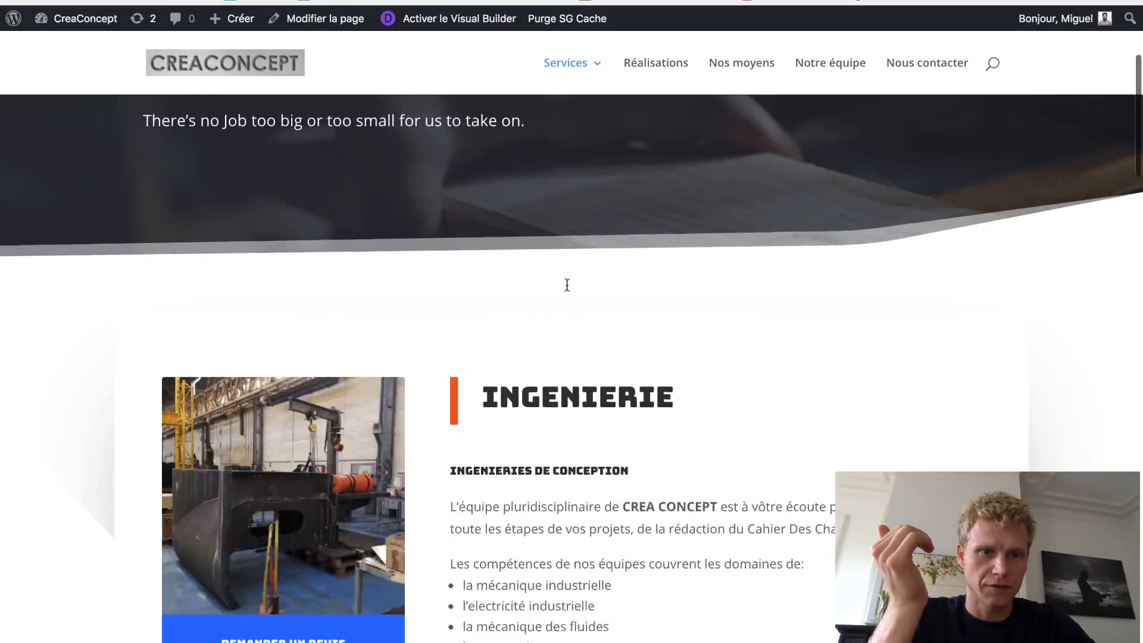
scroll(566, 283, down, 15)
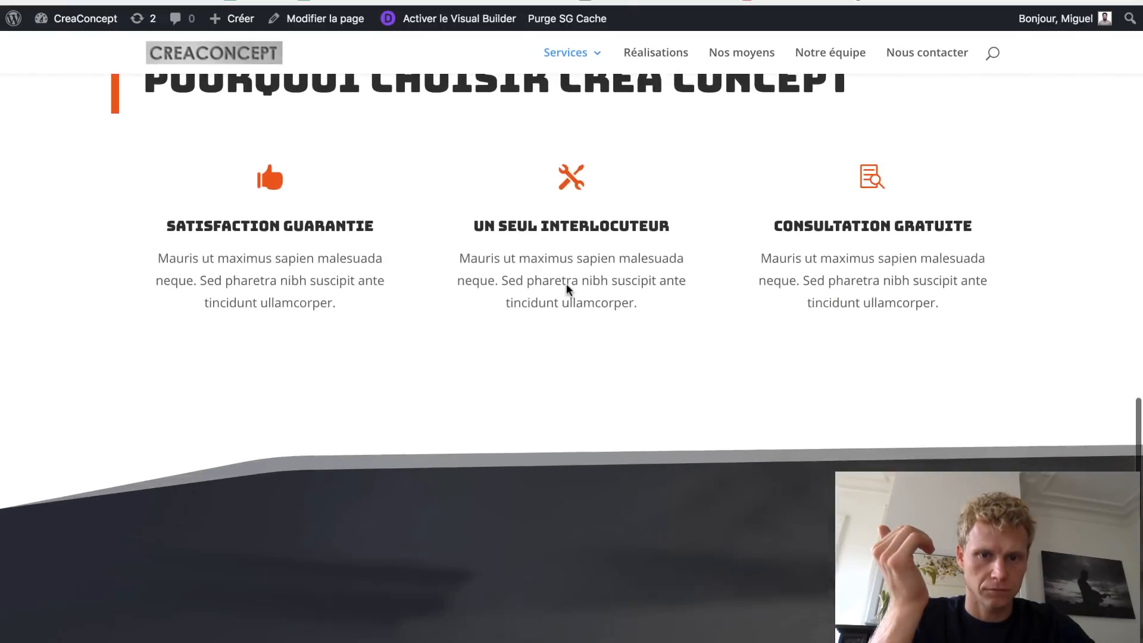
scroll(607, 119, up, 20)
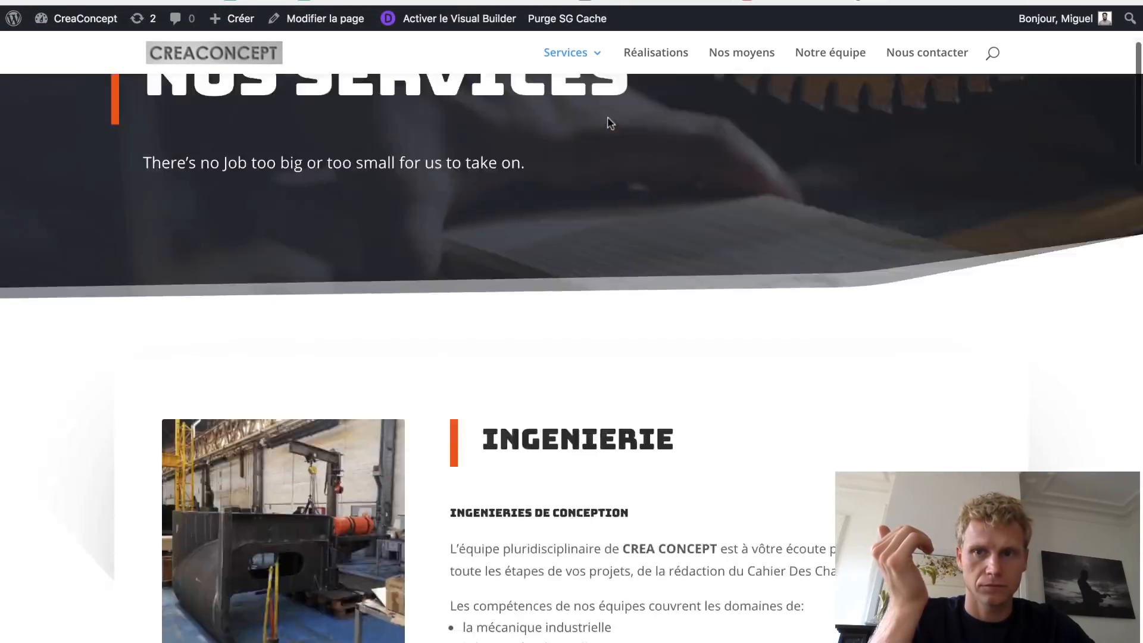
click(906, 67)
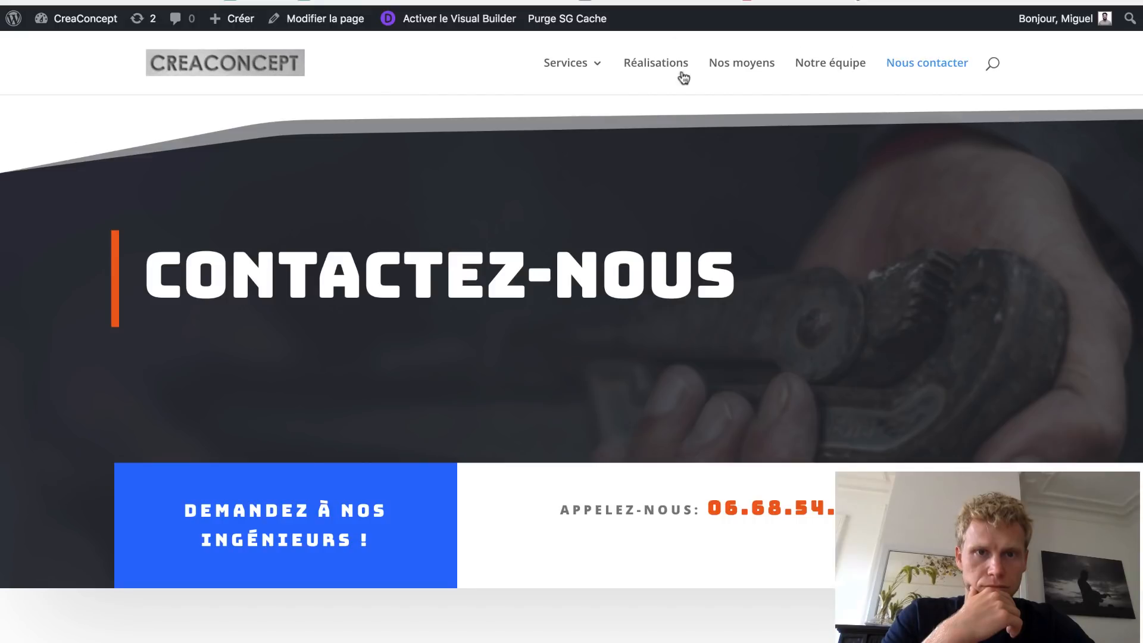
- Scroll past the contact form down to the San Francisco map and Foire aux questions
scroll(731, 291, down, 8)
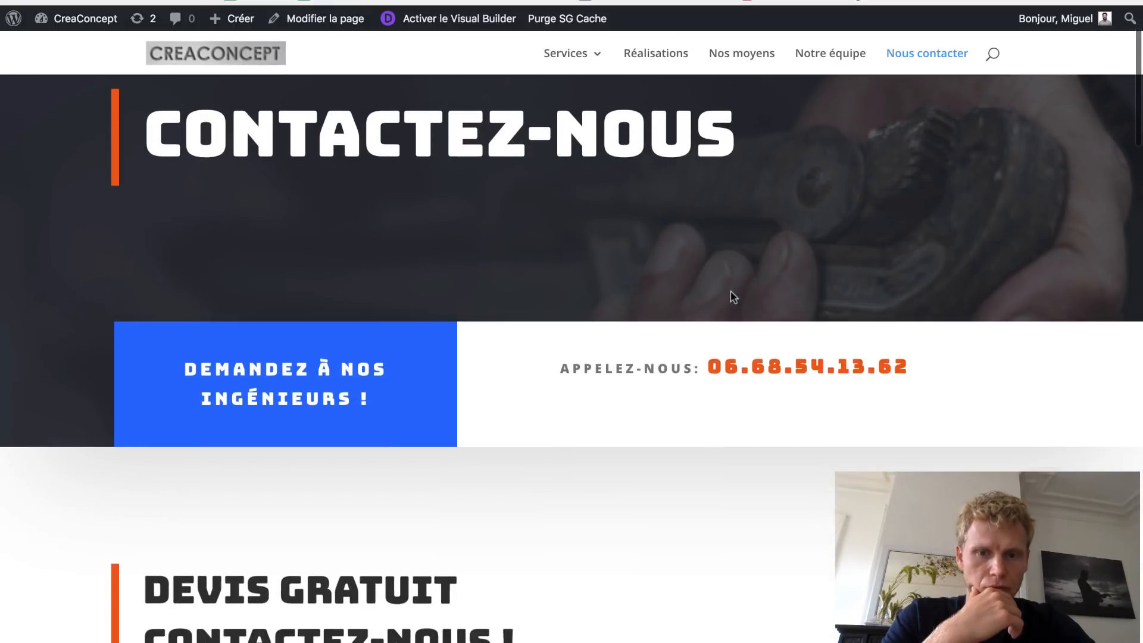
scroll(733, 296, down, 3)
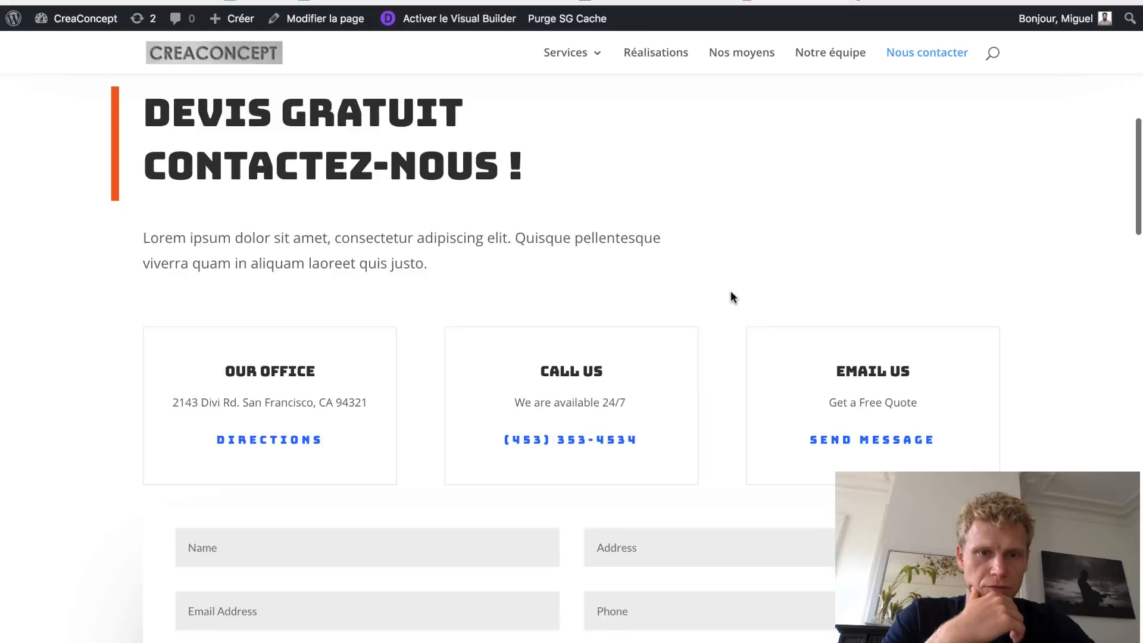
scroll(731, 298, up, 12)
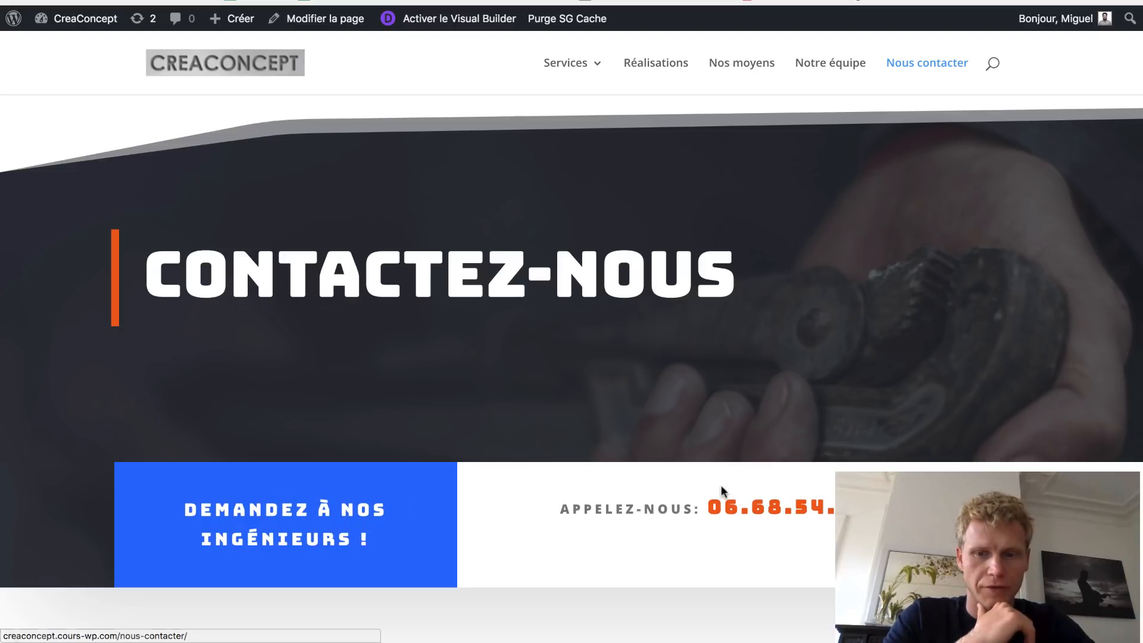
scroll(767, 517, down, 3)
scroll(766, 511, down, 10)
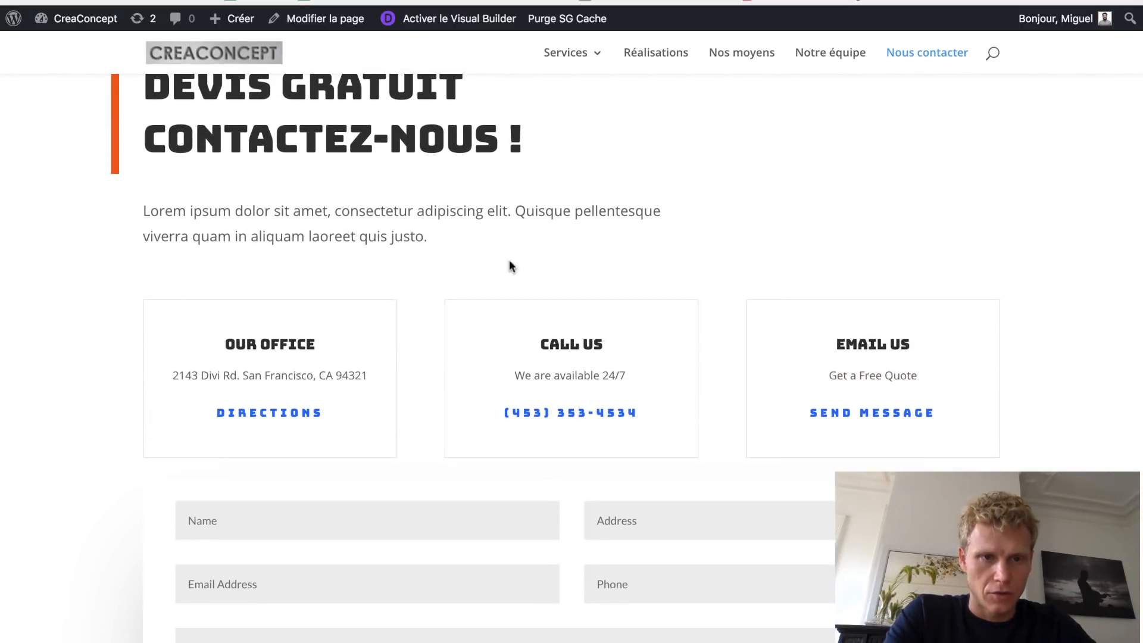
scroll(329, 181, down, 13)
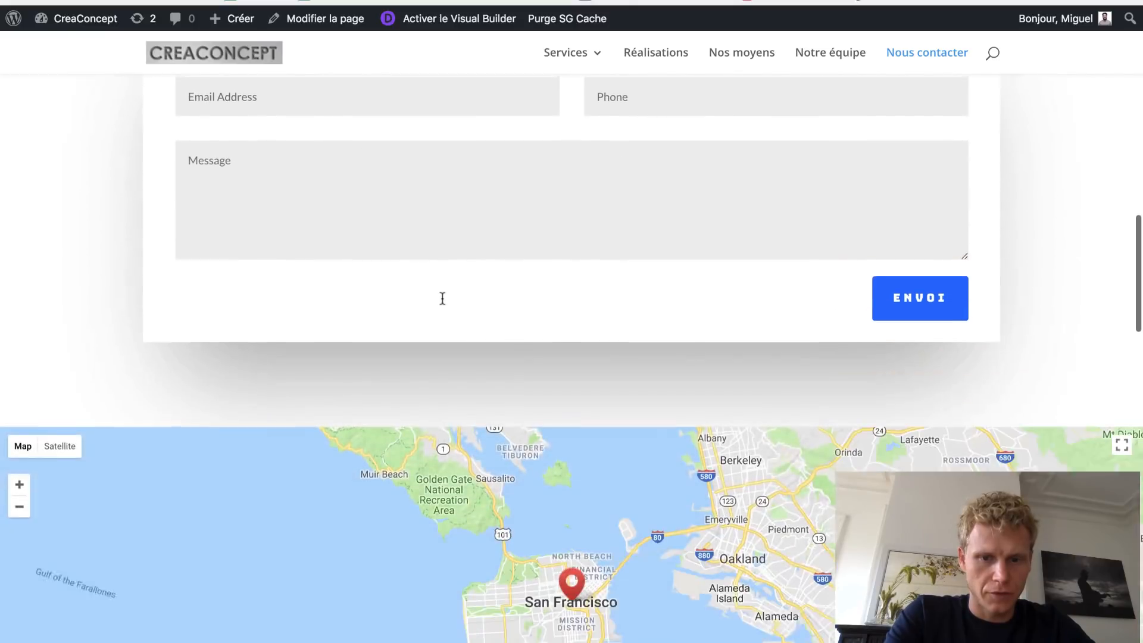
scroll(442, 303, down, 1)
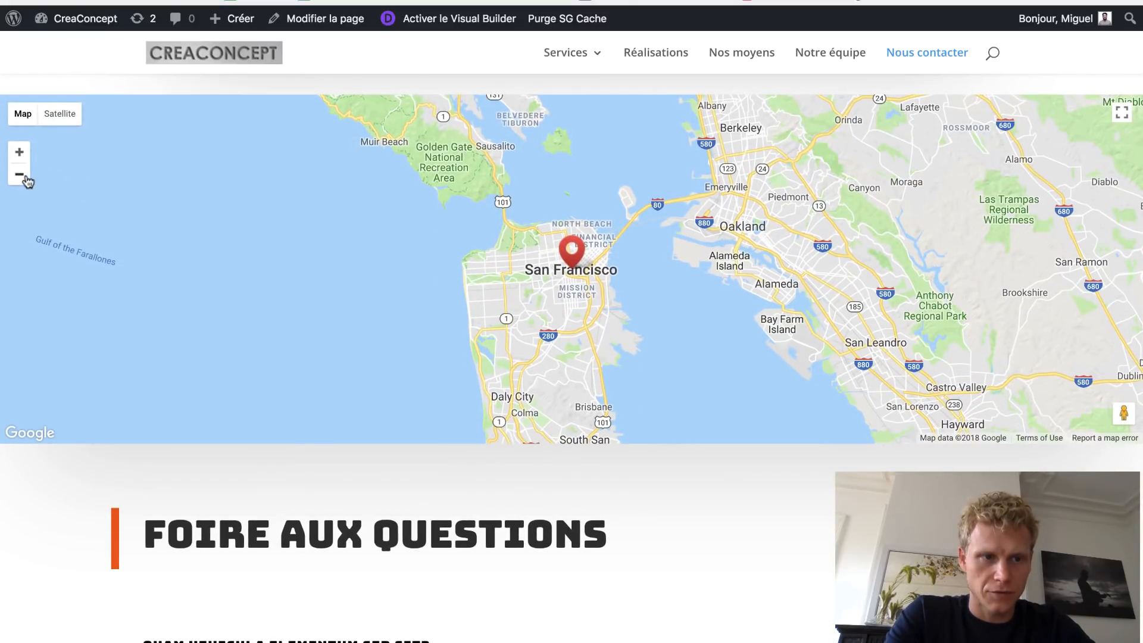
- Zoom the map out briefly, then in to street level around the San Francisco marker
click(24, 176)
click(24, 176)
click(19, 154)
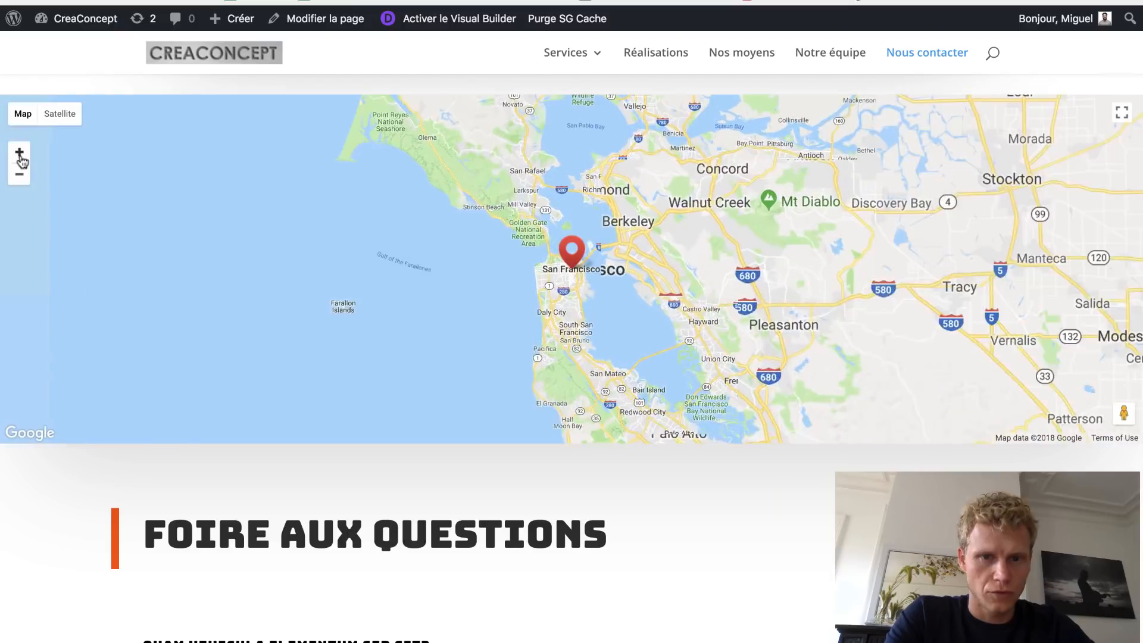
click(20, 153)
click(20, 153)
click(20, 153)
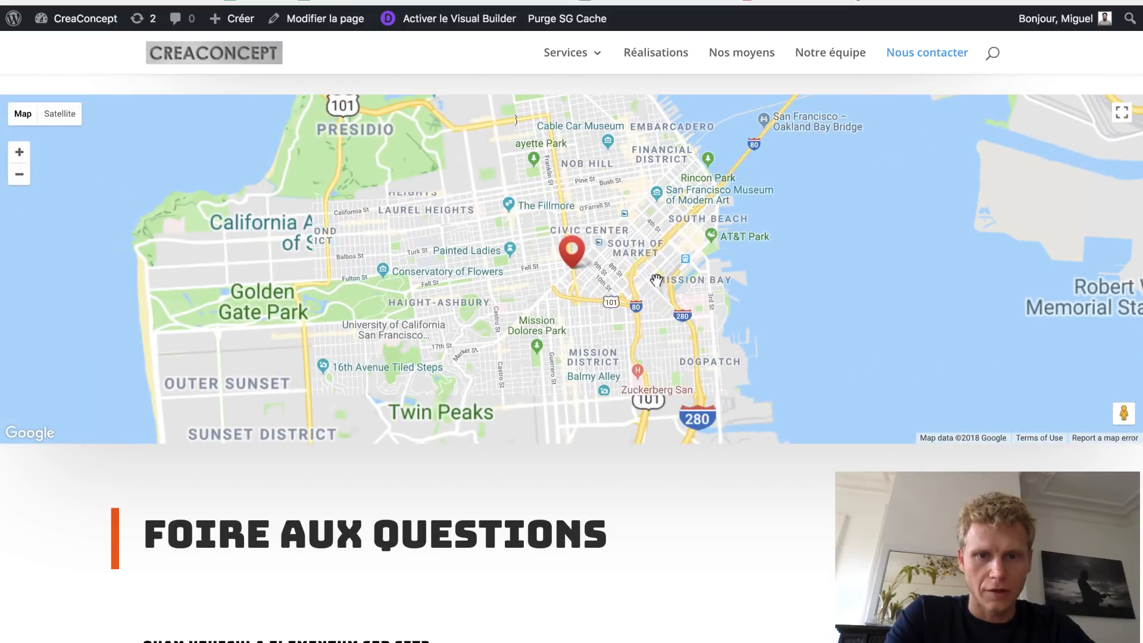
click(19, 153)
click(20, 153)
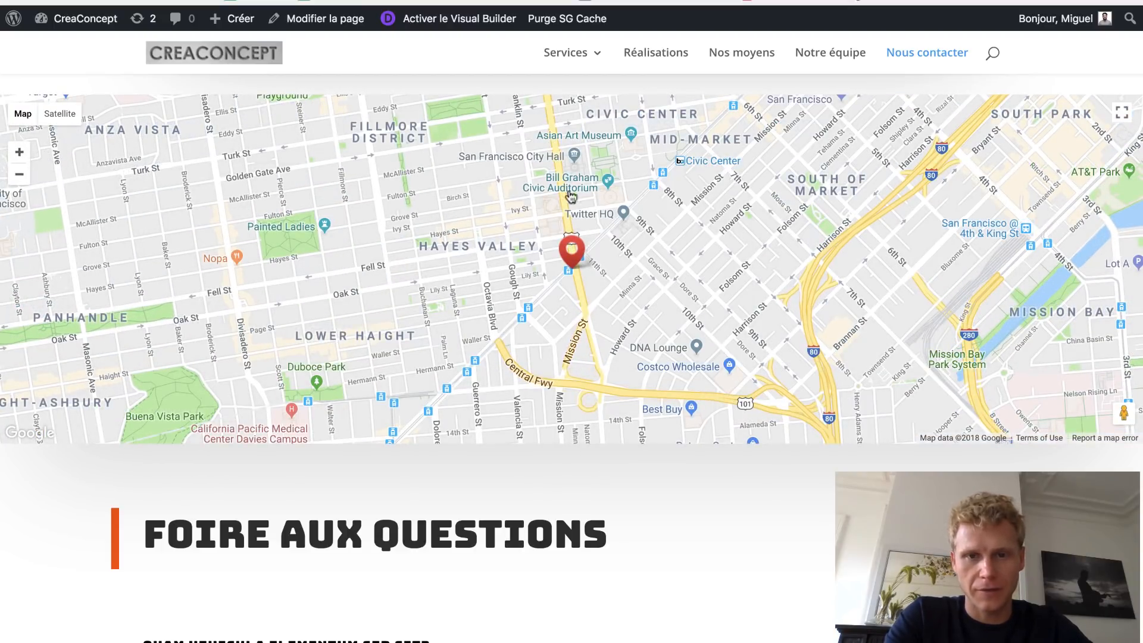
- Zoom the map back out to California and pan east across the United States
click(22, 179)
click(23, 178)
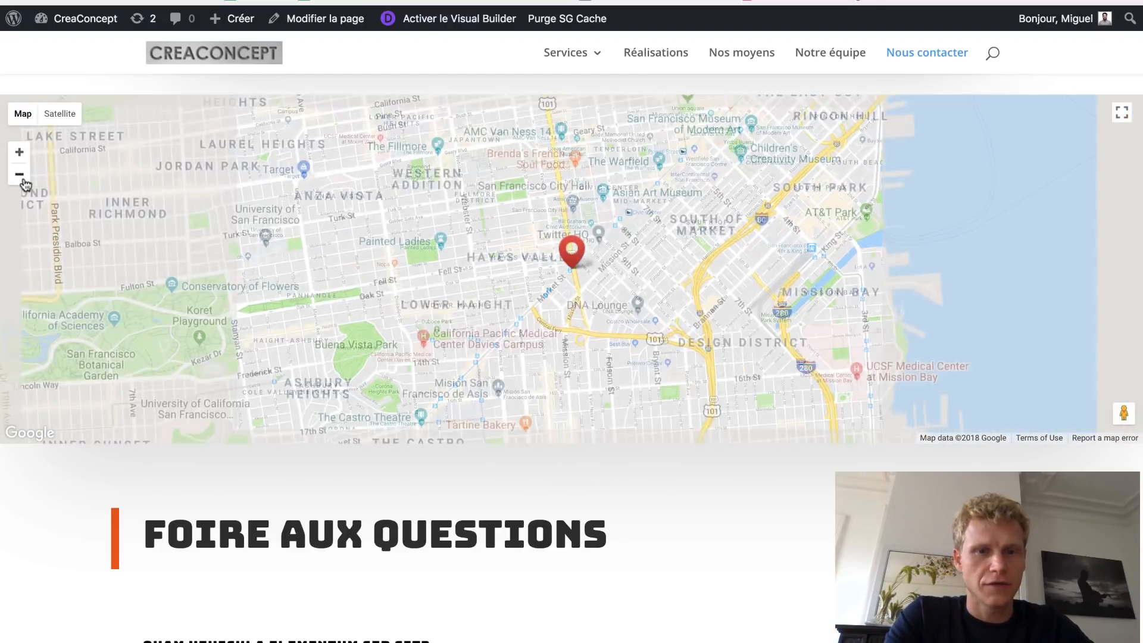
click(23, 179)
click(22, 178)
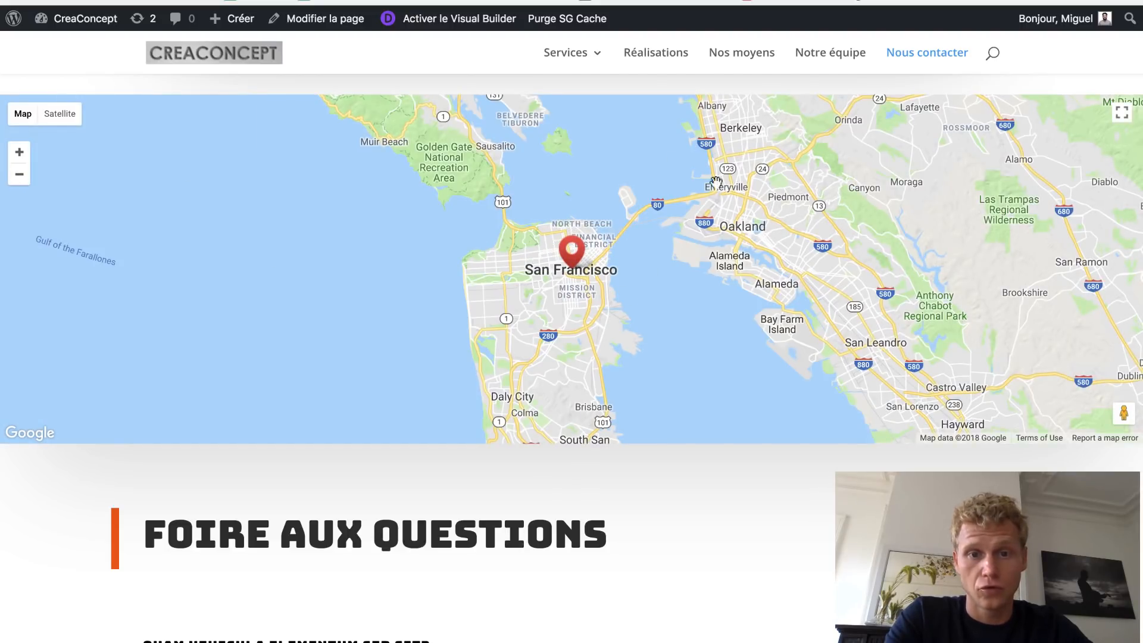
click(20, 186)
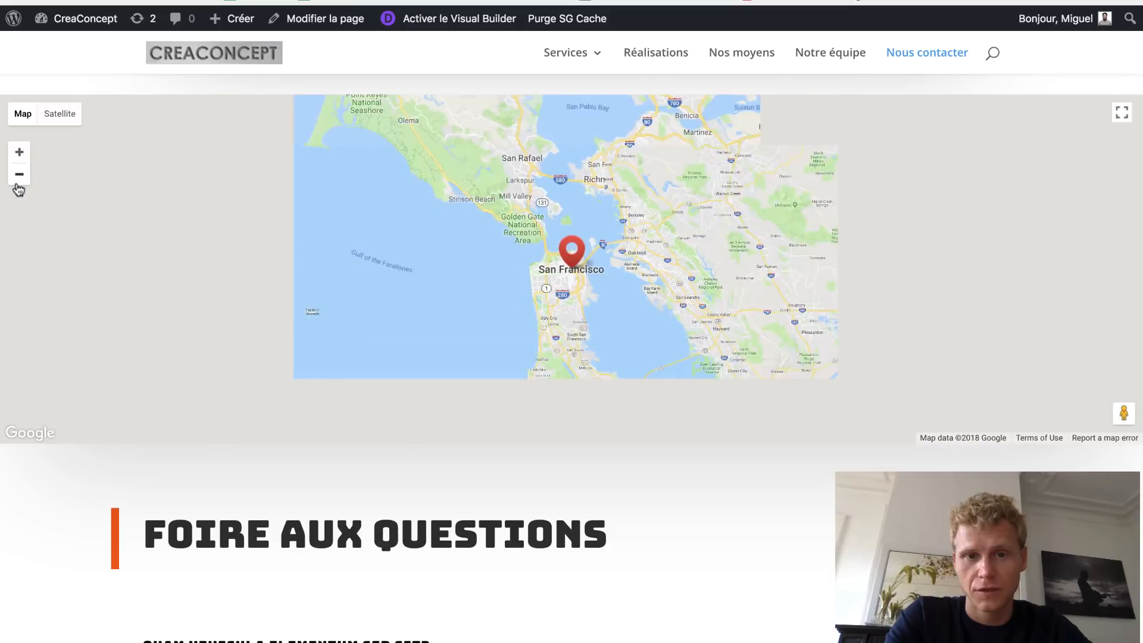
click(19, 186)
click(19, 186)
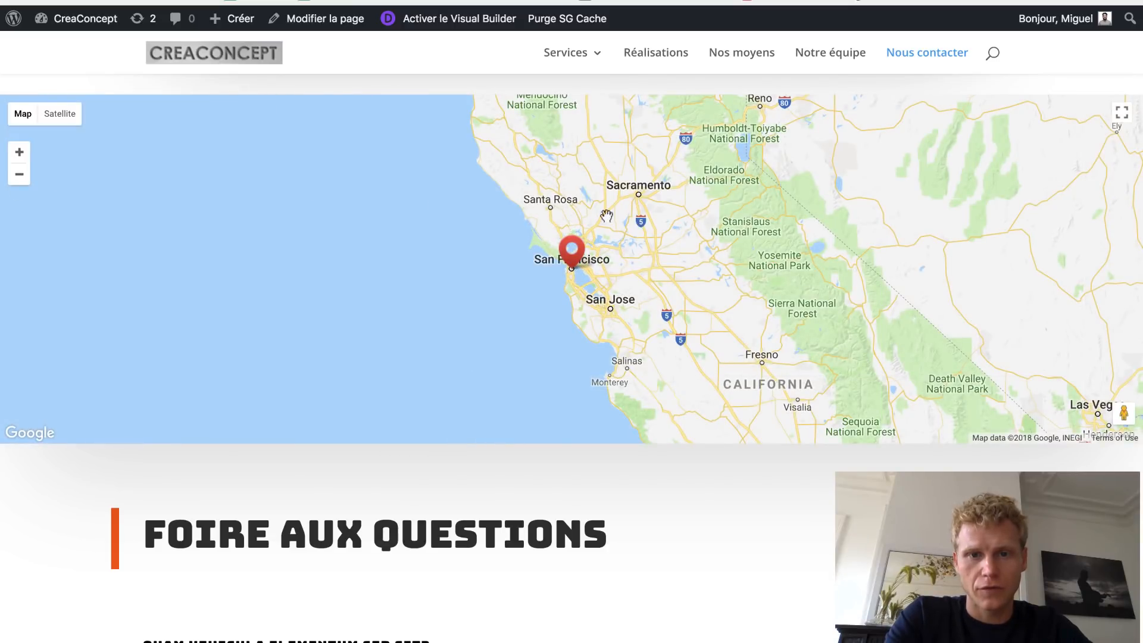
drag(682, 232, 489, 189)
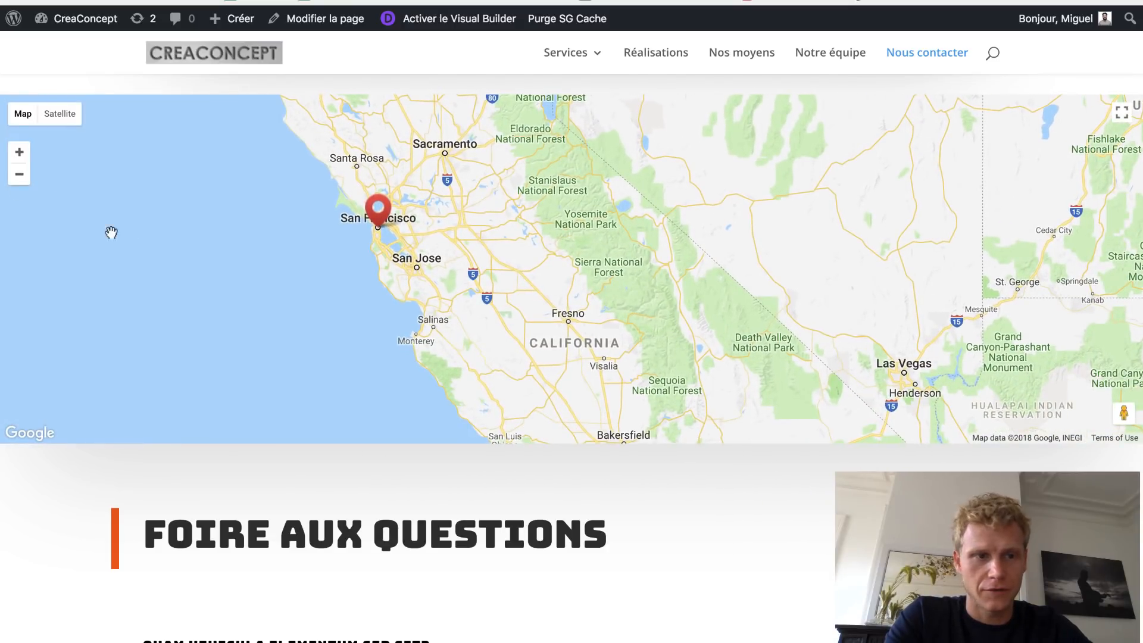
click(18, 175)
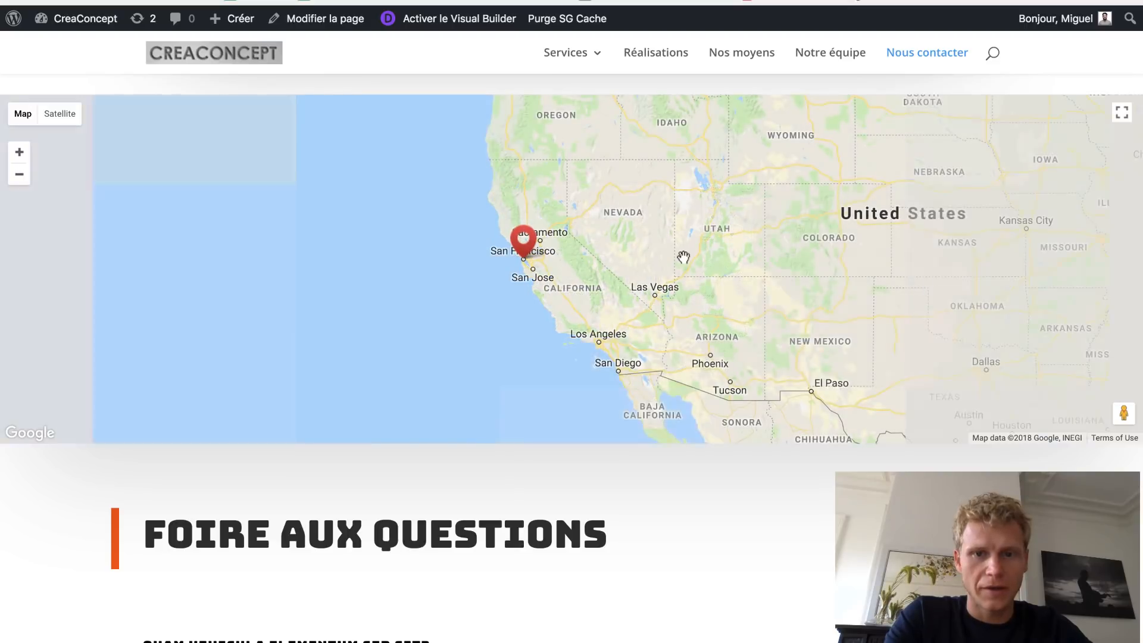
mouse_move(680, 262)
mouse_down()
mouse_move(485, 239)
mouse_move(423, 289)
mouse_up()
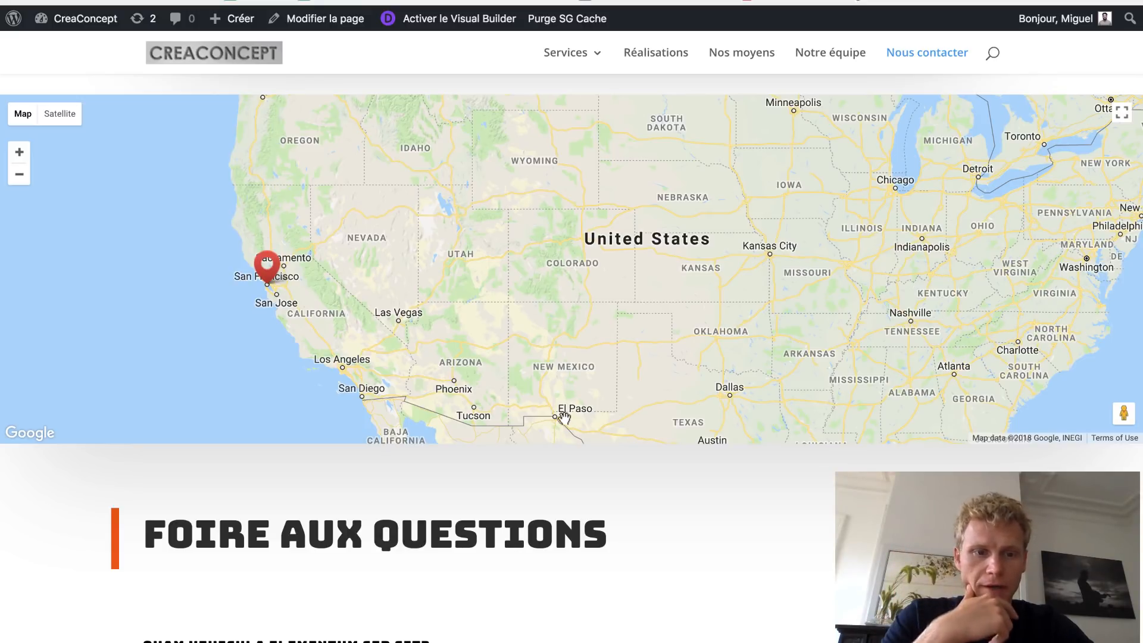
- Scroll down through the FAQ, then back up past the form to the CONTACTEZ-NOUS hero
scroll(571, 357, down, 5)
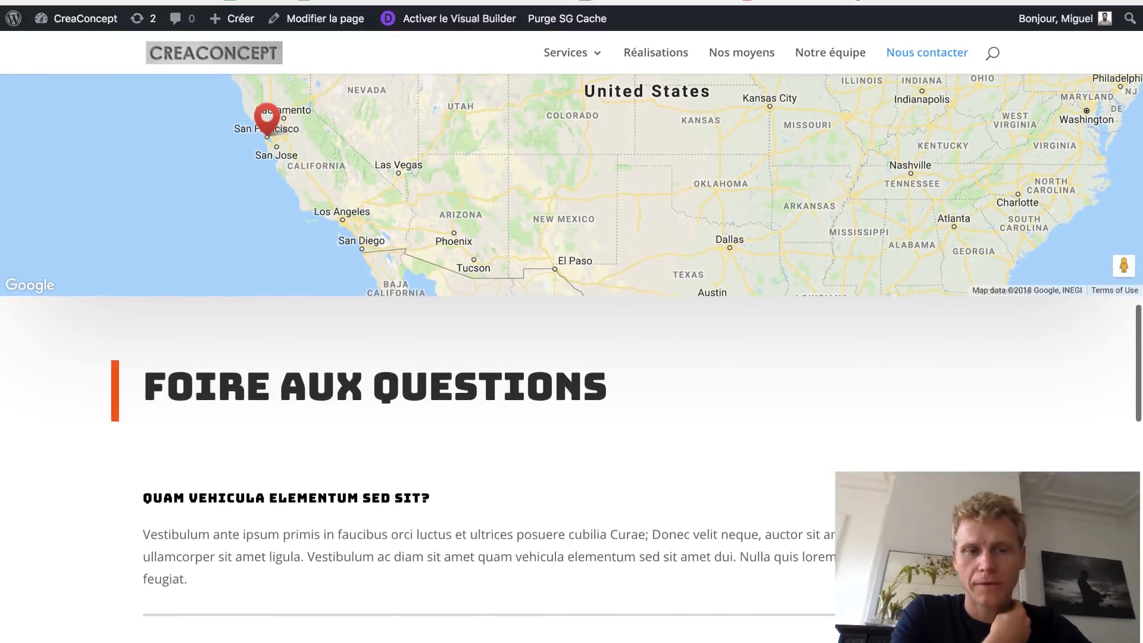
scroll(288, 400, down, 12)
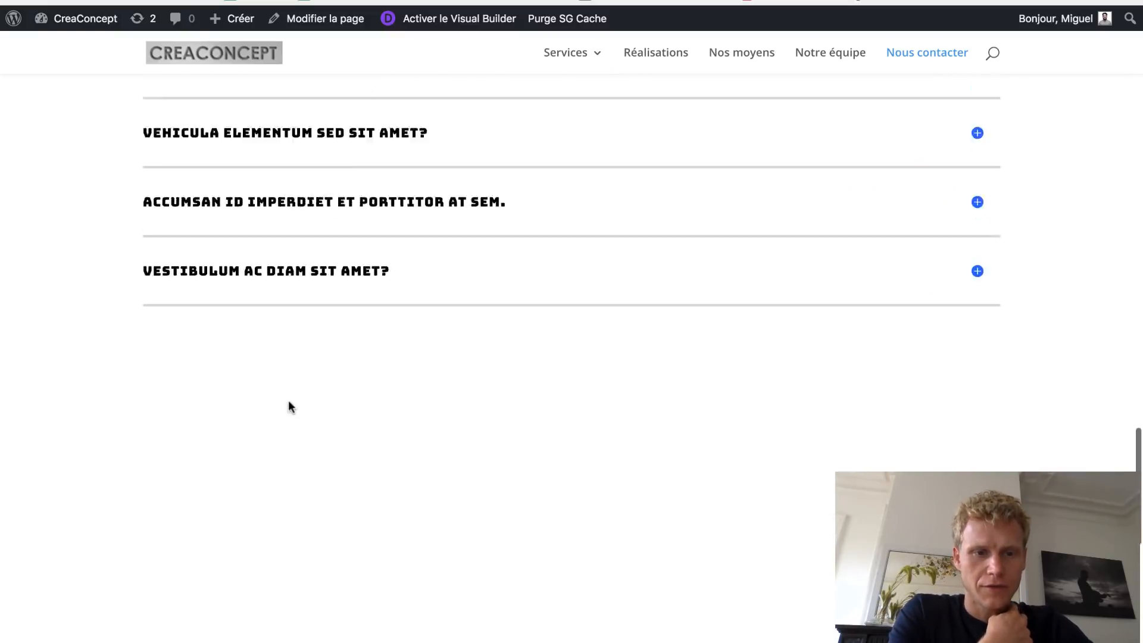
scroll(288, 407, down, 5)
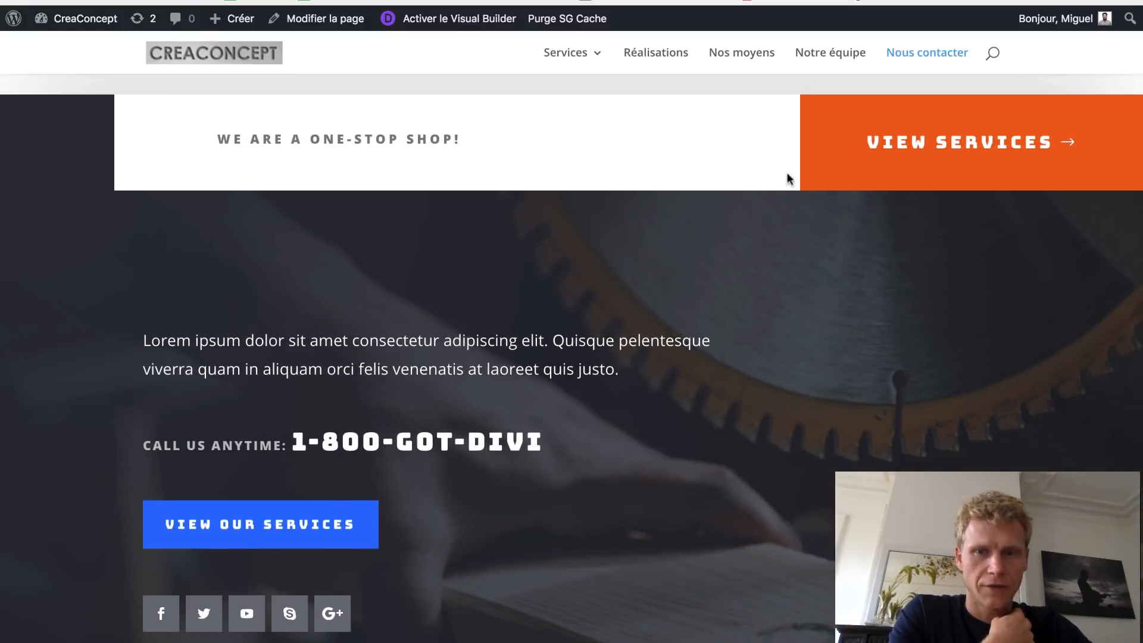
scroll(646, 273, down, 5)
scroll(642, 270, up, 9)
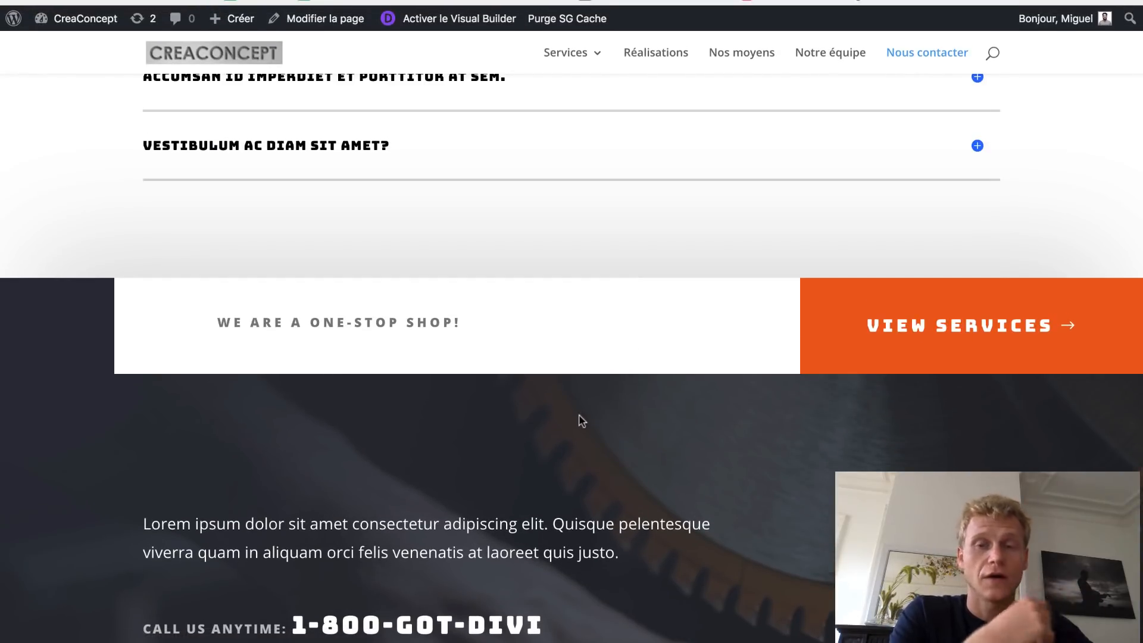
scroll(580, 420, up, 15)
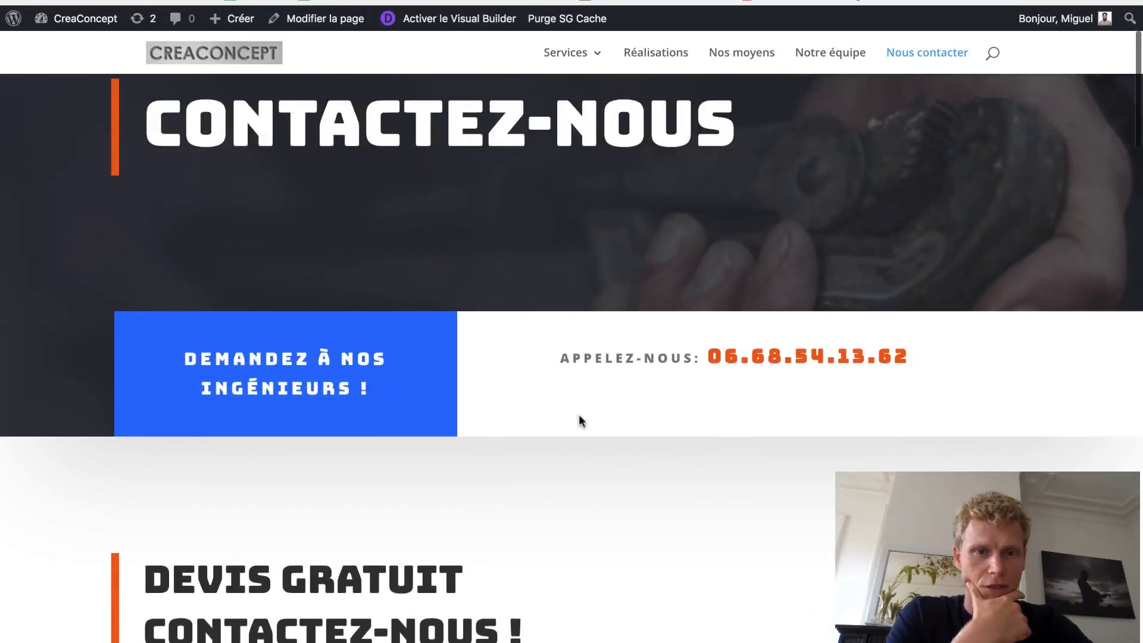
scroll(580, 420, down, 3)
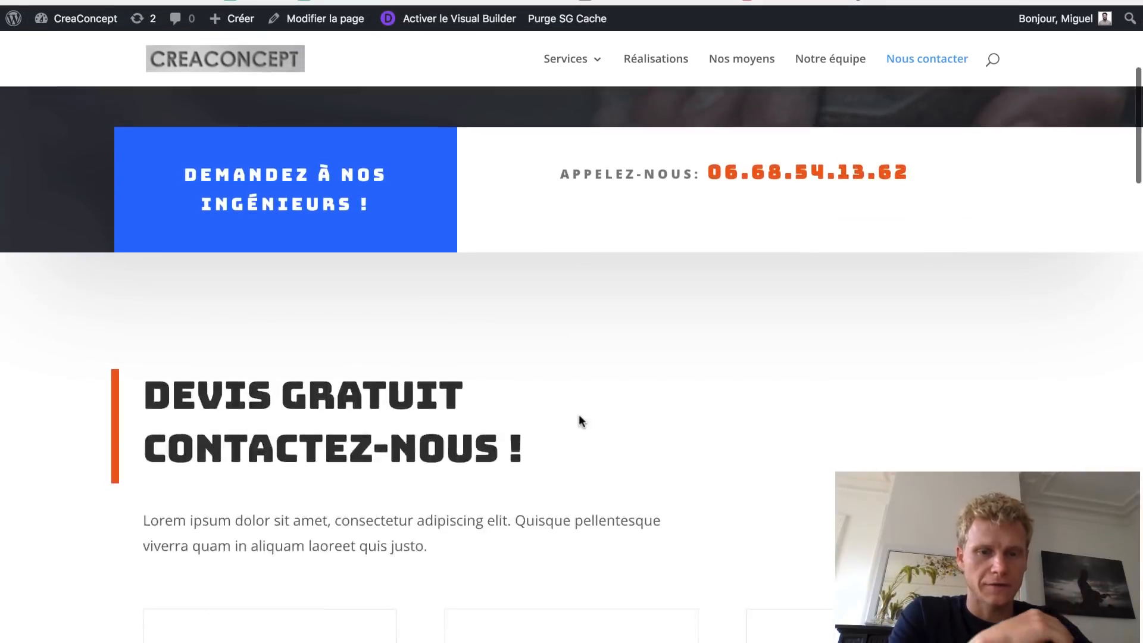
scroll(580, 420, down, 13)
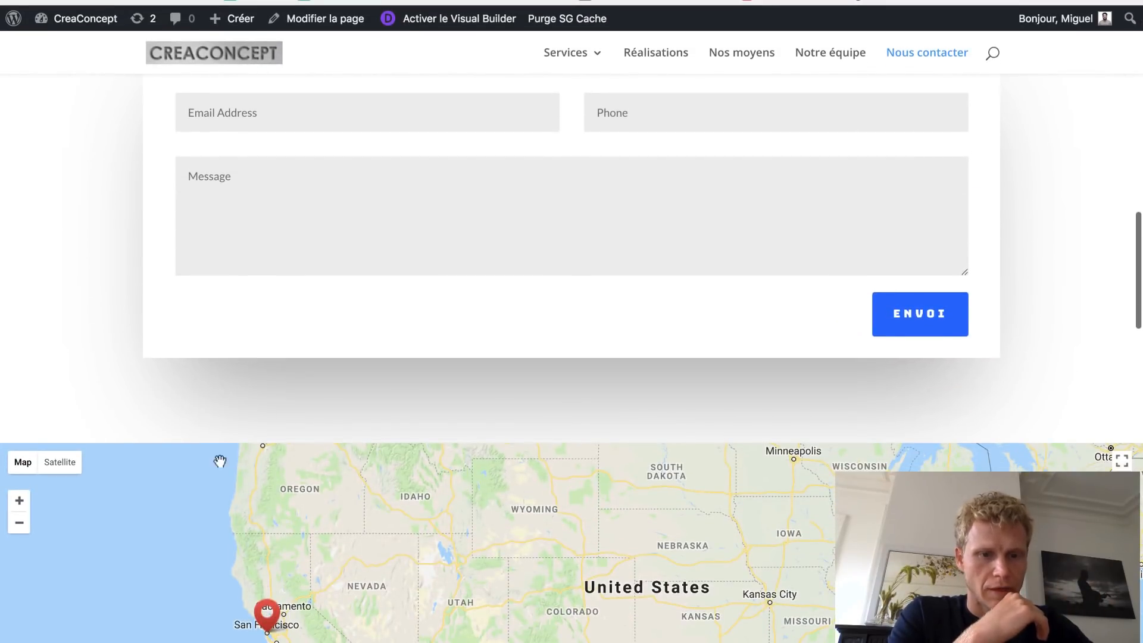
scroll(312, 439, up, 14)
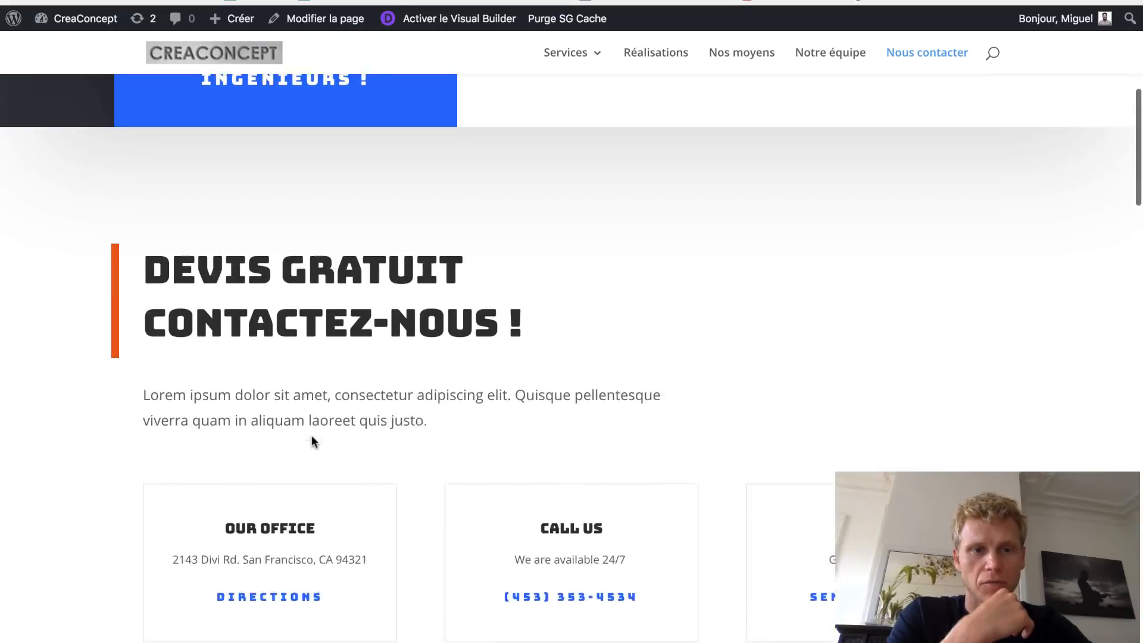
scroll(577, 348, up, 4)
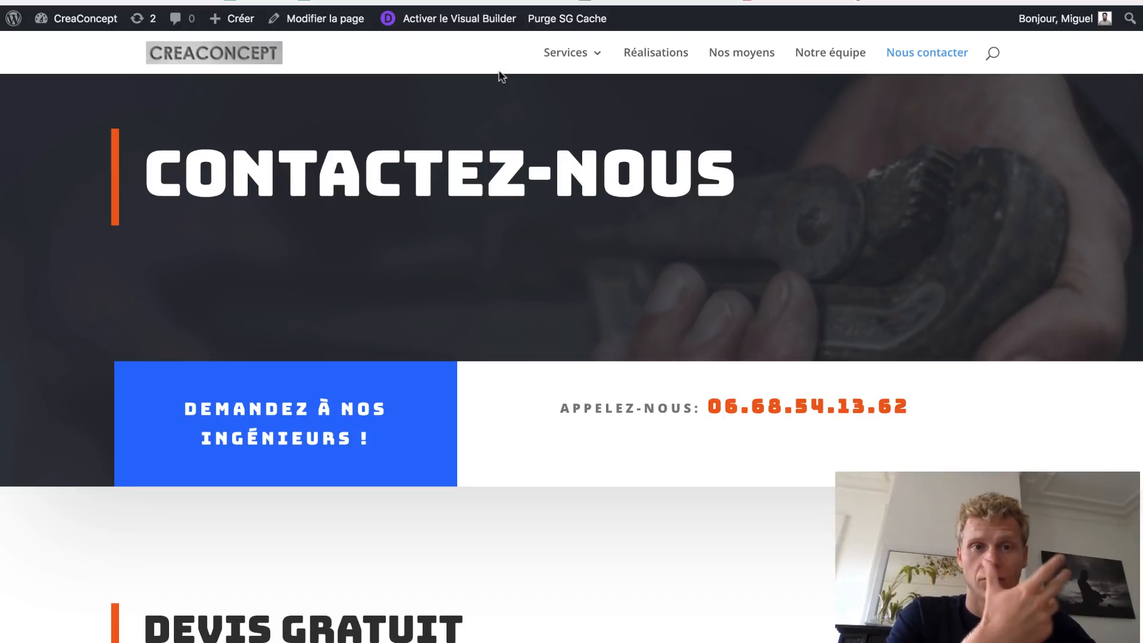
scroll(502, 77, up, 3)
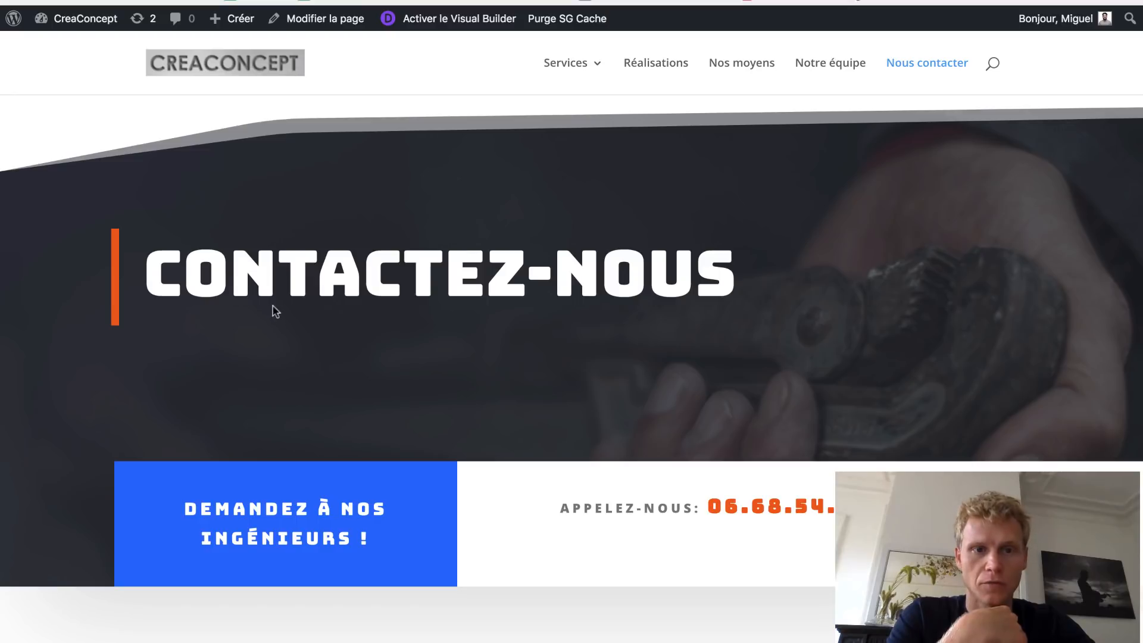
- Highlight the CONTACTEZ-NOUS hero title, scroll past the form and map, and settle on the Devis gratuit contact cards
drag(153, 283, 592, 324)
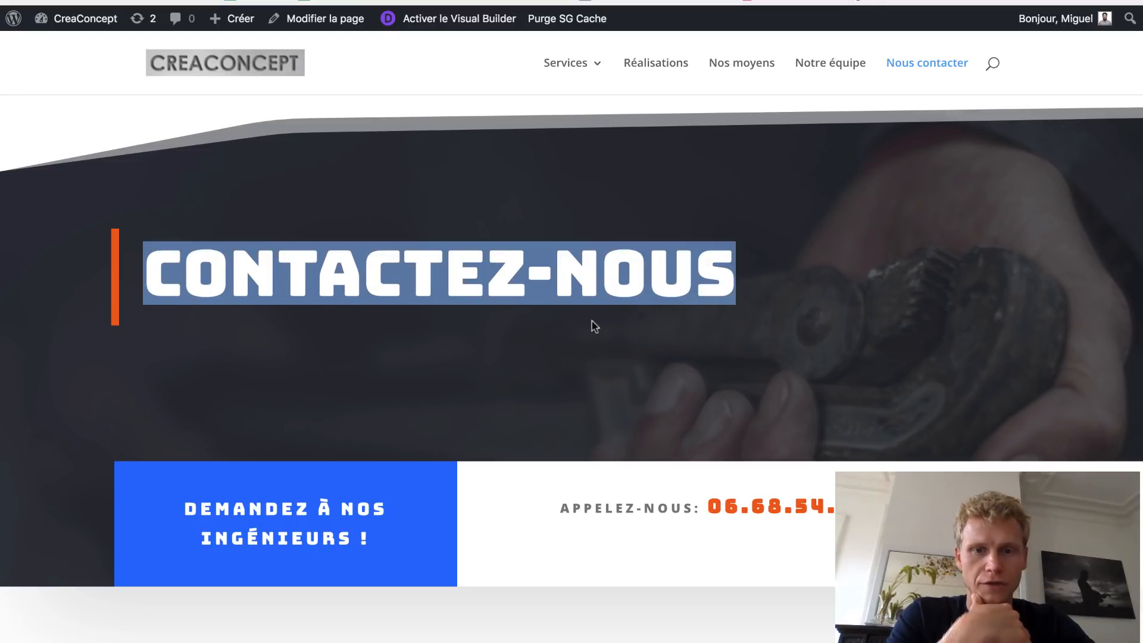
scroll(357, 414, down, 2)
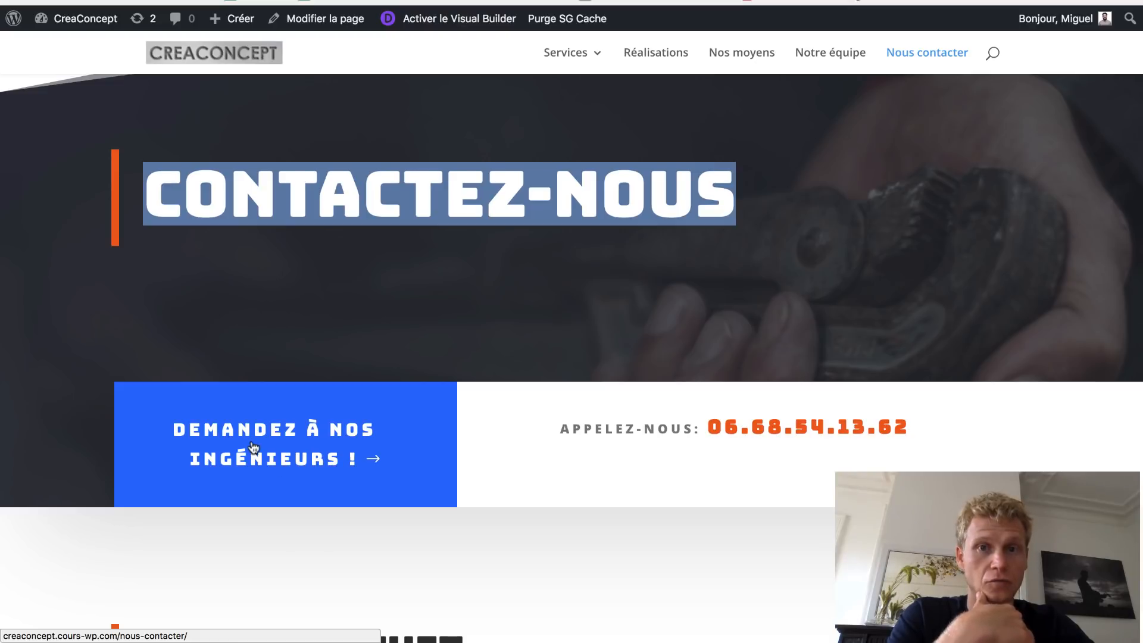
scroll(366, 519, down, 15)
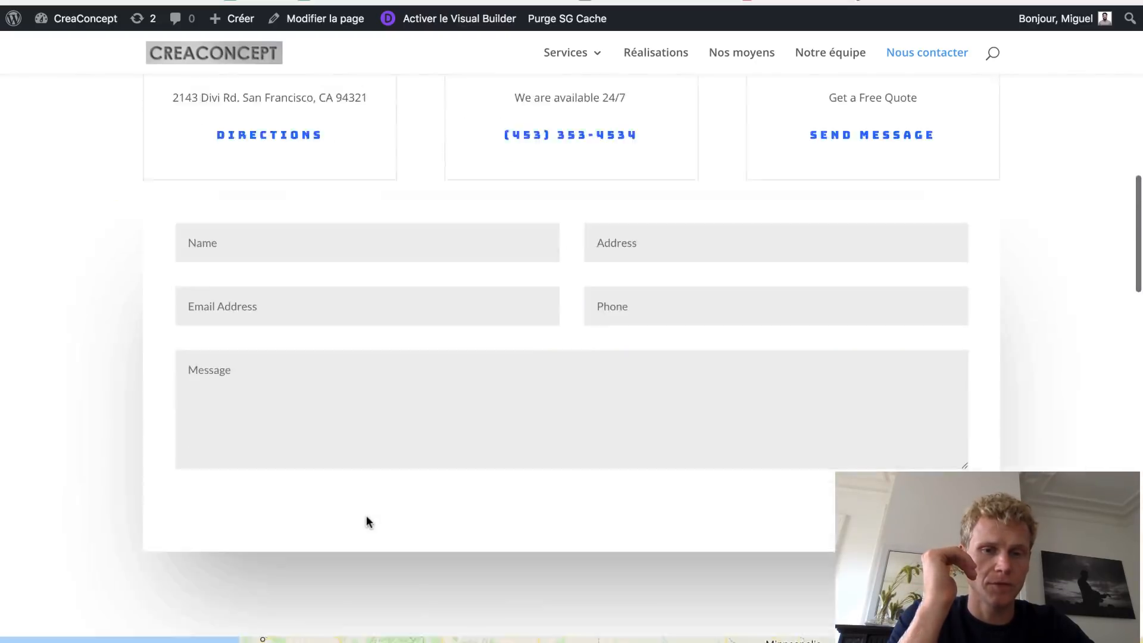
scroll(366, 516, up, 5)
scroll(366, 516, up, 3)
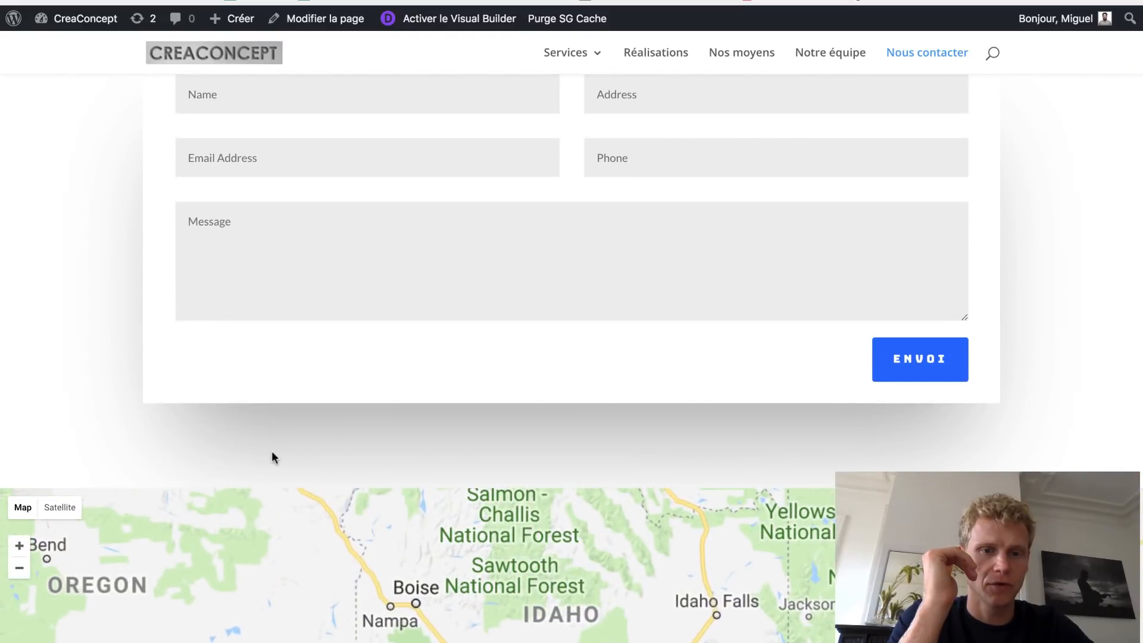
scroll(272, 452, up, 5)
scroll(272, 453, down, 3)
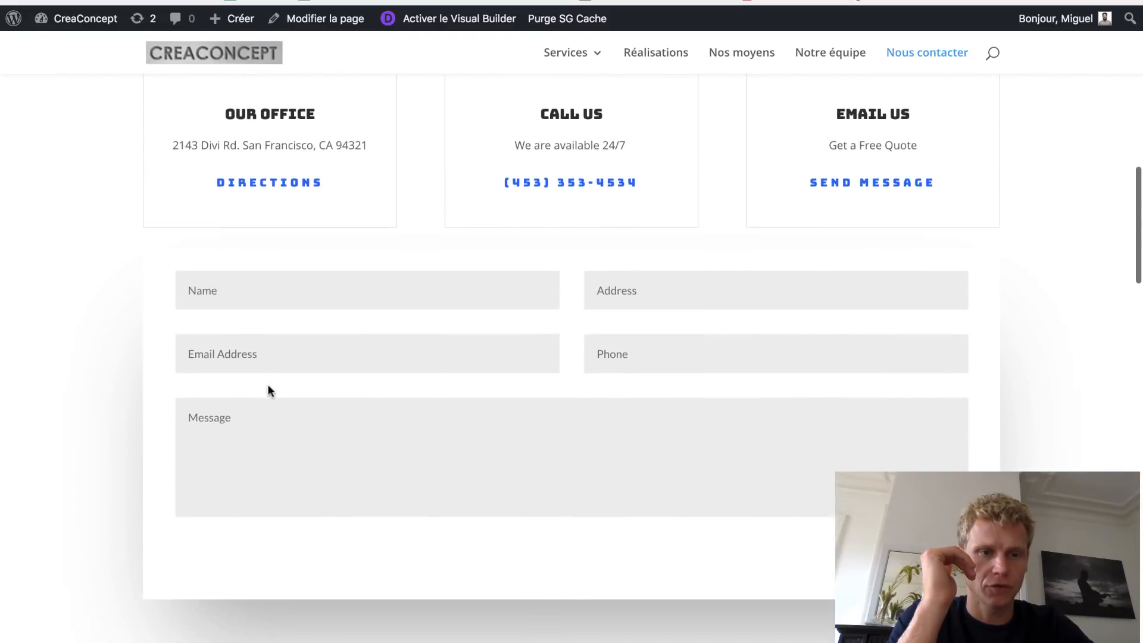
scroll(365, 302, up, 10)
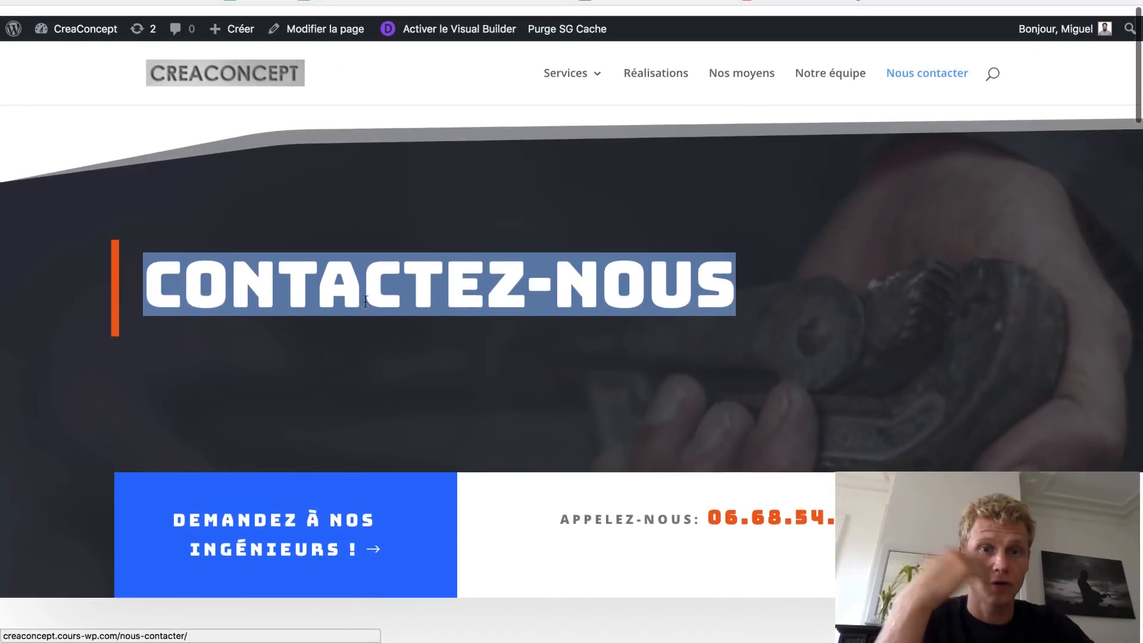
scroll(330, 416, down, 1)
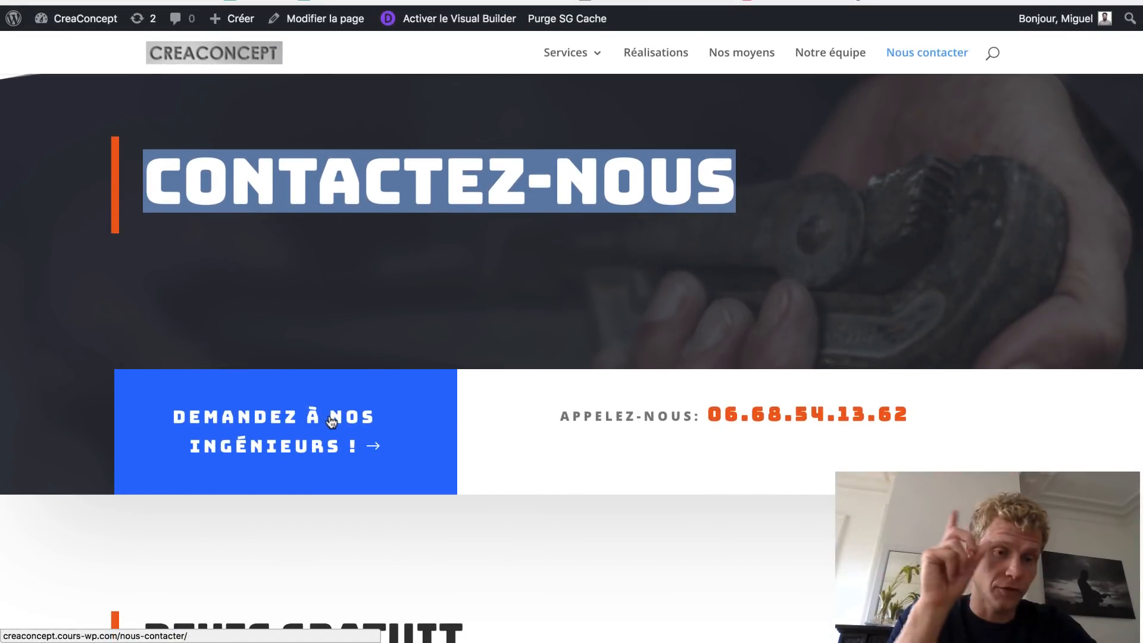
scroll(331, 421, down, 5)
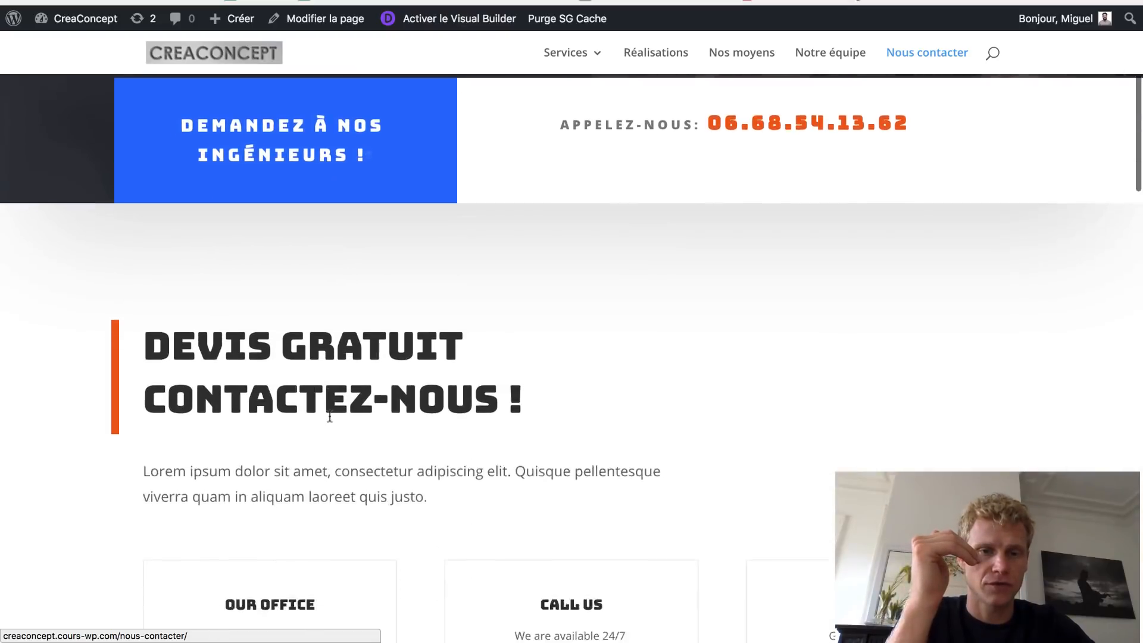
scroll(329, 415, down, 10)
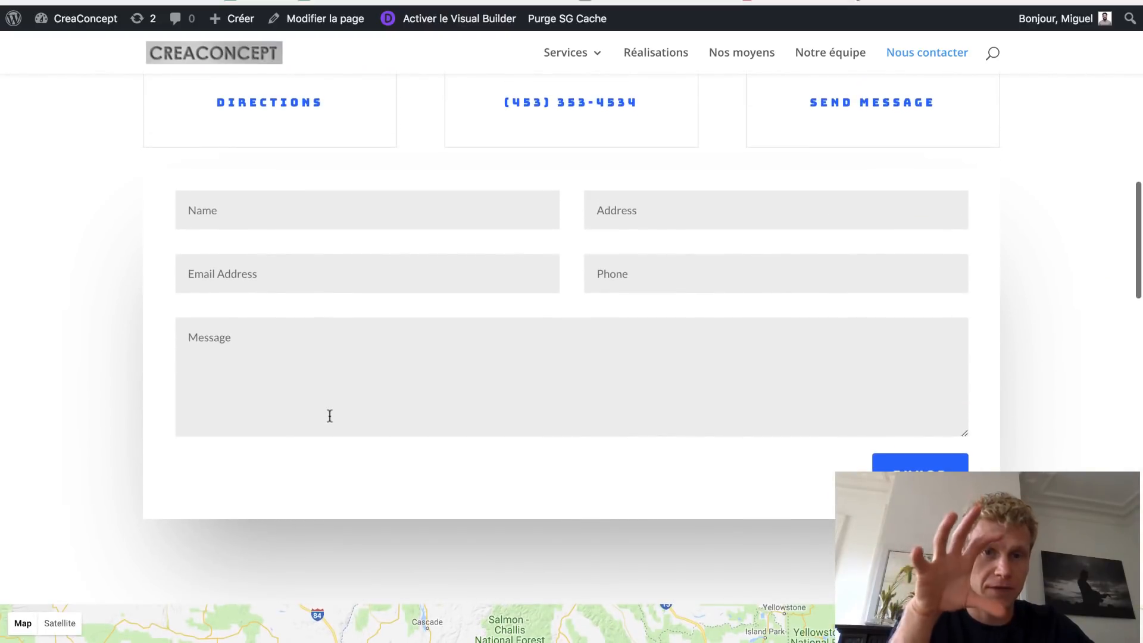
scroll(329, 416, up, 5)
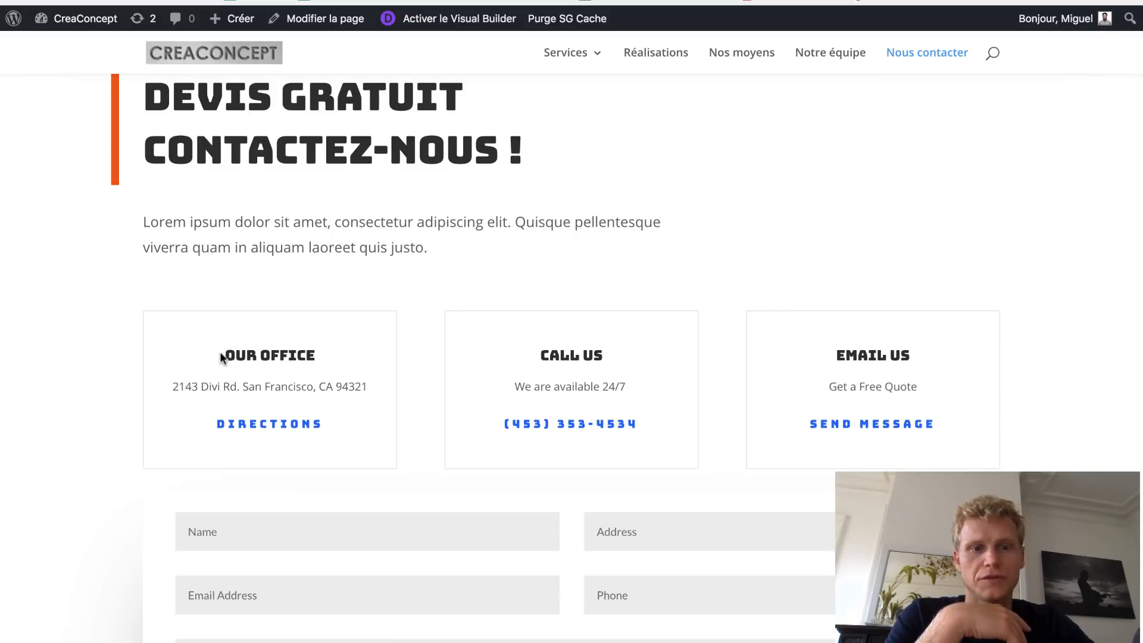
drag(221, 357, 357, 381)
triple_click(530, 370)
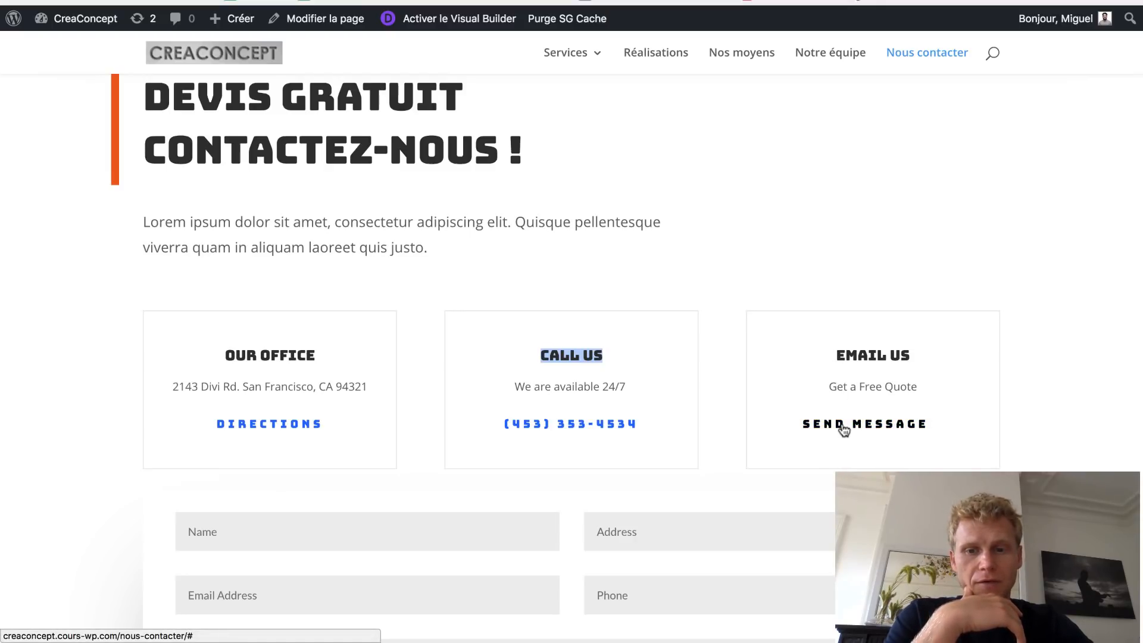
scroll(820, 463, down, 5)
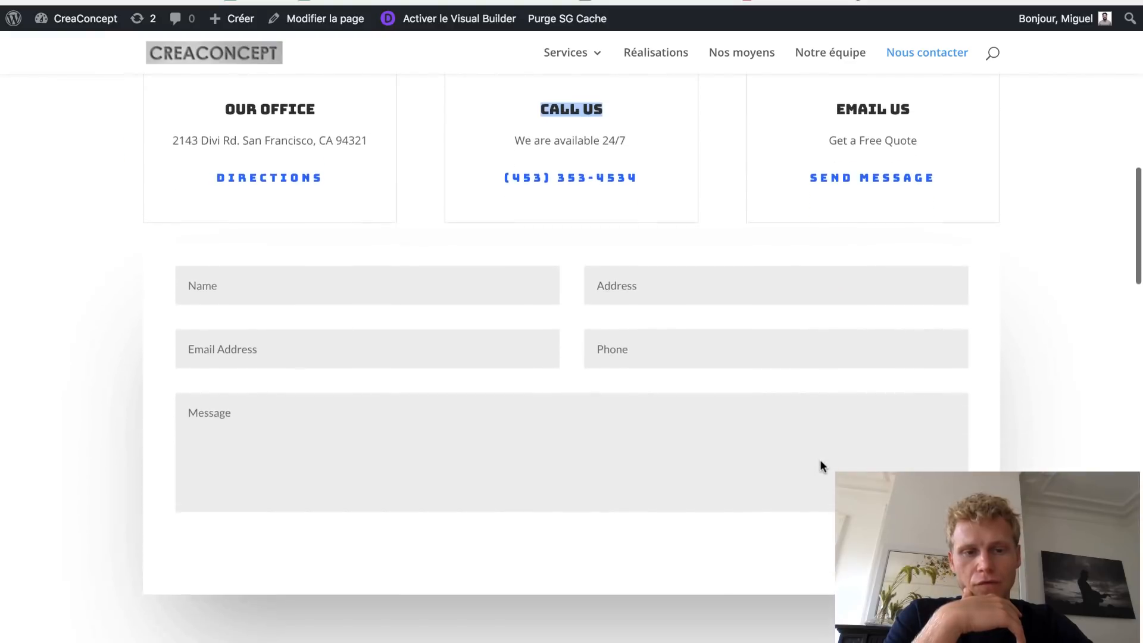
scroll(820, 461, up, 8)
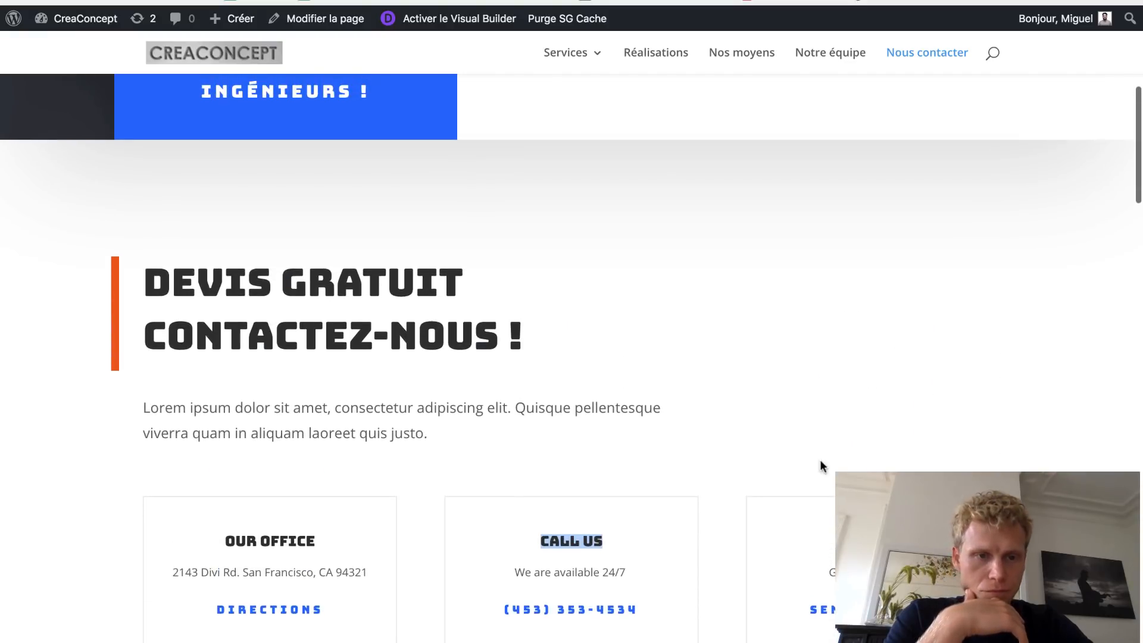
scroll(661, 345, up, 5)
scroll(659, 344, down, 12)
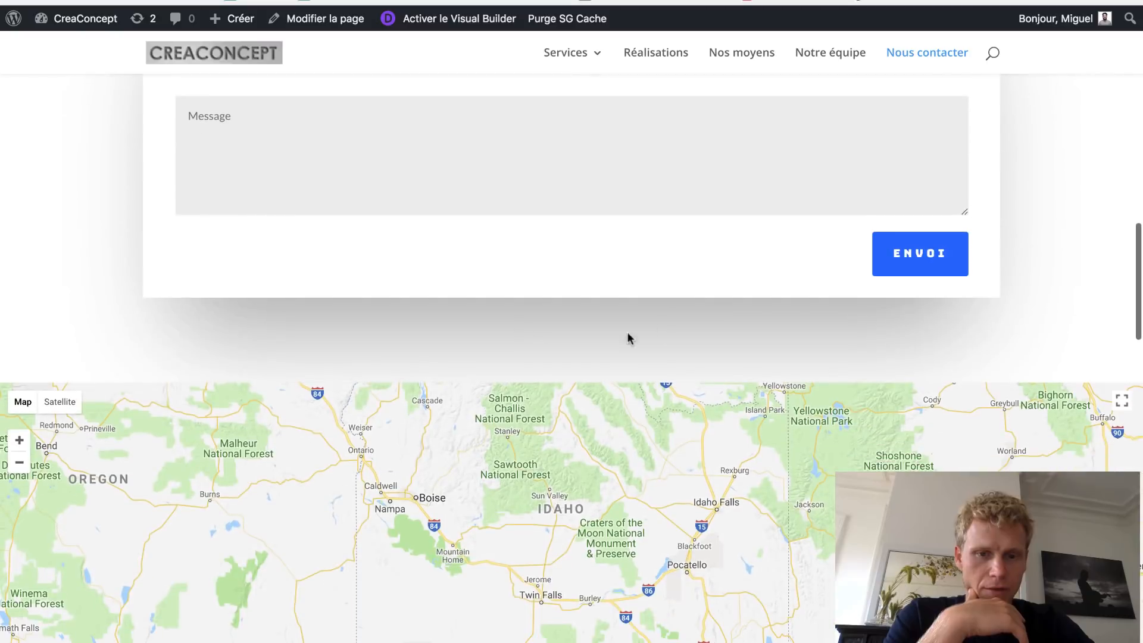
scroll(185, 283, down, 3)
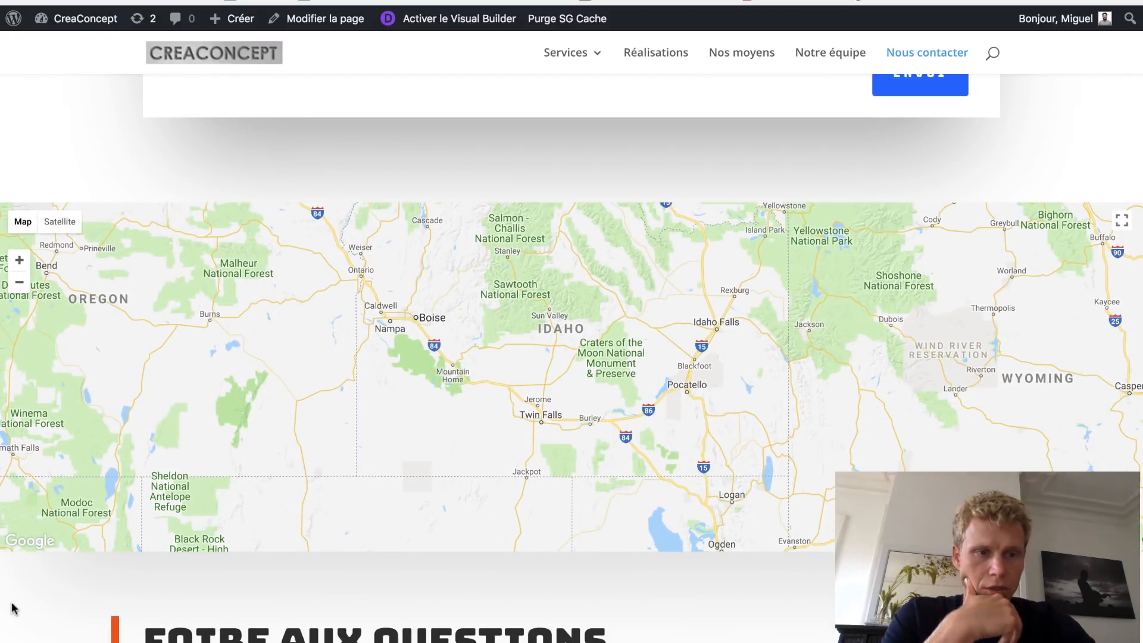
scroll(13, 608, down, 3)
scroll(13, 609, down, 3)
scroll(288, 530, down, 6)
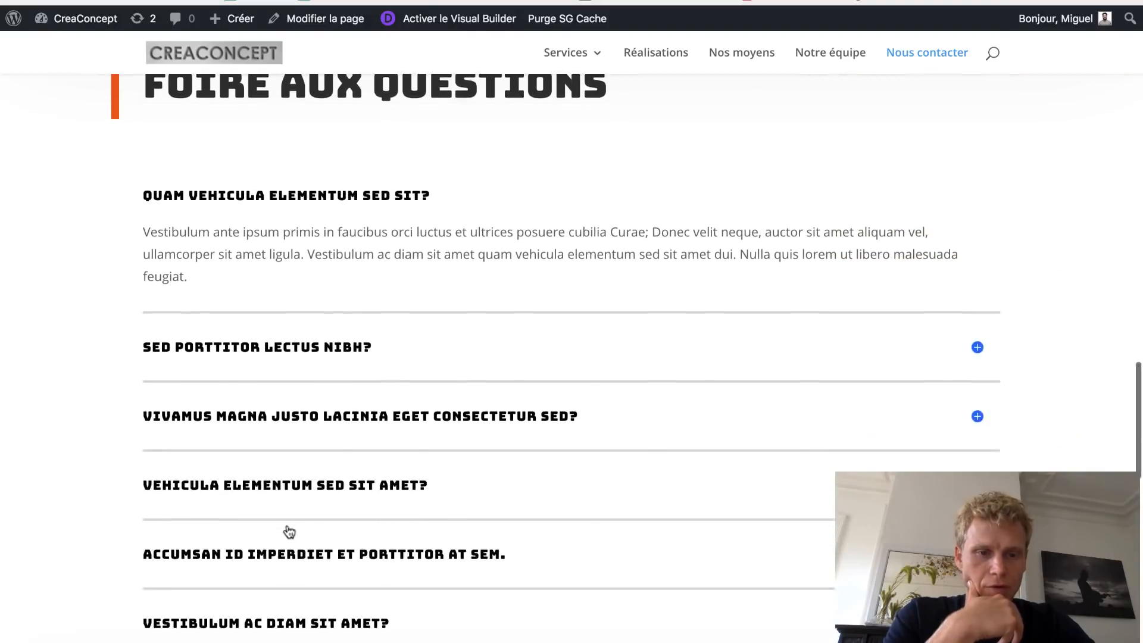
scroll(285, 527, down, 3)
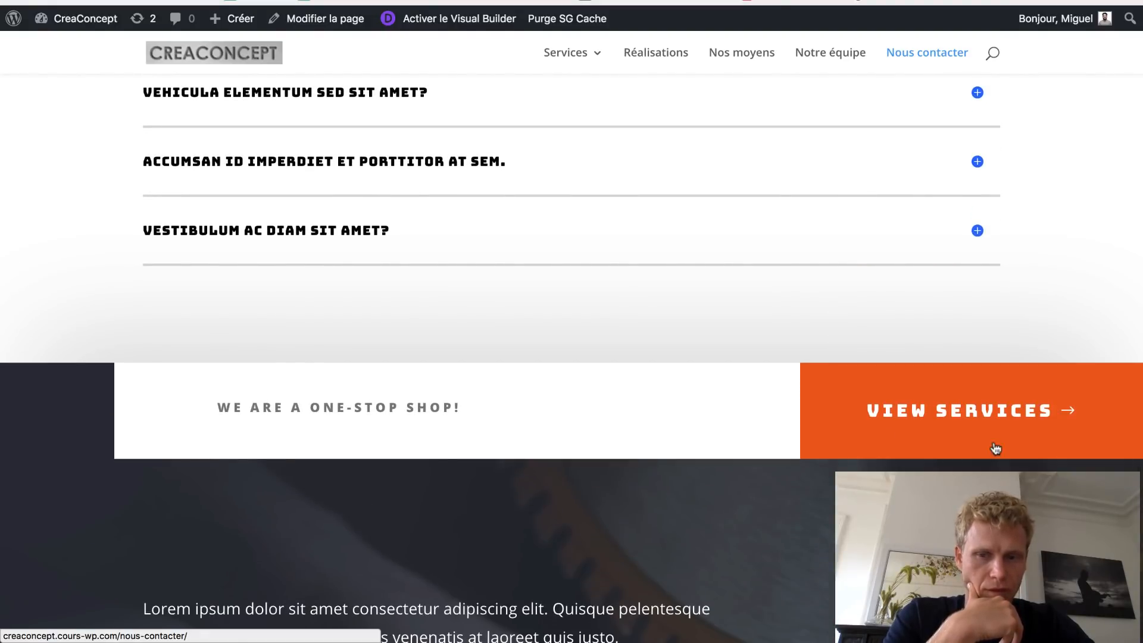
scroll(957, 417, down, 5)
scroll(970, 408, up, 20)
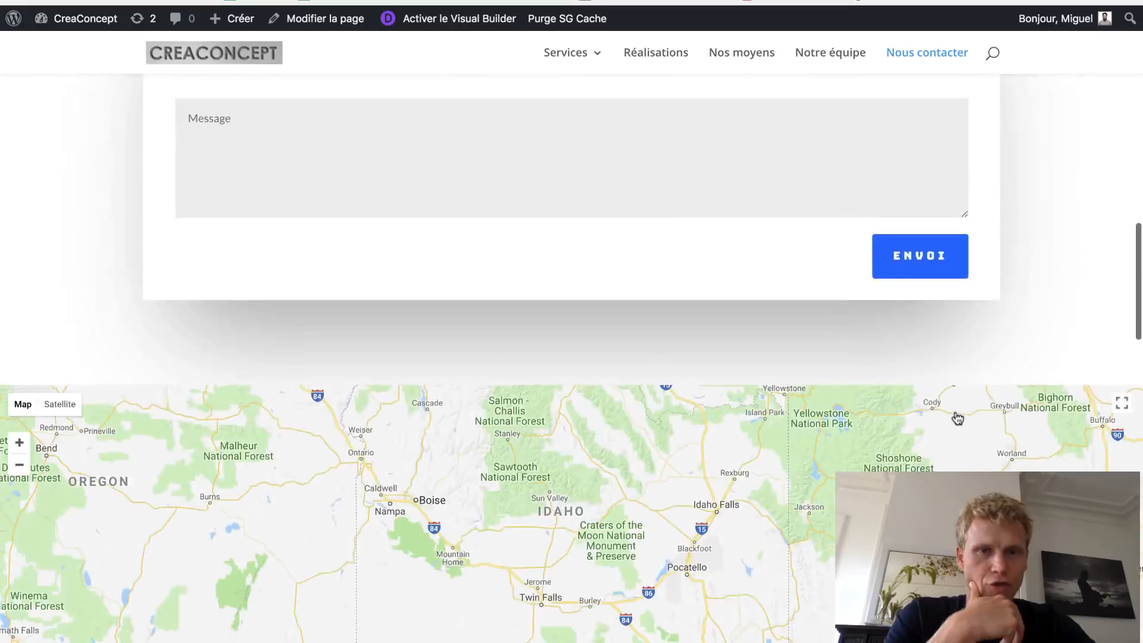